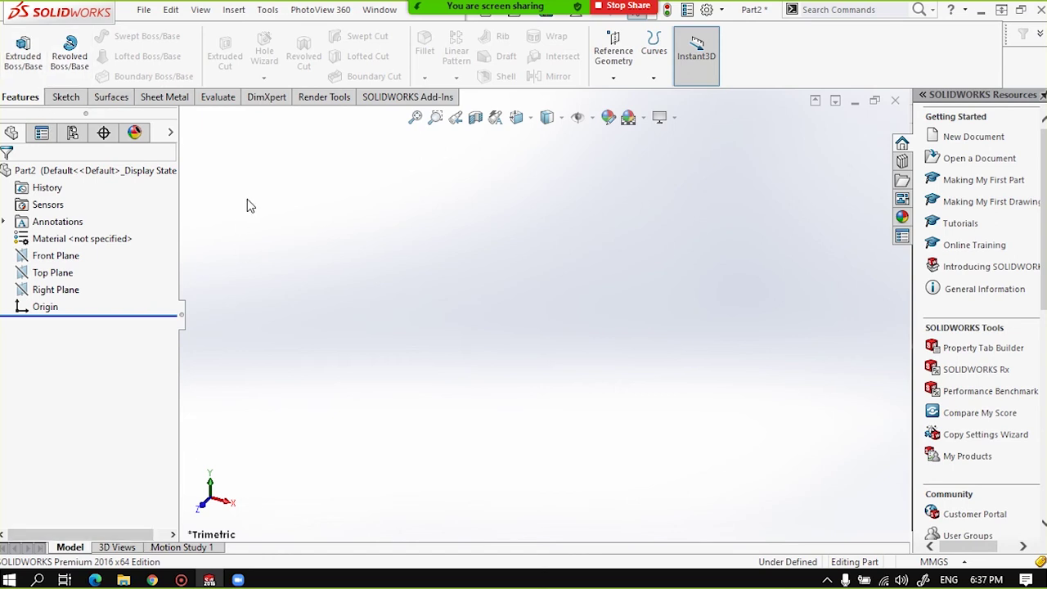
Start a new sketch on the Front Plane.
click(70, 98)
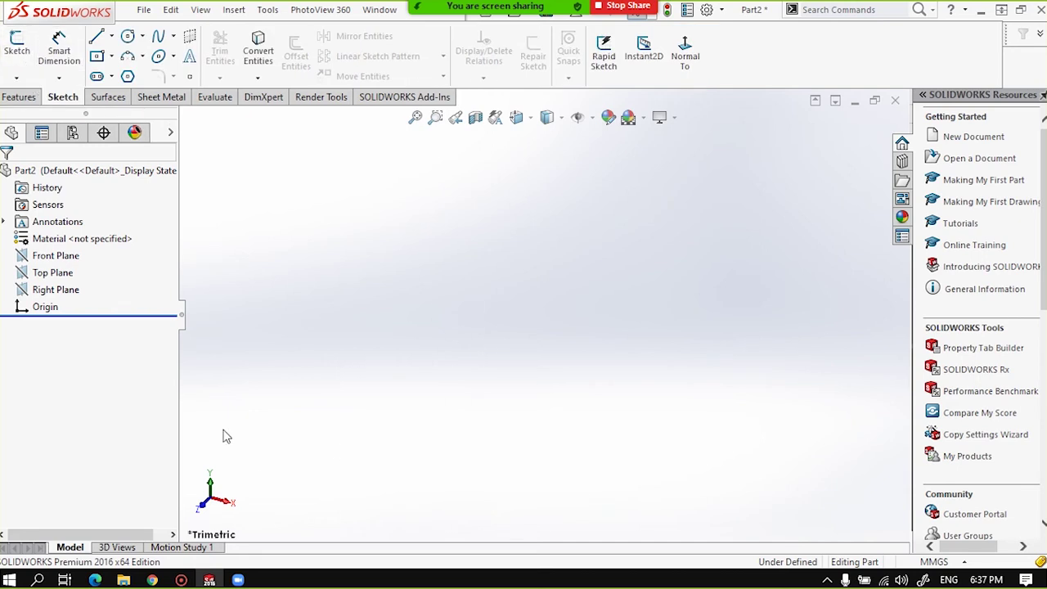
click(57, 257)
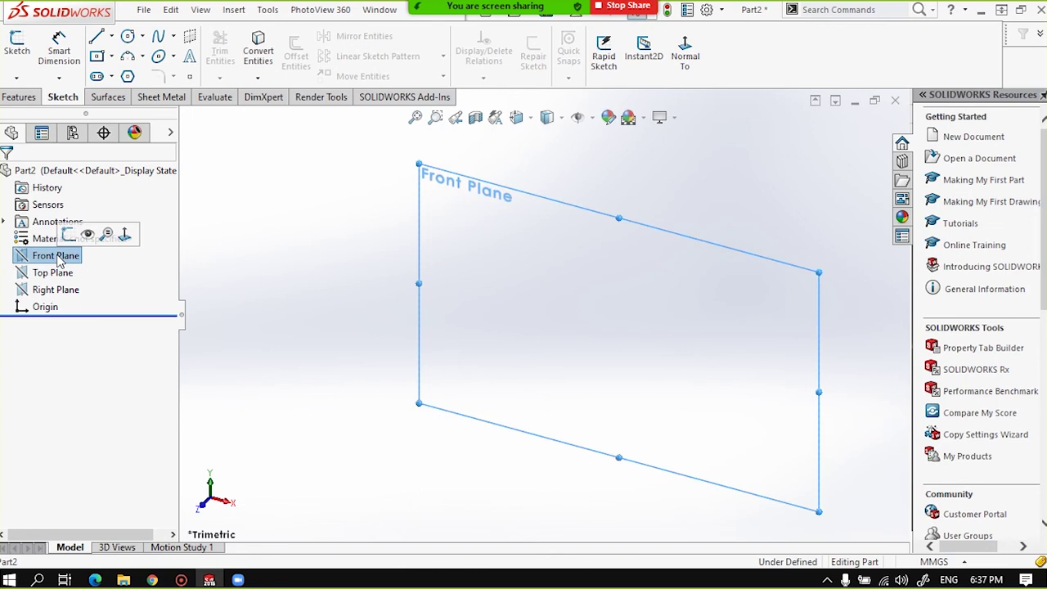
click(69, 234)
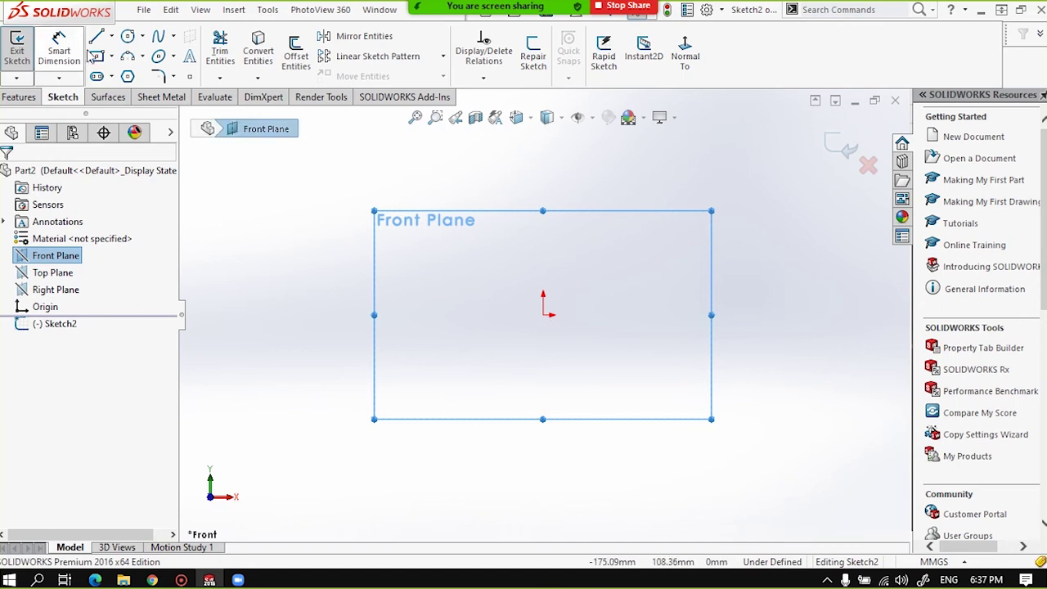
Draw a center rectangle from the origin out to its lower-right corner.
click(113, 54)
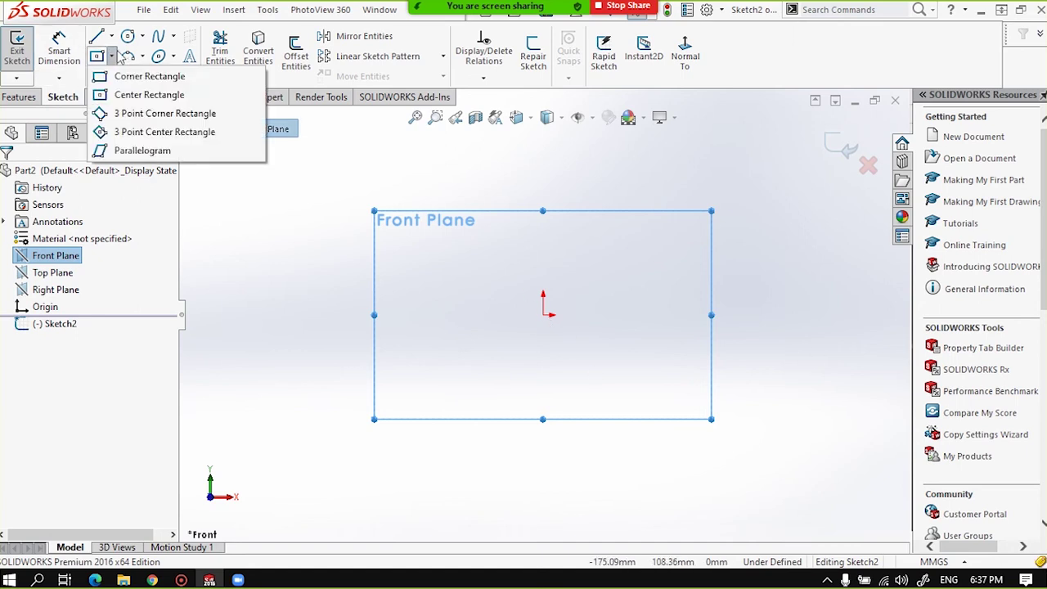
click(131, 99)
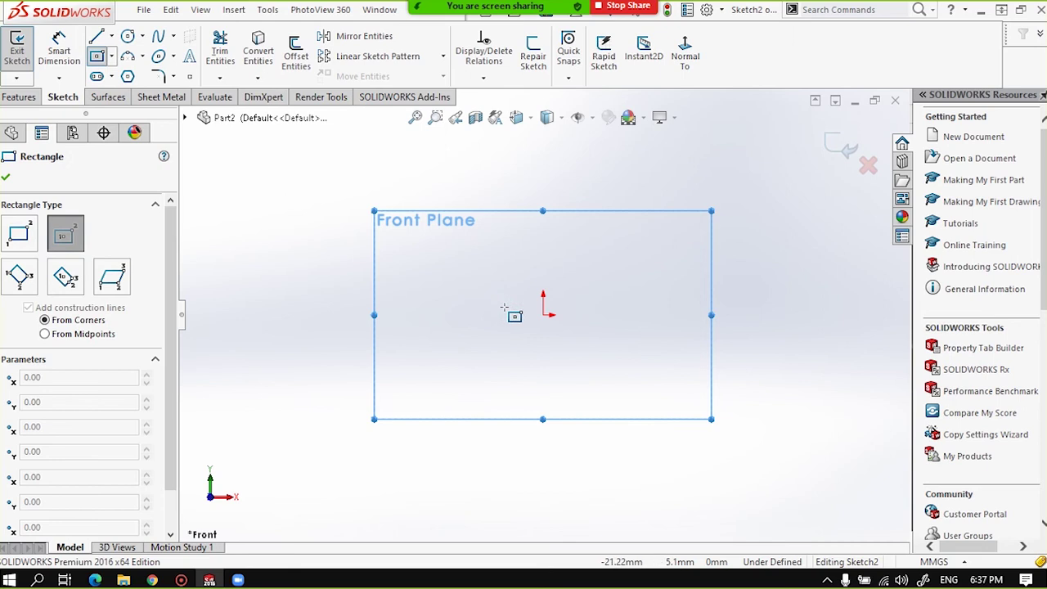
click(543, 314)
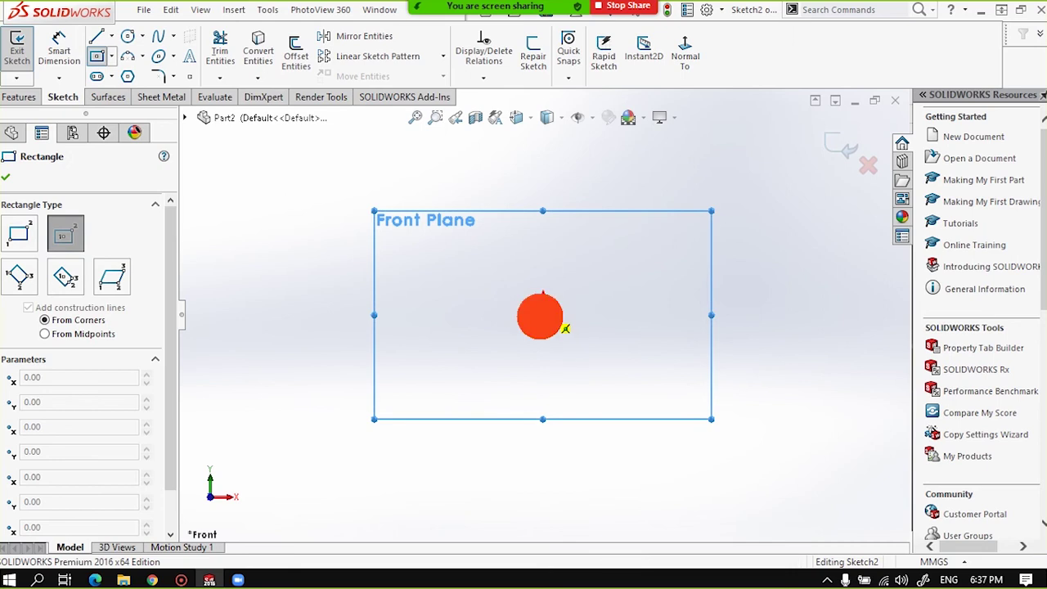
click(718, 407)
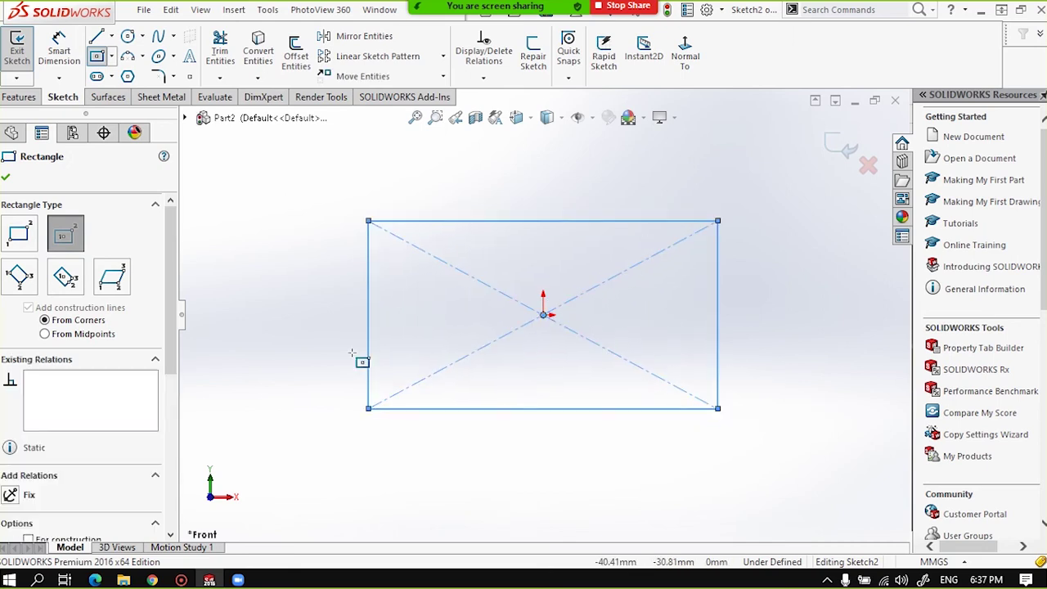
click(6, 178)
key(z)
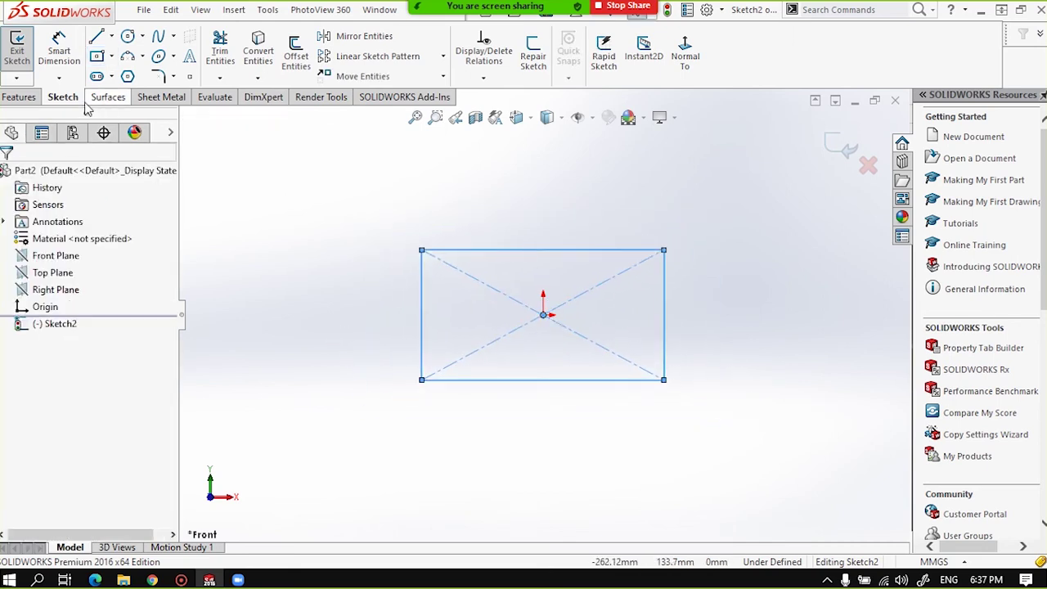
click(20, 97)
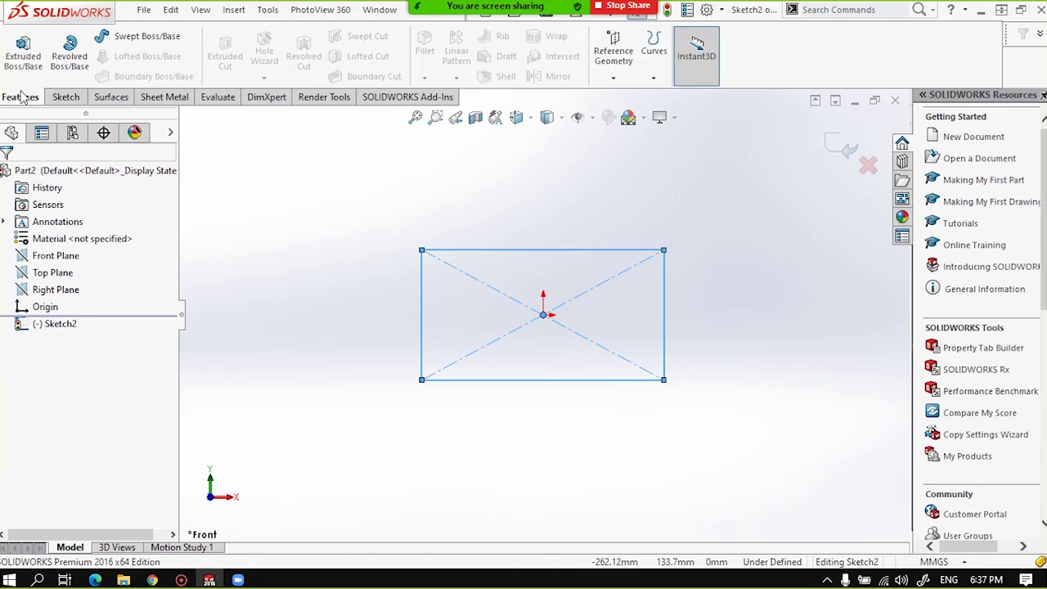
Extrude the rectangle Blind to 90.00 mm, creating Boss-Extrude1.
click(23, 51)
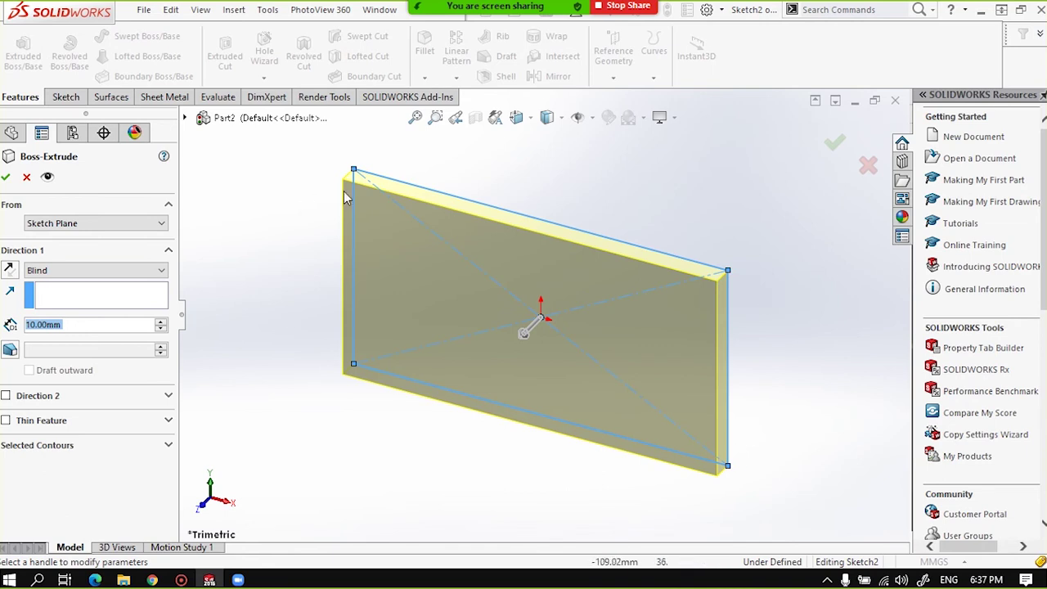
click(160, 323)
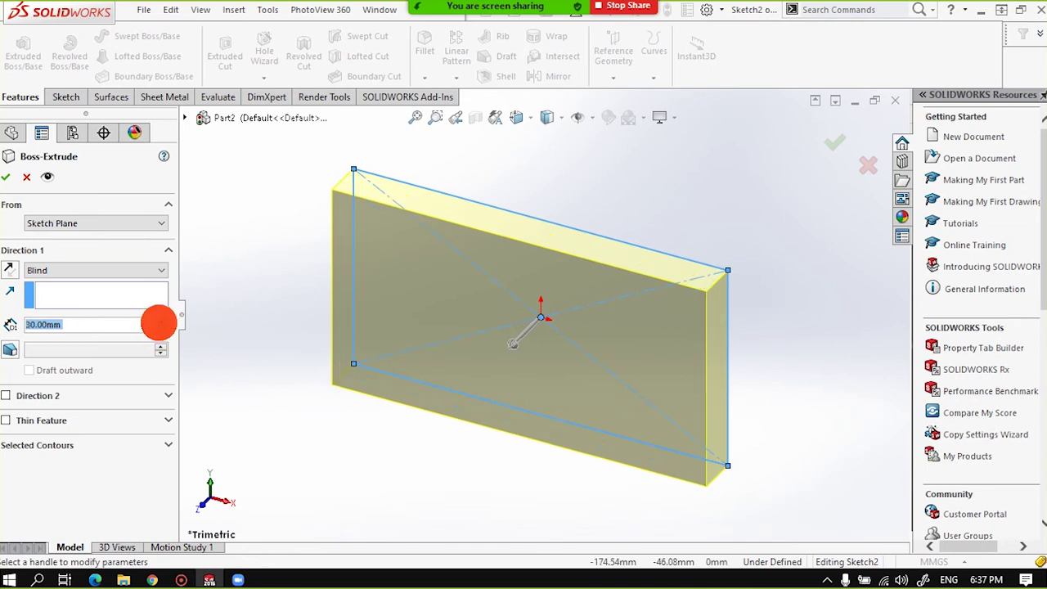
click(160, 323)
click(160, 324)
click(161, 323)
click(160, 323)
click(160, 323)
click(160, 323)
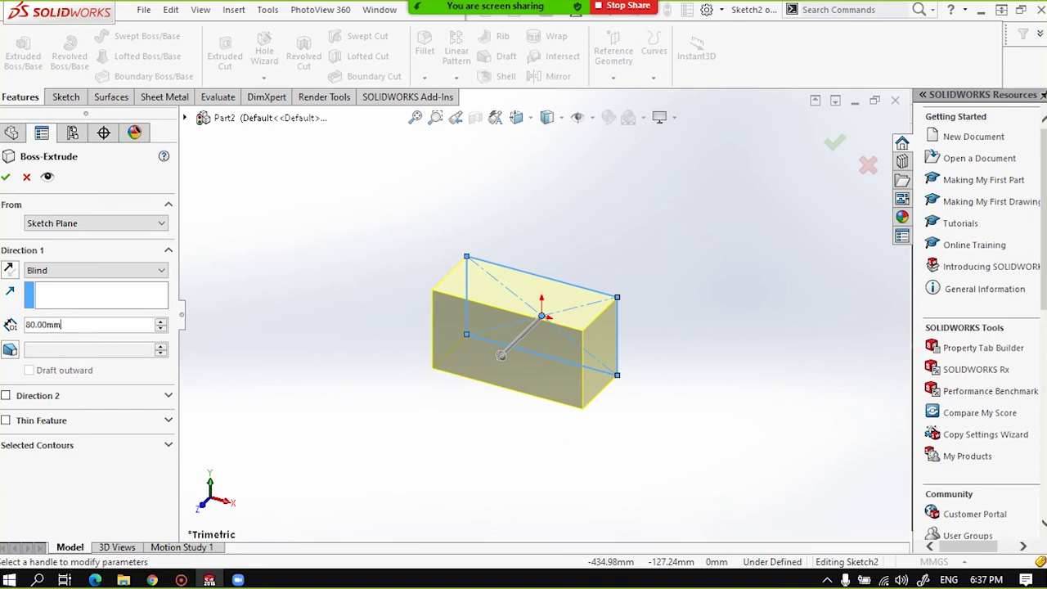
click(159, 323)
click(7, 176)
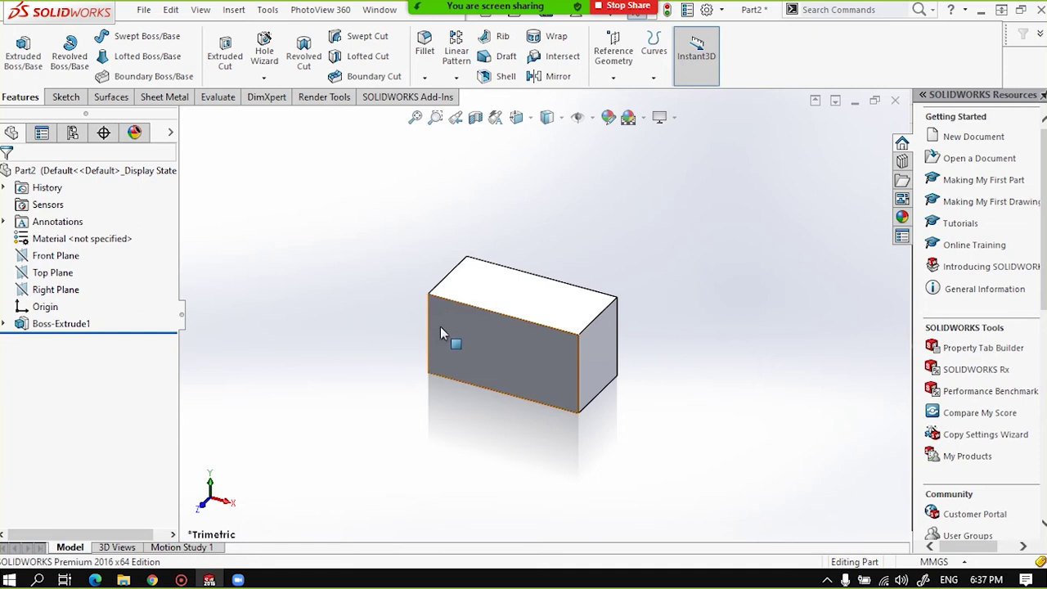
Select the block's front face and open Sketch3 on it.
middle_drag(466, 339, 480, 320)
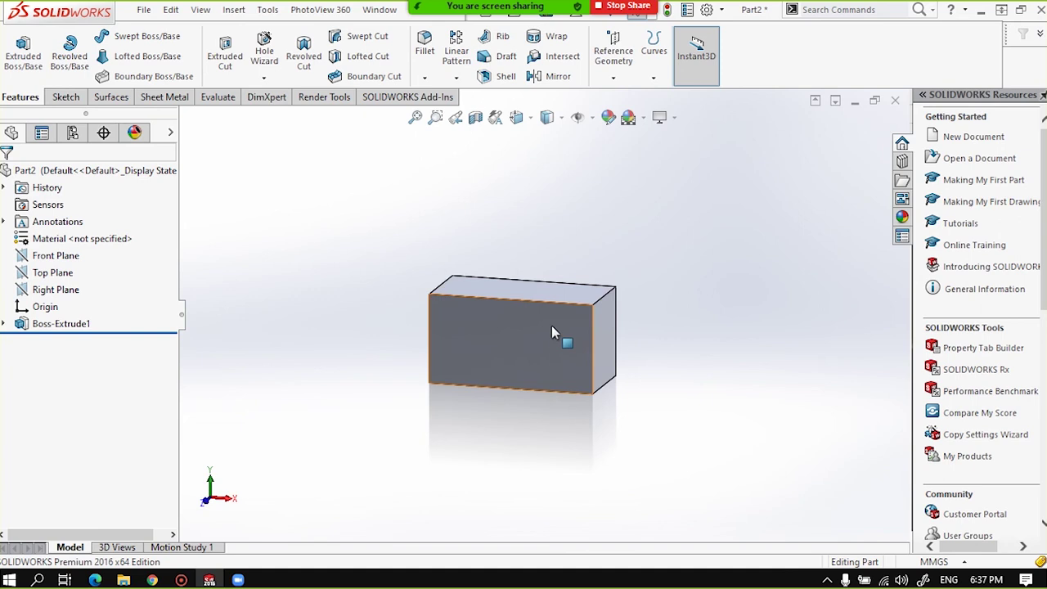
key(f)
click(517, 334)
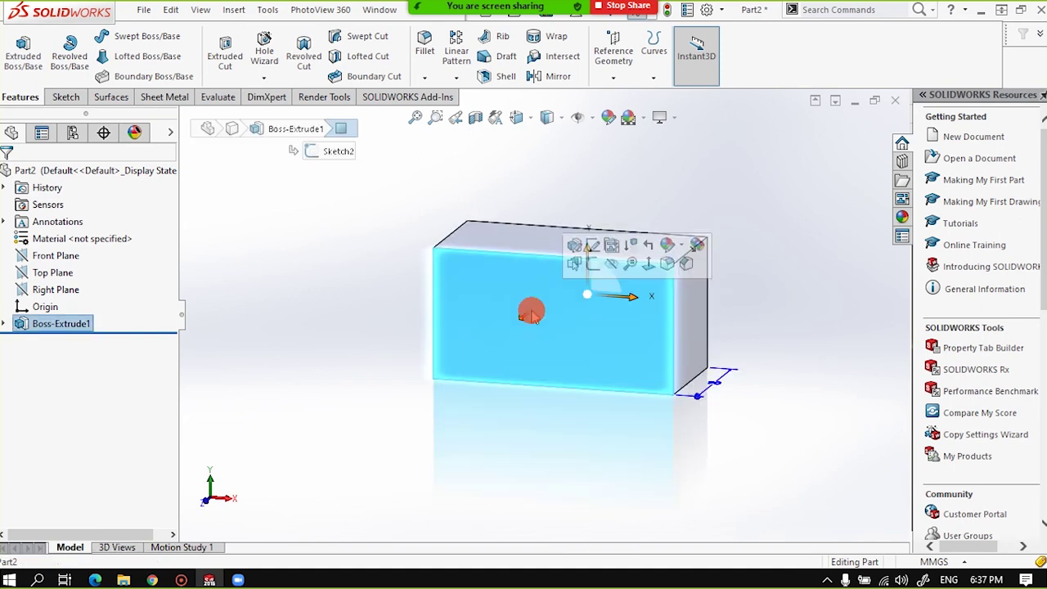
click(390, 302)
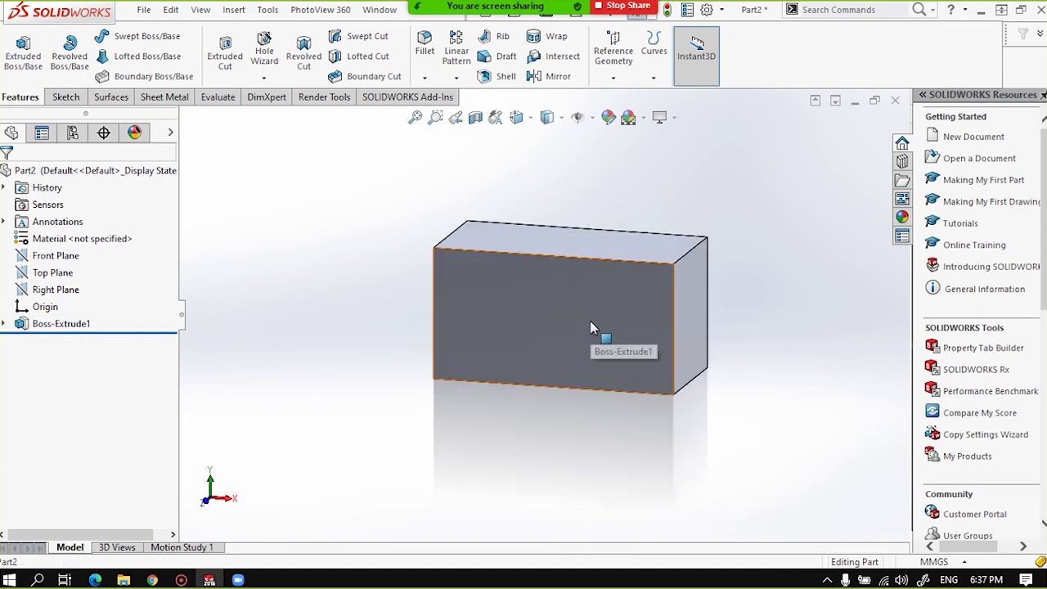
click(596, 335)
click(487, 439)
click(491, 341)
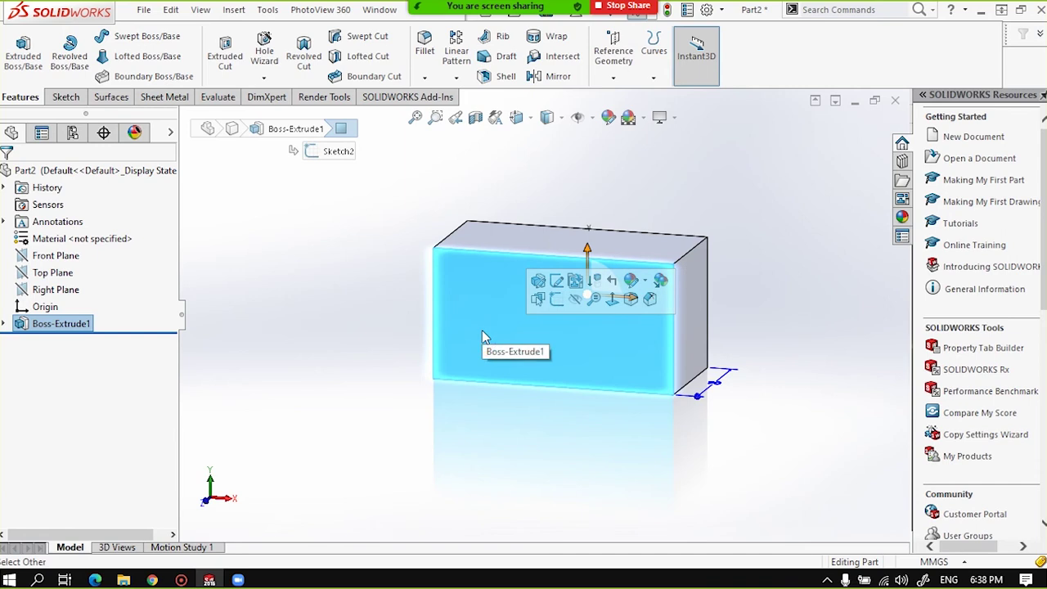
click(555, 301)
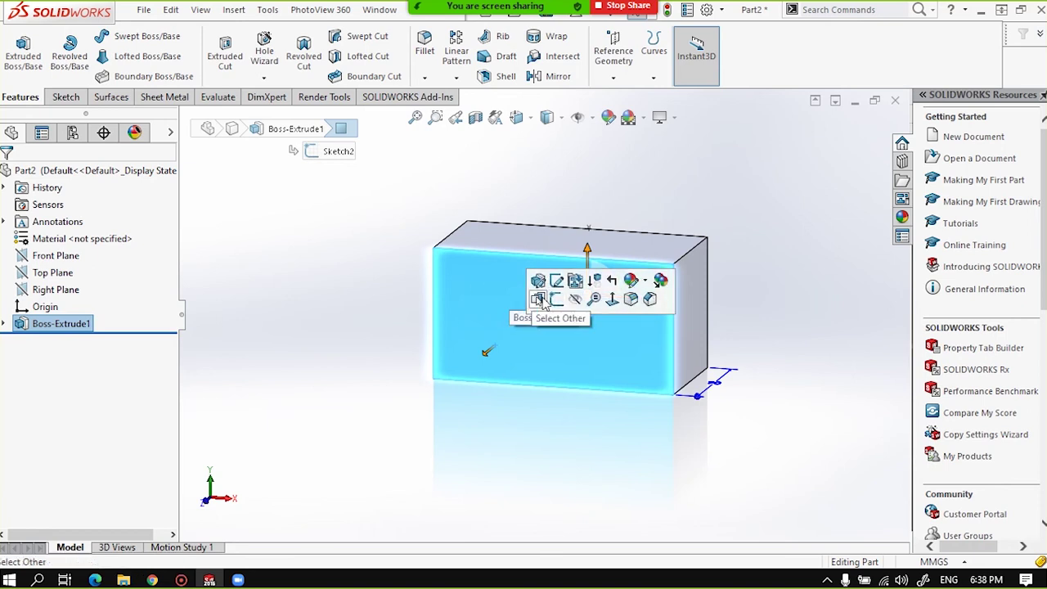
click(555, 300)
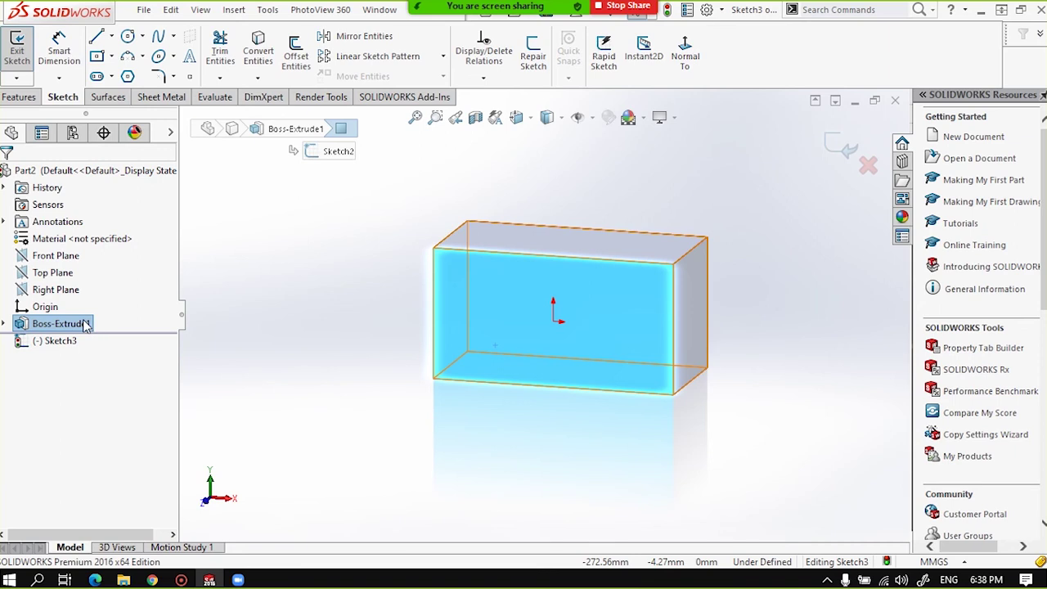
Viewing the face Normal To, draw a centerline from top-right to bottom-left corner.
click(691, 49)
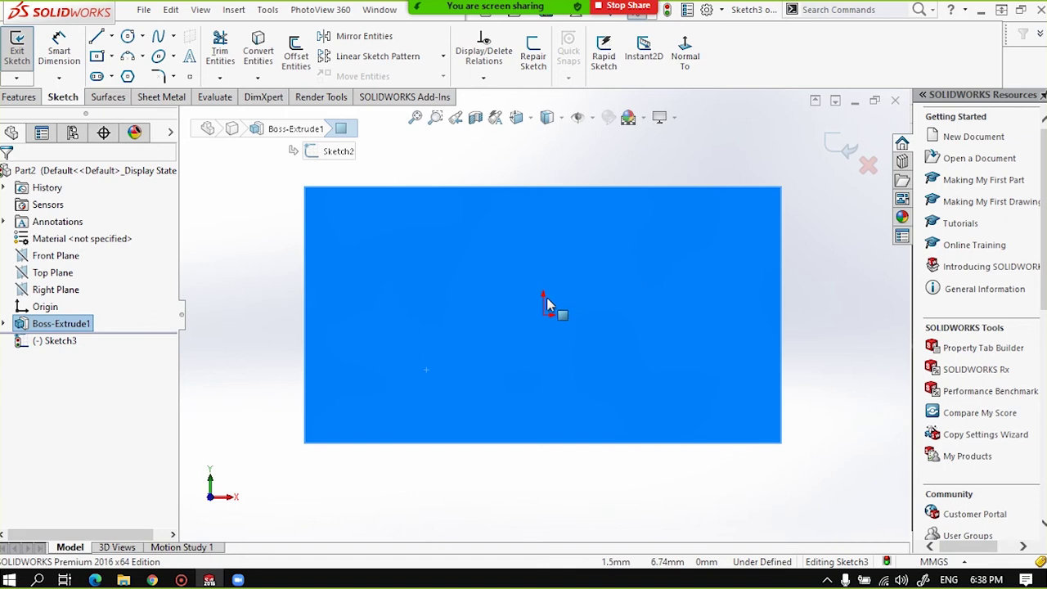
click(110, 36)
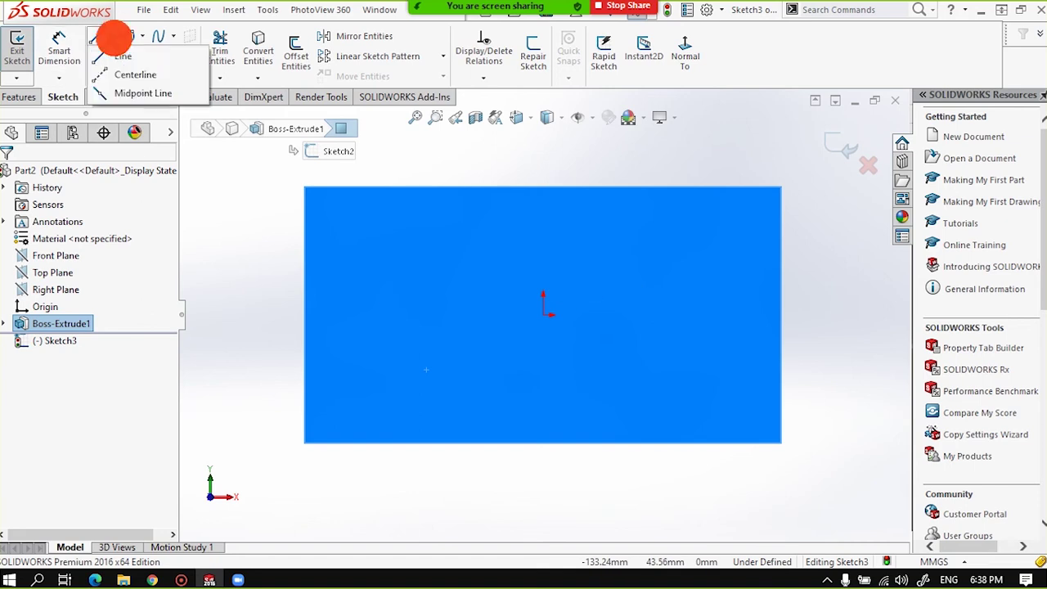
click(131, 73)
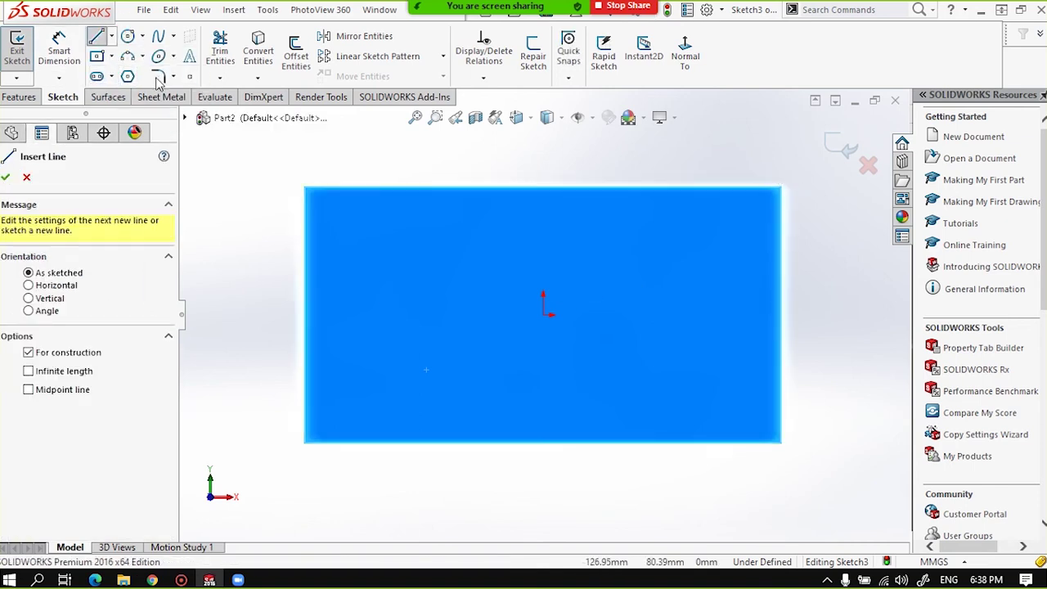
click(110, 37)
click(131, 74)
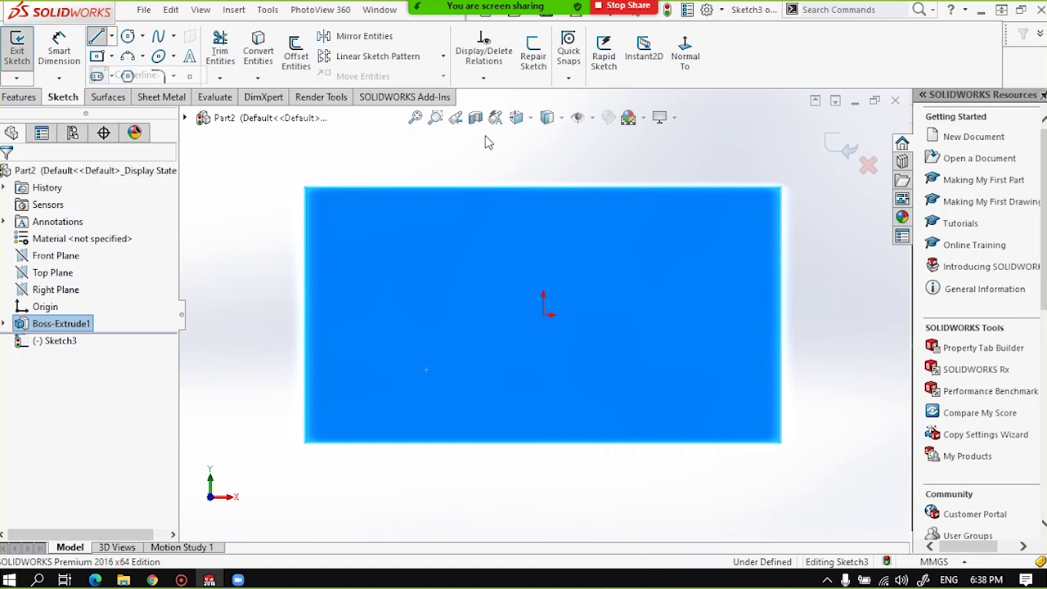
click(111, 37)
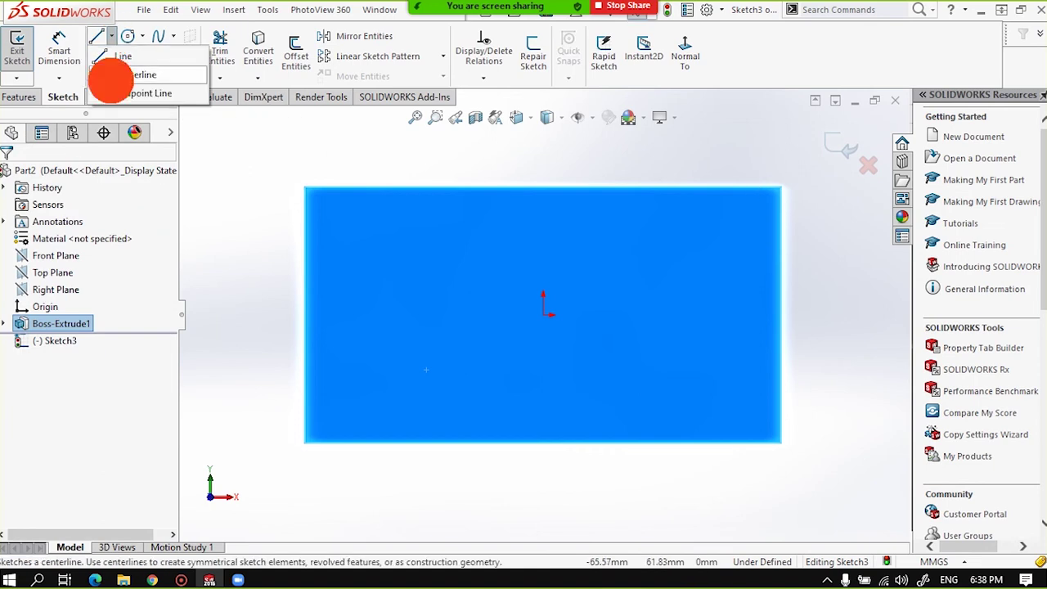
click(111, 74)
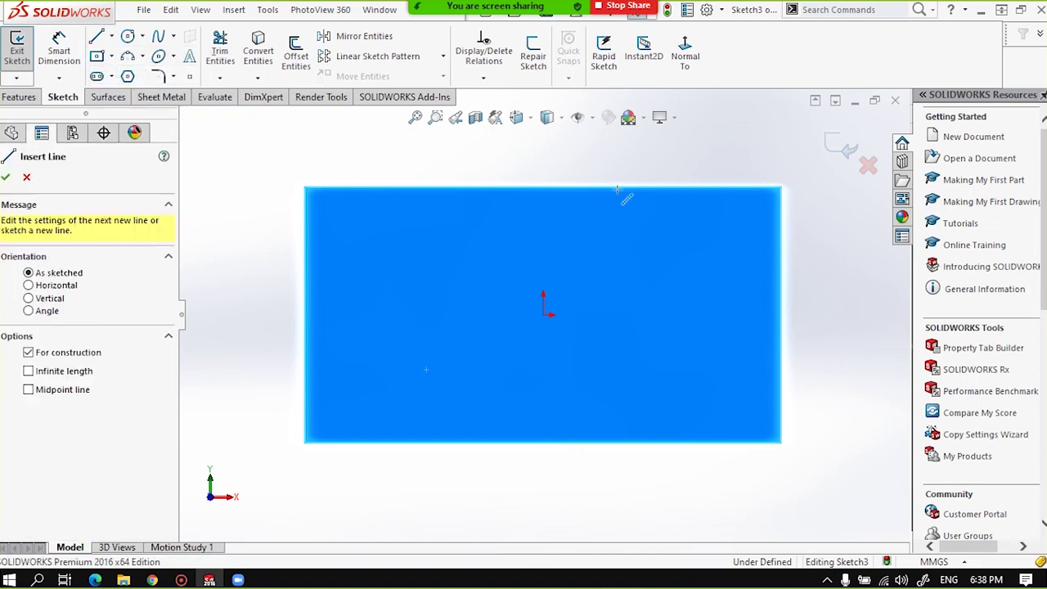
click(781, 187)
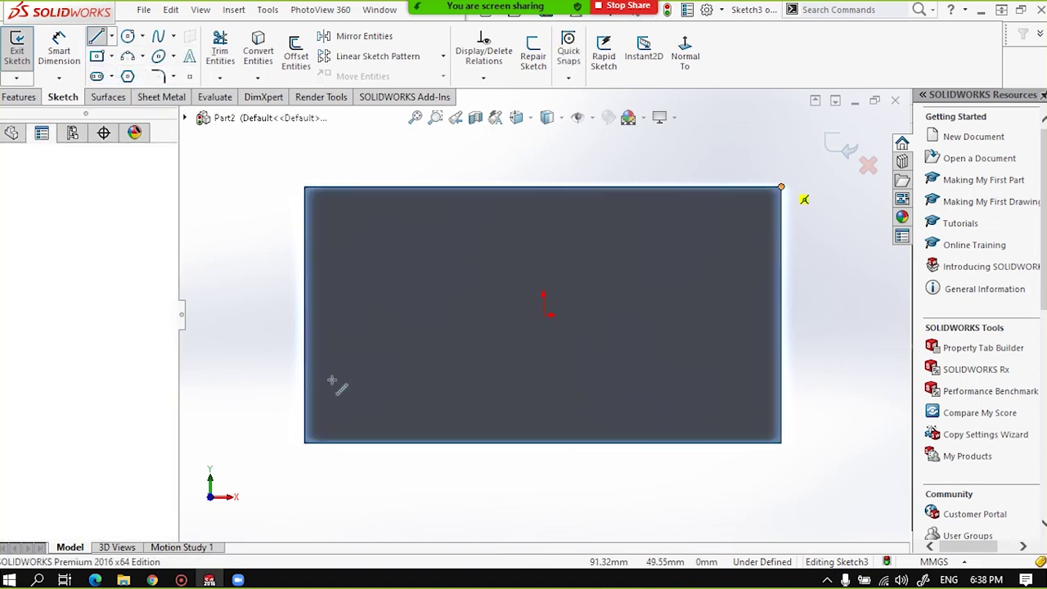
click(305, 442)
Draw the second centerline from the top-left to the bottom-right corner.
click(338, 226)
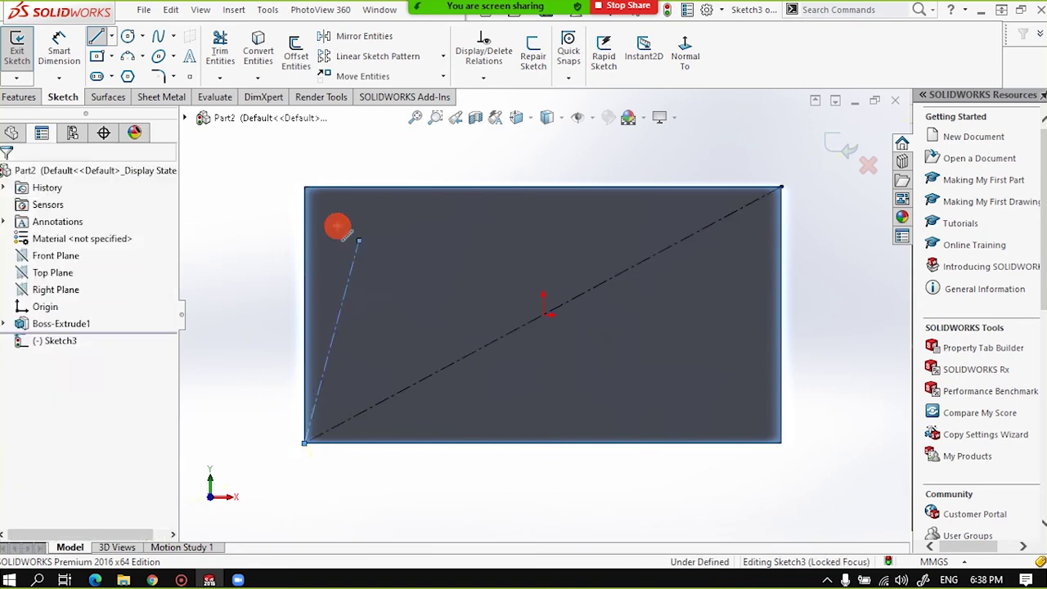
click(304, 187)
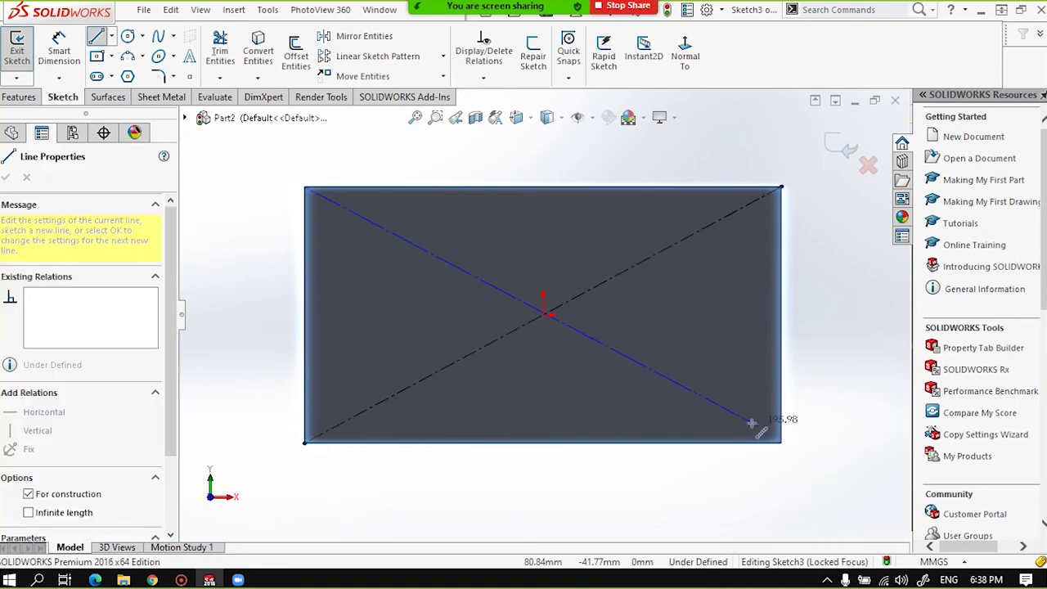
click(781, 442)
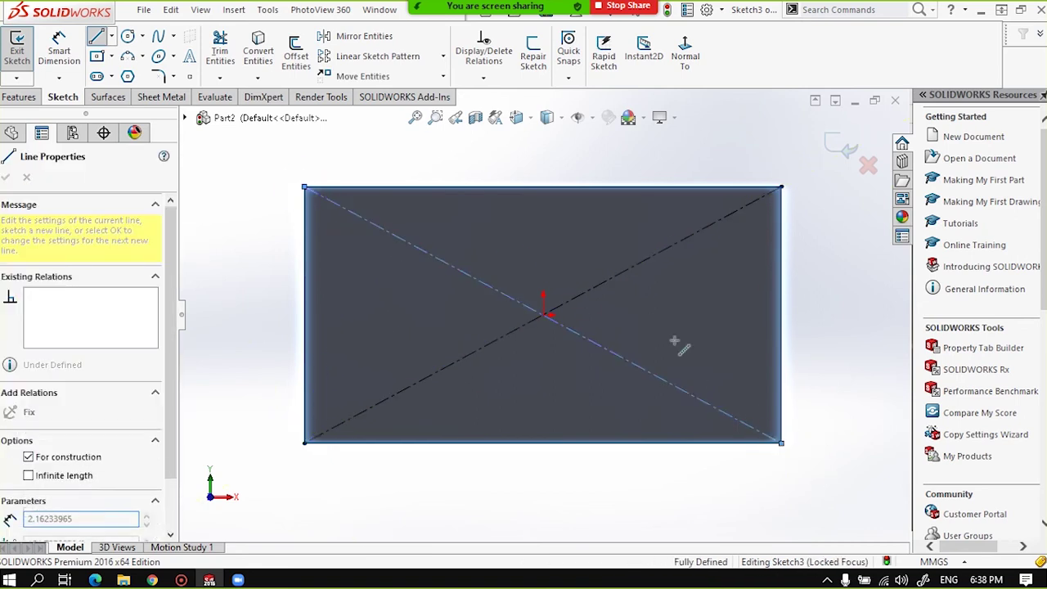
click(672, 339)
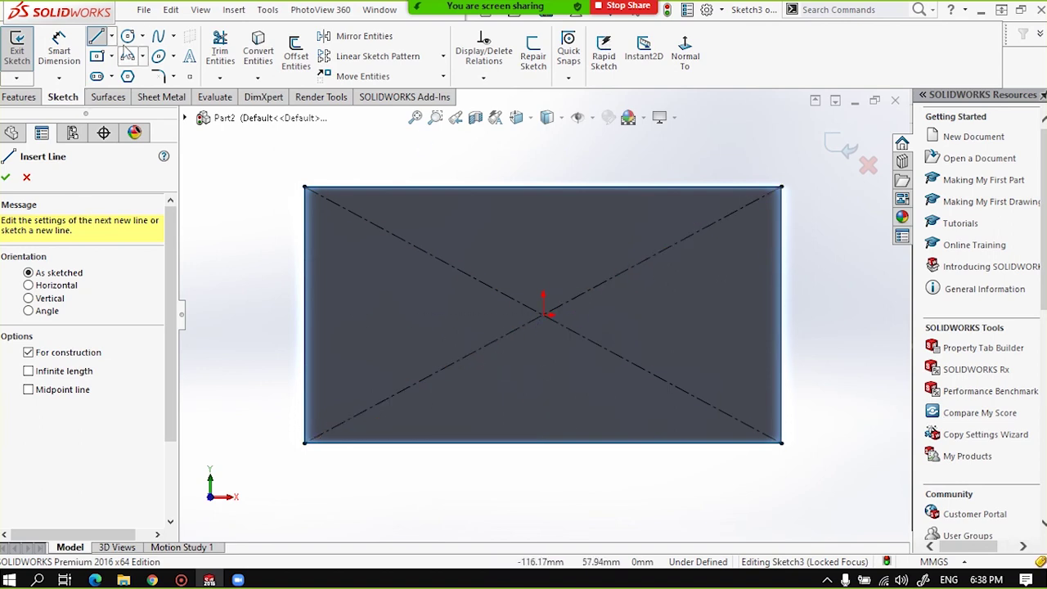
Draw a circle centred on the origin where the two diagonals cross.
click(127, 36)
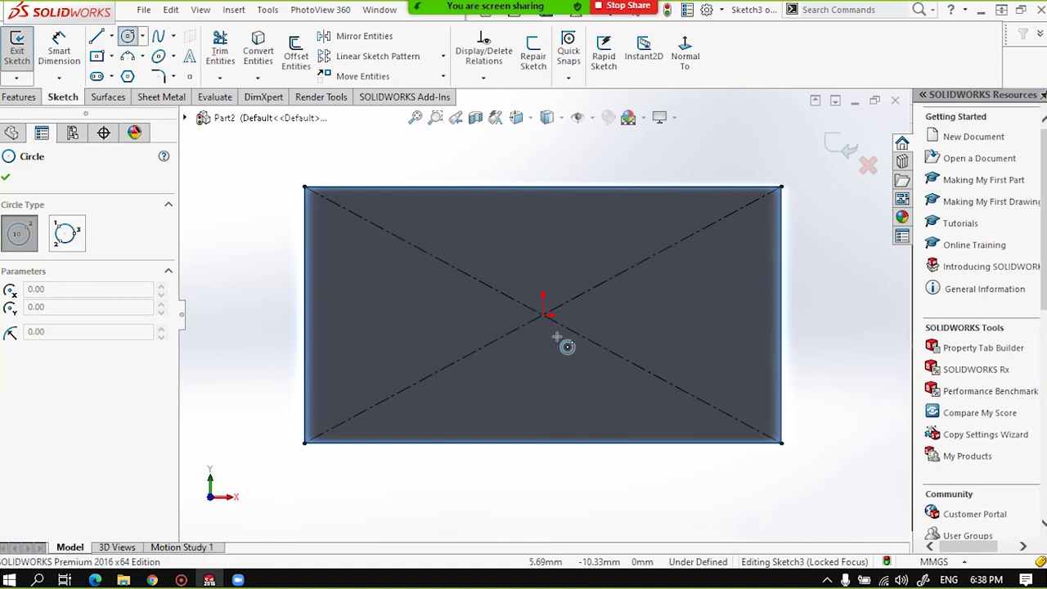
click(545, 316)
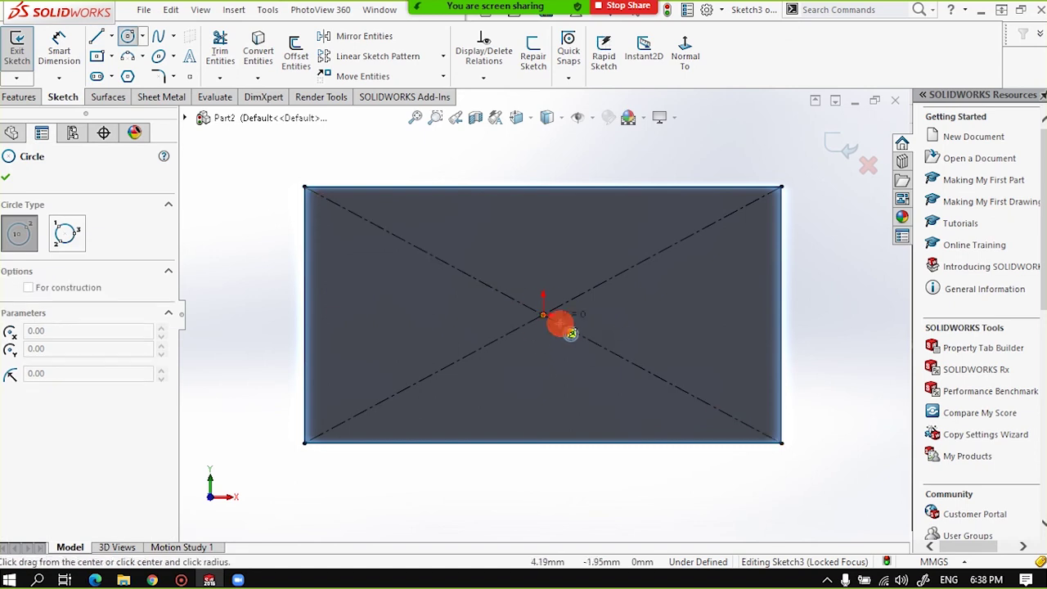
click(605, 373)
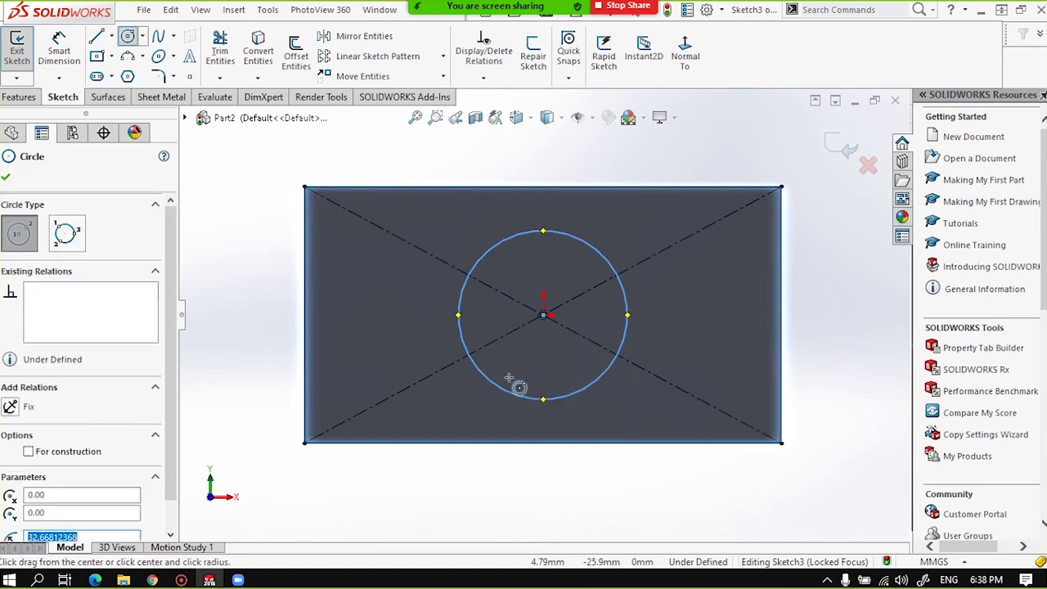
click(5, 180)
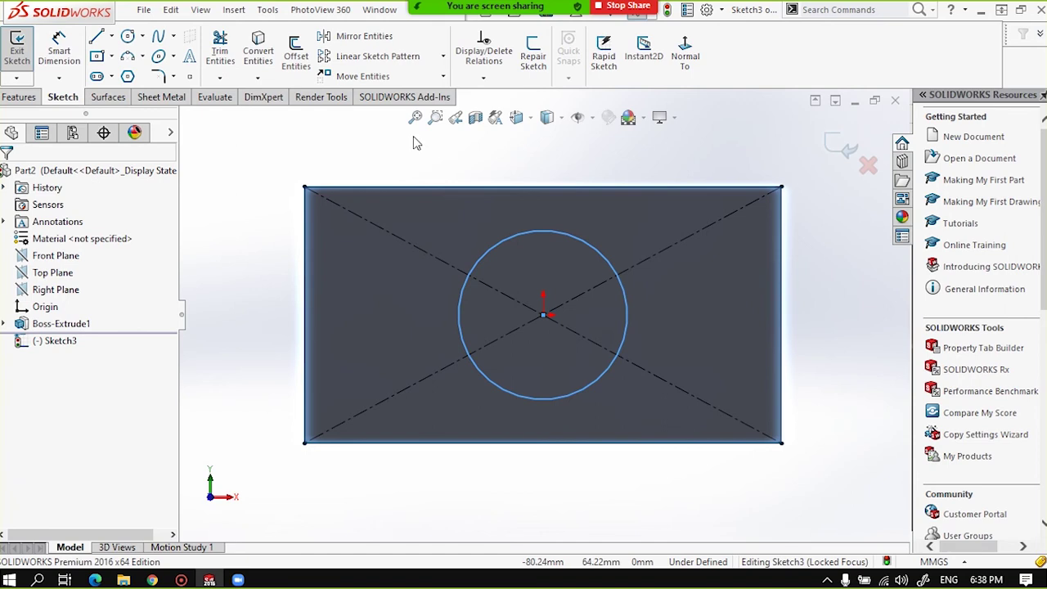
scroll(510, 244, up, 3)
middle_drag(515, 267, 530, 358)
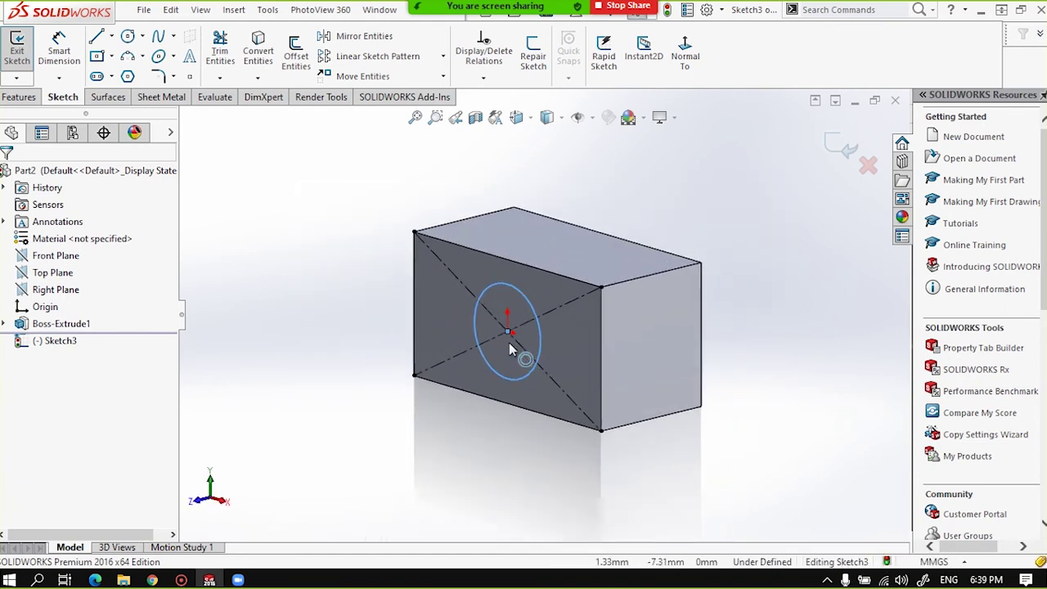
scroll(490, 347, down, 2)
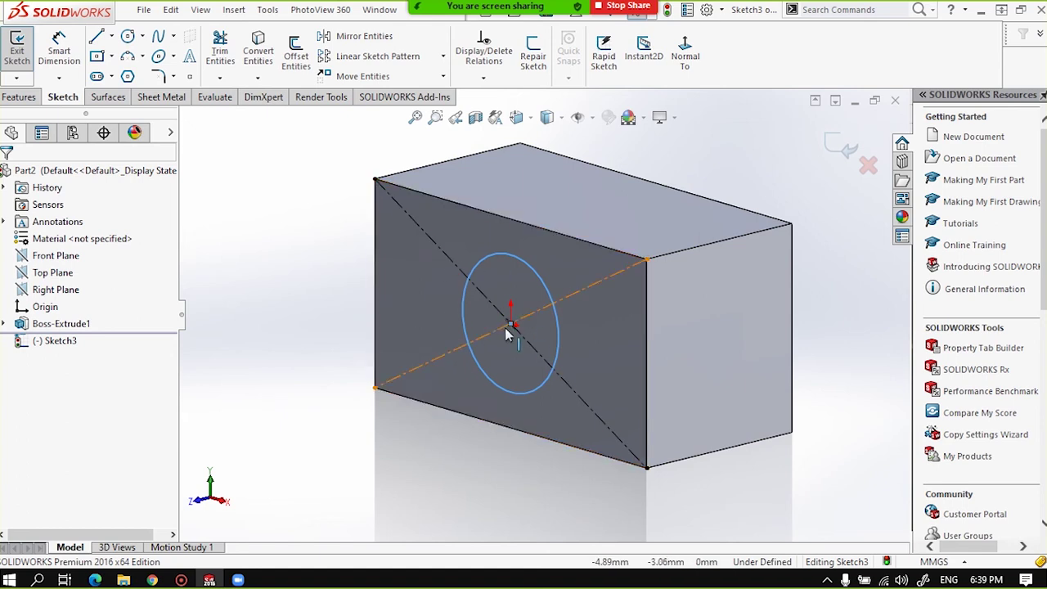
scroll(507, 287, up, 3)
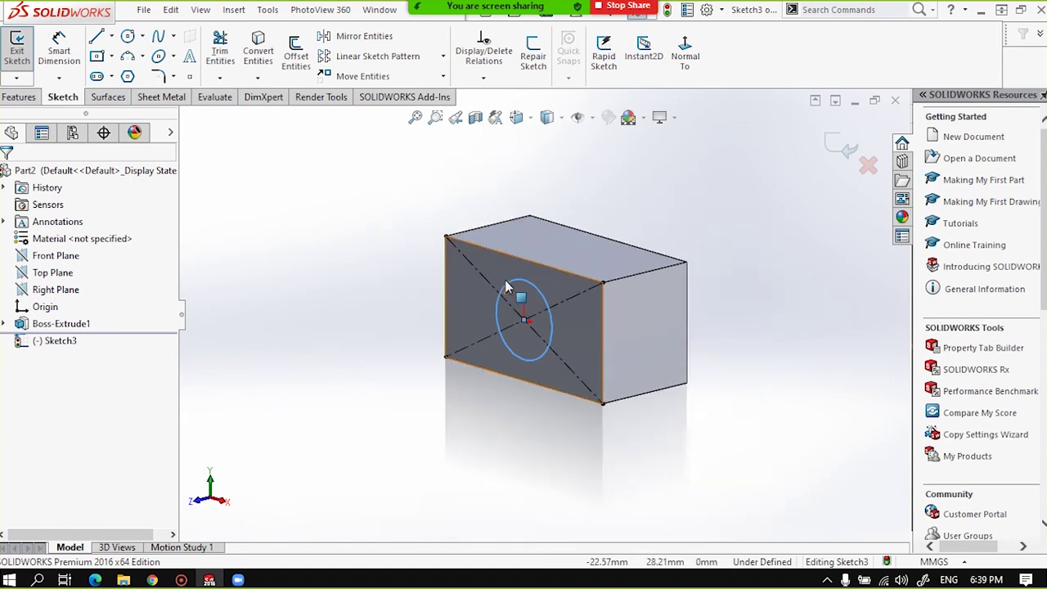
scroll(507, 286, down, 2)
scroll(532, 345, down, 2)
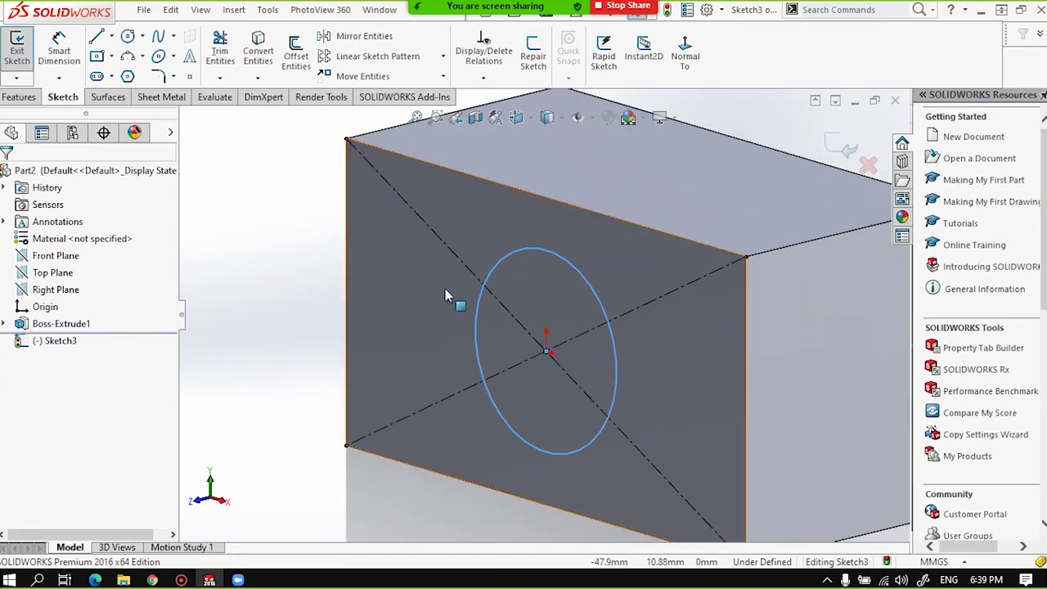
click(16, 97)
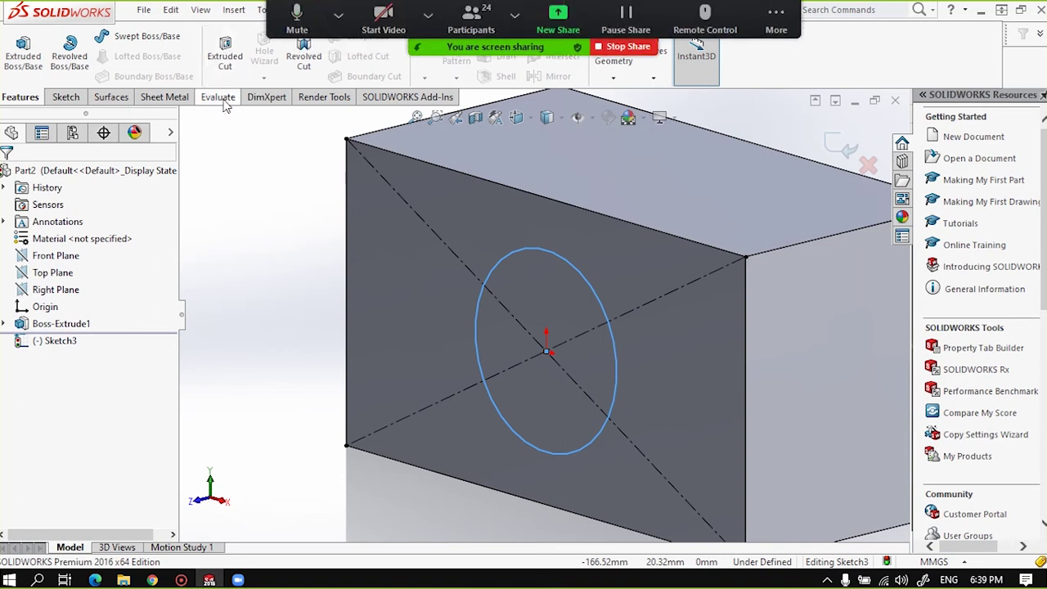
click(297, 21)
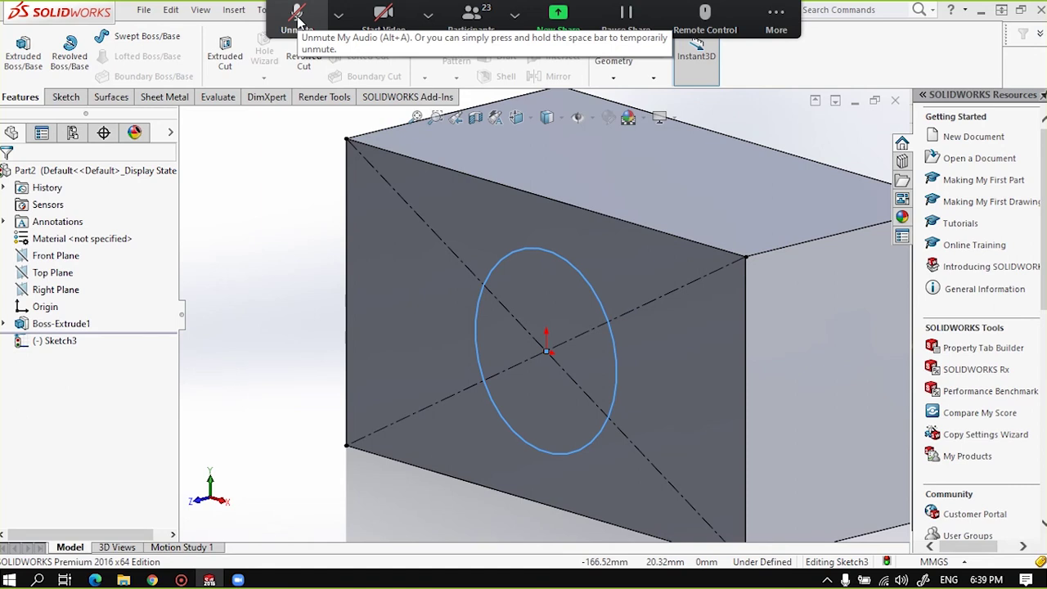
click(297, 18)
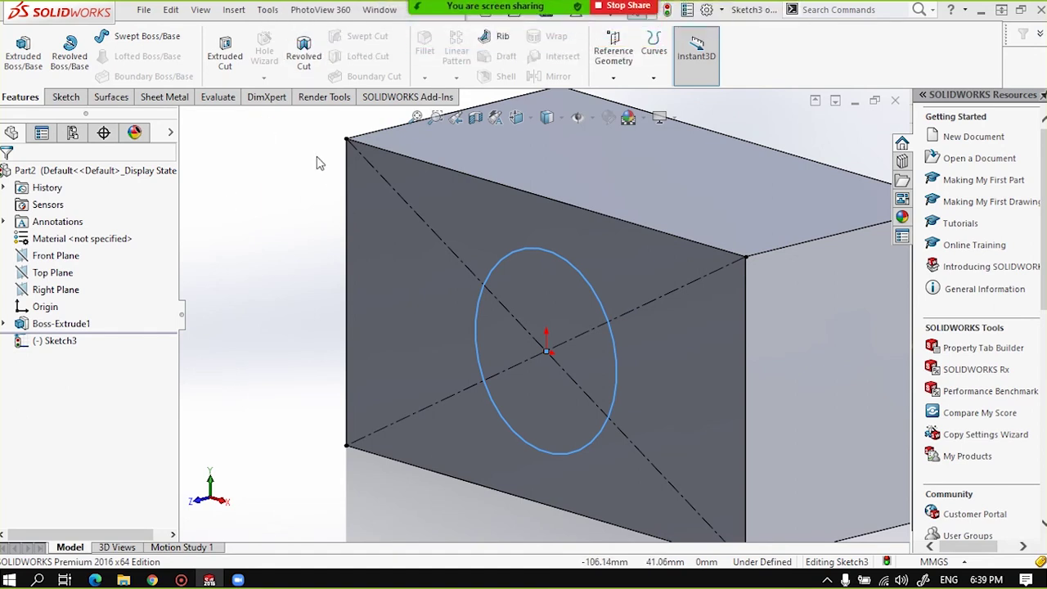
click(220, 53)
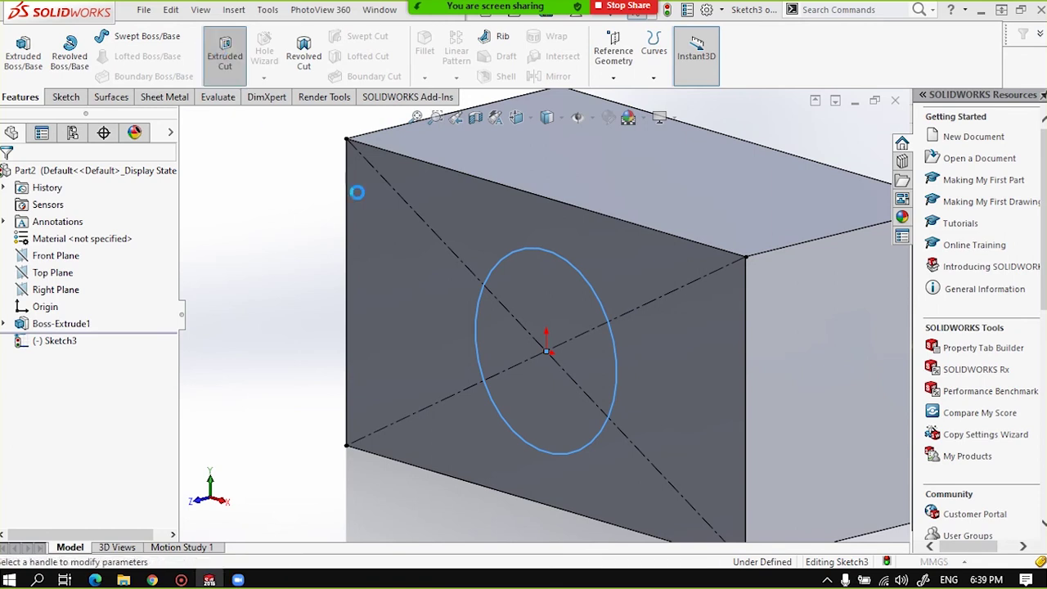
scroll(470, 299, up, 3)
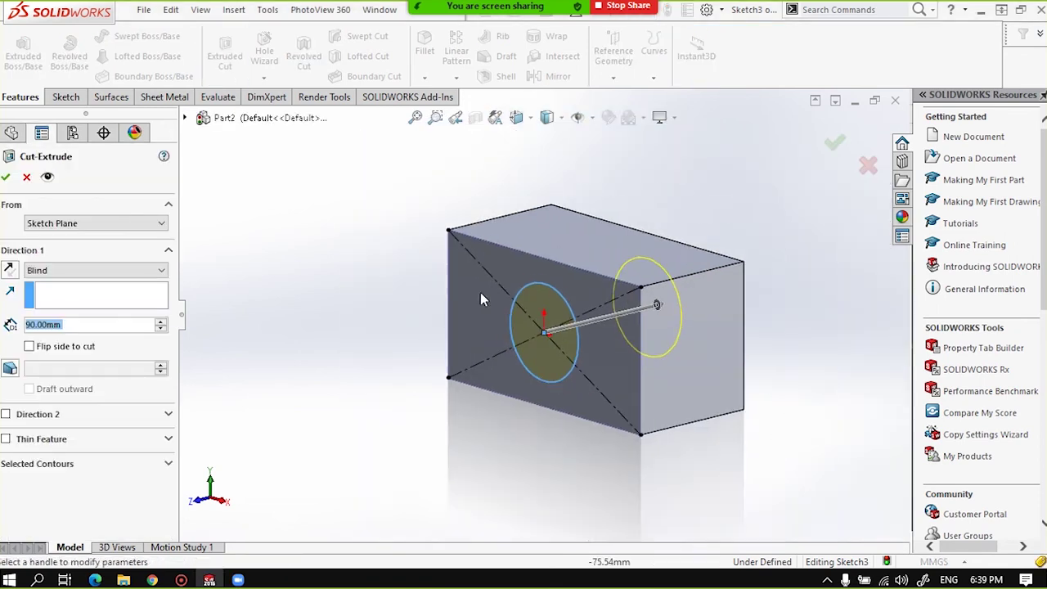
scroll(517, 305, down, 2)
middle_drag(518, 299, 655, 338)
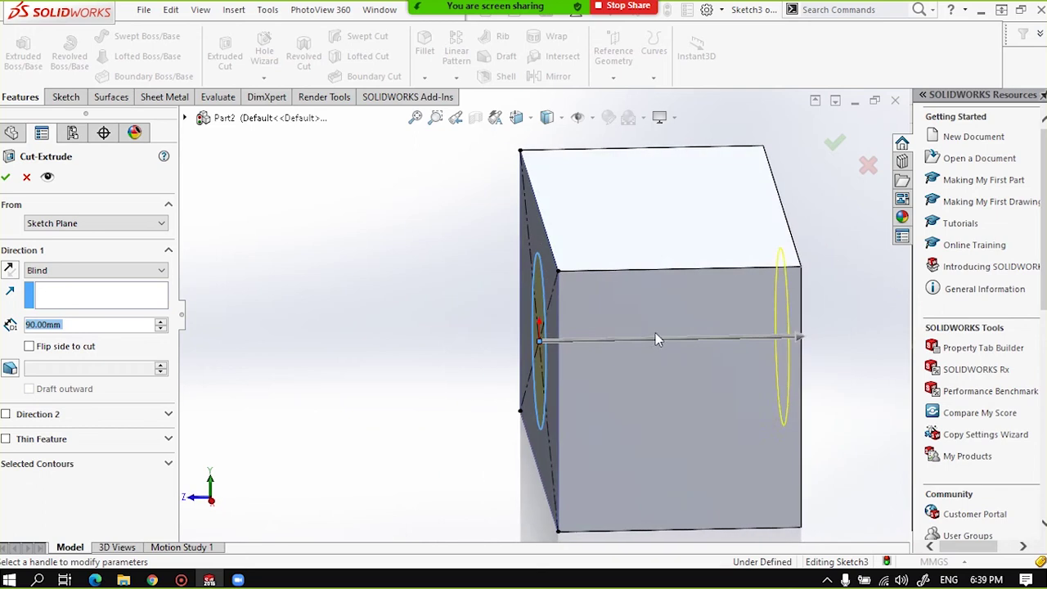
scroll(646, 331, down, 1)
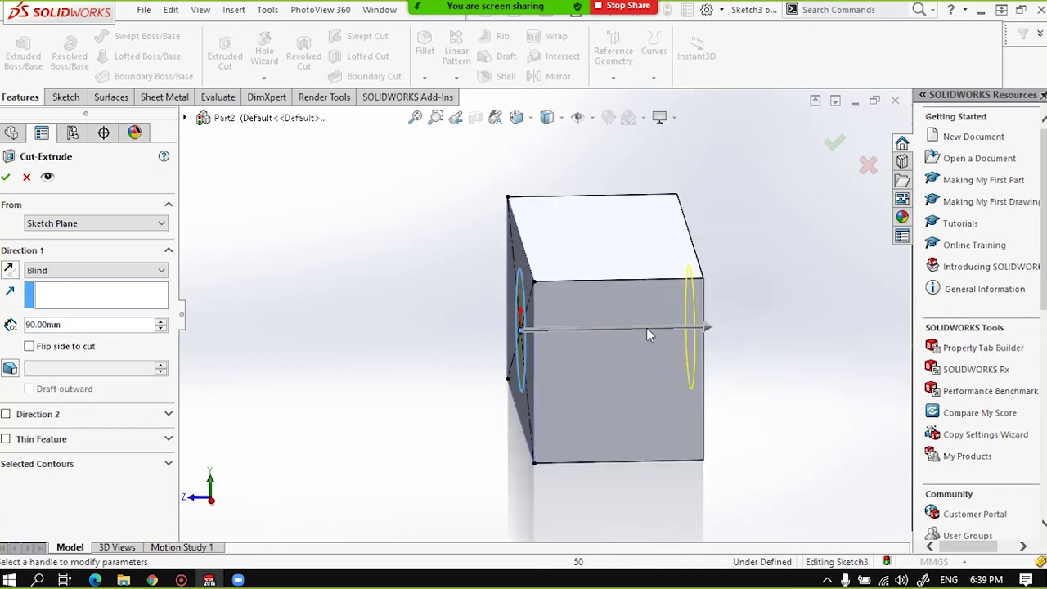
mouse_move(591, 316)
middle_down()
mouse_move(507, 309)
mouse_move(502, 374)
middle_up()
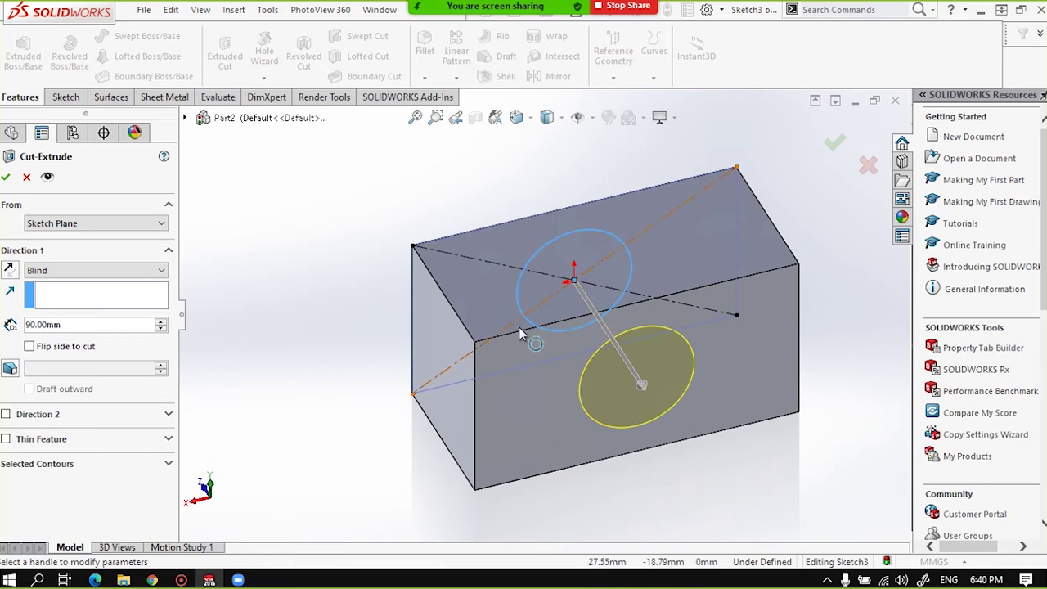
mouse_move(519, 326)
middle_down()
mouse_move(643, 293)
mouse_move(663, 196)
middle_up()
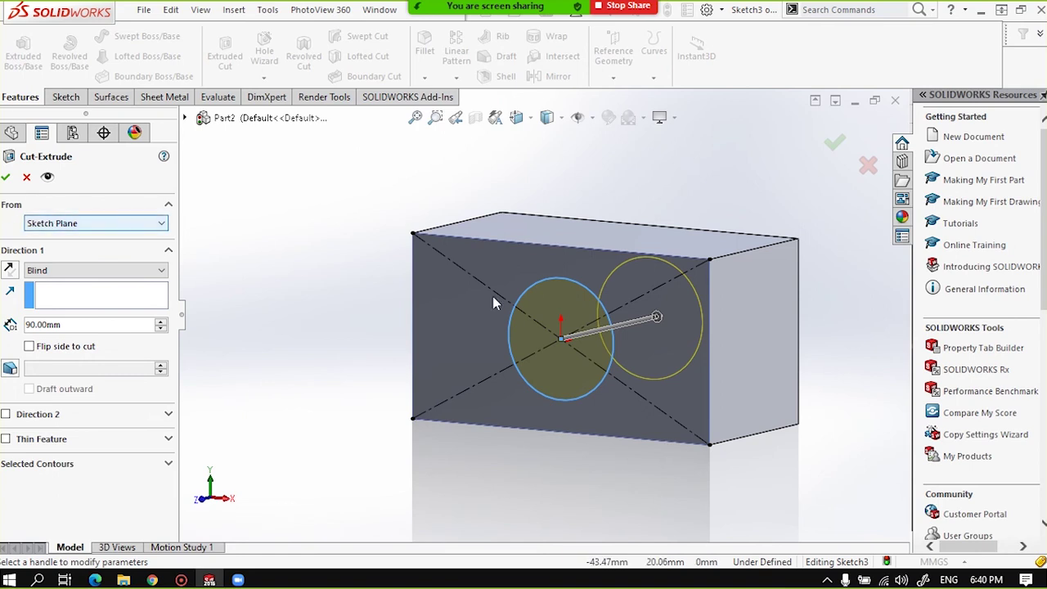
middle_drag(490, 299, 467, 311)
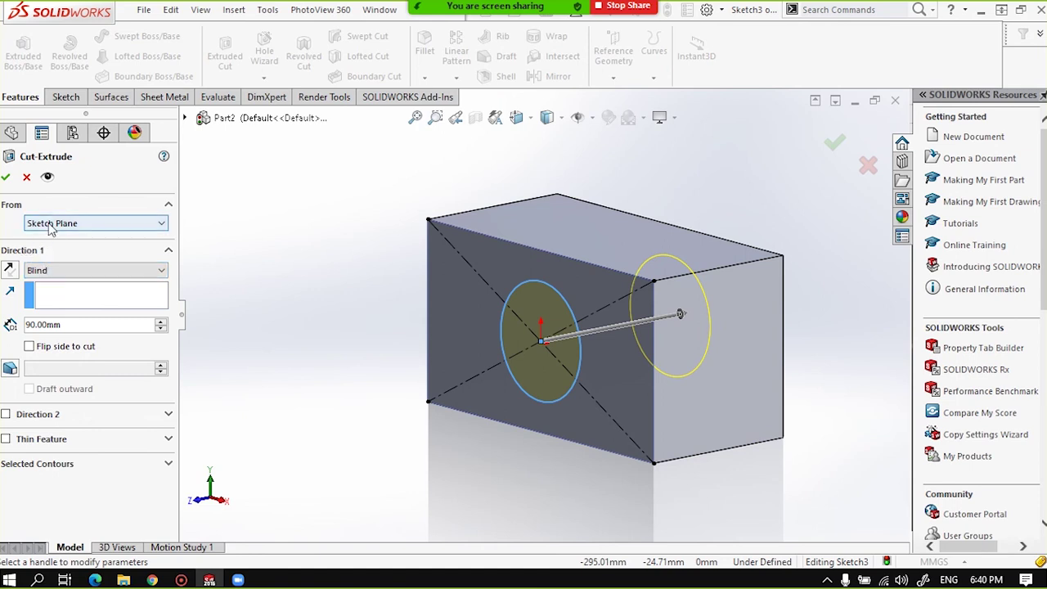
click(65, 230)
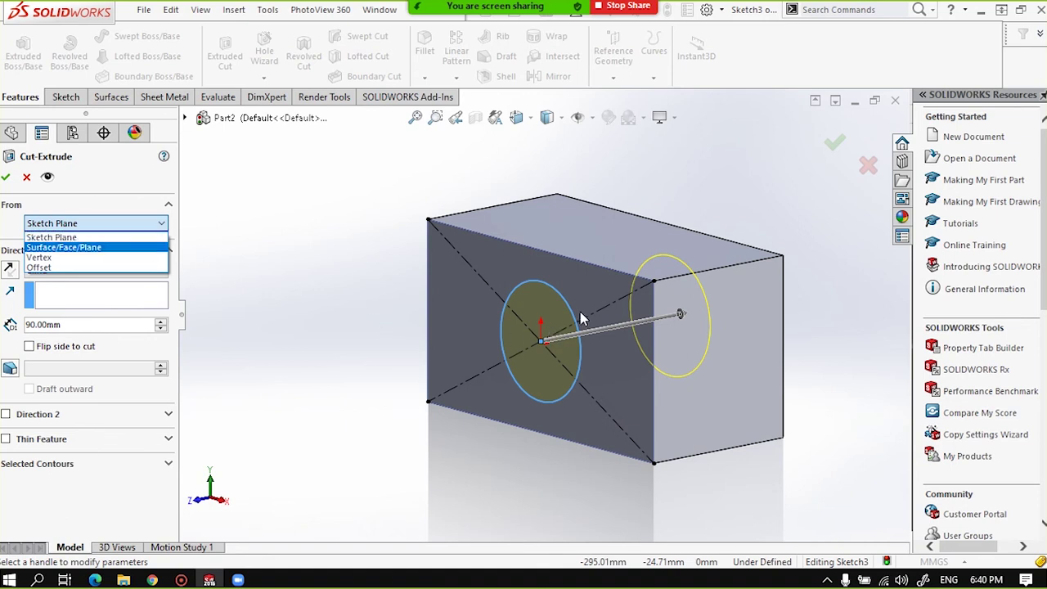
scroll(580, 312, down, 2)
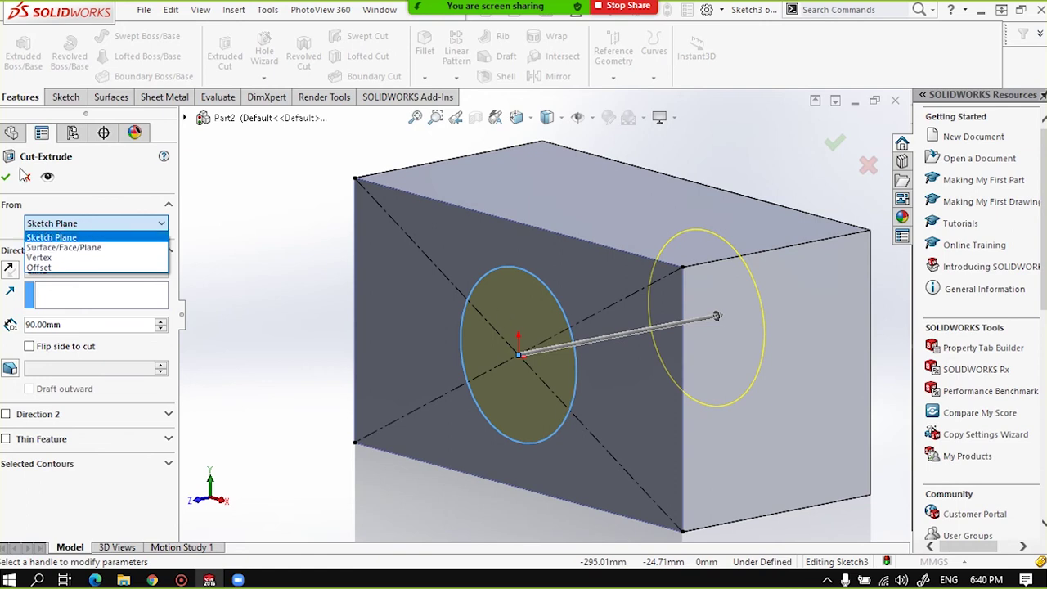
click(25, 176)
click(24, 176)
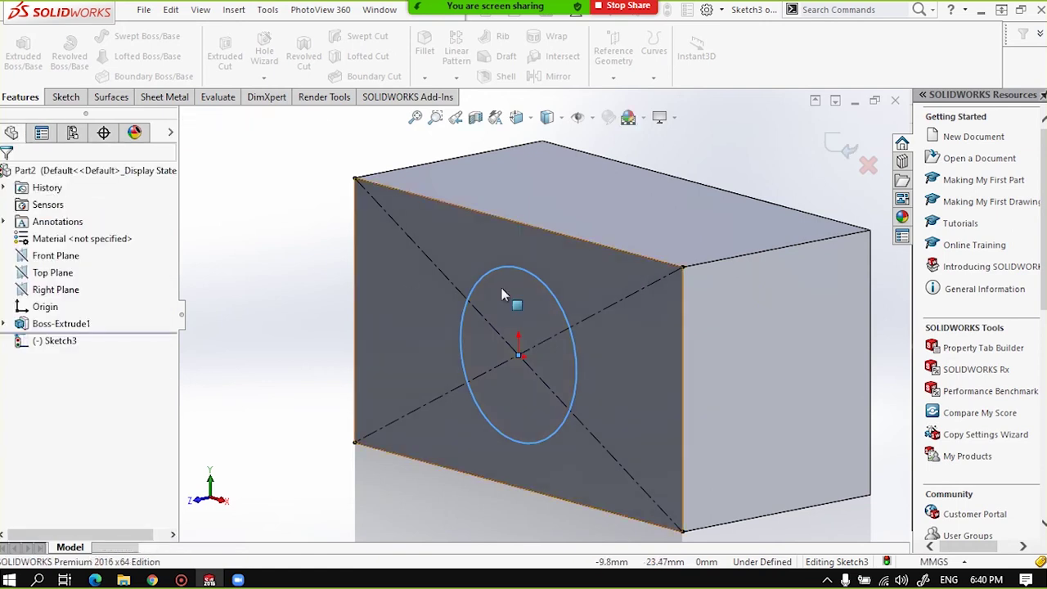
Extrude the circle 151.00 mm outward from the front face as Boss-Extrude2.
scroll(536, 316, up, 2)
scroll(546, 323, up, 2)
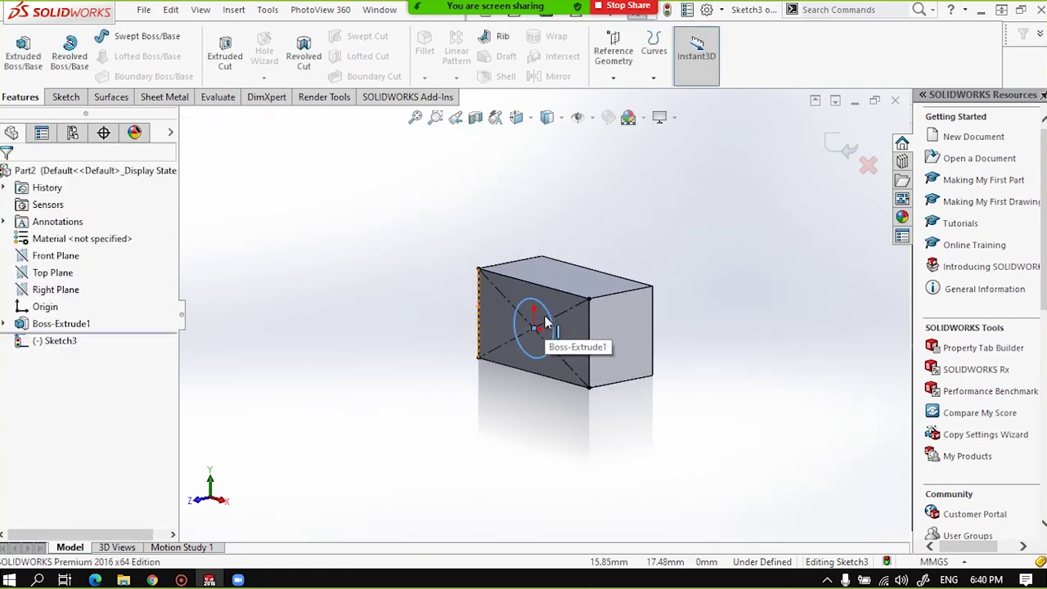
click(74, 98)
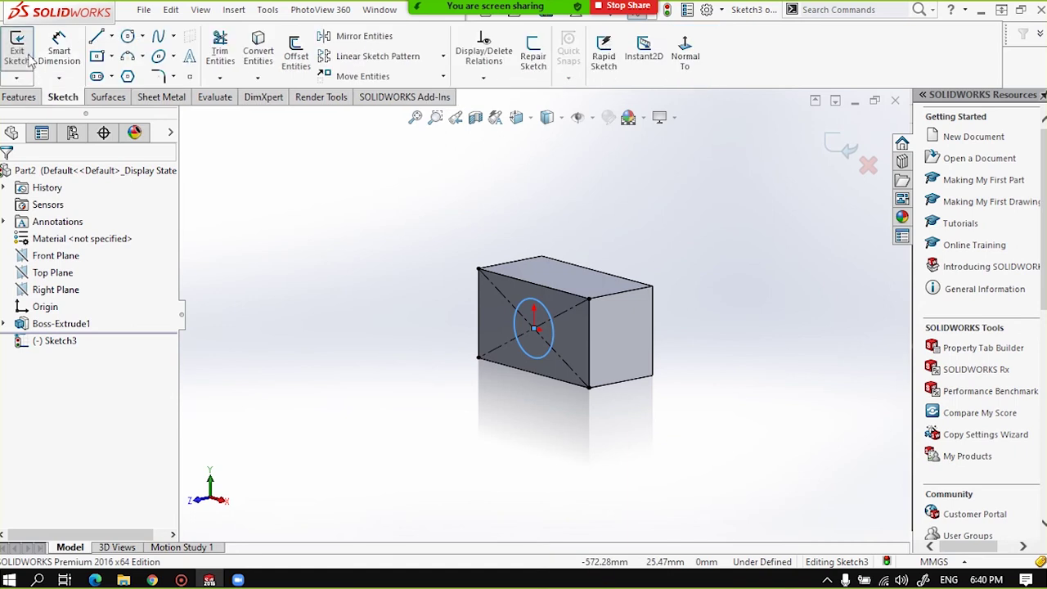
click(20, 96)
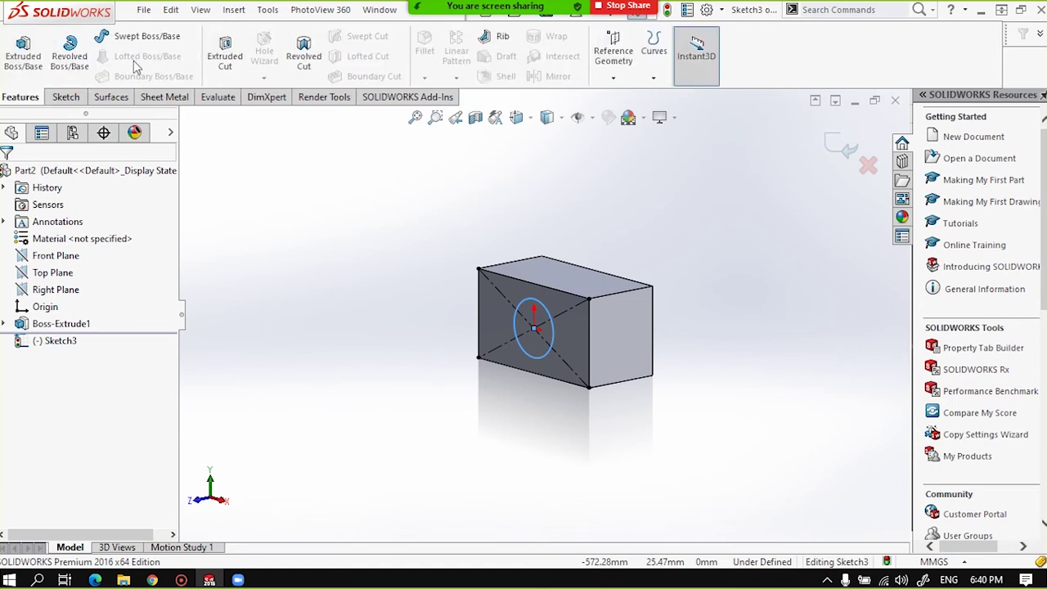
click(23, 51)
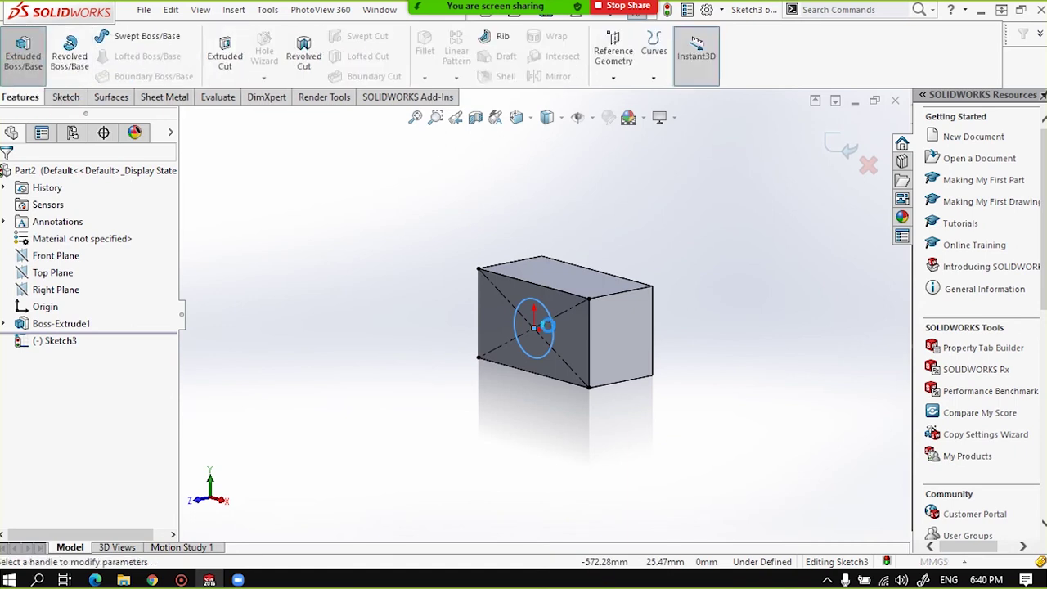
click(468, 341)
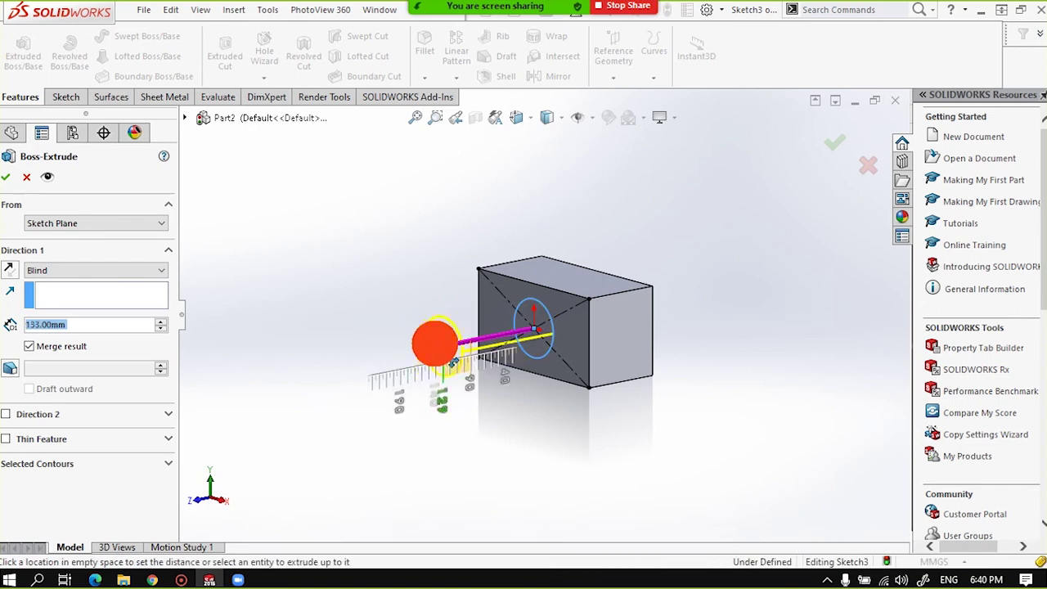
drag(452, 361, 421, 350)
click(6, 178)
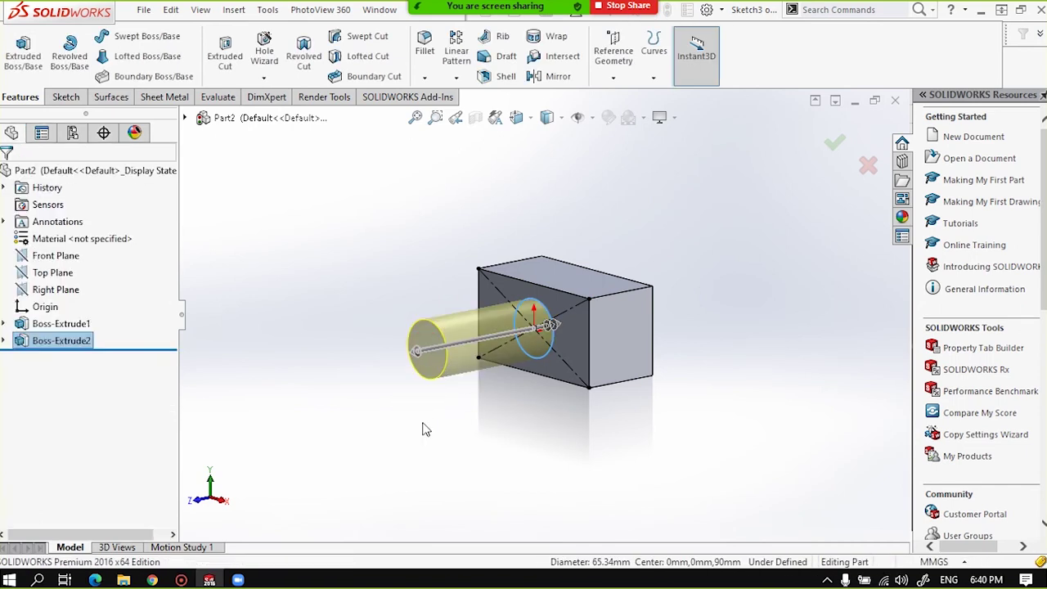
scroll(522, 330, up, 3)
Open Sketch4 on the cylinder's end face, viewed head-on.
scroll(522, 330, down, 5)
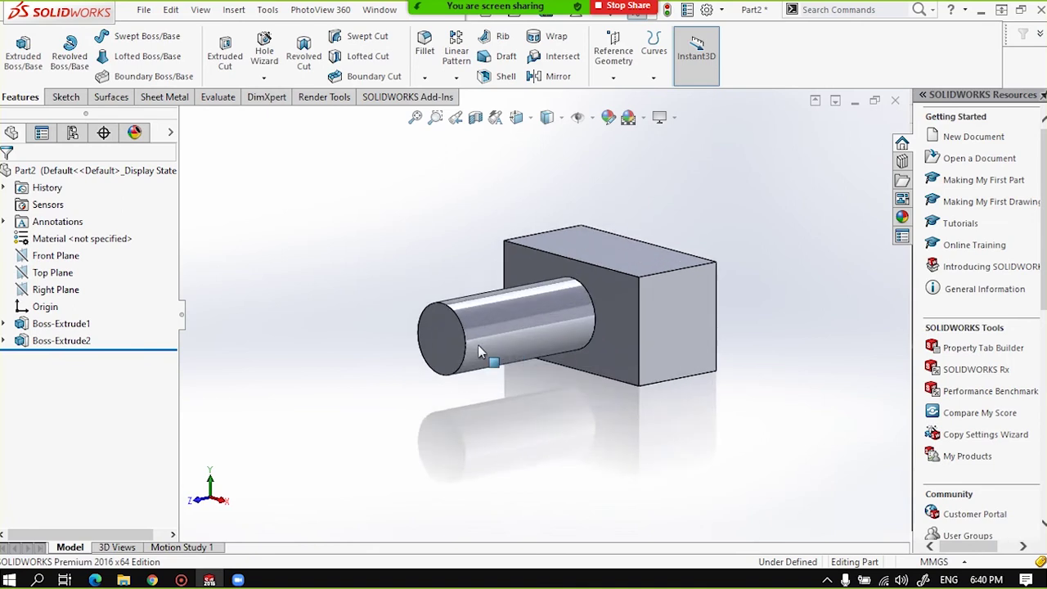
click(449, 336)
click(577, 436)
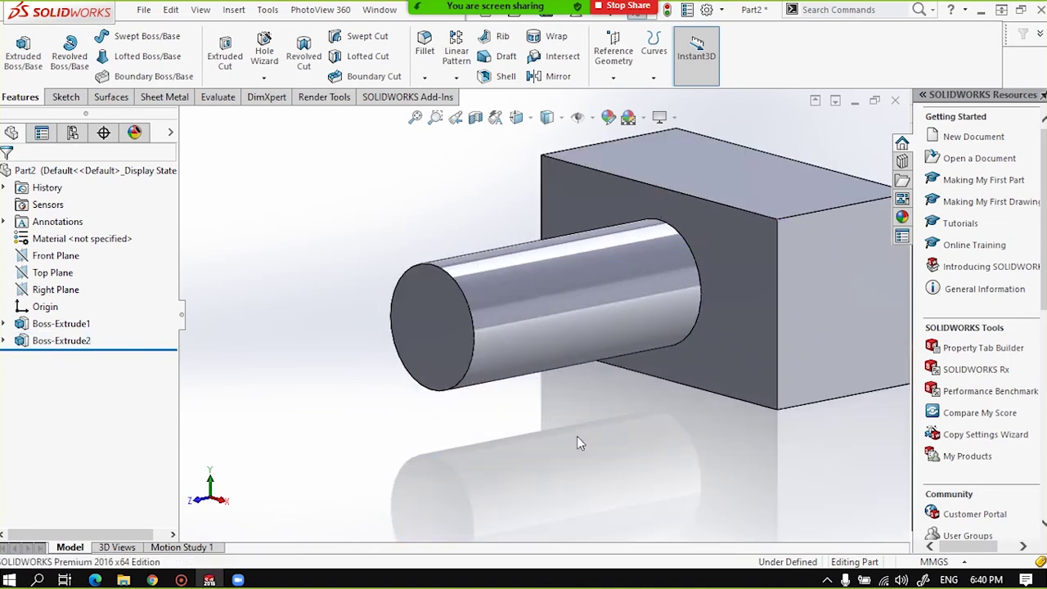
scroll(543, 311, up, 2)
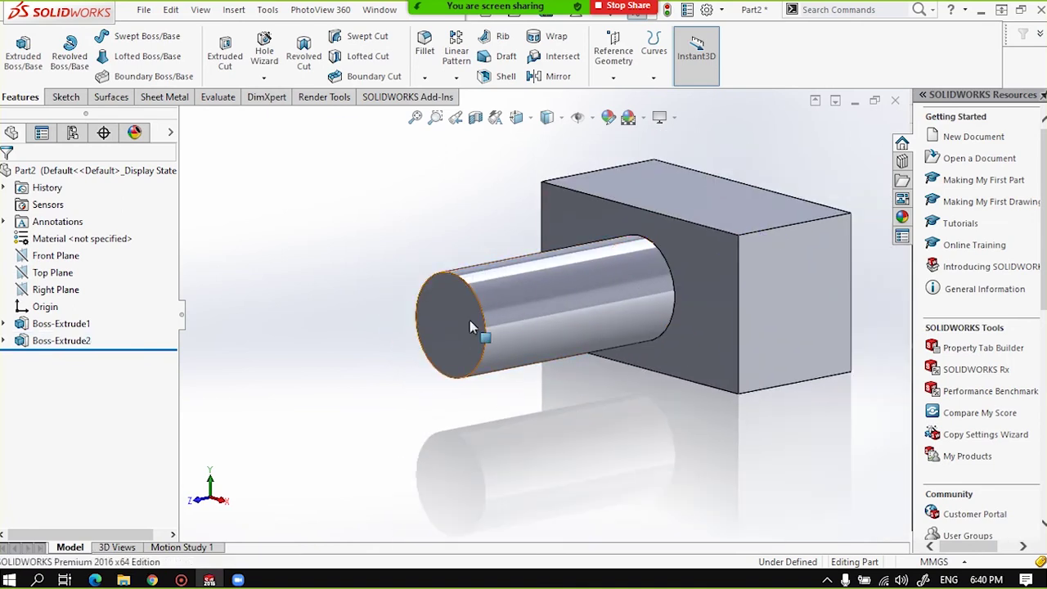
click(430, 328)
click(515, 283)
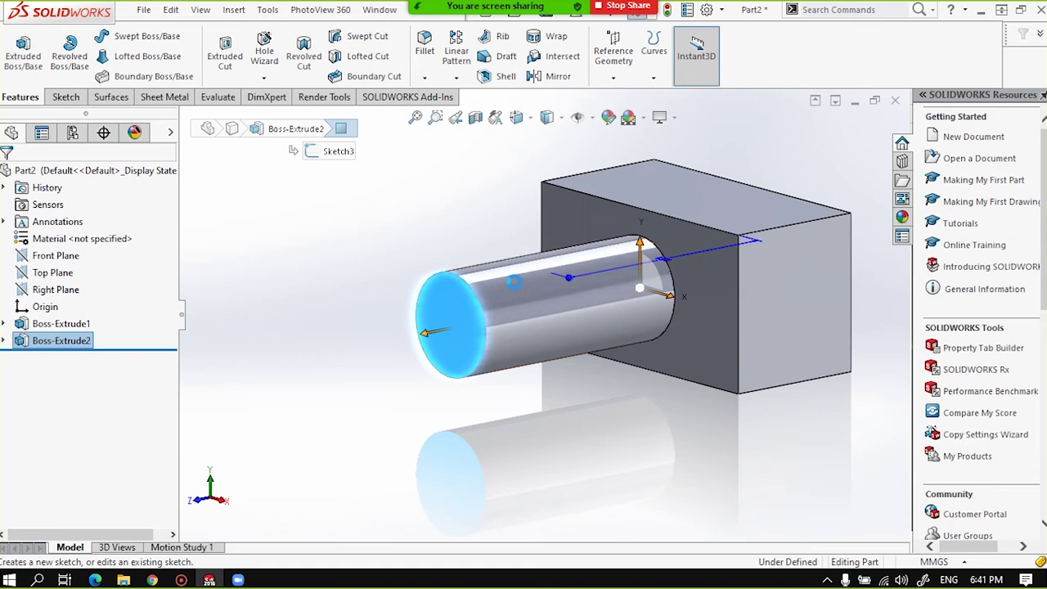
click(682, 68)
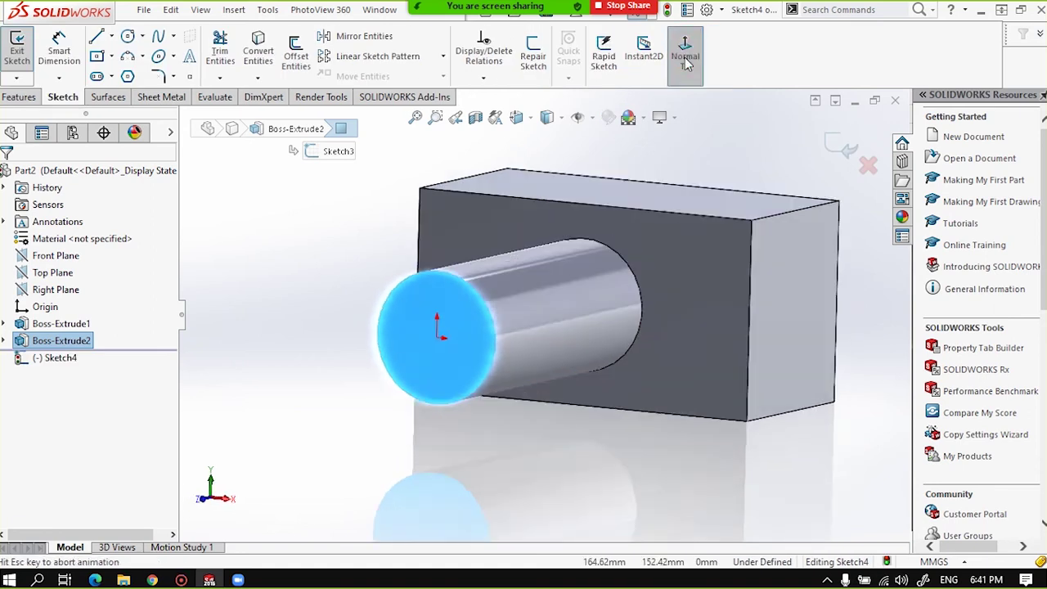
Draw a small circle centred on the origin on the end face.
click(128, 36)
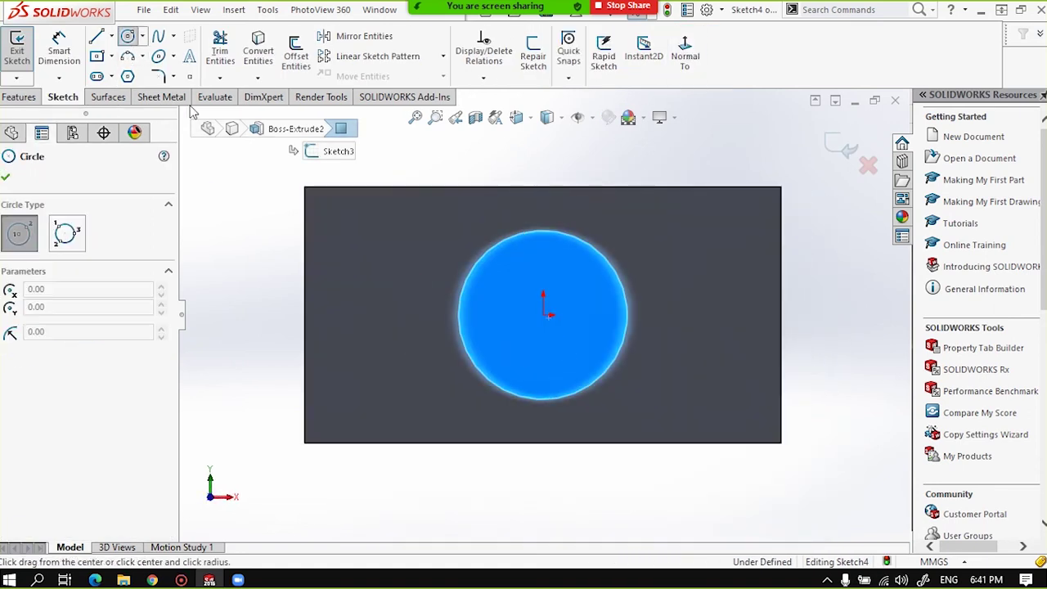
click(543, 315)
click(579, 329)
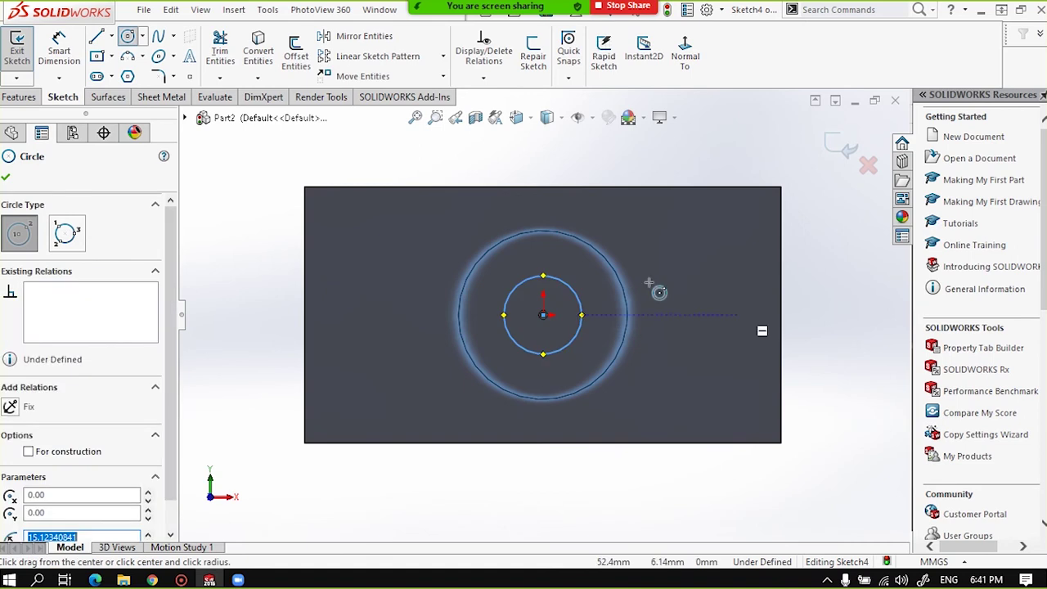
click(6, 179)
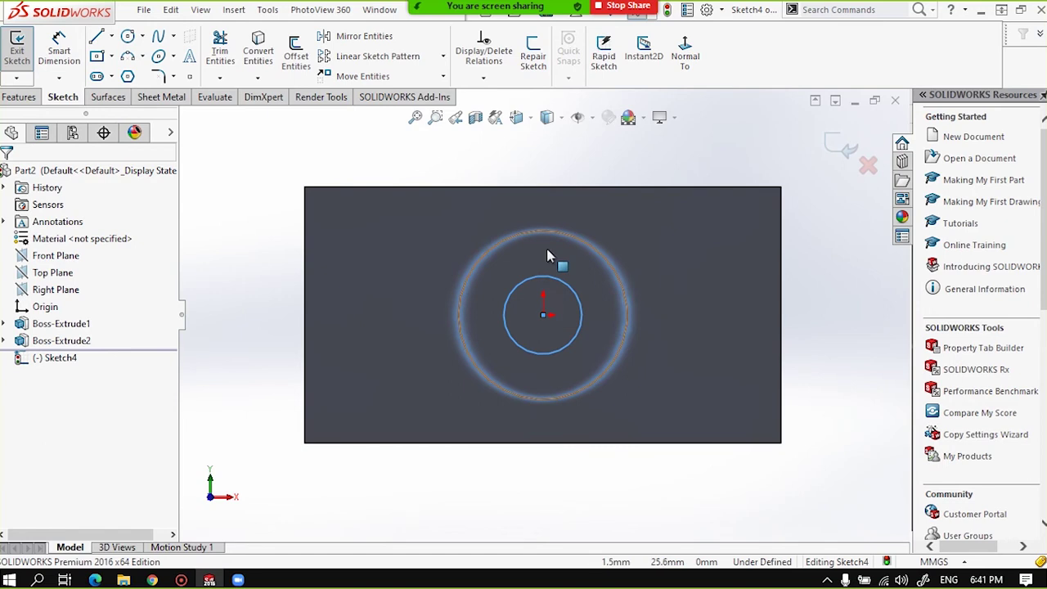
middle_drag(546, 248, 494, 269)
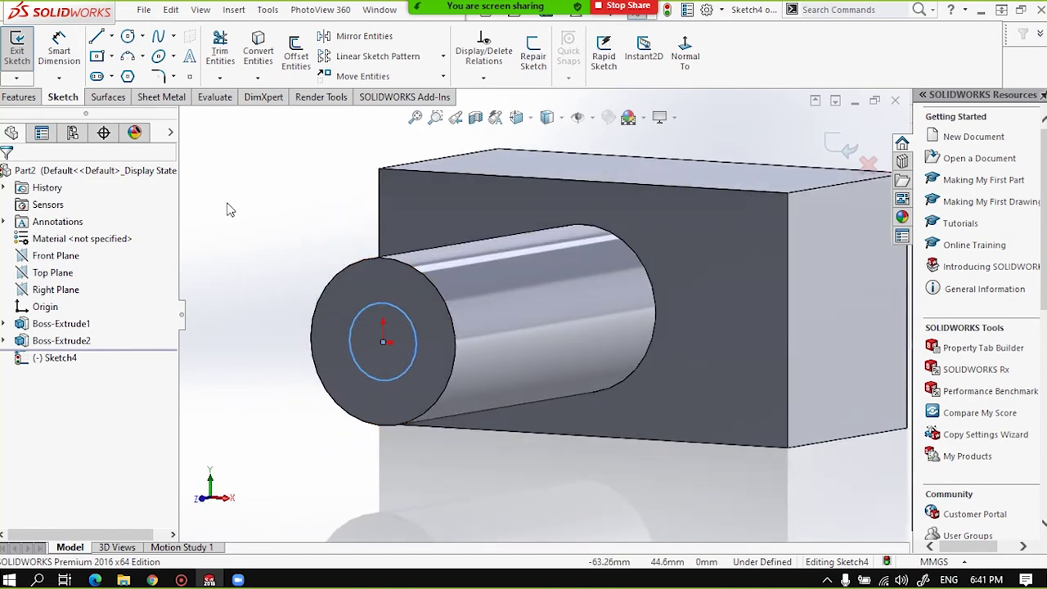
scroll(548, 304, up, 3)
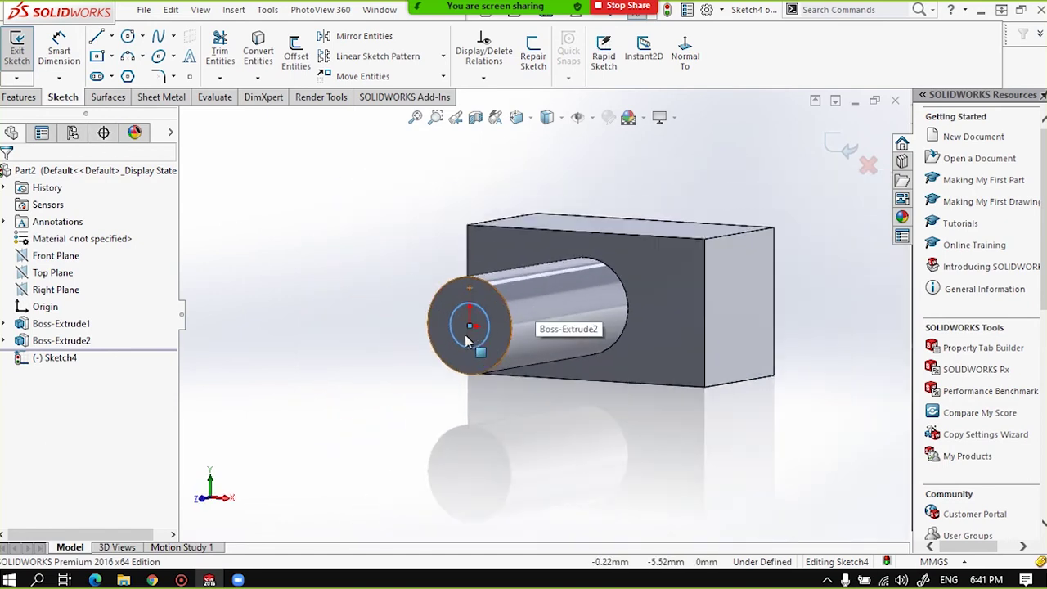
click(19, 96)
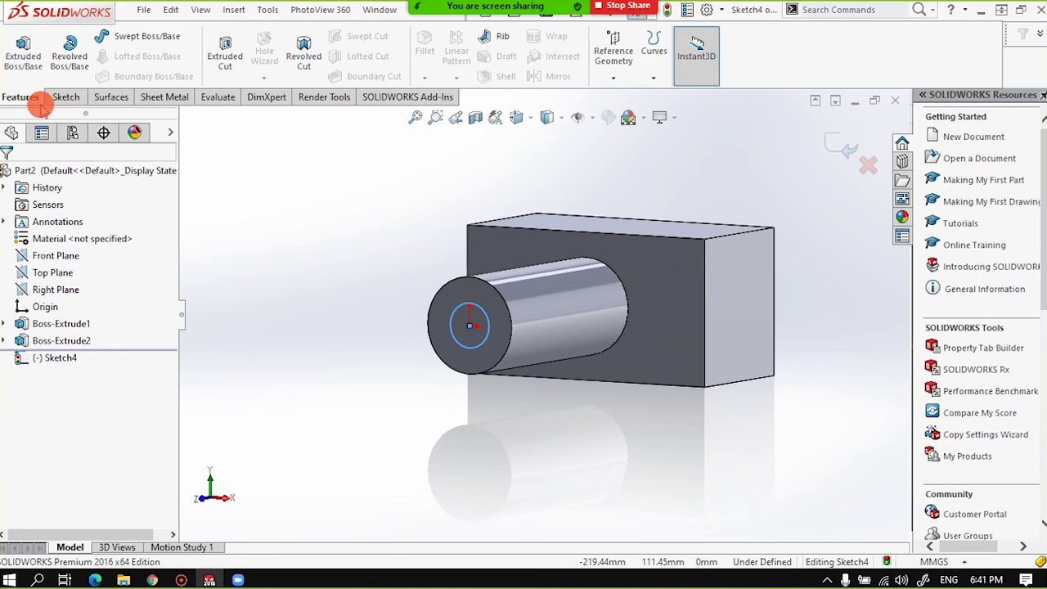
Start an Extruded Cut from the small circle and drag its depth to 316 mm.
click(229, 54)
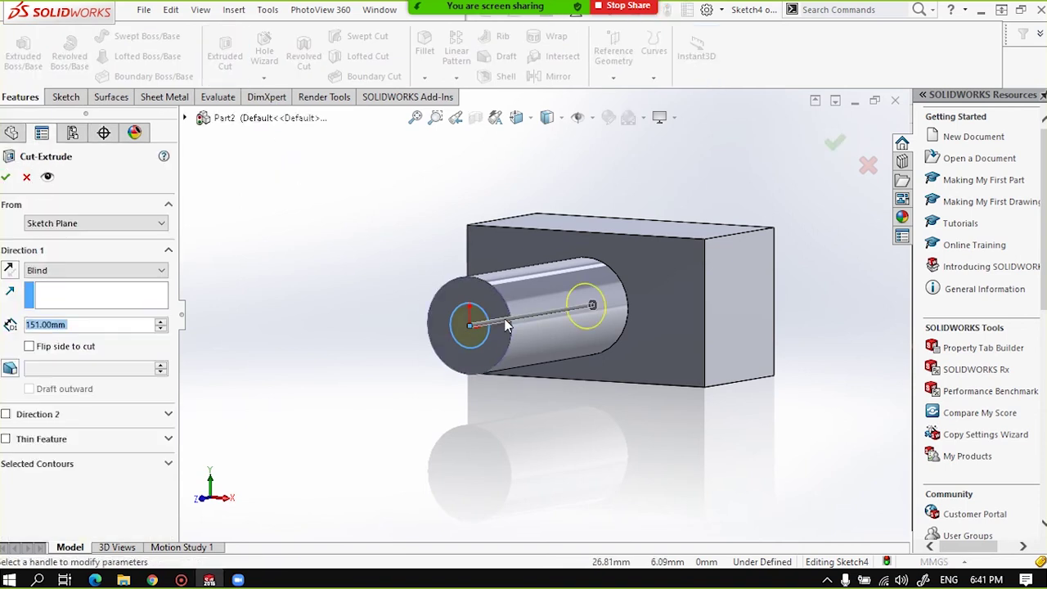
mouse_move(498, 320)
middle_down()
mouse_move(446, 344)
mouse_move(577, 333)
middle_up()
mouse_move(622, 304)
mouse_down()
mouse_move(808, 302)
mouse_move(827, 282)
mouse_up()
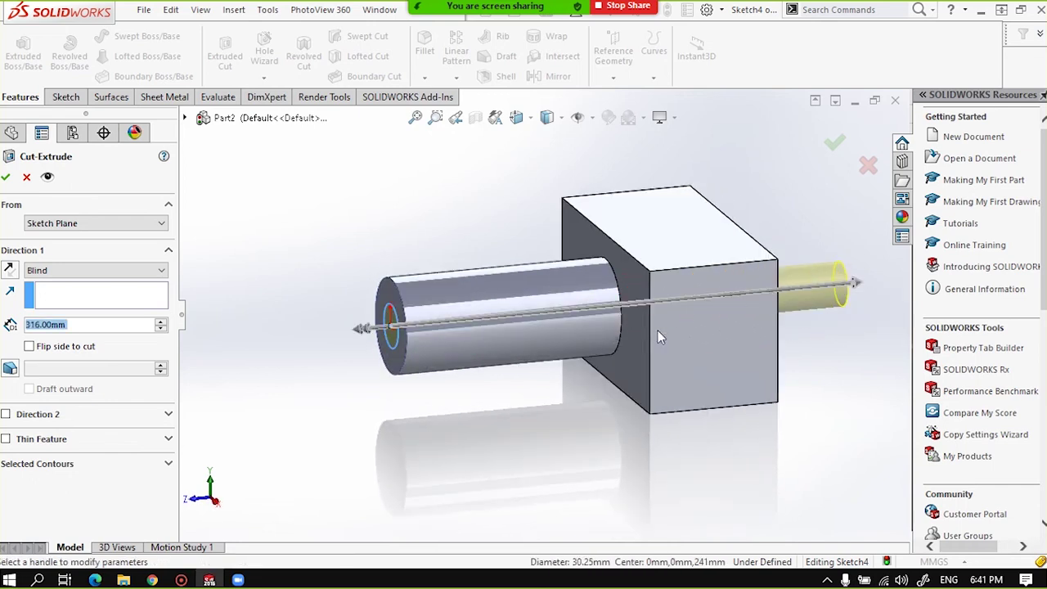
mouse_move(662, 338)
middle_down()
mouse_move(554, 320)
mouse_move(671, 336)
mouse_move(606, 336)
mouse_move(678, 329)
middle_up()
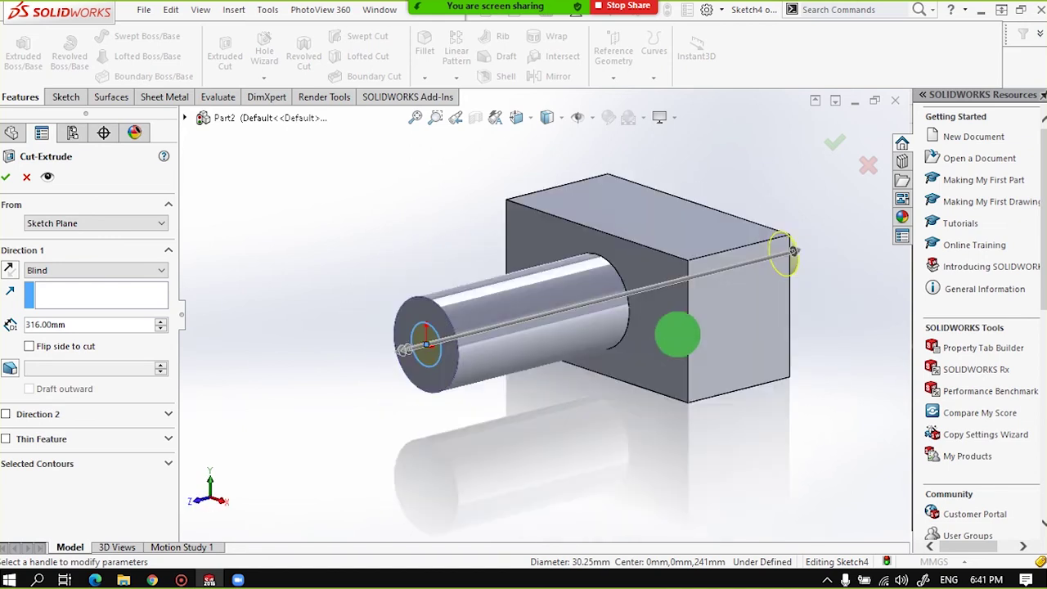
Inspect the cut preview and accept the 316.00 mm Cut-Extrude1.
middle_drag(397, 241, 397, 235)
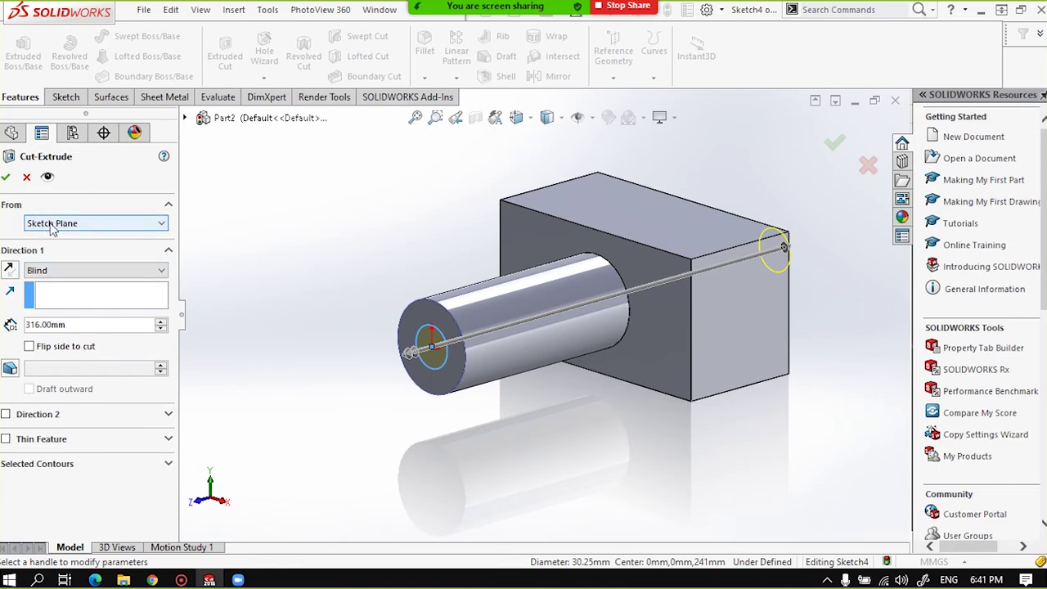
scroll(457, 343, down, 2)
scroll(398, 325, down, 3)
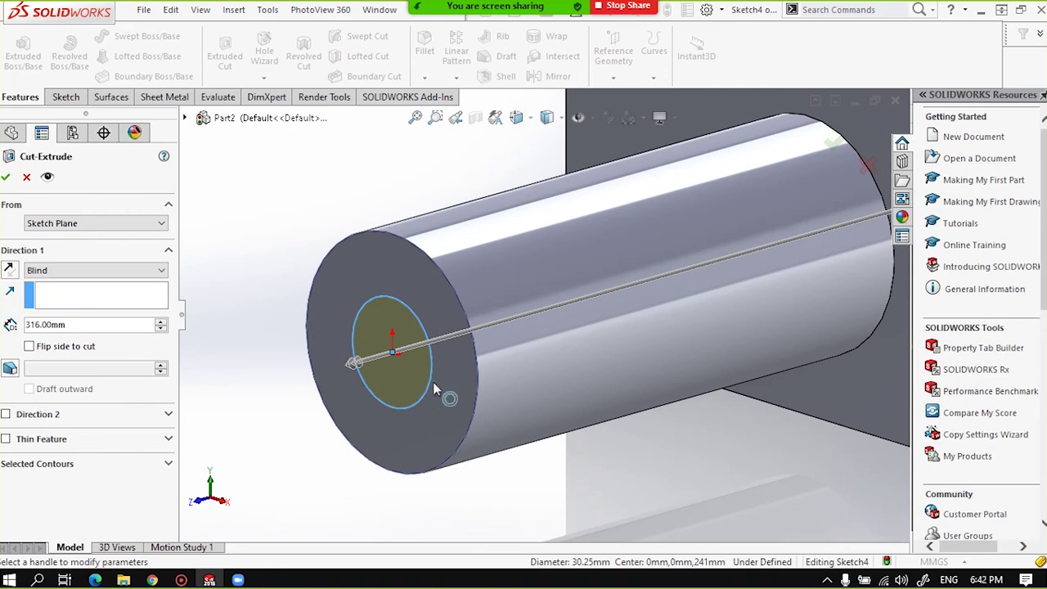
scroll(401, 287, down, 1)
scroll(458, 311, up, 3)
scroll(559, 340, up, 2)
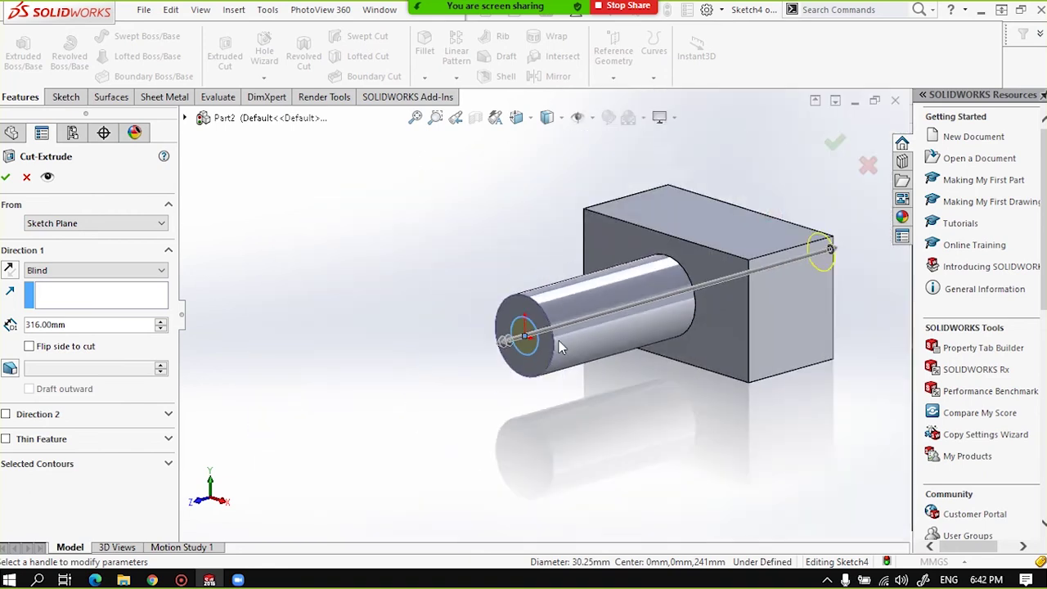
scroll(655, 327, up, 1)
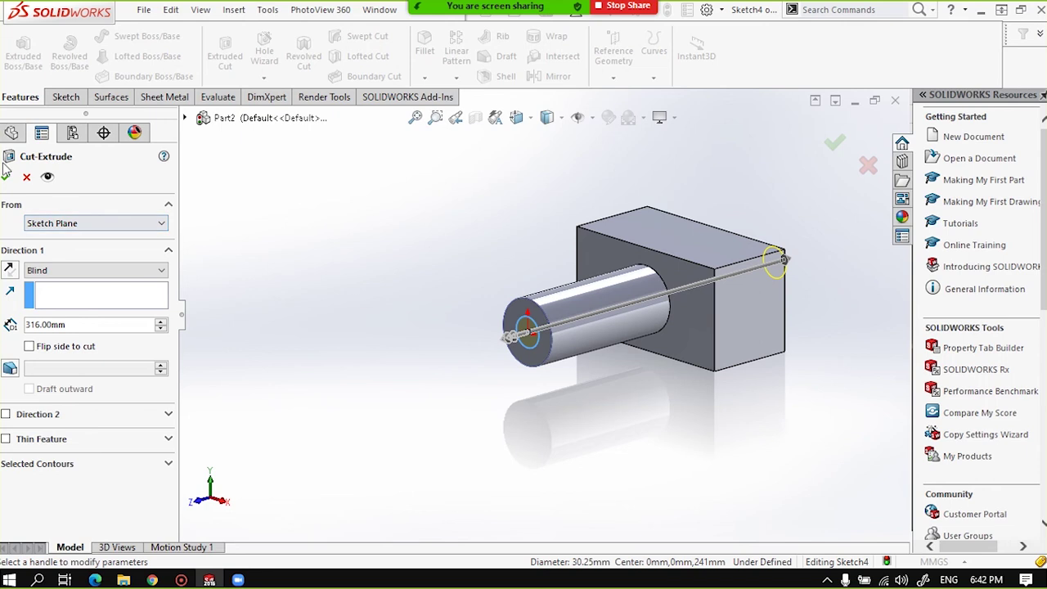
click(201, 221)
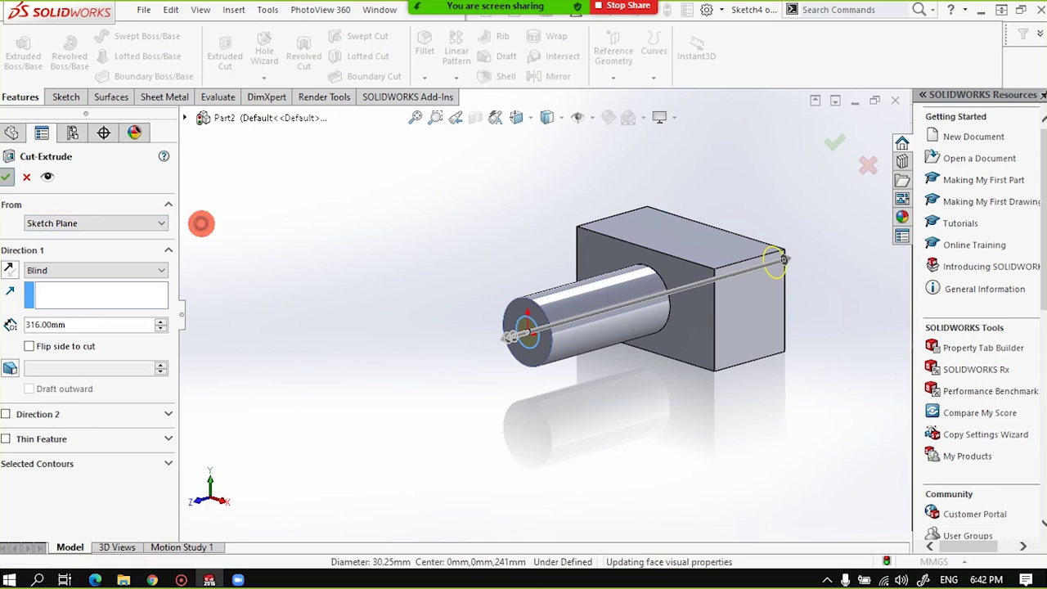
right_click(592, 389)
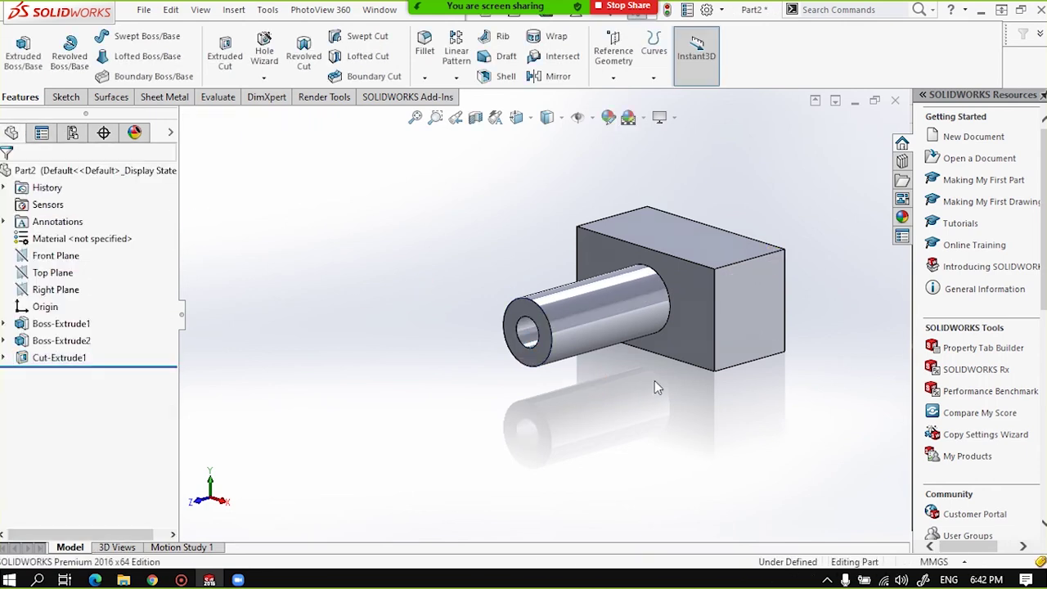
Edit Cut-Extrude1 from the feature tree and open its From start-condition list.
mouse_move(648, 394)
middle_down()
mouse_move(698, 340)
mouse_move(482, 349)
mouse_move(486, 335)
mouse_move(652, 379)
middle_up()
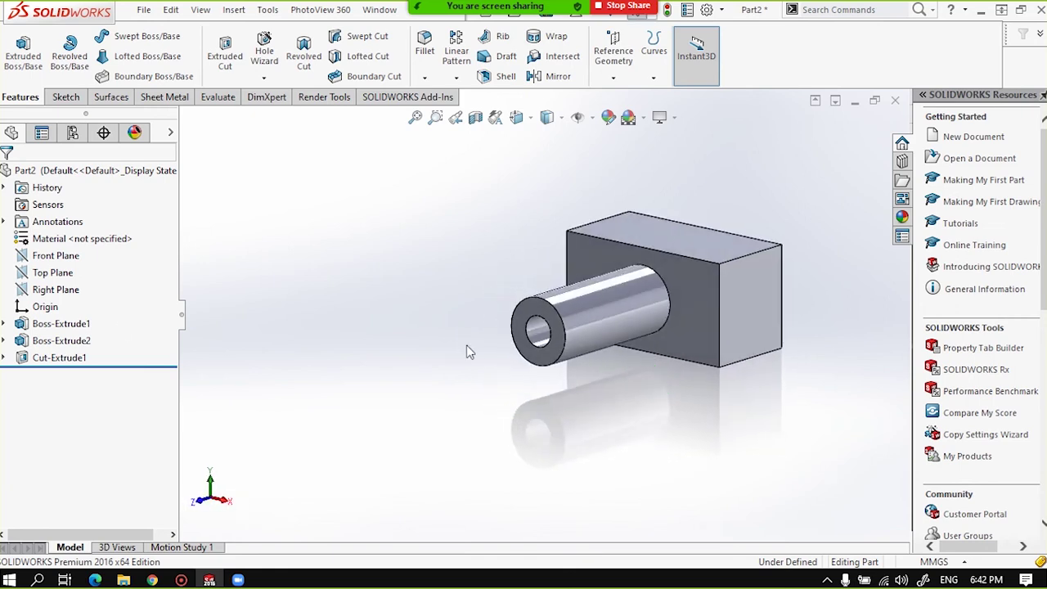
click(59, 366)
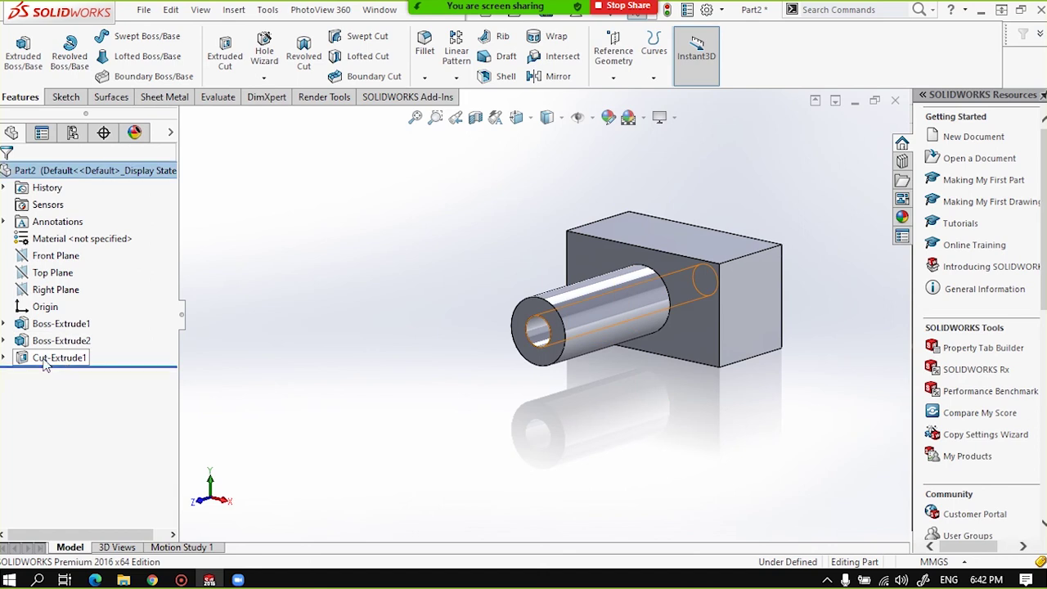
click(45, 359)
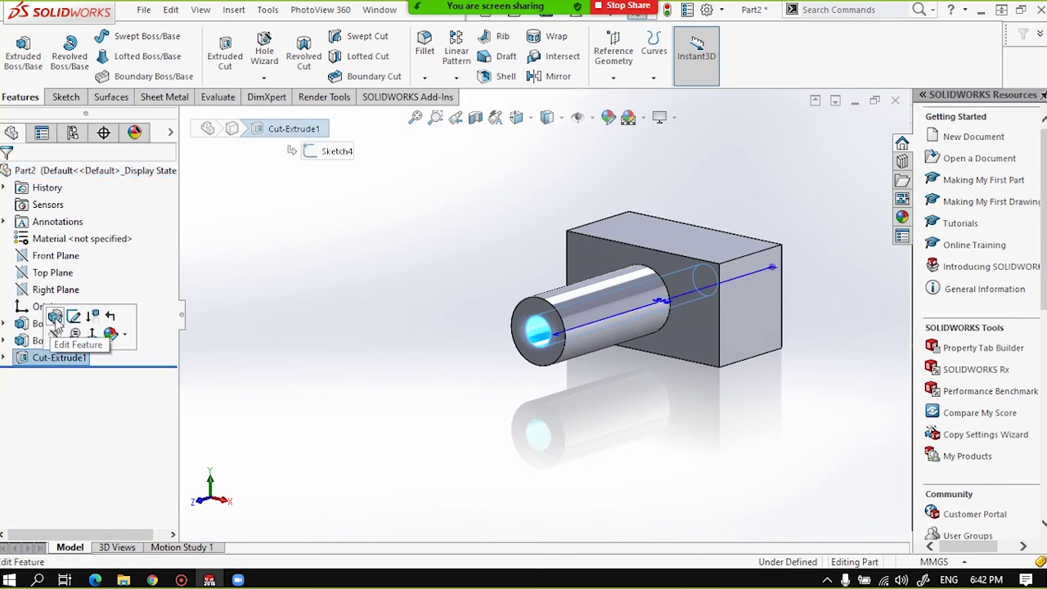
click(54, 318)
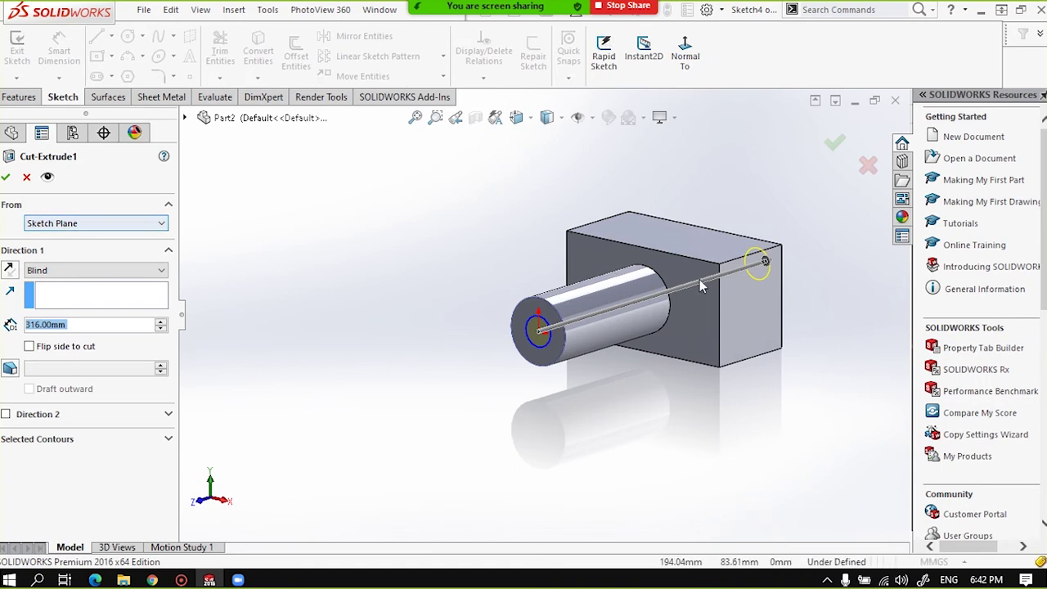
click(105, 230)
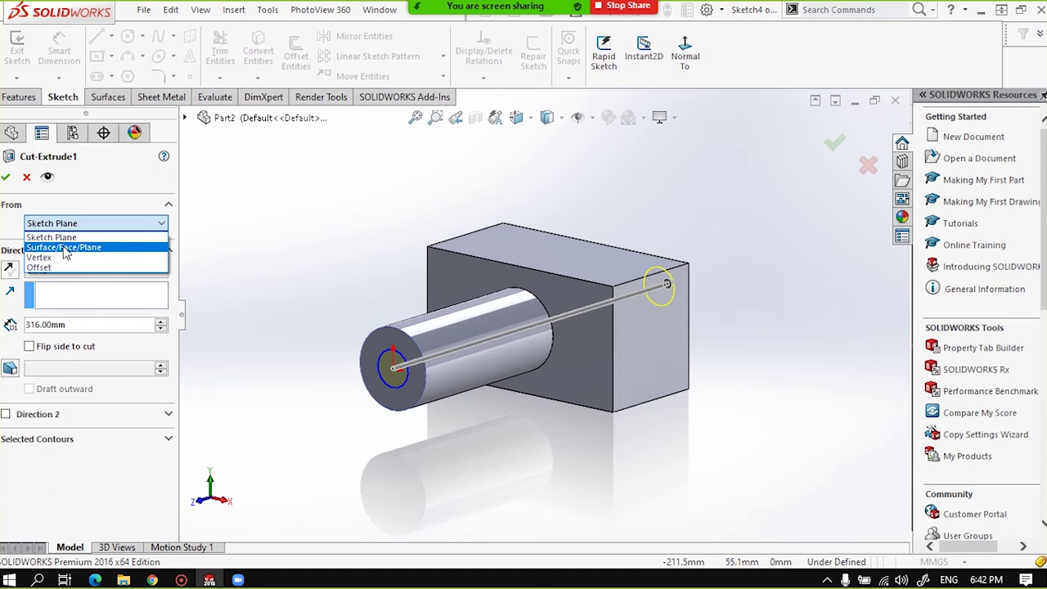
Start the cut from the block's front face, trial a 240 mm depth, then clear the face.
click(65, 248)
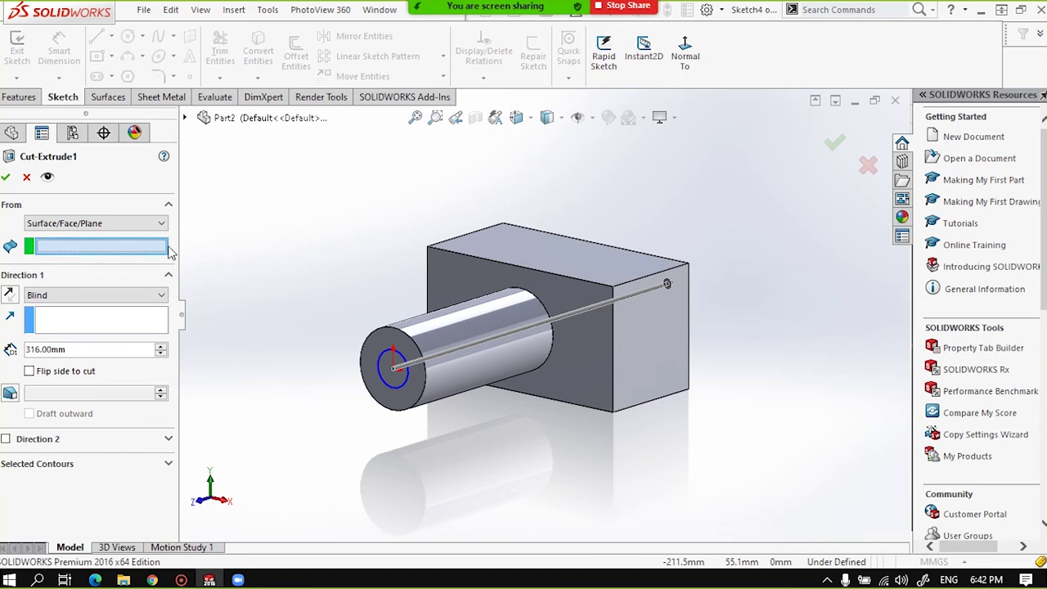
scroll(588, 335, down, 3)
scroll(589, 335, up, 3)
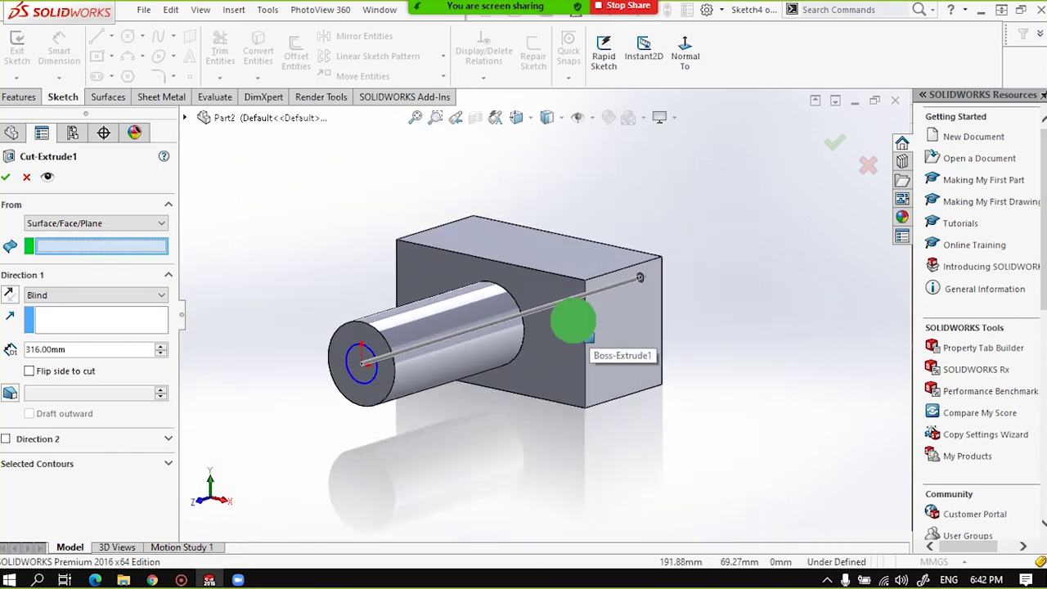
middle_drag(574, 325, 537, 321)
click(534, 351)
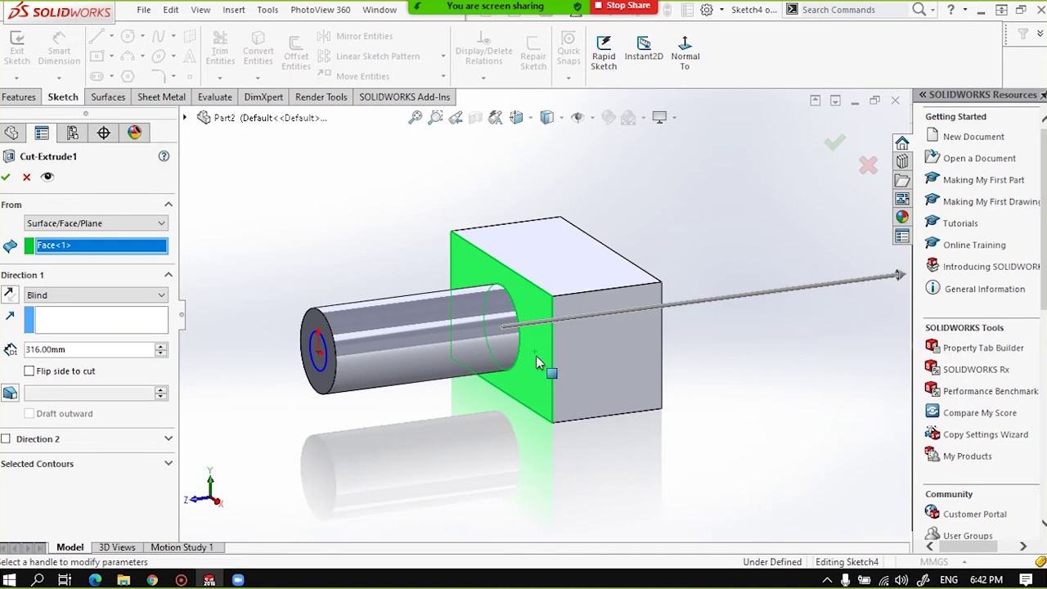
middle_drag(535, 357, 550, 327)
scroll(551, 327, down, 2)
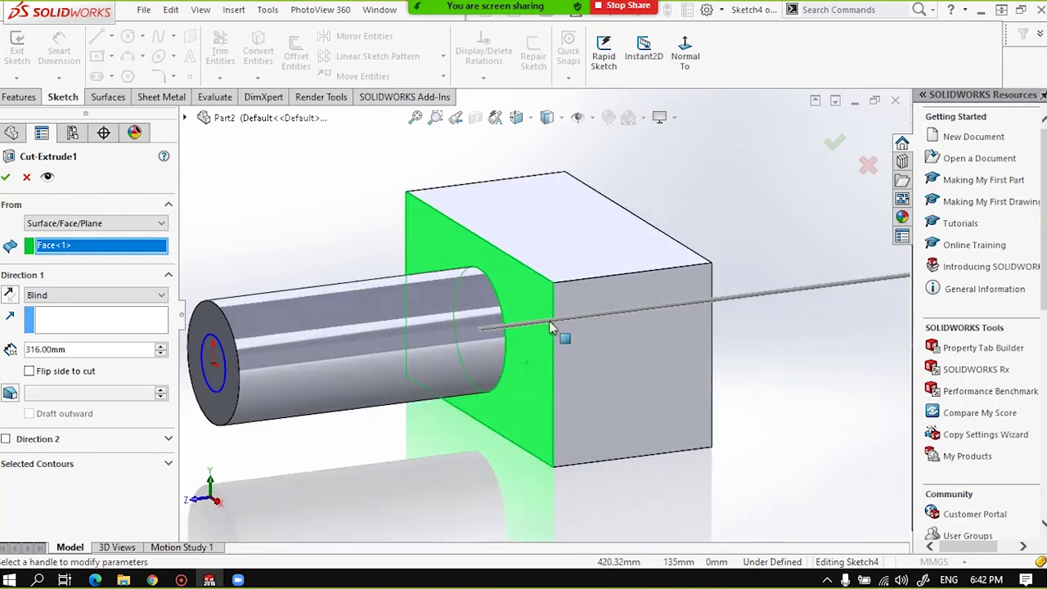
scroll(551, 327, up, 2)
scroll(674, 312, up, 2)
drag(679, 297, 655, 298)
scroll(541, 334, up, 2)
scroll(541, 334, down, 2)
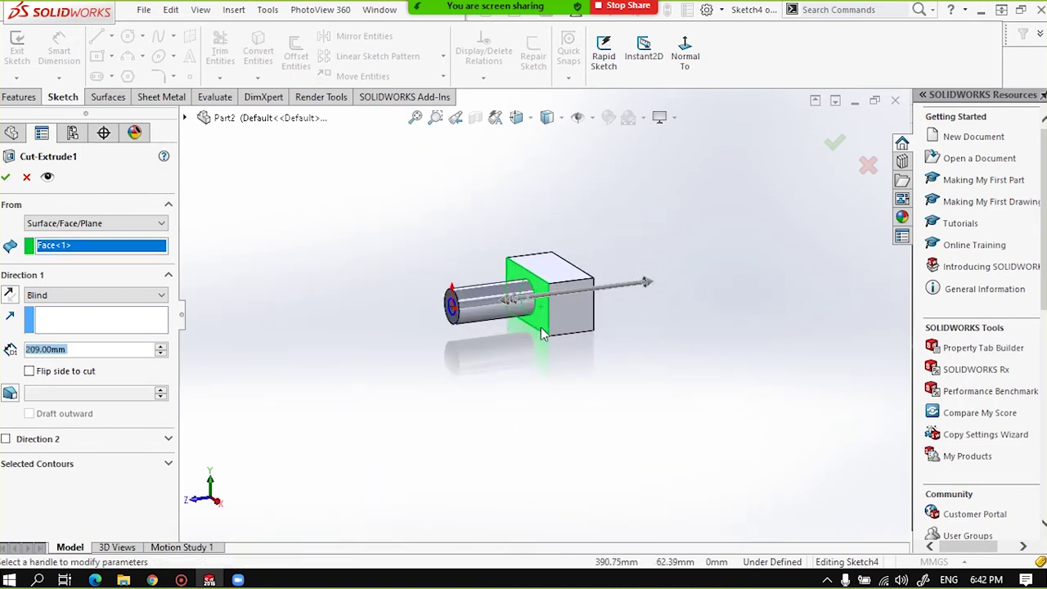
scroll(542, 333, down, 2)
click(74, 245)
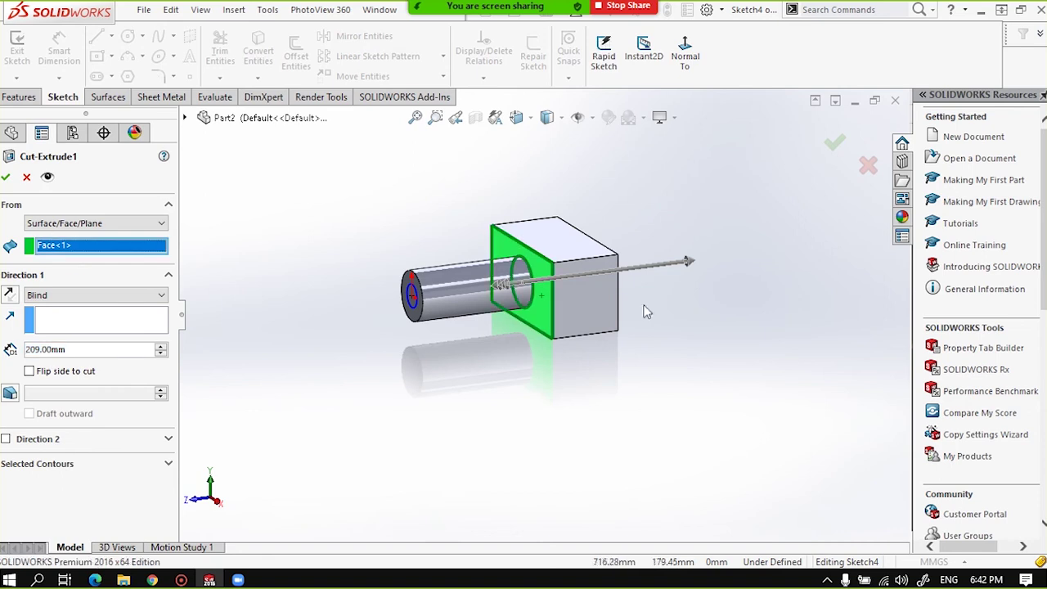
click(532, 262)
scroll(546, 279, up, 2)
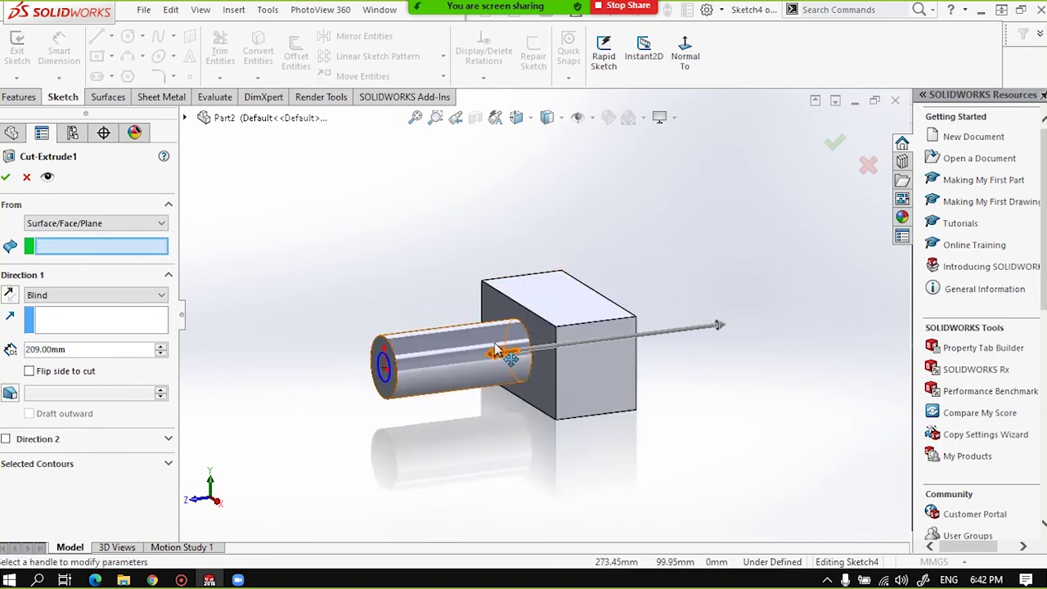
Try a 10 mm second cut direction, remove it, and reselect the front face as start.
click(497, 353)
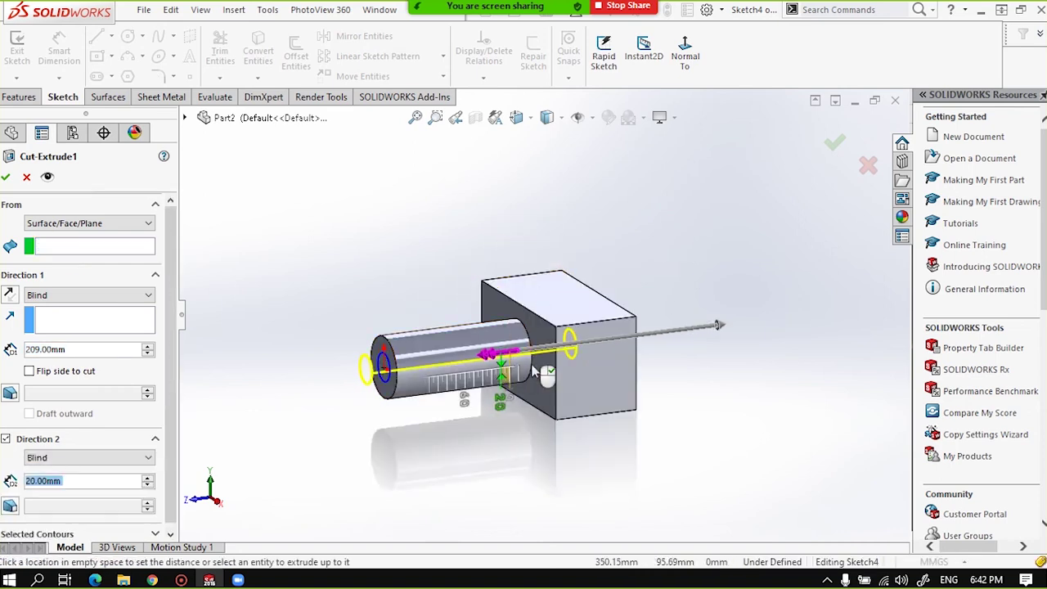
click(514, 364)
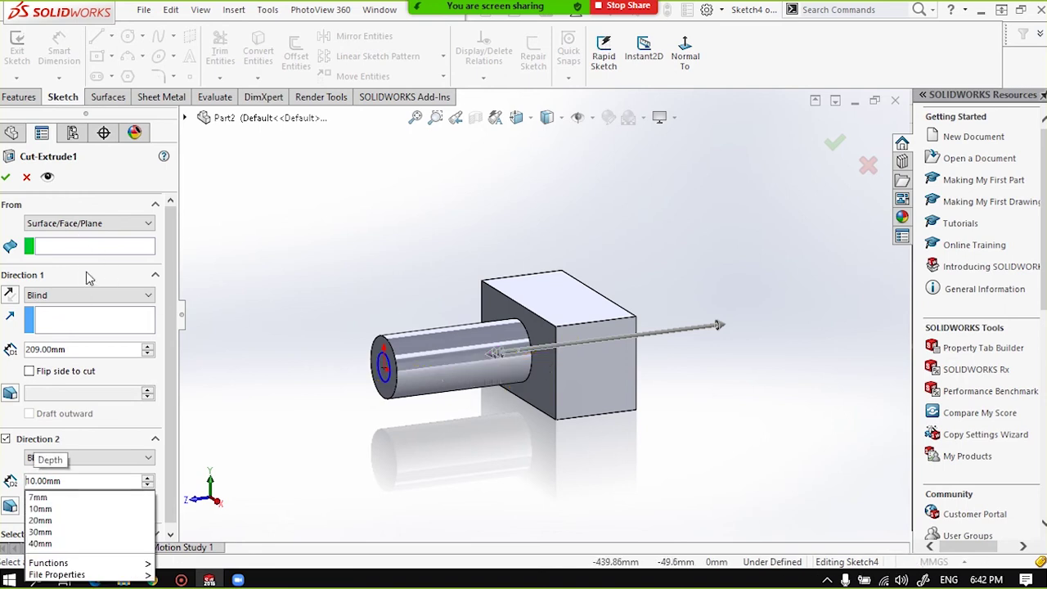
click(6, 440)
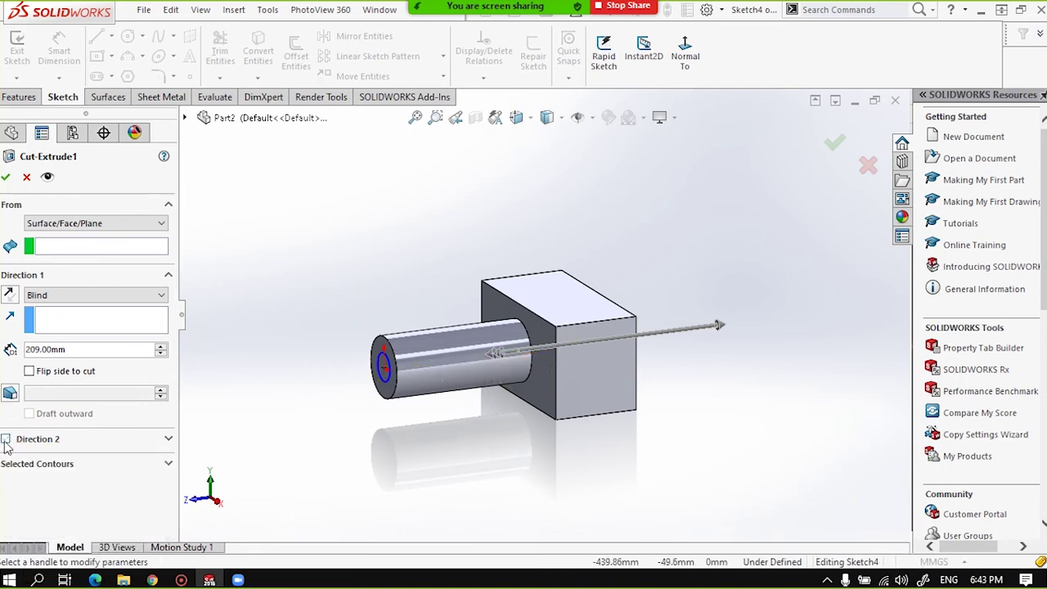
click(70, 248)
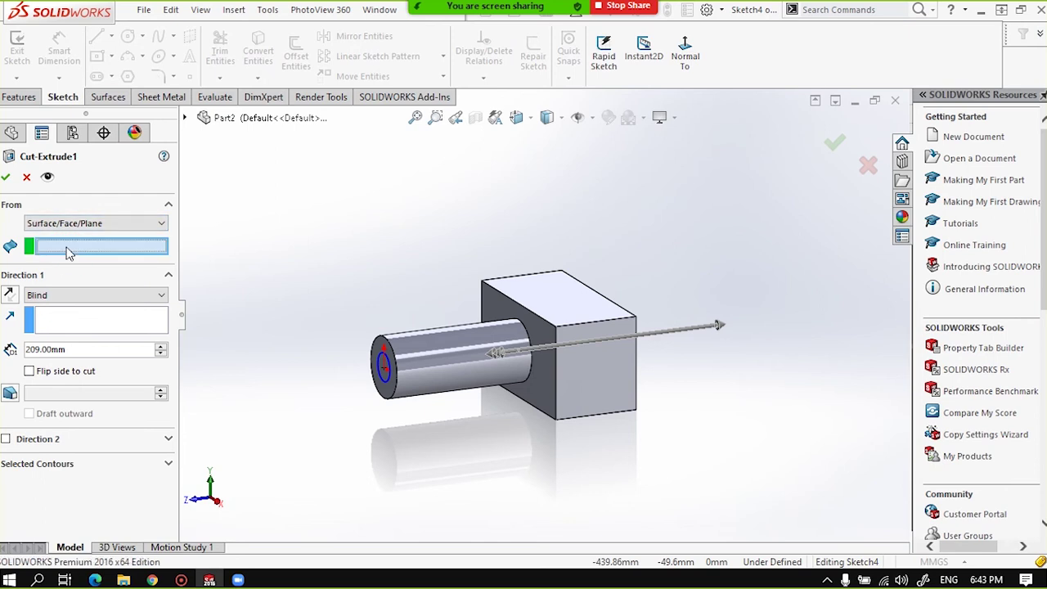
click(539, 381)
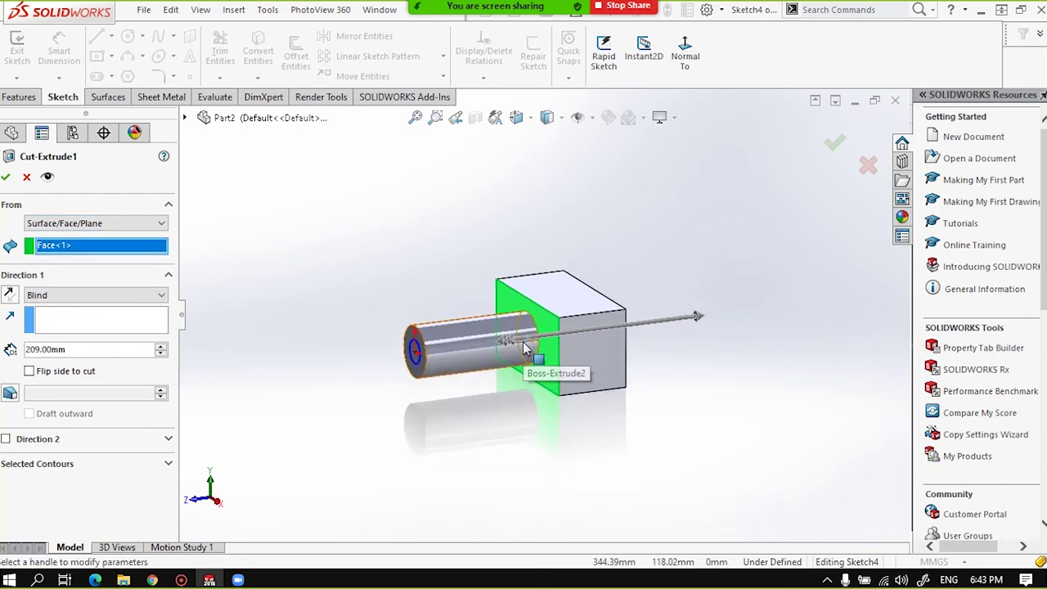
scroll(540, 360, down, 1)
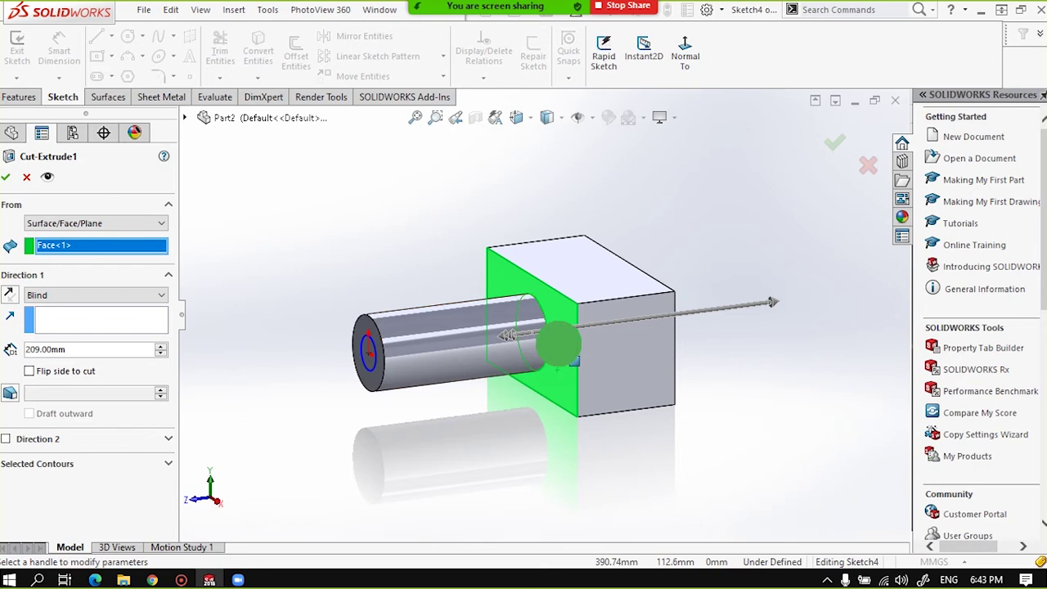
middle_drag(554, 368, 27, 333)
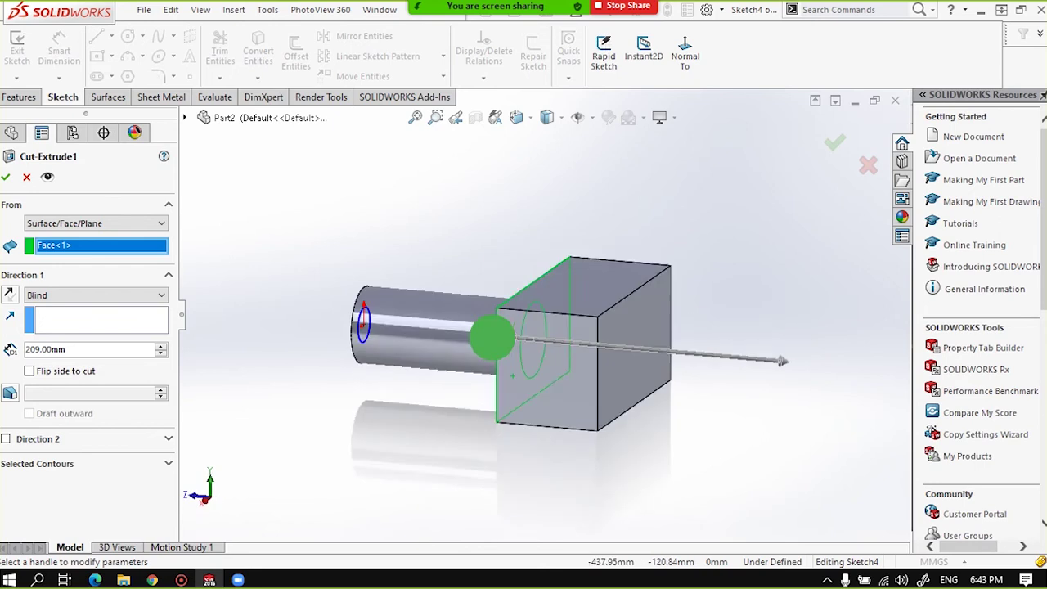
Try Through All, then switch back to Blind with a 109 mm depth.
click(32, 297)
click(59, 319)
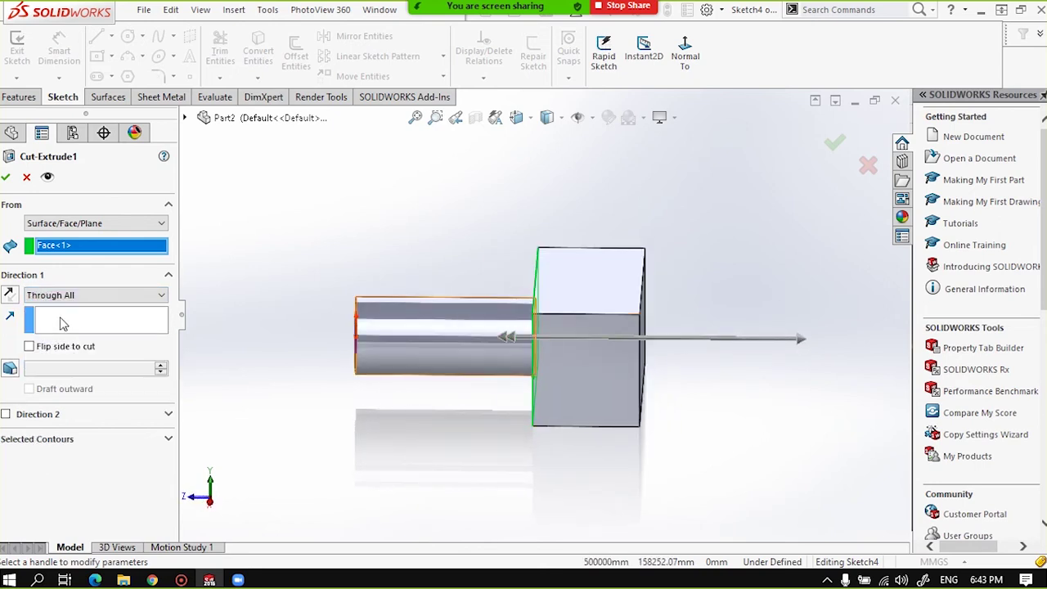
click(59, 295)
click(57, 311)
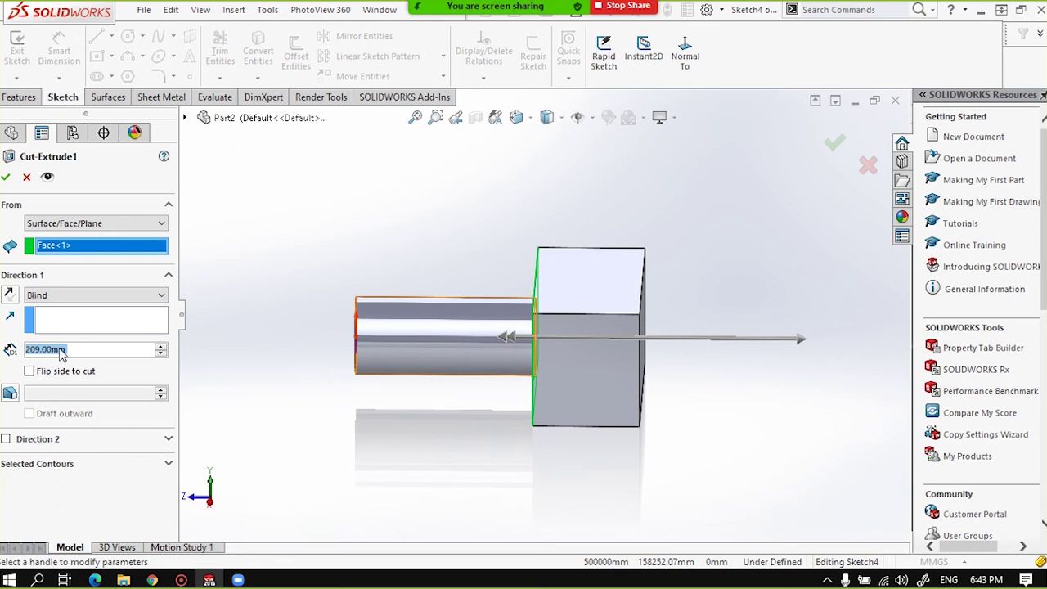
drag(160, 354, 6, 349)
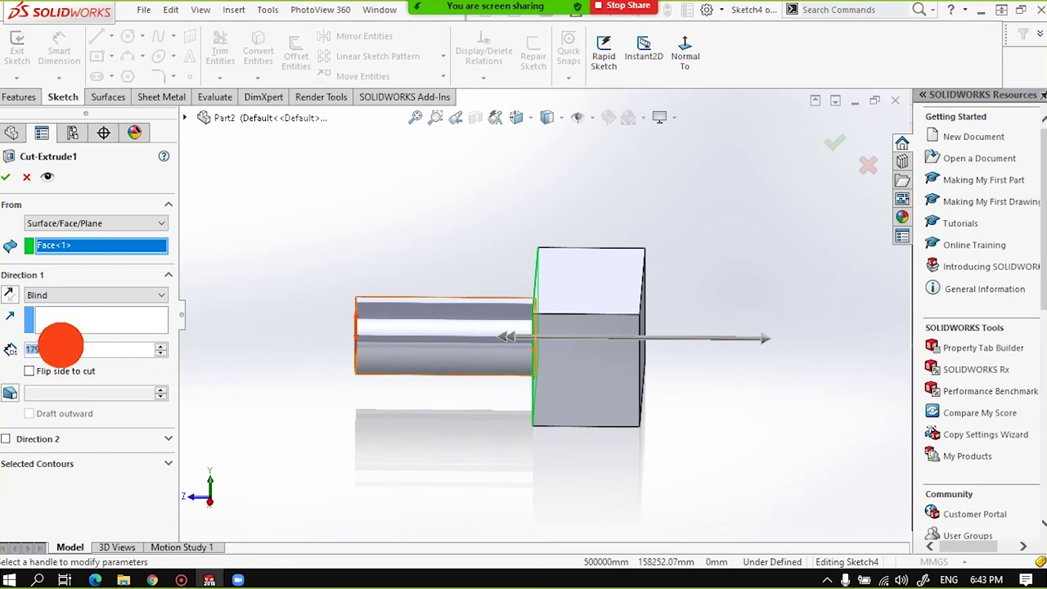
double_click(161, 355)
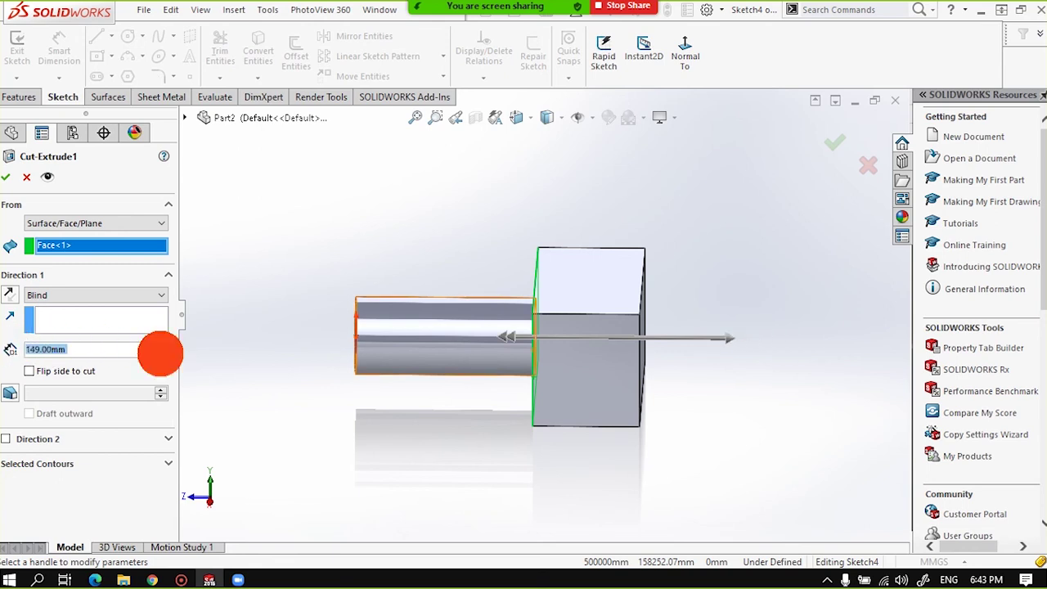
click(161, 354)
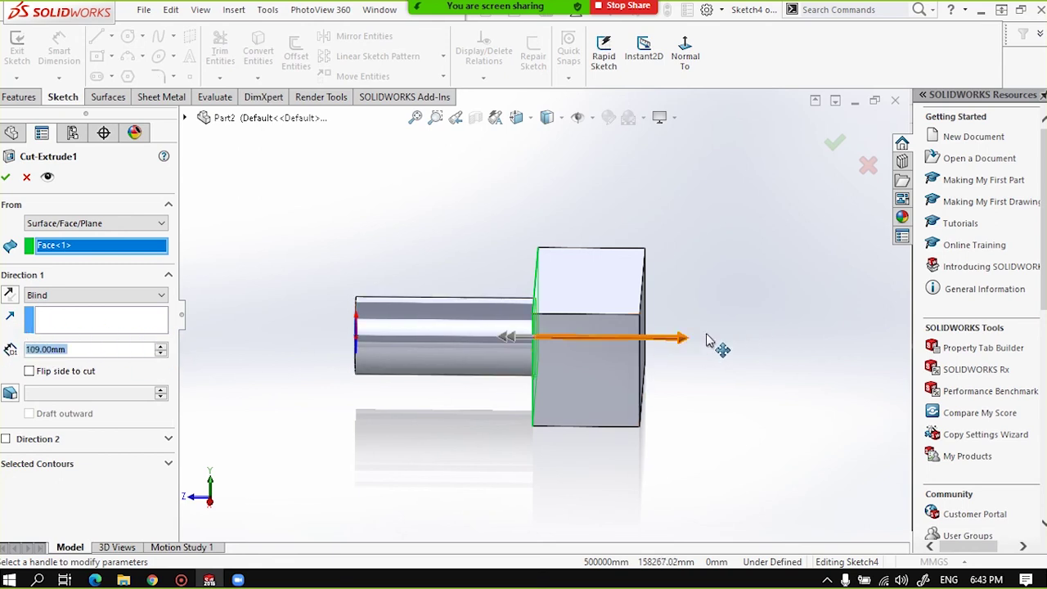
mouse_move(610, 354)
middle_down()
mouse_move(628, 355)
mouse_move(615, 354)
middle_up()
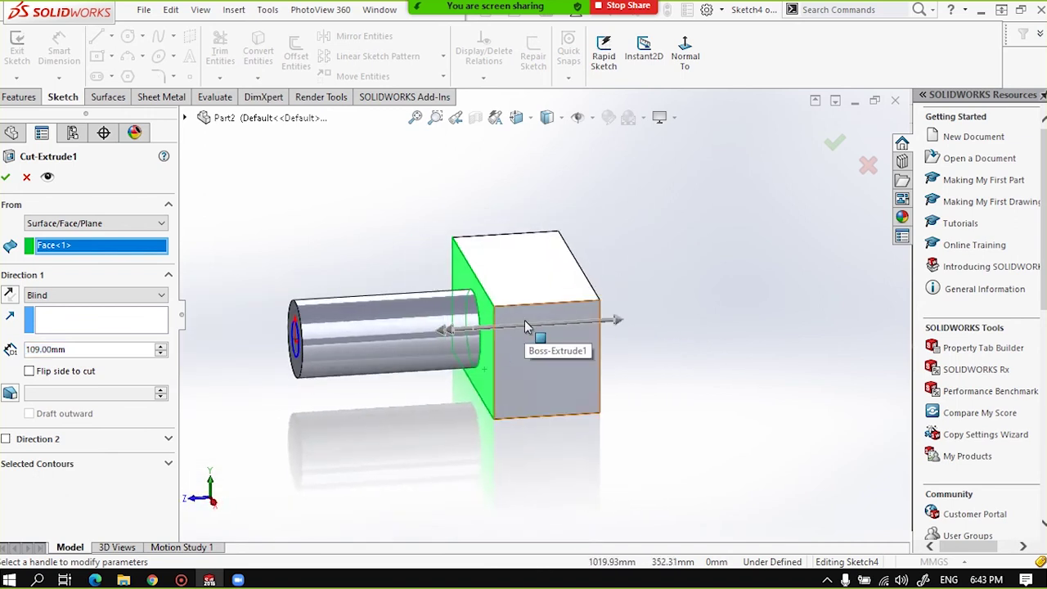
Start the cut From Vertex at the block's top corner, checking the preview from several angles.
click(86, 225)
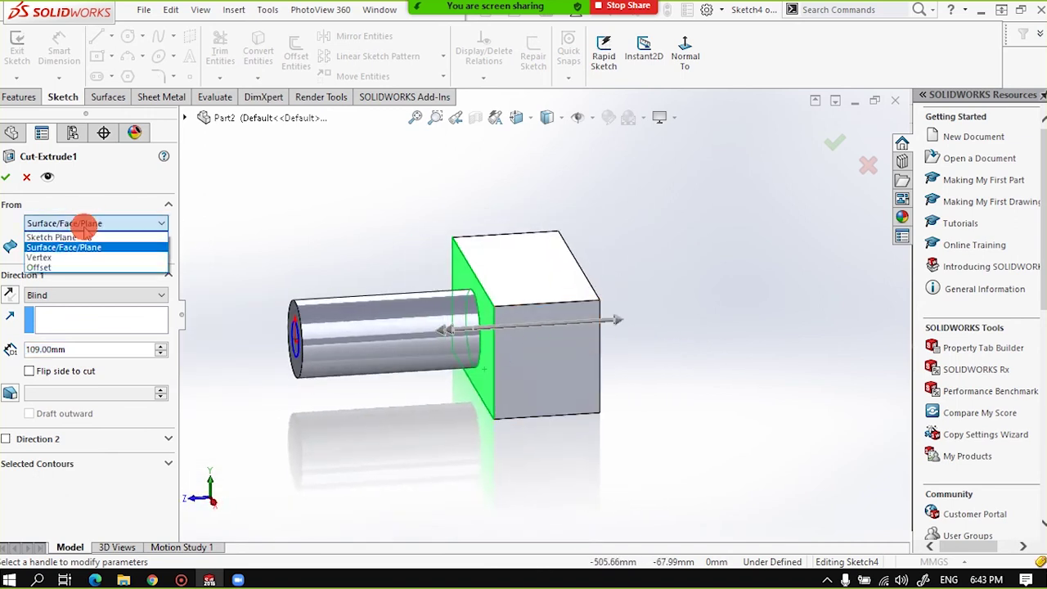
click(88, 257)
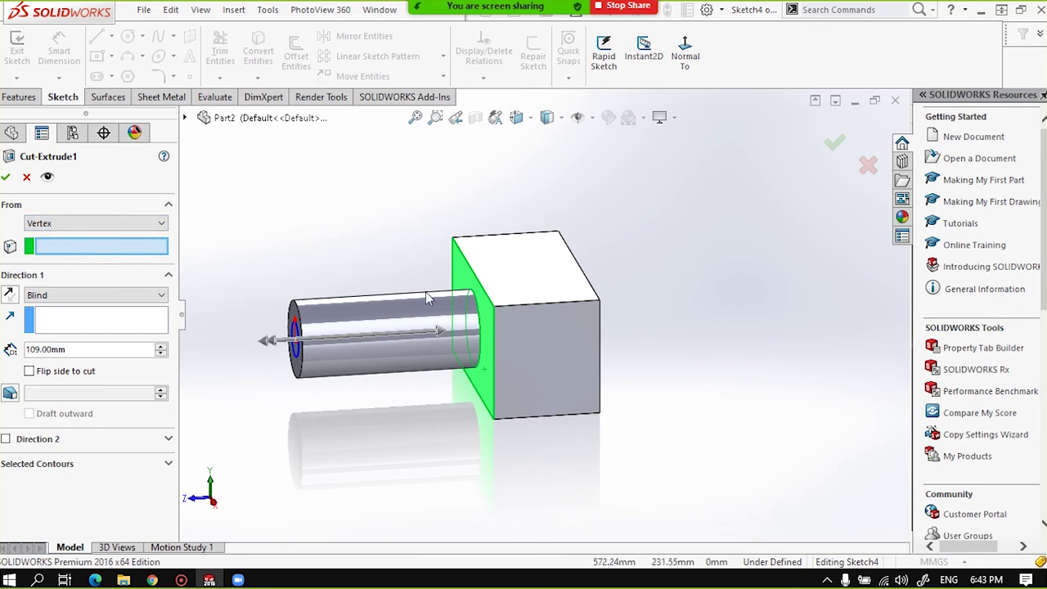
click(493, 307)
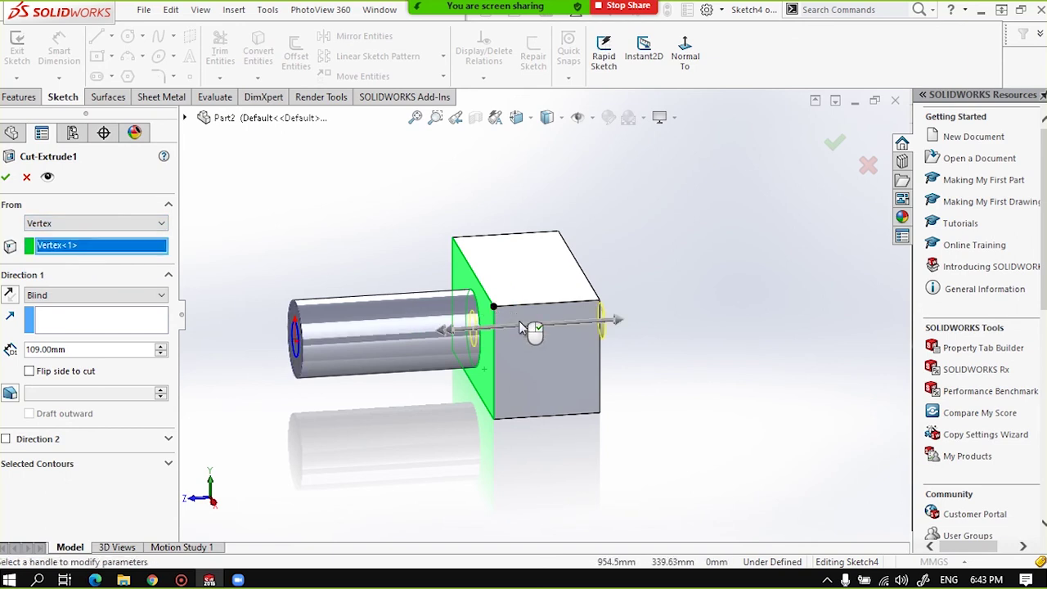
middle_drag(441, 348, 478, 350)
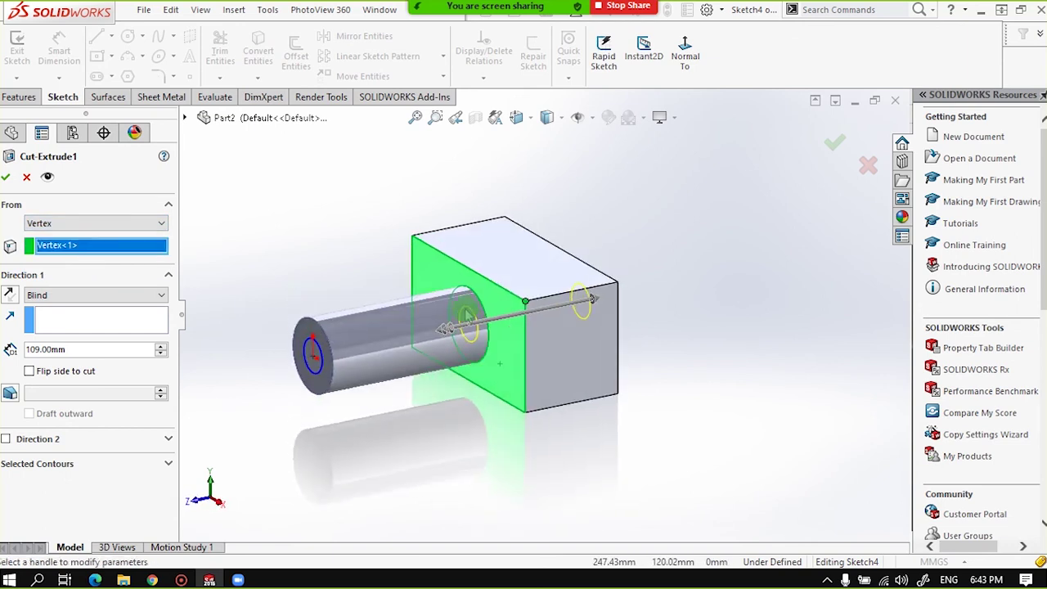
scroll(465, 315, down, 2)
scroll(465, 315, down, 2)
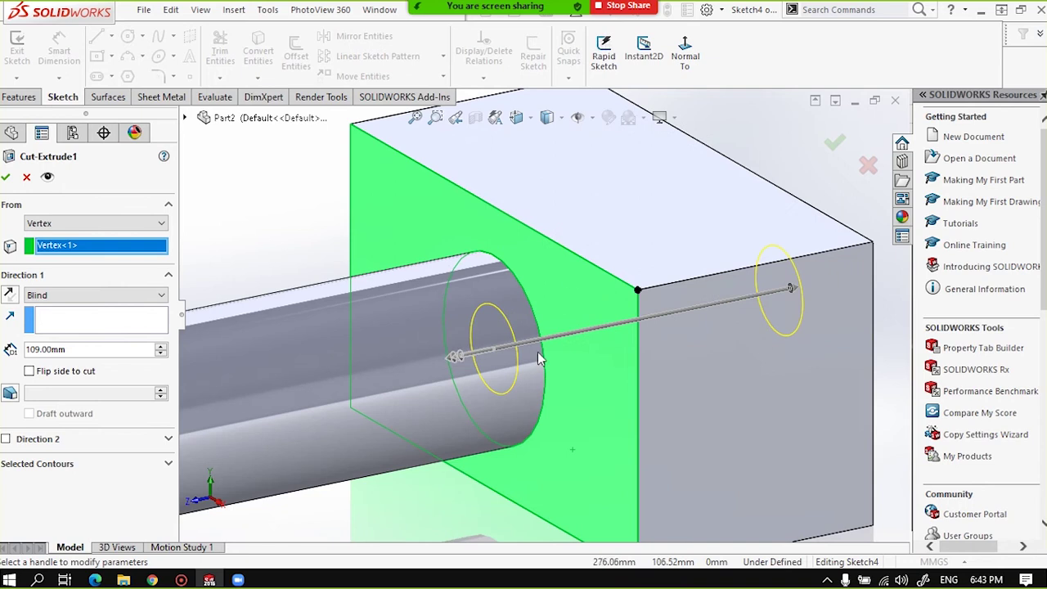
scroll(508, 328, up, 3)
mouse_move(507, 328)
middle_down()
mouse_move(573, 335)
mouse_move(547, 383)
mouse_move(343, 405)
middle_up()
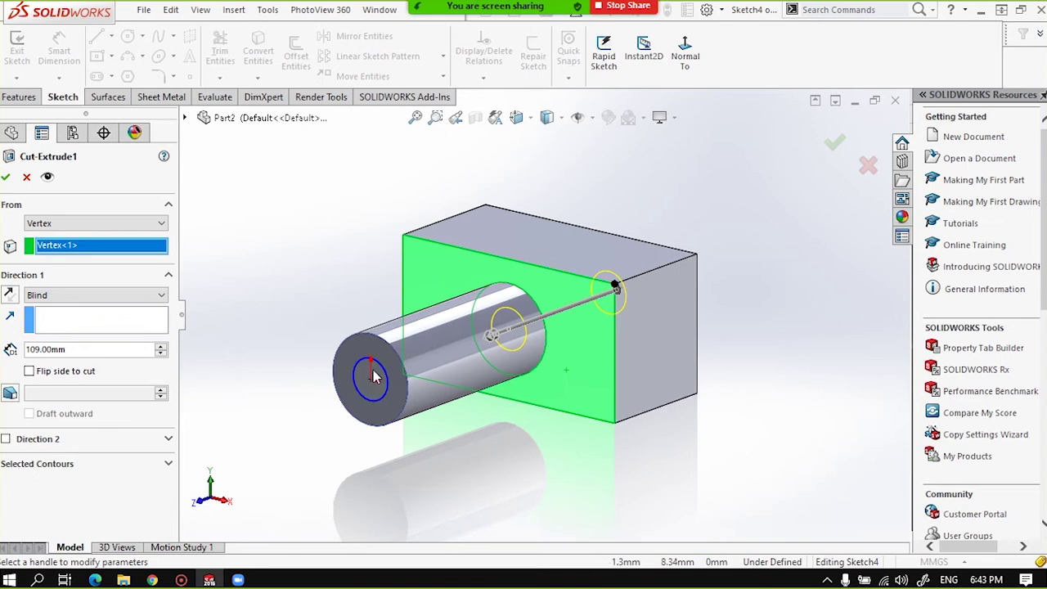
scroll(548, 309, down, 3)
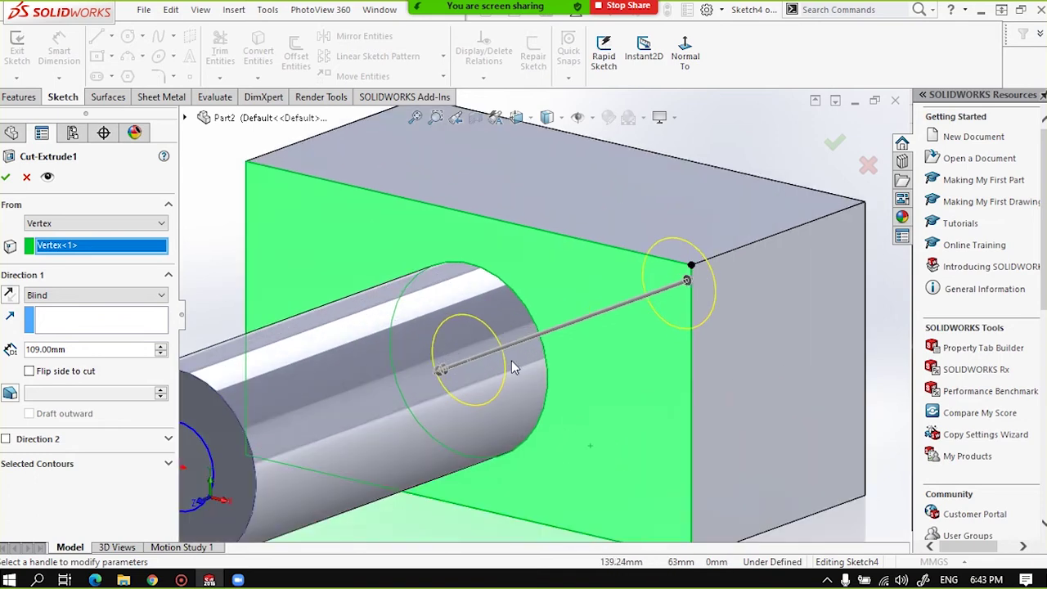
scroll(507, 353, down, 2)
scroll(508, 354, up, 5)
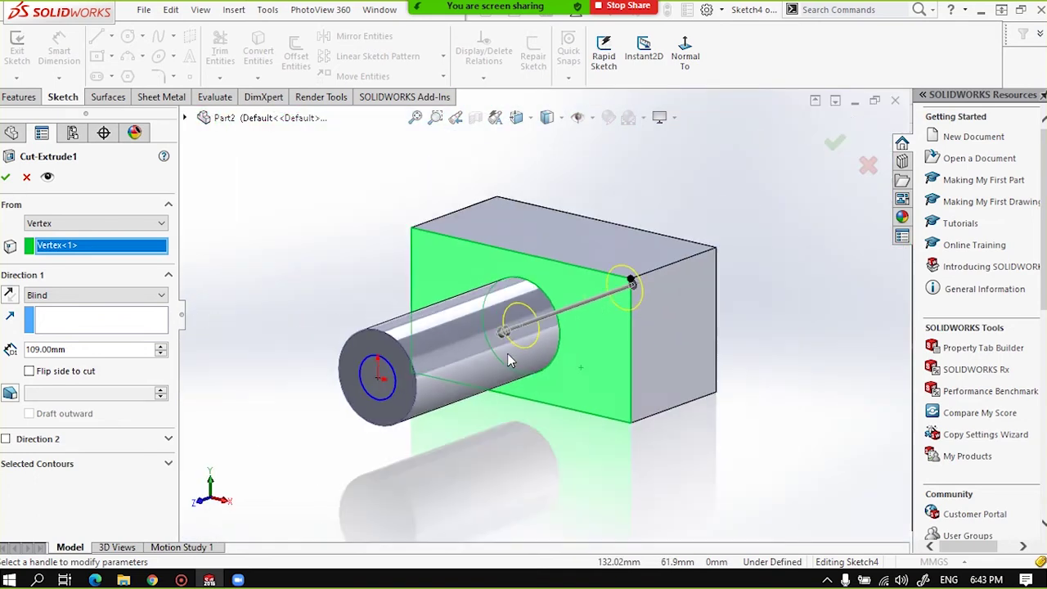
scroll(495, 335, up, 2)
mouse_move(488, 324)
middle_down()
mouse_move(433, 322)
mouse_move(456, 320)
middle_up()
Accept the cut to create Cut-Extrude1 and inspect the finished hole.
click(6, 177)
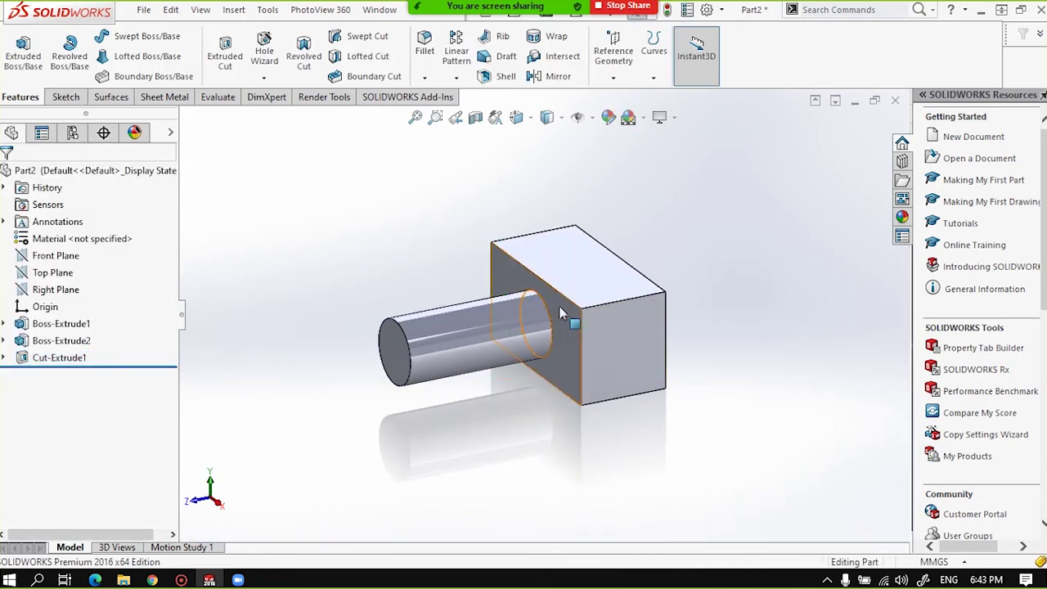
mouse_move(526, 320)
middle_down()
mouse_move(557, 310)
mouse_move(483, 341)
mouse_move(297, 319)
mouse_move(386, 344)
middle_up()
scroll(491, 331, down, 5)
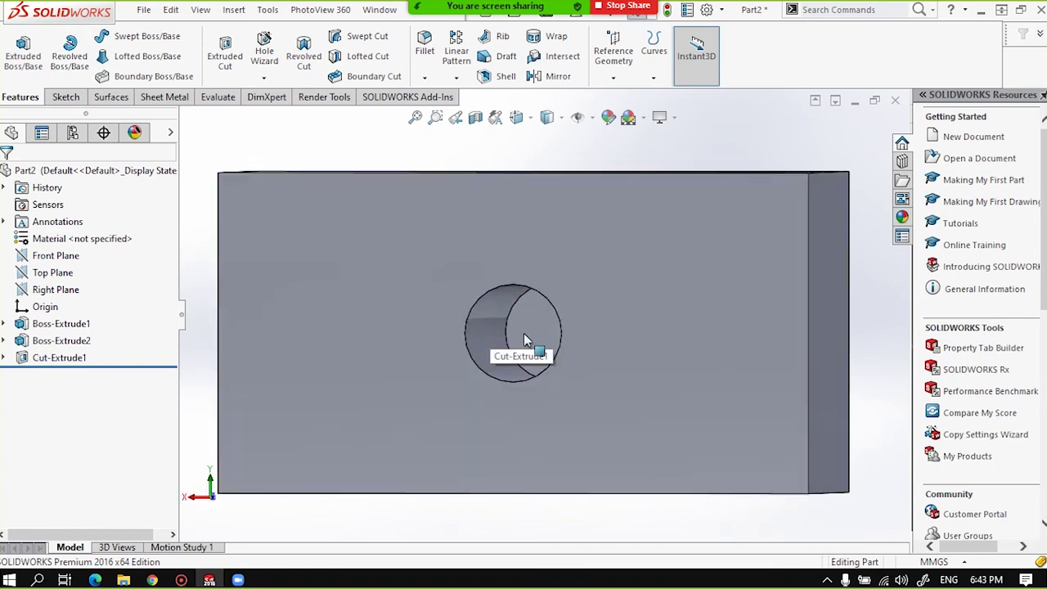
scroll(508, 325, up, 4)
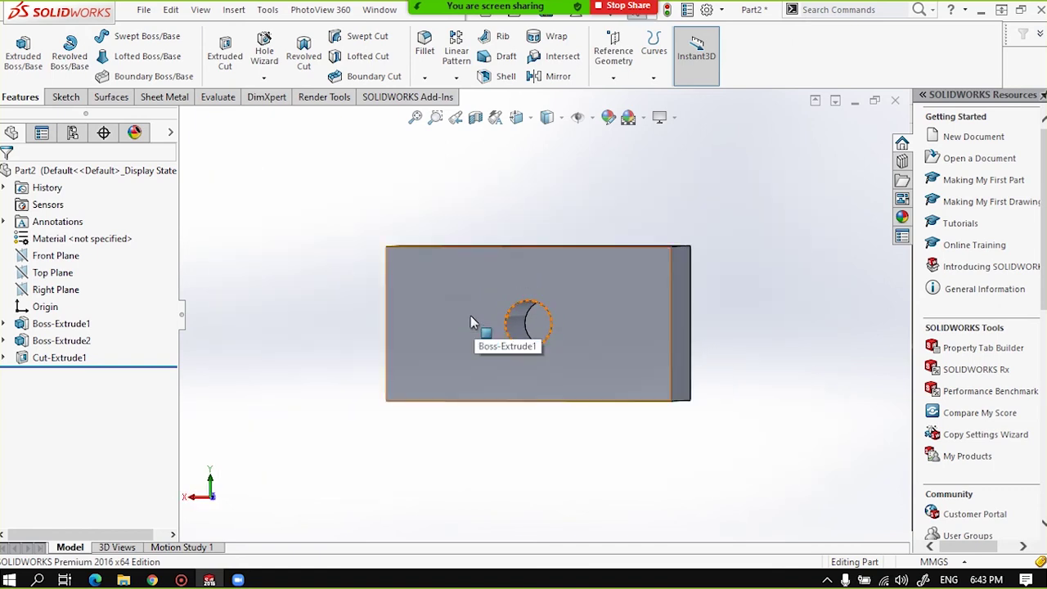
mouse_move(473, 335)
middle_down()
mouse_move(503, 326)
mouse_move(650, 344)
middle_up()
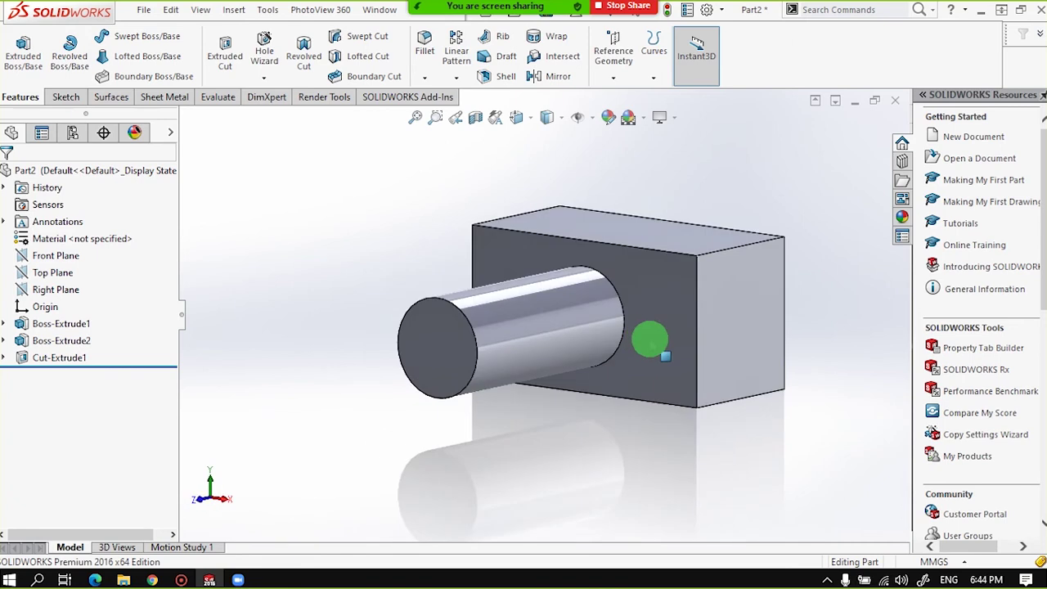
Reopen Cut-Extrude1 for editing to change its From start condition.
click(49, 360)
click(77, 319)
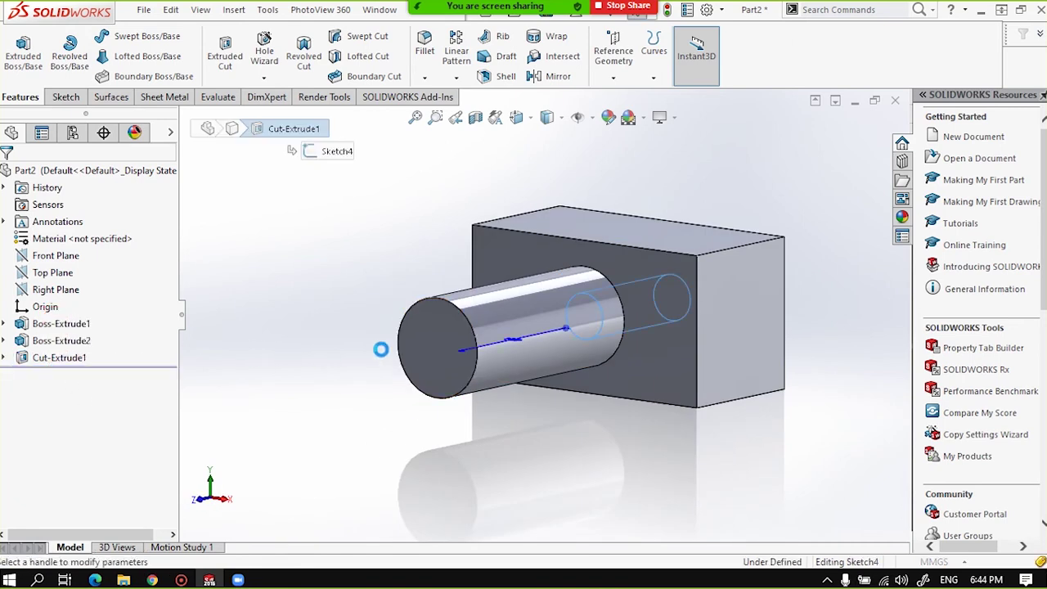
scroll(531, 322, up, 3)
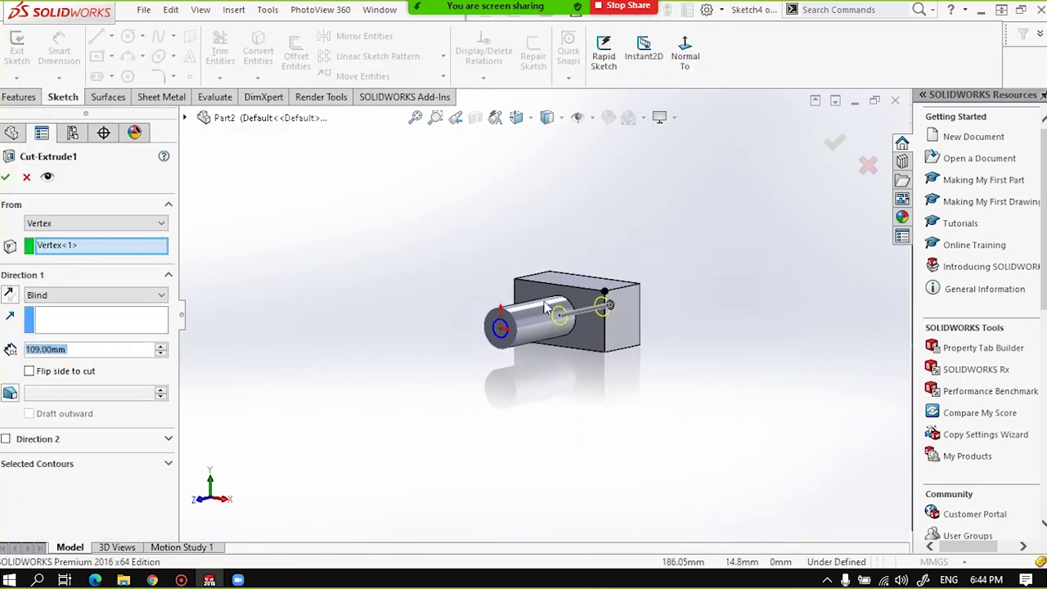
click(87, 225)
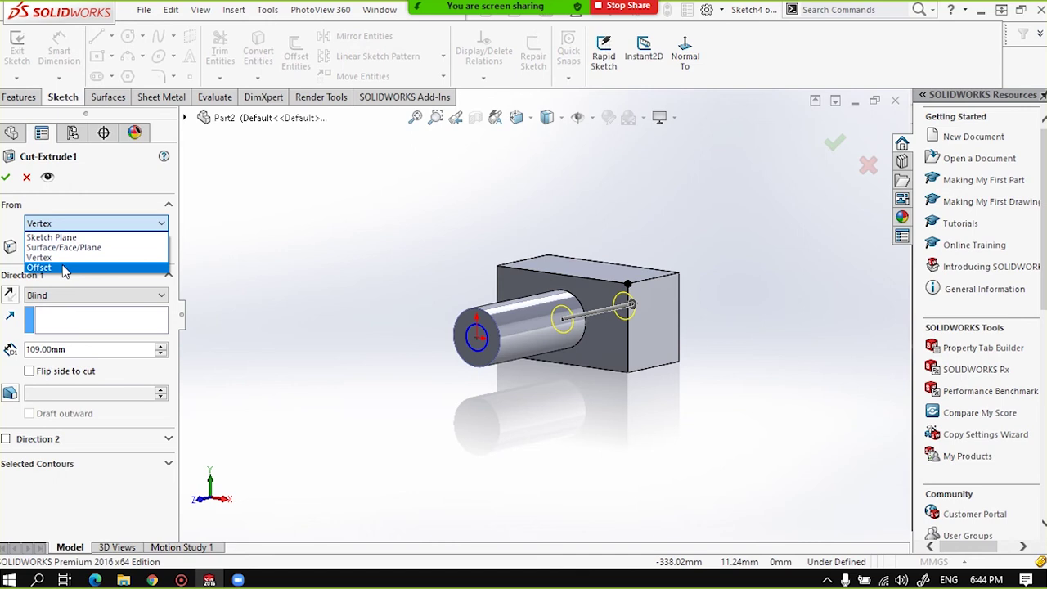
Start the cut from an Offset, trying 40 mm before settling on 20 mm.
click(66, 268)
scroll(496, 329, up, 3)
scroll(550, 319, down, 6)
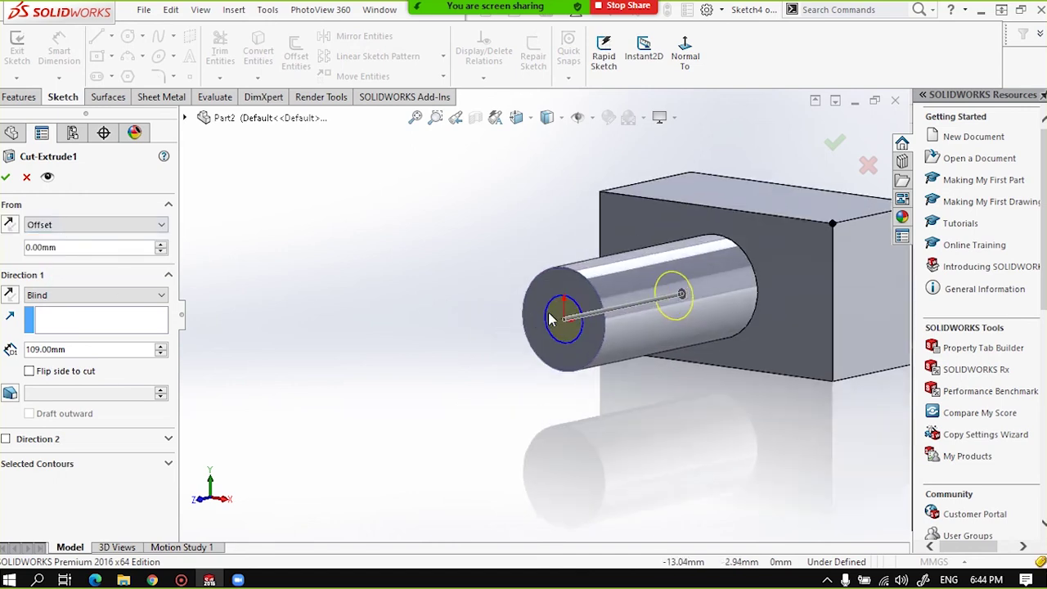
middle_drag(550, 319, 458, 327)
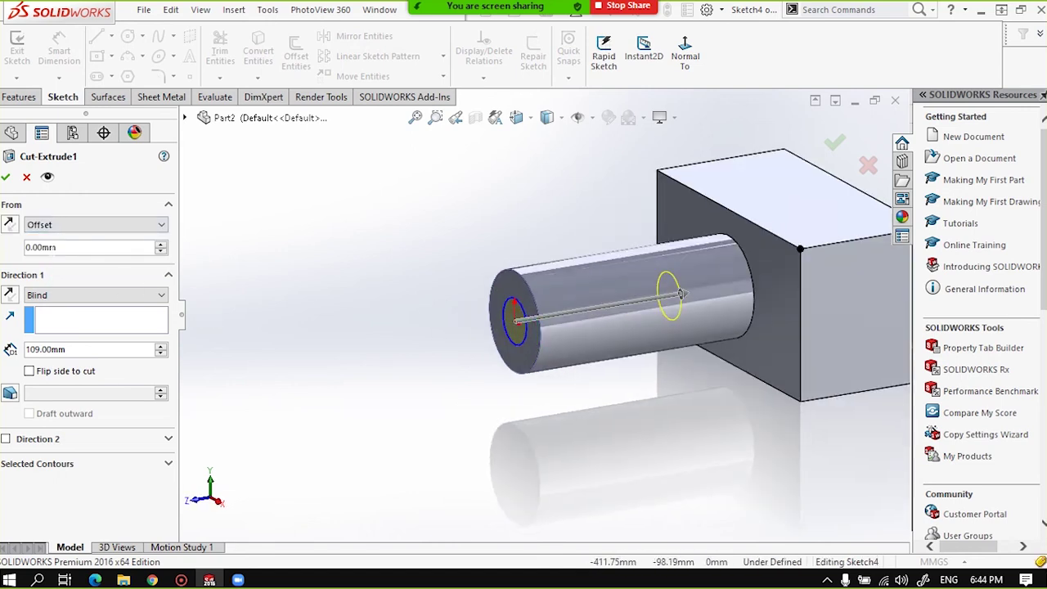
click(160, 245)
click(160, 245)
click(160, 245)
click(161, 244)
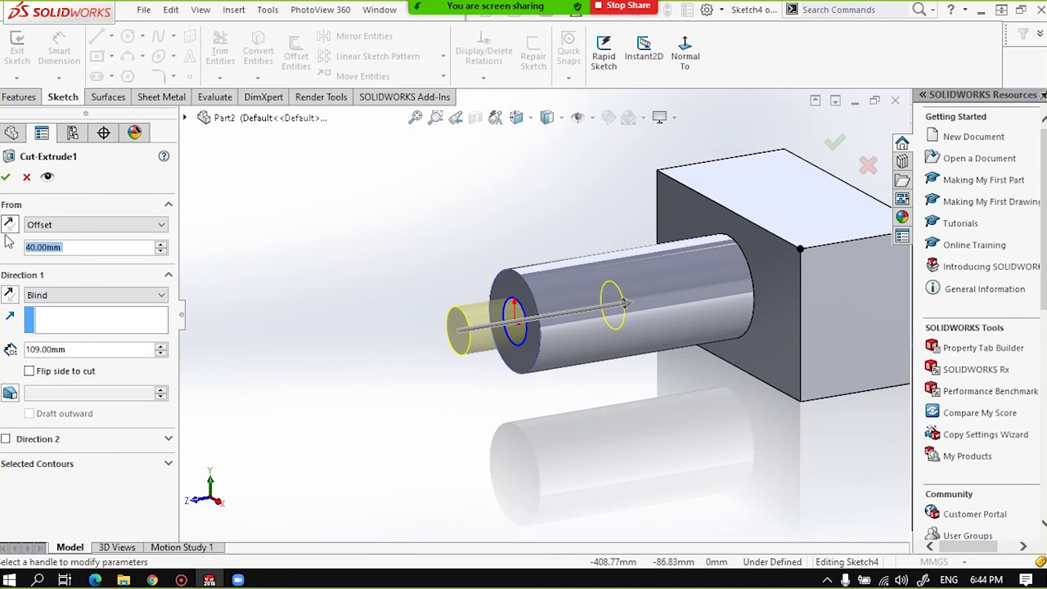
middle_drag(402, 390, 555, 298)
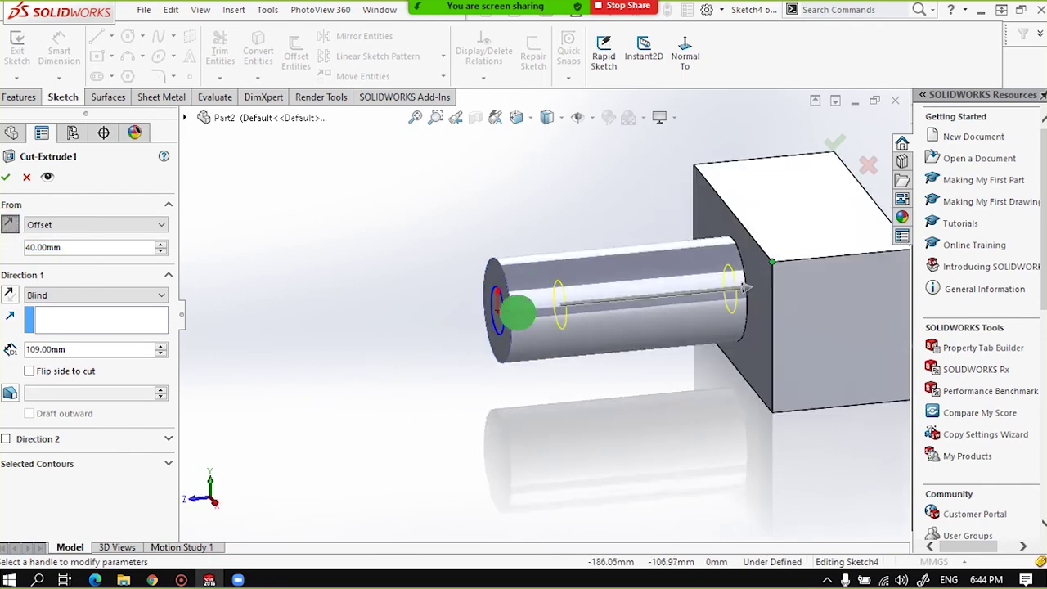
scroll(554, 299, down, 3)
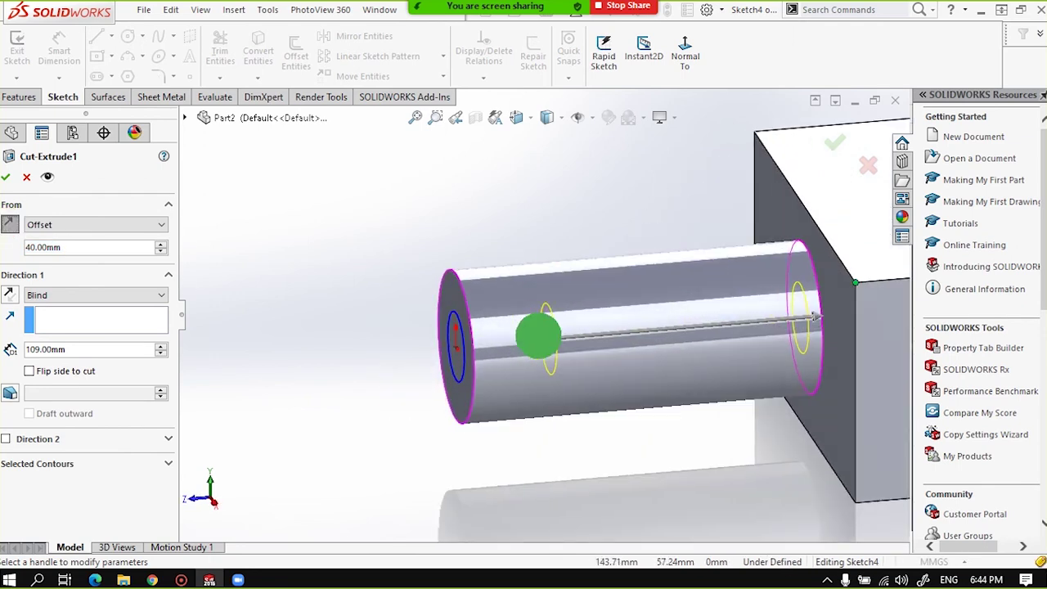
scroll(555, 328, down, 1)
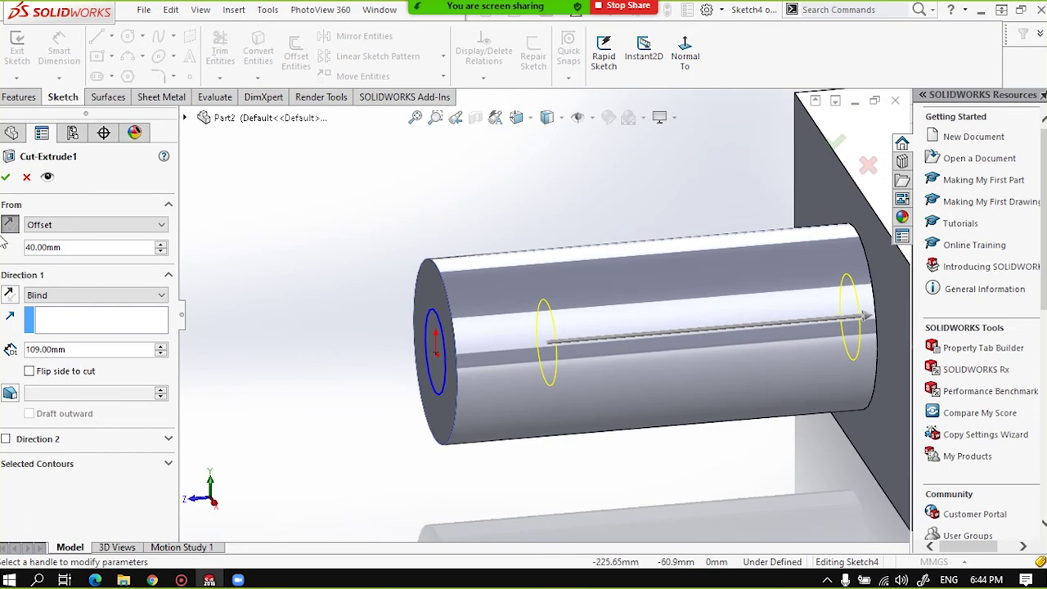
click(161, 252)
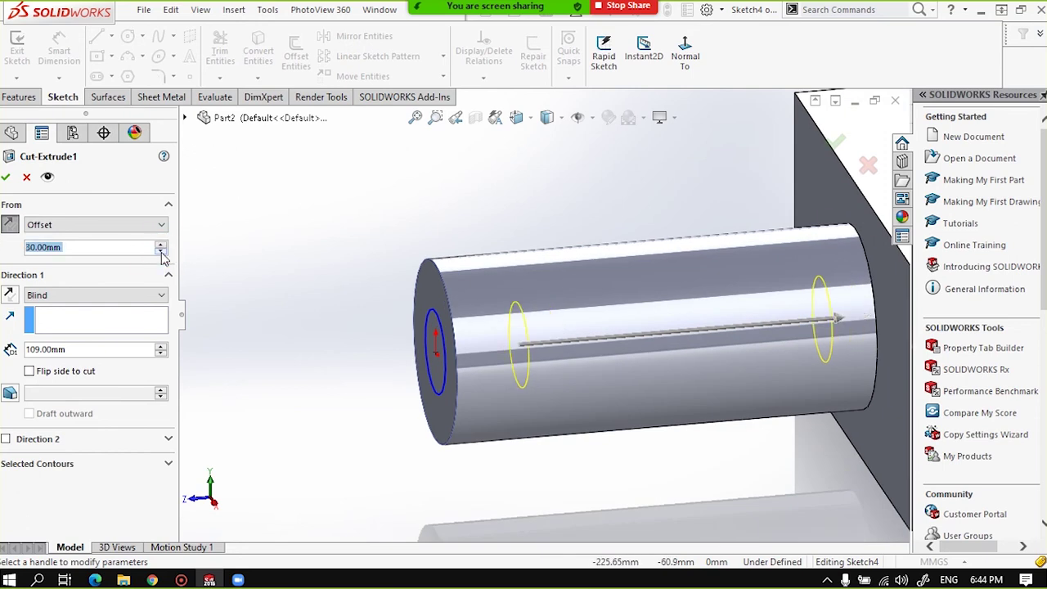
click(161, 252)
Extend the blind depth to 255 mm through the block and accept the cut.
scroll(746, 399, up, 3)
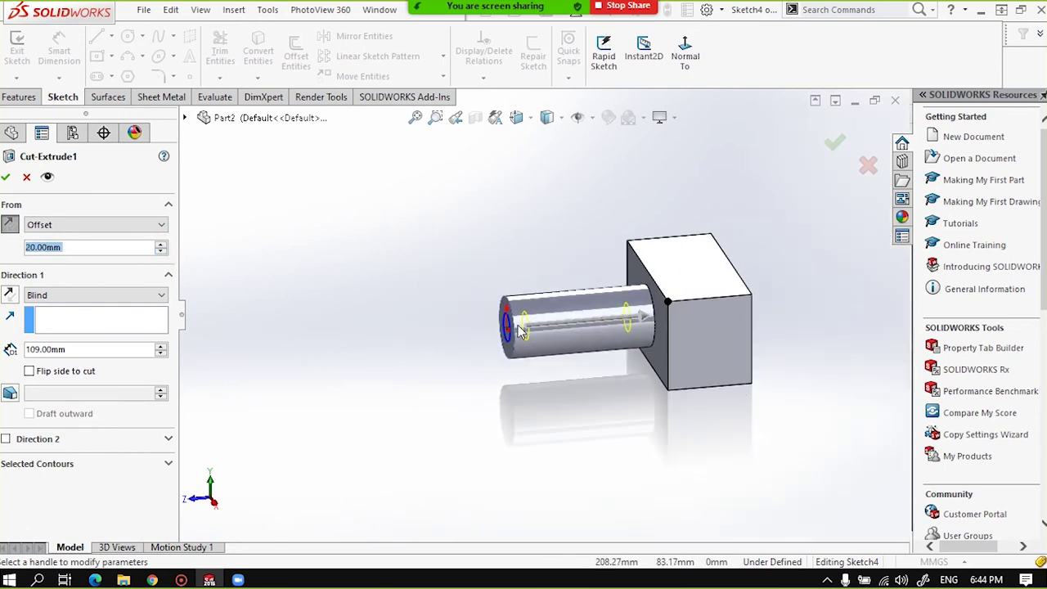
scroll(518, 329, down, 4)
scroll(425, 345, up, 2)
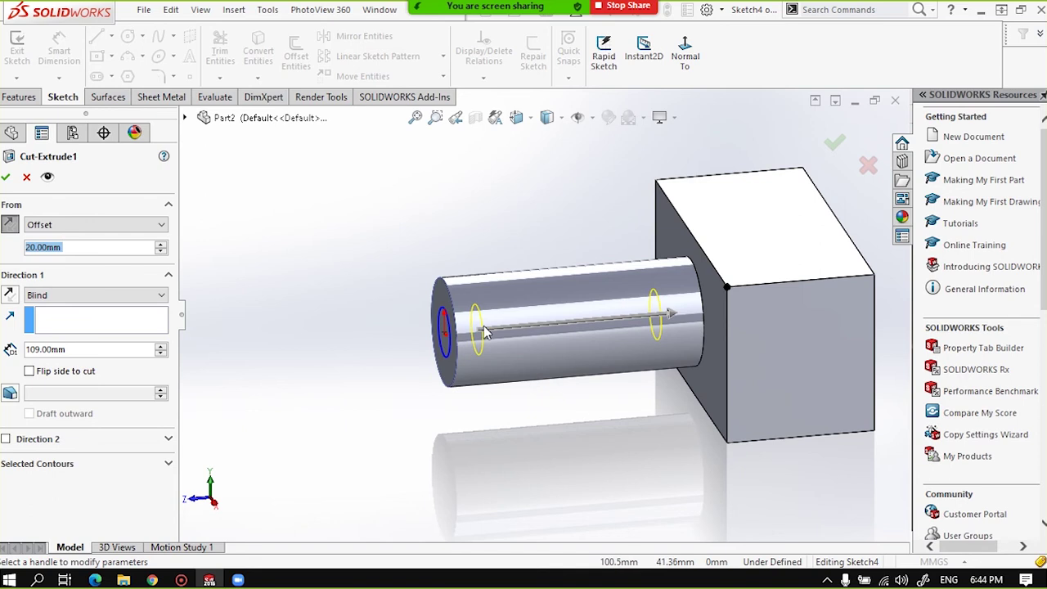
drag(673, 318, 900, 292)
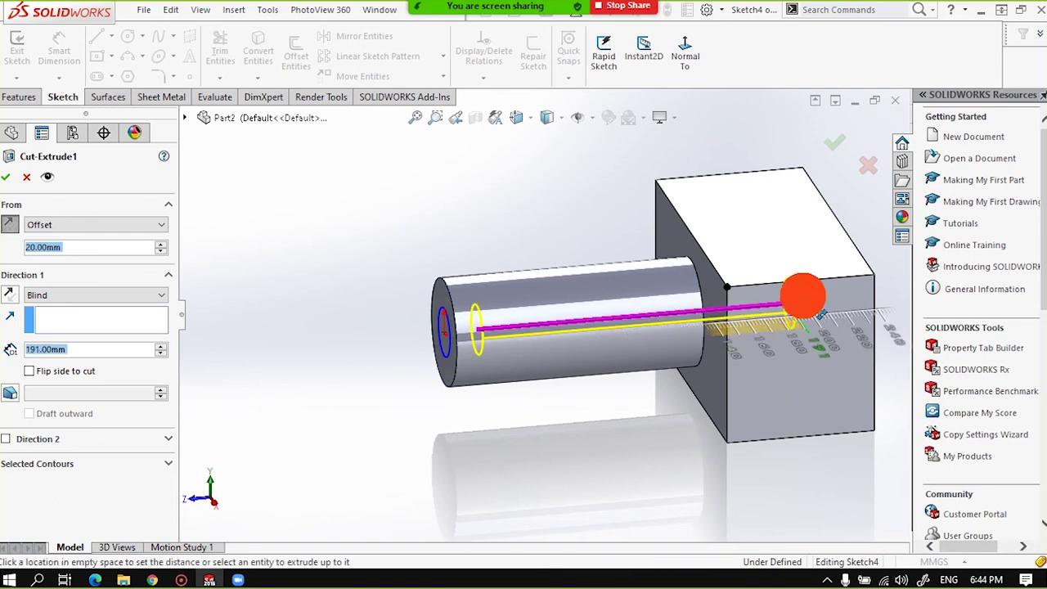
middle_drag(721, 282, 518, 341)
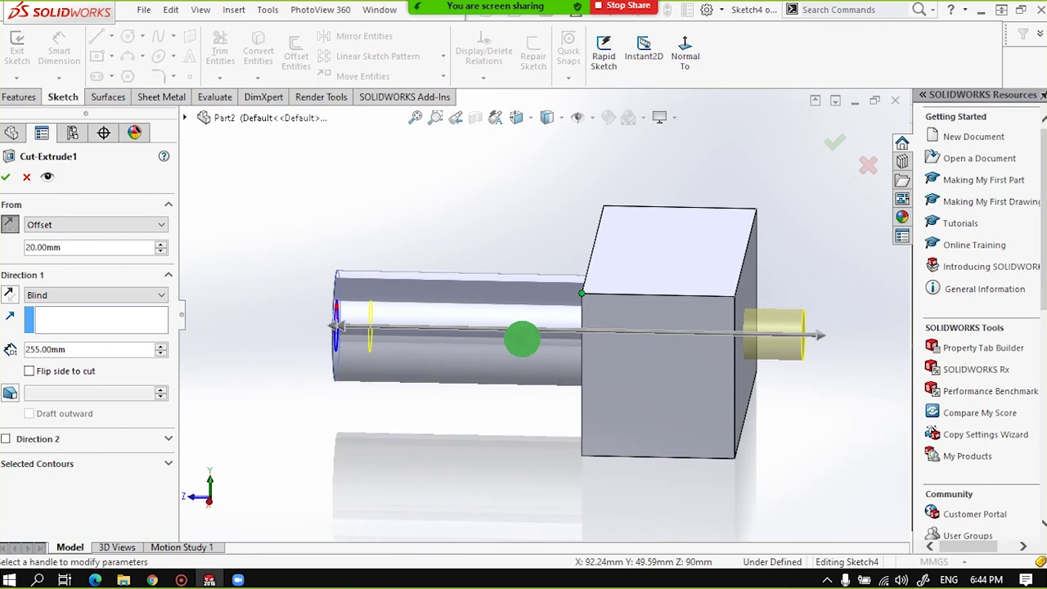
click(6, 176)
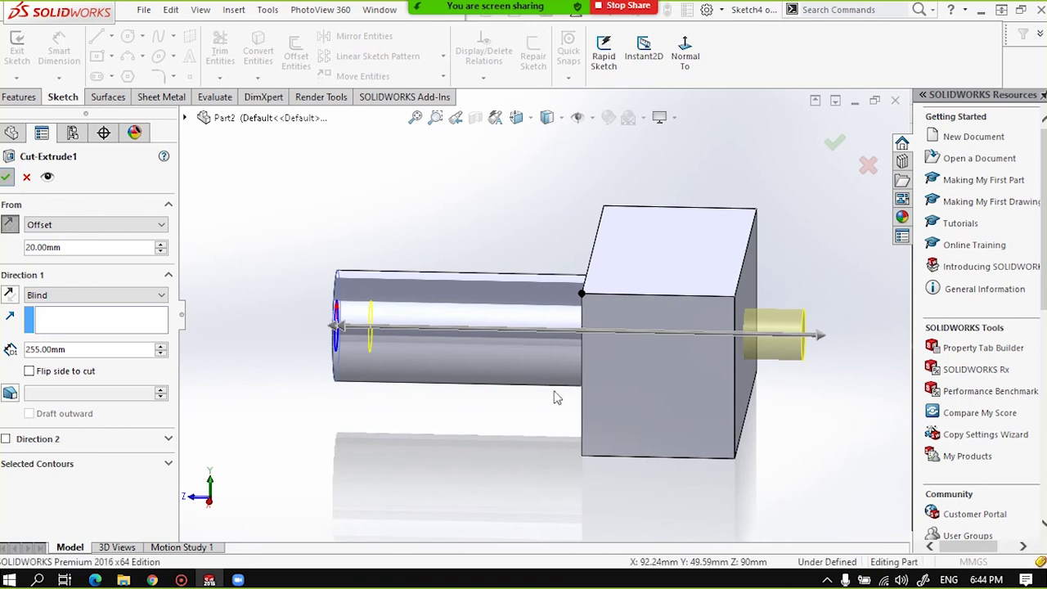
Turn and zoom the part to inspect the hole on the block face.
mouse_move(444, 427)
middle_down()
mouse_move(482, 378)
mouse_move(406, 351)
middle_up()
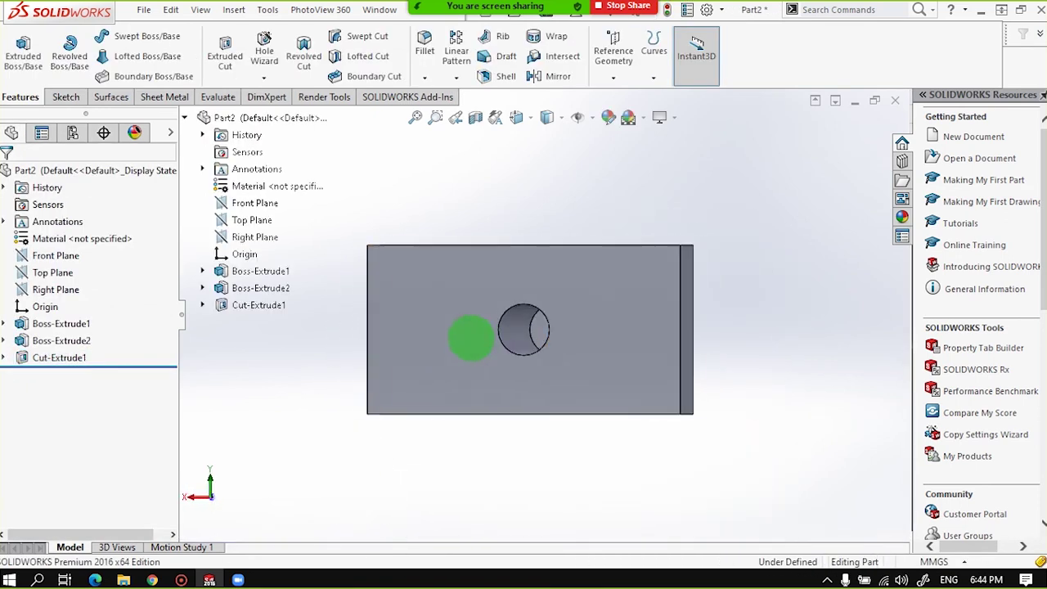
scroll(532, 337, down, 2)
scroll(532, 337, down, 3)
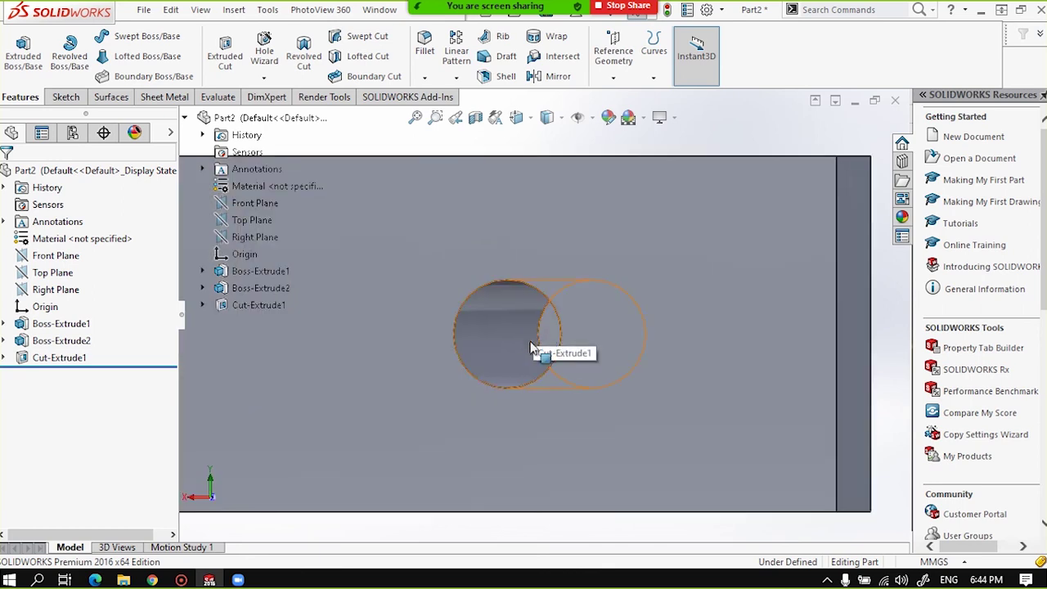
click(549, 337)
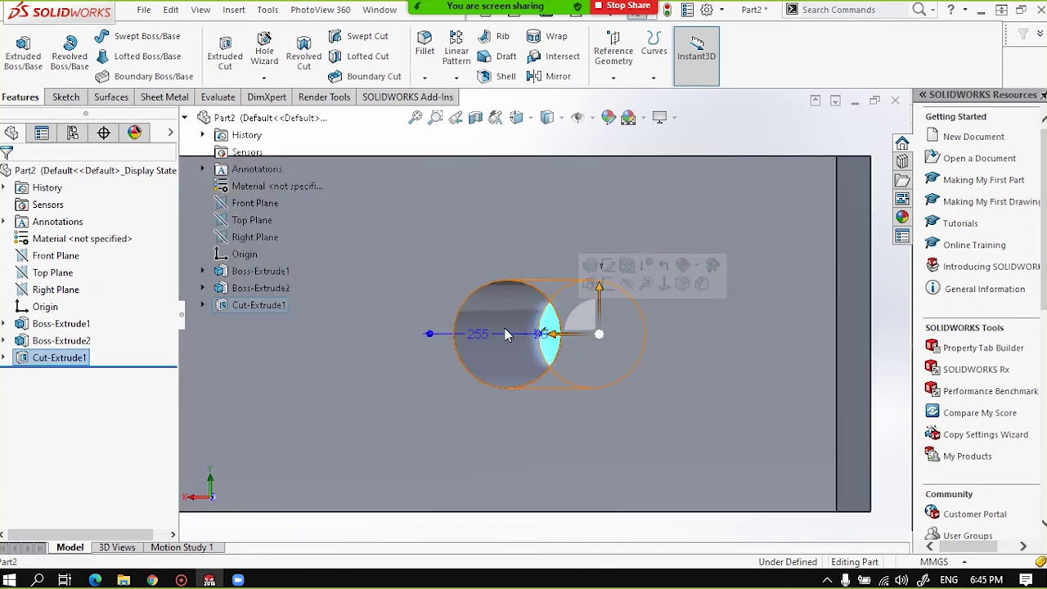
scroll(532, 331, up, 2)
middle_drag(540, 327, 463, 346)
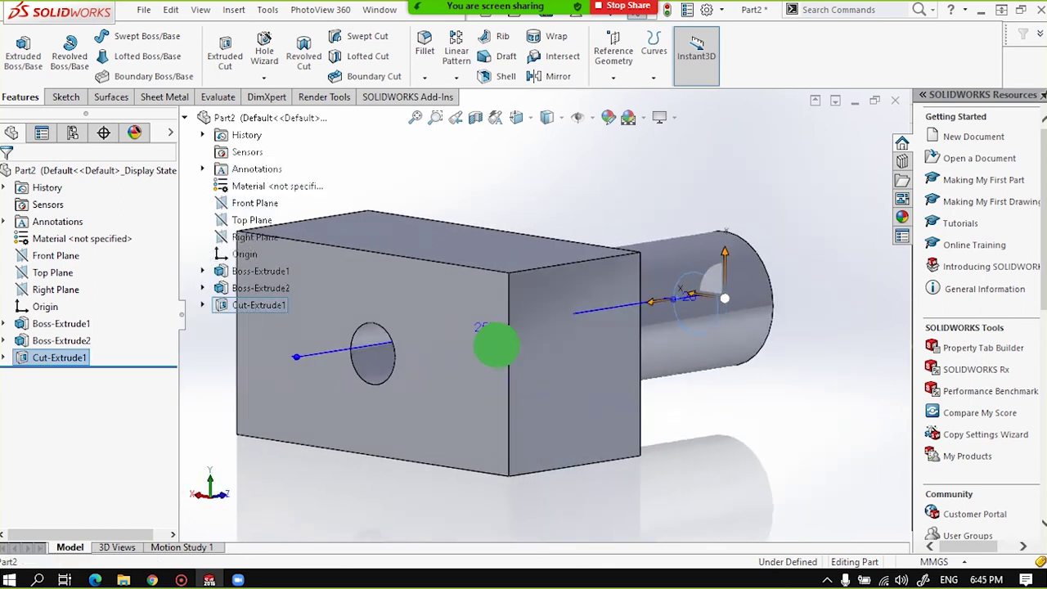
click(563, 217)
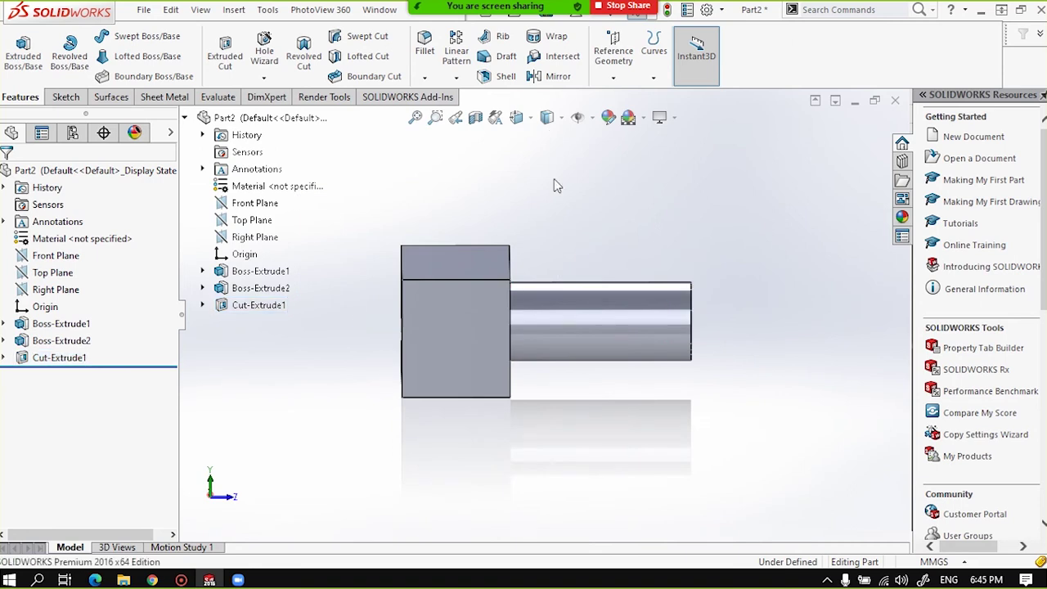
Show the part as Hidden Lines Visible, view it, then switch back to Shaded.
click(548, 117)
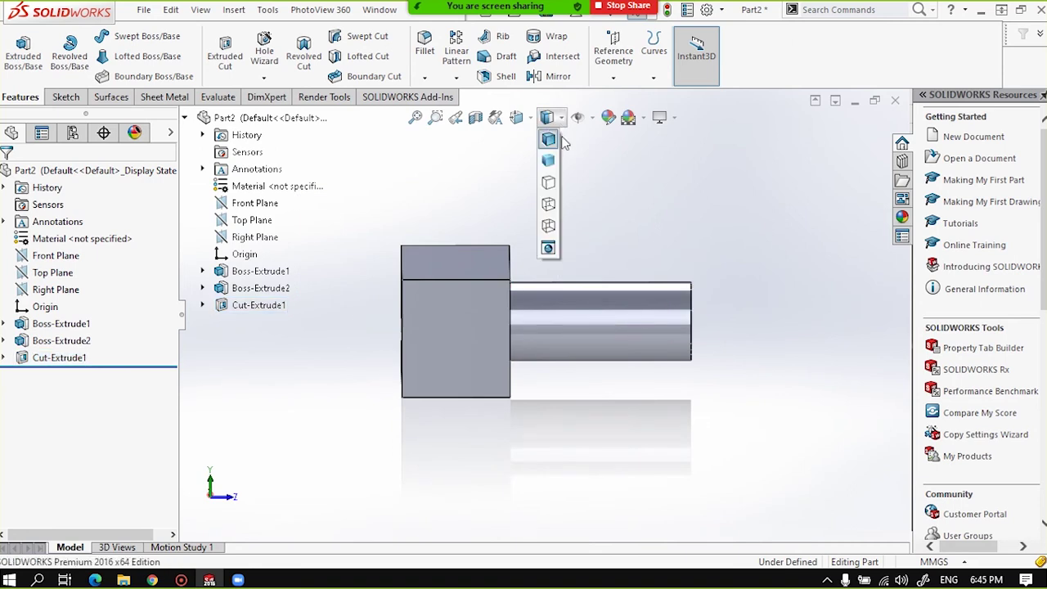
click(548, 205)
click(585, 412)
middle_drag(584, 411, 589, 385)
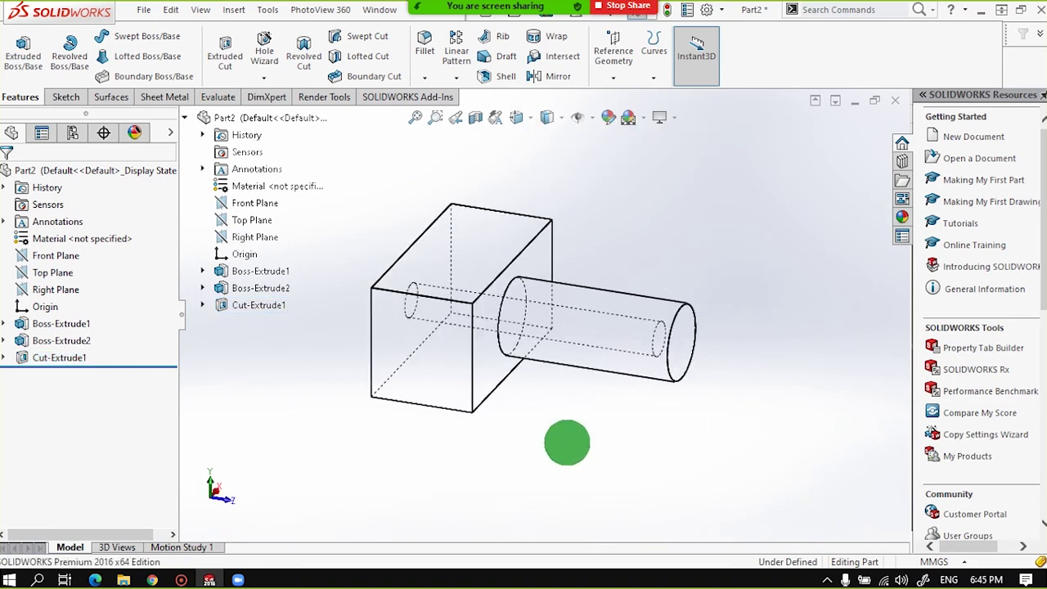
middle_drag(553, 319, 428, 327)
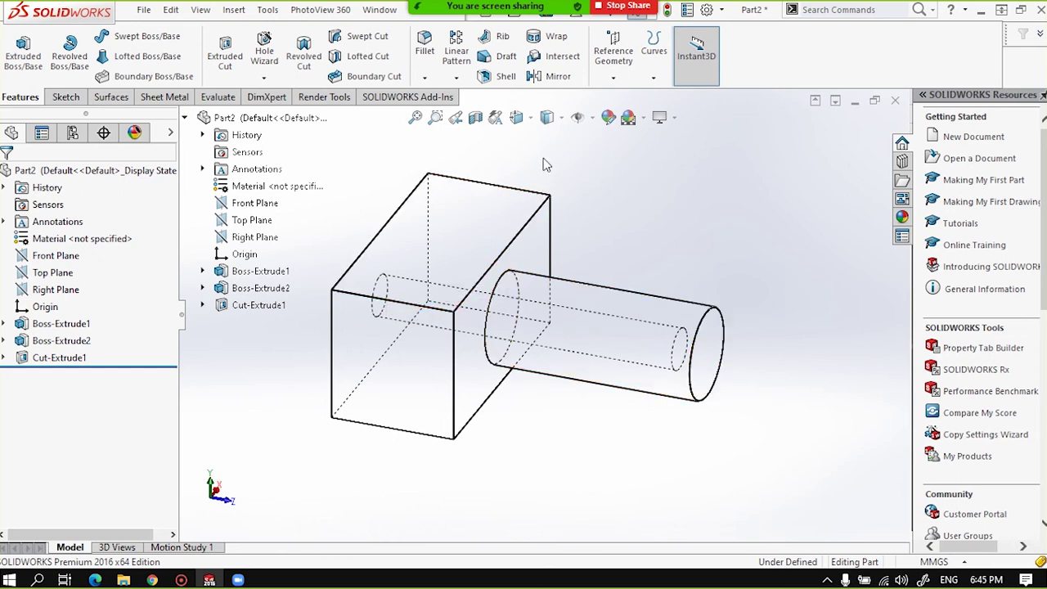
click(561, 117)
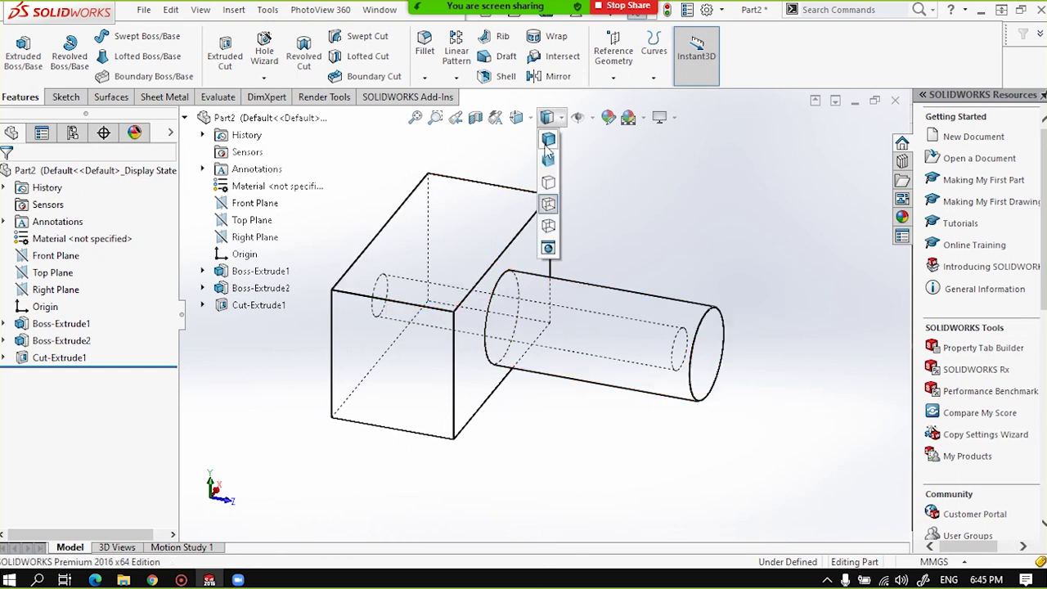
click(548, 158)
Reopen Cut-Extrude1 and change its From start from Offset to Sketch Plane.
middle_drag(557, 297, 369, 334)
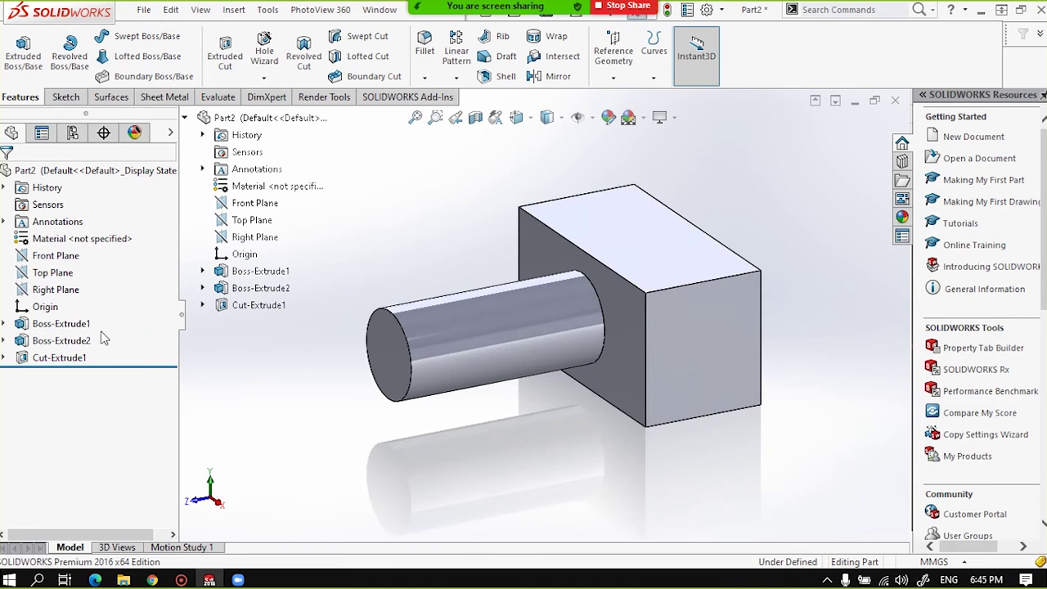
click(49, 357)
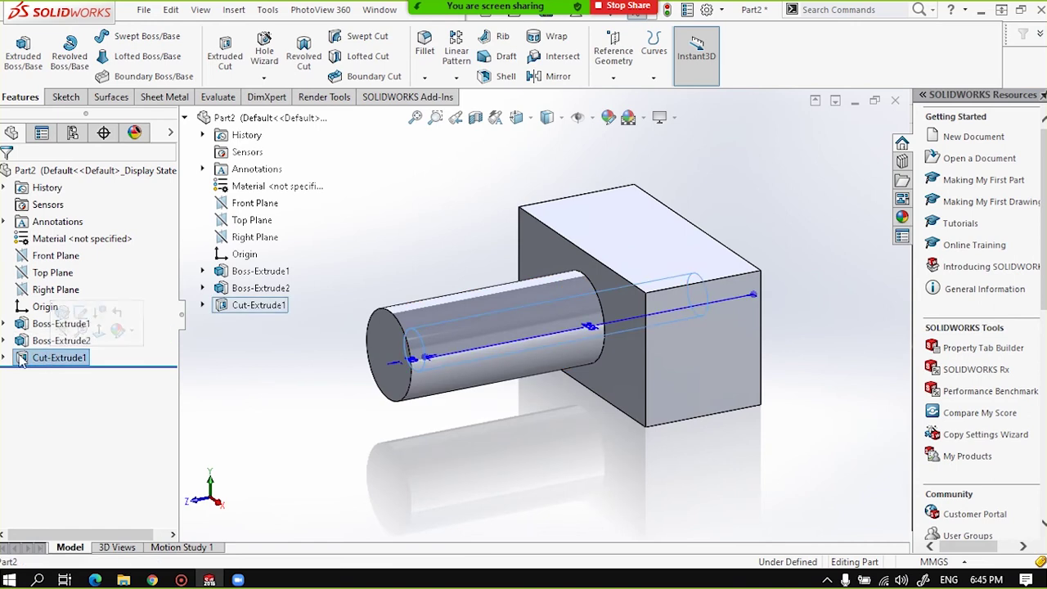
click(63, 314)
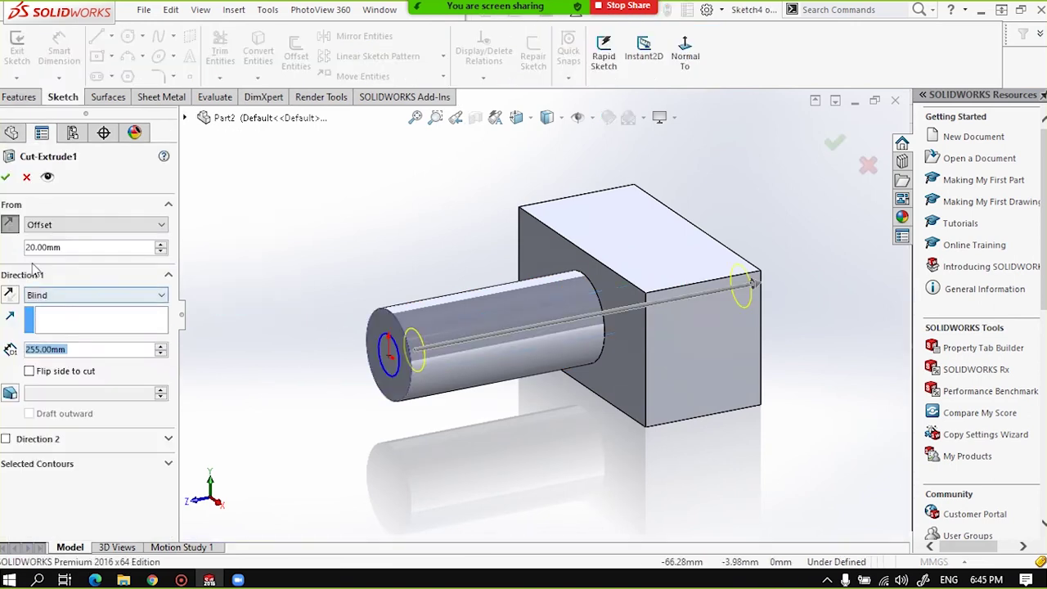
click(70, 226)
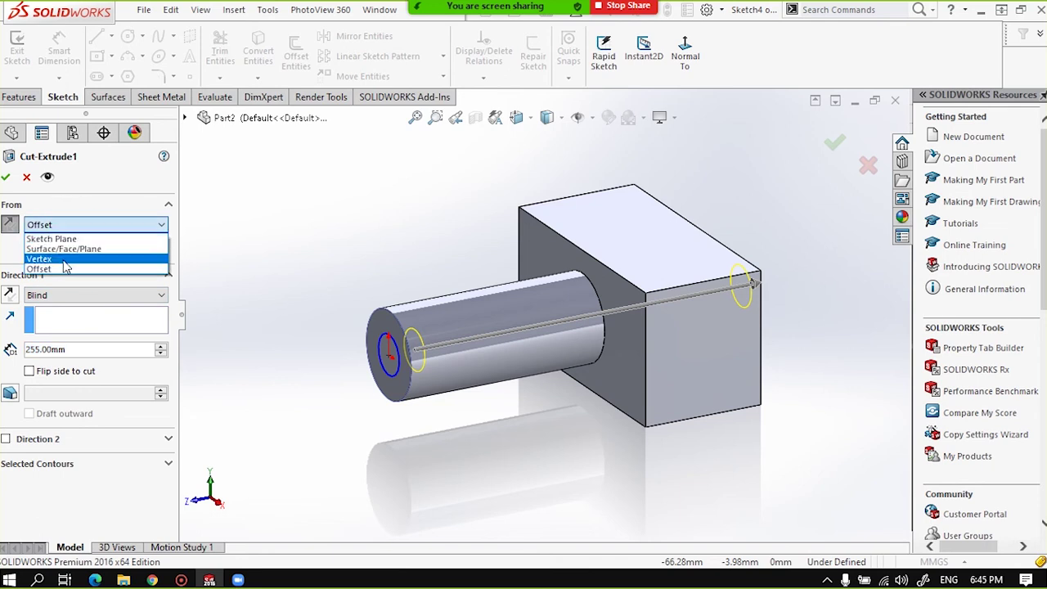
click(47, 221)
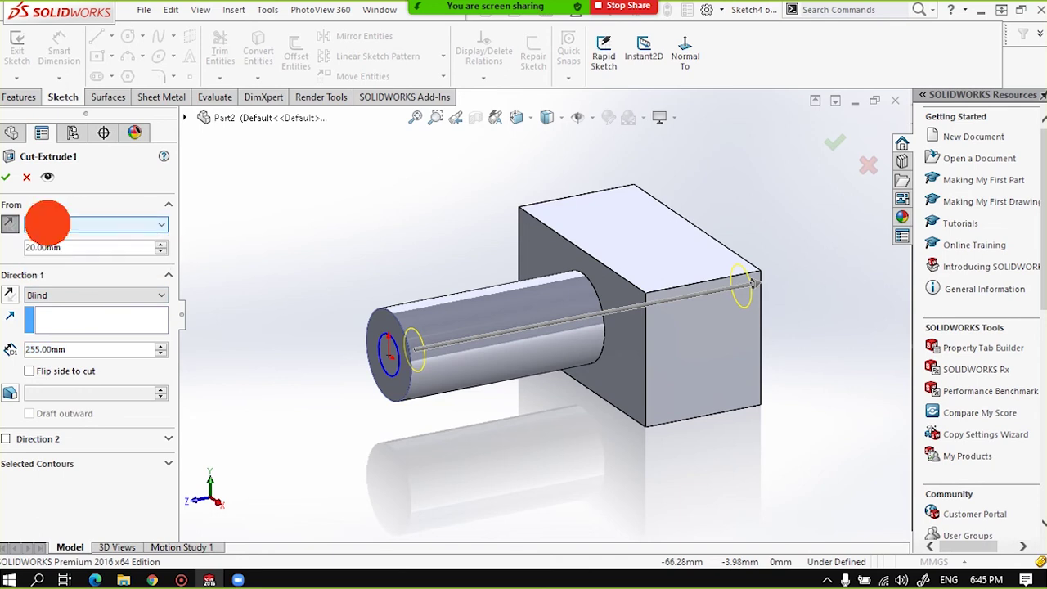
click(41, 226)
click(52, 239)
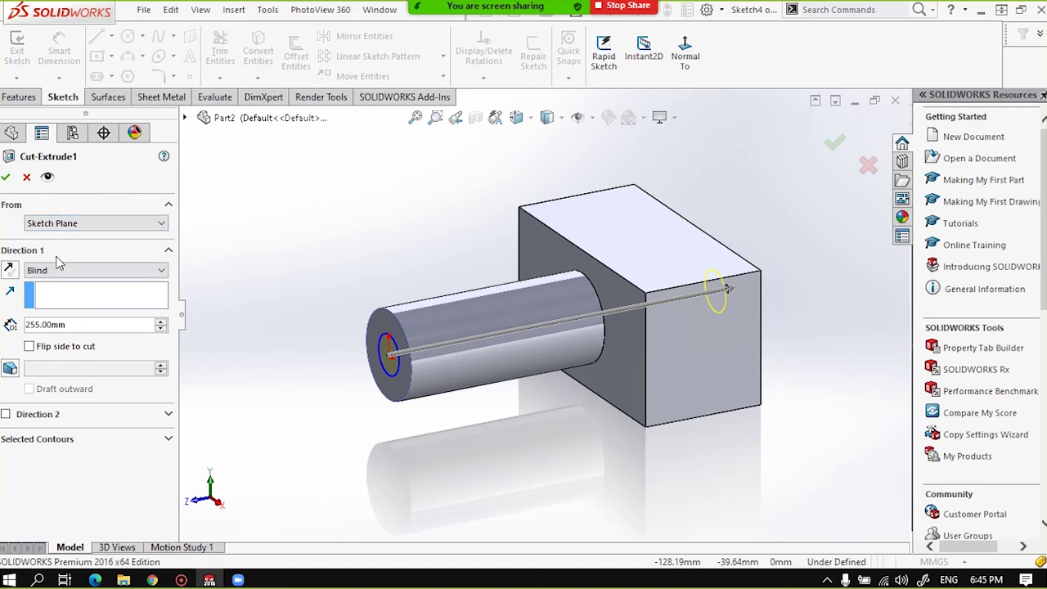
Adjust the blind depth up to 375 mm, then down to 125 mm, and accept the cut.
scroll(639, 291, up, 1)
scroll(542, 310, up, 1)
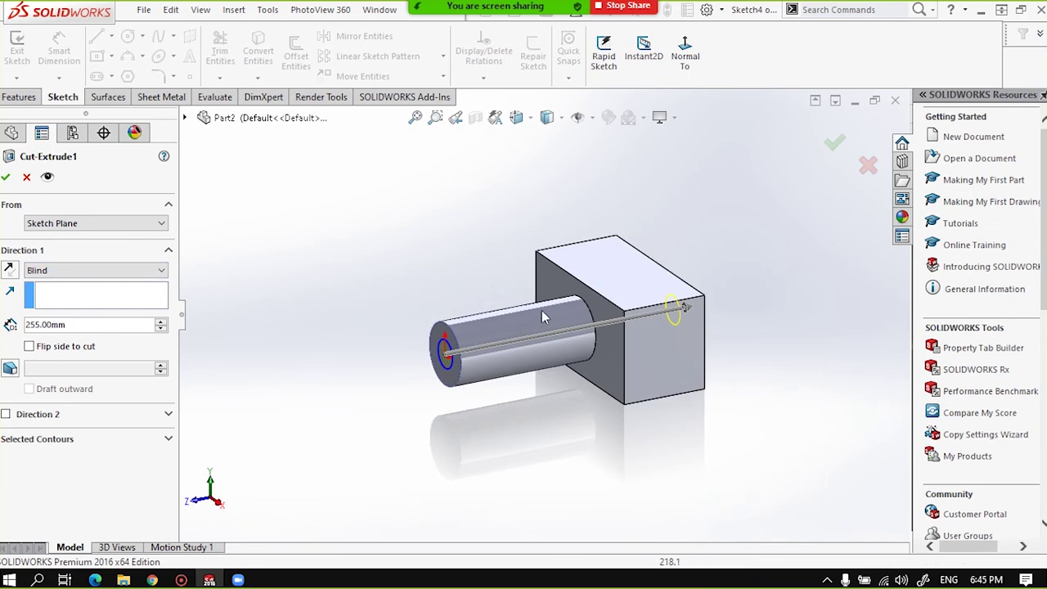
click(162, 322)
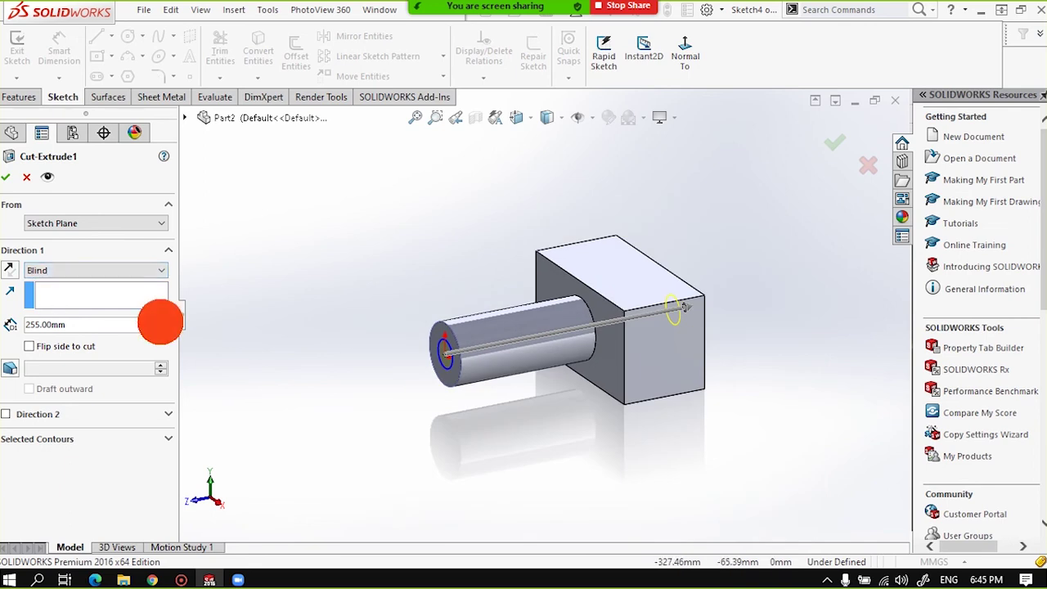
click(161, 322)
click(162, 323)
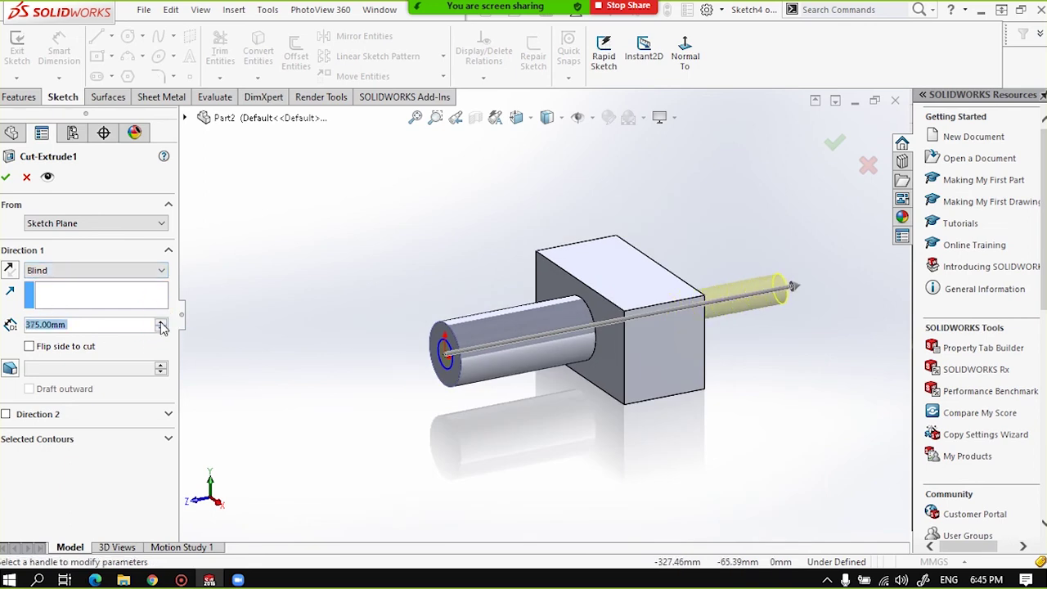
click(158, 331)
click(158, 331)
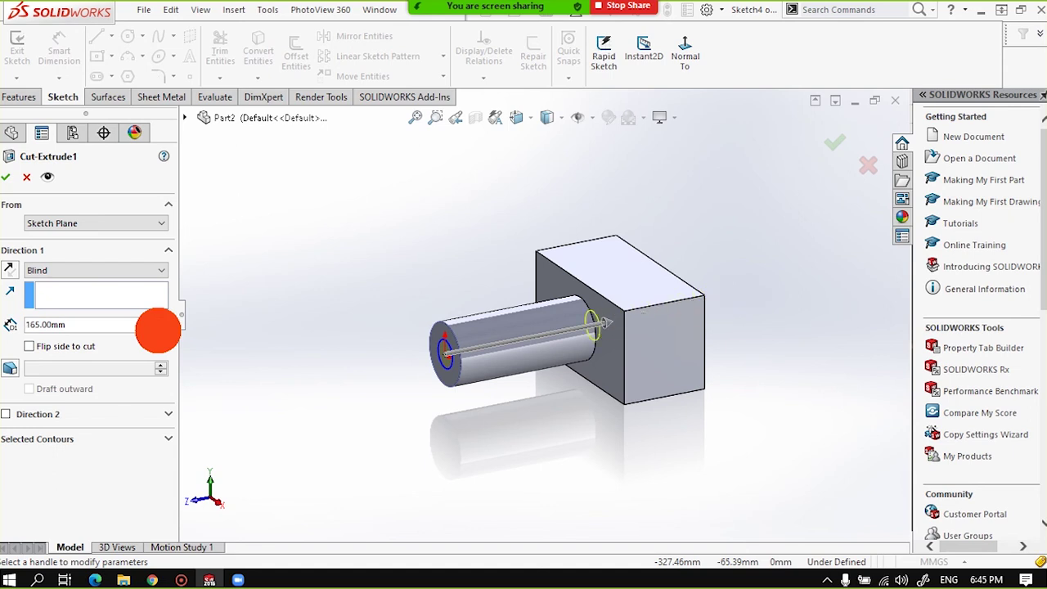
click(159, 331)
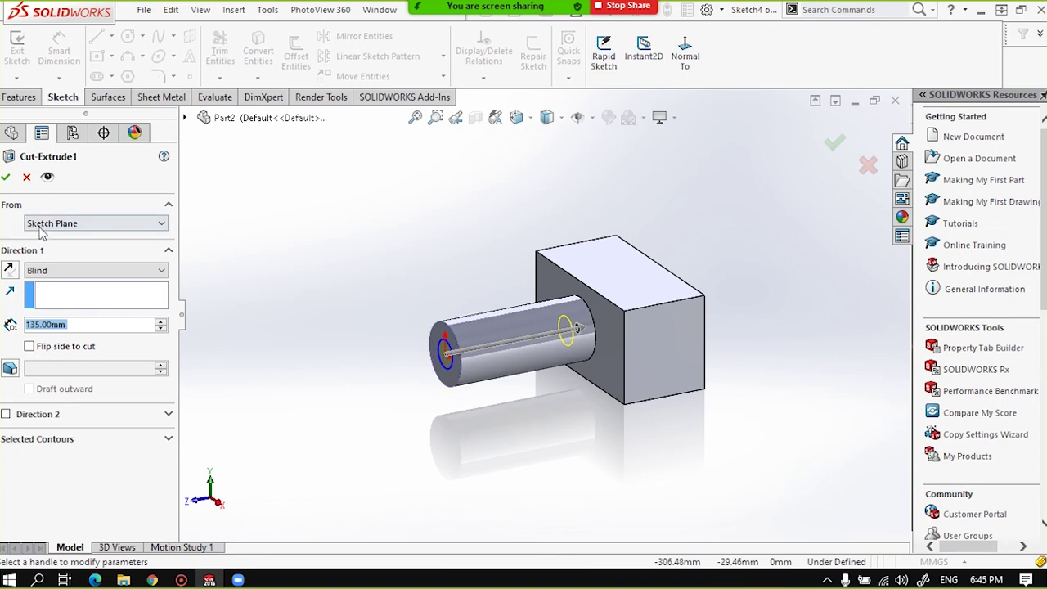
click(161, 321)
click(162, 329)
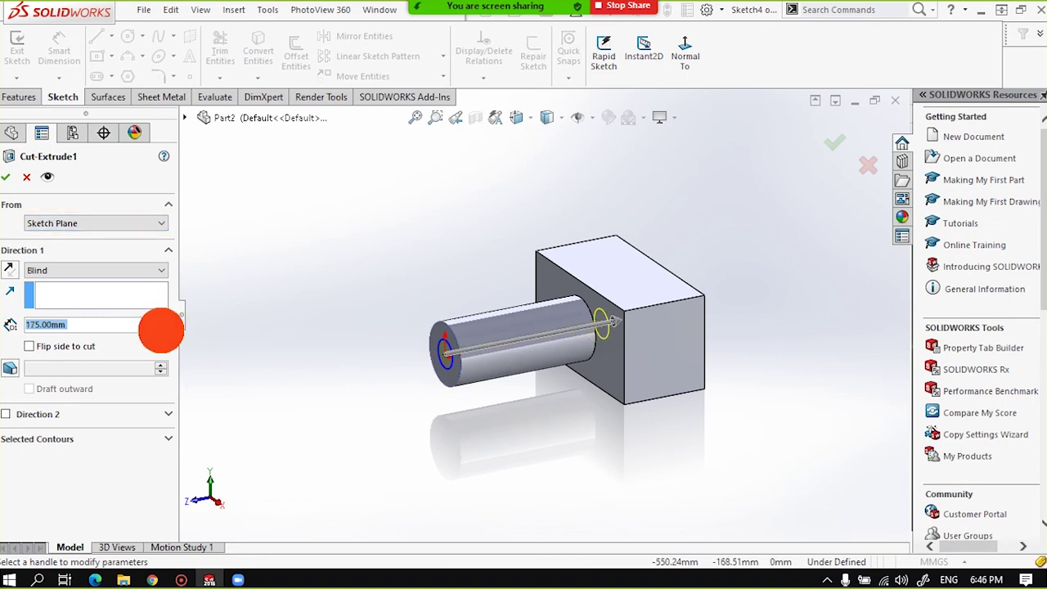
click(161, 329)
click(161, 329)
click(161, 329)
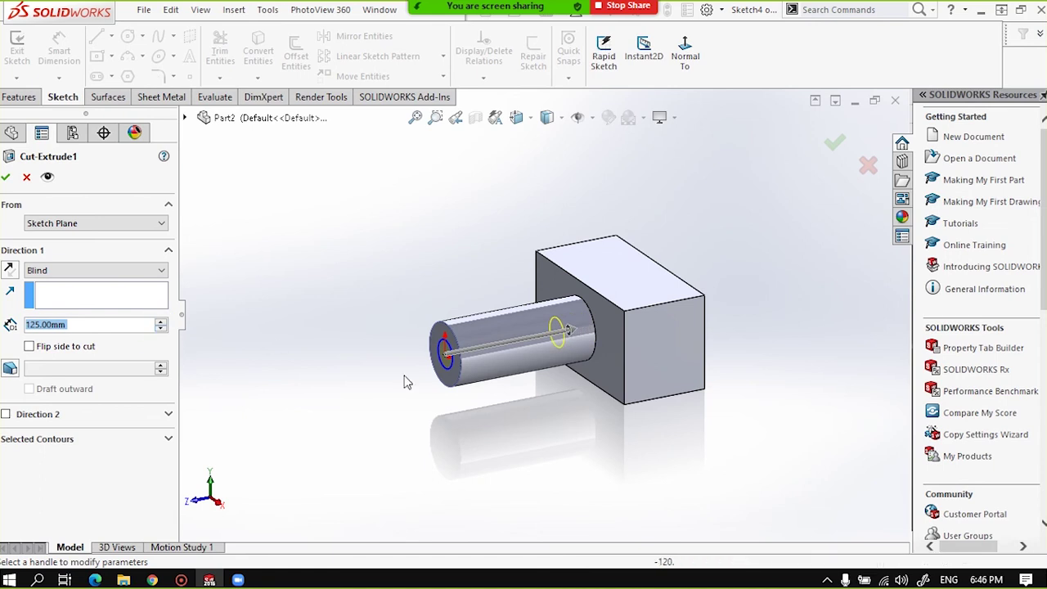
mouse_move(486, 430)
middle_down()
mouse_move(467, 437)
mouse_move(531, 338)
middle_up()
scroll(532, 334, down, 2)
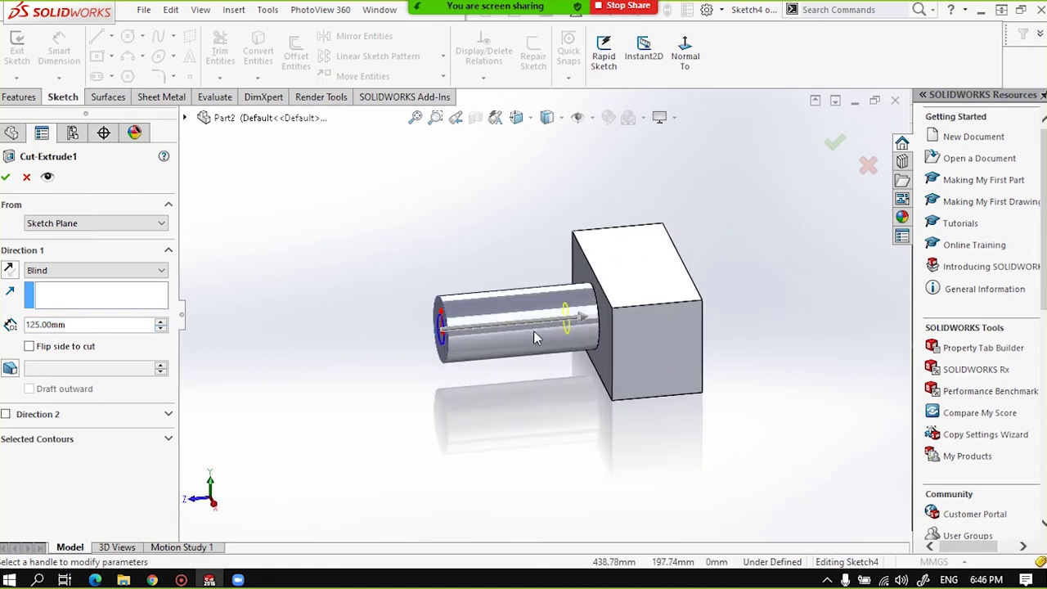
click(7, 178)
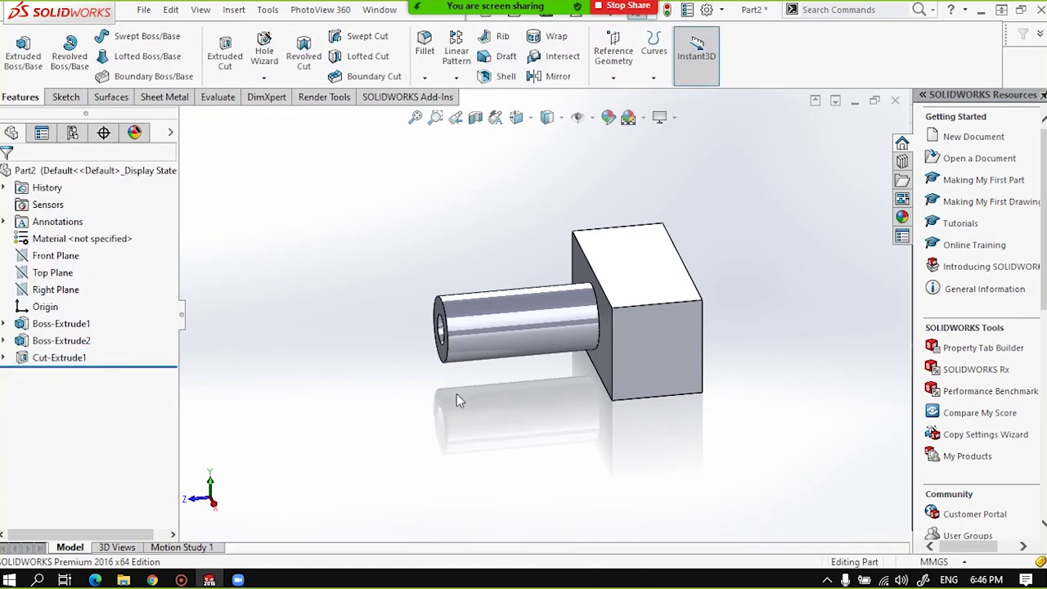
mouse_move(453, 401)
middle_down()
mouse_move(515, 379)
mouse_move(549, 336)
mouse_move(479, 368)
mouse_move(467, 398)
middle_up()
click(54, 358)
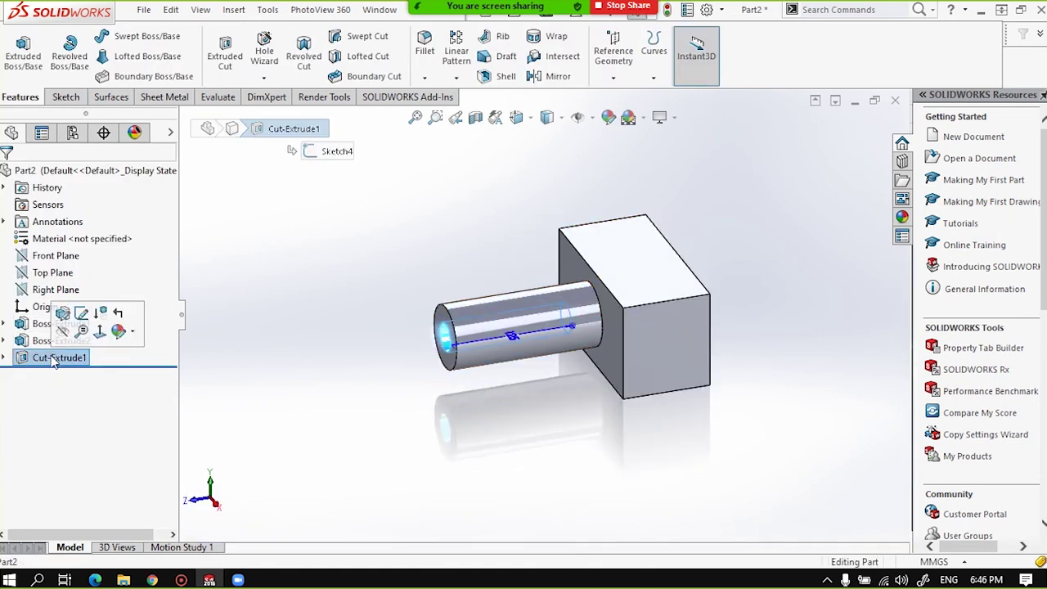
click(82, 312)
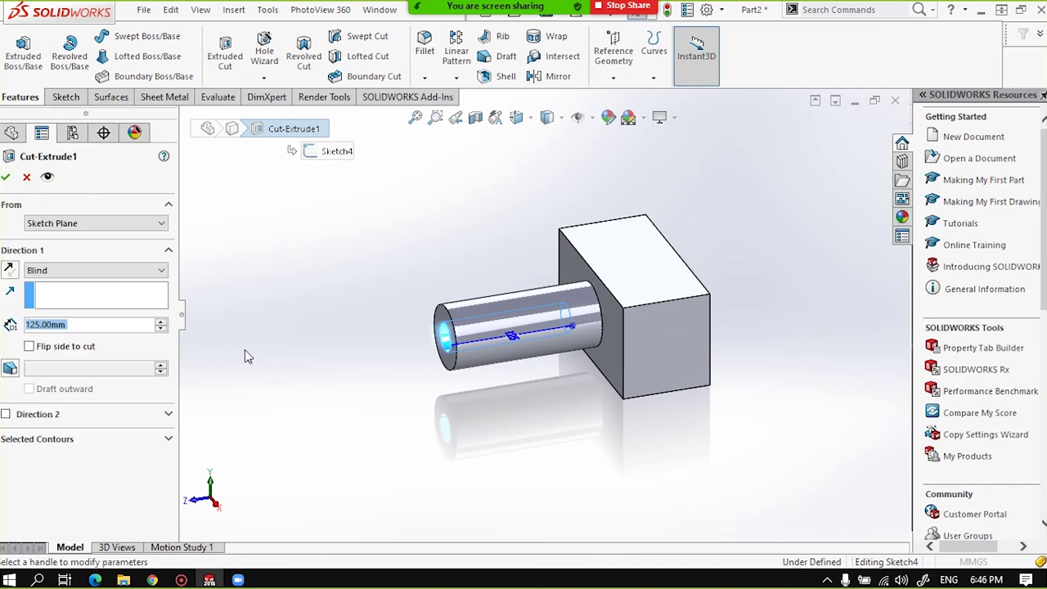
click(72, 270)
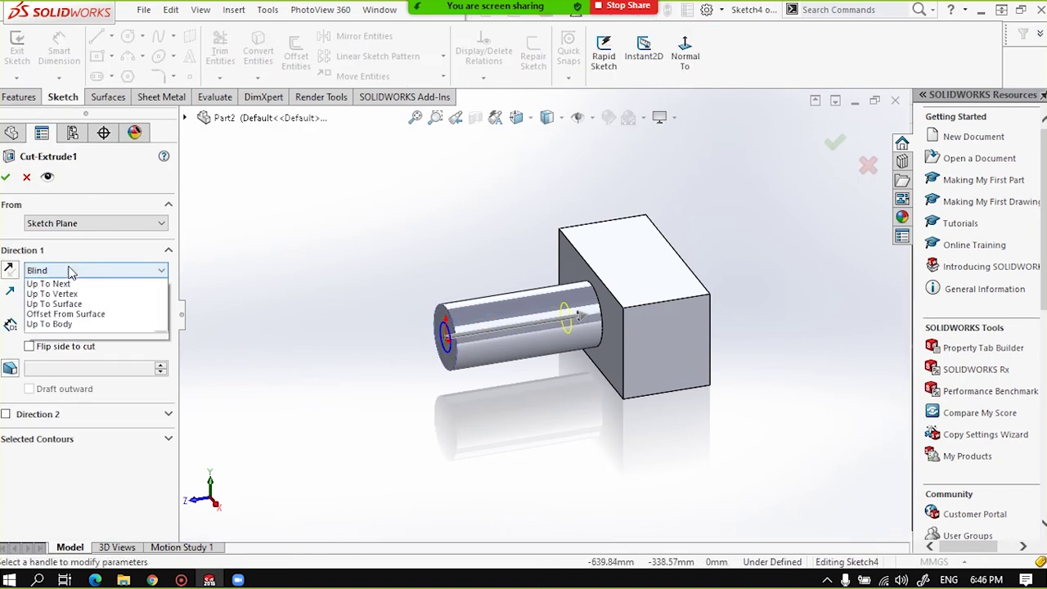
click(323, 293)
click(72, 278)
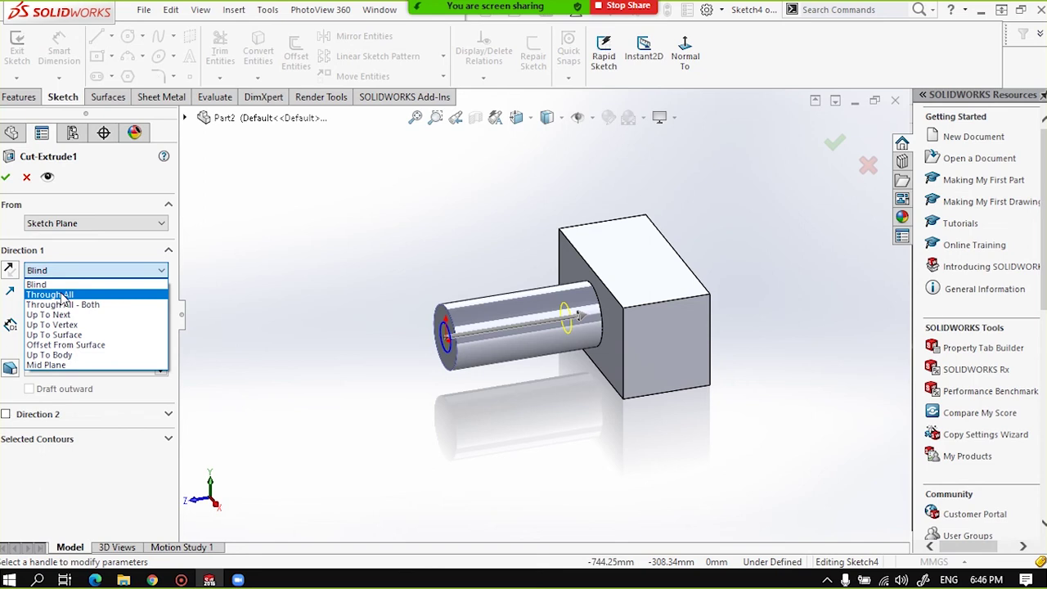
click(62, 297)
mouse_move(526, 384)
middle_down()
mouse_move(502, 393)
mouse_move(451, 376)
mouse_move(467, 346)
mouse_move(577, 369)
middle_up()
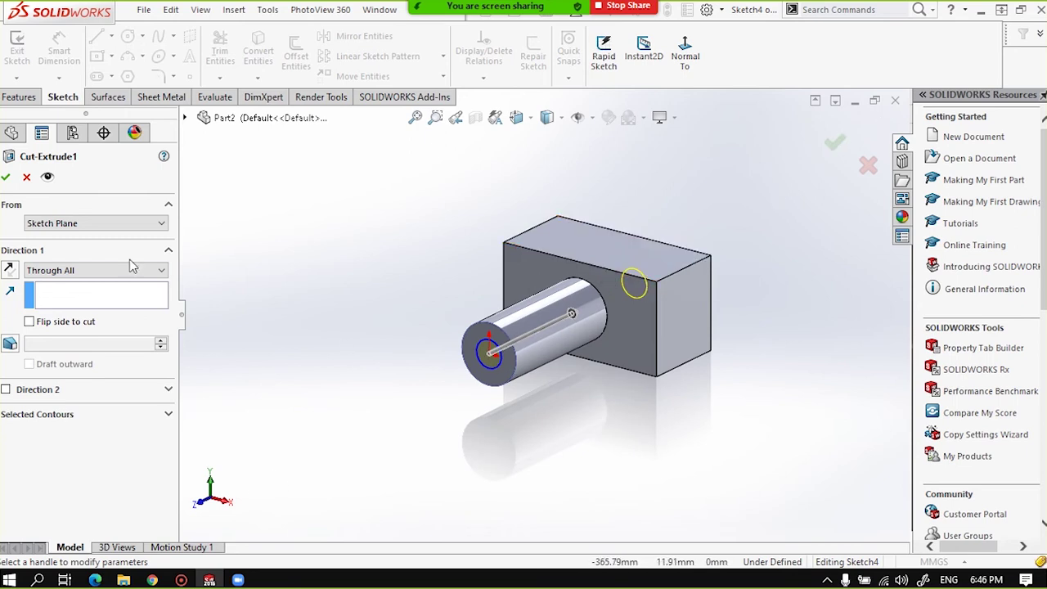
click(59, 279)
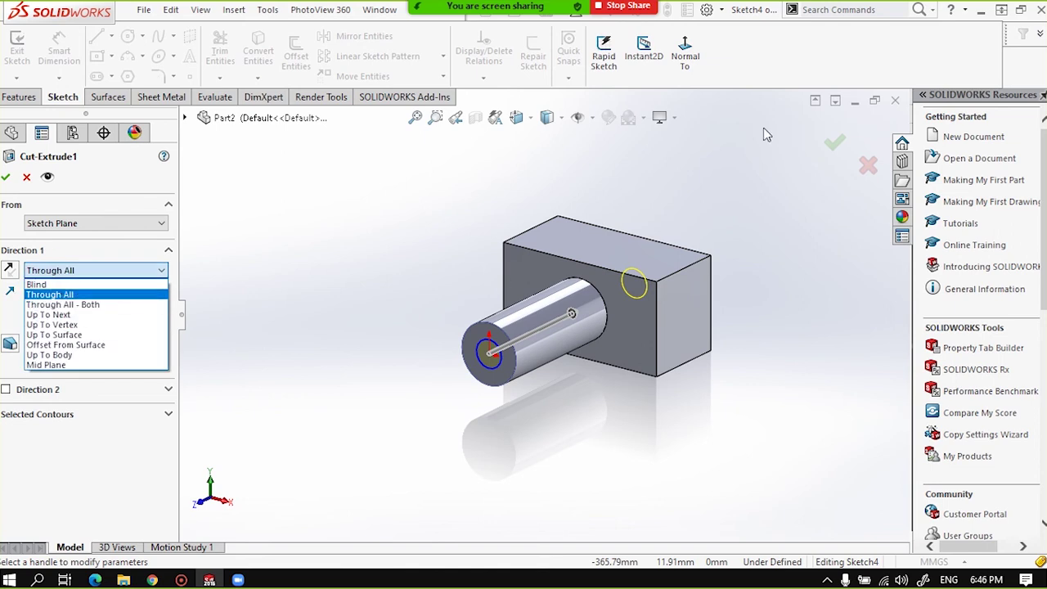
click(101, 304)
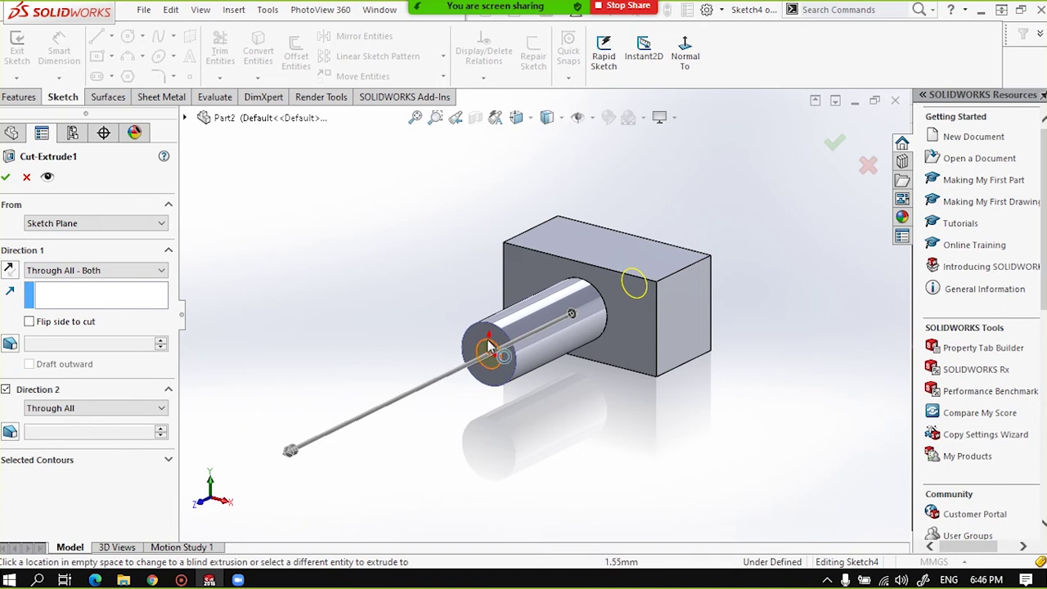
middle_drag(467, 334, 463, 335)
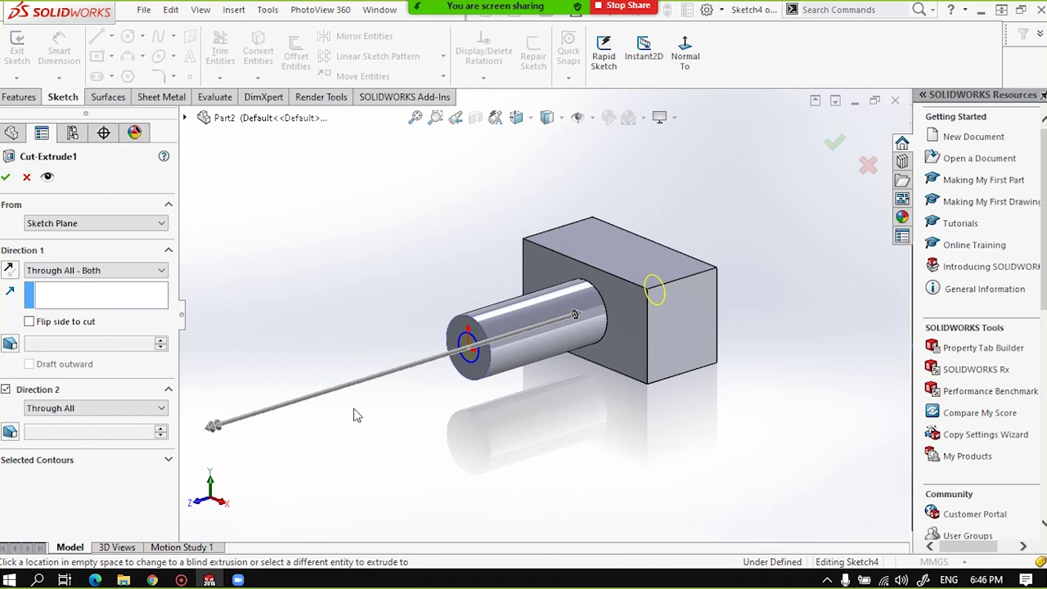
scroll(538, 307, up, 3)
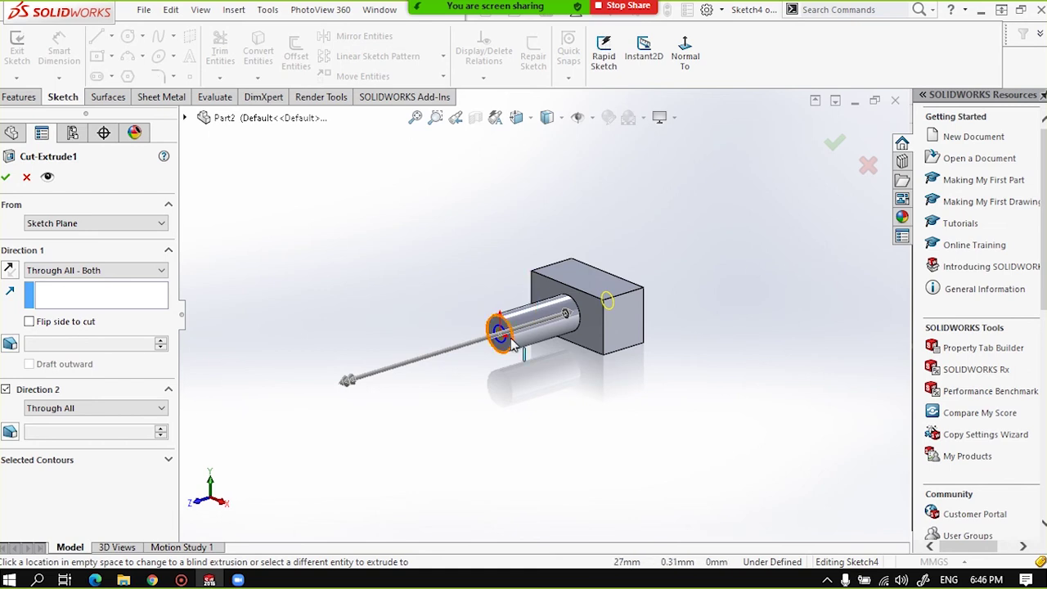
ctrl+middle_drag(366, 374, 401, 352)
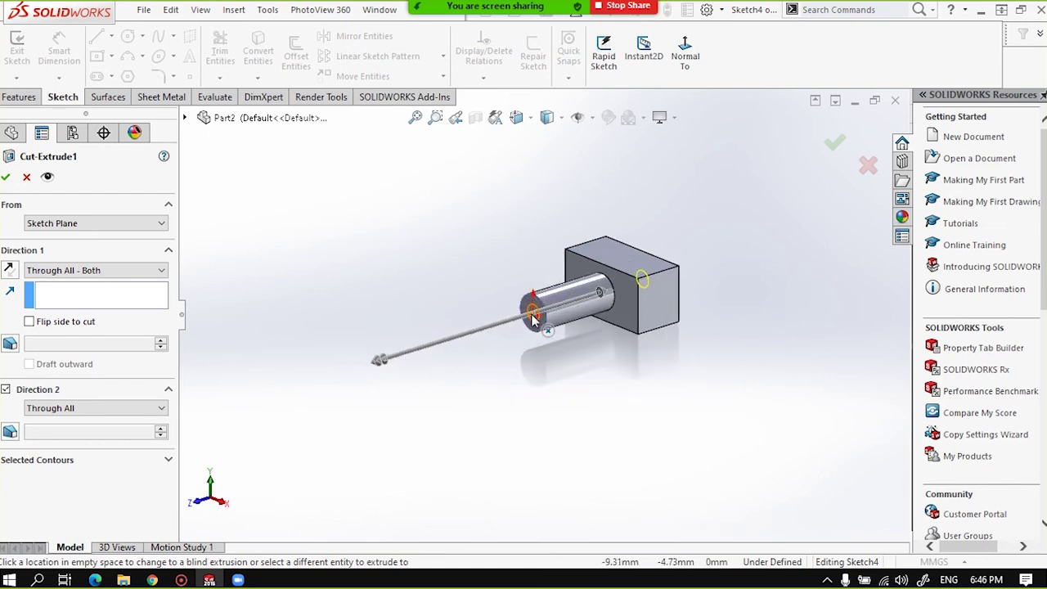
middle_drag(502, 374, 470, 359)
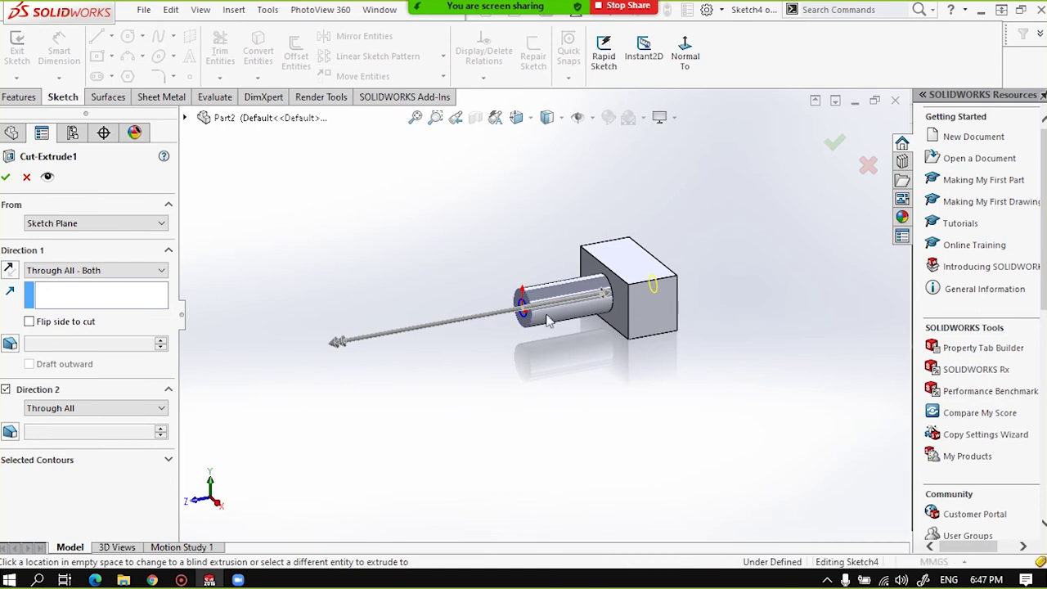
Set Direction 1 to Up To Next, turn off Direction 2, and keep the original direction.
click(129, 279)
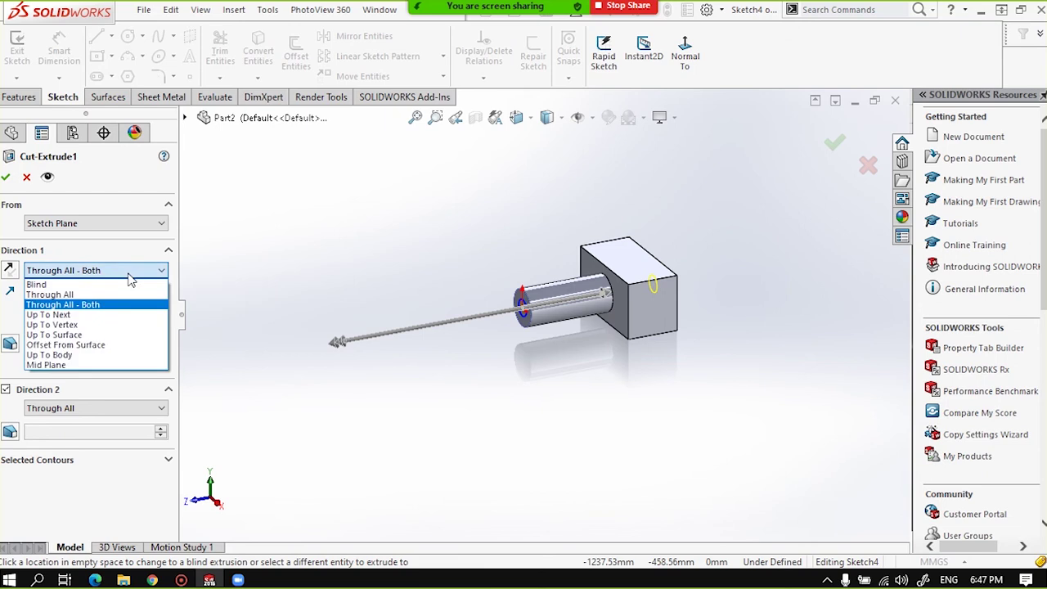
click(71, 314)
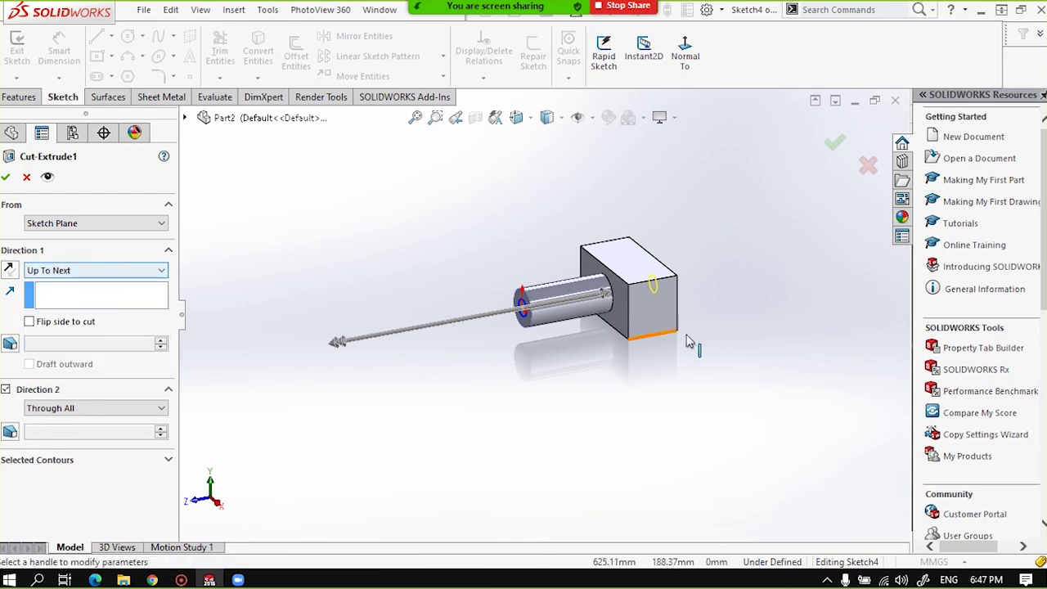
mouse_move(620, 342)
middle_down()
mouse_move(530, 335)
mouse_move(561, 292)
mouse_move(515, 252)
mouse_move(524, 262)
middle_up()
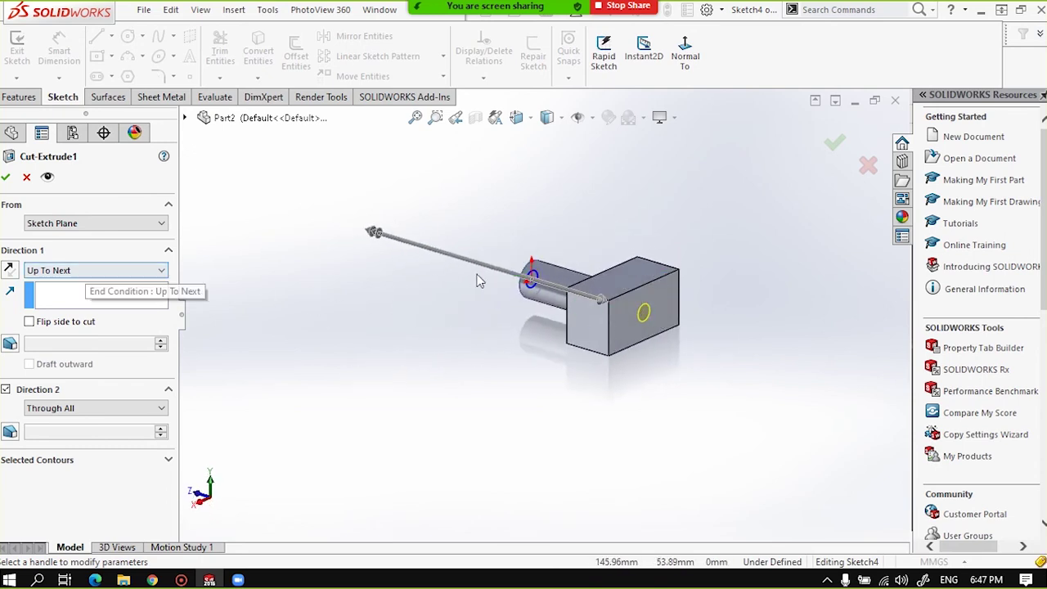
key(Right)
click(11, 270)
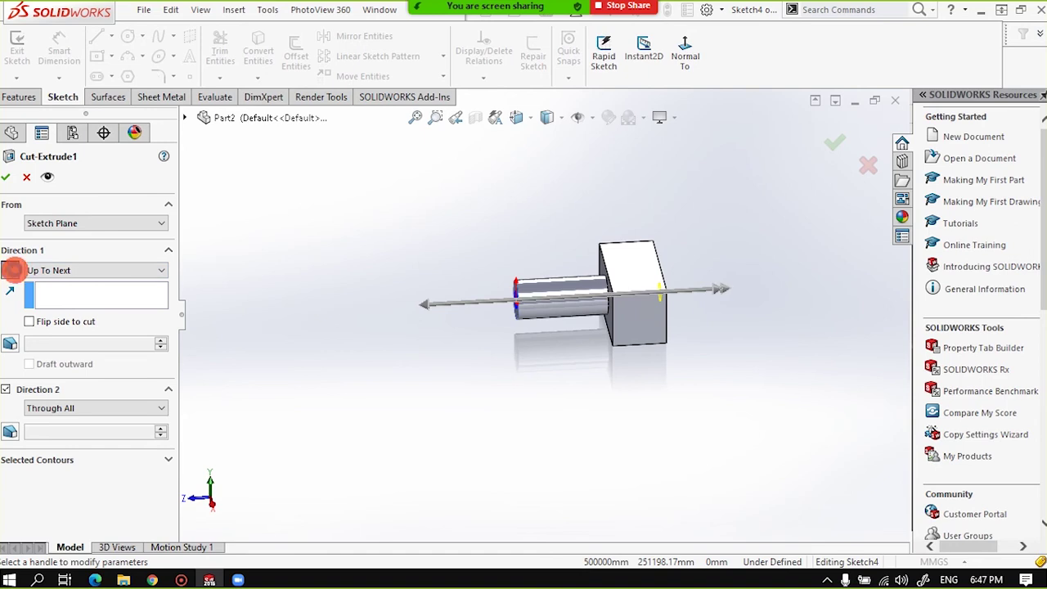
click(6, 391)
click(57, 273)
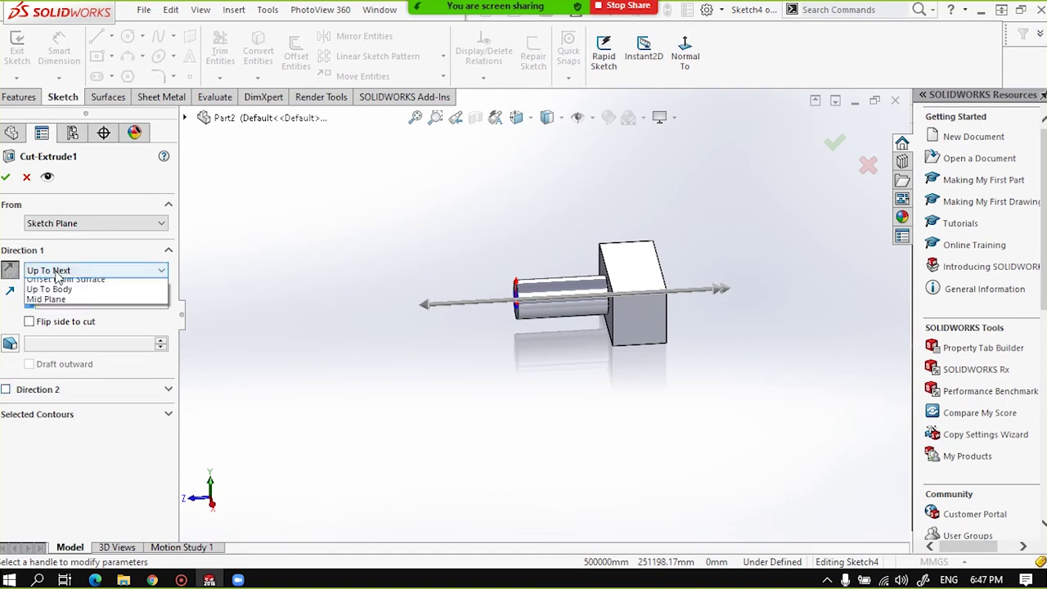
click(58, 304)
scroll(577, 262, down, 3)
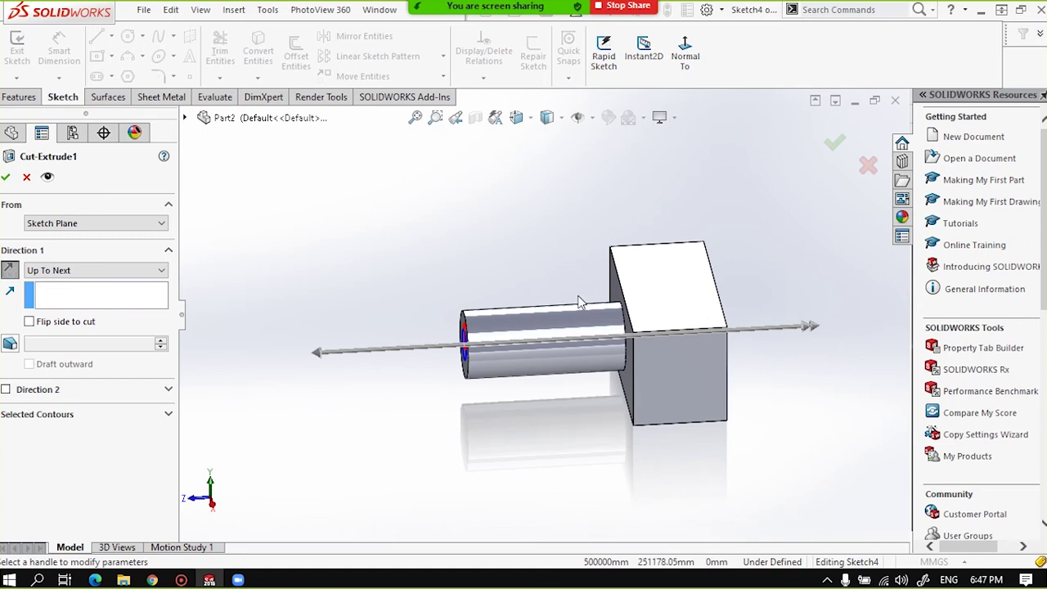
click(10, 273)
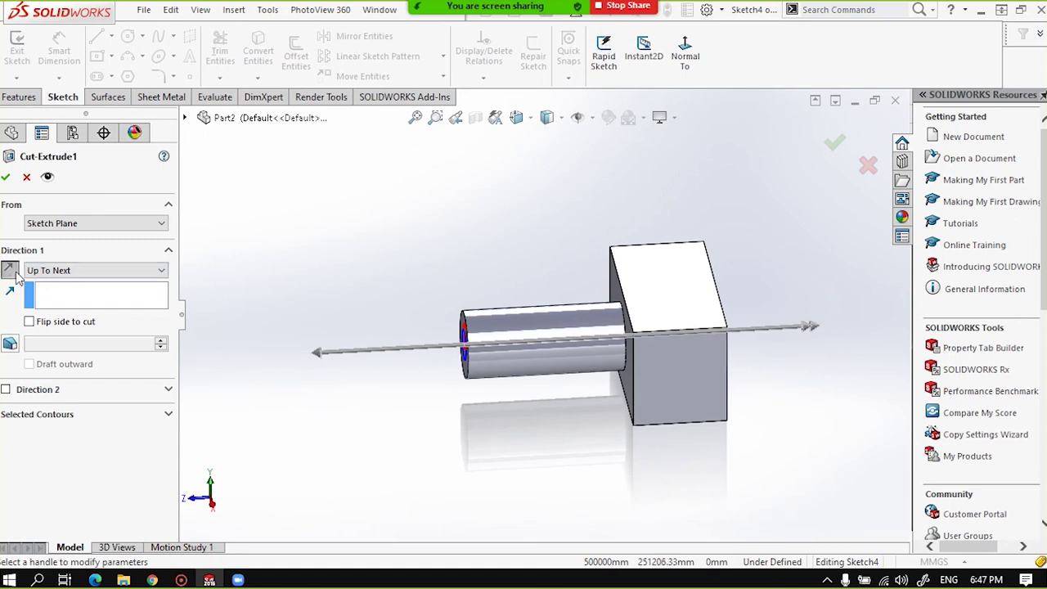
Accept the cut, then reopen Cut-Extrude1 for editing.
click(6, 177)
click(70, 362)
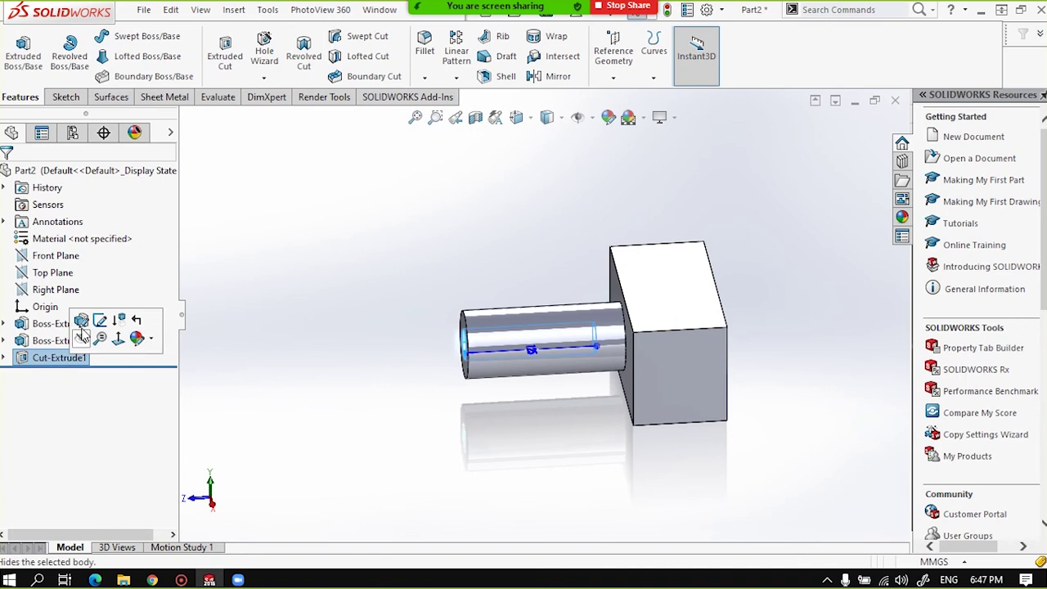
click(61, 324)
click(66, 360)
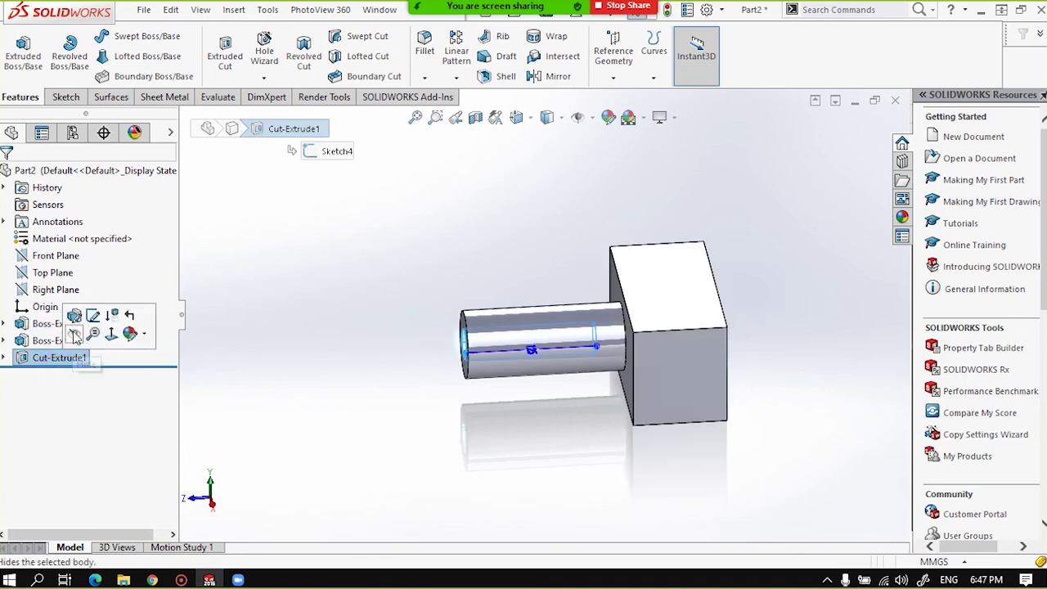
click(73, 317)
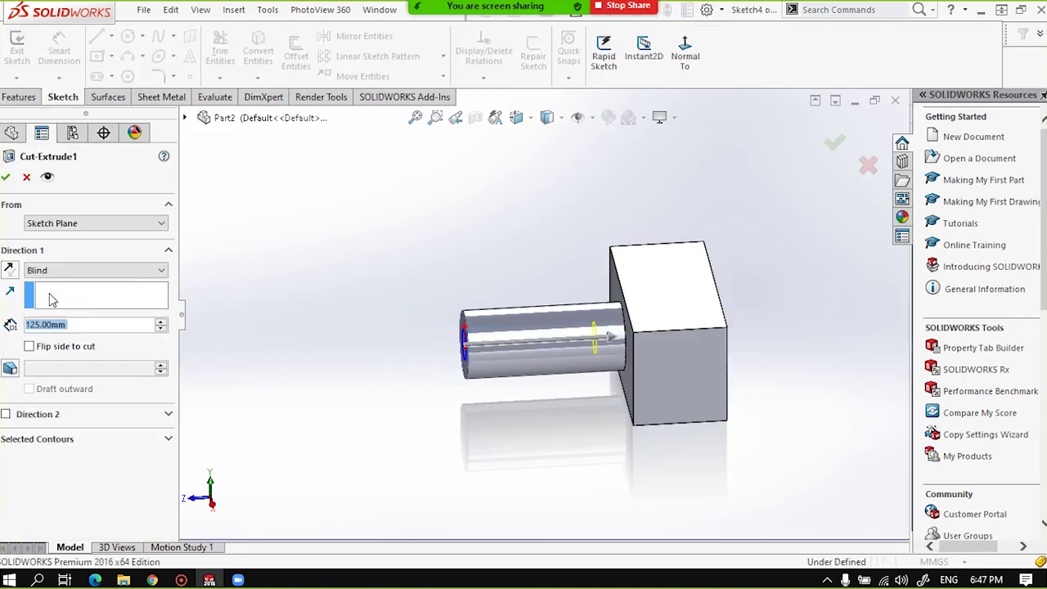
Reselect Up To Next as the end condition and inspect the preview from several sides.
click(76, 271)
click(74, 314)
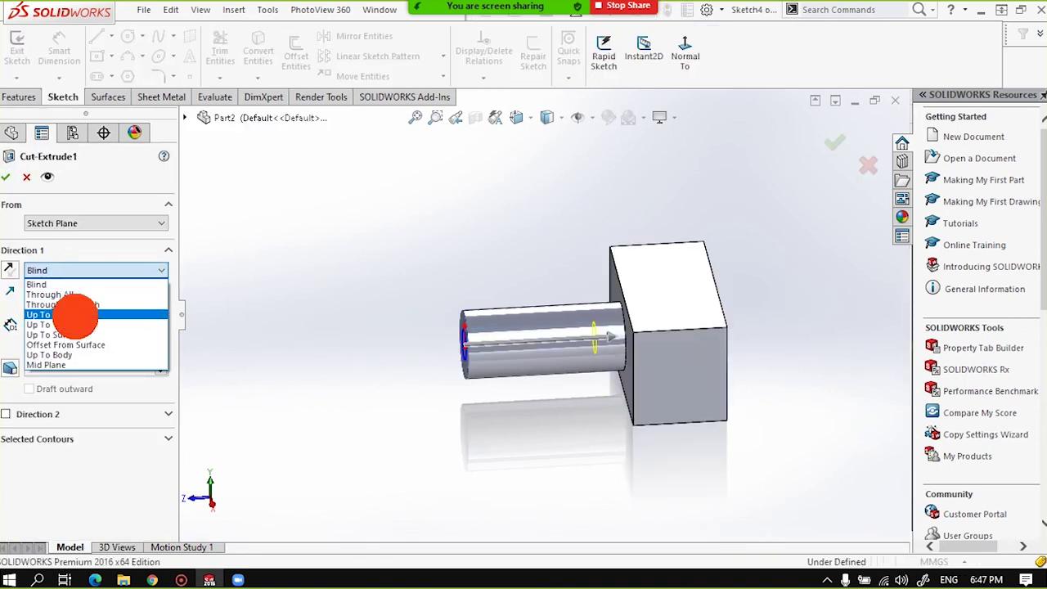
middle_drag(643, 391, 664, 391)
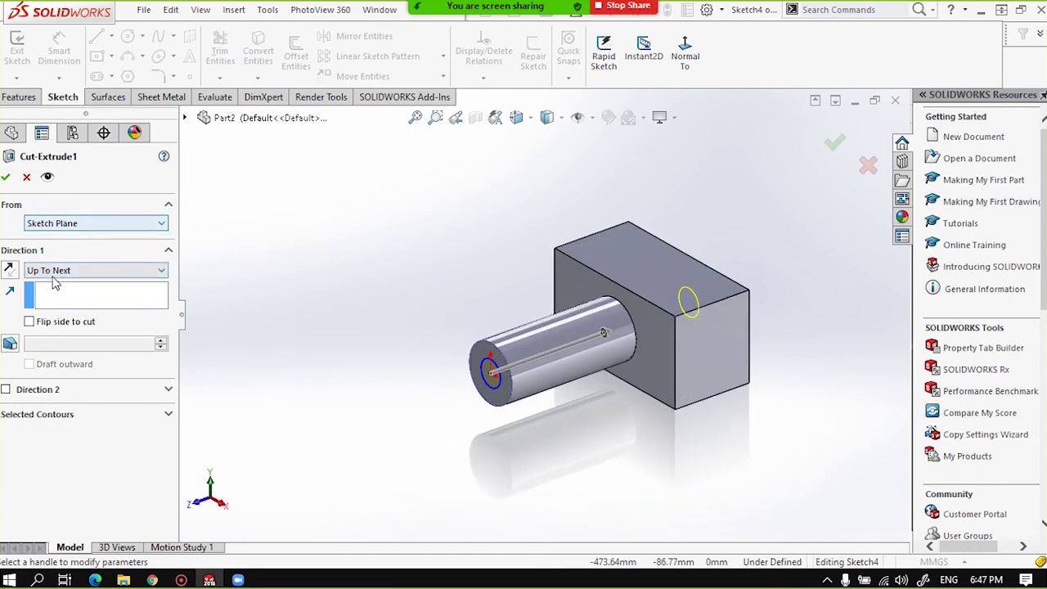
mouse_move(689, 429)
middle_down()
mouse_move(671, 429)
mouse_move(660, 371)
middle_up()
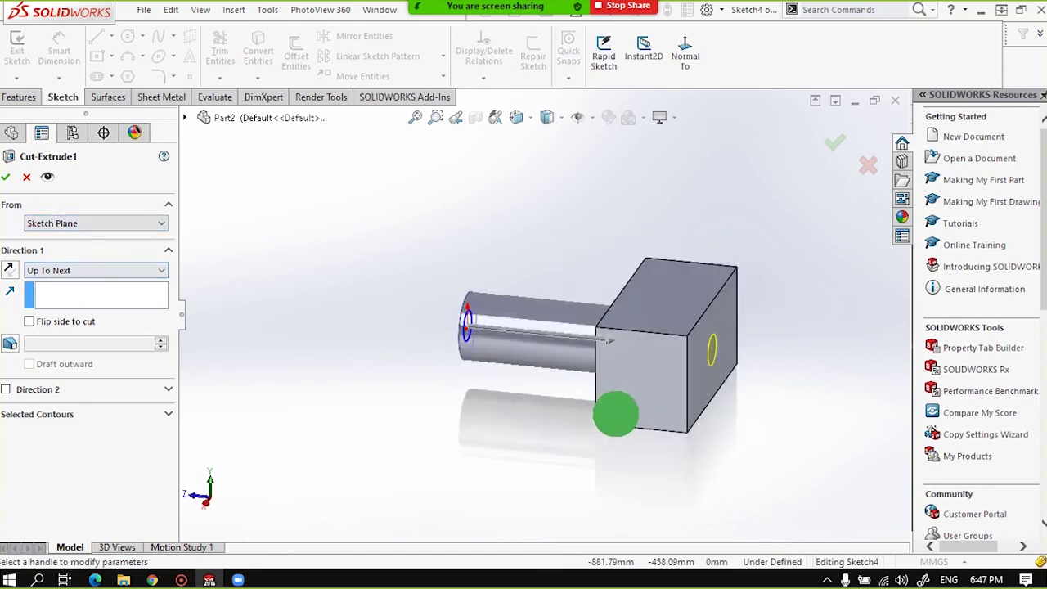
scroll(660, 371, up, 2)
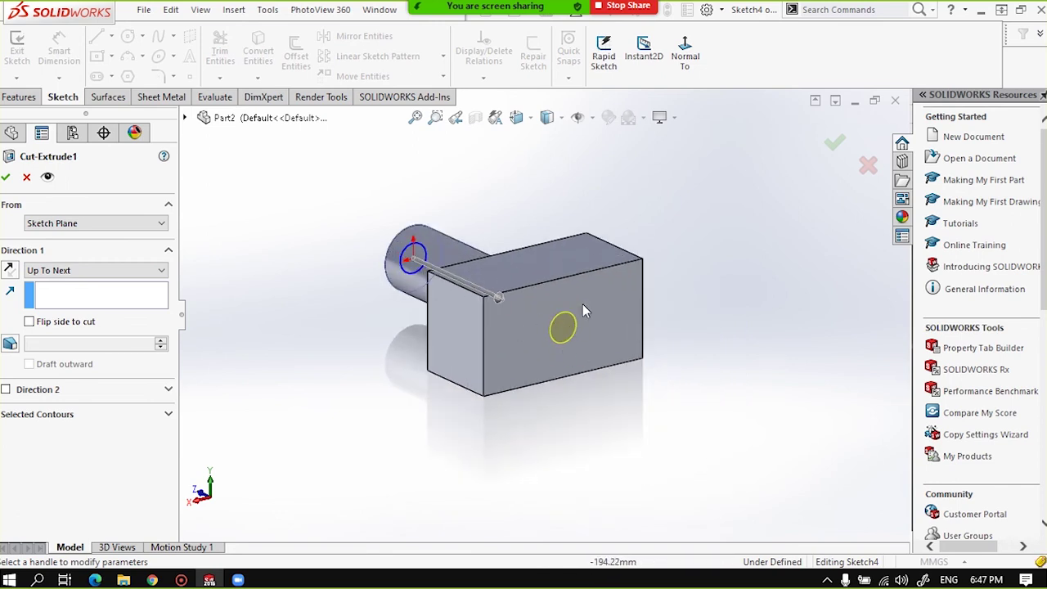
middle_drag(456, 317, 461, 310)
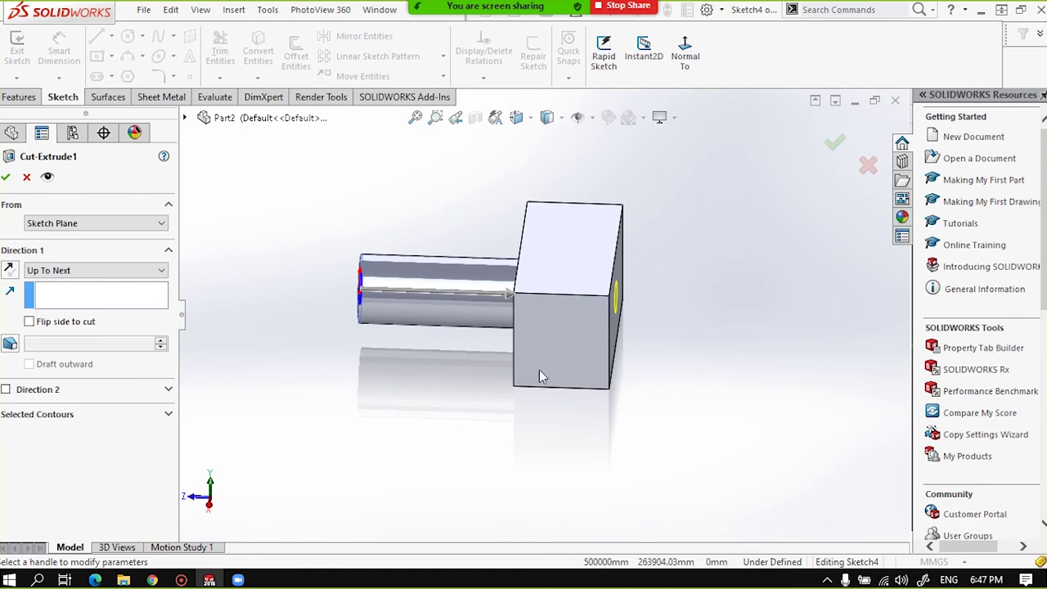
mouse_move(544, 375)
middle_down()
mouse_move(527, 399)
mouse_move(580, 379)
middle_up()
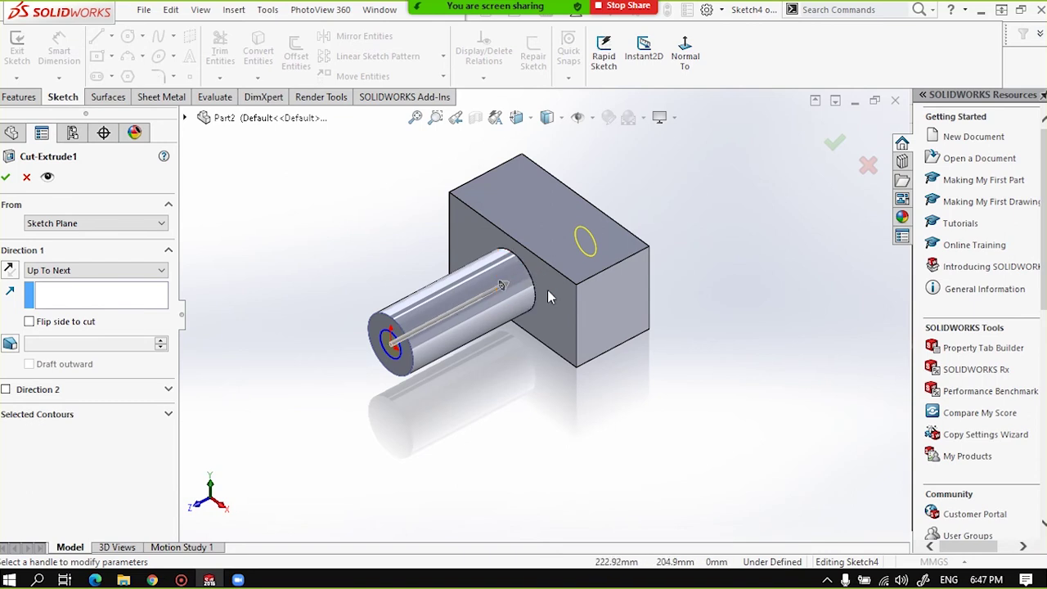
scroll(547, 282, down, 2)
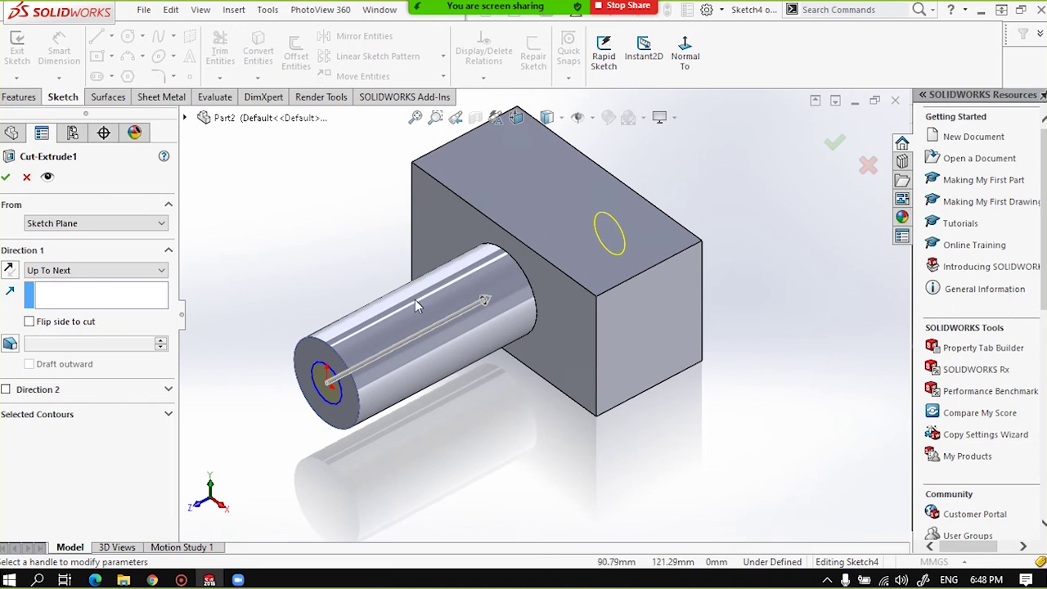
middle_drag(573, 240, 518, 229)
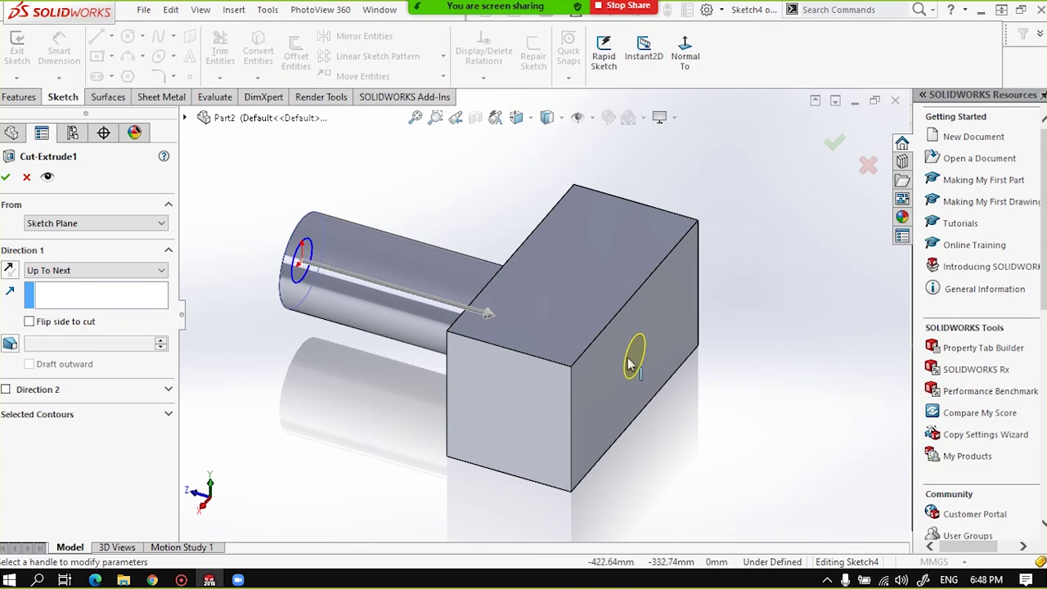
Set Direction 1 to Up To Vertex, settling on the block's front-top-left corner.
click(98, 270)
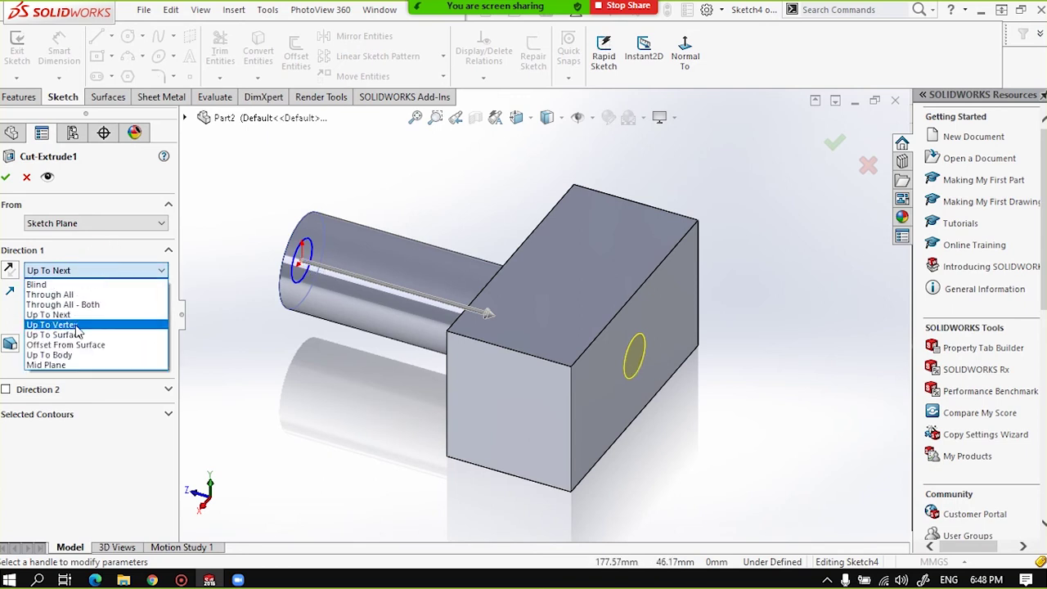
click(78, 325)
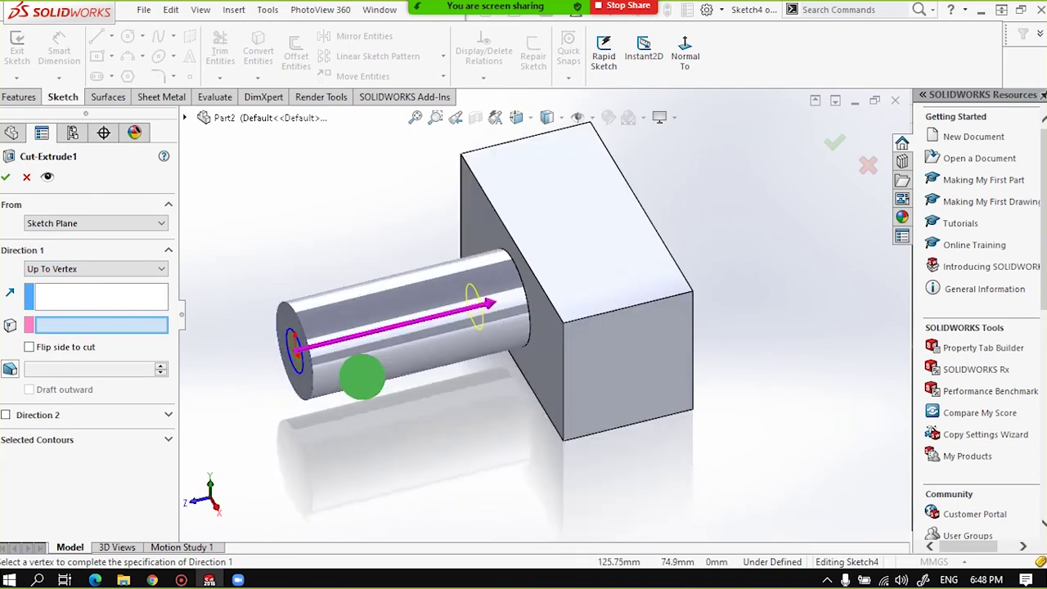
middle_drag(330, 370, 351, 376)
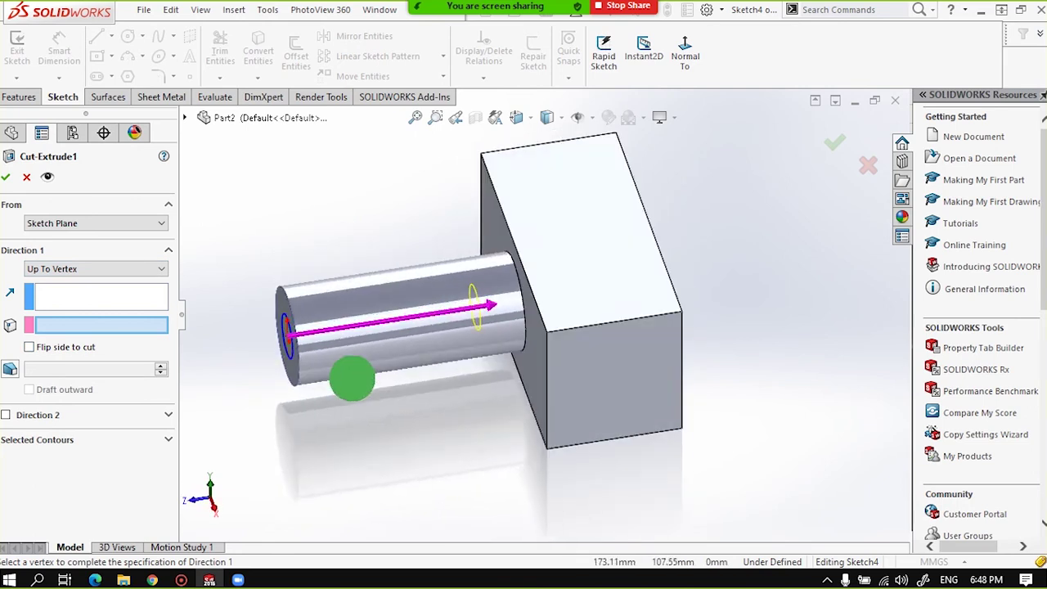
click(67, 327)
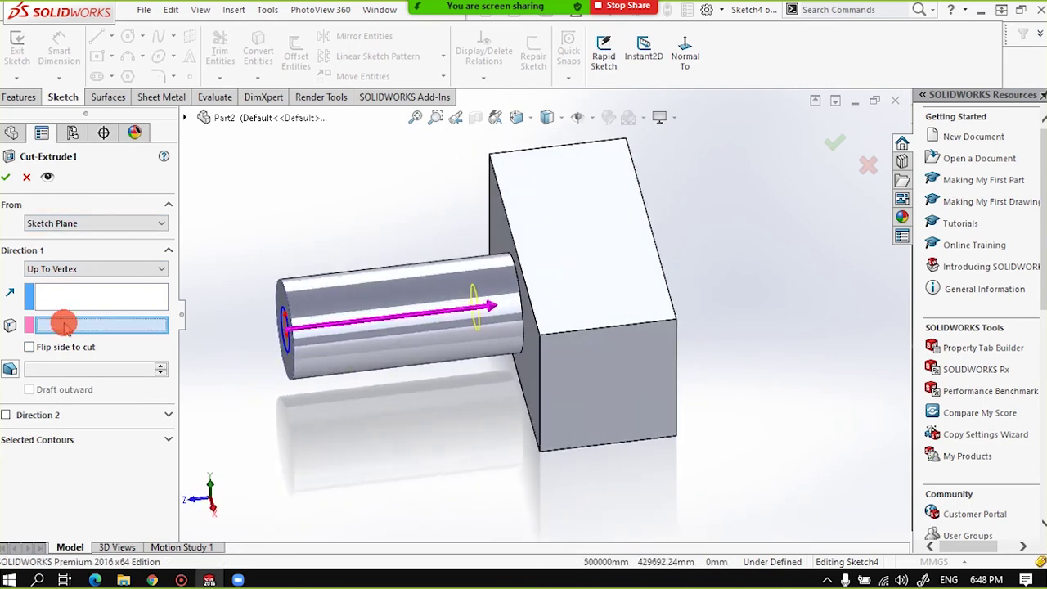
click(539, 339)
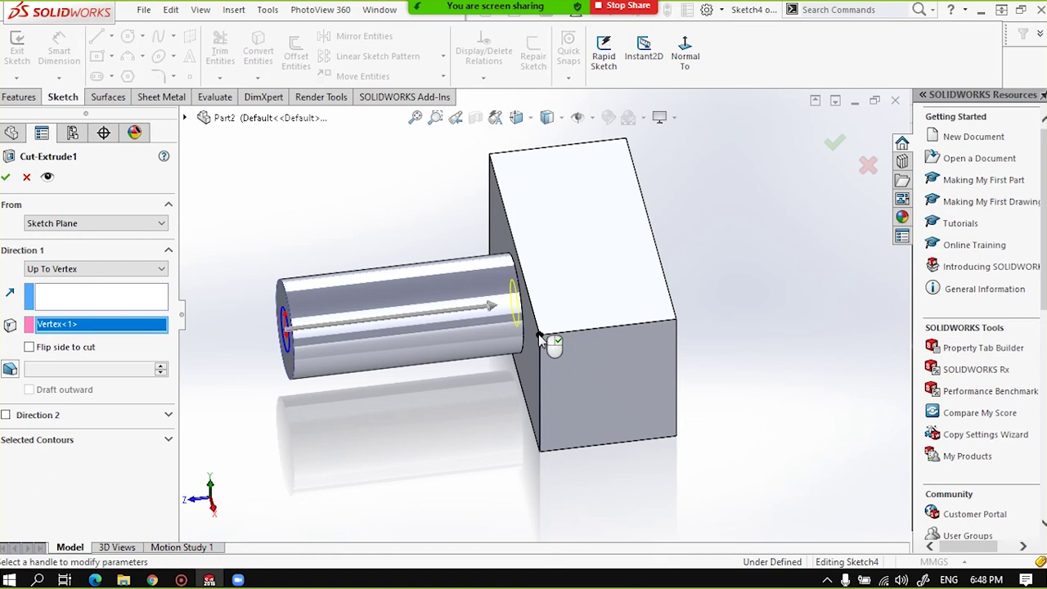
middle_drag(479, 362, 501, 312)
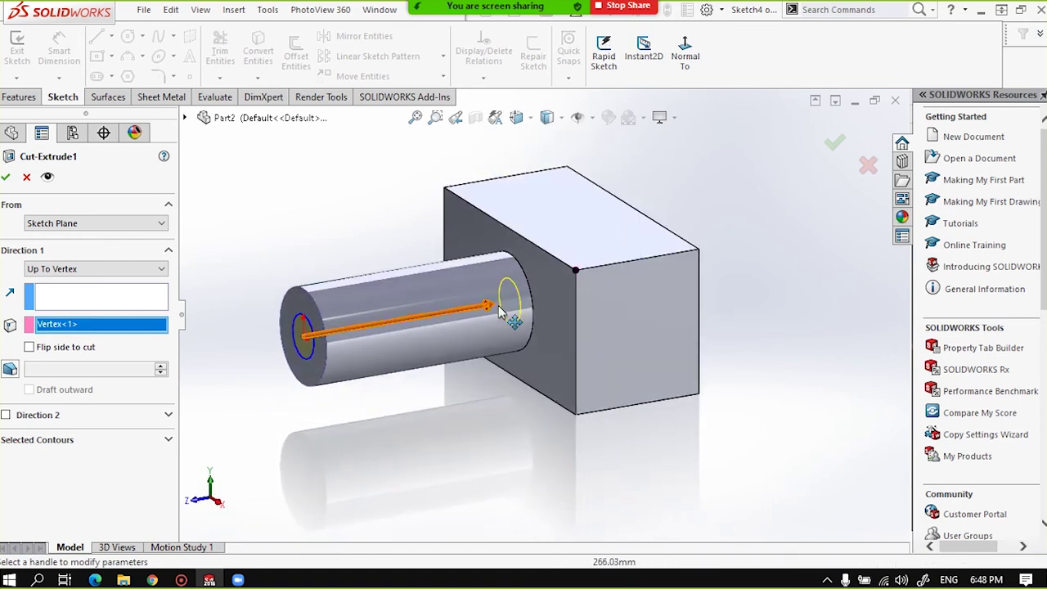
click(699, 250)
mouse_move(600, 307)
middle_down()
mouse_move(540, 304)
mouse_move(601, 319)
mouse_move(580, 322)
middle_up()
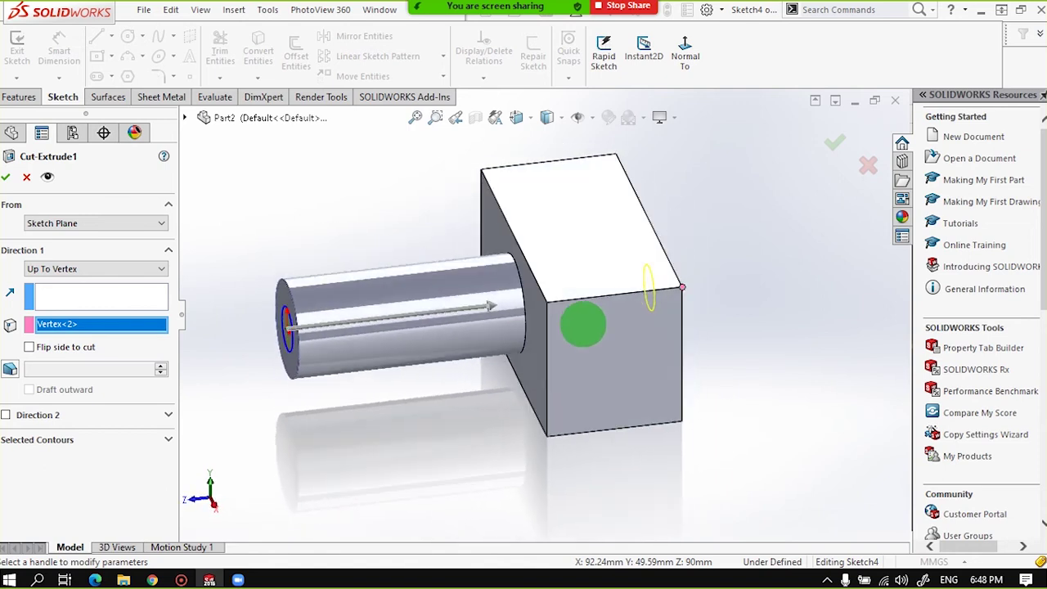
click(546, 302)
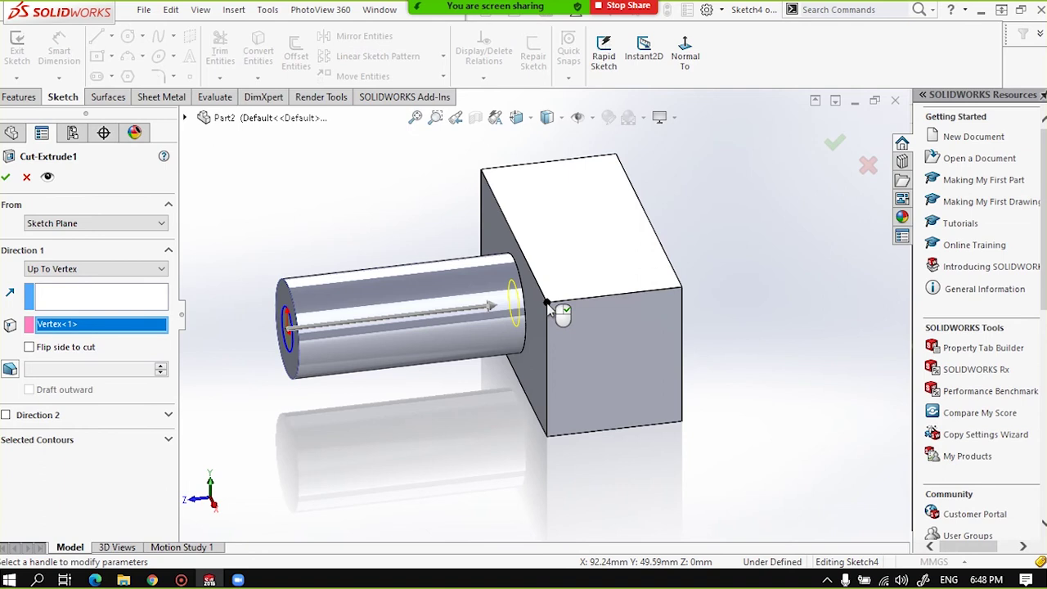
click(682, 289)
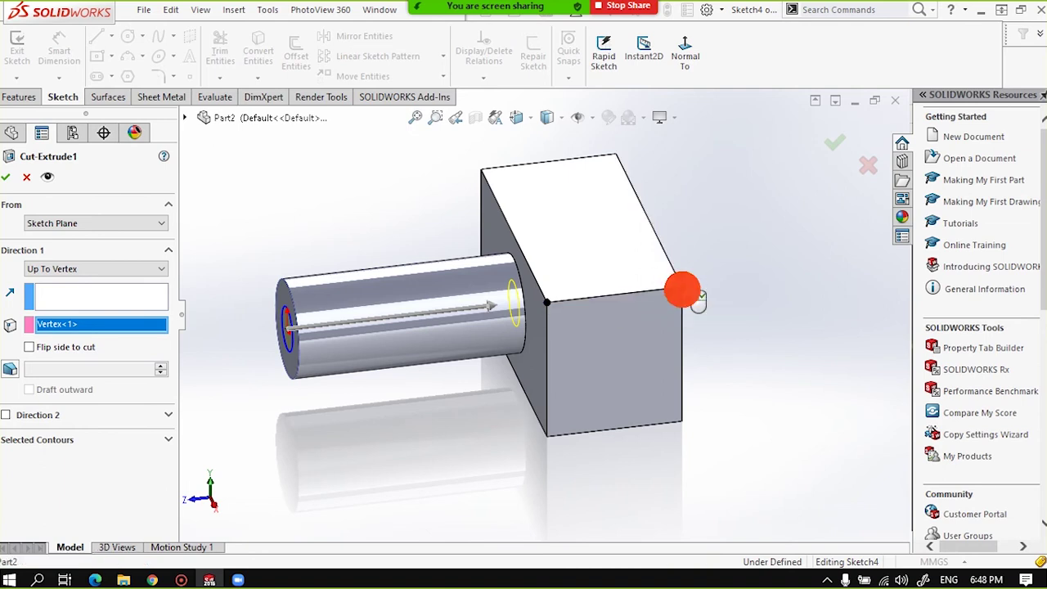
click(548, 302)
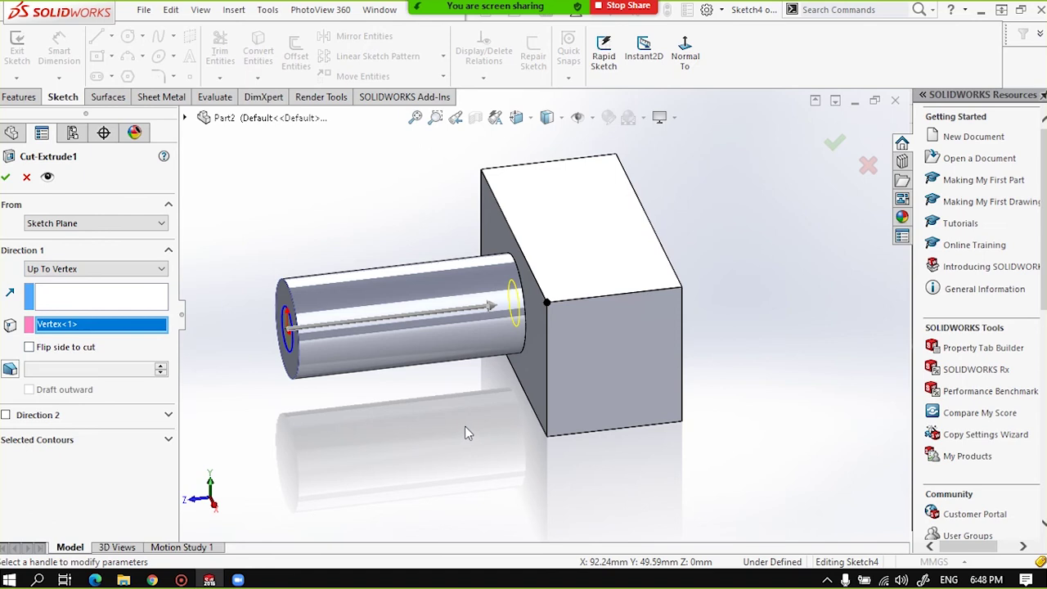
Inspect the cut preview from the front and keep the Up To Vertex end condition.
middle_drag(464, 433, 479, 428)
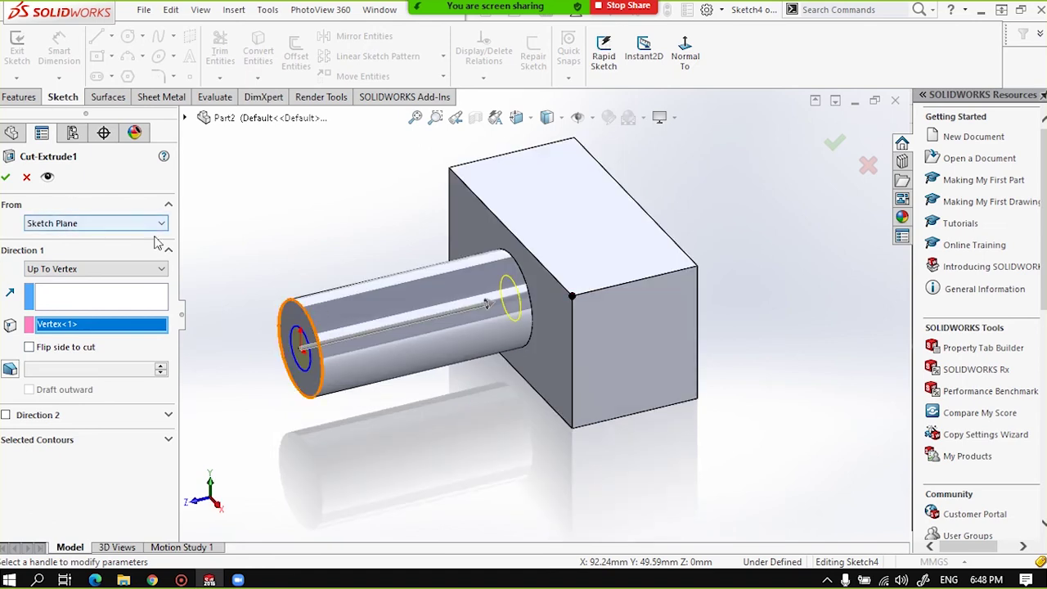
scroll(294, 360, up, 1)
scroll(304, 357, up, 2)
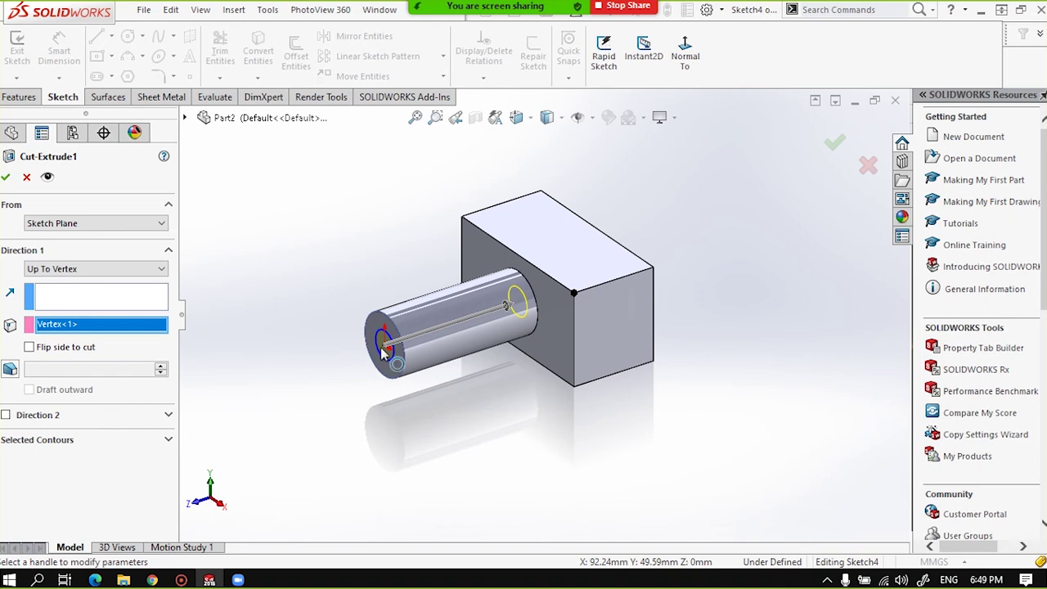
scroll(382, 348, down, 2)
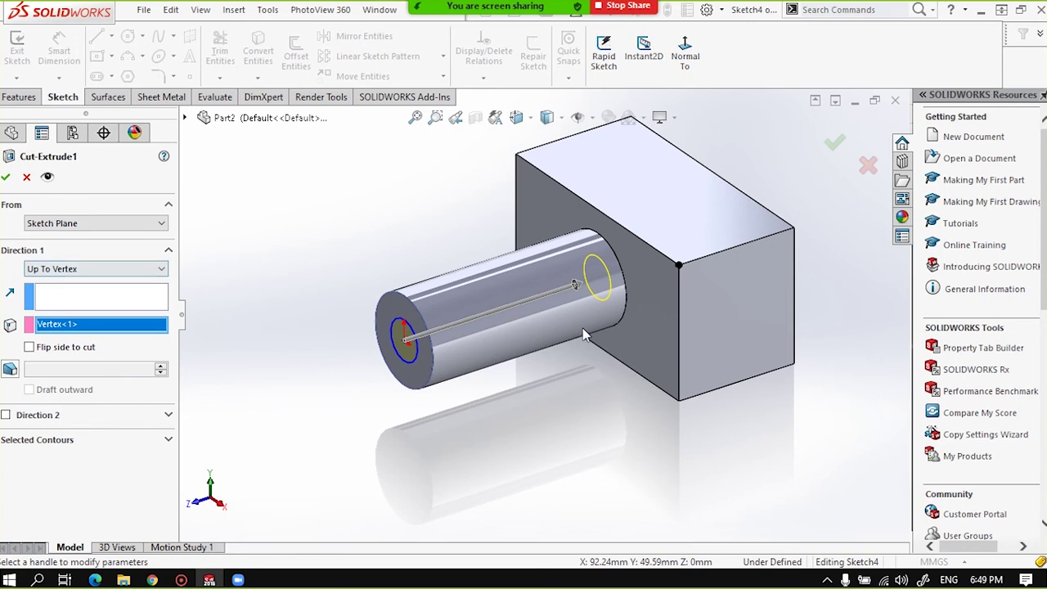
scroll(584, 334, down, 3)
scroll(565, 315, up, 2)
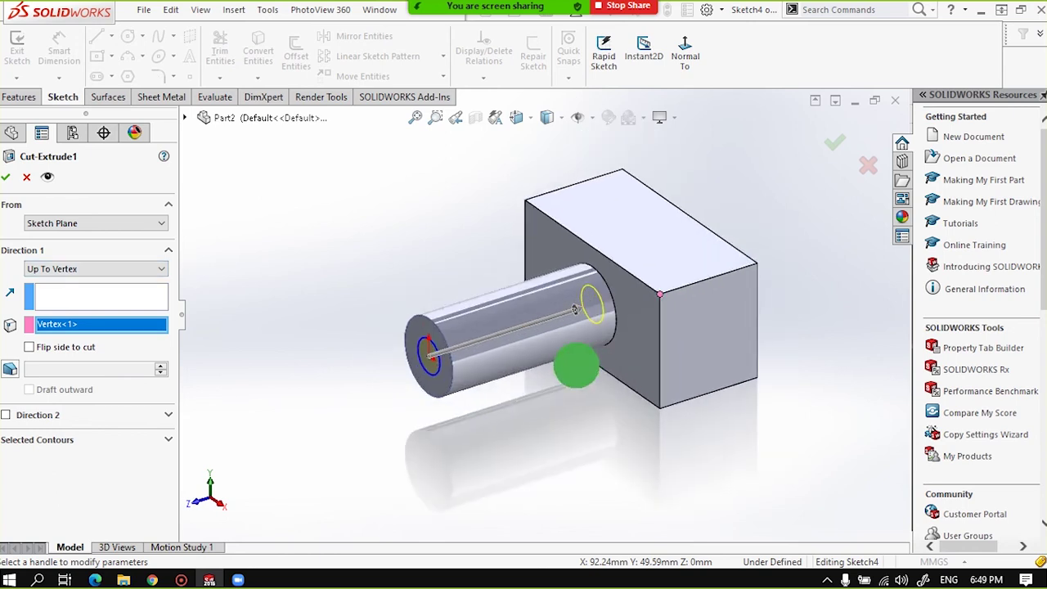
middle_drag(577, 366, 526, 309)
scroll(533, 244, up, 2)
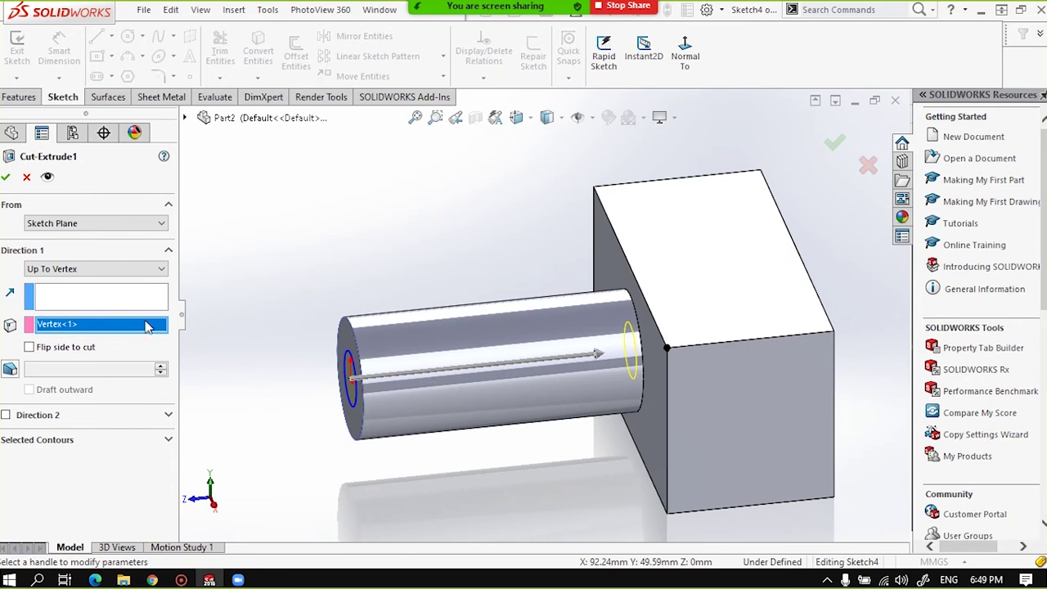
click(92, 272)
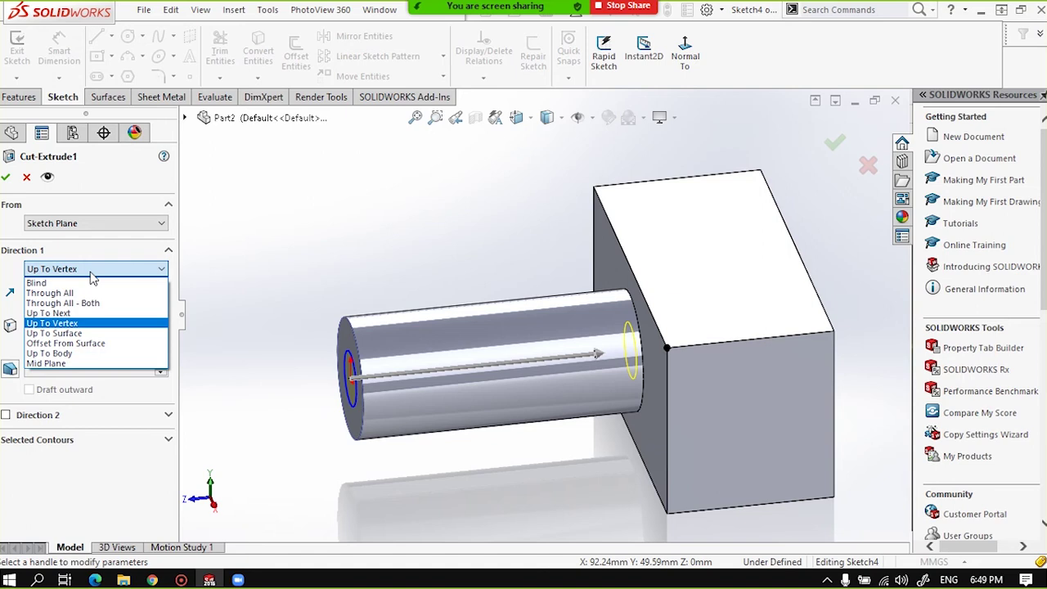
click(302, 292)
Commit the cut ending at Vertex<1>.
scroll(629, 239, up, 3)
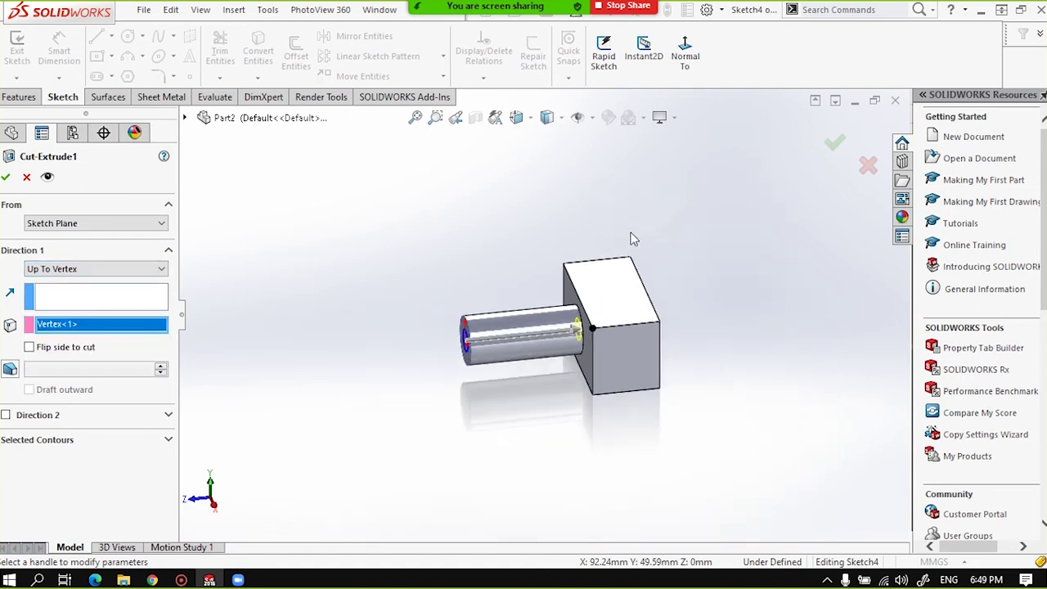
click(561, 119)
scroll(559, 179, down, 3)
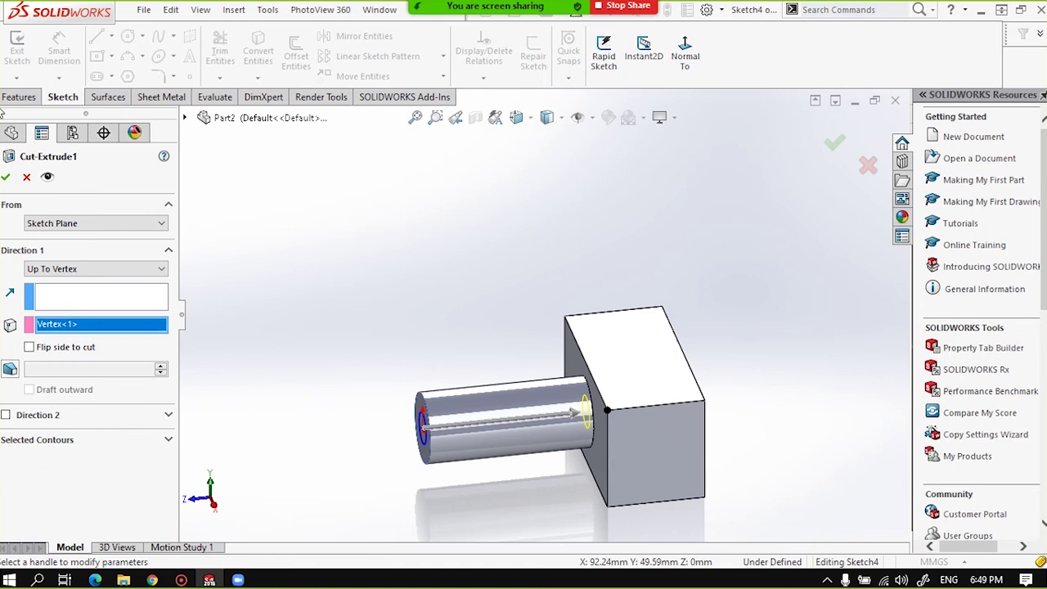
right_click(580, 438)
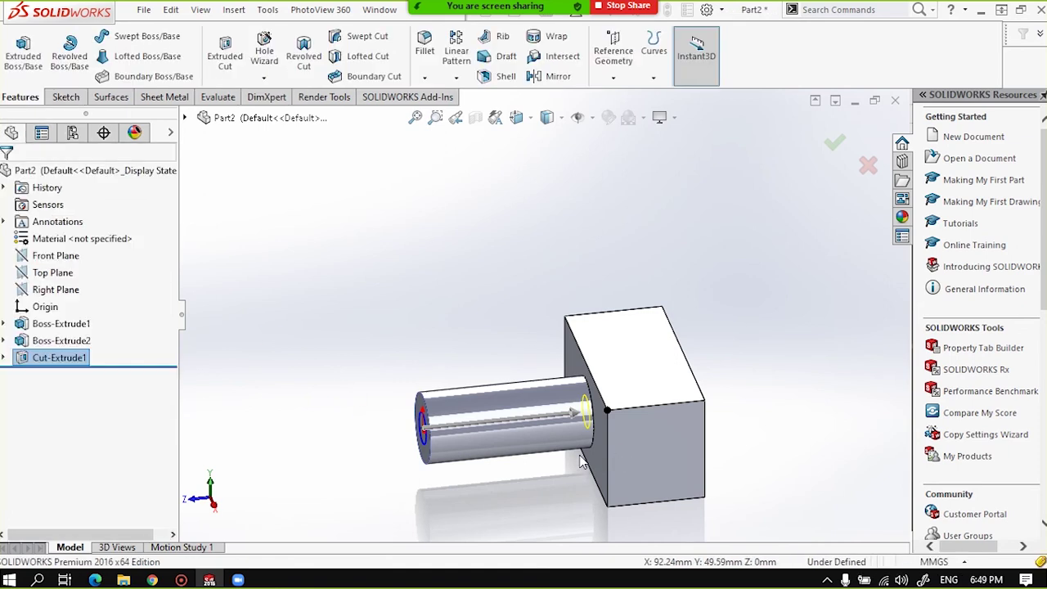
Show the part in plain Shaded display and orbit it to a new angle.
click(548, 117)
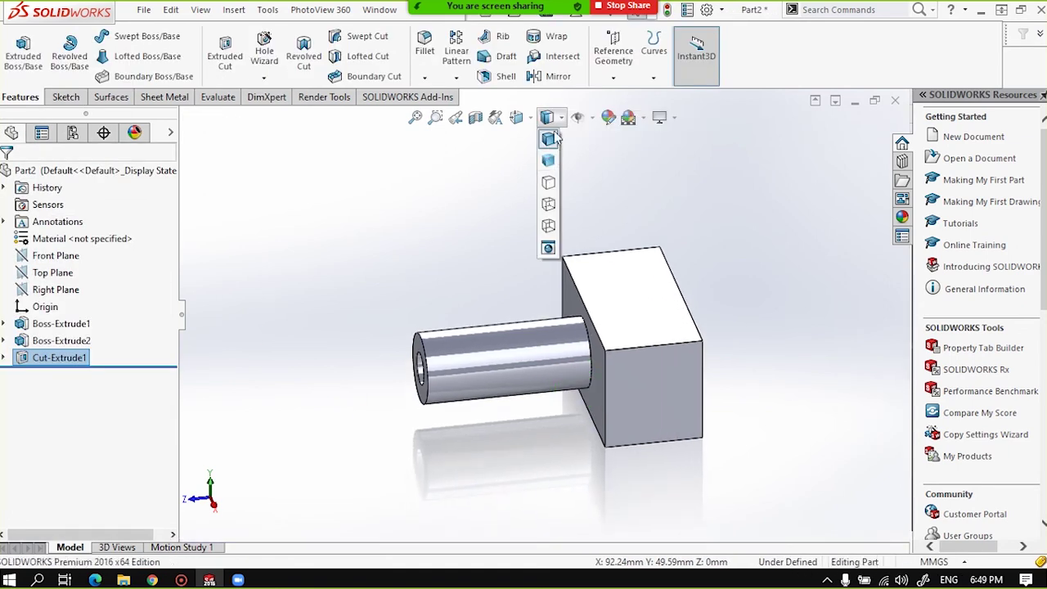
click(548, 163)
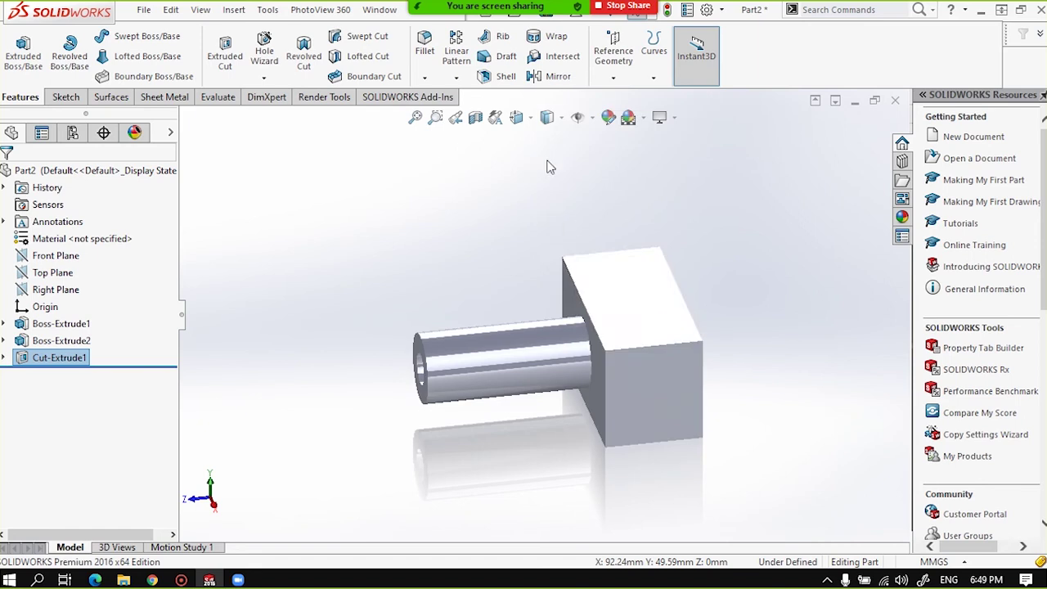
mouse_move(619, 358)
middle_down()
mouse_move(631, 318)
mouse_move(631, 328)
middle_up()
click(580, 459)
mouse_move(573, 439)
middle_down()
mouse_move(554, 452)
mouse_move(563, 274)
middle_up()
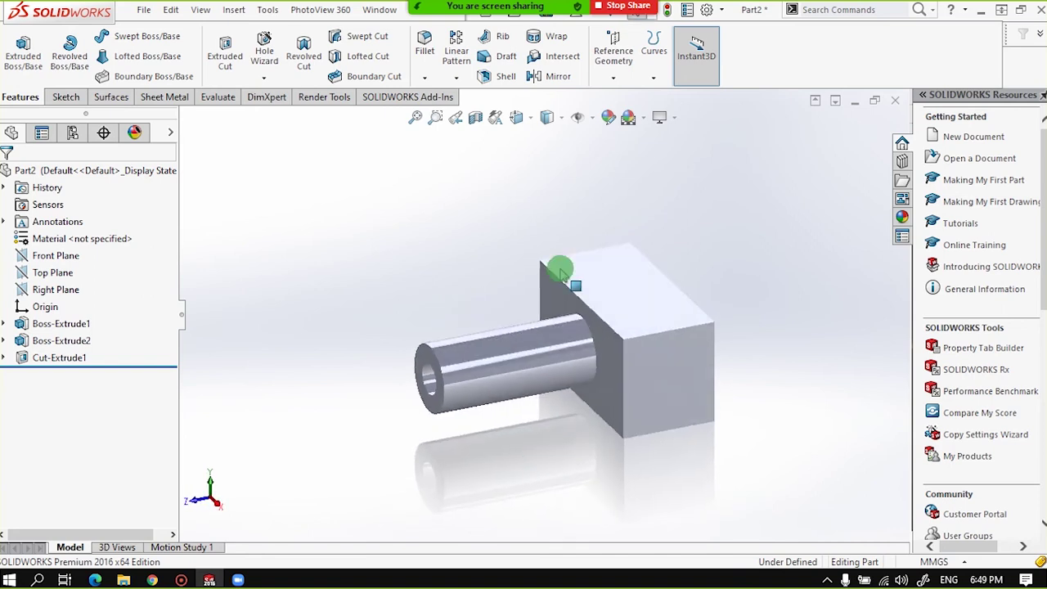
Try Hidden Lines Removed, turn on Perspective, then switch to Hidden Lines Visible.
click(548, 117)
click(549, 183)
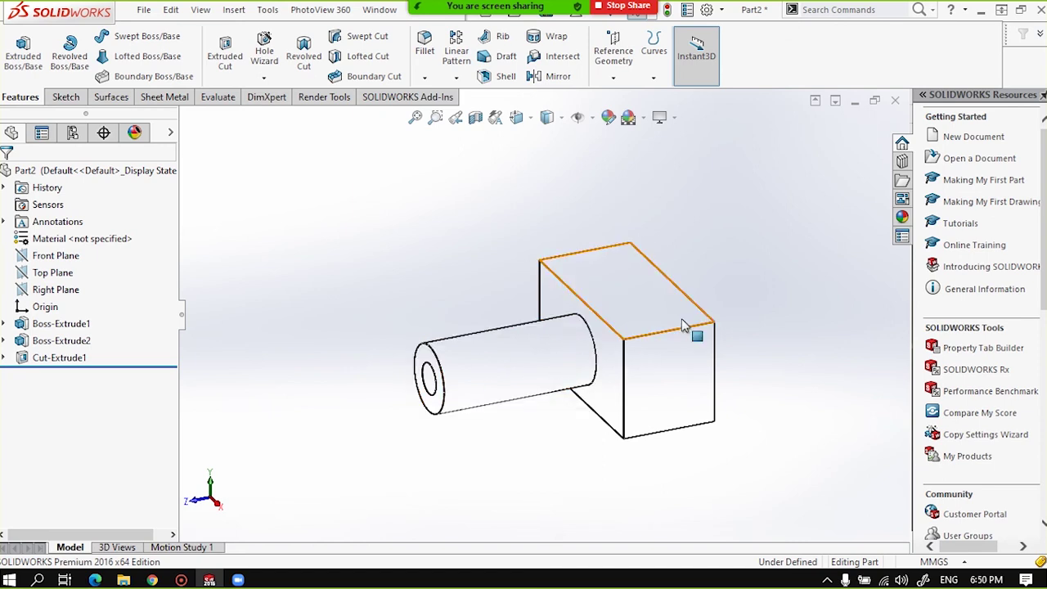
click(672, 117)
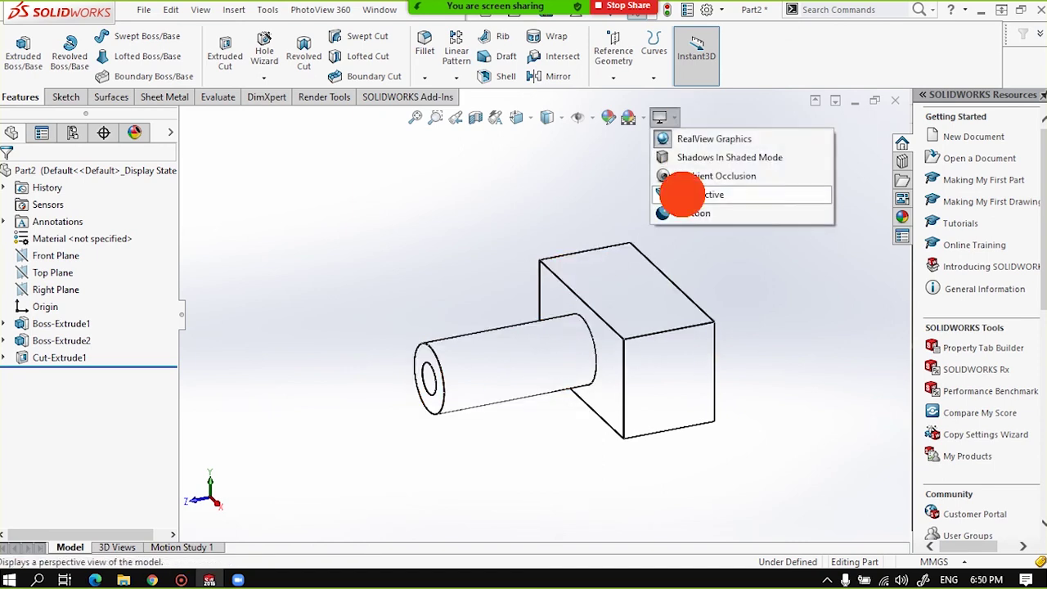
click(682, 193)
mouse_move(595, 306)
middle_down()
mouse_move(548, 319)
mouse_move(587, 315)
middle_up()
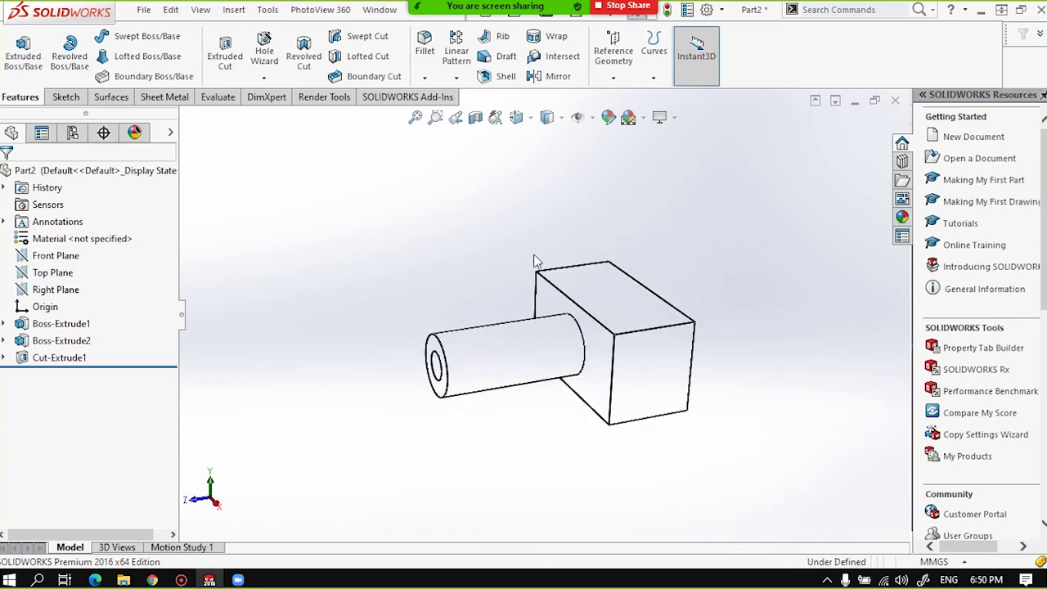
click(548, 117)
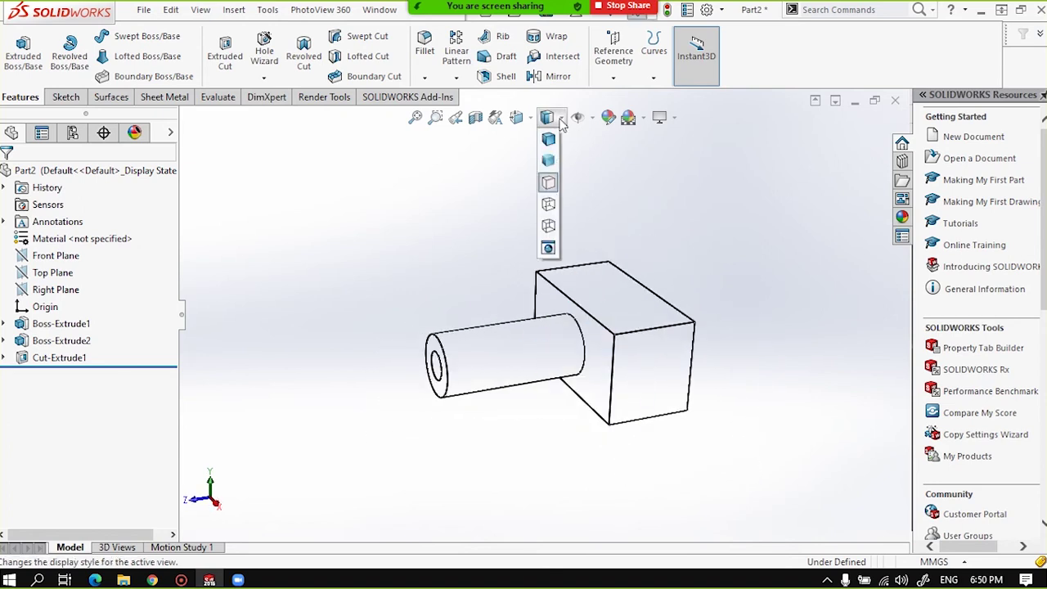
click(548, 204)
mouse_move(516, 352)
middle_down()
mouse_move(548, 372)
mouse_move(526, 369)
middle_up()
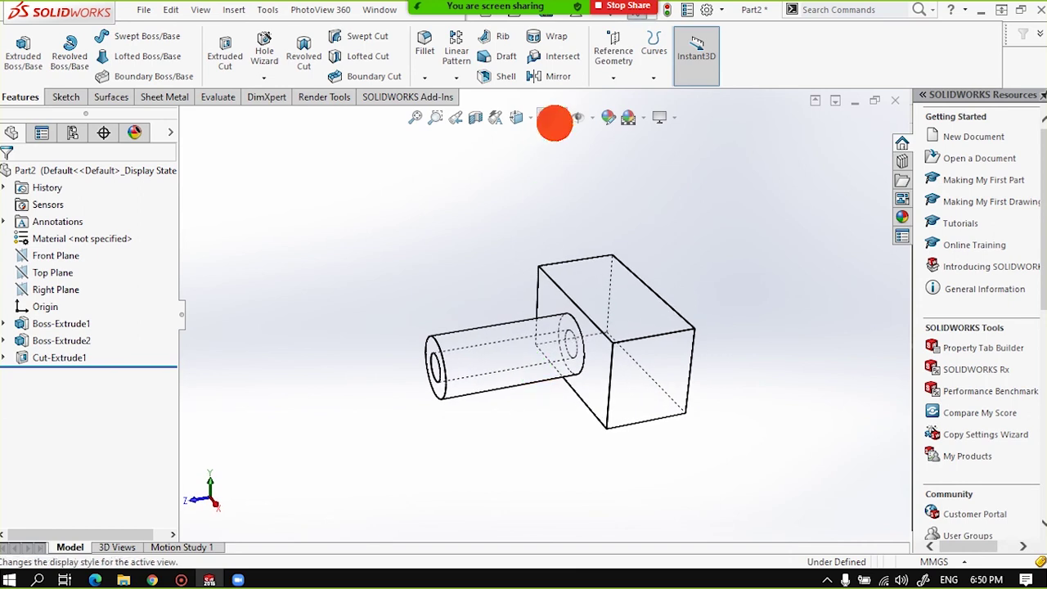
Switch the part to Wireframe and orbit to see the hole through the block.
click(553, 119)
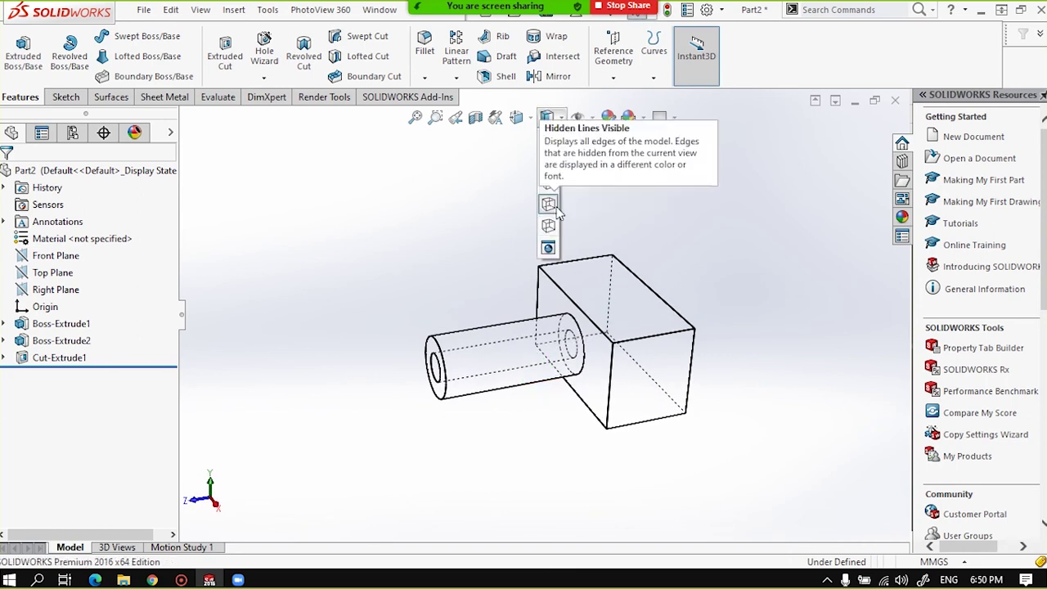
click(548, 225)
mouse_move(570, 299)
middle_down()
mouse_move(518, 362)
mouse_move(516, 346)
mouse_move(579, 342)
mouse_move(562, 357)
mouse_move(518, 355)
mouse_move(556, 334)
mouse_move(551, 318)
mouse_move(573, 316)
mouse_move(561, 338)
mouse_move(528, 336)
mouse_move(547, 344)
mouse_move(528, 349)
middle_up()
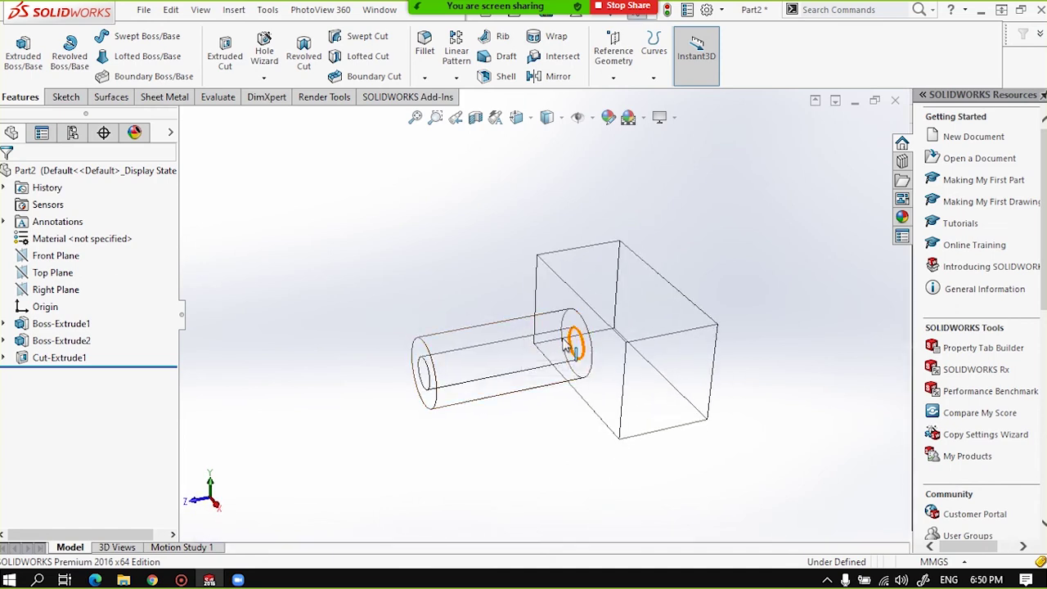
mouse_move(568, 388)
middle_down()
mouse_move(515, 392)
mouse_move(428, 360)
mouse_move(573, 346)
middle_up()
click(557, 117)
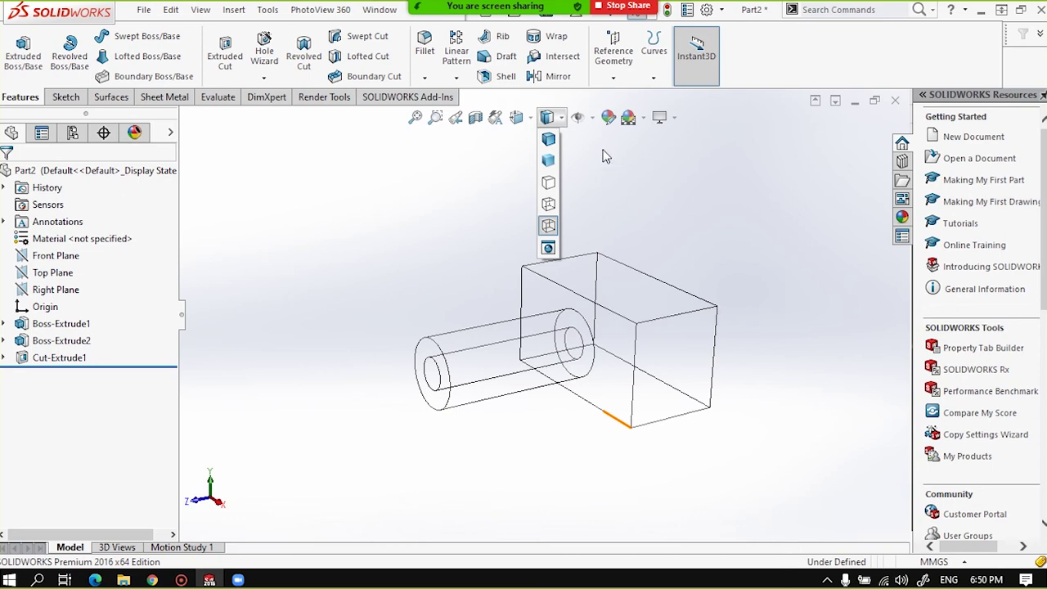
click(561, 117)
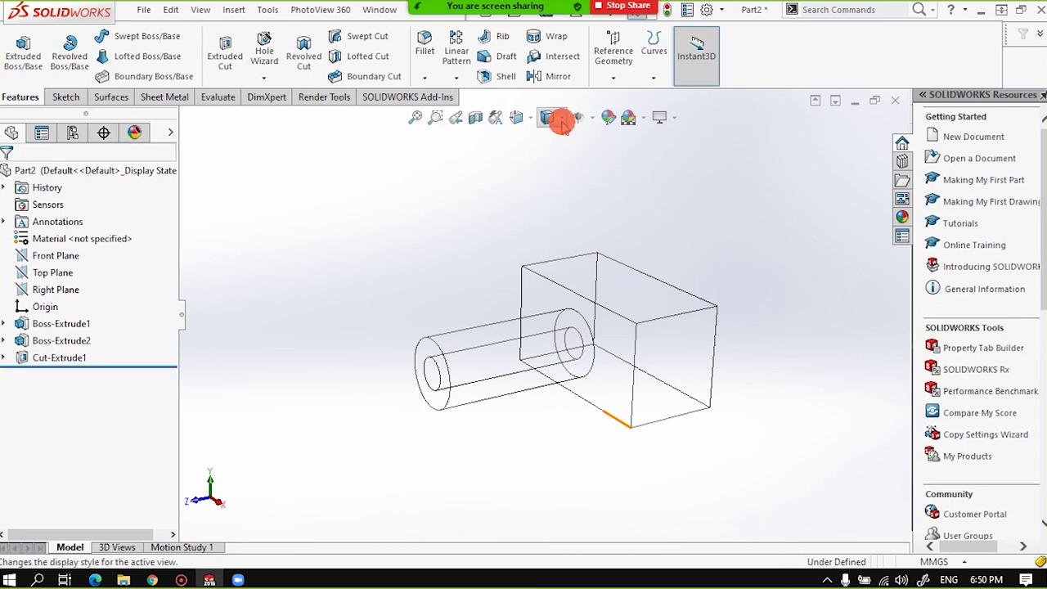
click(561, 117)
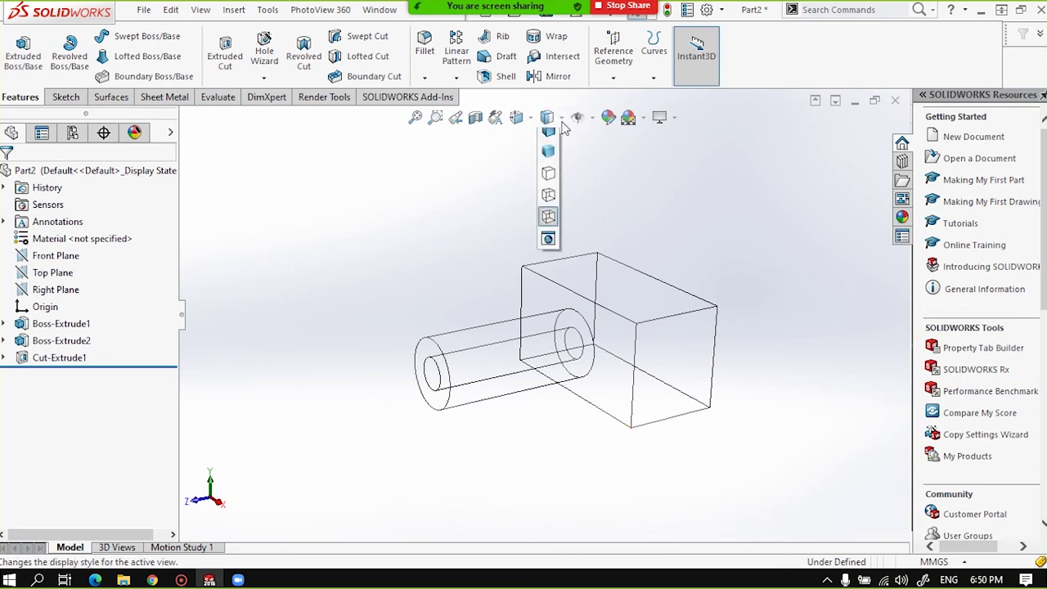
Set Shaded With Edges, turn the cylinder end toward the viewer, and browse the rendering commands.
click(549, 143)
mouse_move(555, 325)
middle_down()
mouse_move(547, 351)
mouse_move(479, 348)
middle_up()
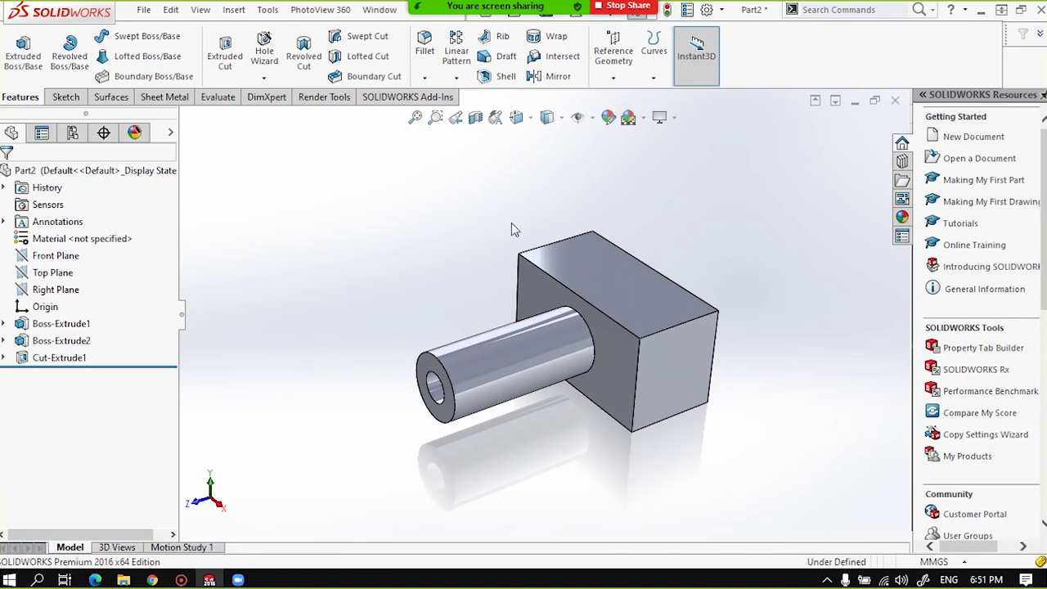
click(561, 119)
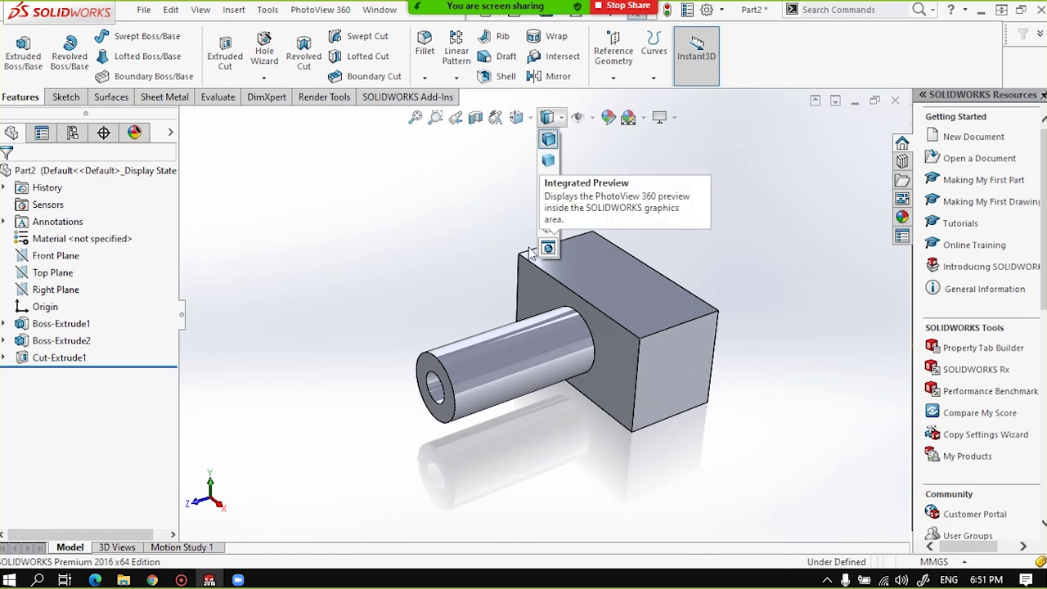
click(460, 208)
click(325, 98)
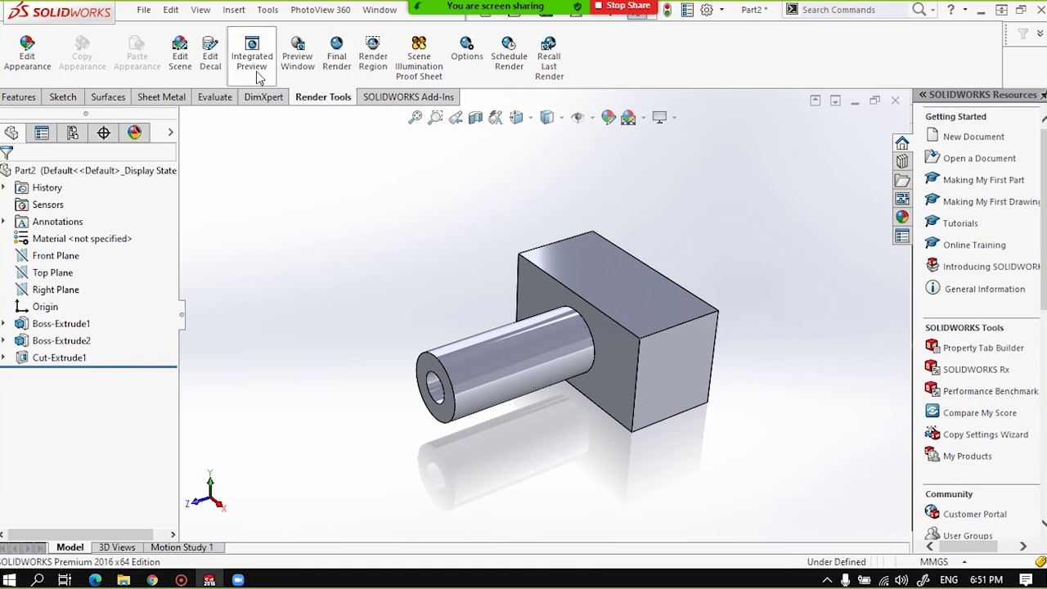
right_click(313, 100)
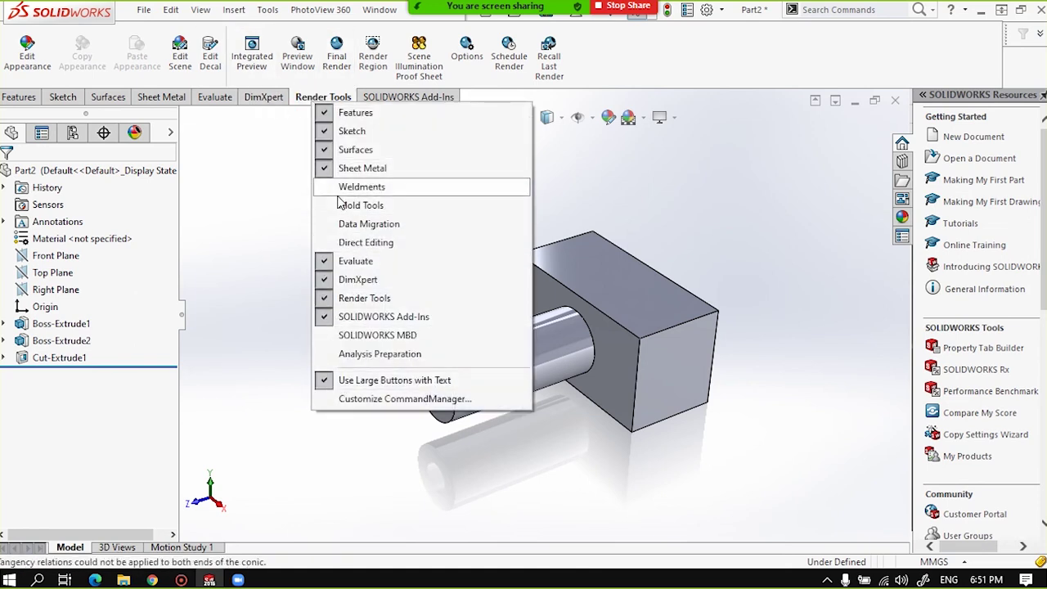
click(319, 303)
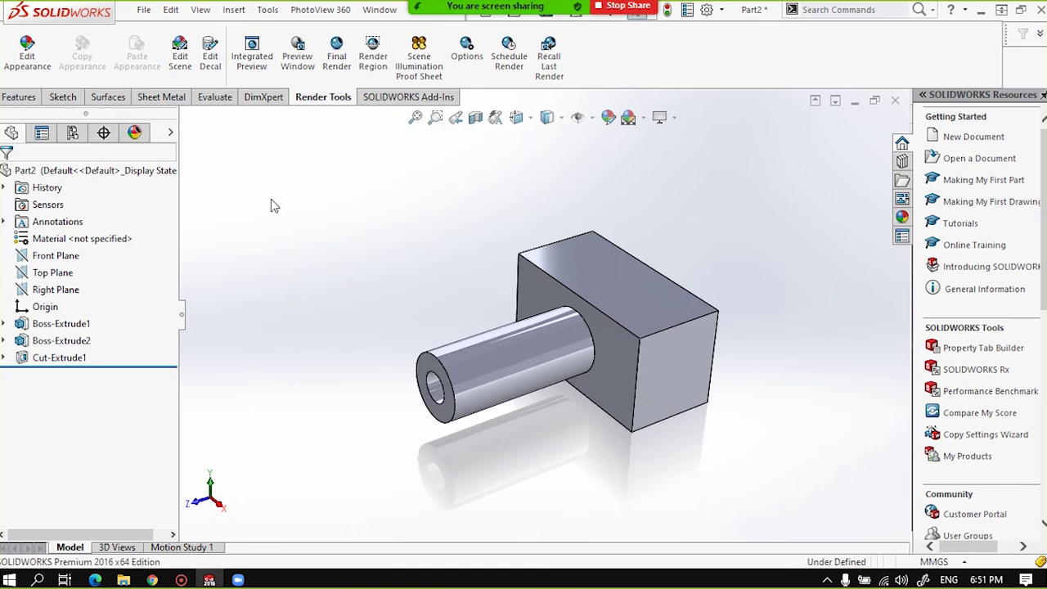
Briefly view the part with Hidden Lines Visible from a new angle.
click(547, 100)
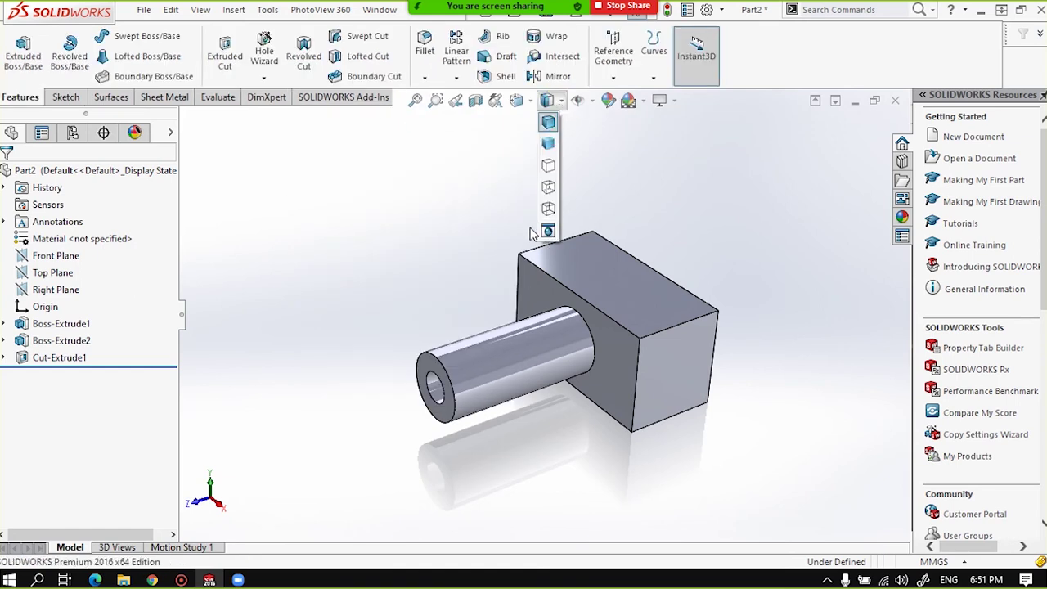
click(669, 101)
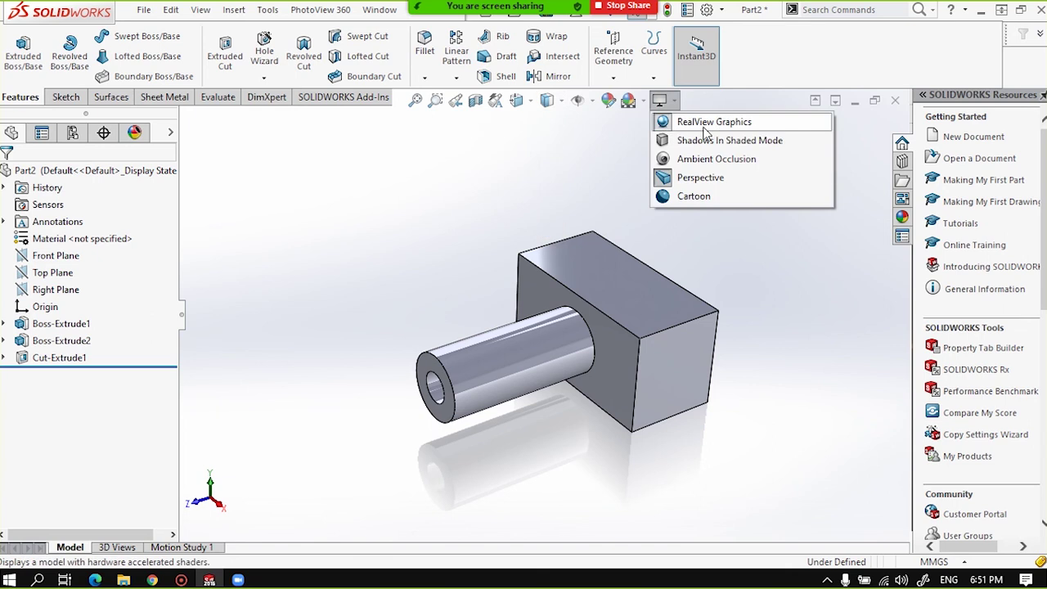
click(547, 100)
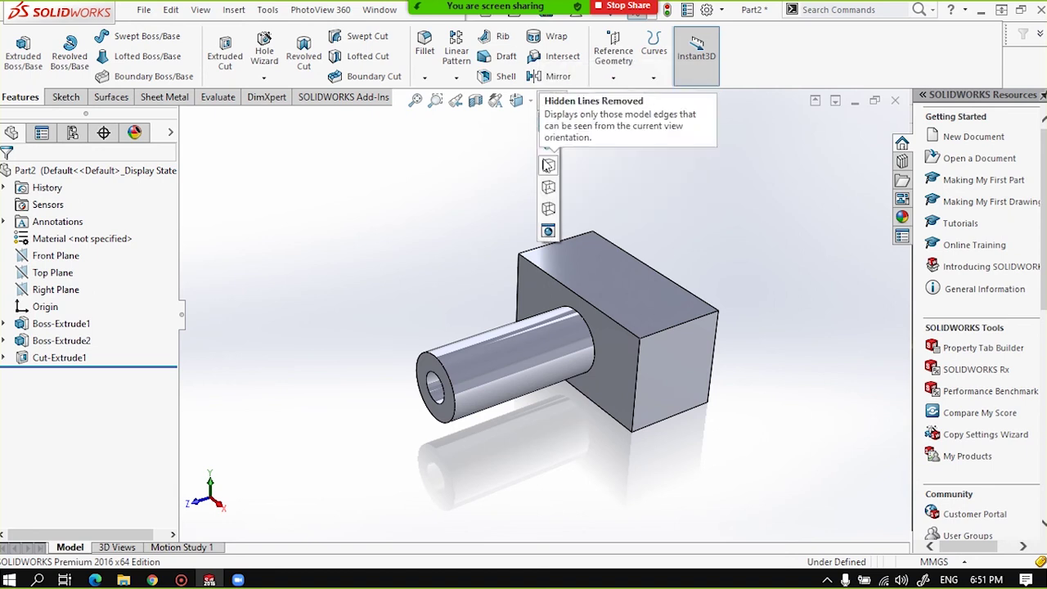
click(548, 188)
mouse_move(449, 346)
middle_down()
mouse_move(464, 360)
mouse_move(521, 328)
middle_up()
Return to Shaded With Edges and right-click Cut-Extrude1 in the FeatureManager tree.
click(561, 102)
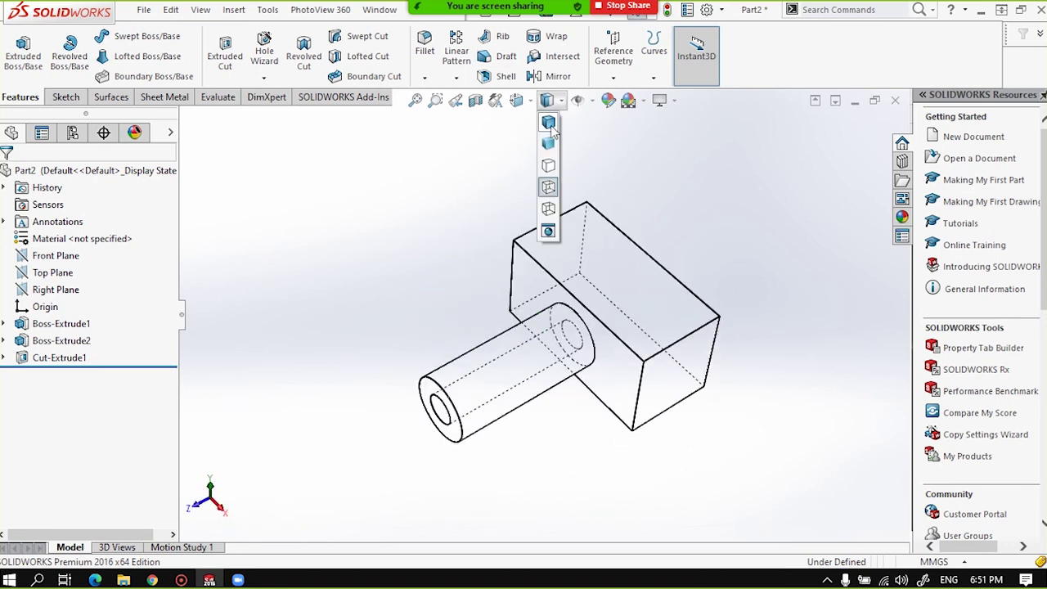
click(546, 130)
middle_drag(544, 280, 561, 243)
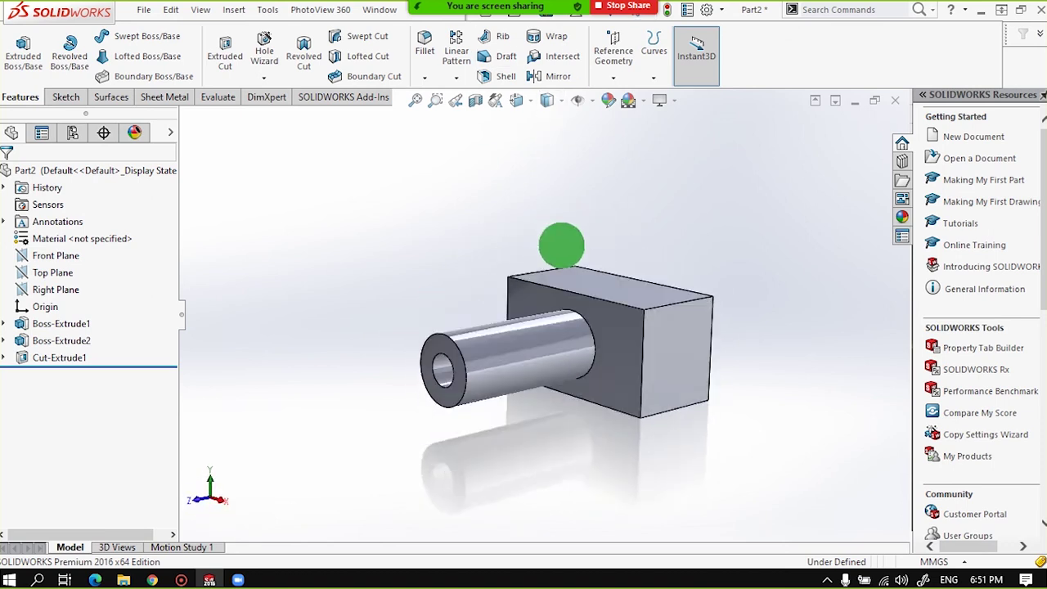
right_click(49, 358)
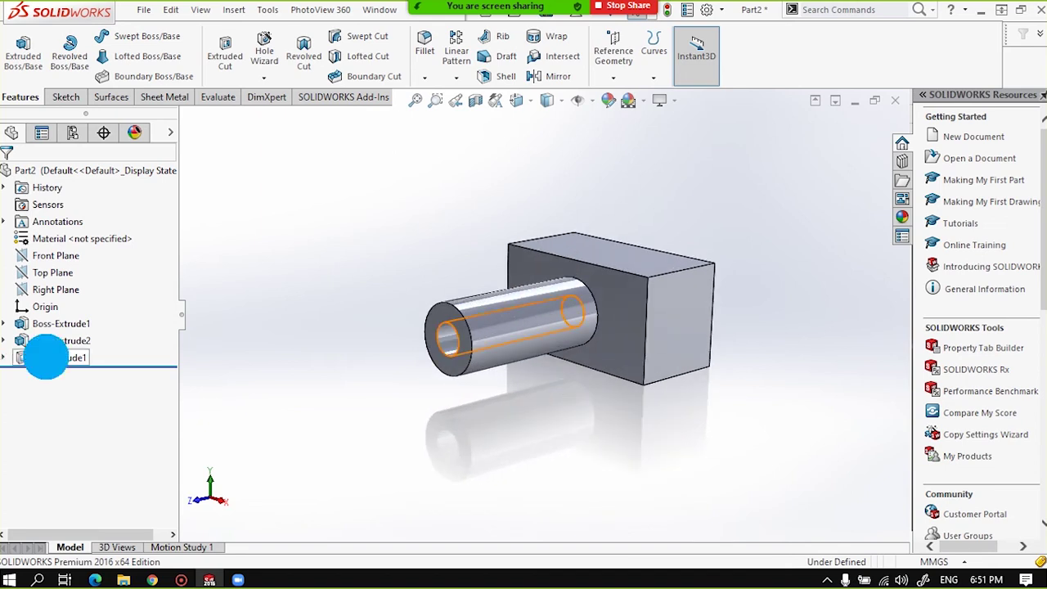
Edit Cut-Extrude1 and change its end condition to Up To Surface on the boss-side face.
click(58, 226)
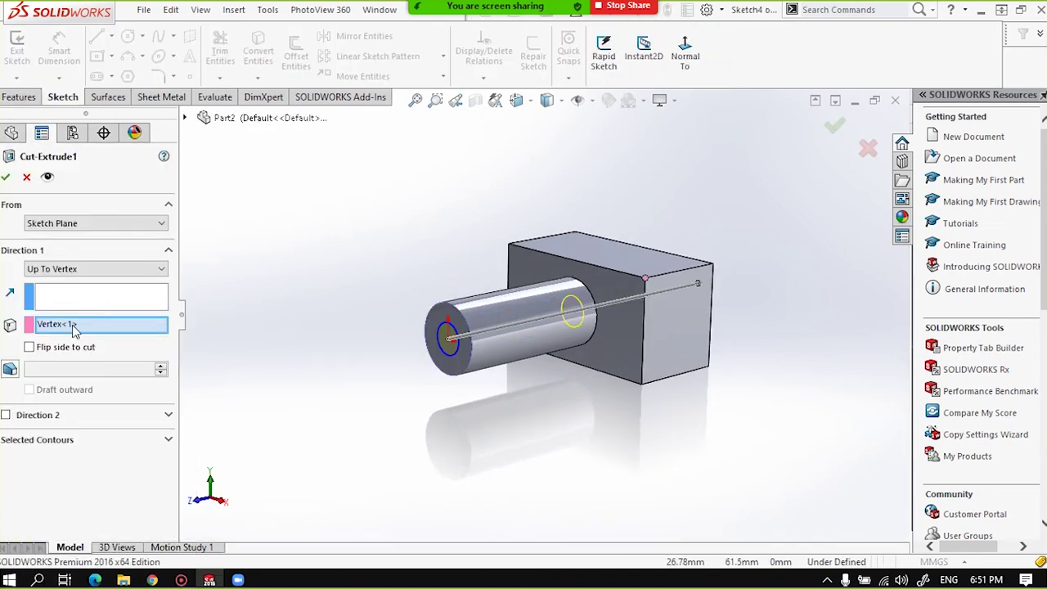
middle_drag(517, 312, 574, 327)
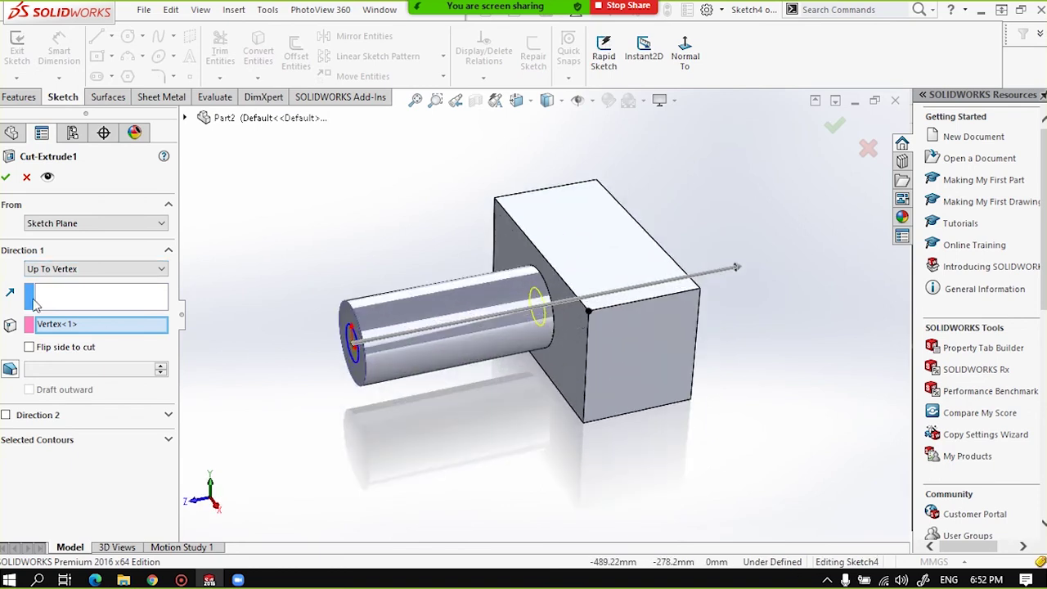
click(59, 276)
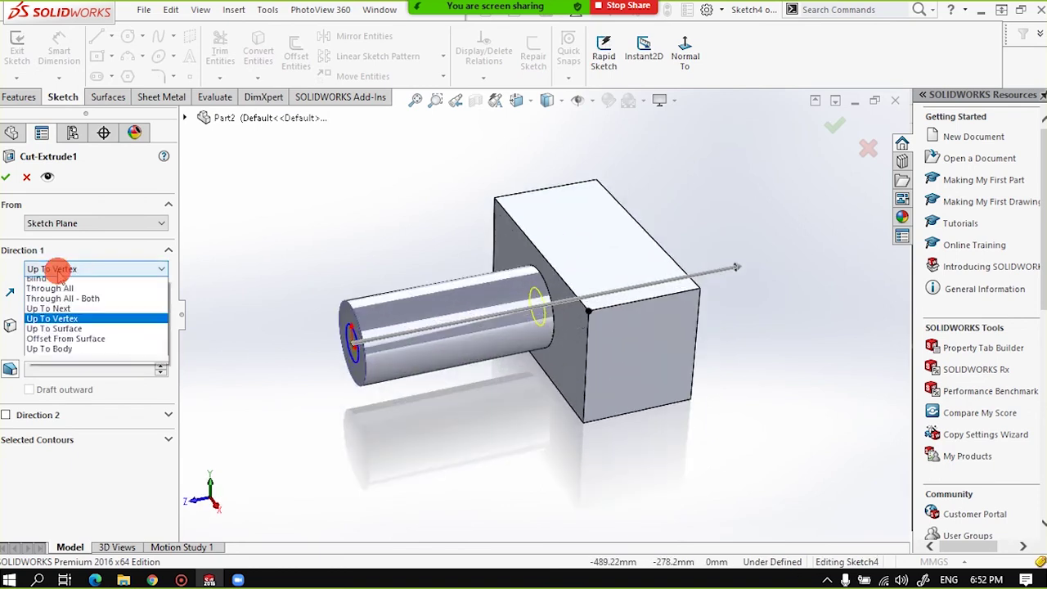
click(72, 334)
click(568, 324)
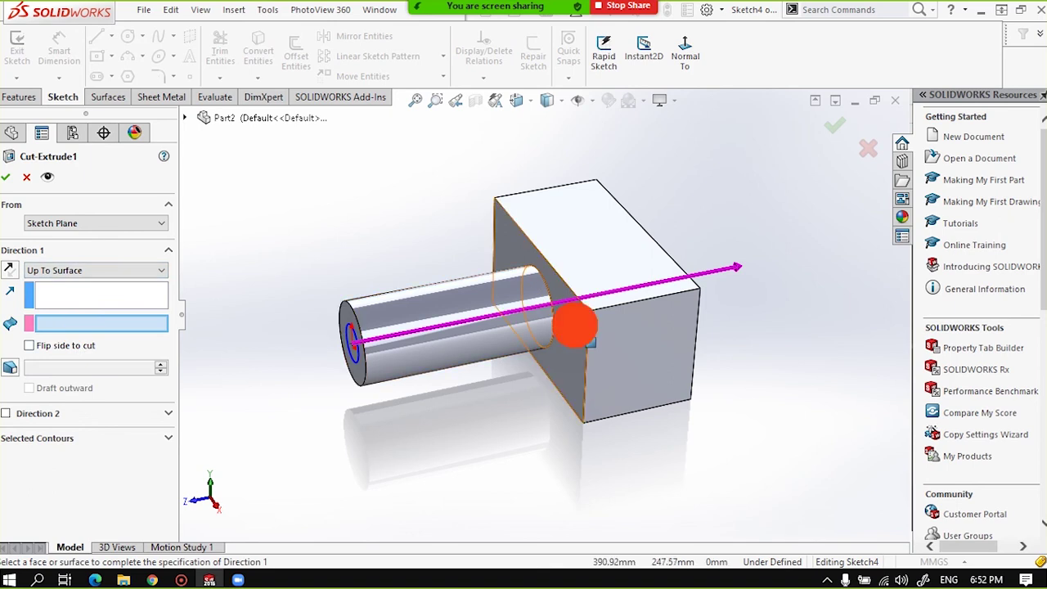
middle_drag(520, 331, 526, 303)
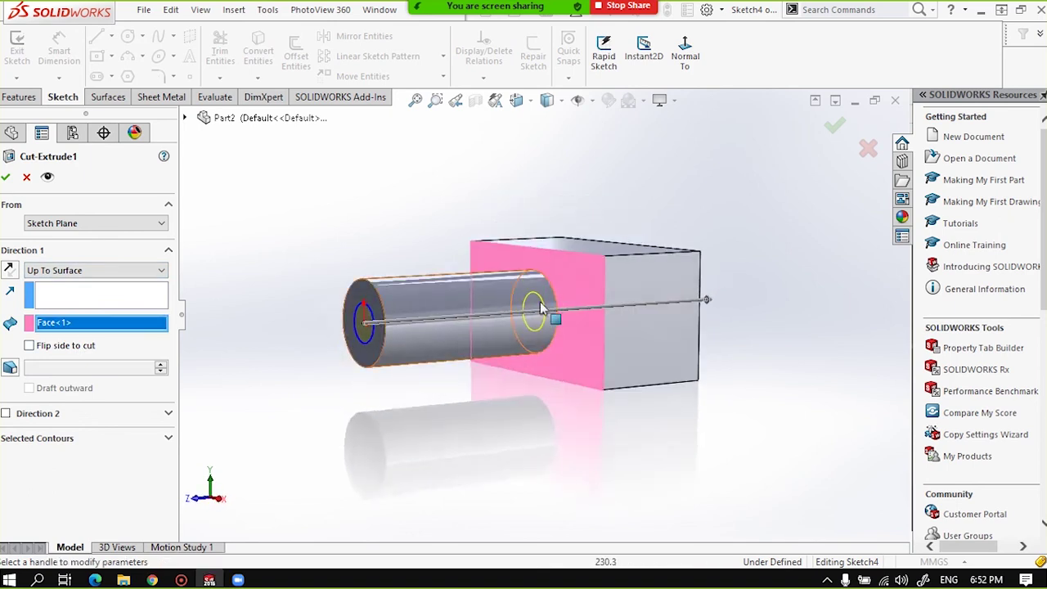
scroll(540, 315, down, 5)
scroll(540, 315, up, 5)
scroll(536, 306, down, 2)
scroll(536, 307, down, 2)
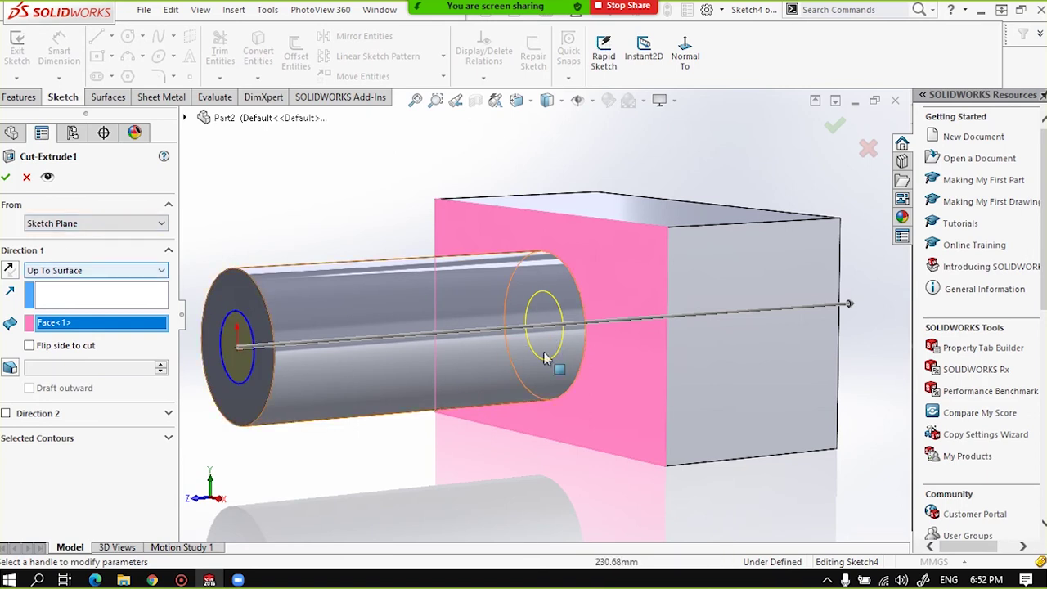
Remove Face<1> from the cut's limit surface.
middle_drag(572, 328, 524, 343)
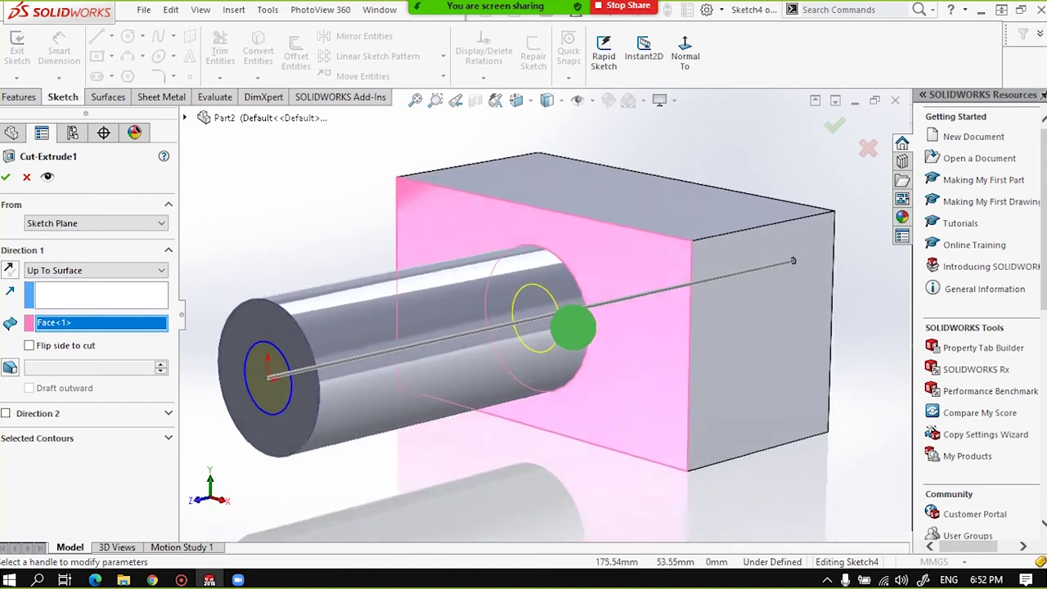
scroll(530, 313, down, 3)
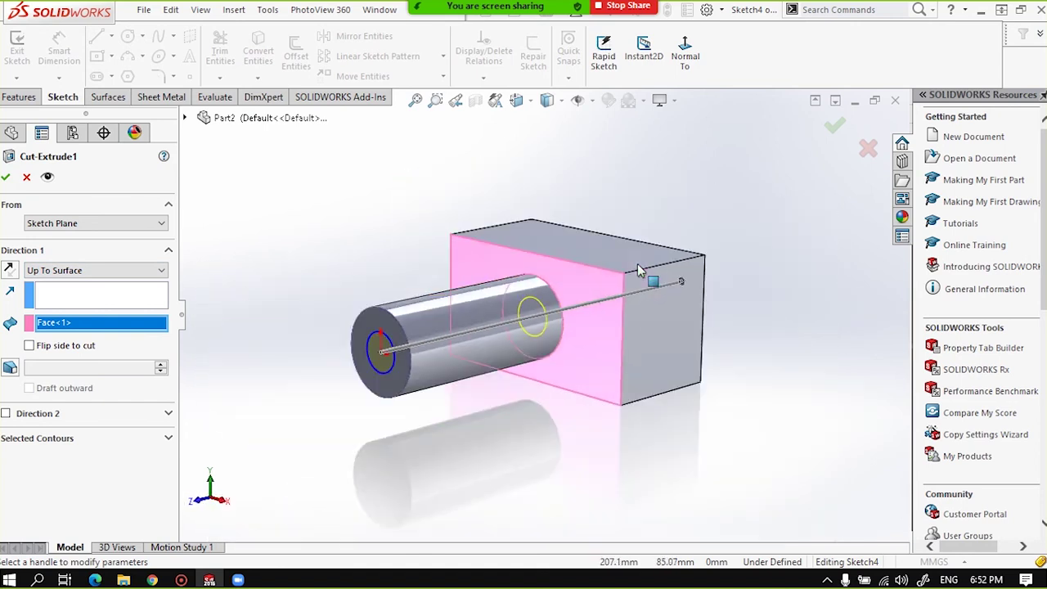
click(124, 325)
key(Delete)
Select the block's far end face (Face<2>) as the cut's limit surface.
mouse_move(545, 297)
middle_down()
mouse_move(467, 304)
mouse_move(606, 312)
middle_up()
click(605, 311)
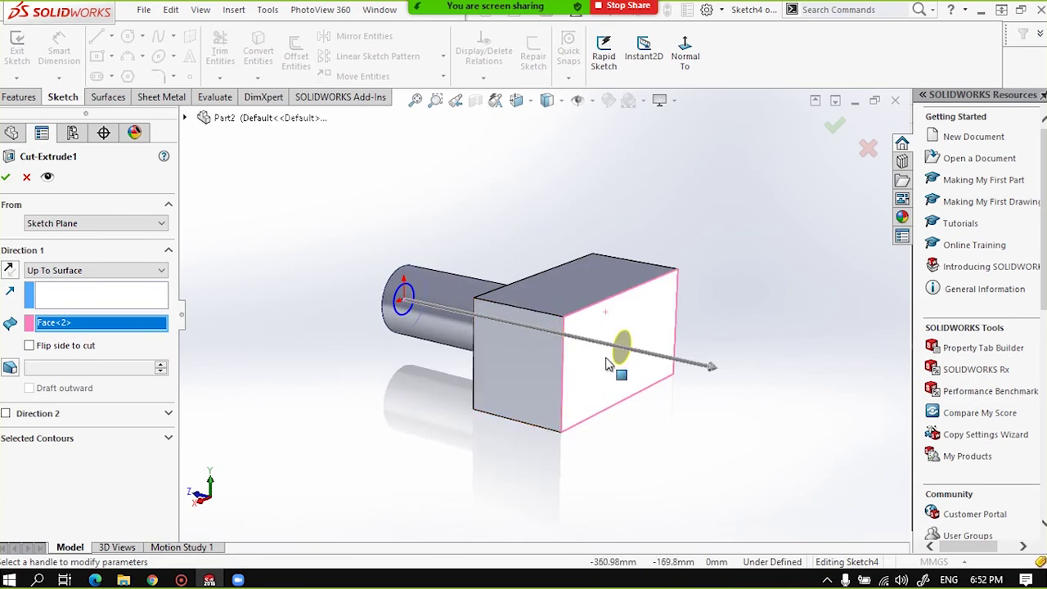
scroll(607, 364, down, 2)
scroll(623, 383, down, 1)
scroll(618, 380, up, 1)
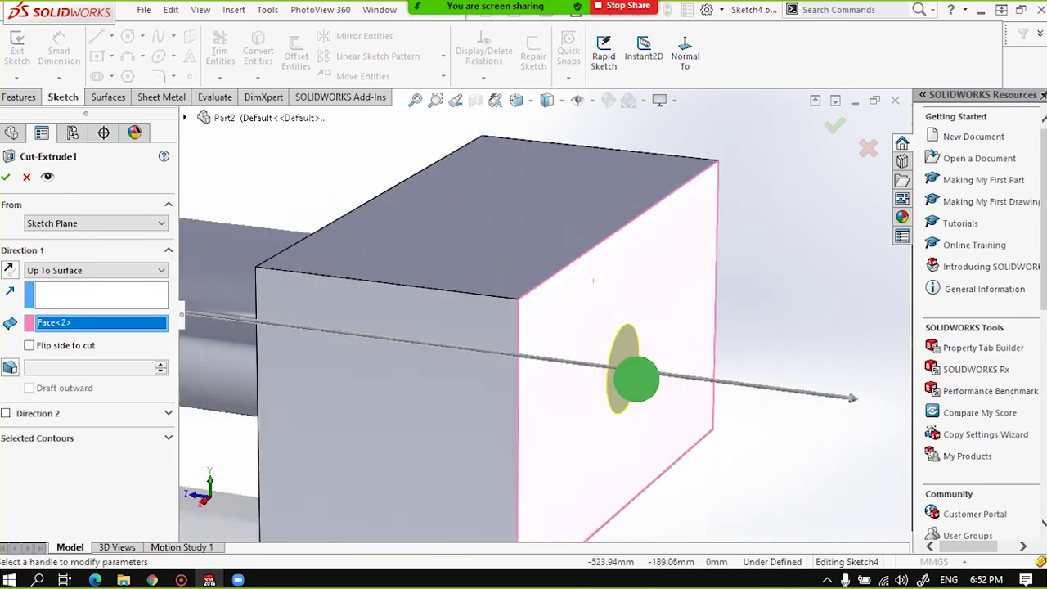
scroll(605, 376, up, 2)
scroll(564, 366, up, 2)
scroll(507, 354, up, 1)
mouse_move(478, 350)
middle_down()
mouse_move(552, 360)
mouse_move(519, 303)
mouse_move(444, 335)
mouse_move(491, 352)
mouse_move(551, 352)
middle_up()
scroll(518, 307, up, 2)
scroll(505, 323, down, 2)
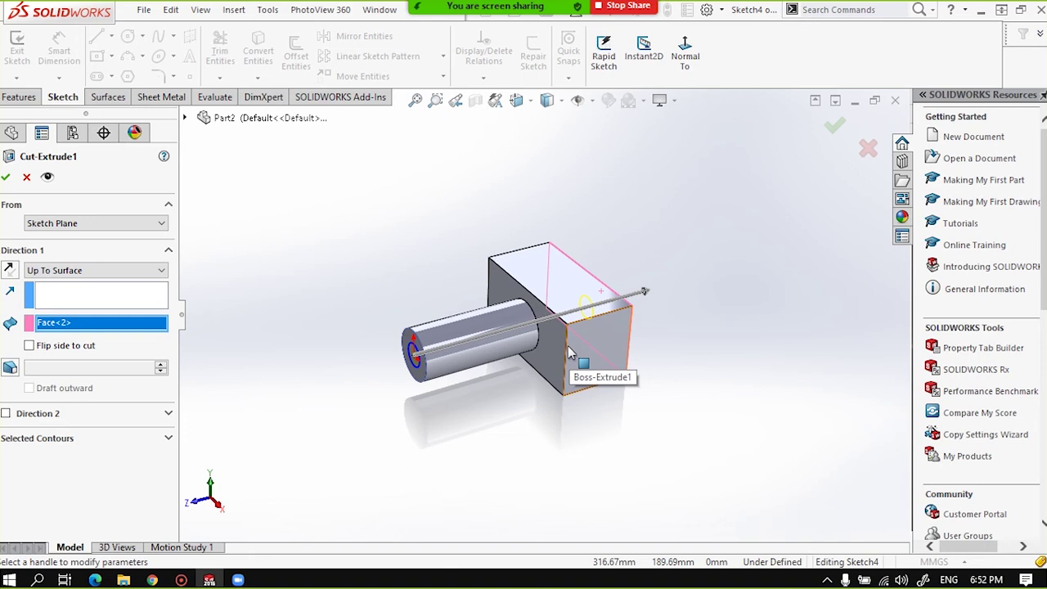
Change Cut-Extrude1's end condition to Offset From Surface.
click(82, 274)
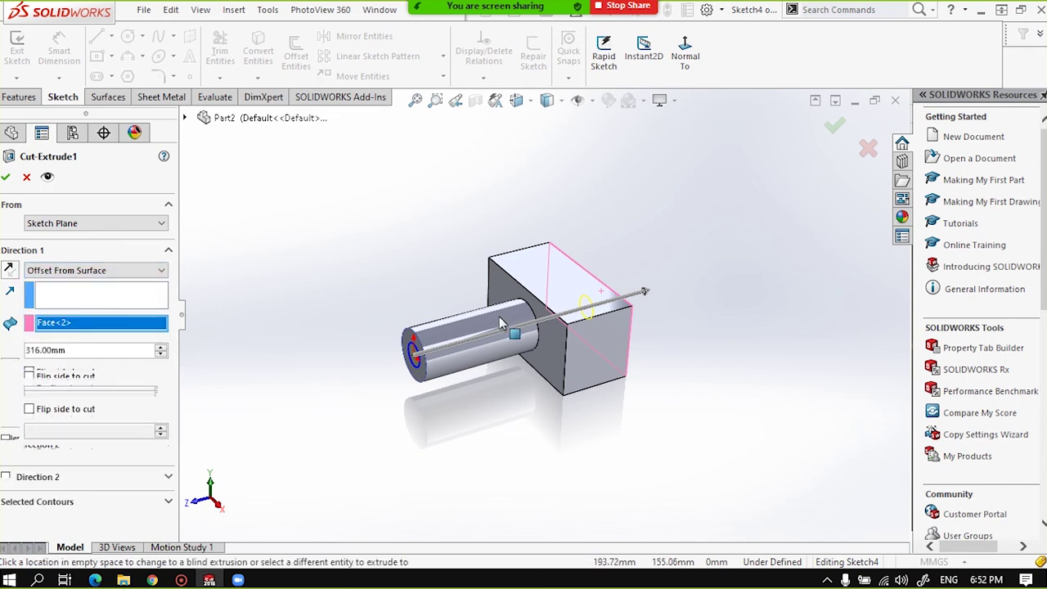
middle_click(467, 351)
scroll(482, 350, down, 3)
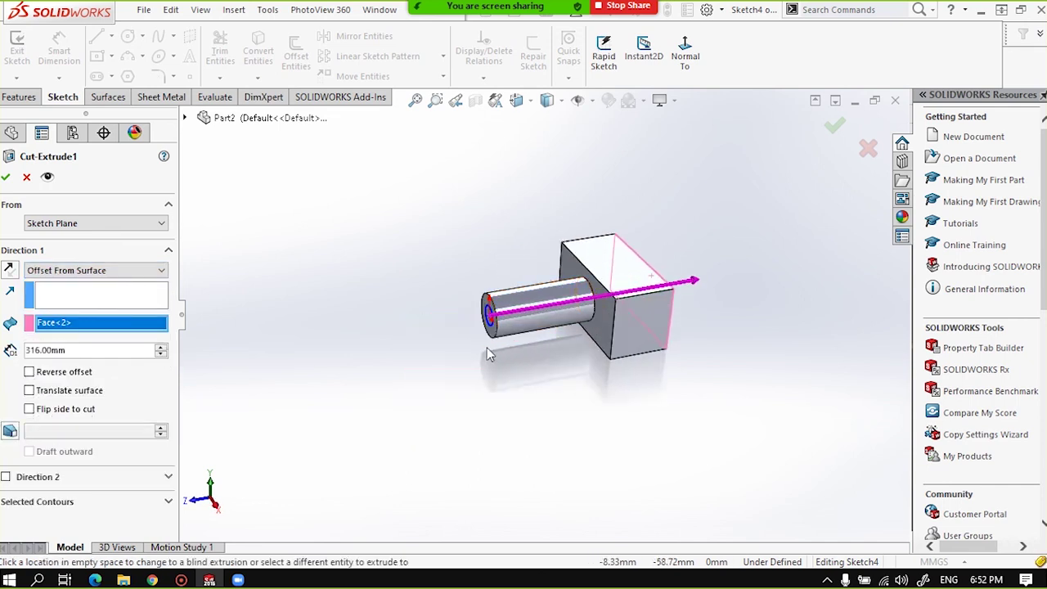
scroll(486, 347, down, 3)
Set the offset distance to 96 mm from the block's boss-side face.
click(162, 358)
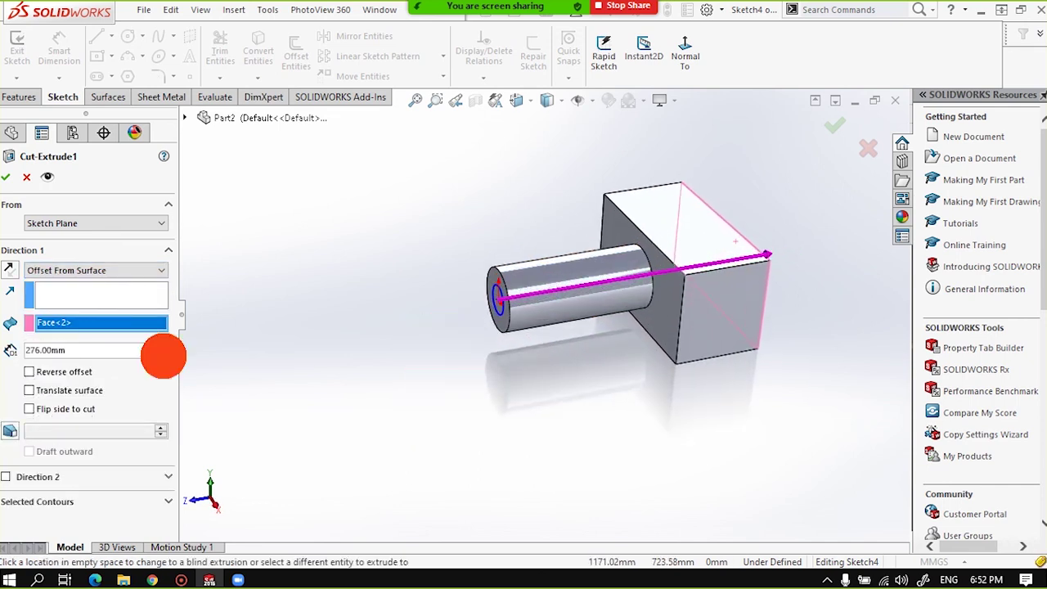
click(161, 357)
click(161, 357)
click(161, 357)
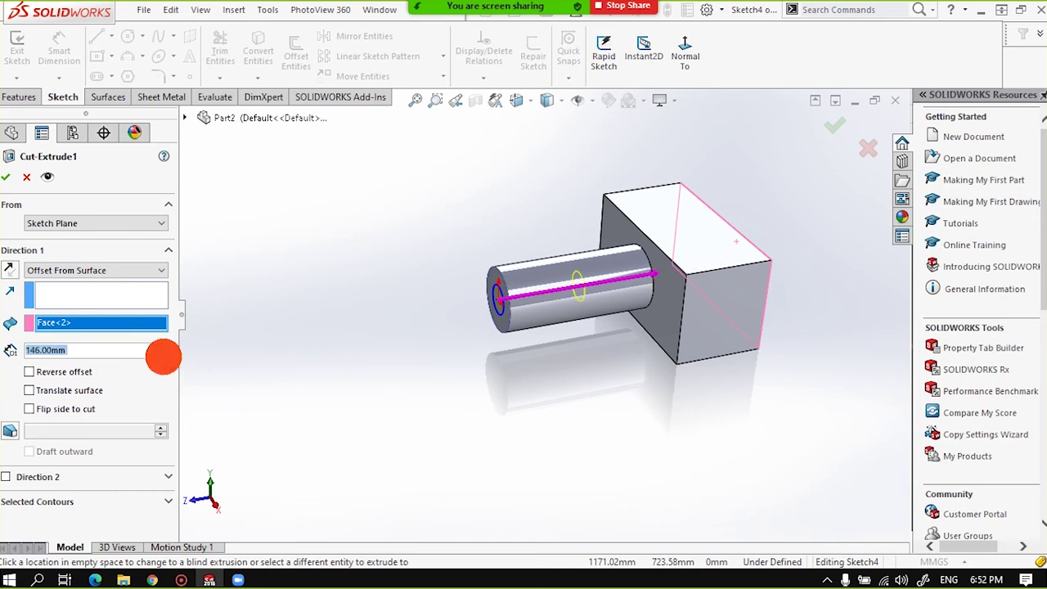
click(161, 357)
scroll(625, 282, down, 2)
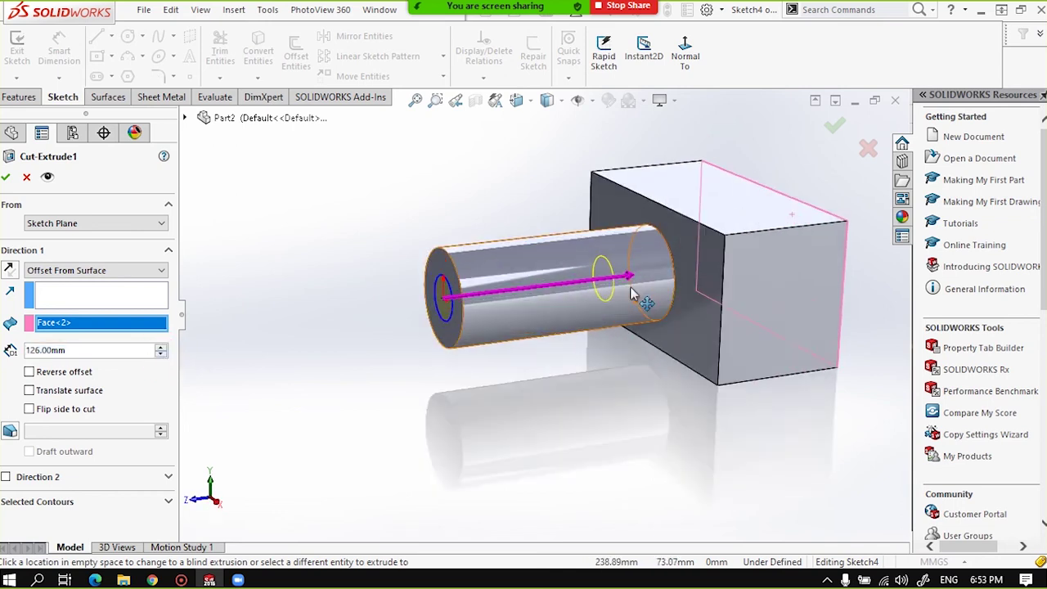
scroll(625, 283, down, 2)
click(161, 355)
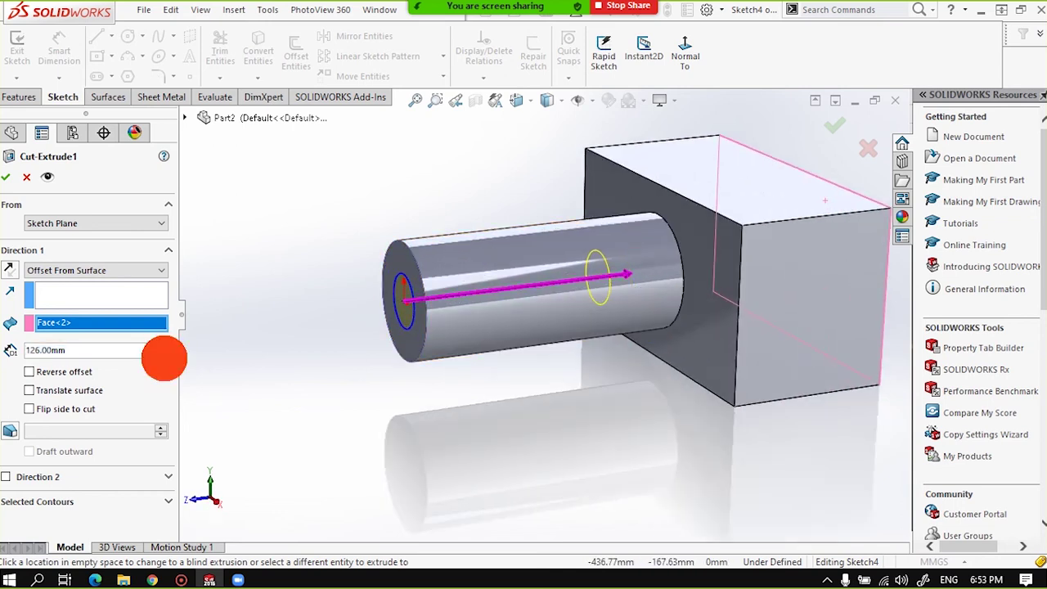
click(161, 355)
click(161, 356)
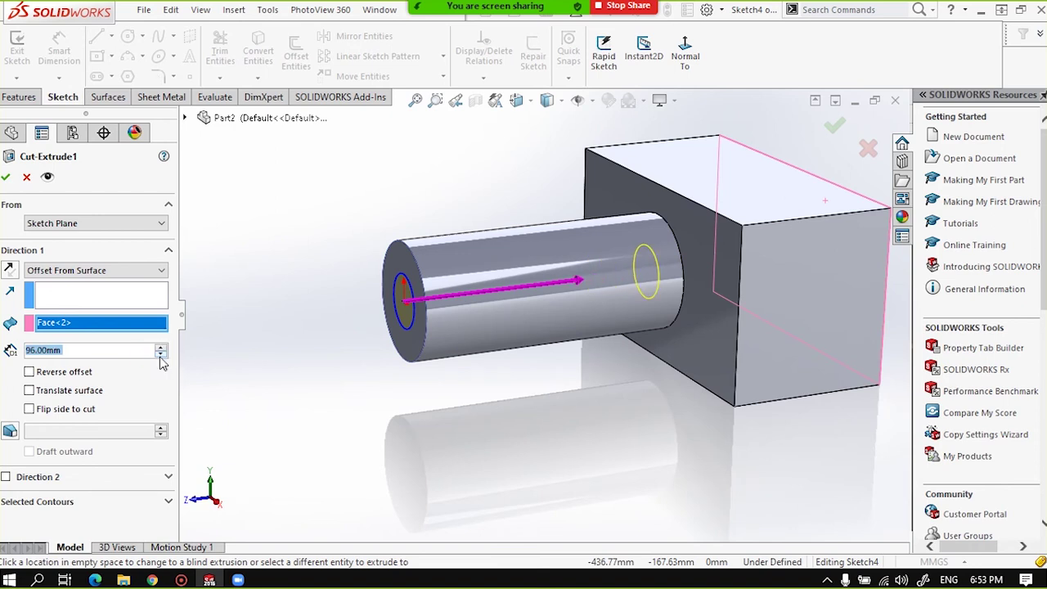
click(161, 356)
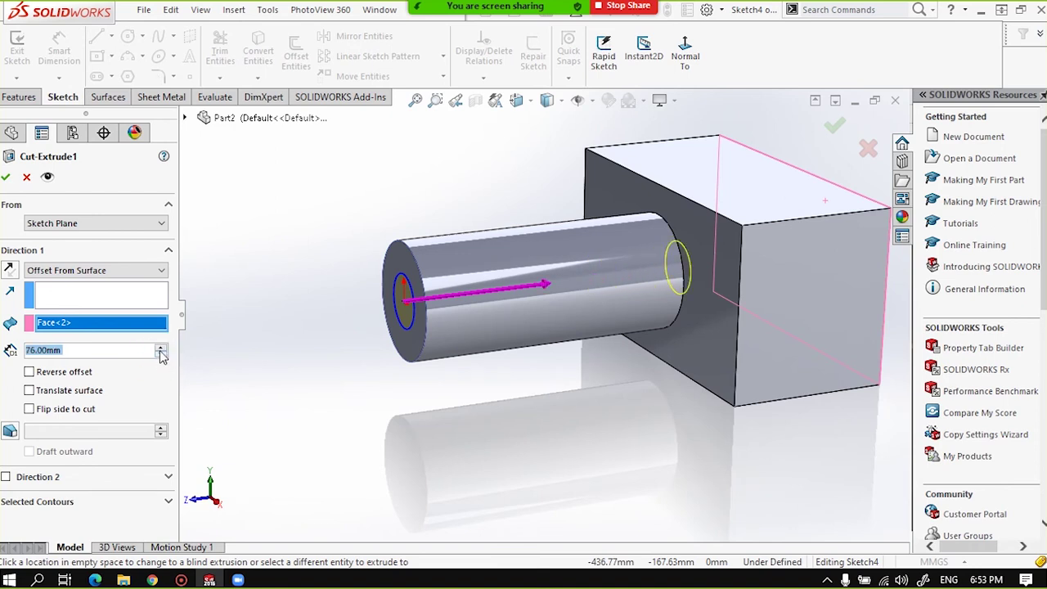
click(161, 349)
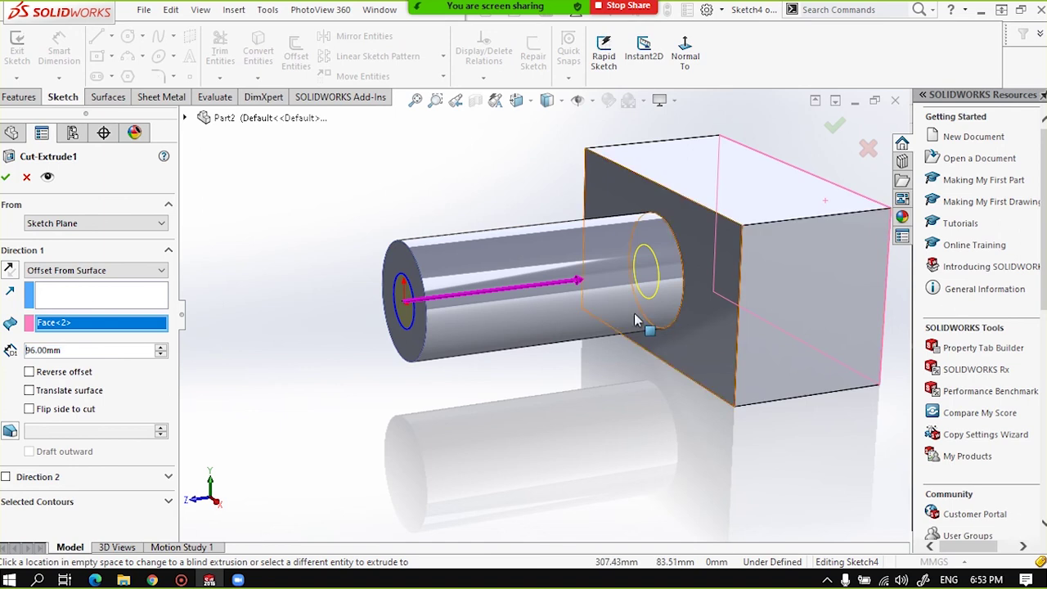
click(731, 245)
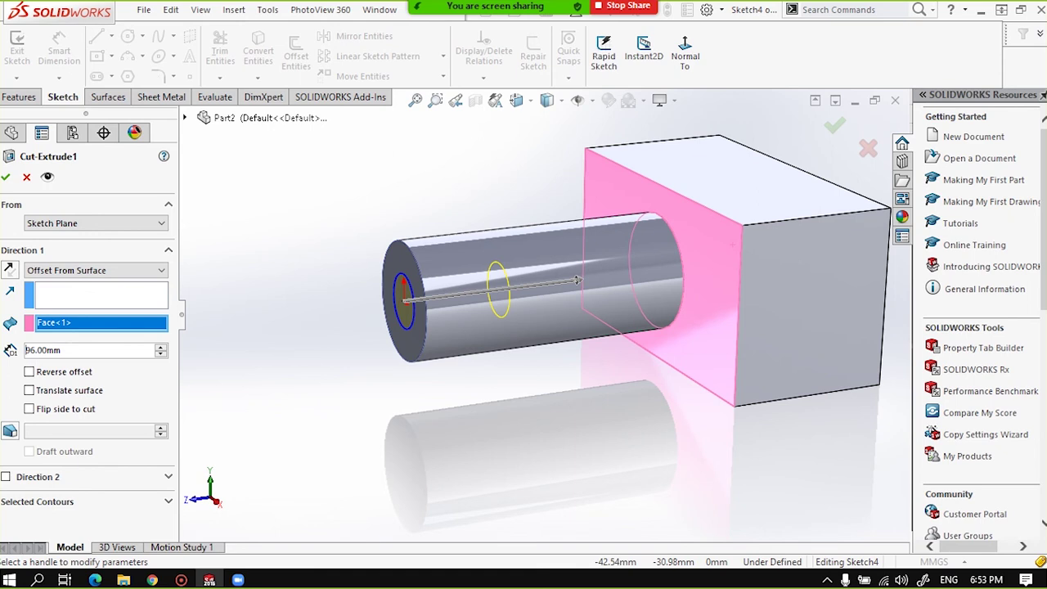
Enter a 10 mm offset distance for the cut.
double_click(25, 349)
text(10)
key(Return)
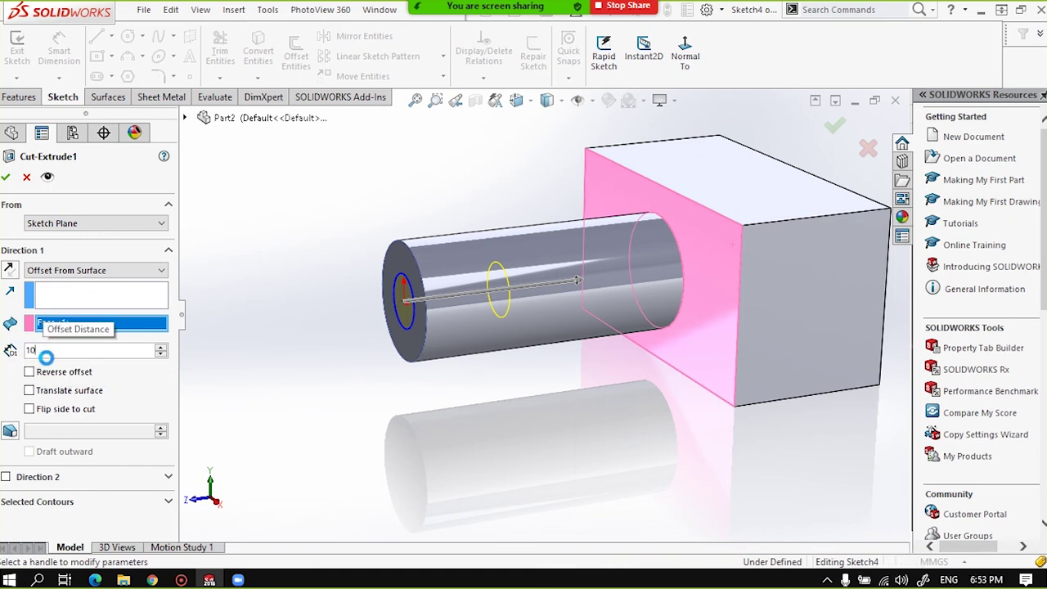
scroll(627, 269, up, 3)
middle_drag(627, 269, 642, 274)
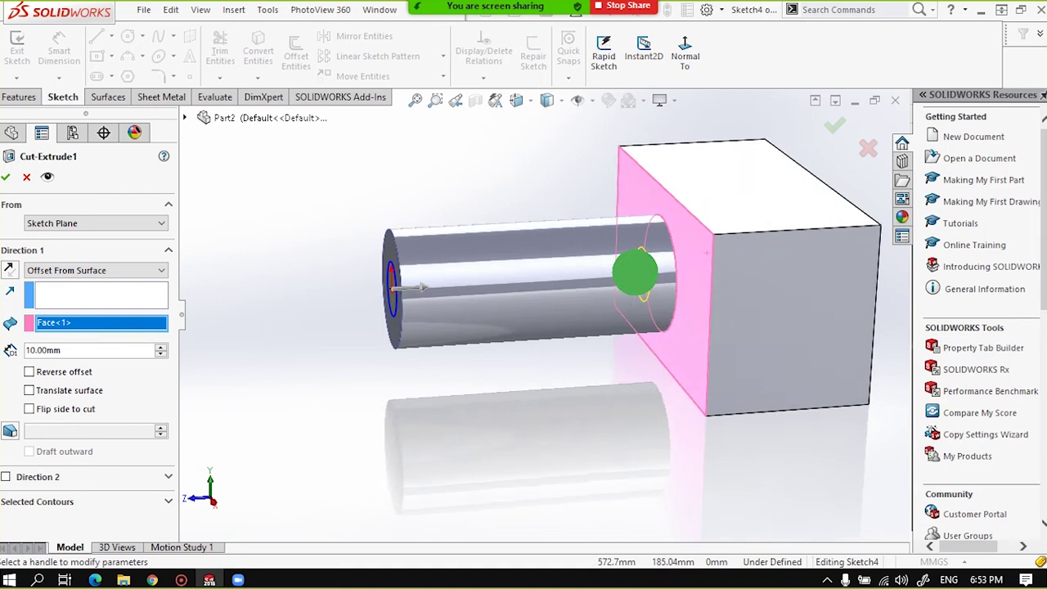
scroll(642, 274, down, 3)
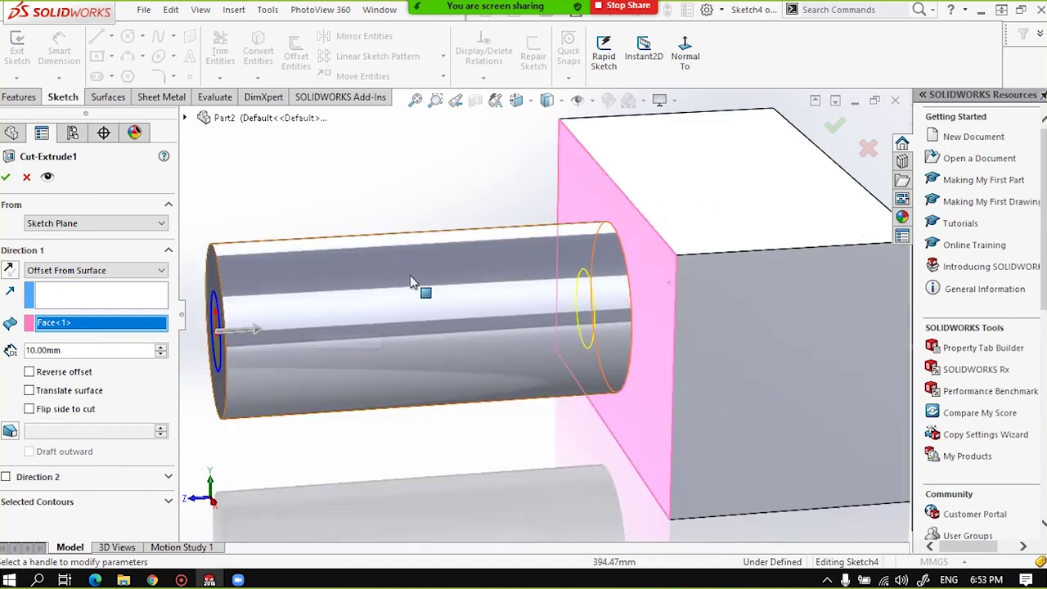
middle_drag(577, 350, 683, 304)
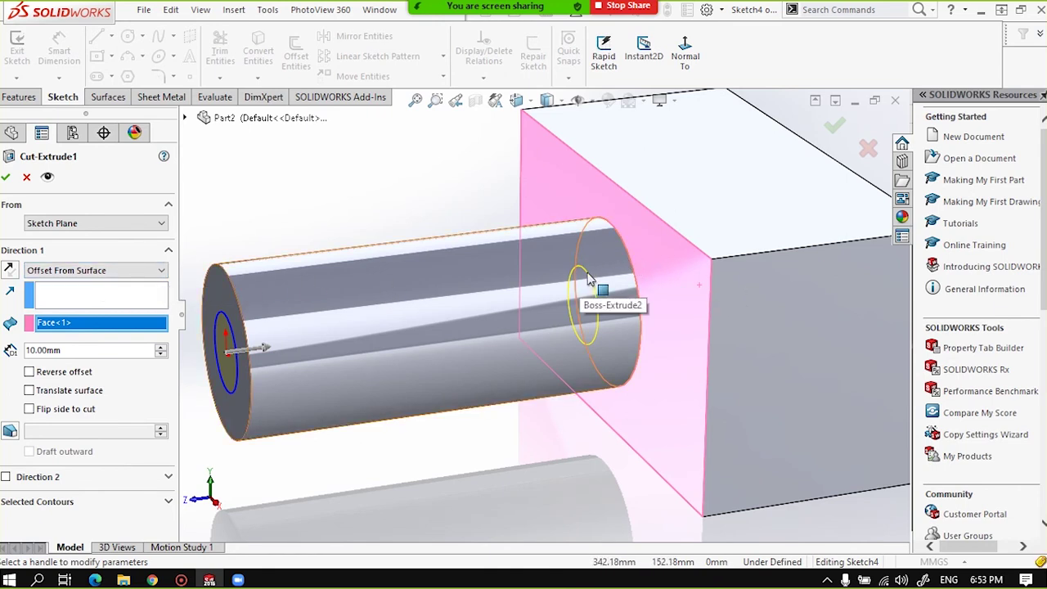
scroll(580, 287, up, 3)
scroll(578, 303, down, 3)
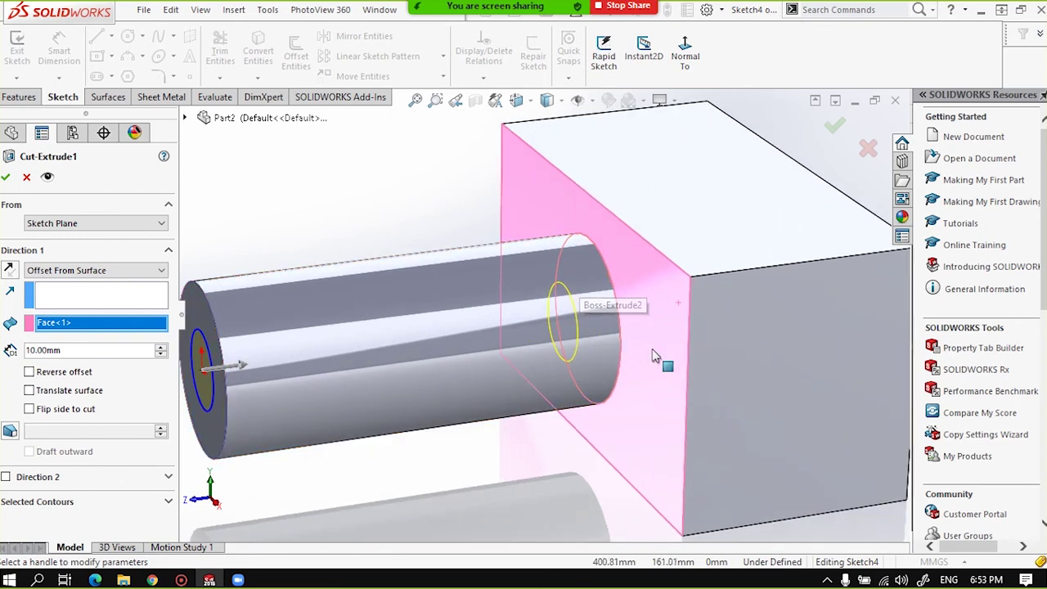
Reverse the offset direction of the cut and inspect the result.
click(9, 270)
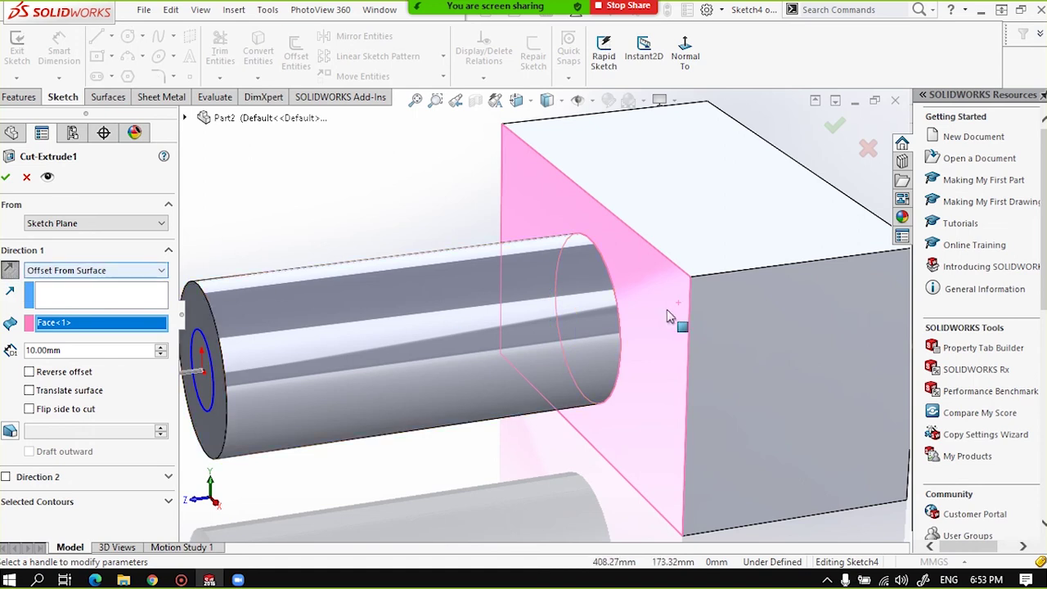
scroll(667, 309, down, 2)
scroll(667, 309, up, 4)
scroll(667, 309, up, 2)
mouse_move(592, 332)
middle_down()
mouse_move(583, 354)
mouse_move(537, 319)
middle_up()
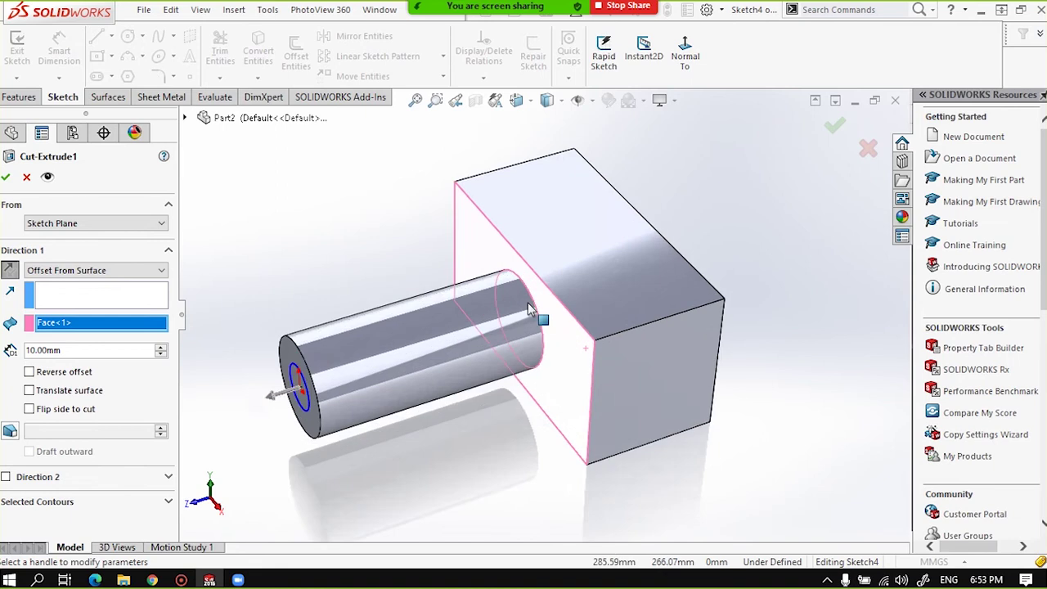
scroll(479, 339, up, 2)
scroll(456, 338, down, 1)
scroll(568, 317, down, 3)
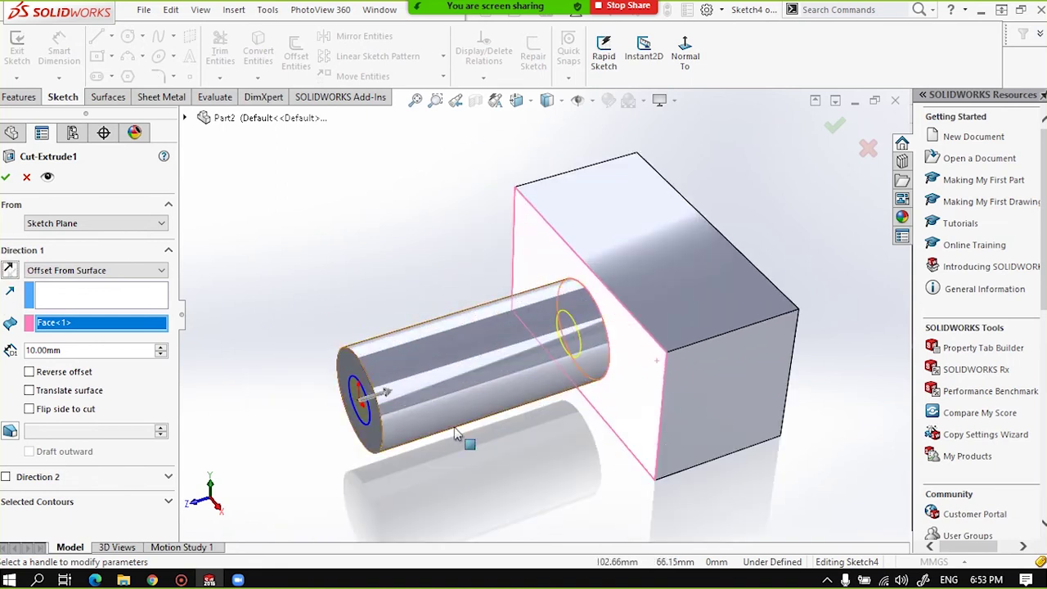
middle_drag(444, 409, 523, 360)
scroll(563, 342, up, 3)
scroll(563, 342, down, 3)
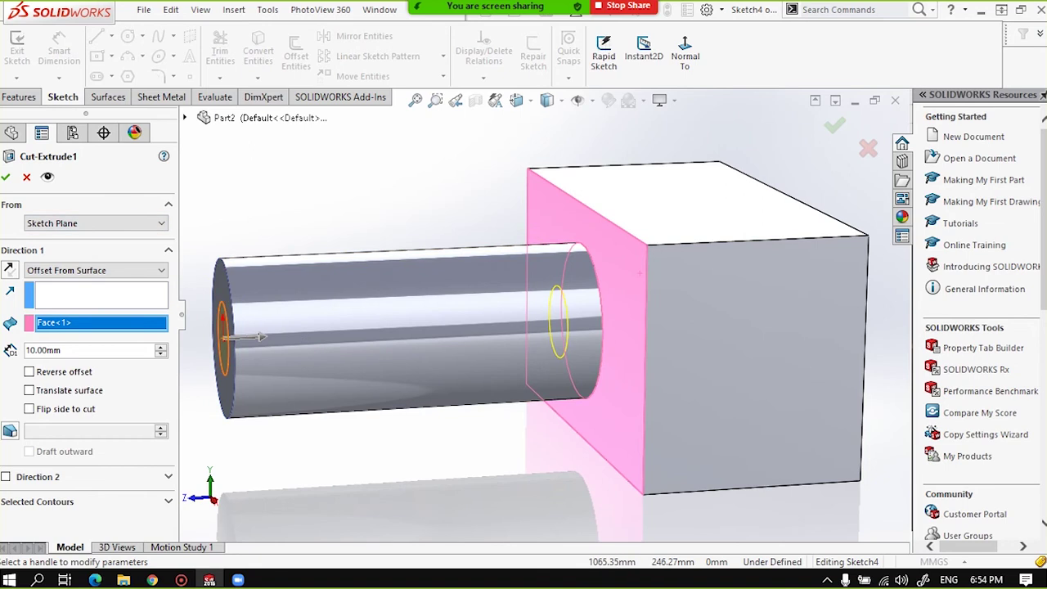
Raise the offset distance to 60 mm, then settle on 20 mm.
click(162, 347)
click(161, 347)
click(162, 346)
click(161, 347)
click(161, 347)
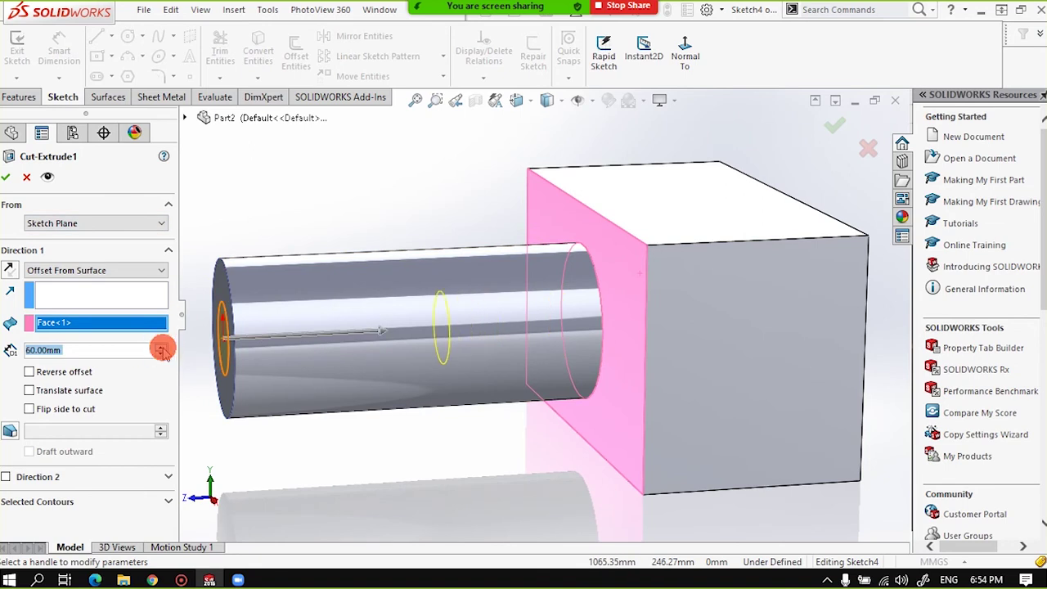
click(161, 355)
click(161, 355)
click(162, 355)
click(161, 355)
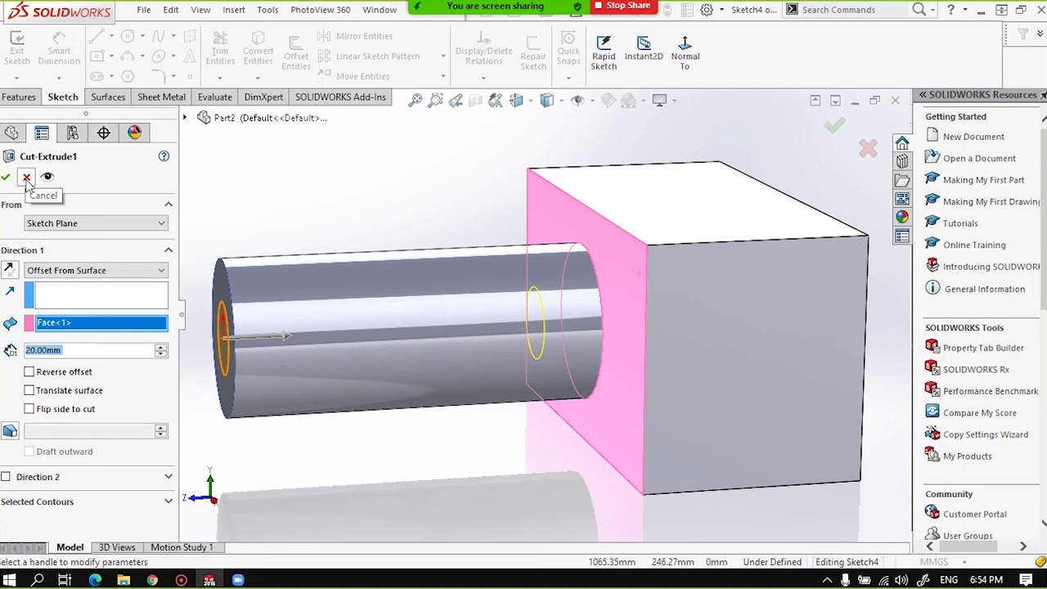
Set the cut's end condition to Up To Body, limited by the Boss-Extrude2 body.
click(64, 272)
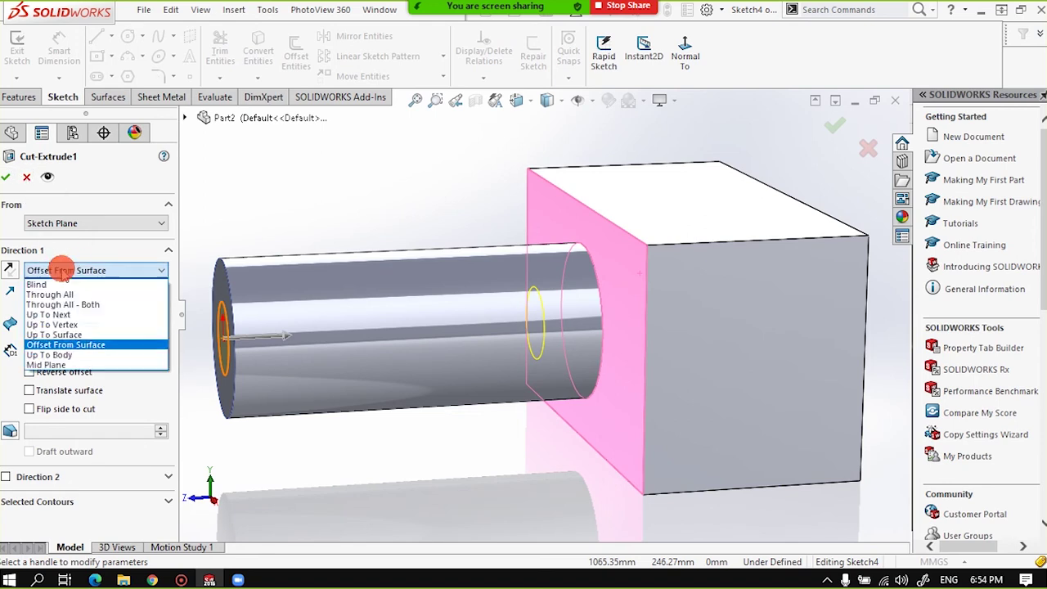
click(49, 355)
scroll(401, 402, up, 5)
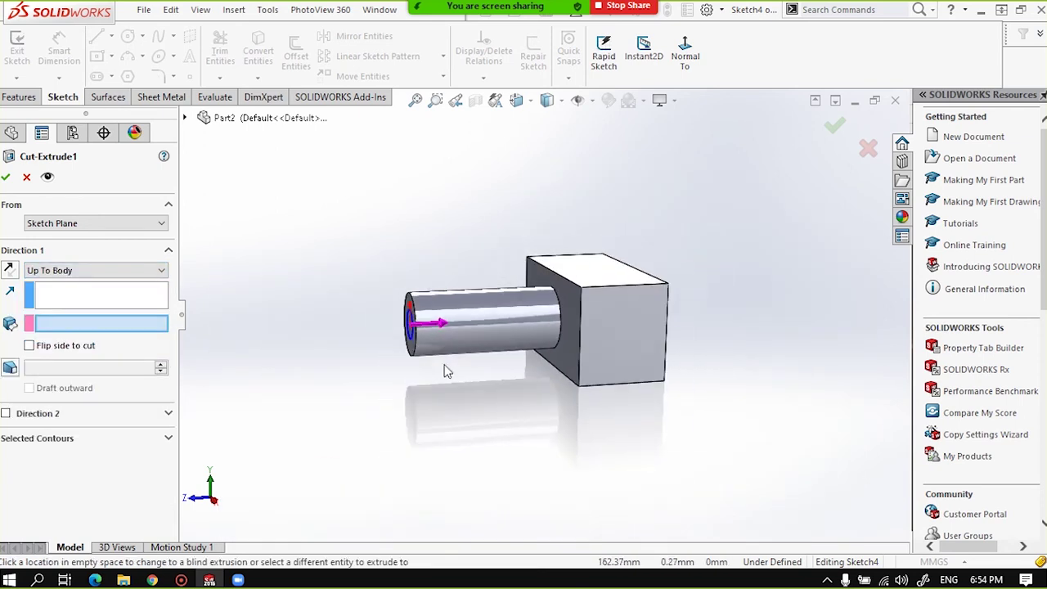
middle_drag(467, 398, 513, 283)
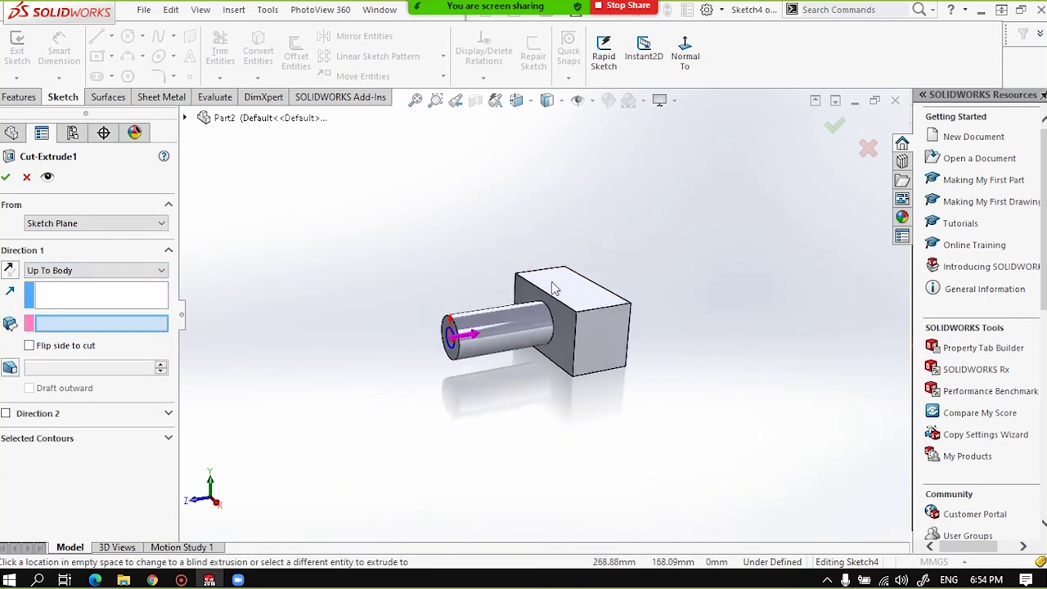
scroll(581, 357, down, 2)
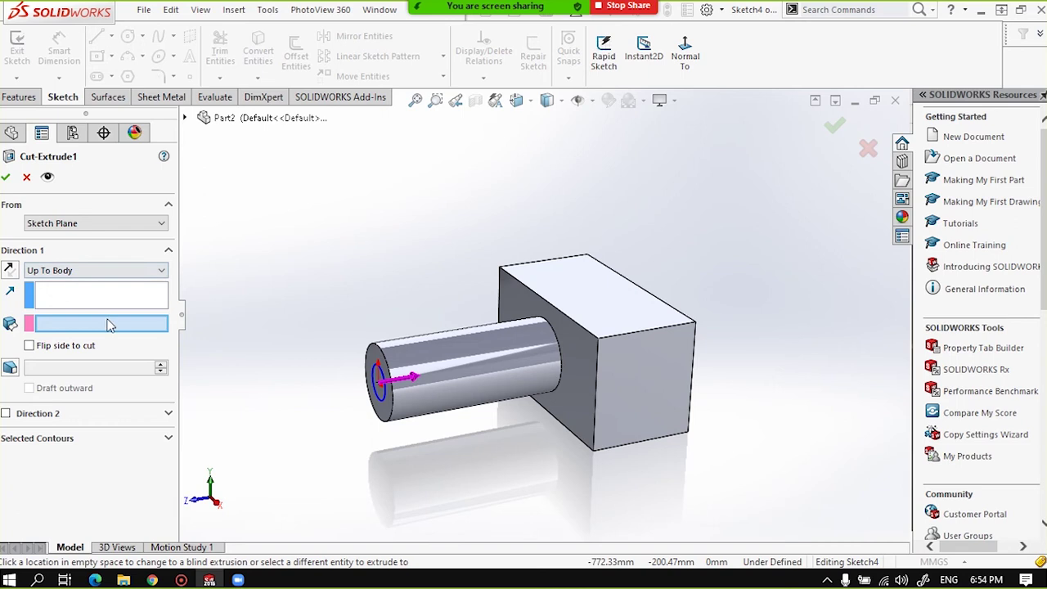
click(592, 407)
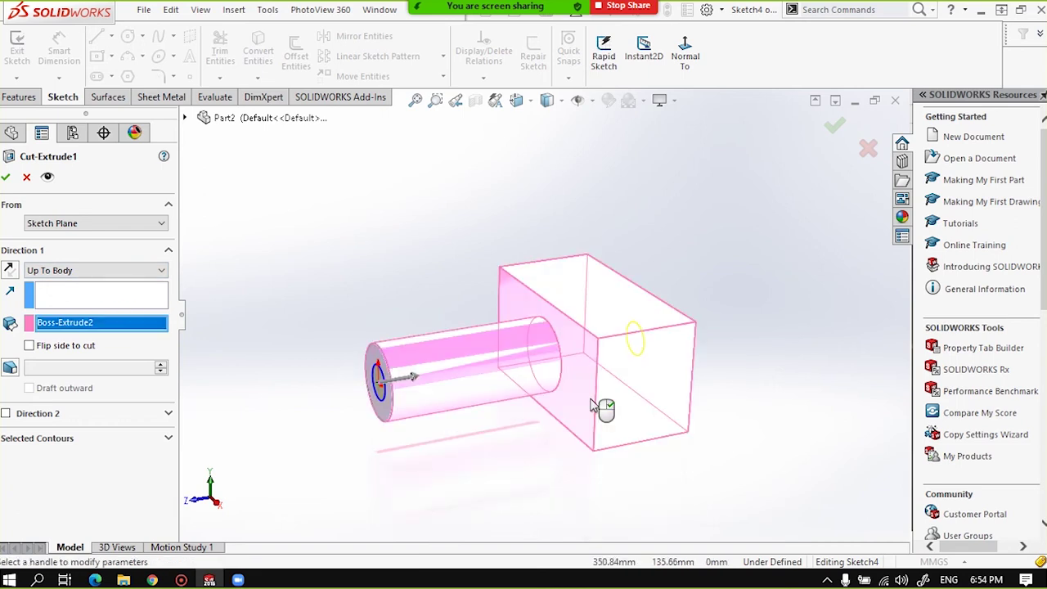
mouse_move(615, 346)
middle_down()
mouse_move(504, 323)
mouse_move(550, 328)
middle_up()
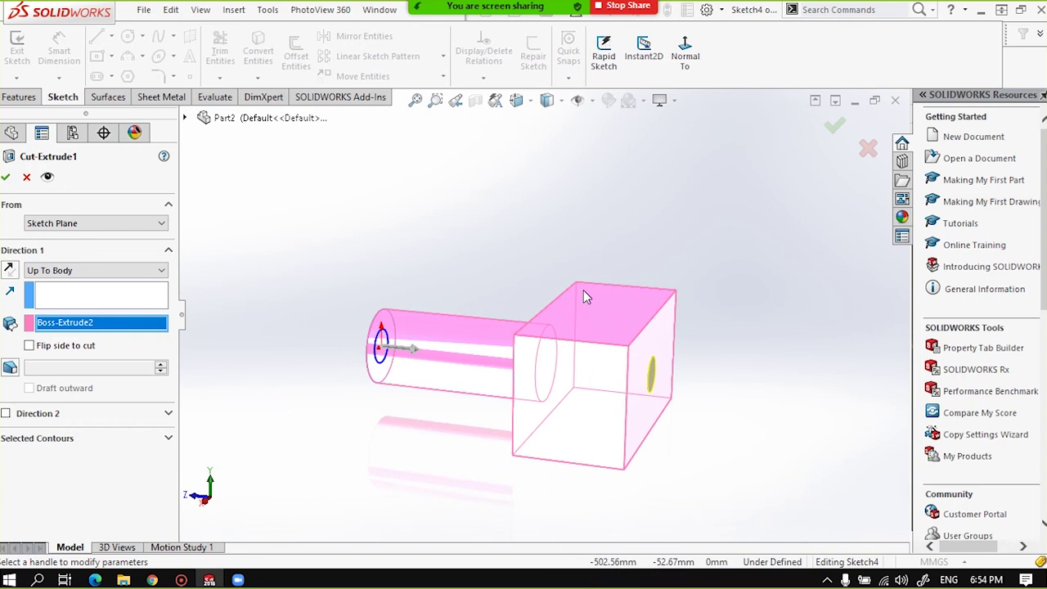
middle_drag(631, 390, 671, 401)
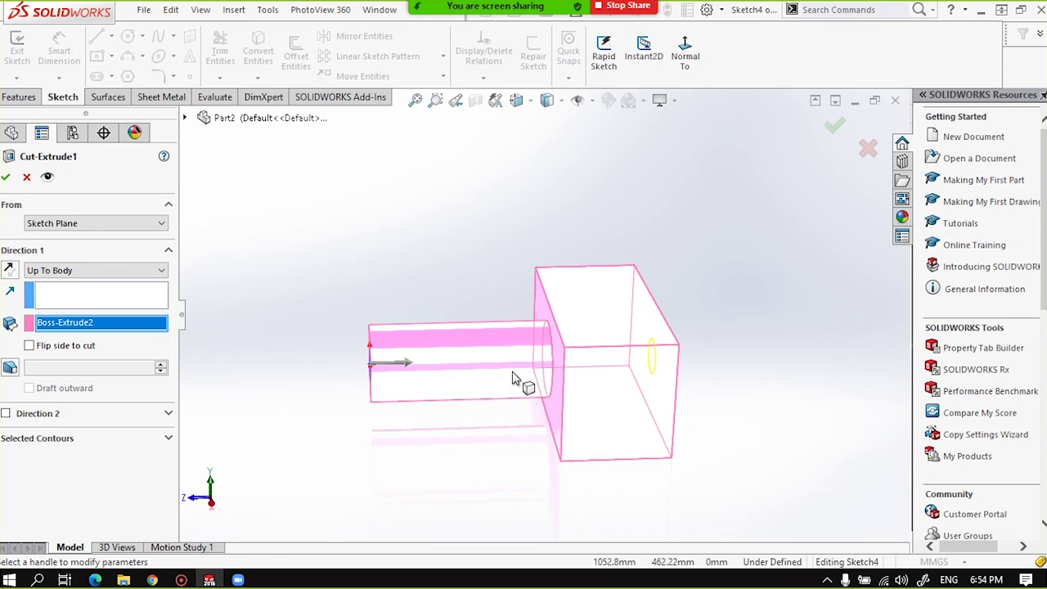
mouse_move(603, 397)
middle_down()
mouse_move(573, 384)
mouse_move(858, 383)
middle_up()
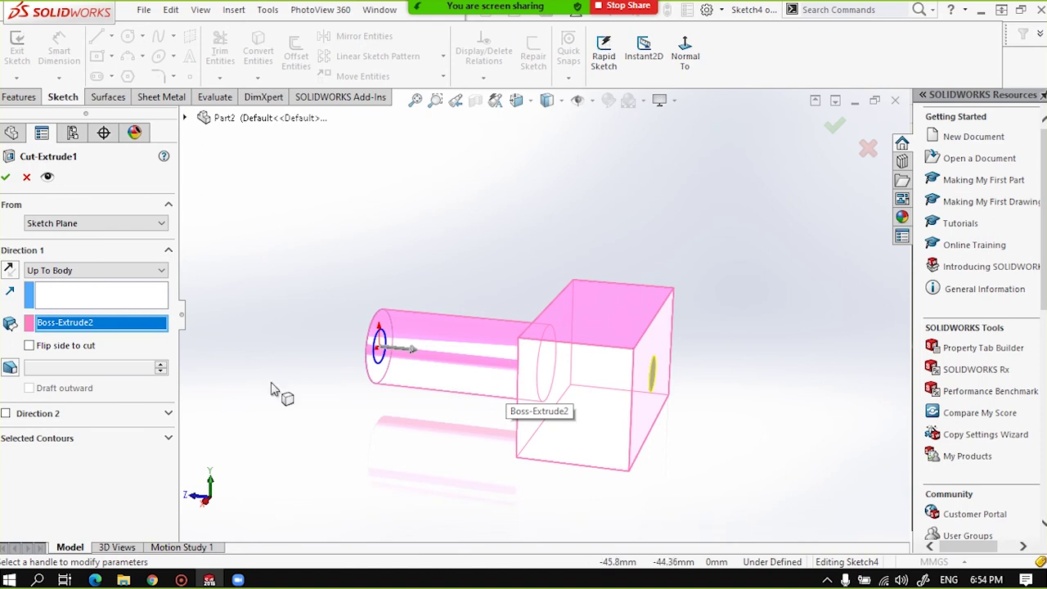
click(121, 270)
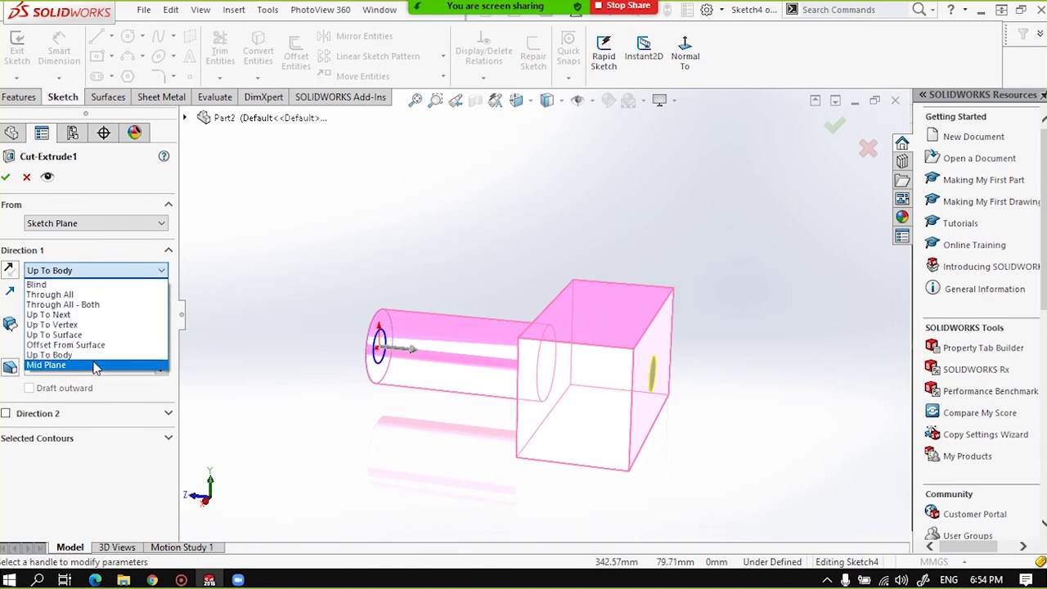
Change the cut's end condition to Mid Plane.
click(94, 365)
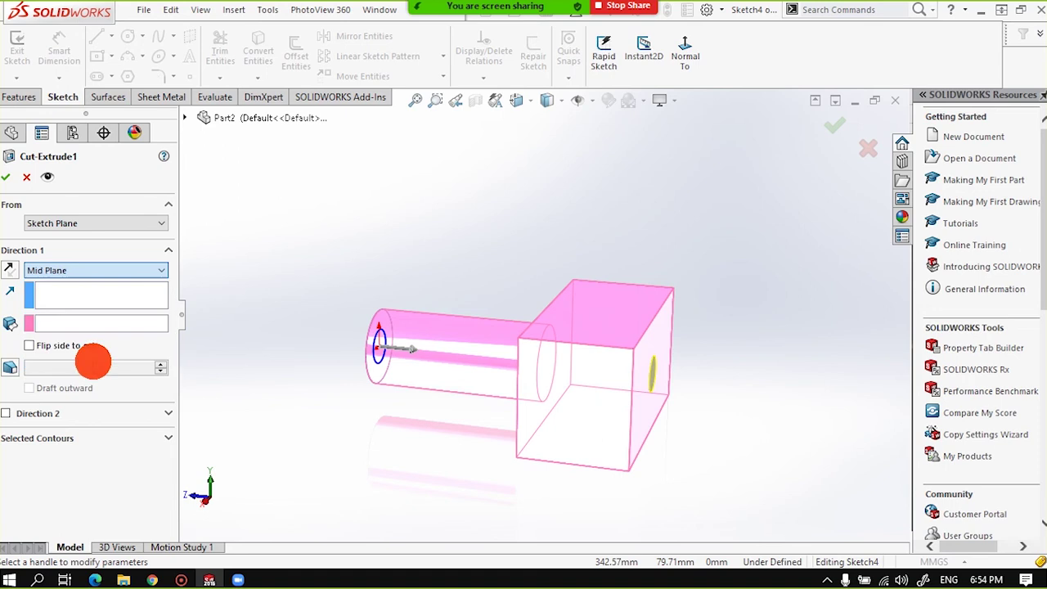
middle_drag(330, 409, 339, 339)
scroll(384, 376, down, 5)
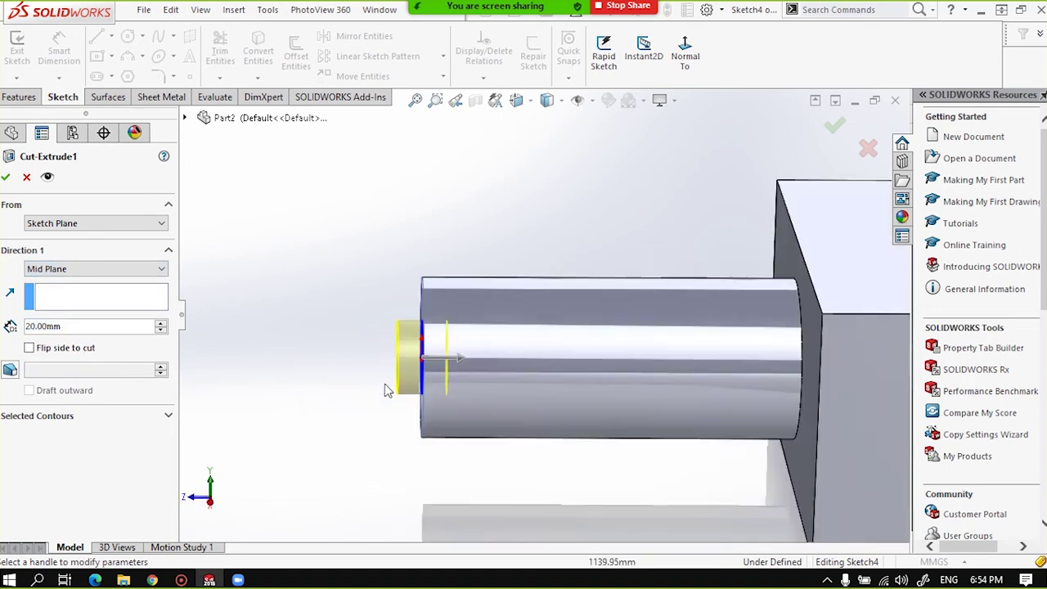
middle_drag(460, 367, 412, 352)
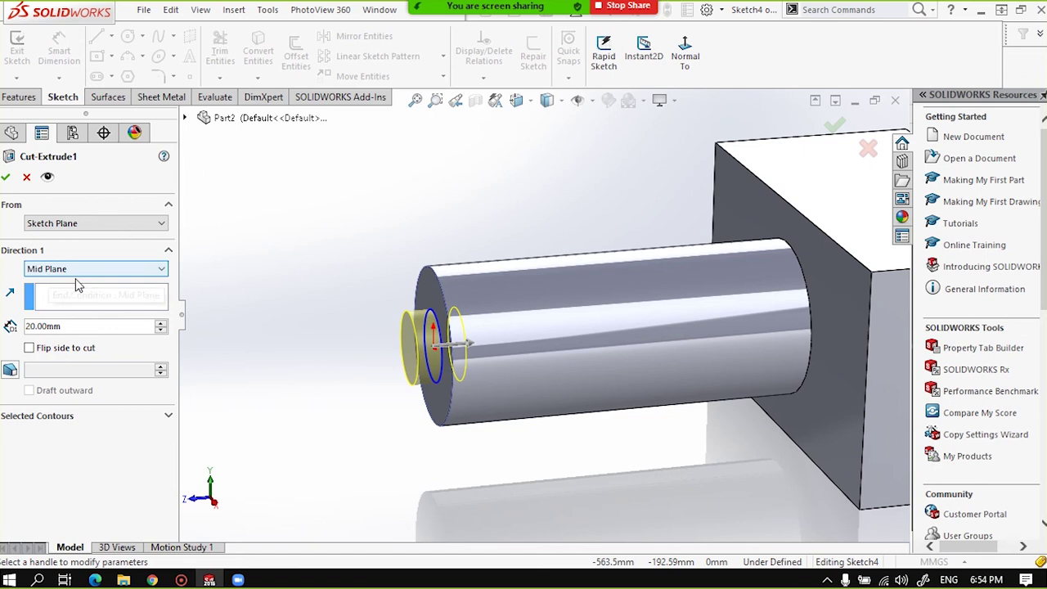
scroll(529, 325, up, 3)
scroll(281, 310, down, 3)
scroll(282, 310, down, 2)
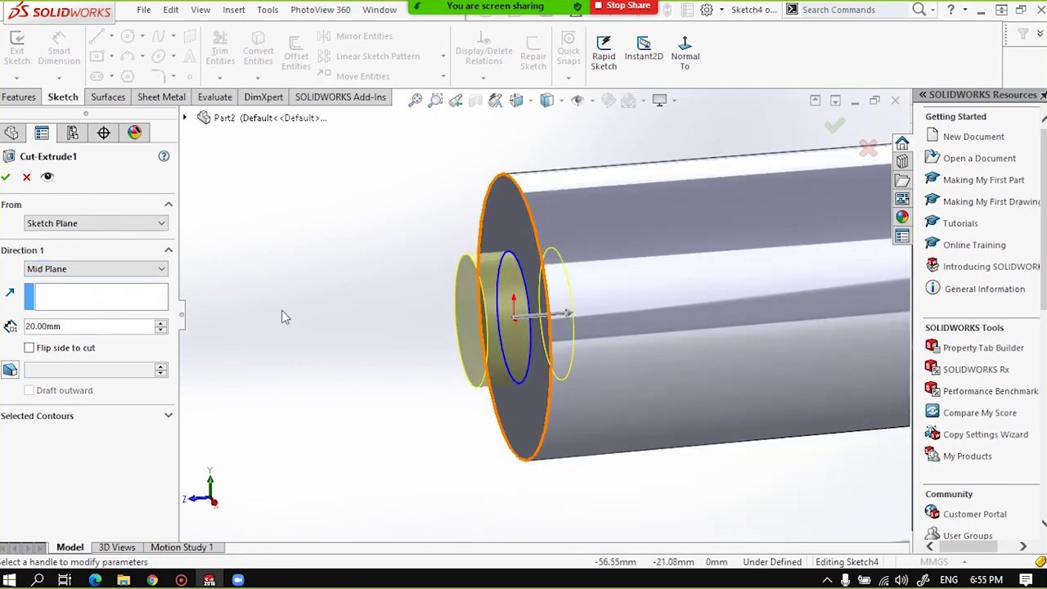
Adjust the Mid Plane cut depth with the spinner, settling on 90 mm.
click(163, 325)
click(163, 325)
click(163, 326)
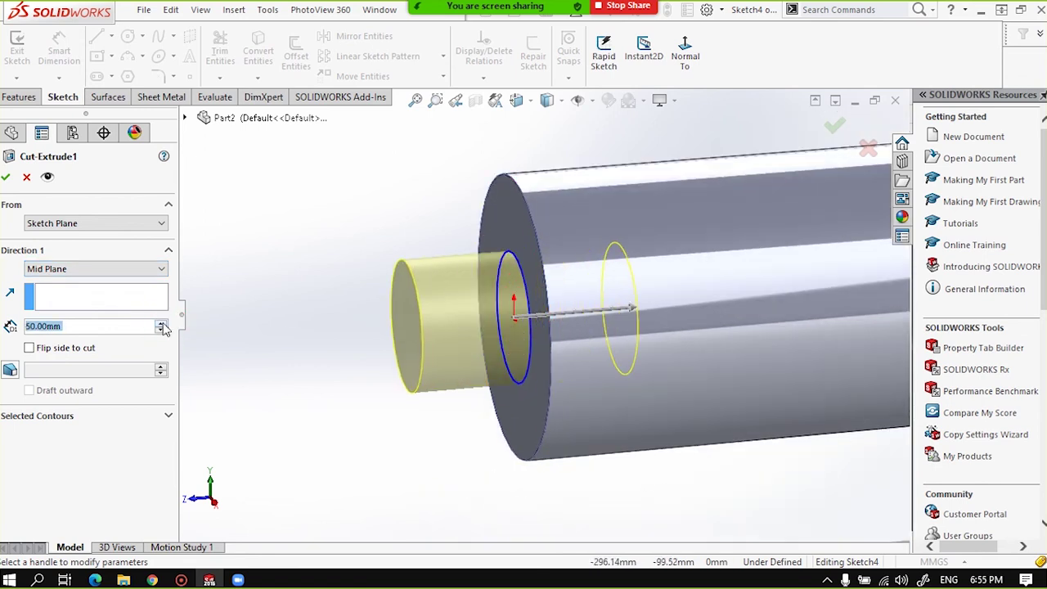
click(163, 326)
click(162, 325)
click(161, 322)
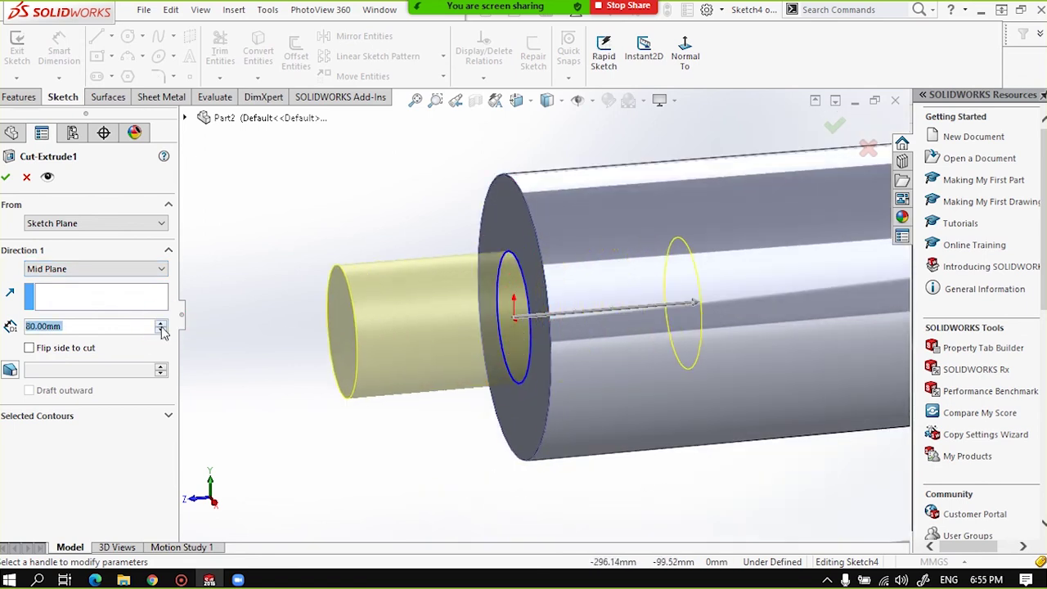
click(161, 330)
click(161, 331)
click(162, 330)
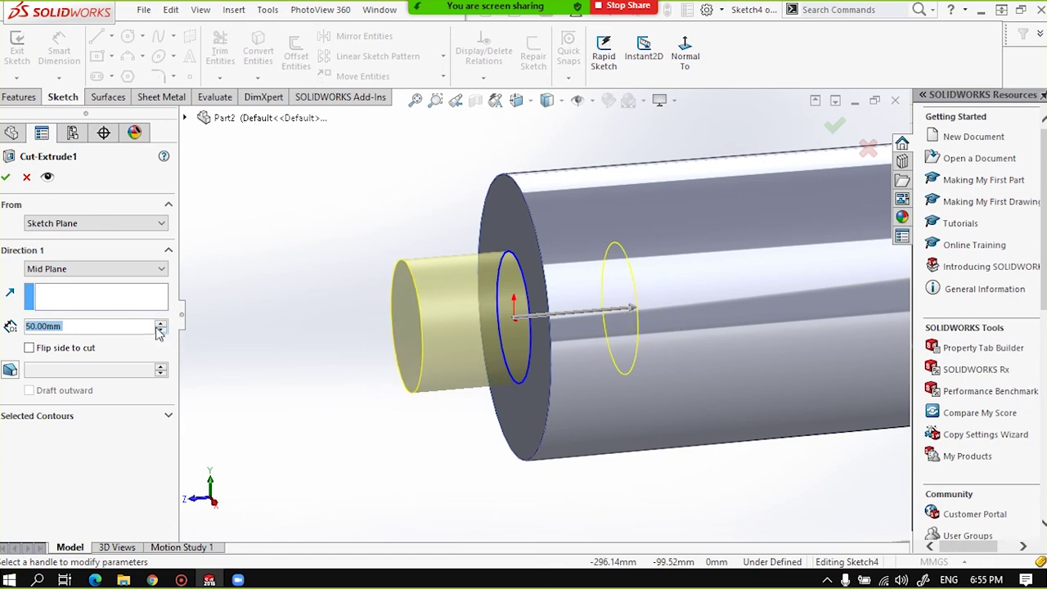
click(161, 324)
click(161, 323)
click(161, 324)
click(161, 324)
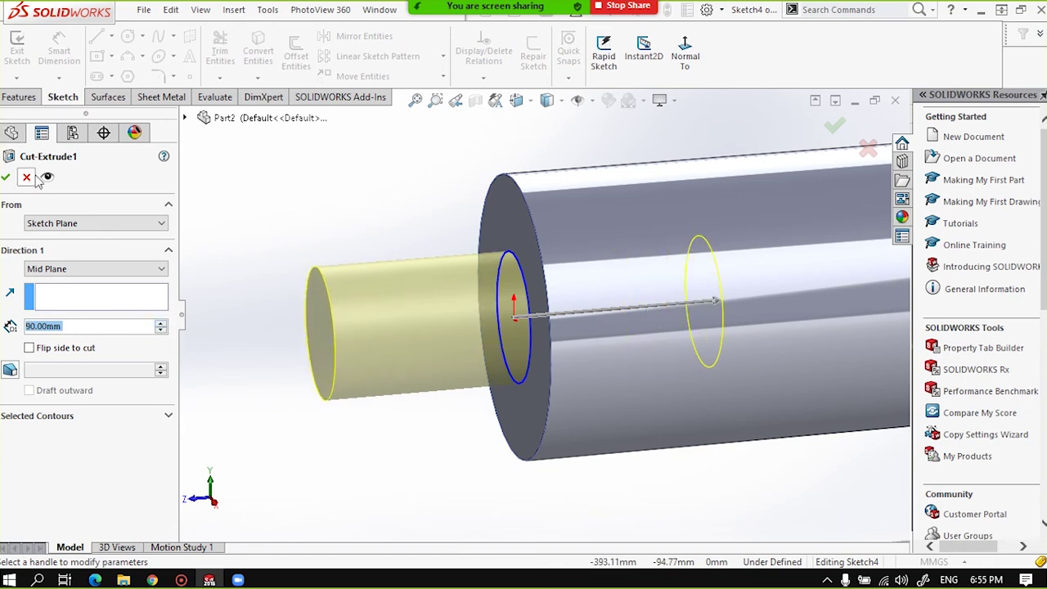
scroll(647, 258, down, 3)
scroll(647, 259, up, 5)
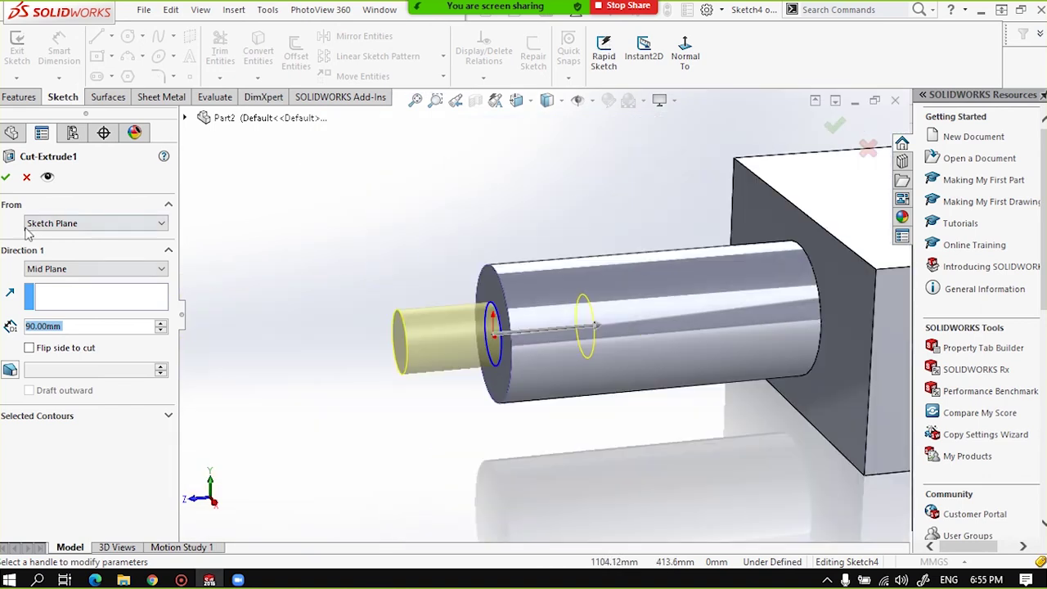
Accept the Mid Plane Cut-Extrude1 and inspect the now-hollow cylindrical boss from several angles.
click(5, 177)
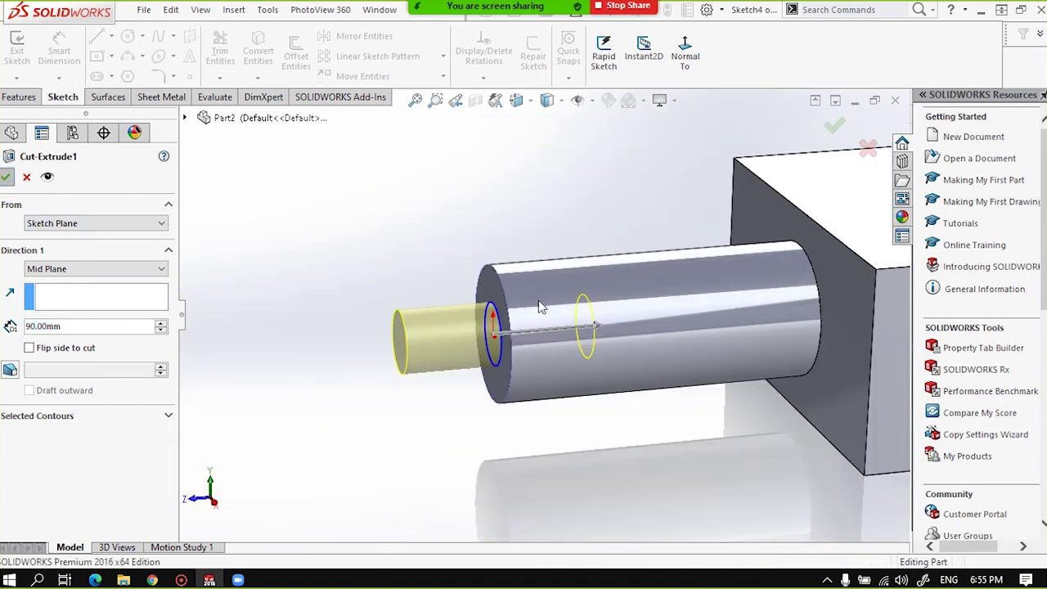
middle_drag(515, 291, 544, 227)
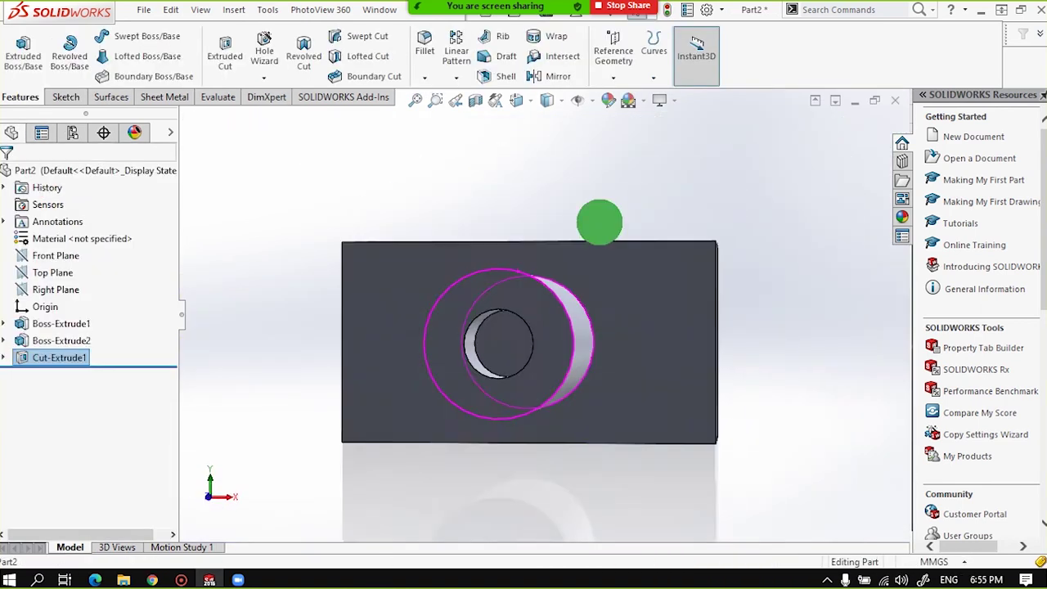
scroll(573, 261, up, 3)
mouse_move(584, 281)
middle_down()
mouse_move(510, 339)
mouse_move(602, 335)
middle_up()
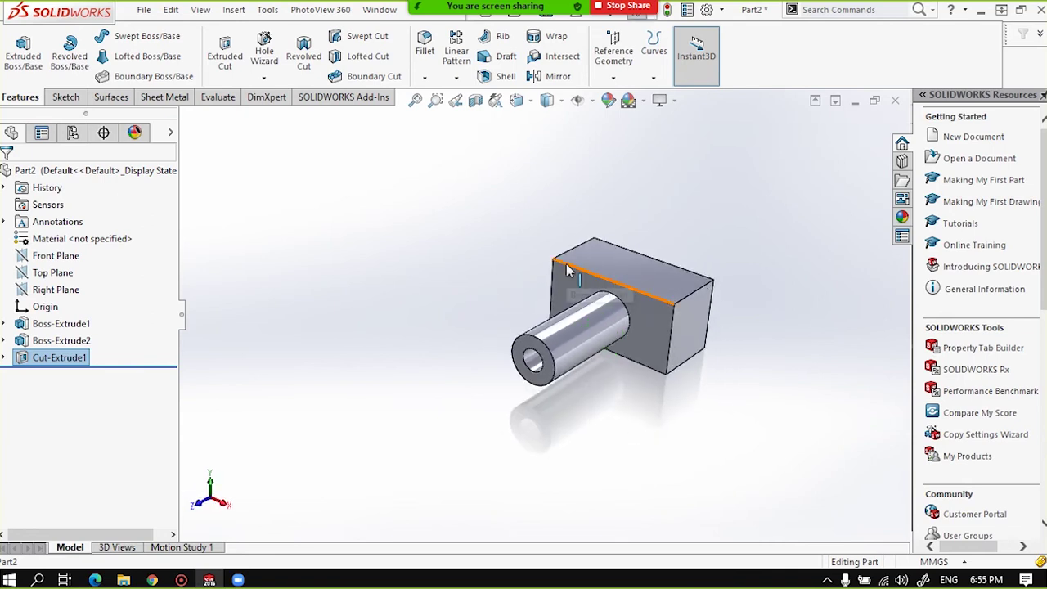
scroll(585, 291, down, 2)
scroll(595, 295, down, 1)
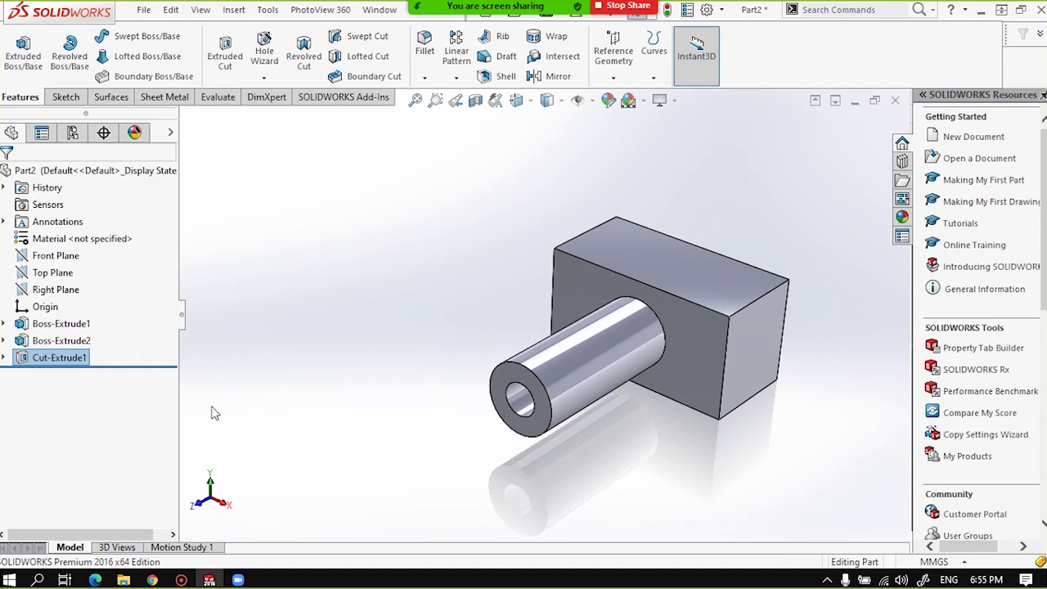
ctrl+middle_drag(626, 320, 546, 318)
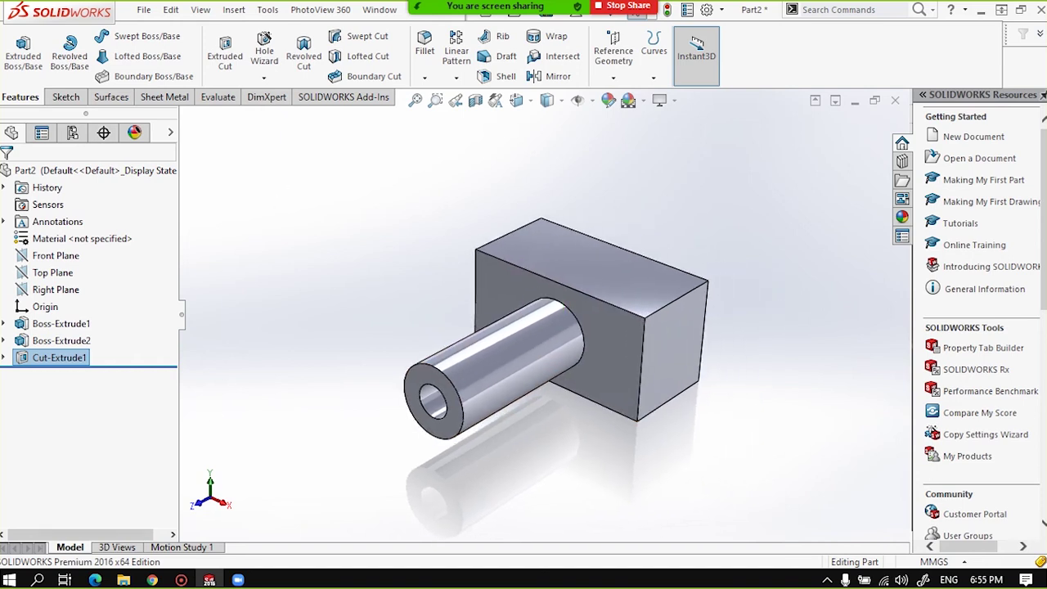
mouse_move(524, 18)
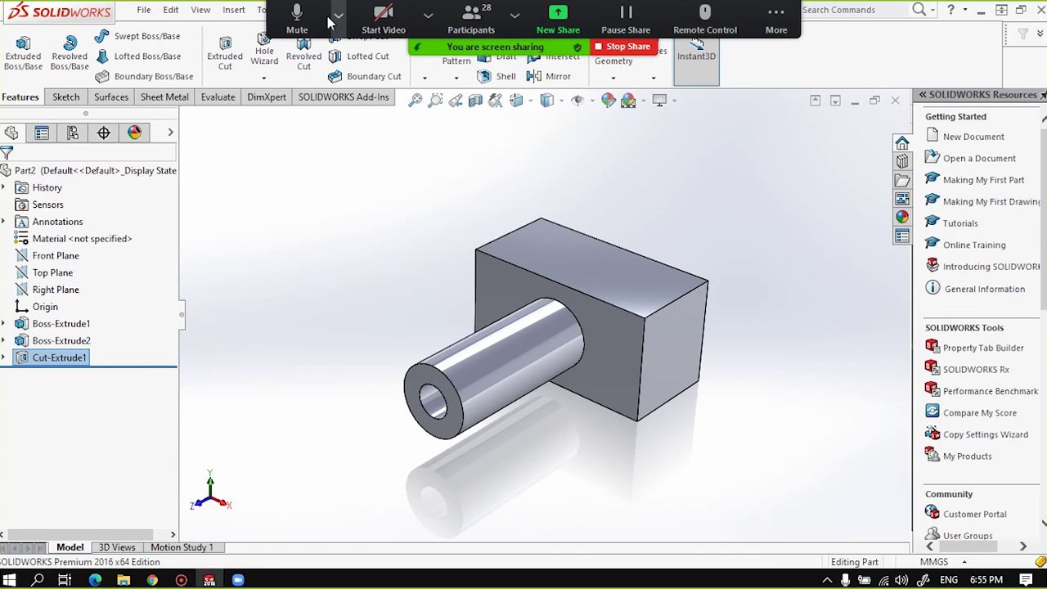
Mute the microphone in the screen-sharing meeting's toolbar.
click(338, 15)
click(265, 259)
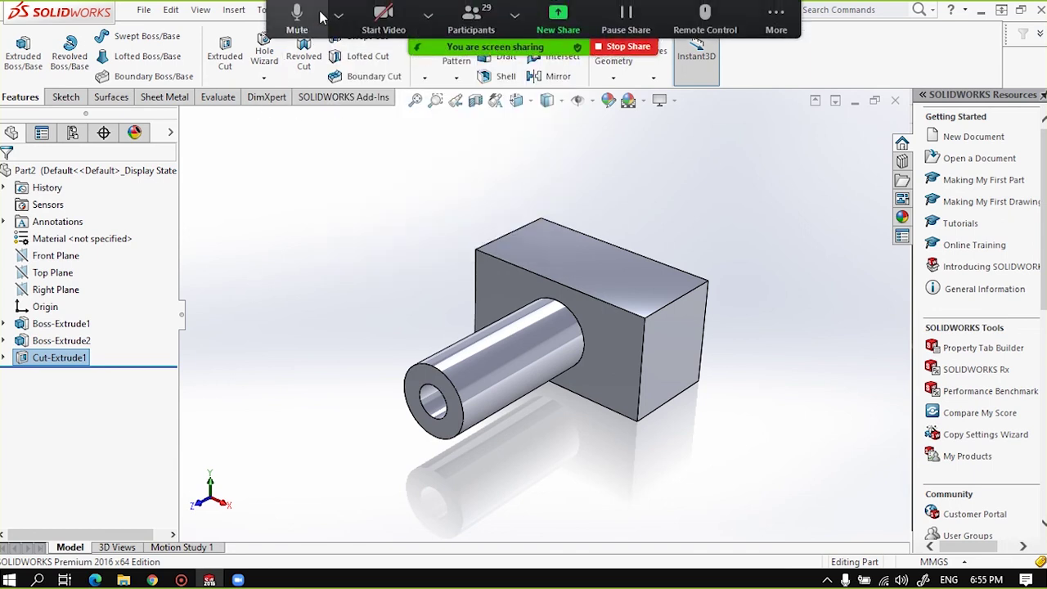
click(296, 17)
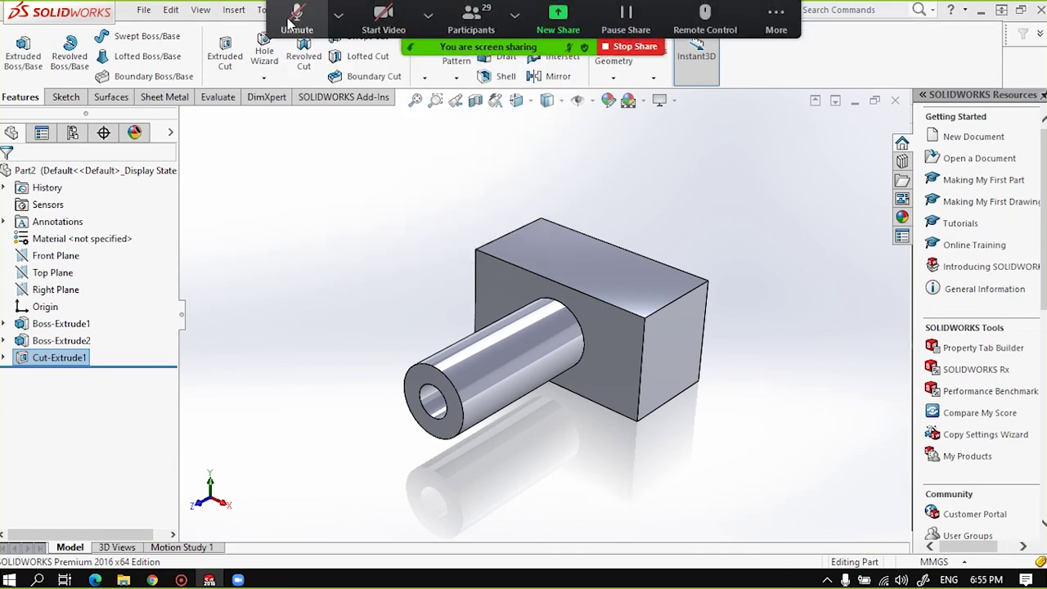
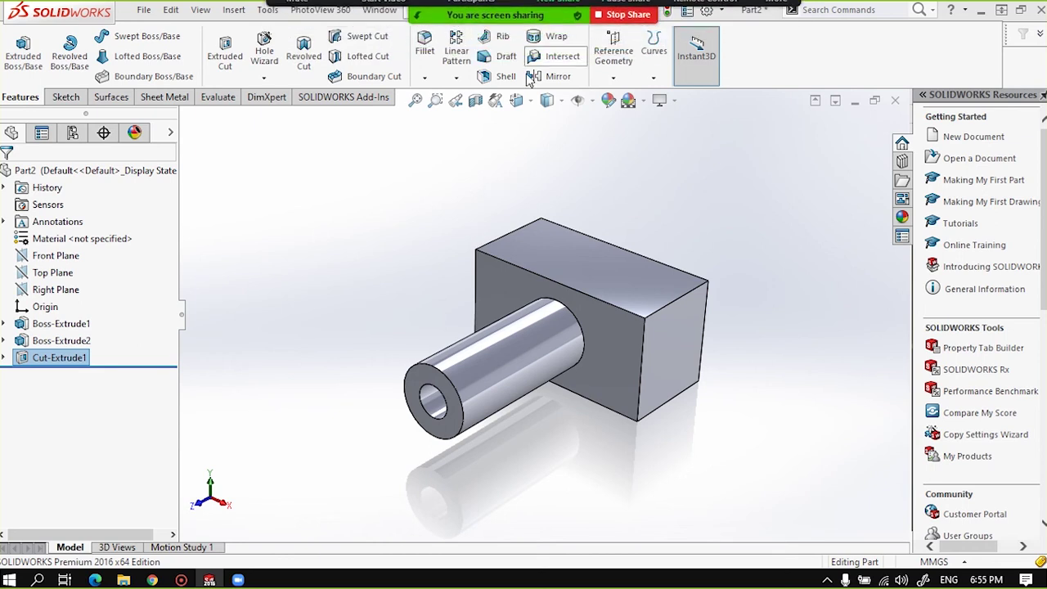
Dismiss the open menus and open File Explorer with Win+E over the tube-on-block part.
click(422, 31)
key(Escape)
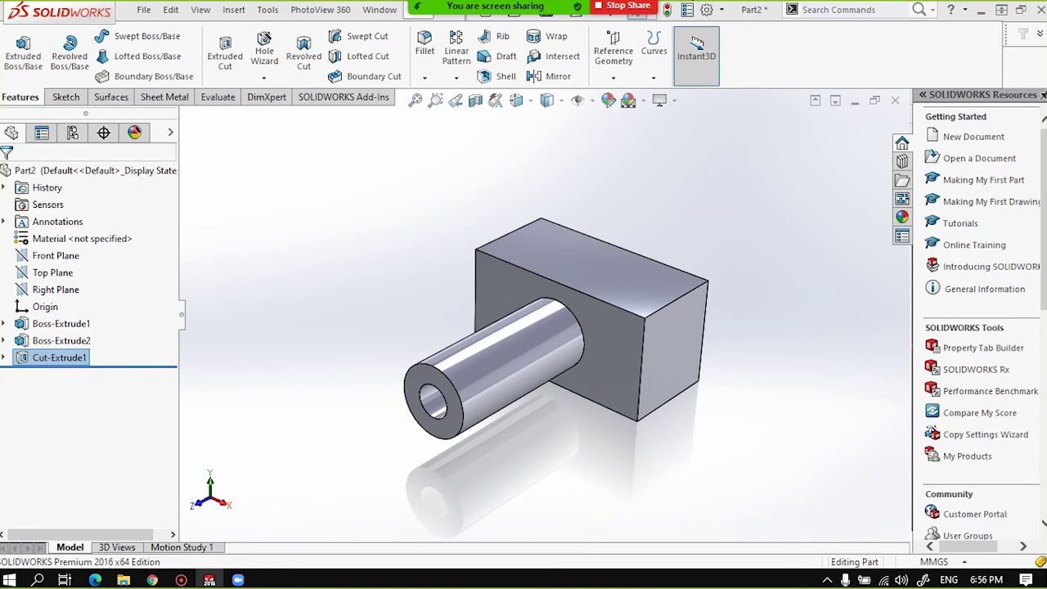
mouse_move(495, 6)
click(338, 15)
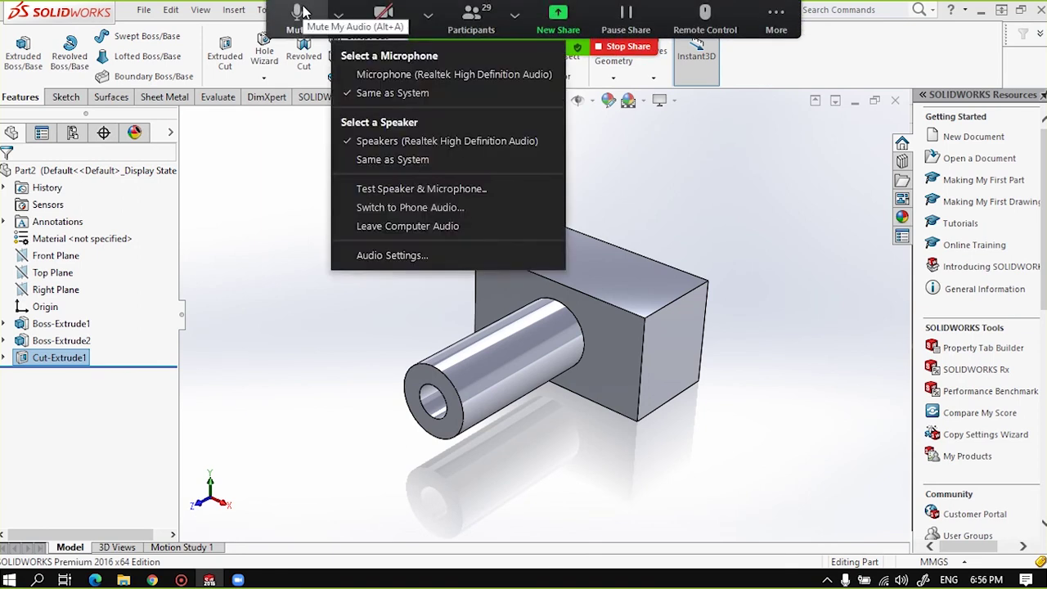
key(Escape)
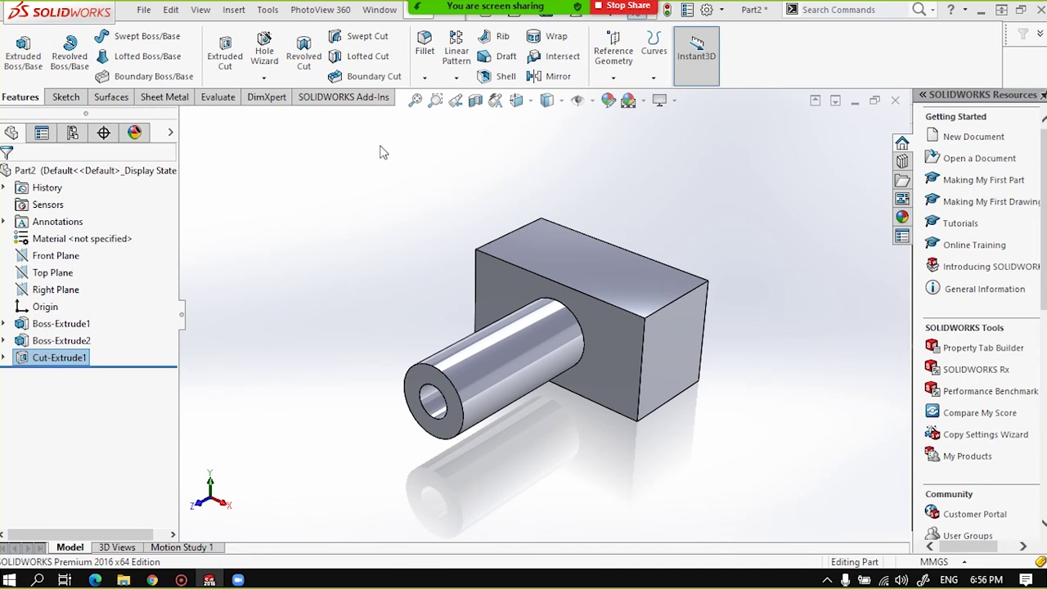
key(super+e)
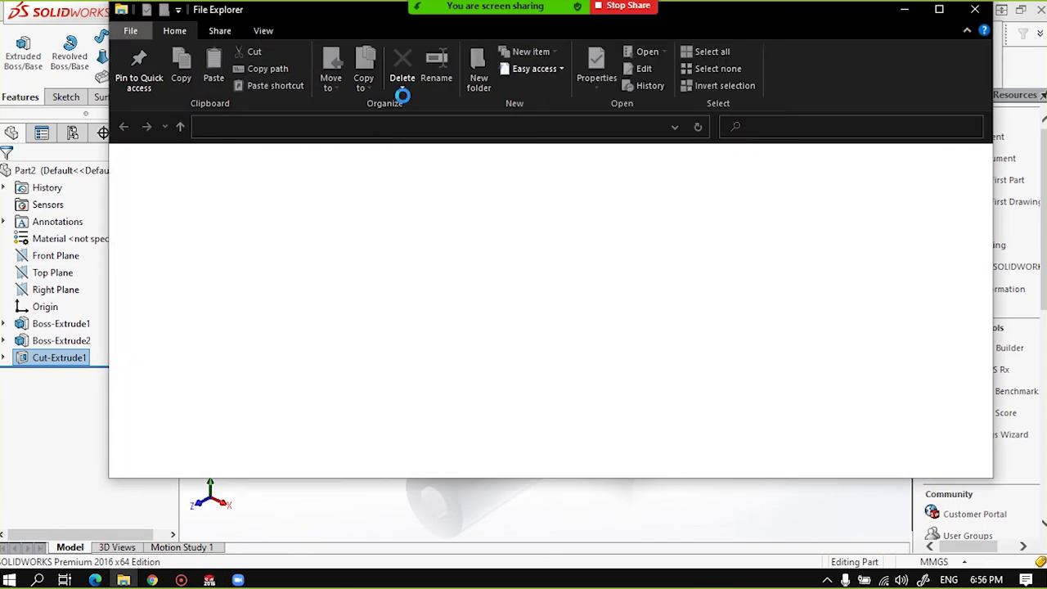
Close File Explorer and the Goblet picture viewer.
key(alt+F4)
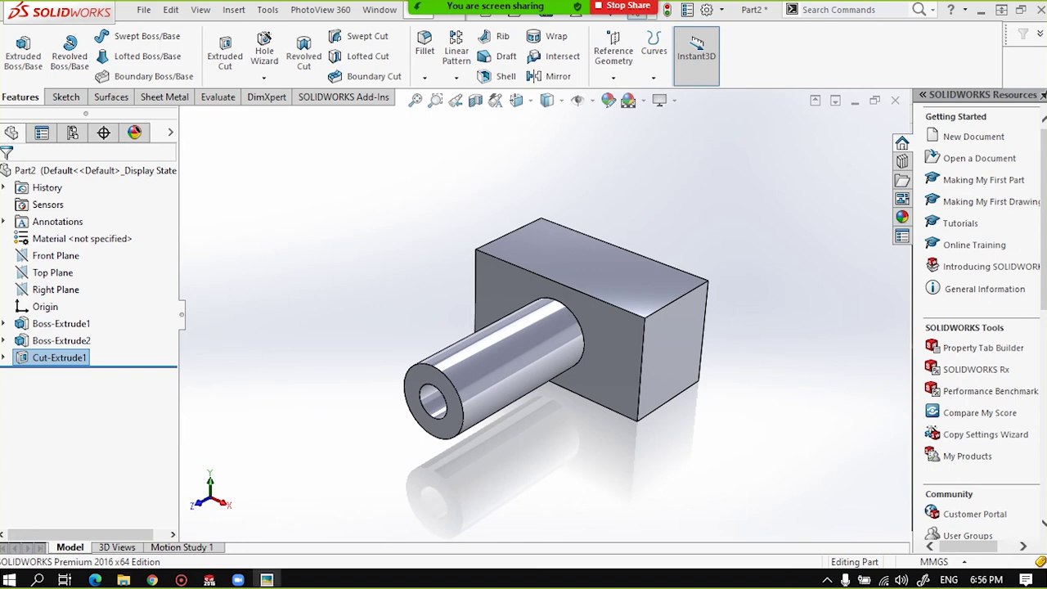
drag(923, 47, 901, 136)
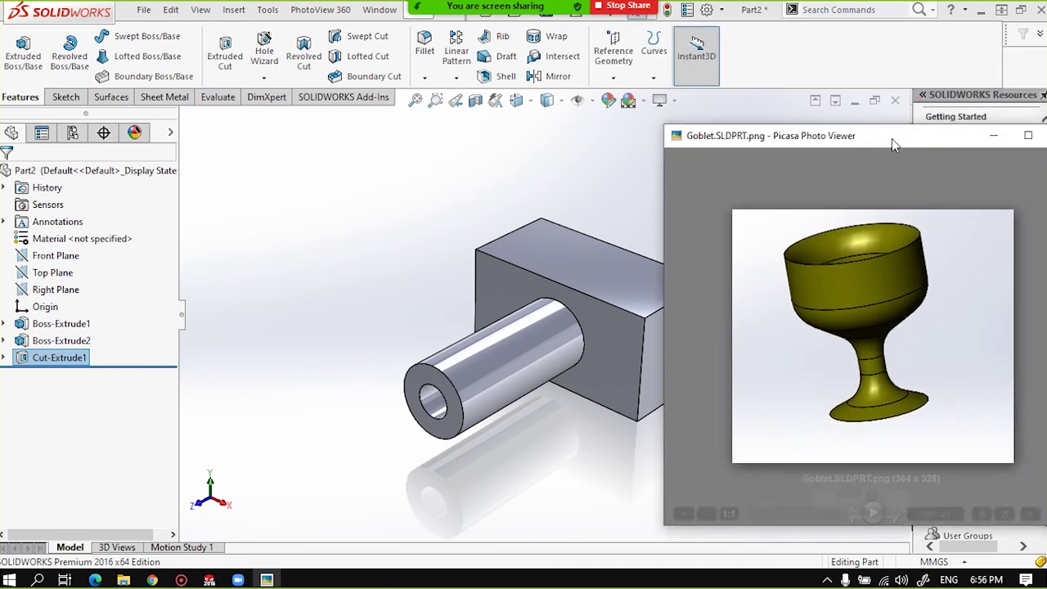
key(Escape)
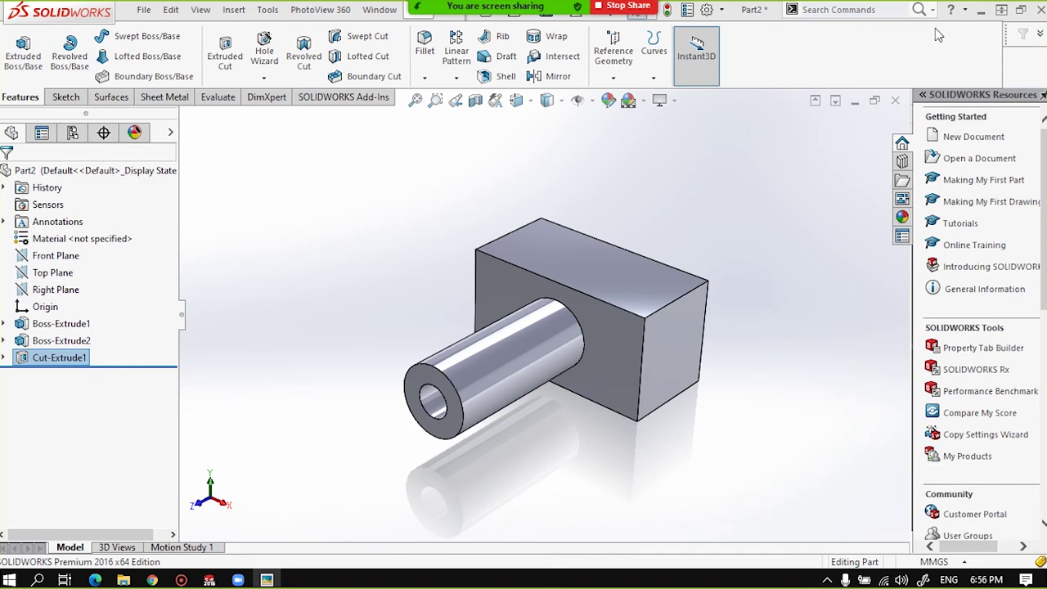
Restore SolidWorks to a smaller window and move it down-left to uncover the desktop.
click(375, 12)
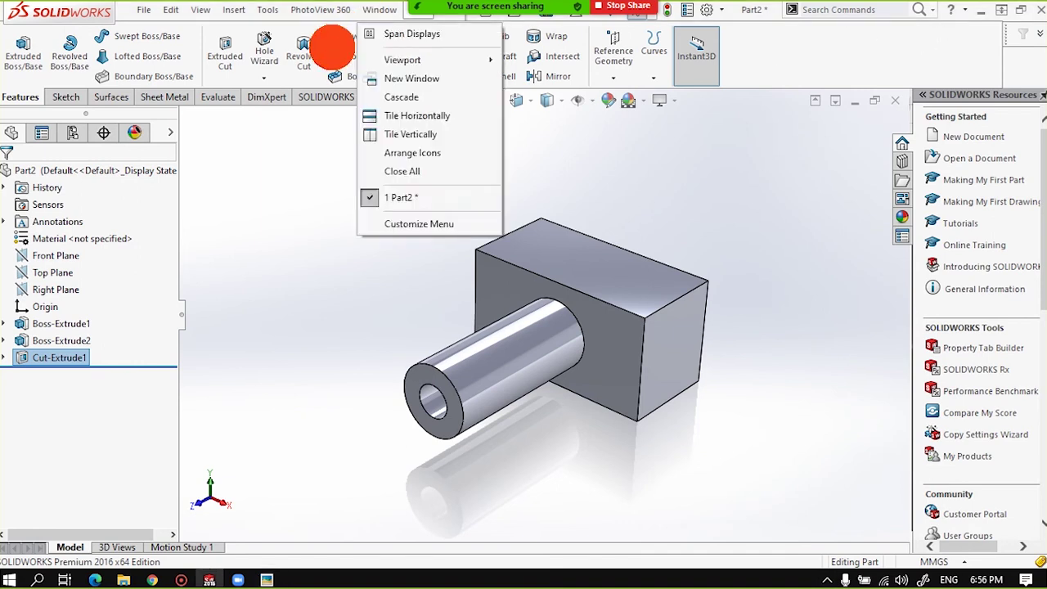
click(770, 29)
drag(771, 29, 469, 81)
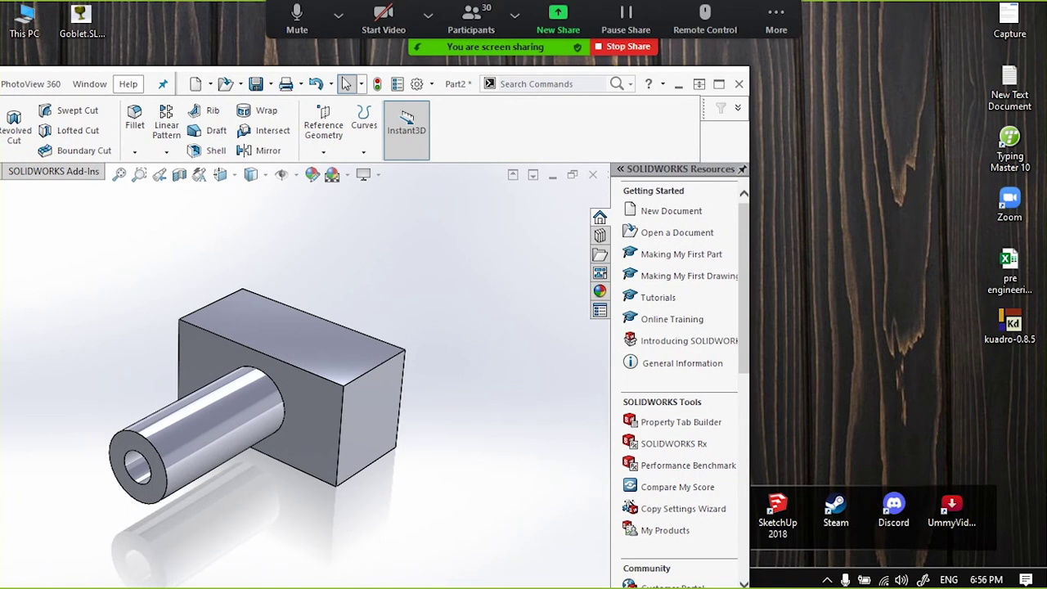
Load the Goblet image into PureRef and set it Always On Top.
drag(81, 18, 1014, 327)
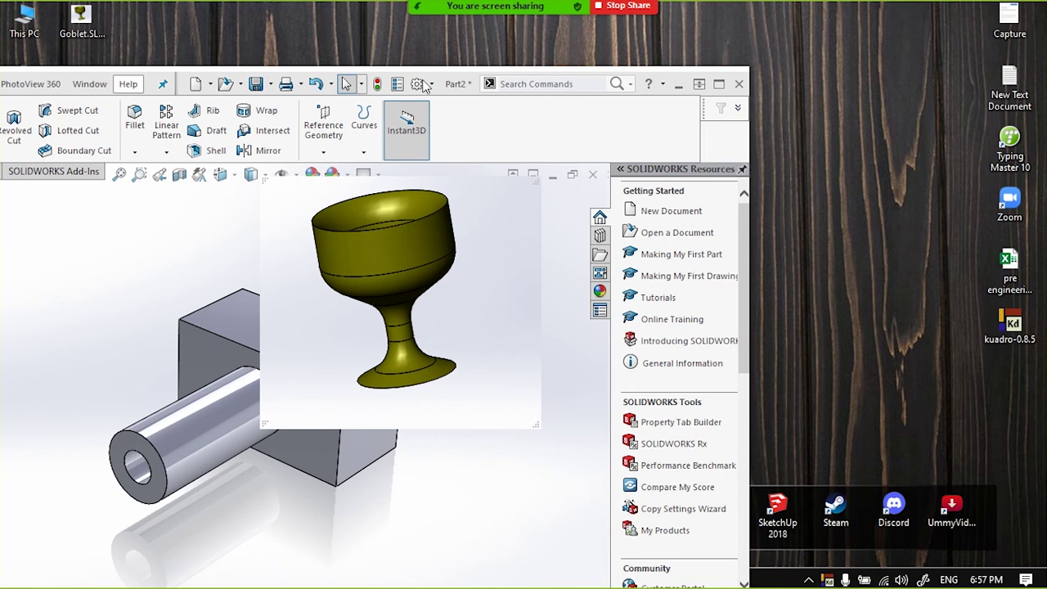
mouse_move(443, 76)
mouse_down()
mouse_move(622, 24)
mouse_move(674, 32)
mouse_up()
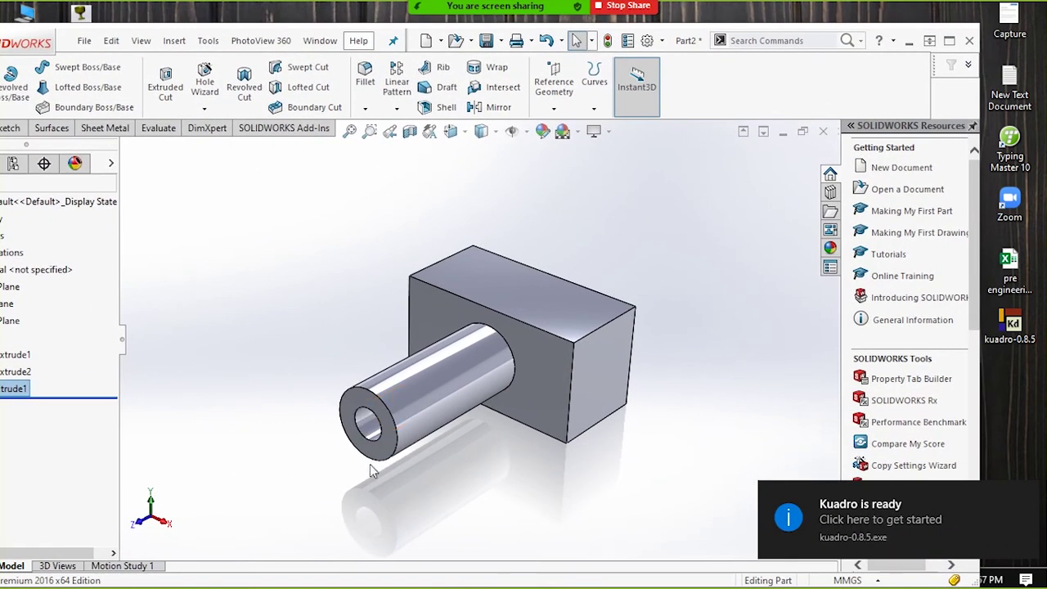
key(alt+Tab)
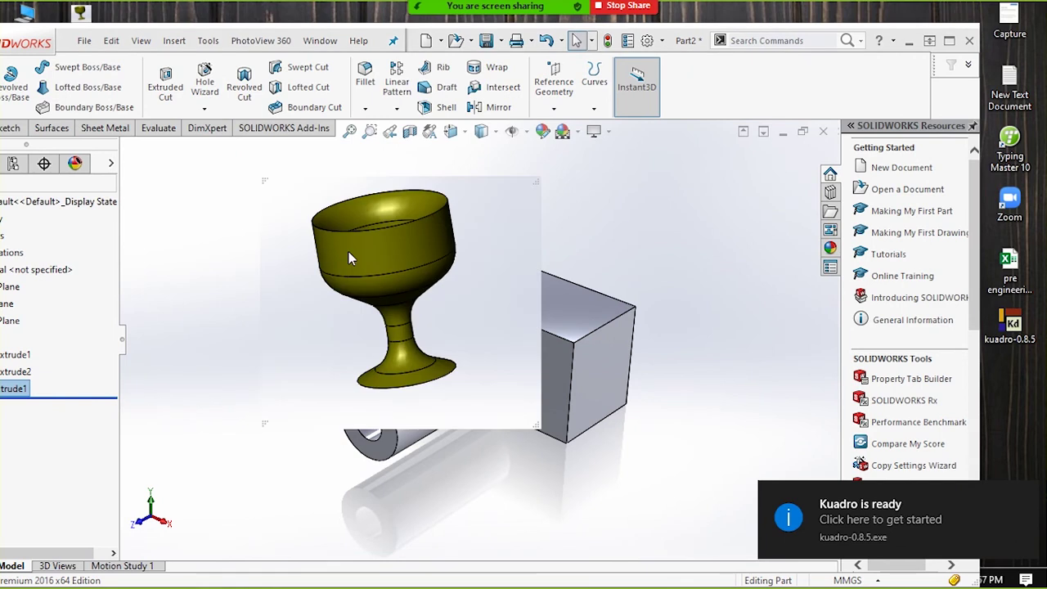
right_click(354, 258)
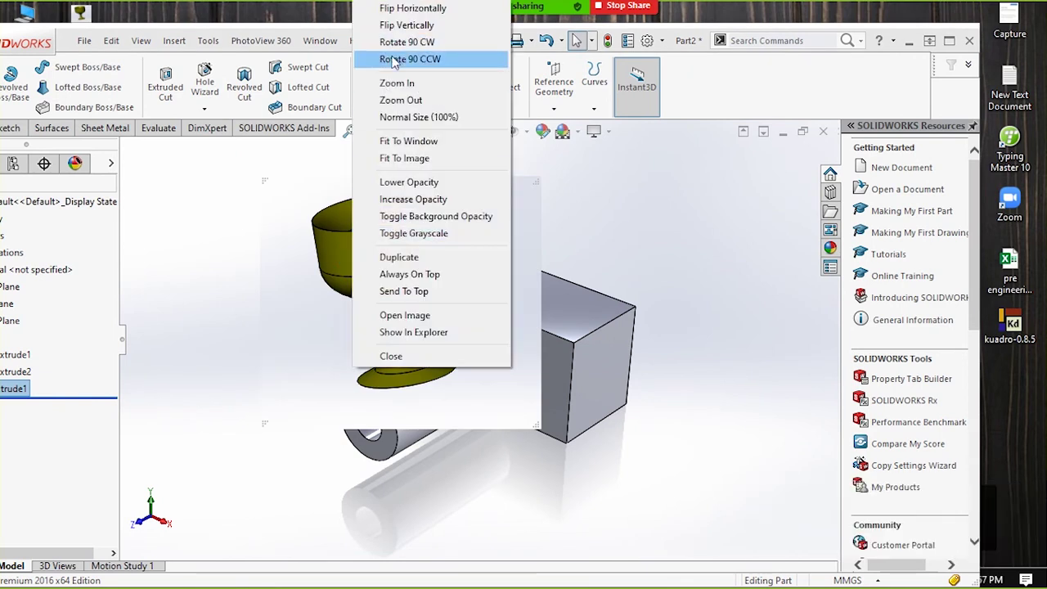
click(378, 274)
Maximize SolidWorks, move the goblet image to the right, and close the part document.
click(949, 40)
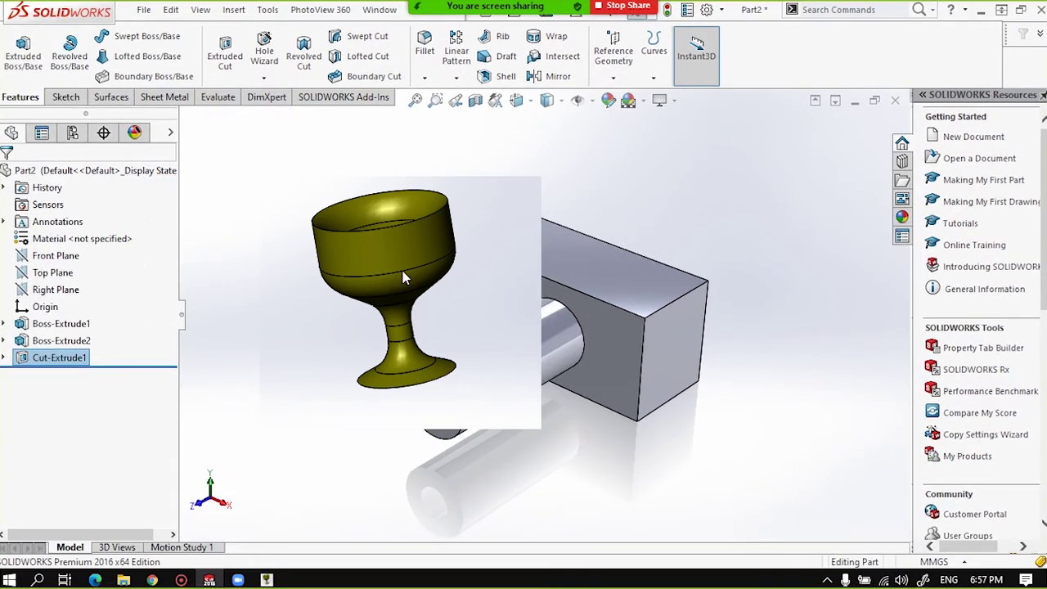
mouse_move(412, 257)
mouse_down()
mouse_move(828, 179)
mouse_move(862, 344)
mouse_up()
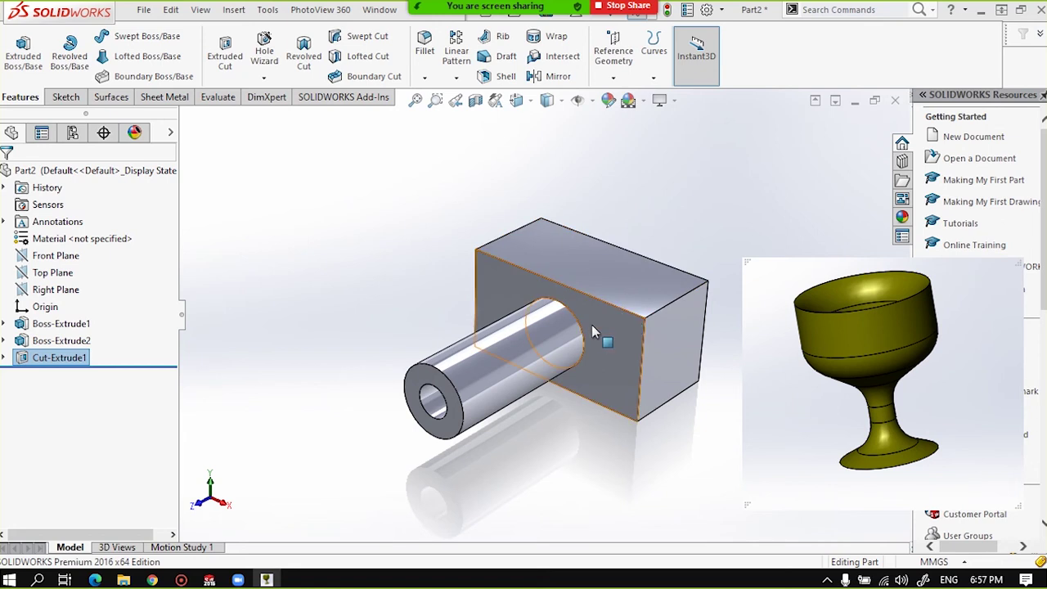
ctrl+middle_drag(561, 343, 528, 324)
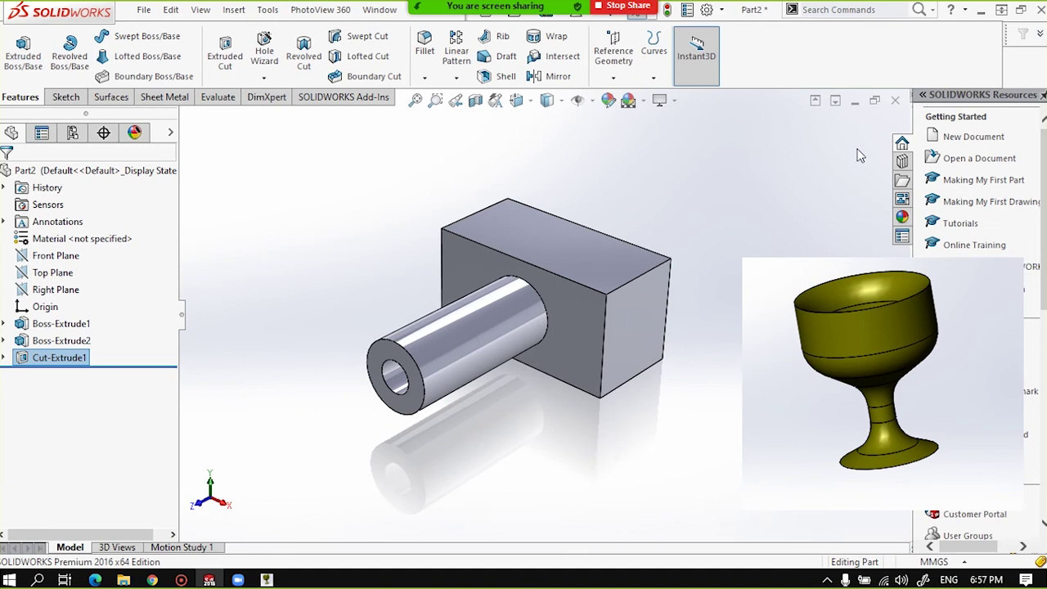
click(894, 100)
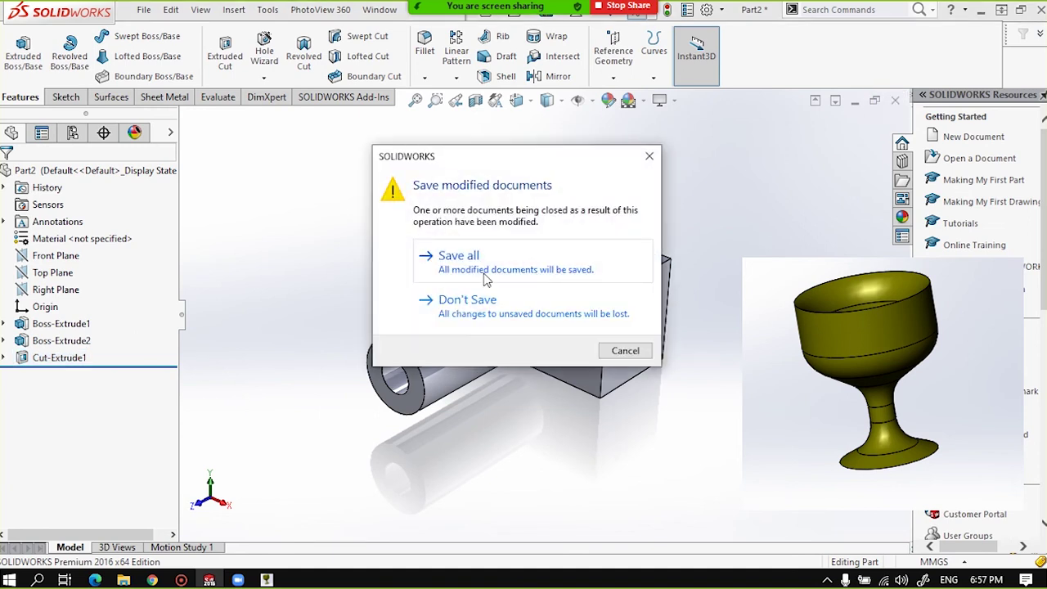
Close the part without saving and enlarge the goblet reference window.
click(473, 310)
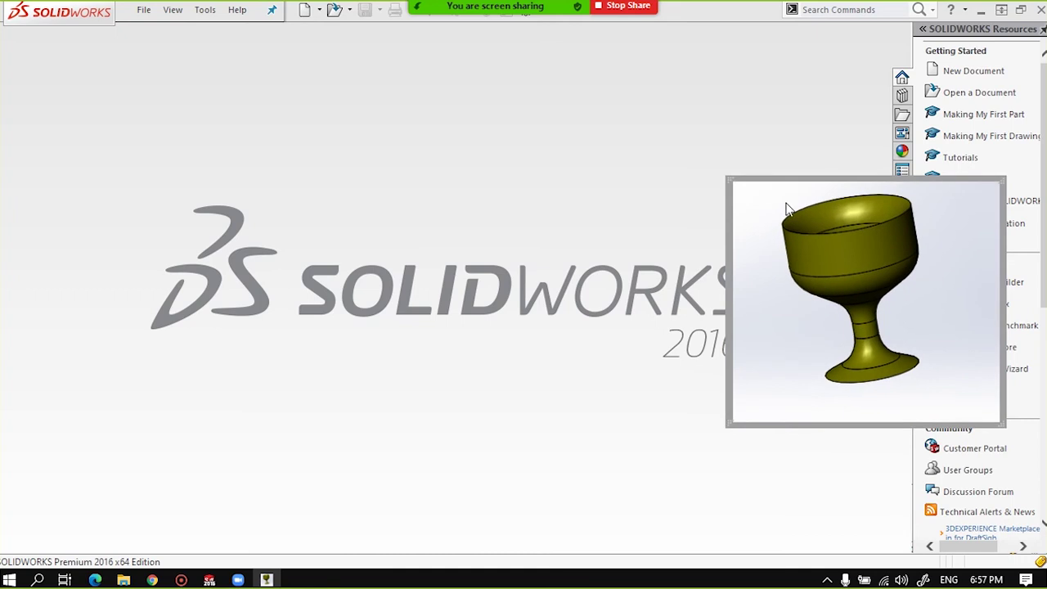
click(725, 177)
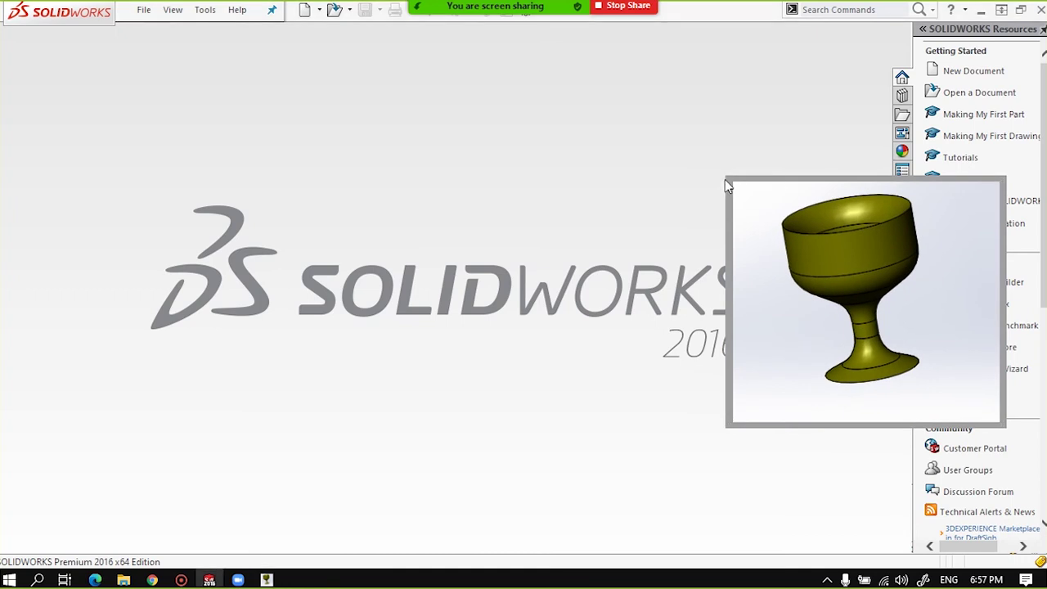
drag(725, 179, 634, 56)
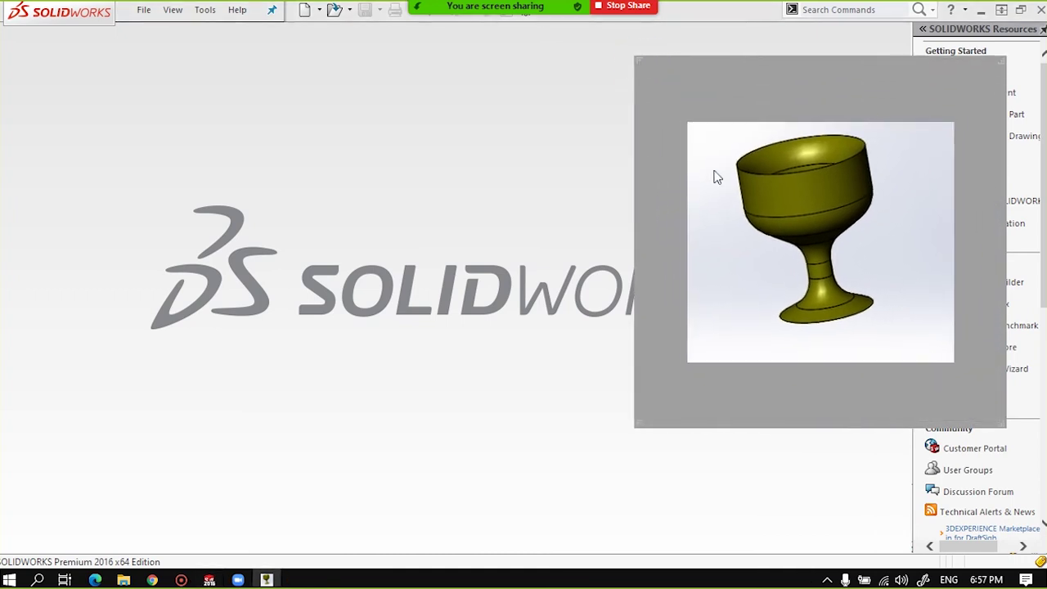
drag(692, 122, 723, 77)
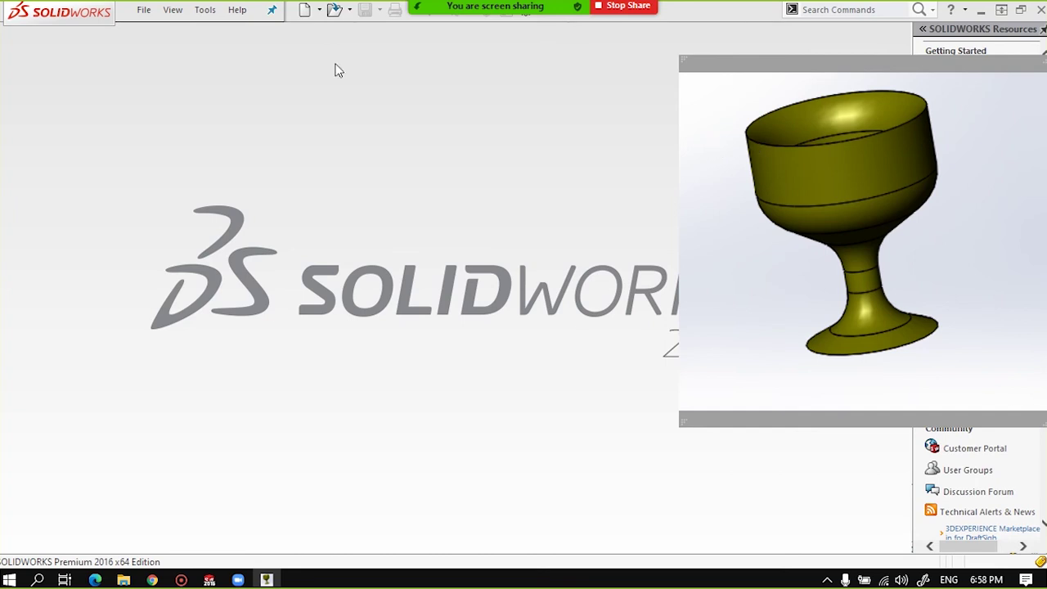
click(144, 10)
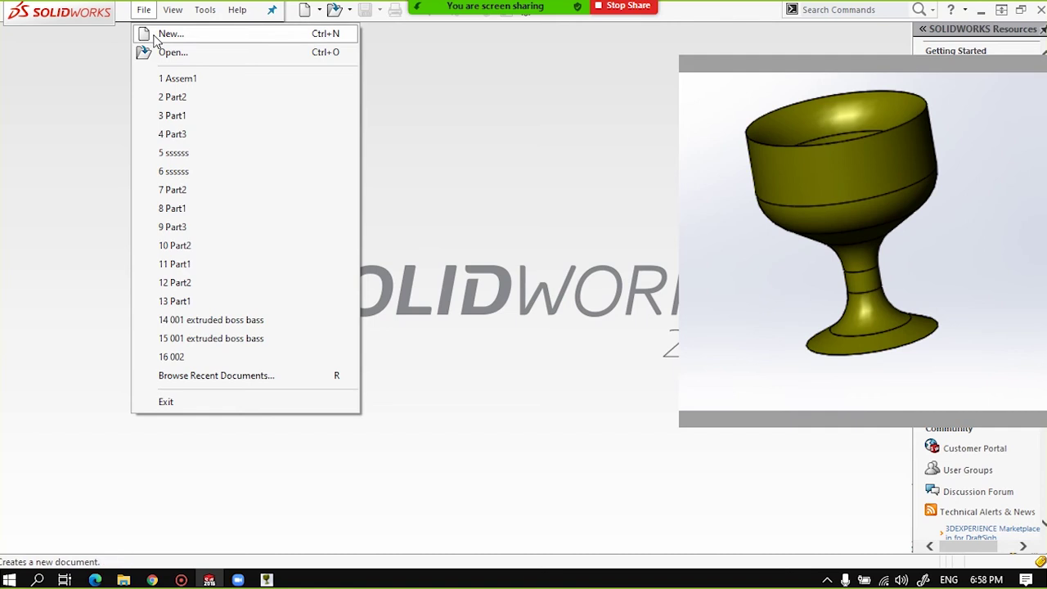
Create a new Part document, Part3, and move the goblet image down-right.
click(160, 33)
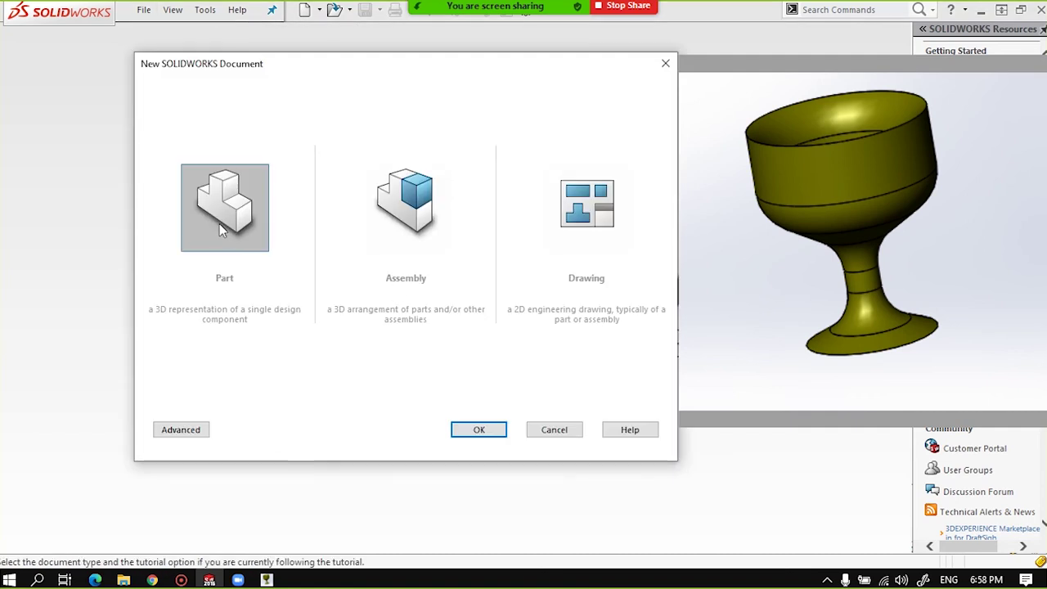
click(478, 433)
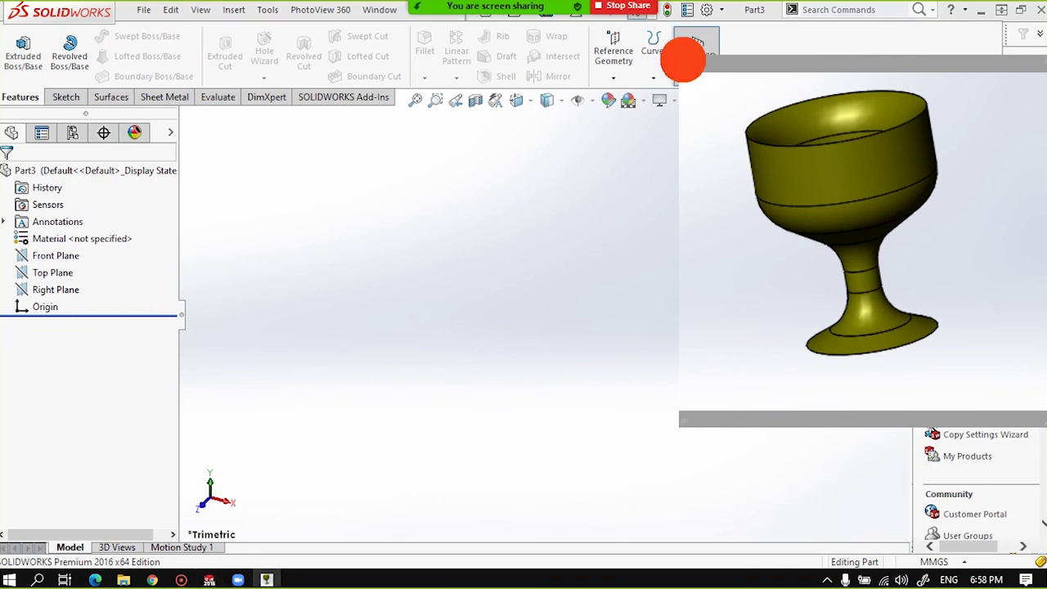
mouse_move(697, 59)
mouse_down()
mouse_move(775, 139)
mouse_move(830, 122)
mouse_move(829, 82)
mouse_up()
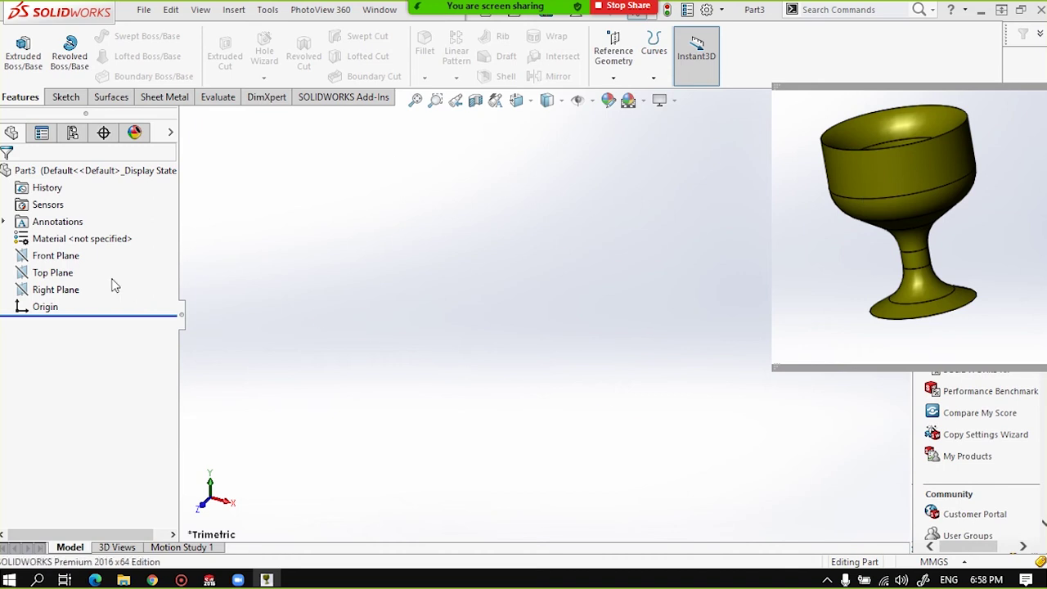
Start a sketch on the Front Plane and pick the Centerline tool.
click(52, 257)
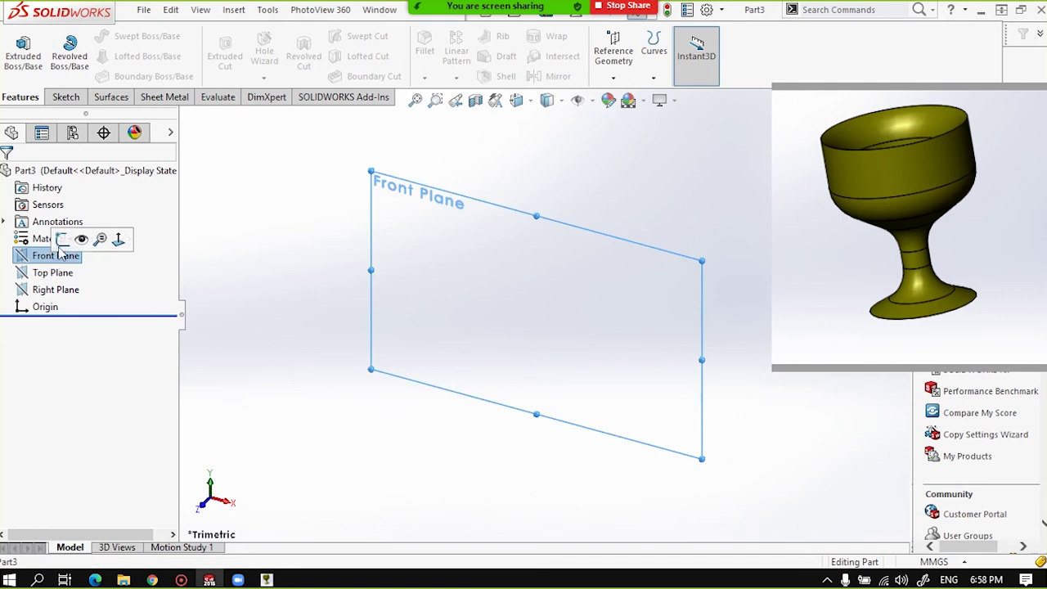
click(61, 238)
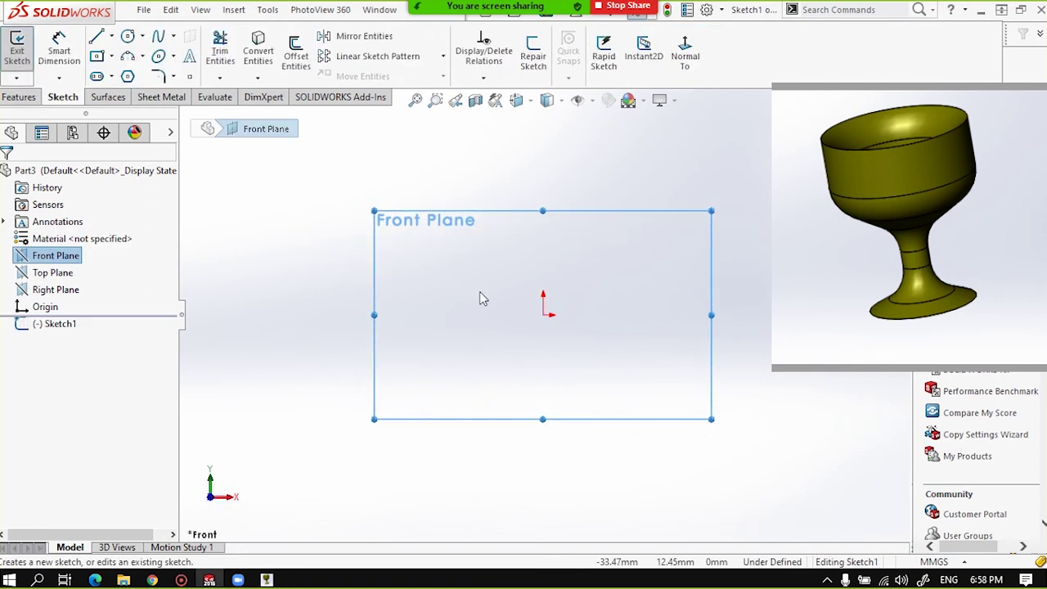
click(112, 38)
click(116, 53)
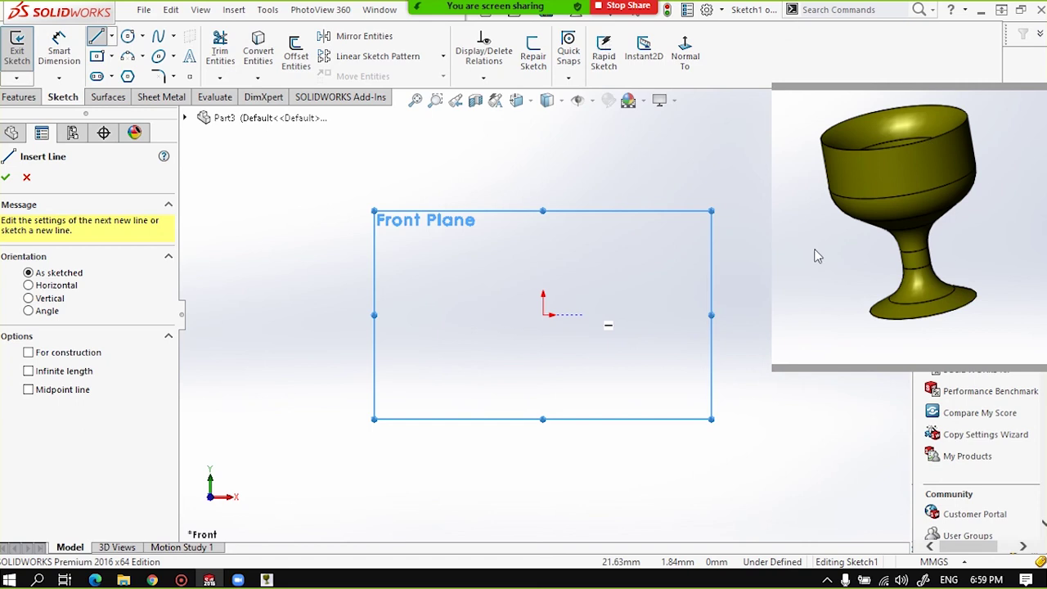
click(111, 36)
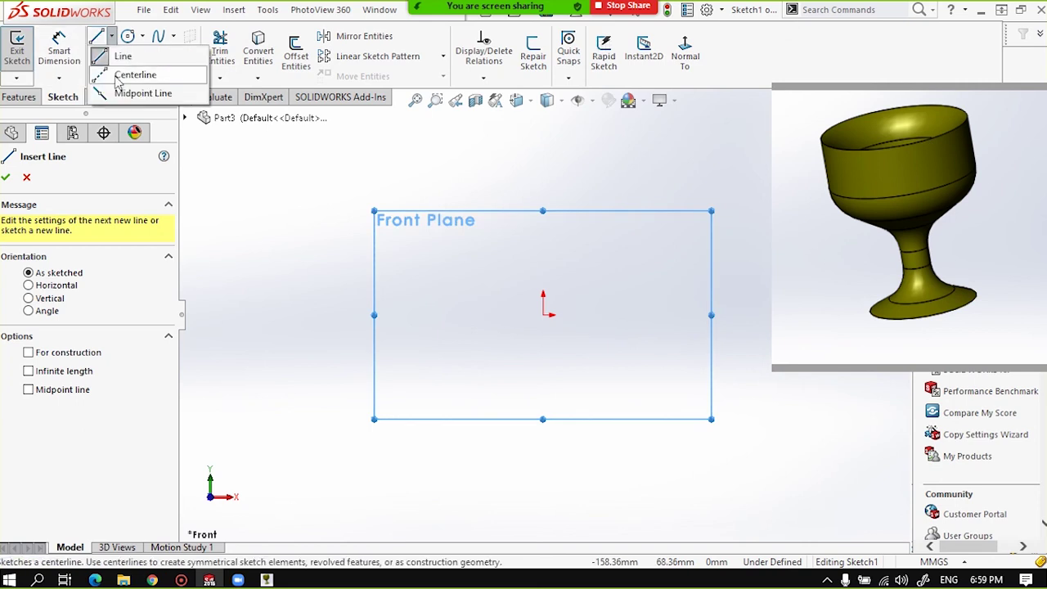
key(Escape)
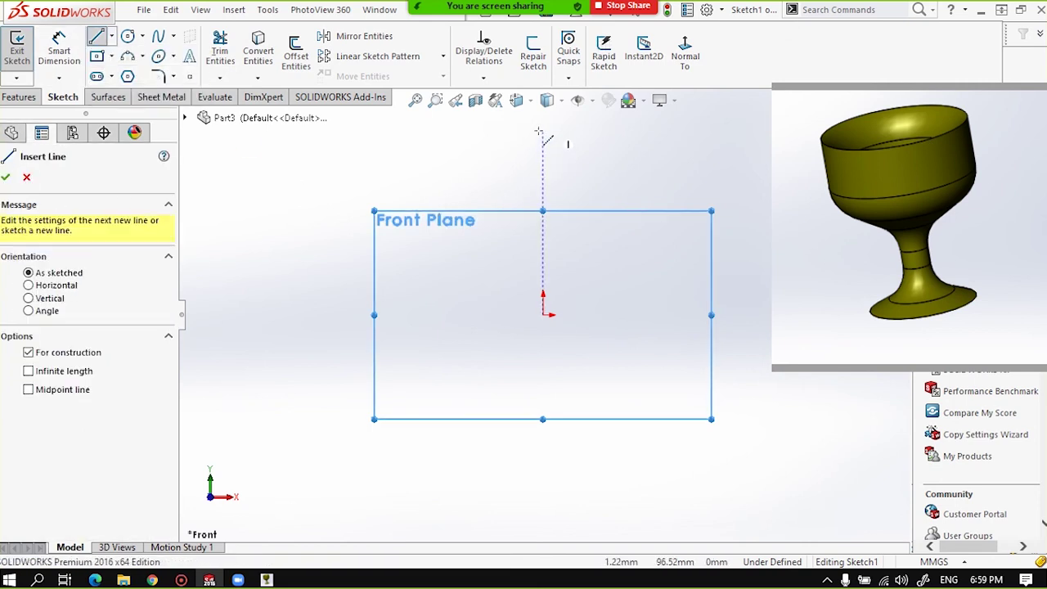
Draw a vertical centerline from above to below the origin.
click(536, 175)
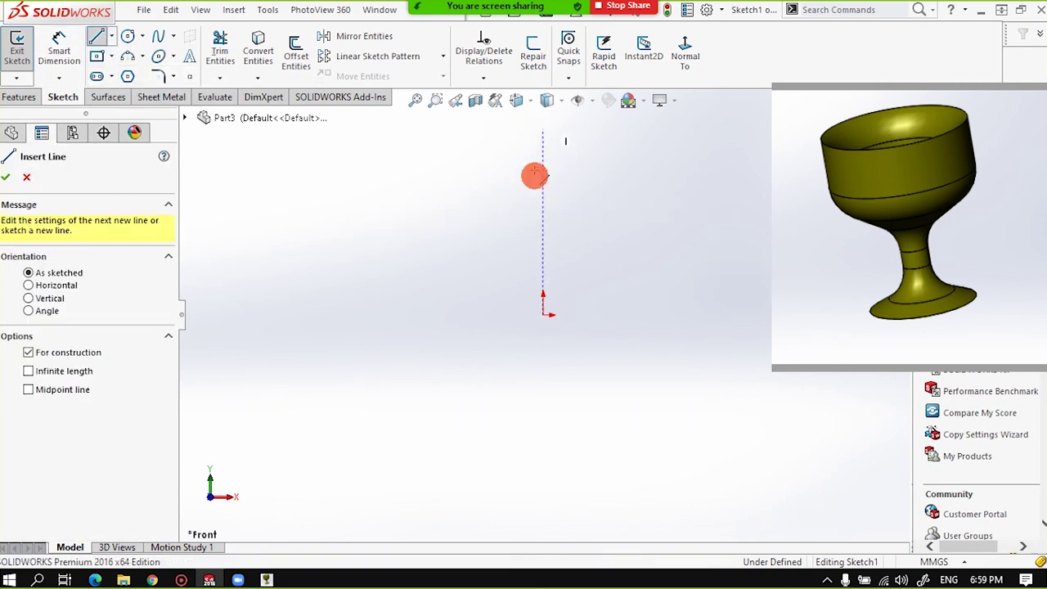
click(547, 502)
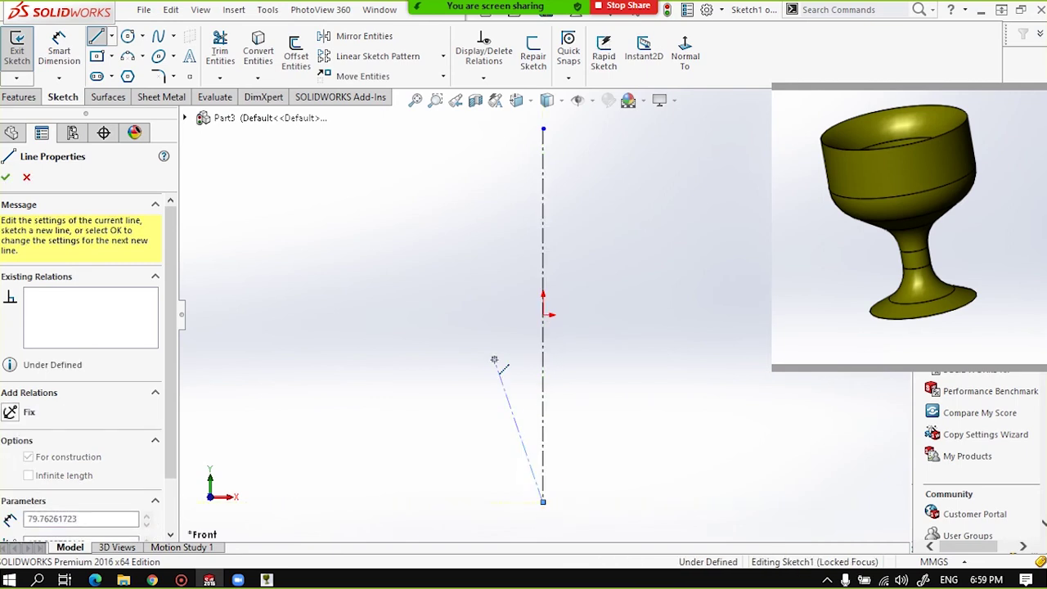
key(Escape)
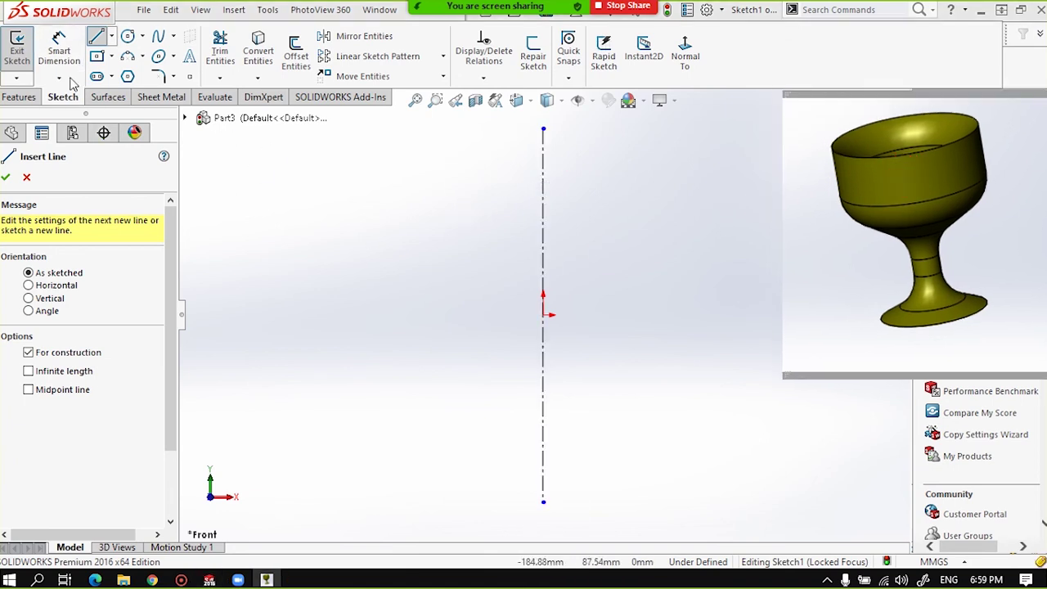
Draw a short horizontal line leftward from the centerline's top, redrawing it once.
click(532, 180)
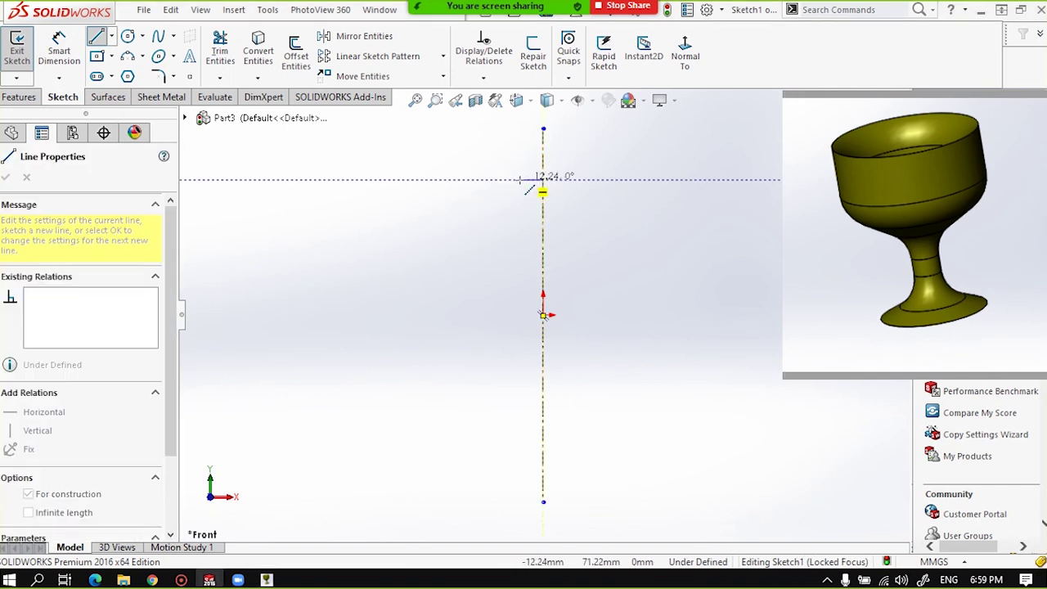
double_click(521, 179)
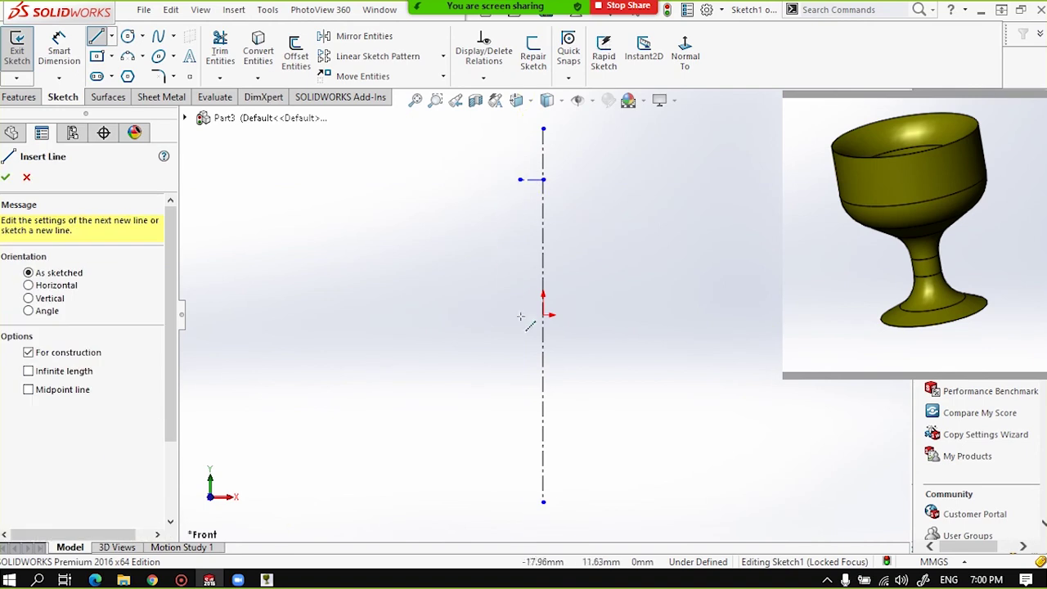
key(Escape)
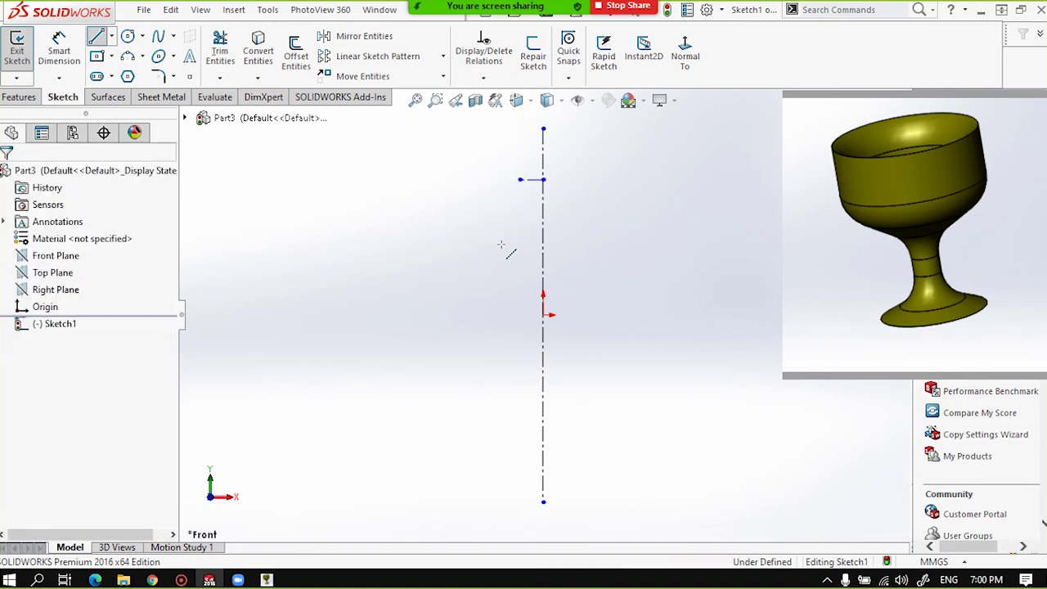
key(Delete)
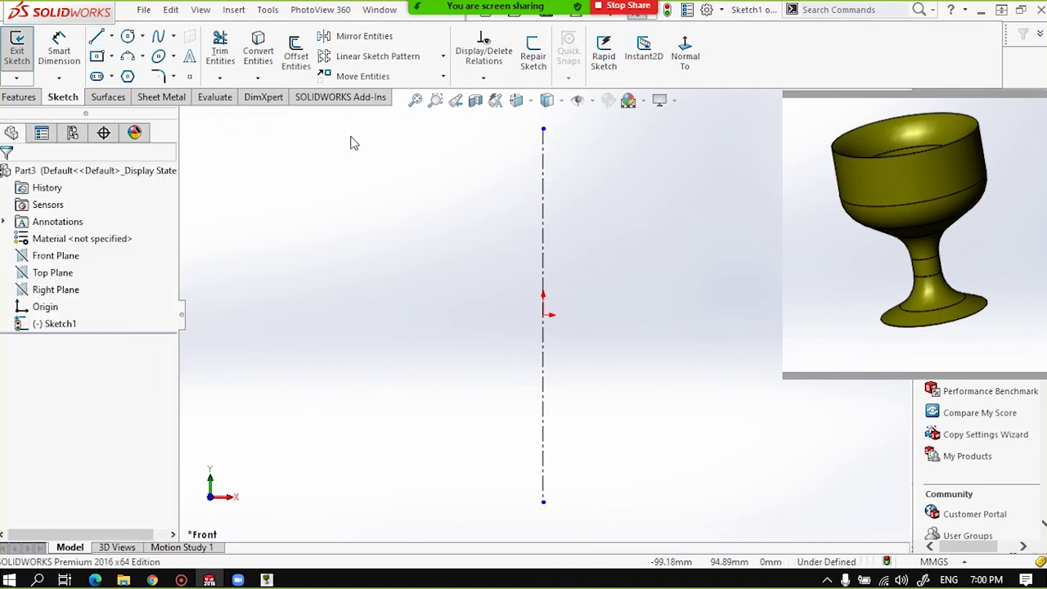
click(97, 36)
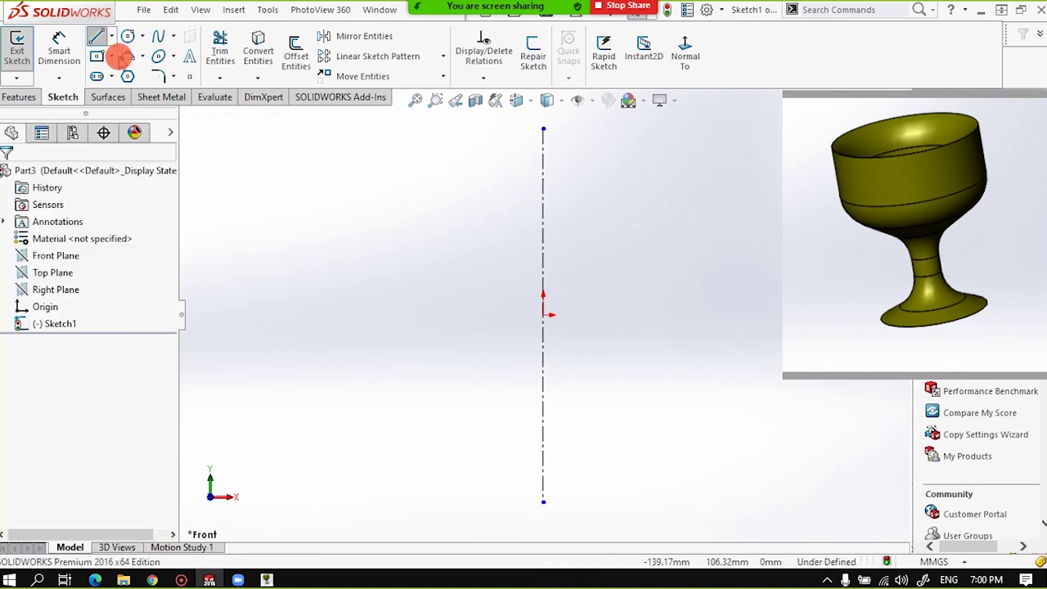
click(542, 180)
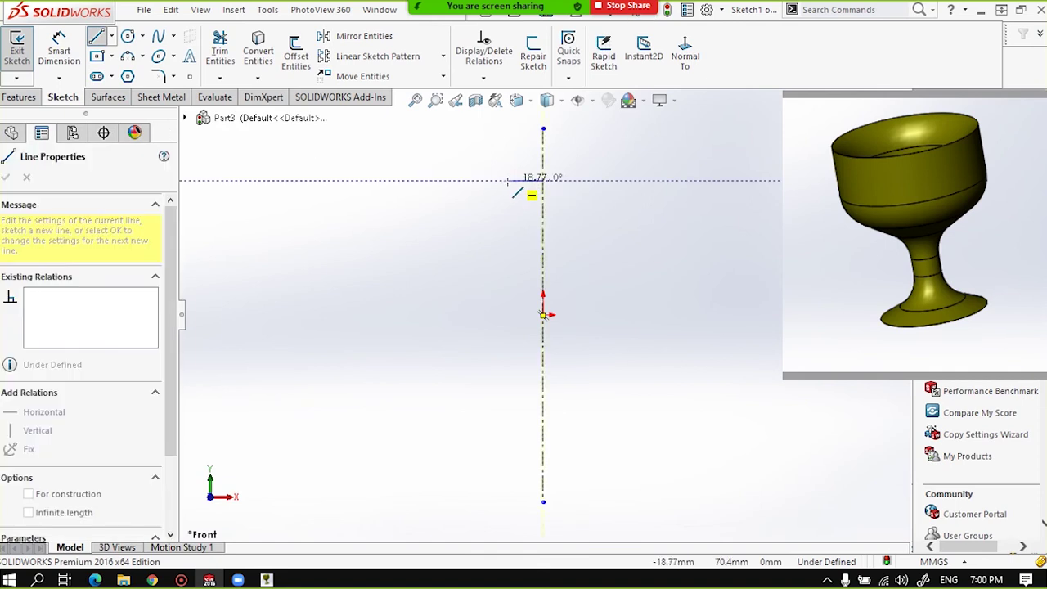
click(516, 180)
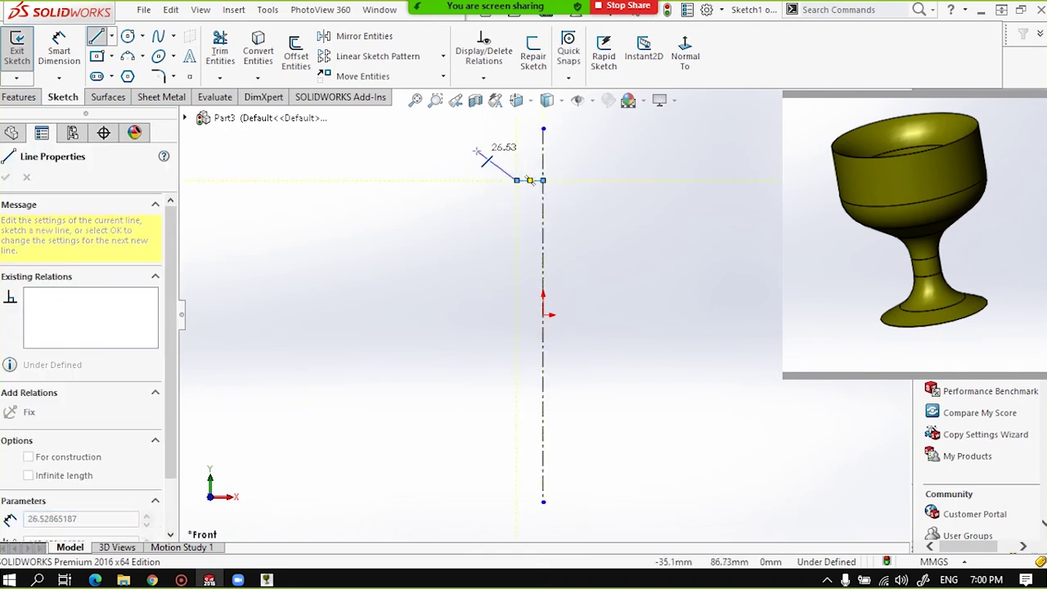
double_click(477, 150)
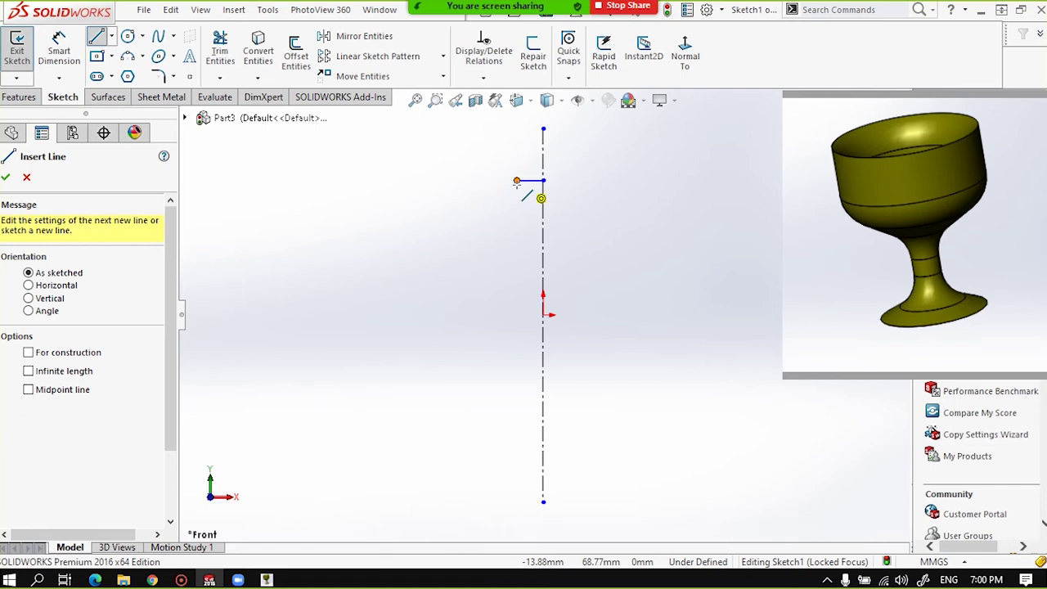
click(543, 502)
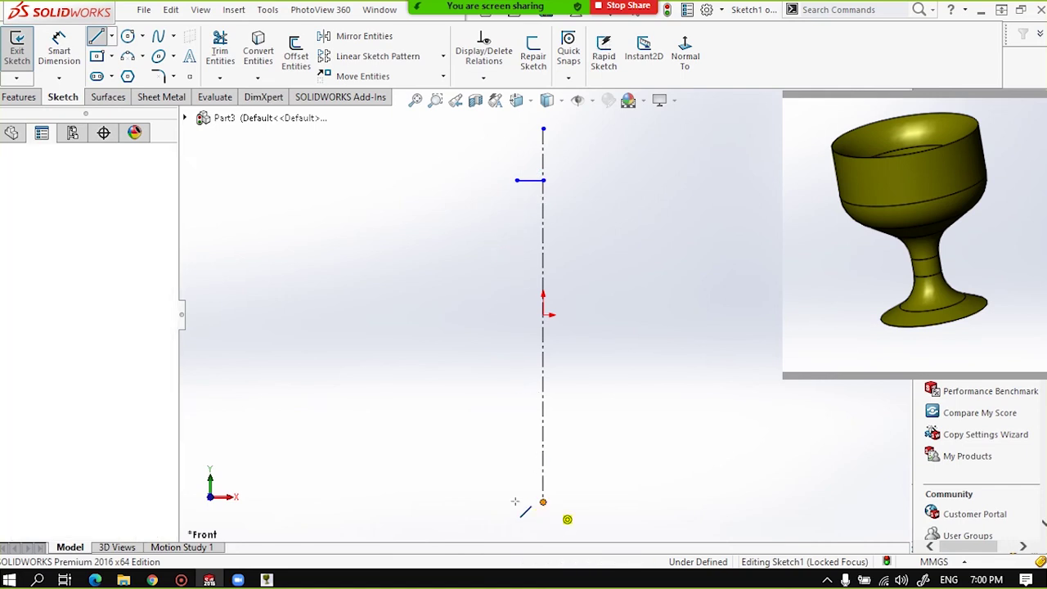
Draw the bottom edge left of the centerline and the tall left vertical side.
click(456, 503)
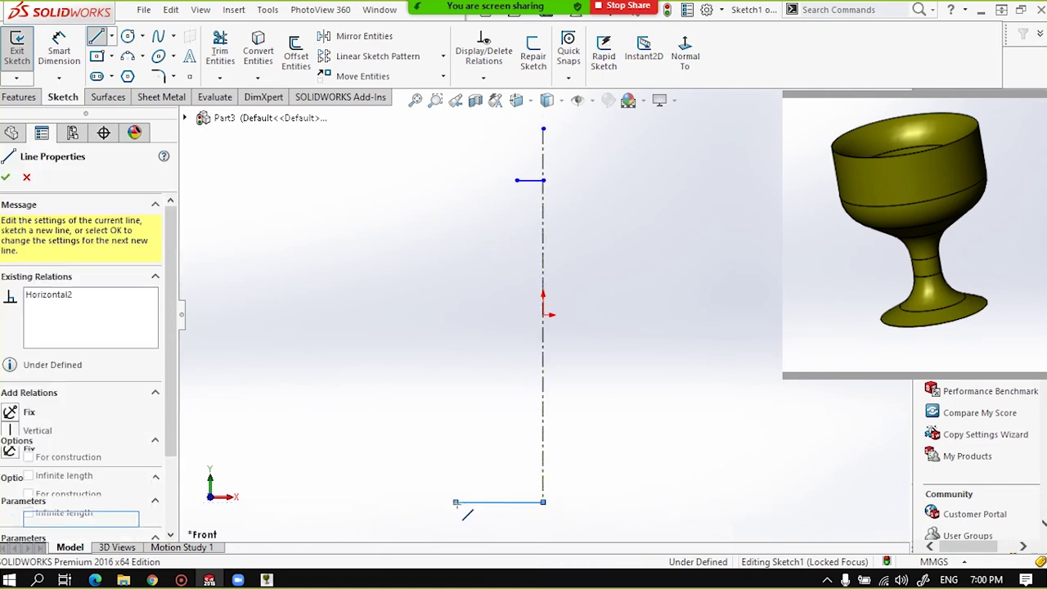
right_click(450, 428)
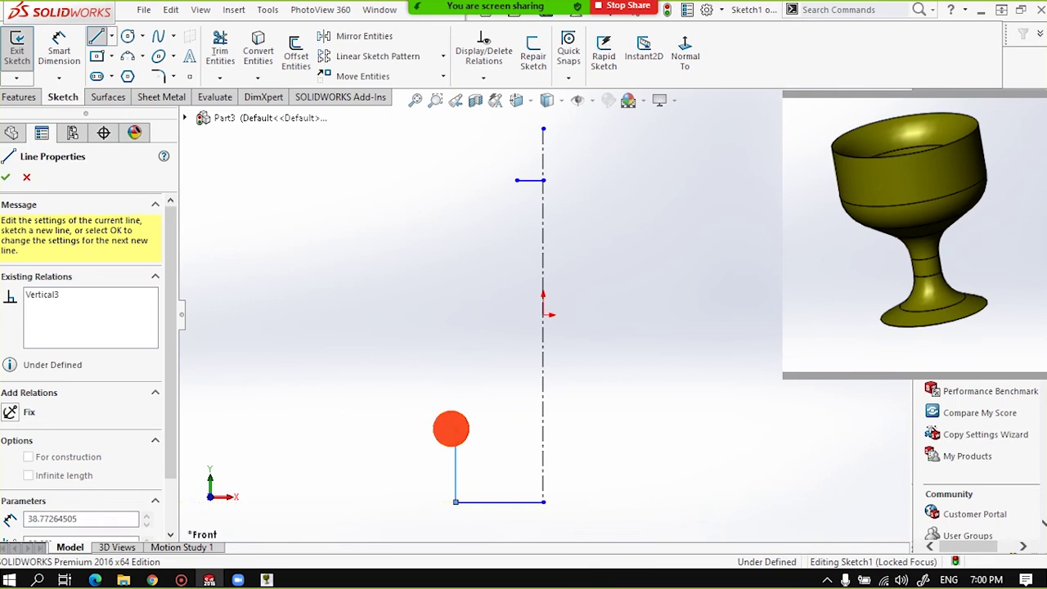
click(456, 503)
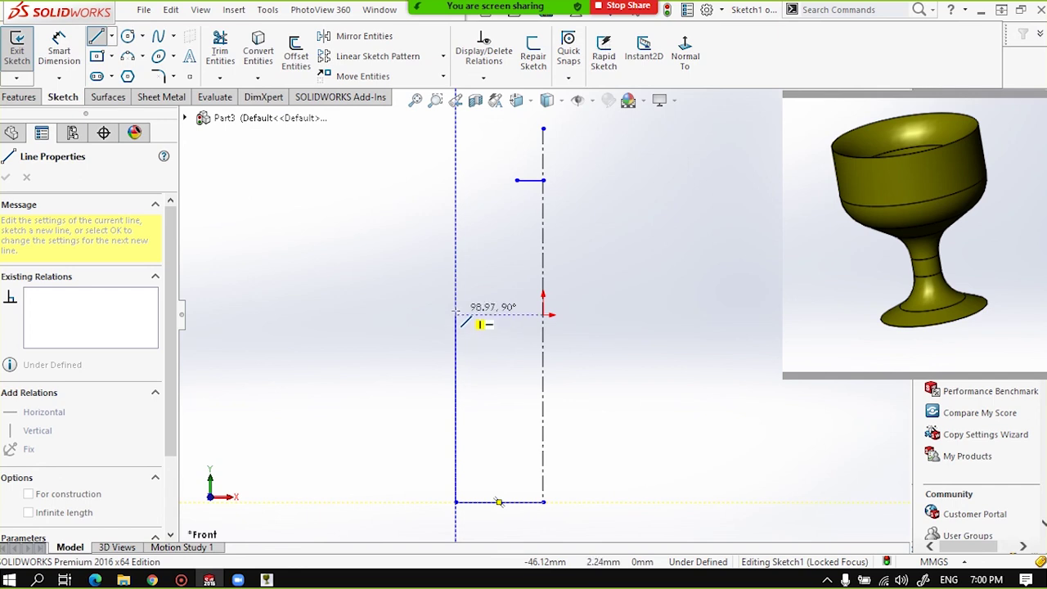
click(456, 314)
key(Escape)
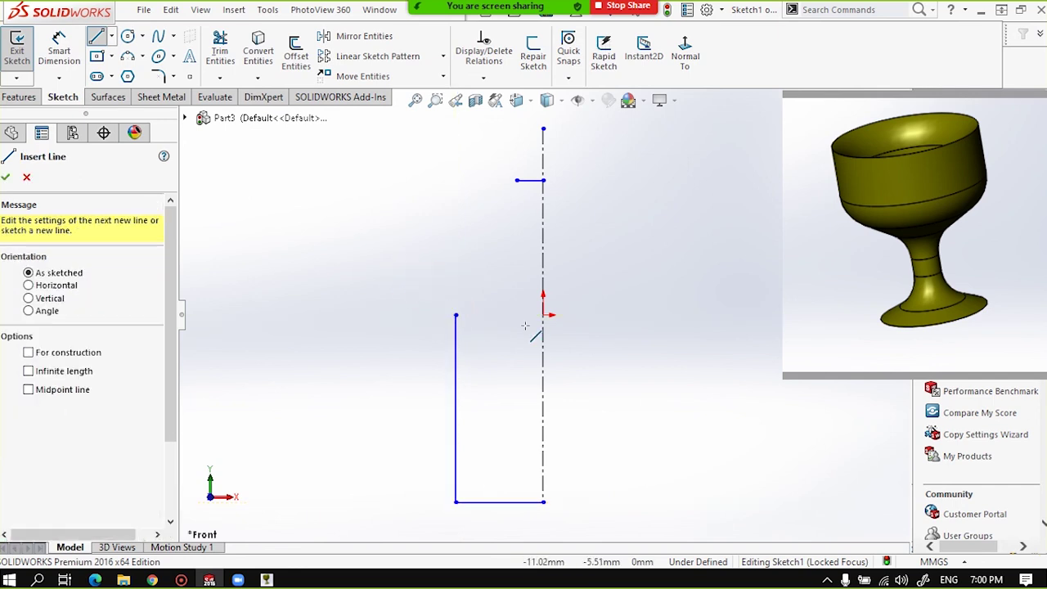
Add a short vertical drop below the top ledge's left end.
scroll(538, 329, down, 1)
scroll(539, 339, up, 2)
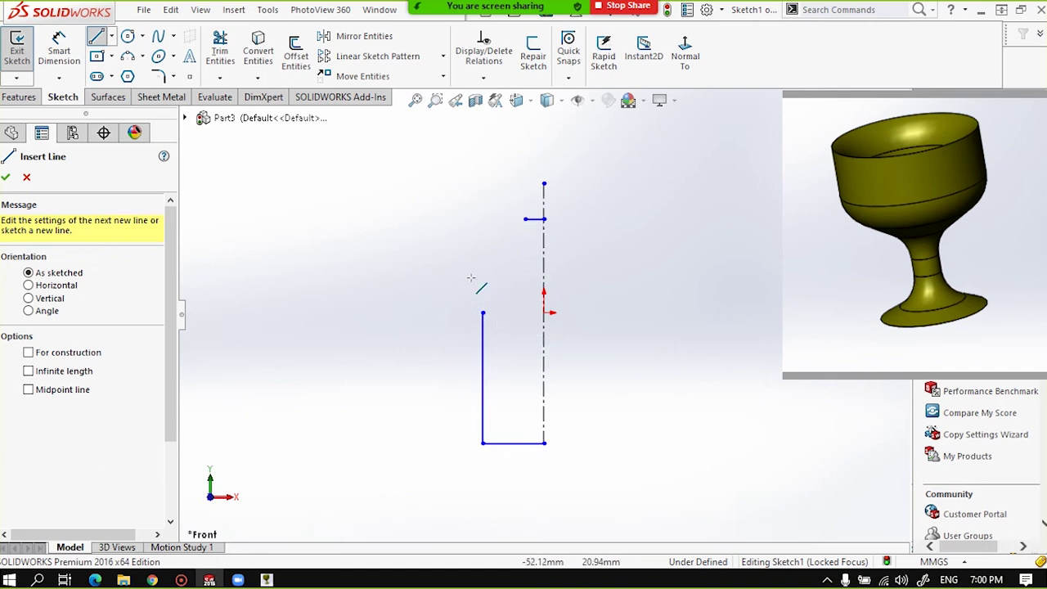
scroll(543, 313, up, 3)
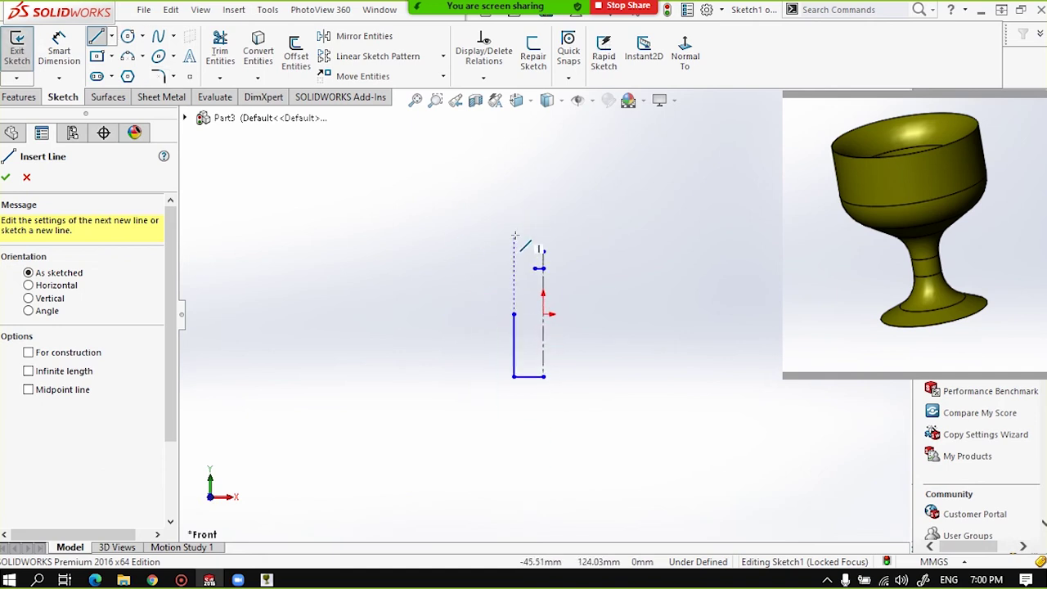
scroll(516, 236, down, 3)
scroll(523, 245, down, 1)
click(559, 331)
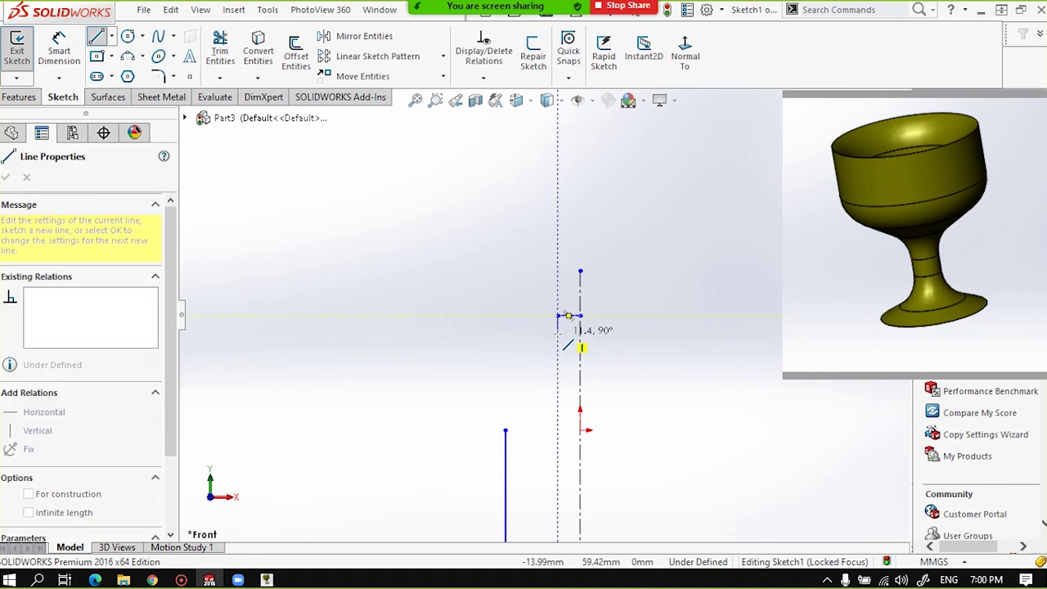
click(558, 333)
key(Escape)
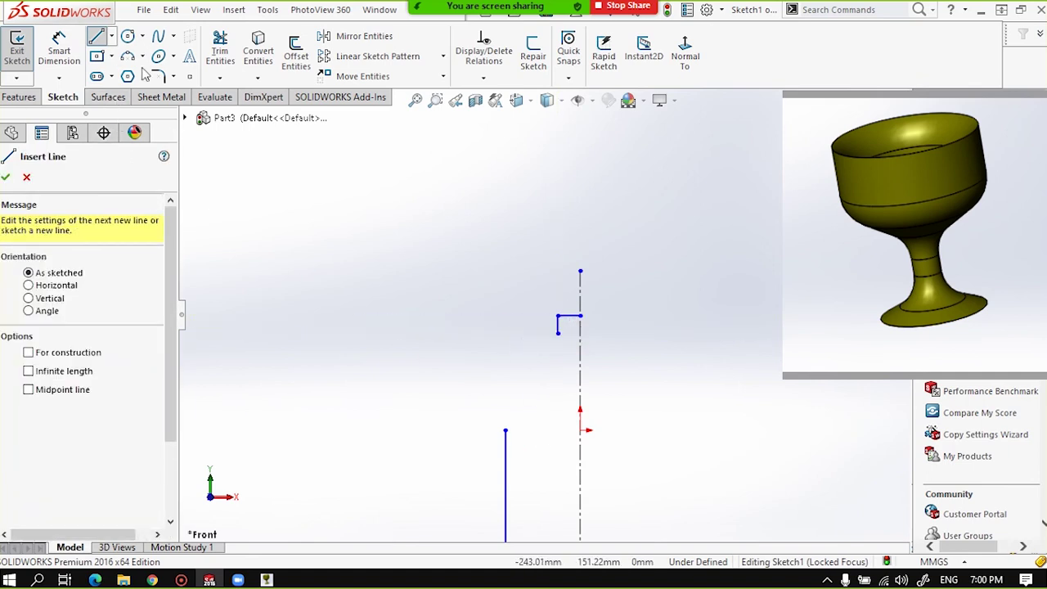
click(158, 36)
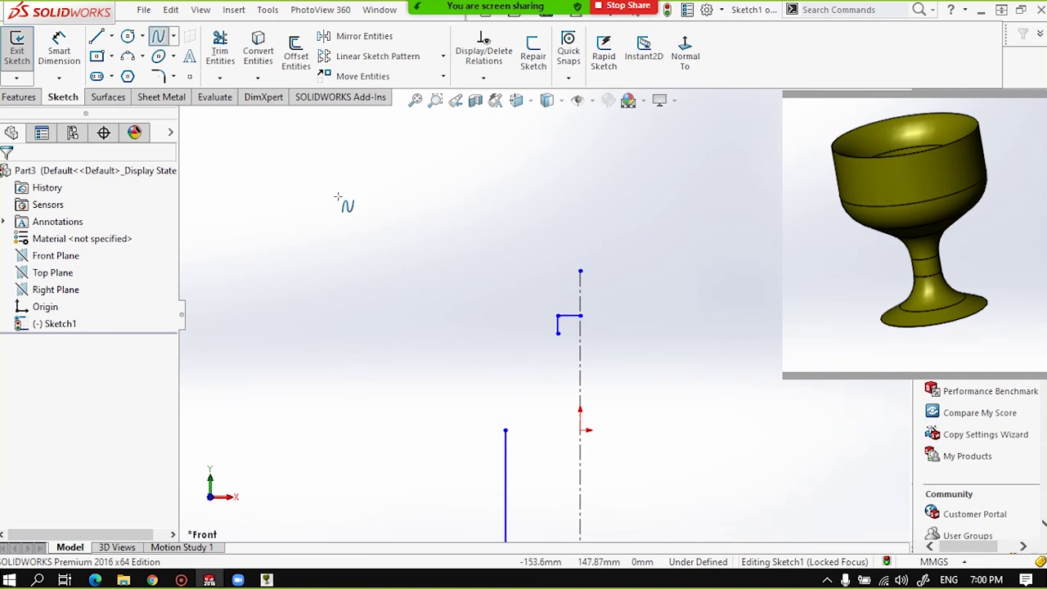
Draw an S-shaped spline from the short drop's end through two points to the left side's top.
click(557, 333)
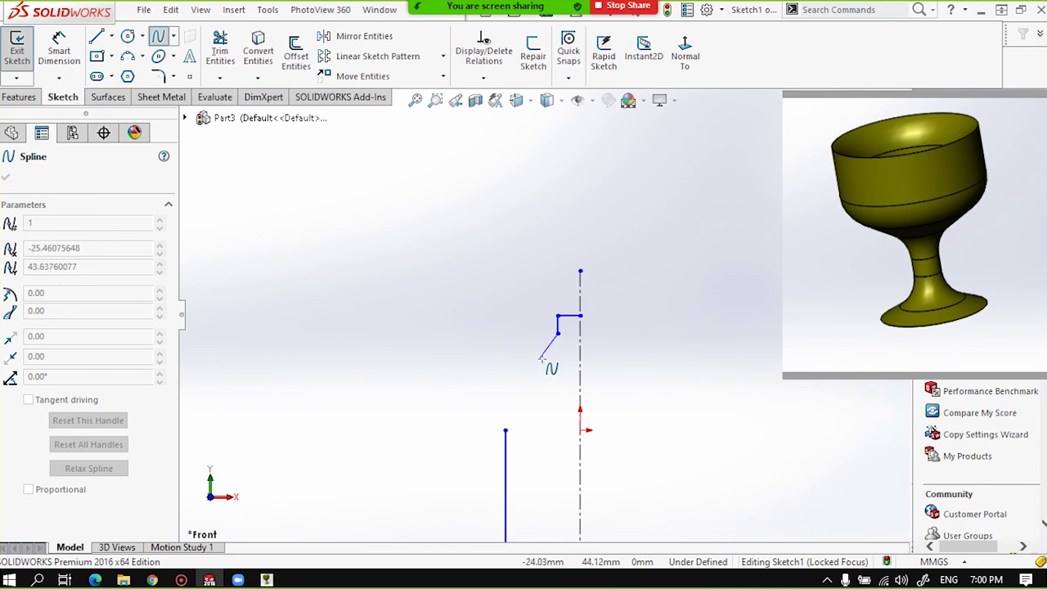
click(544, 373)
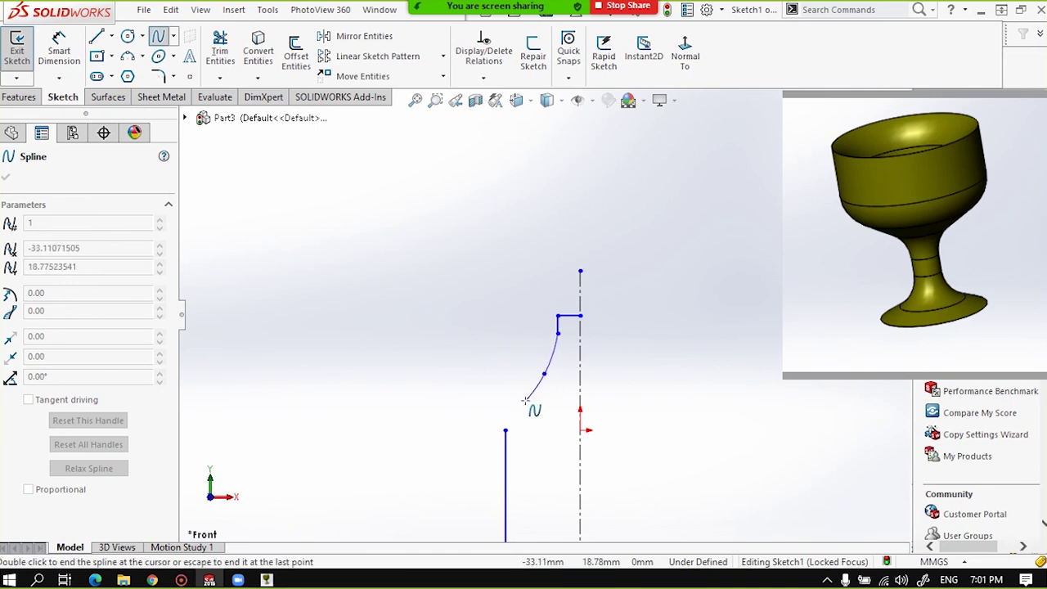
click(513, 406)
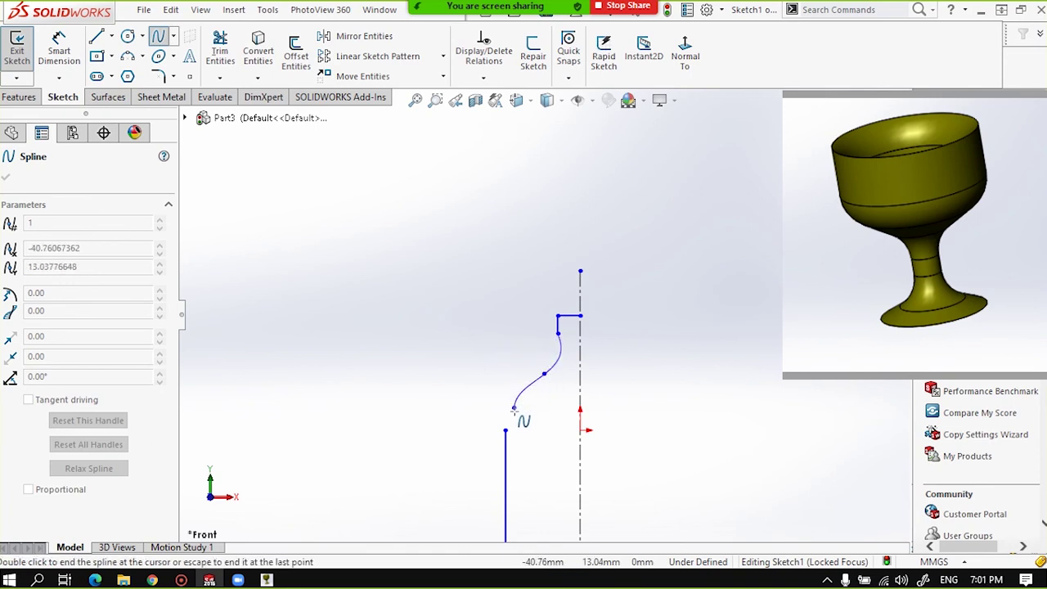
click(505, 430)
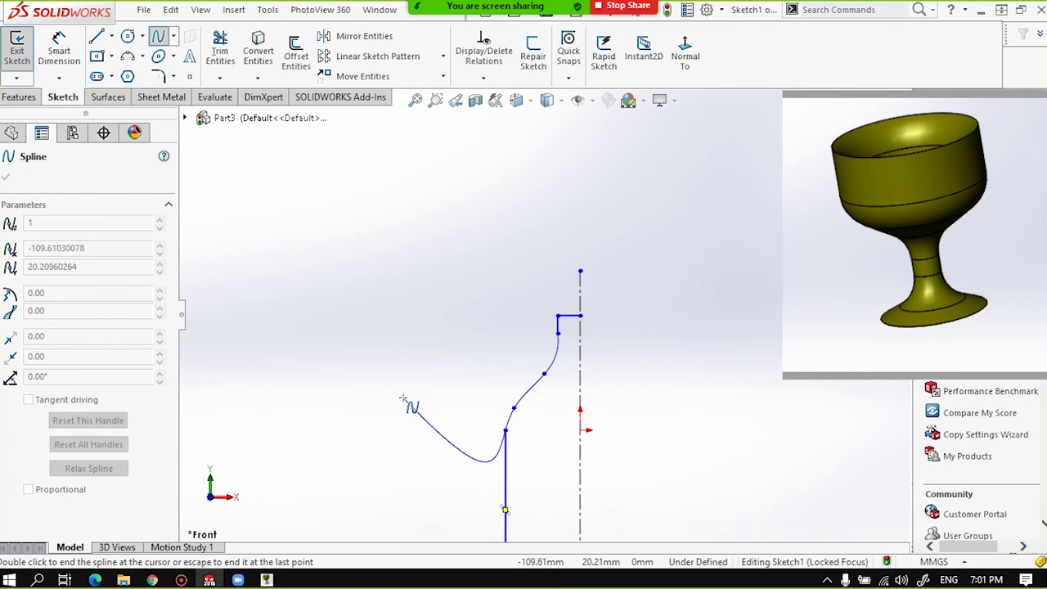
key(Escape)
scroll(515, 405, down, 1)
scroll(532, 385, down, 1)
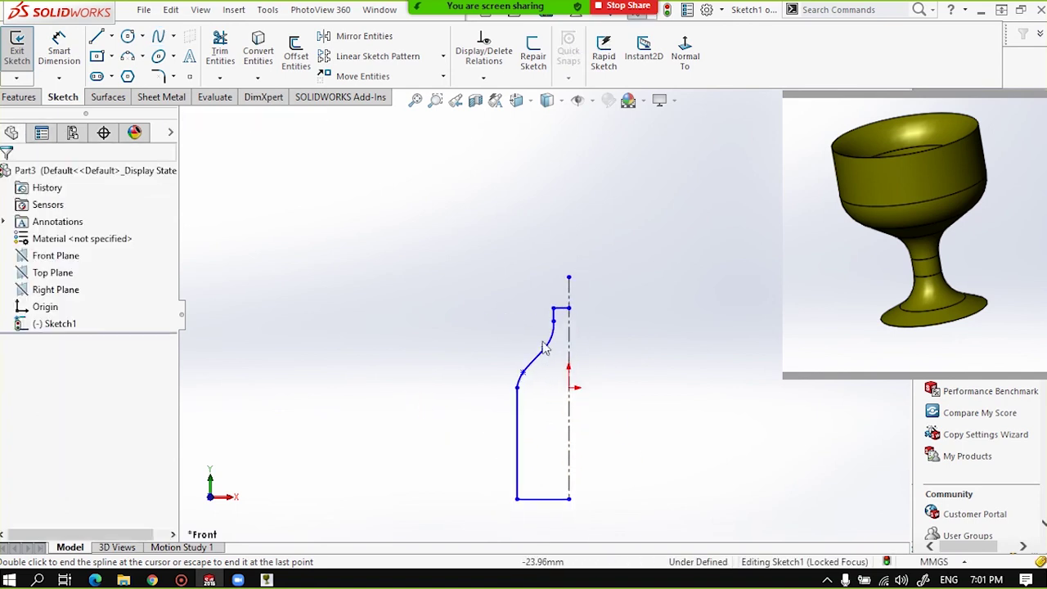
scroll(546, 359, down, 1)
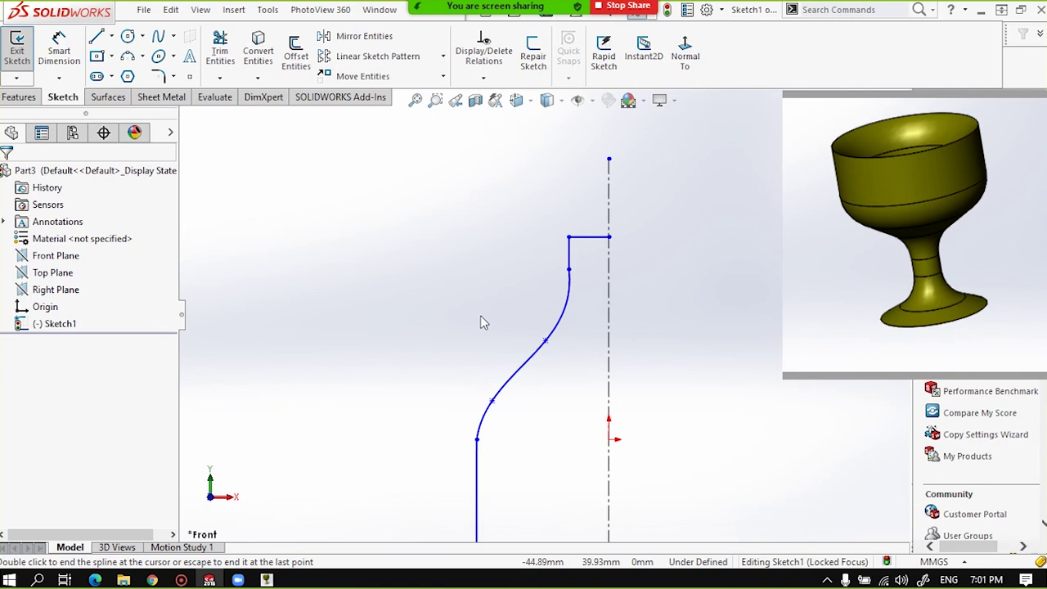
Drag the spline's intermediate points to smooth its S-curve.
mouse_move(547, 345)
mouse_down()
mouse_move(541, 332)
mouse_move(552, 346)
mouse_move(535, 344)
mouse_move(547, 322)
mouse_move(540, 346)
mouse_up()
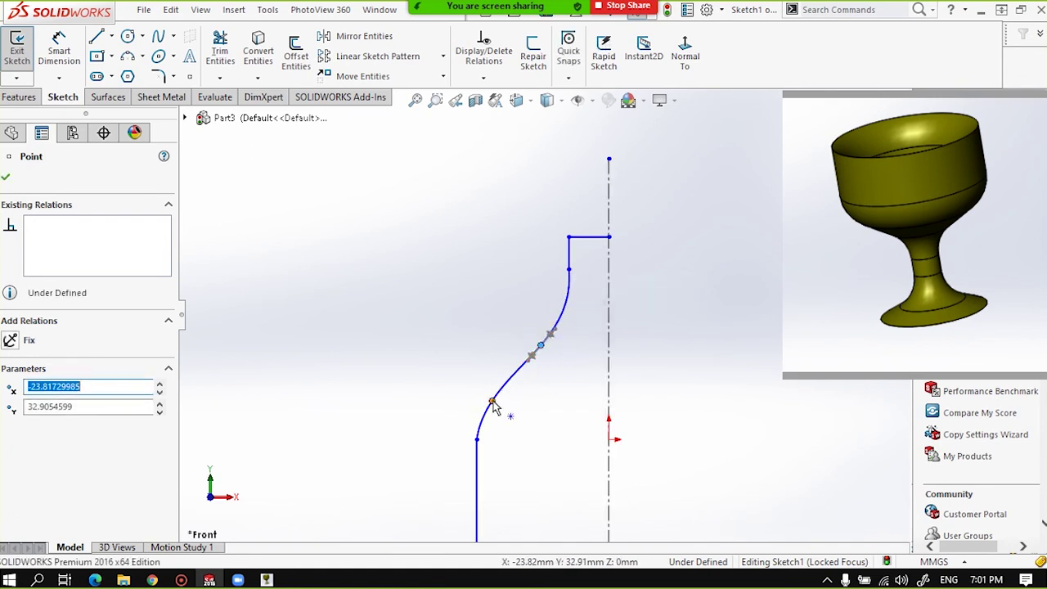
mouse_move(491, 400)
mouse_down()
mouse_move(490, 385)
mouse_move(507, 382)
mouse_up()
click(577, 303)
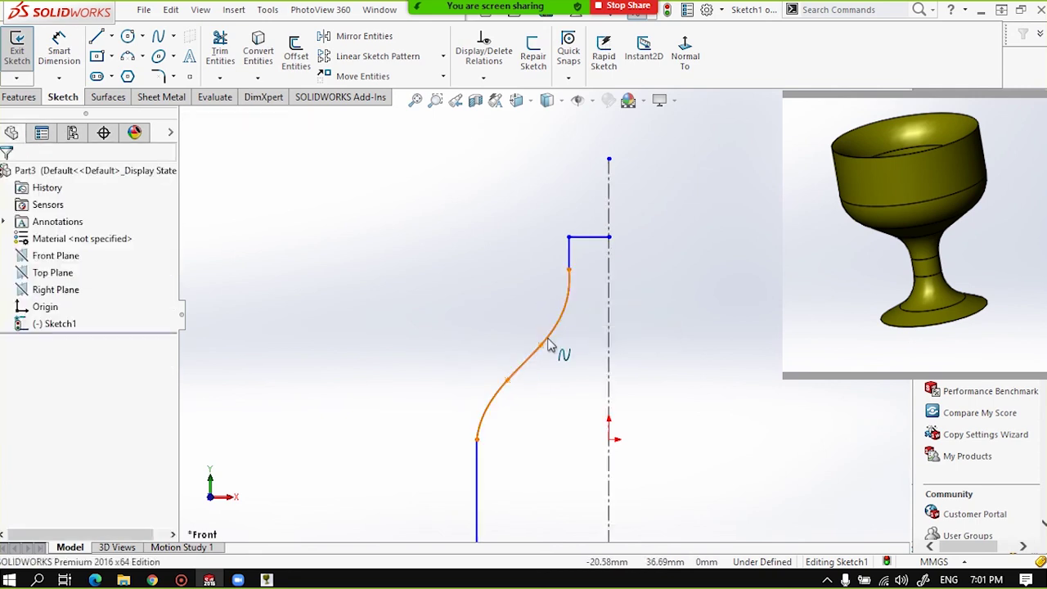
drag(549, 345, 553, 325)
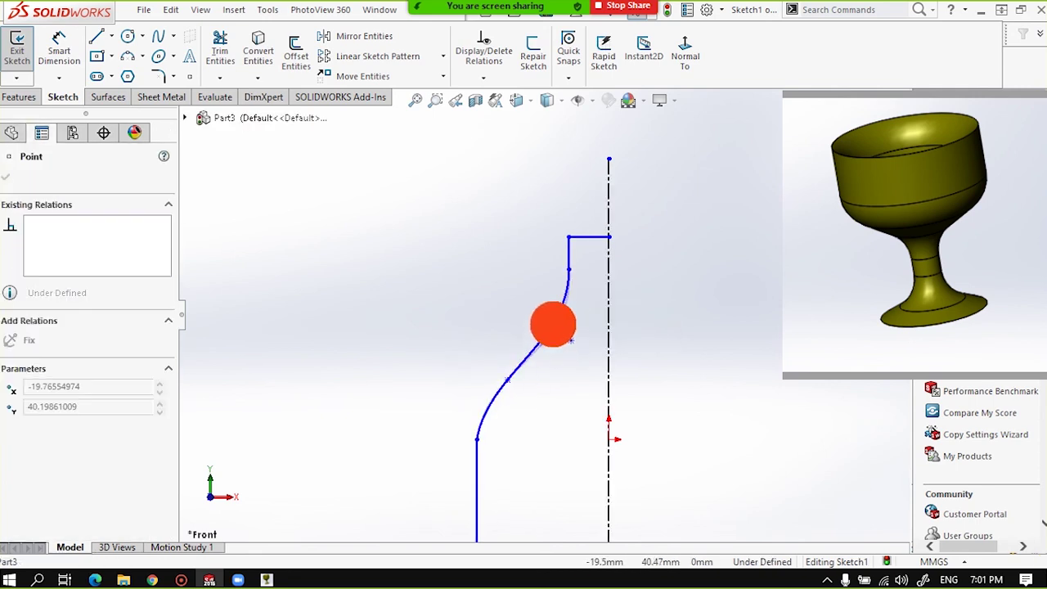
click(502, 310)
scroll(526, 351, down, 2)
scroll(564, 392, up, 2)
scroll(565, 396, up, 1)
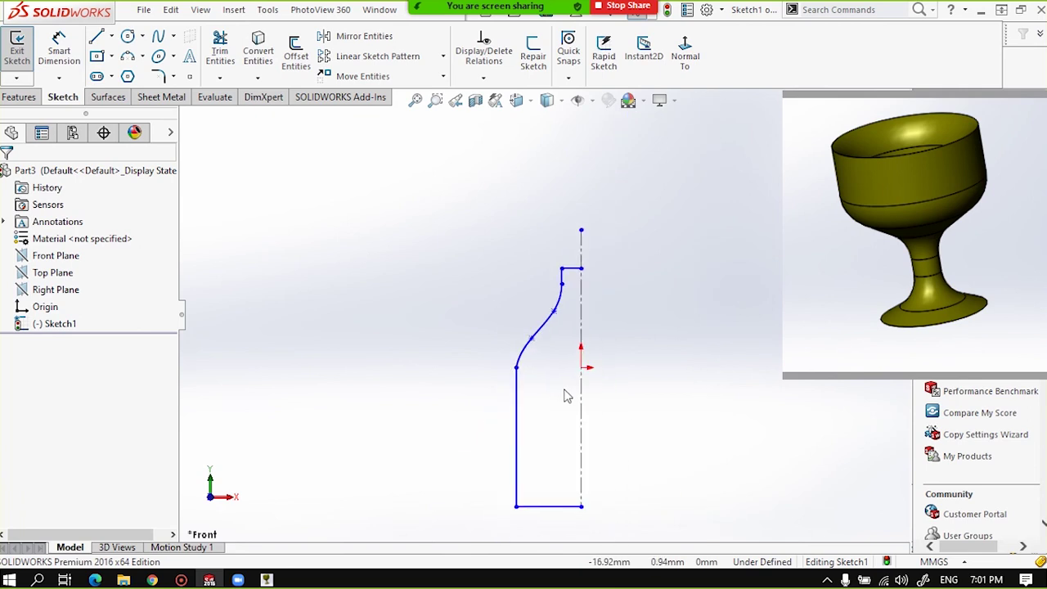
scroll(564, 396, up, 2)
scroll(542, 297, down, 1)
scroll(562, 264, down, 1)
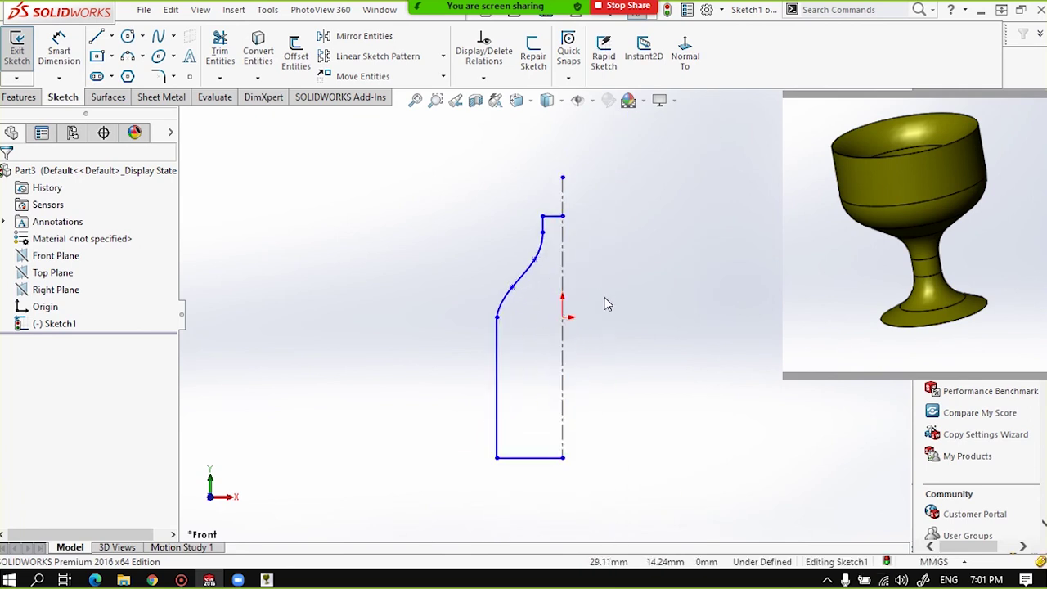
Draw a vertical line from the profile's top right corner down to its bottom right corner.
click(96, 37)
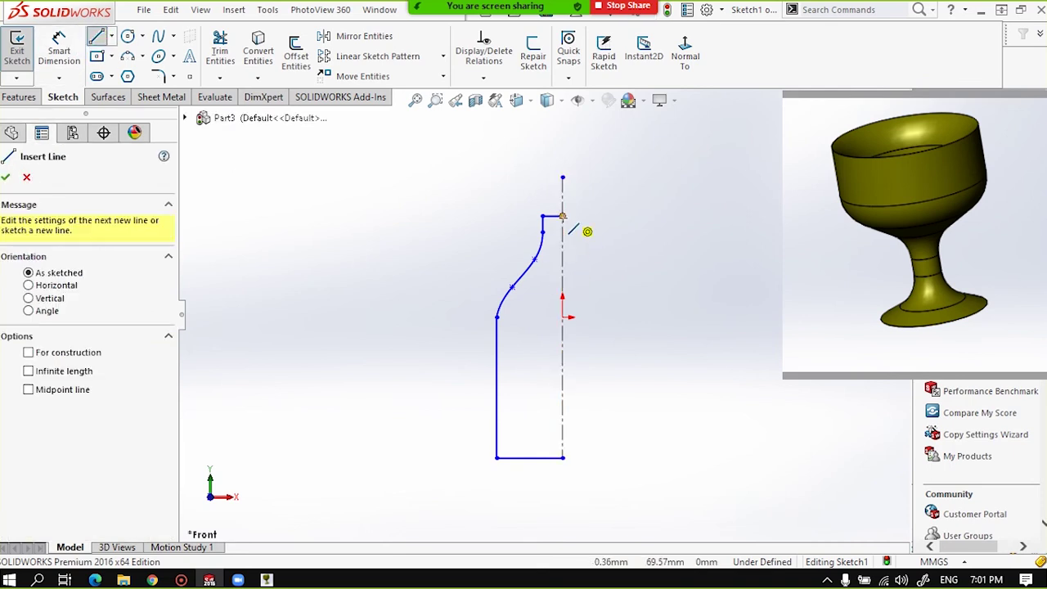
click(562, 217)
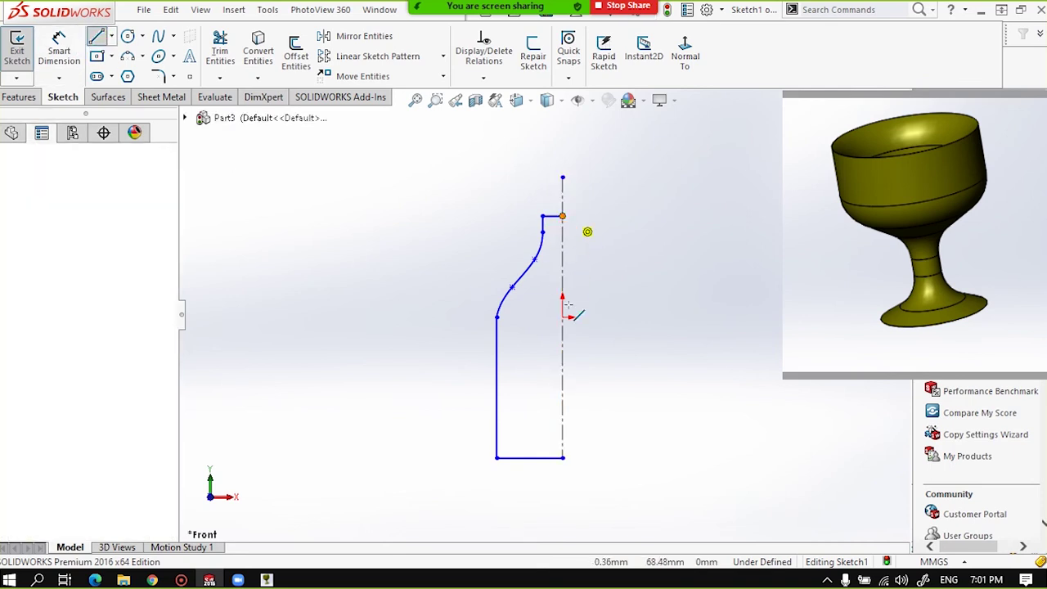
click(562, 458)
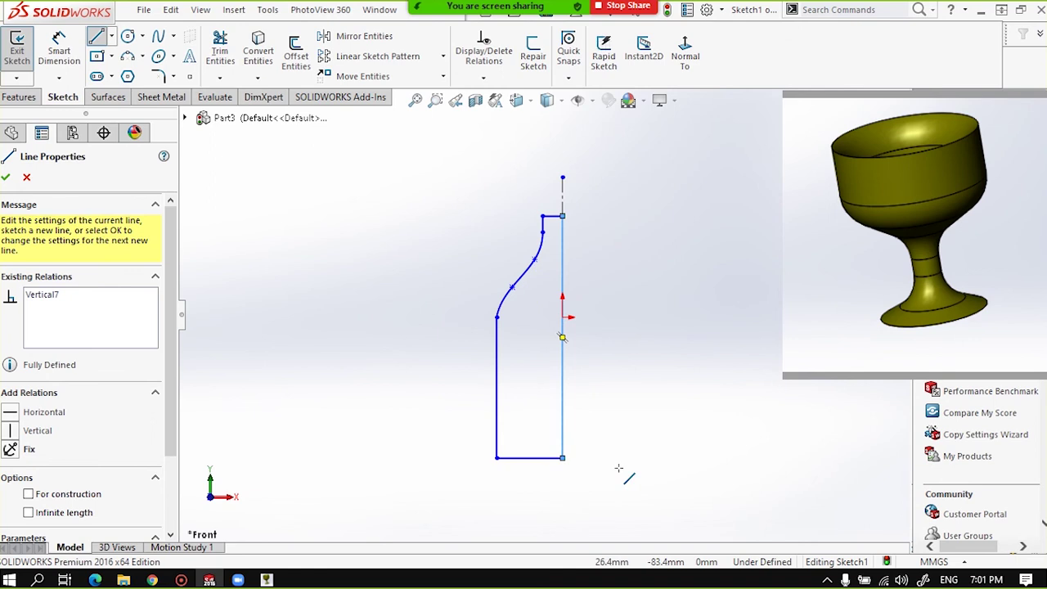
click(6, 177)
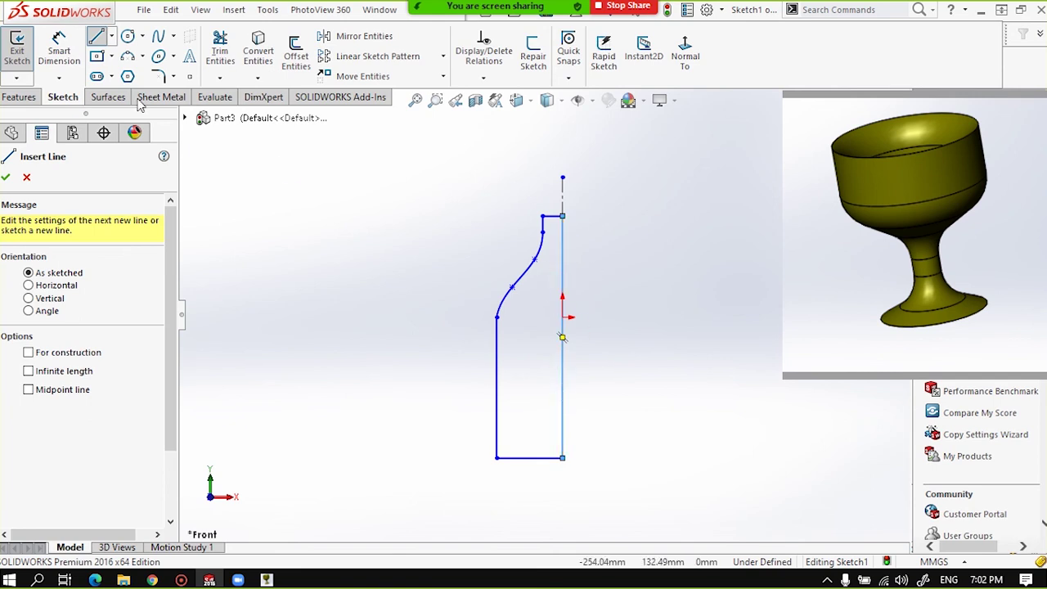
click(19, 97)
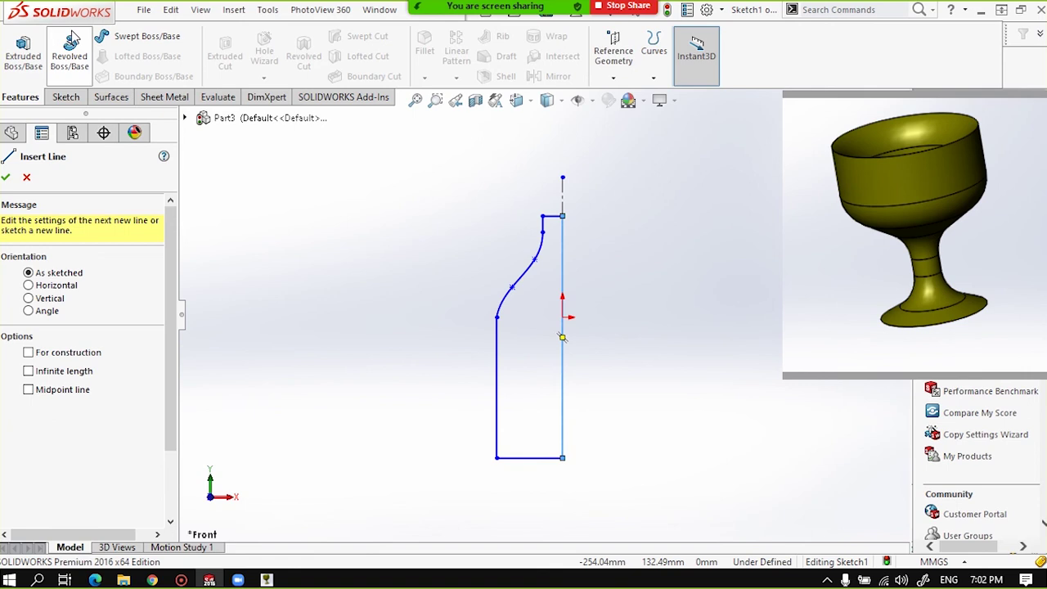
Start a Revolved Boss/Base on the bottle profile and remove Line11 as the axis of revolution.
click(70, 65)
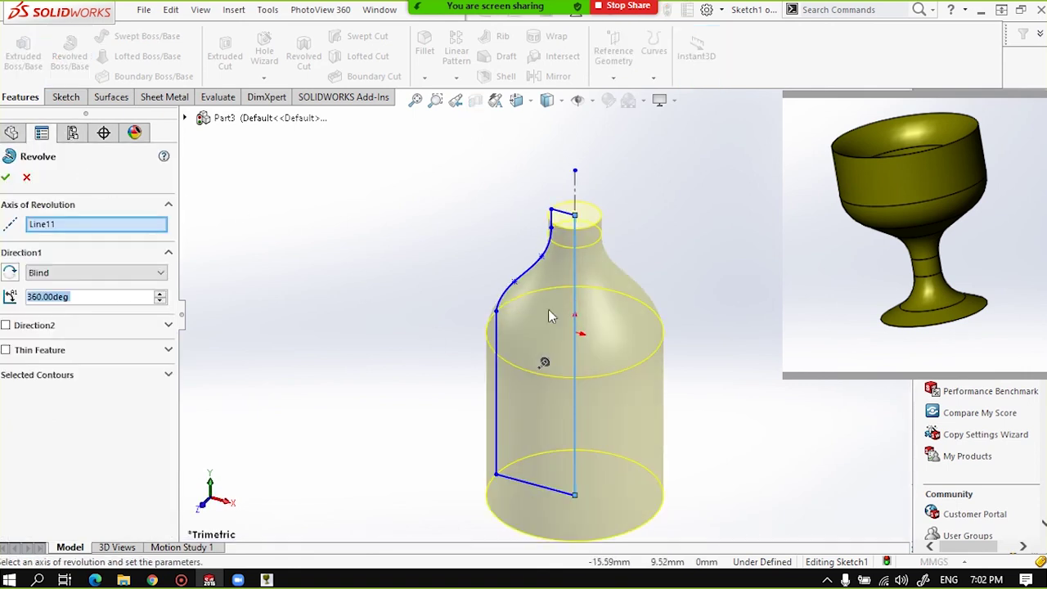
mouse_move(556, 301)
middle_down()
mouse_move(587, 286)
mouse_move(559, 292)
middle_up()
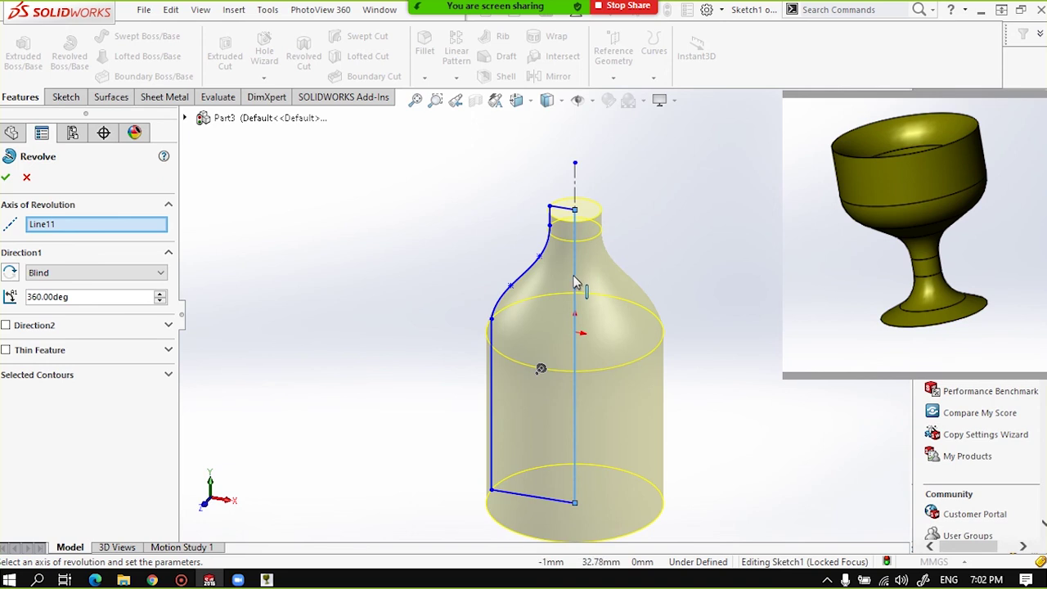
click(54, 227)
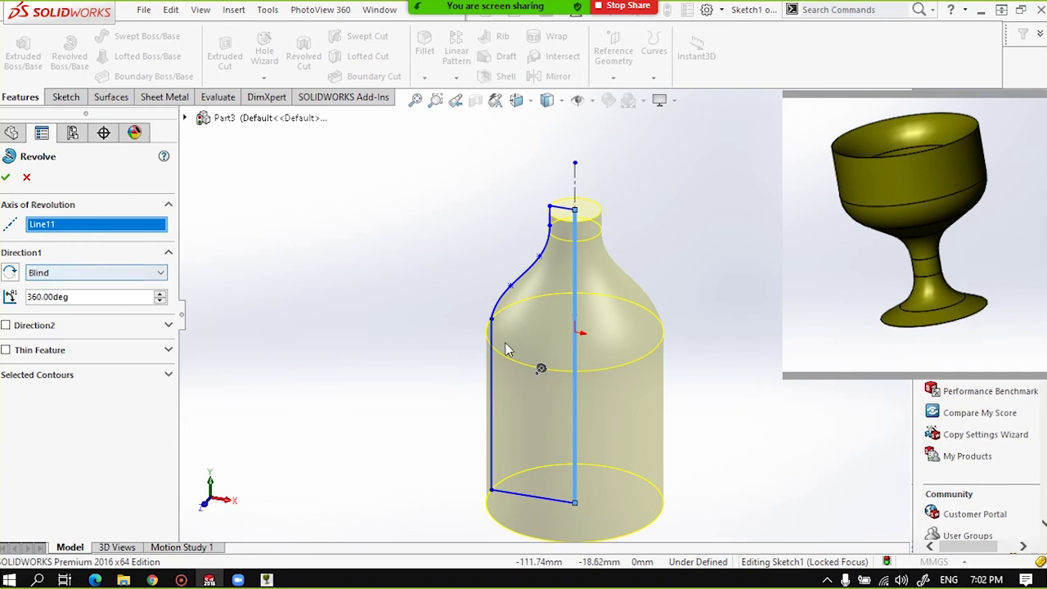
click(631, 344)
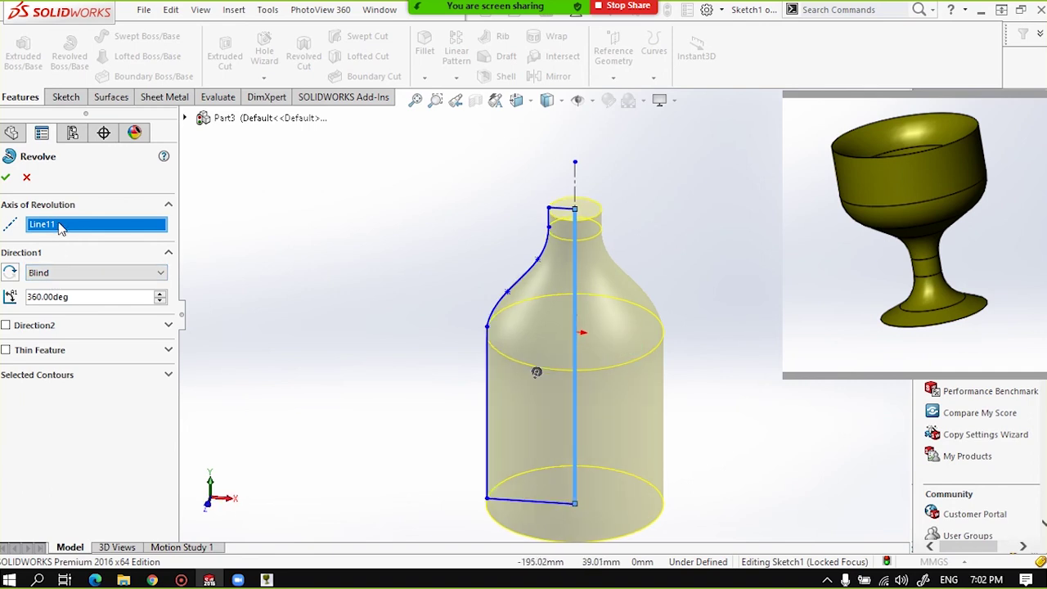
key(Delete)
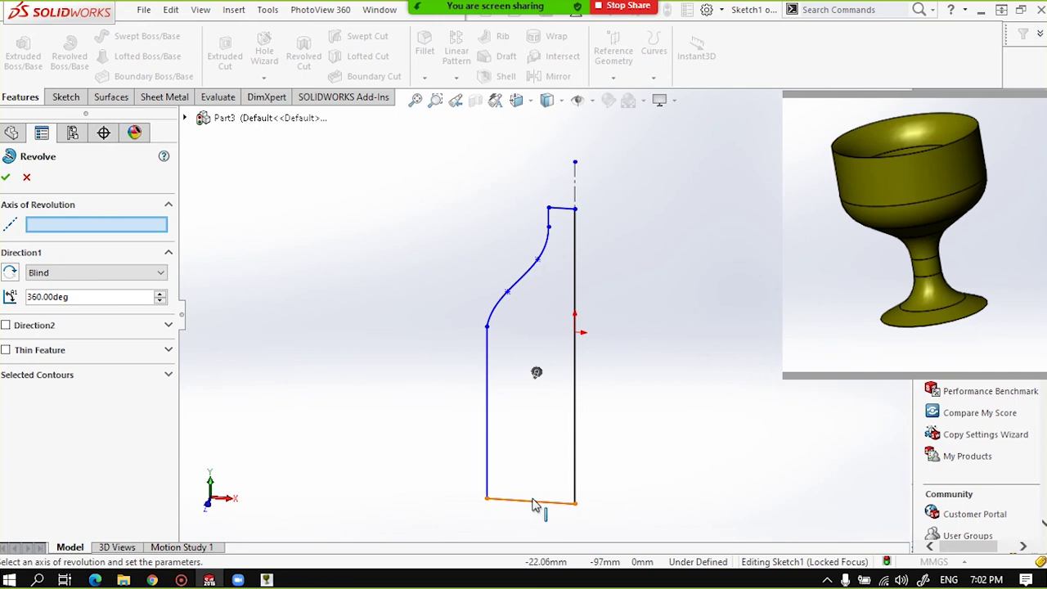
Try the bottom line, left vertical line and short top line as the revolve axis.
scroll(529, 506, up, 3)
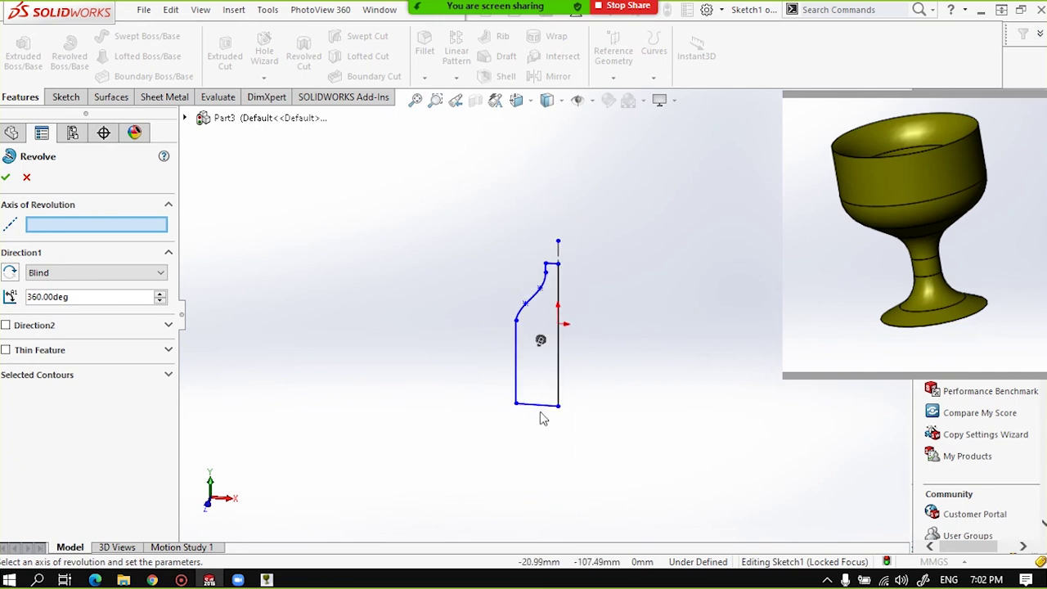
click(541, 404)
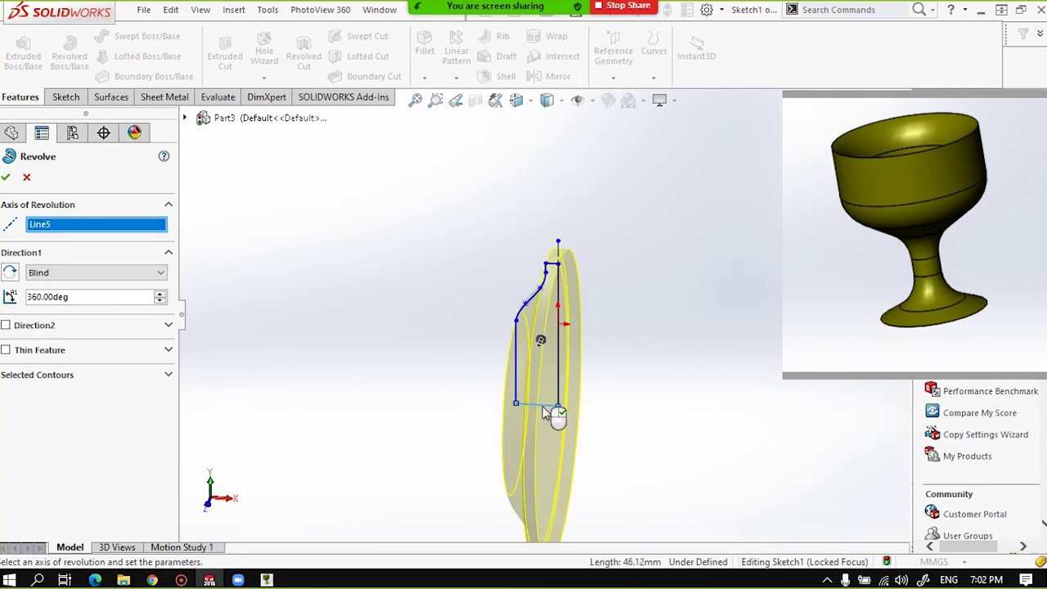
mouse_move(542, 406)
middle_down()
mouse_move(556, 358)
mouse_move(512, 355)
mouse_move(566, 335)
mouse_move(588, 342)
mouse_move(524, 386)
mouse_move(573, 404)
mouse_move(579, 468)
mouse_move(537, 460)
mouse_move(523, 398)
mouse_move(564, 364)
middle_up()
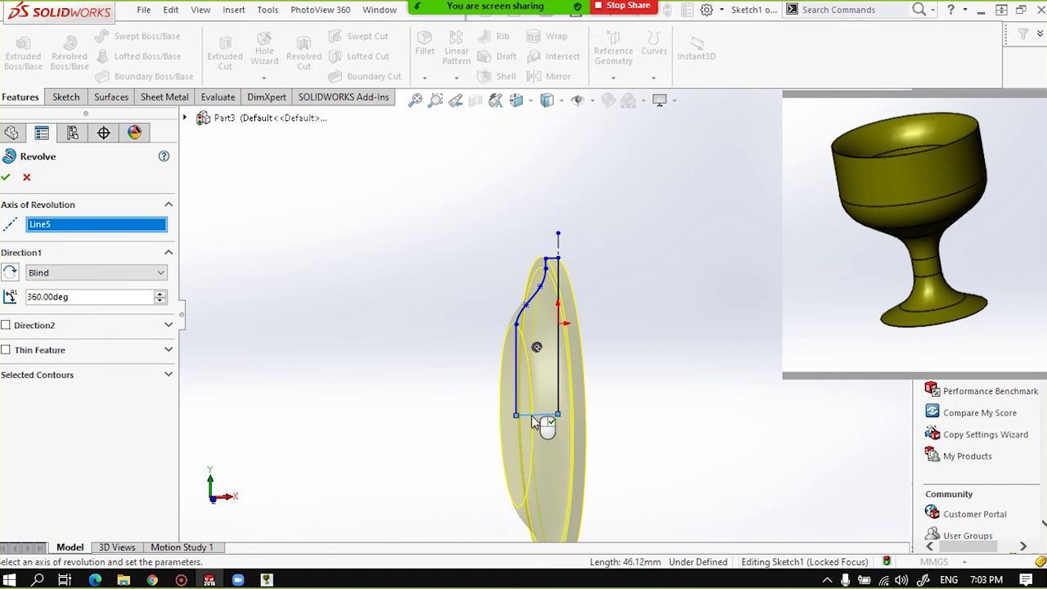
middle_drag(514, 357, 530, 347)
click(530, 346)
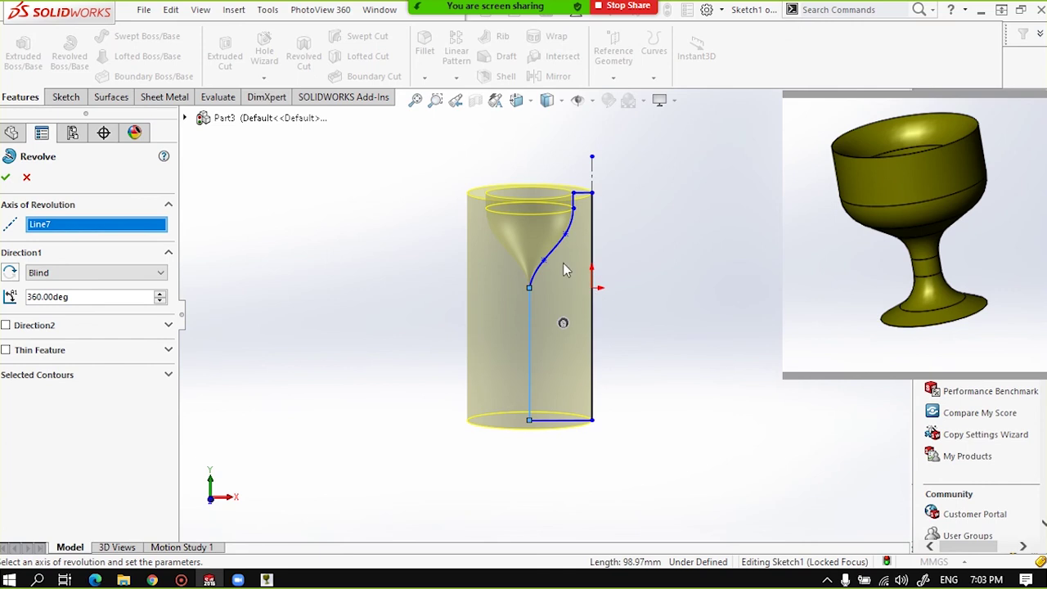
mouse_move(563, 270)
middle_down()
mouse_move(552, 301)
mouse_move(548, 232)
middle_up()
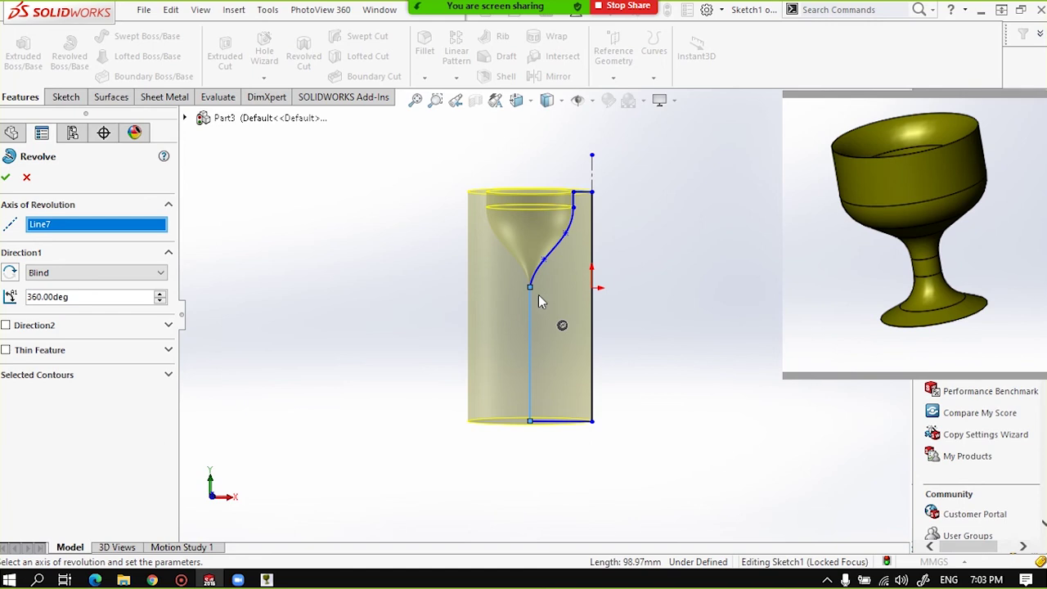
click(582, 193)
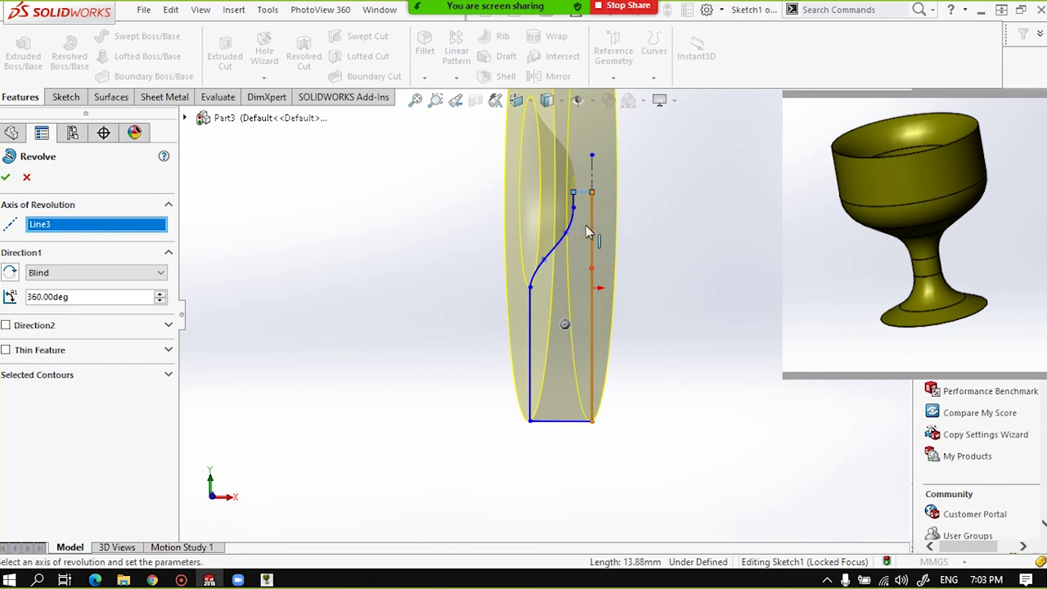
Revolve the profile 360° around its right vertical line to create the bottle Revolve1.
scroll(573, 231, down, 3)
scroll(577, 230, up, 4)
mouse_move(573, 233)
middle_down()
mouse_move(497, 260)
mouse_move(542, 261)
middle_up()
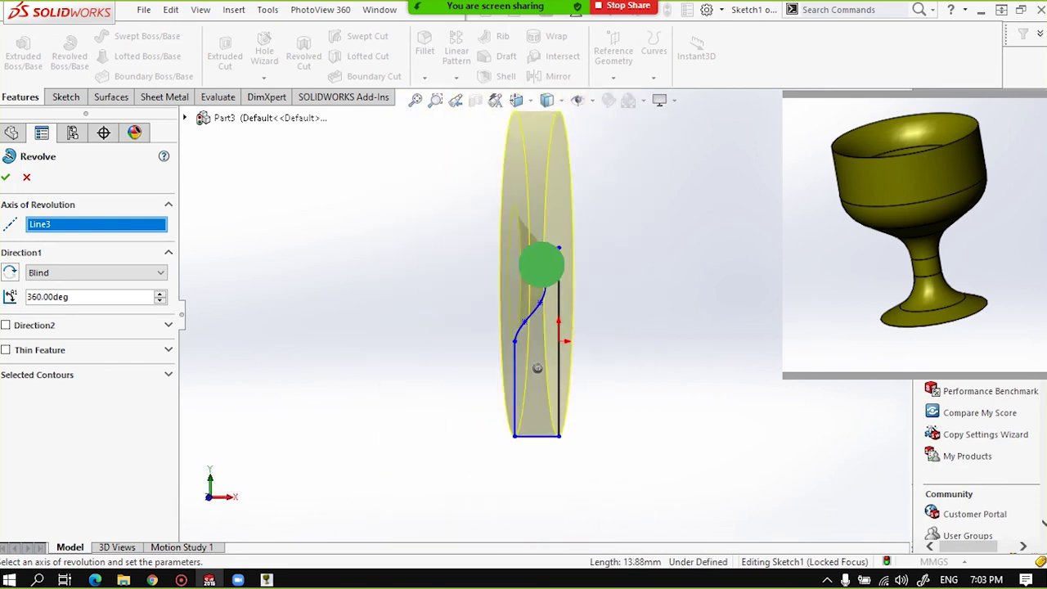
scroll(555, 309, down, 3)
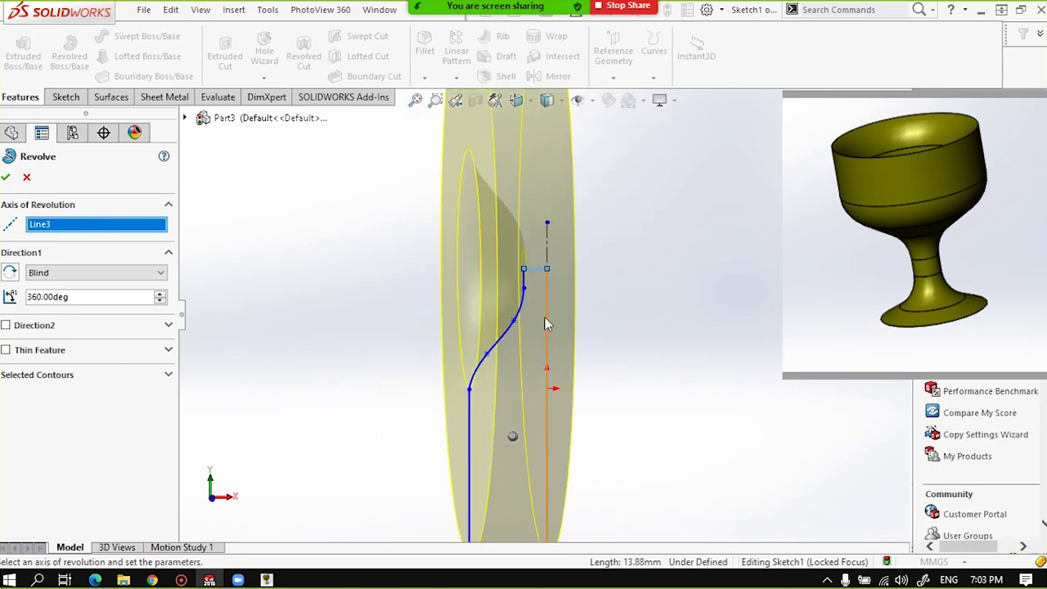
click(547, 309)
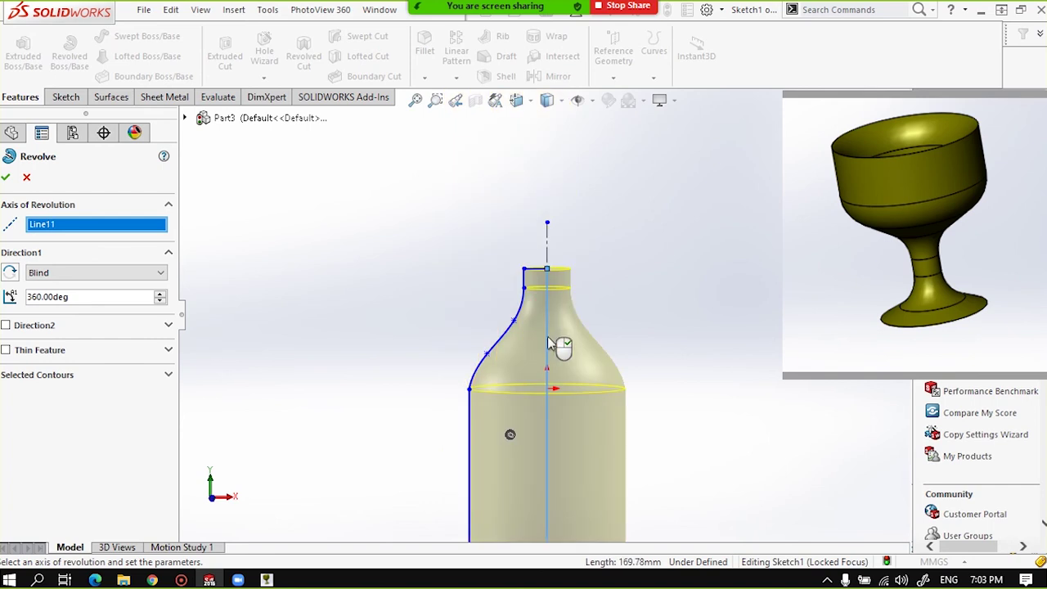
scroll(550, 344, up, 3)
scroll(547, 344, down, 2)
middle_drag(553, 346, 512, 404)
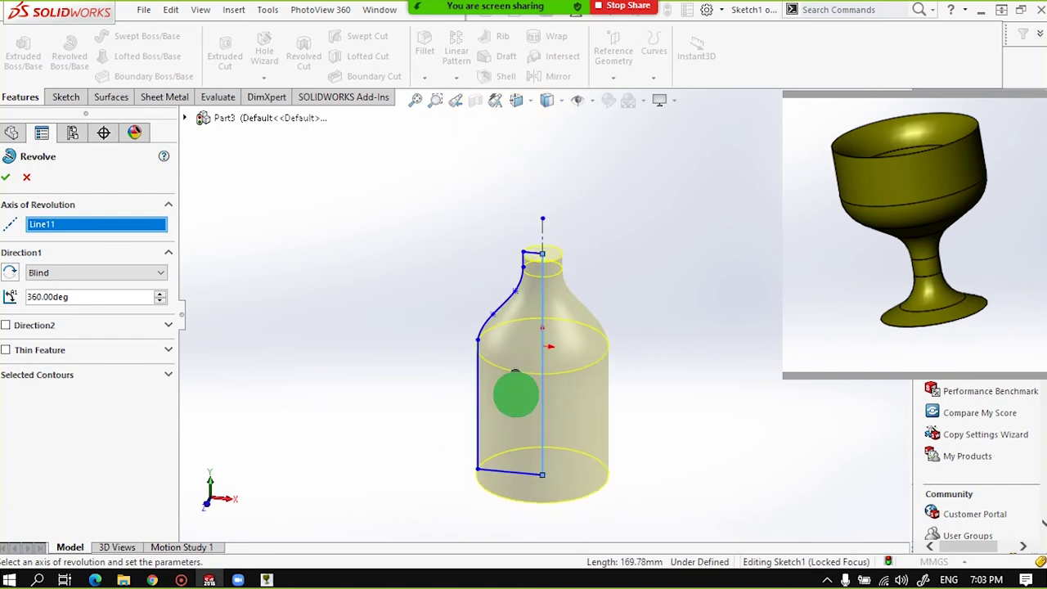
middle_drag(506, 360, 497, 350)
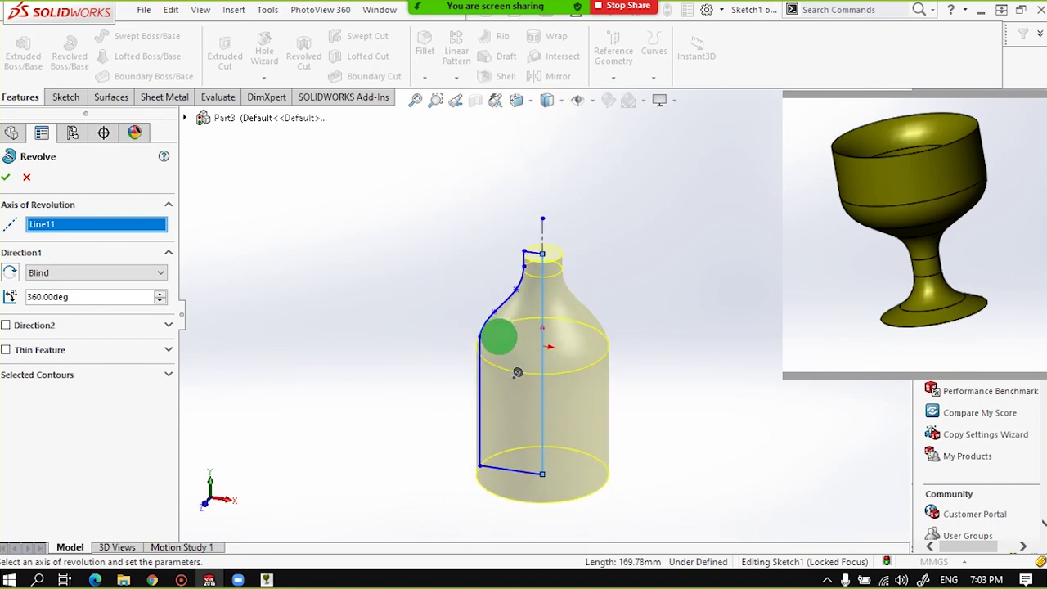
click(6, 178)
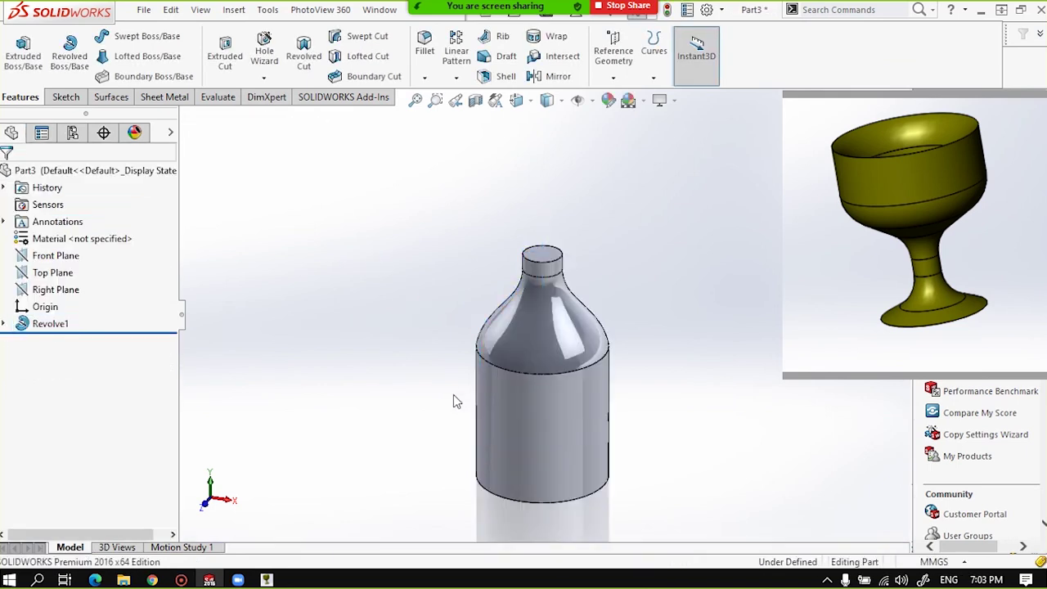
Orbit, pan and zoom around the finished bottle and select its body.
mouse_move(453, 394)
middle_down()
mouse_move(340, 382)
mouse_move(665, 402)
mouse_move(420, 400)
mouse_move(261, 379)
mouse_move(422, 385)
middle_up()
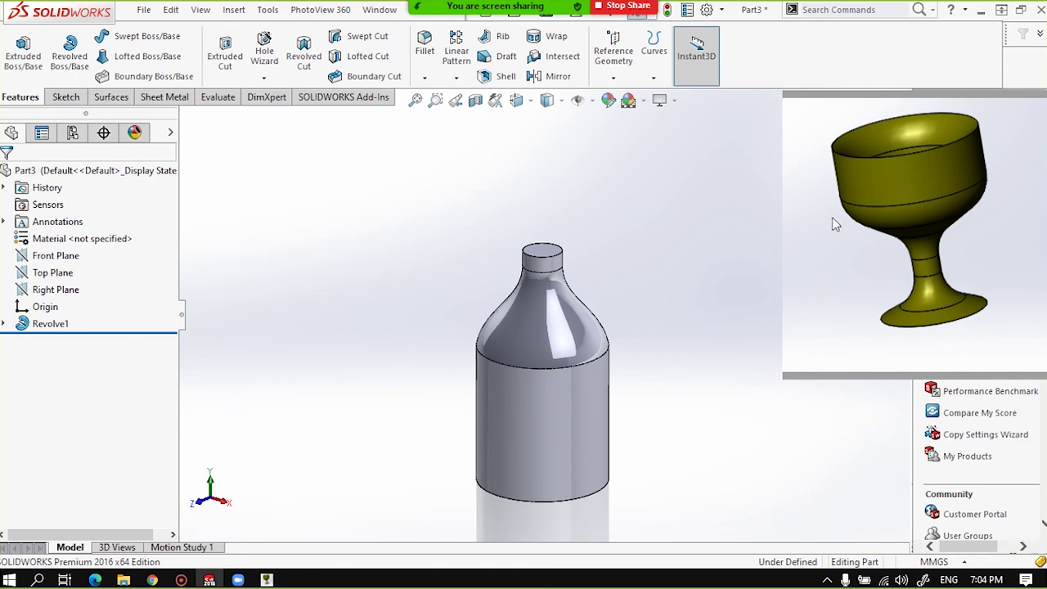
click(541, 362)
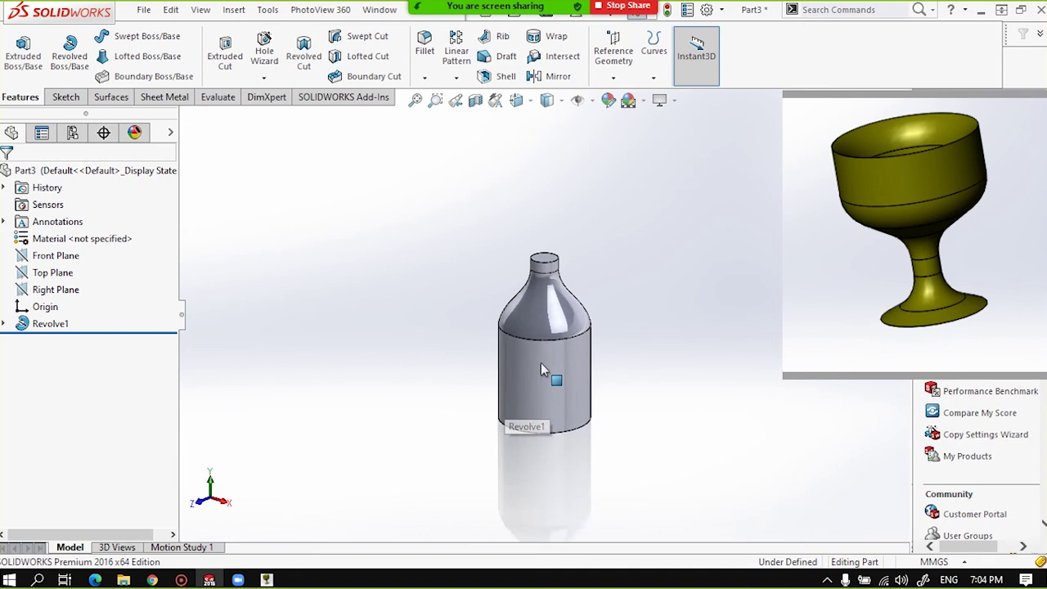
ctrl+middle_drag(541, 362, 572, 320)
scroll(566, 316, down, 2)
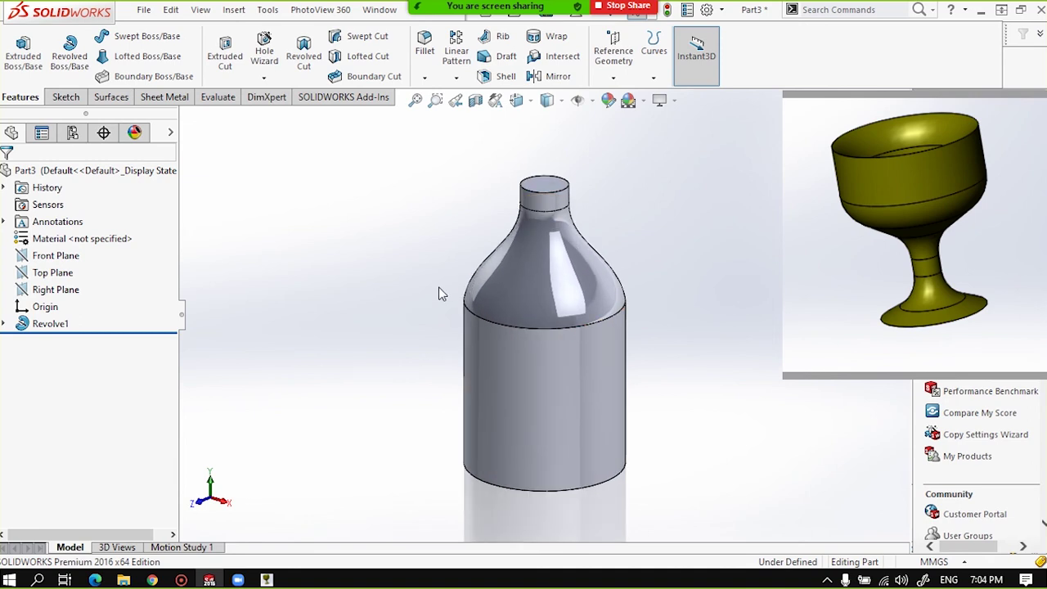
Reopen Revolve1 for editing and inspect the bottle preview from several angles.
click(58, 323)
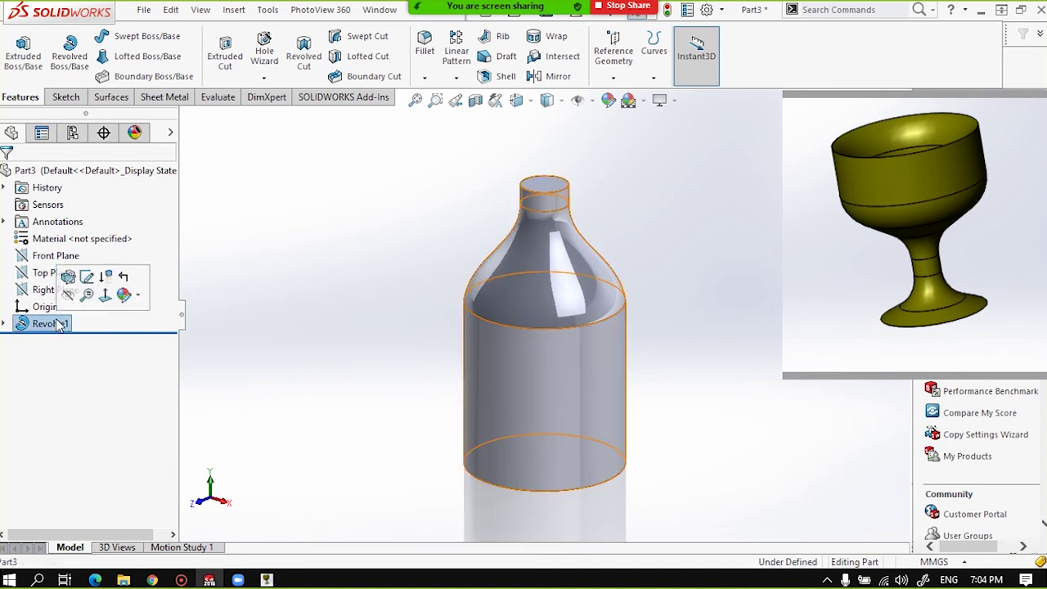
click(69, 278)
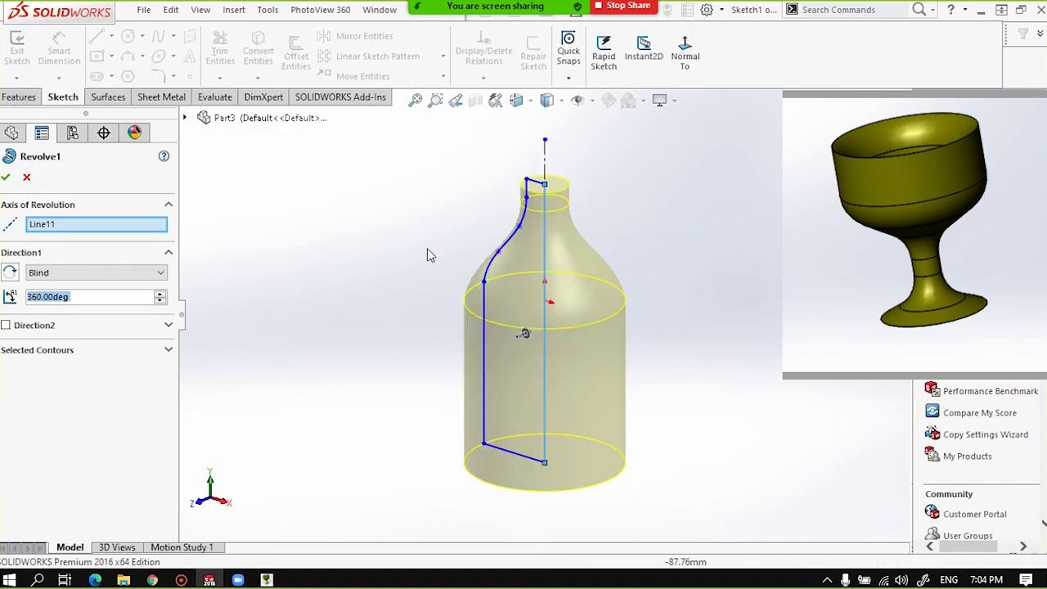
mouse_move(427, 248)
middle_down()
mouse_move(518, 329)
mouse_move(507, 325)
middle_up()
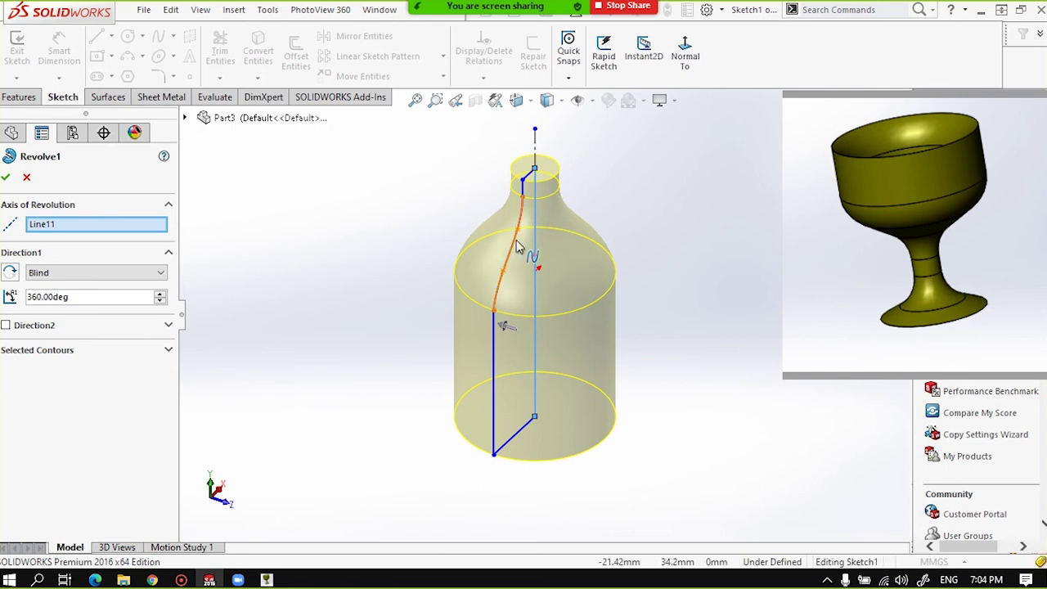
middle_drag(458, 234, 517, 214)
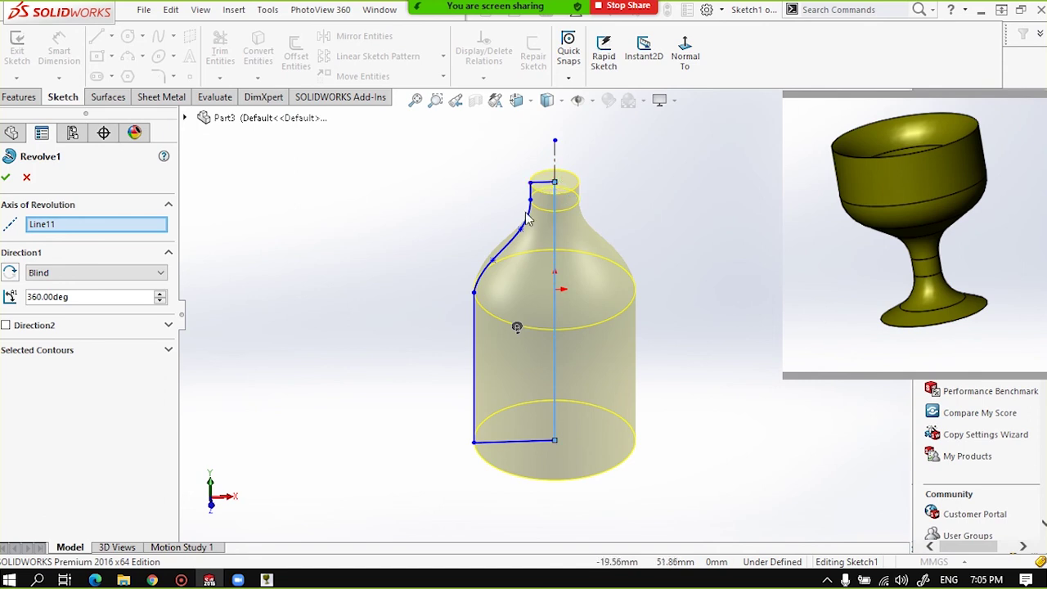
scroll(548, 193, down, 3)
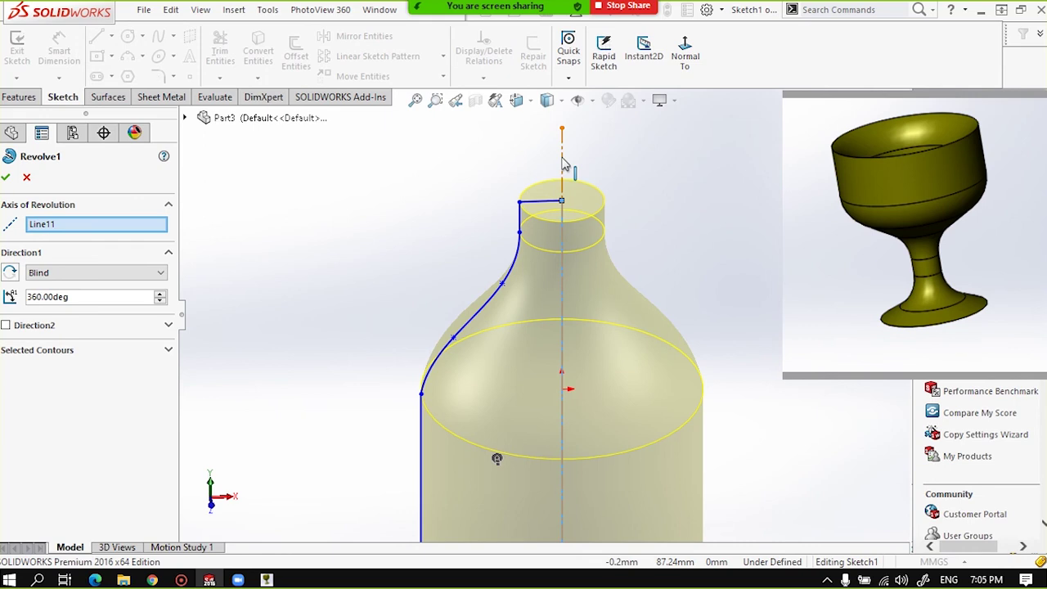
scroll(562, 159, up, 2)
scroll(556, 170, up, 1)
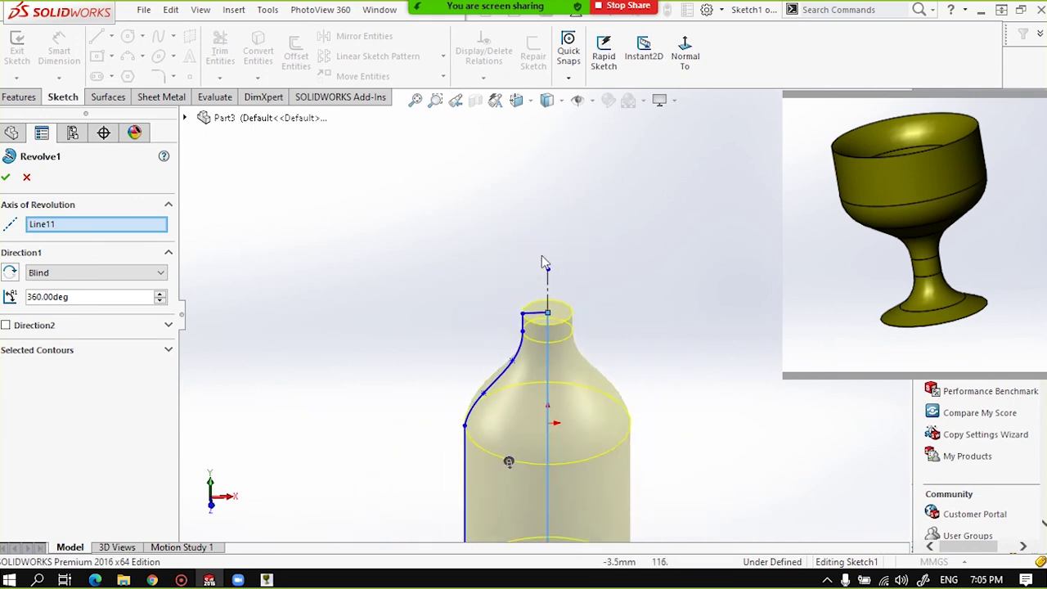
scroll(542, 311, up, 2)
scroll(538, 382, down, 2)
scroll(532, 359, down, 3)
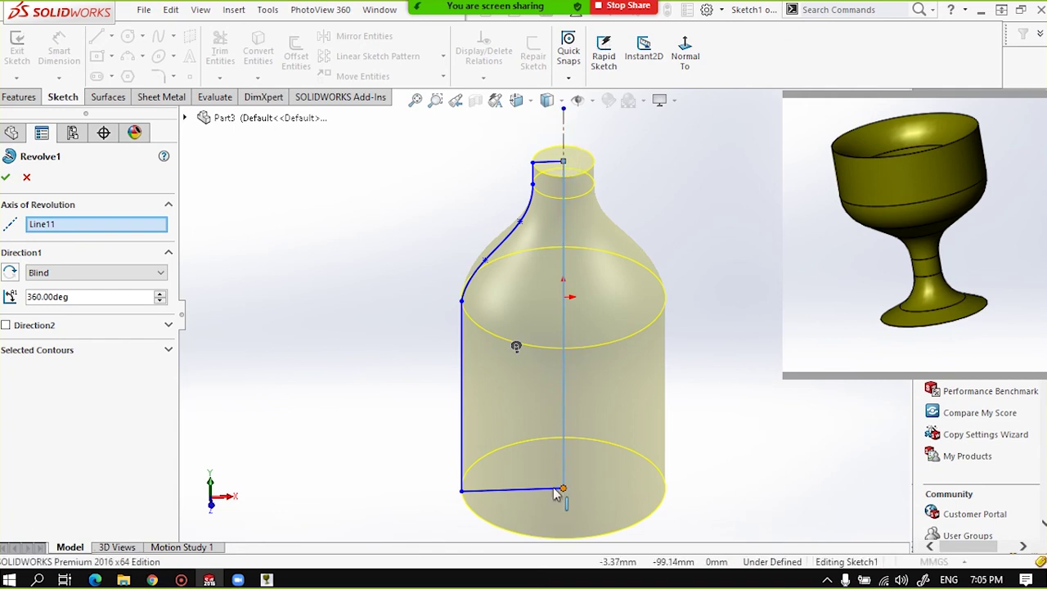
scroll(524, 335, up, 3)
scroll(529, 337, down, 2)
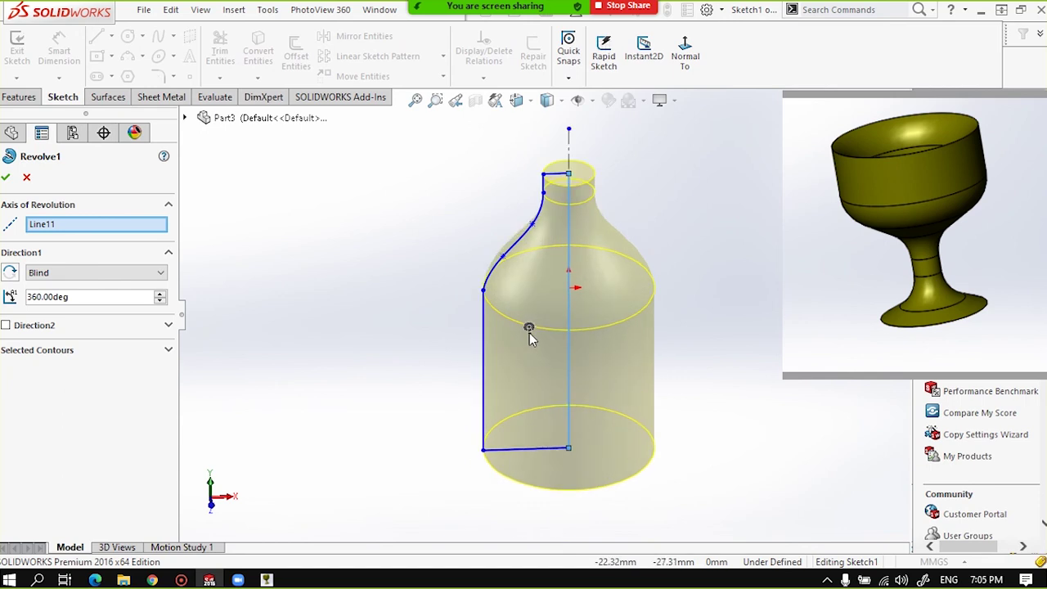
Change the Axis of Revolution selection and confirm Revolve1.
middle_drag(547, 308, 570, 243)
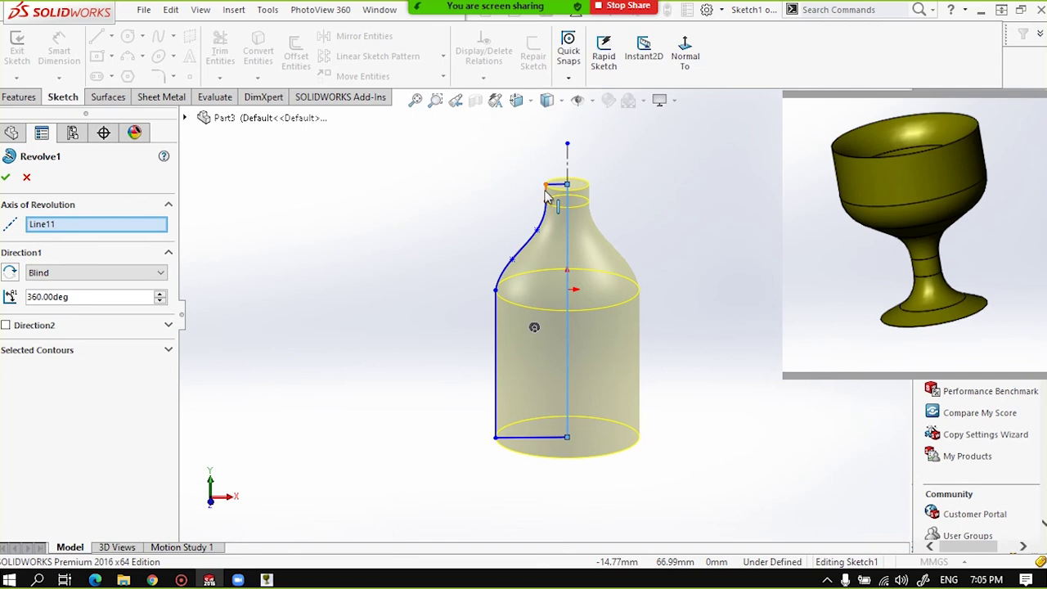
scroll(551, 196, down, 2)
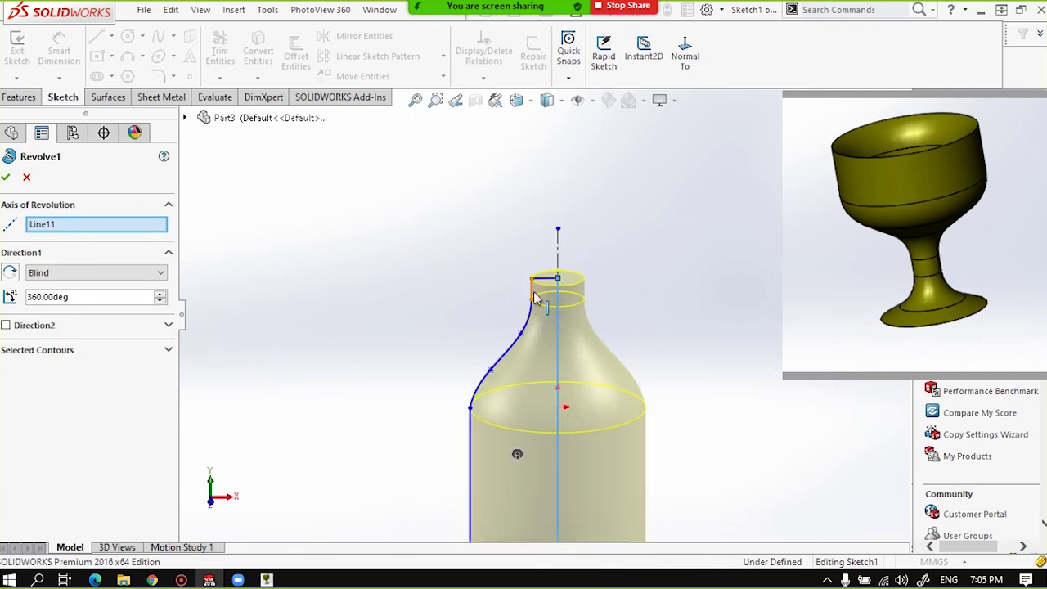
click(540, 280)
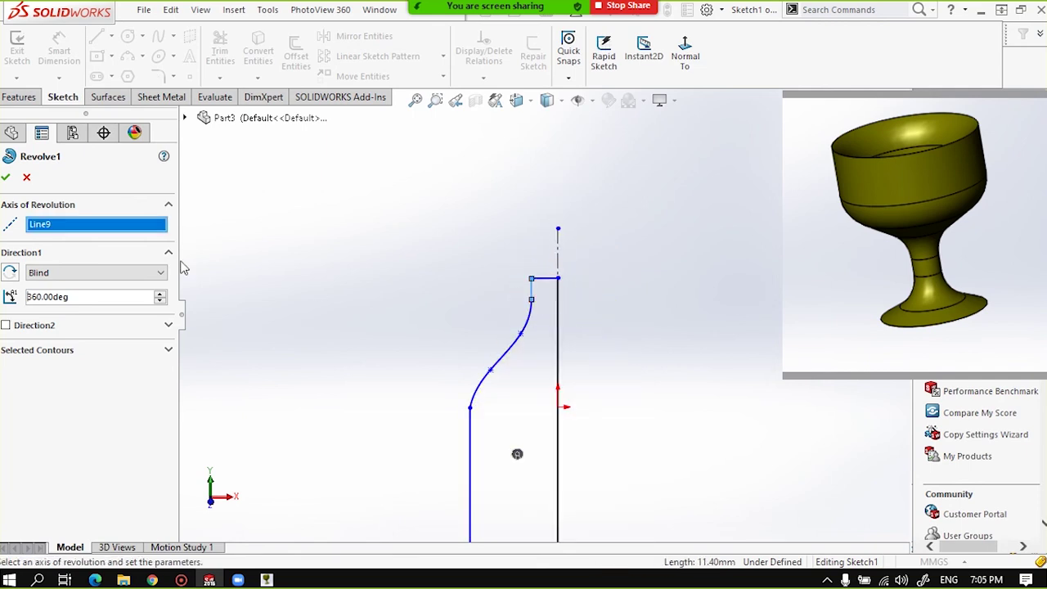
click(533, 290)
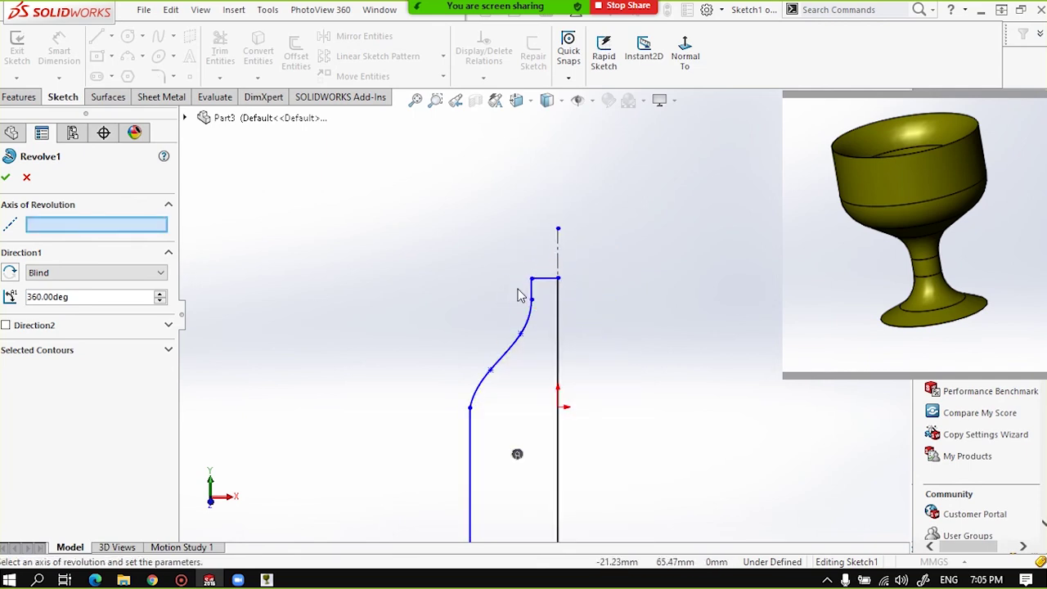
click(6, 176)
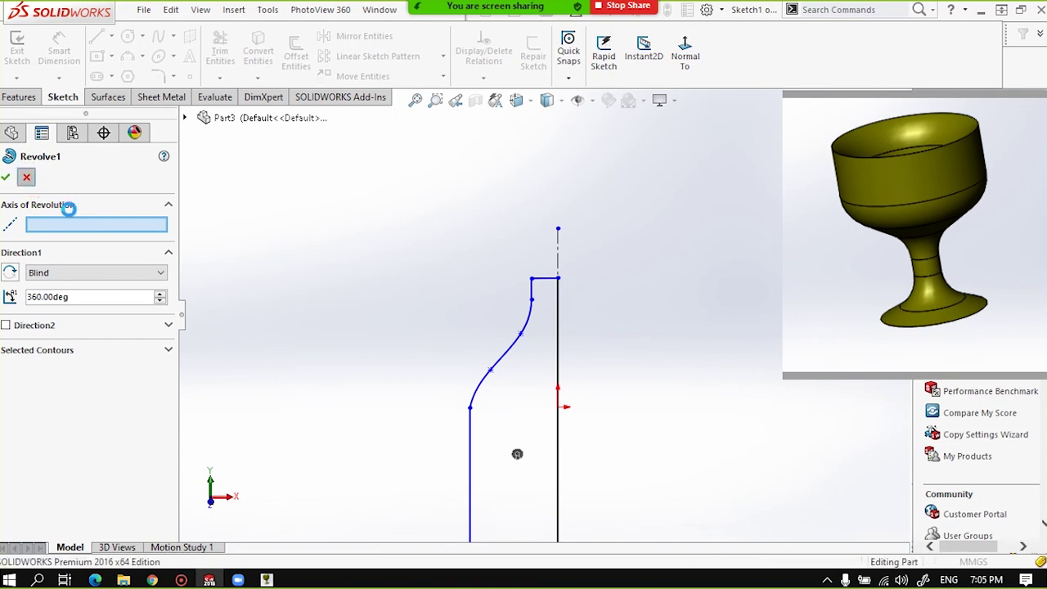
Edit Sketch1 and drag the neck's vertical line onto the centreline midpoint.
click(3, 324)
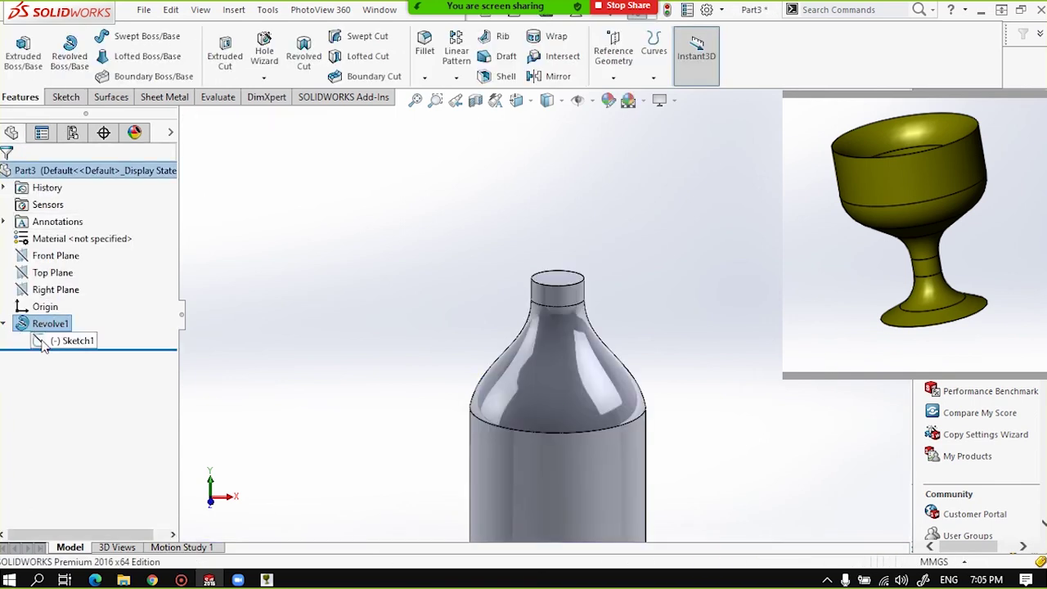
click(72, 340)
click(72, 299)
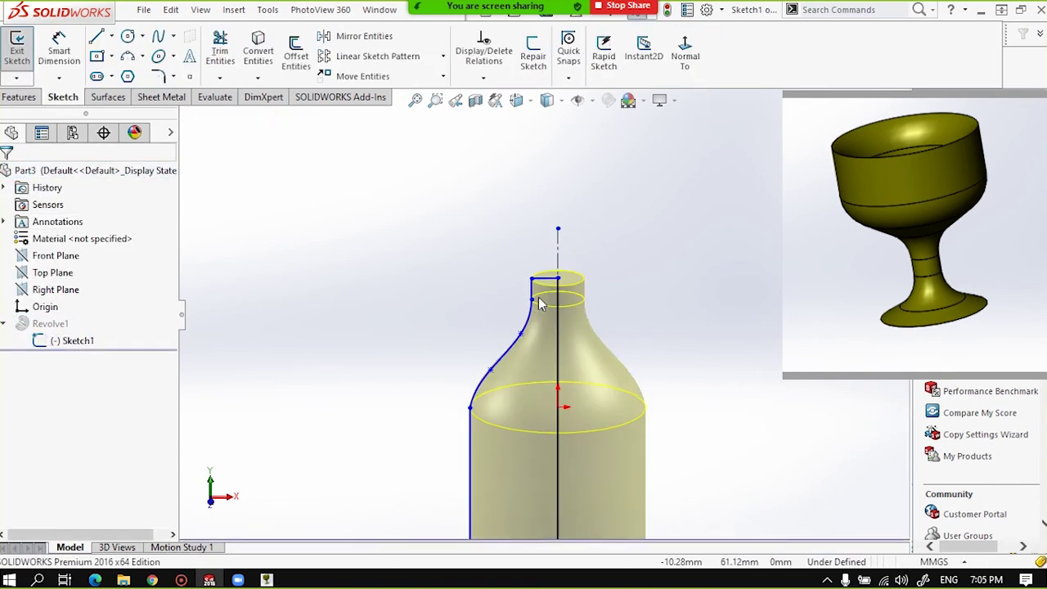
scroll(544, 323, down, 3)
scroll(533, 336, down, 2)
drag(531, 336, 597, 331)
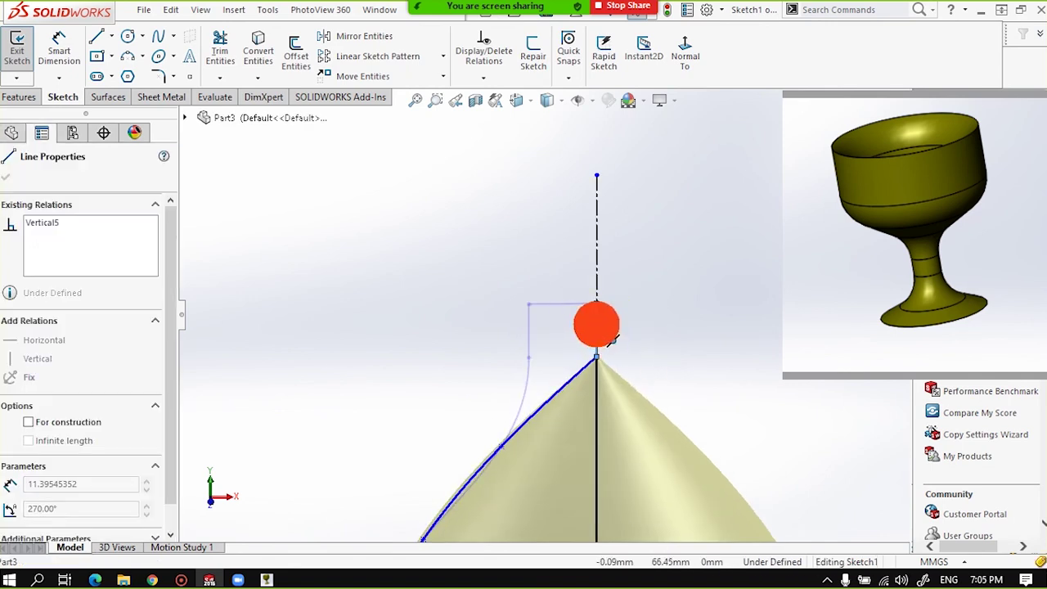
drag(604, 335, 598, 331)
mouse_move(577, 284)
mouse_down()
mouse_move(557, 319)
mouse_move(560, 307)
mouse_up()
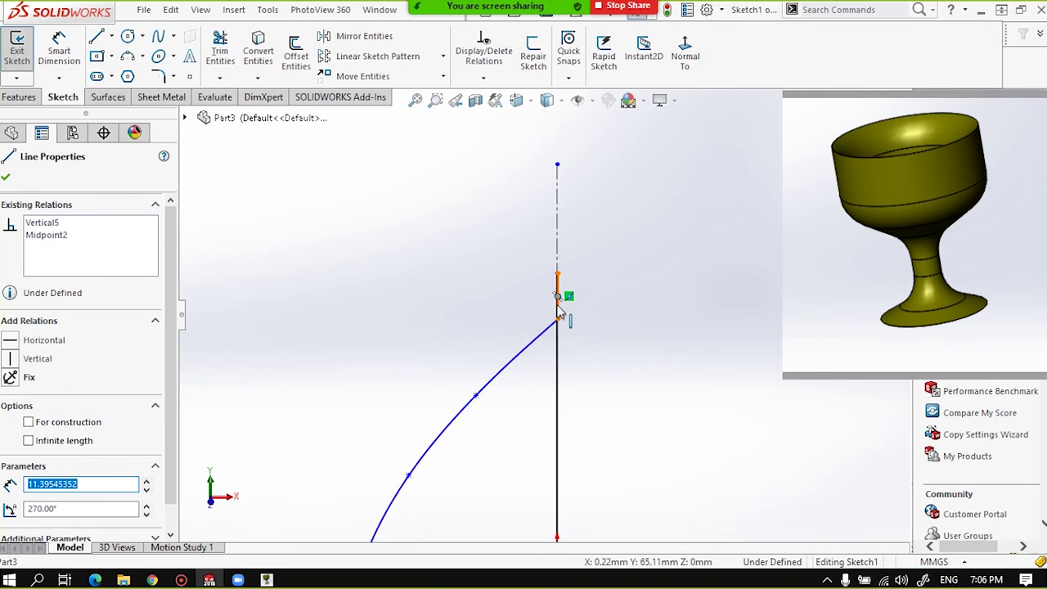
click(11, 180)
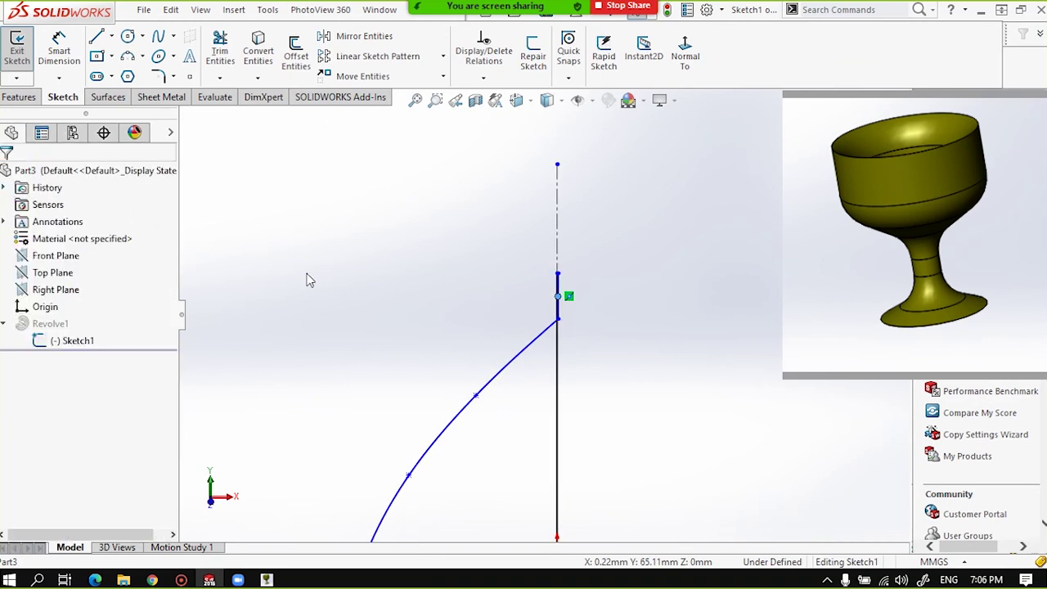
Drag the neck-top vertical line left to widen the neck, then exit the sketch to rebuild Revolve1.
scroll(538, 319, up, 1)
scroll(540, 319, up, 3)
scroll(548, 316, up, 2)
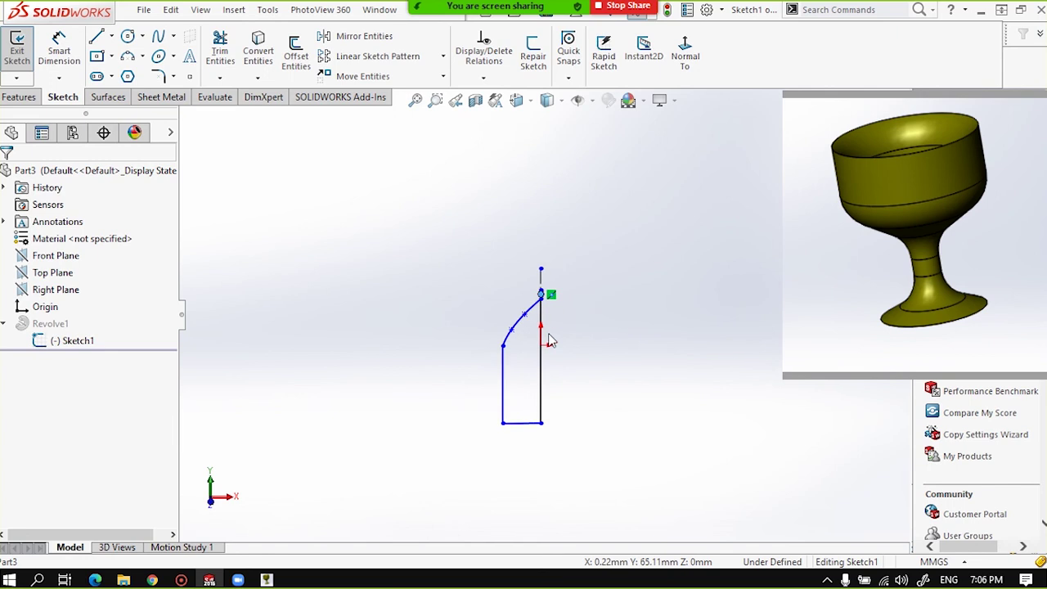
scroll(549, 341, down, 5)
scroll(536, 340, up, 5)
scroll(544, 364, down, 2)
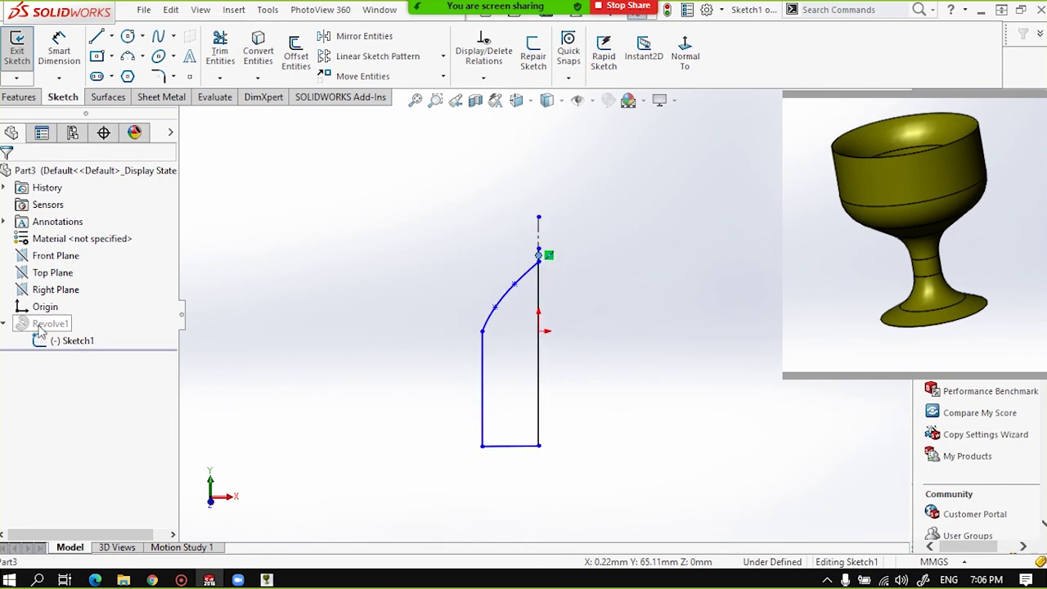
scroll(565, 268, down, 1)
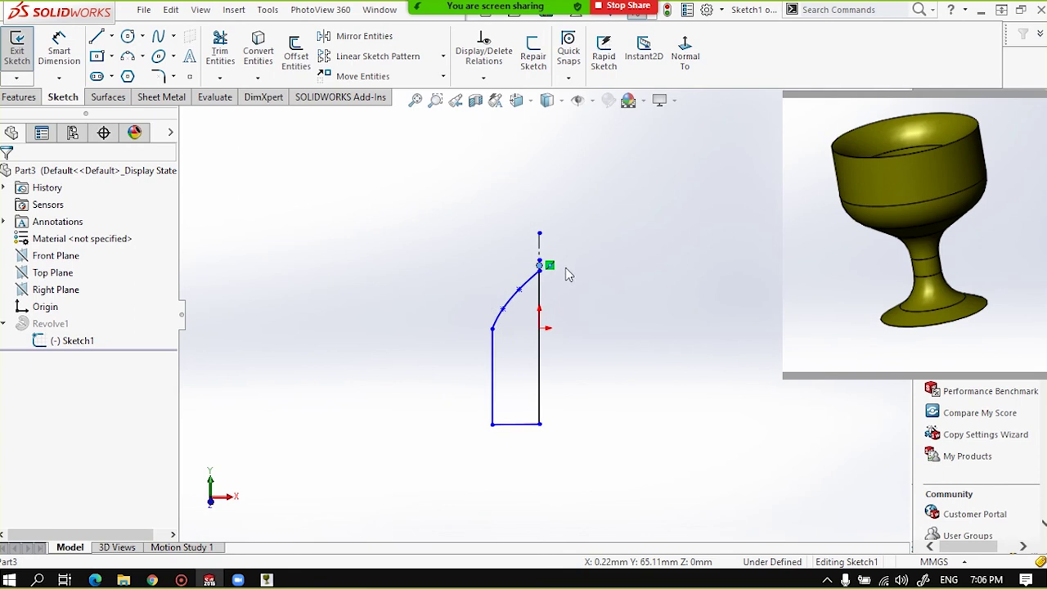
scroll(540, 266, down, 2)
scroll(528, 272, down, 2)
scroll(556, 246, down, 3)
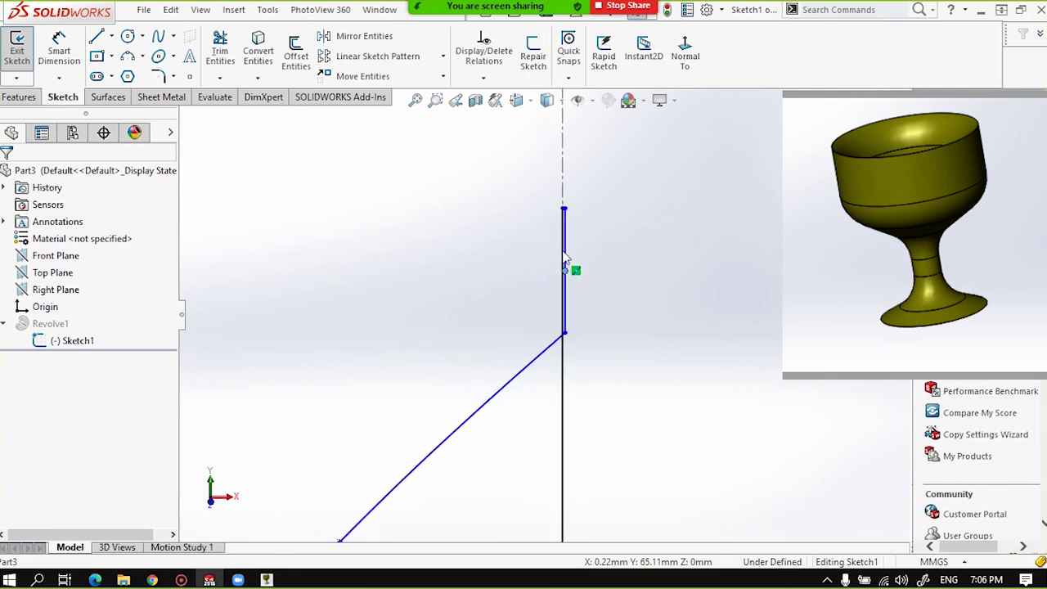
scroll(564, 257, down, 2)
scroll(565, 286, down, 2)
click(562, 305)
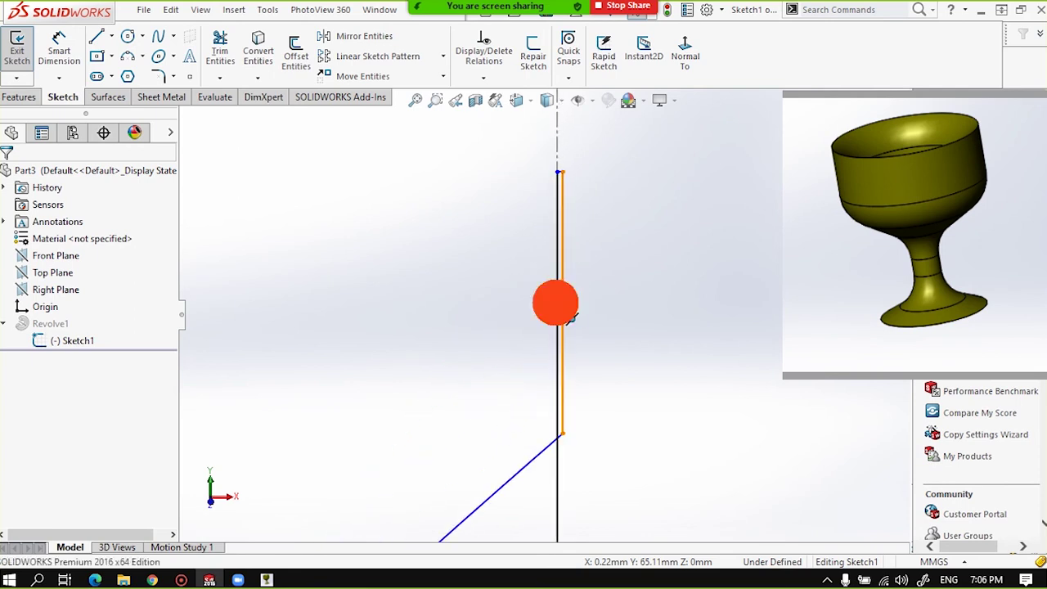
mouse_move(563, 306)
mouse_down()
mouse_move(399, 280)
mouse_move(378, 264)
mouse_move(412, 312)
mouse_up()
scroll(413, 312, up, 3)
scroll(479, 336, up, 3)
scroll(478, 336, down, 3)
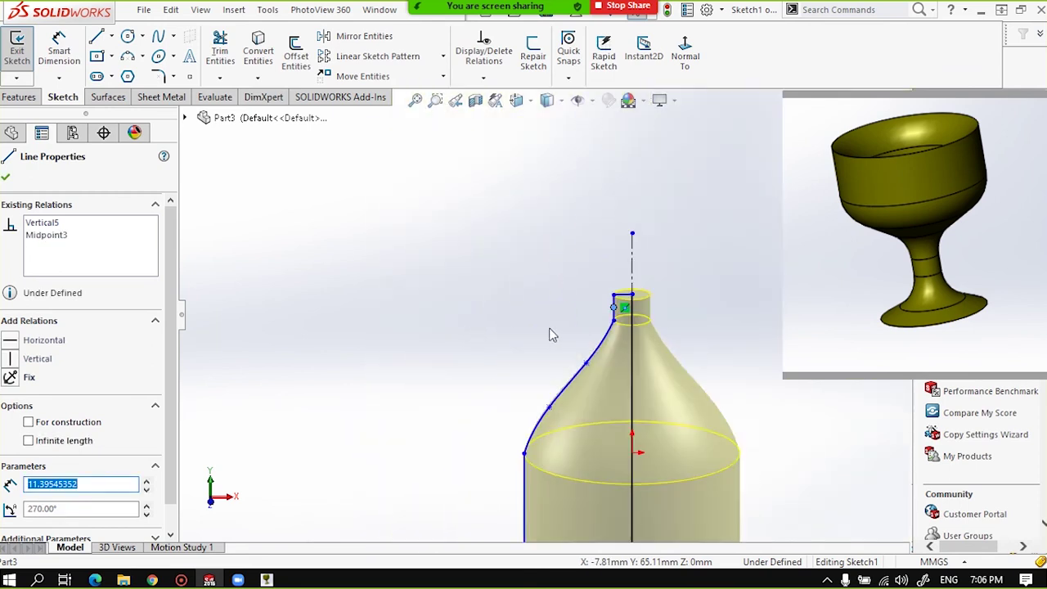
scroll(620, 321, down, 4)
mouse_move(642, 296)
mouse_down()
mouse_move(638, 285)
mouse_move(605, 287)
mouse_move(614, 287)
mouse_up()
scroll(605, 325, up, 3)
scroll(595, 335, up, 2)
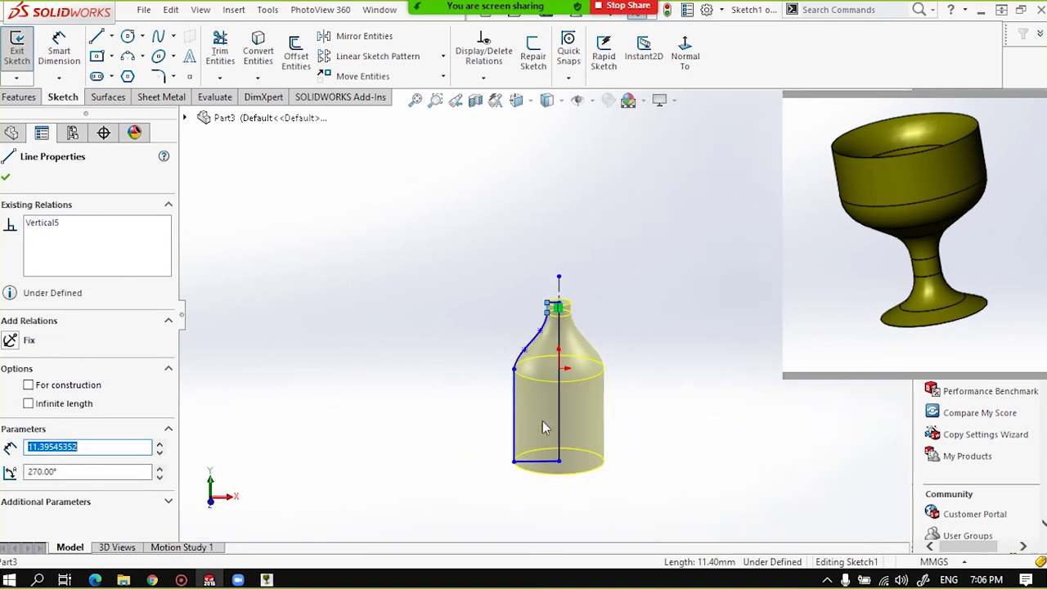
click(5, 179)
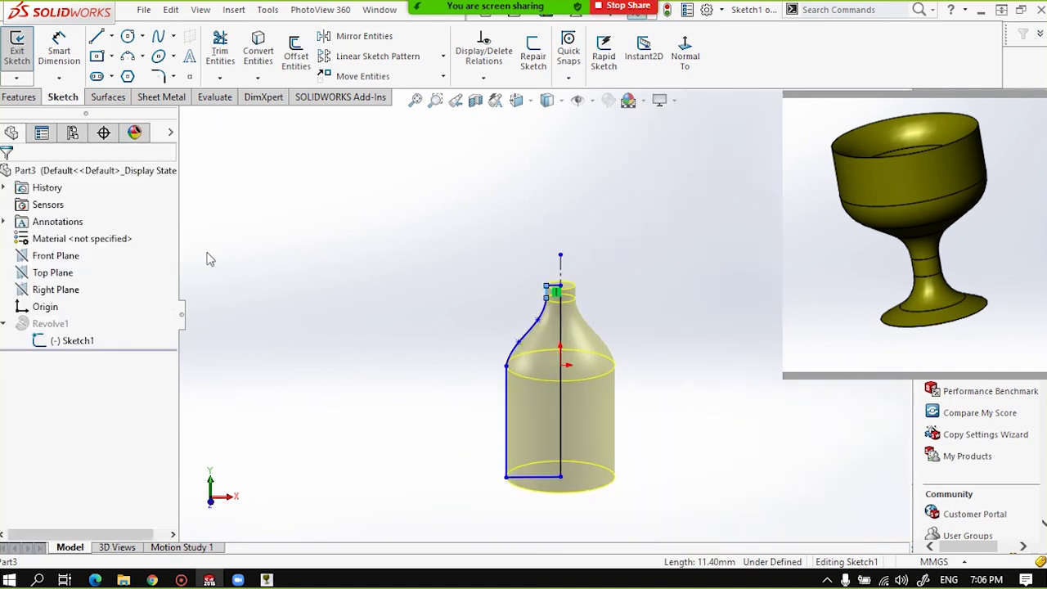
click(446, 250)
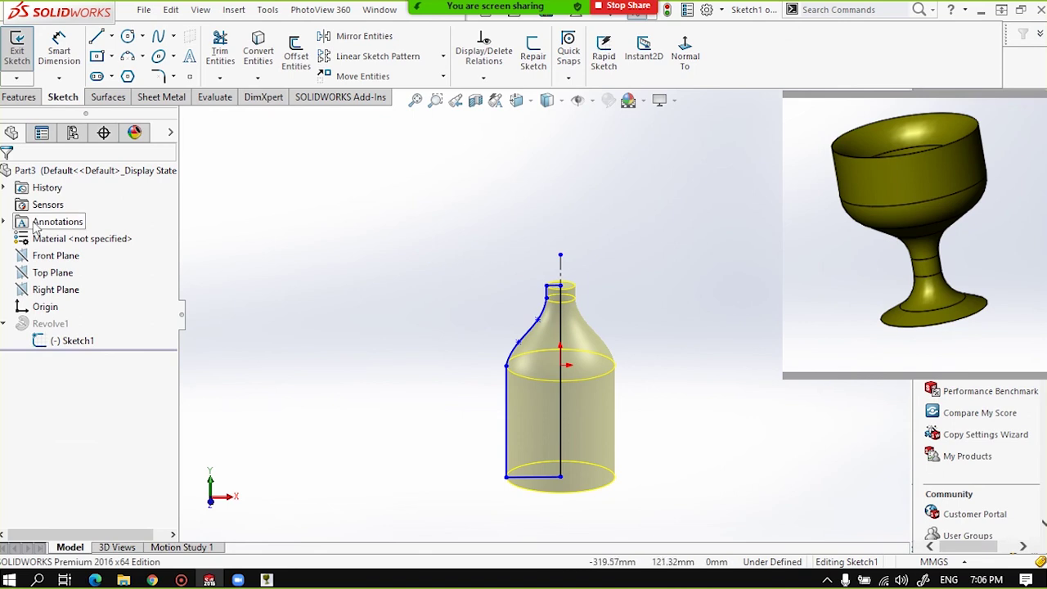
click(898, 131)
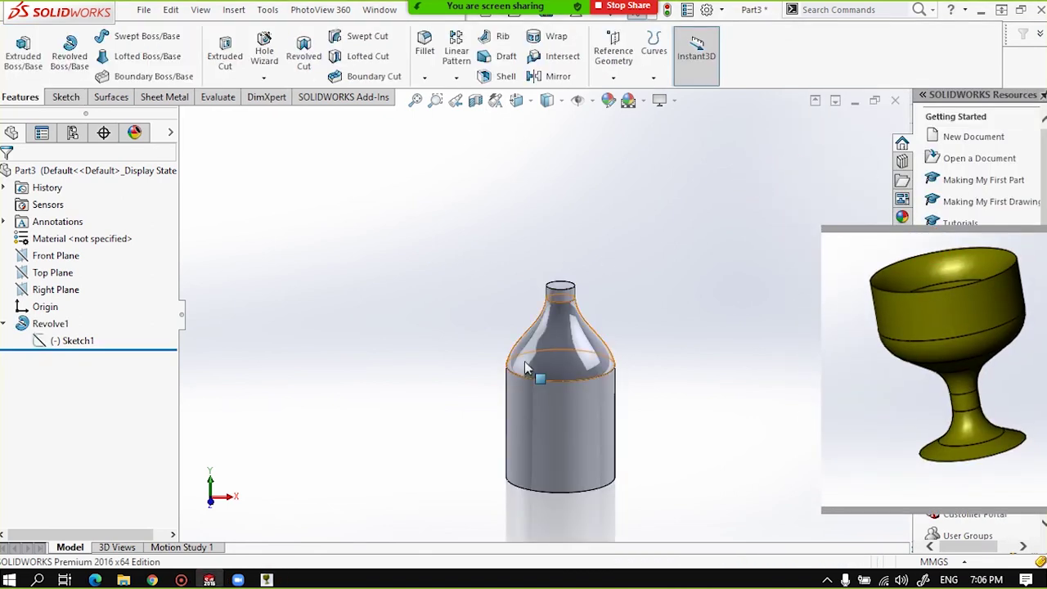
Reopen Revolve1 for editing and change its angle from 360° to 270°.
scroll(573, 385, down, 3)
scroll(630, 379, up, 3)
scroll(608, 369, down, 2)
mouse_move(608, 369)
middle_down()
mouse_move(548, 348)
mouse_move(532, 299)
middle_up()
click(21, 319)
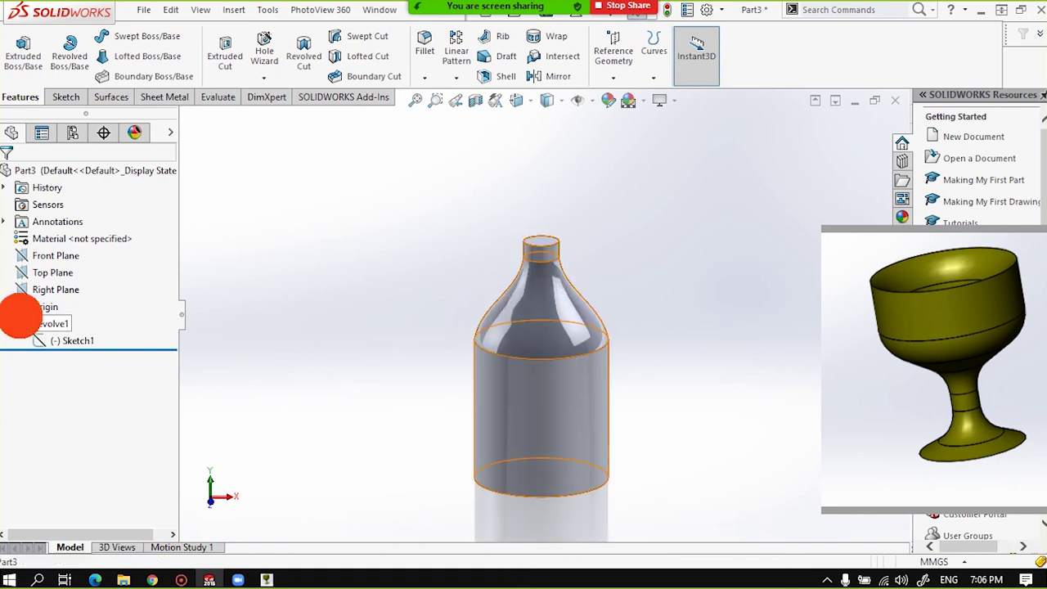
click(31, 275)
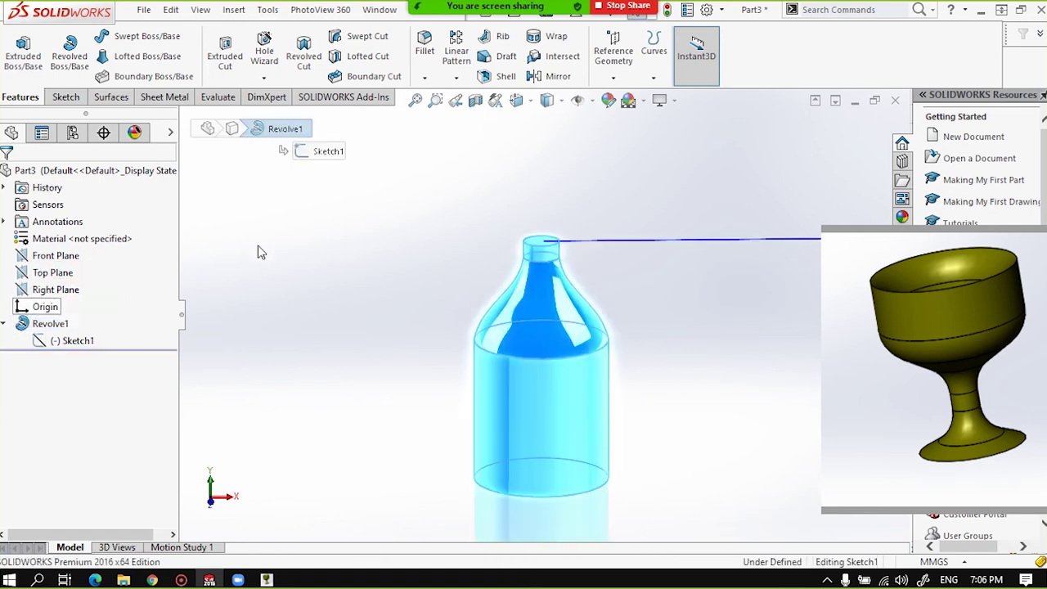
middle_drag(496, 343, 526, 368)
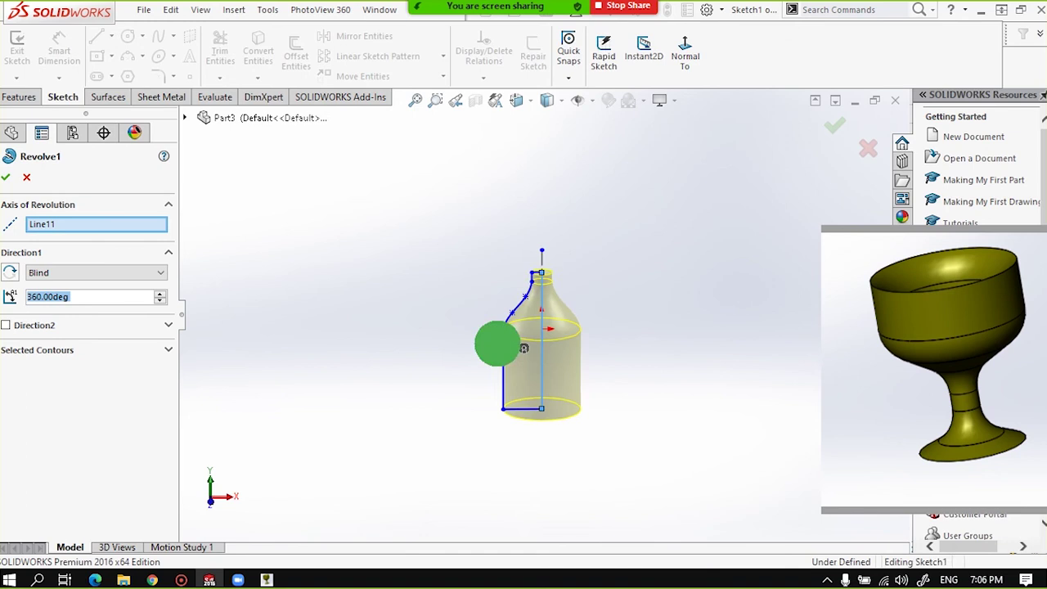
scroll(539, 327, down, 3)
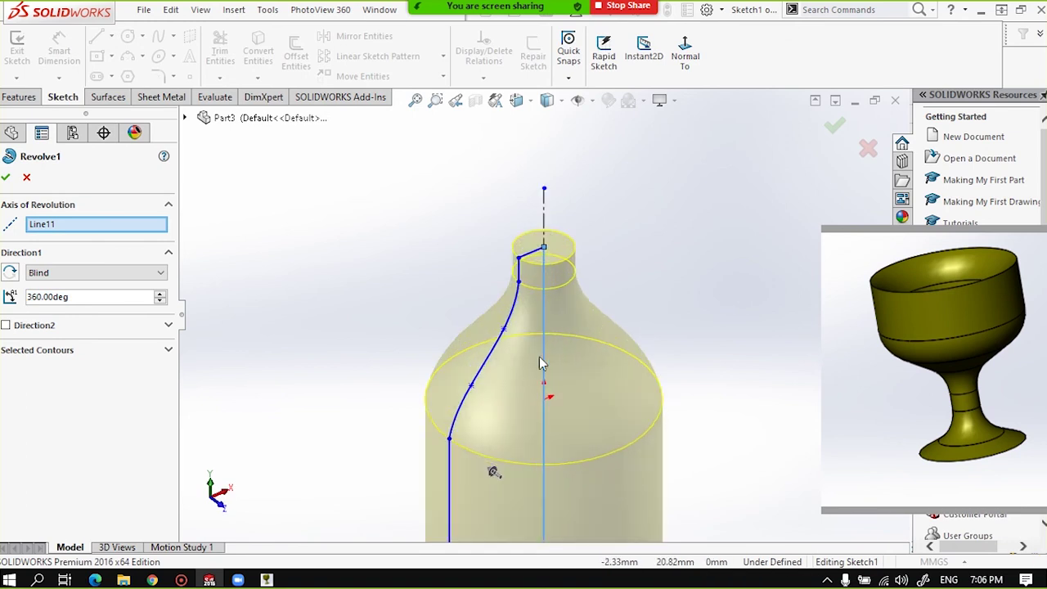
scroll(539, 357, up, 5)
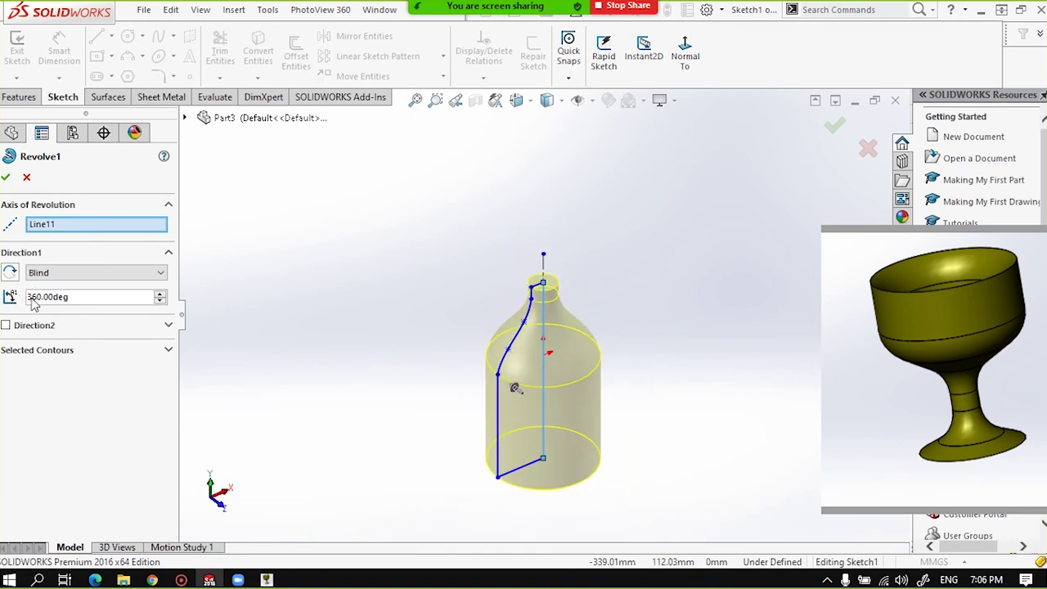
drag(85, 296, 12, 300)
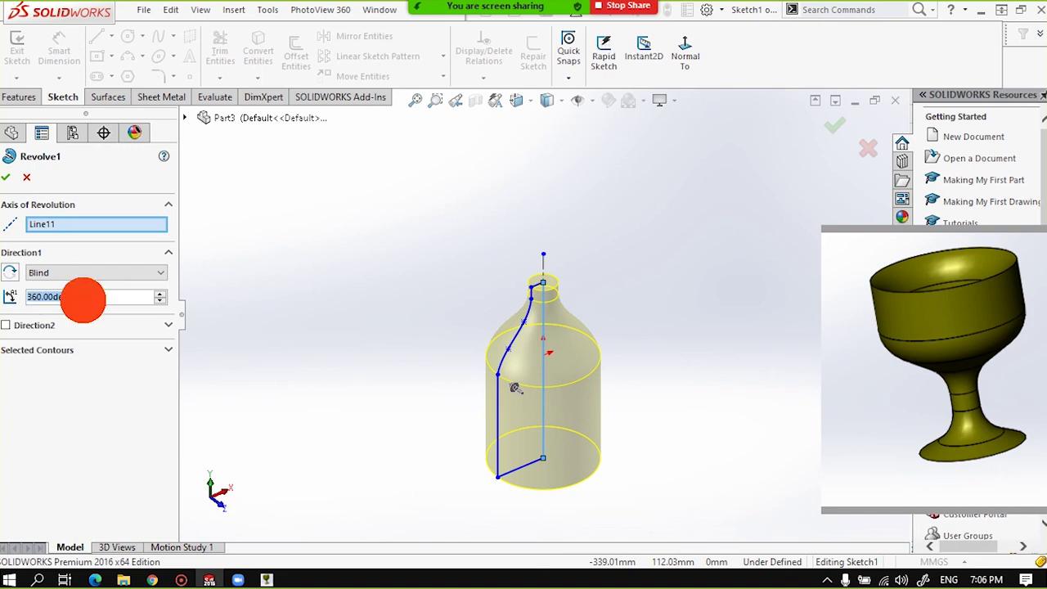
text(2)
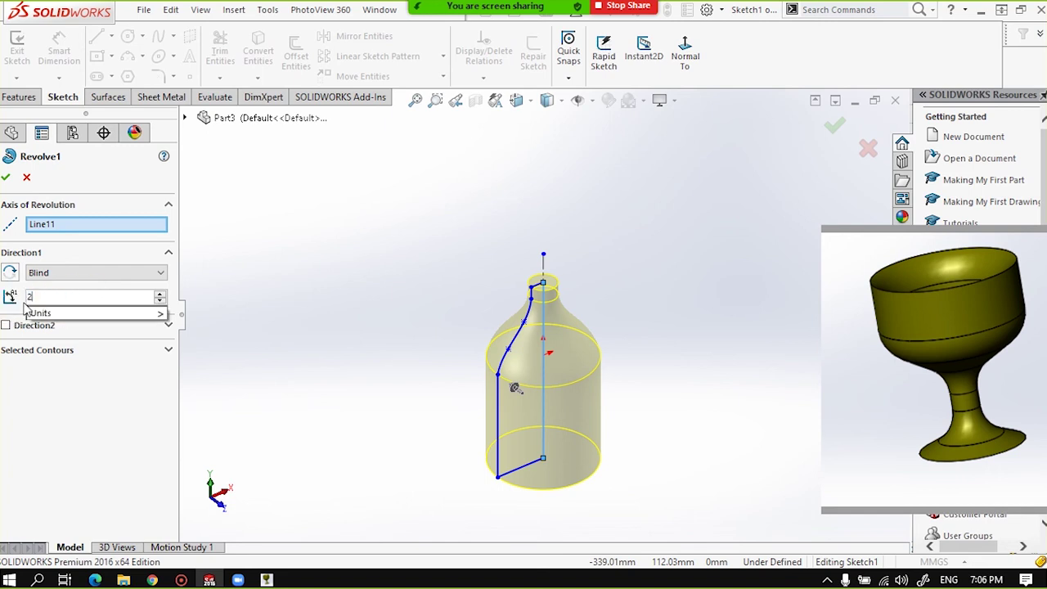
text(70)
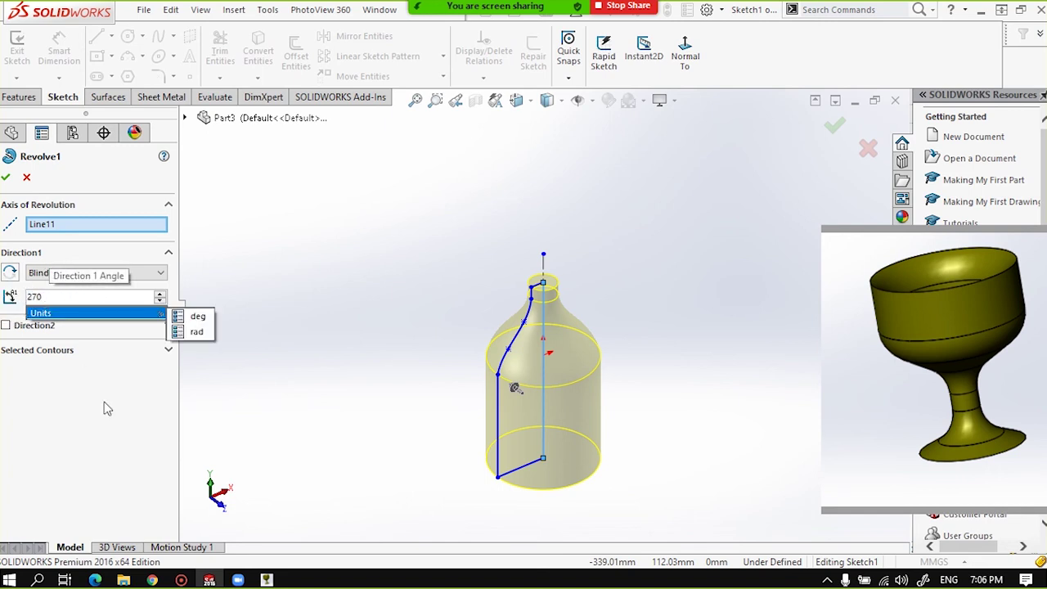
key(Return)
Reverse the revolve direction back and forth to compare which side the gap appears on.
mouse_move(489, 423)
middle_down()
mouse_move(457, 467)
mouse_move(532, 372)
mouse_move(552, 275)
mouse_move(602, 252)
mouse_move(635, 253)
mouse_move(584, 264)
mouse_move(524, 316)
mouse_move(495, 432)
mouse_move(497, 414)
mouse_move(548, 409)
mouse_move(498, 423)
middle_up()
click(303, 346)
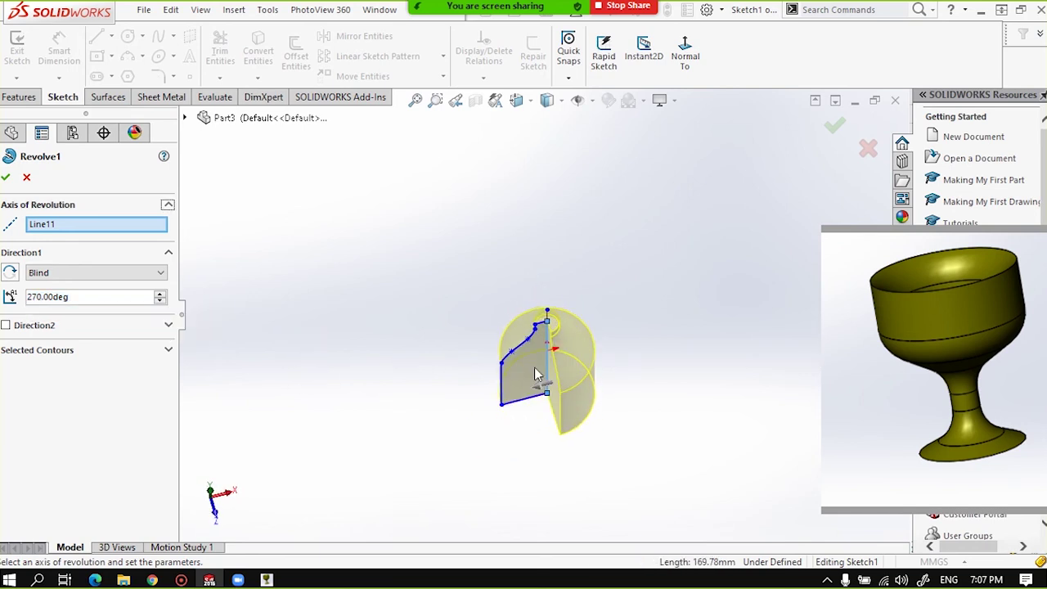
mouse_move(536, 374)
middle_down()
mouse_move(540, 362)
mouse_move(570, 365)
mouse_move(531, 328)
middle_up()
scroll(540, 362, up, 3)
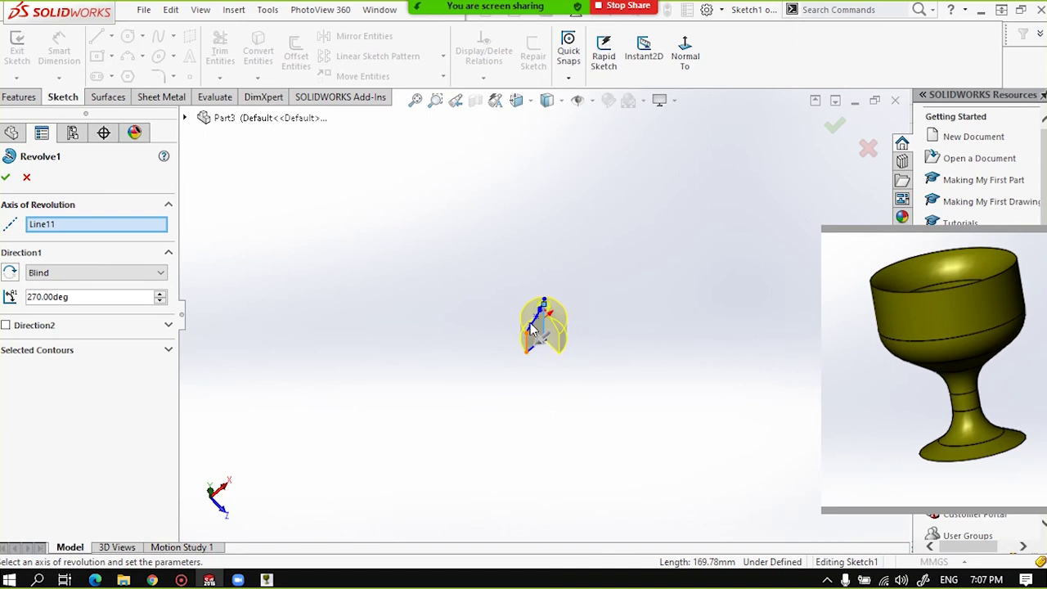
scroll(530, 327, down, 3)
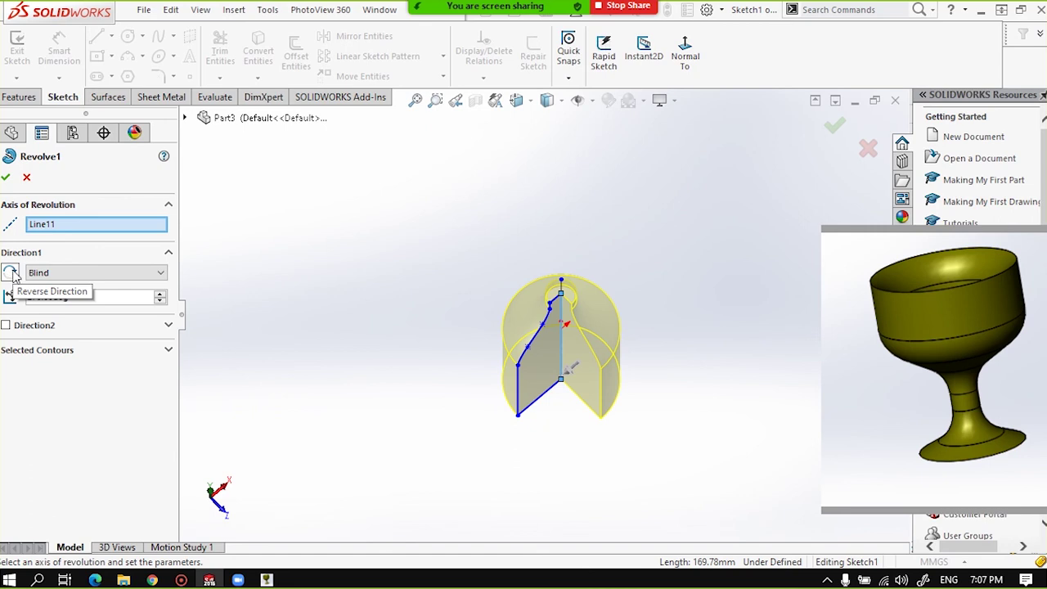
click(9, 275)
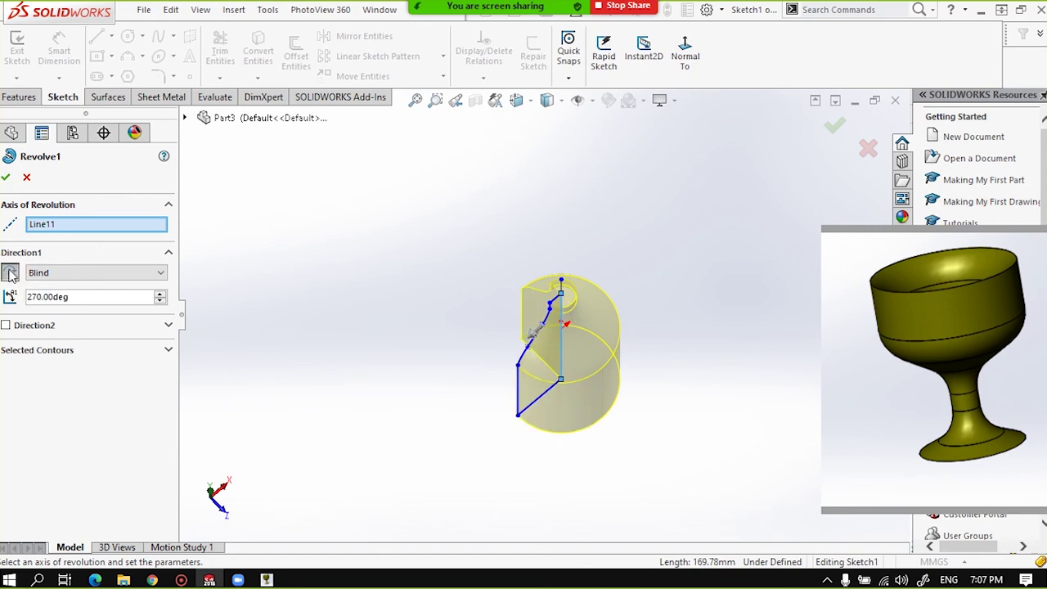
middle_drag(283, 378, 487, 388)
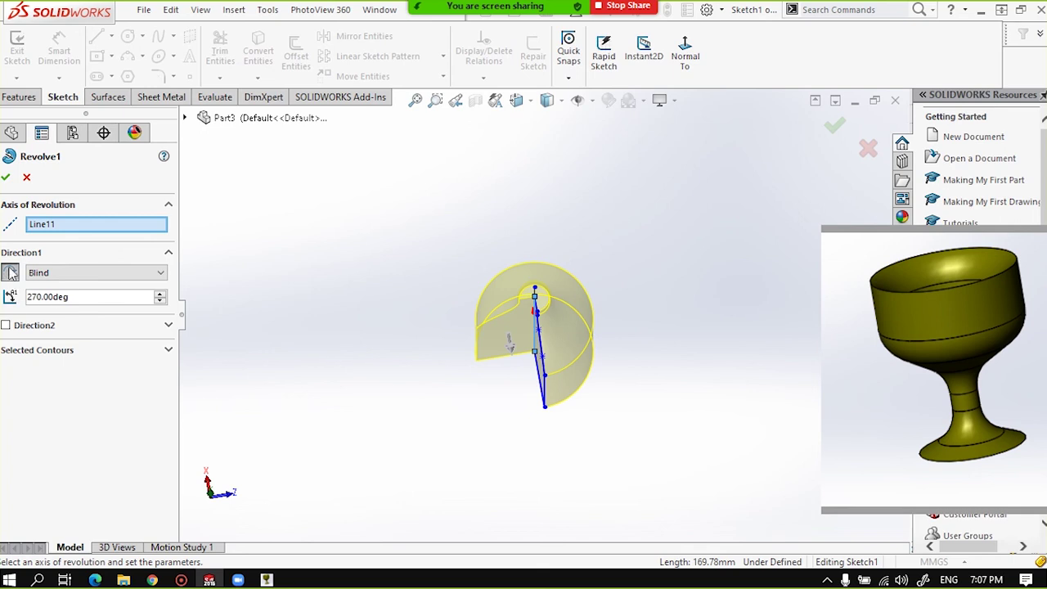
click(10, 273)
click(10, 273)
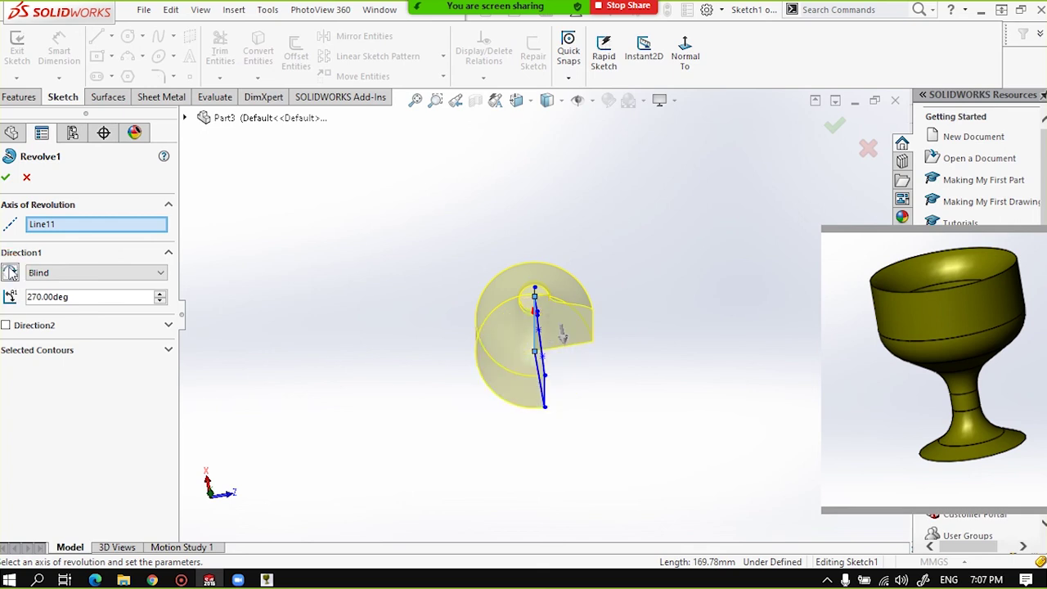
click(9, 273)
click(10, 273)
click(10, 273)
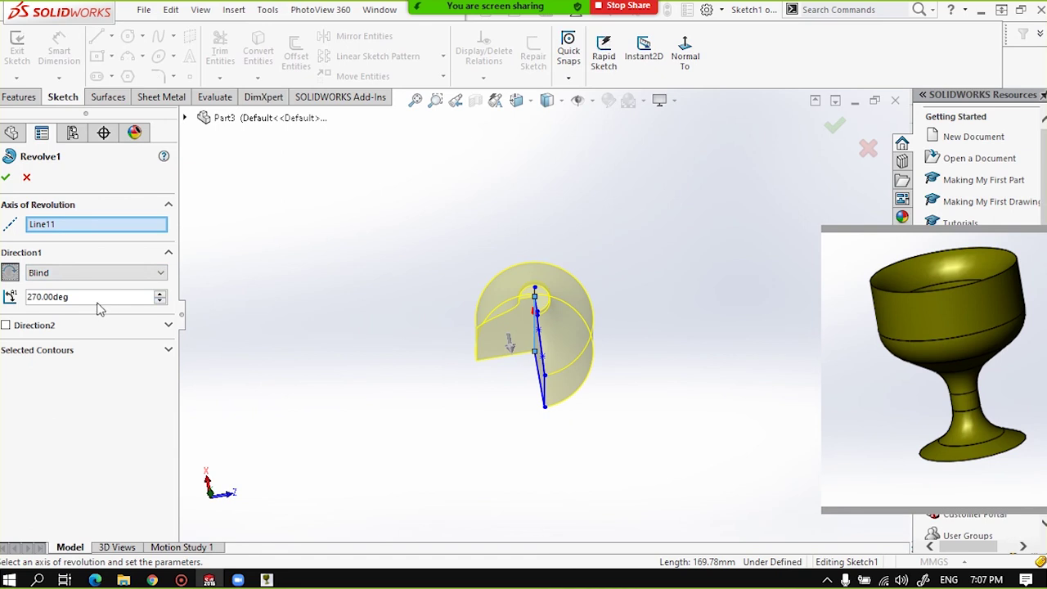
Change the Direction1 revolve angle from 270° to 200°.
drag(68, 297, 12, 297)
text(2)
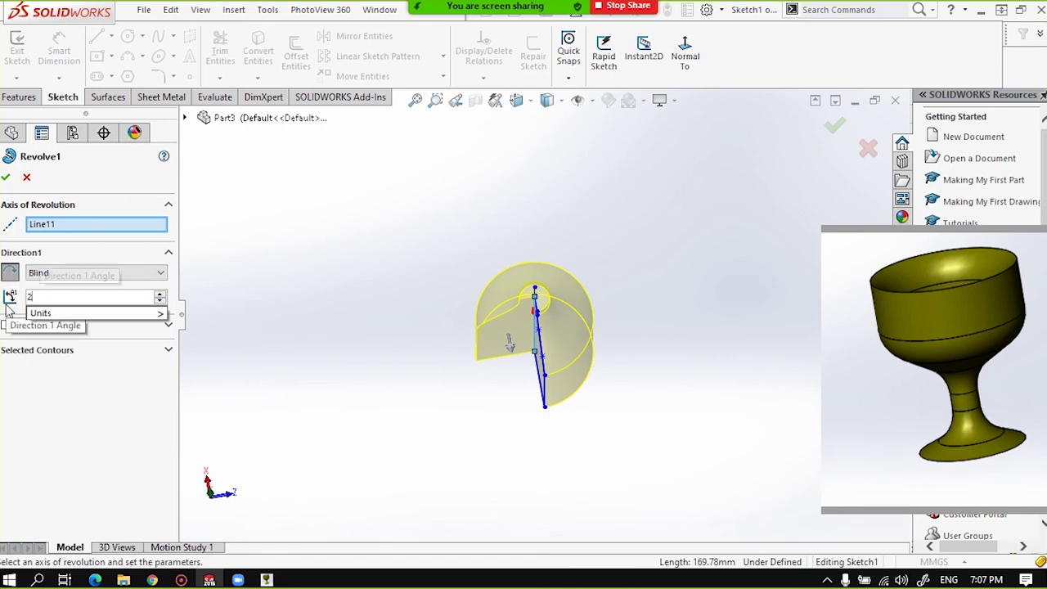
text(00)
key(Return)
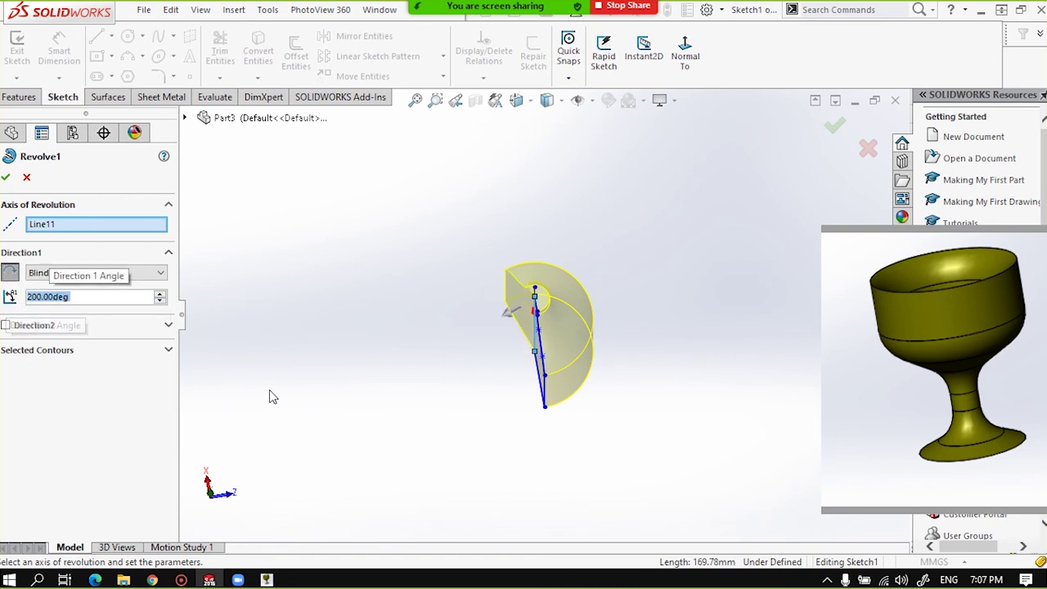
mouse_move(428, 335)
middle_down()
mouse_move(687, 257)
mouse_move(506, 292)
middle_up()
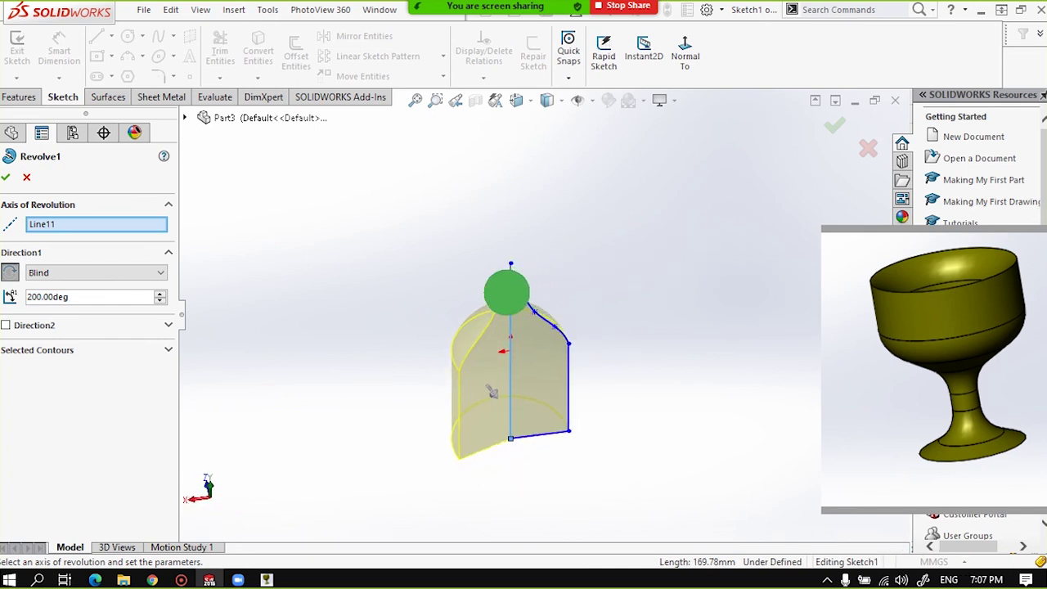
Accept the 200° Revolve1, view the body from several sides, and close Part3.
click(5, 177)
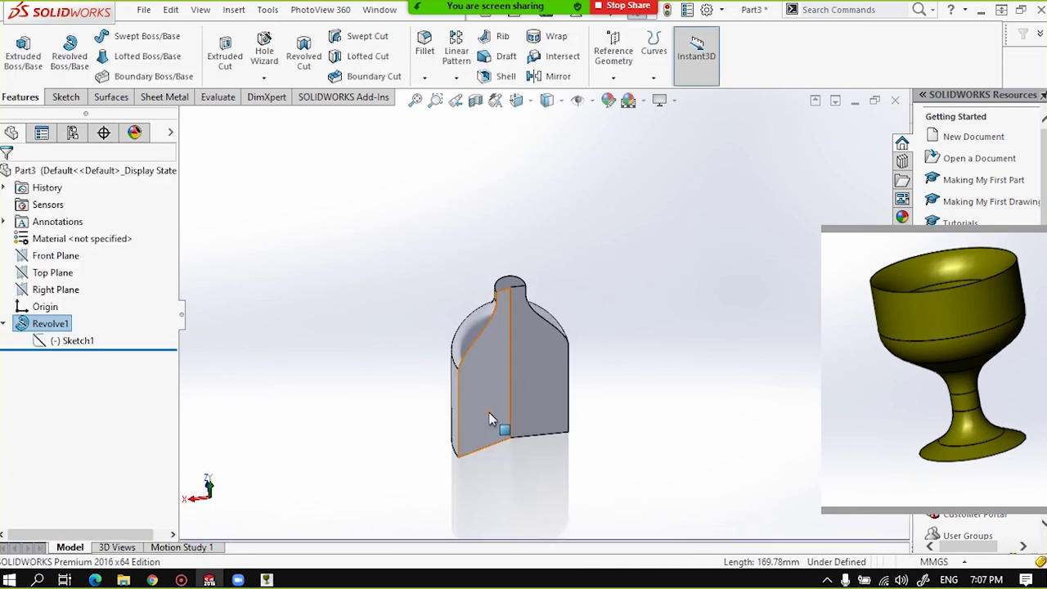
mouse_move(489, 415)
middle_down()
mouse_move(470, 485)
mouse_move(426, 486)
mouse_move(350, 461)
mouse_move(377, 411)
mouse_move(510, 373)
mouse_move(613, 362)
middle_up()
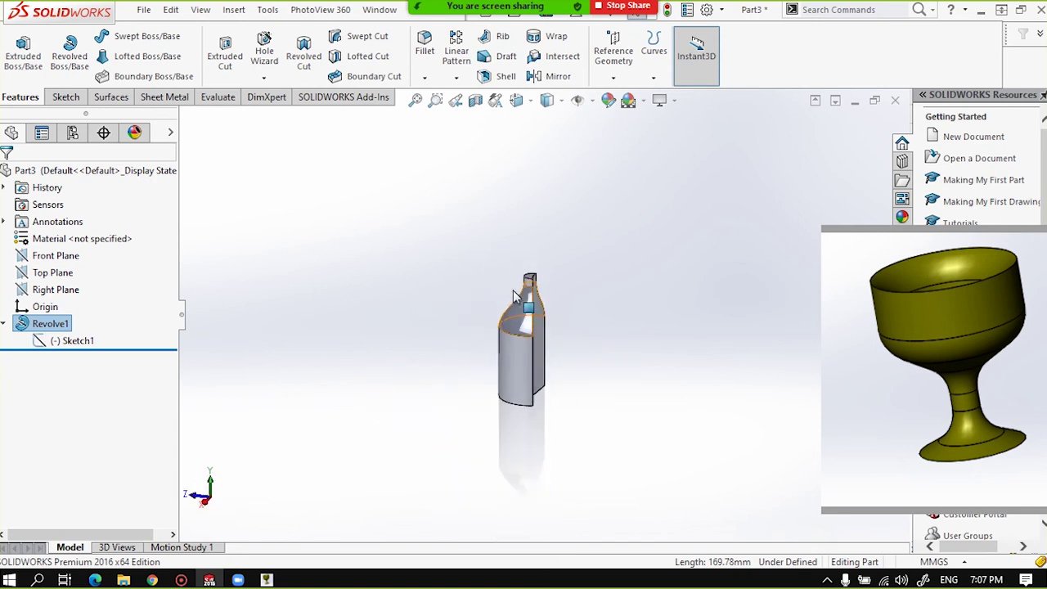
mouse_move(524, 335)
middle_down()
mouse_move(498, 350)
mouse_move(537, 317)
middle_up()
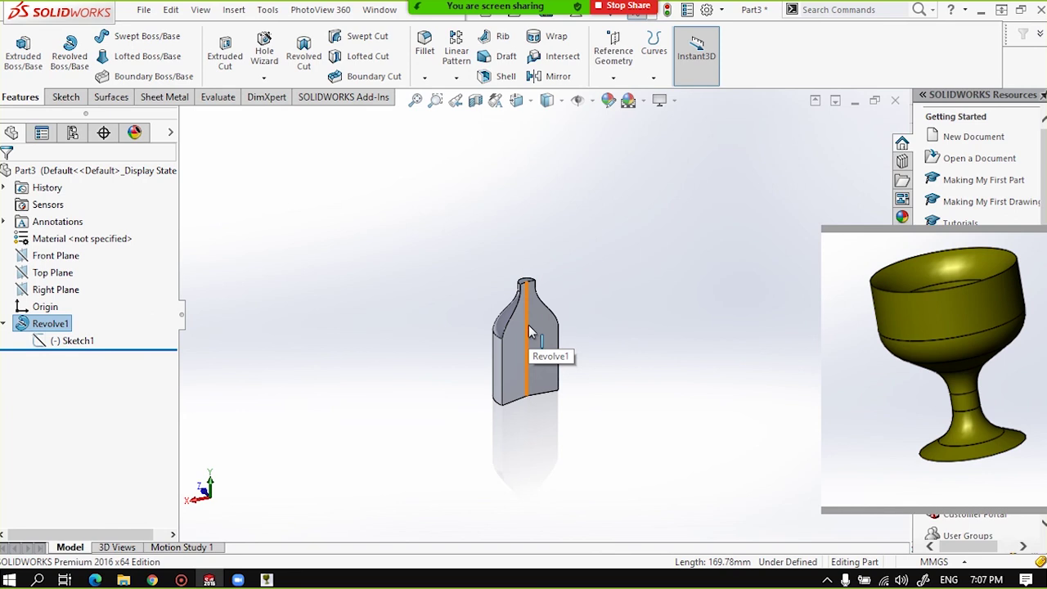
mouse_move(577, 301)
middle_down()
mouse_move(437, 444)
mouse_move(488, 393)
mouse_move(438, 363)
mouse_move(567, 313)
mouse_move(549, 303)
mouse_move(510, 320)
middle_up()
middle_drag(572, 340, 517, 330)
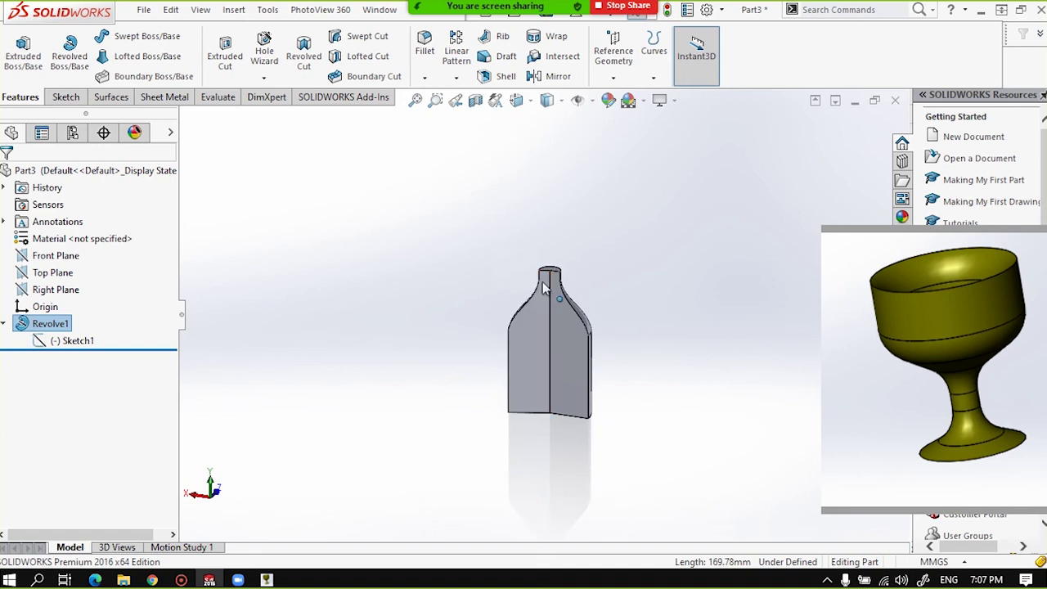
scroll(584, 309, down, 2)
scroll(596, 328, down, 2)
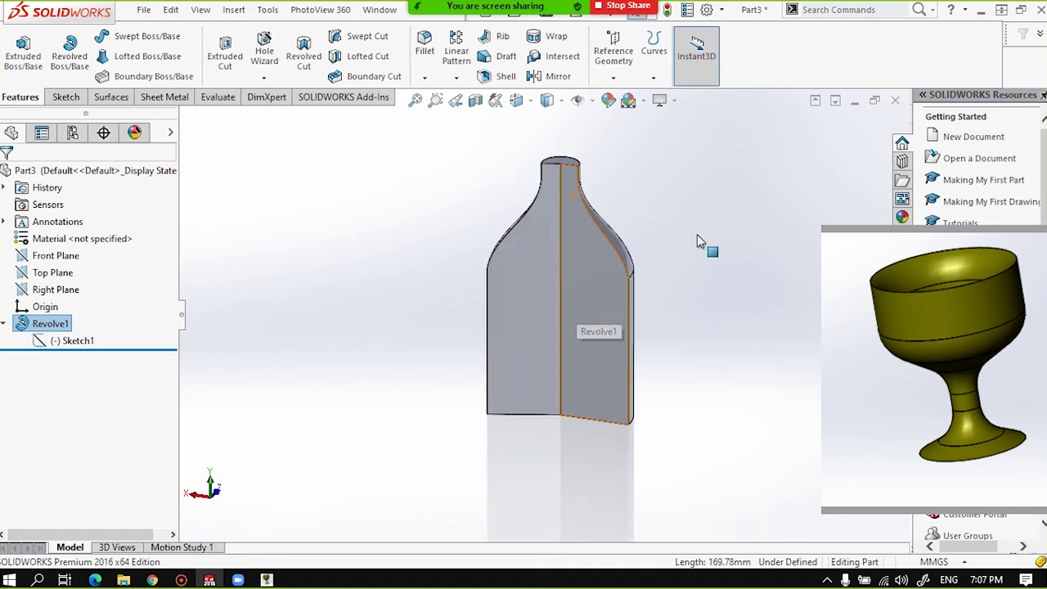
click(895, 100)
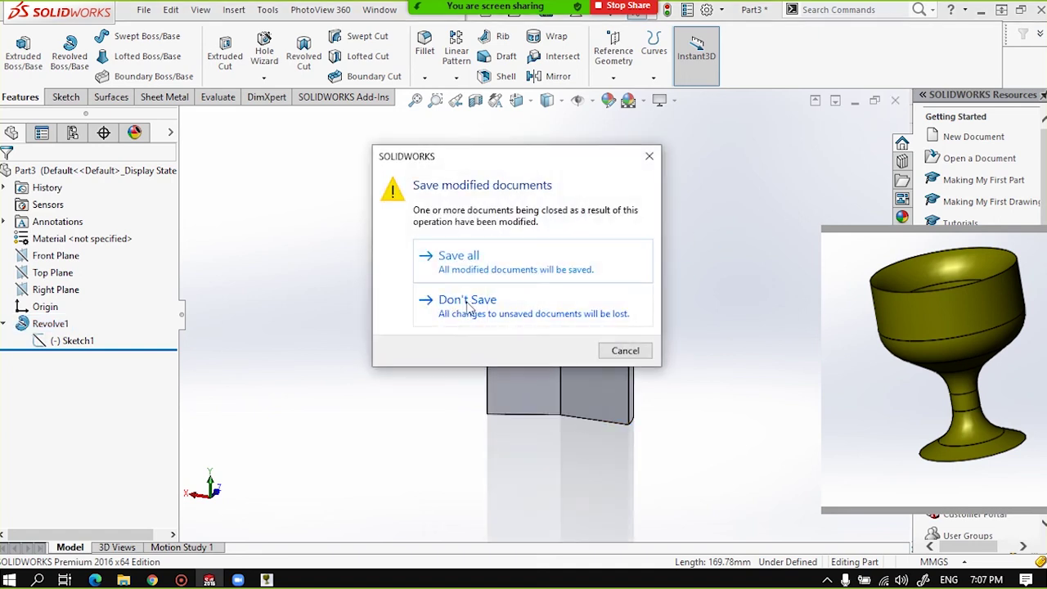
Close the revolved part without saving and create a new part document.
click(468, 304)
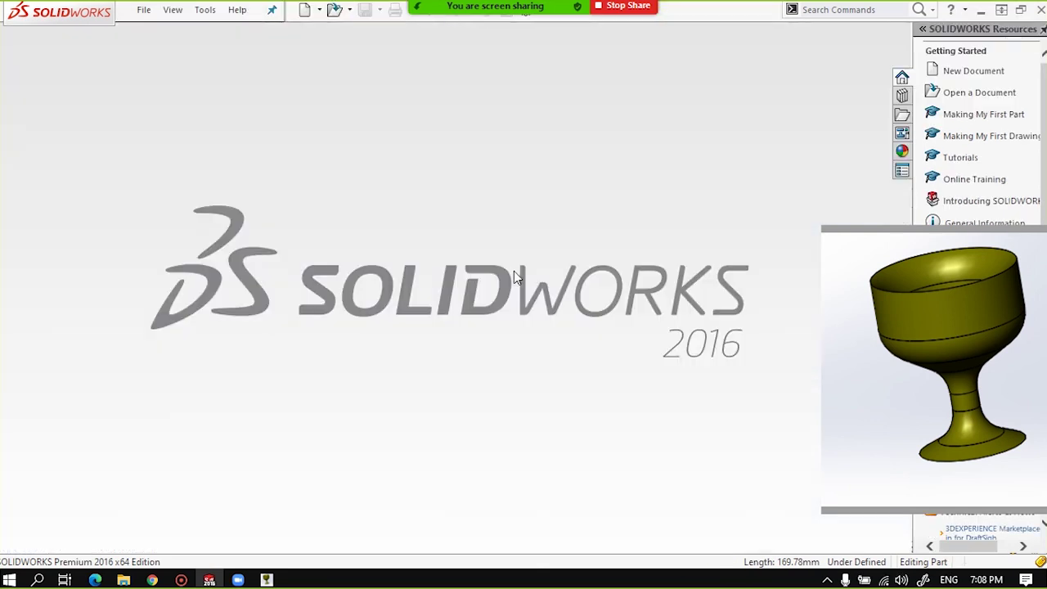
click(304, 10)
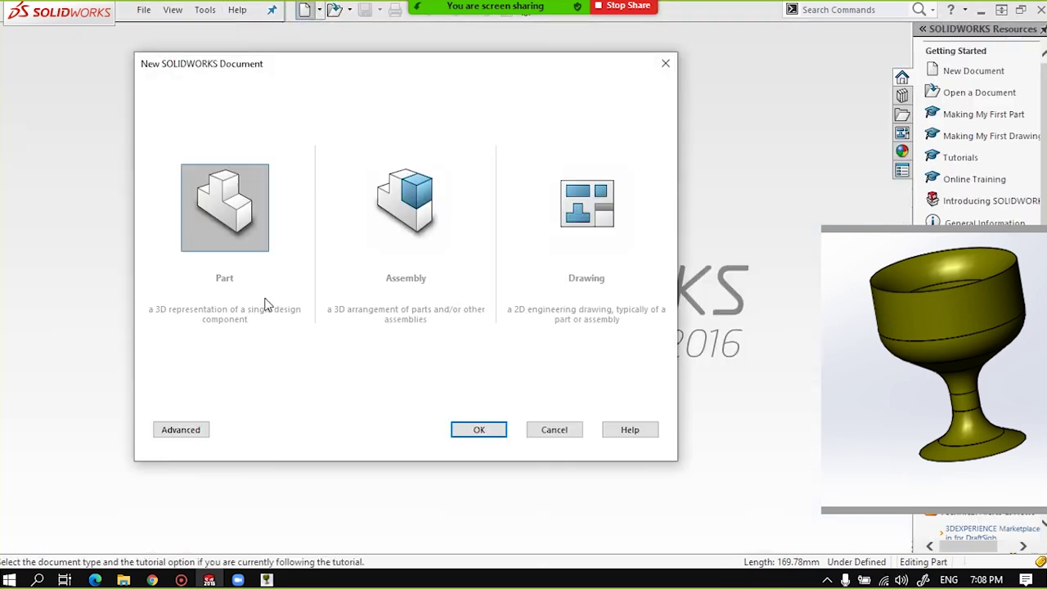
click(487, 427)
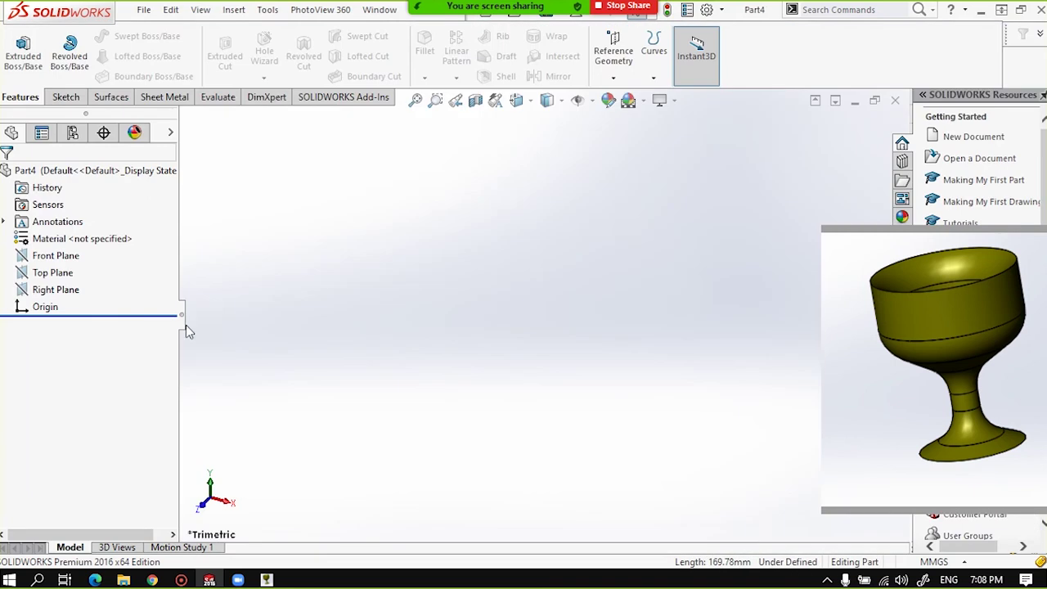
Sketch a vertical centerline through the origin on the Front Plane.
click(66, 256)
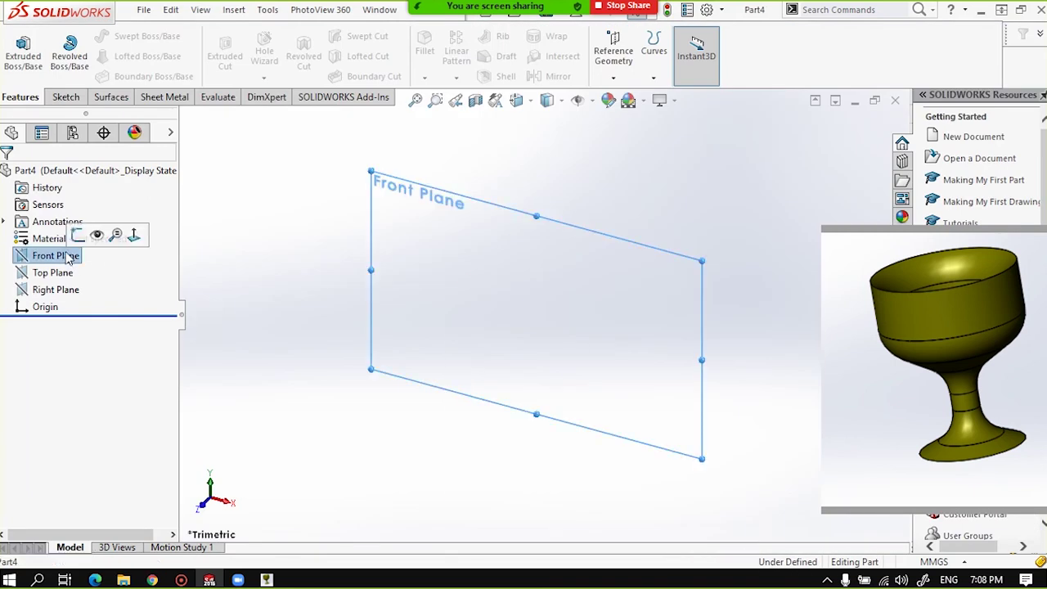
click(78, 235)
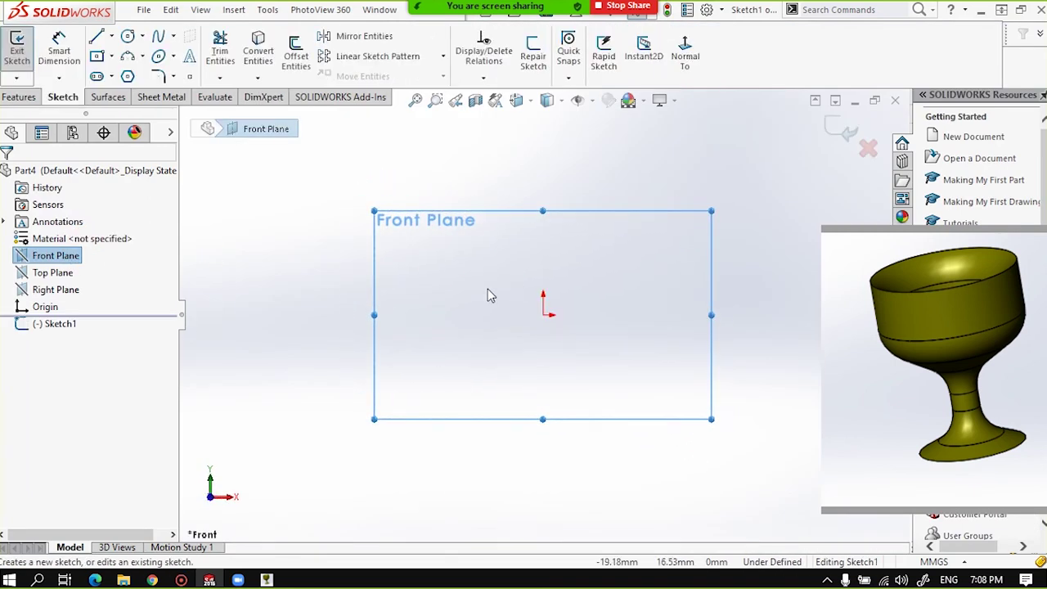
click(111, 37)
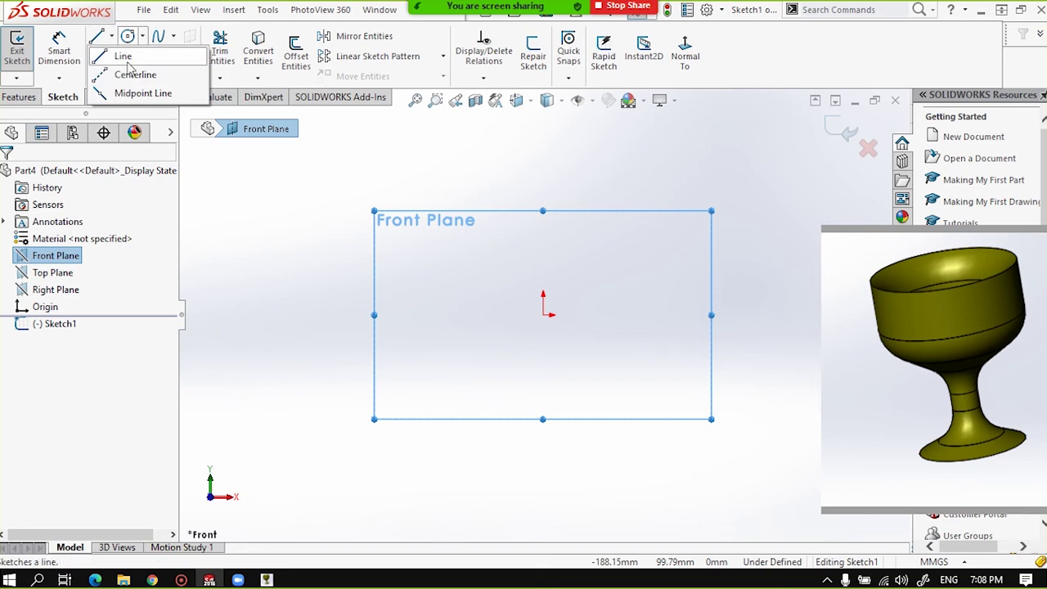
click(139, 72)
click(542, 137)
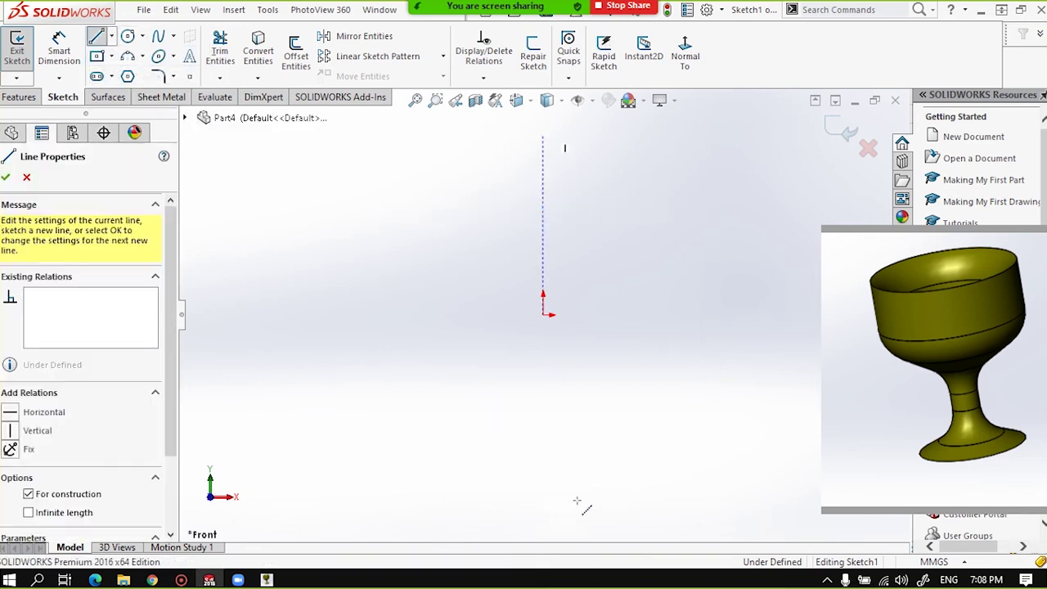
click(543, 513)
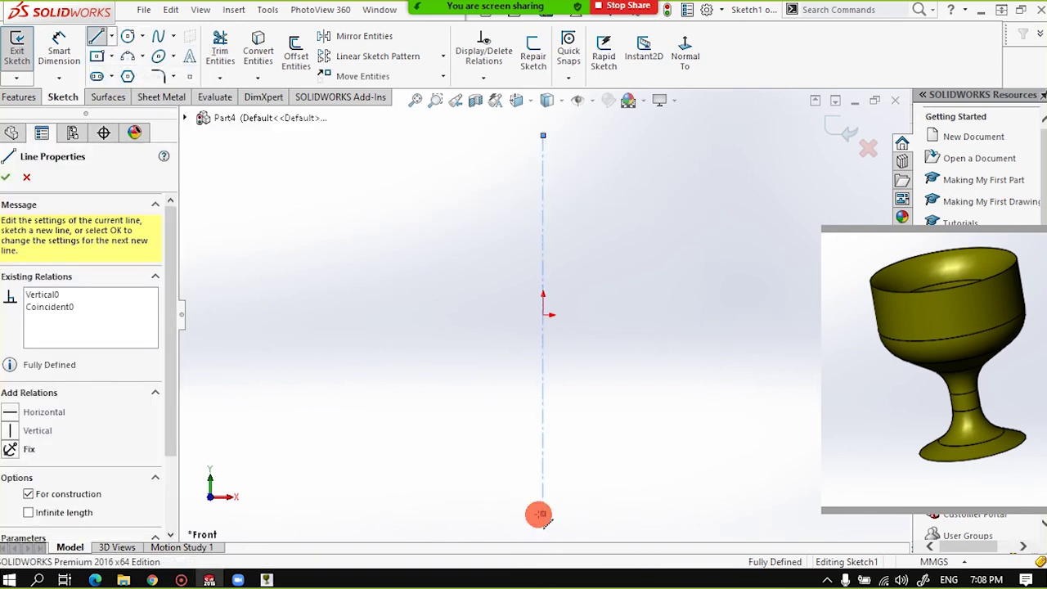
key(Escape)
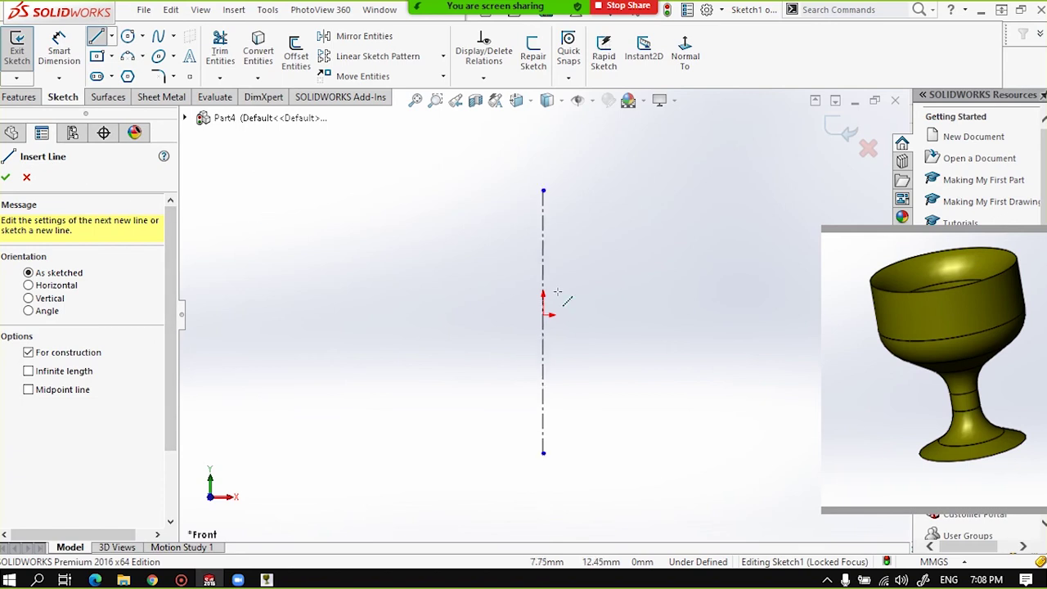
scroll(557, 292, down, 2)
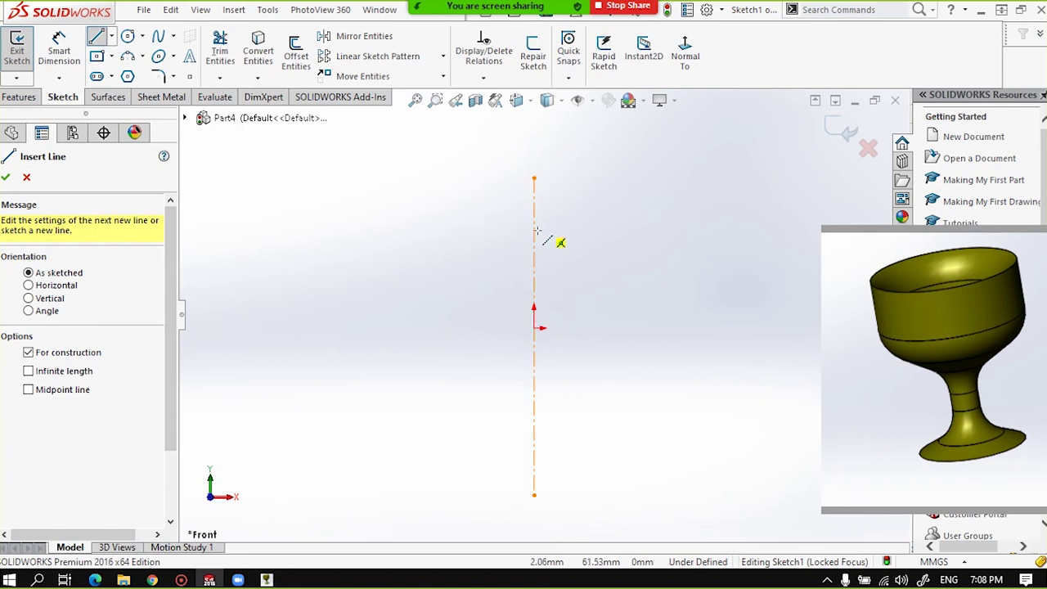
click(534, 177)
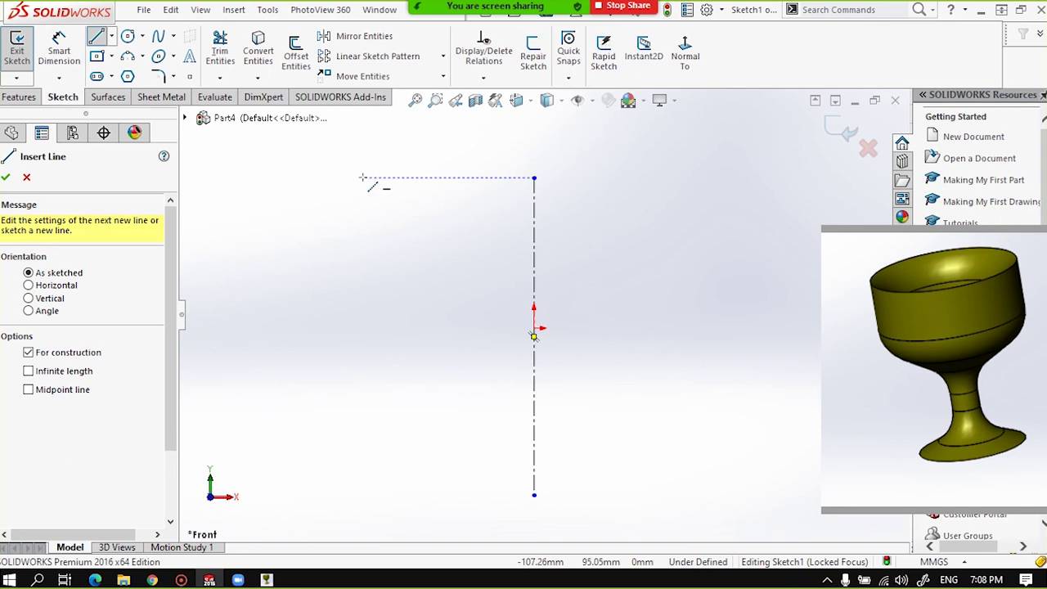
click(25, 179)
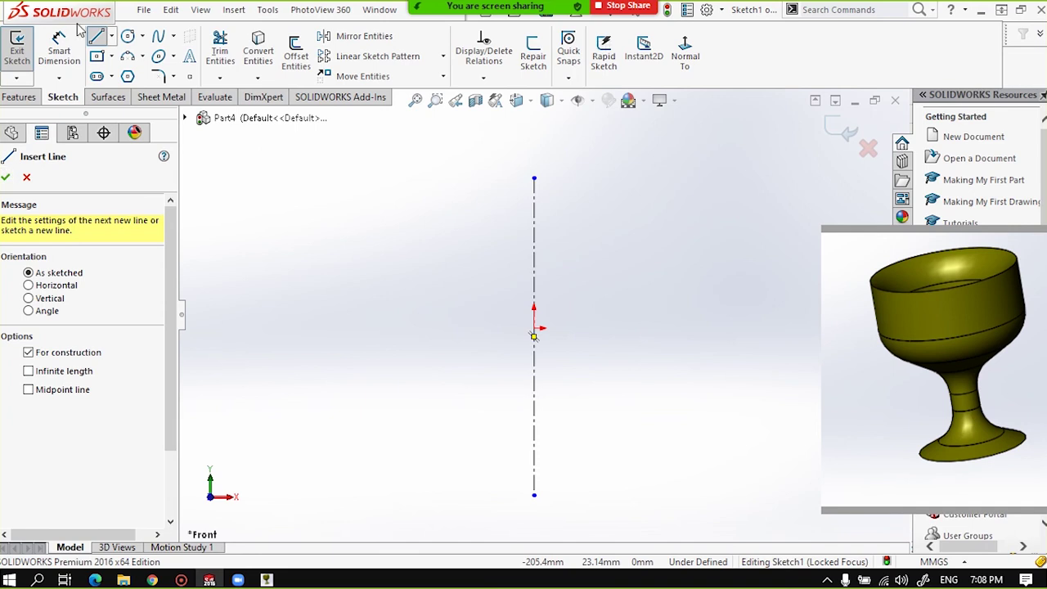
Draw a circle of radius 18.6 left of the centerline and check the sketch.
click(96, 56)
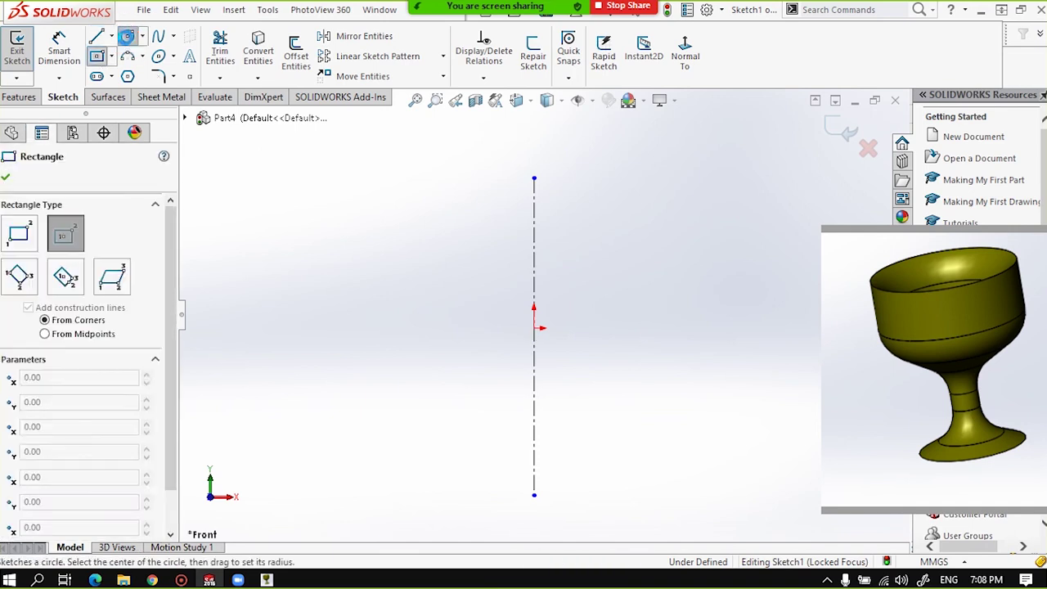
click(127, 36)
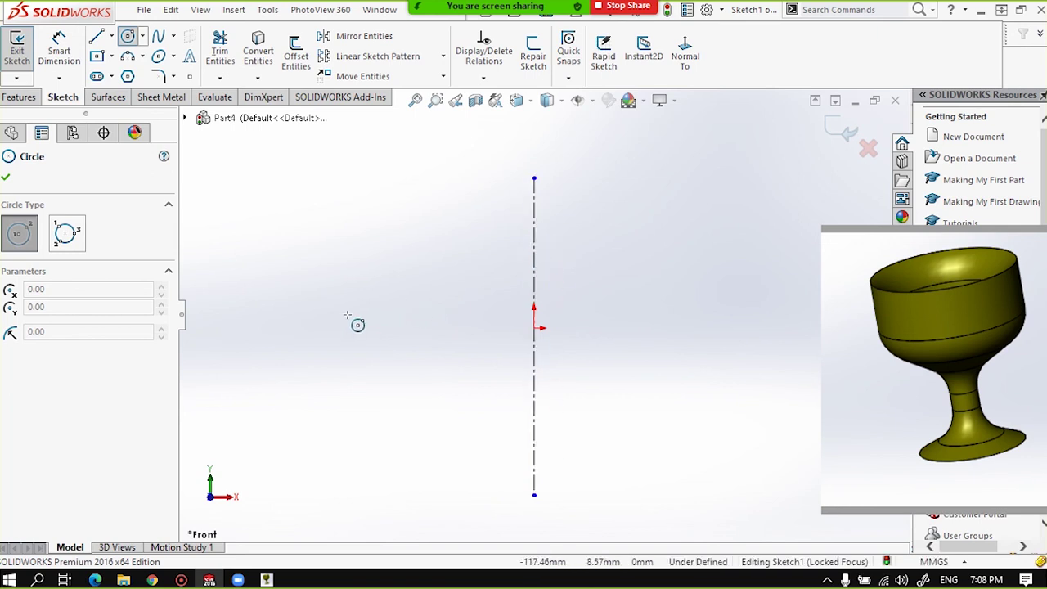
drag(347, 315, 372, 328)
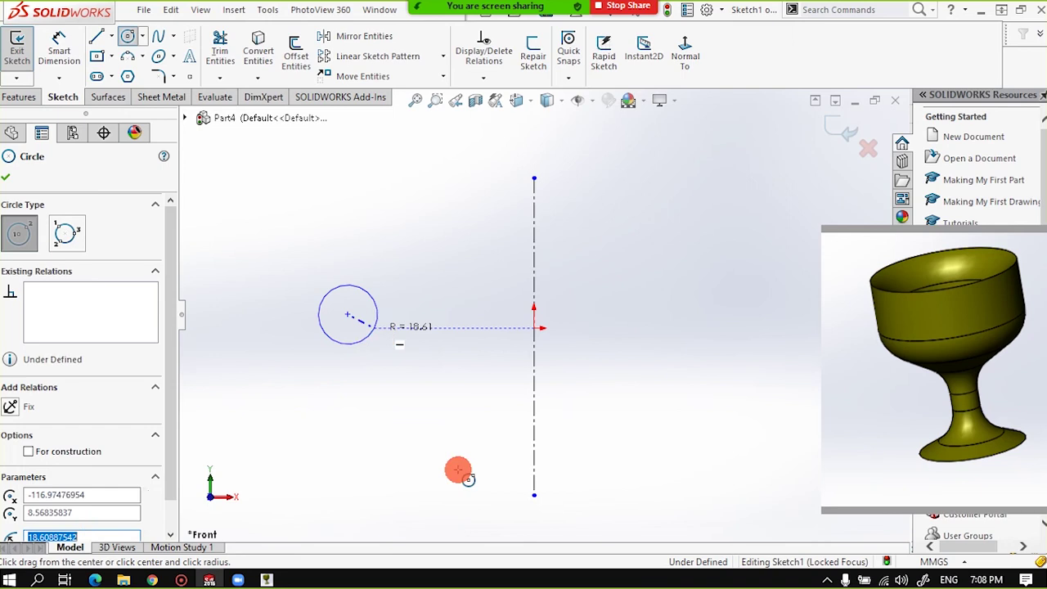
key(Escape)
scroll(505, 257, up, 3)
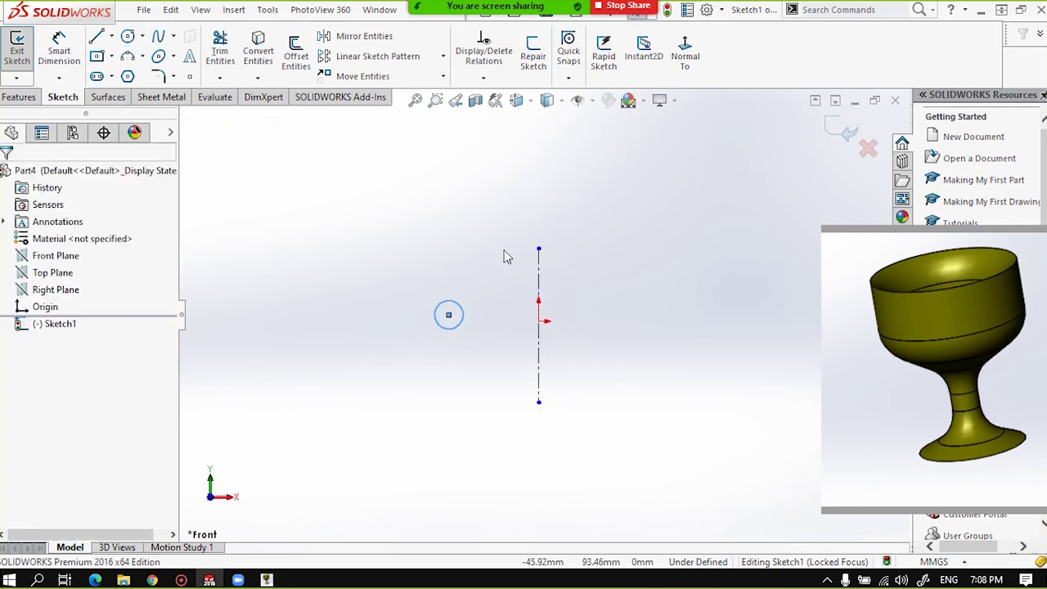
middle_drag(505, 257, 456, 312)
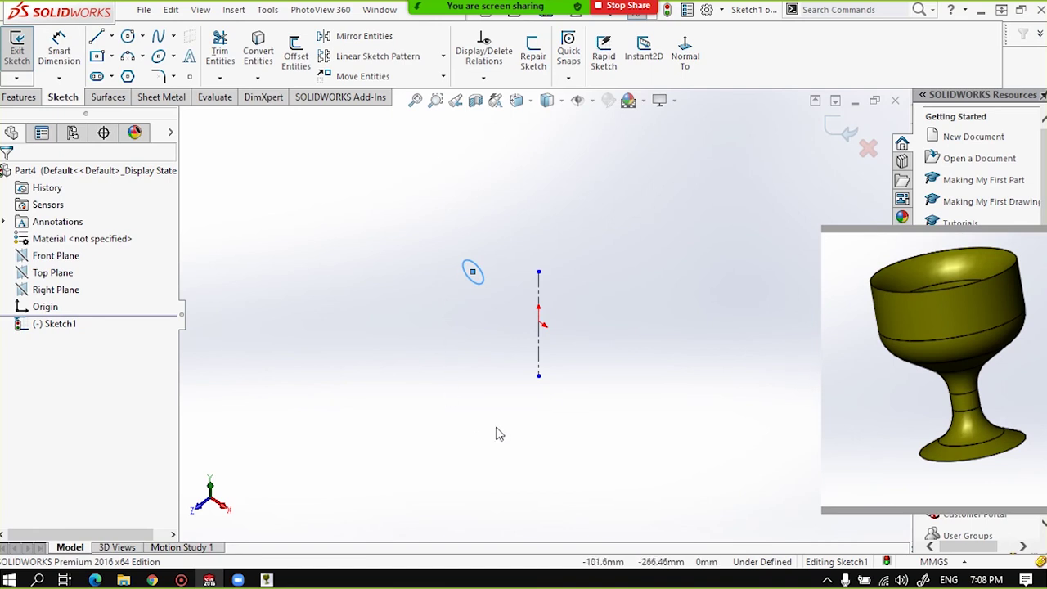
middle_drag(485, 269, 538, 323)
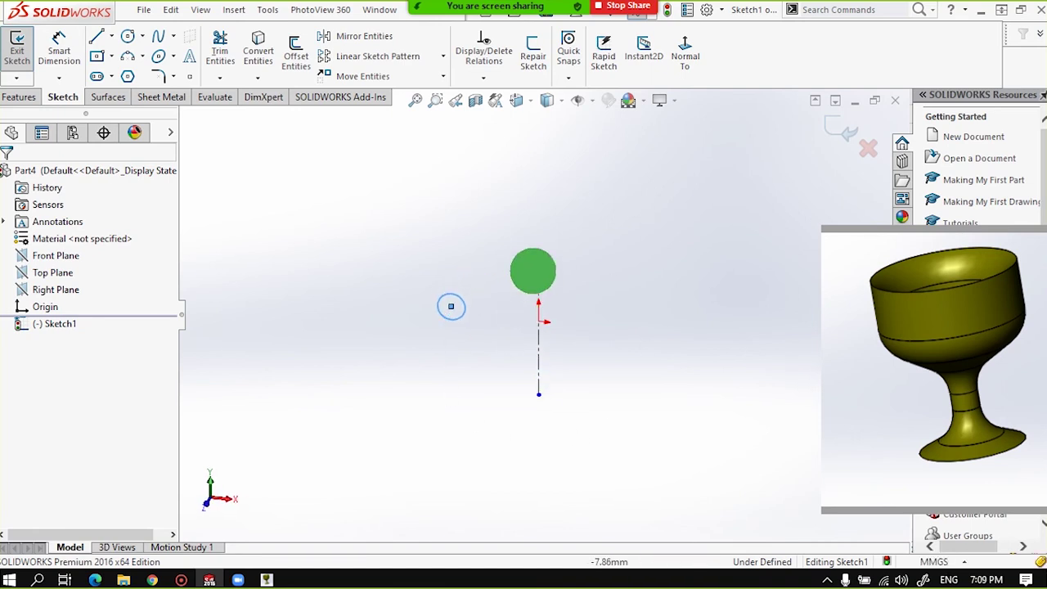
scroll(533, 327, down, 2)
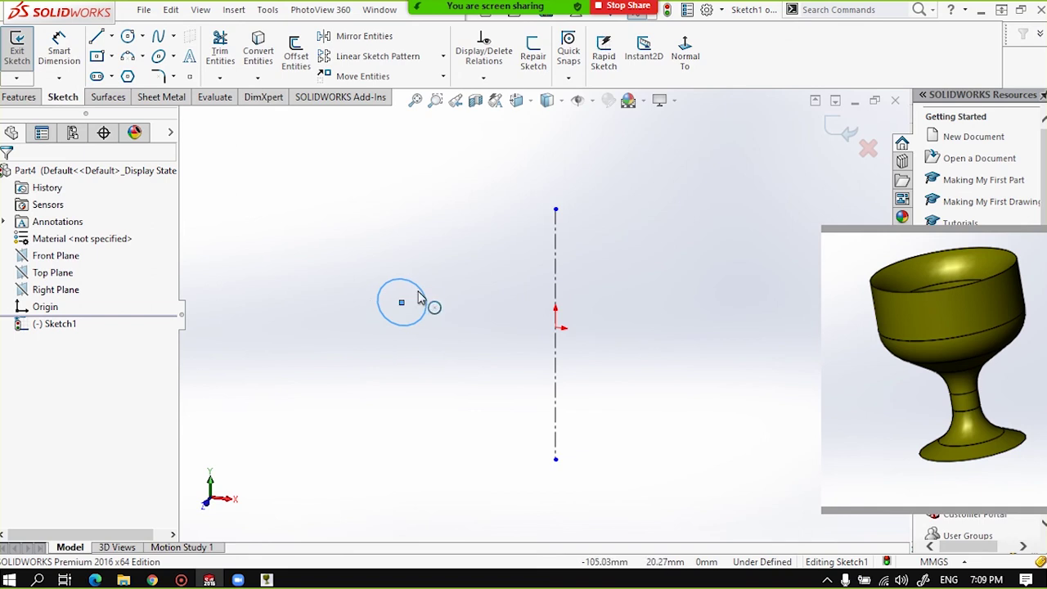
click(21, 97)
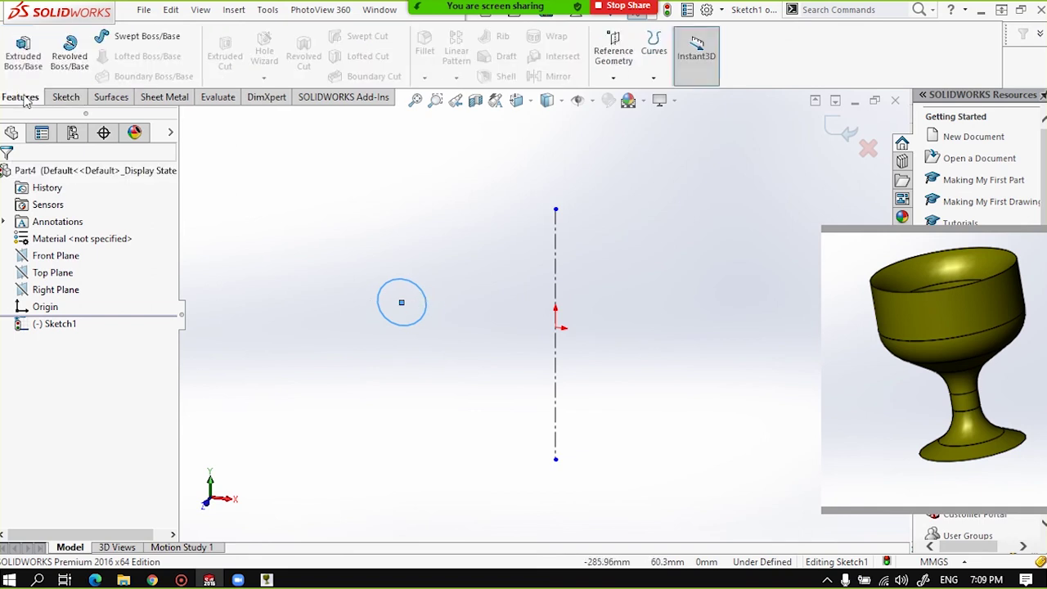
Start revolving the circle about Line1 and set the angle to 323 degrees.
click(67, 53)
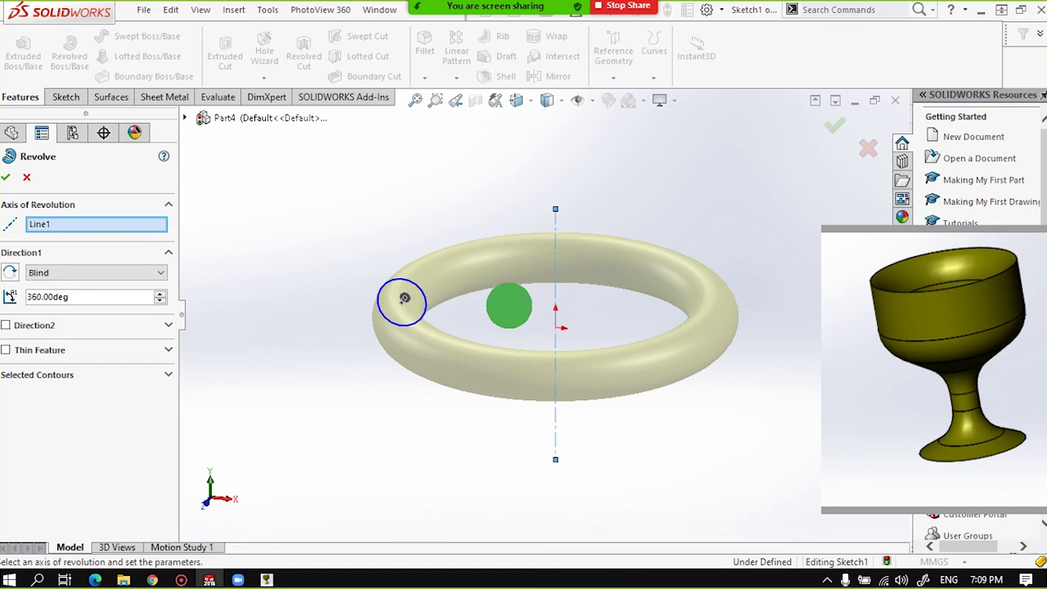
middle_drag(495, 295, 497, 311)
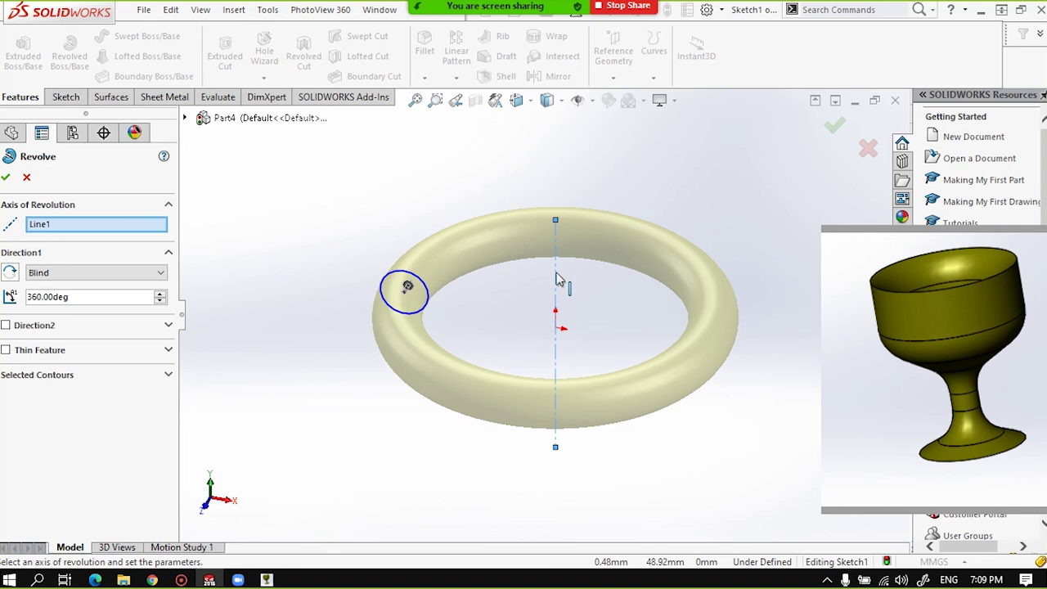
middle_drag(500, 348, 505, 287)
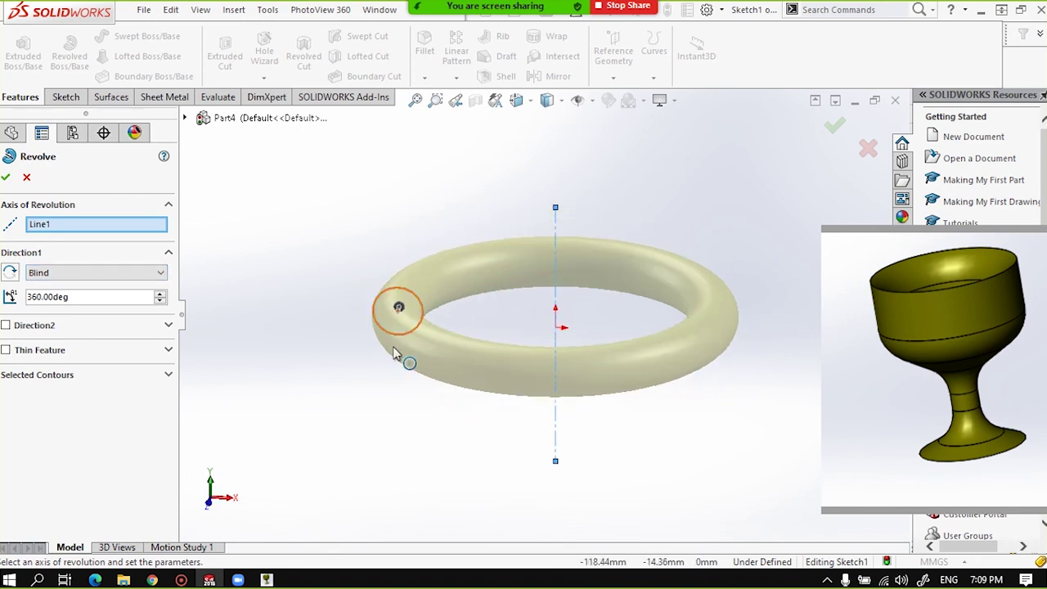
middle_drag(268, 396, 280, 432)
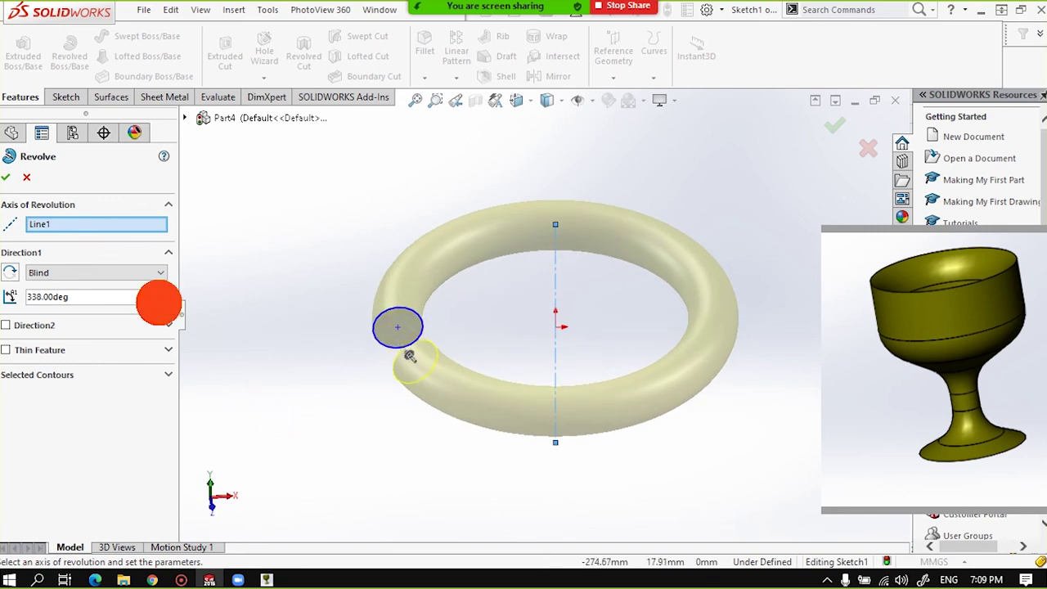
click(160, 301)
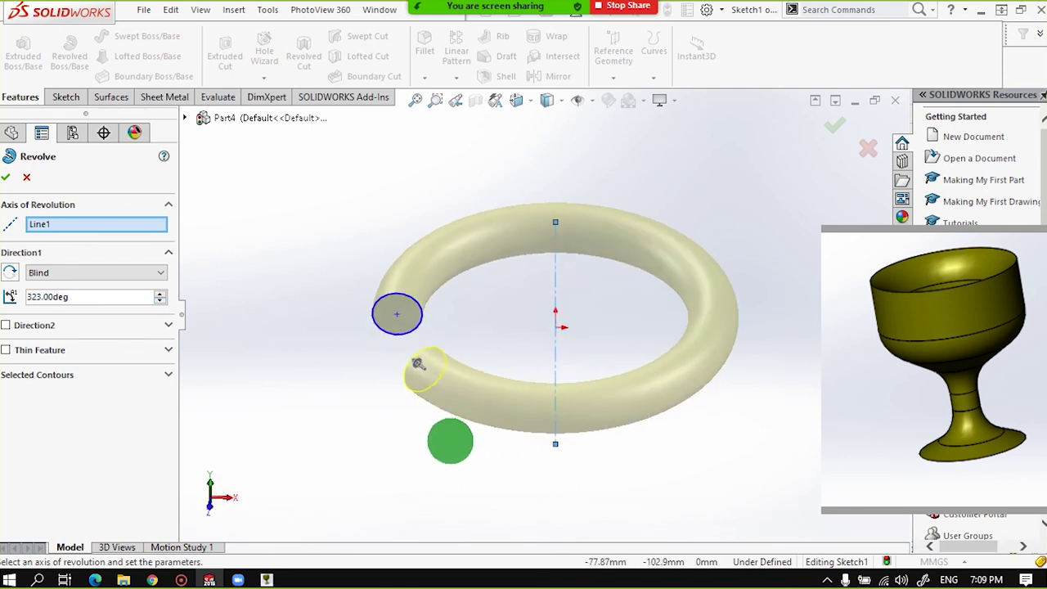
middle_drag(464, 440, 494, 431)
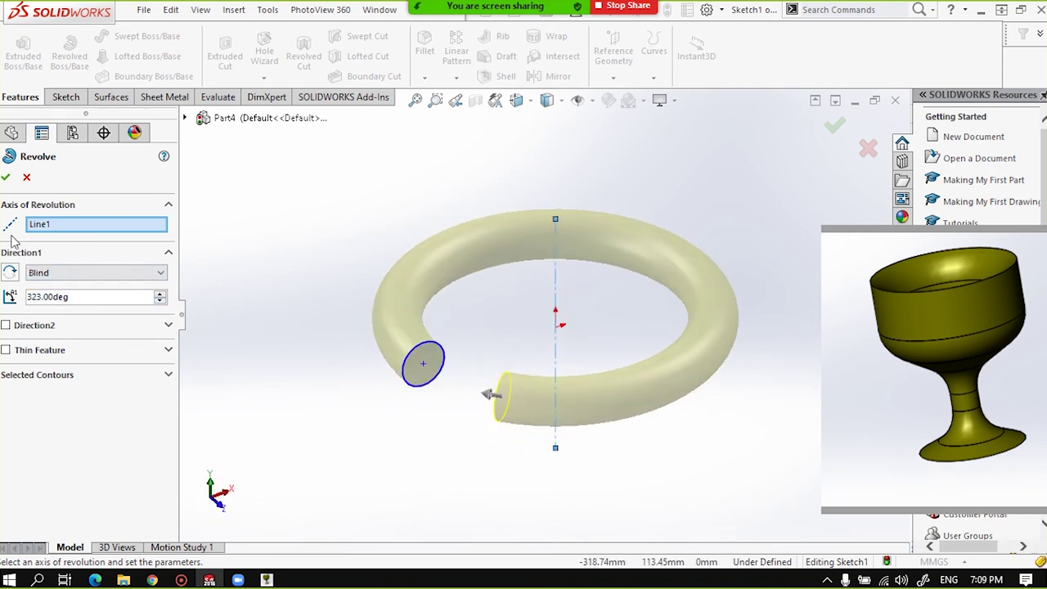
Reverse the revolve direction so the ring's gap faces front, and confirm.
click(11, 273)
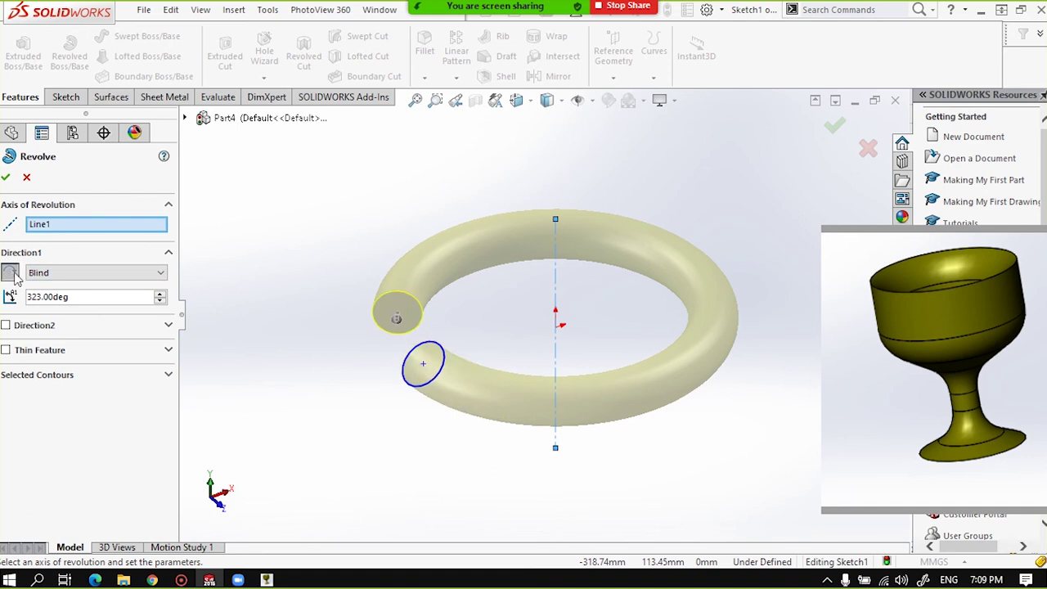
click(10, 273)
click(11, 273)
click(11, 273)
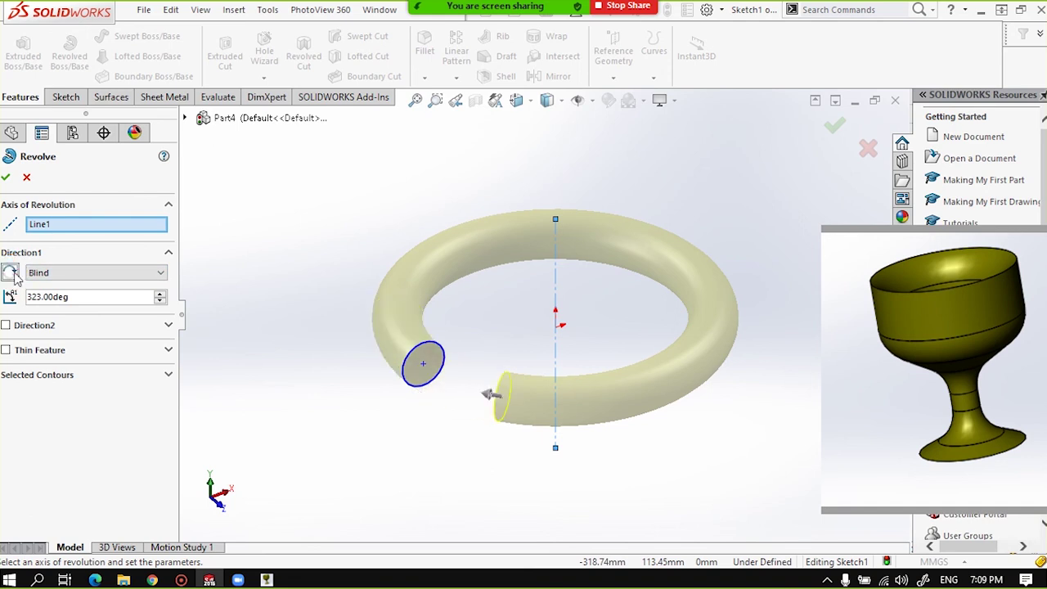
click(10, 273)
click(11, 273)
click(5, 178)
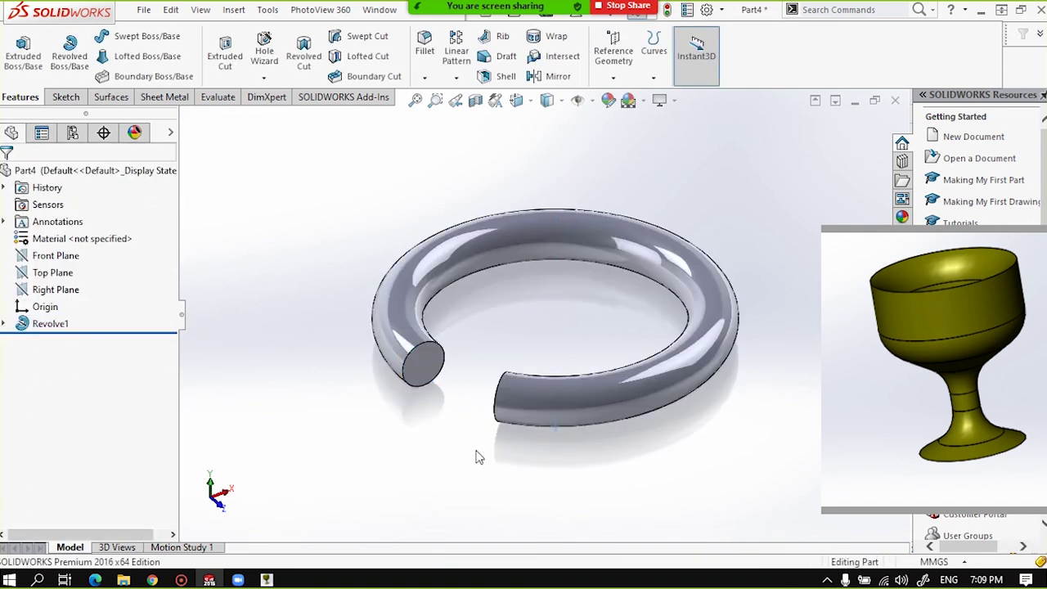
mouse_move(480, 455)
middle_down()
mouse_move(611, 391)
mouse_move(416, 405)
middle_up()
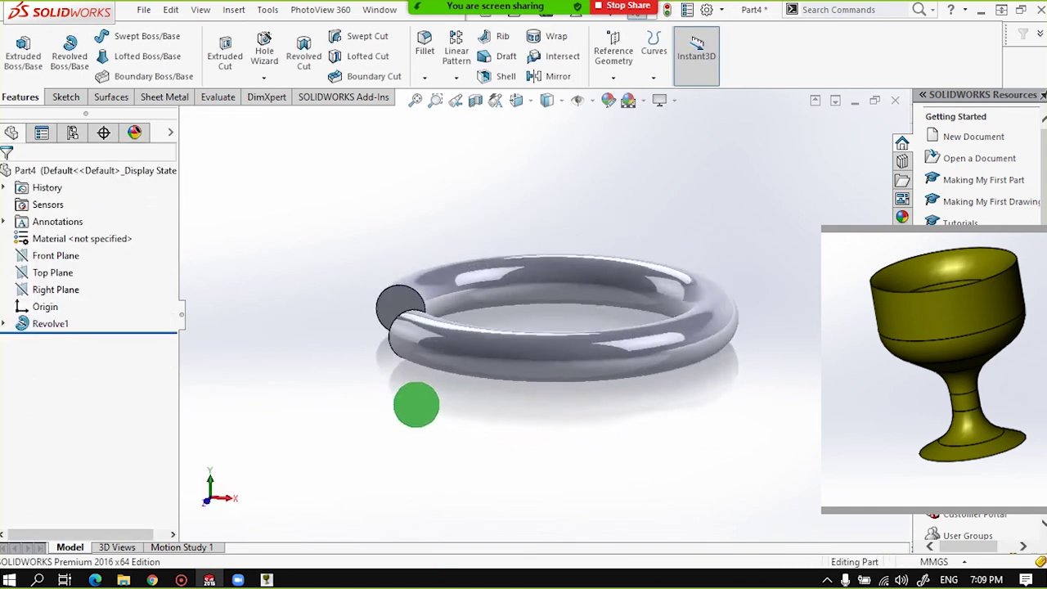
scroll(529, 299, up, 3)
mouse_move(529, 300)
middle_down()
mouse_move(661, 353)
mouse_move(589, 379)
mouse_move(548, 340)
middle_up()
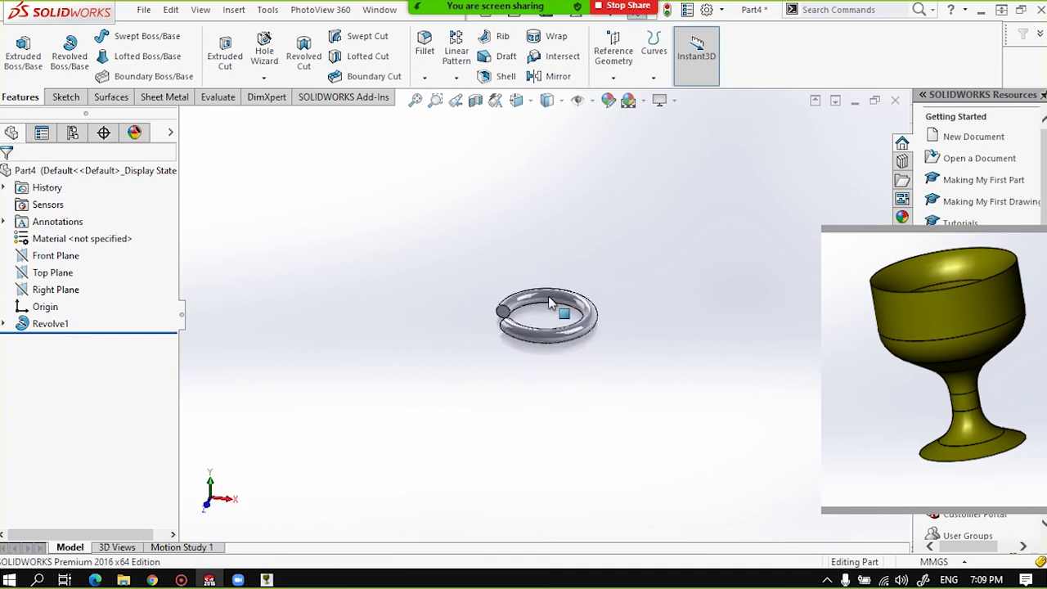
mouse_move(443, 458)
middle_down()
mouse_move(503, 362)
mouse_move(589, 357)
mouse_move(549, 381)
mouse_move(551, 280)
mouse_move(605, 286)
mouse_move(542, 300)
mouse_move(536, 286)
middle_up()
scroll(546, 342, down, 3)
scroll(536, 286, up, 2)
scroll(536, 317, down, 2)
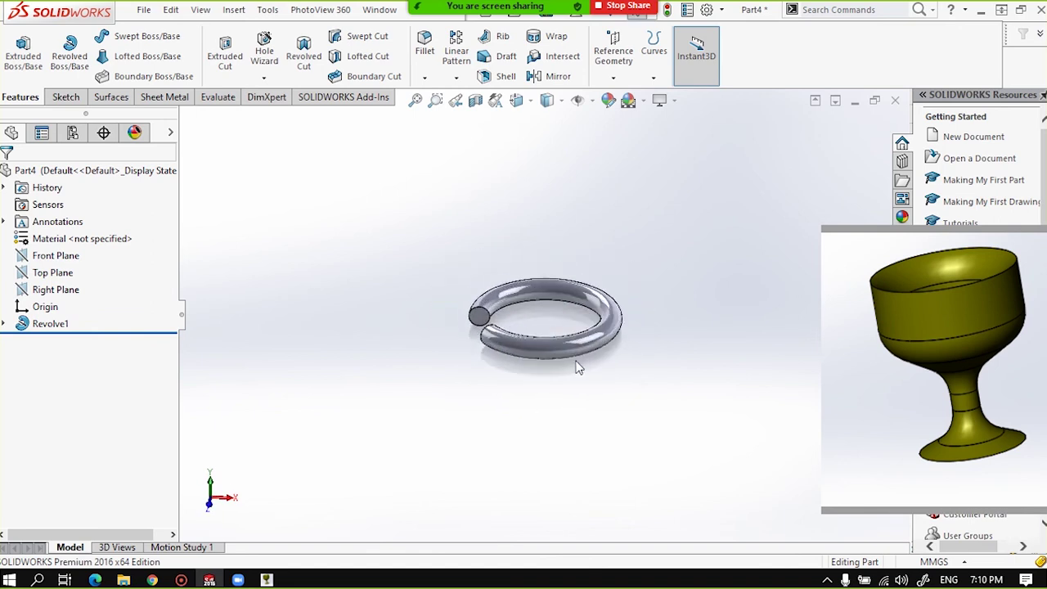
mouse_move(491, 336)
middle_down()
mouse_move(510, 322)
mouse_move(510, 343)
middle_up()
scroll(518, 346, up, 2)
scroll(536, 317, down, 2)
scroll(536, 315, down, 2)
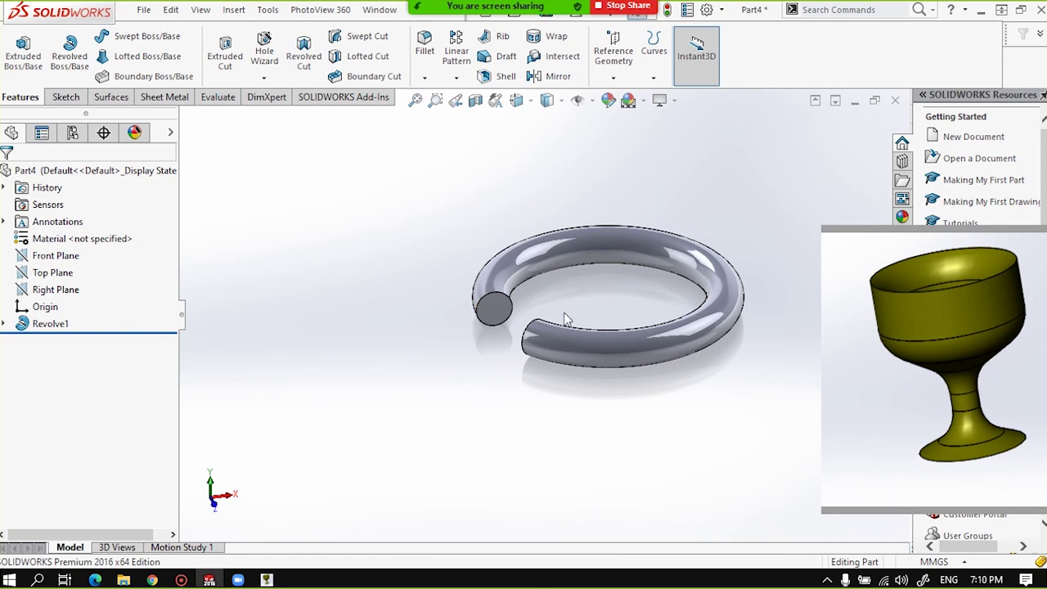
scroll(564, 319, up, 3)
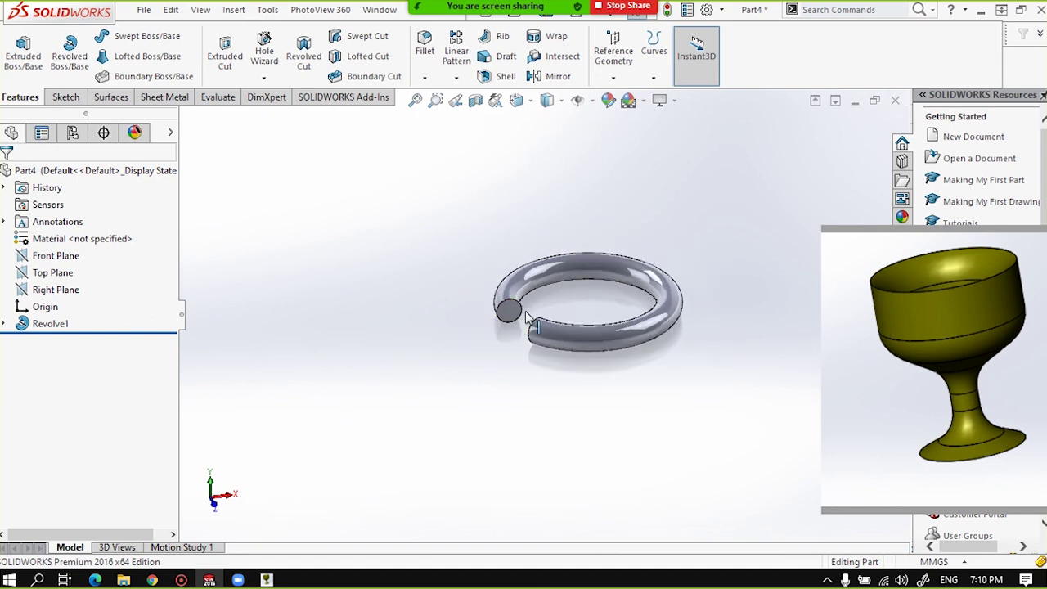
Delete the Revolve1 feature.
click(36, 327)
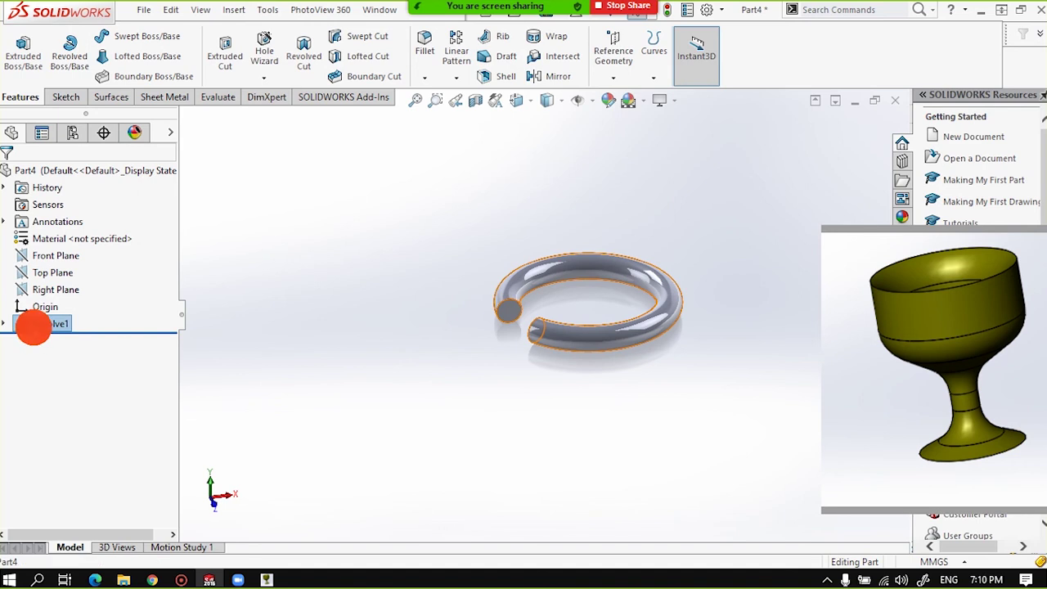
key(Delete)
click(614, 214)
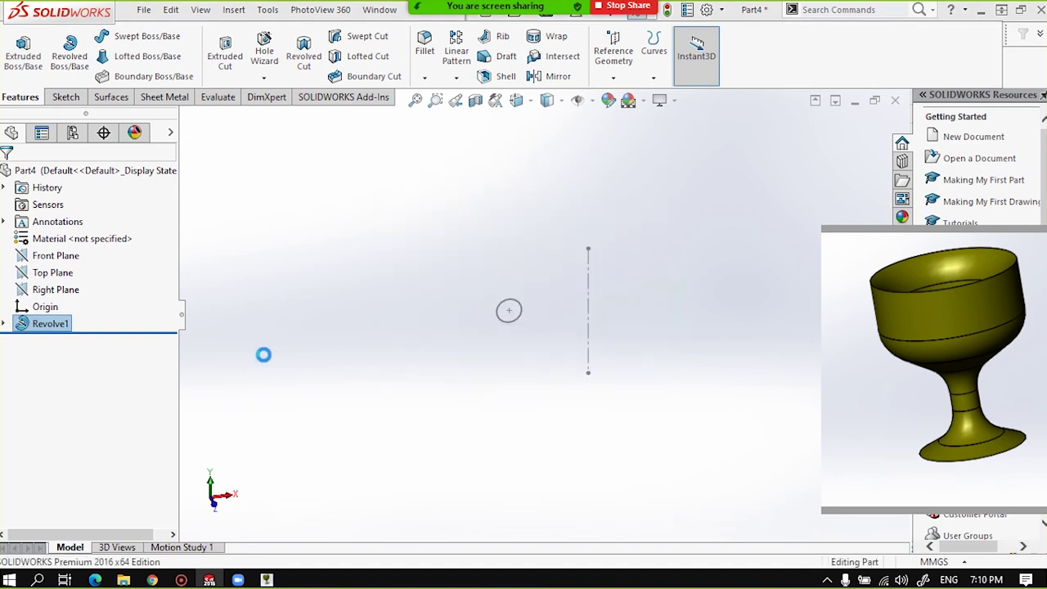
Delete Sketch1 and open a new sketch on the Front Plane.
click(69, 325)
key(Delete)
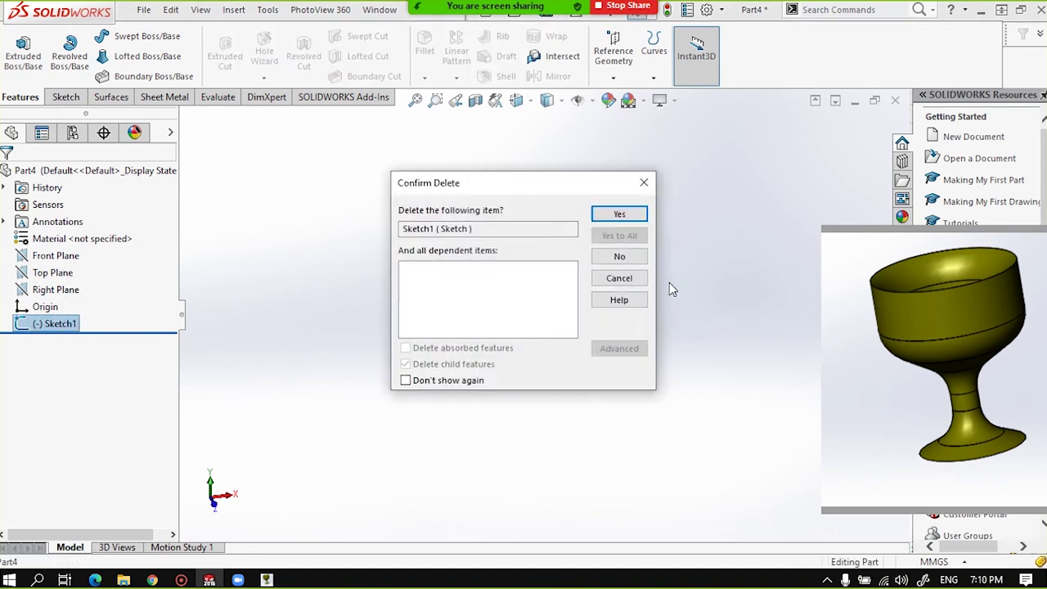
click(622, 216)
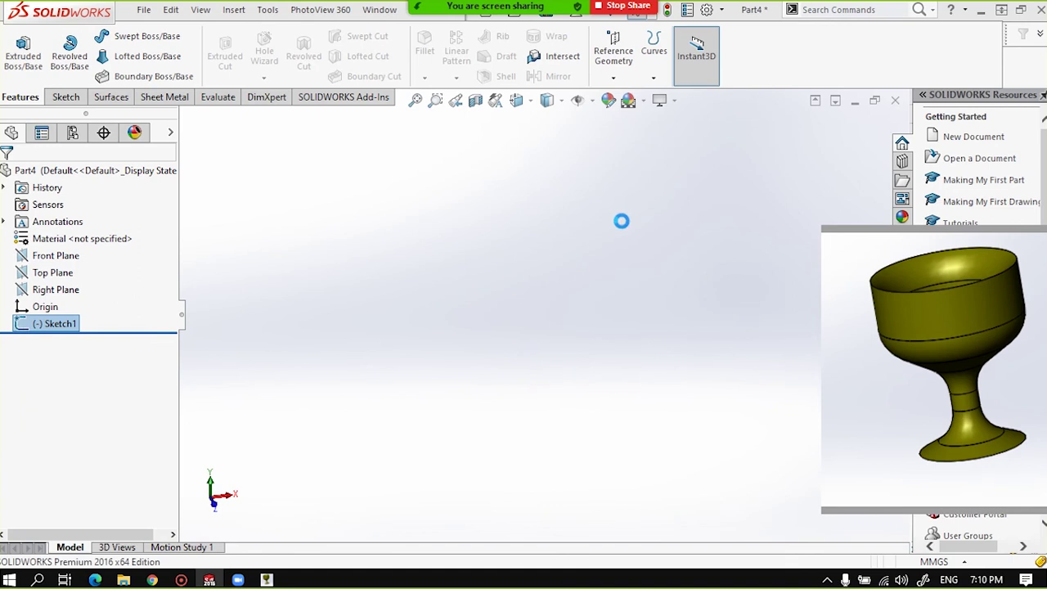
click(69, 258)
click(96, 234)
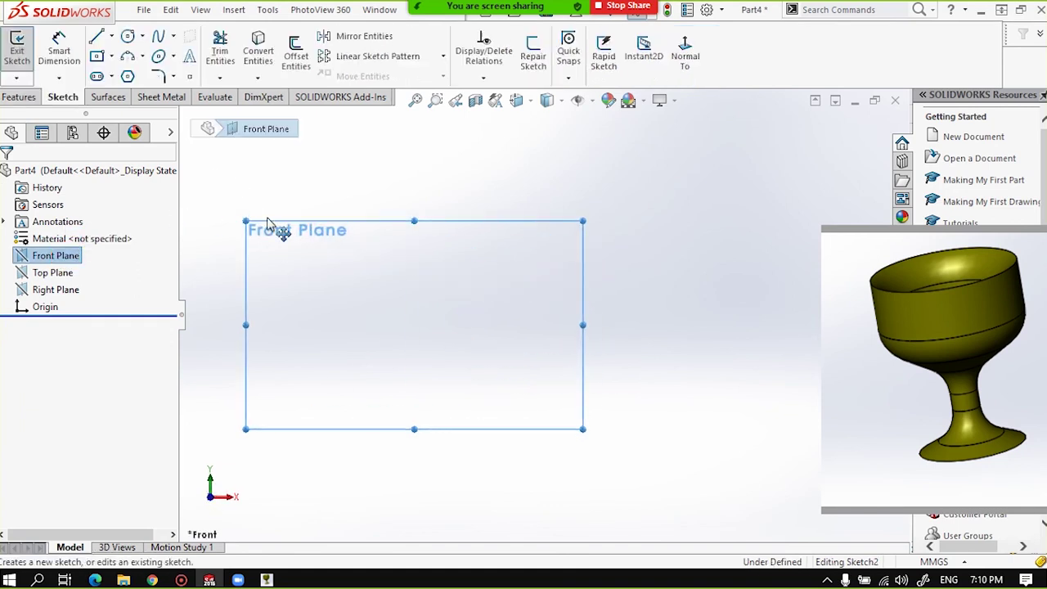
Draw a center rectangle centred on the origin in the Front Plane sketch.
click(98, 57)
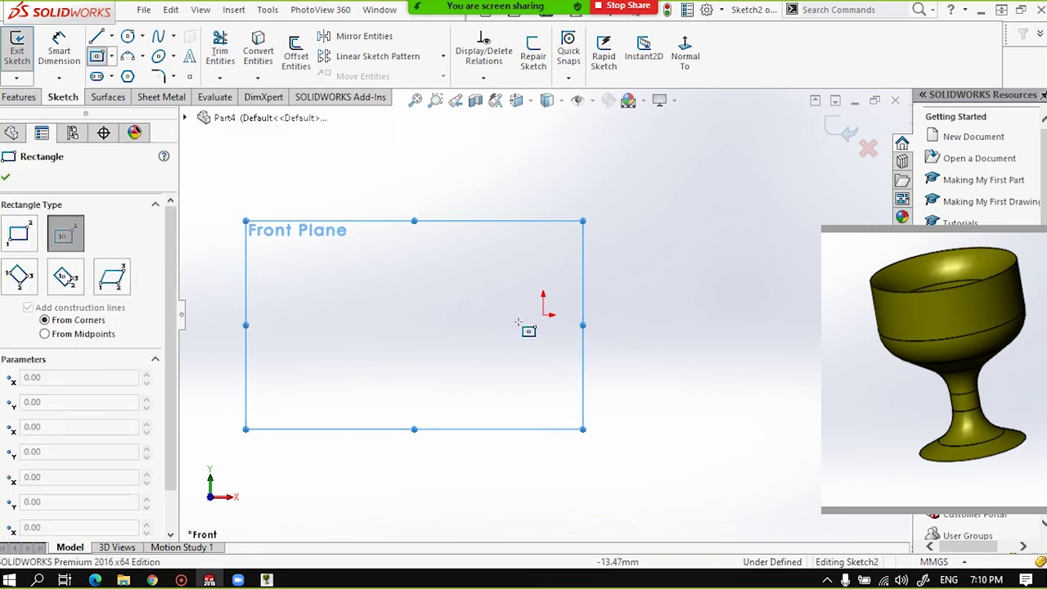
click(543, 315)
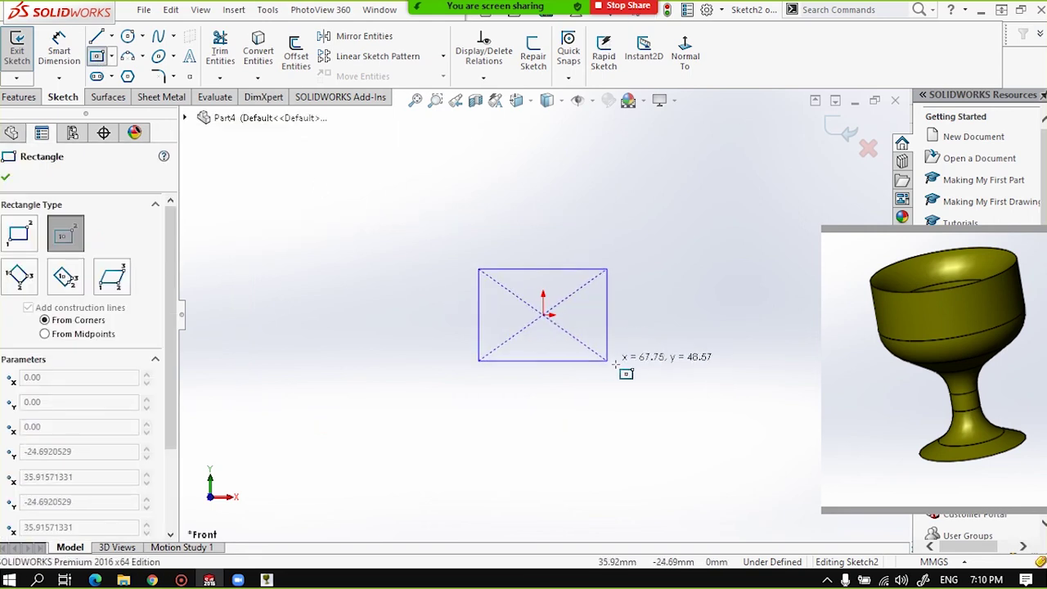
click(702, 408)
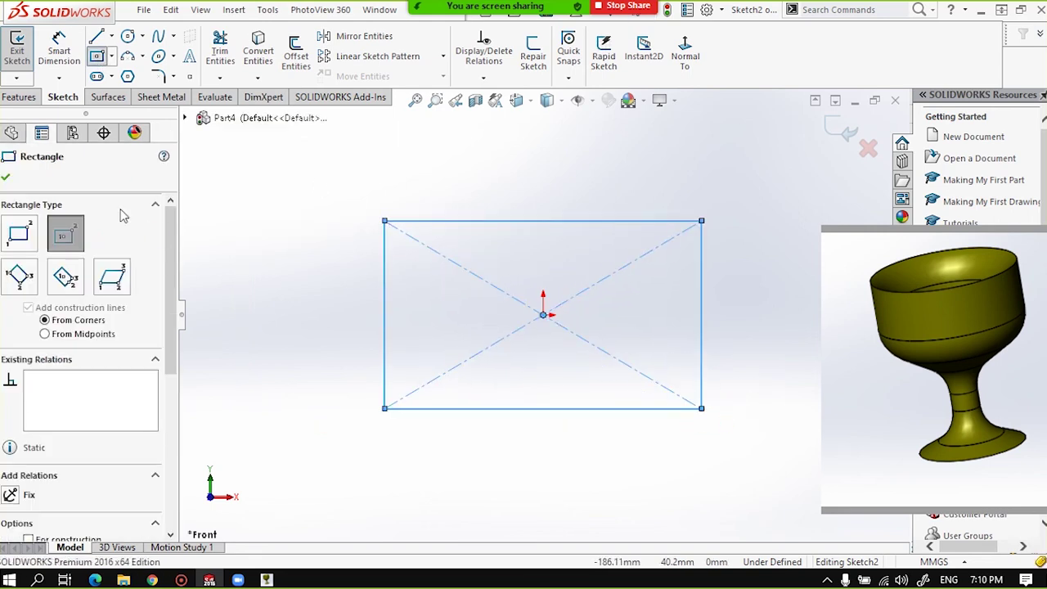
click(7, 178)
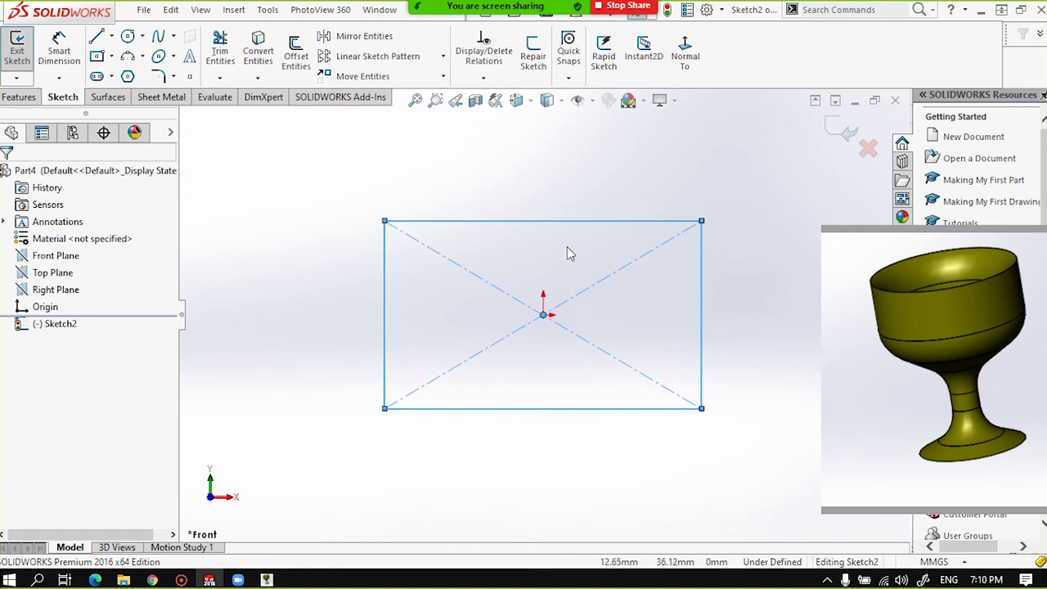
middle_drag(584, 292, 587, 286)
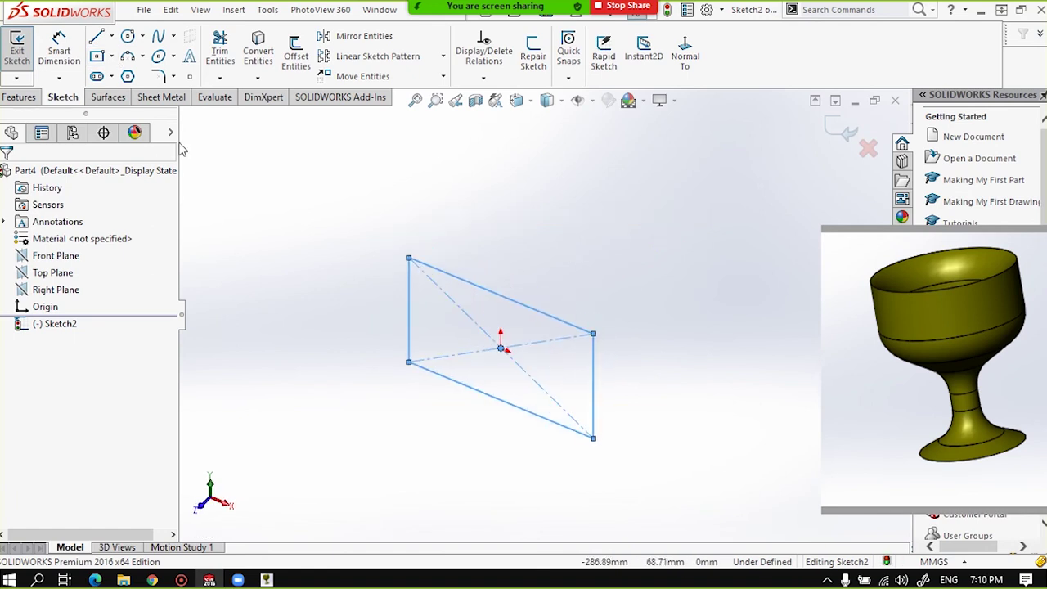
Extrude the rectangle Blind to a depth of 108 mm.
click(7, 97)
click(31, 69)
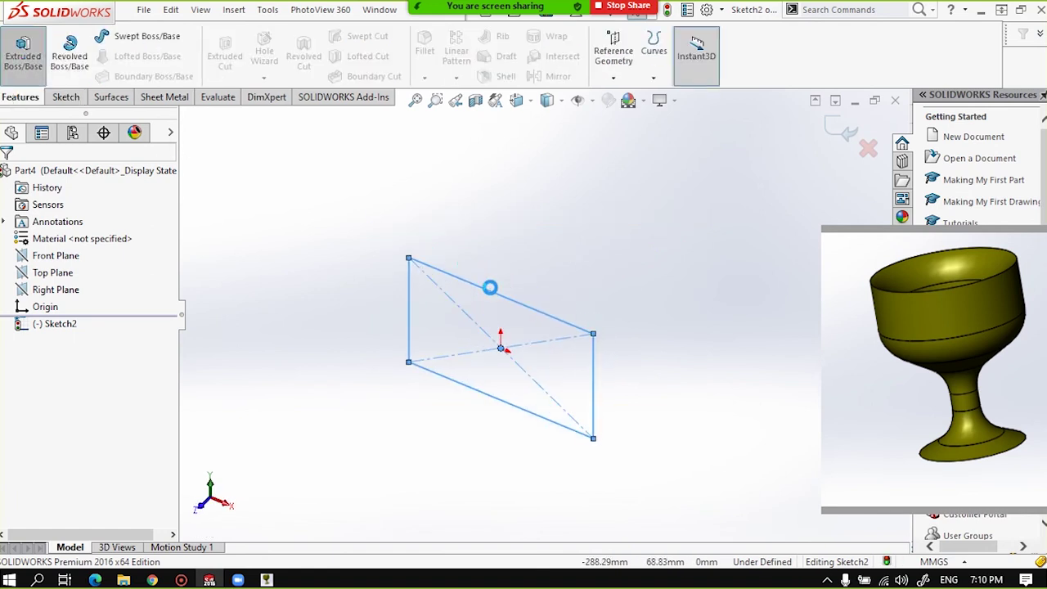
drag(483, 375, 408, 348)
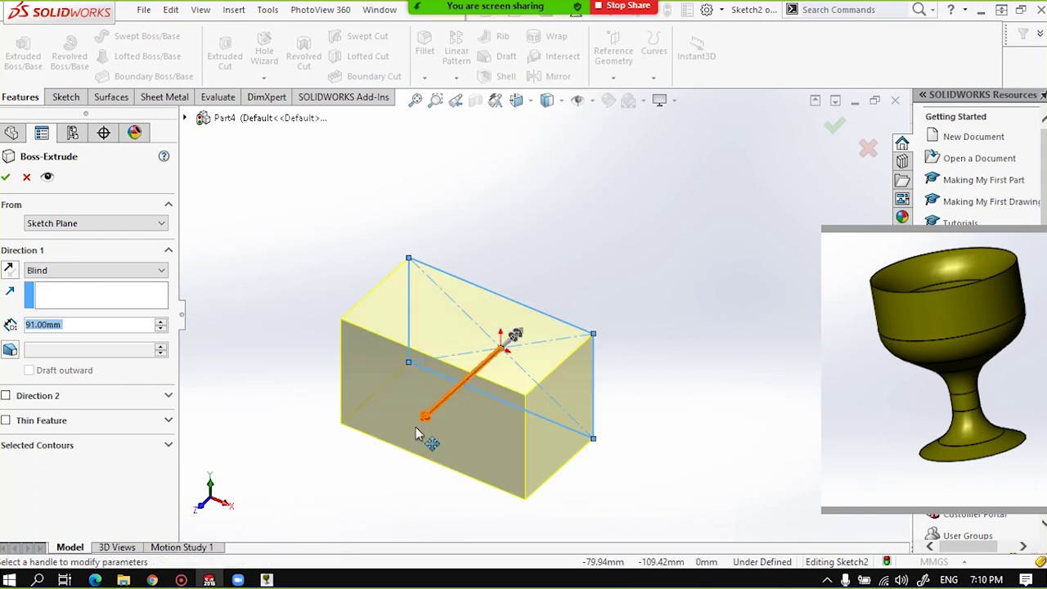
drag(424, 415, 426, 422)
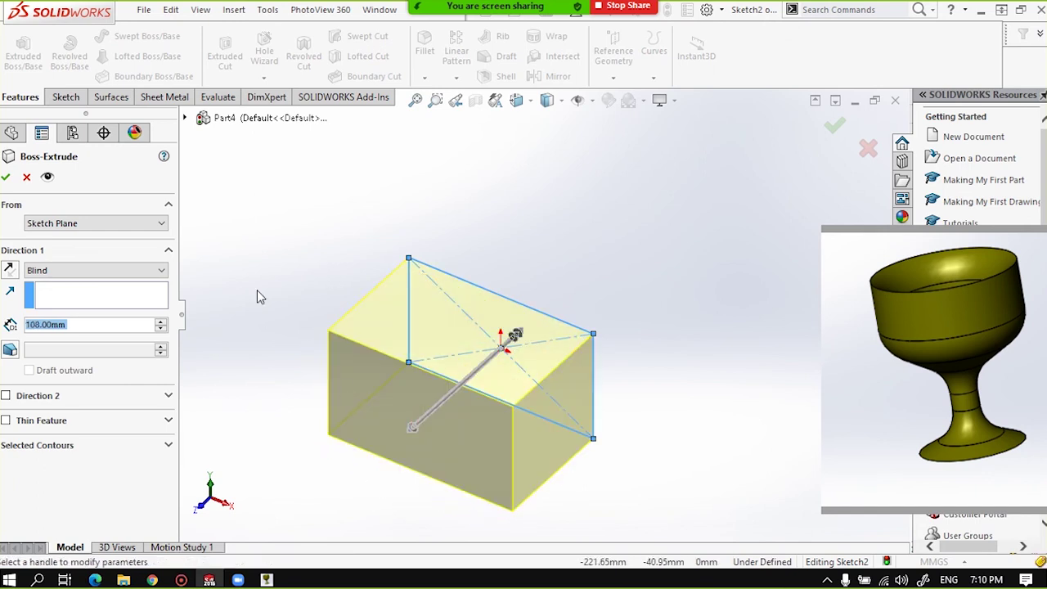
click(6, 176)
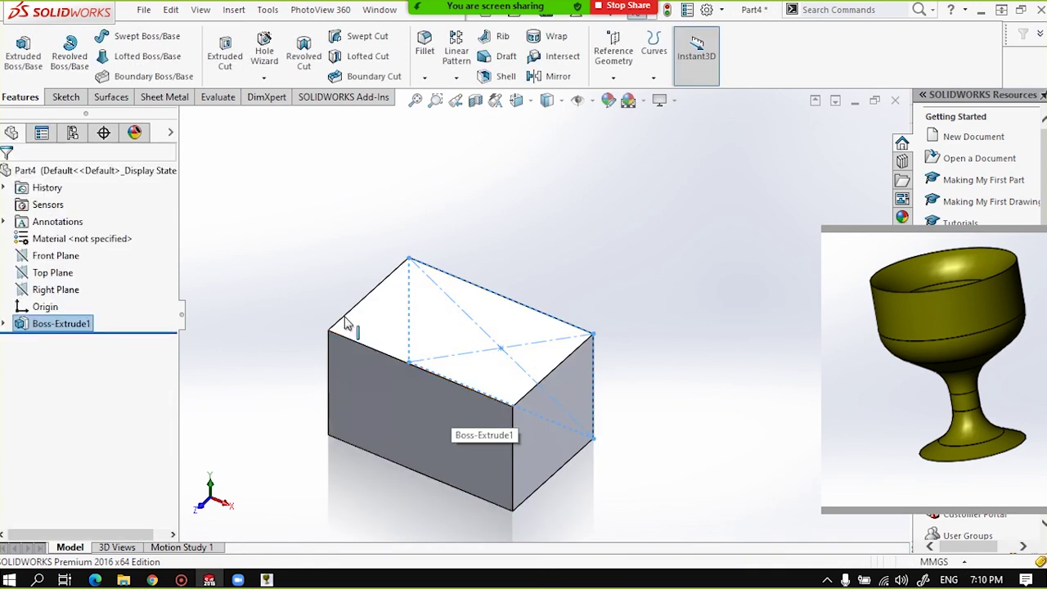
Switch to an isometric view and start Sketch3 on the box's front face.
mouse_move(409, 392)
ctrl+middle_down()
mouse_move(474, 320)
mouse_move(499, 345)
ctrl+middle_up()
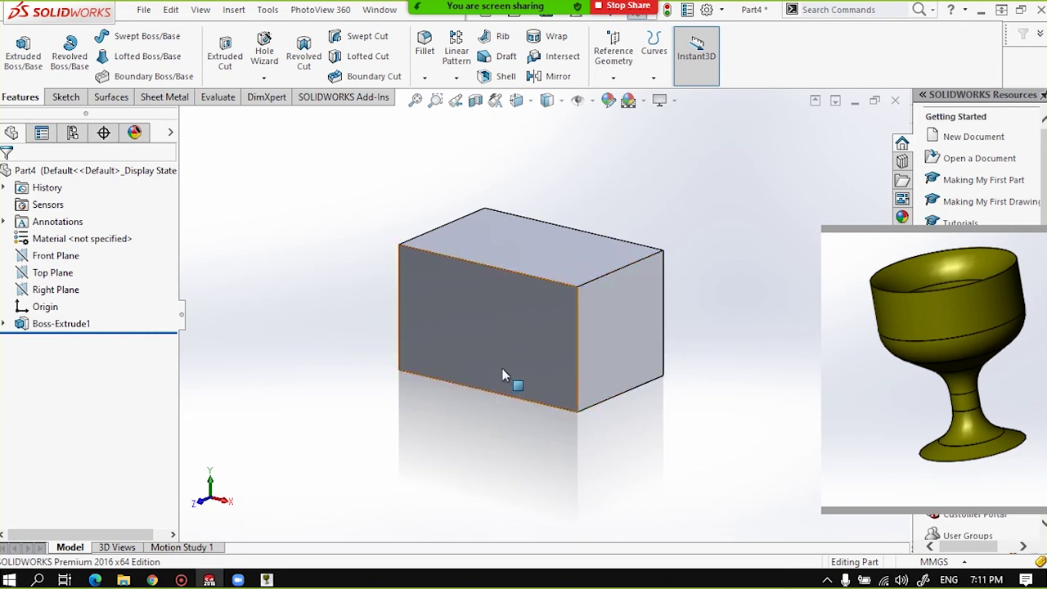
click(597, 334)
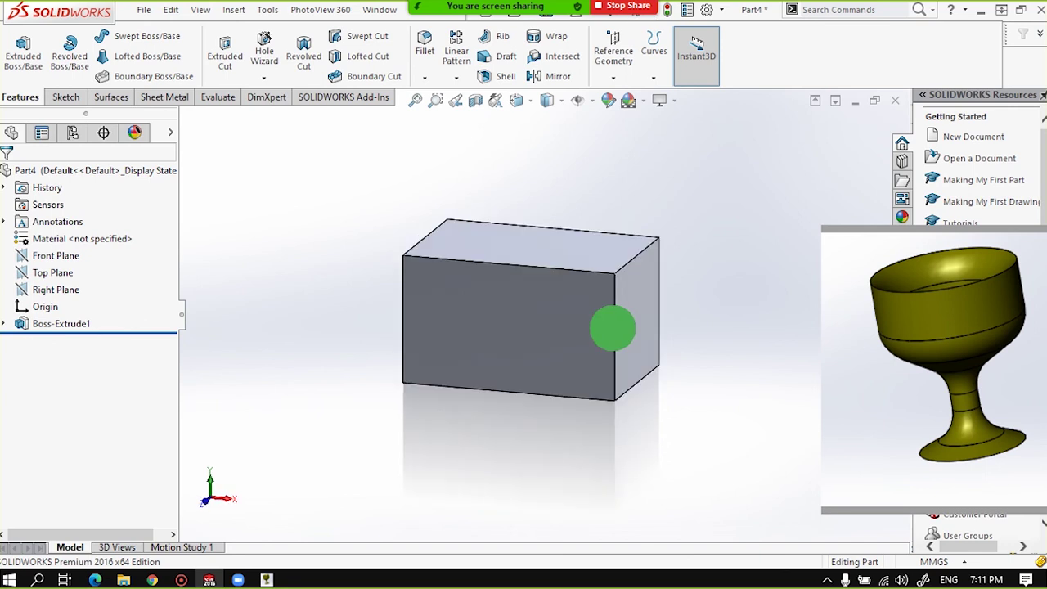
key(ctrl+shift+z)
click(529, 346)
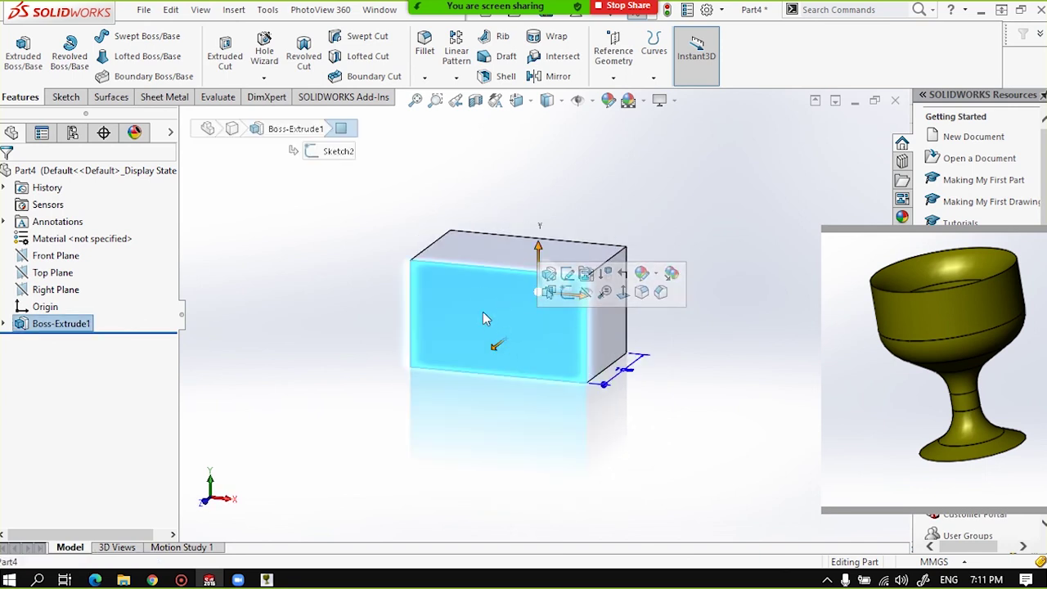
click(566, 291)
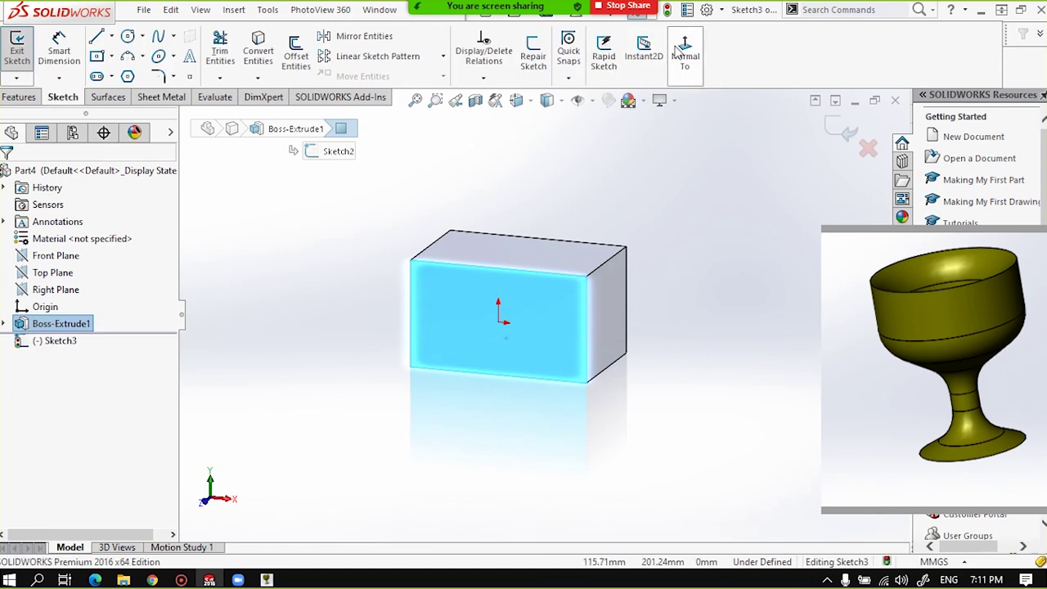
scroll(591, 304, down, 2)
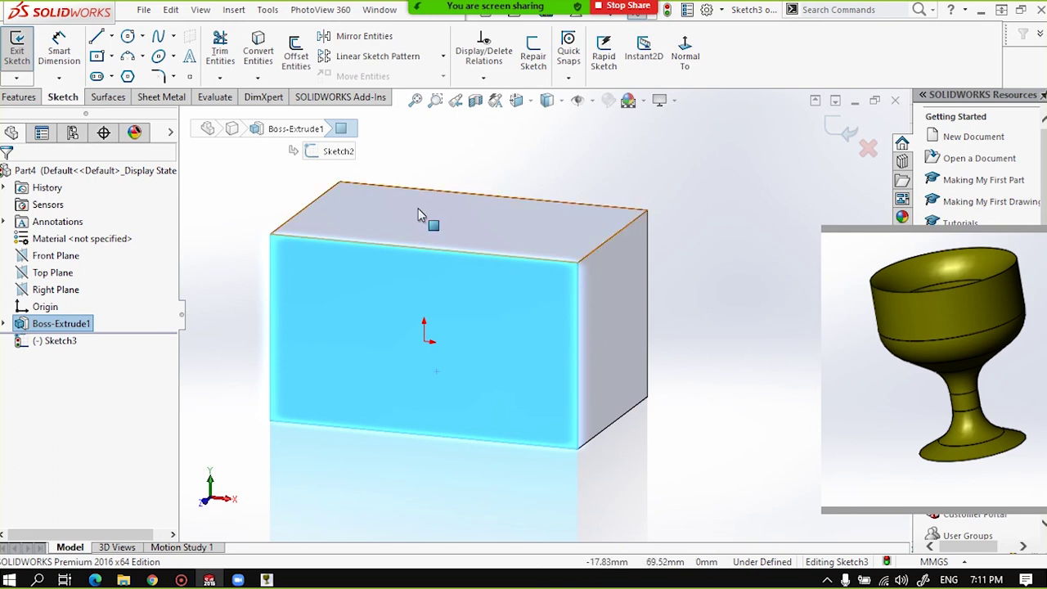
Draw a vertical construction centerline along the front face's right edge.
click(110, 38)
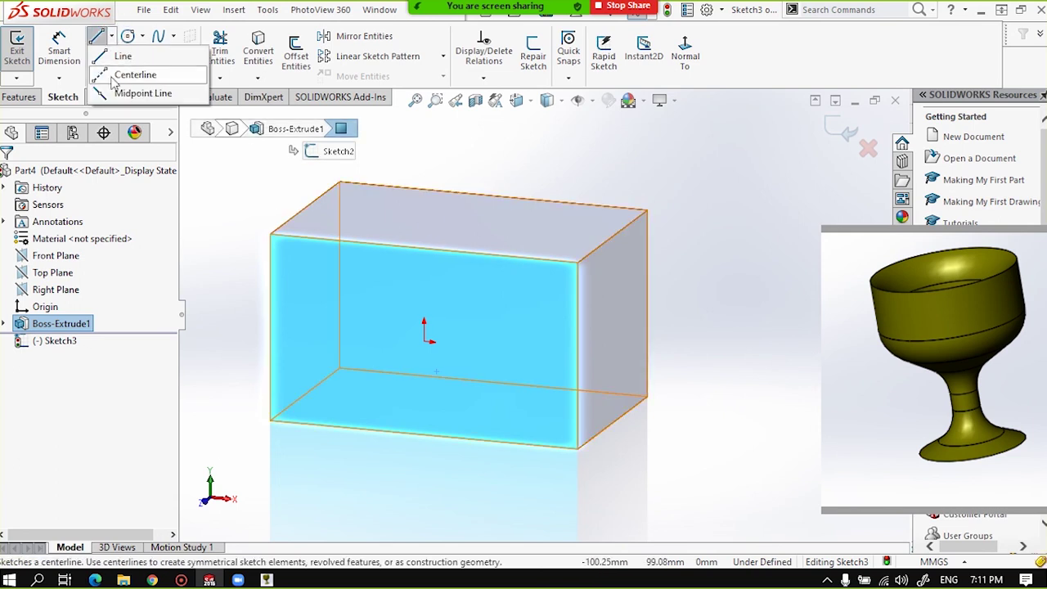
click(120, 77)
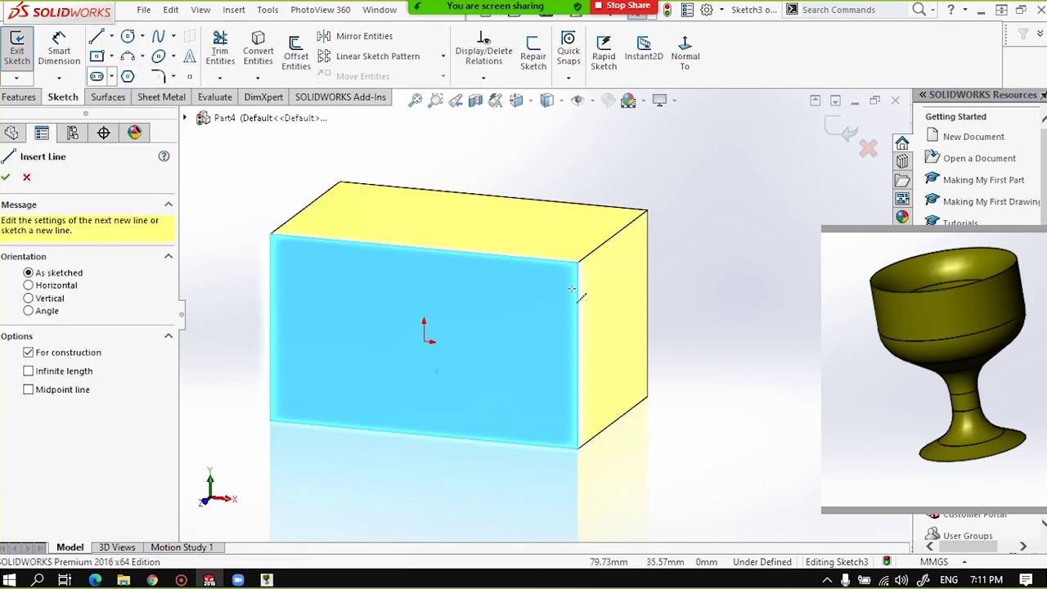
click(578, 261)
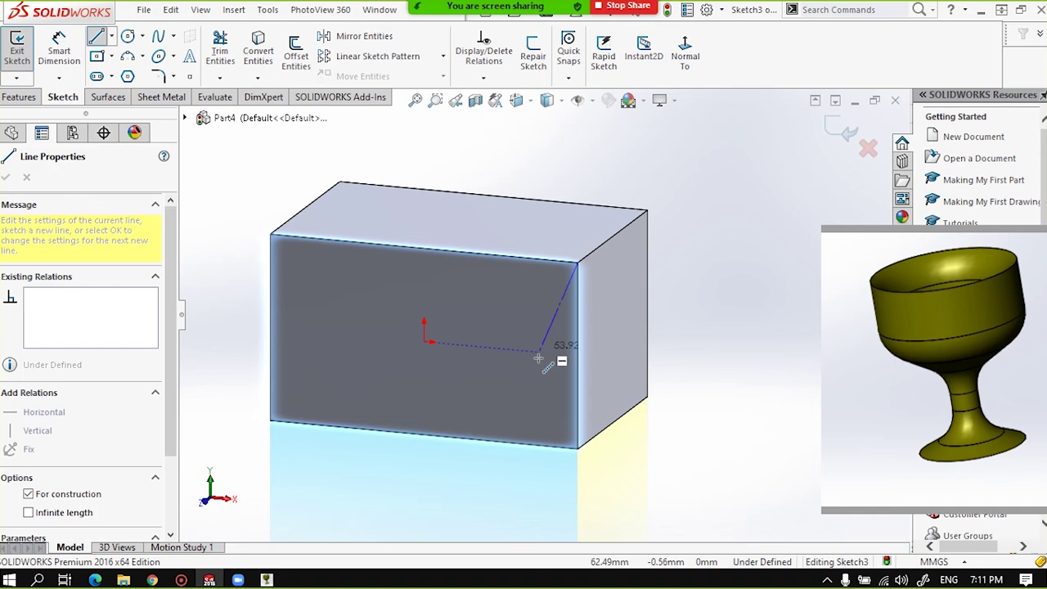
click(578, 448)
double_click(467, 350)
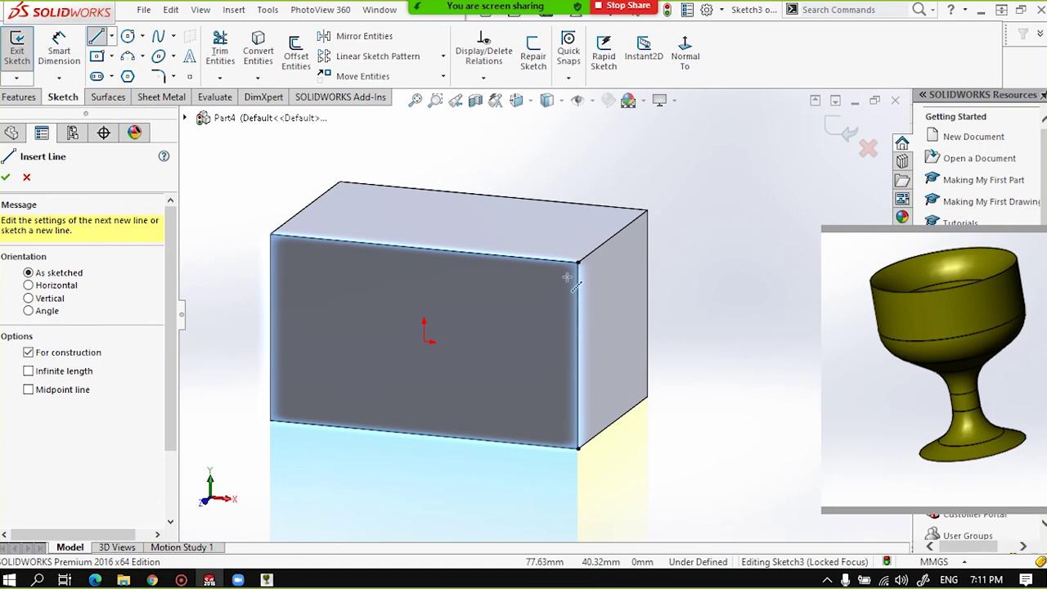
Sketch a circle of radius about 8.06 mm just right of the origin.
click(128, 36)
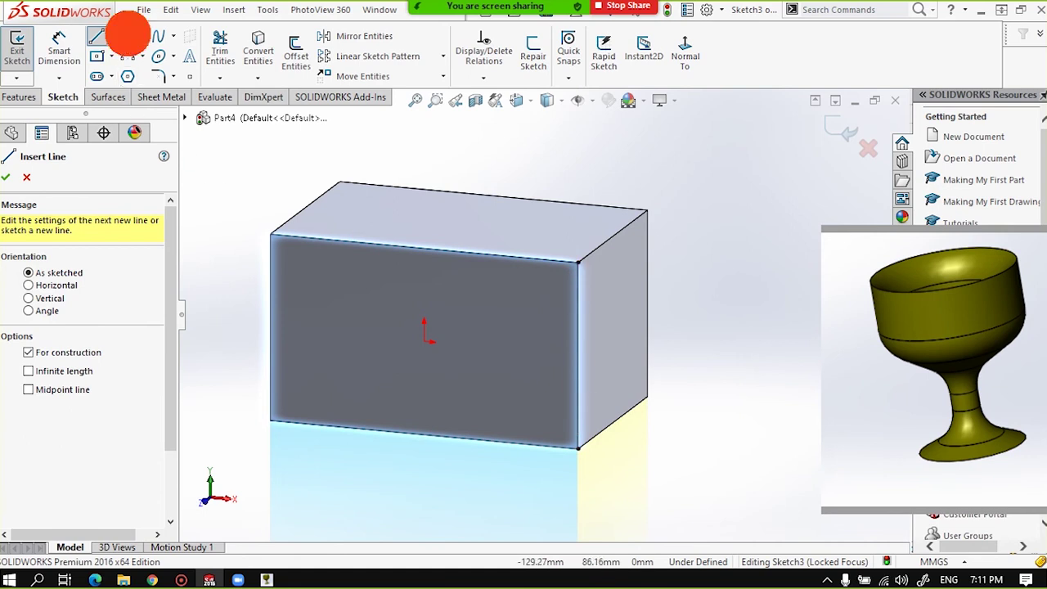
click(470, 345)
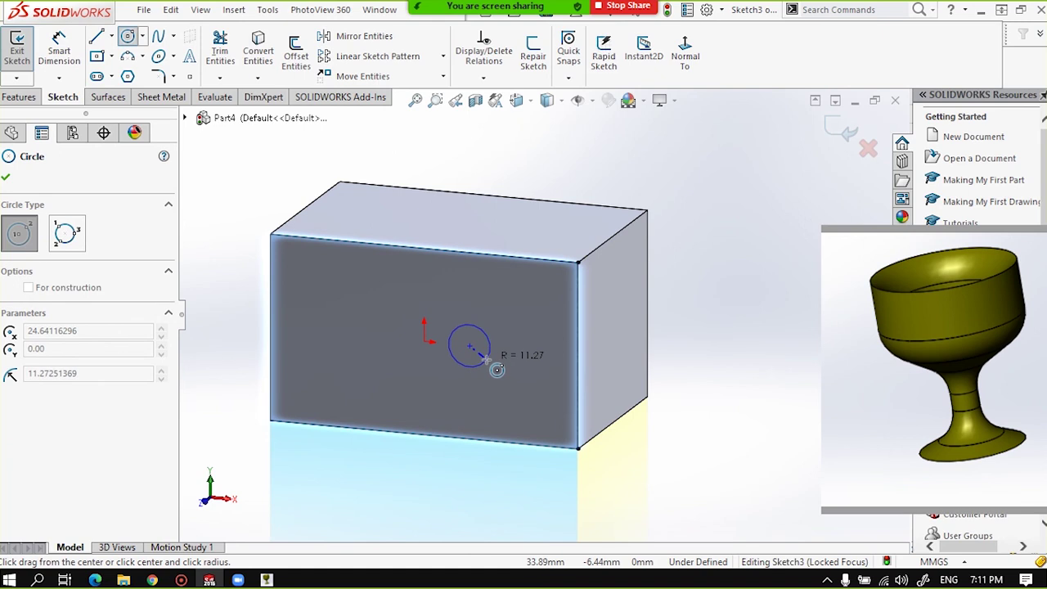
click(483, 353)
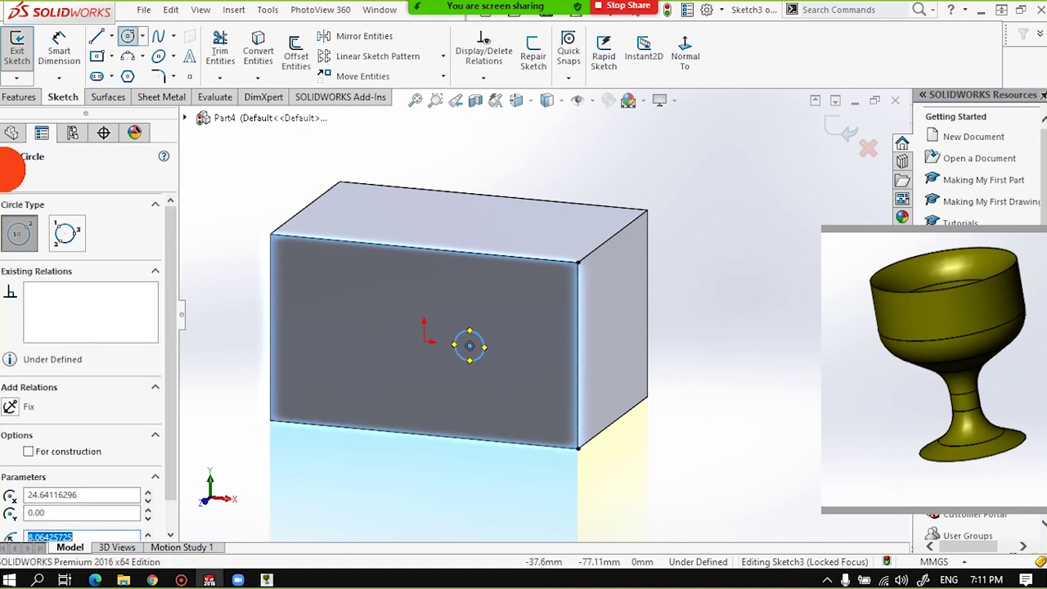
key(Escape)
middle_drag(500, 374, 475, 365)
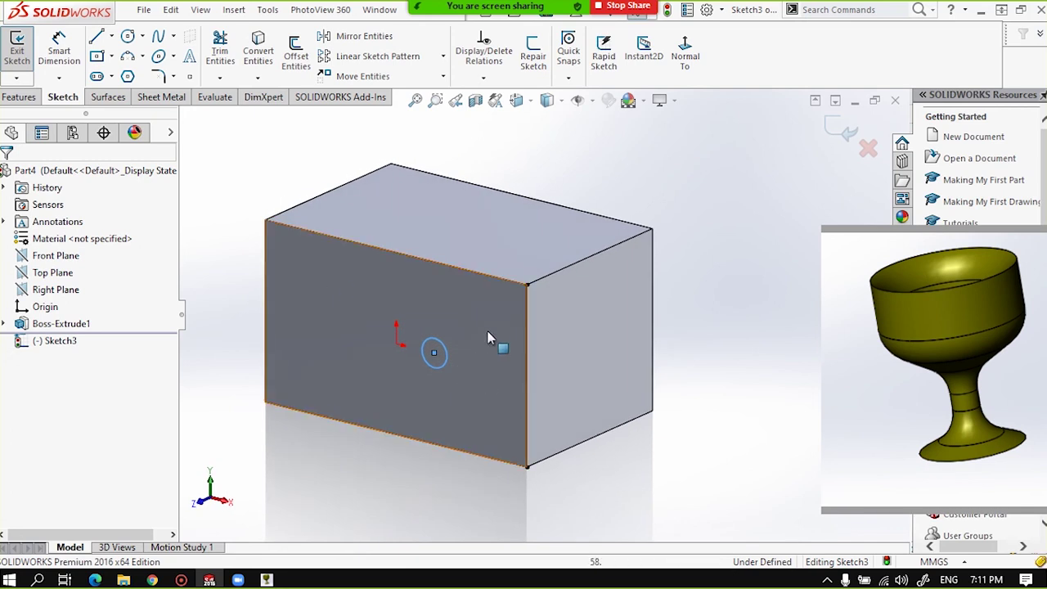
click(21, 96)
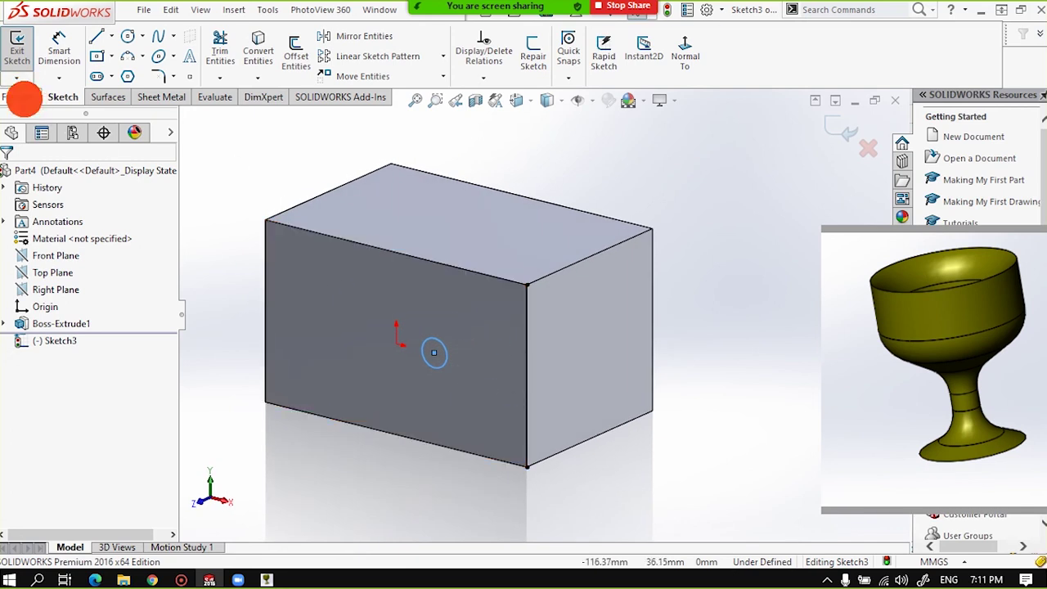
click(67, 51)
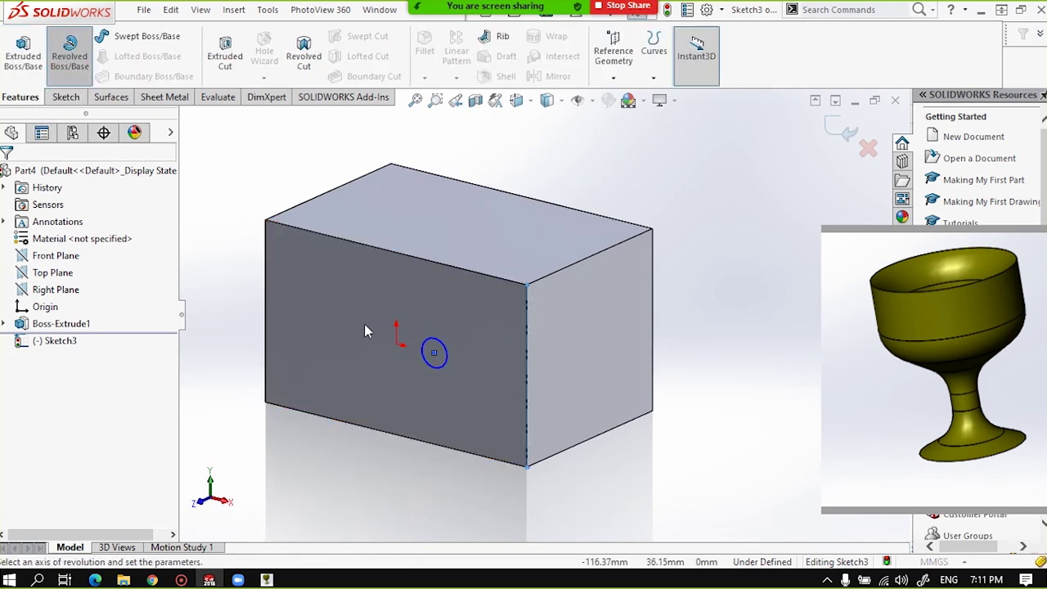
mouse_move(495, 305)
middle_down()
mouse_move(501, 282)
mouse_move(499, 306)
middle_up()
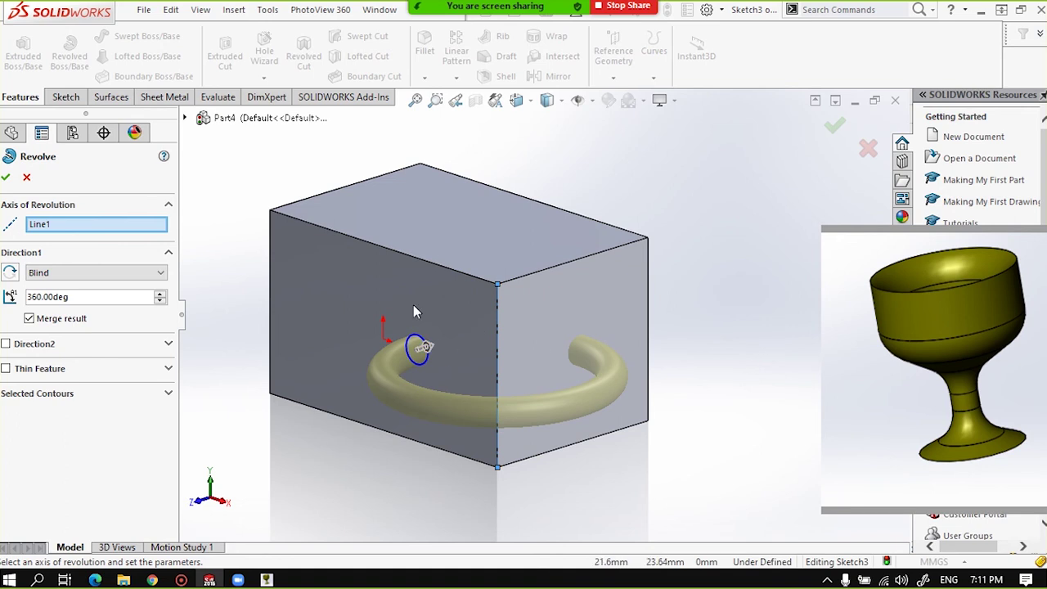
mouse_move(540, 332)
middle_down()
mouse_move(580, 339)
mouse_move(575, 386)
middle_up()
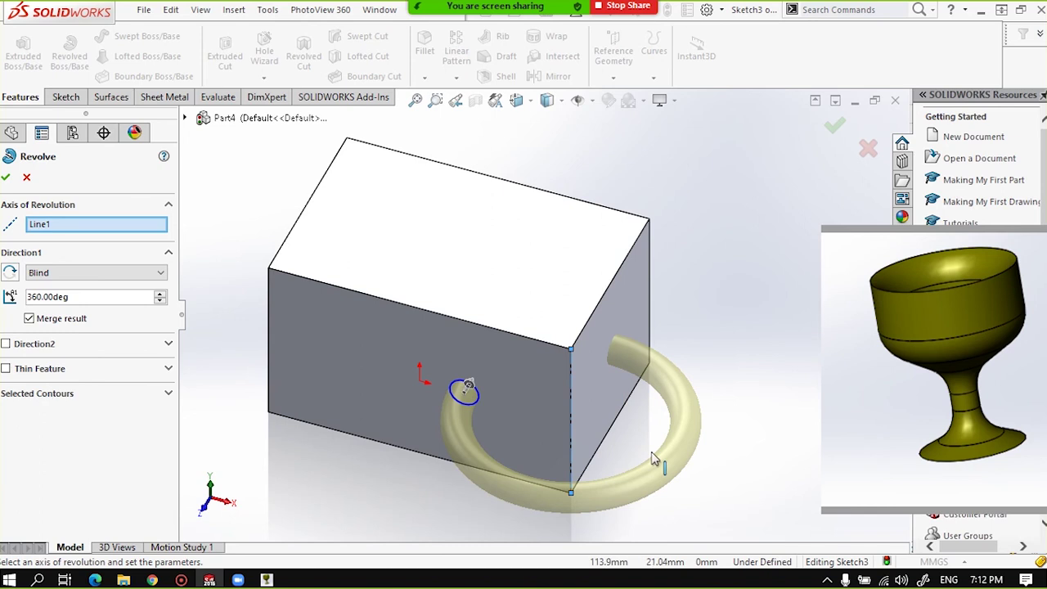
mouse_move(591, 409)
middle_down()
mouse_move(584, 402)
mouse_move(600, 393)
mouse_move(583, 400)
mouse_move(613, 381)
mouse_move(576, 393)
middle_up()
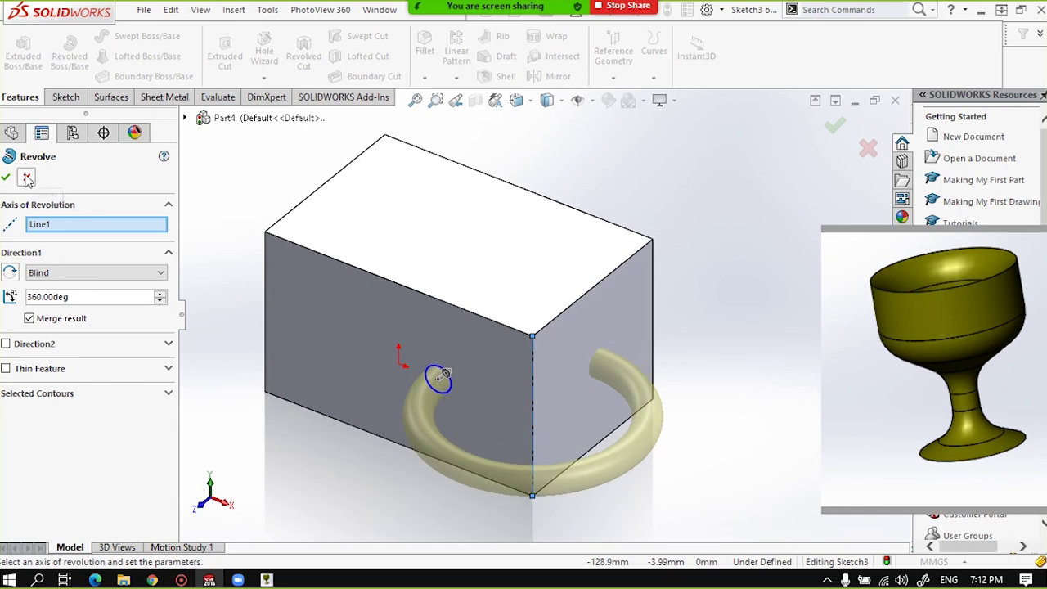
click(27, 178)
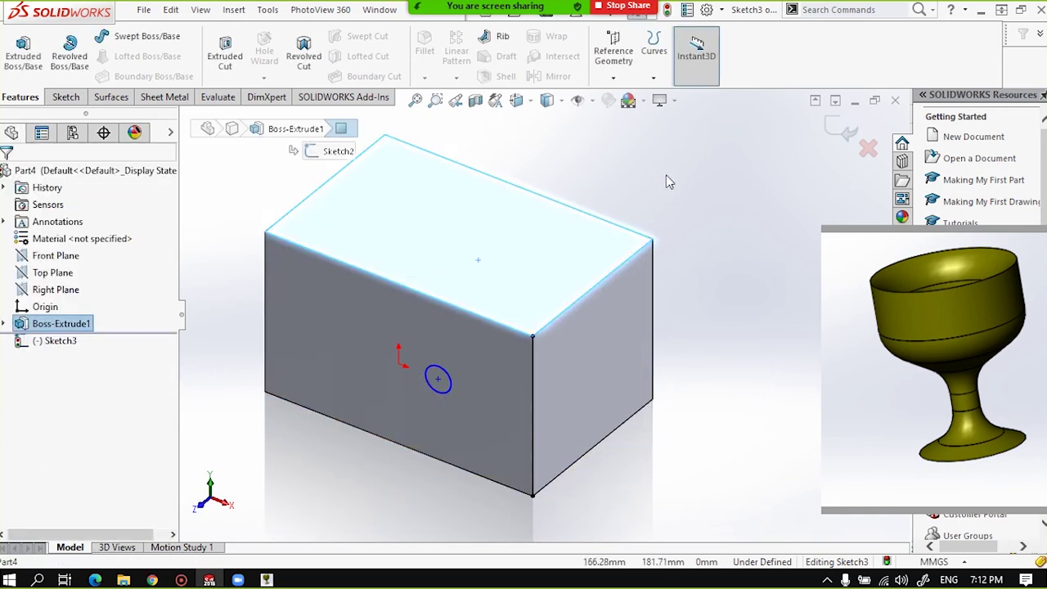
Exit the circle sketch and start Sketch4 on the box's top face, viewed head-on.
click(869, 147)
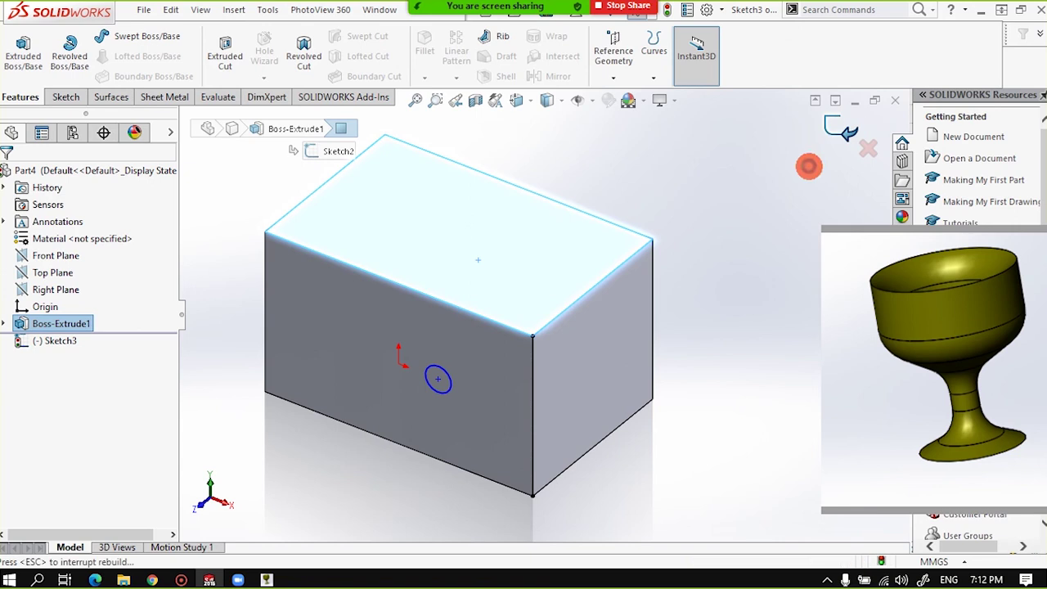
click(423, 284)
right_click(423, 284)
click(467, 256)
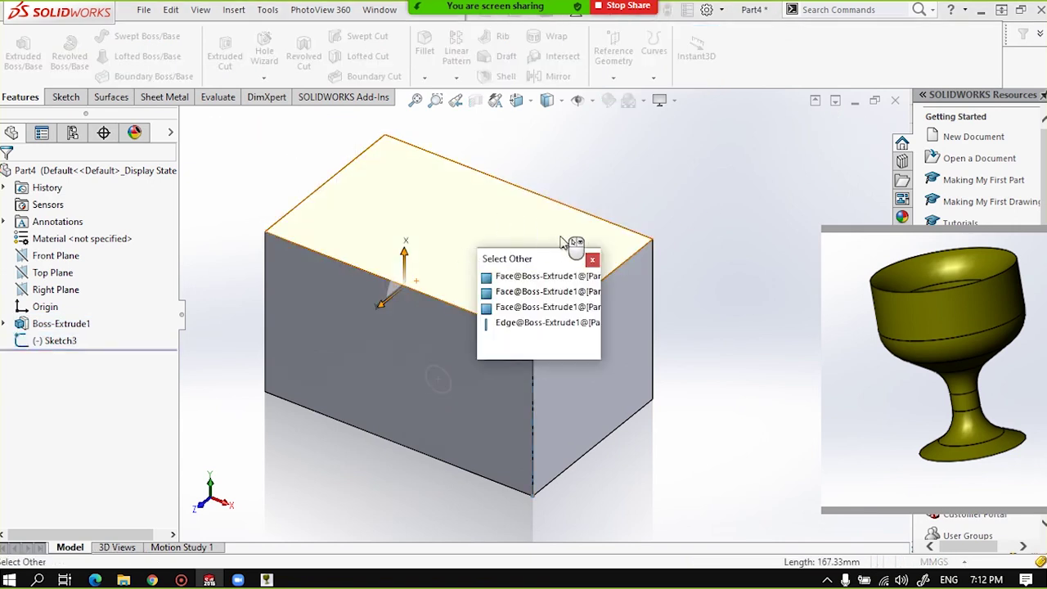
click(592, 260)
click(428, 276)
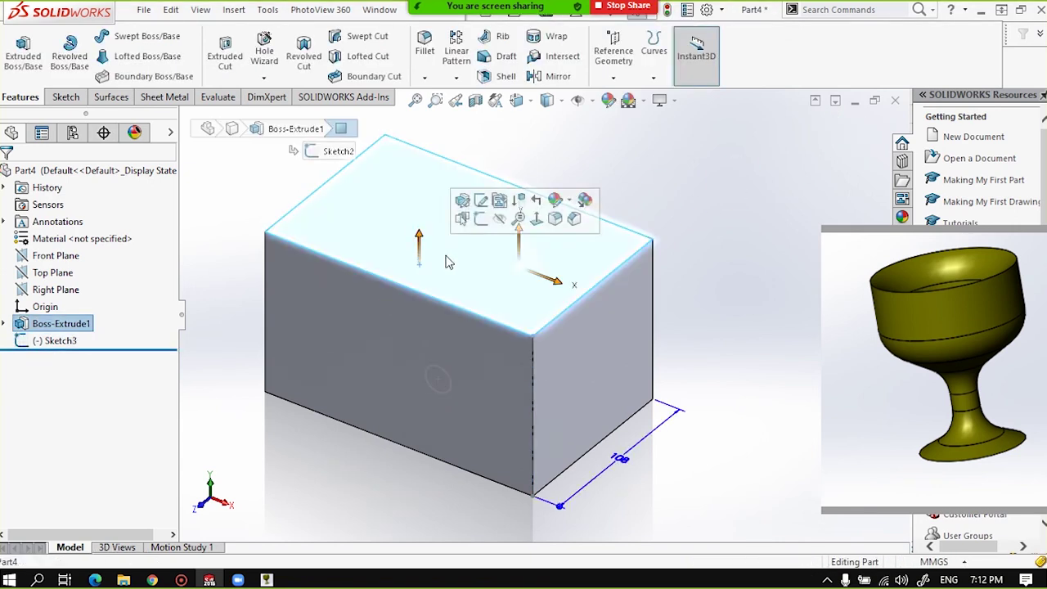
click(481, 222)
click(686, 54)
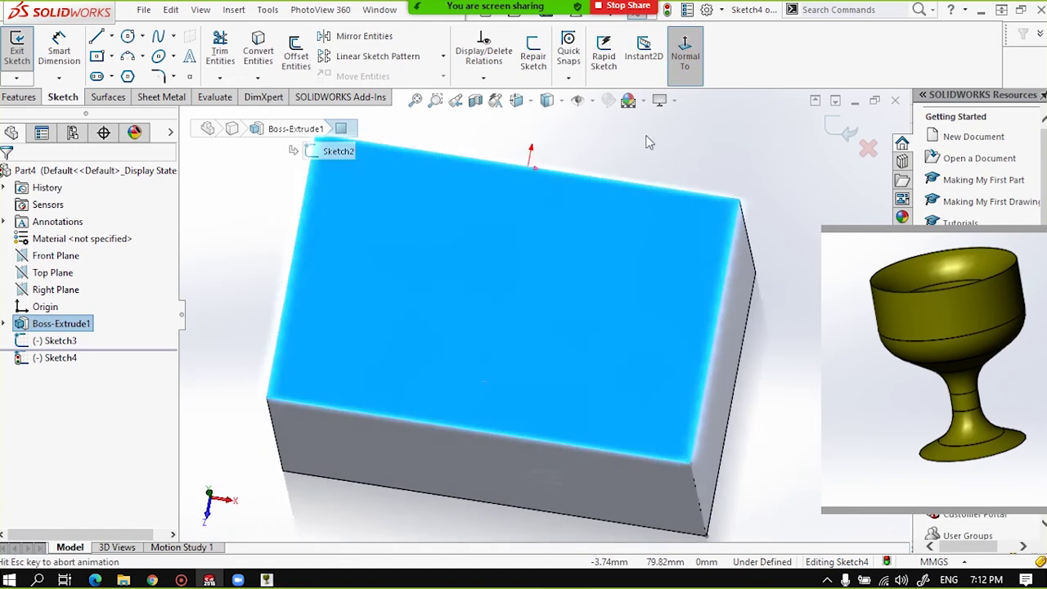
Draw a corner rectangle from the face's top-left corner, leaving strips along two edges.
click(111, 56)
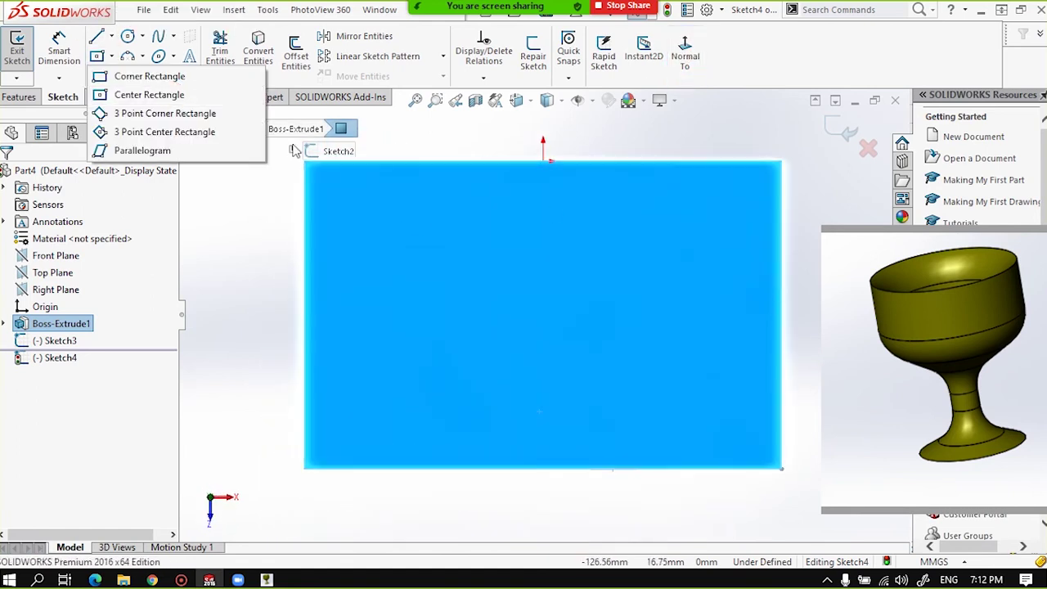
click(135, 95)
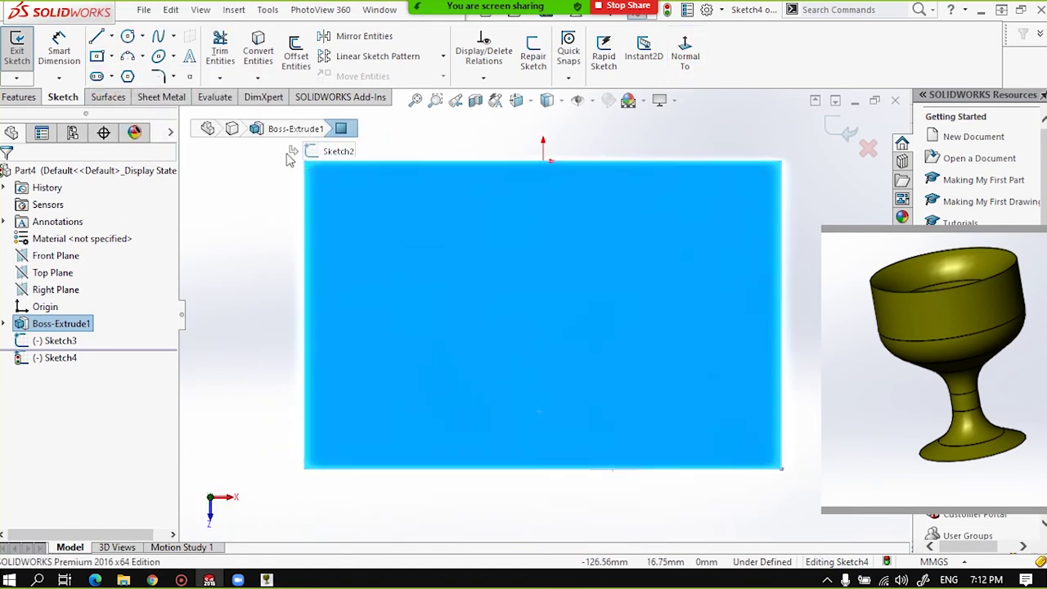
click(304, 161)
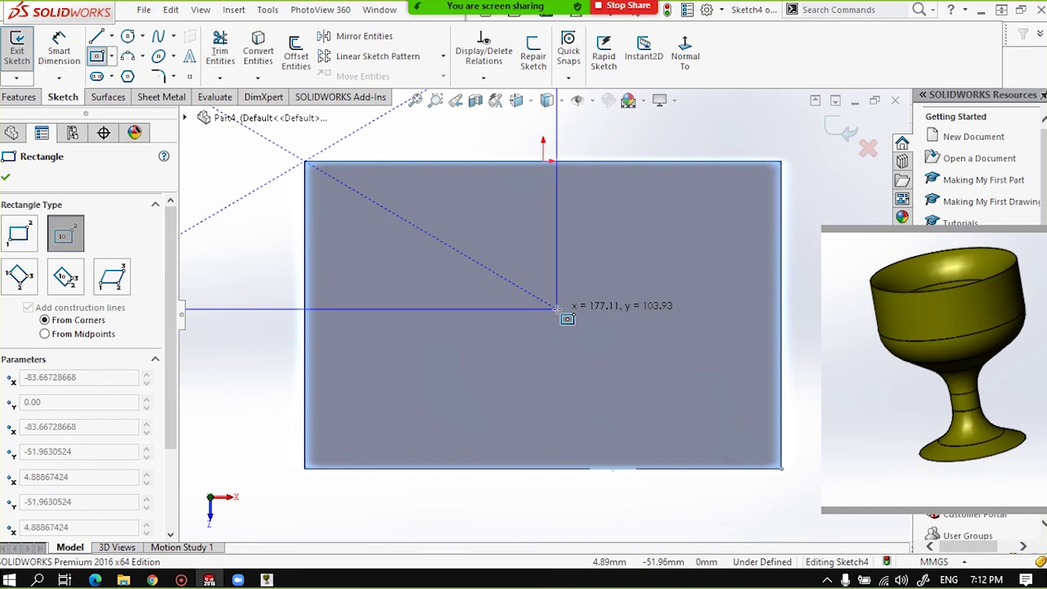
key(Escape)
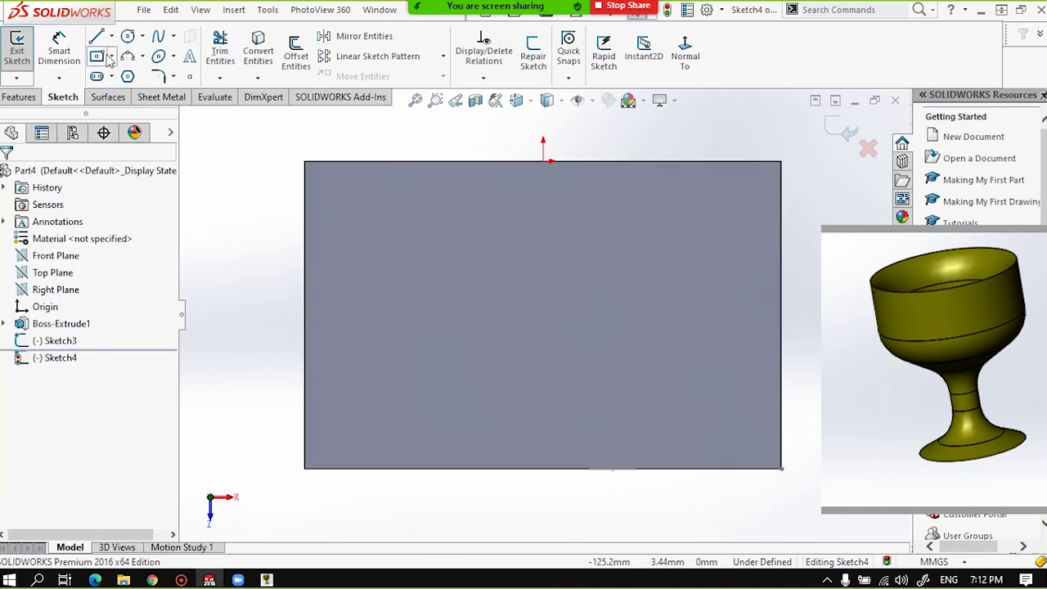
click(111, 56)
click(135, 74)
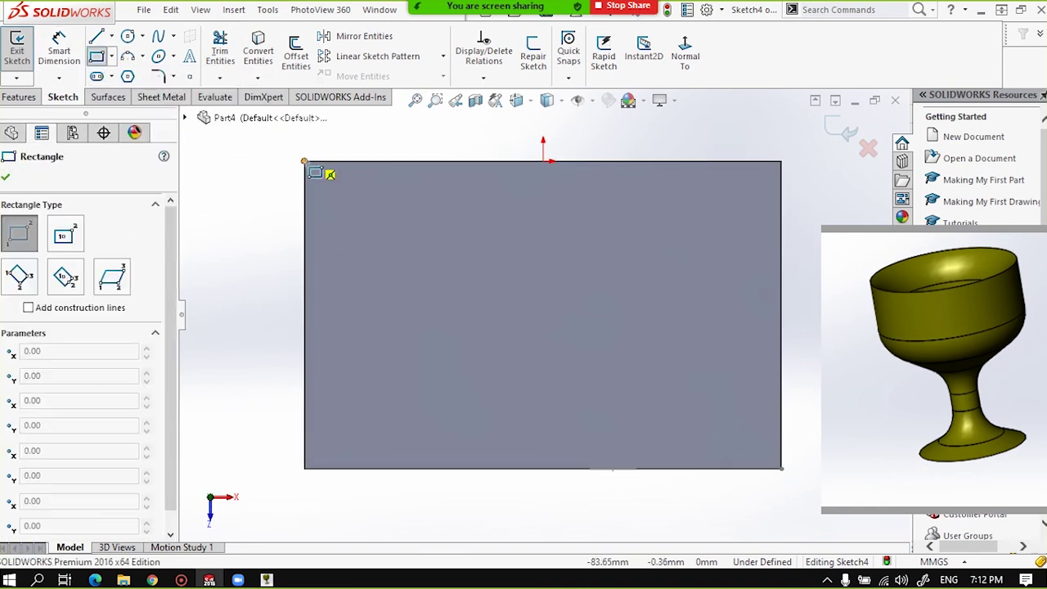
click(304, 161)
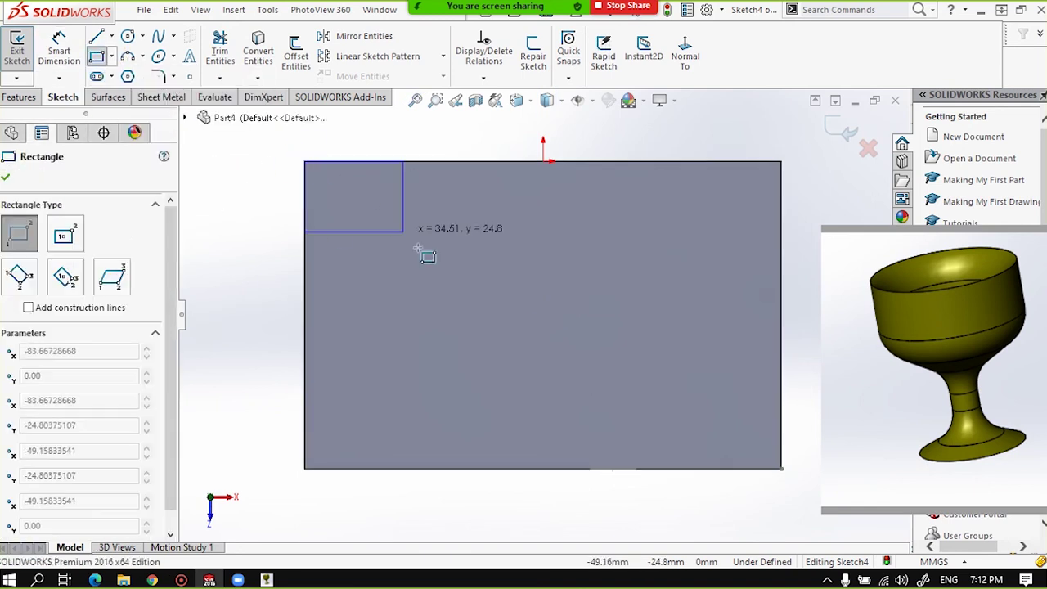
click(728, 425)
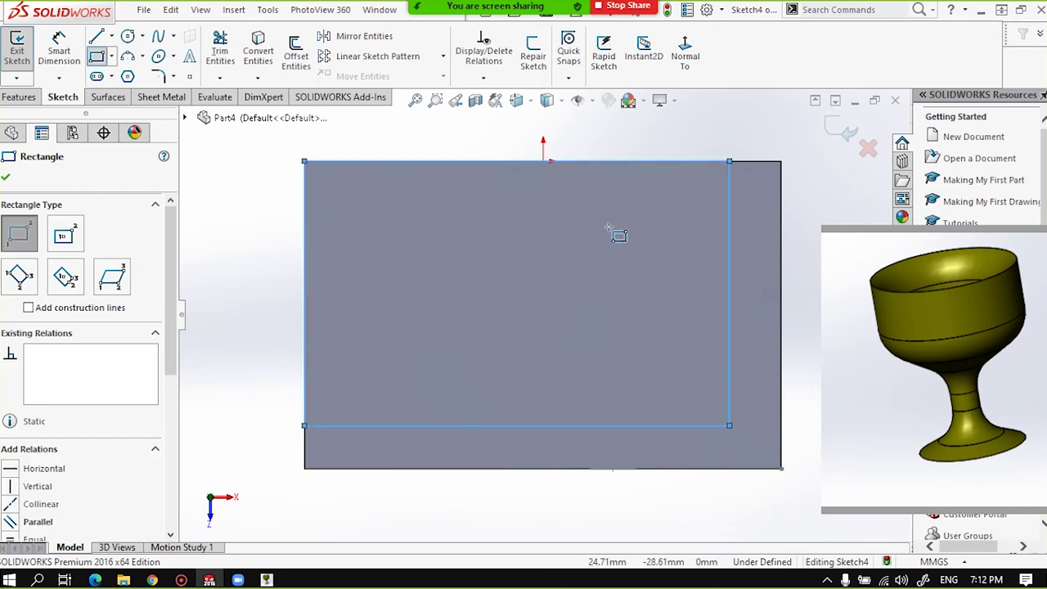
middle_drag(400, 271, 524, 213)
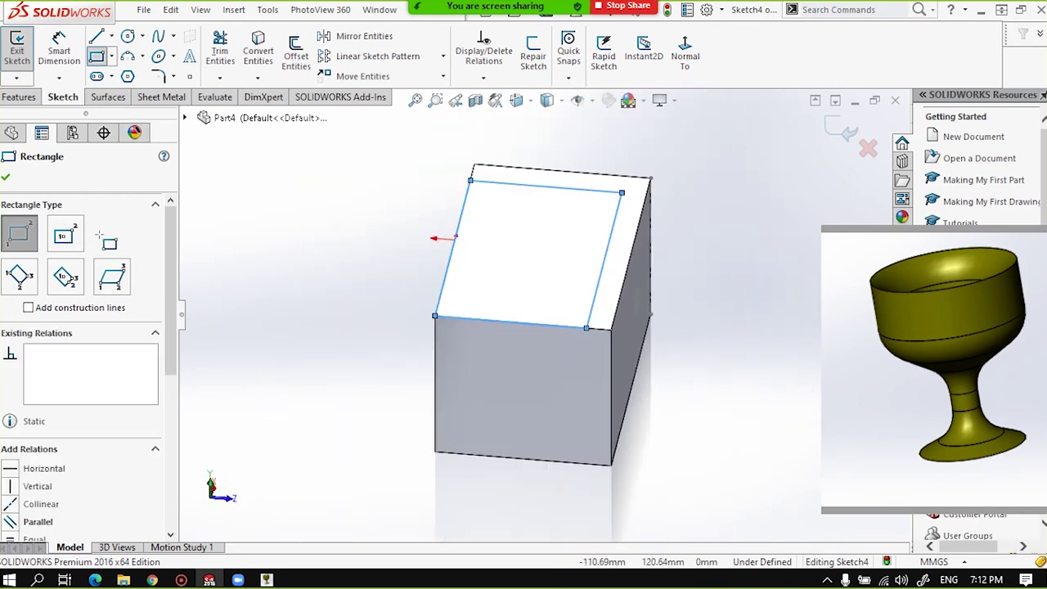
click(13, 97)
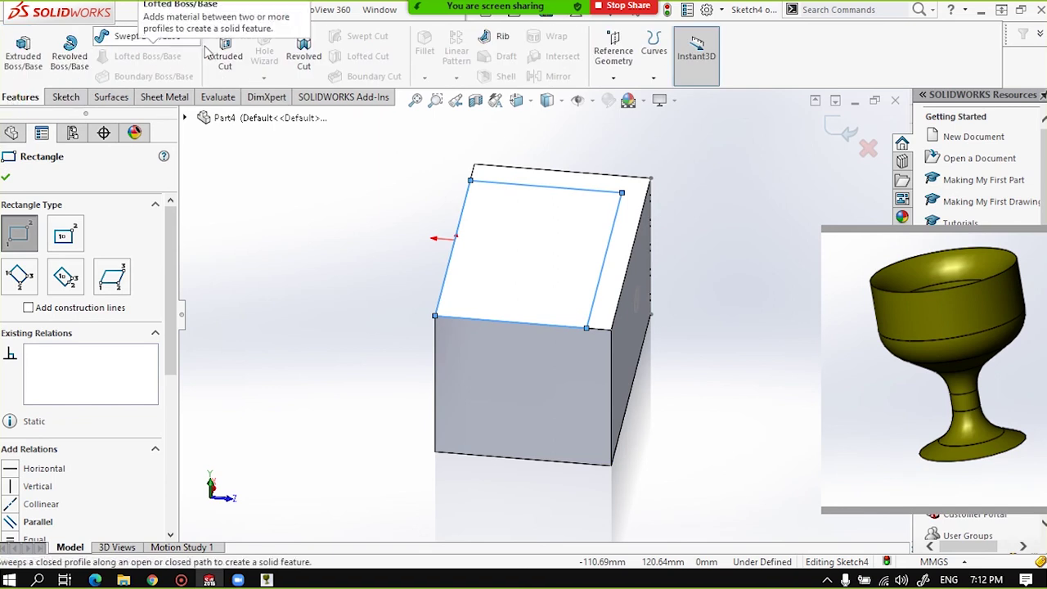
Cut-extrude the top-face rectangle Through All, leaving an L-shaped thin wall.
click(223, 49)
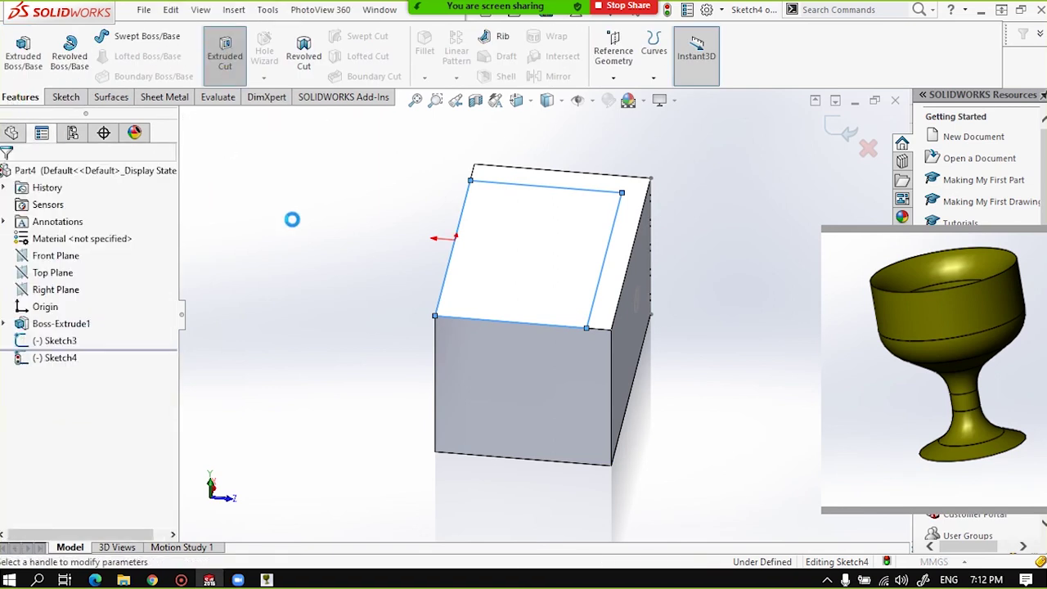
click(87, 270)
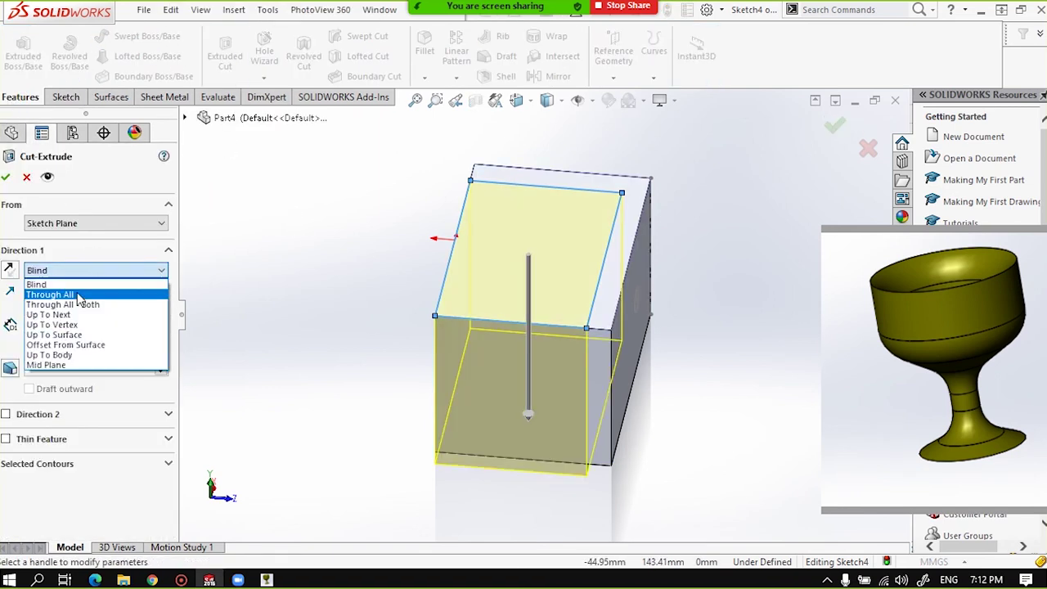
click(57, 295)
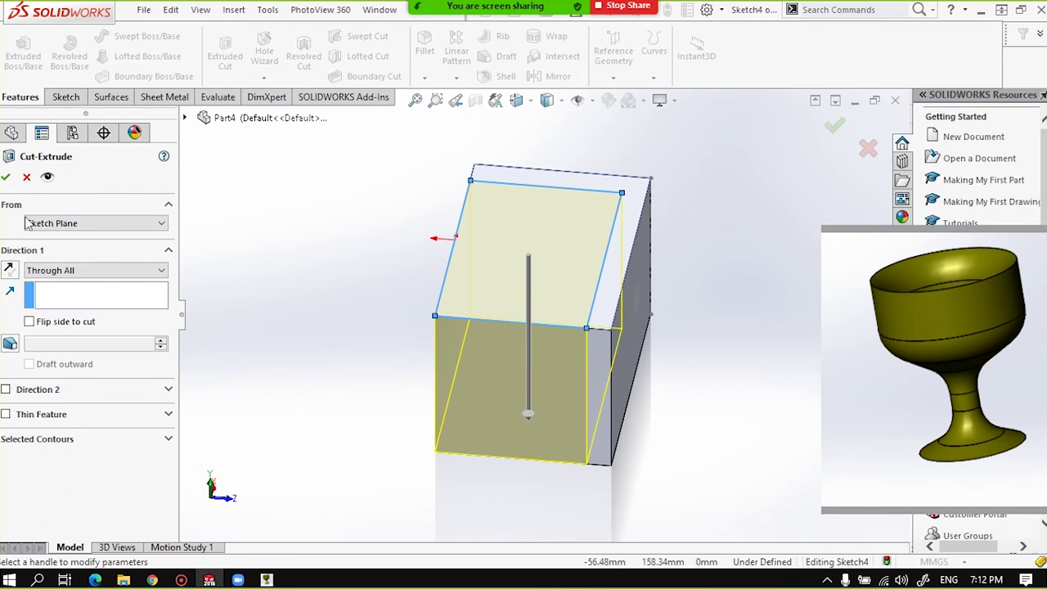
click(6, 178)
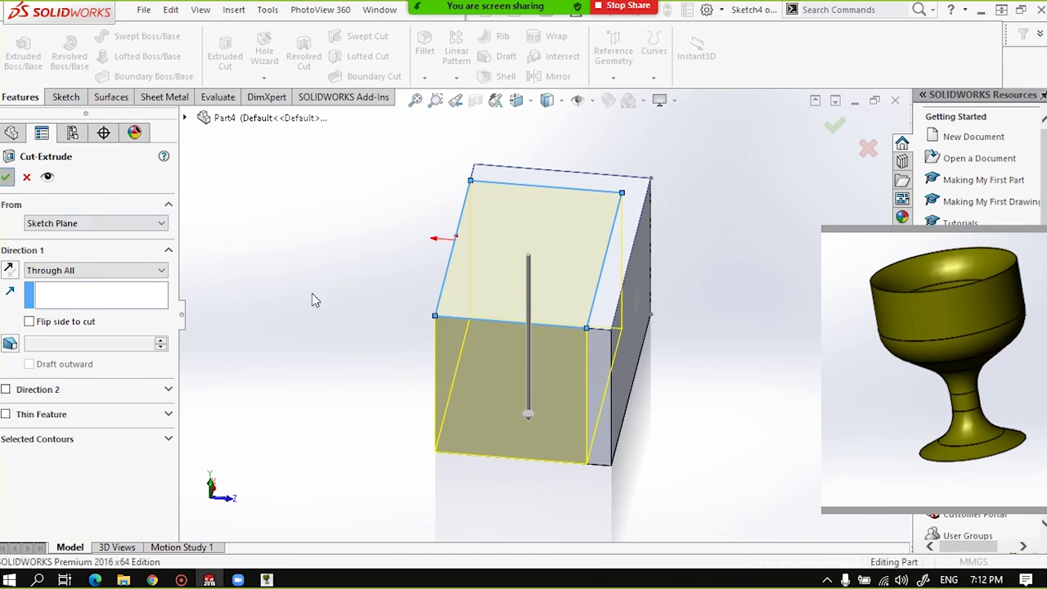
middle_drag(480, 371, 332, 352)
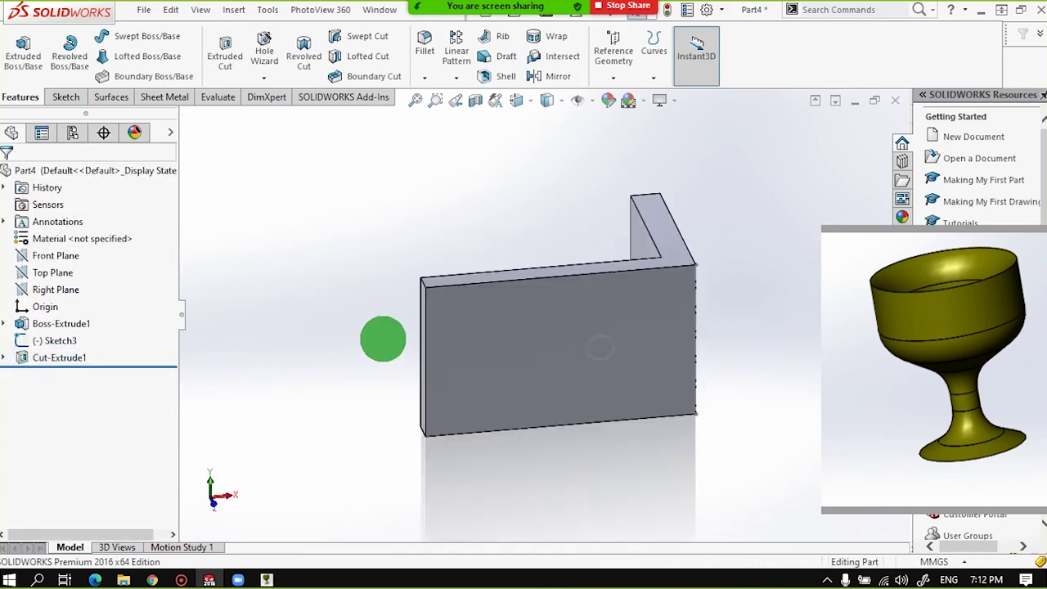
scroll(538, 305, up, 3)
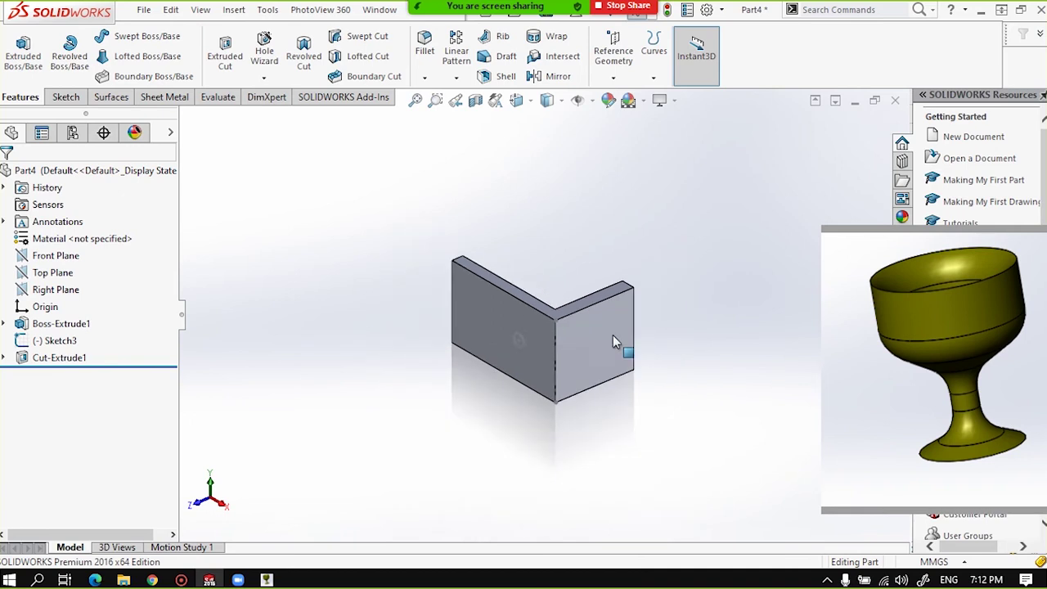
scroll(613, 335, down, 3)
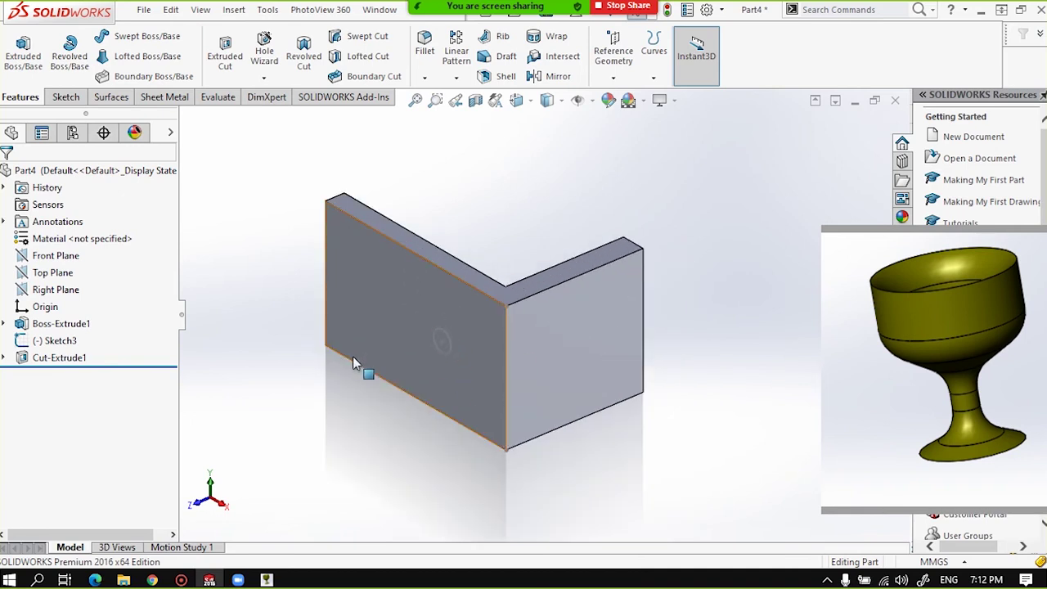
Drag Sketch3 below Cut-Extrude1 in the FeatureManager tree.
click(38, 338)
drag(39, 338, 96, 373)
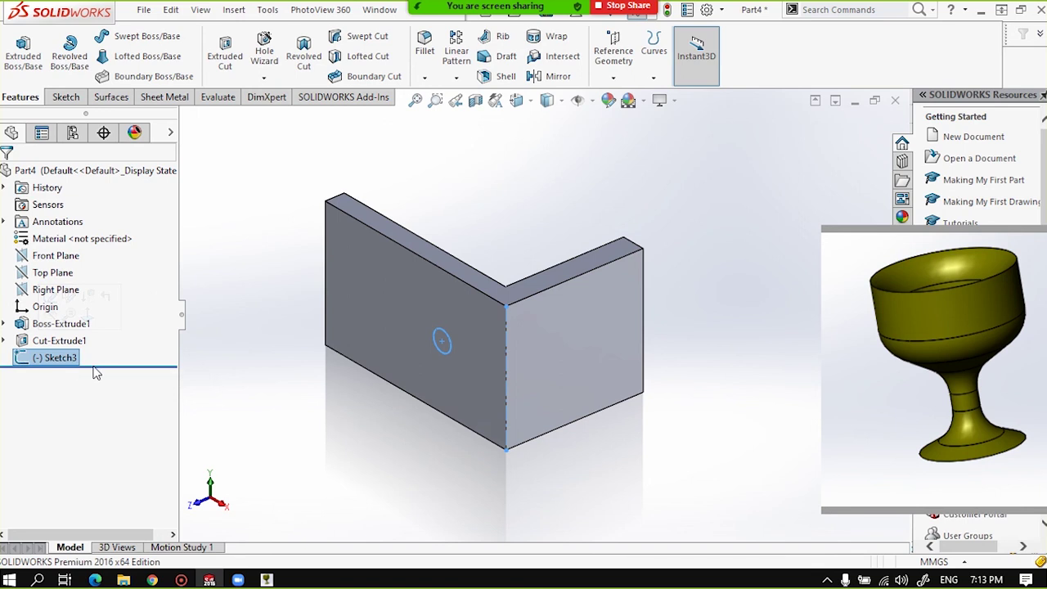
click(55, 360)
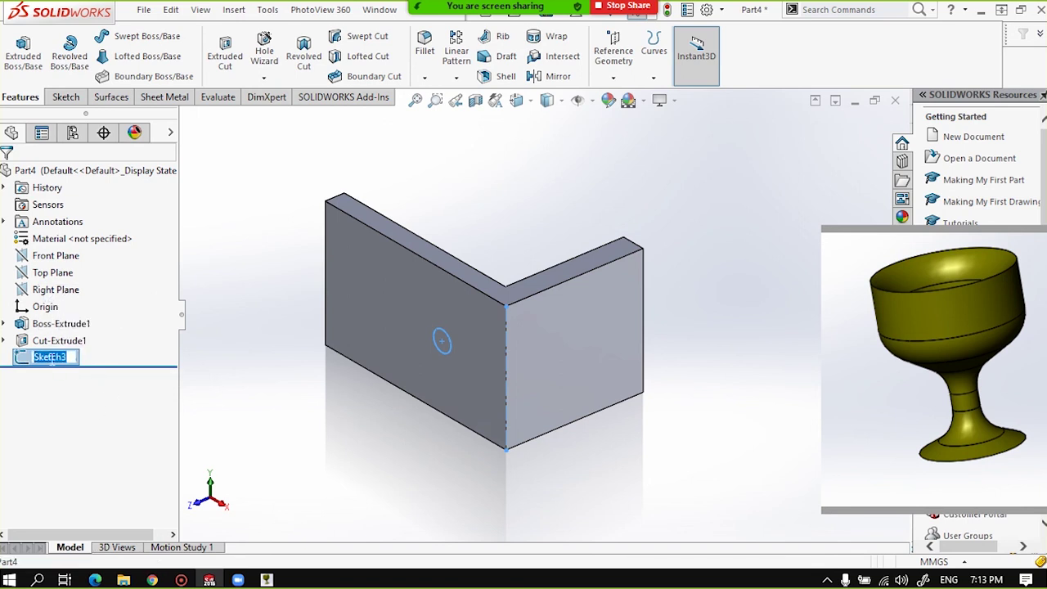
key(Return)
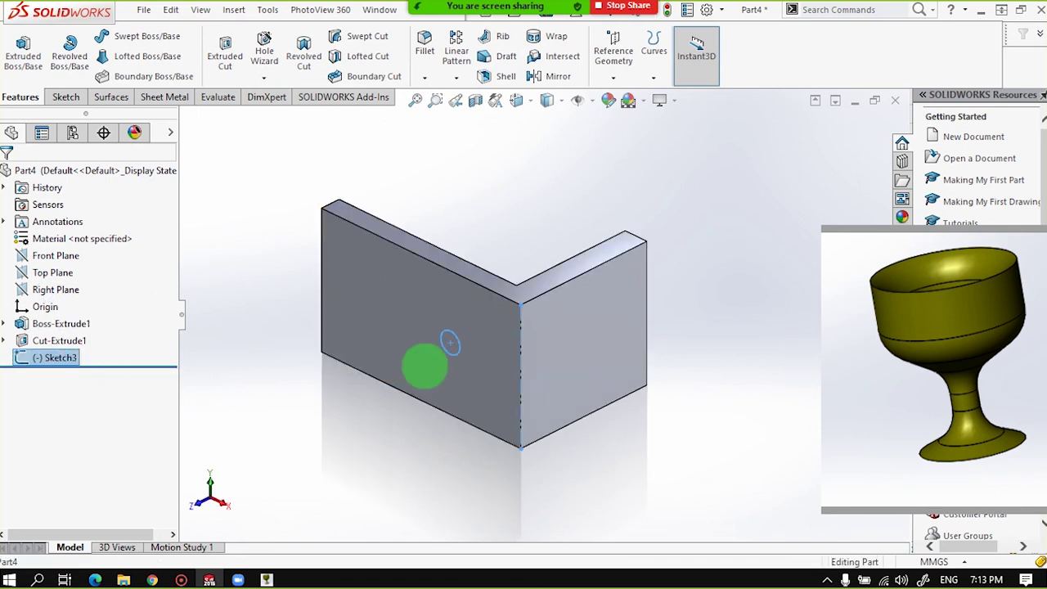
middle_drag(423, 363, 517, 345)
scroll(517, 345, down, 3)
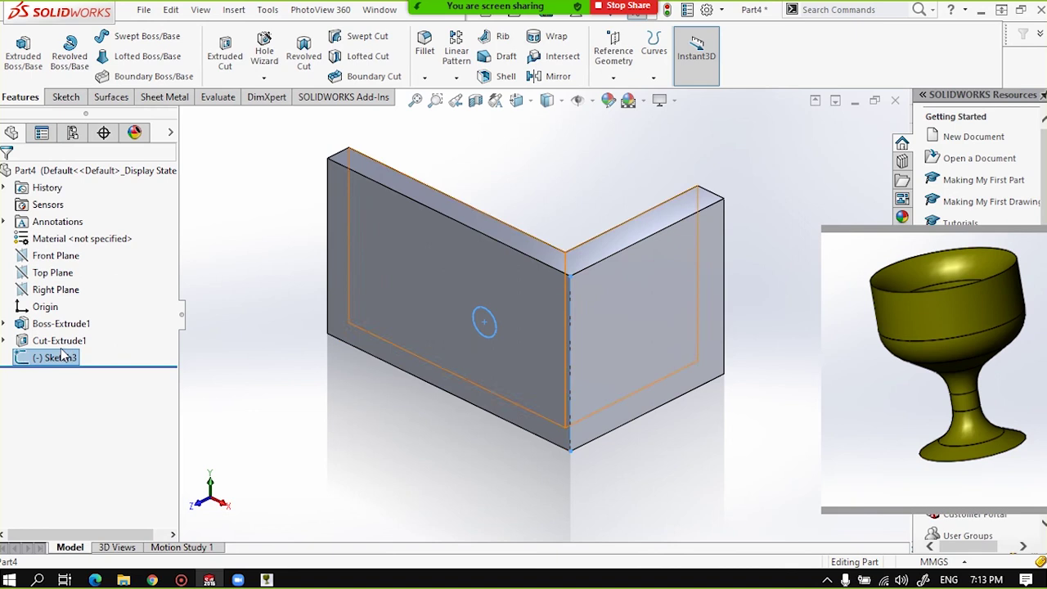
Start revolving Sketch3's circle about the centerline and inspect the preview.
click(71, 54)
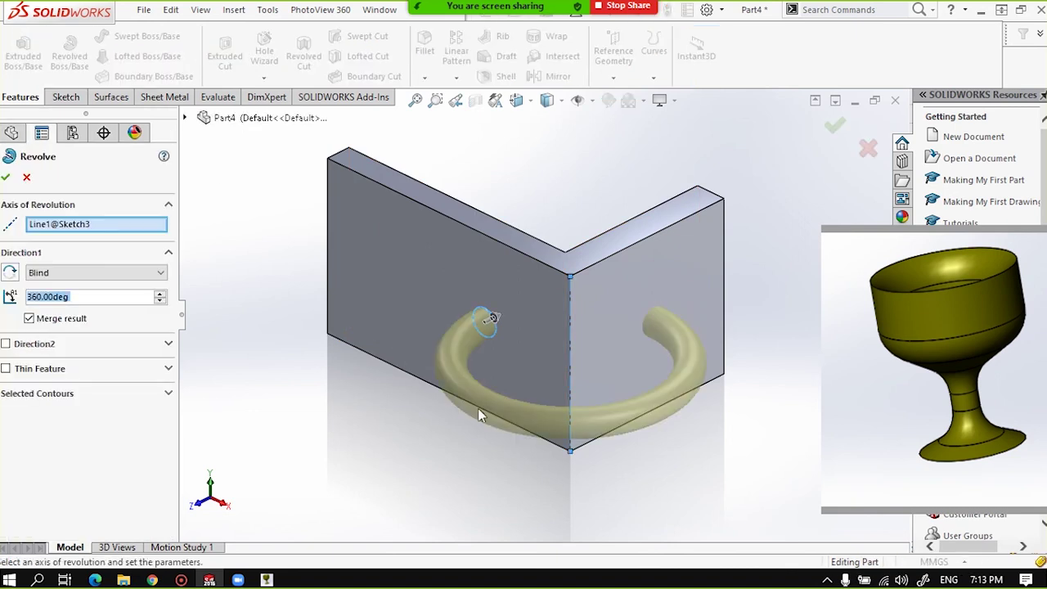
mouse_move(562, 257)
middle_down()
mouse_move(454, 350)
mouse_move(415, 332)
mouse_move(425, 259)
mouse_move(491, 339)
mouse_move(474, 288)
middle_up()
scroll(475, 288, down, 2)
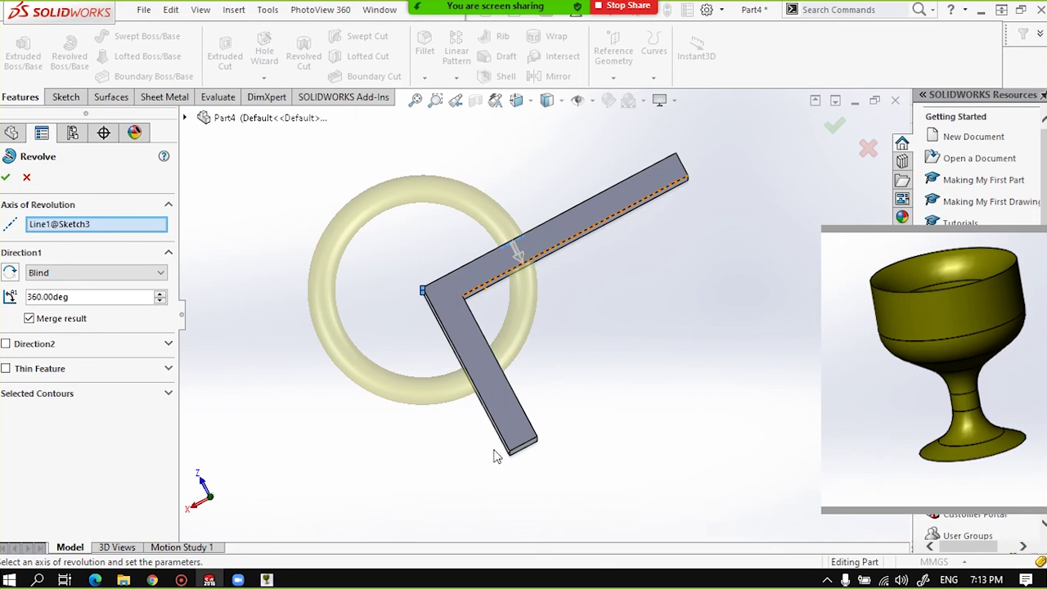
mouse_move(495, 455)
middle_down()
mouse_move(545, 386)
mouse_move(534, 346)
mouse_move(512, 367)
mouse_move(545, 296)
middle_up()
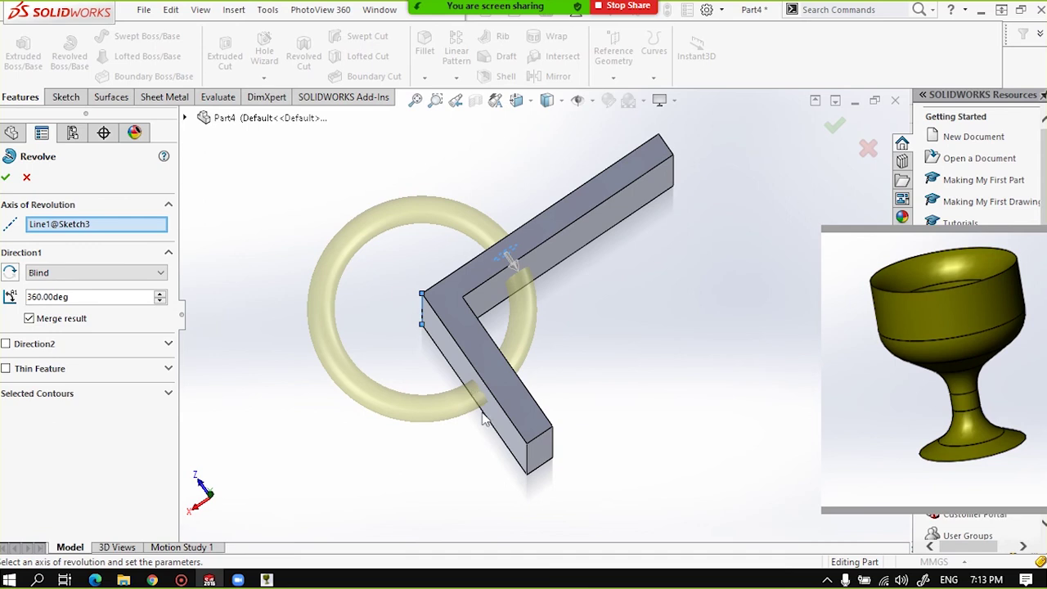
mouse_move(477, 362)
middle_down()
mouse_move(535, 363)
mouse_move(521, 386)
middle_up()
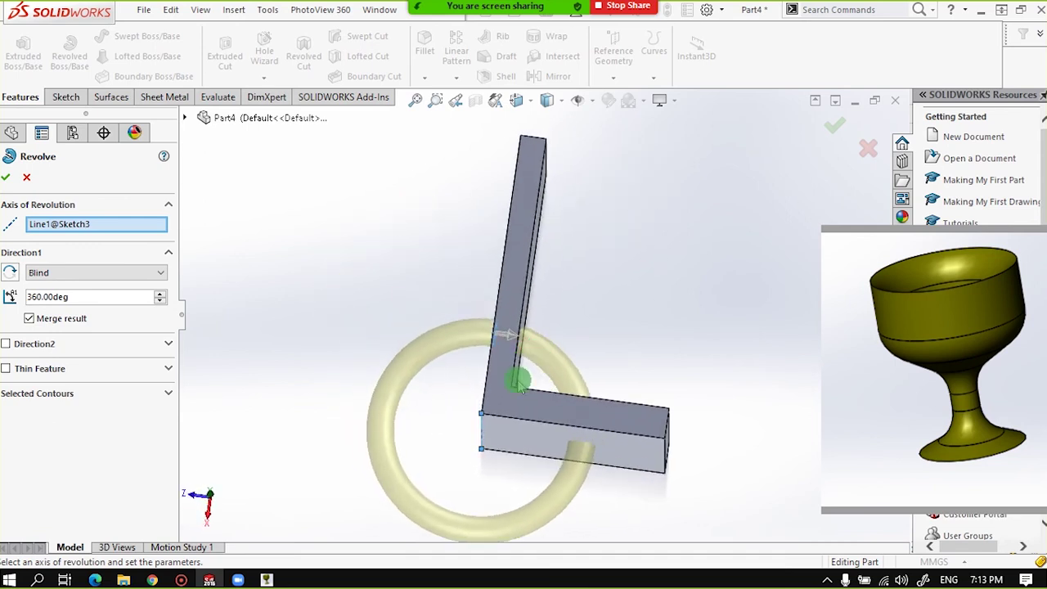
scroll(524, 433, up, 2)
scroll(536, 400, down, 2)
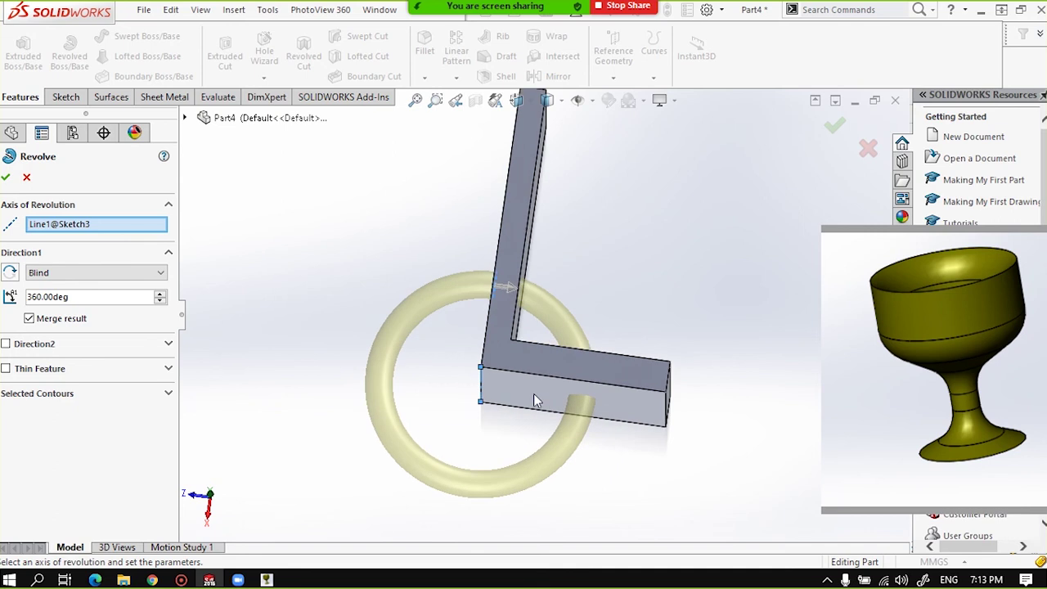
Set the revolve angle to 270° and reverse its direction.
double_click(87, 303)
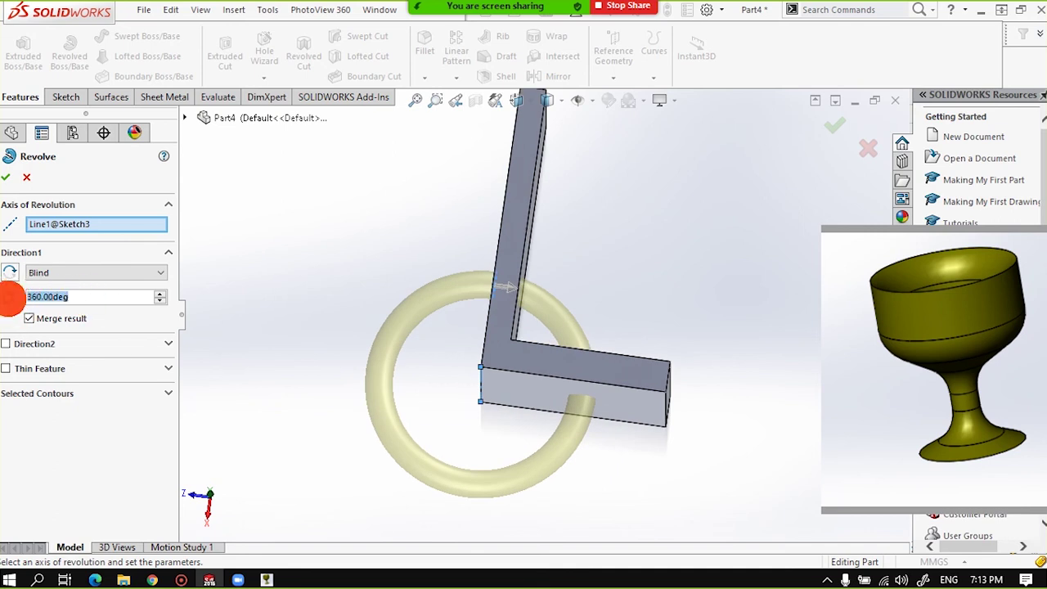
text(270)
key(Return)
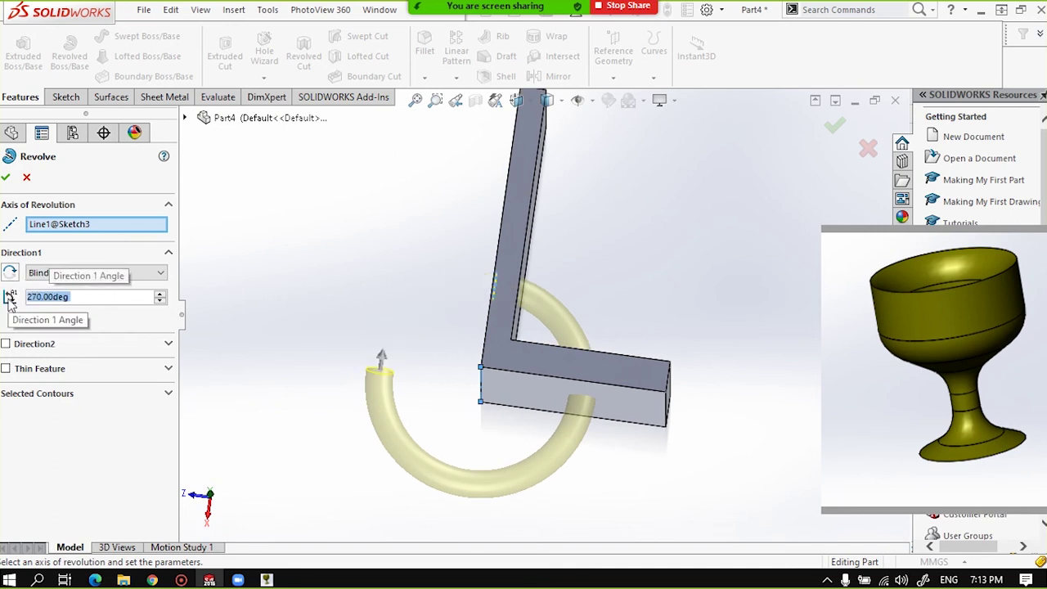
click(10, 273)
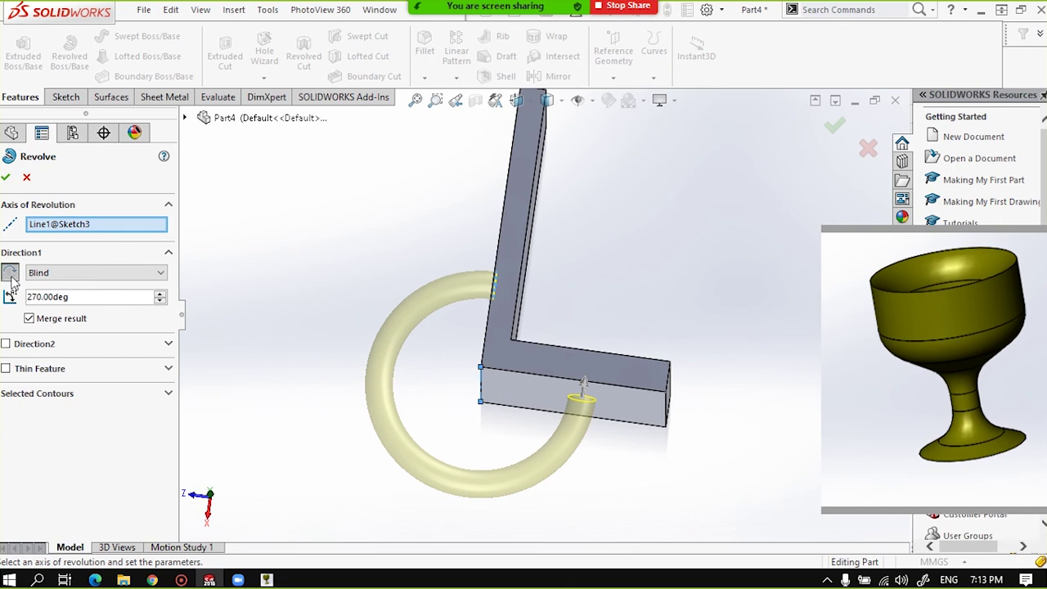
mouse_move(418, 358)
middle_down()
mouse_move(535, 320)
mouse_move(568, 292)
mouse_move(472, 289)
mouse_move(467, 327)
mouse_move(495, 311)
middle_up()
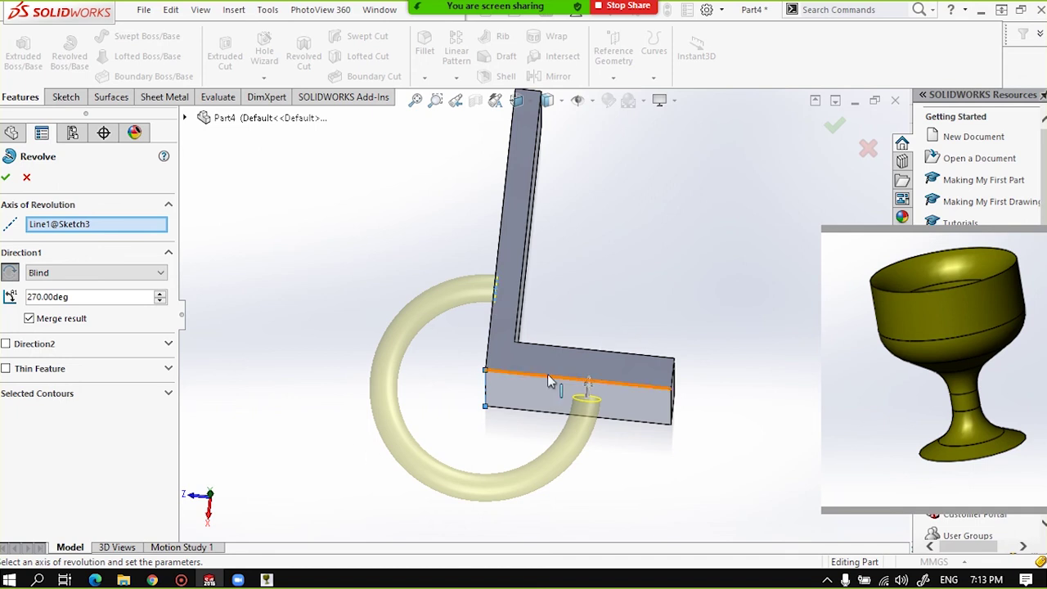
mouse_move(547, 375)
middle_down()
mouse_move(450, 425)
mouse_move(640, 330)
mouse_move(647, 306)
mouse_move(589, 316)
mouse_move(575, 342)
middle_up()
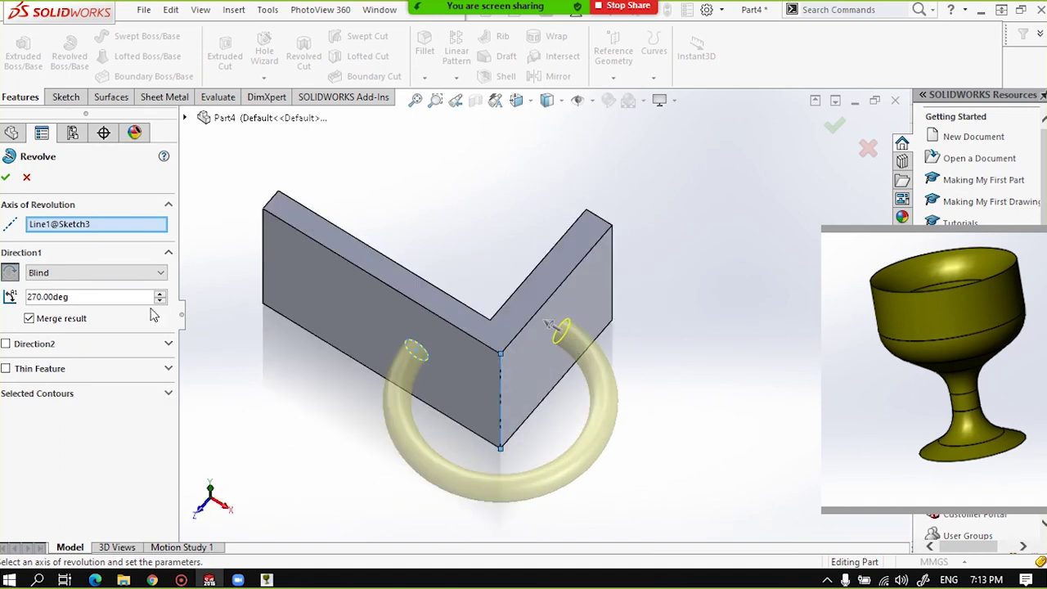
Change the revolve end condition to Up To Vertex, ending at the plate's inner corner vertex.
click(42, 275)
click(54, 296)
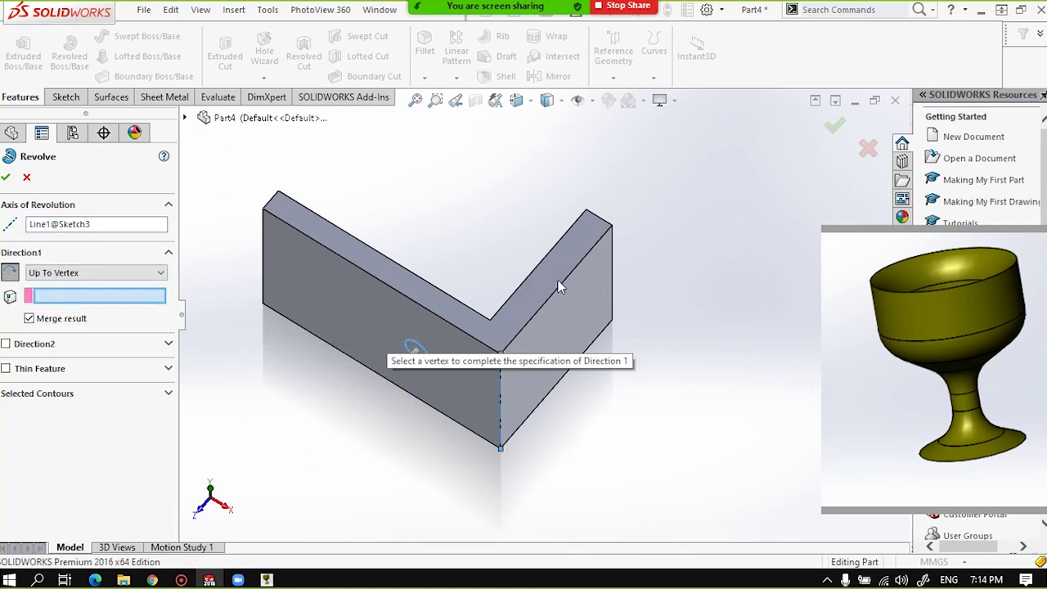
click(612, 225)
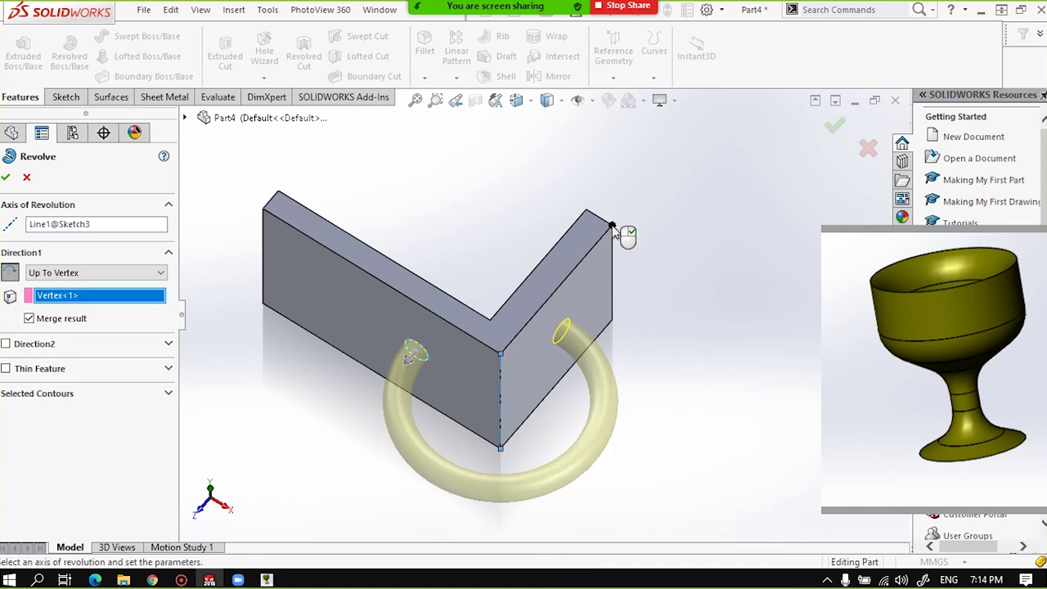
middle_drag(526, 304, 467, 339)
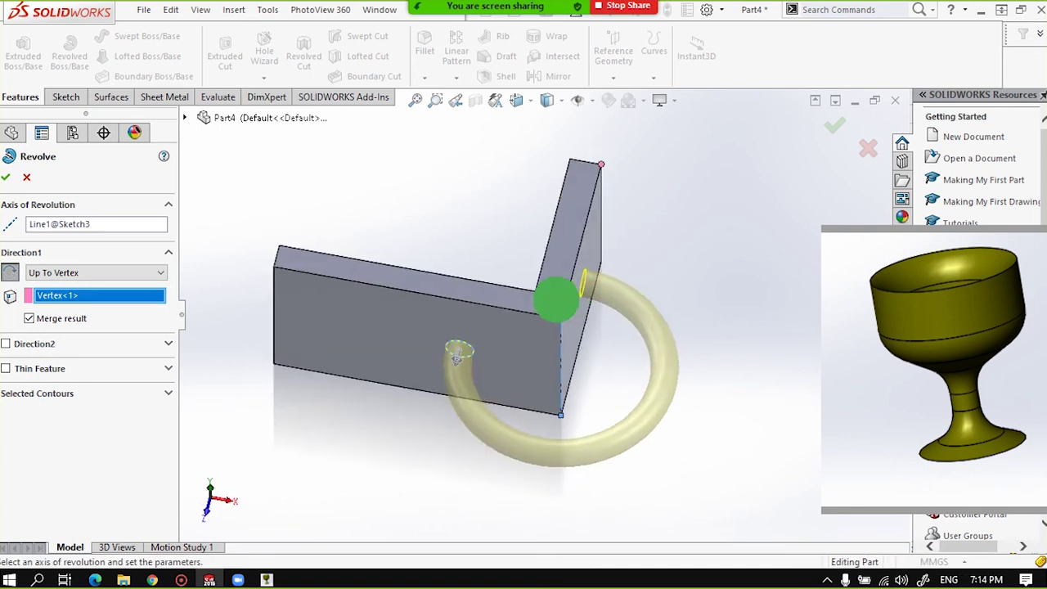
scroll(423, 305, up, 3)
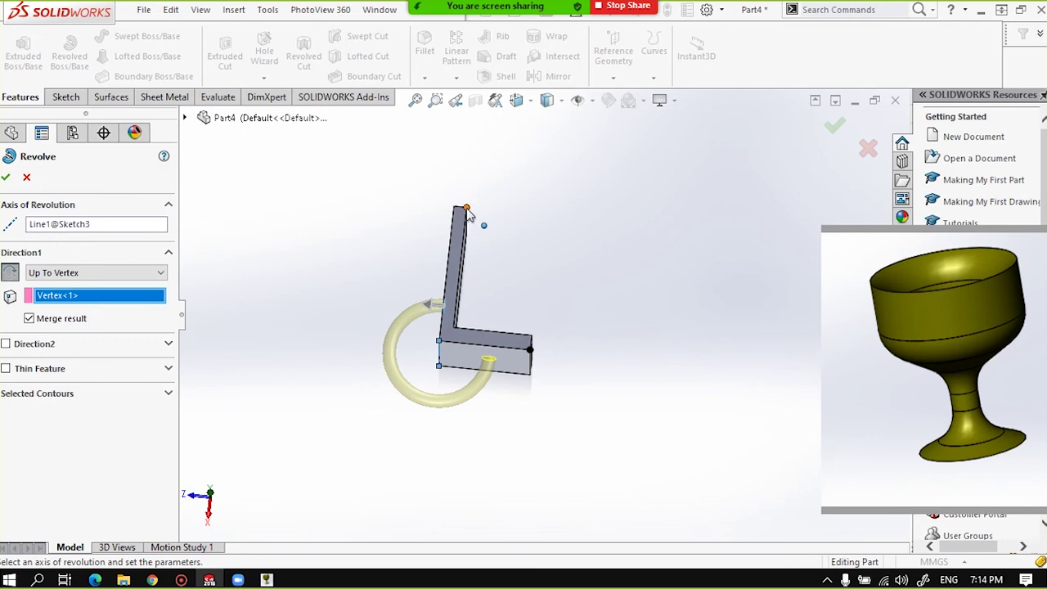
scroll(445, 335, down, 2)
click(473, 326)
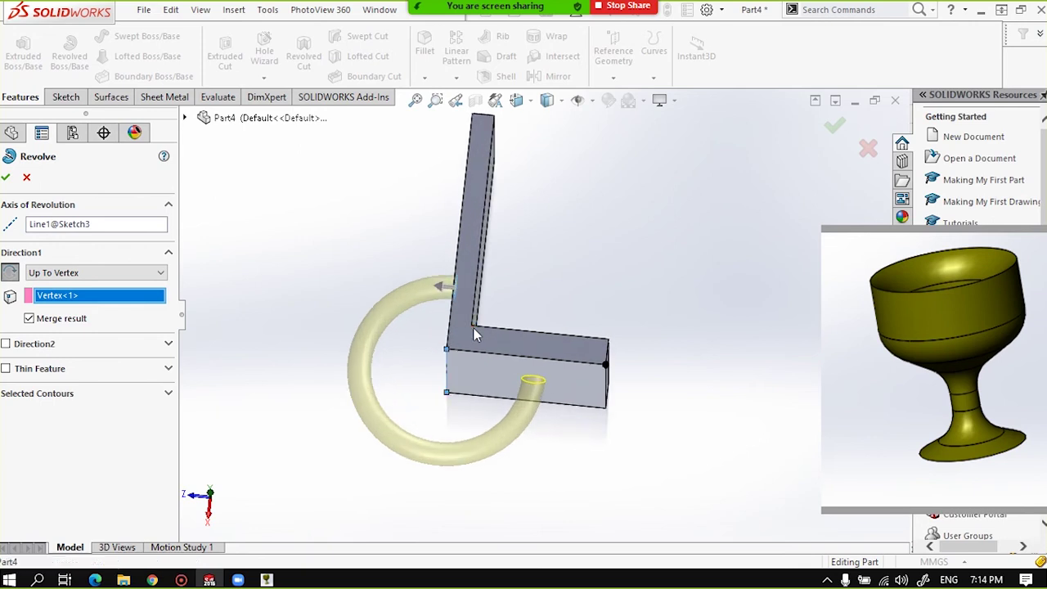
scroll(482, 340, down, 1)
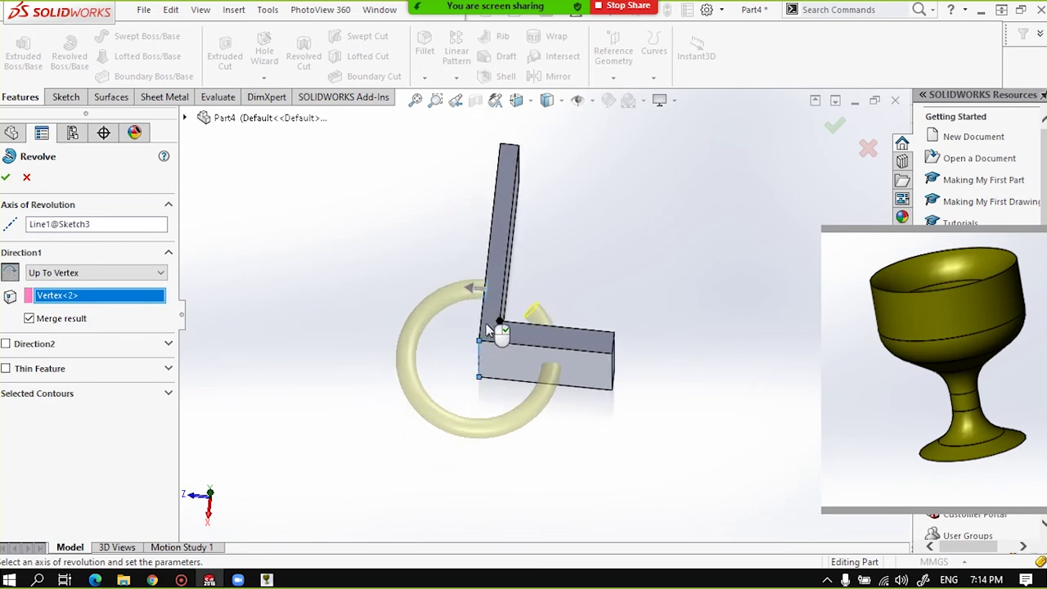
scroll(525, 319, down, 1)
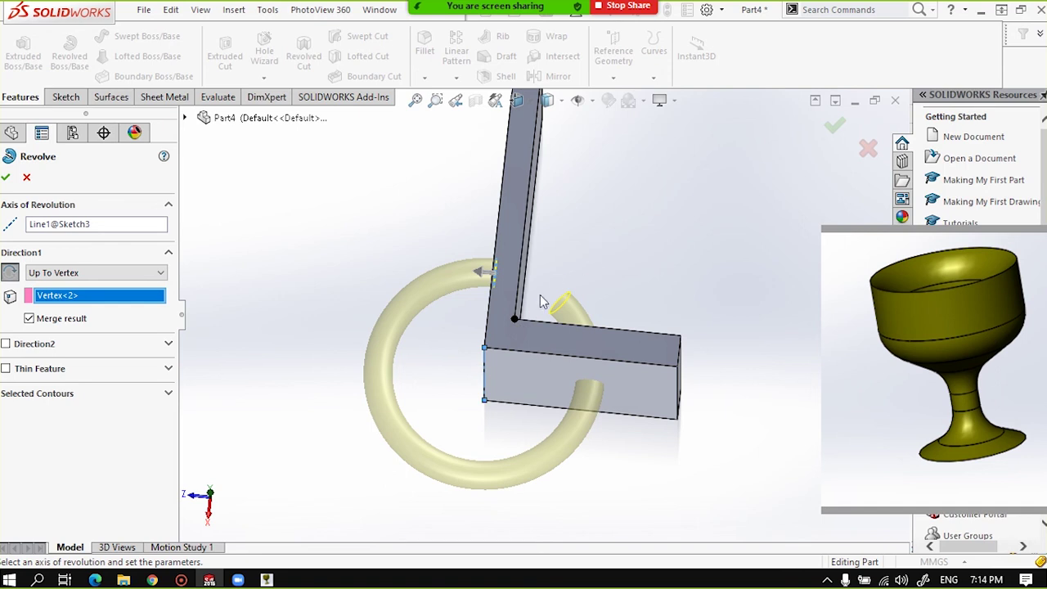
End the revolve Up To Vertex, trying the L's top vertex, then the bar's top-right corner.
middle_drag(523, 329, 528, 389)
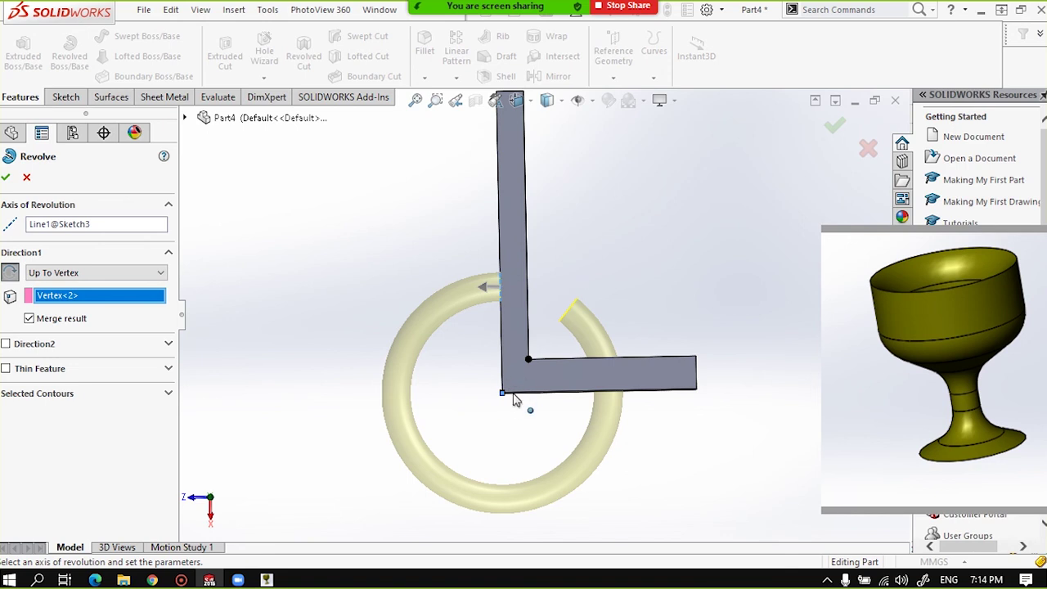
scroll(550, 312, up, 3)
scroll(550, 301, down, 2)
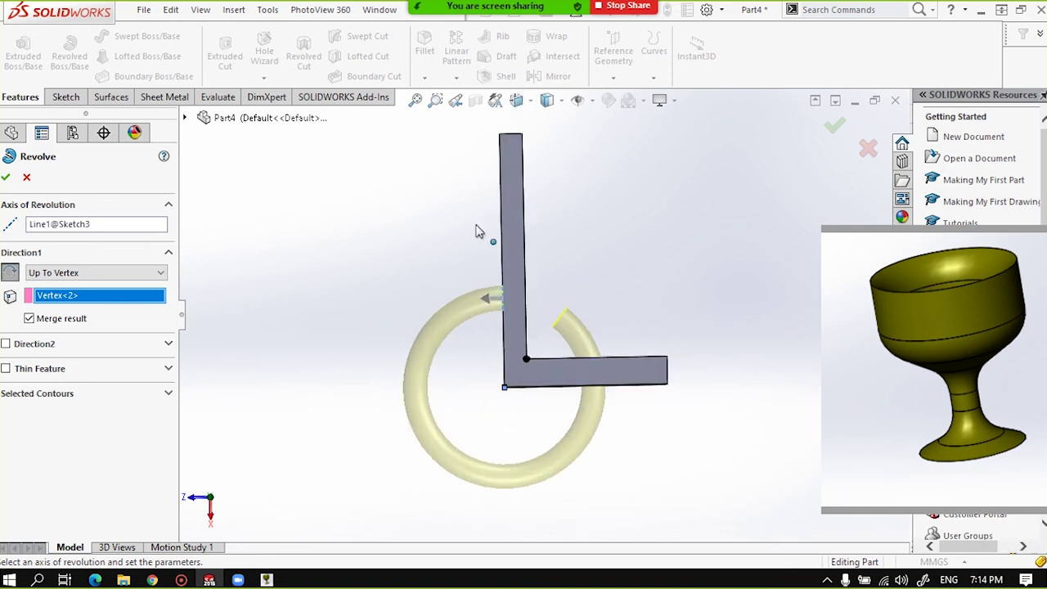
click(522, 134)
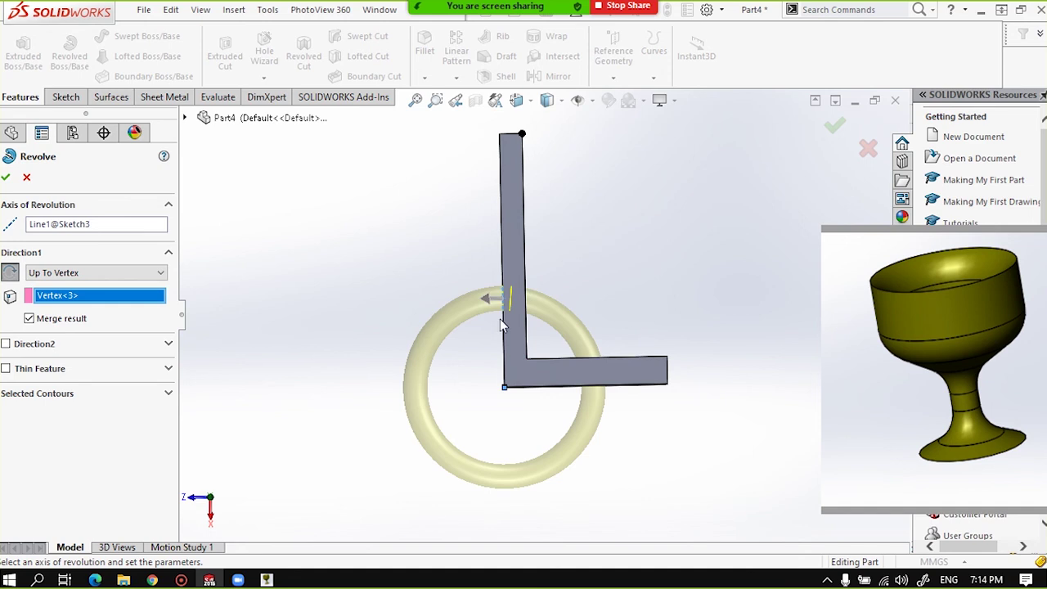
scroll(501, 321, down, 3)
scroll(507, 331, down, 3)
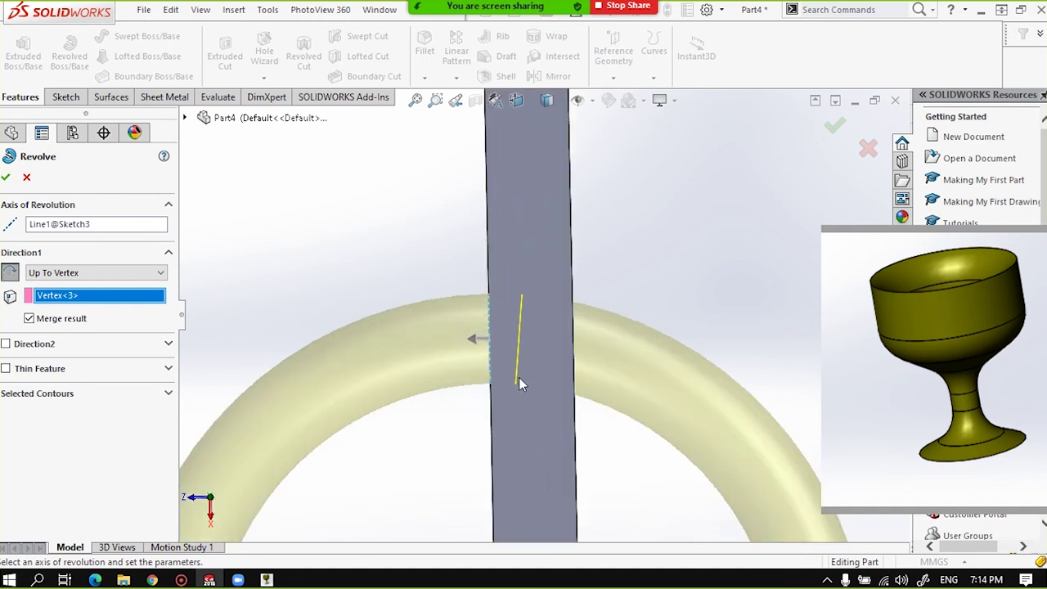
scroll(512, 338, up, 3)
scroll(527, 299, up, 1)
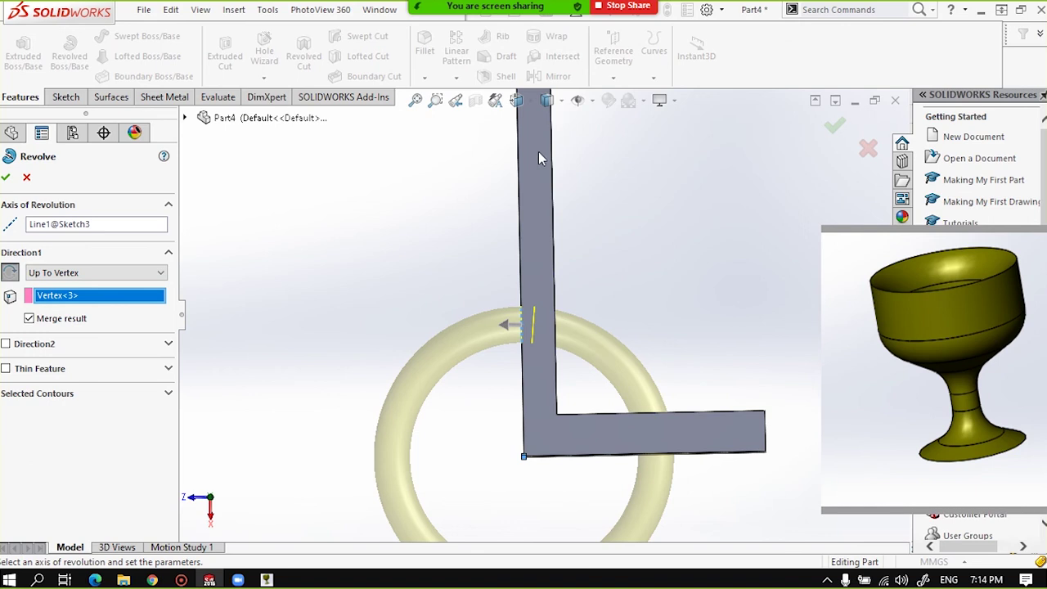
scroll(530, 445, up, 2)
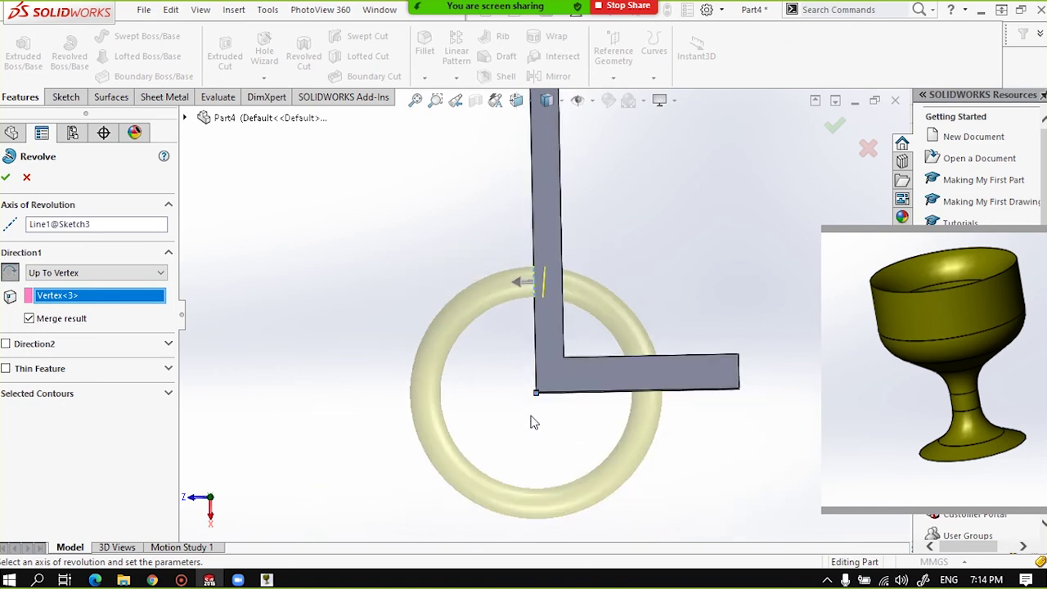
scroll(534, 409, up, 2)
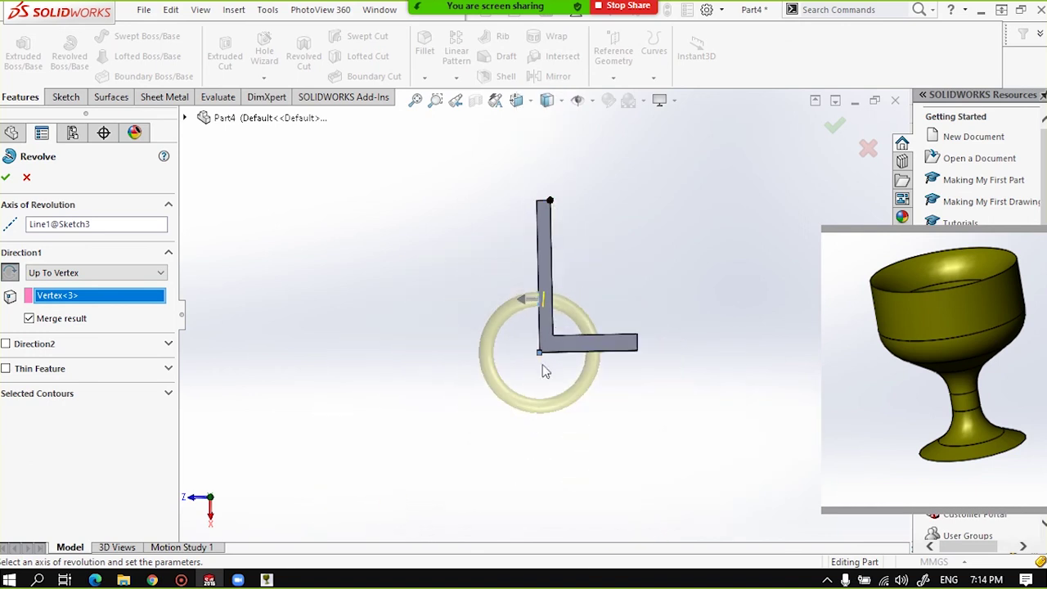
scroll(544, 369, down, 2)
click(678, 317)
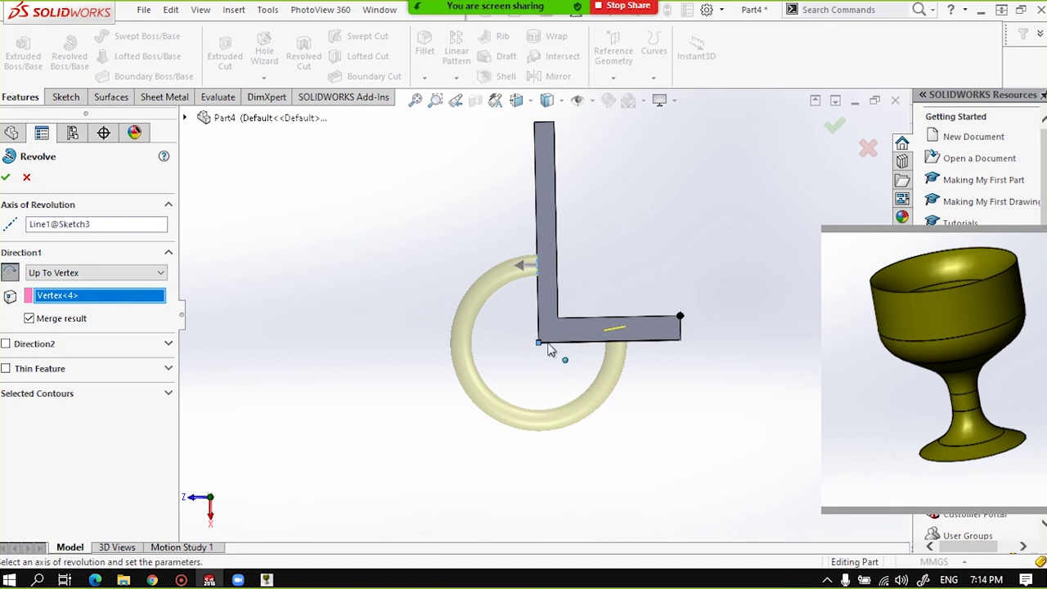
Switch the limiting vertex to another corner of the bar, then show the end-condition list.
middle_drag(570, 337, 548, 346)
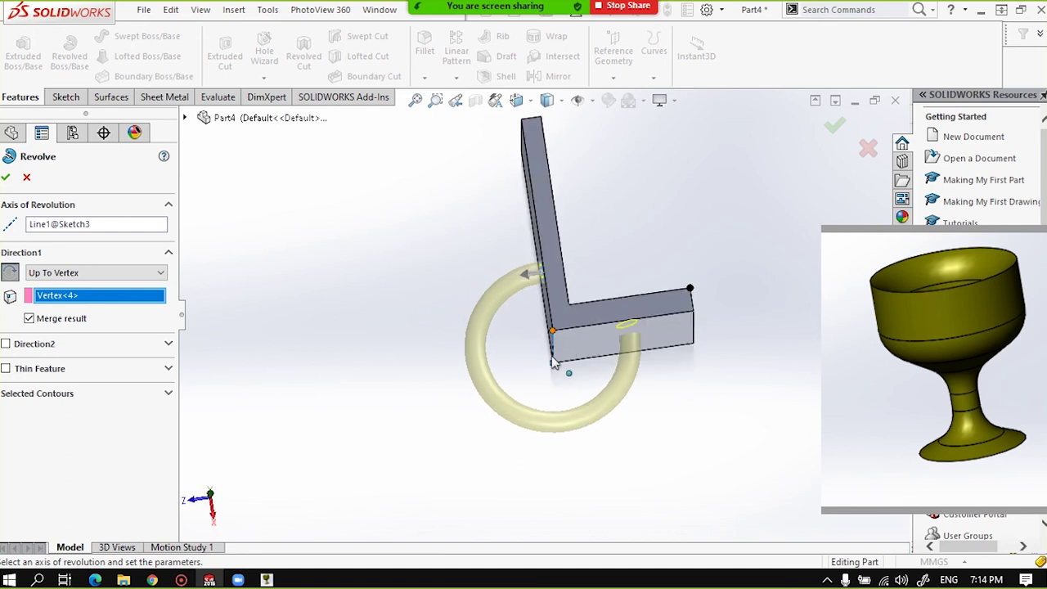
middle_drag(655, 299, 686, 341)
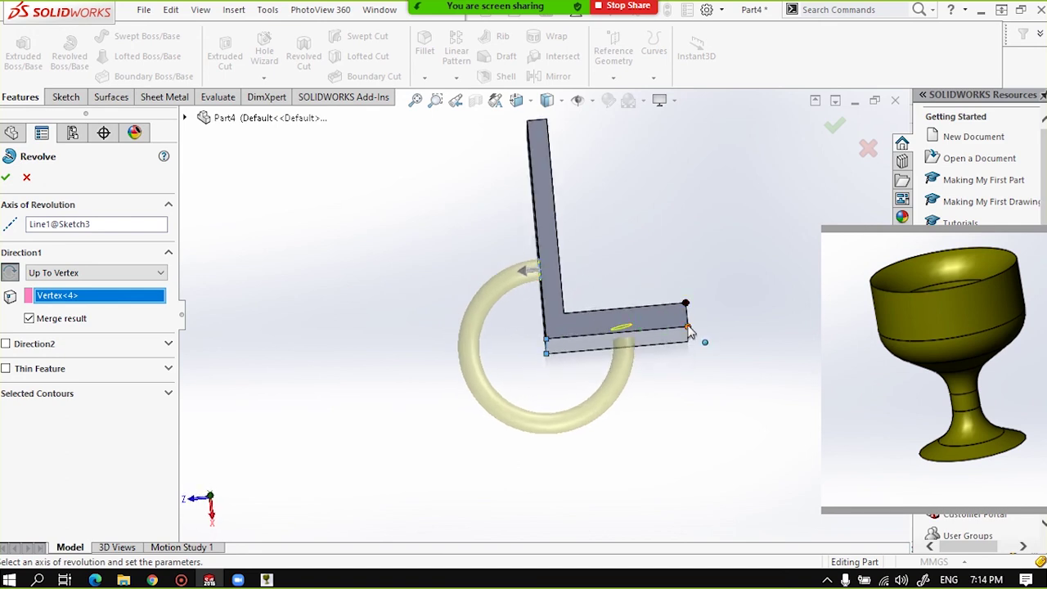
click(663, 350)
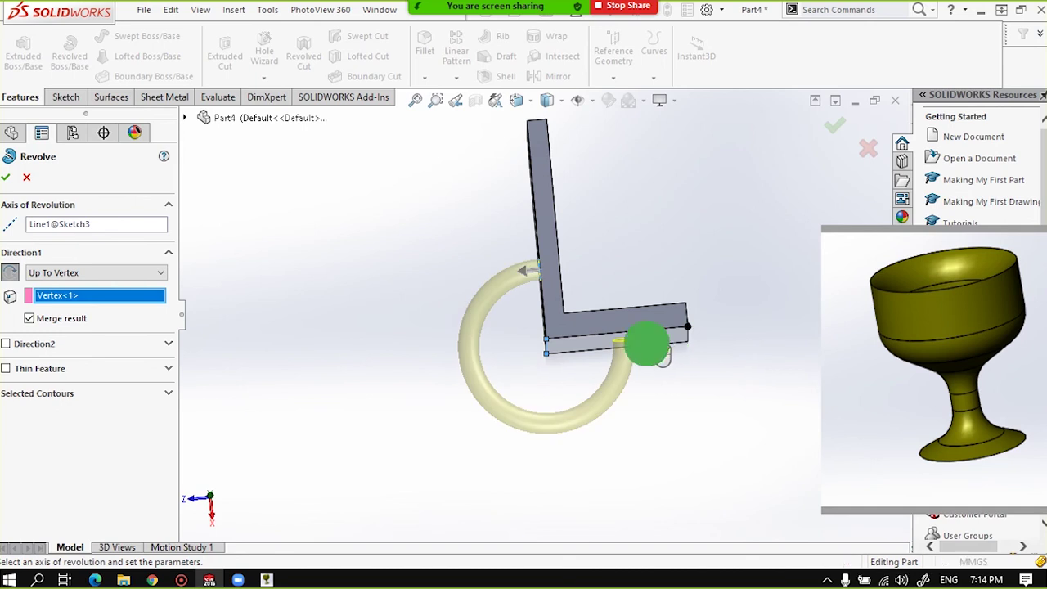
middle_drag(662, 353, 695, 311)
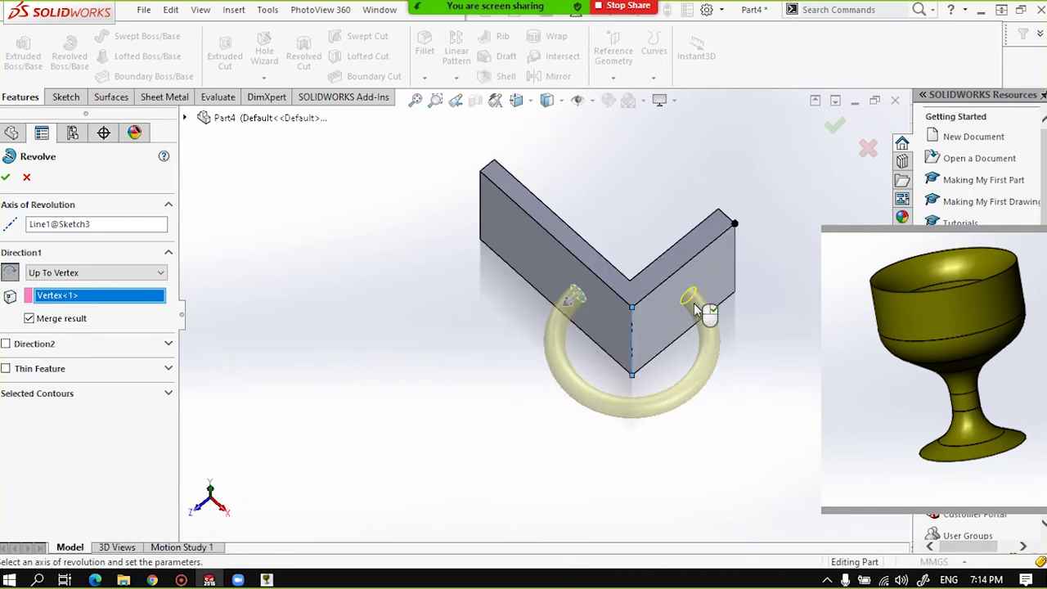
click(94, 274)
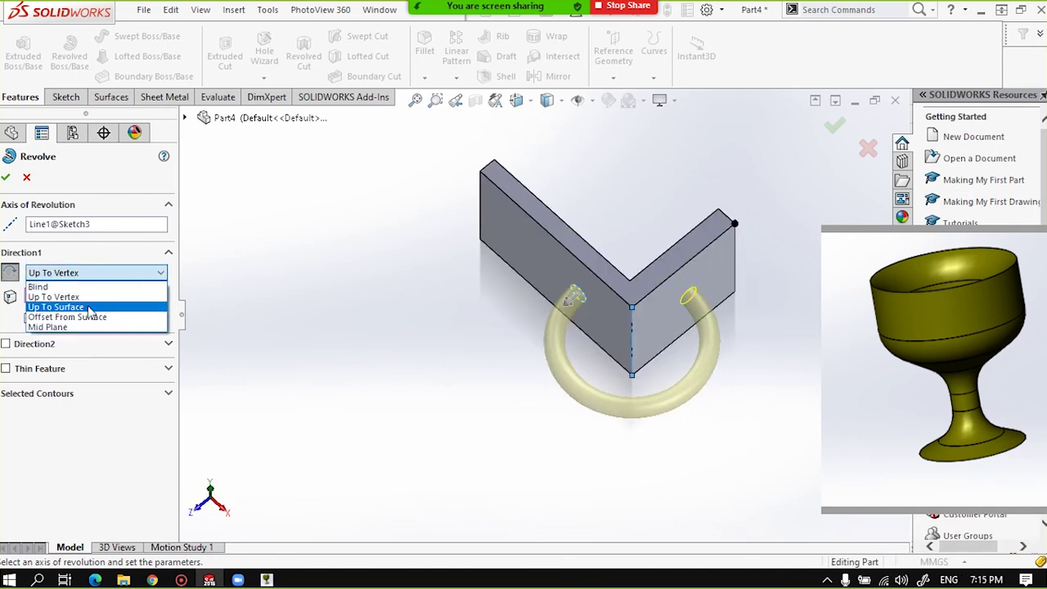
Make the revolve end Up To Surface at the horizontal bar's end face, Face<2>.
click(90, 308)
mouse_move(627, 362)
middle_down()
mouse_move(573, 372)
mouse_move(572, 234)
mouse_move(618, 321)
middle_up()
click(558, 227)
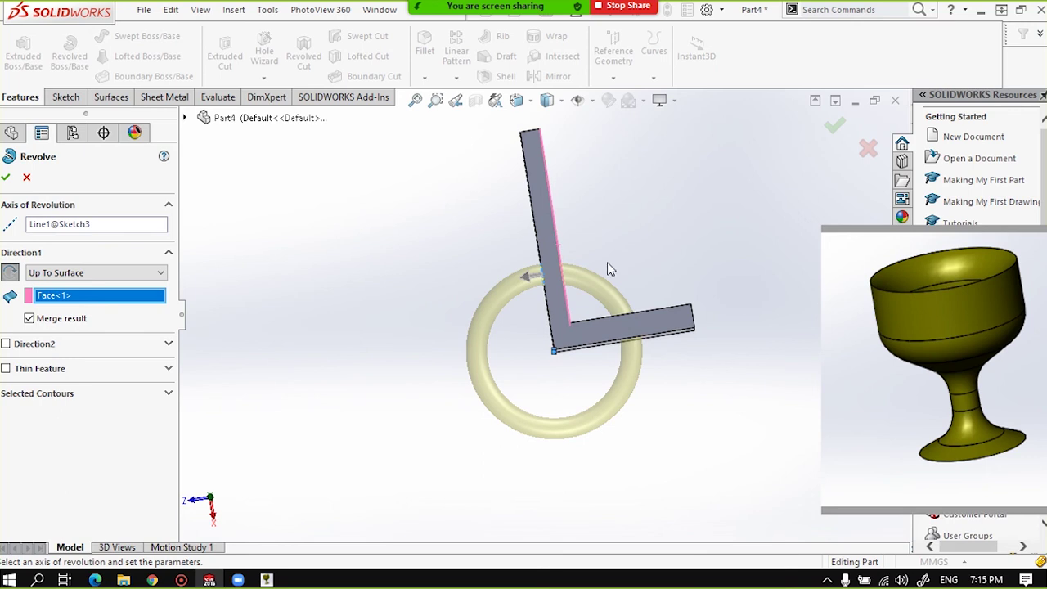
middle_drag(573, 272, 589, 236)
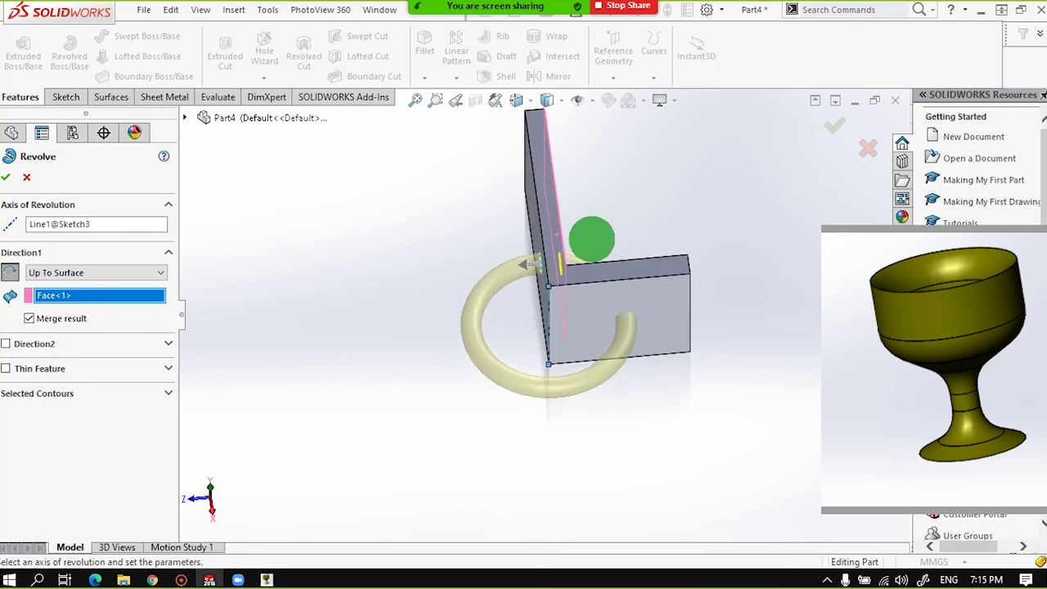
click(652, 301)
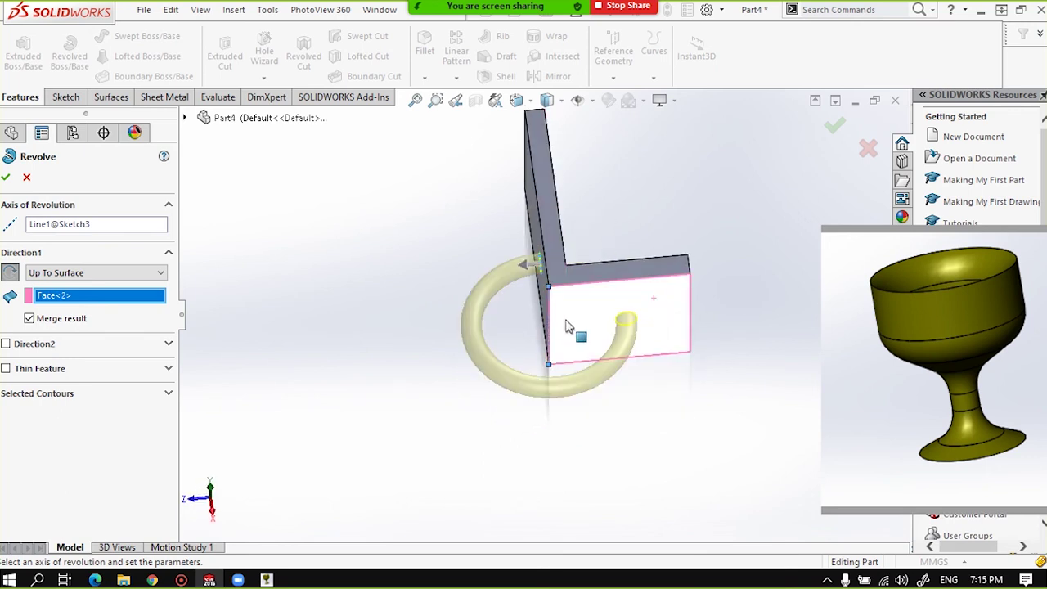
middle_drag(643, 319, 640, 431)
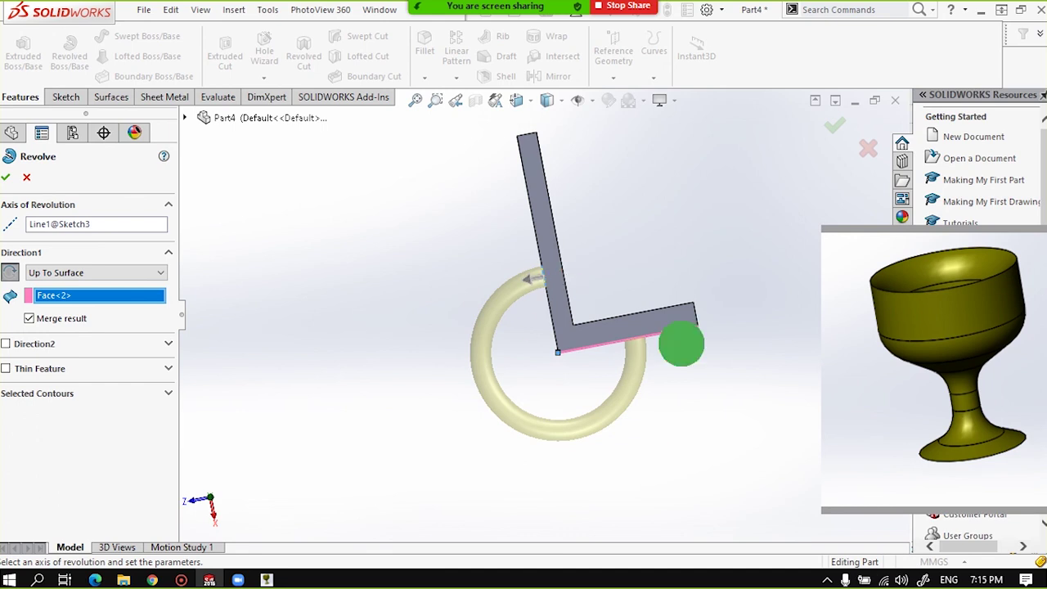
middle_drag(641, 368, 666, 287)
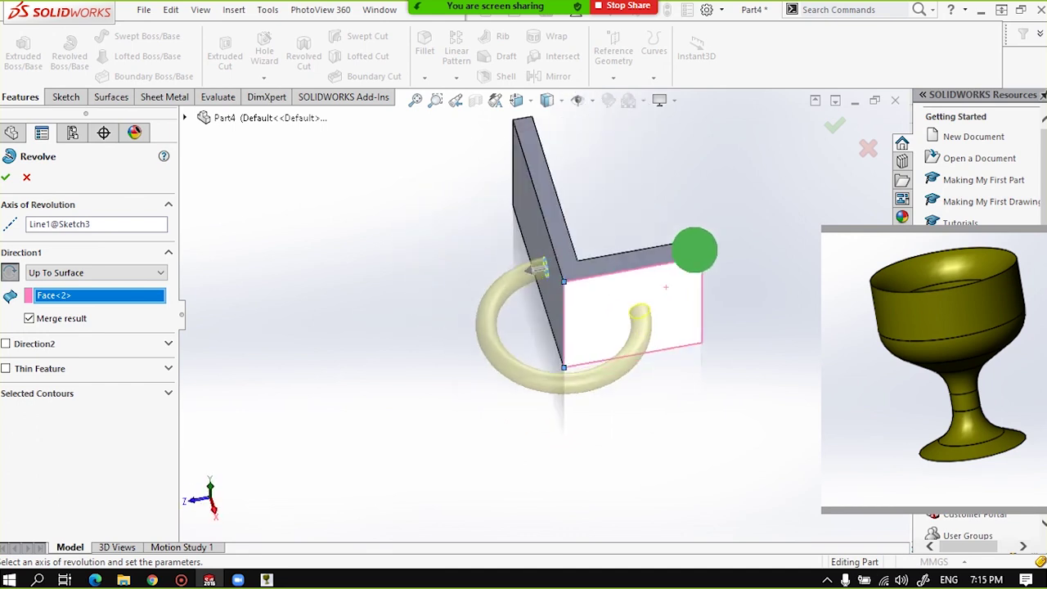
middle_drag(694, 250, 702, 255)
click(63, 272)
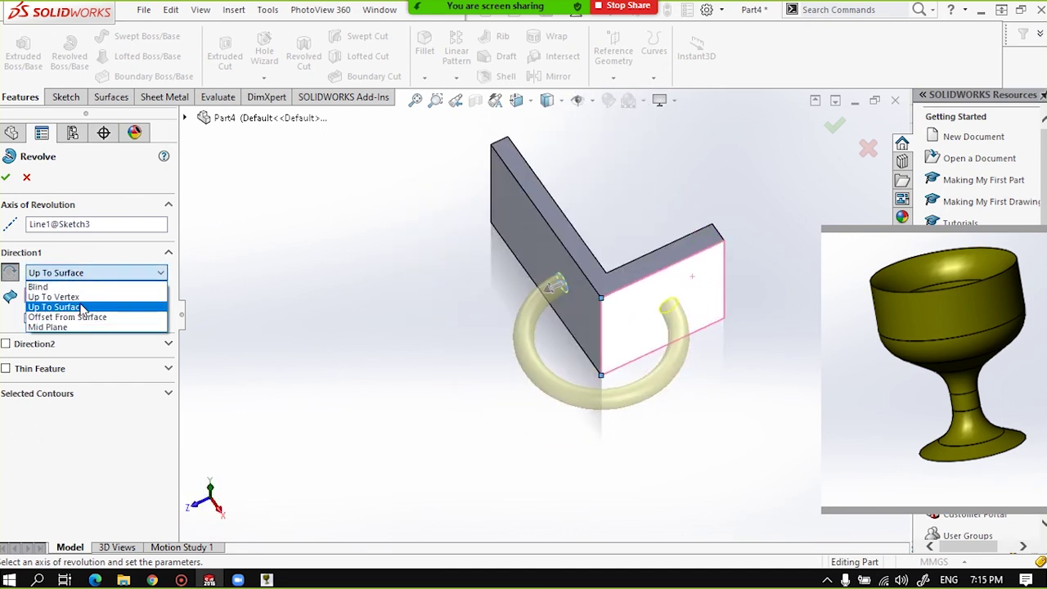
Switch to Offset From Surface on the bar's end face, trying 60, 40, then 10.00mm offsets.
click(83, 319)
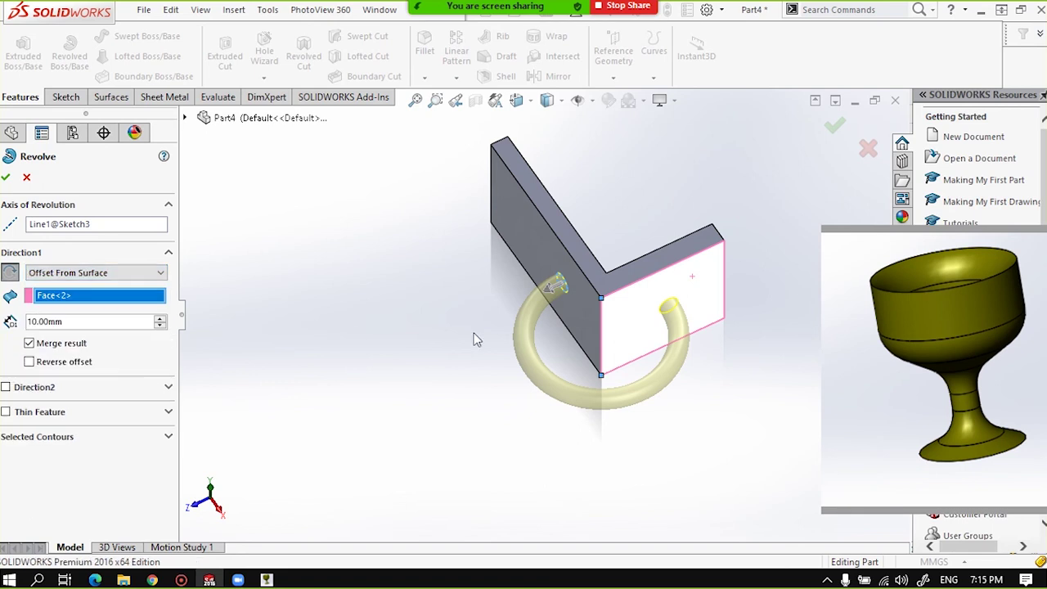
click(639, 305)
middle_drag(639, 305, 532, 336)
scroll(533, 338, down, 2)
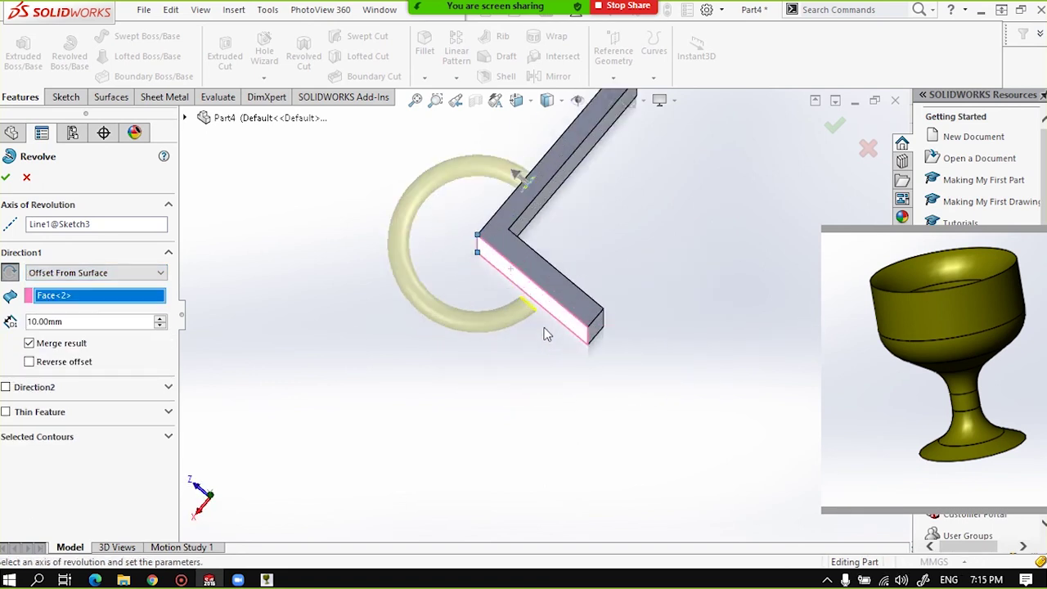
scroll(528, 315, down, 3)
click(161, 319)
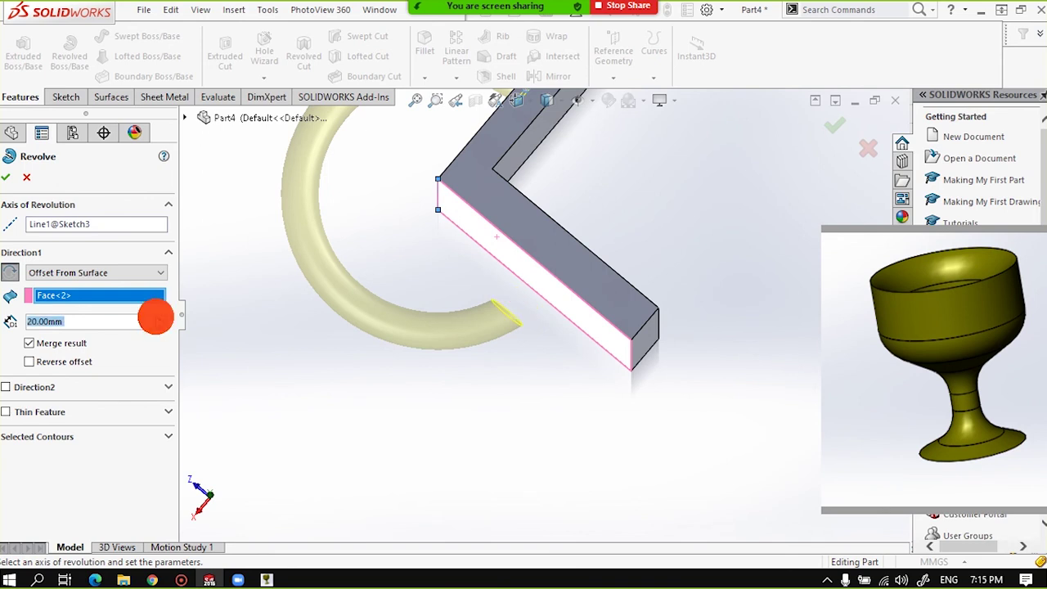
click(161, 319)
click(161, 319)
click(161, 319)
click(161, 319)
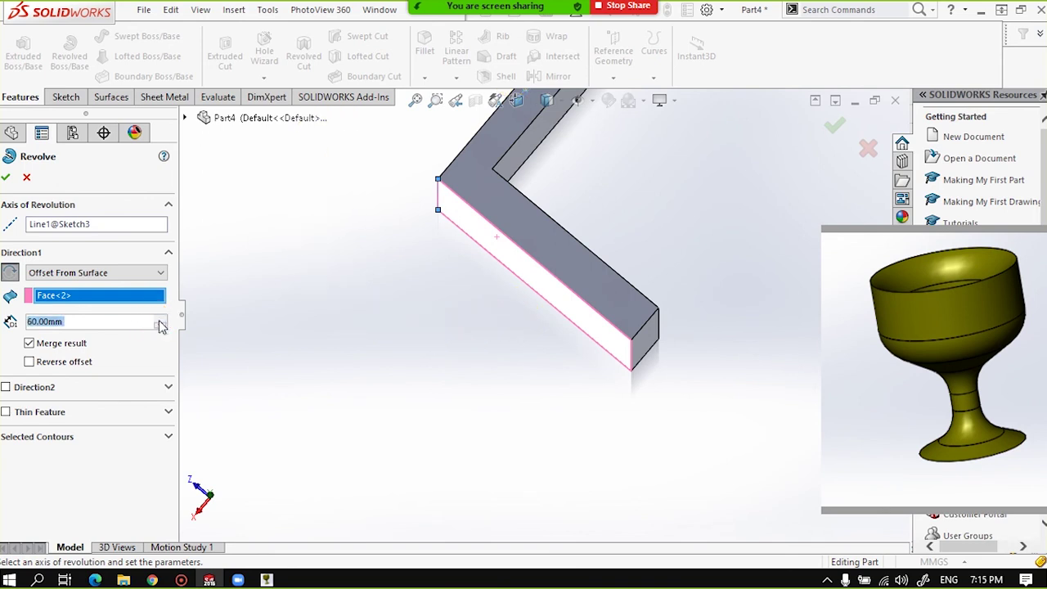
click(161, 325)
click(162, 326)
click(161, 326)
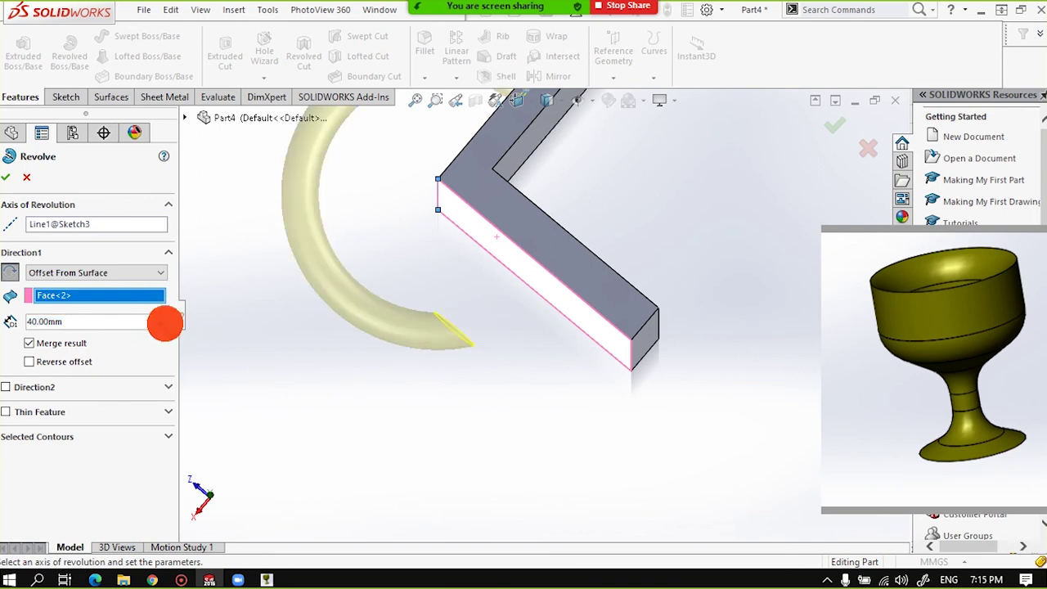
click(161, 326)
click(161, 326)
click(162, 326)
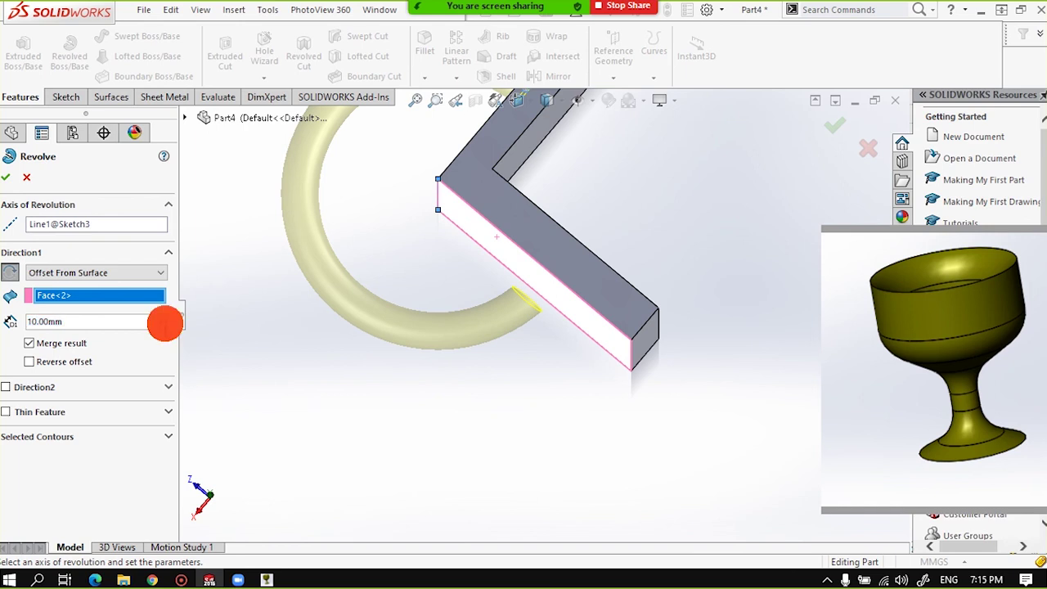
Reverse the offset direction and set the offset distance to 30.00mm.
click(10, 273)
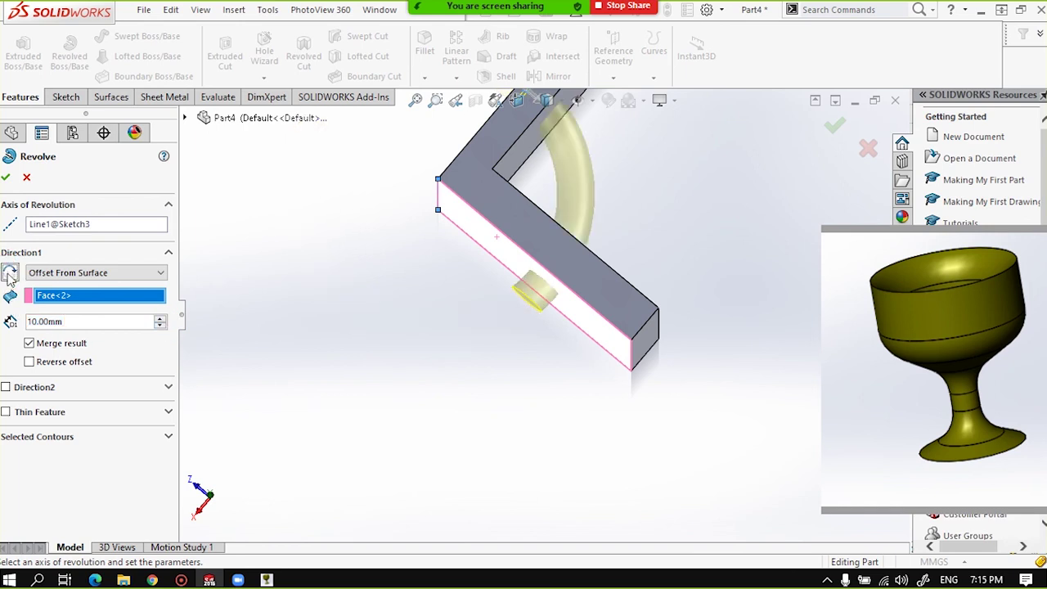
middle_drag(484, 223, 563, 234)
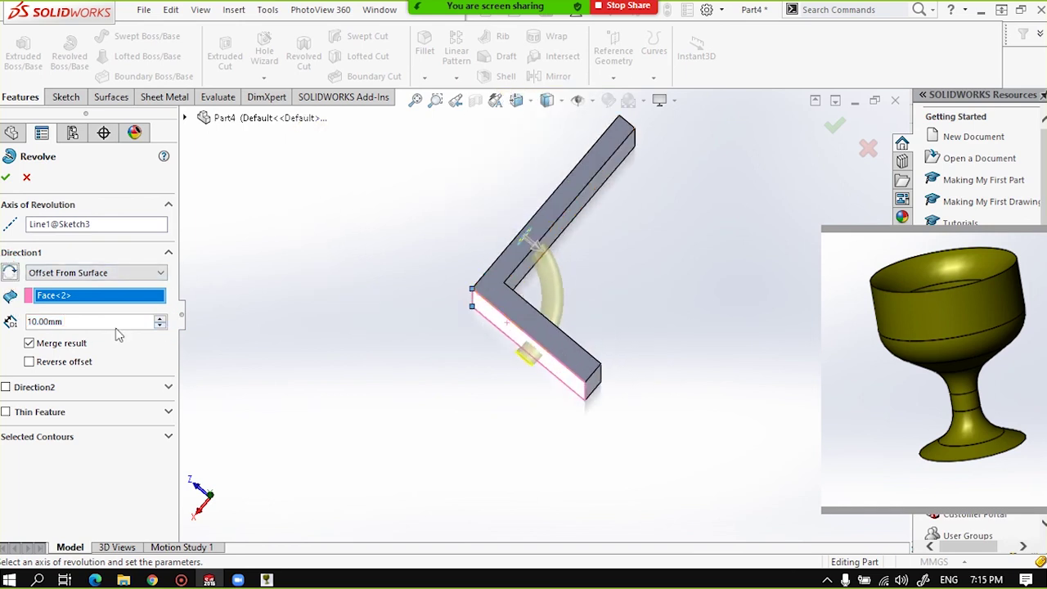
click(160, 318)
click(160, 319)
click(161, 318)
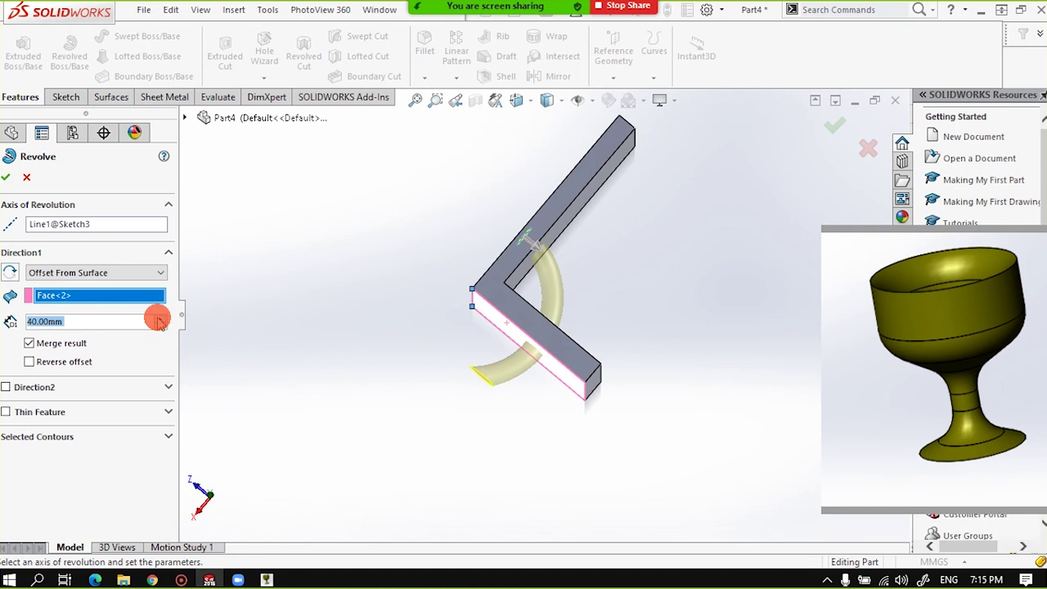
click(160, 318)
click(160, 323)
click(160, 323)
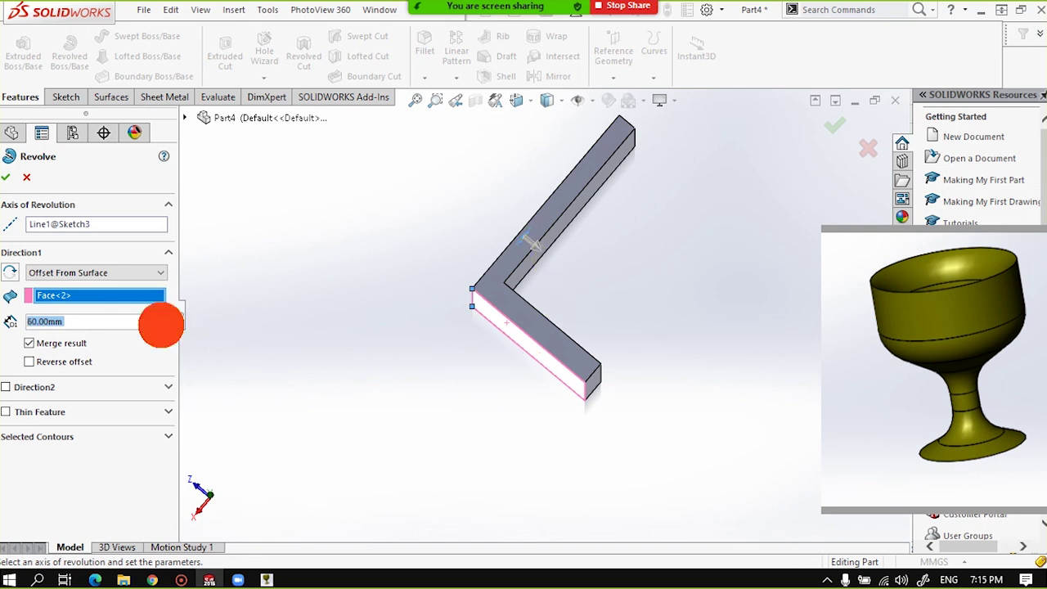
click(70, 274)
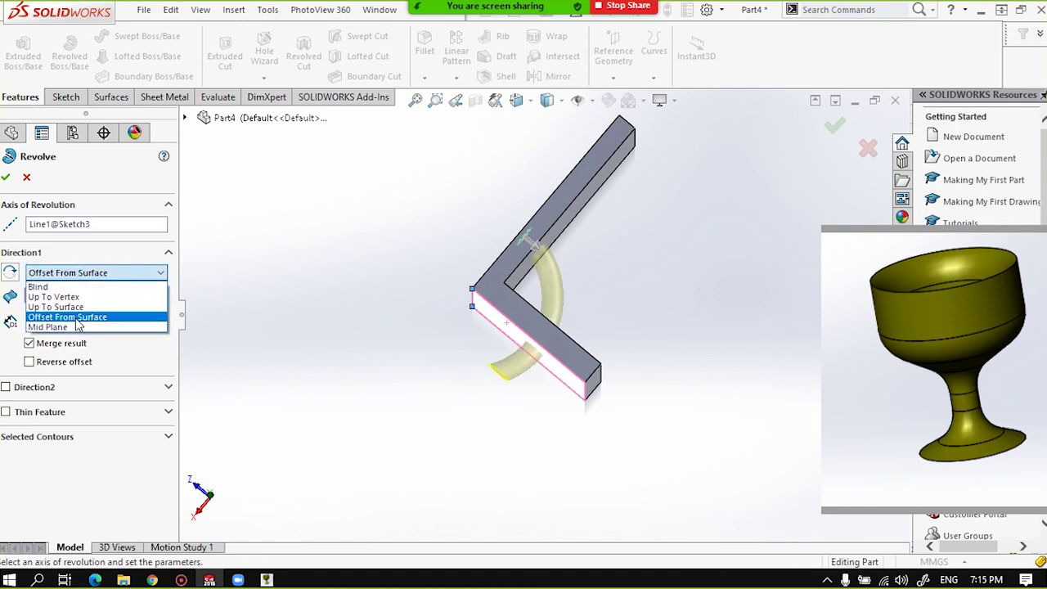
Try a Mid Plane revolve and adjust its angle while inspecting the ring preview.
click(76, 327)
middle_drag(511, 327, 561, 316)
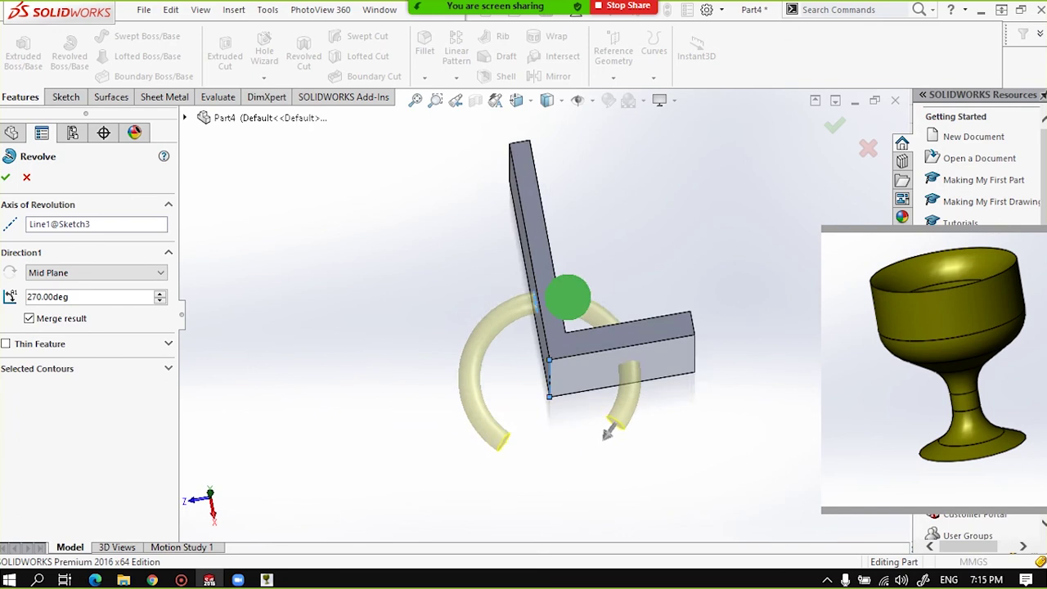
scroll(556, 317, down, 2)
scroll(516, 323, down, 2)
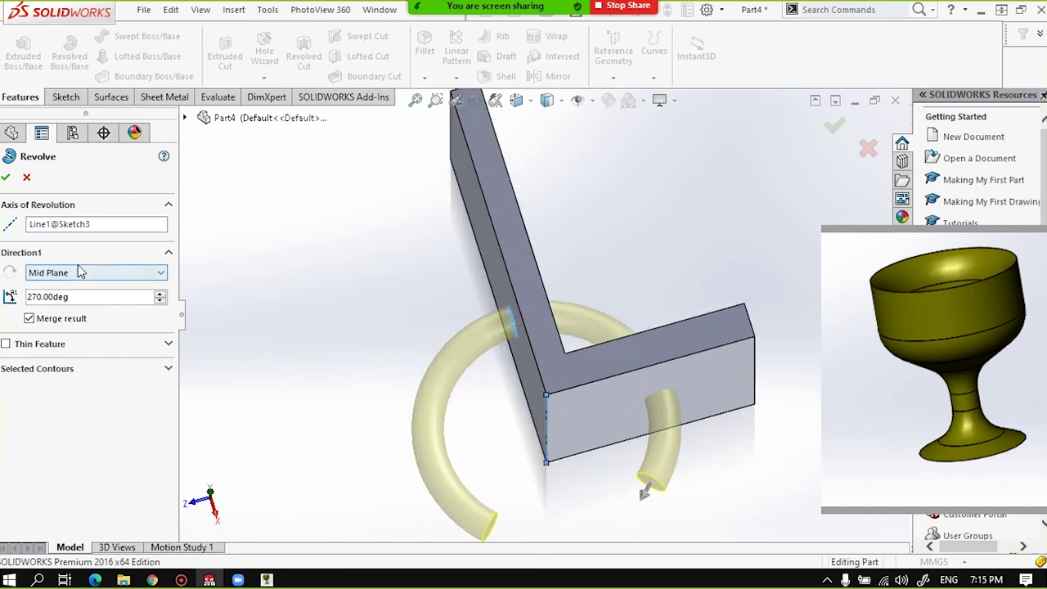
click(159, 301)
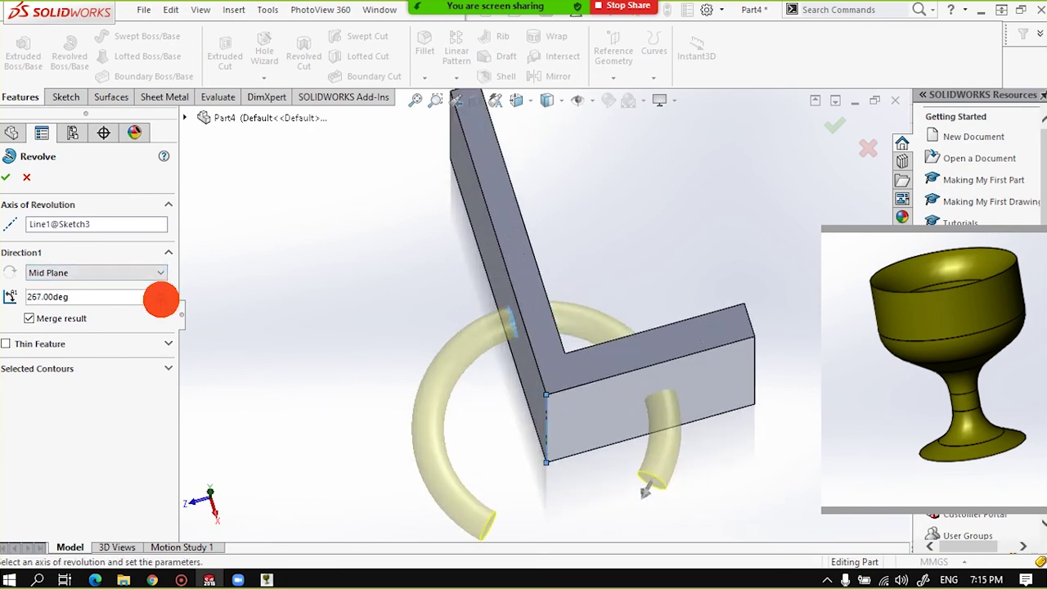
scroll(129, 307, down, 3)
scroll(129, 307, down, 3)
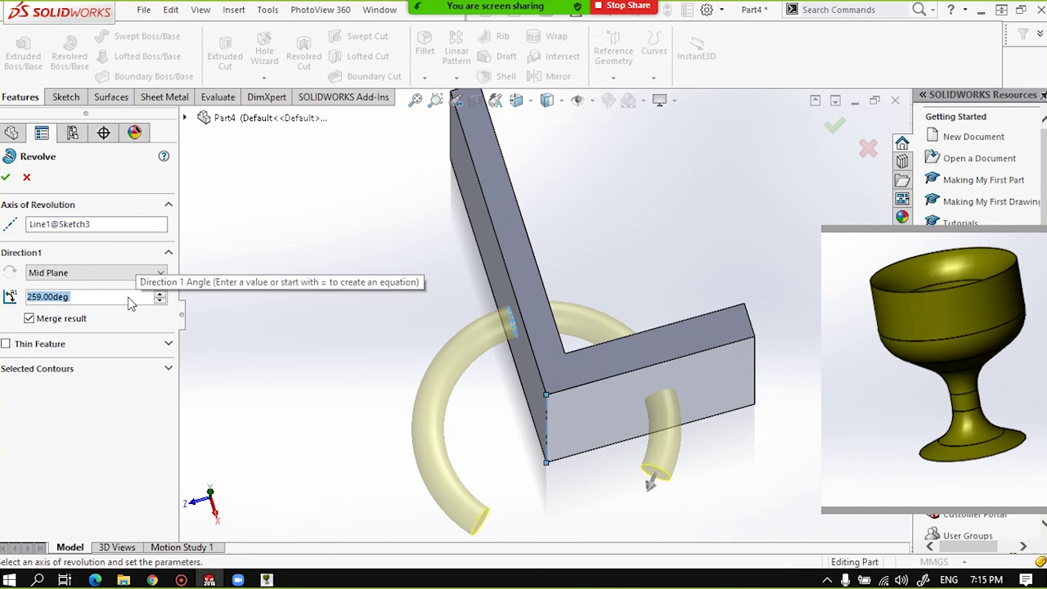
scroll(143, 305, down, 3)
scroll(148, 304, down, 4)
scroll(147, 305, down, 7)
scroll(147, 305, down, 6)
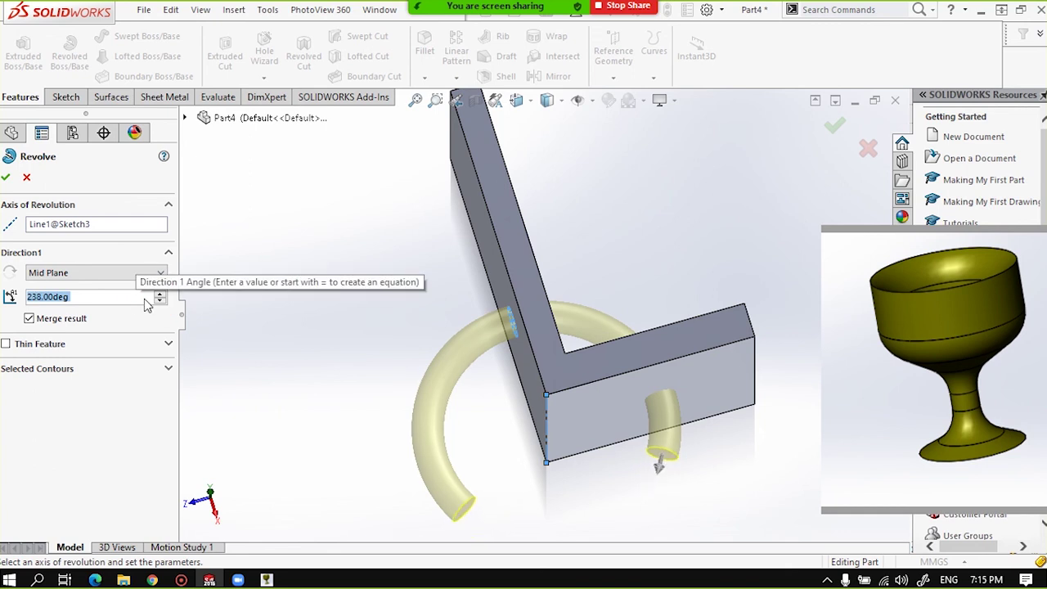
scroll(148, 305, down, 7)
scroll(148, 305, down, 6)
scroll(147, 305, up, 5)
scroll(147, 305, up, 5)
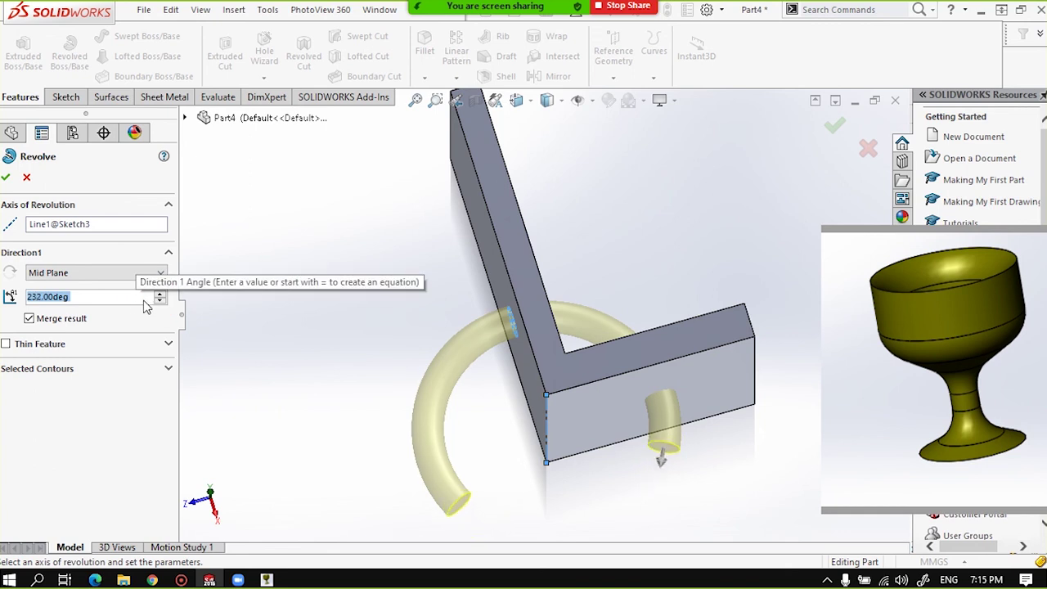
scroll(147, 305, up, 5)
scroll(147, 305, up, 6)
scroll(145, 305, up, 8)
scroll(146, 305, up, 8)
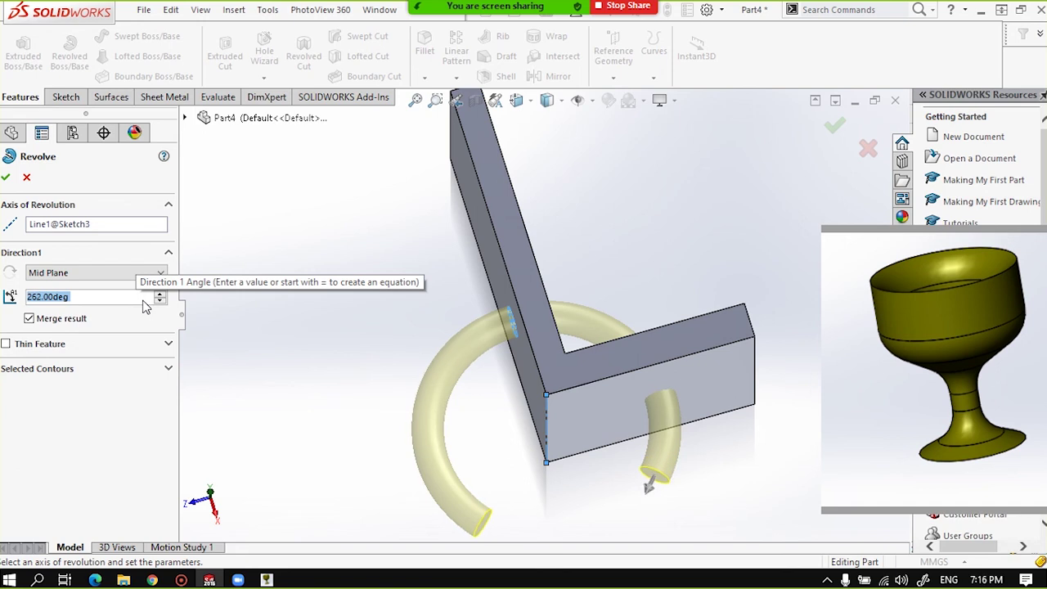
scroll(146, 305, up, 7)
scroll(146, 305, up, 8)
scroll(145, 305, up, 7)
scroll(146, 305, up, 7)
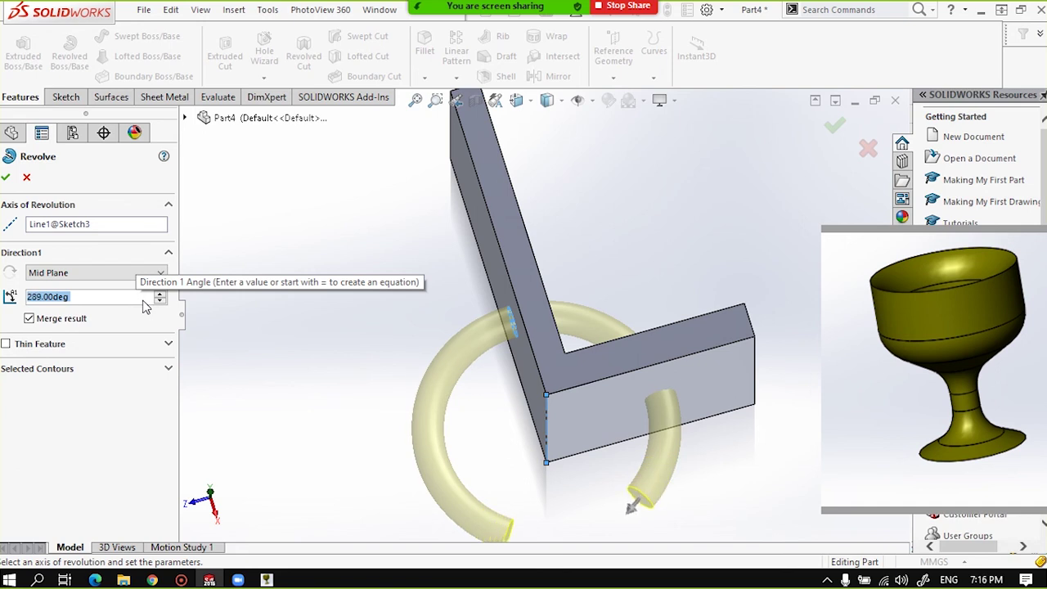
scroll(145, 305, up, 6)
scroll(145, 305, up, 7)
scroll(145, 305, up, 4)
scroll(146, 306, up, 5)
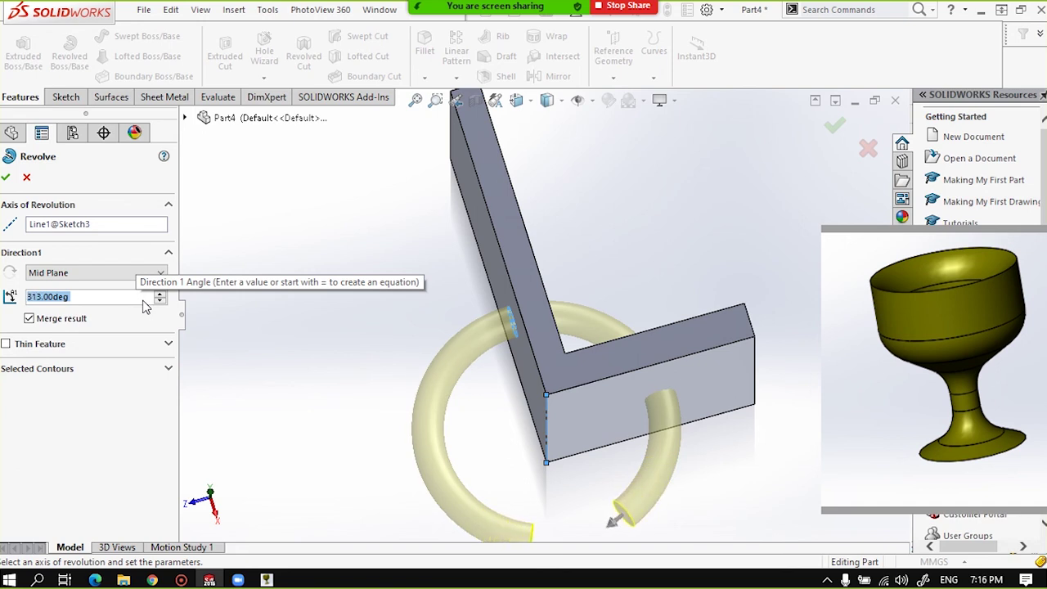
scroll(146, 306, up, 4)
ctrl+middle_drag(556, 469, 563, 281)
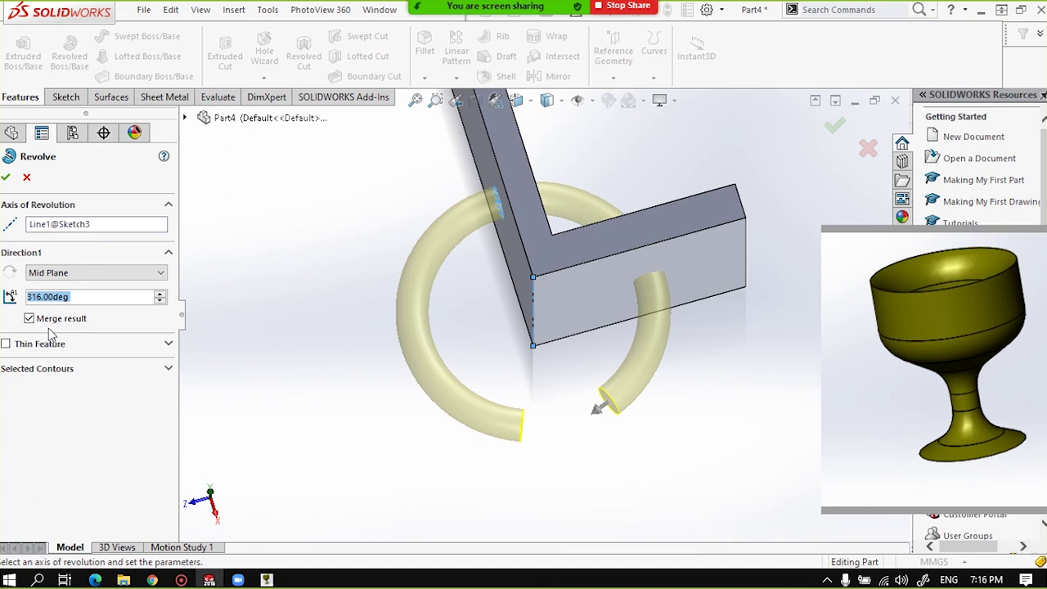
scroll(577, 213, down, 1)
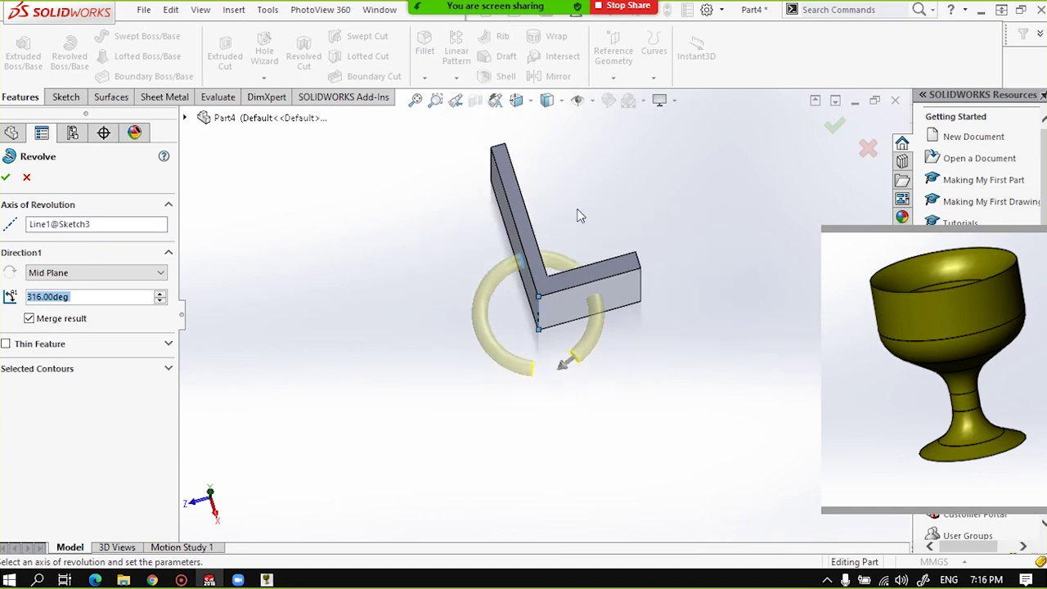
scroll(526, 281, up, 2)
scroll(488, 374, up, 1)
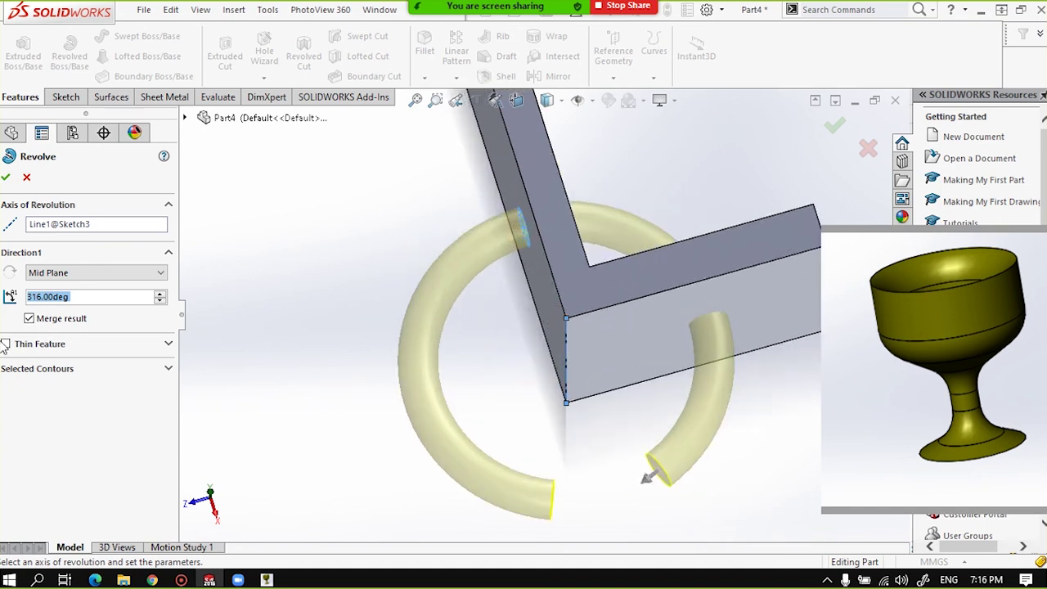
Set the revolve to Blind 270°, reverse its direction, and accept it as Revolve2.
click(51, 272)
click(51, 283)
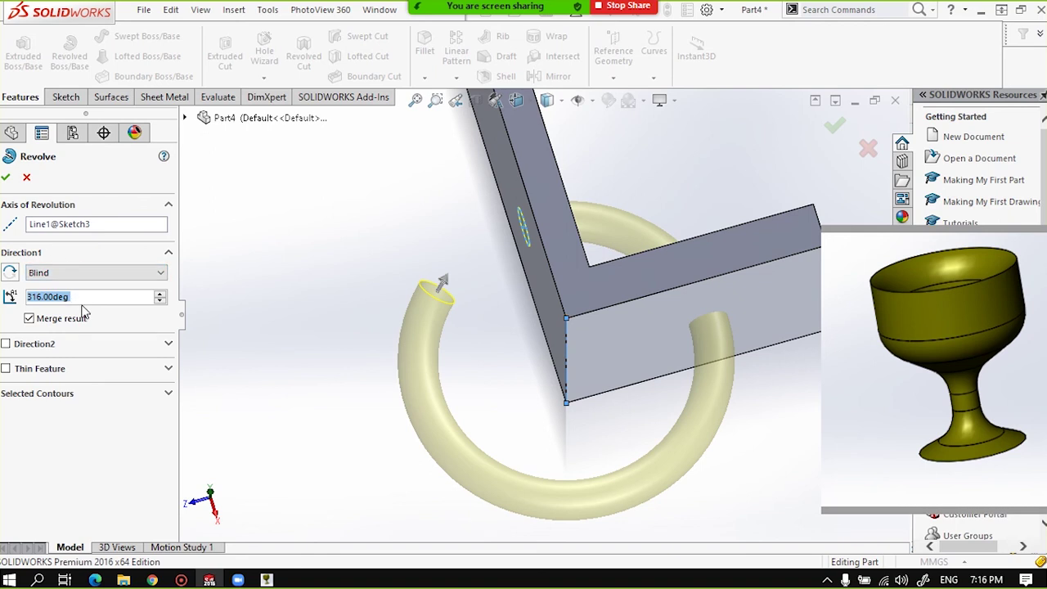
text(270)
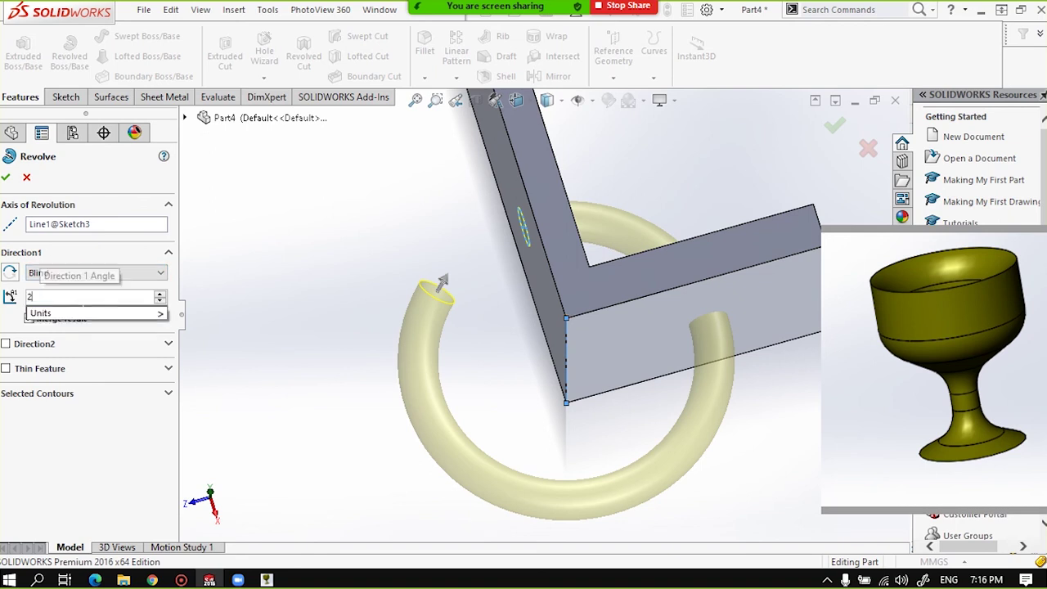
key(Return)
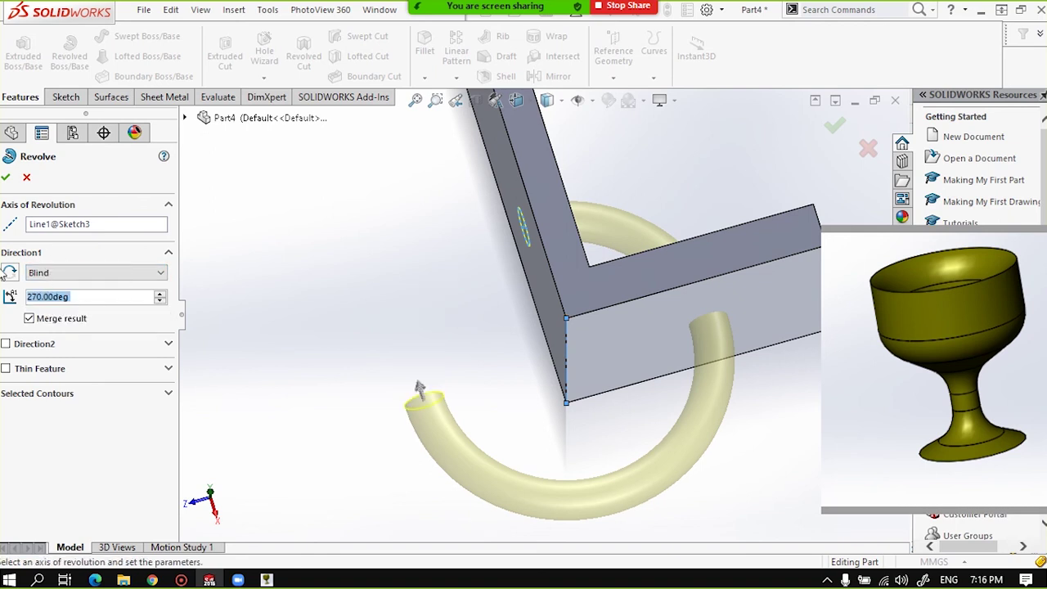
click(9, 275)
scroll(537, 315, up, 2)
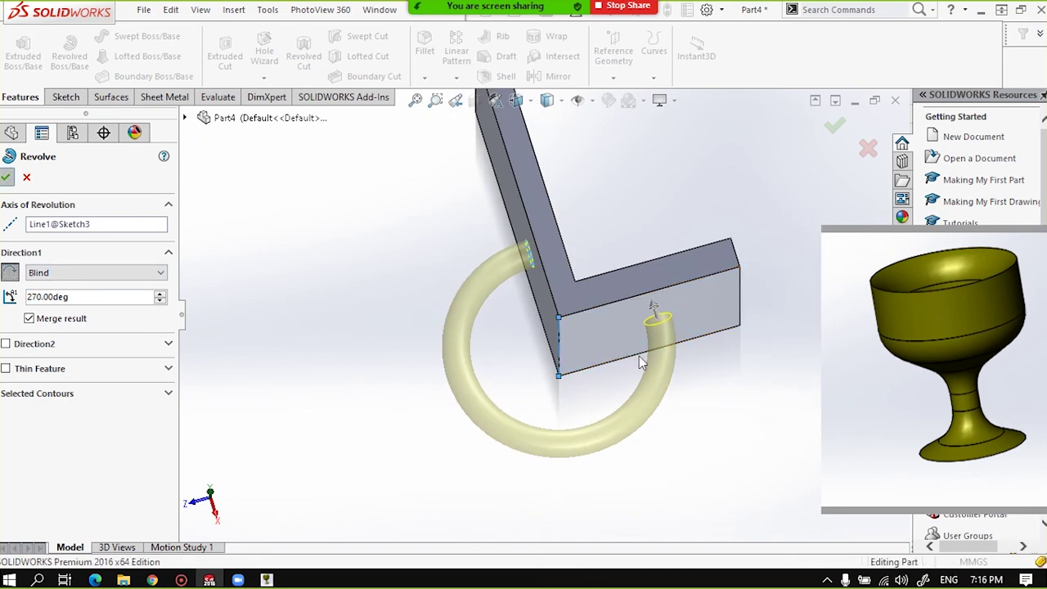
key(Return)
mouse_move(695, 407)
middle_down()
mouse_move(608, 394)
mouse_move(627, 266)
mouse_move(551, 300)
mouse_move(409, 393)
mouse_move(381, 439)
mouse_move(501, 274)
mouse_move(526, 348)
mouse_move(675, 290)
mouse_move(427, 353)
mouse_move(502, 276)
middle_up()
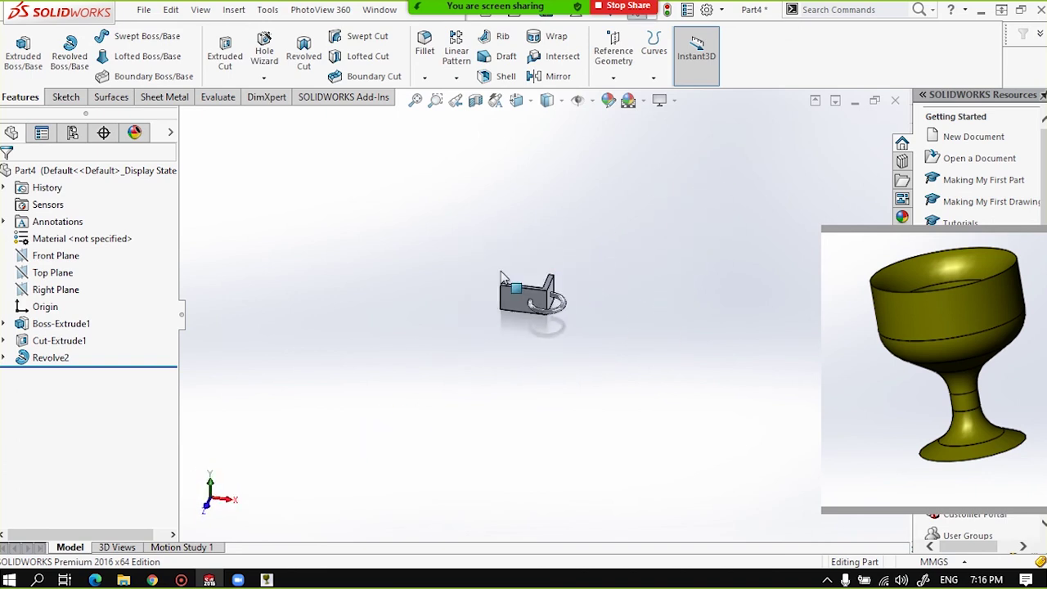
Zoom in on the 270° ring and expand Revolve2 to reveal Sketch3 beneath it.
scroll(516, 302, down, 2)
scroll(523, 311, down, 2)
scroll(536, 324, up, 4)
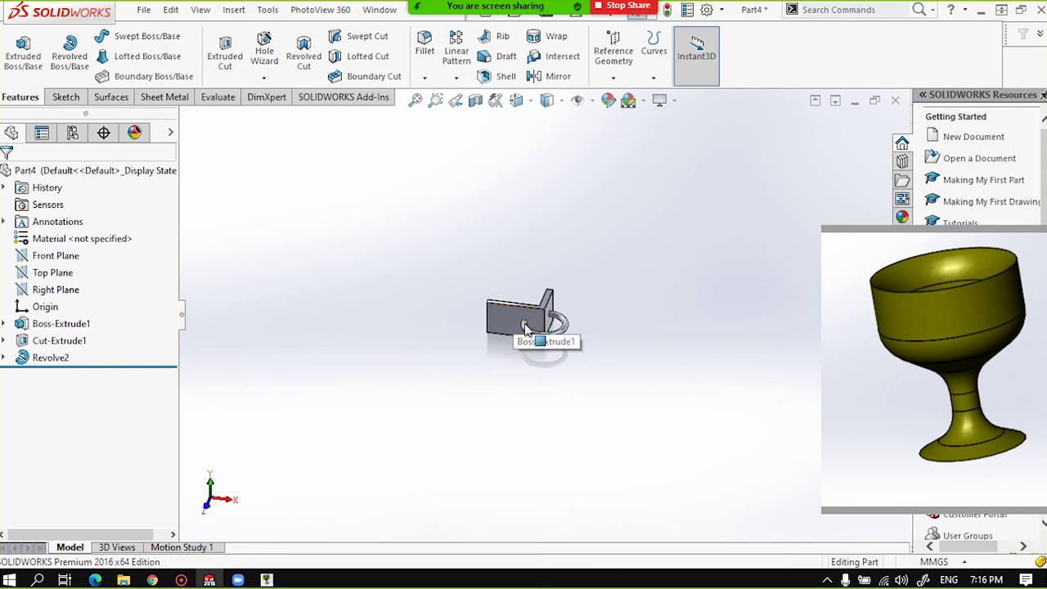
scroll(526, 327, down, 3)
scroll(526, 327, down, 2)
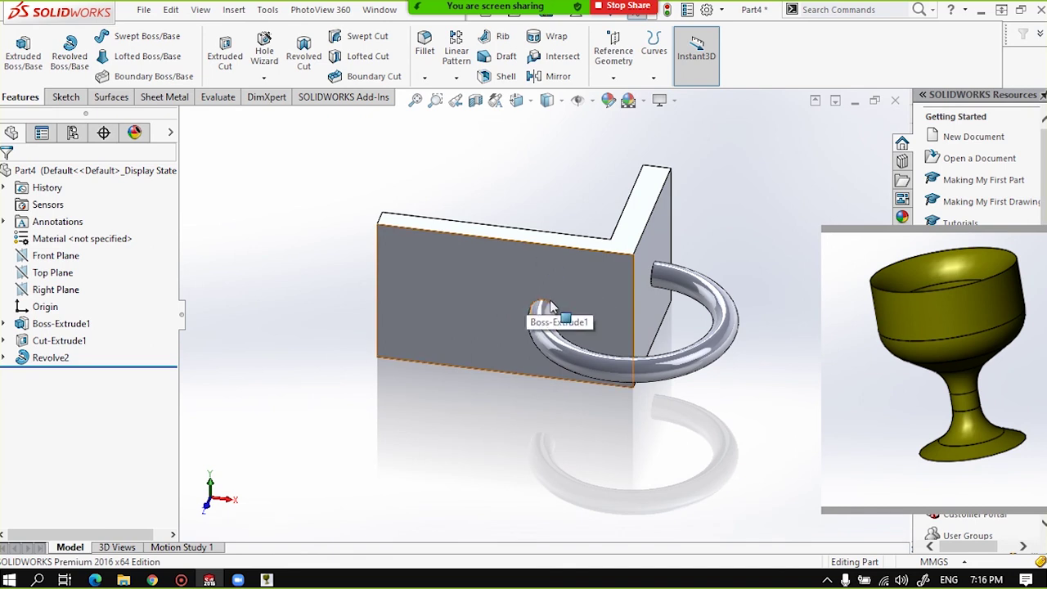
scroll(557, 311, up, 2)
scroll(552, 313, down, 4)
scroll(553, 314, down, 2)
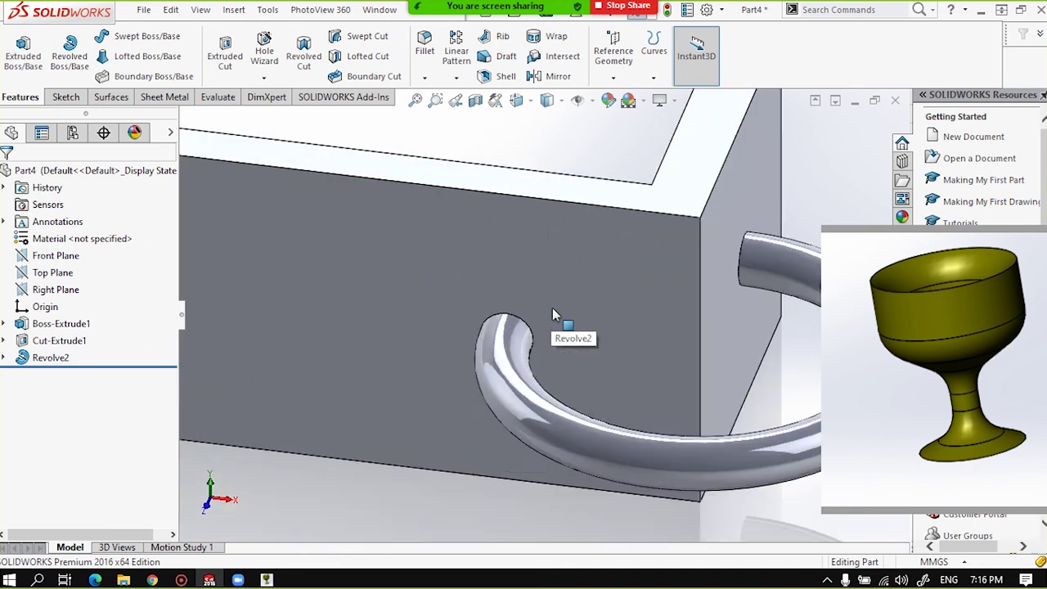
click(4, 357)
Start a sketch on the block's front face and draw a vertical centerline along its left edge.
key(f)
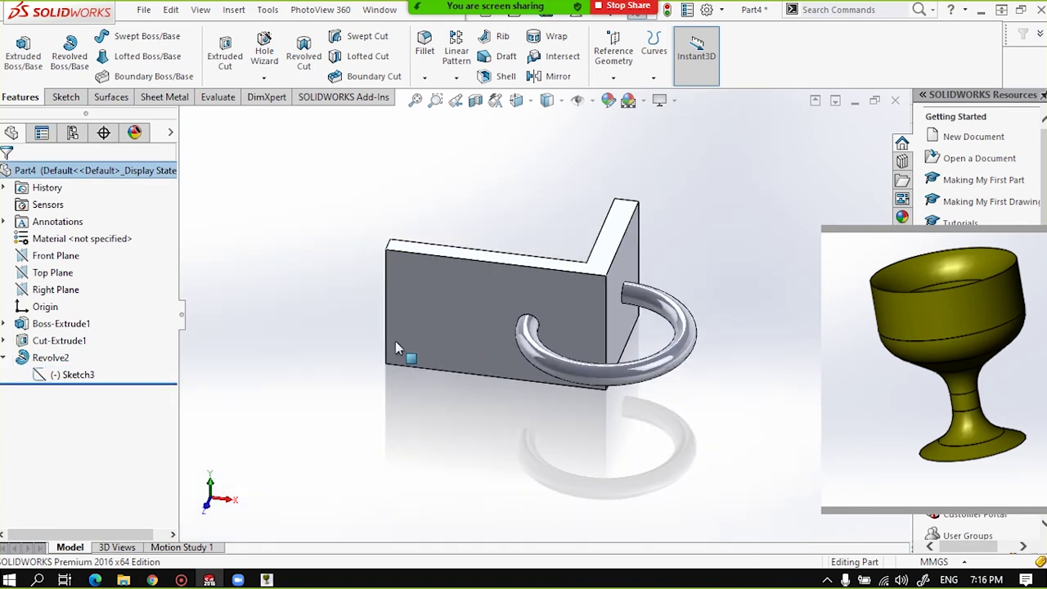
click(446, 239)
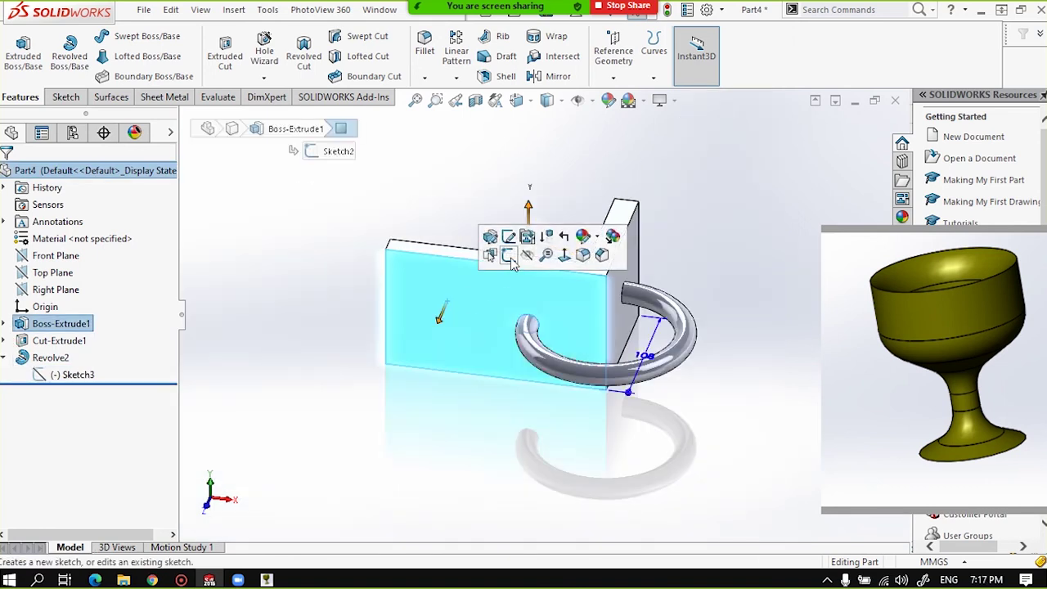
click(509, 237)
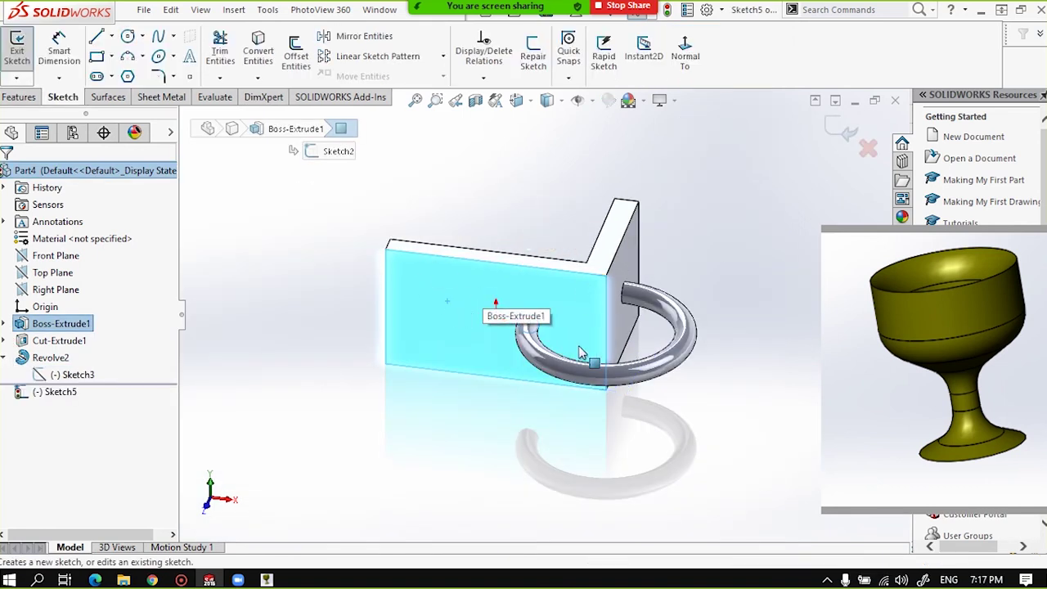
click(110, 36)
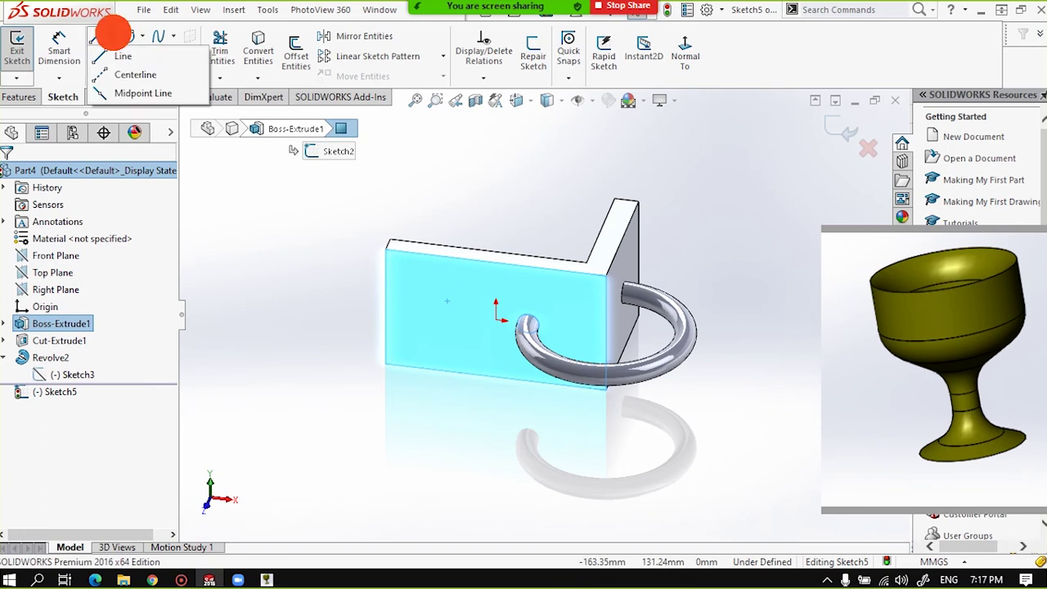
click(135, 73)
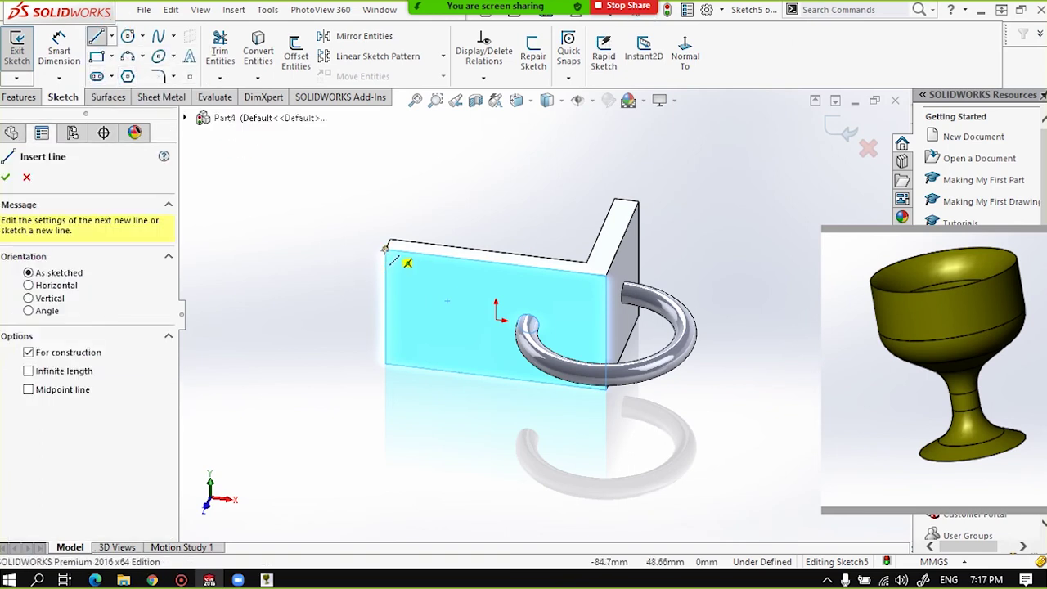
click(384, 247)
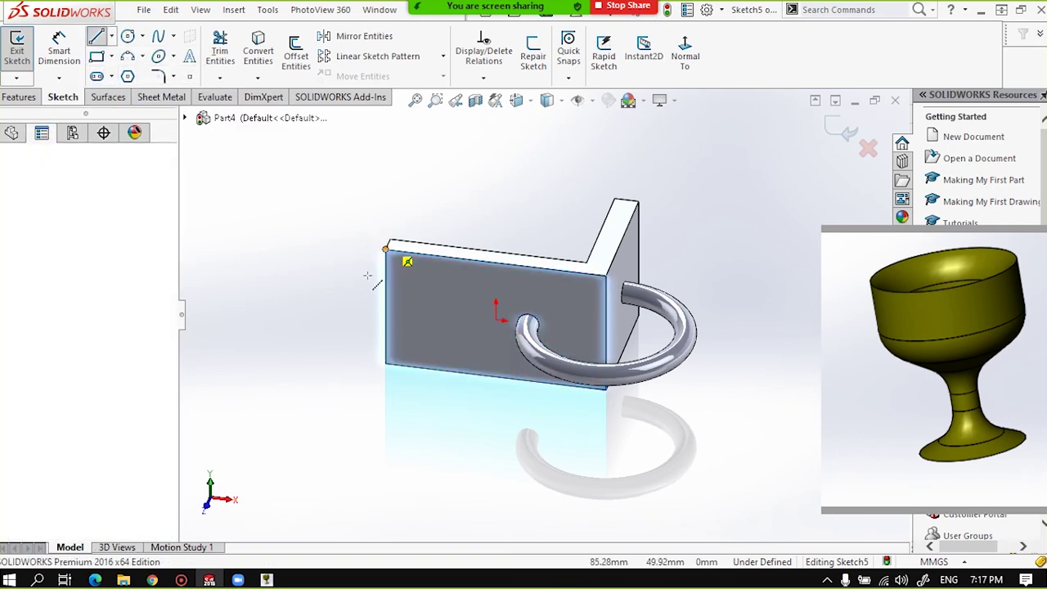
click(385, 363)
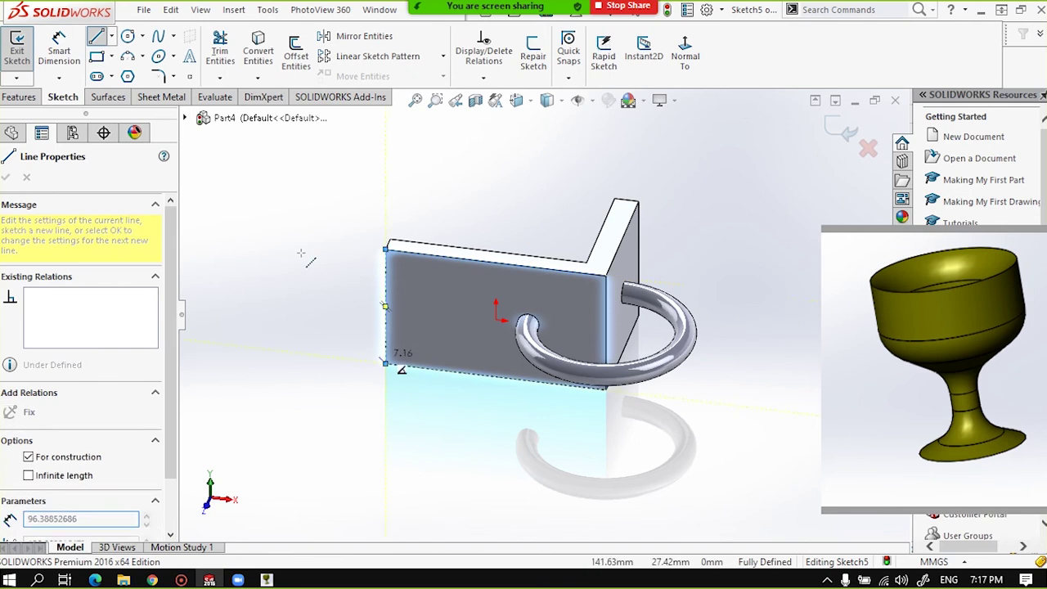
double_click(299, 250)
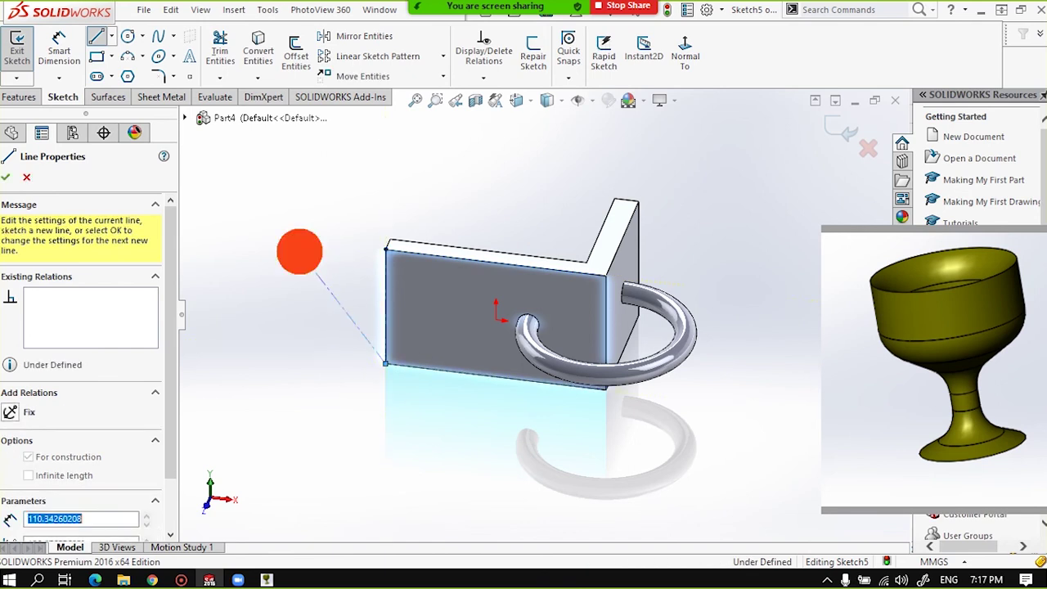
Draw a closed crescent-shaped spline on the front face and exit the sketch.
click(160, 36)
key(ctrl+8)
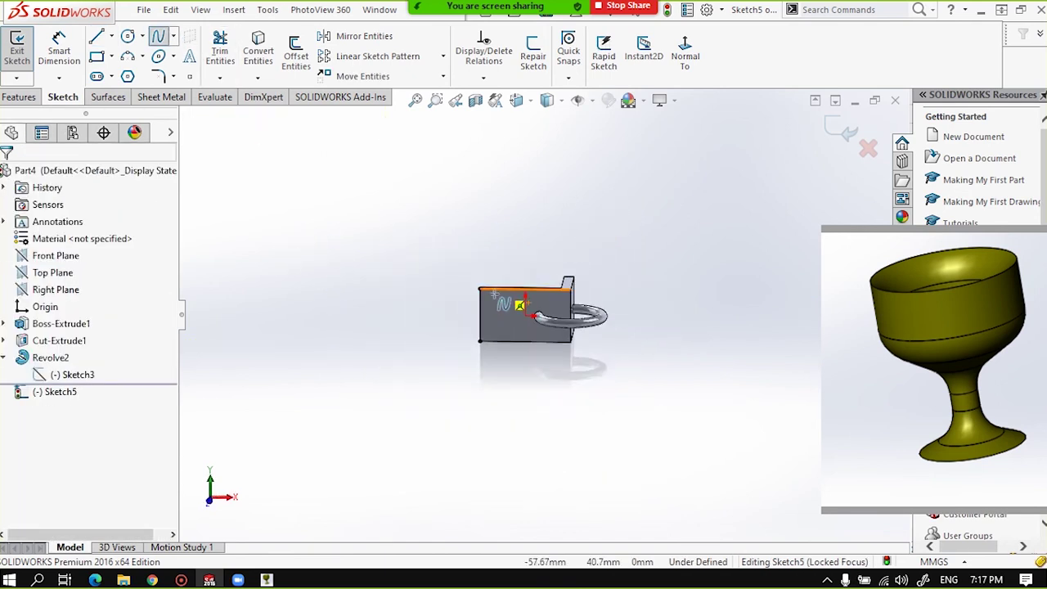
scroll(494, 293, up, 5)
click(524, 324)
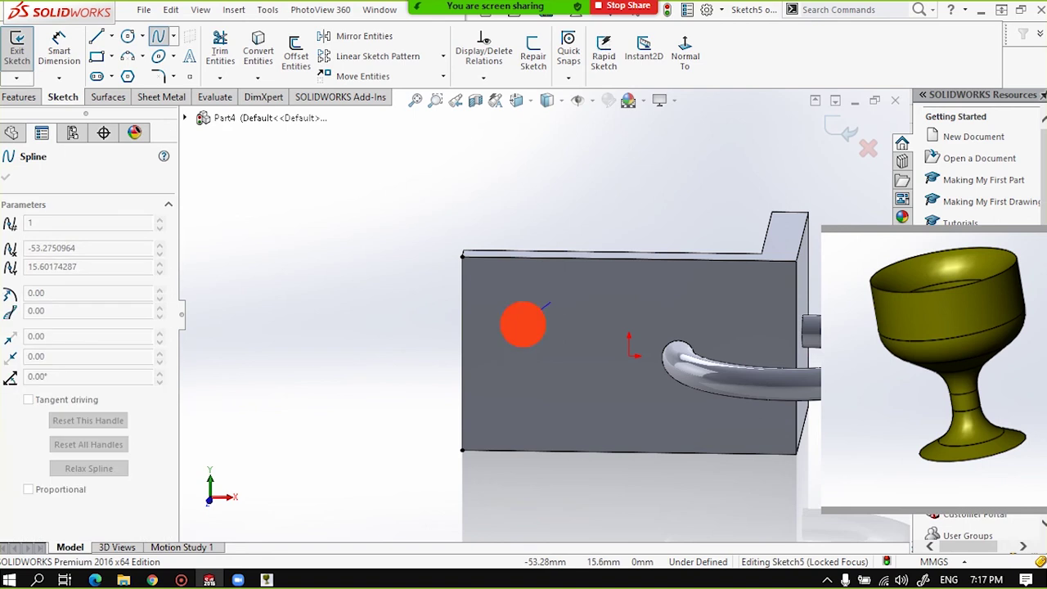
click(543, 383)
click(579, 355)
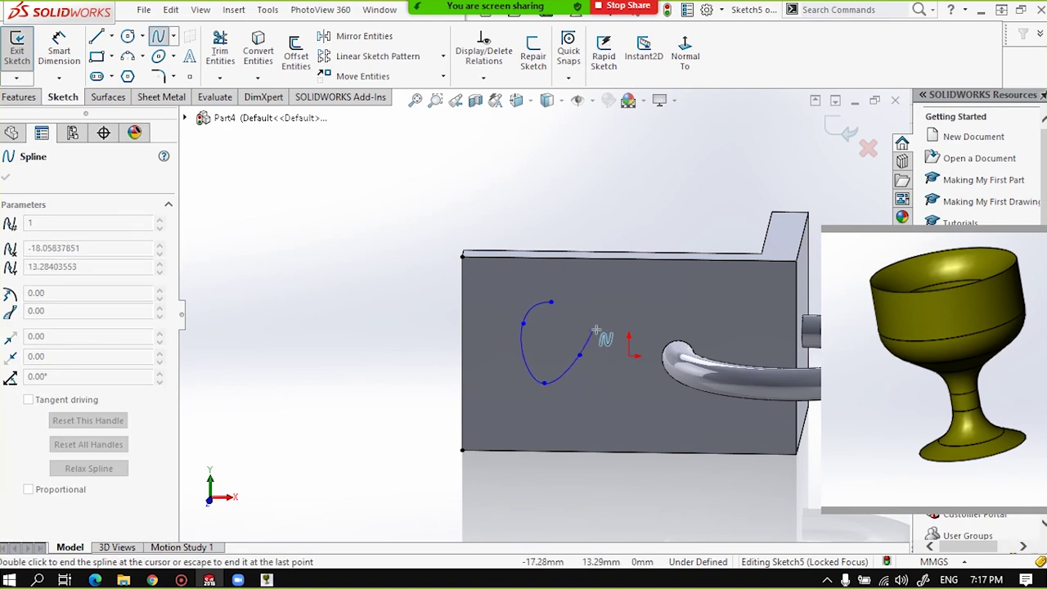
click(551, 349)
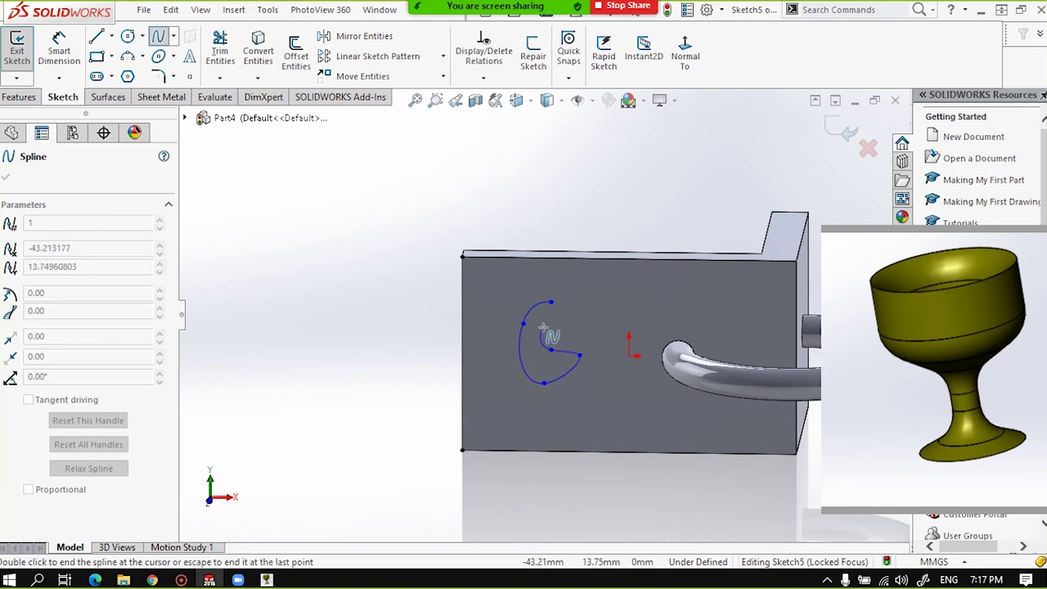
double_click(550, 303)
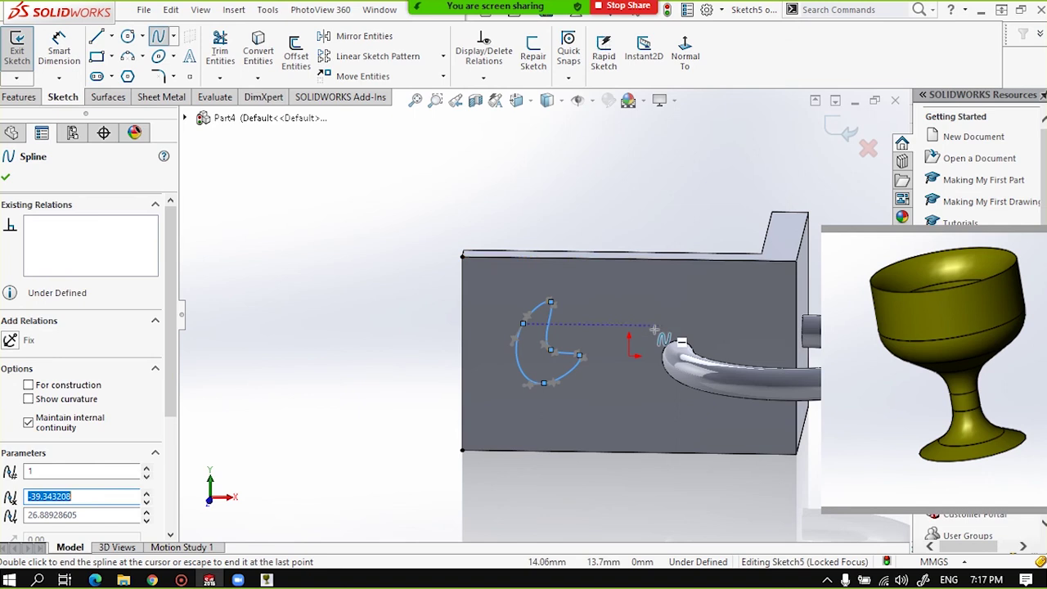
middle_drag(654, 330, 603, 335)
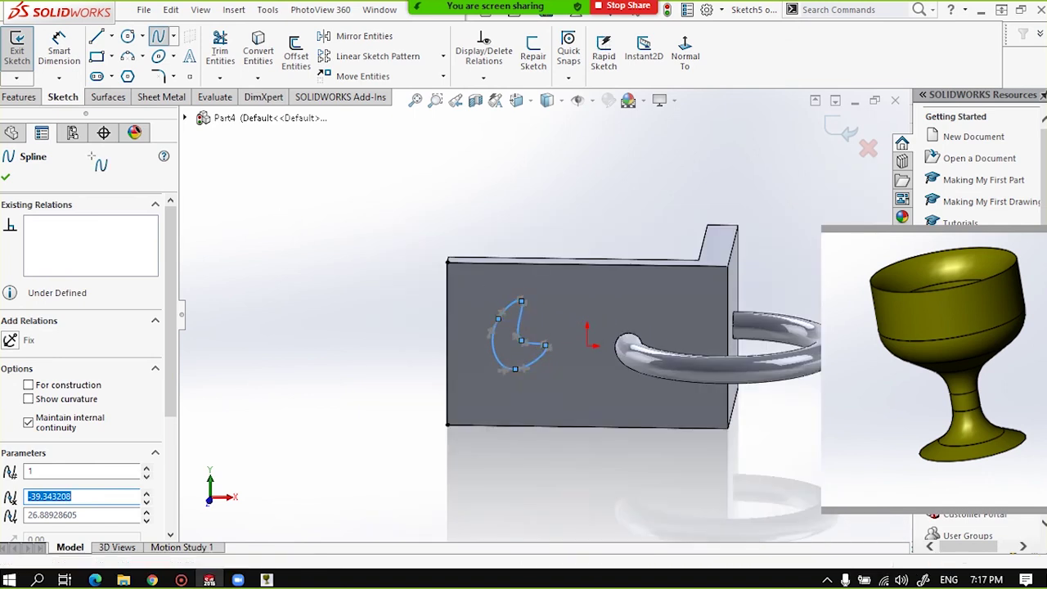
click(8, 178)
click(18, 97)
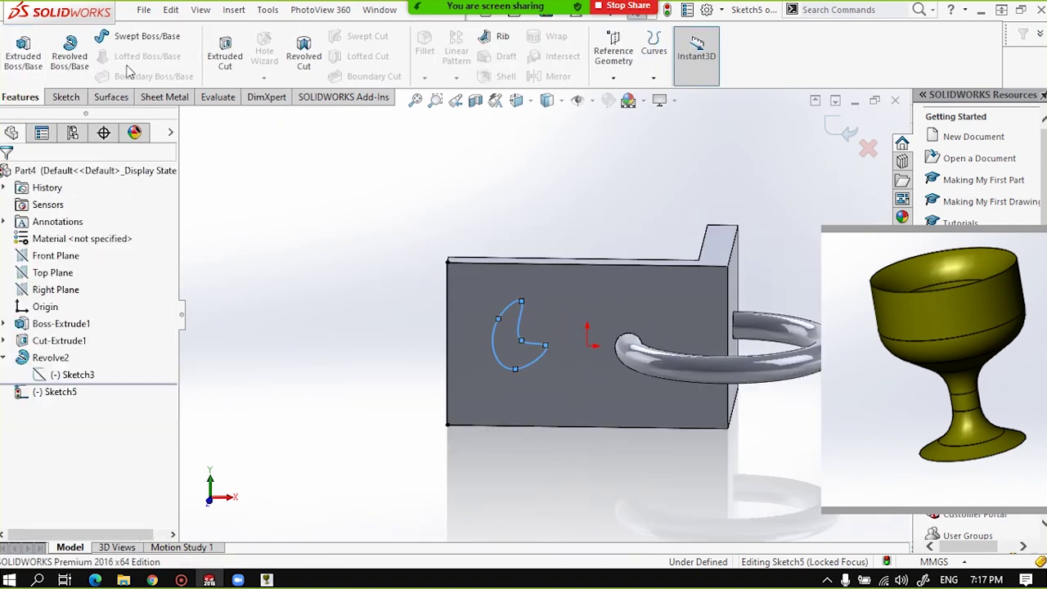
Revolve the crescent sketch Blind 360° about Line1, merging it into the part as Revolve3.
click(68, 60)
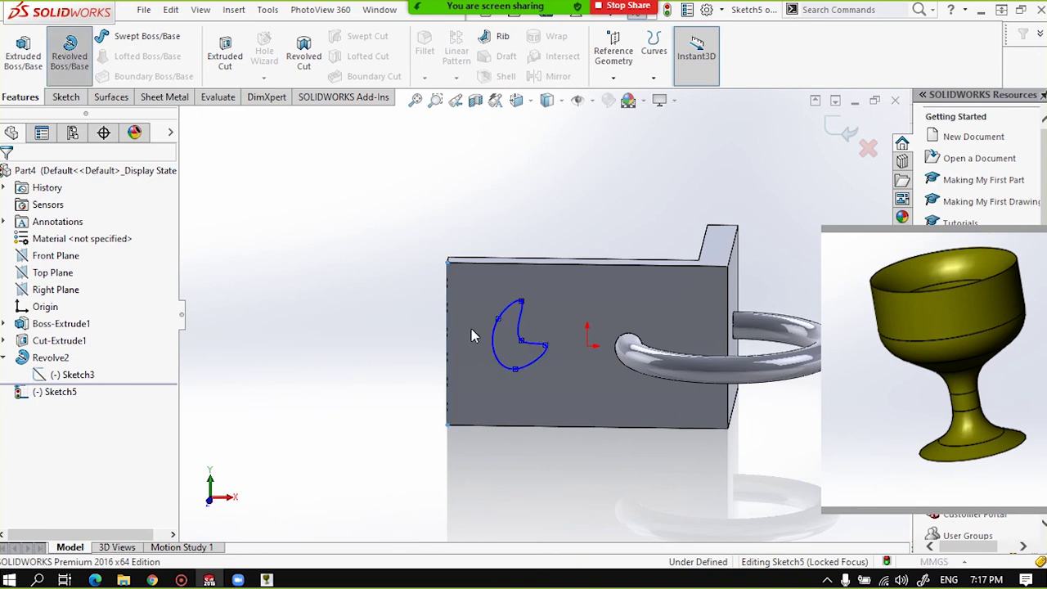
mouse_move(463, 275)
middle_down()
mouse_move(561, 332)
mouse_move(598, 308)
mouse_move(570, 265)
mouse_move(502, 248)
mouse_move(464, 261)
mouse_move(526, 327)
middle_up()
scroll(533, 327, up, 2)
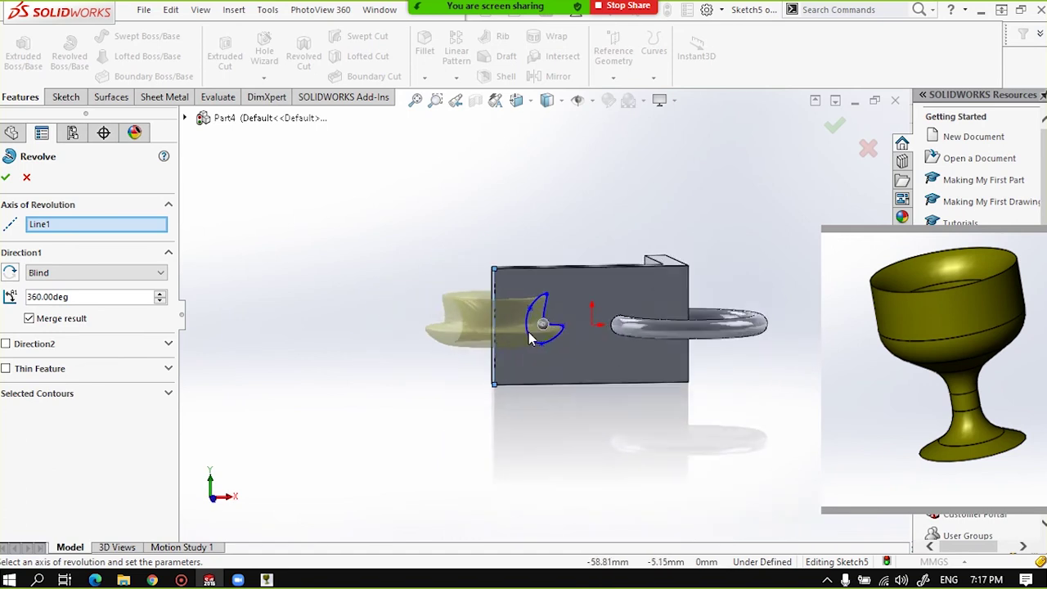
scroll(549, 293, down, 3)
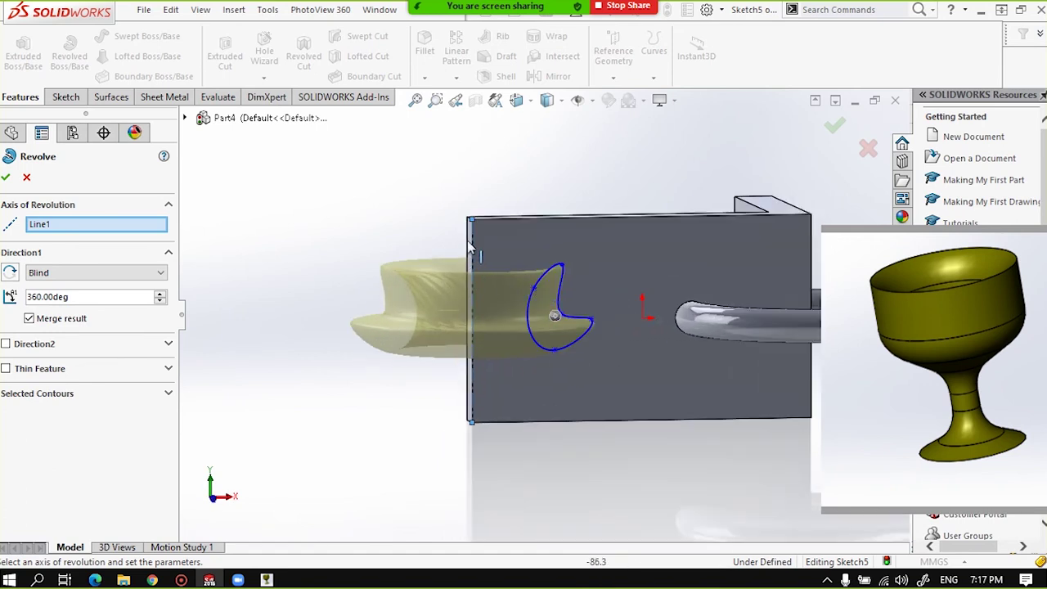
middle_drag(502, 250, 515, 313)
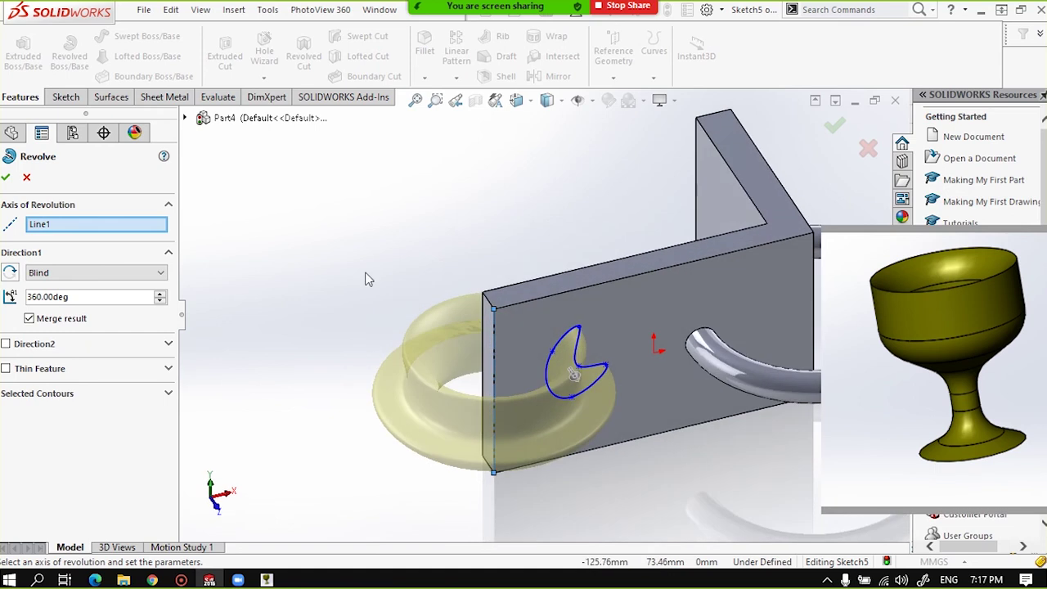
click(6, 177)
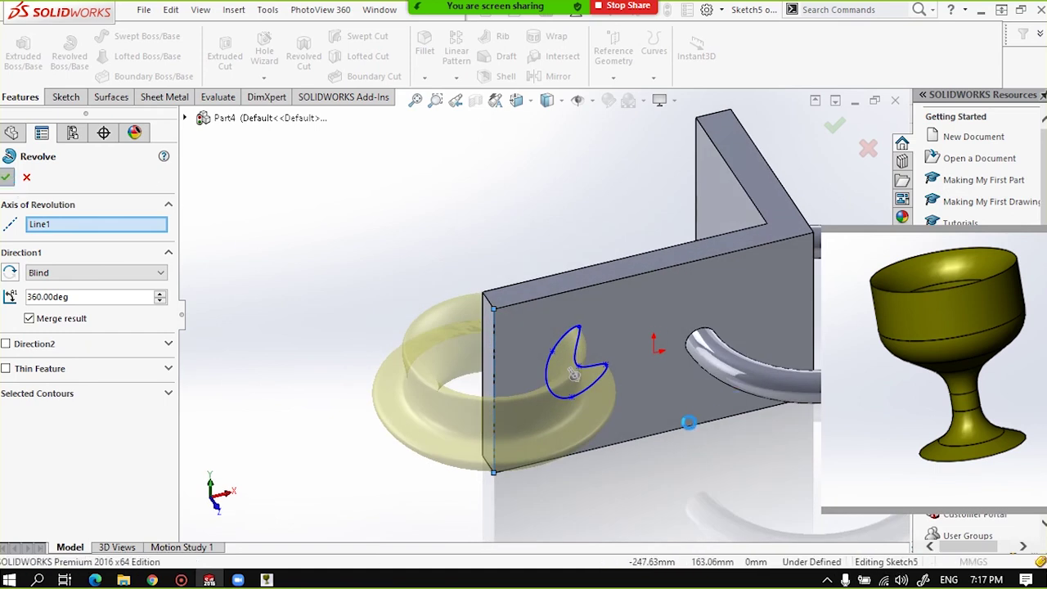
scroll(612, 413, up, 5)
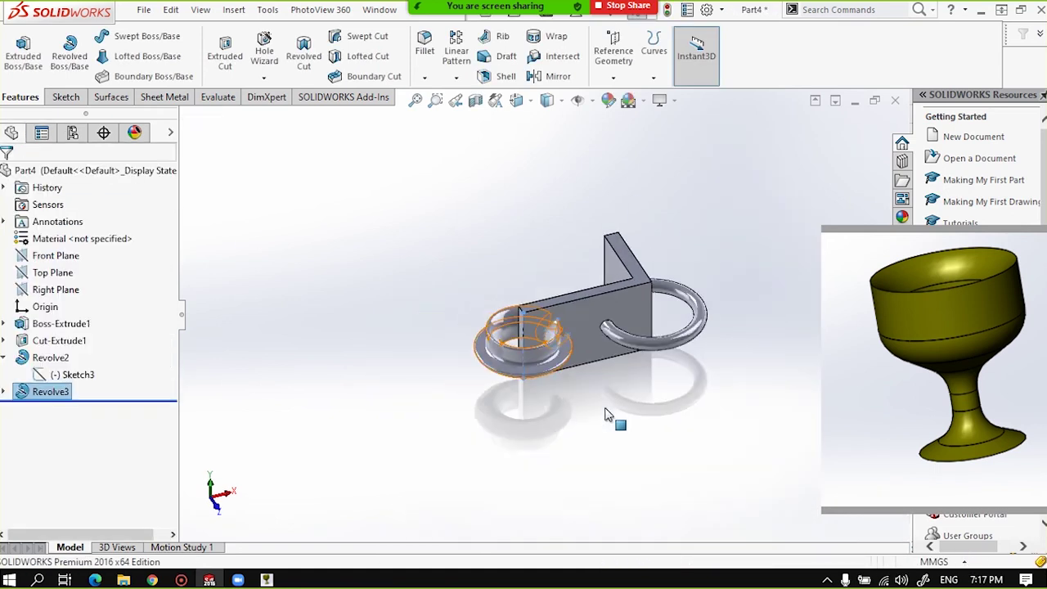
scroll(573, 323, down, 2)
scroll(563, 325, down, 2)
scroll(594, 341, down, 2)
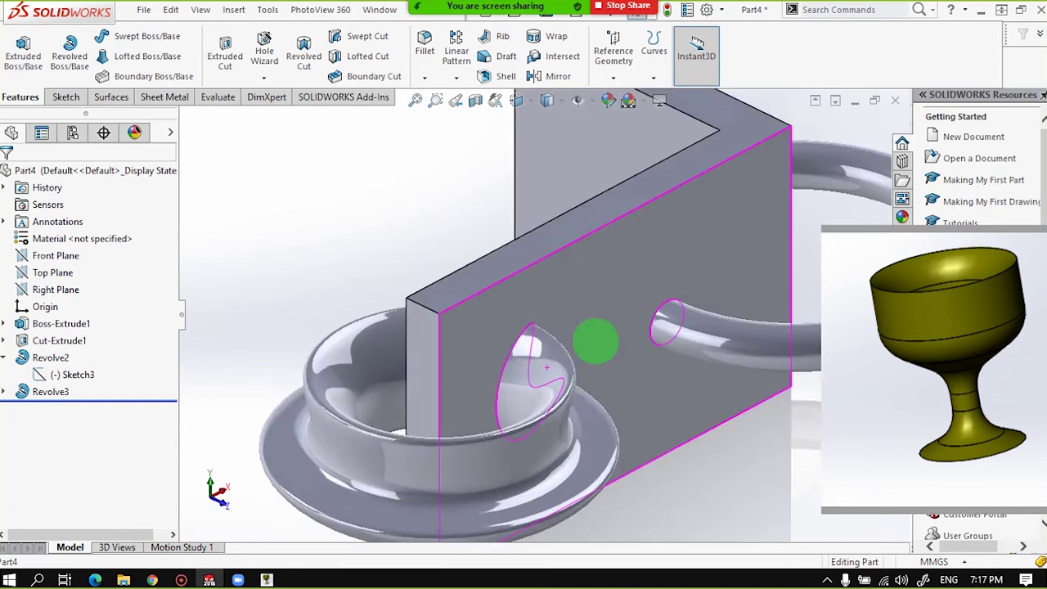
scroll(647, 294, down, 2)
mouse_move(647, 294)
middle_down()
mouse_move(696, 287)
mouse_move(582, 303)
mouse_move(564, 323)
middle_up()
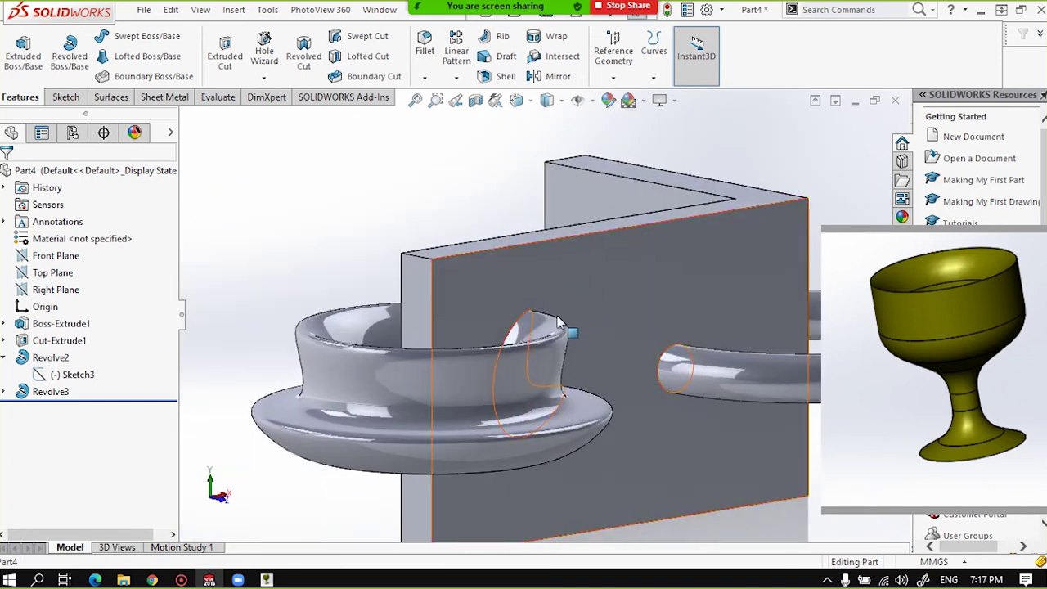
scroll(556, 325, up, 5)
scroll(556, 325, down, 3)
scroll(545, 355, up, 3)
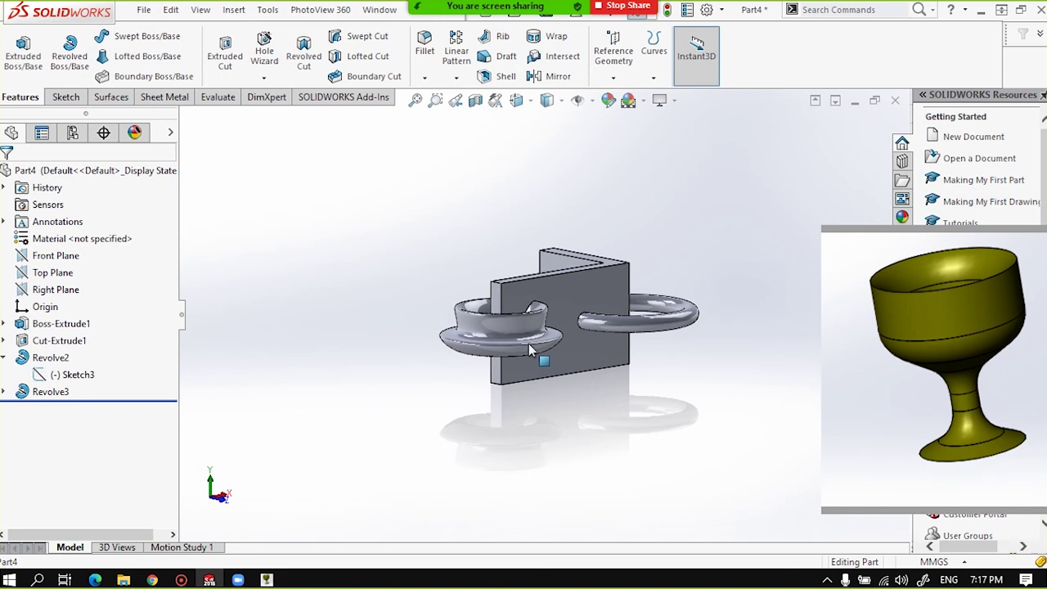
middle_drag(530, 350, 595, 267)
scroll(536, 334, down, 2)
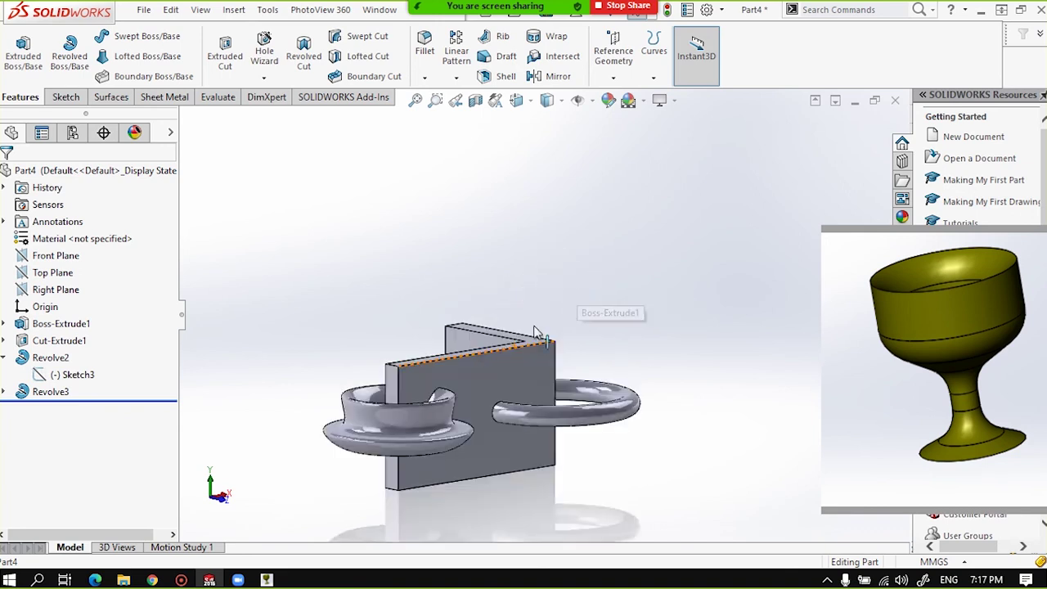
scroll(454, 413, up, 3)
scroll(446, 413, down, 3)
scroll(328, 401, up, 3)
scroll(501, 344, down, 2)
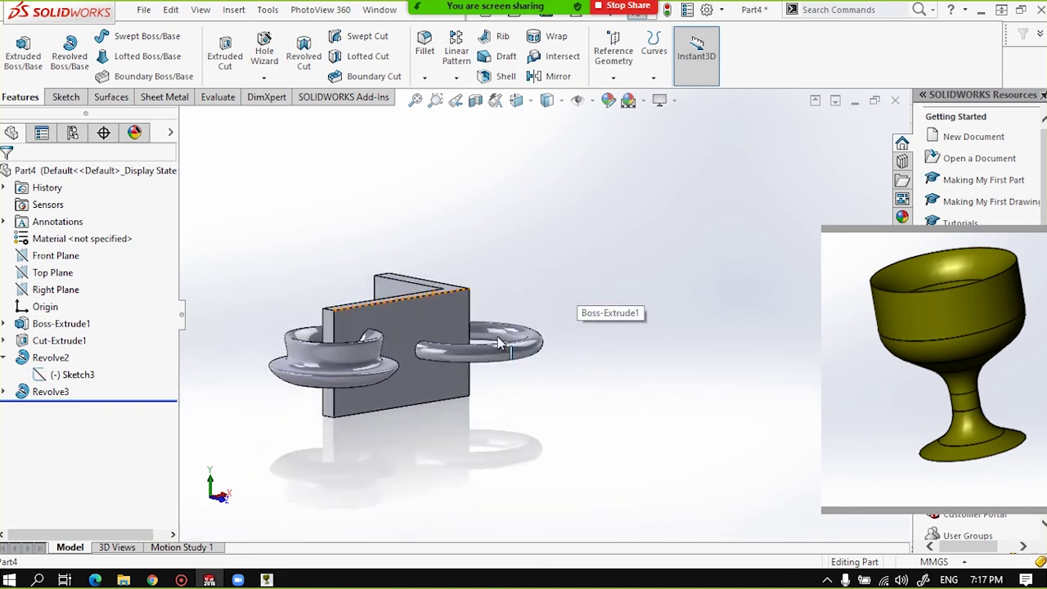
middle_drag(391, 357, 404, 418)
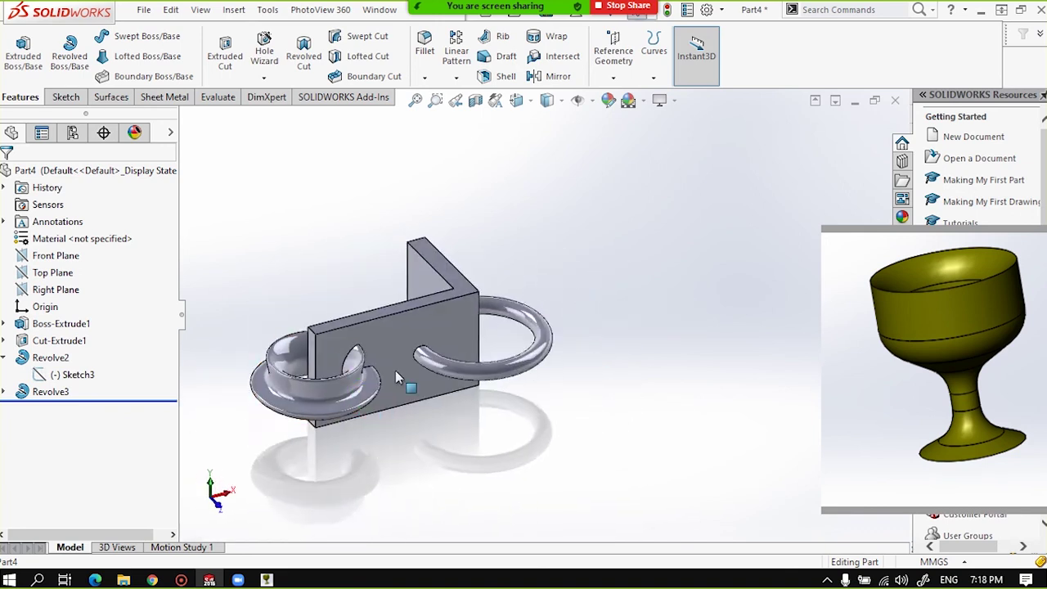
scroll(468, 337, up, 2)
scroll(468, 337, down, 2)
scroll(534, 315, down, 2)
scroll(497, 315, up, 2)
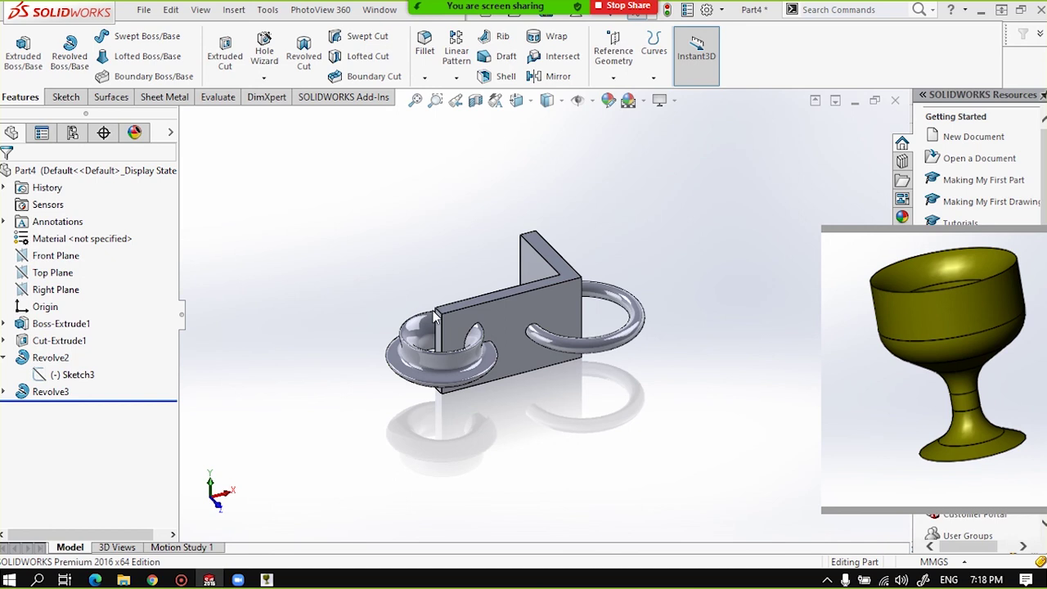
scroll(433, 310, down, 2)
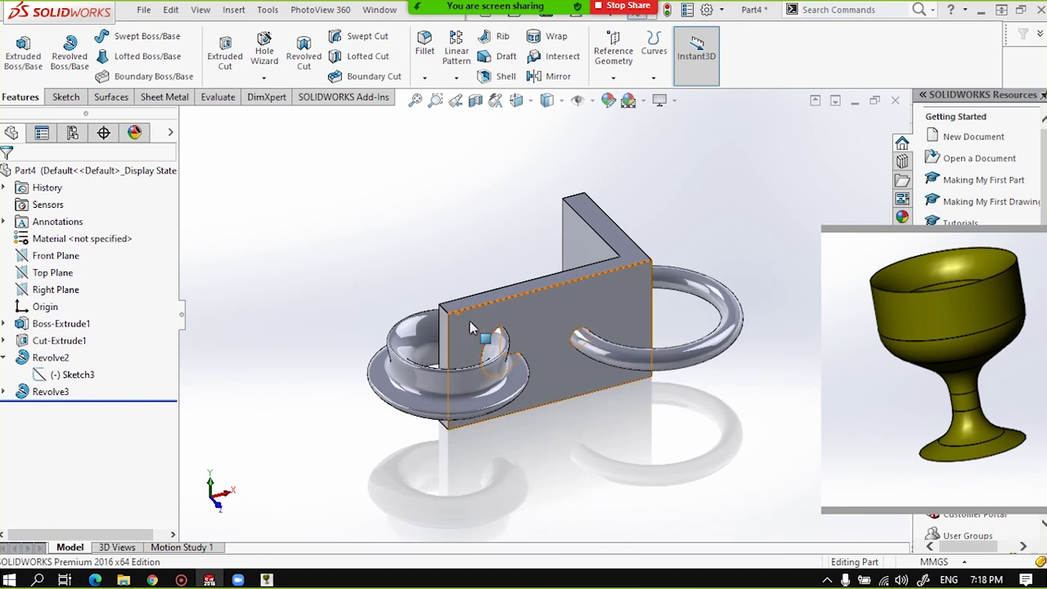
scroll(521, 338, down, 2)
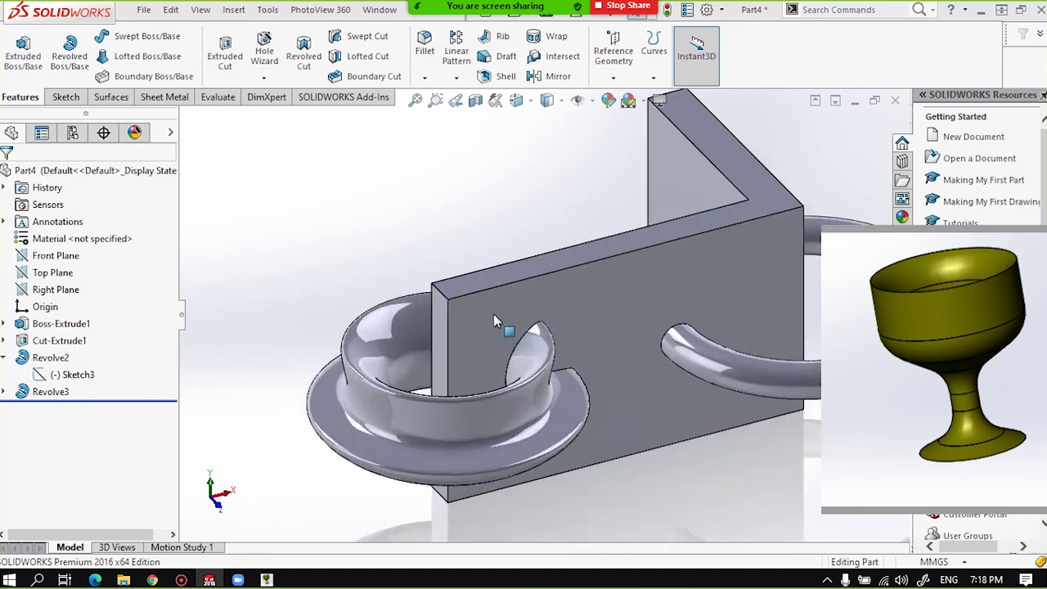
scroll(493, 314, up, 4)
scroll(577, 289, down, 2)
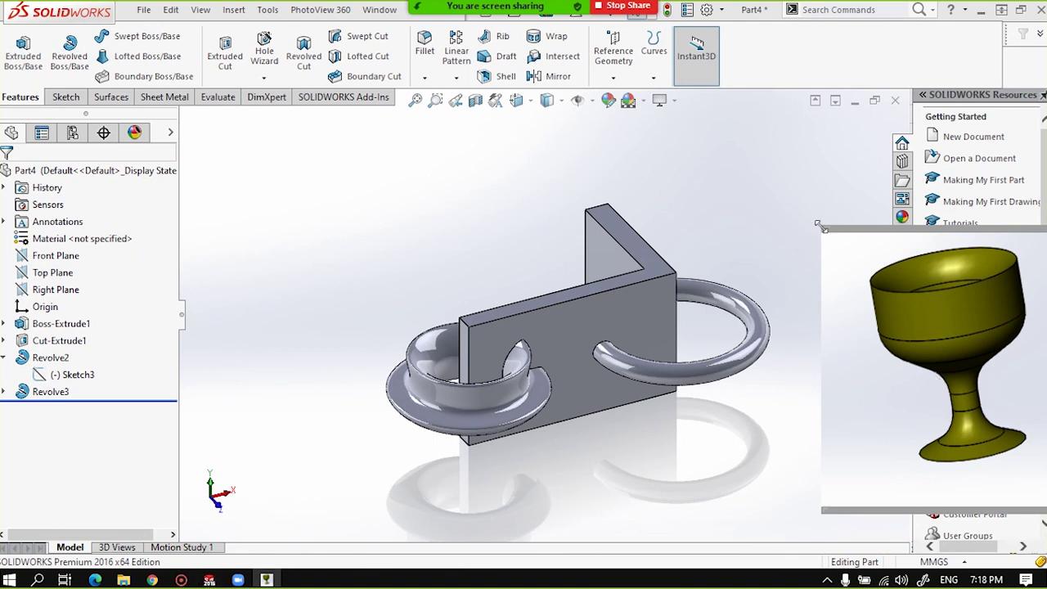
drag(821, 225, 812, 238)
key(f)
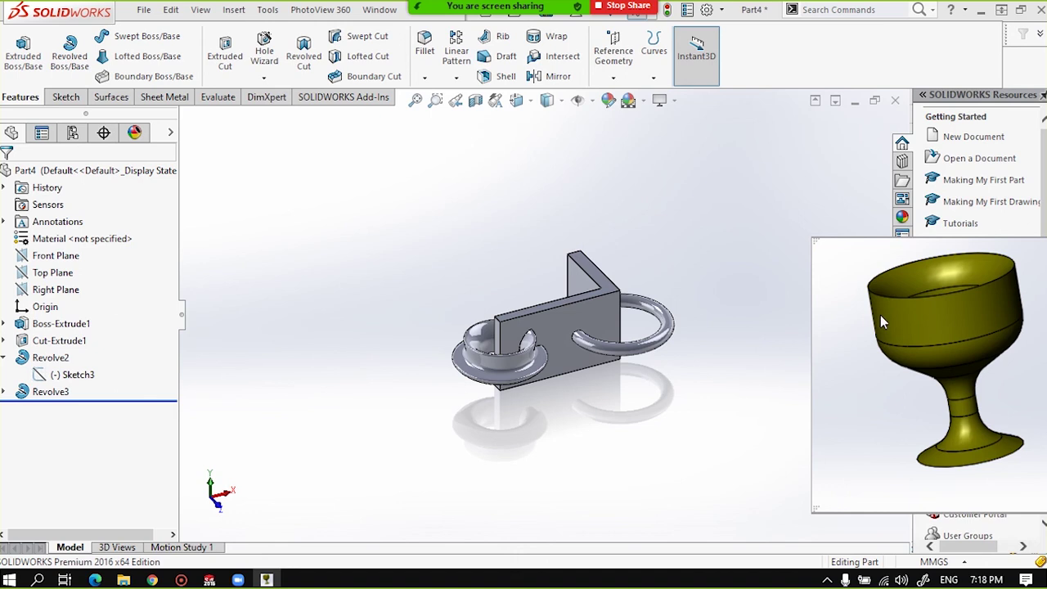
scroll(475, 337, down, 3)
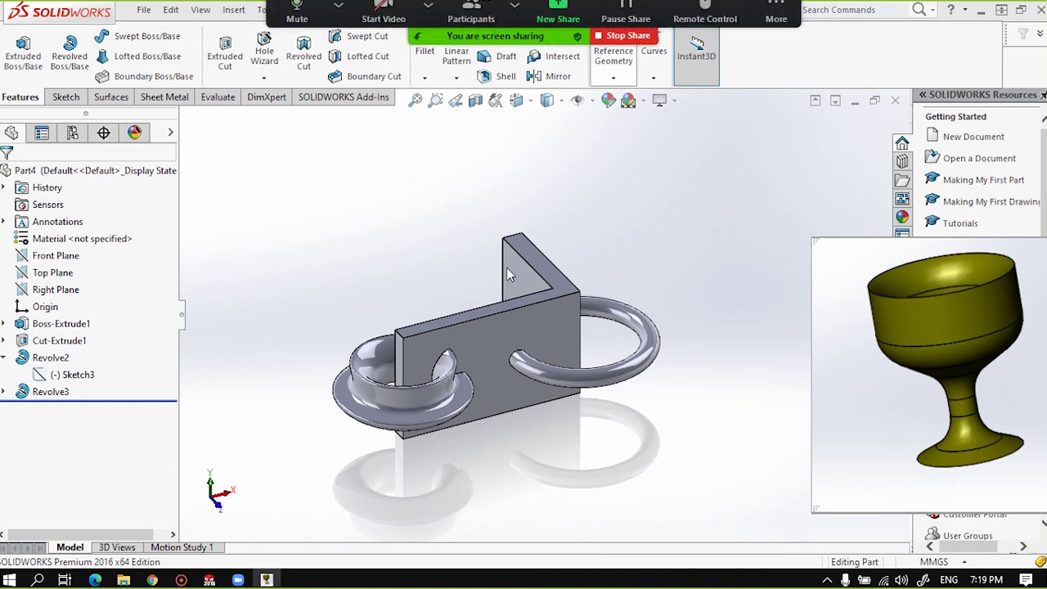
scroll(523, 270, down, 2)
scroll(527, 302, up, 3)
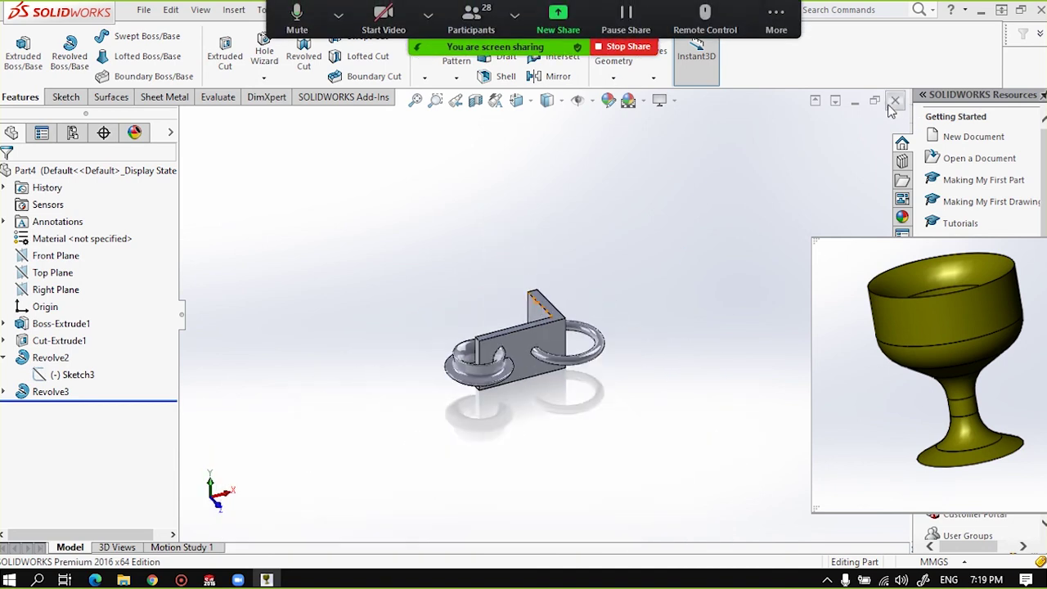
Discard the bracket part with Don't Save, then create a new Part document via File > New.
click(895, 100)
click(485, 301)
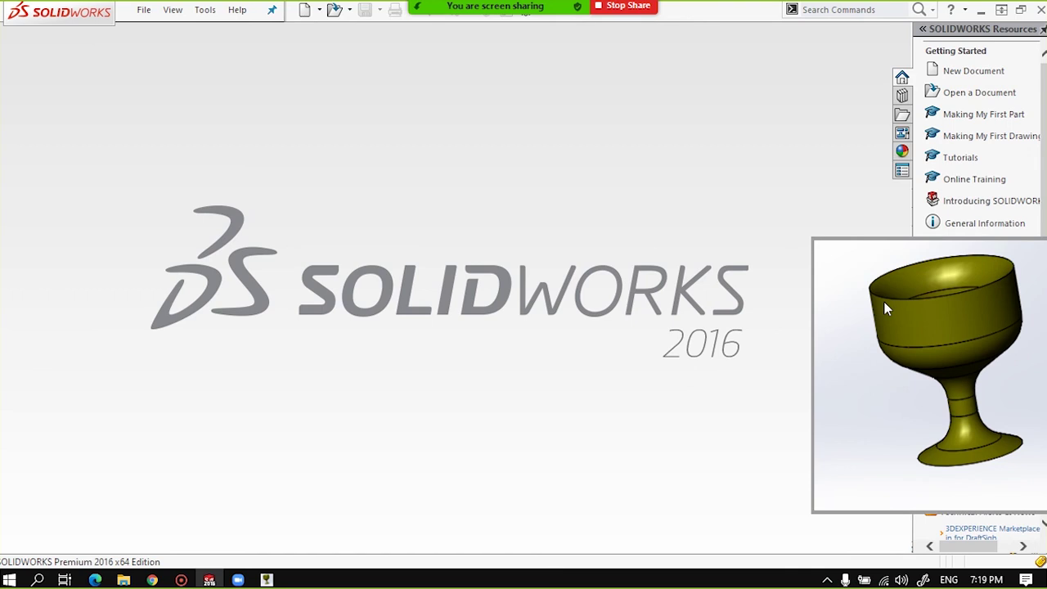
click(144, 9)
click(168, 34)
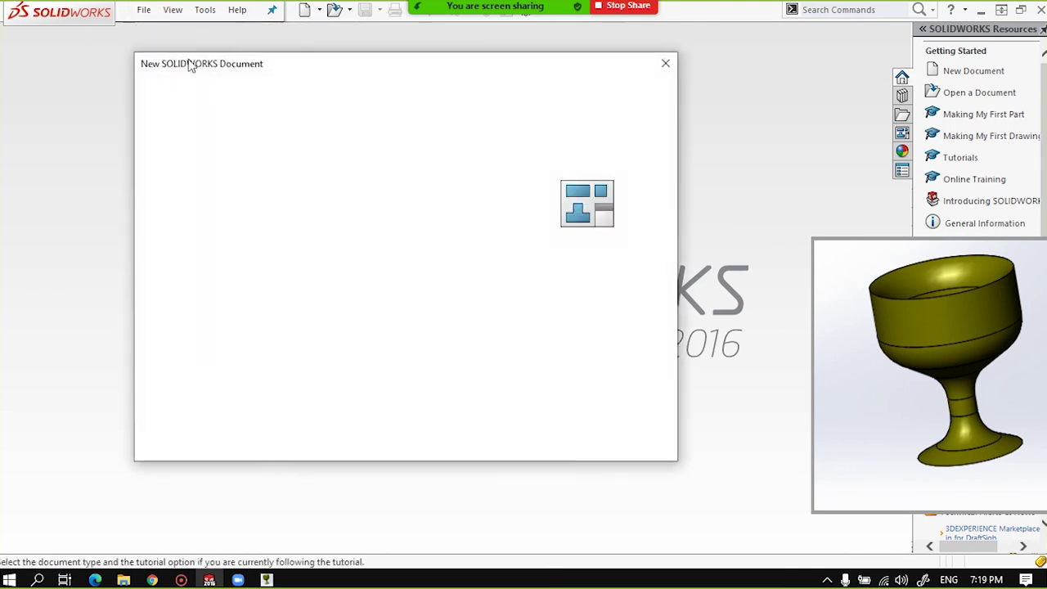
click(463, 432)
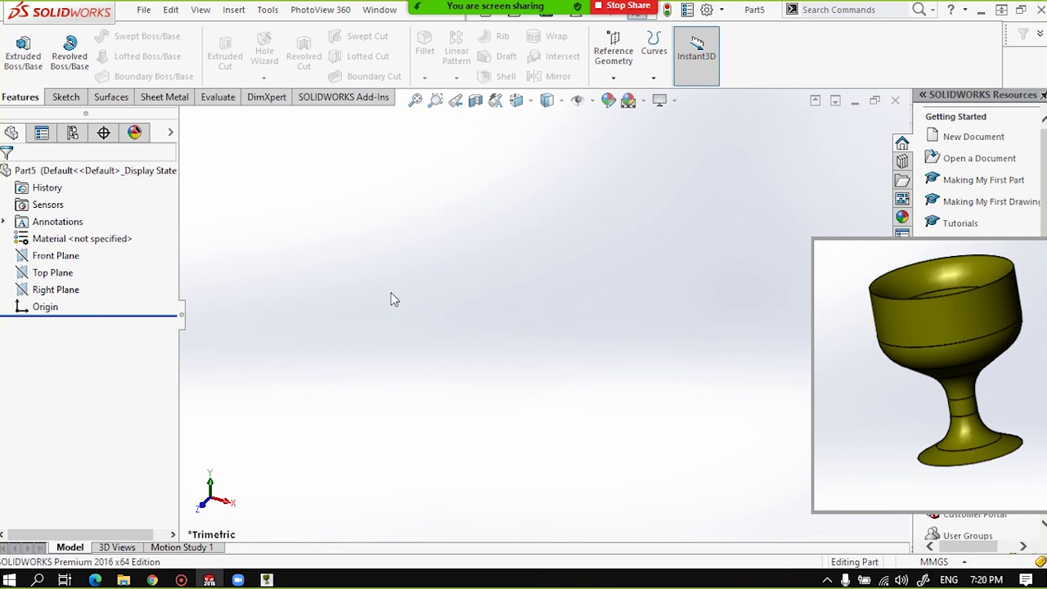
Select Front Plane, view it Normal To, and bring up the Sketch tools.
click(64, 256)
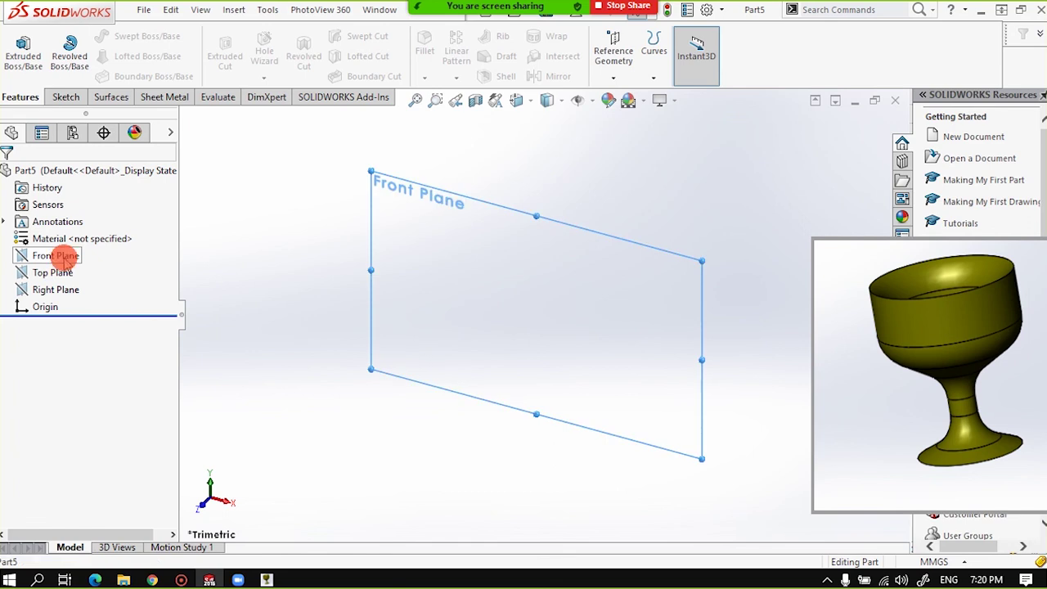
click(133, 236)
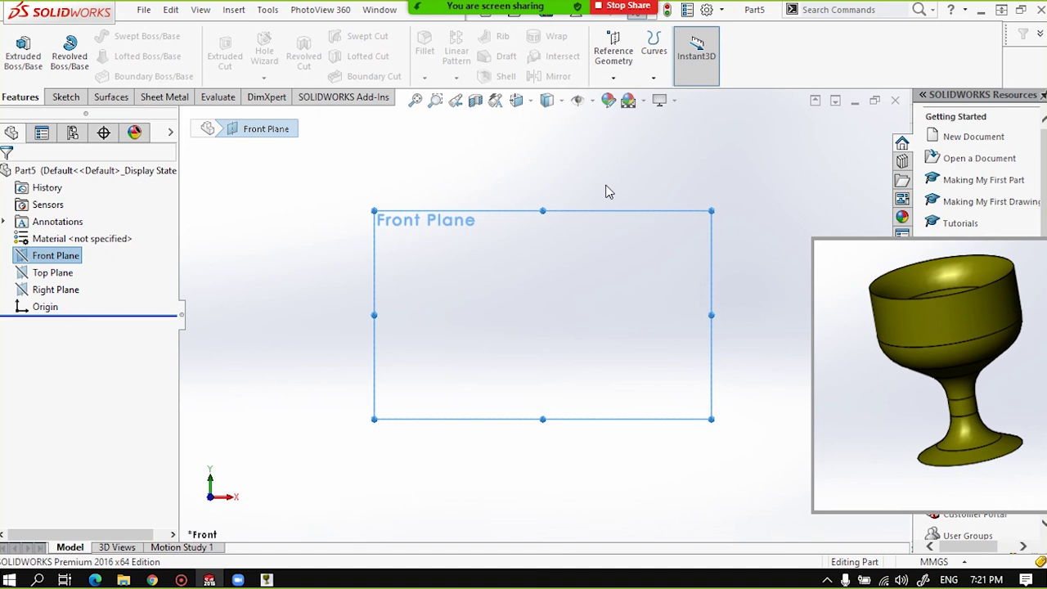
click(65, 97)
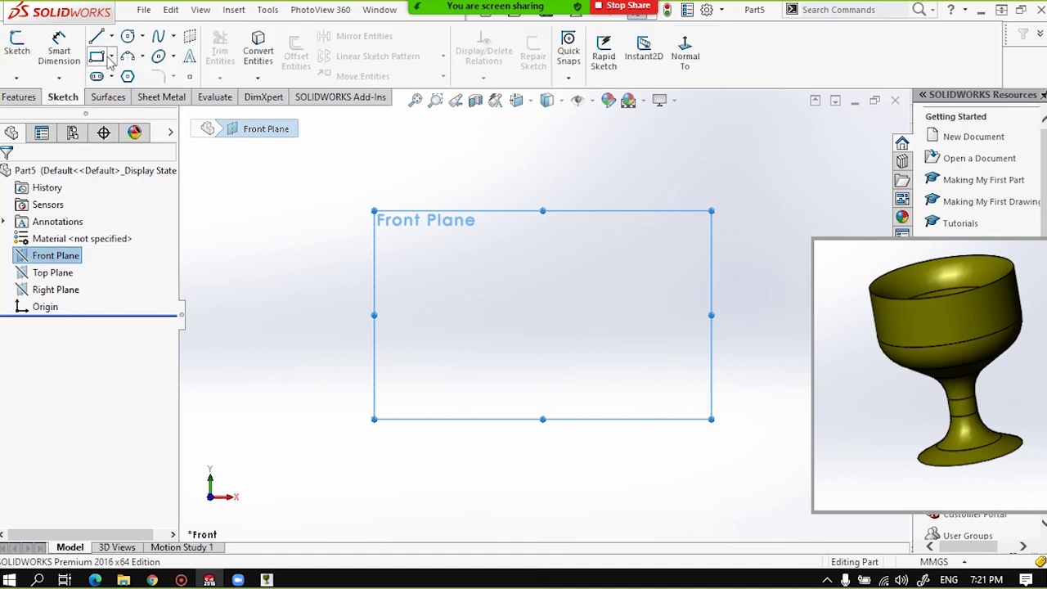
Sketch a circle of radius 62.88 mm centred on the Front Plane origin.
click(128, 39)
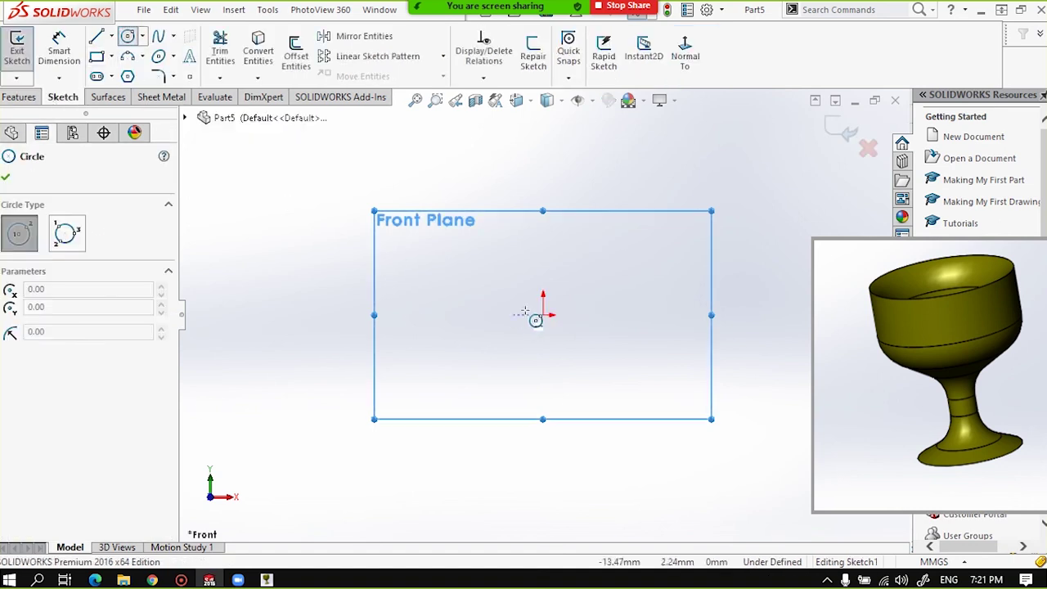
click(544, 317)
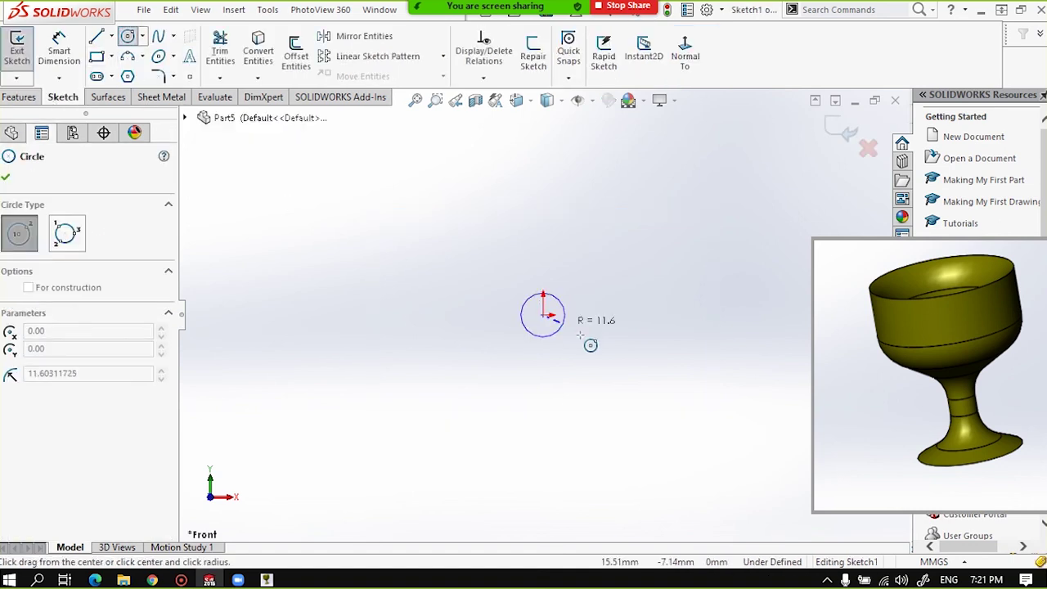
click(651, 370)
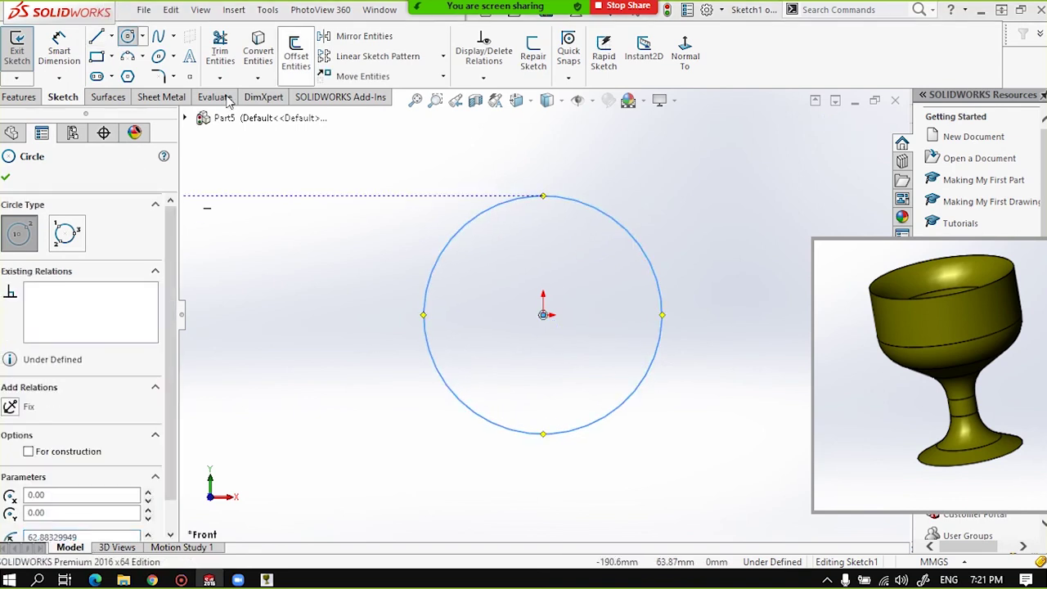
Draw a vertical centerline through the circle, running from above it to below it.
click(112, 36)
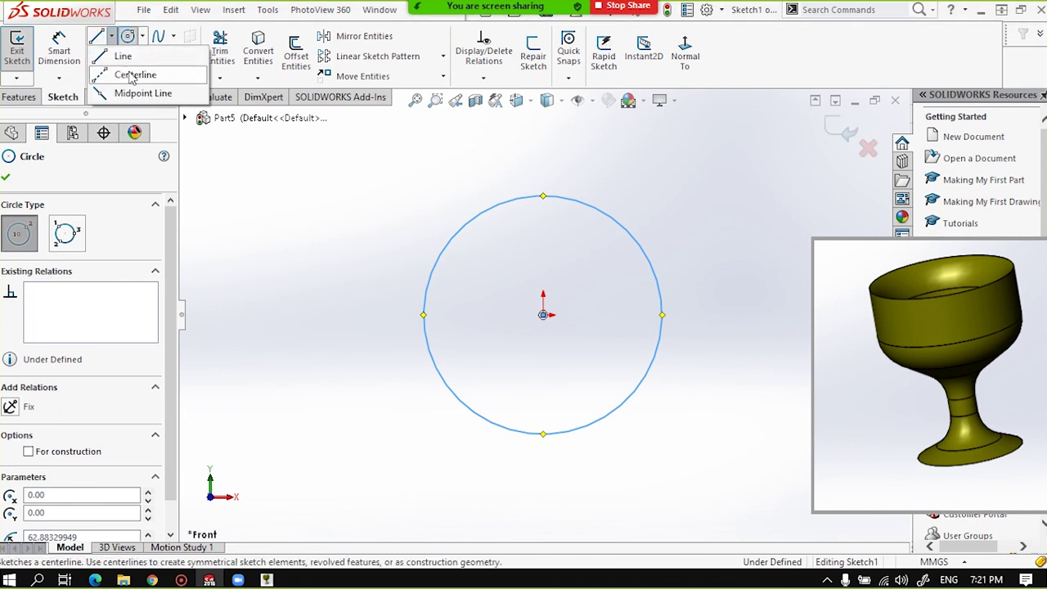
click(131, 71)
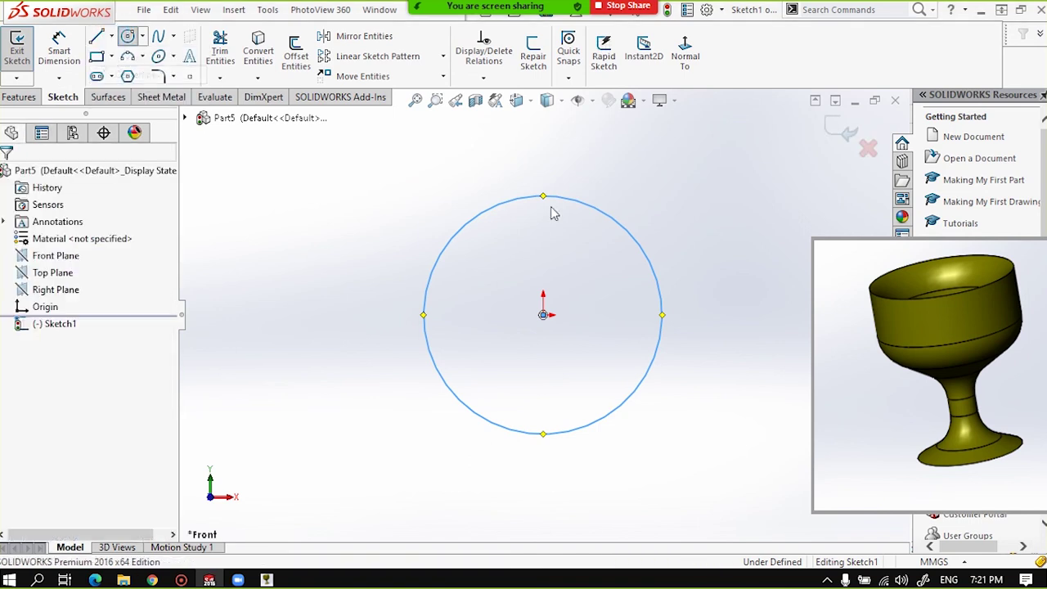
click(543, 139)
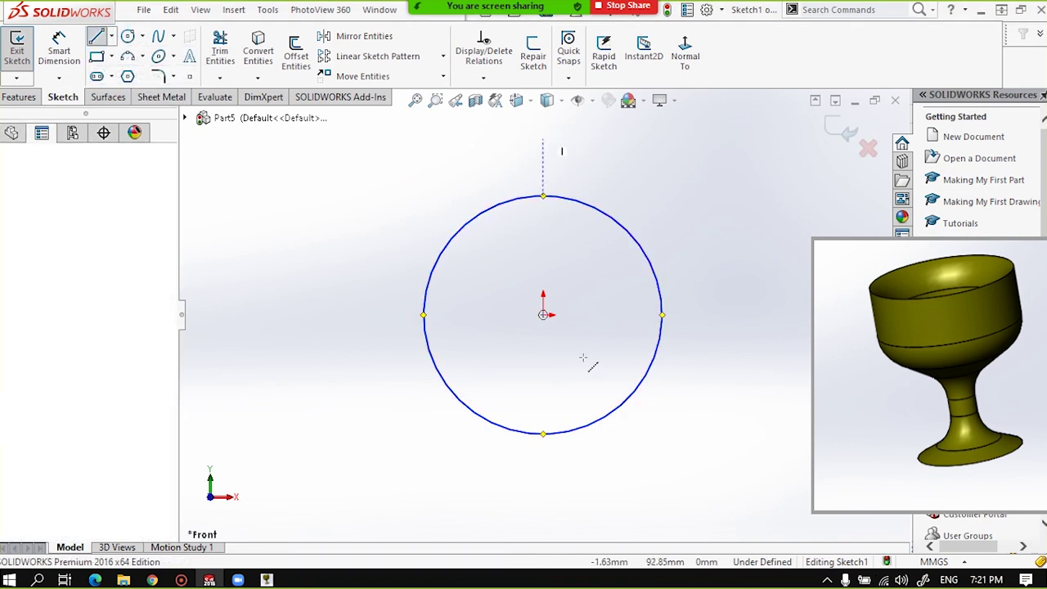
click(543, 480)
right_click(351, 343)
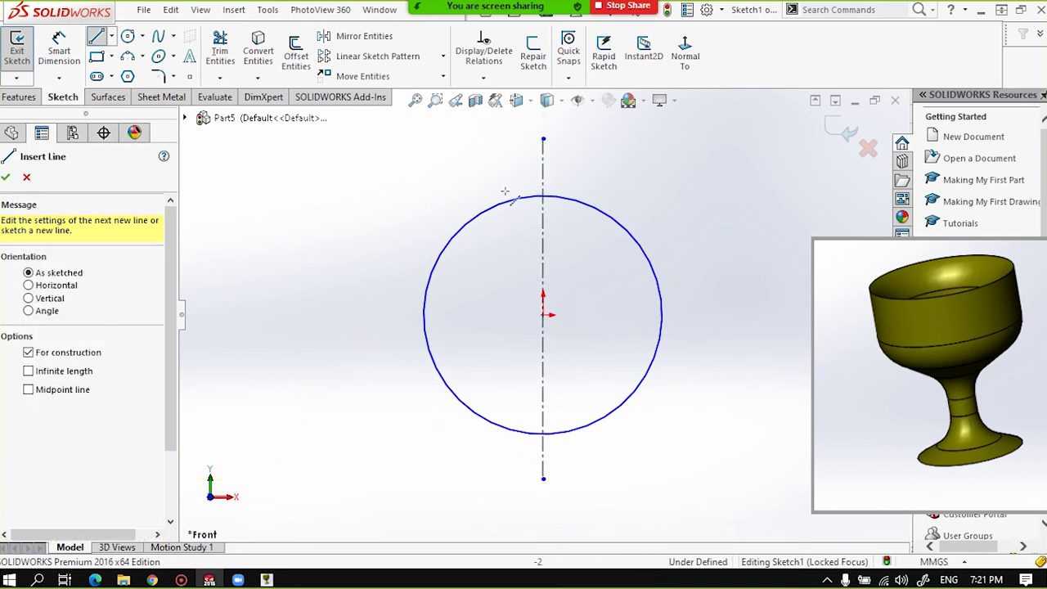
scroll(546, 291, up, 1)
scroll(546, 289, up, 1)
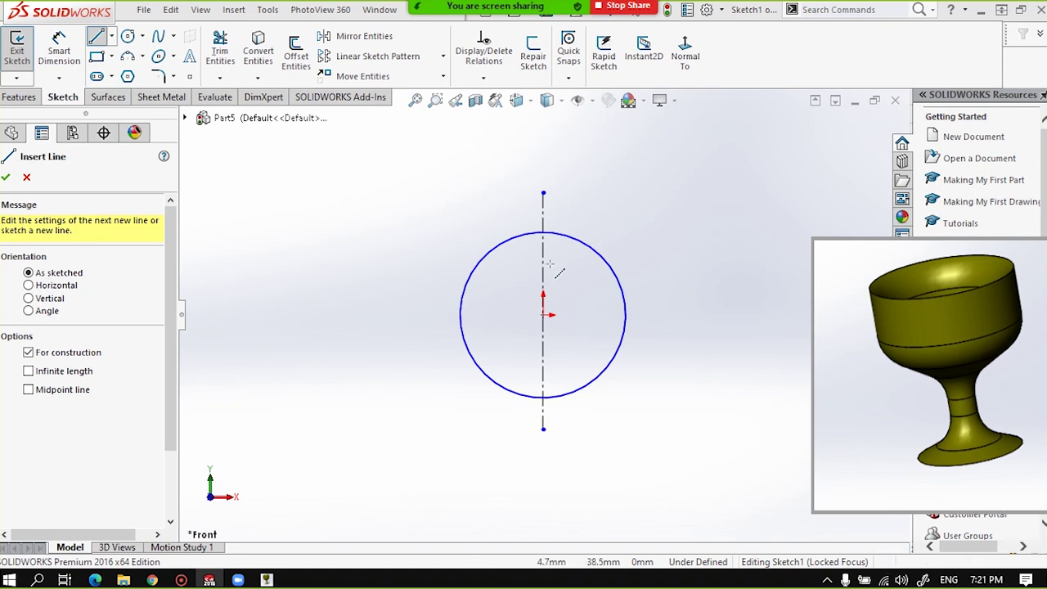
click(6, 176)
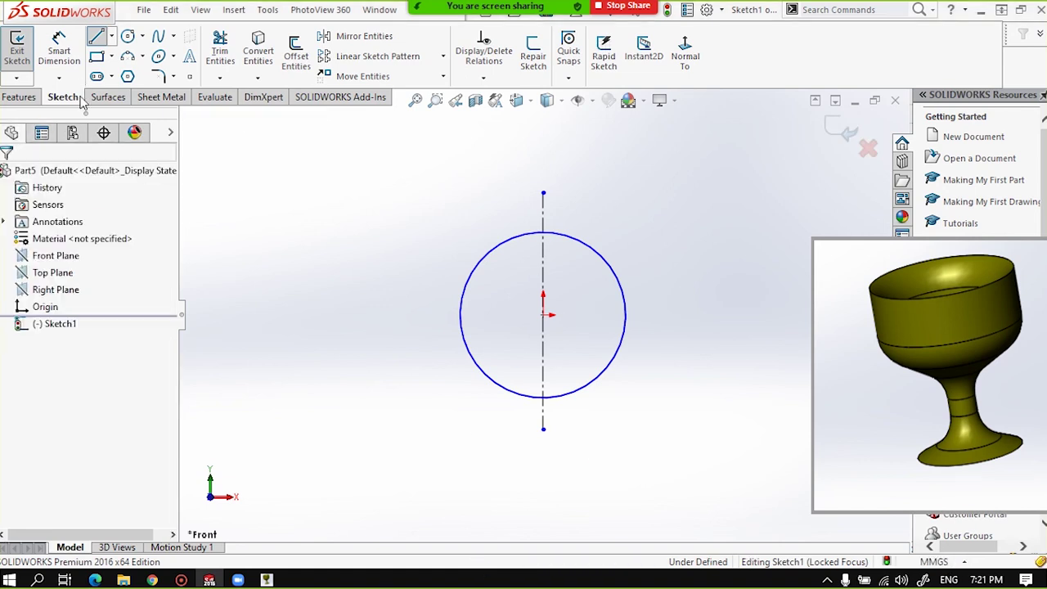
click(14, 99)
click(69, 51)
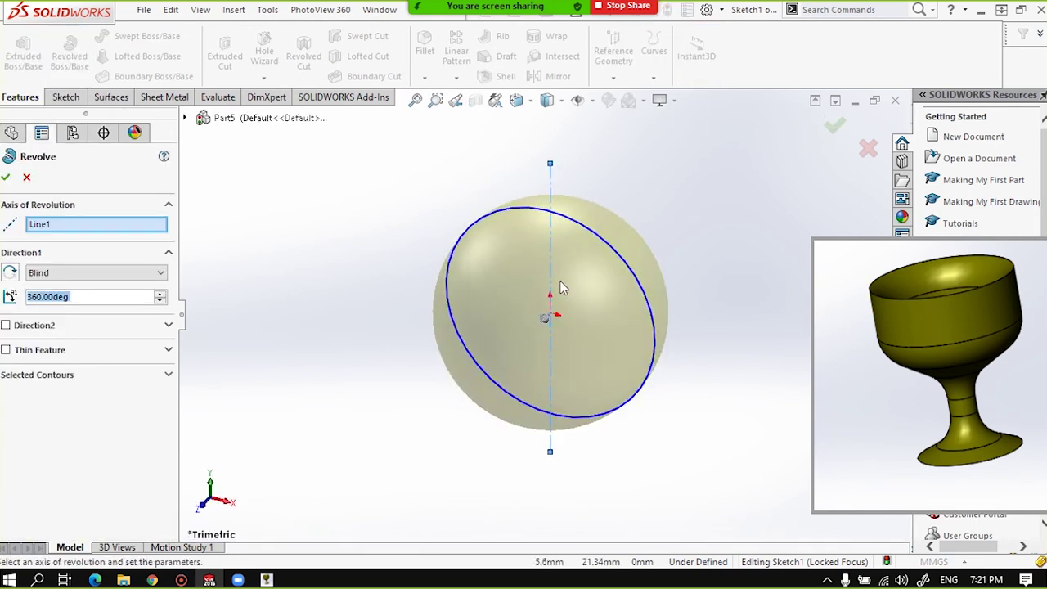
scroll(561, 288, down, 1)
mouse_move(561, 288)
middle_down()
mouse_move(546, 252)
mouse_move(574, 247)
middle_up()
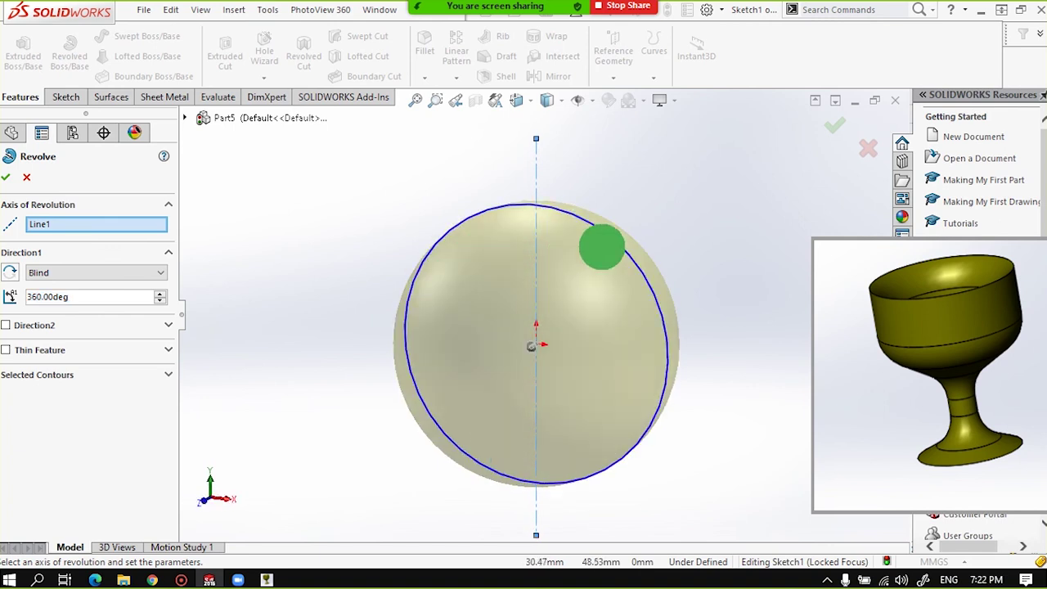
click(26, 177)
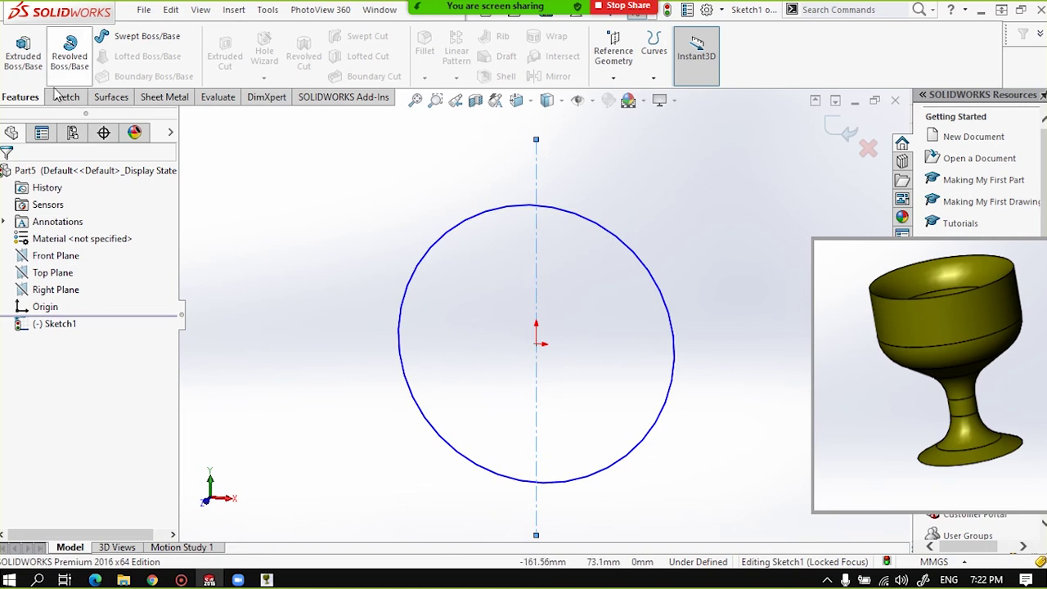
click(70, 49)
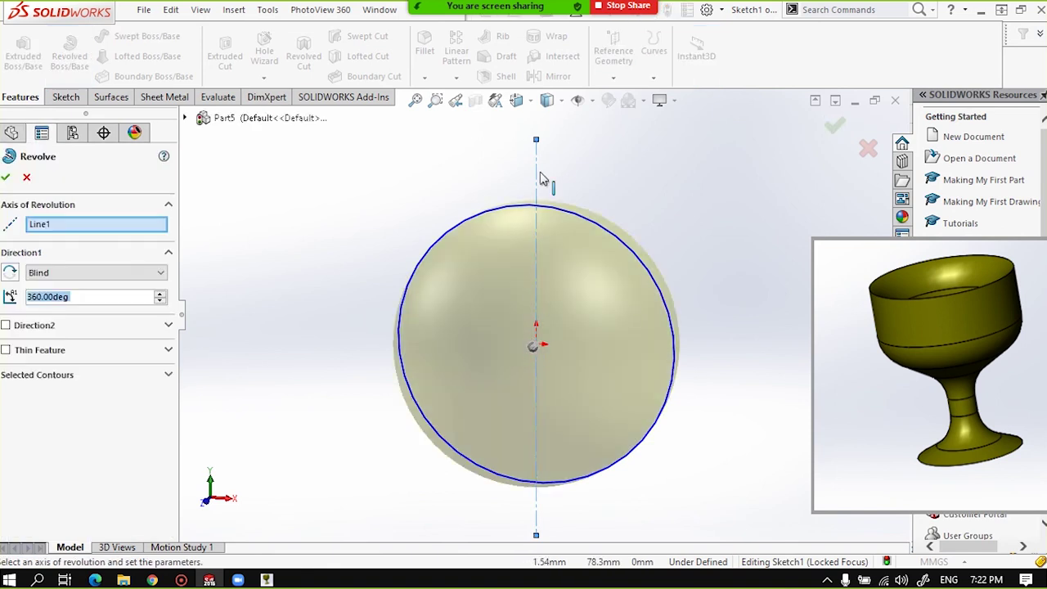
middle_drag(568, 346, 386, 351)
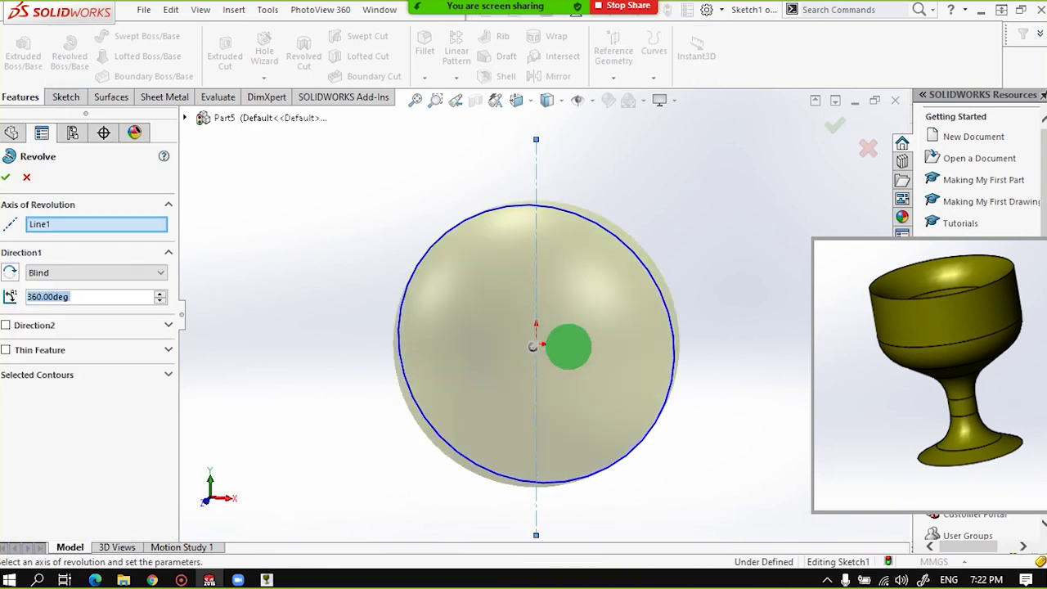
click(6, 176)
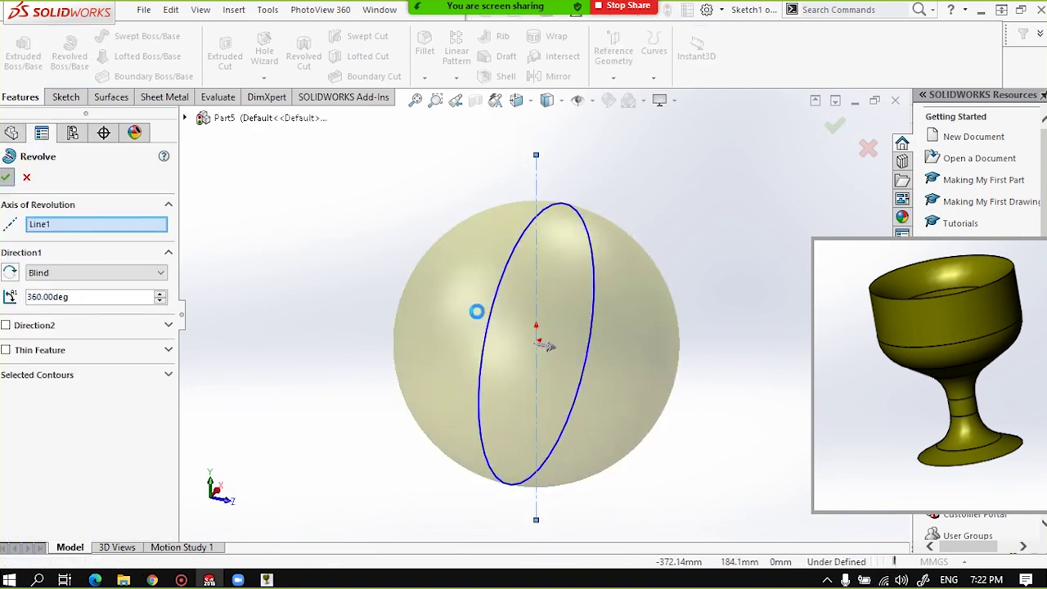
scroll(499, 307, up, 3)
scroll(486, 296, up, 2)
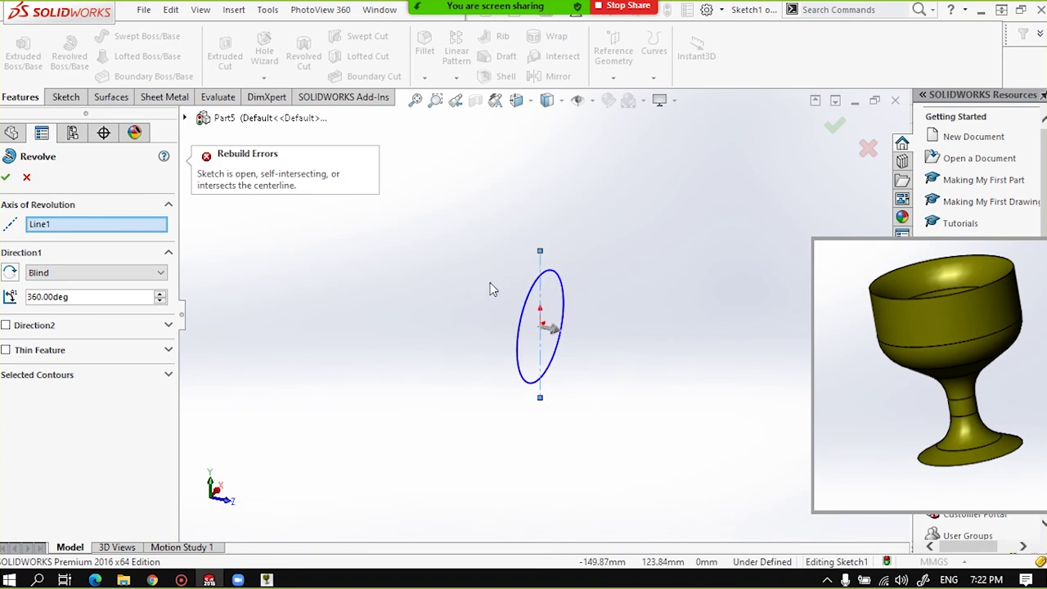
scroll(559, 302, down, 2)
mouse_move(556, 303)
middle_down()
mouse_move(521, 291)
mouse_move(491, 341)
middle_up()
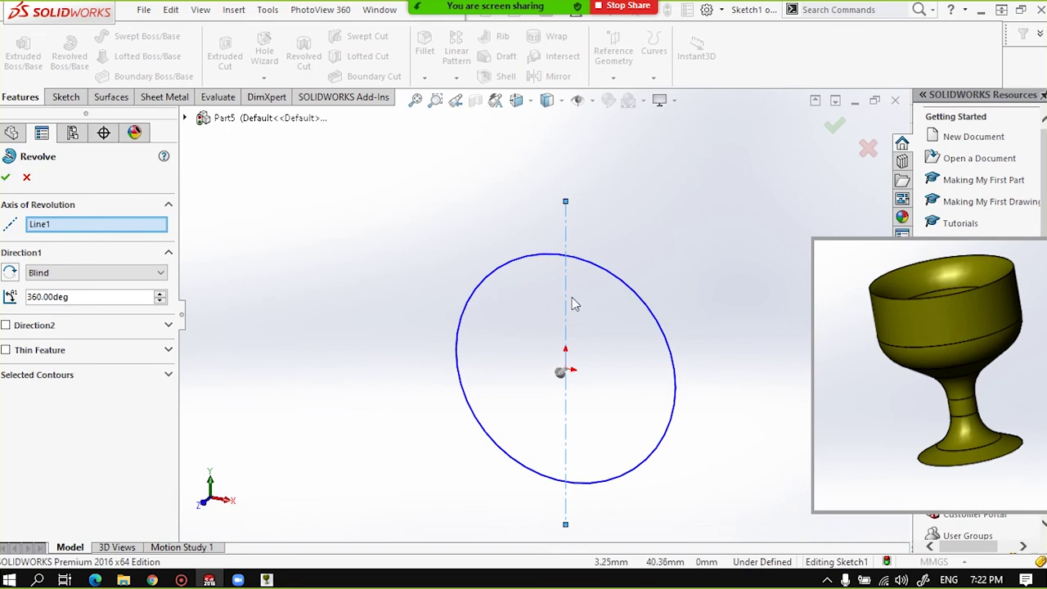
middle_drag(593, 277, 571, 291)
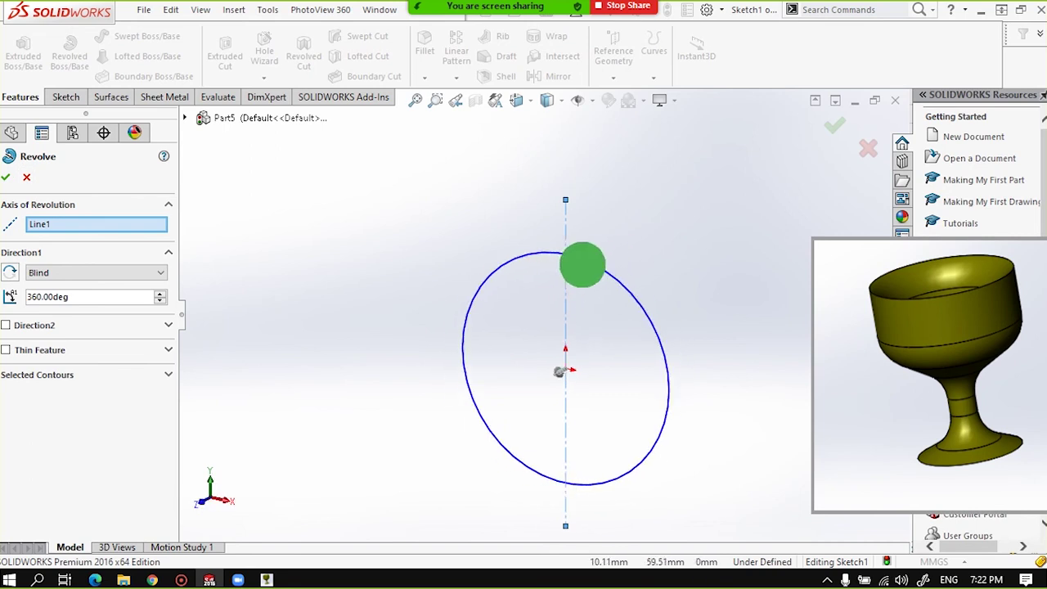
scroll(572, 291, up, 3)
scroll(565, 337, down, 2)
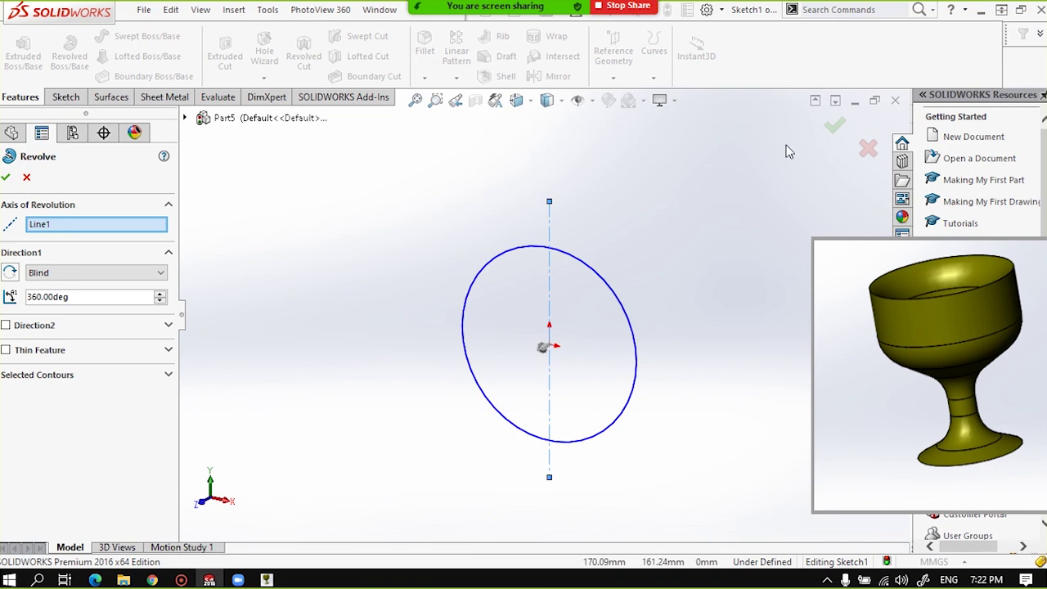
click(868, 148)
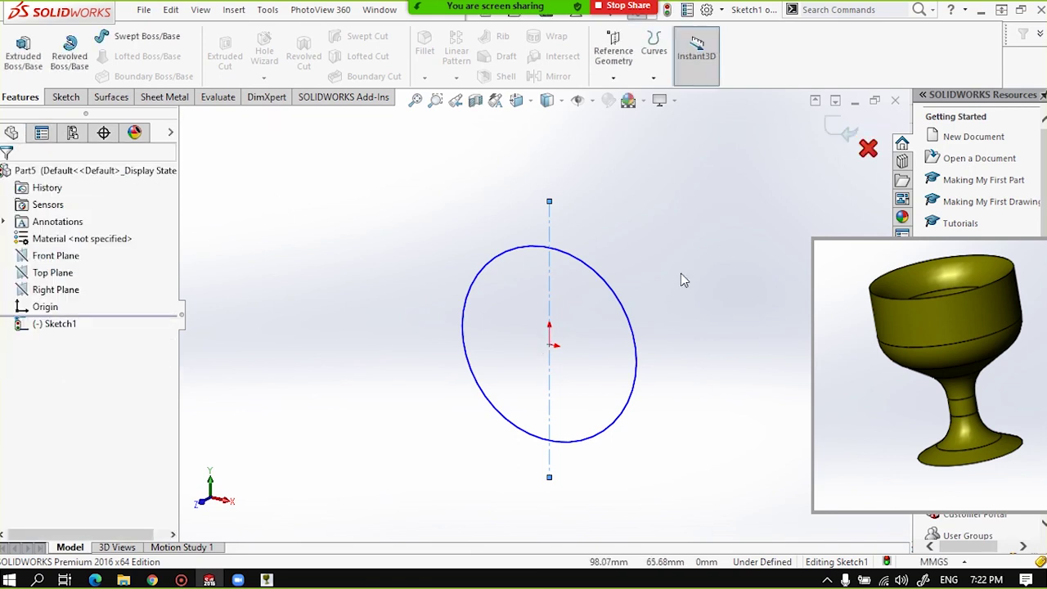
click(57, 325)
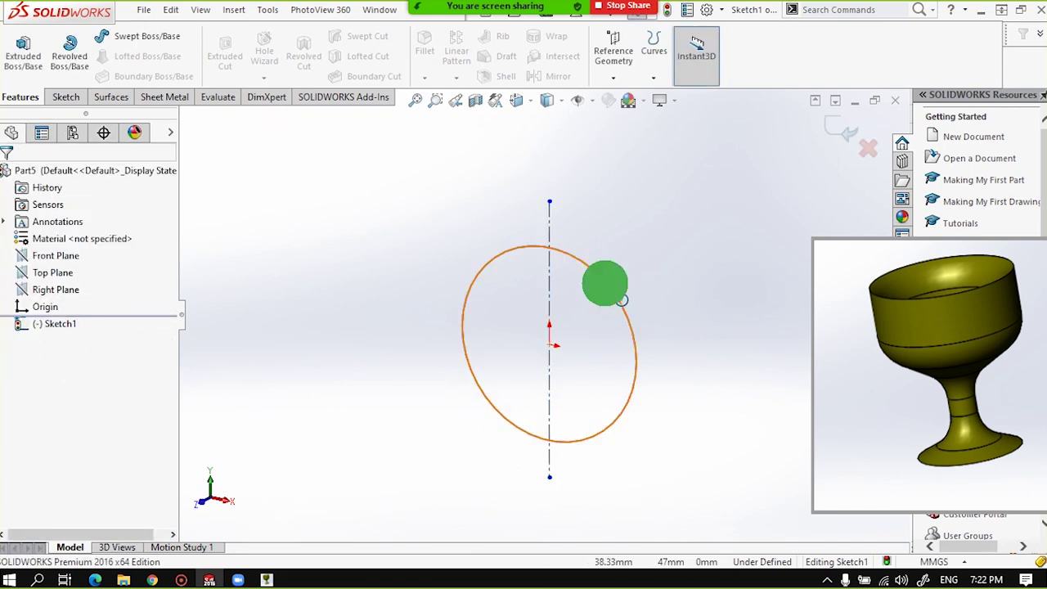
mouse_move(603, 283)
mouse_down()
mouse_move(586, 258)
mouse_move(543, 296)
mouse_up()
scroll(544, 297, down, 4)
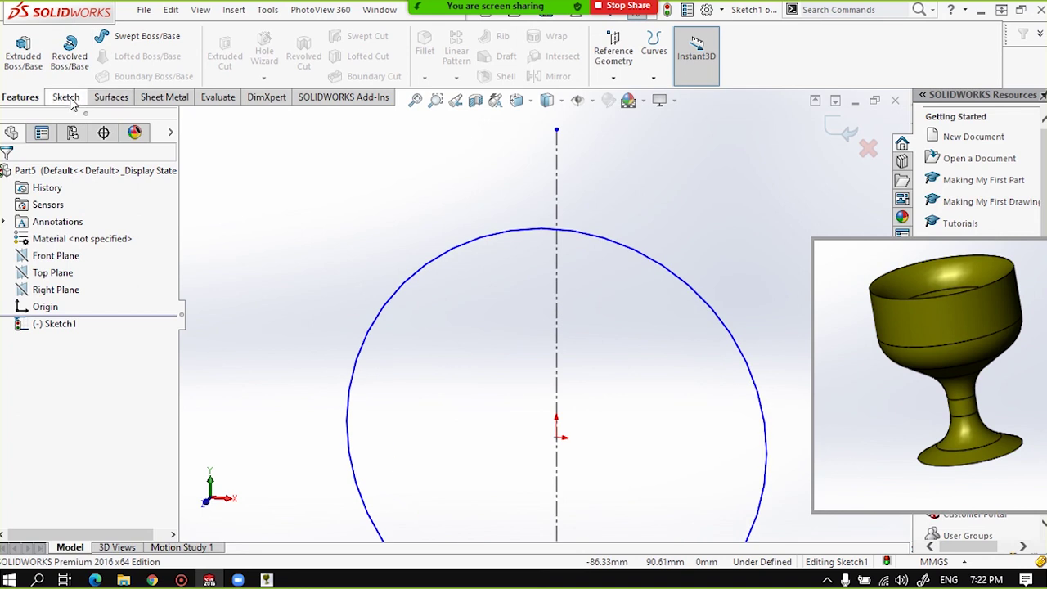
click(74, 100)
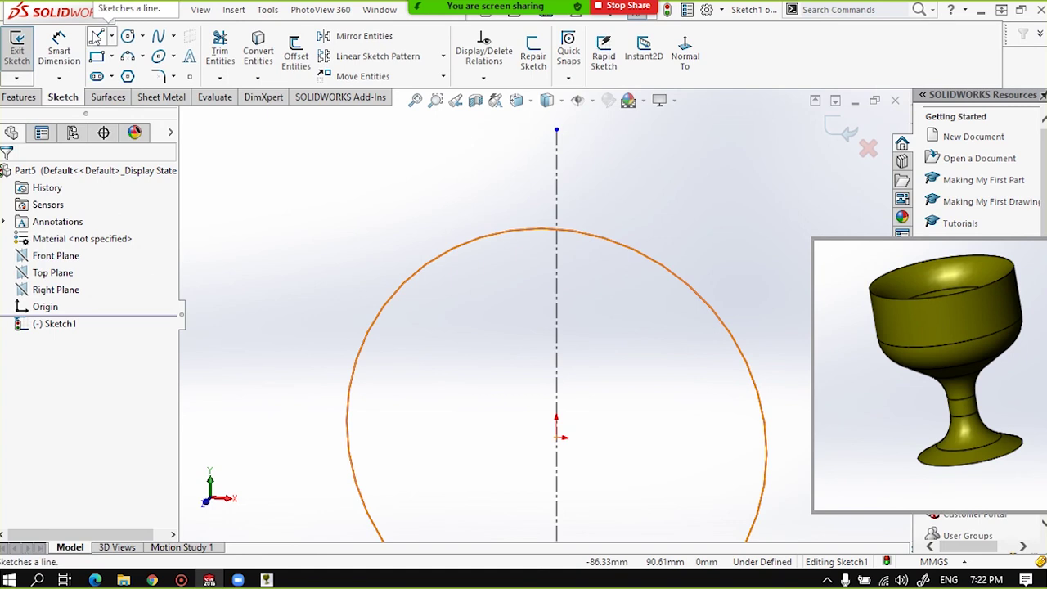
Draw a straight line along the centerline from the circle's top point to its bottom point.
click(97, 36)
click(556, 233)
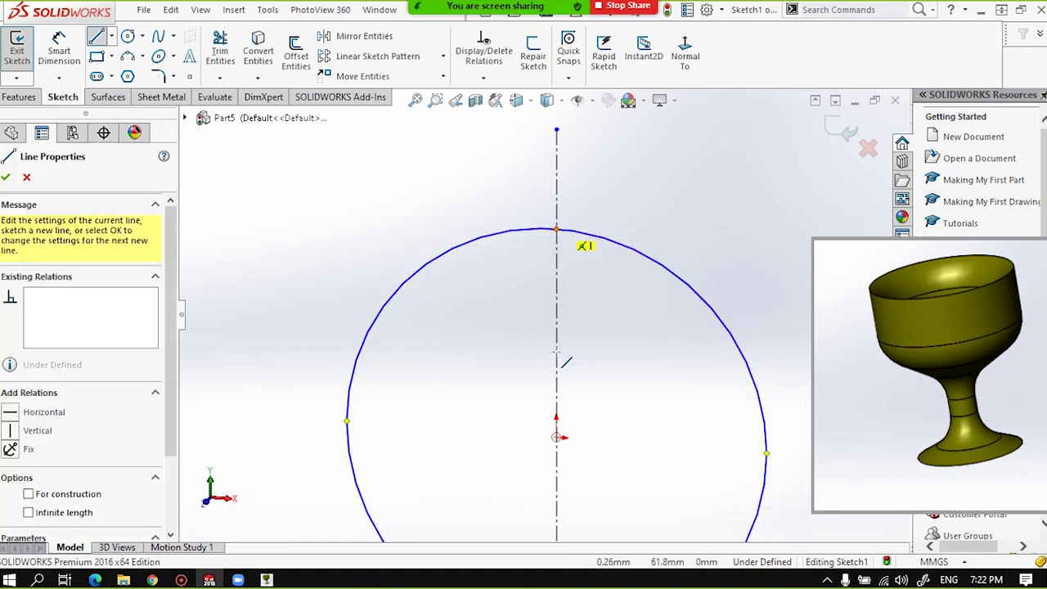
scroll(546, 327, up, 4)
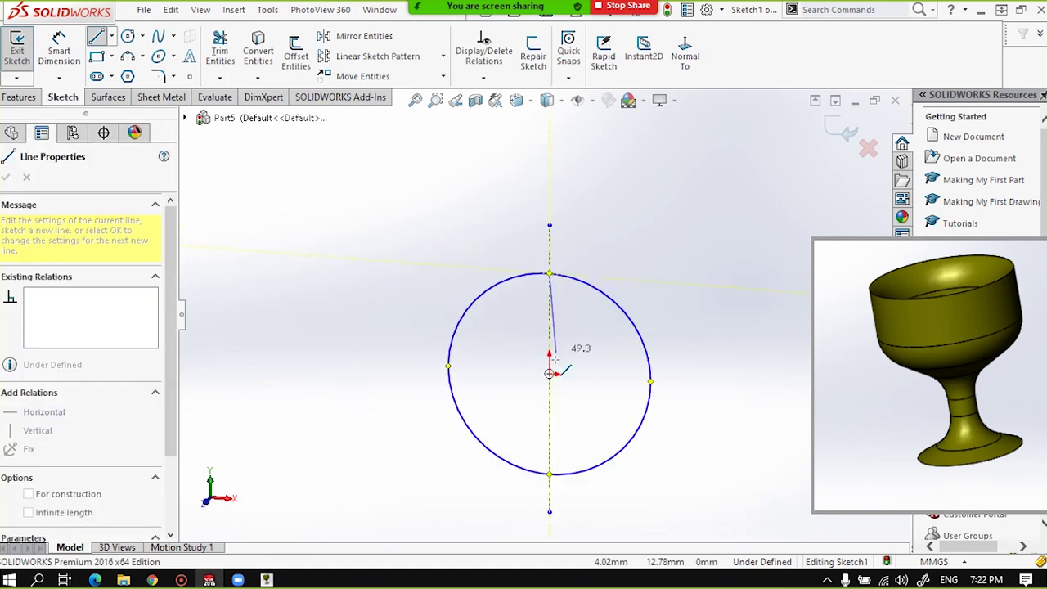
click(549, 473)
key(Escape)
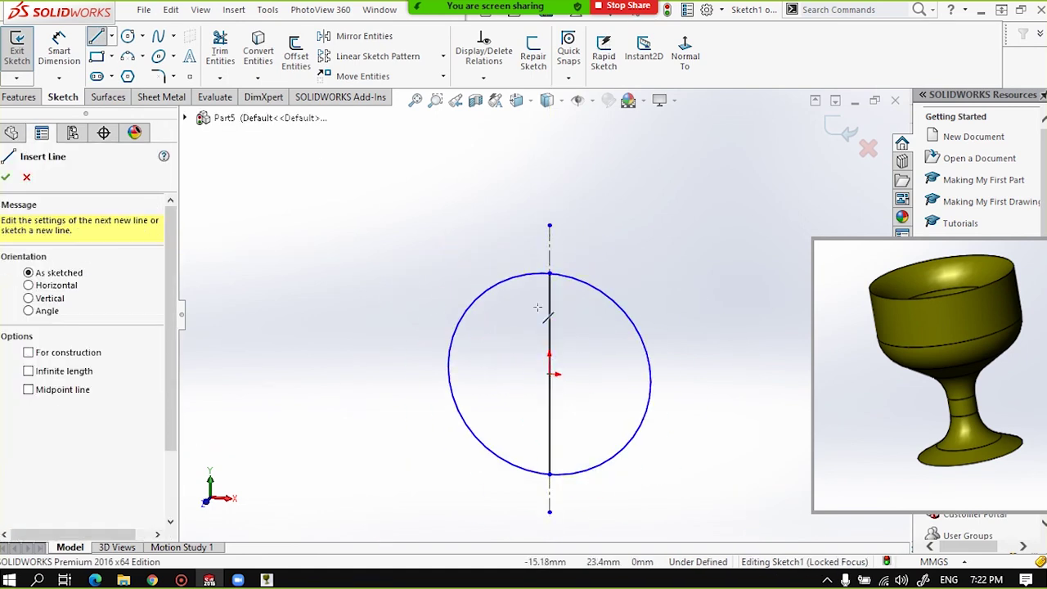
scroll(548, 327, up, 2)
scroll(544, 336, down, 2)
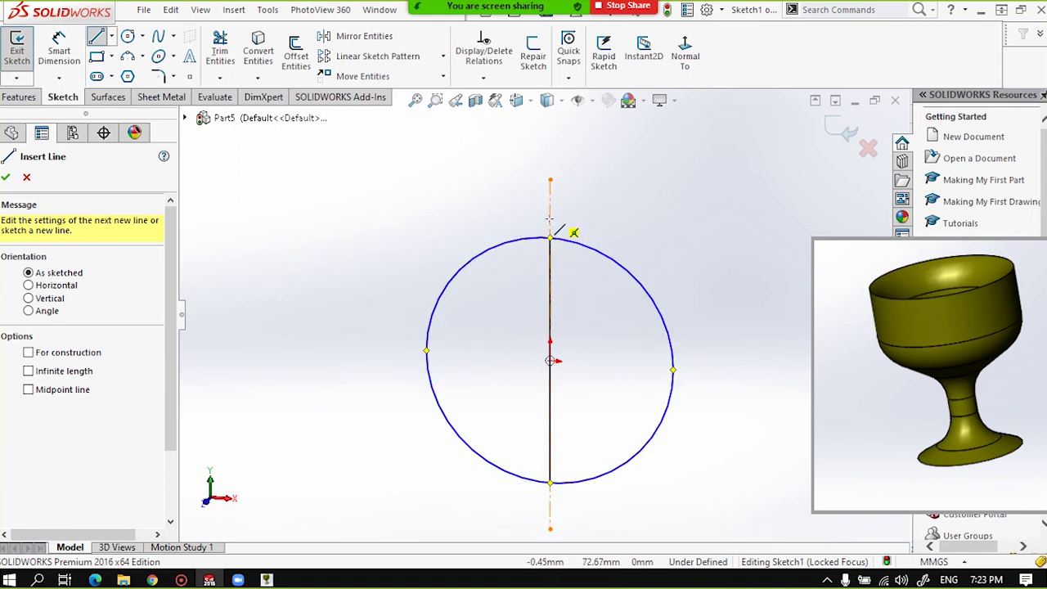
click(5, 176)
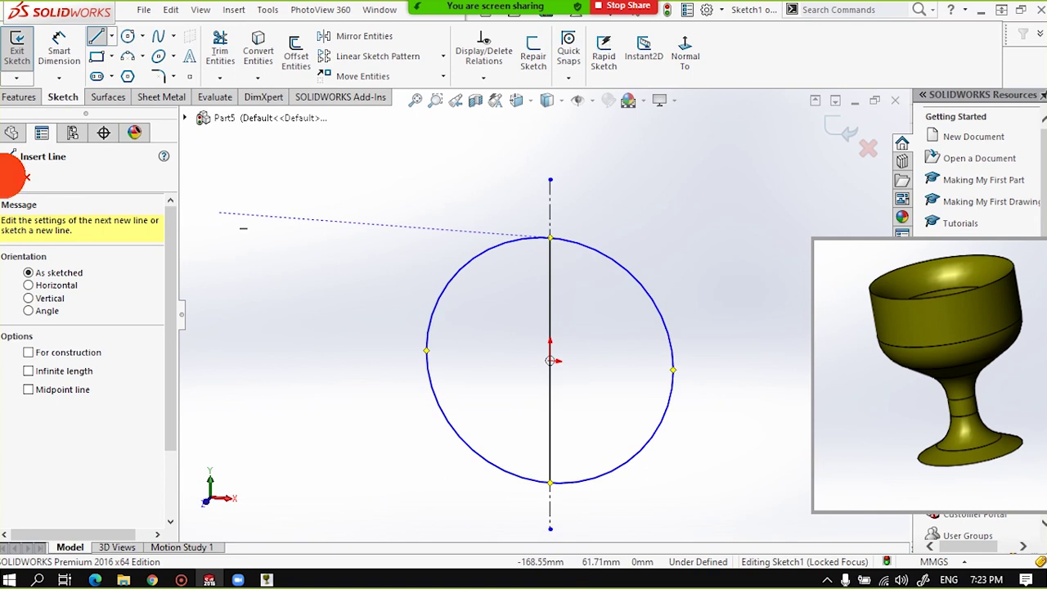
Try revolving the left half-circle about the vertical centerline, then cancel and return to sketching.
click(29, 97)
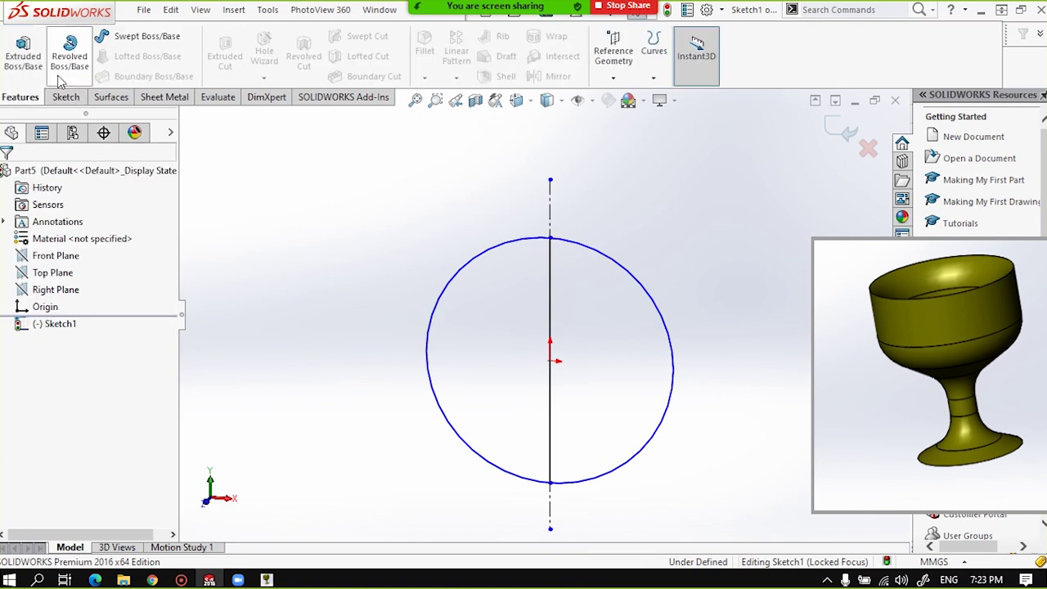
click(69, 59)
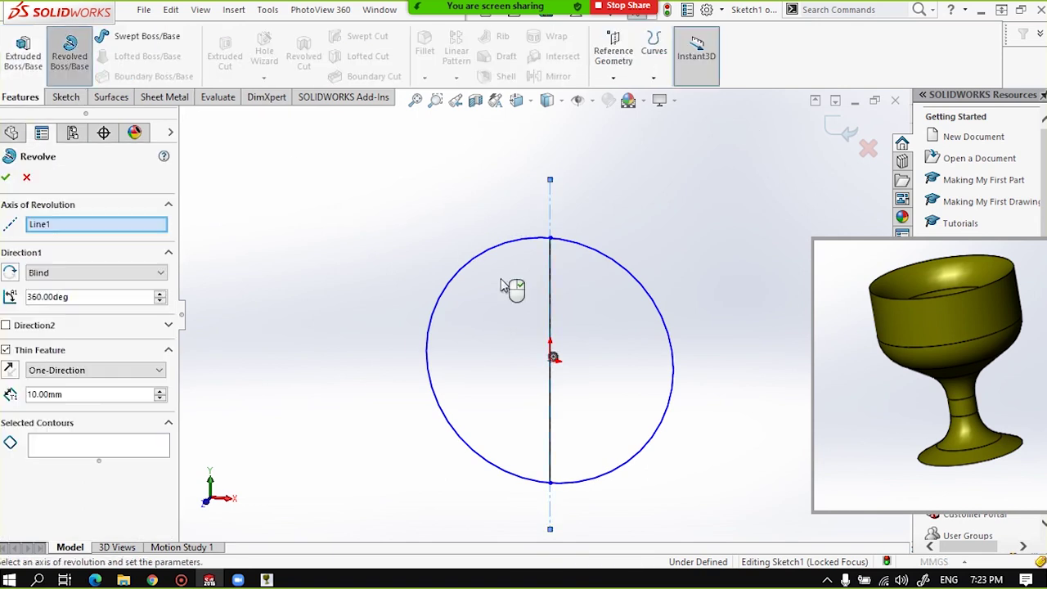
click(536, 315)
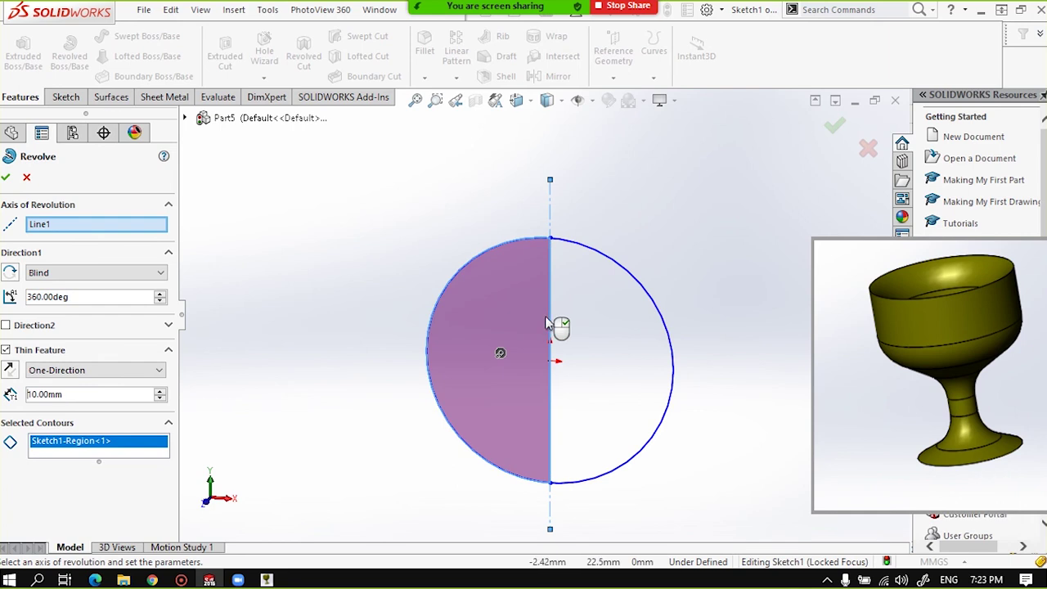
click(551, 324)
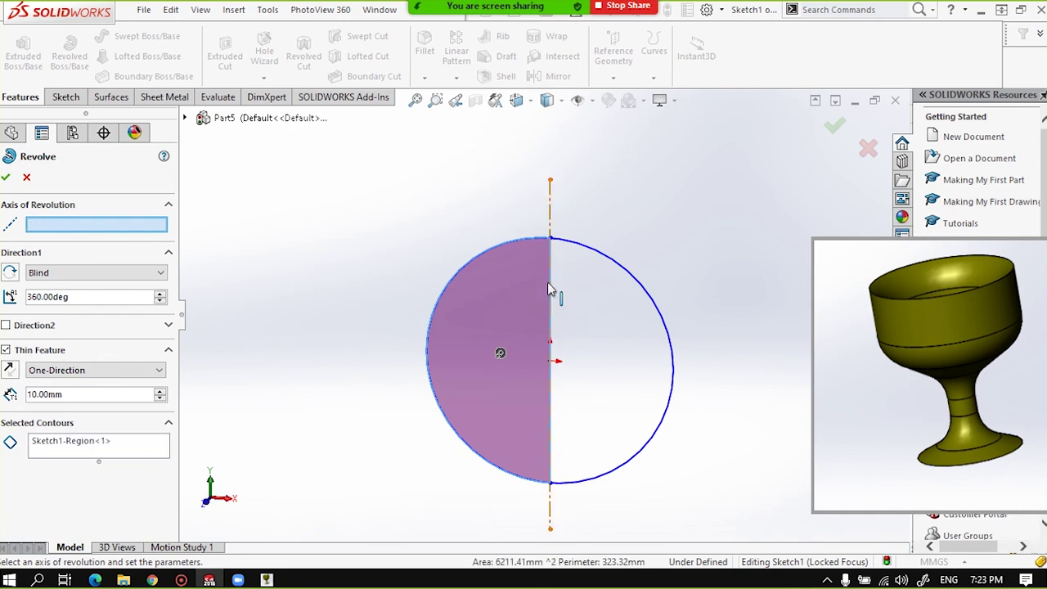
click(548, 283)
click(33, 177)
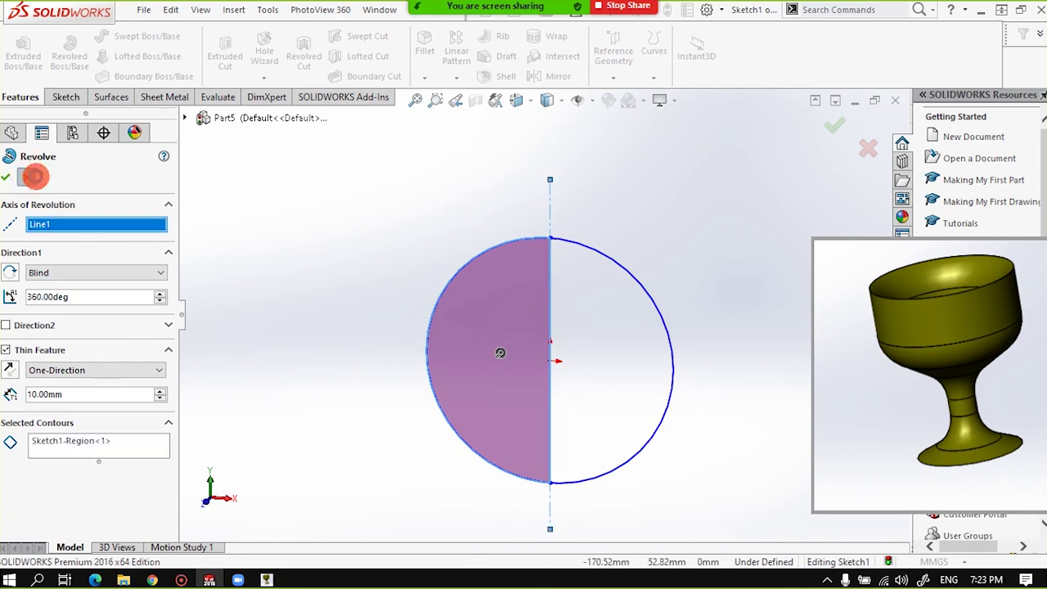
scroll(532, 307, up, 3)
scroll(564, 295, up, 1)
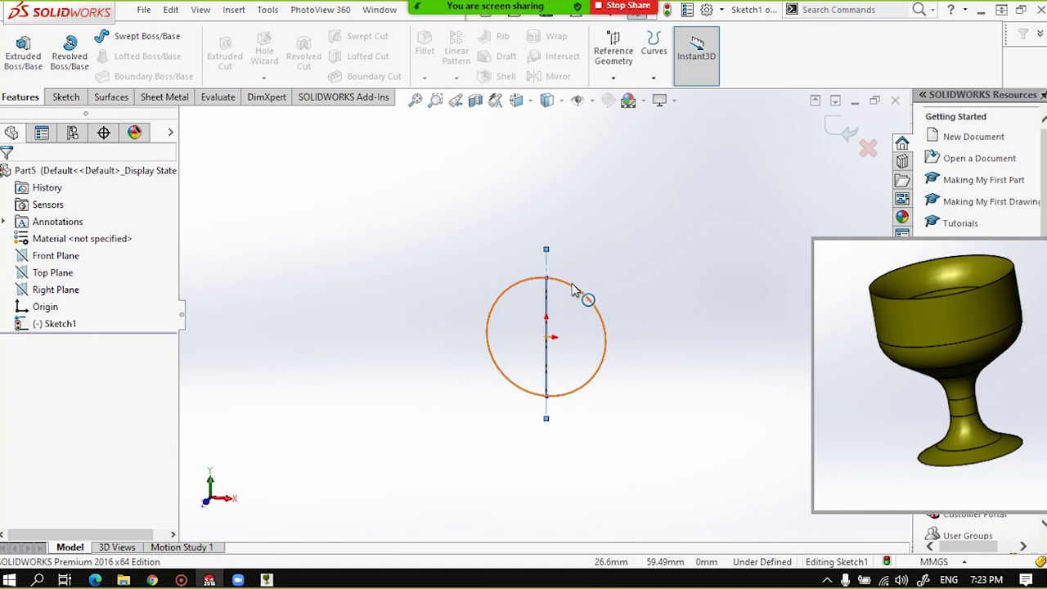
click(65, 97)
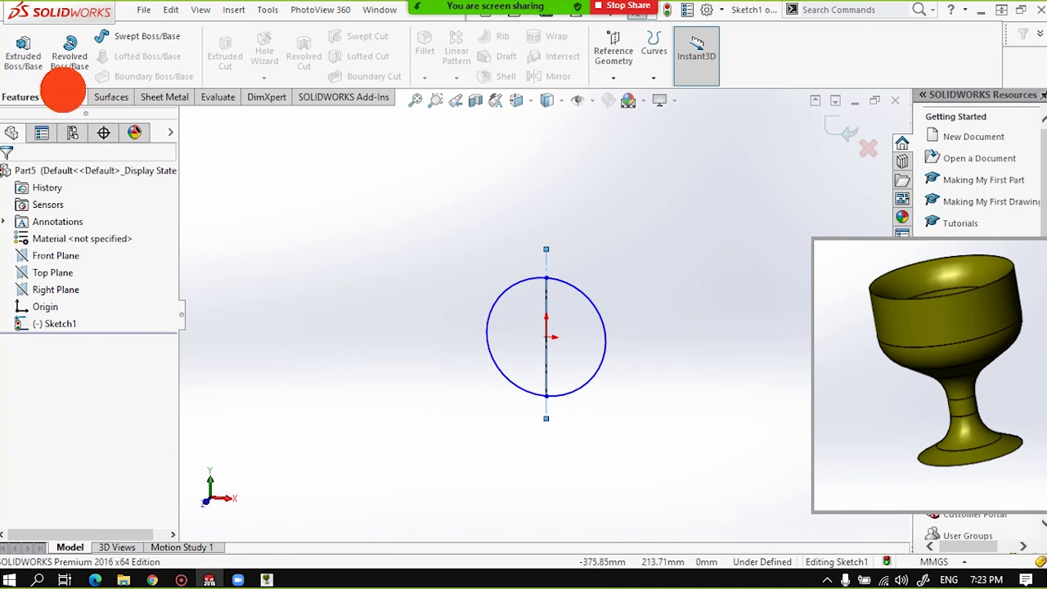
scroll(569, 315, up, 1)
scroll(569, 316, down, 2)
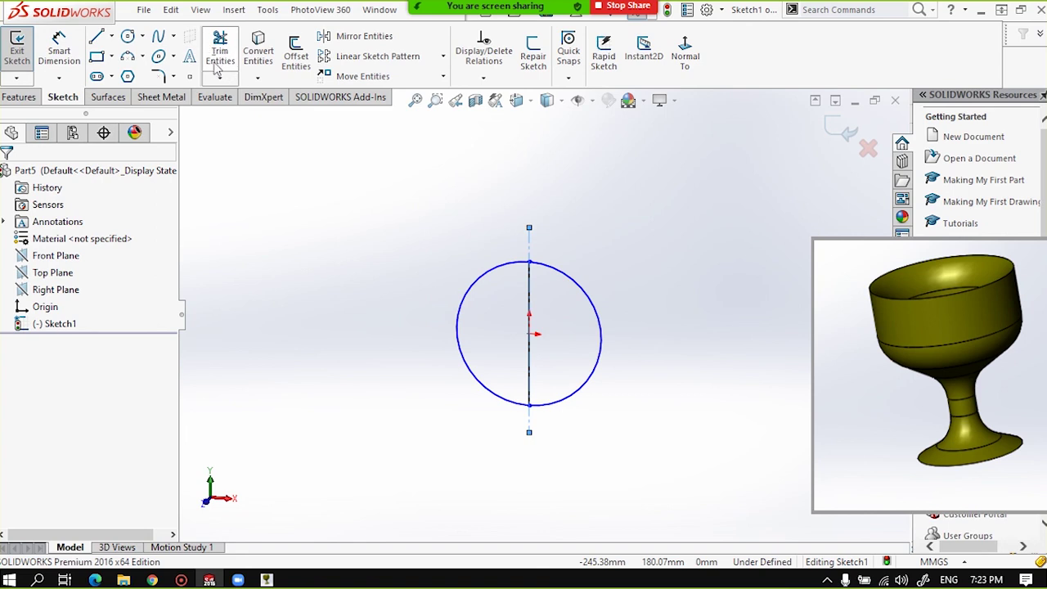
Power-trim away the circle's right arc, undoing an over-trim, so only the left semicircle remains.
click(219, 54)
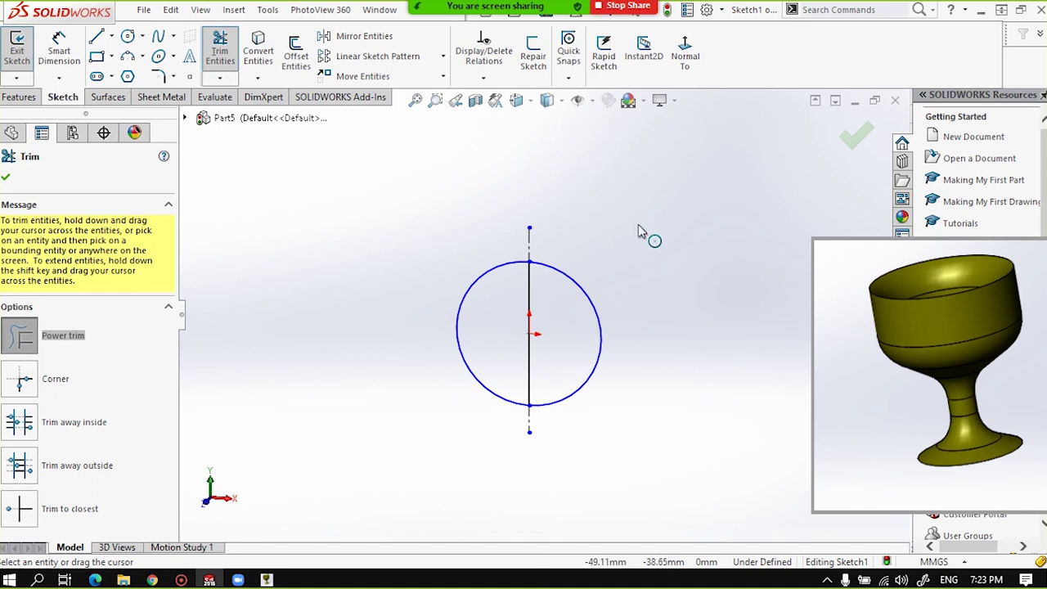
mouse_move(685, 179)
mouse_down()
mouse_move(579, 239)
mouse_move(512, 307)
mouse_move(557, 309)
mouse_move(604, 249)
mouse_move(590, 216)
mouse_move(596, 233)
mouse_move(564, 359)
mouse_move(533, 367)
mouse_move(498, 351)
mouse_move(498, 319)
mouse_move(456, 273)
mouse_move(486, 245)
mouse_move(540, 234)
mouse_move(547, 392)
mouse_move(495, 429)
mouse_up()
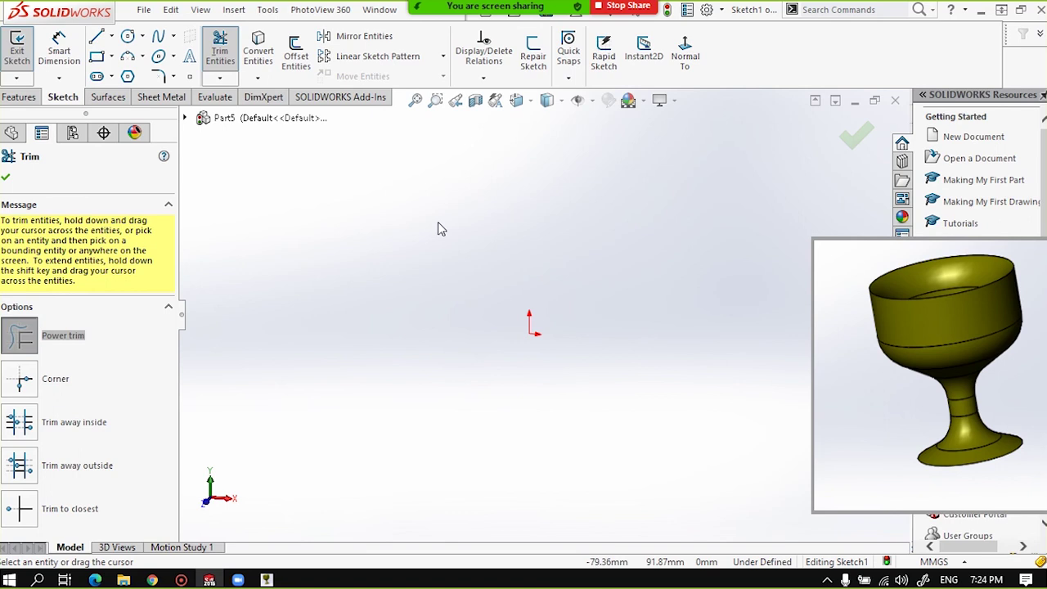
key(ctrl+z)
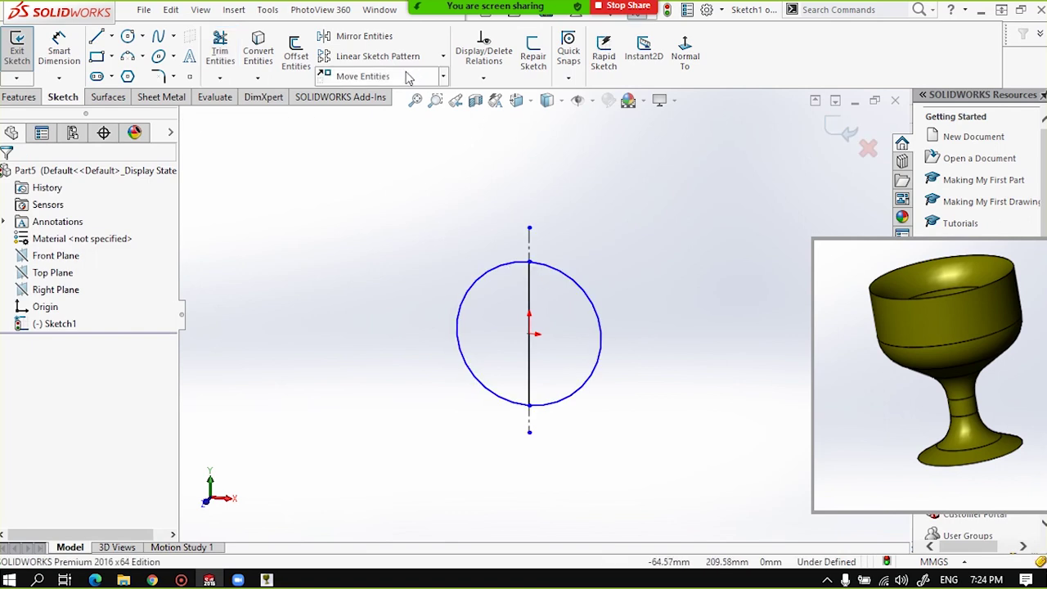
click(220, 51)
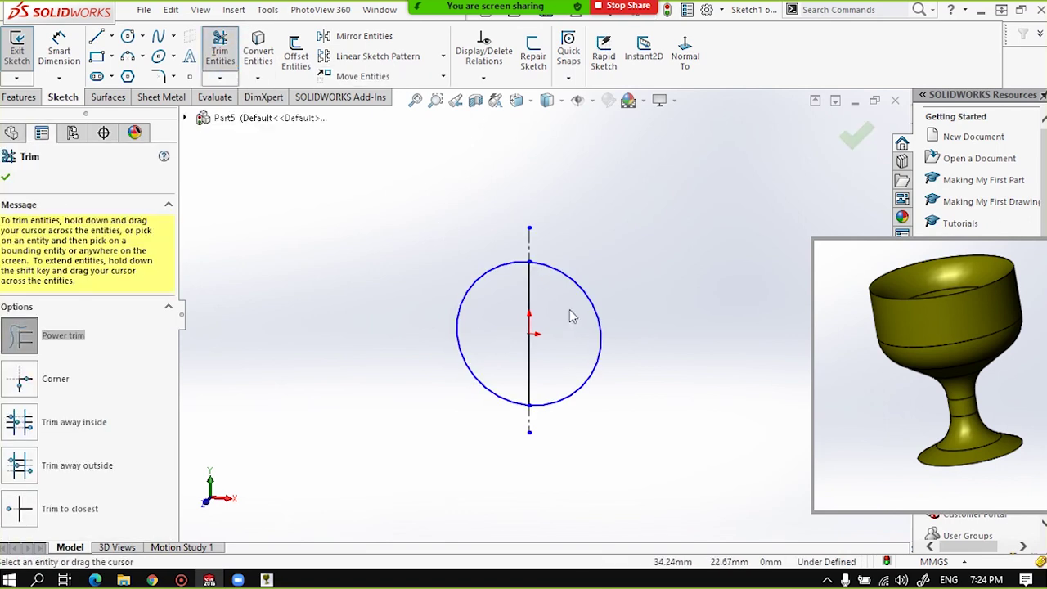
drag(573, 316, 583, 303)
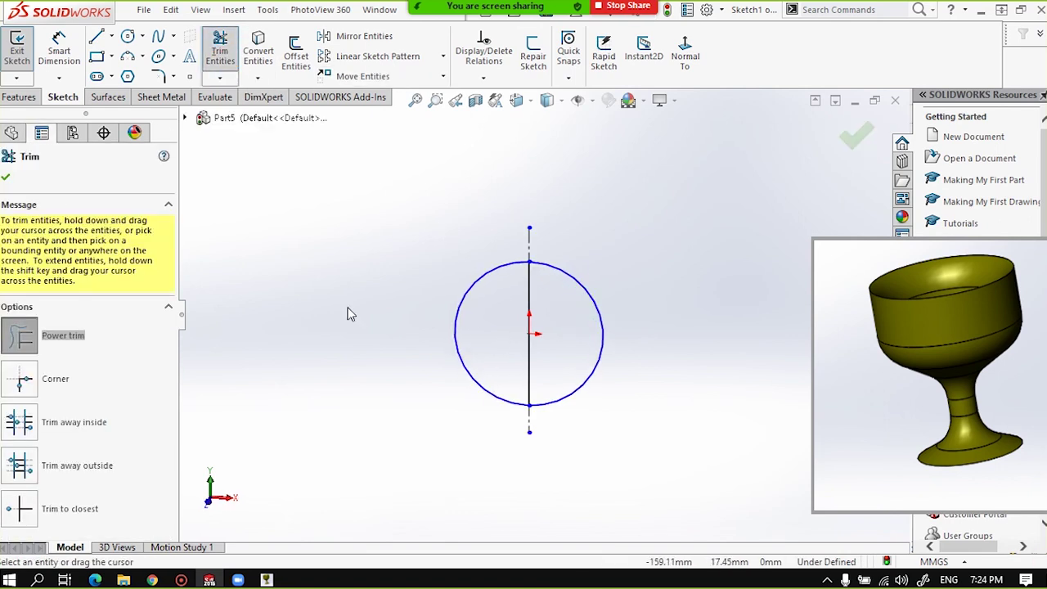
drag(627, 215, 584, 294)
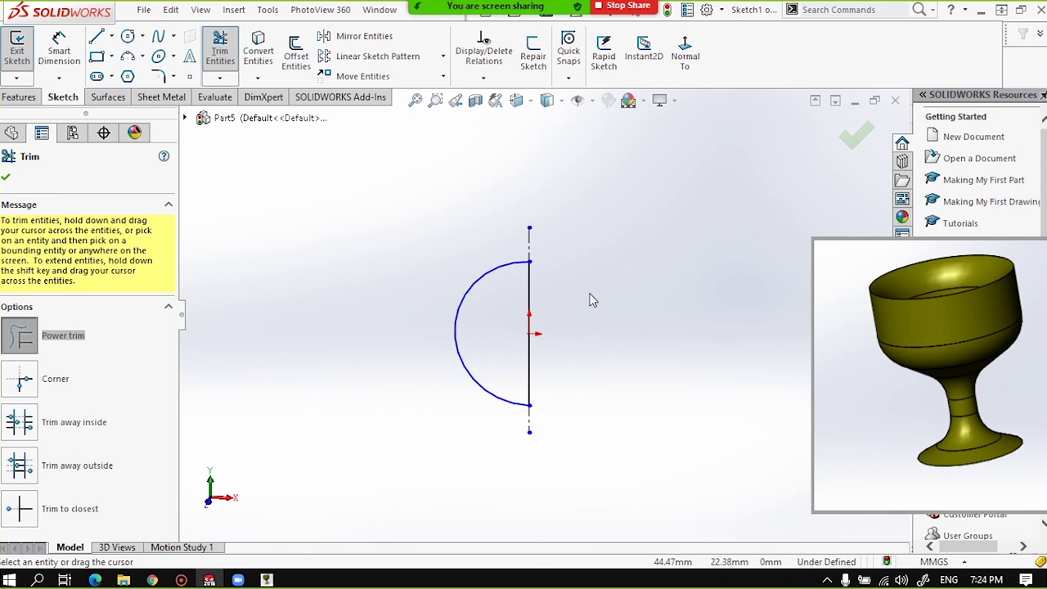
scroll(519, 307, down, 2)
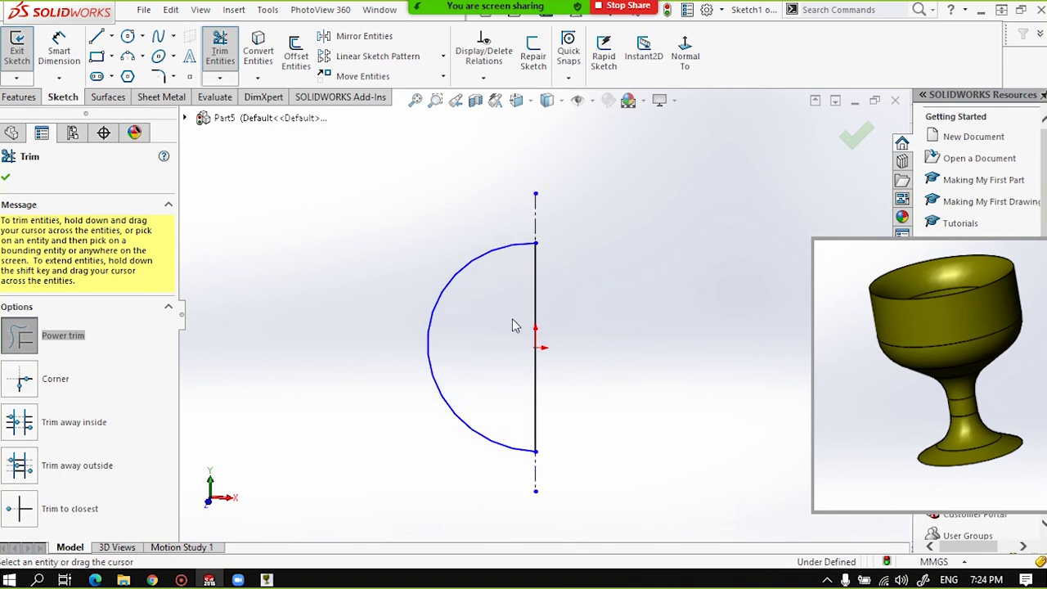
click(6, 171)
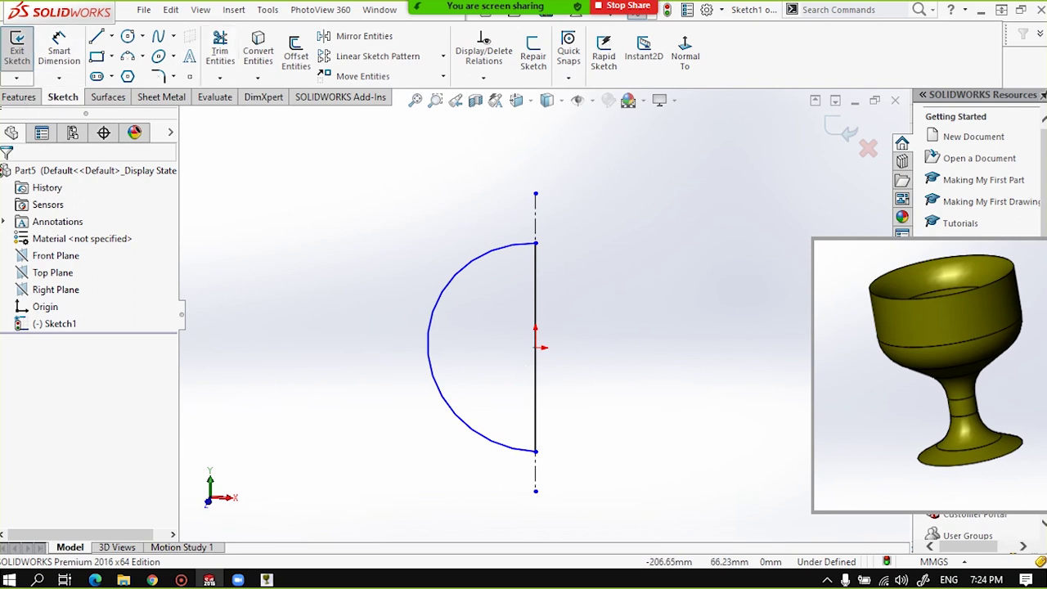
click(18, 97)
Revolve the semicircle 360° about Line1 into a solid sphere and orbit to inspect it.
click(59, 69)
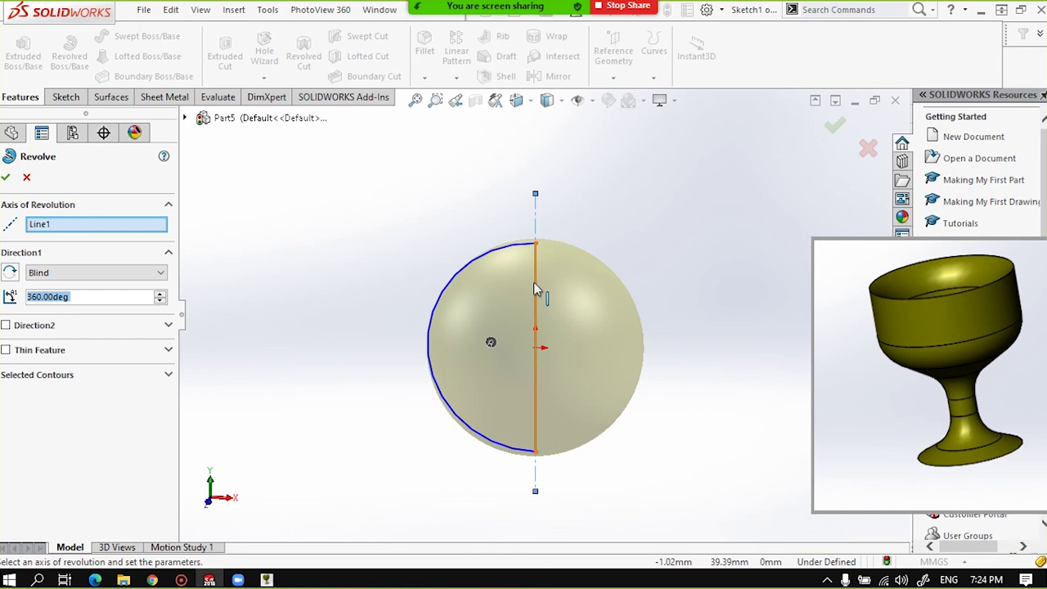
click(6, 177)
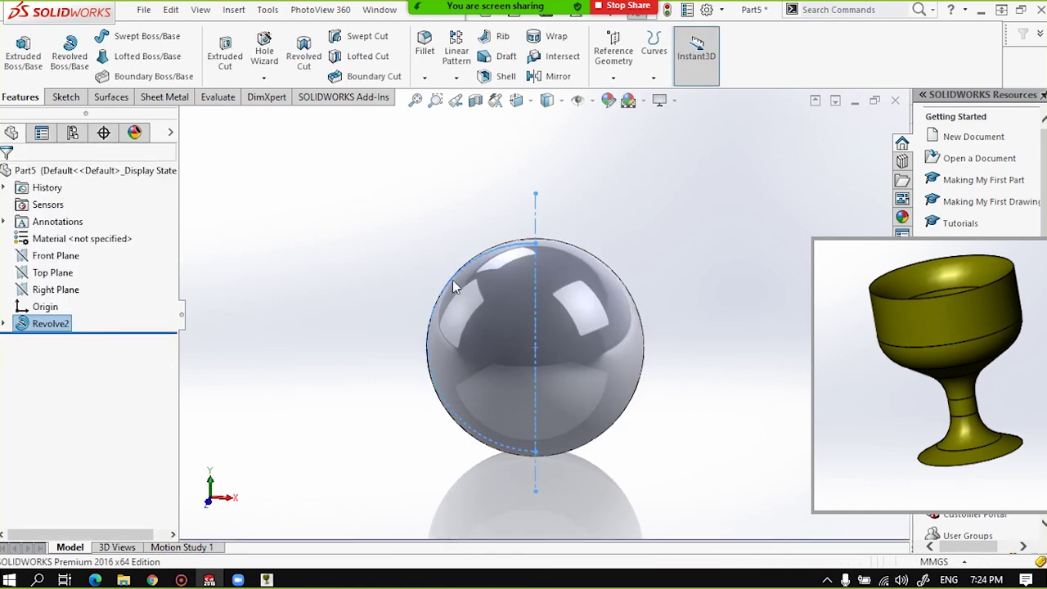
mouse_move(483, 323)
middle_down()
mouse_move(392, 343)
mouse_move(362, 335)
middle_up()
key(f)
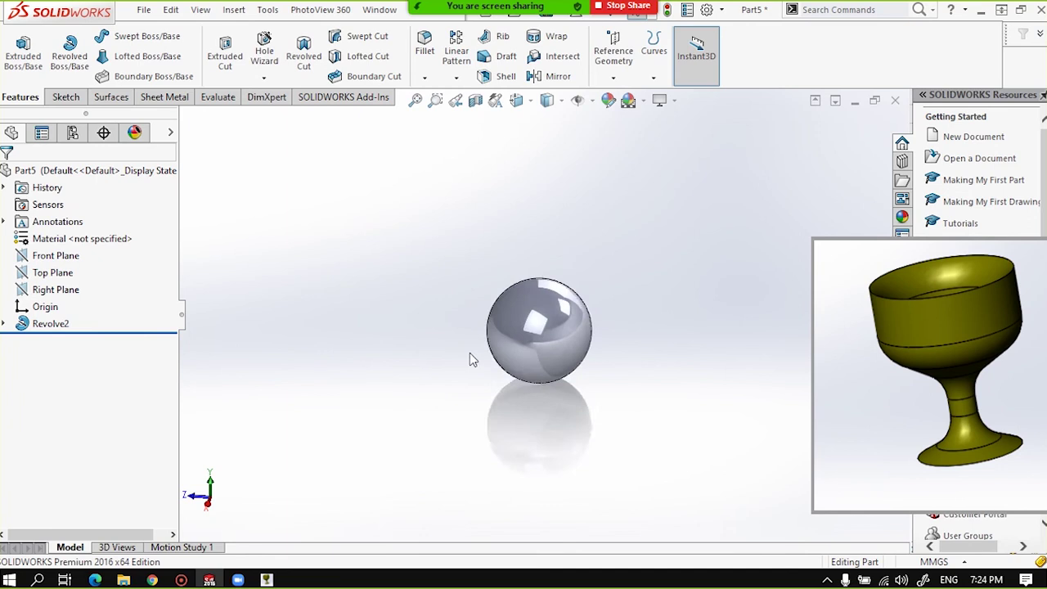
middle_drag(542, 327, 720, 352)
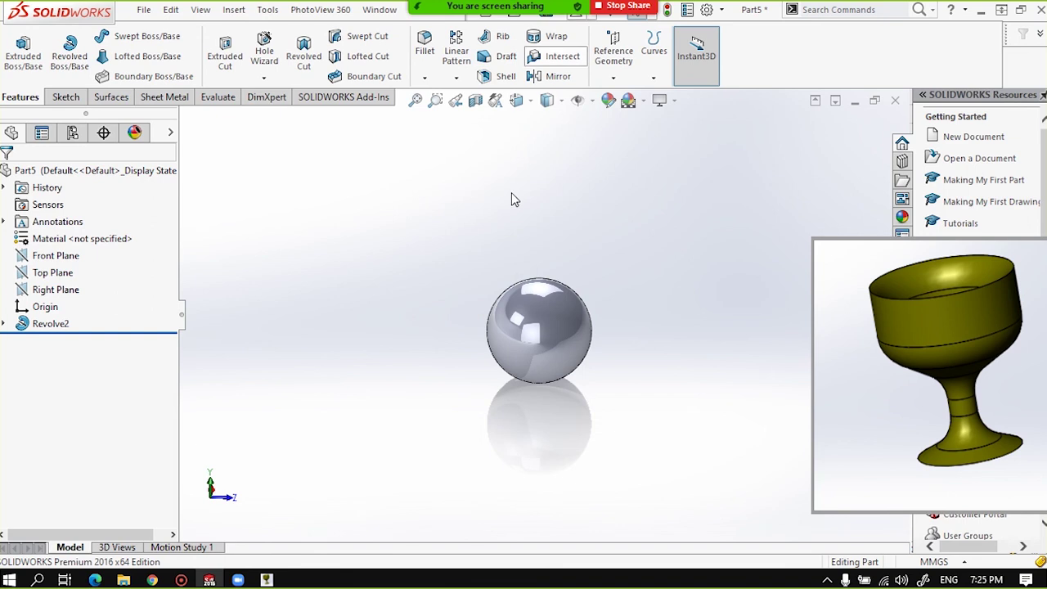
scroll(539, 321, up, 4)
scroll(544, 317, down, 3)
scroll(559, 308, up, 1)
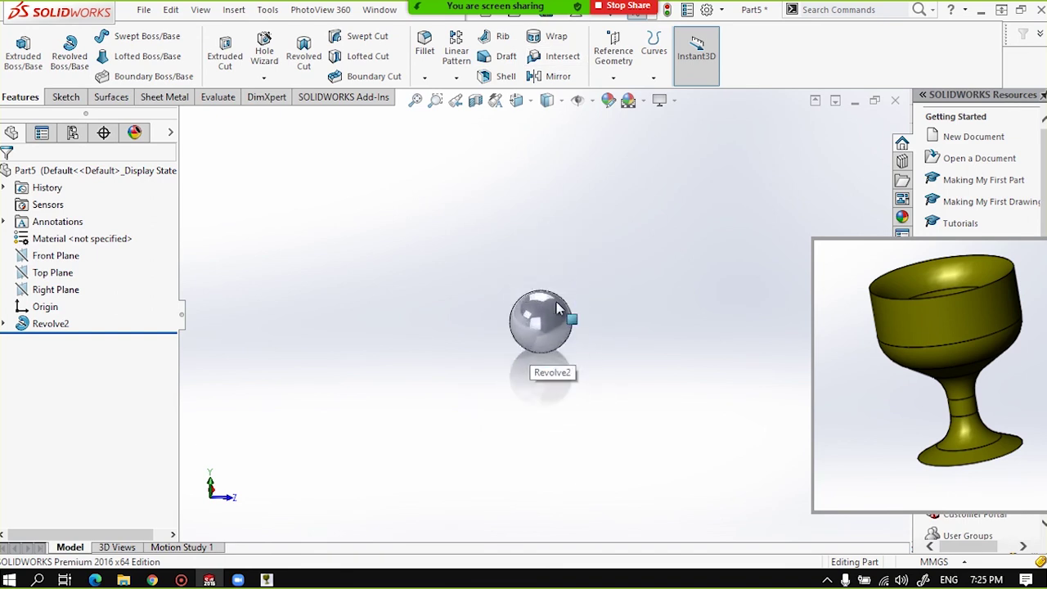
scroll(559, 308, down, 3)
Open Revolve2's Sketch1 for editing from the FeatureManager tree.
click(3, 323)
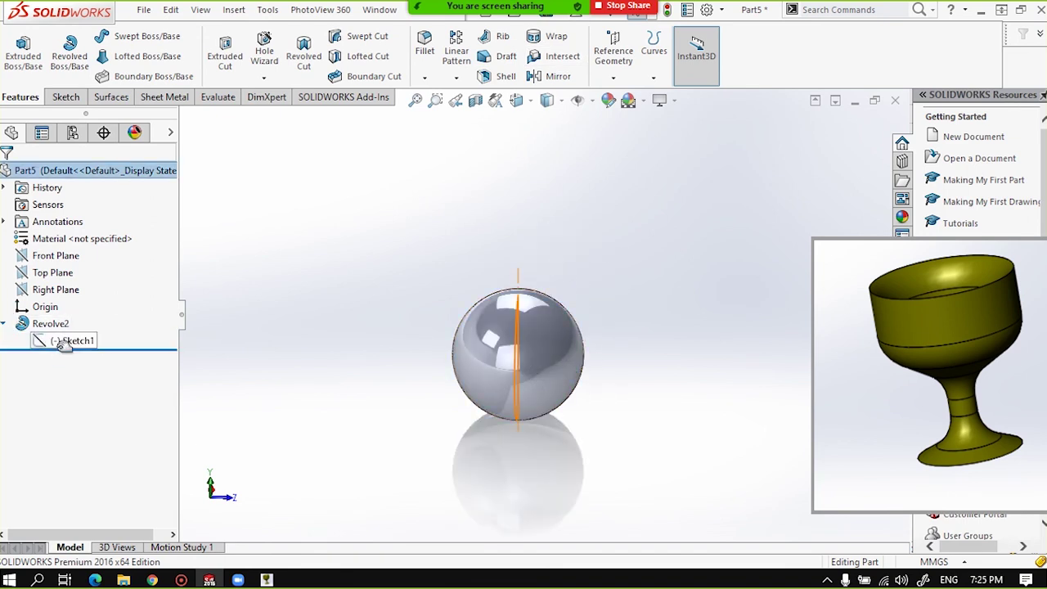
click(51, 342)
click(77, 299)
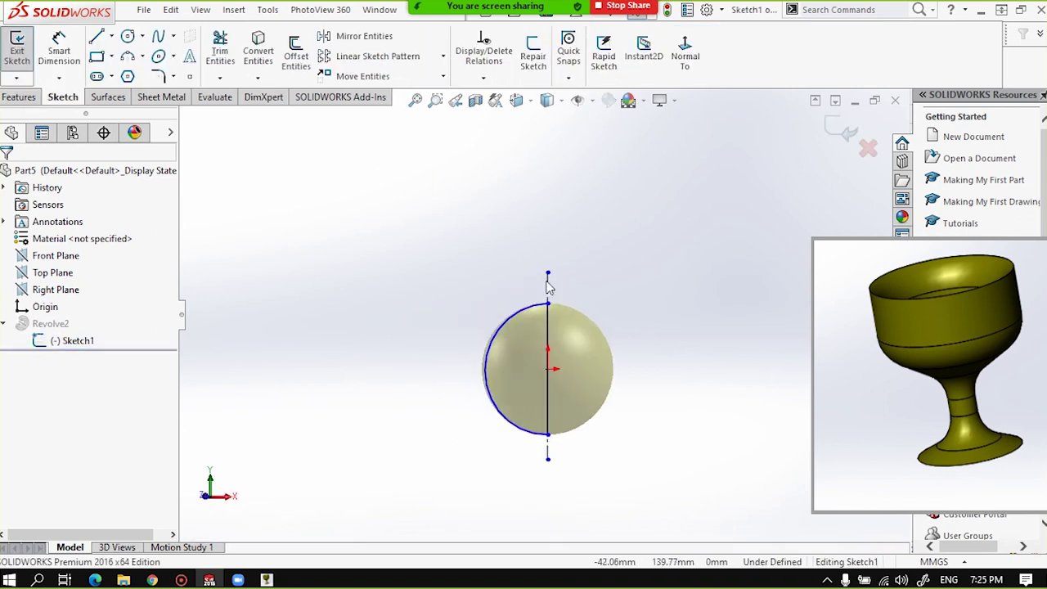
scroll(552, 314, down, 2)
scroll(547, 298, down, 3)
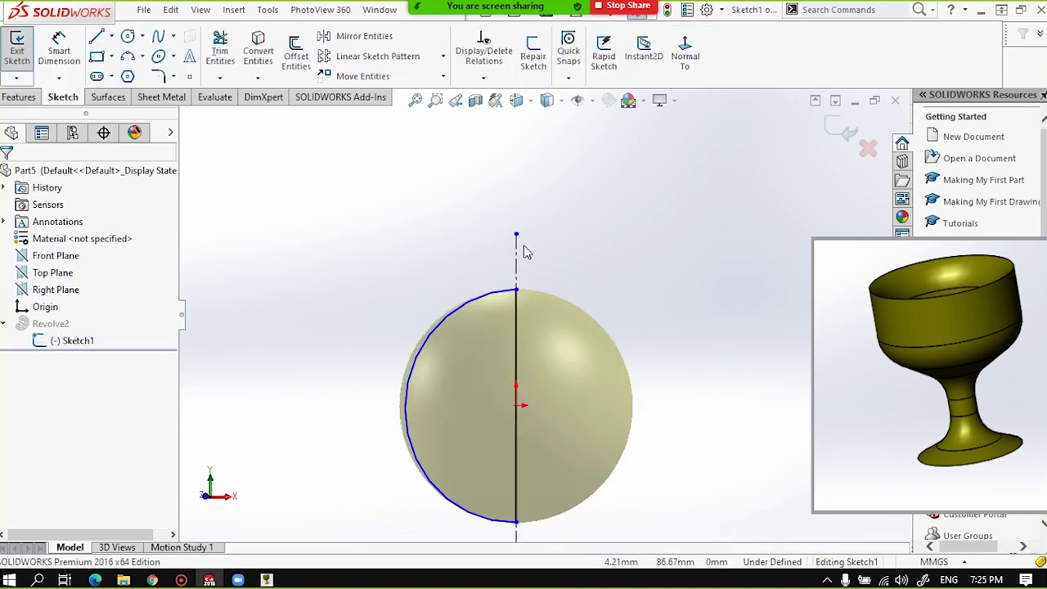
Shorten the centerline so its top and bottom ends meet the sphere.
drag(516, 236, 516, 290)
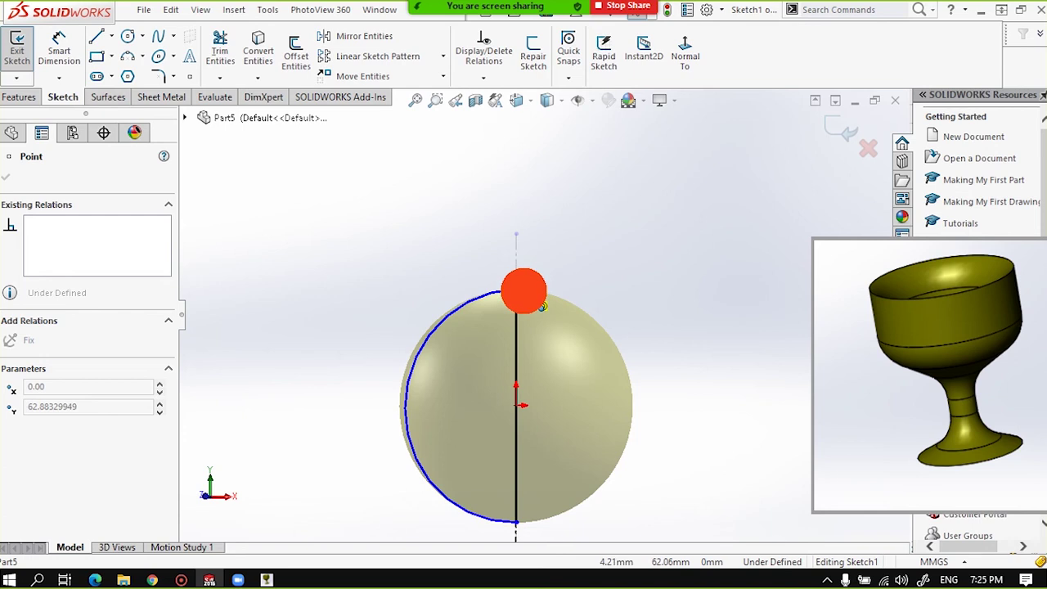
scroll(524, 495, up, 2)
scroll(538, 434, down, 3)
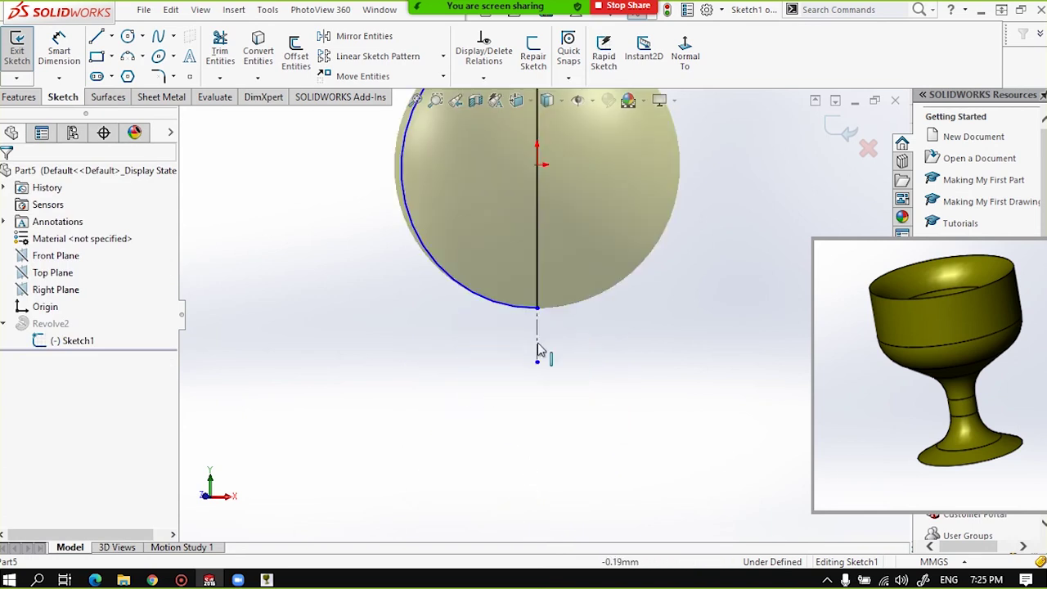
drag(536, 361, 540, 312)
scroll(613, 300, up, 1)
scroll(570, 233, up, 3)
scroll(569, 231, up, 1)
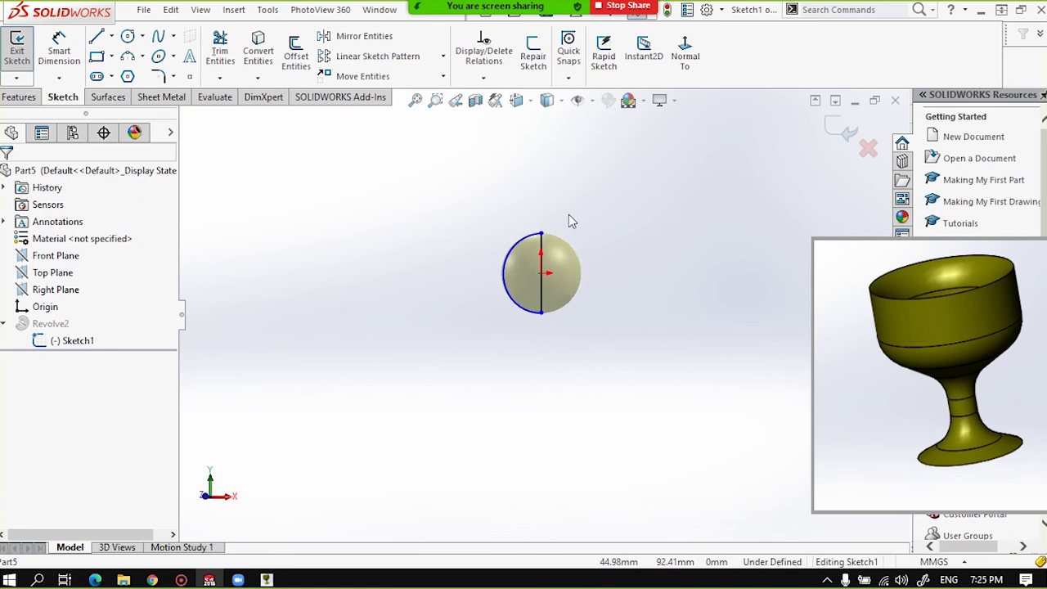
scroll(569, 225, down, 2)
scroll(547, 266, down, 3)
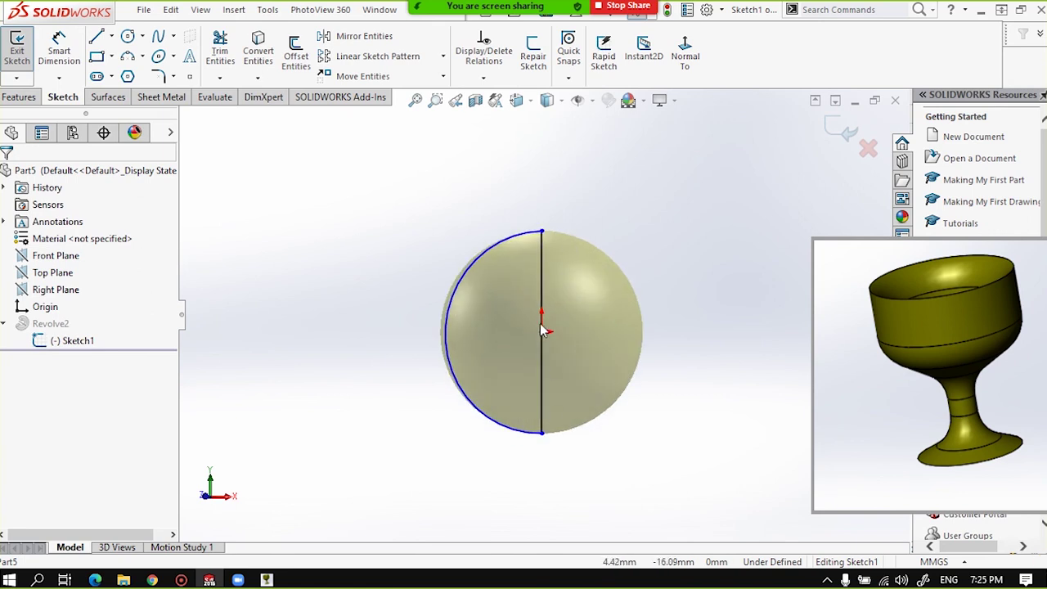
middle_drag(551, 331, 573, 351)
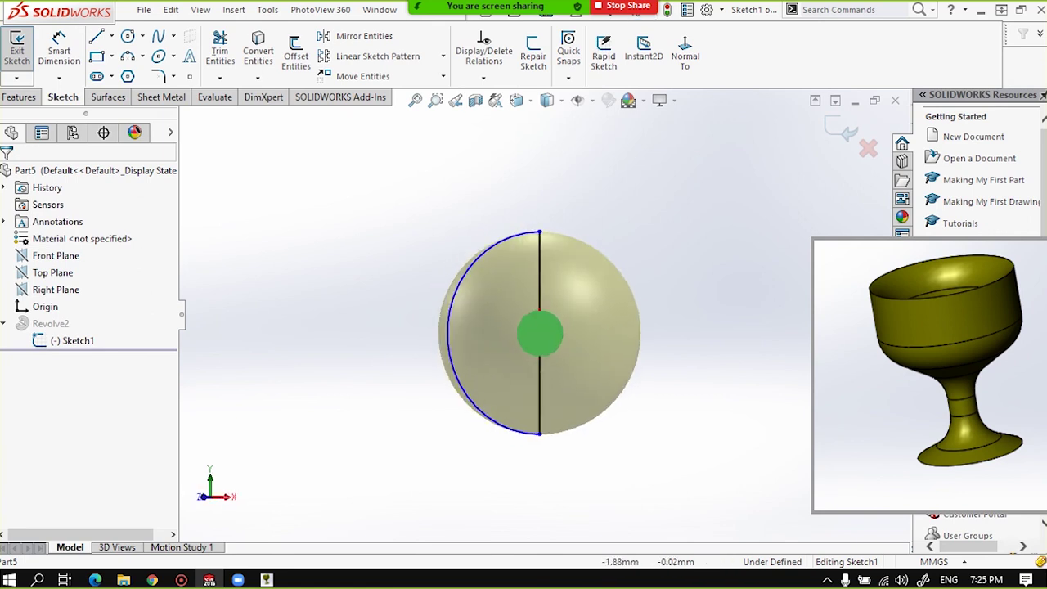
middle_drag(499, 224, 502, 247)
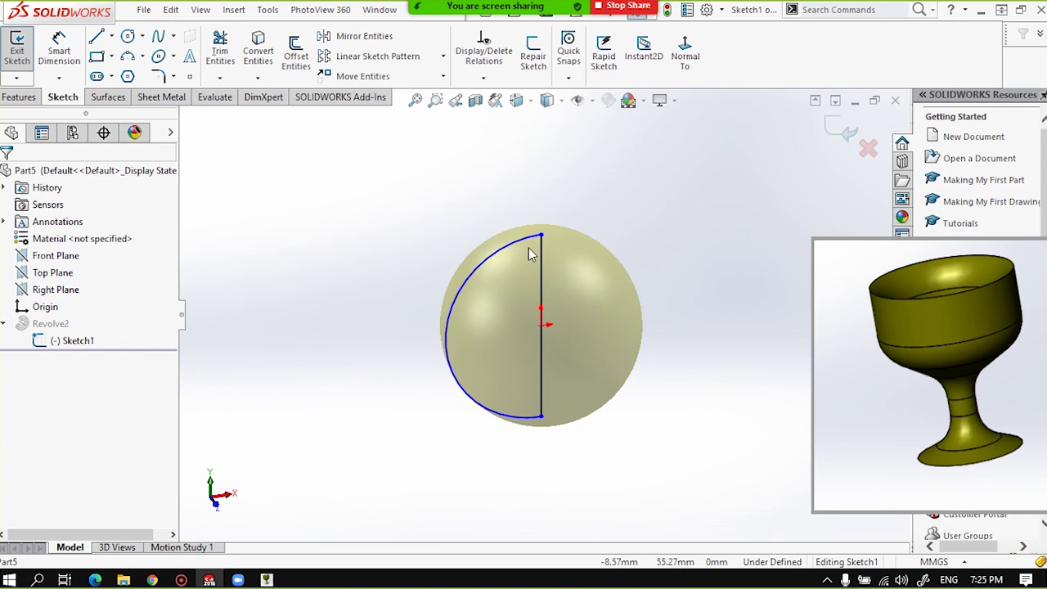
Exit the sketch to rebuild Revolve2, orbit the sphere, and select Sketch1 in the tree.
click(18, 97)
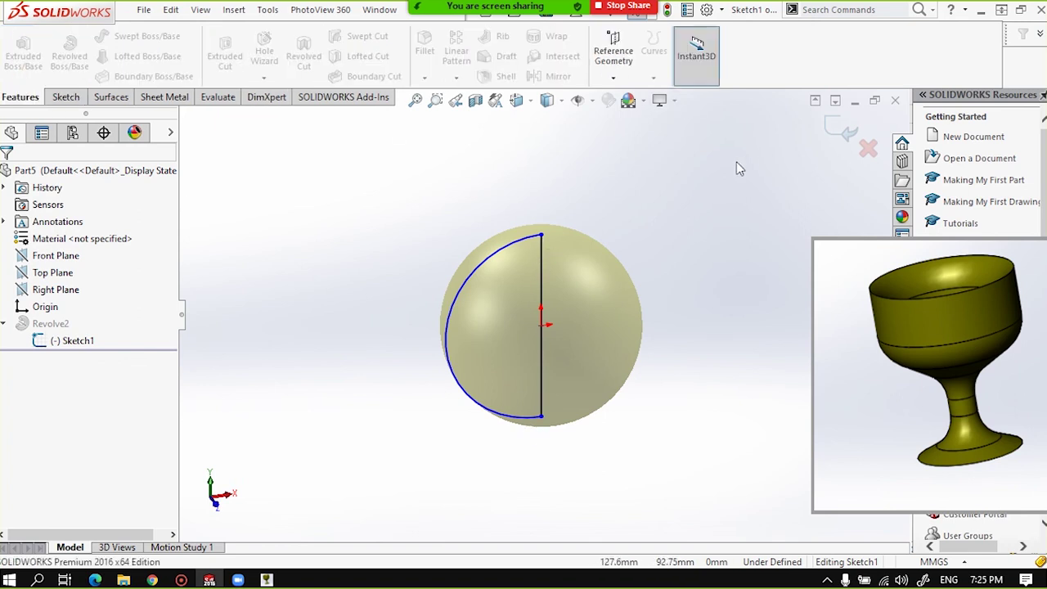
click(841, 130)
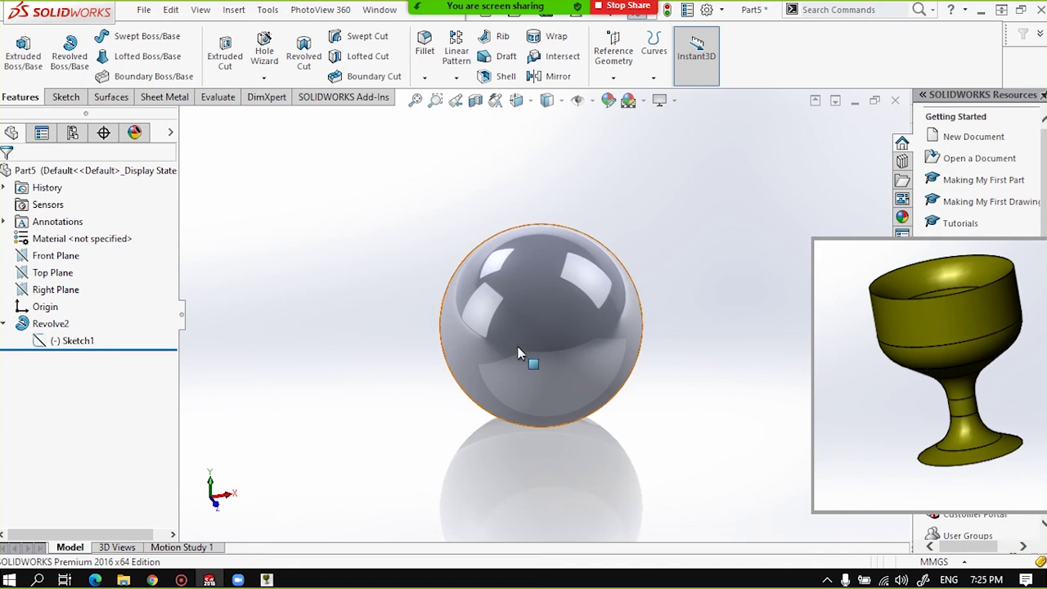
scroll(528, 342, up, 3)
scroll(536, 327, down, 3)
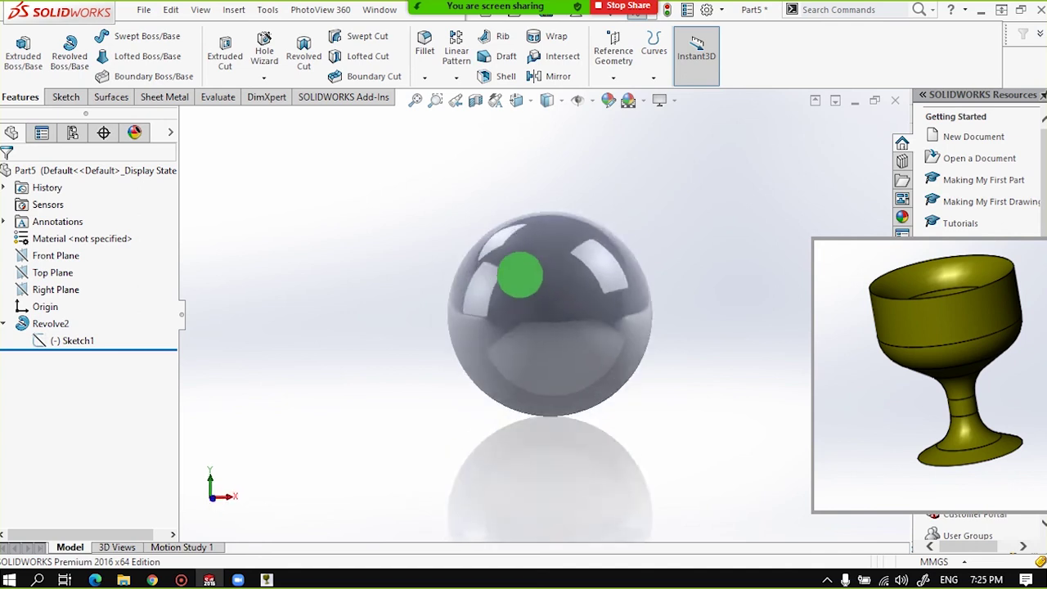
middle_drag(553, 336, 505, 330)
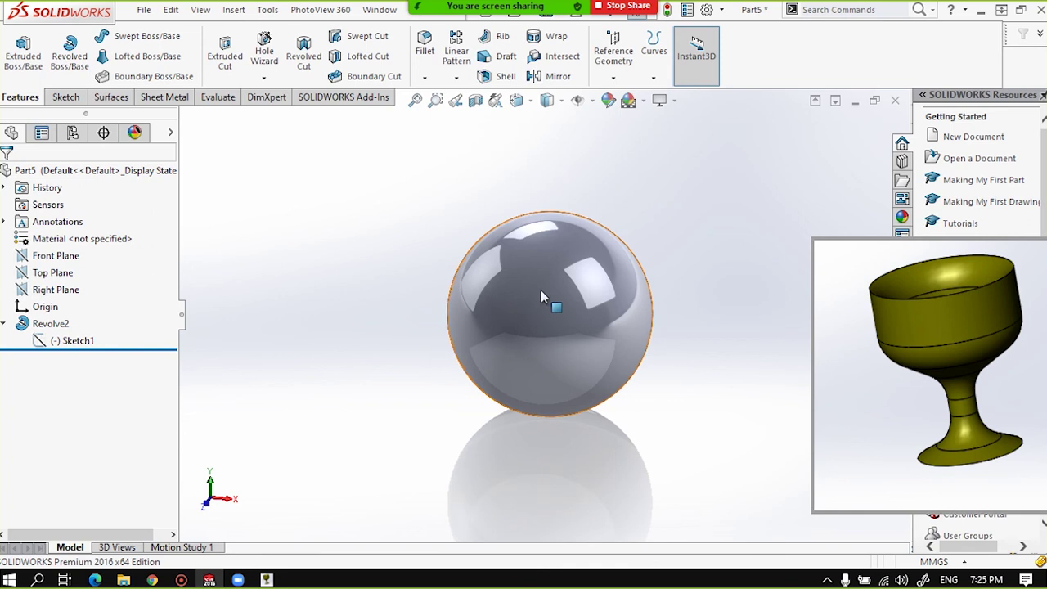
middle_drag(505, 335, 501, 266)
click(5, 325)
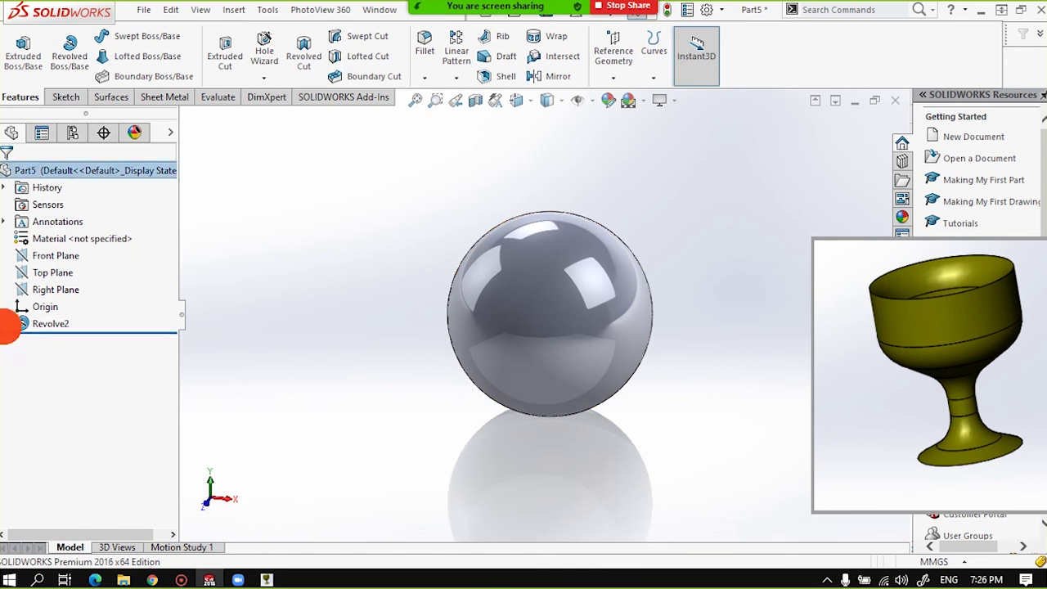
click(5, 324)
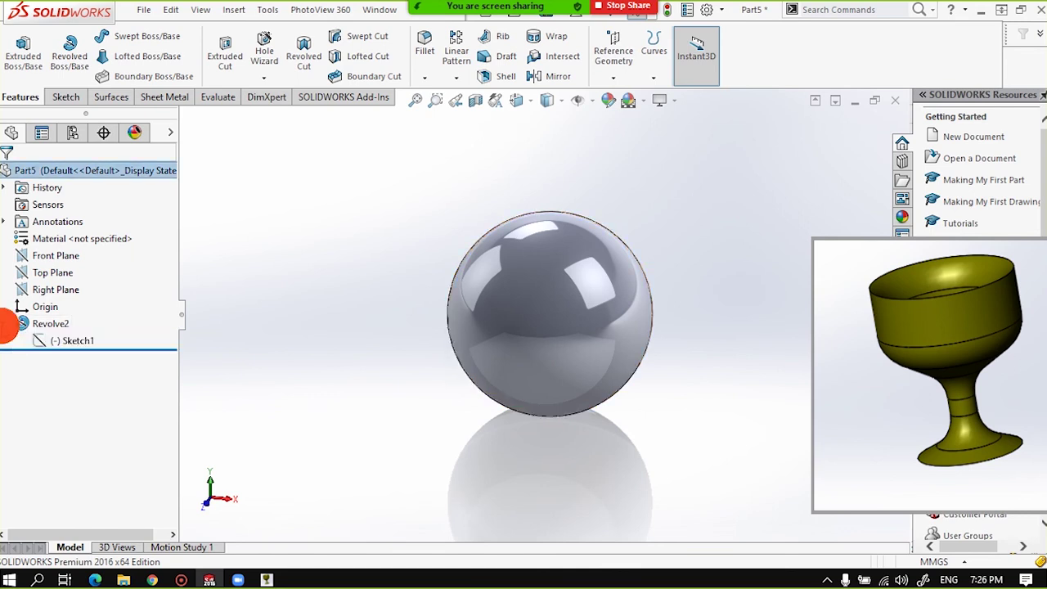
click(57, 344)
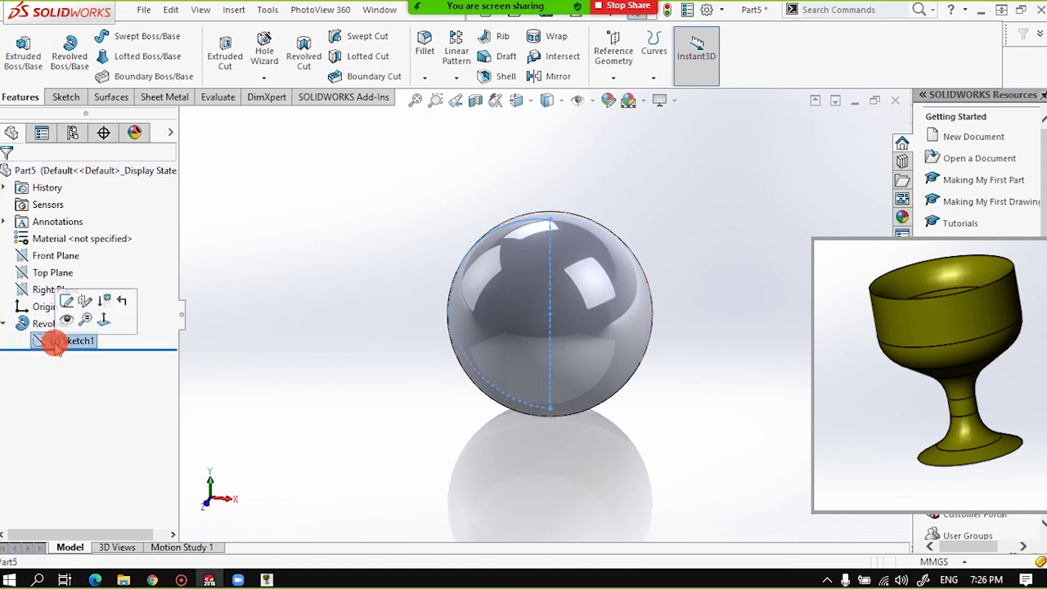
Edit Sketch1 and drag the semicircle's top endpoint up to 73.41 mm.
click(66, 303)
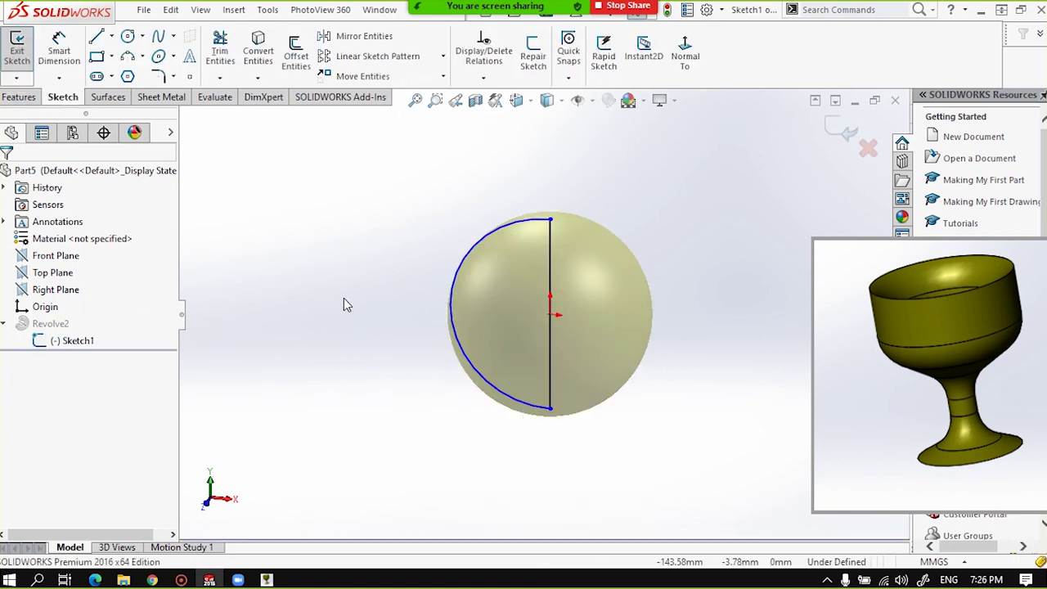
middle_drag(542, 274, 556, 271)
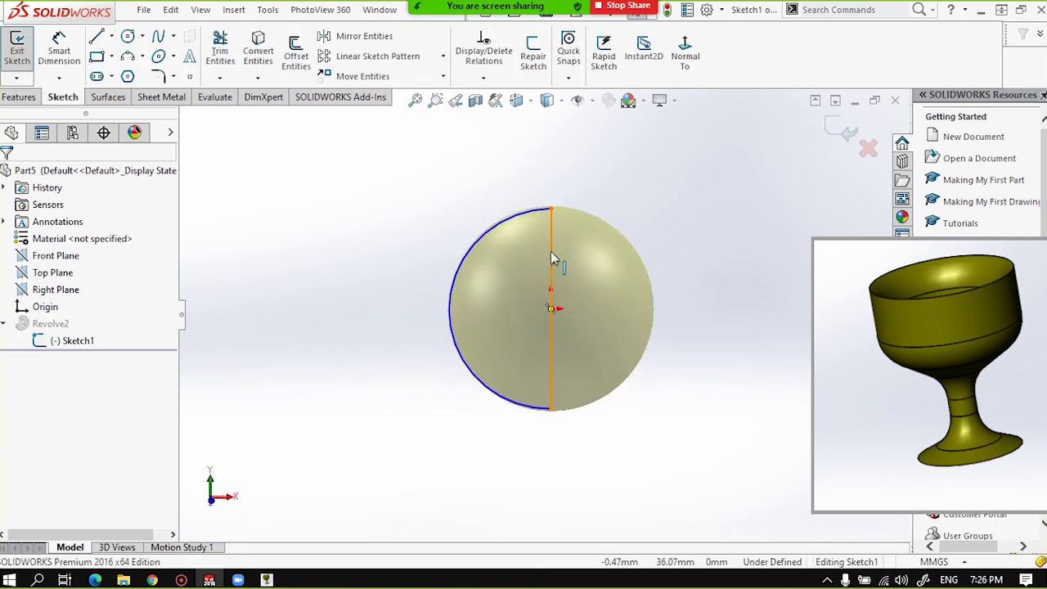
scroll(551, 251, down, 2)
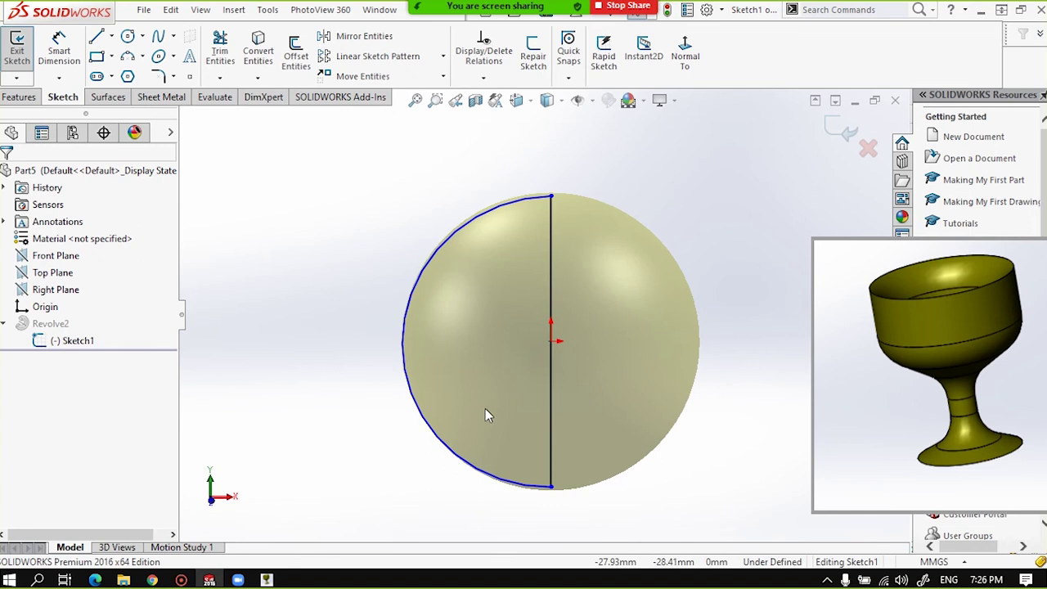
scroll(485, 409, down, 2)
scroll(489, 376, up, 2)
scroll(490, 401, down, 1)
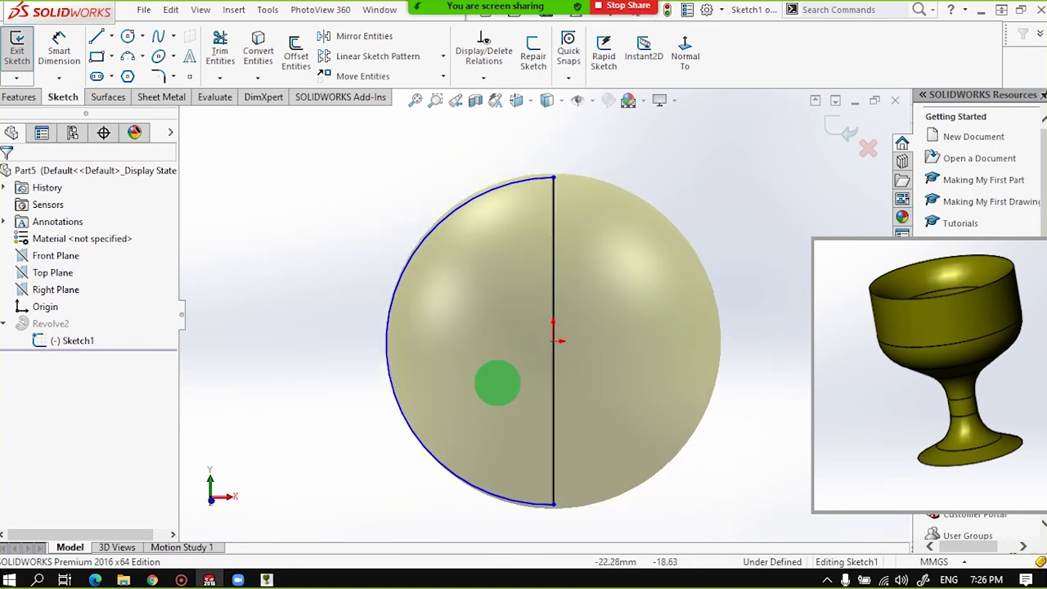
scroll(495, 383, down, 1)
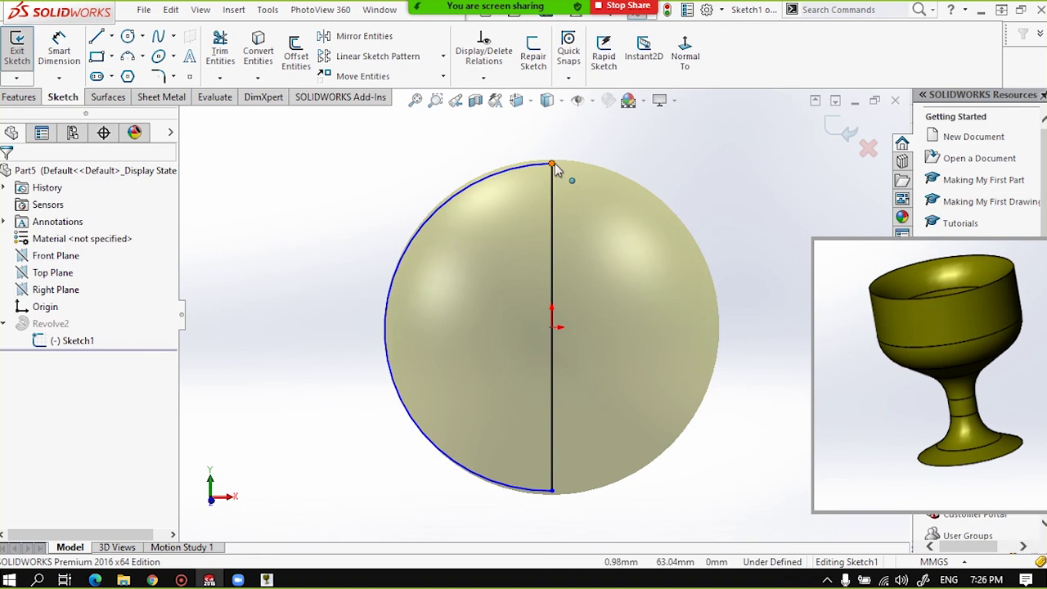
click(556, 135)
drag(556, 135, 559, 134)
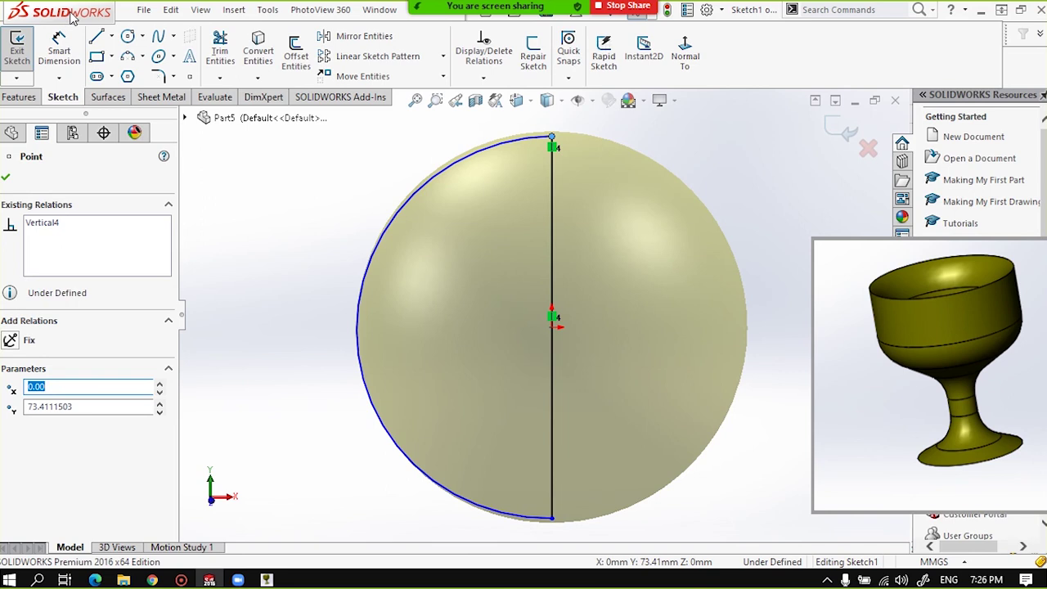
click(96, 40)
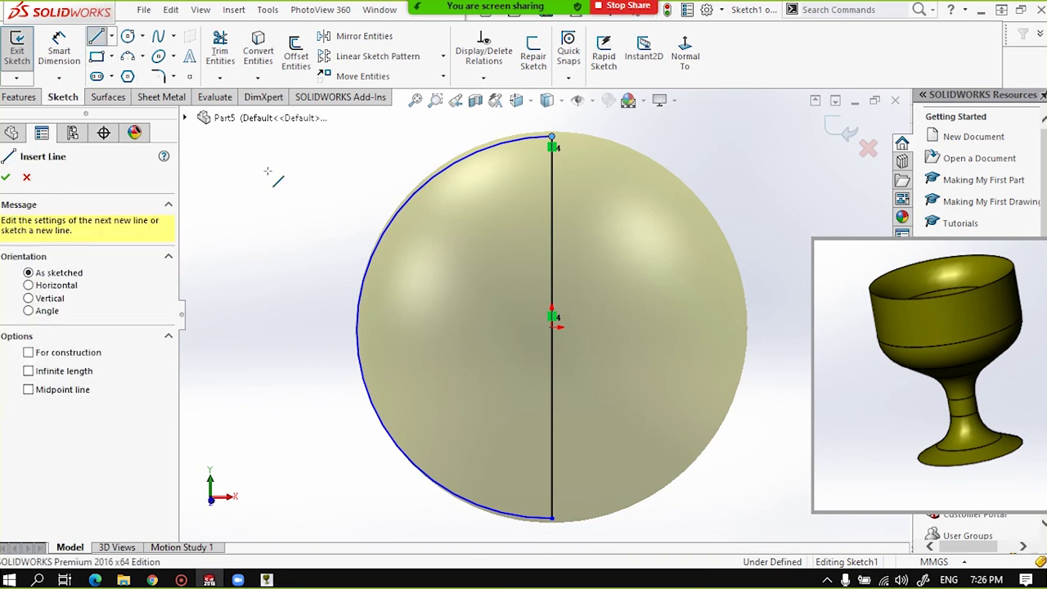
Draw four lines from the origin out past the semicircle's left edge, upper-left to lower-left.
click(553, 320)
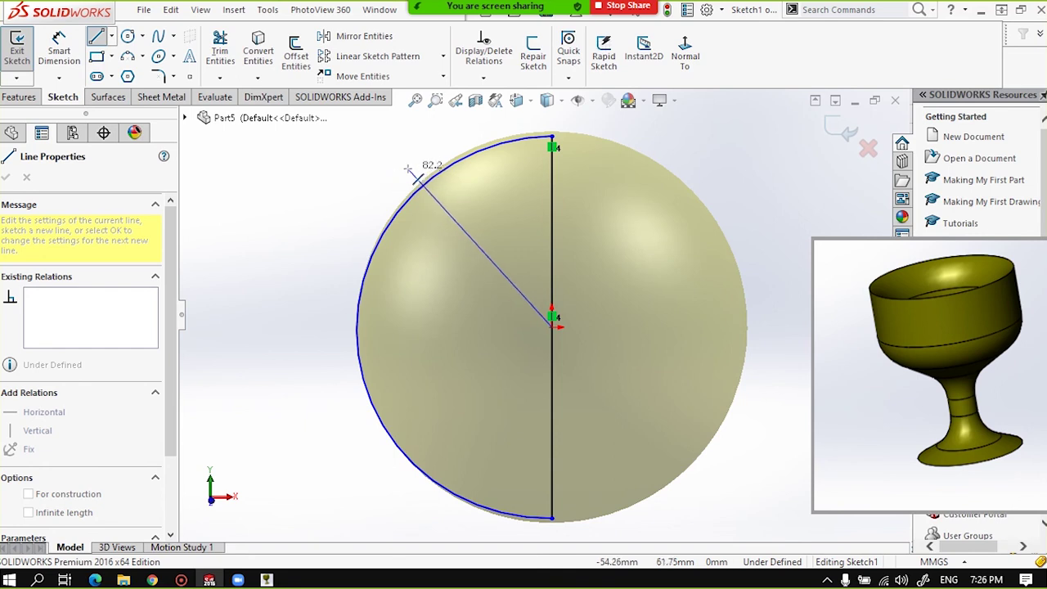
click(396, 162)
key(Escape)
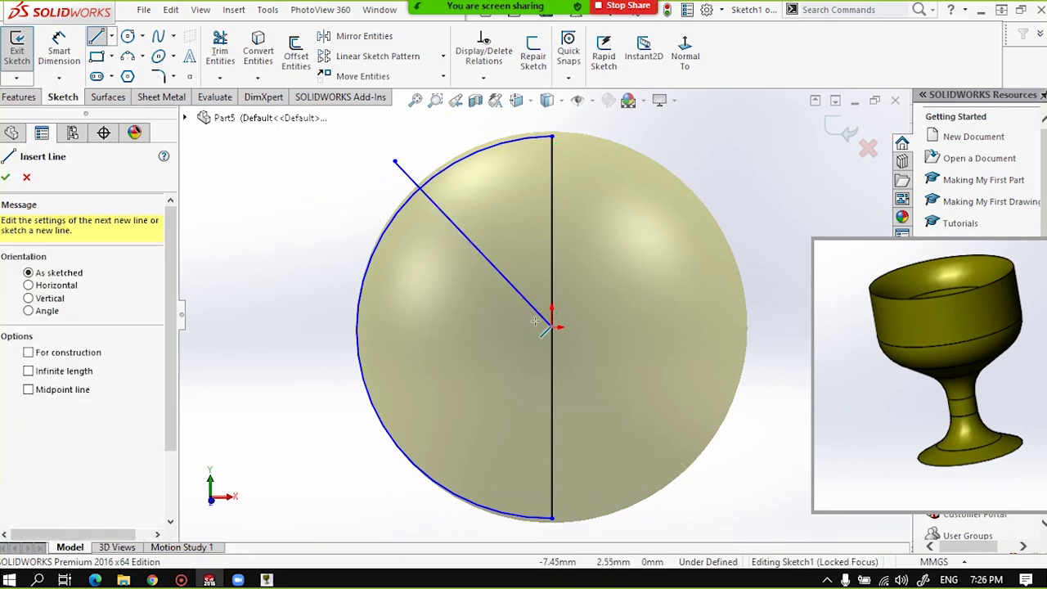
click(553, 327)
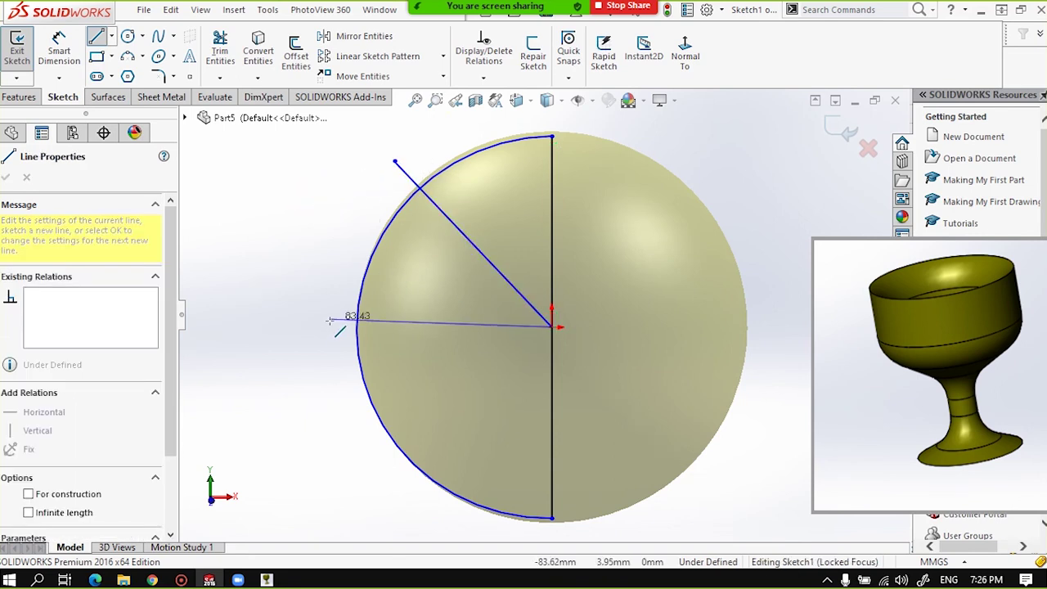
click(323, 227)
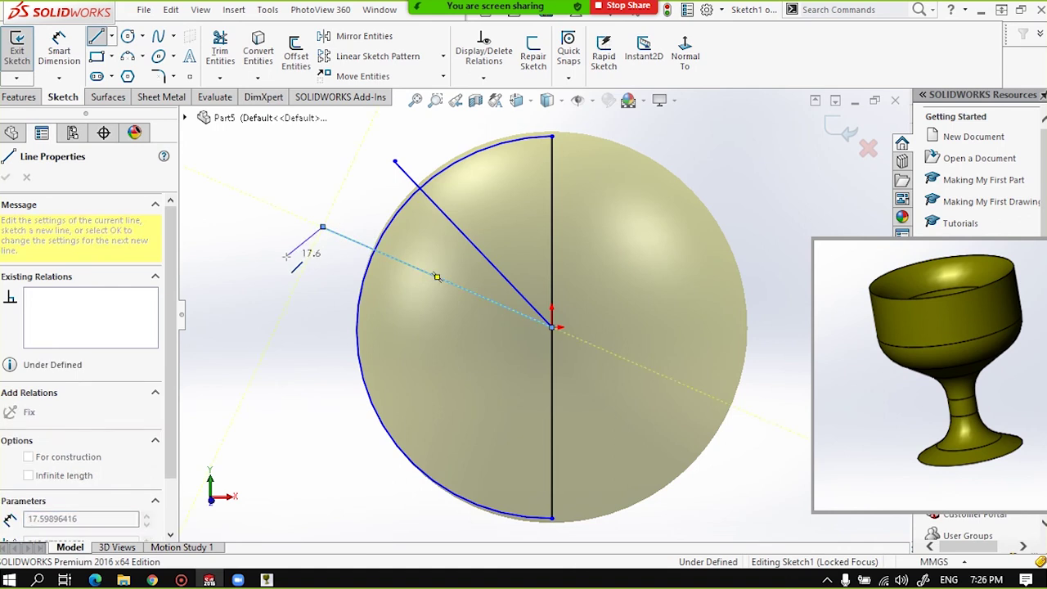
key(Escape)
click(553, 327)
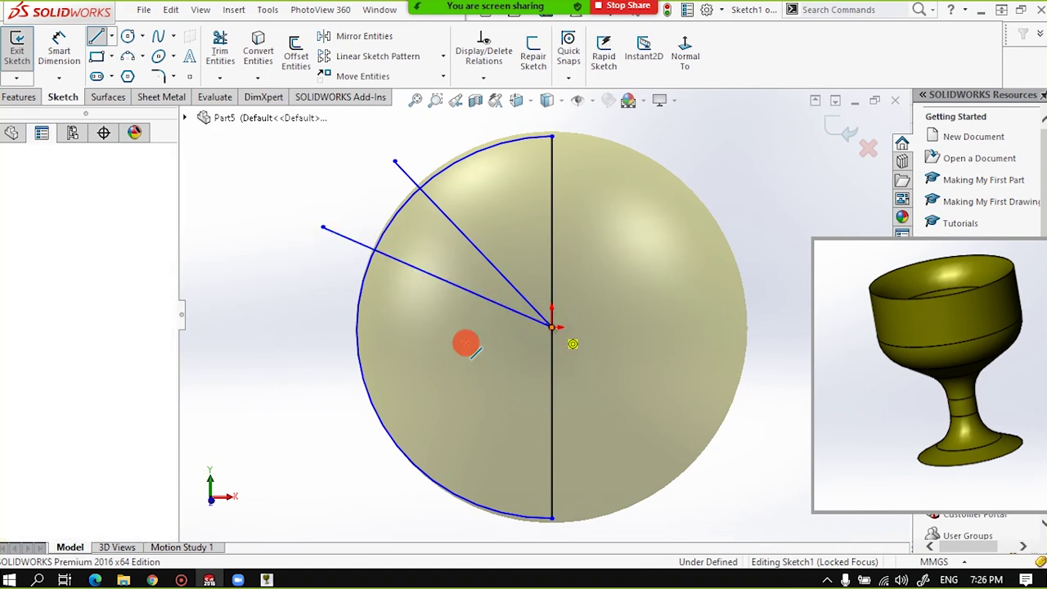
double_click(308, 396)
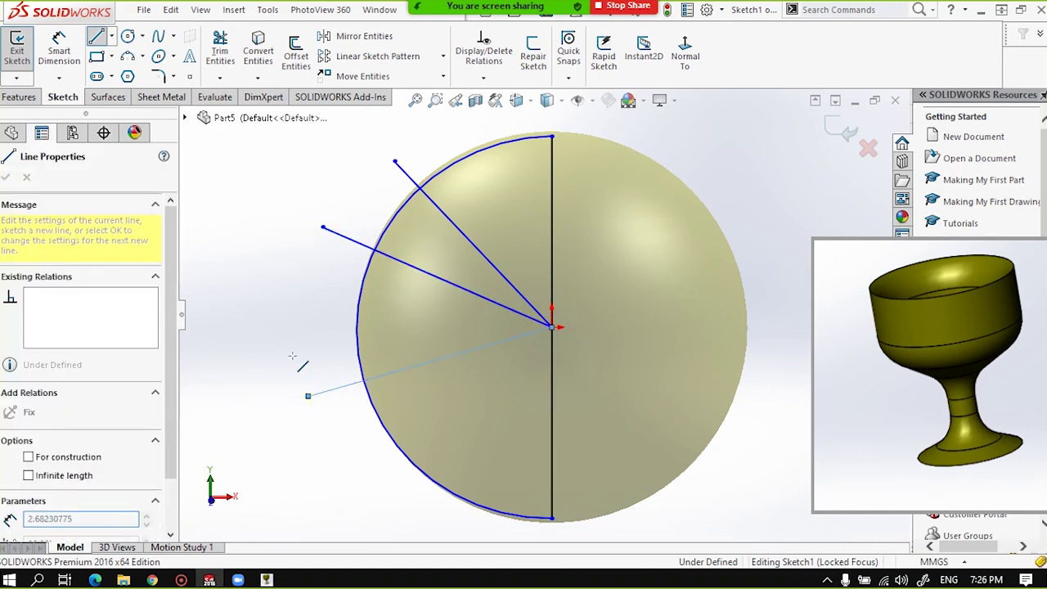
click(555, 328)
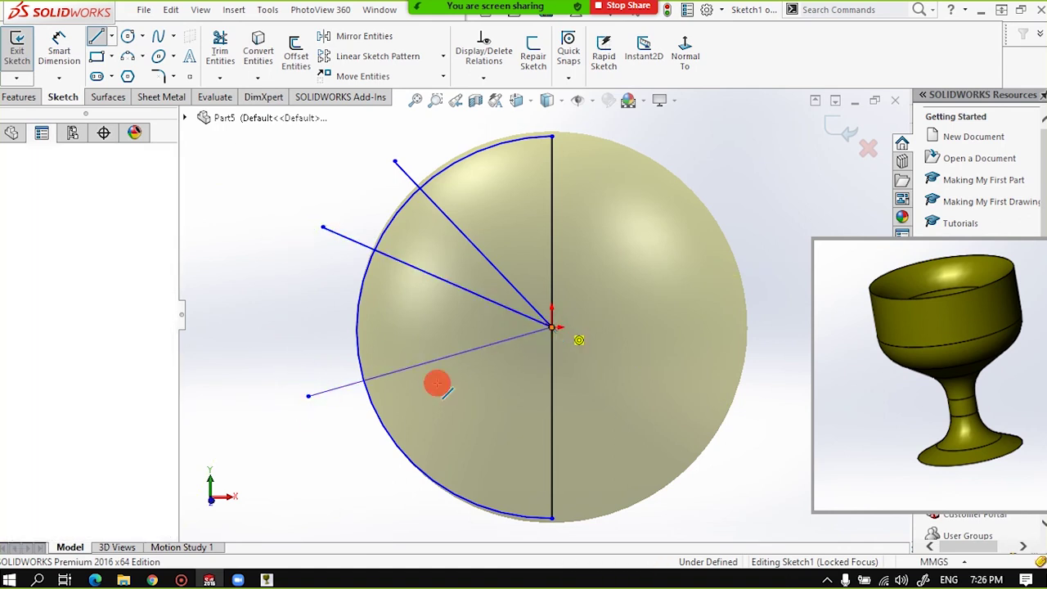
double_click(353, 466)
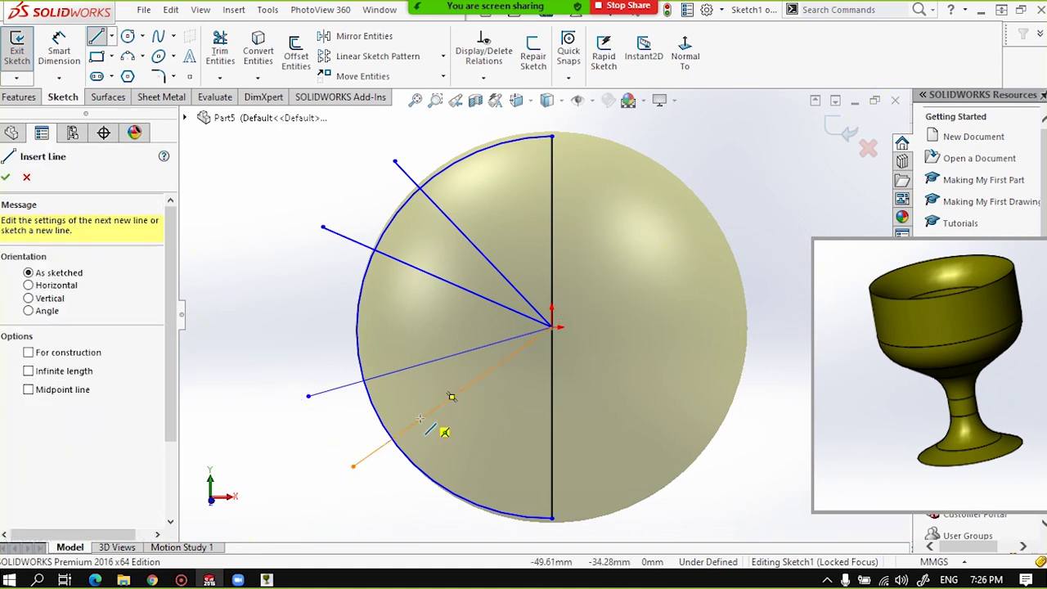
click(127, 58)
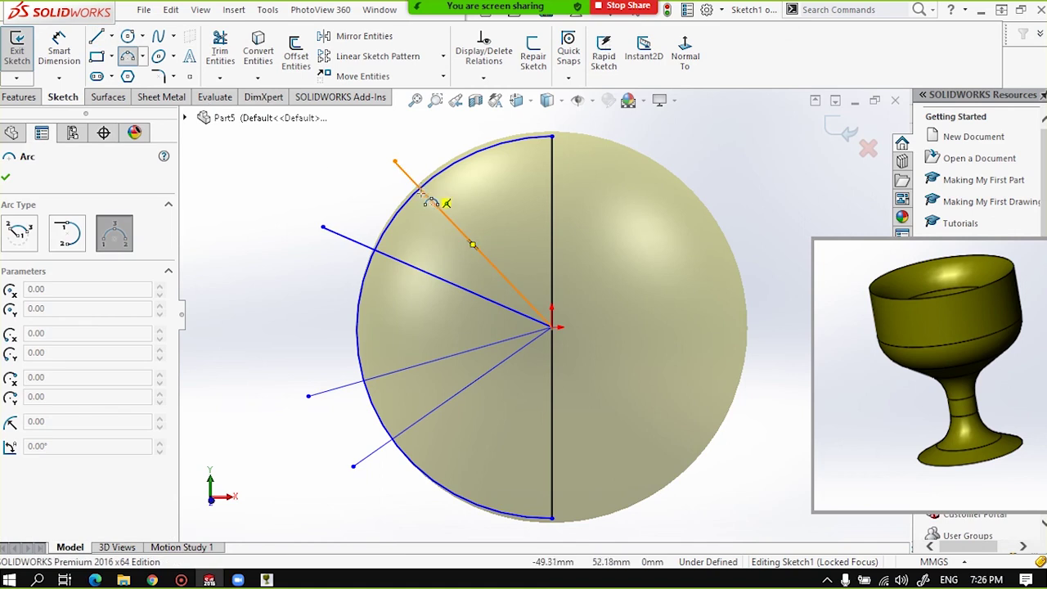
Draw a three-point arc joining the two upper radial lines where they cross the semicircle.
ctrl+middle_drag(423, 192, 561, 311)
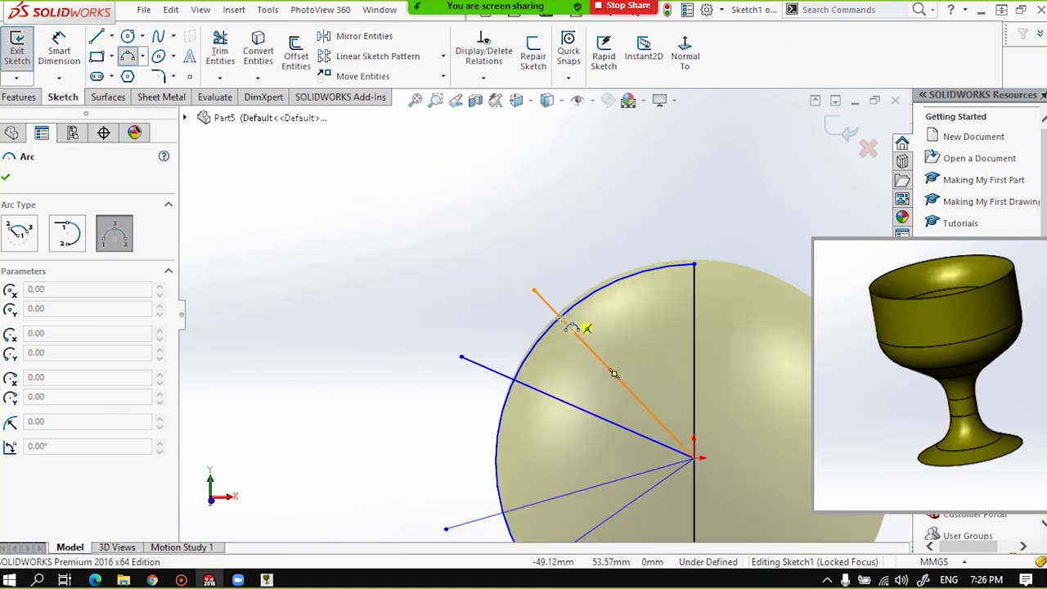
scroll(601, 350, up, 4)
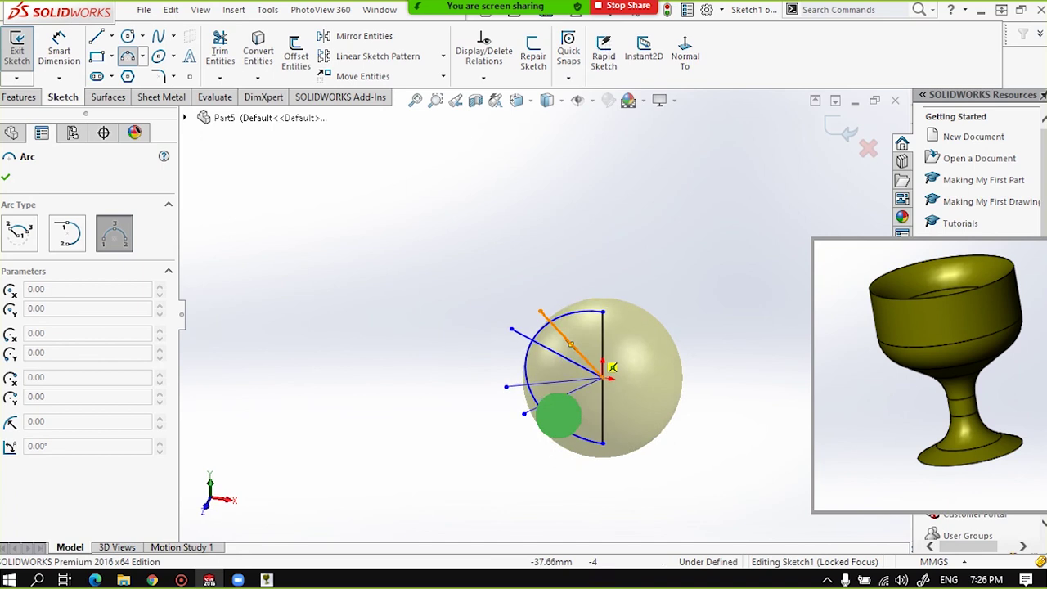
scroll(593, 301, down, 5)
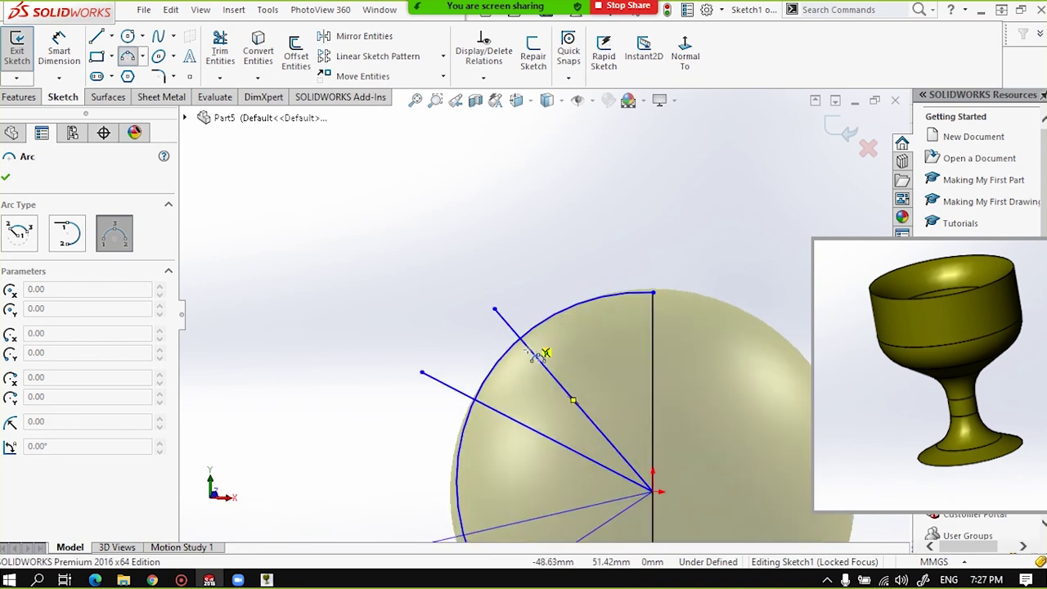
drag(529, 352, 537, 378)
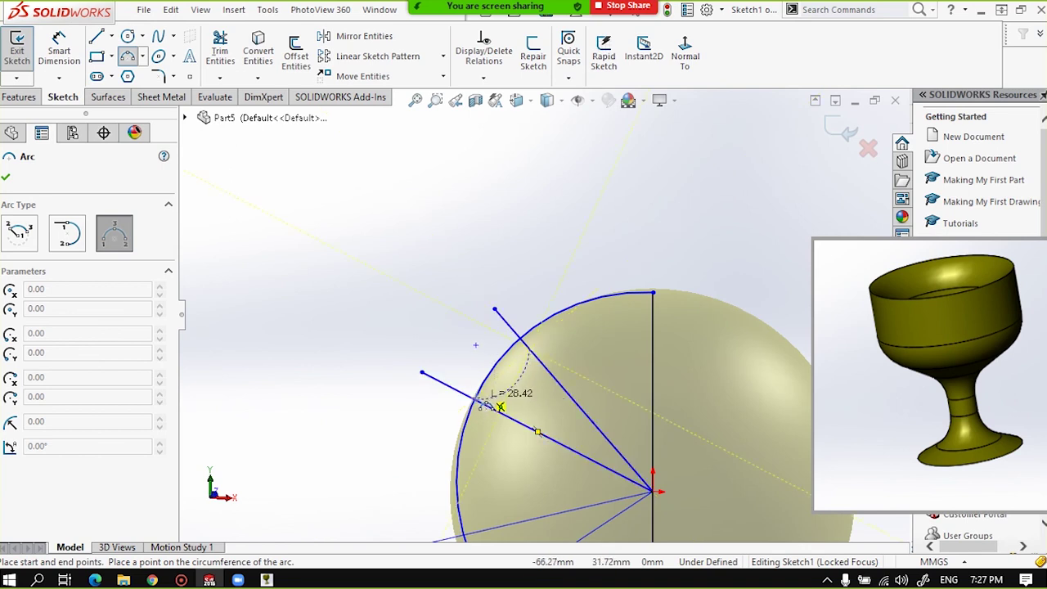
click(498, 400)
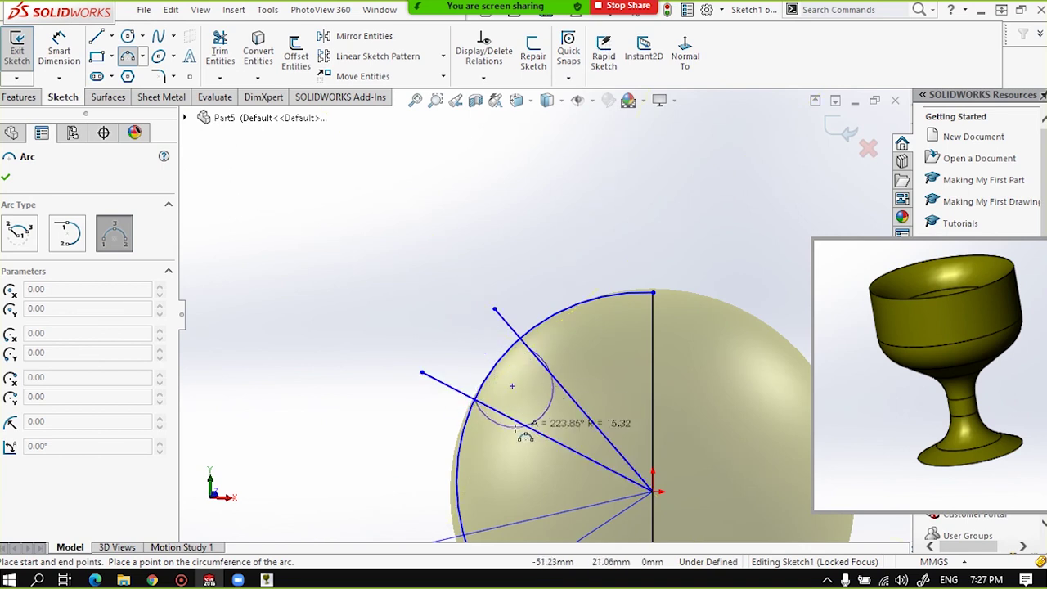
click(505, 383)
scroll(533, 374, up, 3)
scroll(533, 368, down, 3)
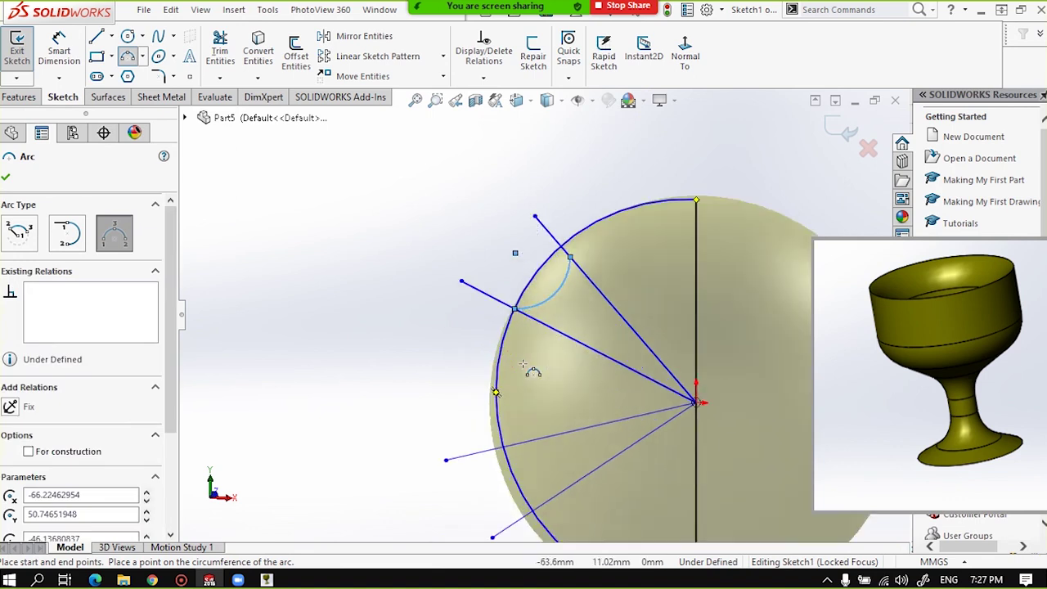
scroll(474, 460, down, 2)
Draw a second three-point arc between the lower radial lines at the semicircle.
click(497, 474)
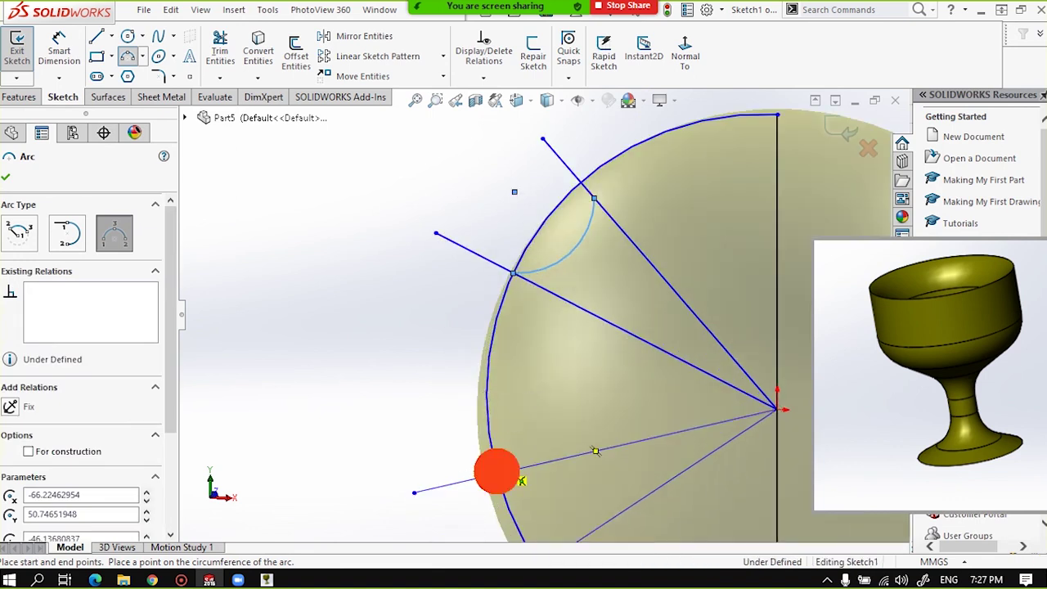
scroll(548, 343, up, 3)
scroll(532, 409, down, 1)
scroll(540, 409, down, 3)
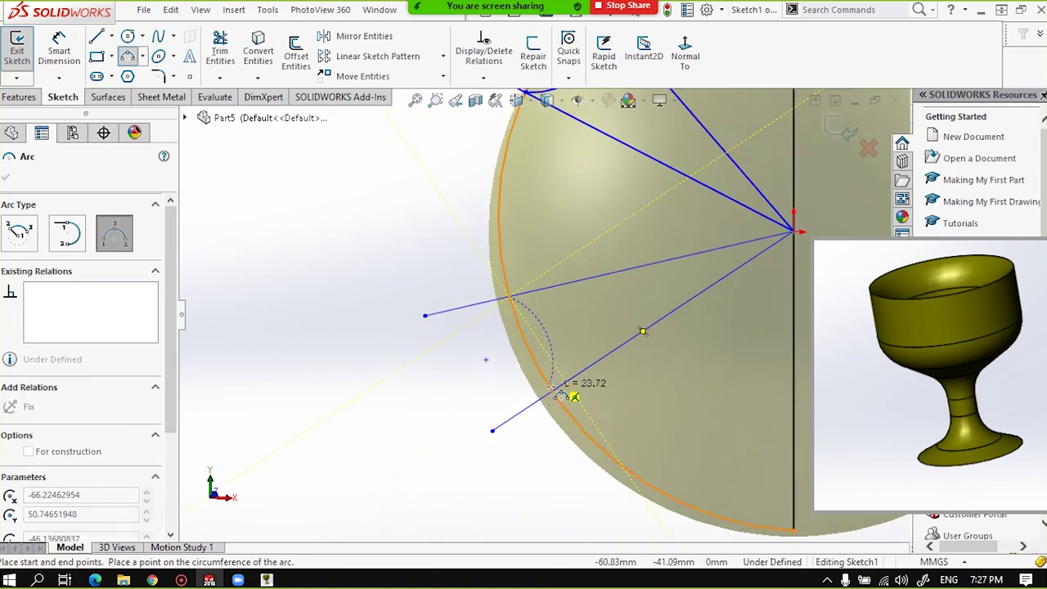
click(553, 391)
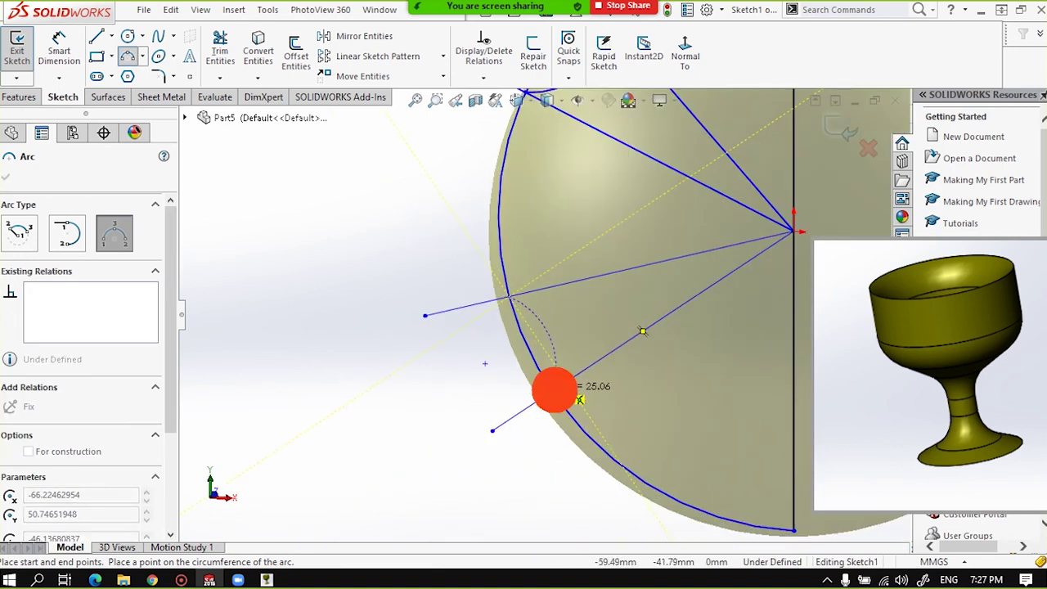
click(553, 333)
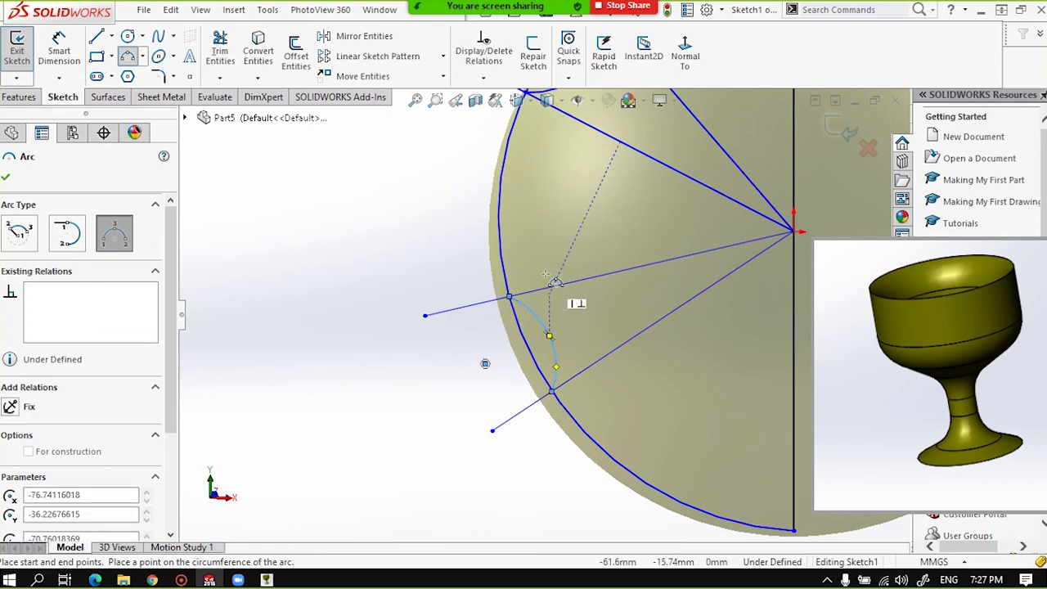
scroll(542, 315, up, 3)
key(Escape)
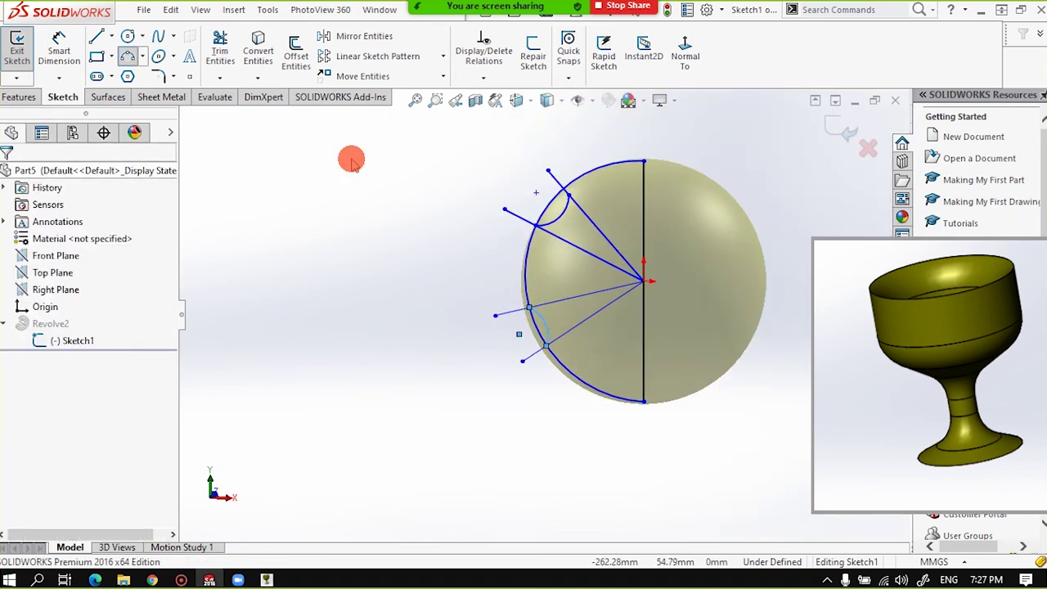
ctrl+middle_drag(605, 200, 577, 261)
scroll(577, 261, down, 2)
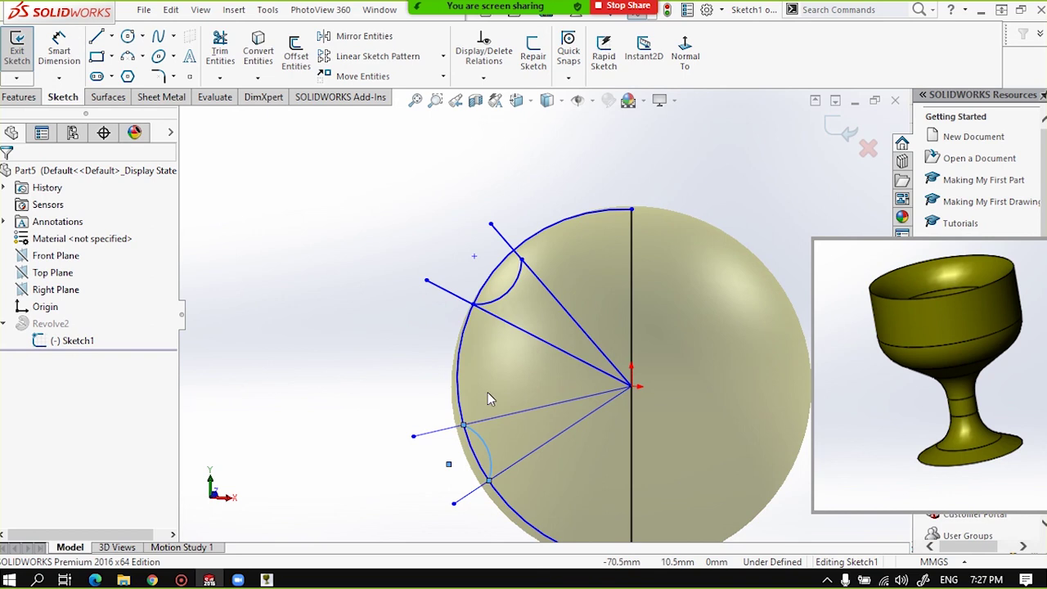
scroll(487, 392, up, 4)
scroll(533, 340, down, 3)
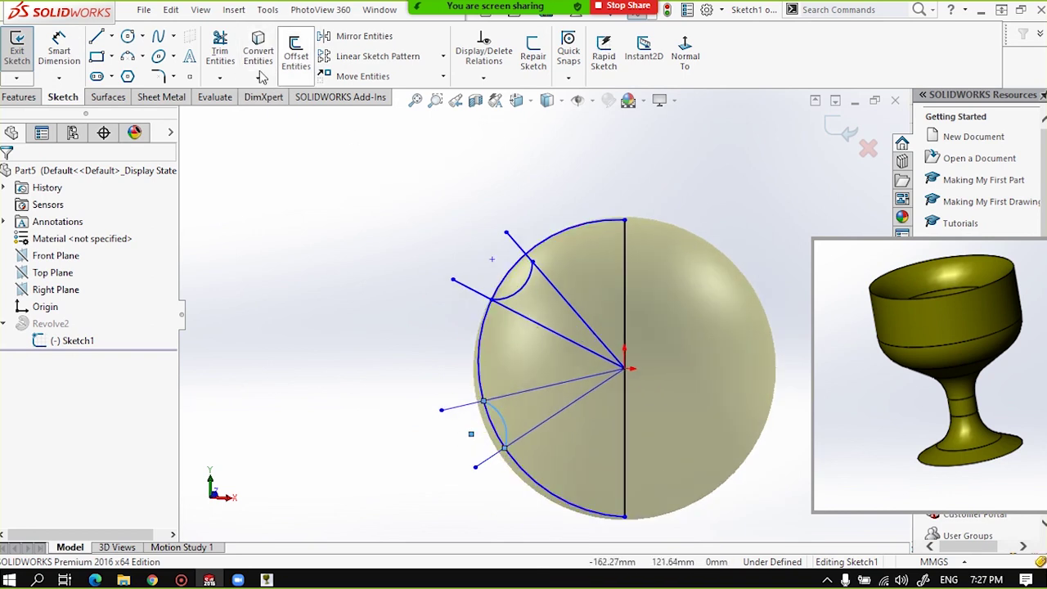
Power-trim the radial line ends and circle pieces lying outside the new arcs.
click(219, 53)
mouse_move(537, 206)
mouse_down()
mouse_move(480, 284)
mouse_move(461, 271)
mouse_move(509, 273)
mouse_move(458, 297)
mouse_move(446, 332)
mouse_move(450, 398)
mouse_move(486, 434)
mouse_move(488, 467)
mouse_move(467, 483)
mouse_move(364, 363)
mouse_up()
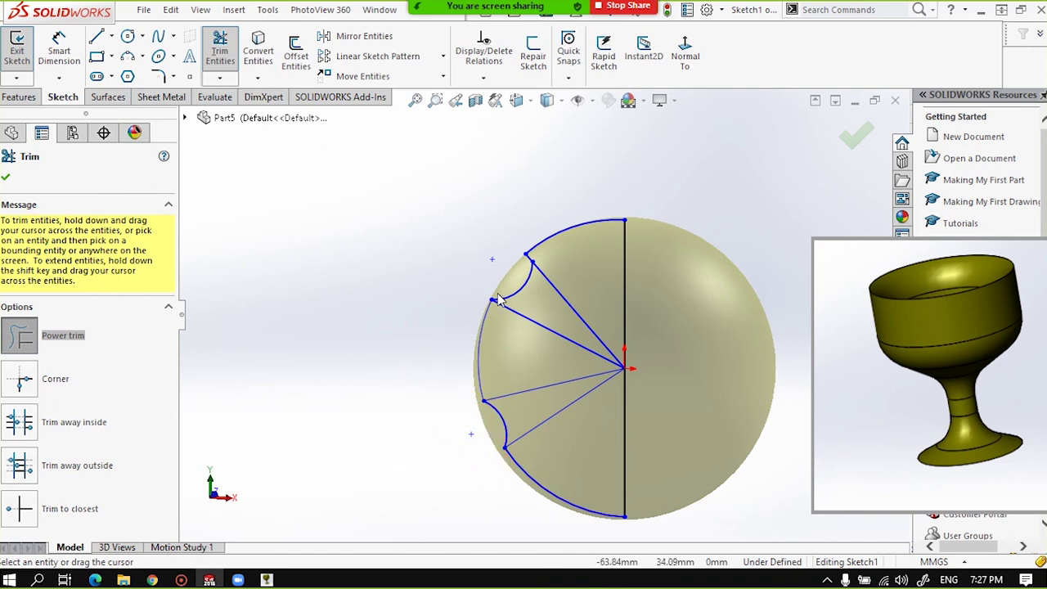
scroll(497, 296, up, 3)
scroll(540, 327, down, 3)
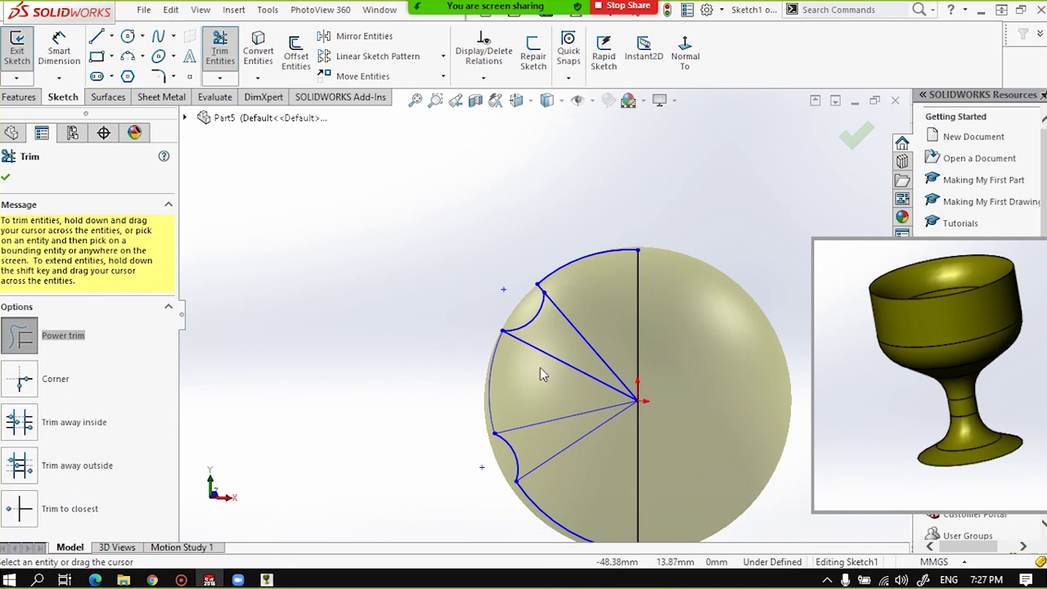
Trim away the remaining radial lines and finish with a straight-on front view.
mouse_move(534, 368)
mouse_down()
mouse_move(588, 329)
mouse_move(580, 413)
mouse_move(595, 442)
mouse_up()
scroll(527, 315, up, 5)
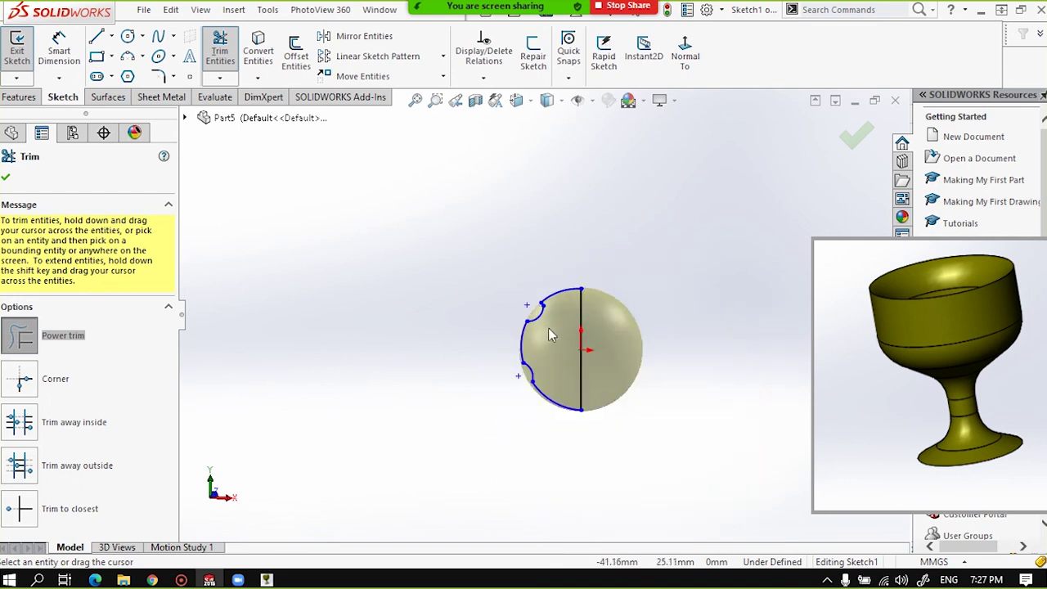
scroll(562, 329, down, 3)
scroll(539, 359, down, 2)
mouse_move(572, 356)
middle_down()
mouse_move(608, 349)
mouse_move(578, 357)
middle_up()
key(ctrl+8)
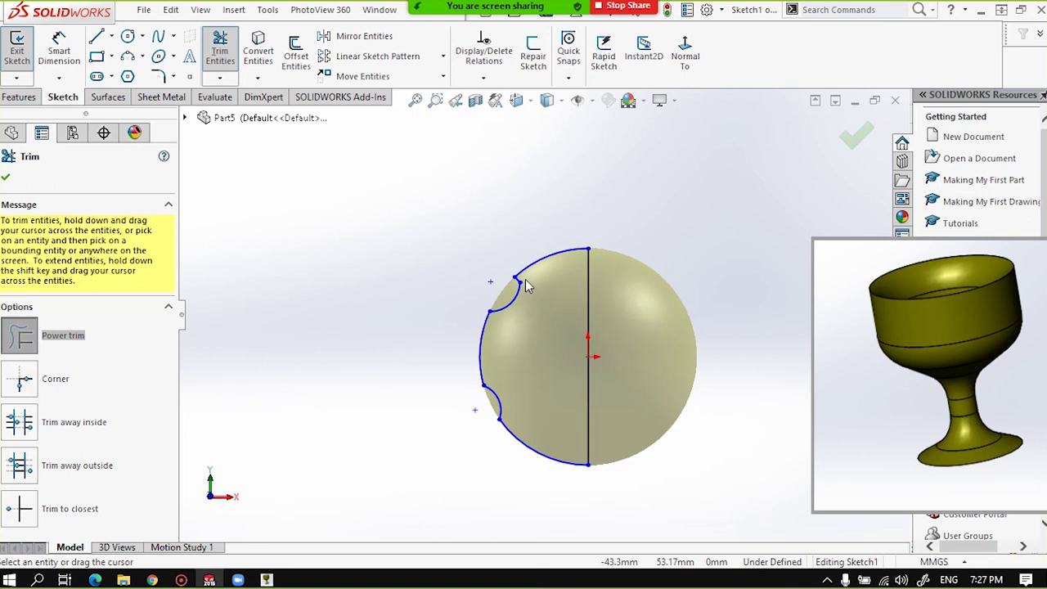
scroll(526, 279, down, 2)
scroll(548, 294, down, 3)
scroll(571, 304, down, 3)
scroll(525, 311, up, 1)
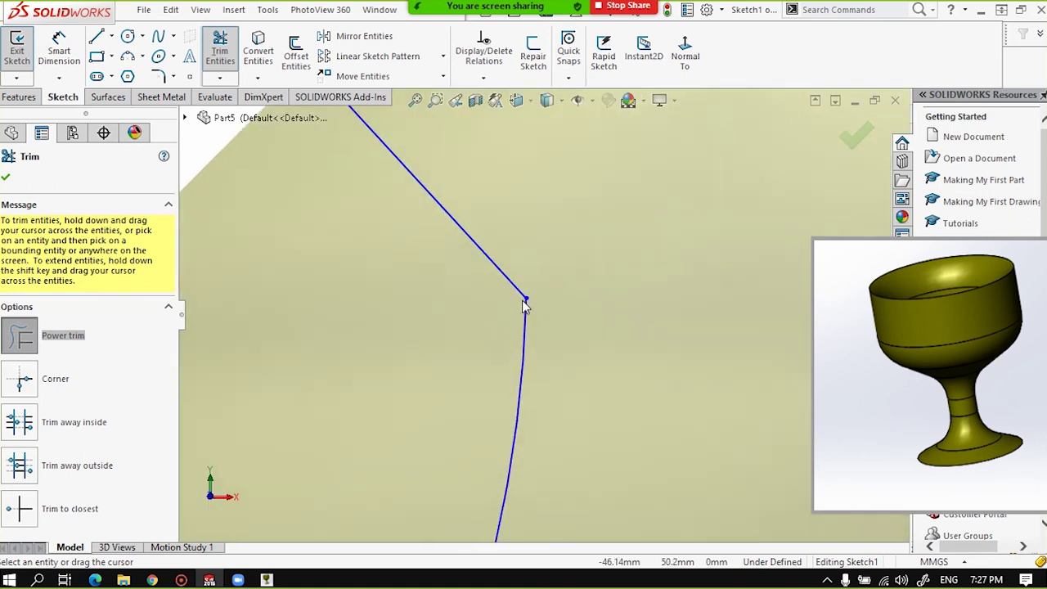
scroll(526, 311, up, 2)
scroll(540, 311, up, 3)
scroll(573, 318, up, 3)
scroll(576, 321, down, 4)
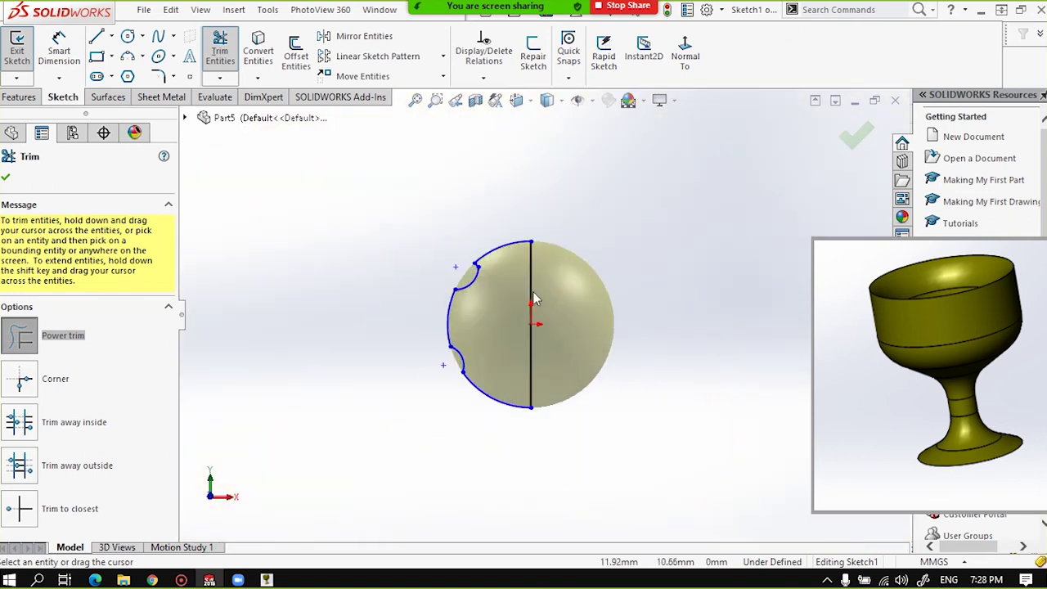
scroll(532, 292, down, 1)
click(6, 178)
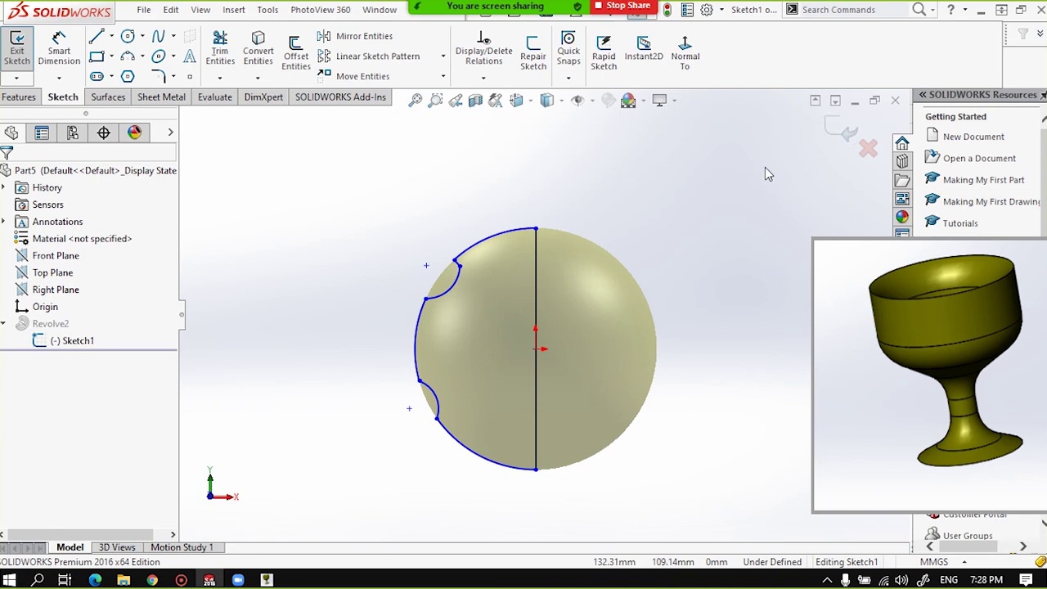
Rebuild the revolve, then drag Sketch1's middle arc out to a 111.05 mm radius for a deeper waist.
click(831, 136)
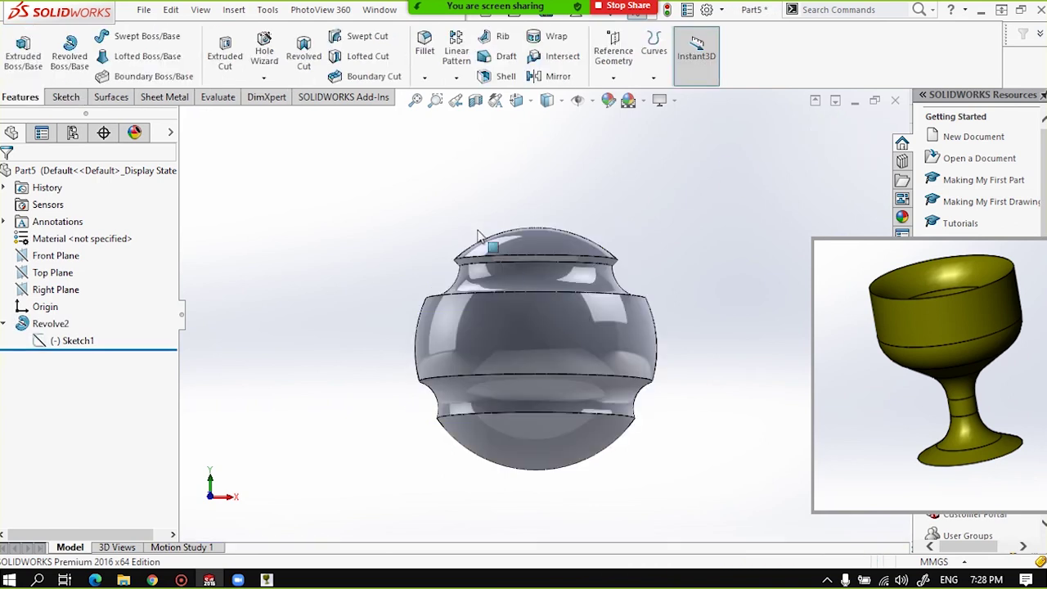
mouse_move(464, 242)
middle_down()
mouse_move(253, 240)
mouse_move(290, 248)
mouse_move(728, 227)
mouse_move(610, 251)
mouse_move(250, 260)
middle_up()
click(51, 342)
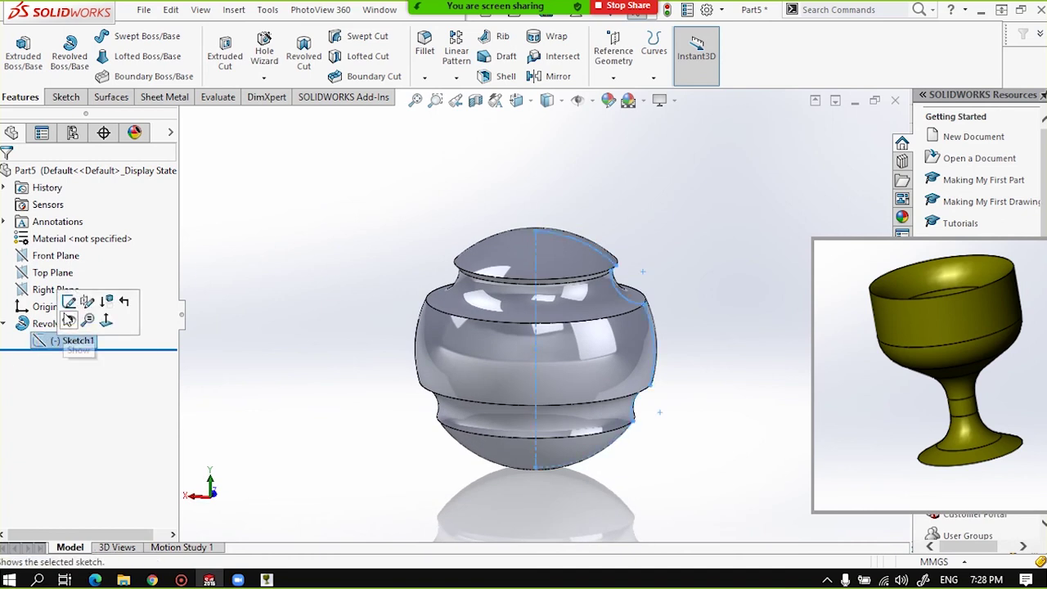
click(96, 307)
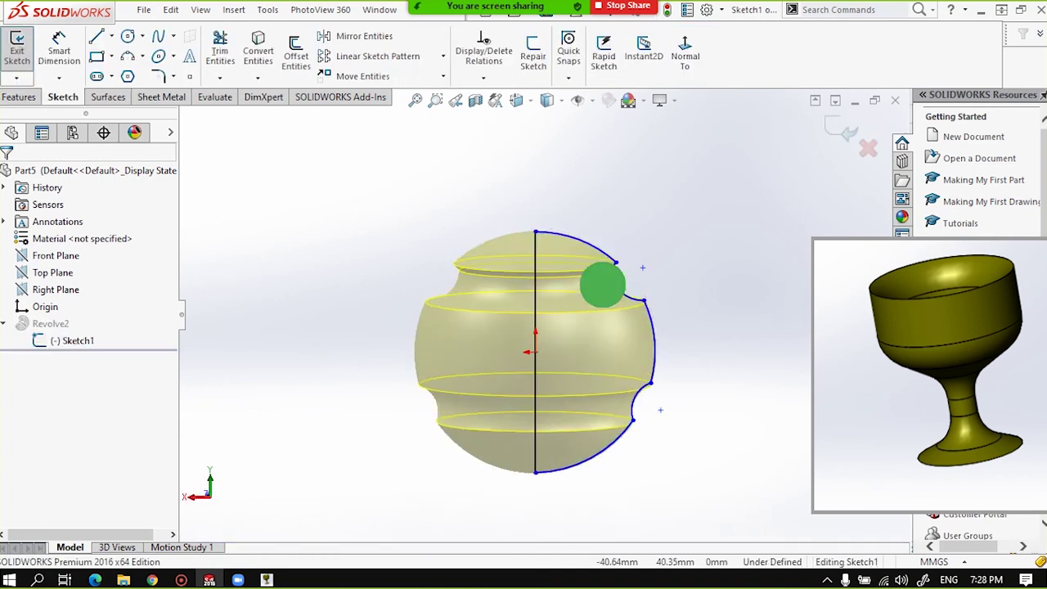
middle_drag(611, 283, 606, 308)
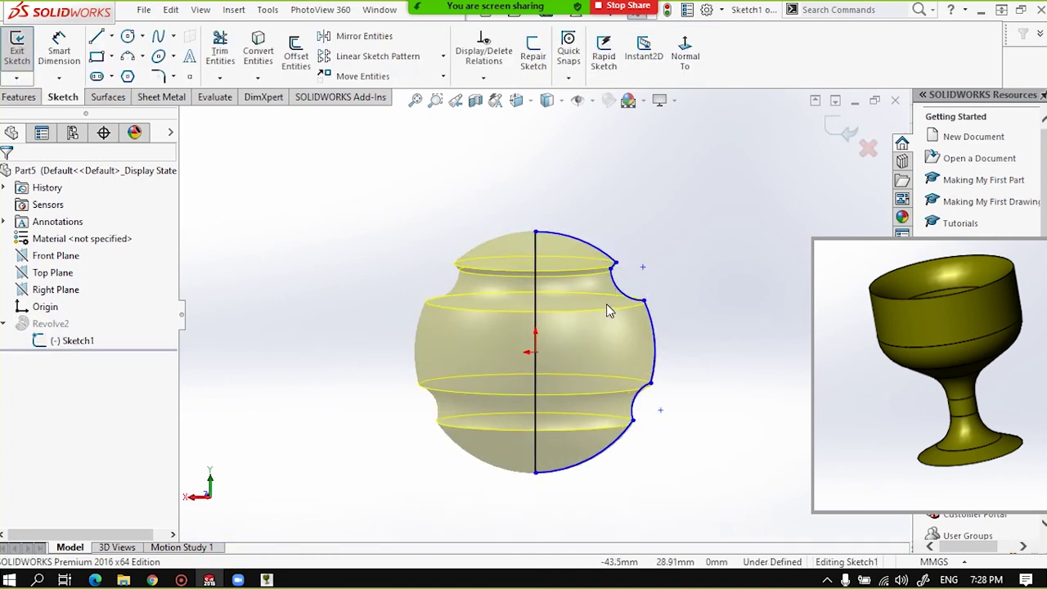
mouse_move(655, 338)
mouse_down()
mouse_move(732, 323)
mouse_move(733, 346)
mouse_move(716, 331)
mouse_up()
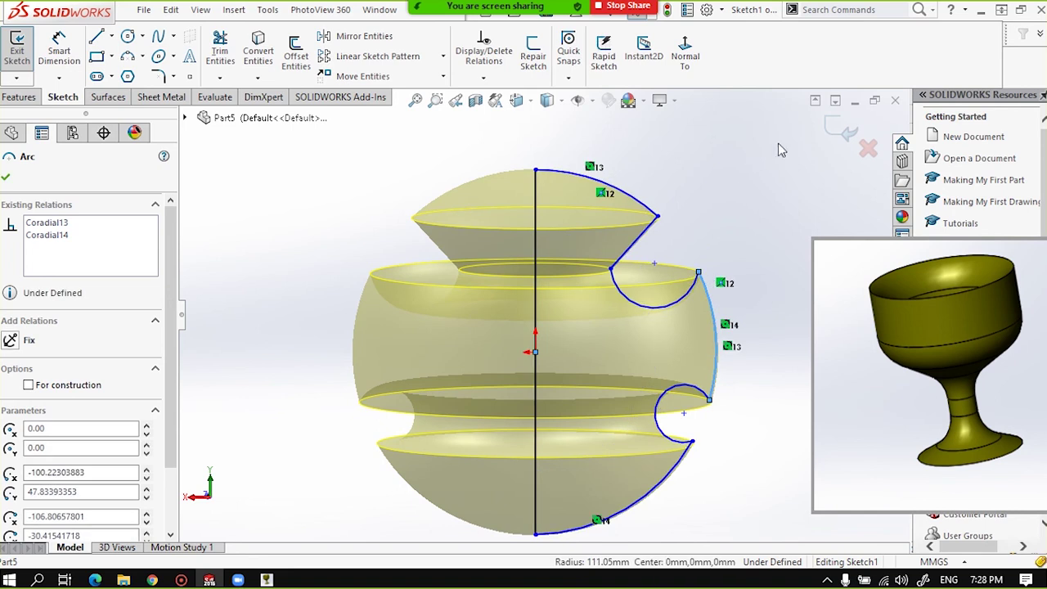
click(830, 122)
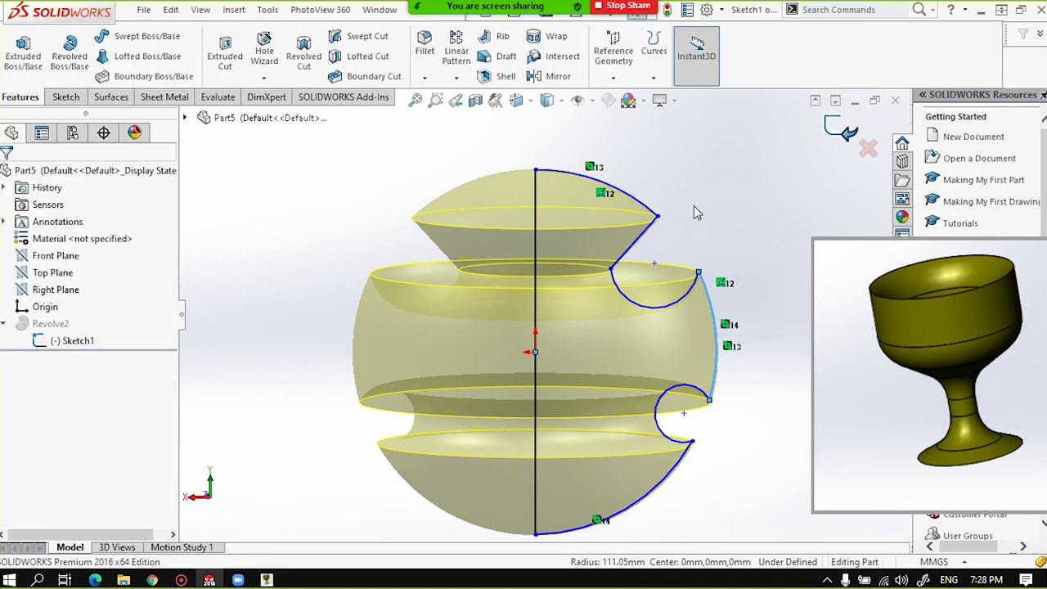
mouse_move(481, 322)
middle_down()
mouse_move(546, 303)
mouse_move(712, 381)
middle_up()
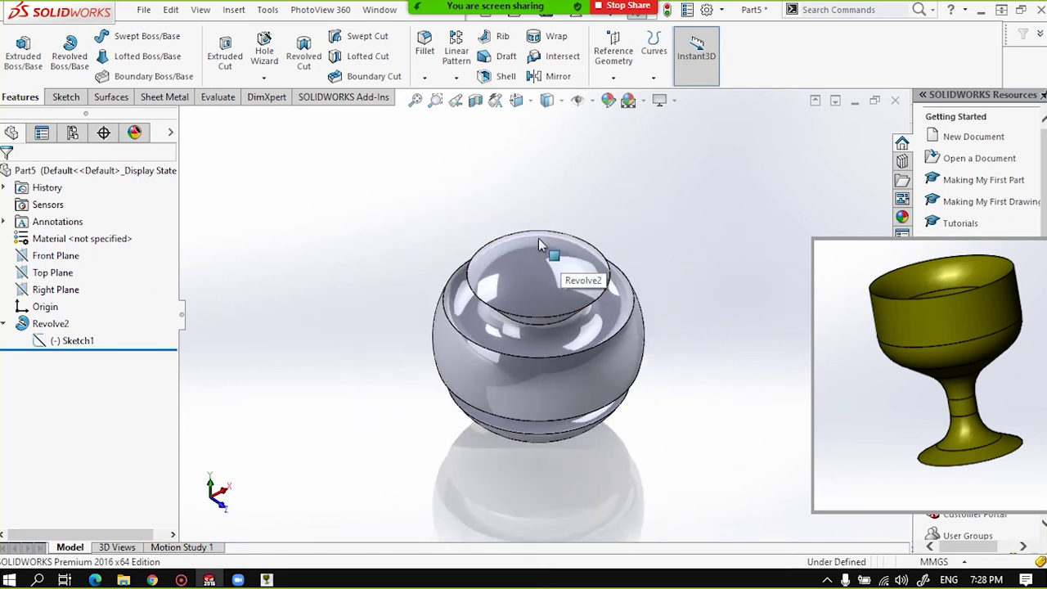
scroll(539, 243, up, 1)
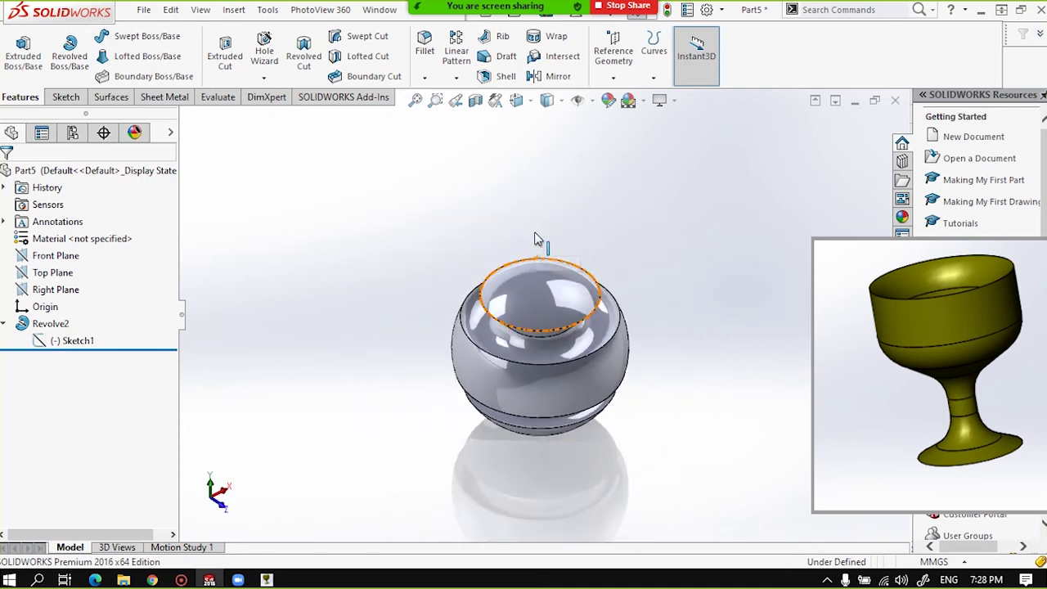
mouse_move(502, 303)
middle_down()
mouse_move(508, 372)
mouse_move(524, 311)
middle_up()
scroll(634, 229, down, 2)
scroll(638, 217, up, 3)
scroll(583, 296, down, 2)
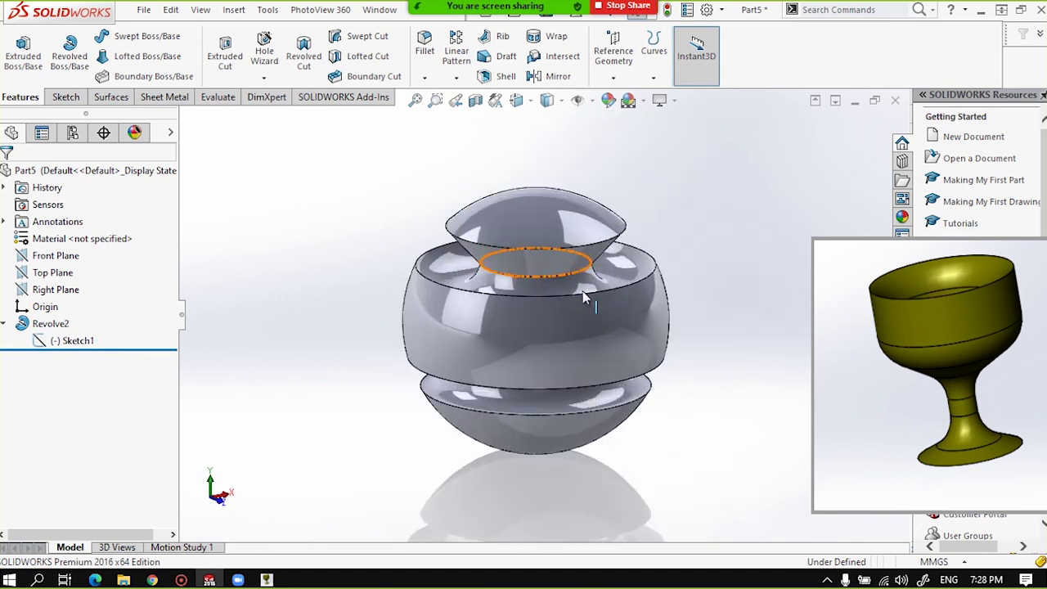
middle_drag(583, 292, 505, 326)
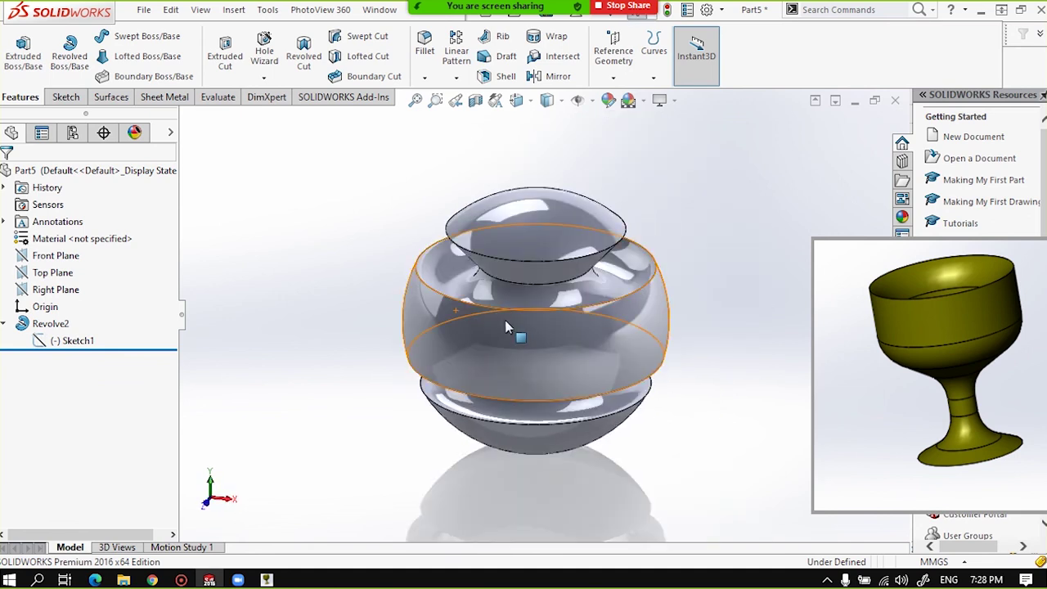
mouse_move(515, 425)
middle_down()
mouse_move(482, 362)
mouse_move(381, 355)
mouse_move(433, 449)
mouse_move(412, 281)
mouse_move(538, 362)
mouse_move(497, 367)
mouse_move(467, 327)
mouse_move(549, 303)
mouse_move(511, 338)
mouse_move(536, 349)
mouse_move(610, 297)
mouse_move(650, 346)
mouse_move(562, 343)
mouse_move(647, 324)
mouse_move(507, 323)
middle_up()
scroll(531, 334, down, 2)
scroll(504, 328, up, 2)
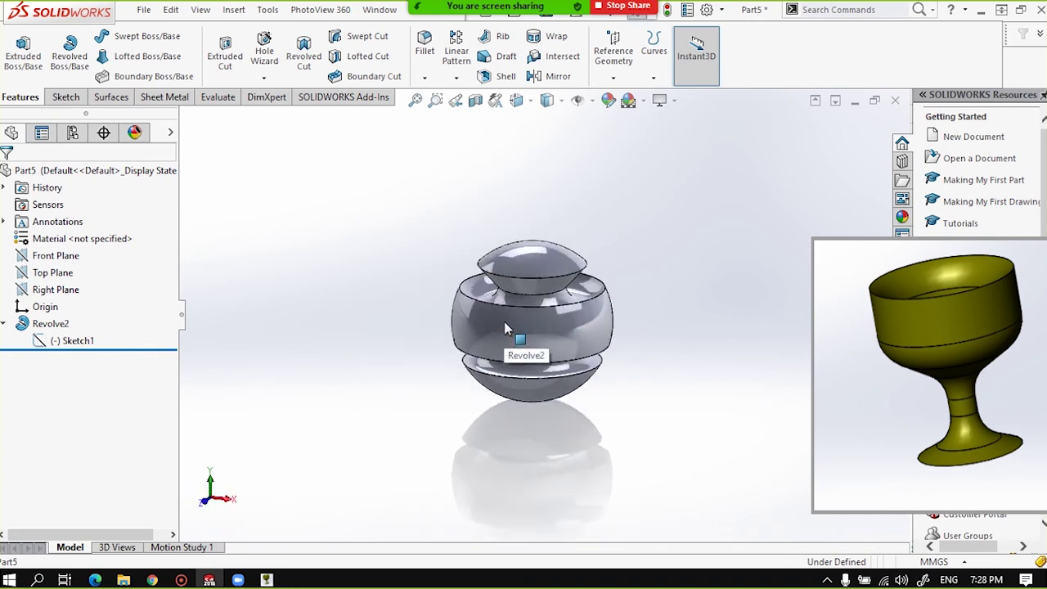
scroll(504, 328, down, 2)
mouse_move(577, 335)
middle_down()
mouse_move(532, 303)
mouse_move(437, 339)
mouse_move(581, 293)
middle_up()
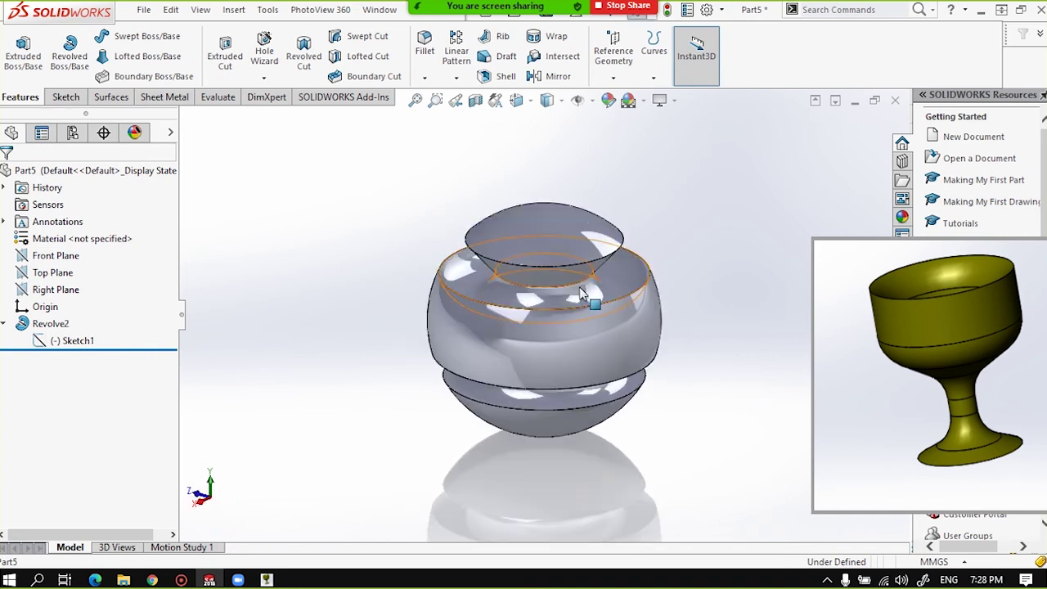
click(554, 254)
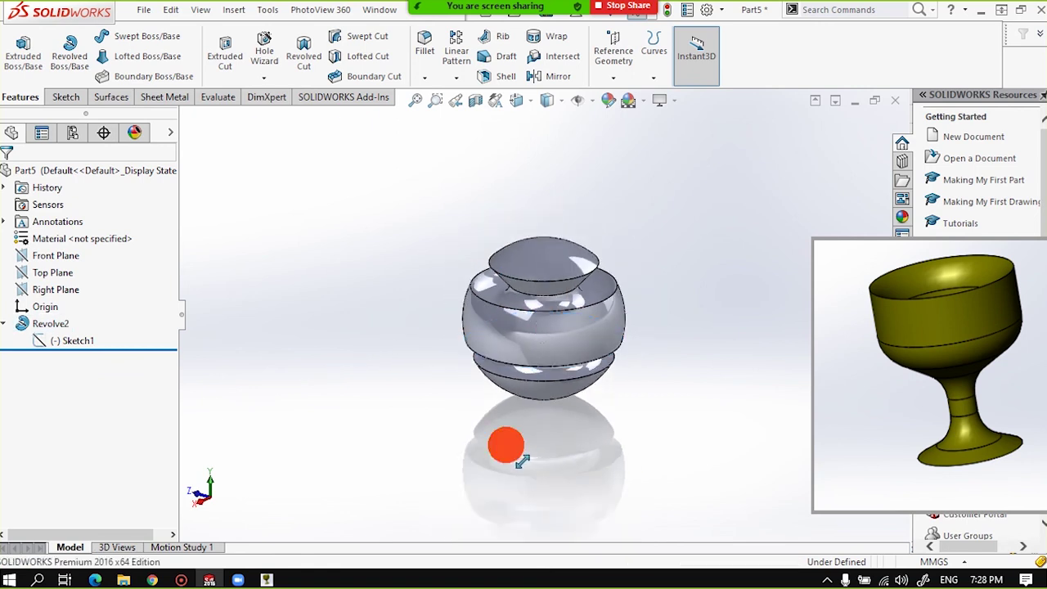
mouse_move(506, 444)
middle_down()
mouse_move(503, 381)
mouse_move(529, 217)
mouse_move(386, 355)
mouse_move(391, 426)
middle_up()
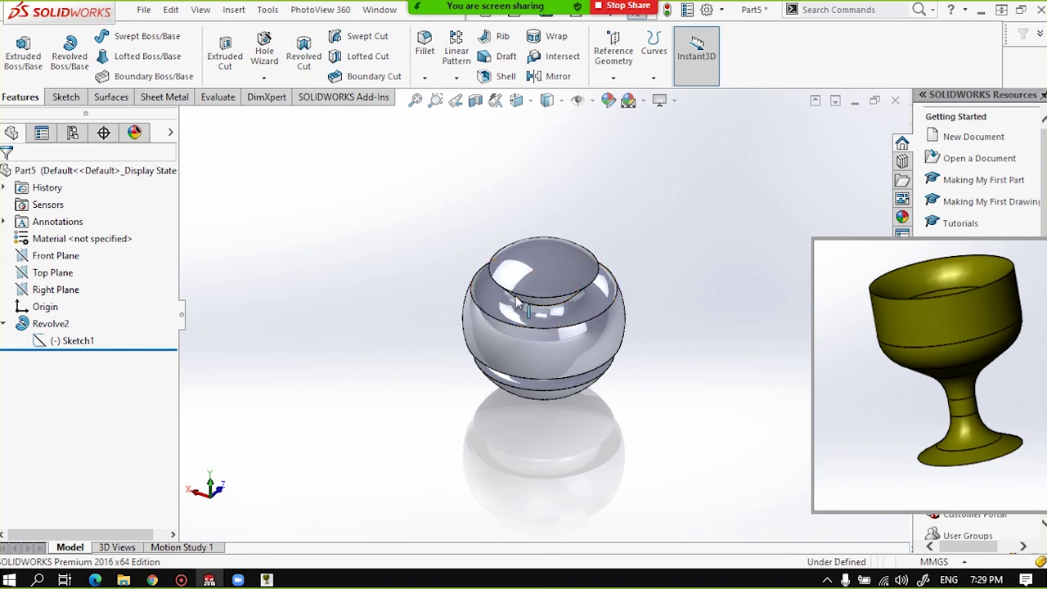
scroll(523, 325, up, 2)
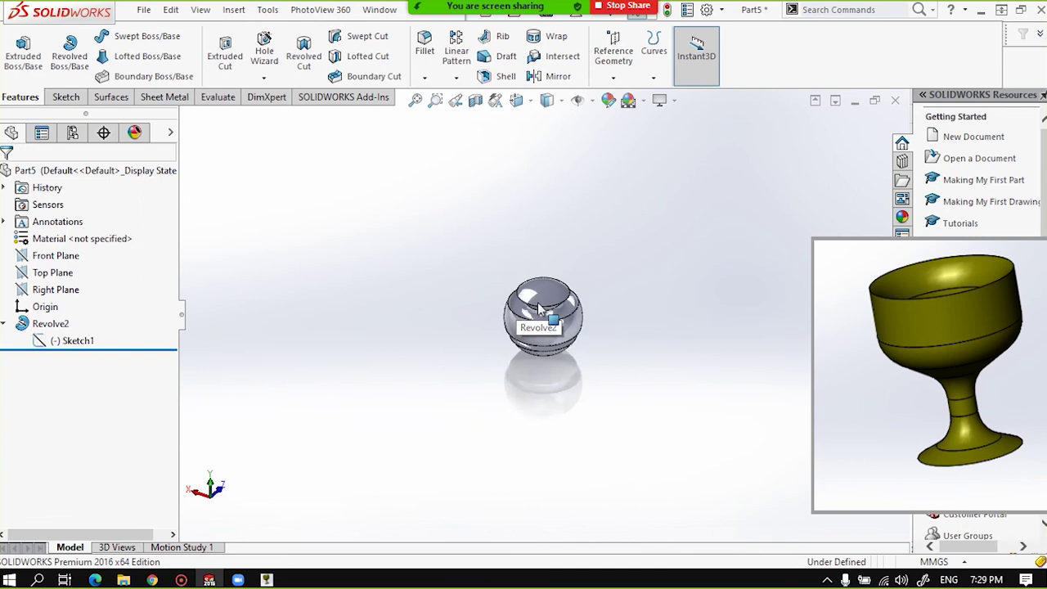
scroll(565, 319, down, 2)
scroll(595, 312, down, 2)
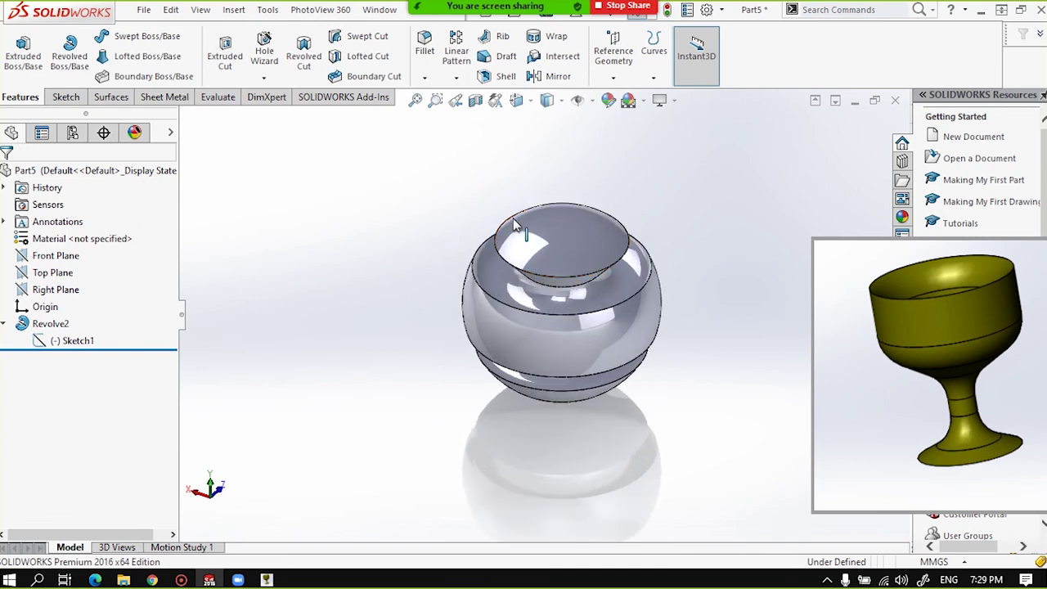
mouse_move(537, 226)
middle_down()
mouse_move(545, 374)
mouse_move(423, 351)
mouse_move(423, 185)
middle_up()
scroll(543, 315, down, 1)
scroll(543, 315, up, 3)
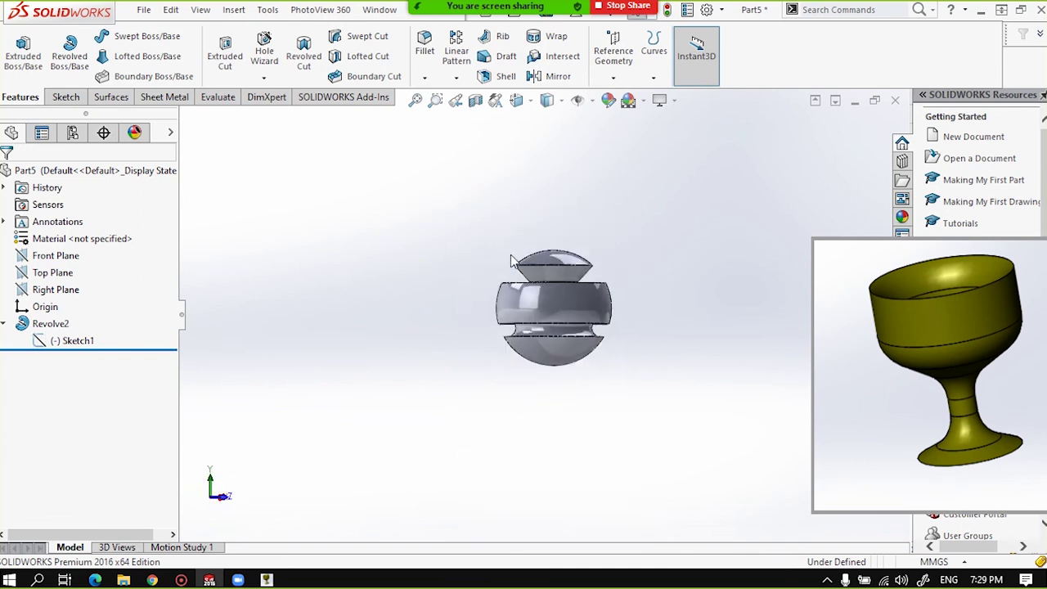
scroll(543, 315, up, 1)
scroll(543, 315, down, 2)
scroll(543, 315, down, 1)
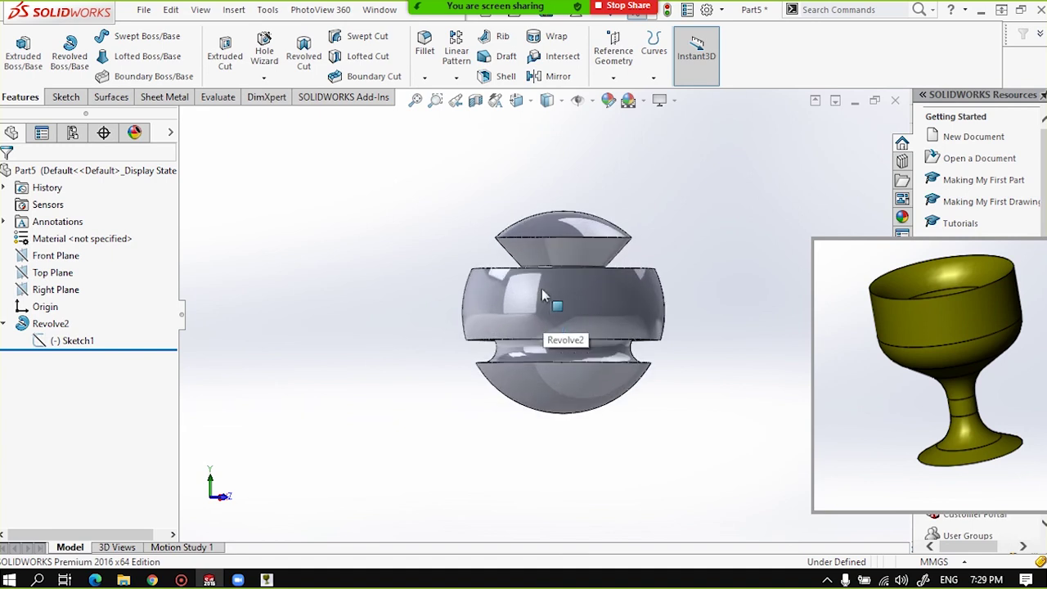
mouse_move(547, 290)
middle_down()
mouse_move(552, 361)
mouse_move(533, 346)
mouse_move(523, 273)
mouse_move(510, 292)
mouse_move(489, 285)
mouse_move(499, 293)
middle_up()
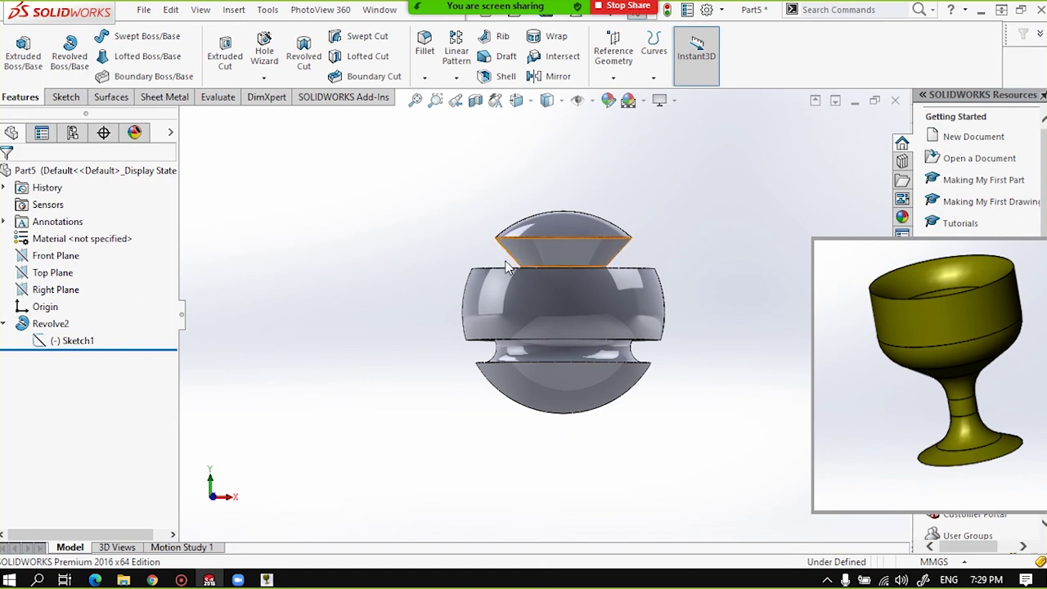
middle_drag(503, 262, 466, 319)
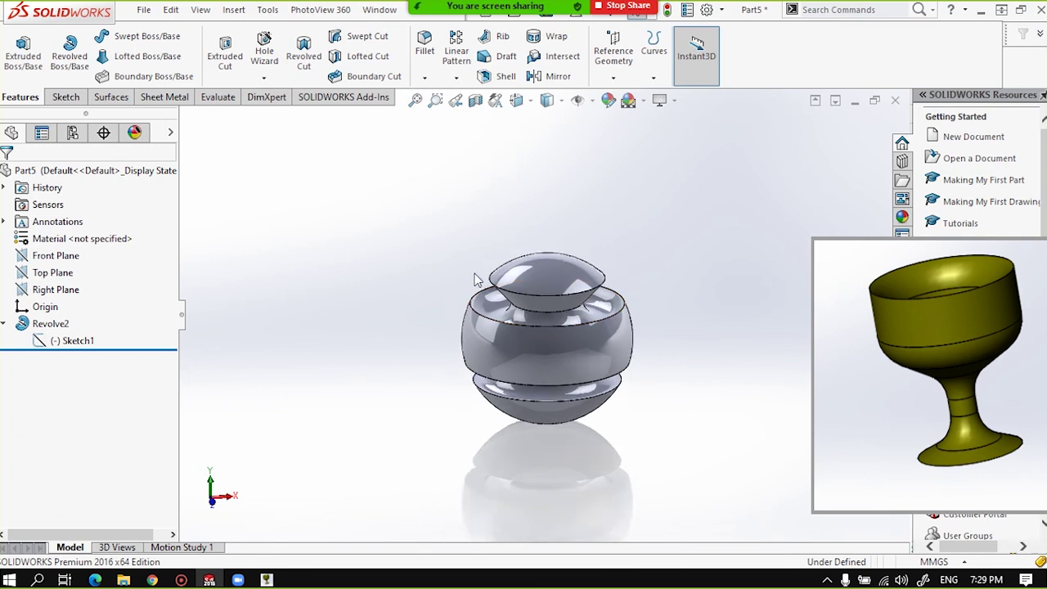
scroll(530, 301, down, 2)
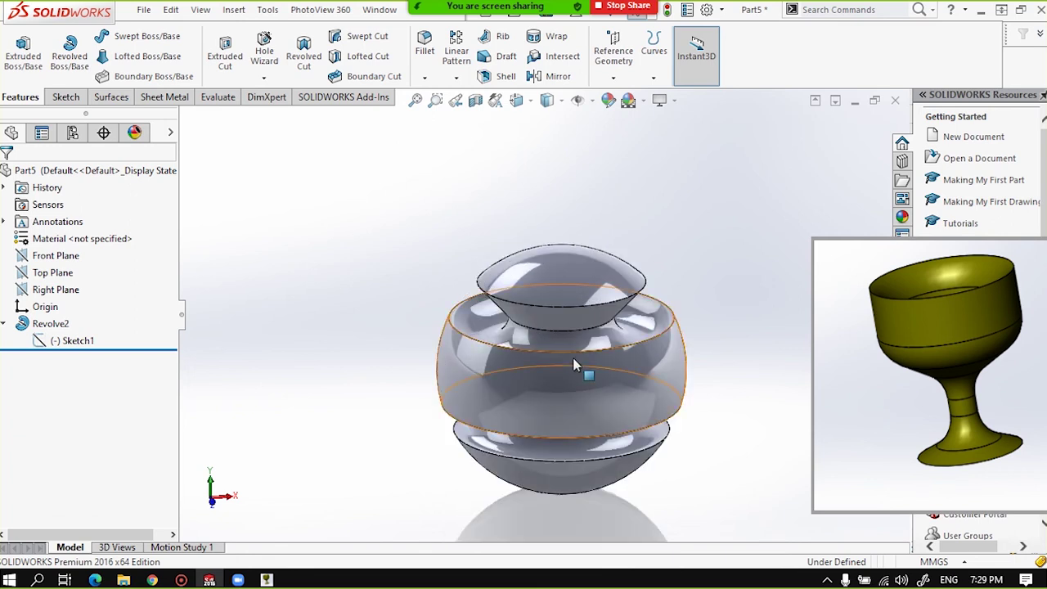
scroll(530, 368, up, 3)
scroll(540, 299, down, 1)
scroll(541, 285, down, 2)
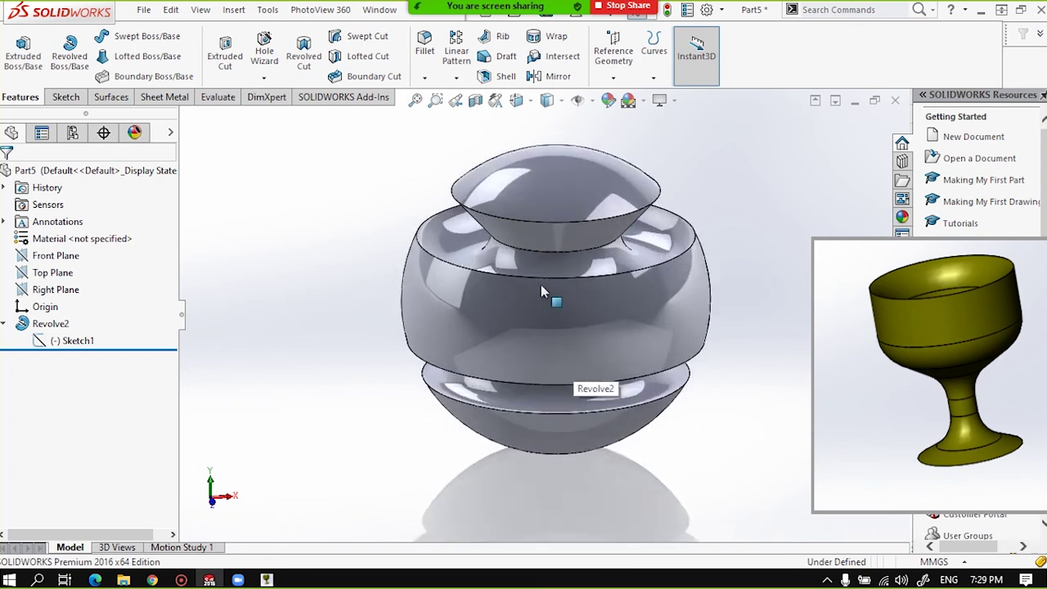
scroll(541, 285, up, 3)
scroll(555, 300, up, 2)
scroll(549, 344, down, 2)
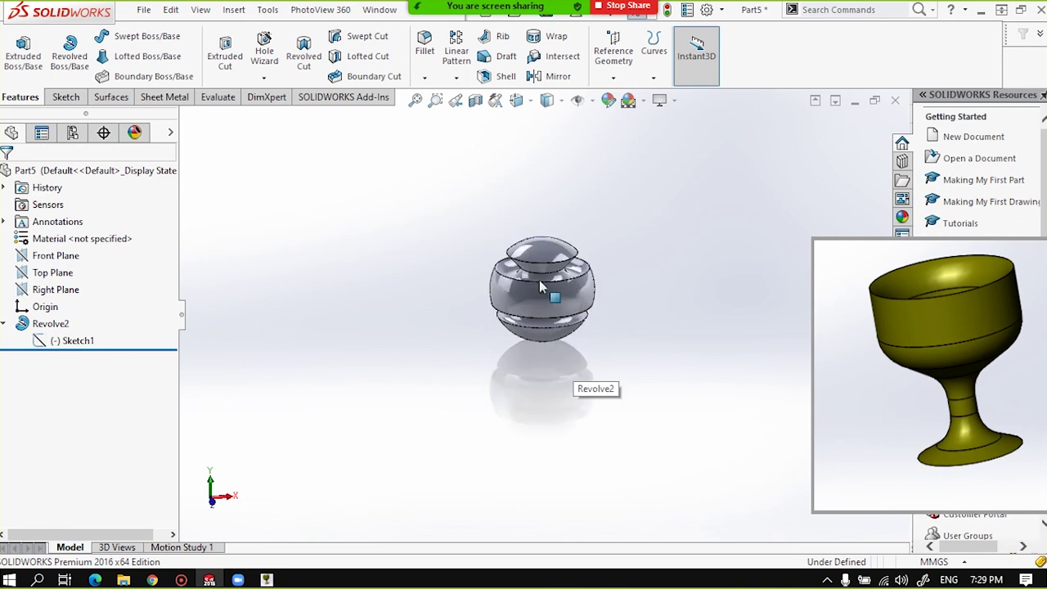
scroll(542, 285, down, 2)
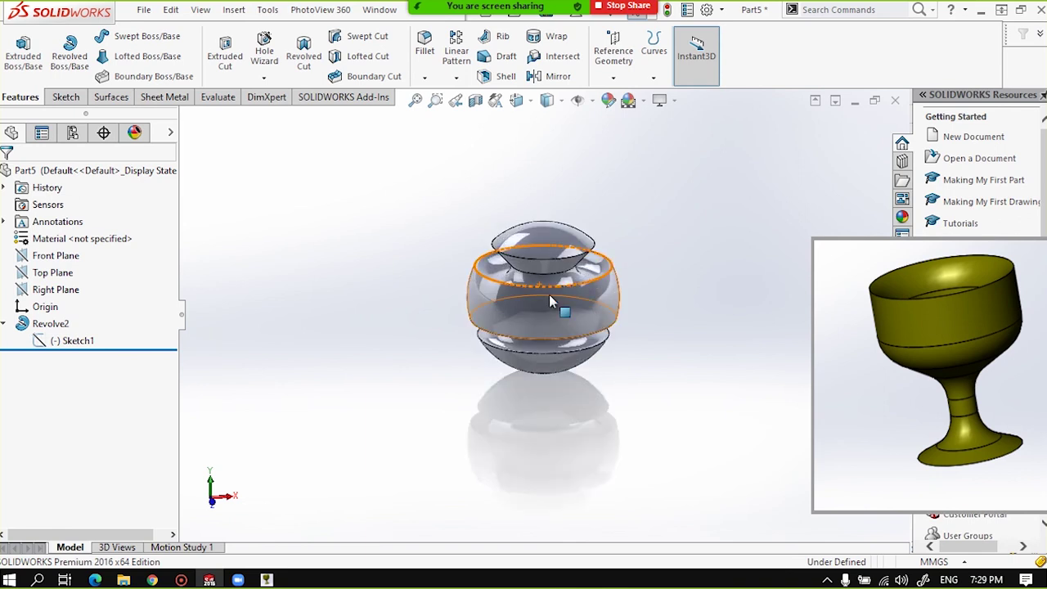
scroll(543, 299, down, 3)
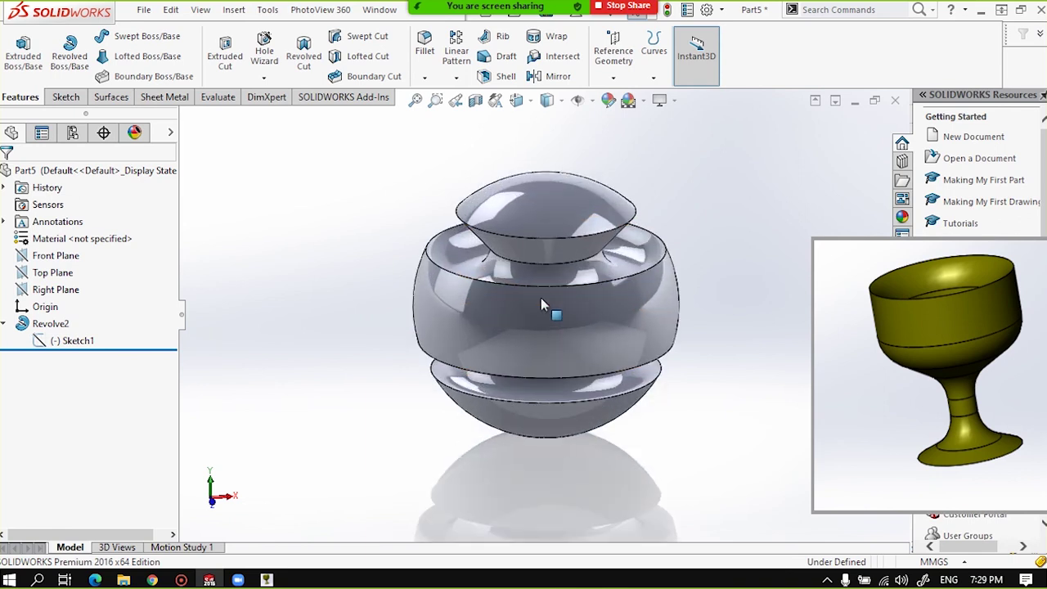
scroll(538, 300, up, 3)
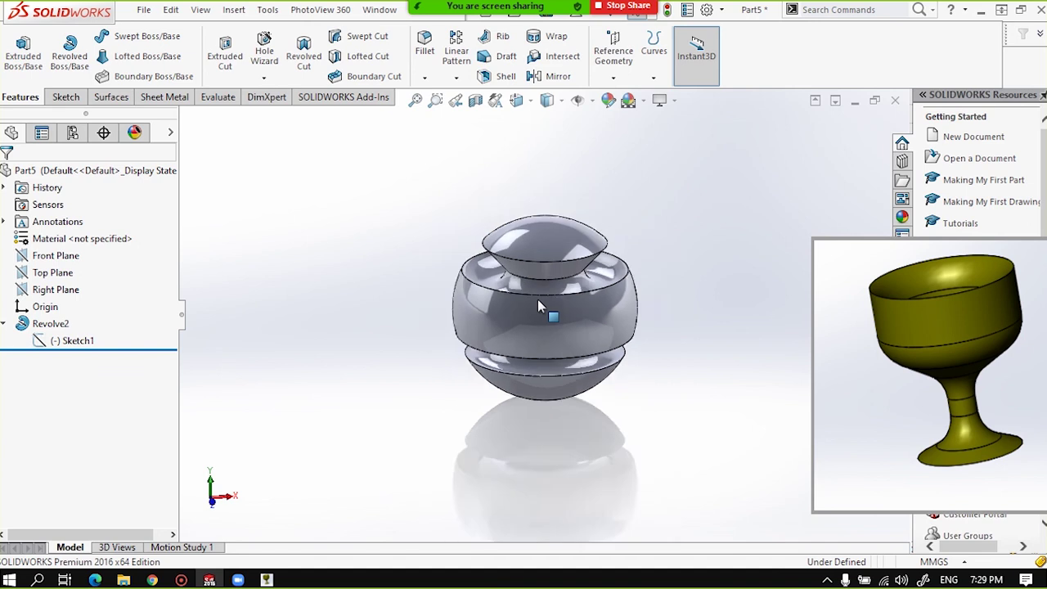
scroll(537, 299, down, 1)
scroll(537, 303, down, 2)
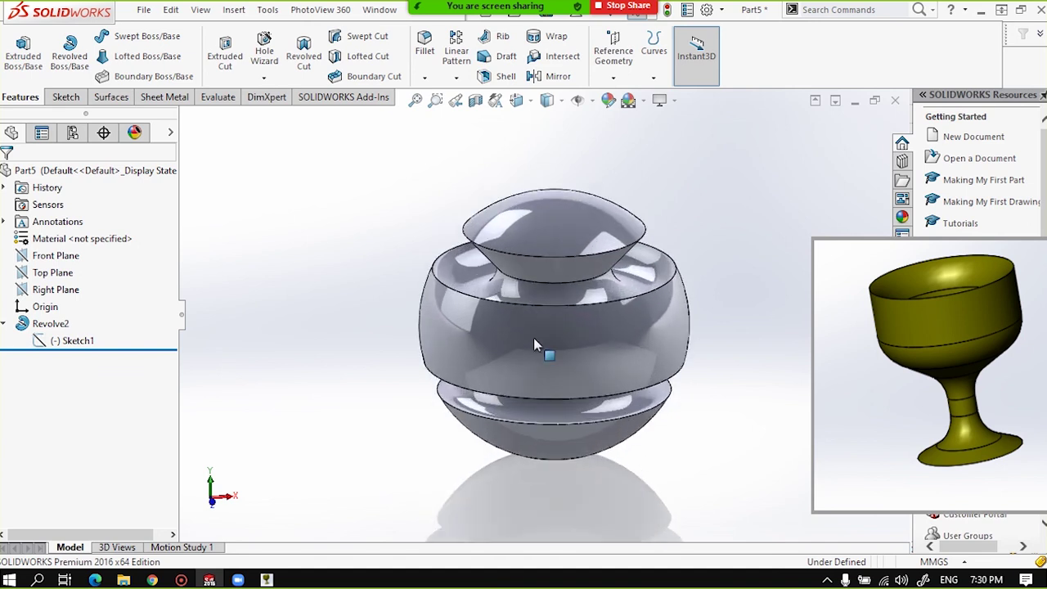
scroll(533, 337, up, 3)
scroll(545, 348, down, 3)
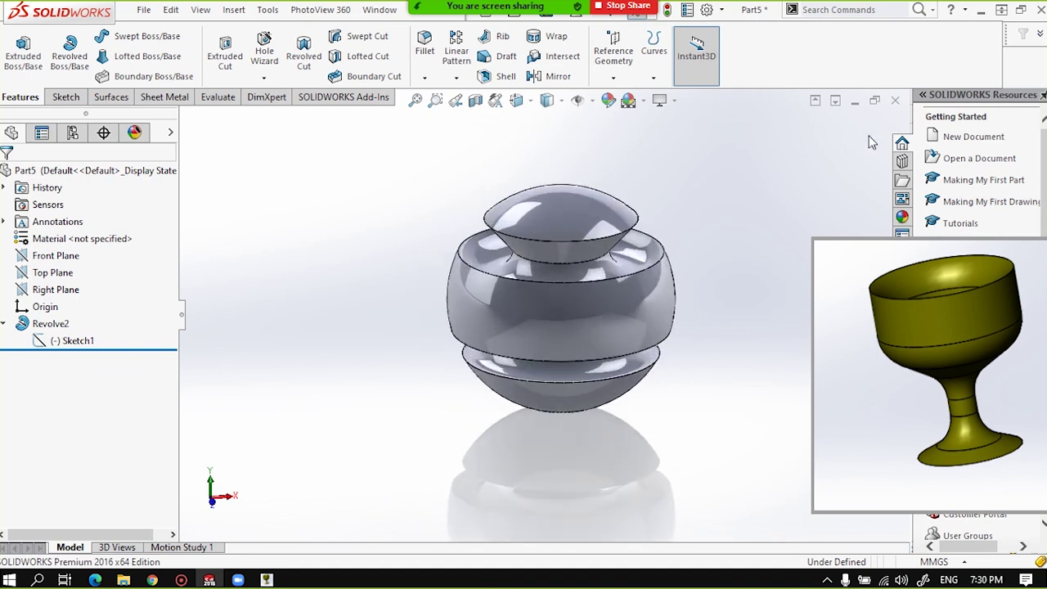
Browse the Open dialog to the Designs > fiver > fiverr 06 folder.
click(143, 11)
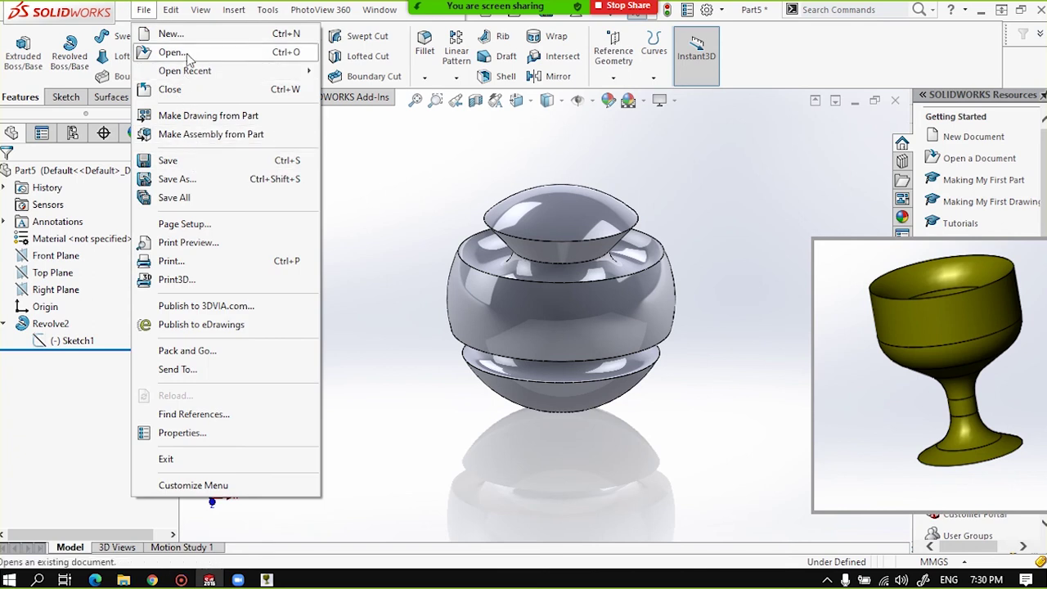
click(353, 227)
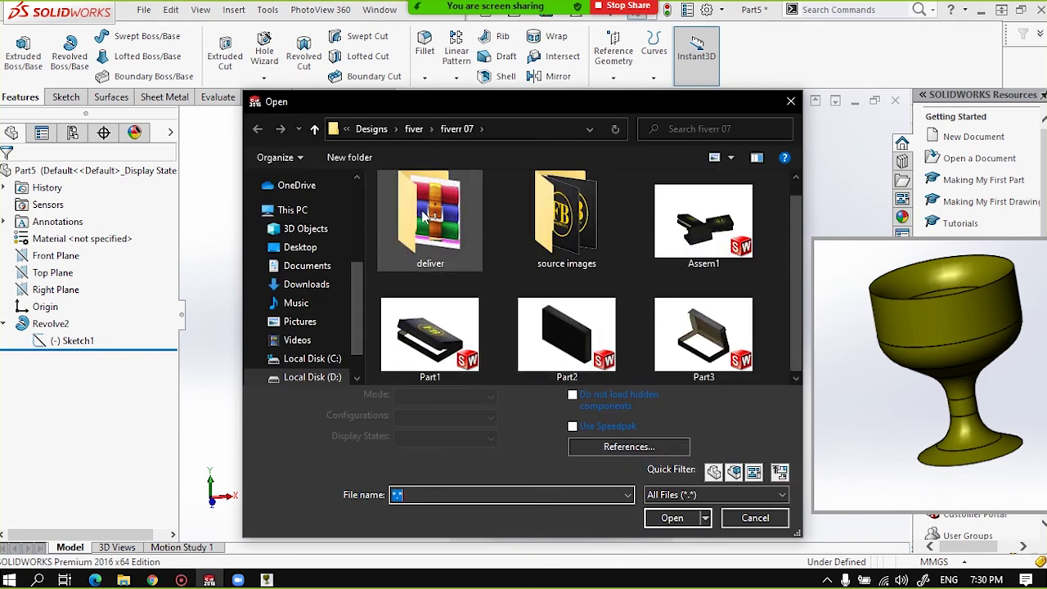
click(371, 129)
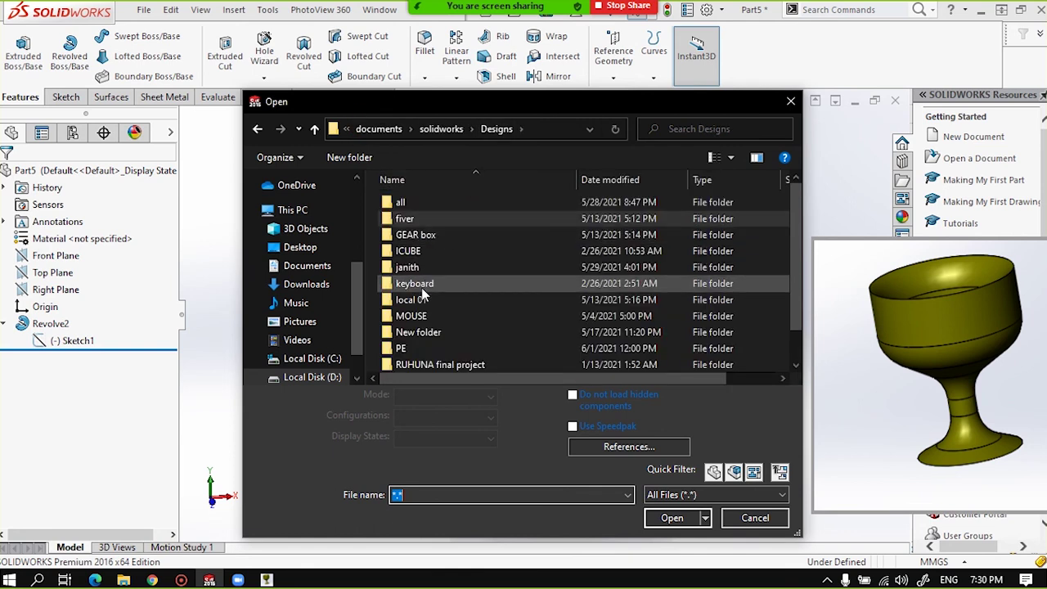
double_click(413, 218)
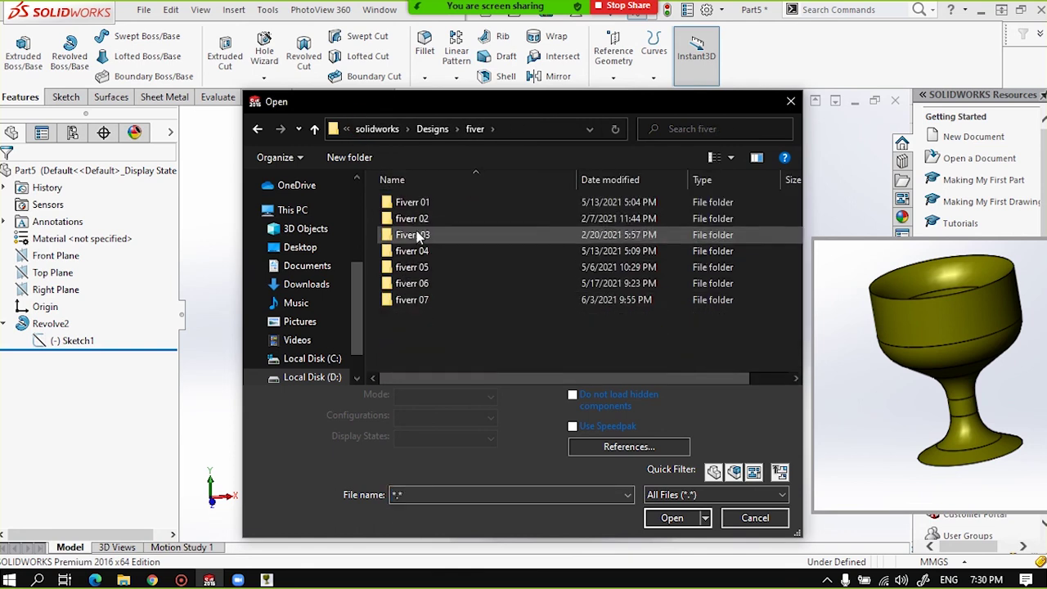
double_click(421, 268)
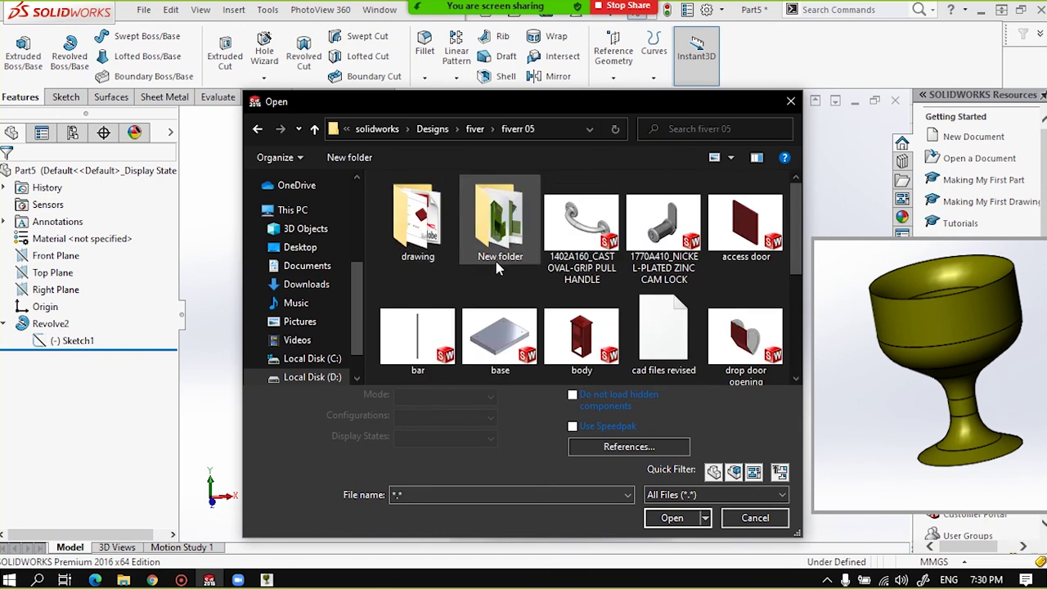
scroll(497, 253, down, 1)
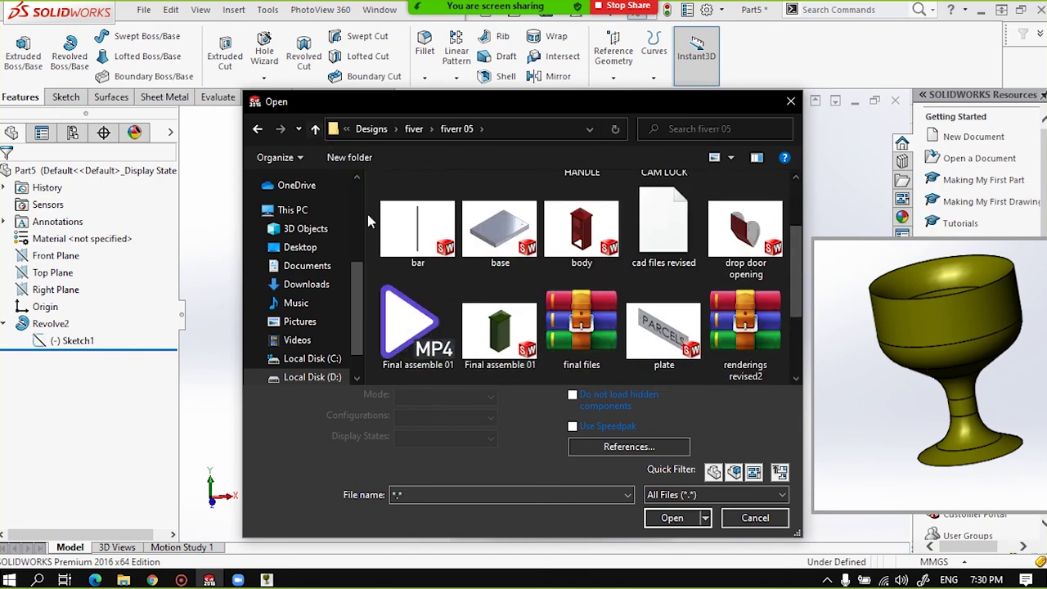
click(314, 128)
double_click(417, 283)
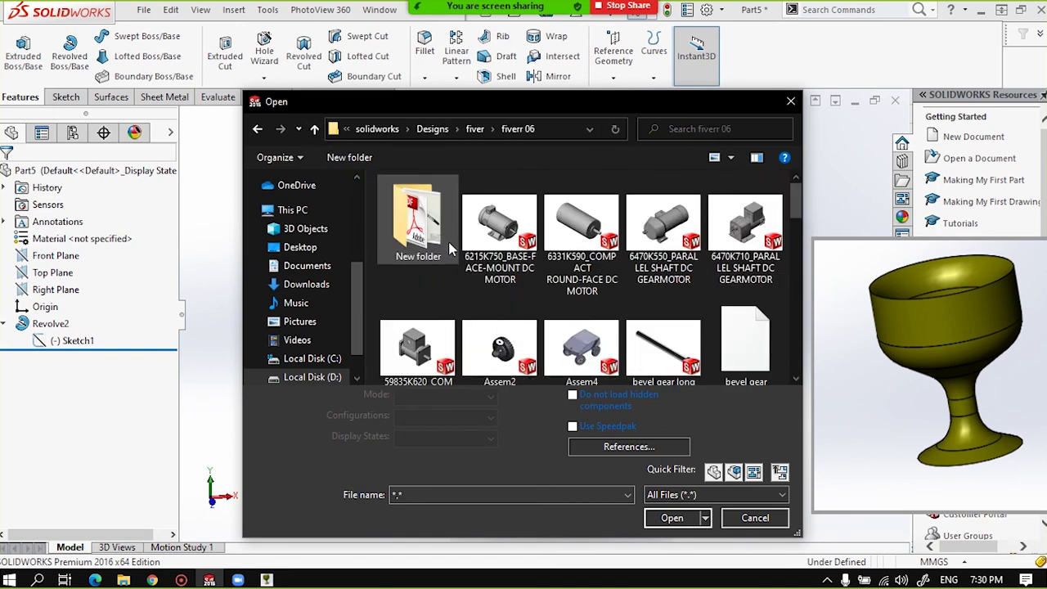
Open the WHEELnew part from the fiverr 06 folder.
scroll(455, 256, down, 2)
scroll(456, 256, down, 1)
scroll(463, 262, down, 1)
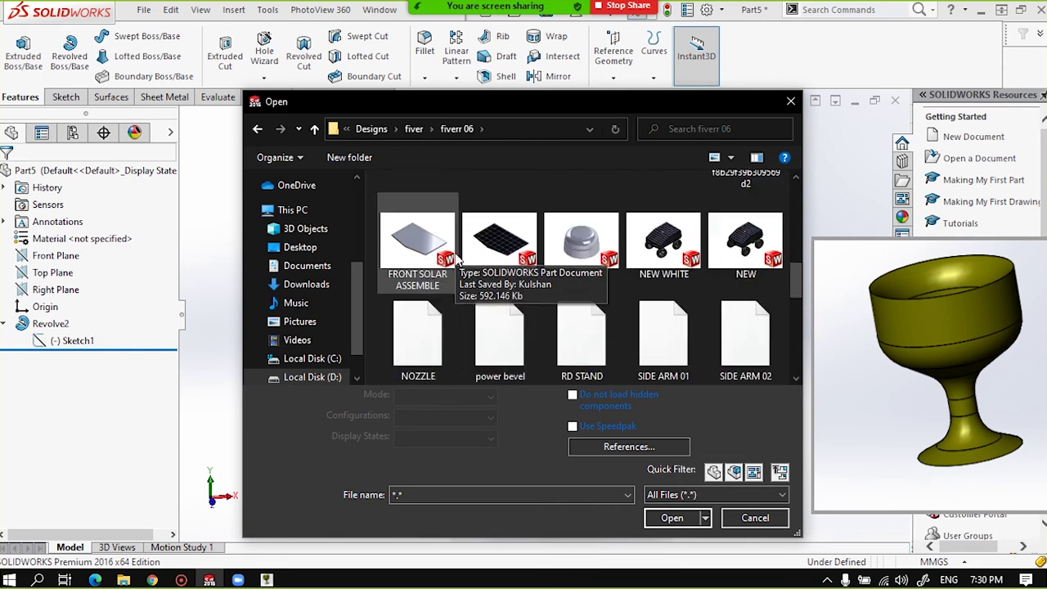
scroll(470, 269, down, 1)
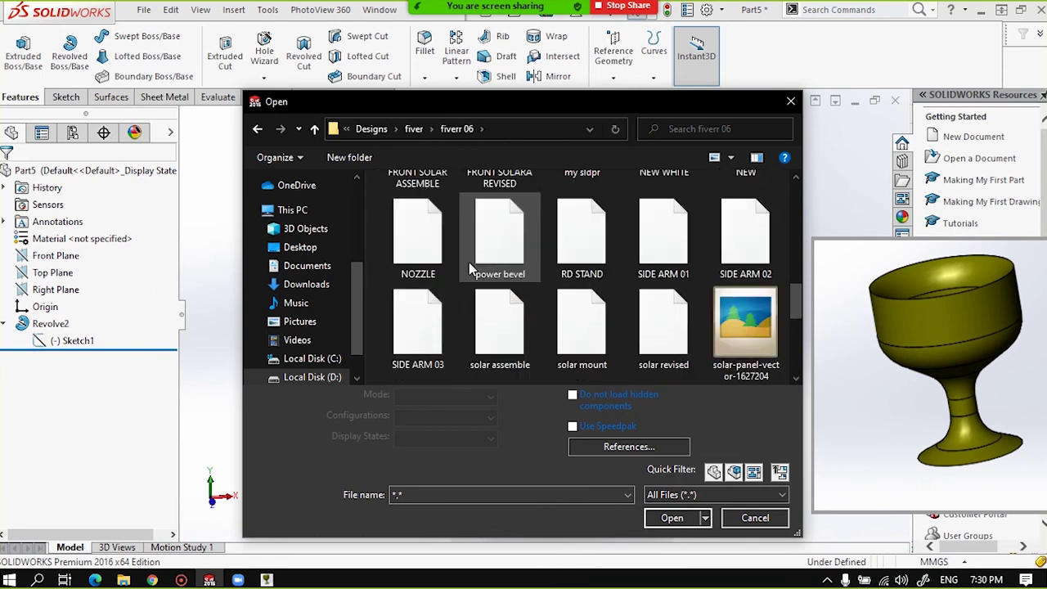
scroll(479, 274, down, 1)
scroll(490, 280, down, 1)
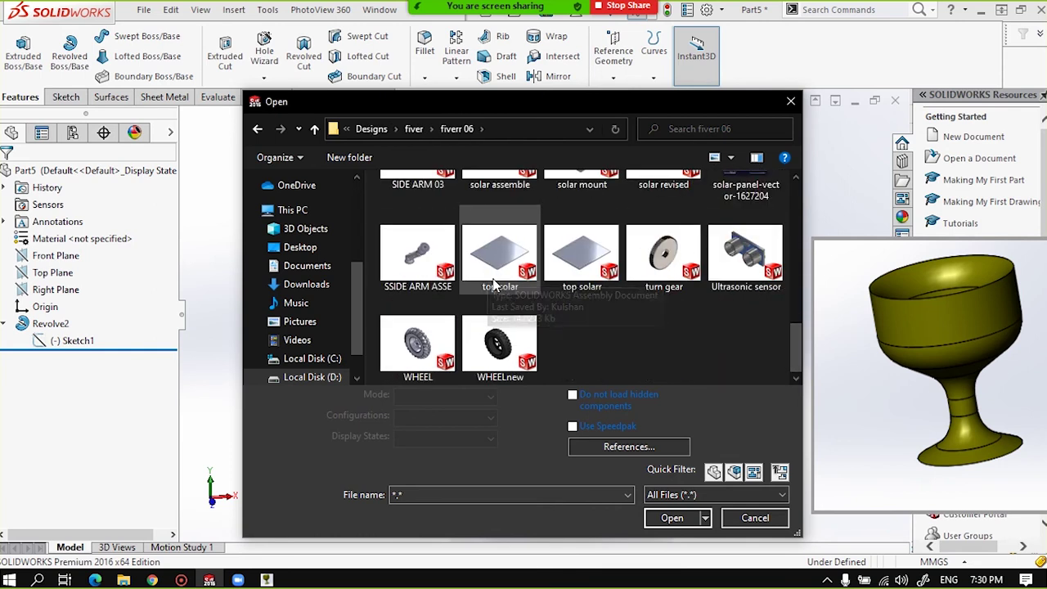
double_click(503, 331)
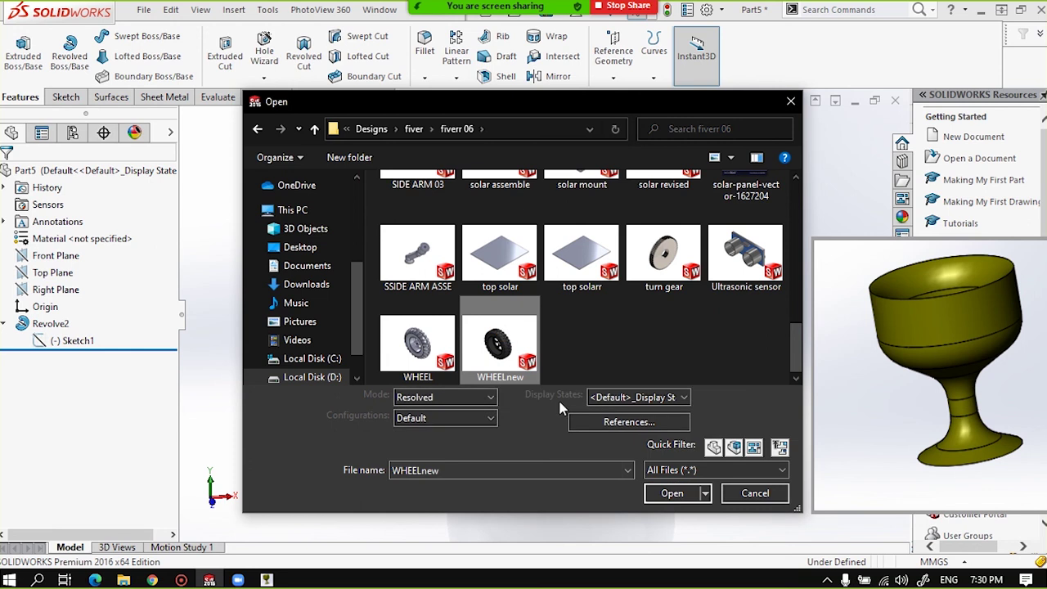
click(674, 494)
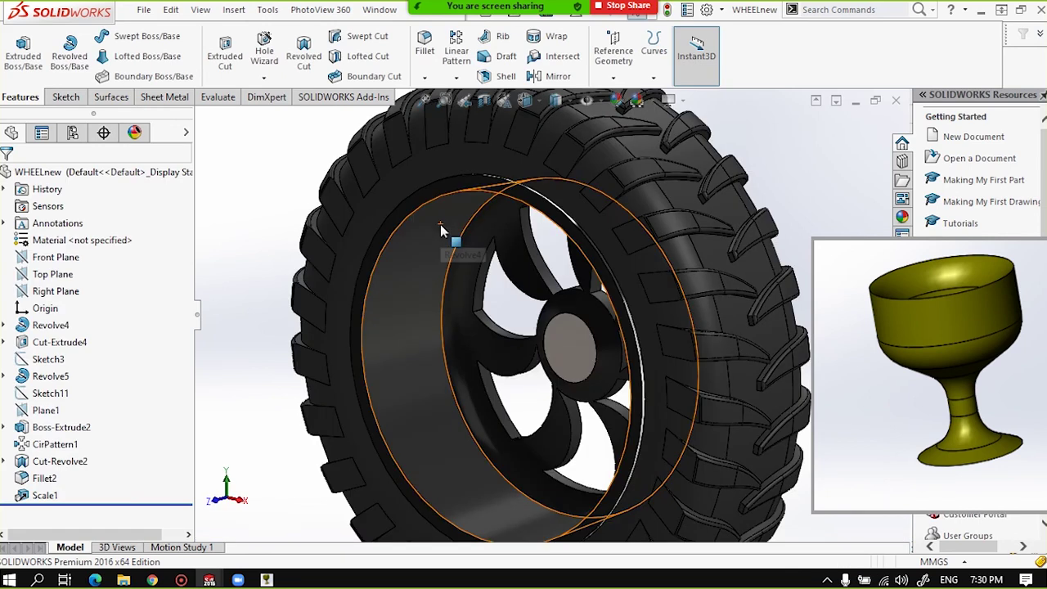
mouse_move(440, 224)
middle_down()
mouse_move(497, 297)
mouse_move(483, 296)
middle_up()
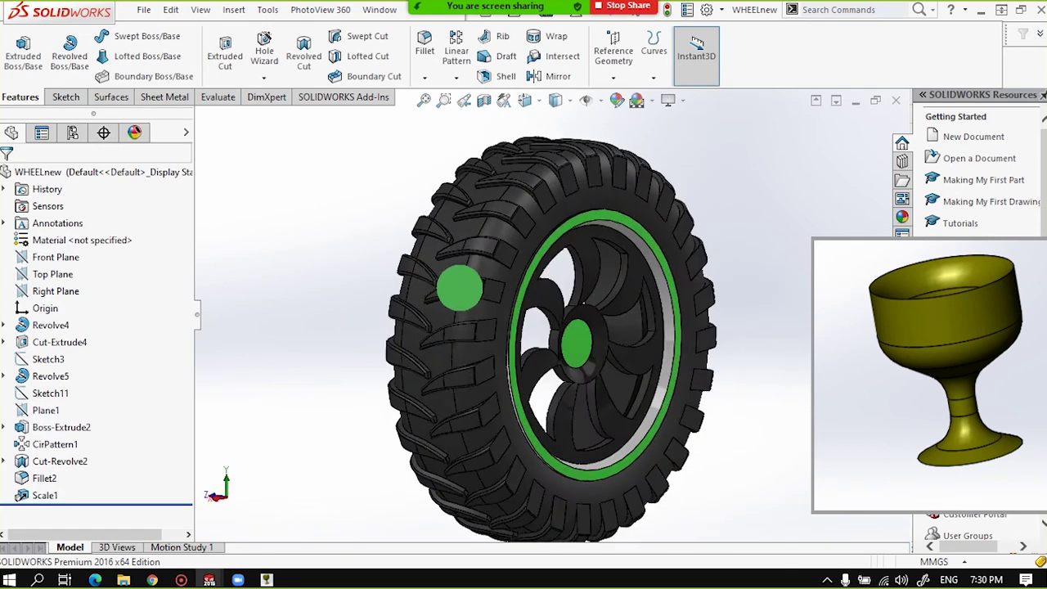
scroll(484, 303, up, 3)
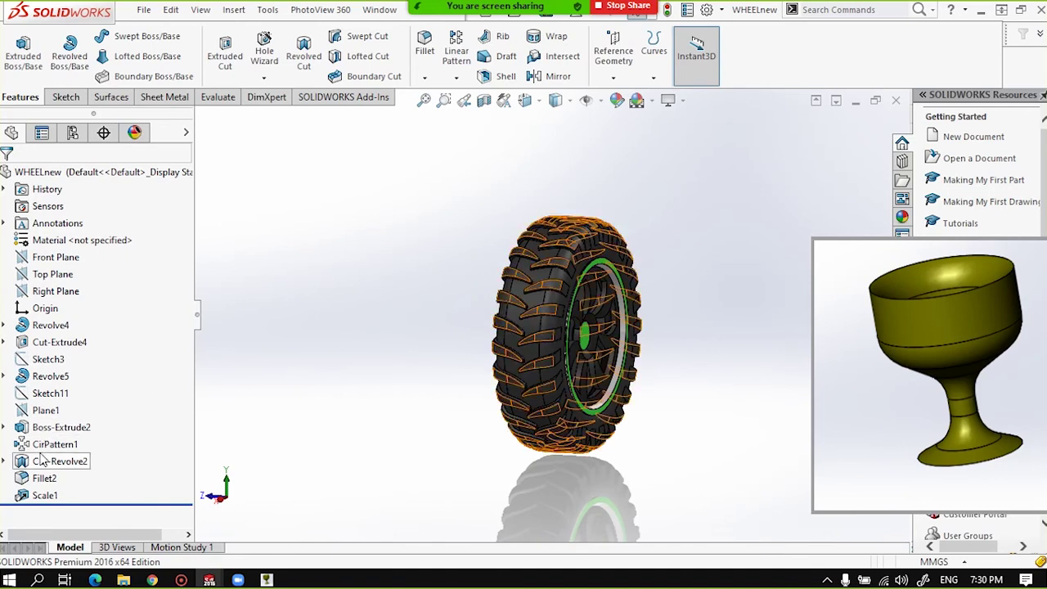
click(54, 376)
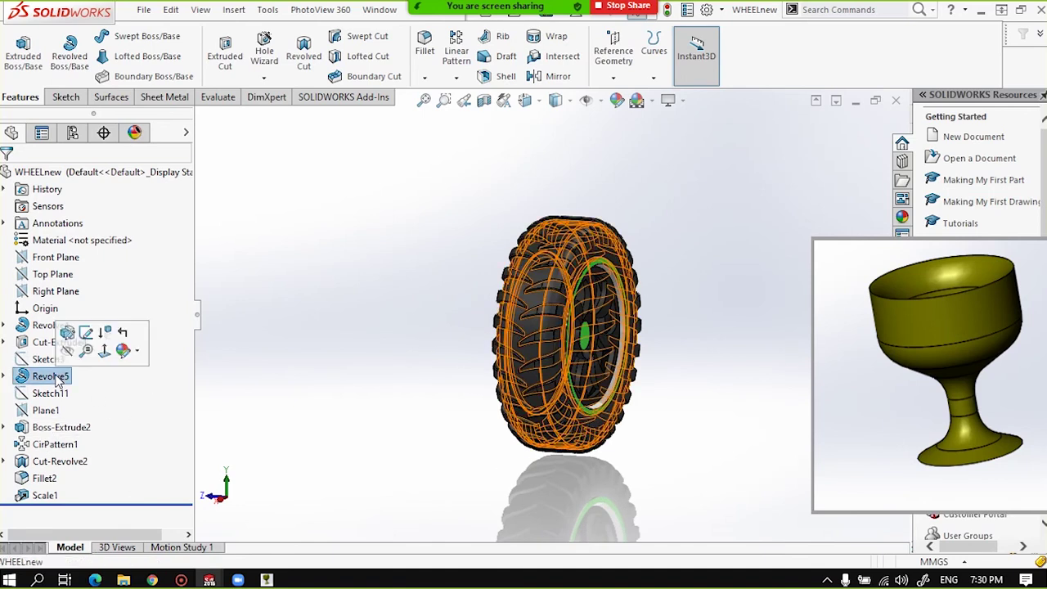
click(66, 462)
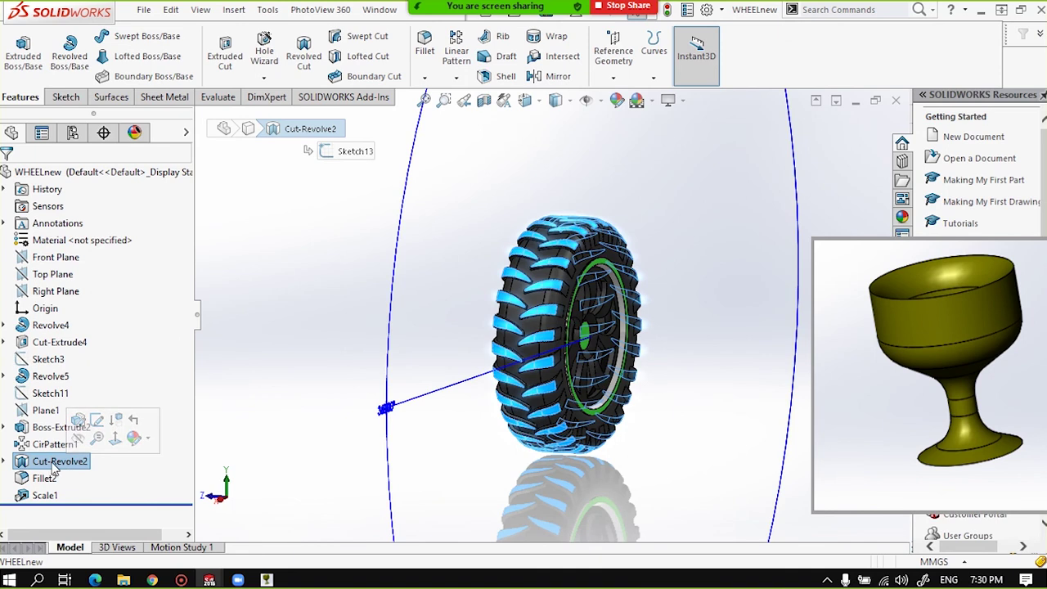
click(50, 377)
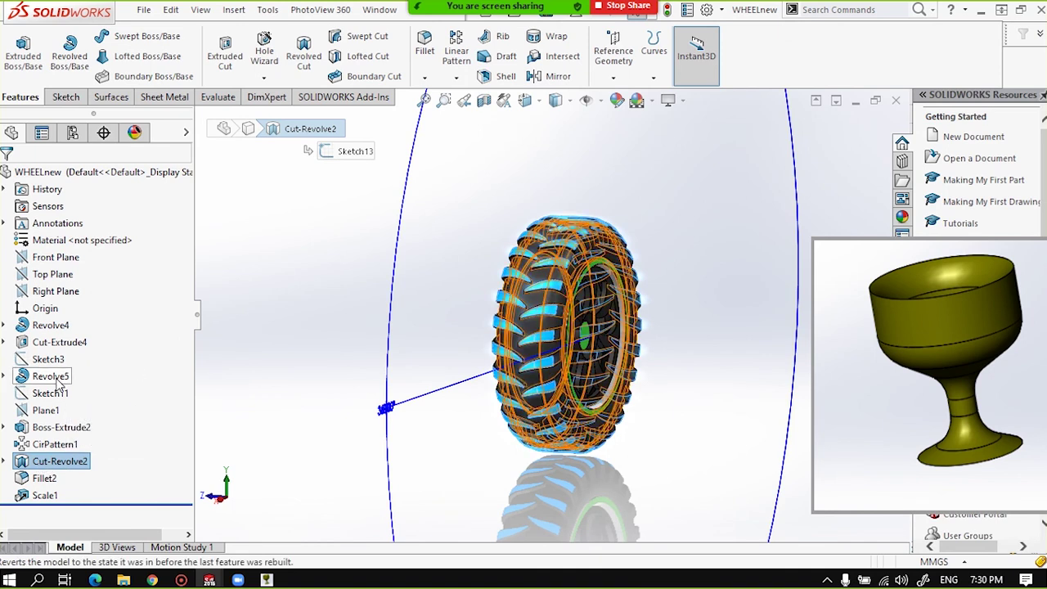
click(40, 326)
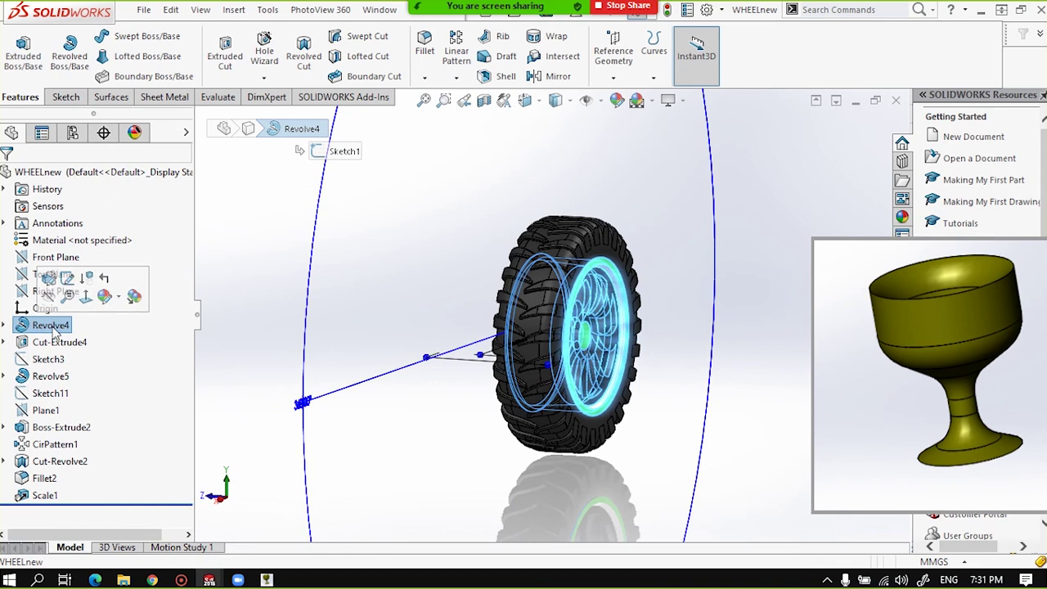
click(51, 376)
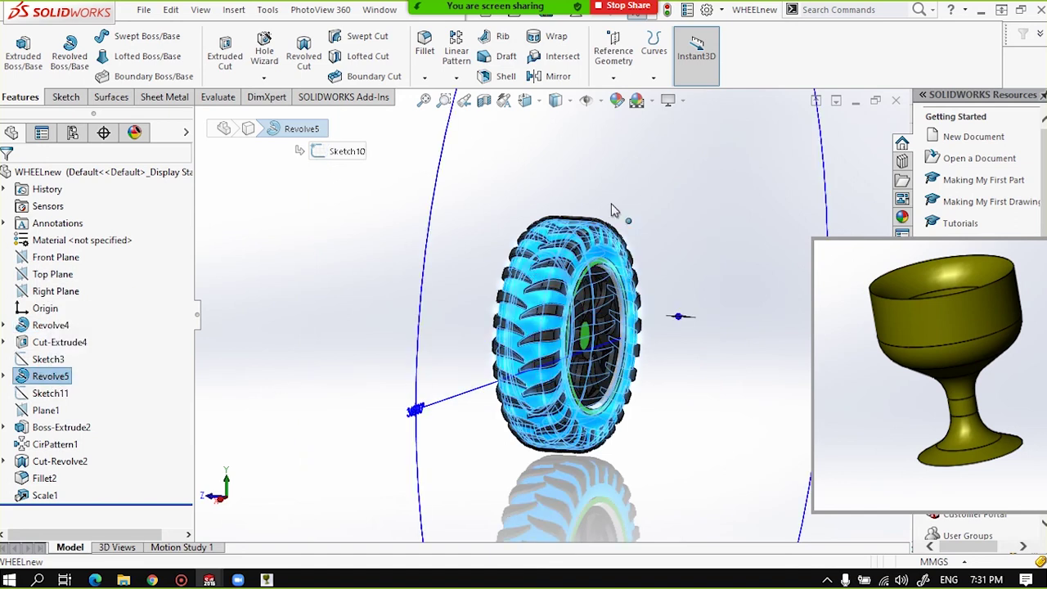
click(60, 461)
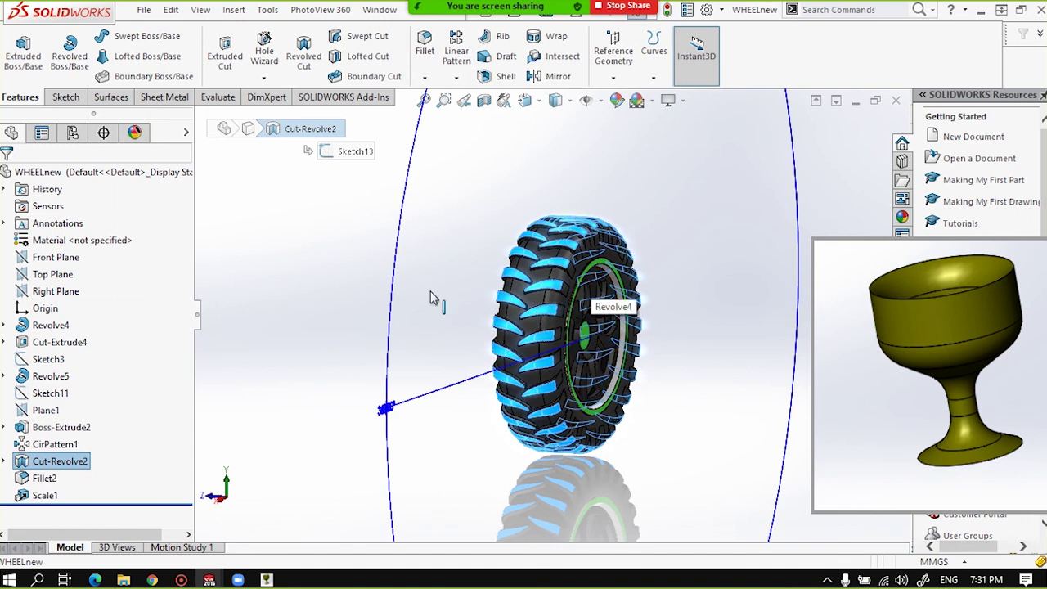
Zoom and orbit the WHEELnew model to view the wheel front-on.
click(362, 287)
scroll(536, 308, down, 2)
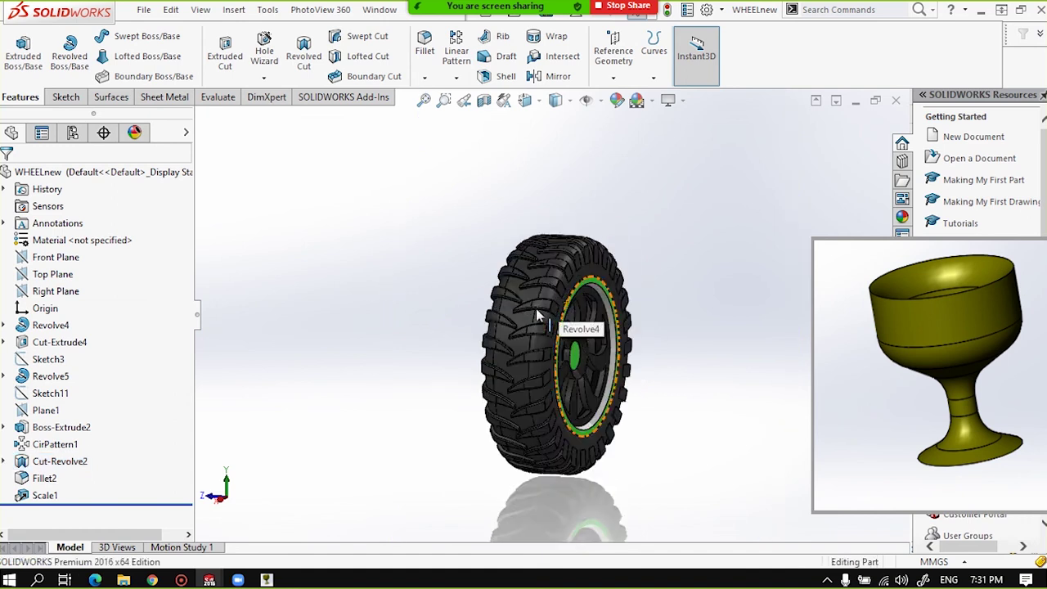
scroll(556, 328, down, 3)
scroll(542, 393, up, 6)
scroll(543, 393, up, 2)
middle_drag(496, 390, 520, 391)
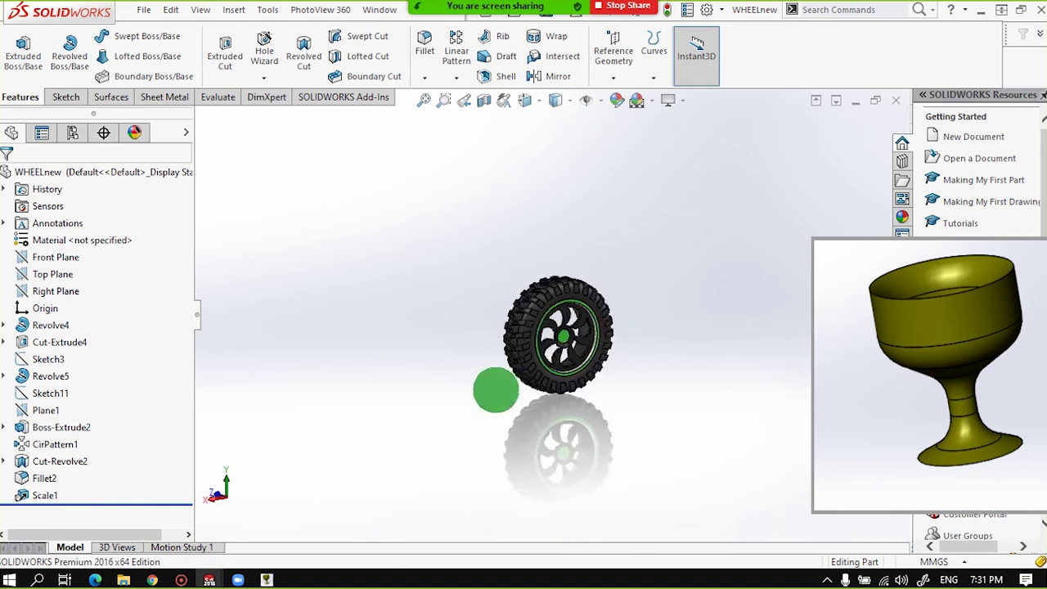
scroll(520, 391, down, 3)
scroll(520, 391, down, 1)
scroll(519, 391, down, 2)
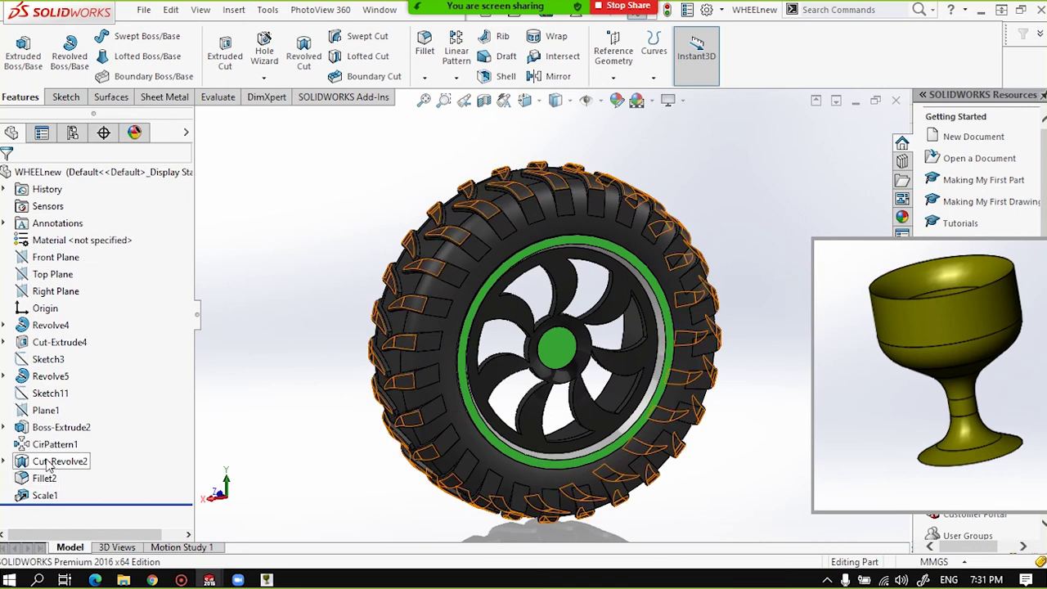
Highlight CirPattern1 in the tree to inspect the tire's circular tread pattern.
click(50, 444)
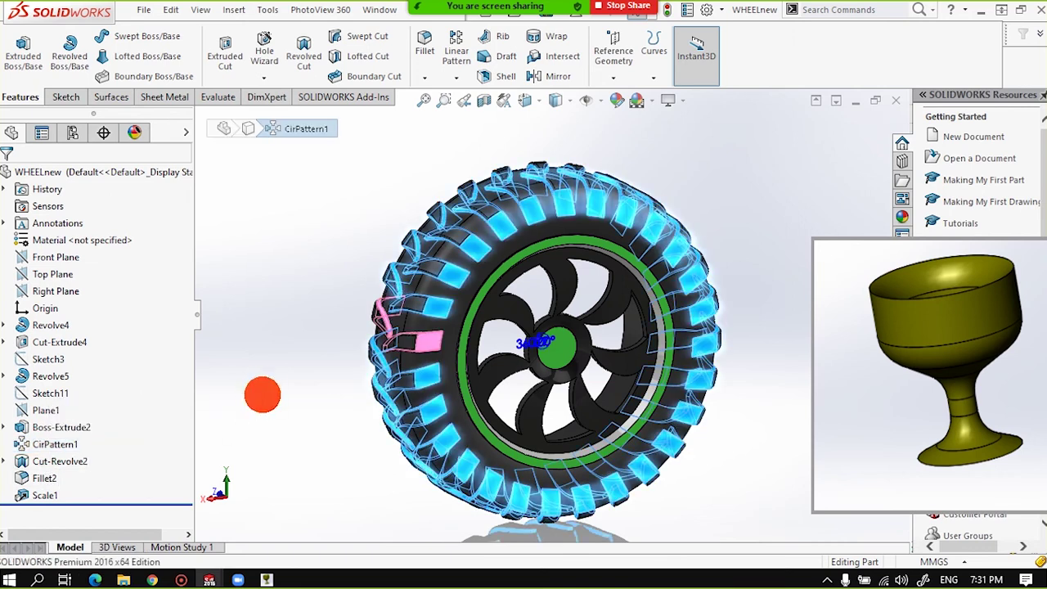
key(Escape)
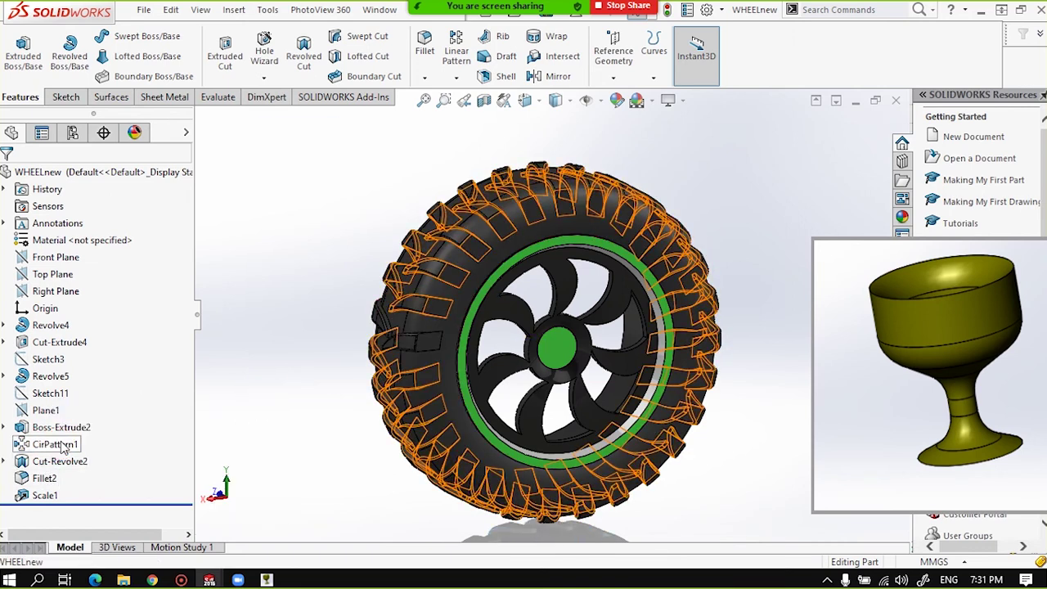
click(61, 446)
click(299, 304)
key(f)
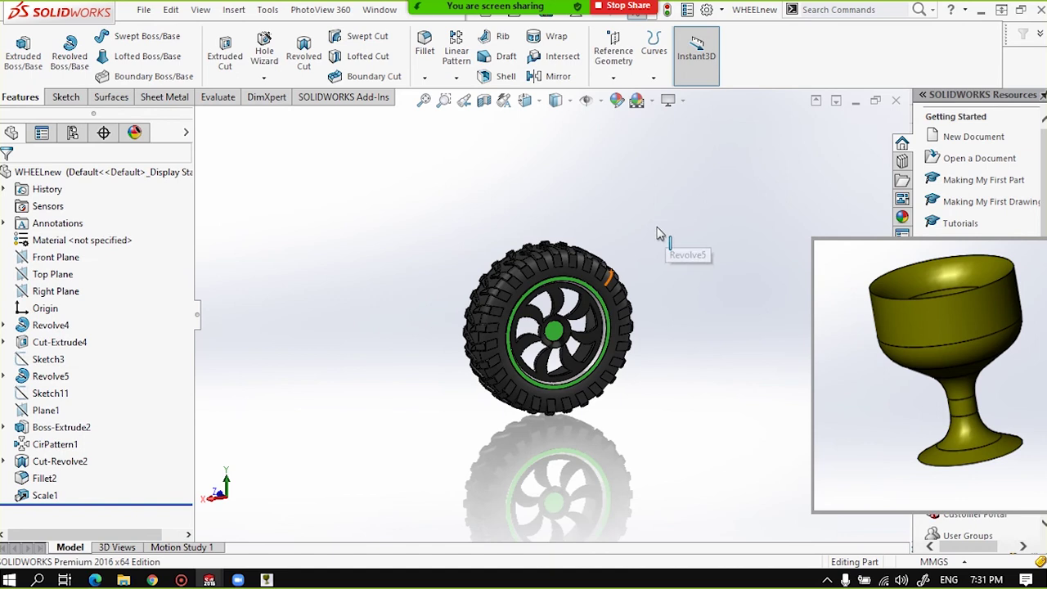
scroll(661, 235, down, 3)
click(55, 444)
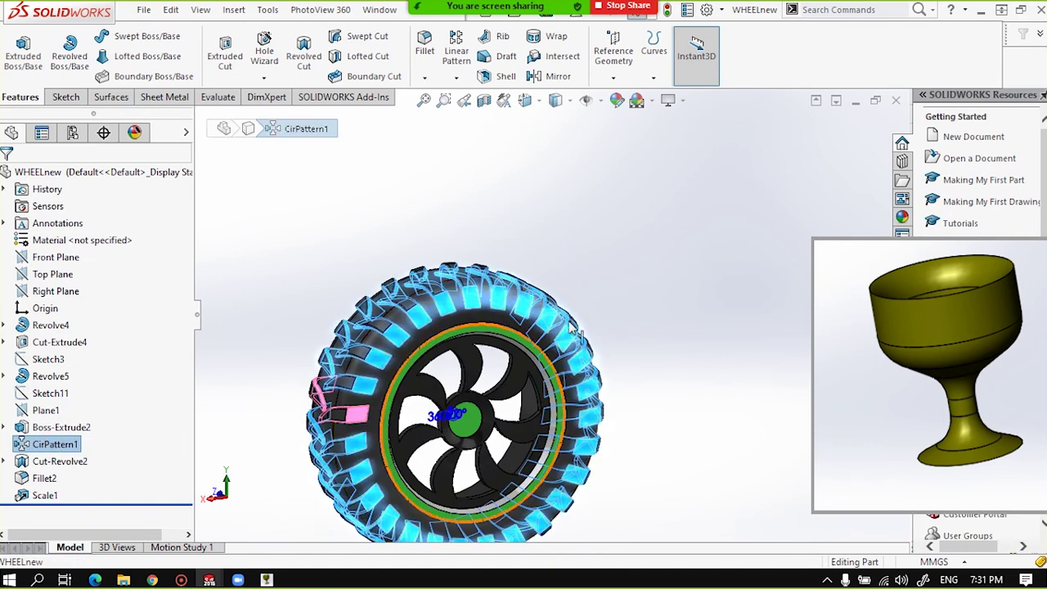
click(641, 242)
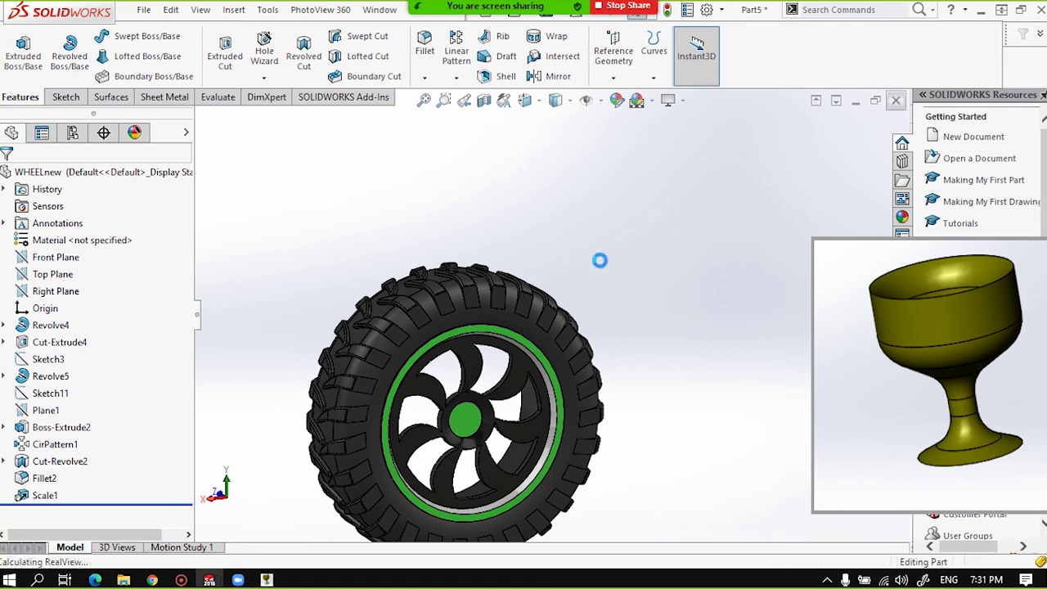
Close Part5 without saving and create a new blank part.
click(895, 100)
click(489, 300)
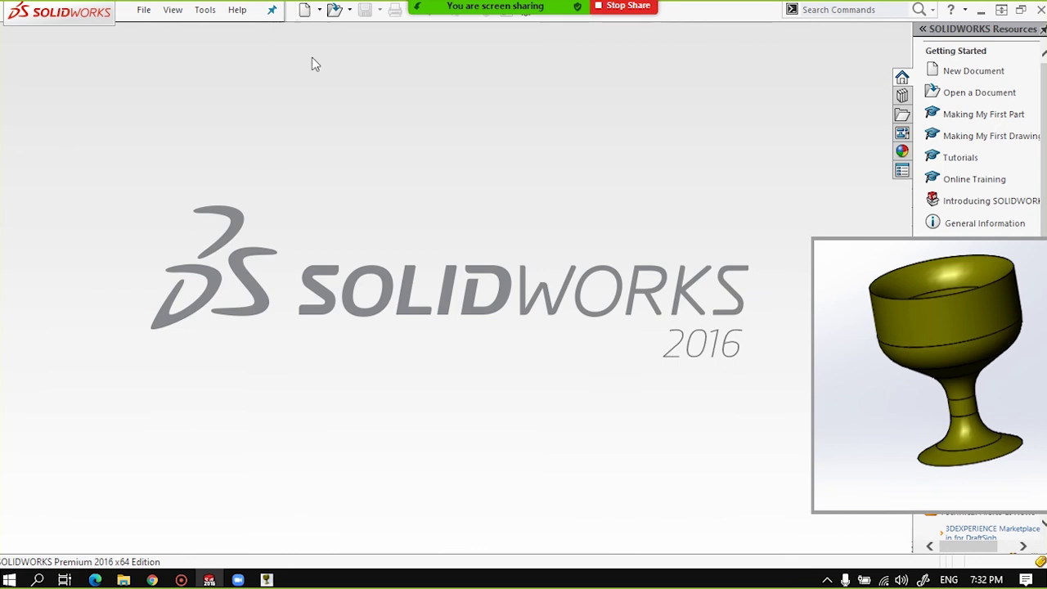
click(308, 11)
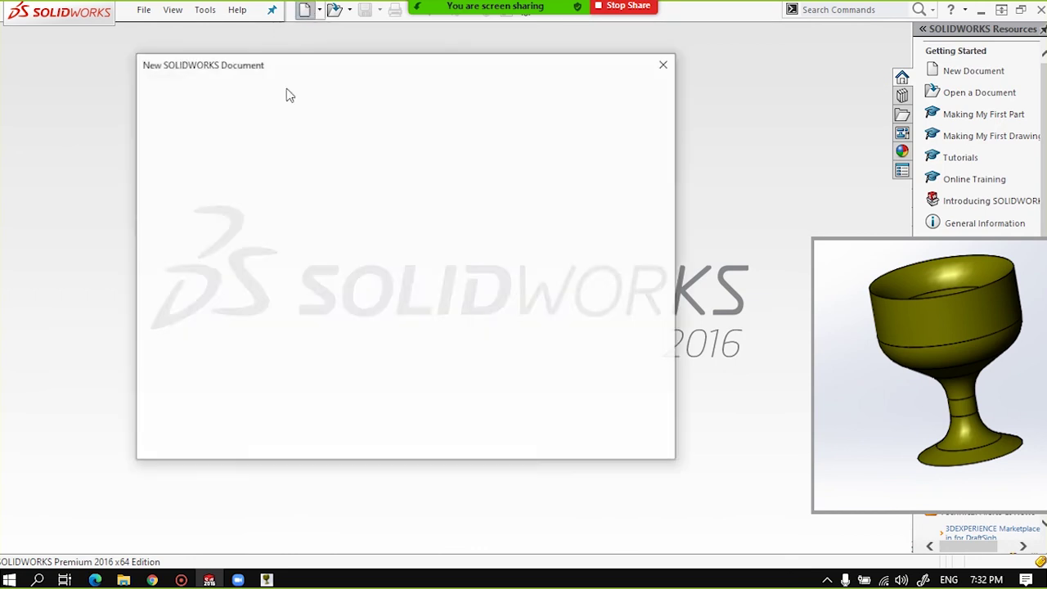
click(479, 429)
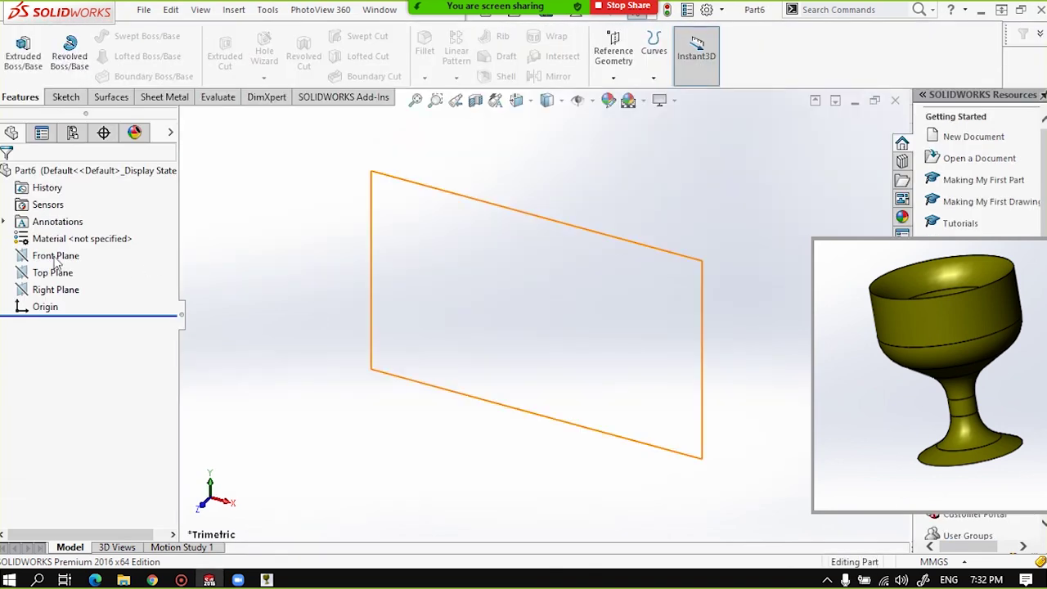
Select the Front Plane and set the view Normal To it.
click(55, 257)
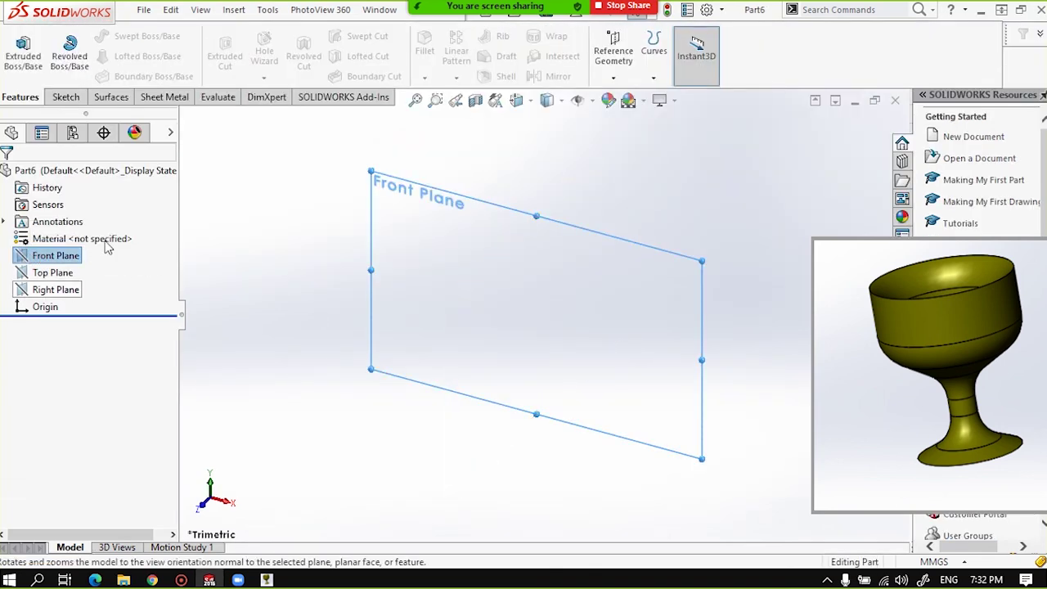
click(55, 256)
click(122, 235)
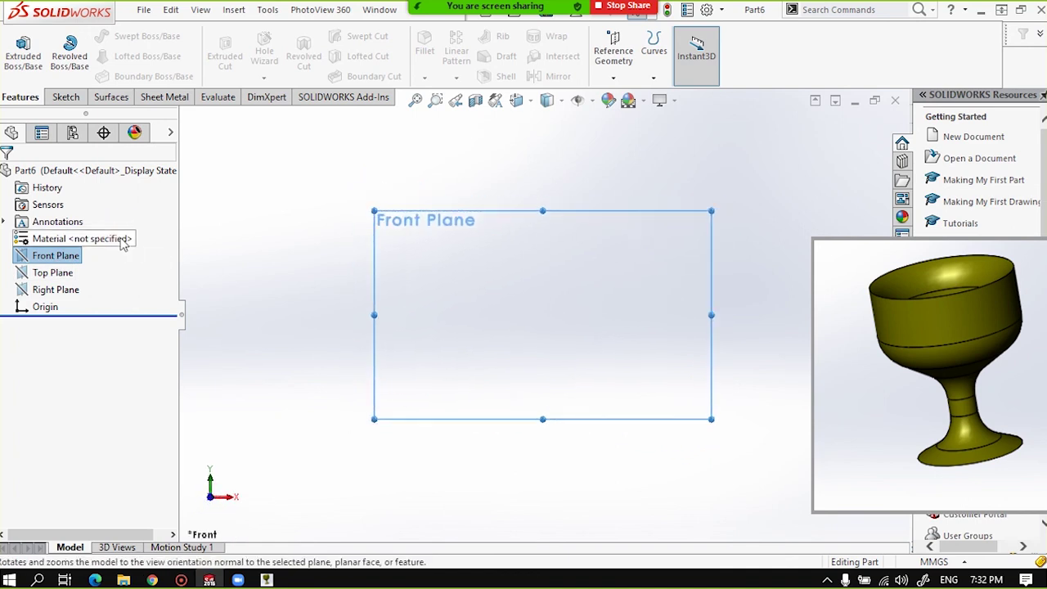
click(65, 96)
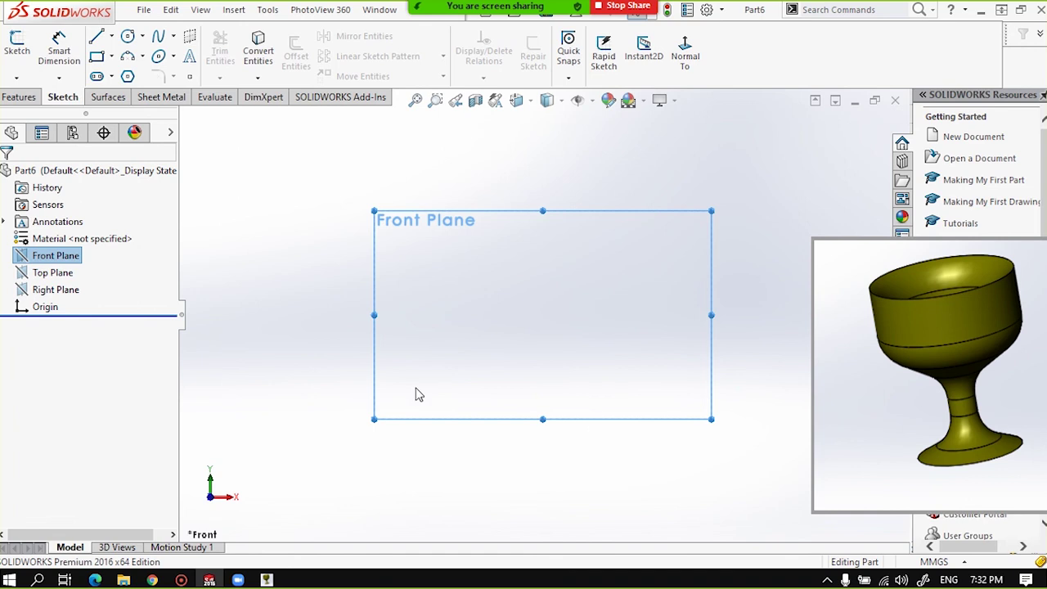
Sketch a center rectangle on the Front Plane anchored at the origin.
click(17, 51)
click(112, 56)
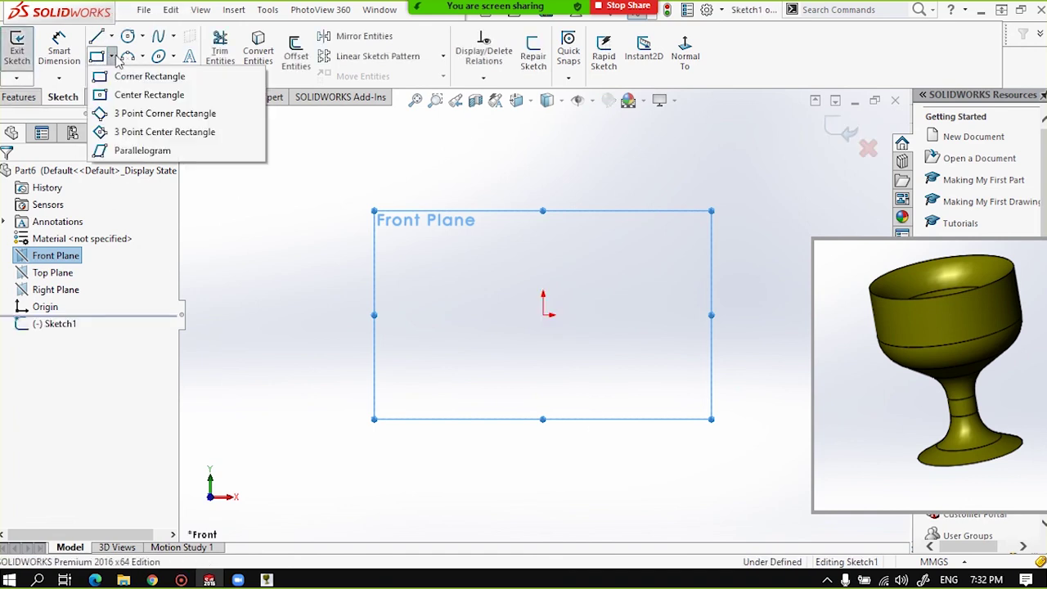
click(123, 95)
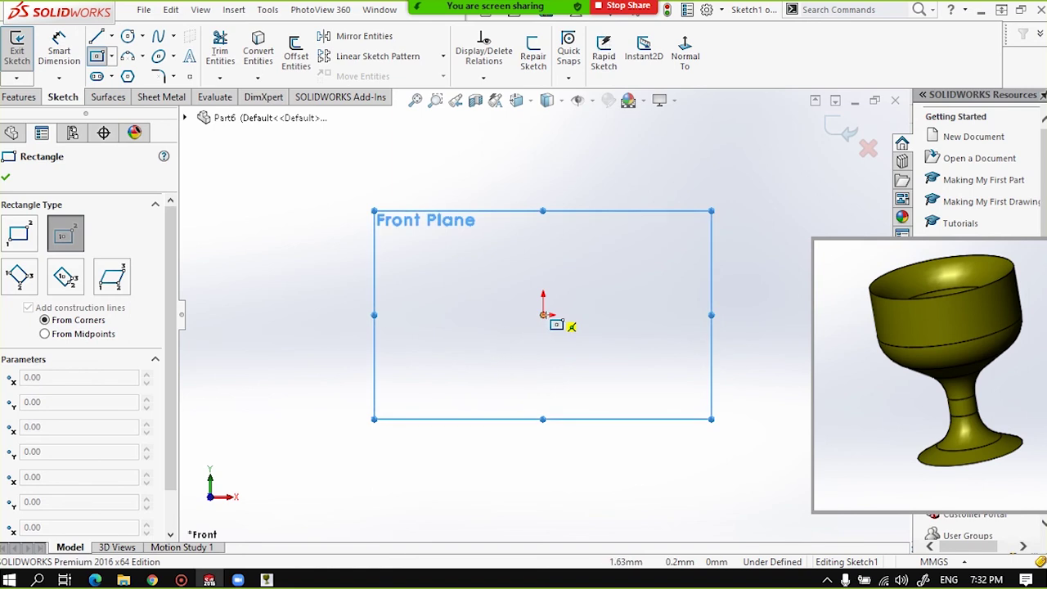
click(543, 316)
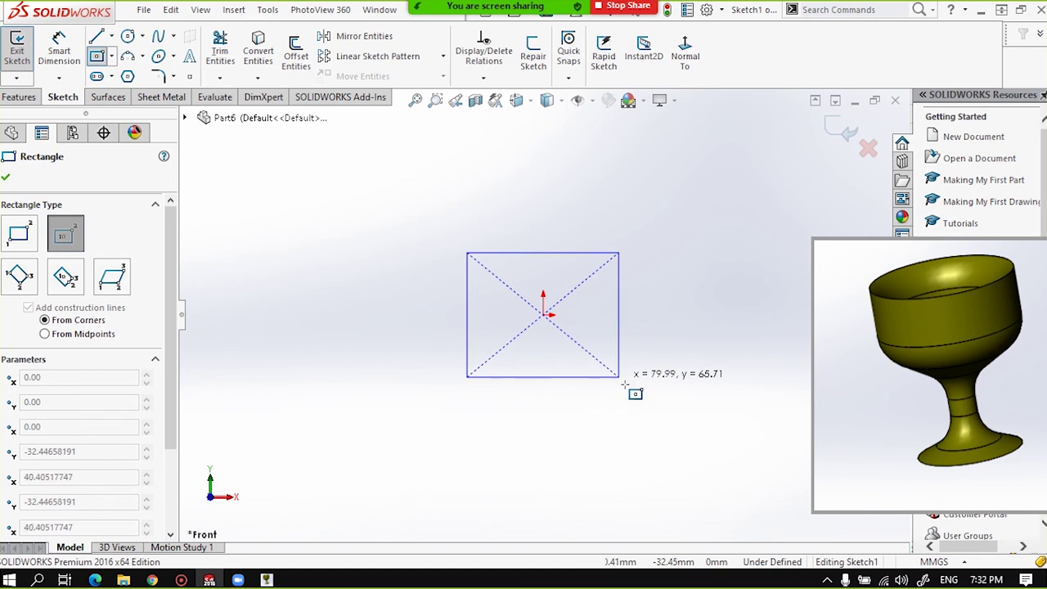
click(673, 411)
key(z)
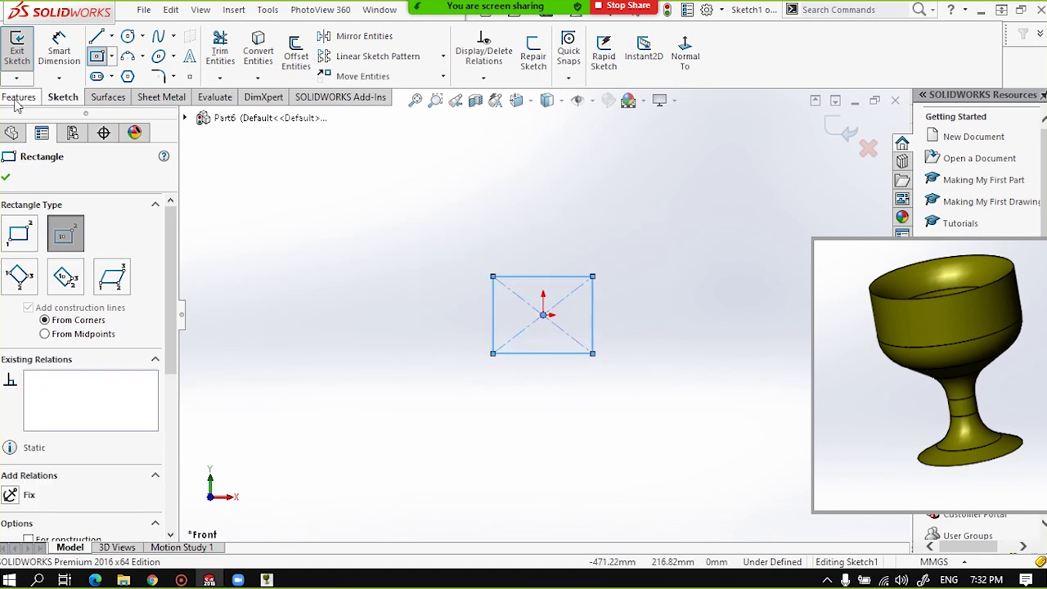
Dimension the rectangle's width and height to 130 mm each, making a square.
click(58, 51)
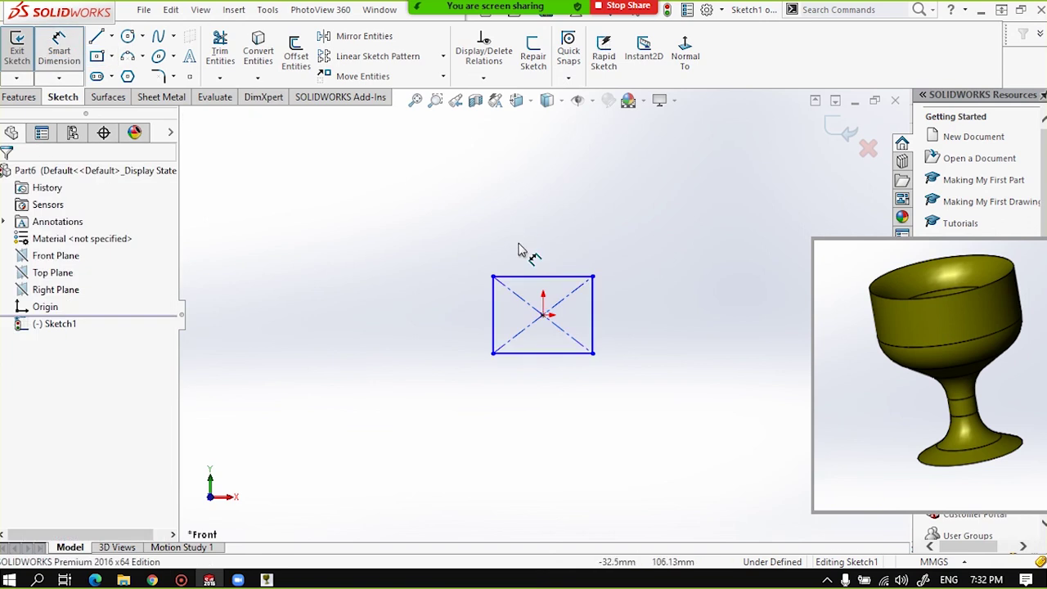
click(542, 277)
click(524, 211)
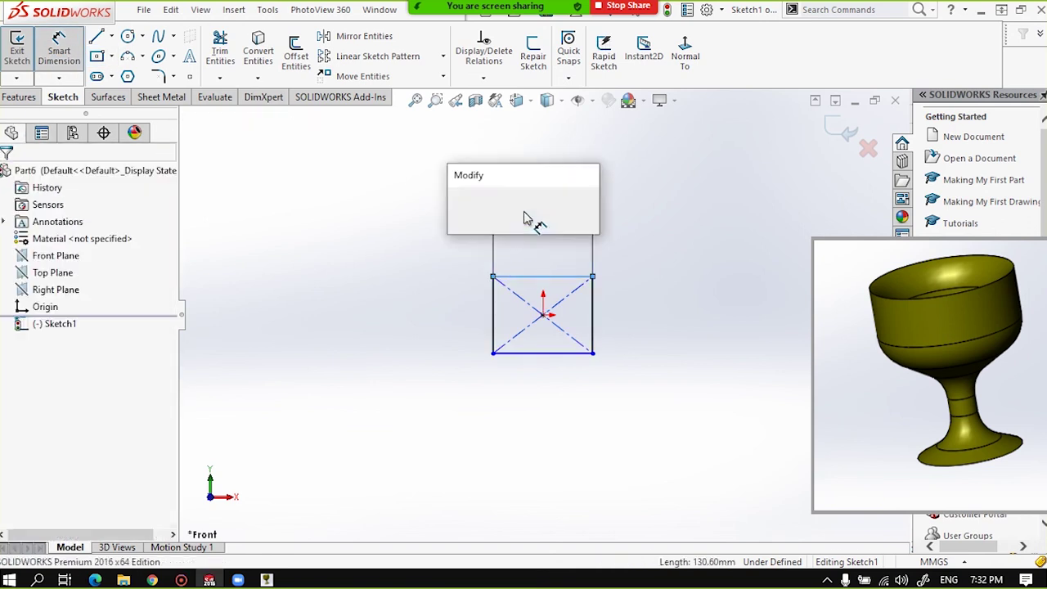
text(13)
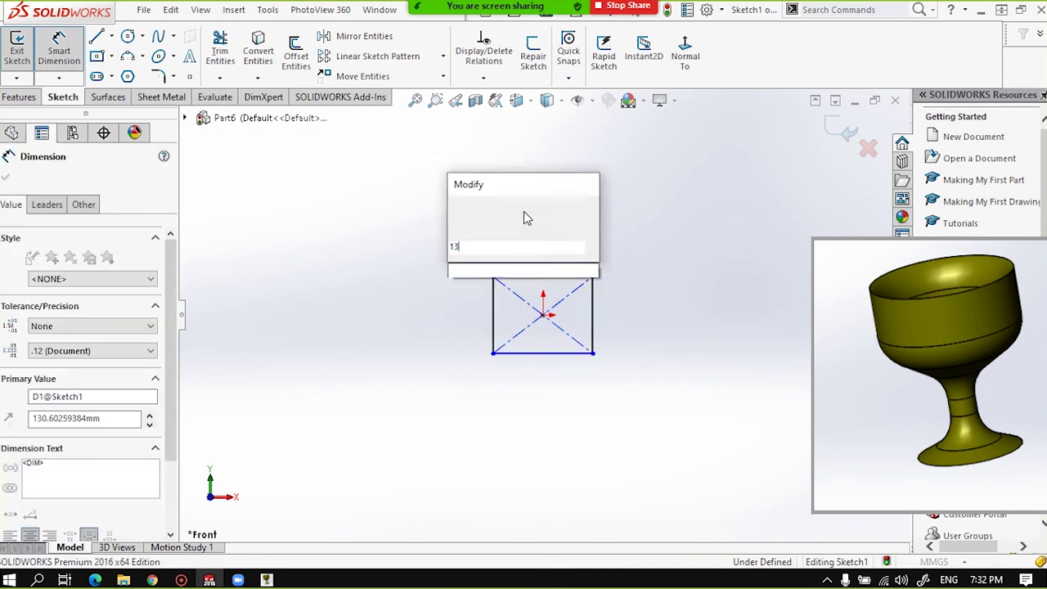
text(0)
key(Return)
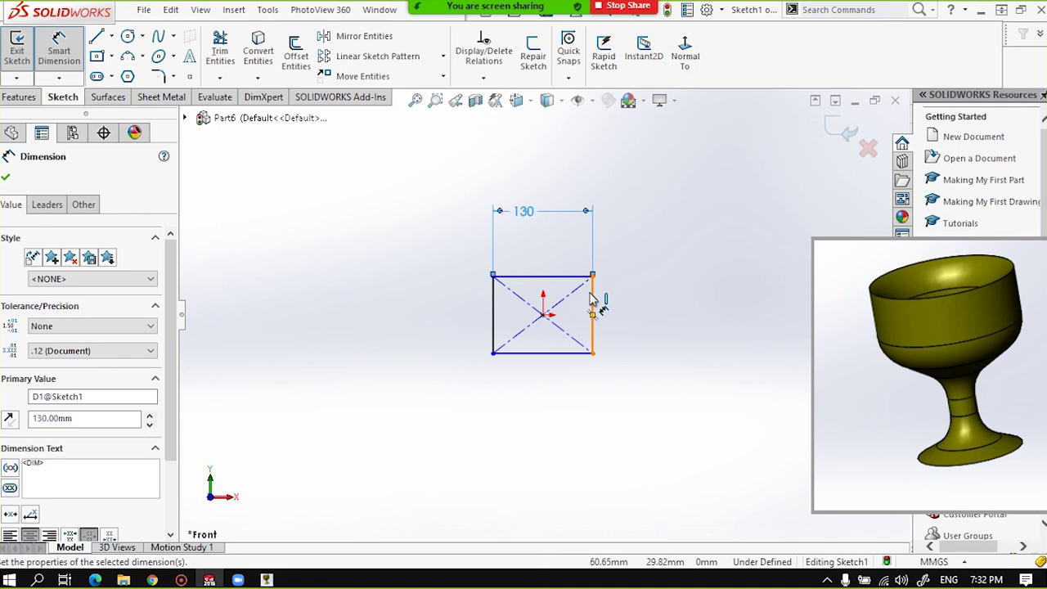
click(613, 299)
click(636, 311)
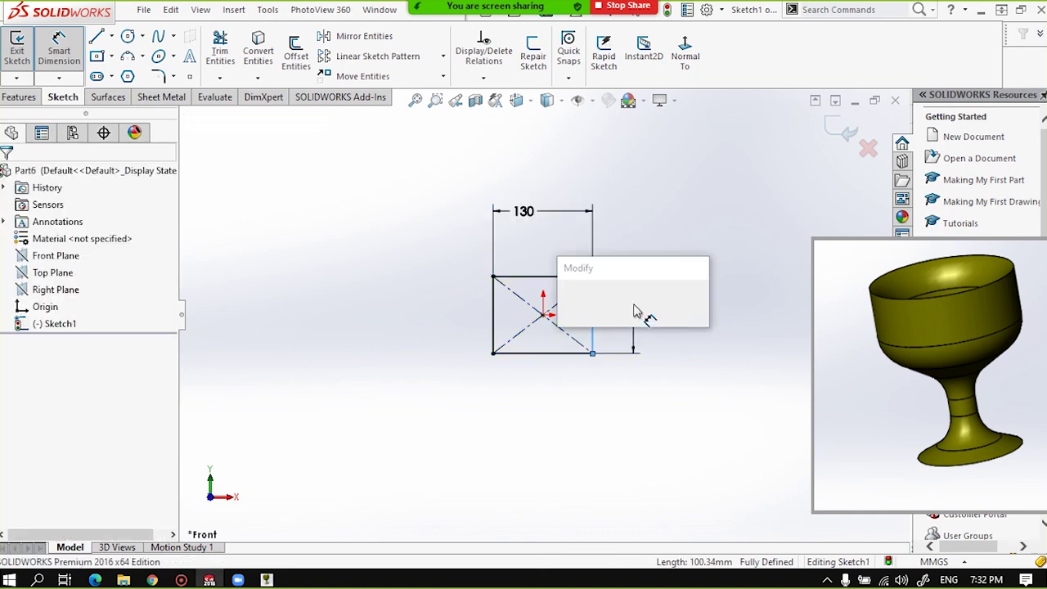
text(130)
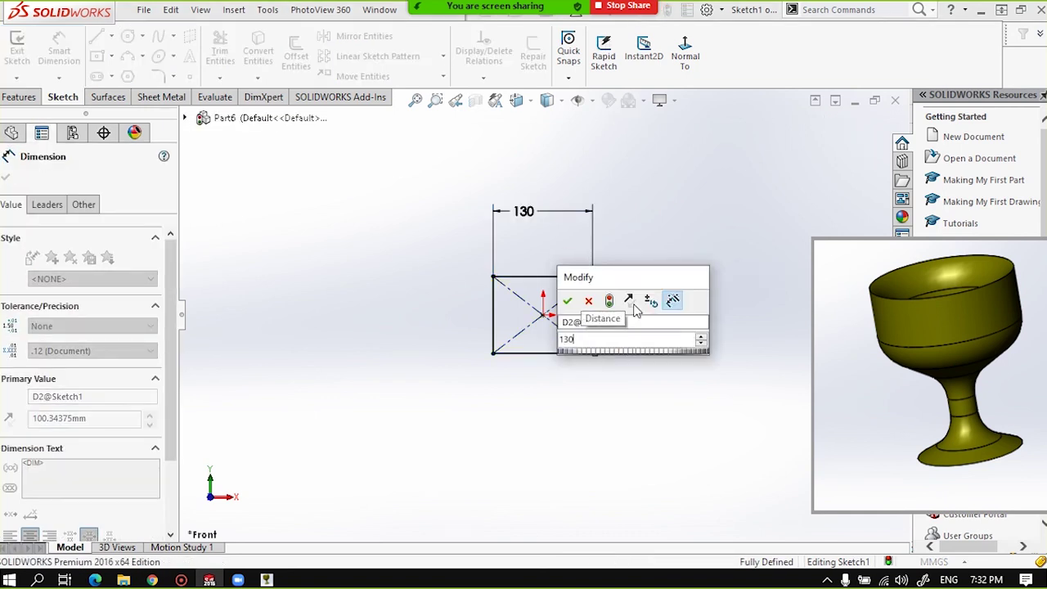
key(Return)
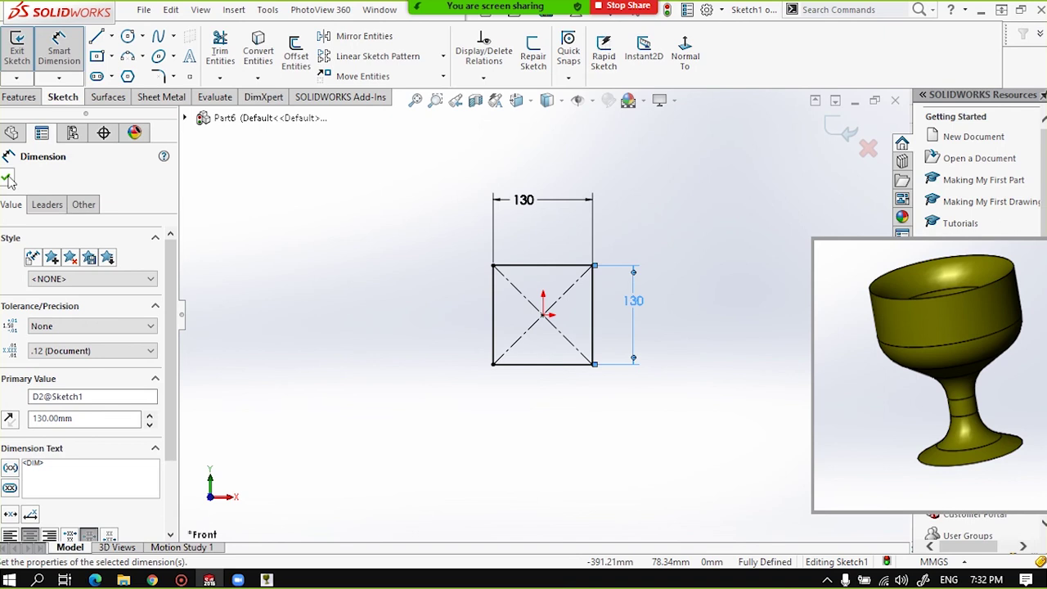
click(4, 177)
click(597, 430)
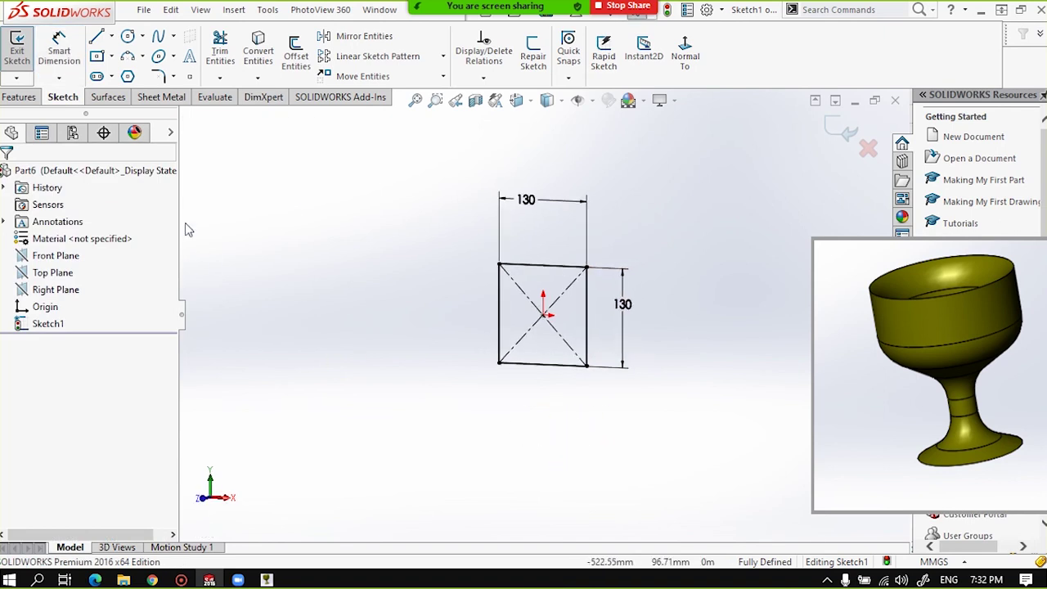
click(20, 96)
Boss-extrude the 130 mm square Blind to 120 mm and orbit to check the block preview.
click(27, 68)
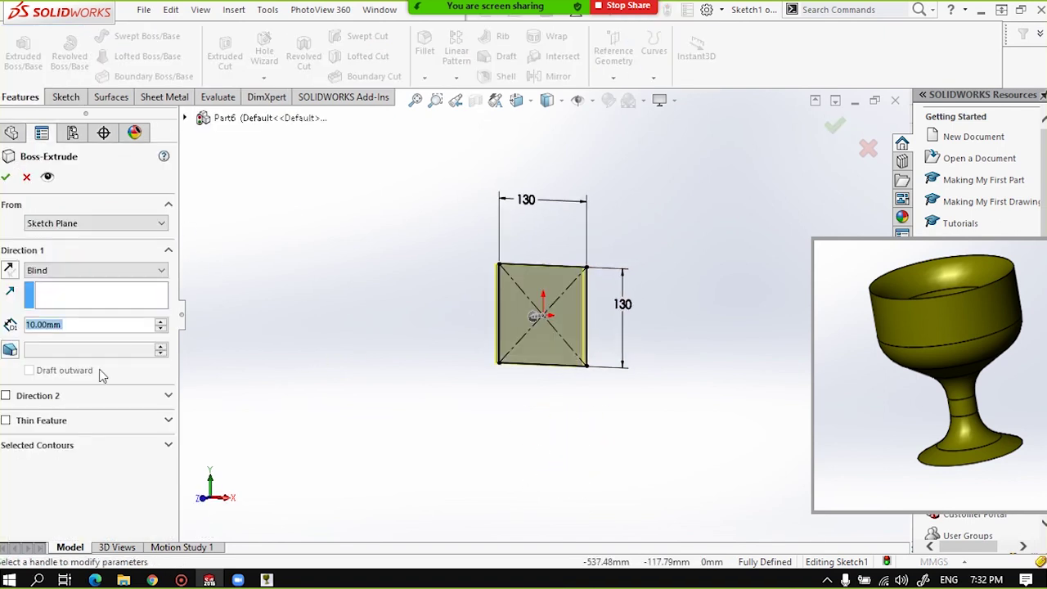
click(161, 327)
text(120)
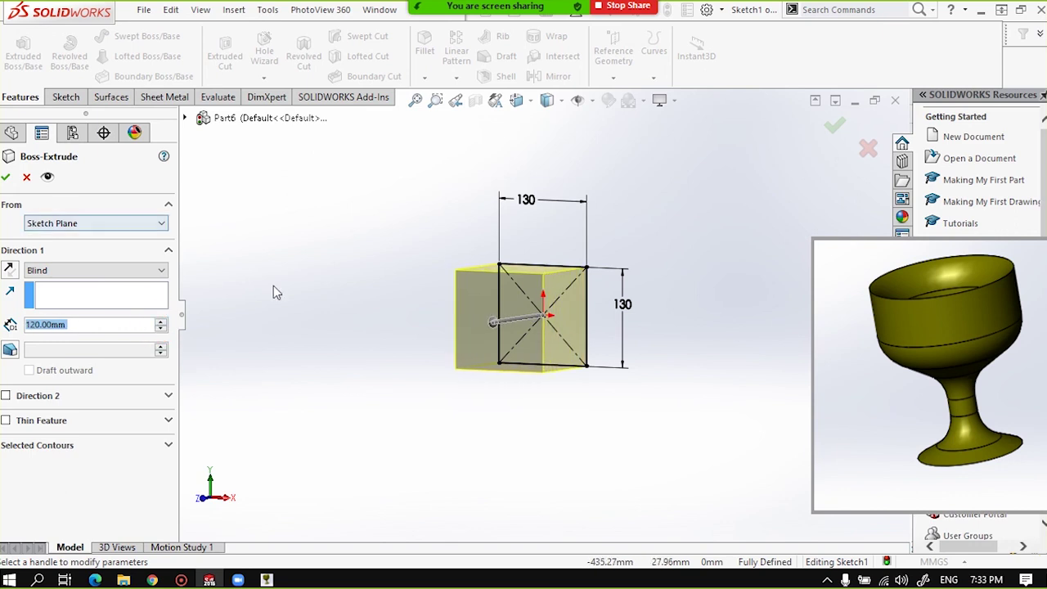
click(438, 297)
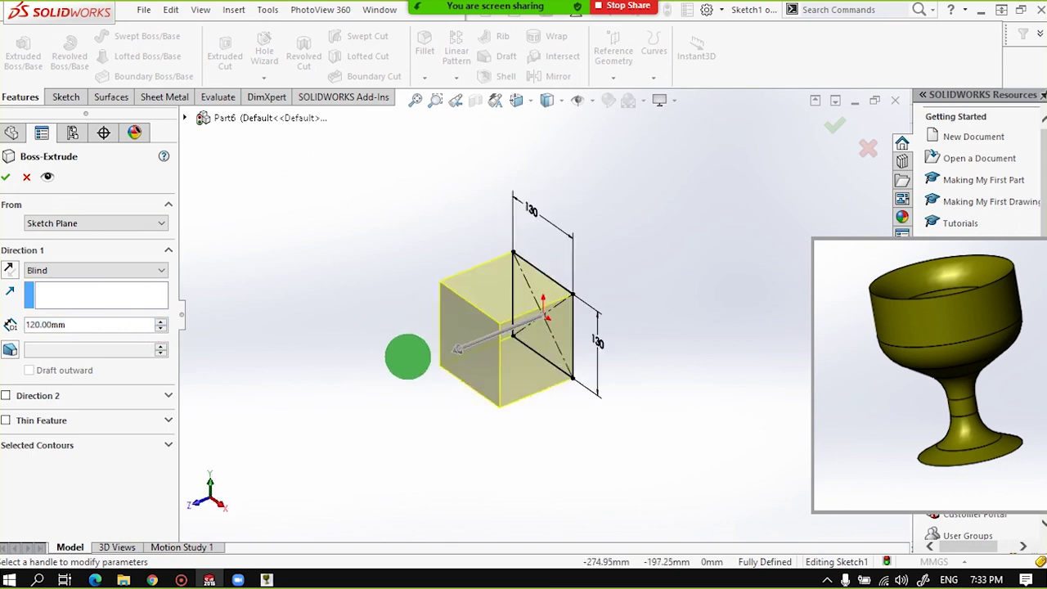
middle_drag(438, 297, 407, 355)
scroll(555, 299, down, 2)
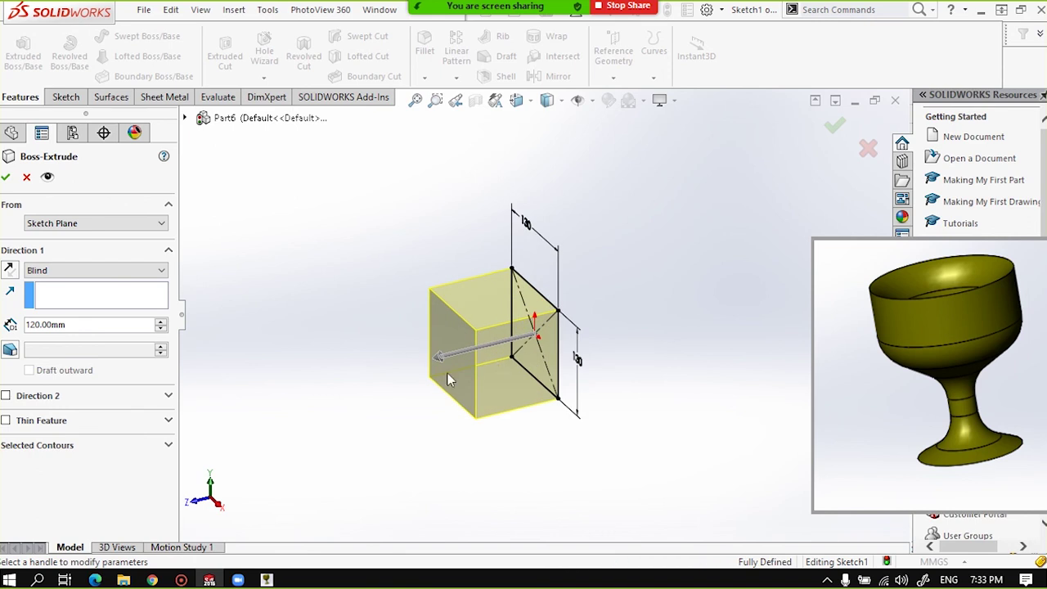
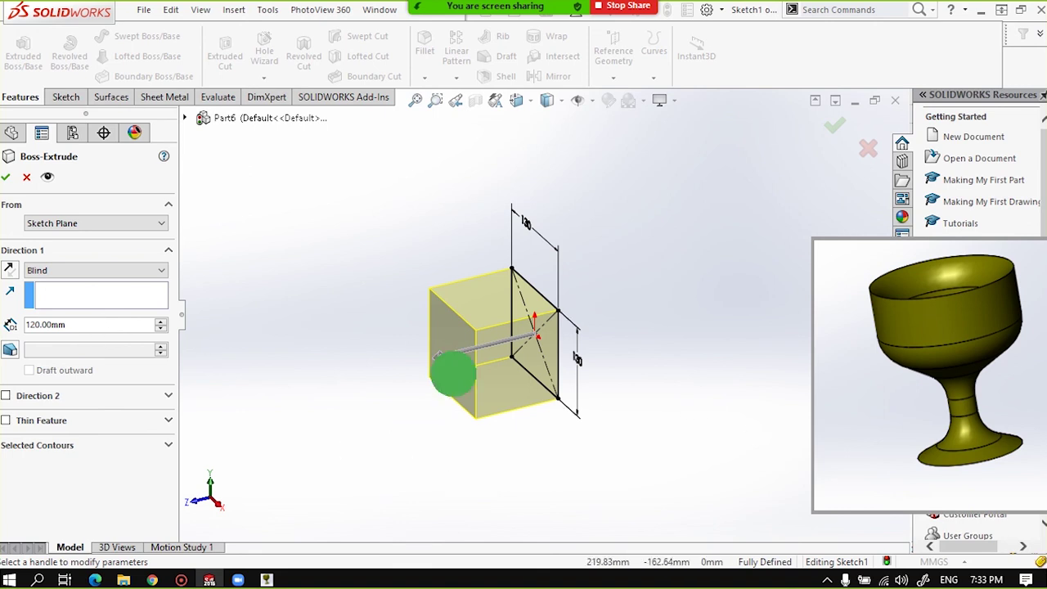
Orbit to a frontal view of the box and switch on draft for the extrusion.
mouse_move(451, 376)
middle_down()
mouse_move(451, 361)
mouse_move(502, 312)
middle_up()
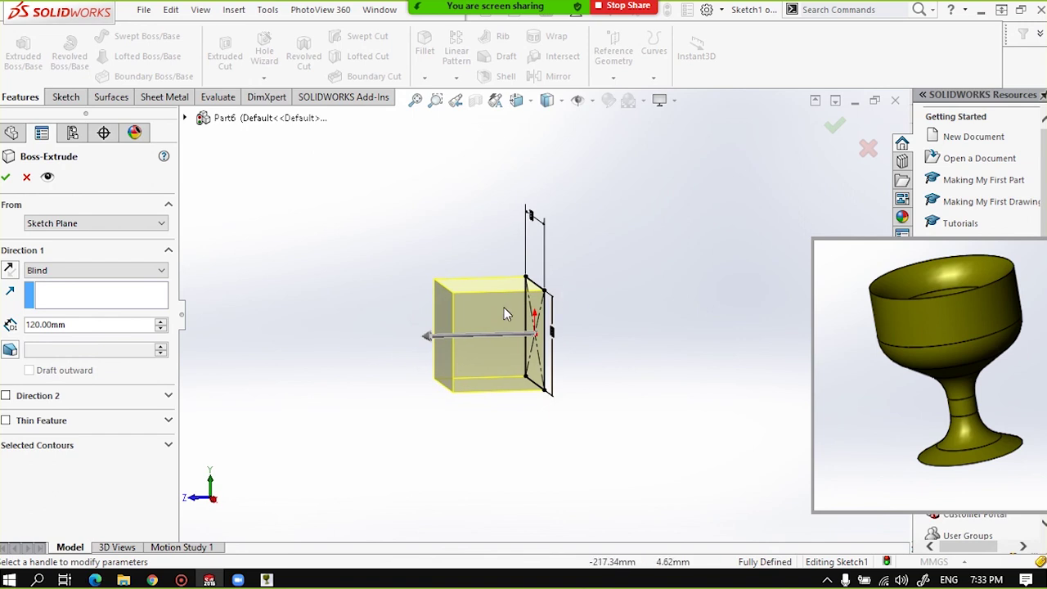
scroll(502, 308, down, 2)
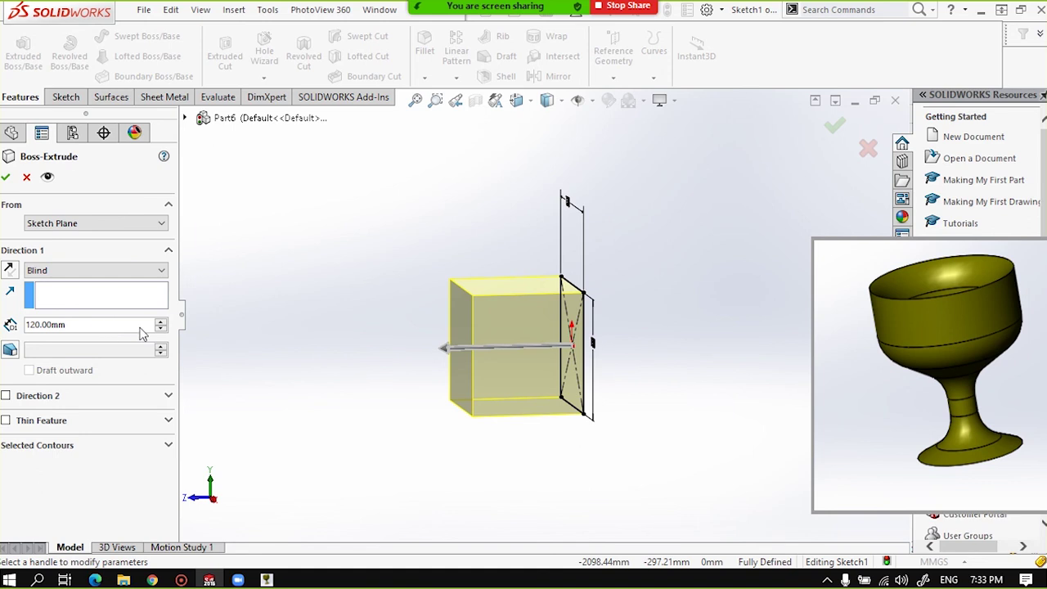
middle_drag(450, 321, 475, 336)
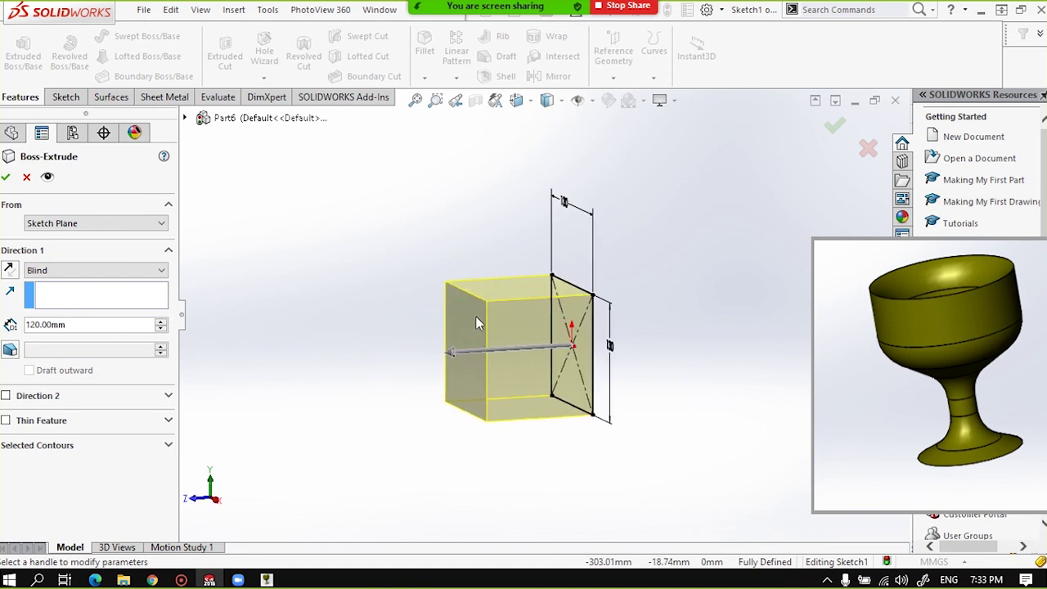
middle_drag(475, 323, 498, 328)
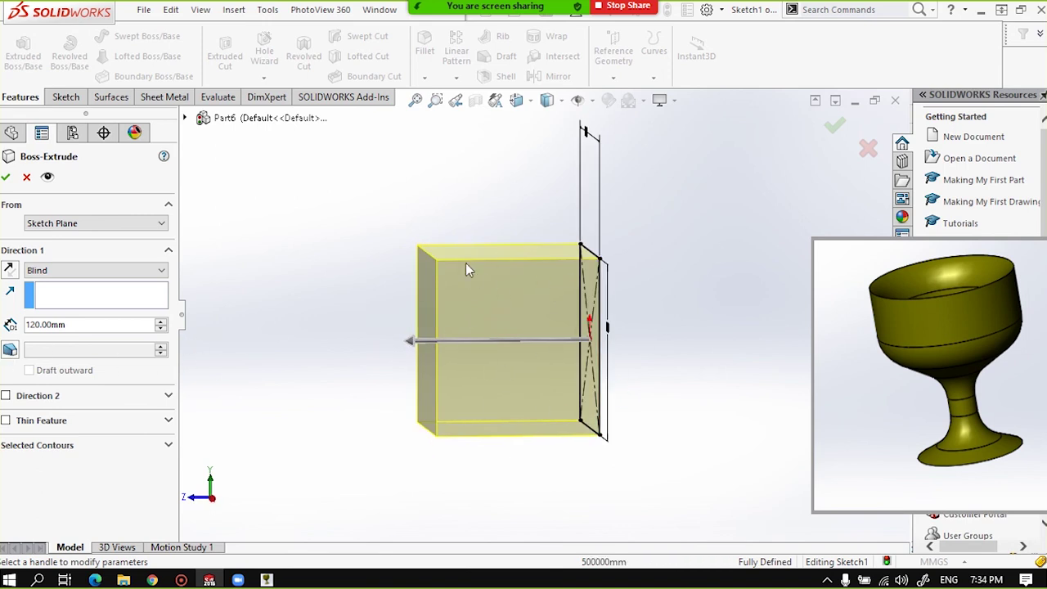
click(10, 351)
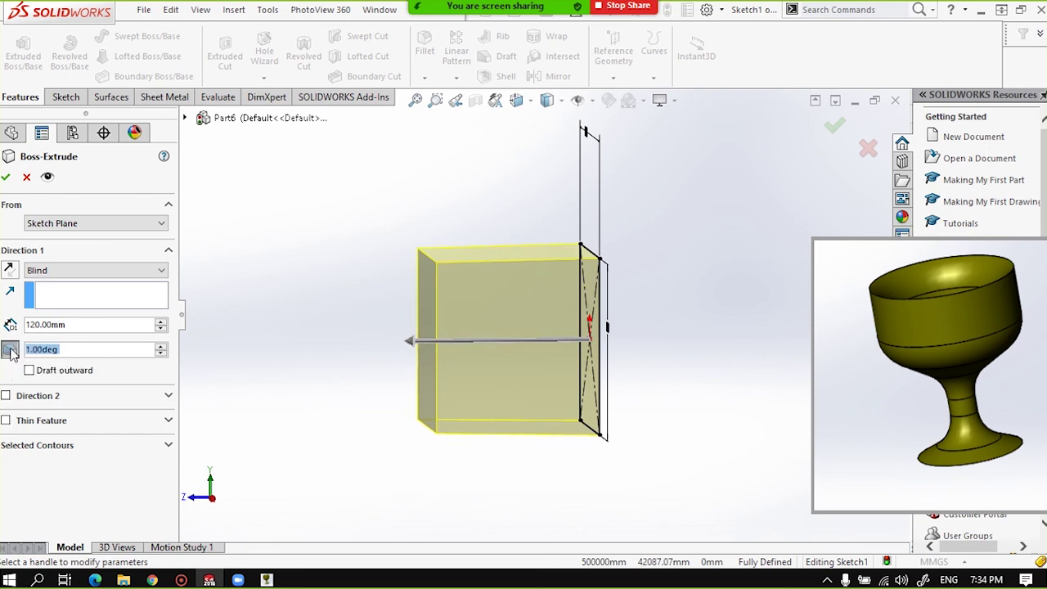
click(10, 352)
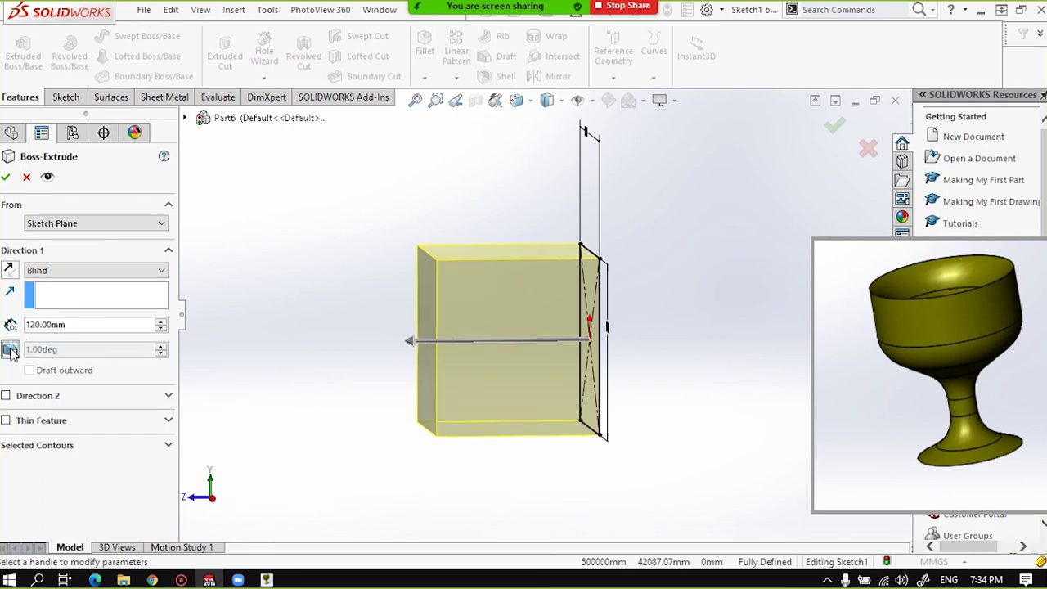
click(10, 351)
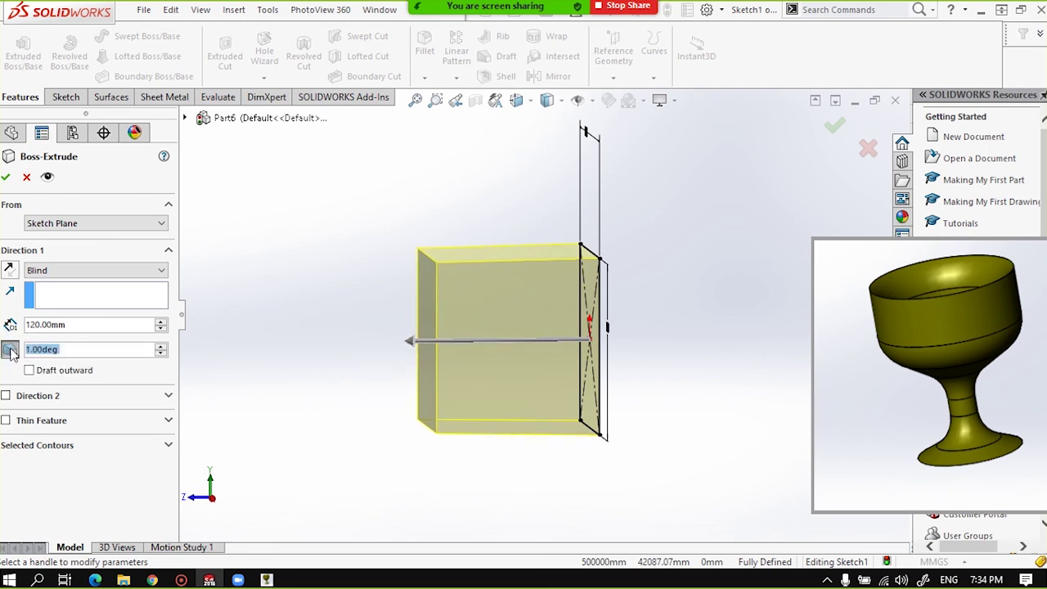
Try a 13° draft and compare it with the untapered box from an edge-on view.
click(161, 347)
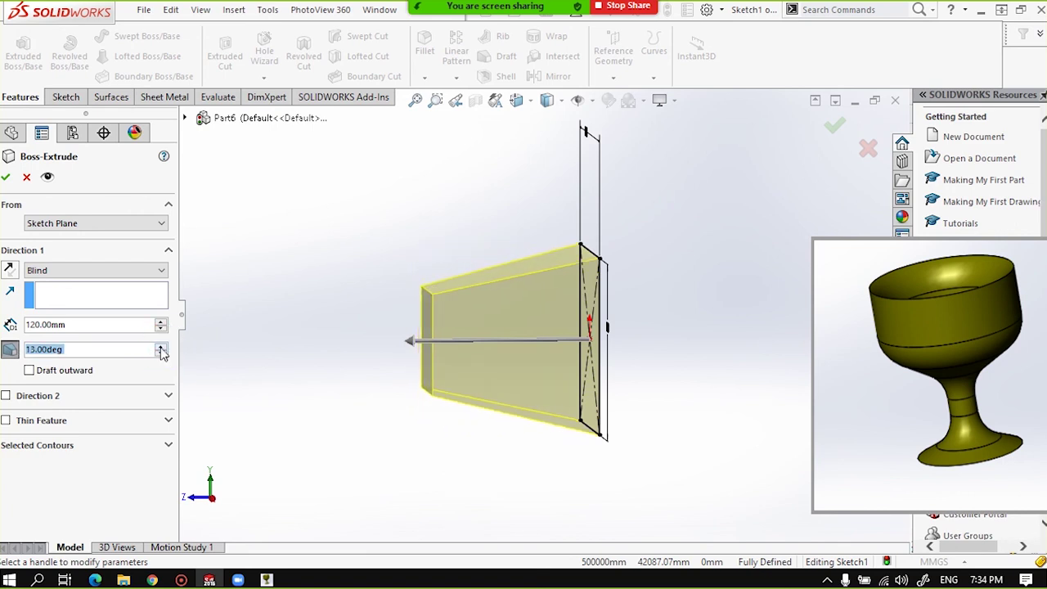
click(10, 351)
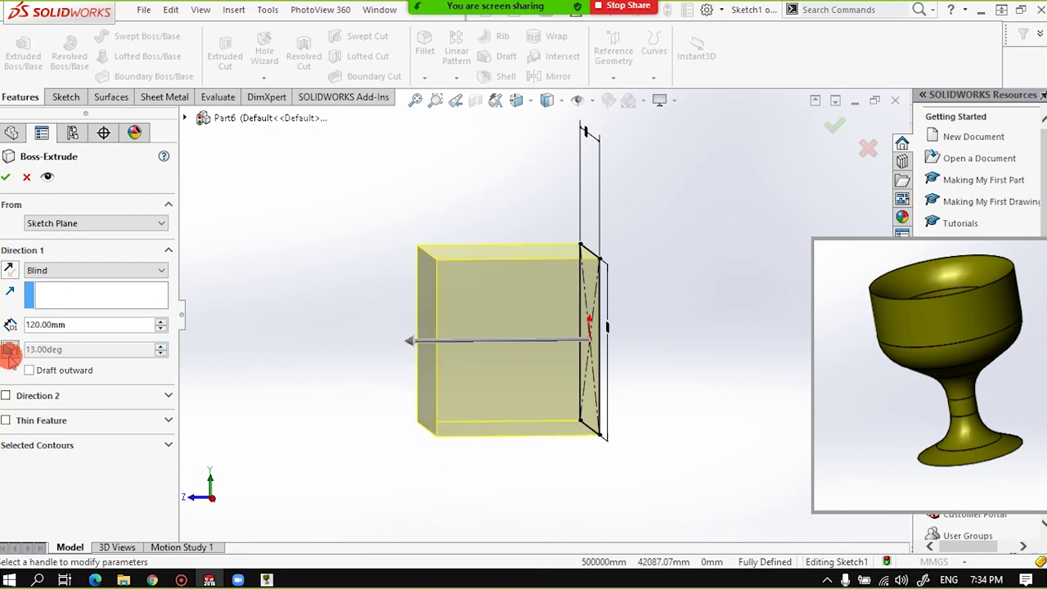
click(10, 352)
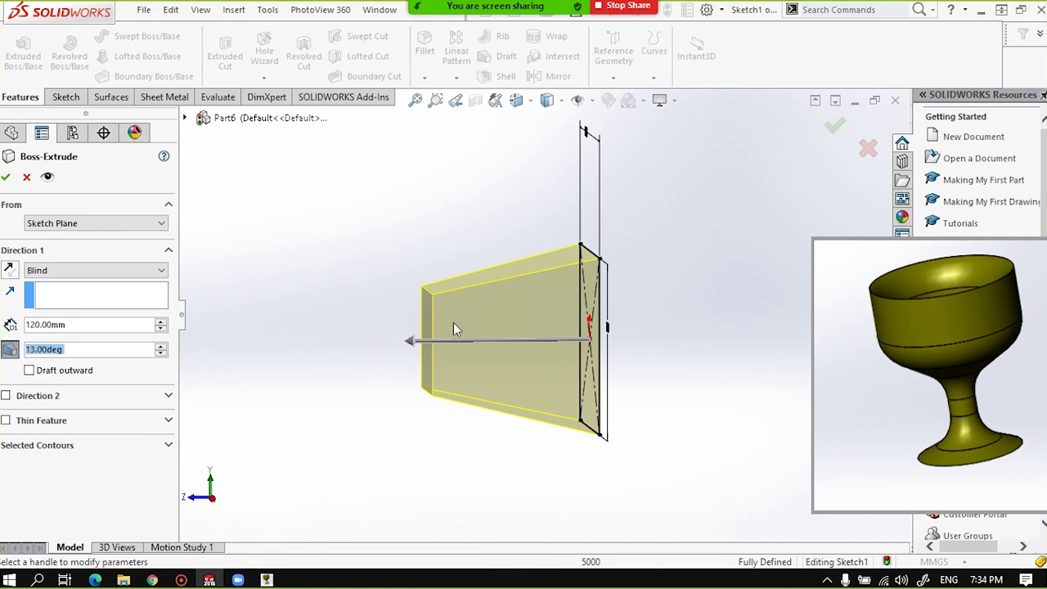
middle_drag(474, 309, 514, 304)
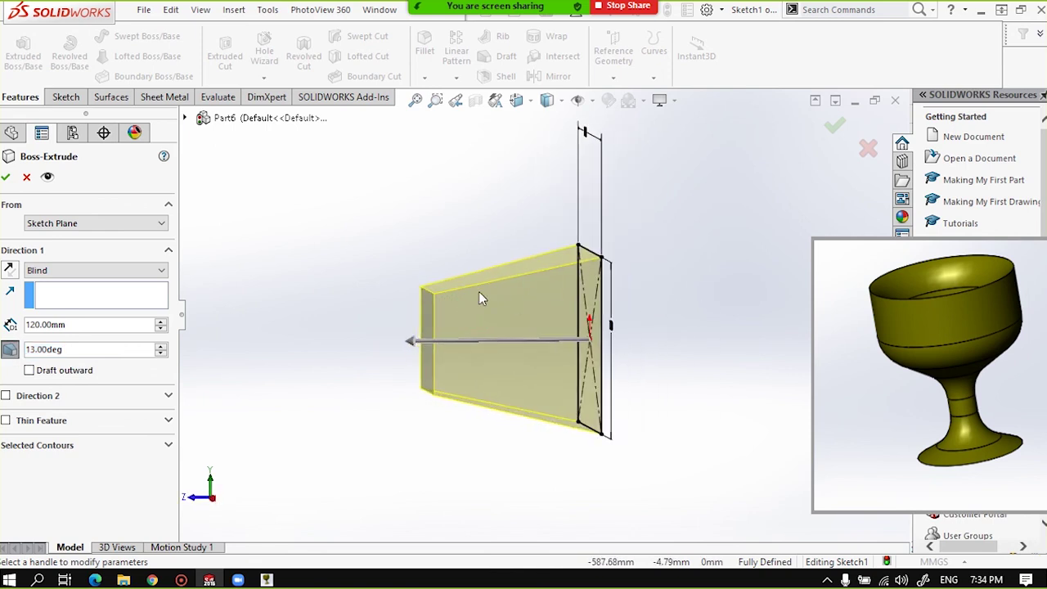
middle_drag(435, 368, 416, 374)
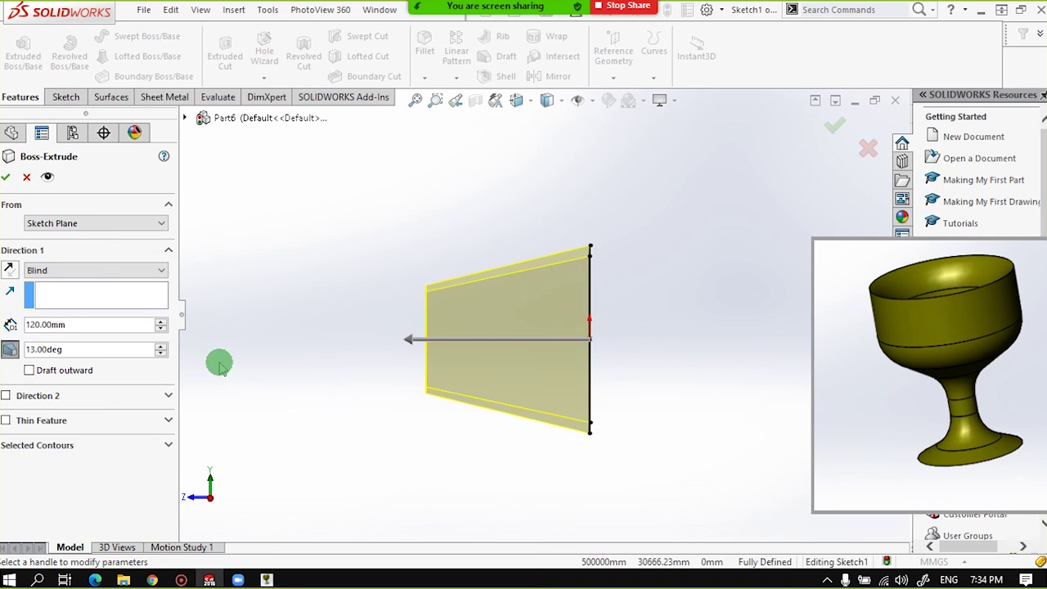
Step the draft angle through 6°, 4° and 7°, settling on 1.00°.
click(65, 349)
double_click(33, 350)
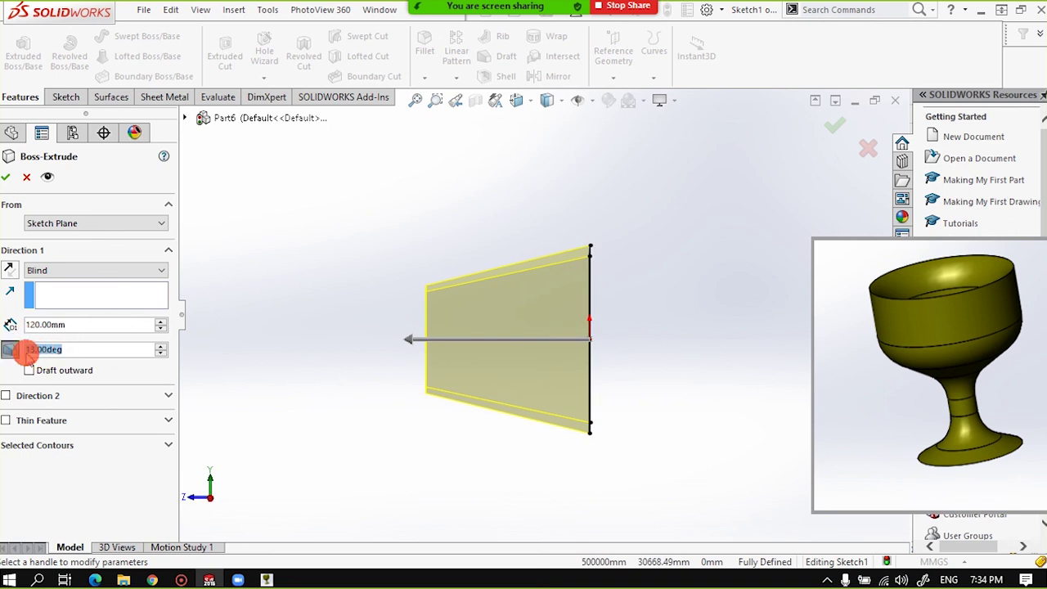
click(161, 346)
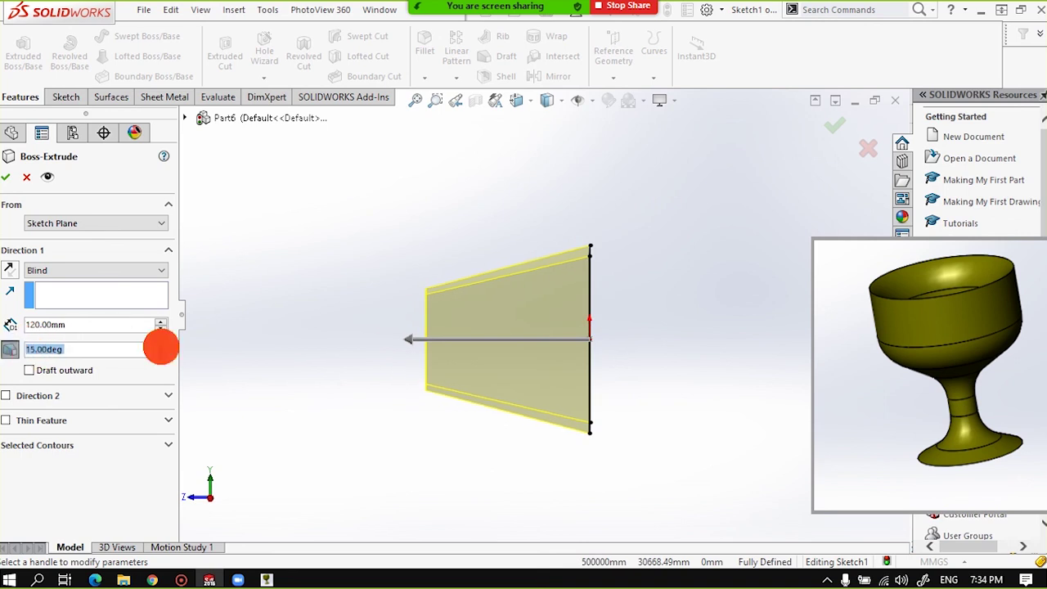
click(162, 353)
click(161, 354)
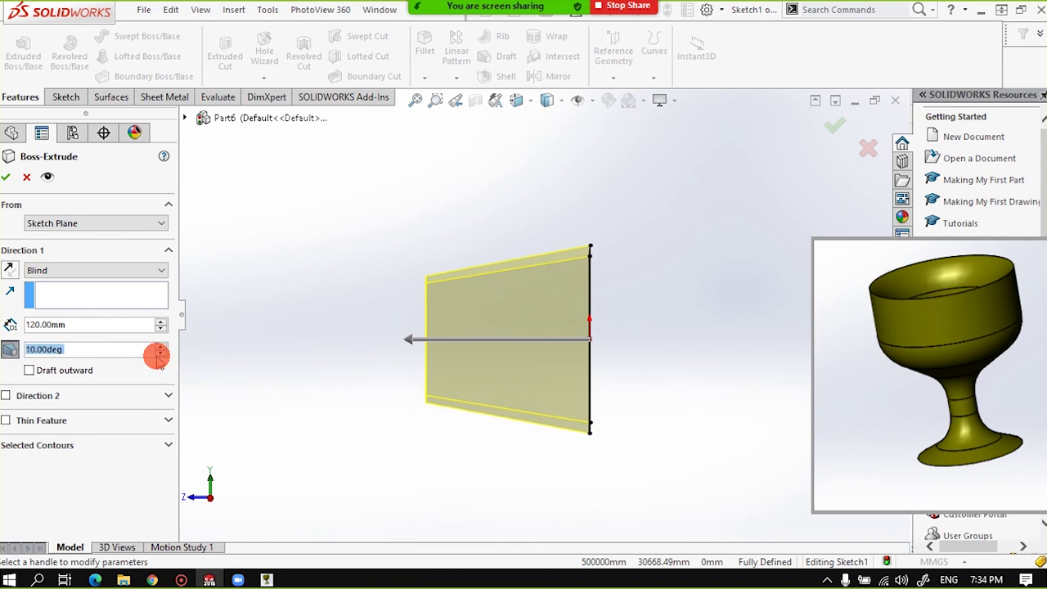
click(160, 354)
click(161, 354)
click(160, 354)
click(160, 354)
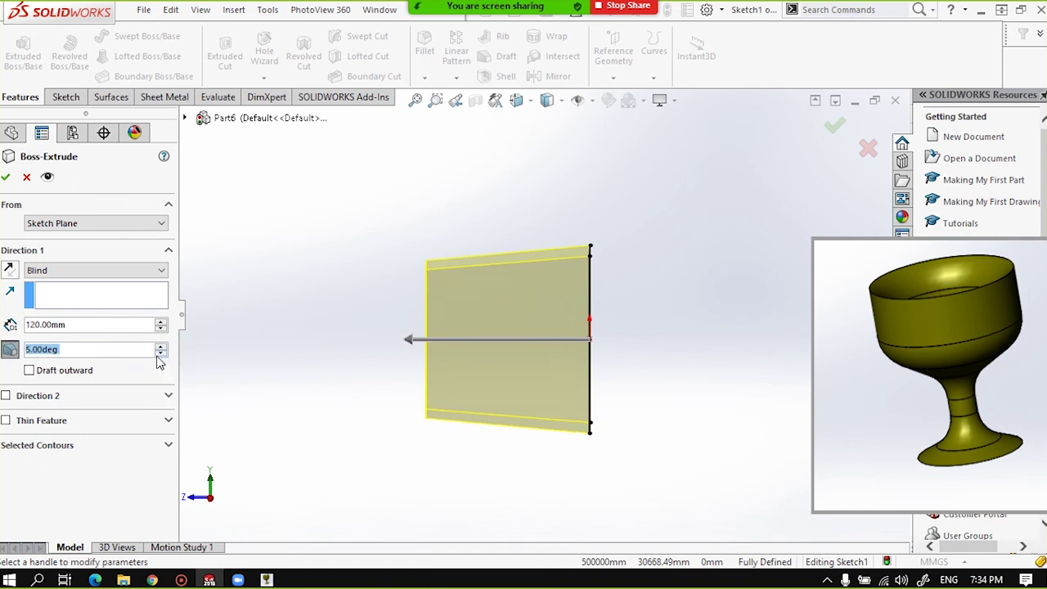
click(160, 354)
click(160, 346)
click(160, 346)
click(161, 346)
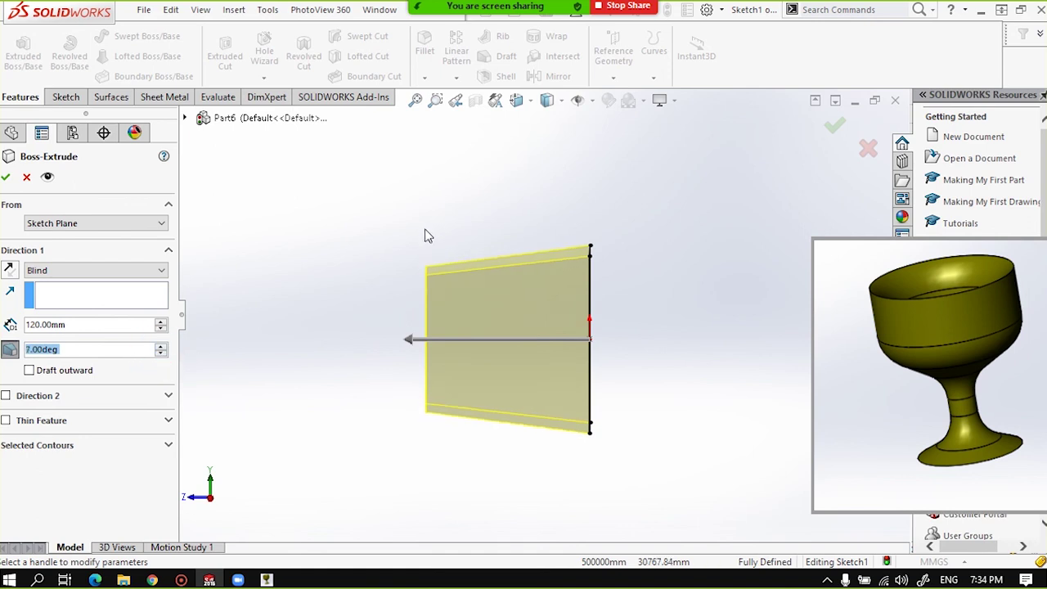
click(161, 354)
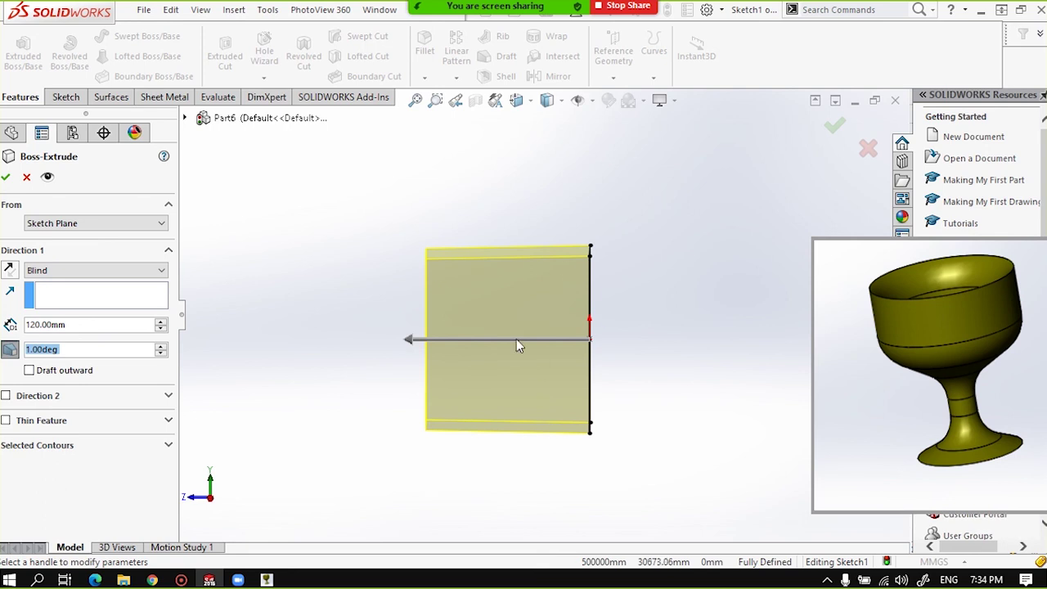
Orbit to a frontal 3-D view and raise the draft angle to 6°.
mouse_move(516, 315)
middle_down()
mouse_move(496, 312)
mouse_move(485, 329)
middle_up()
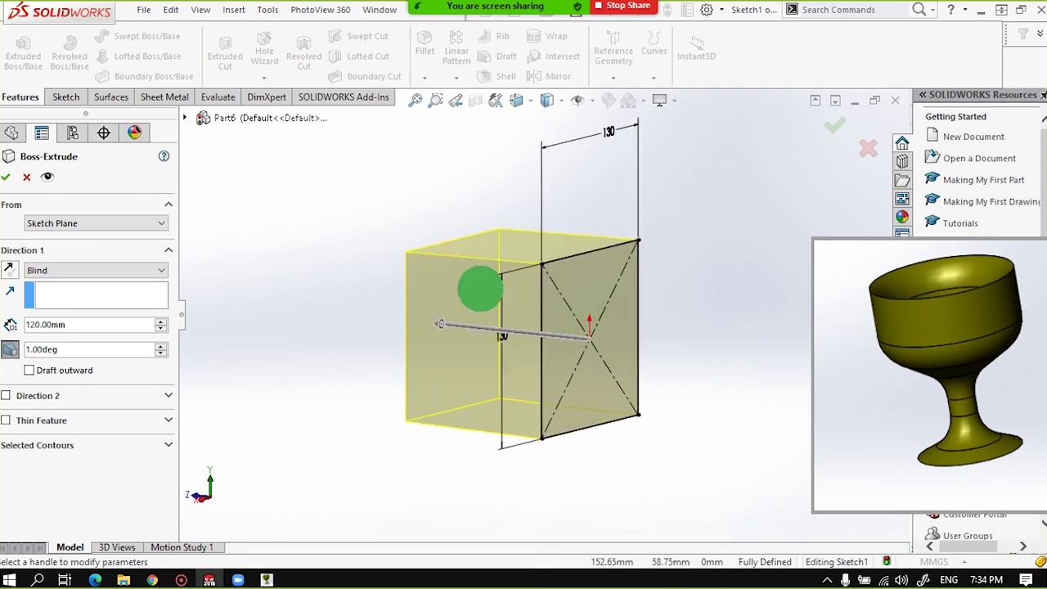
middle_drag(480, 288, 486, 296)
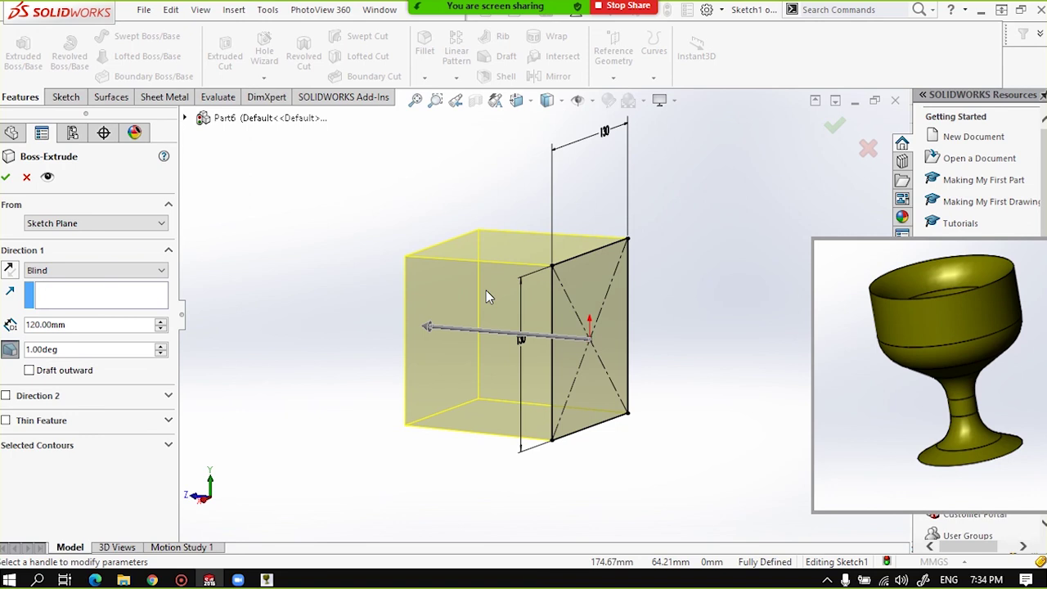
middle_drag(490, 287, 502, 275)
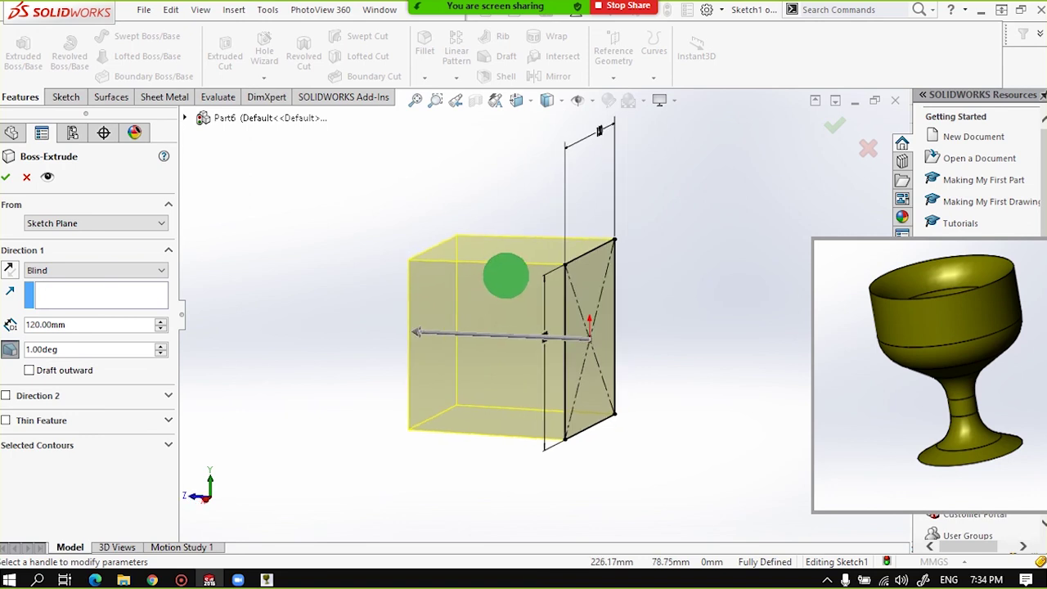
click(161, 347)
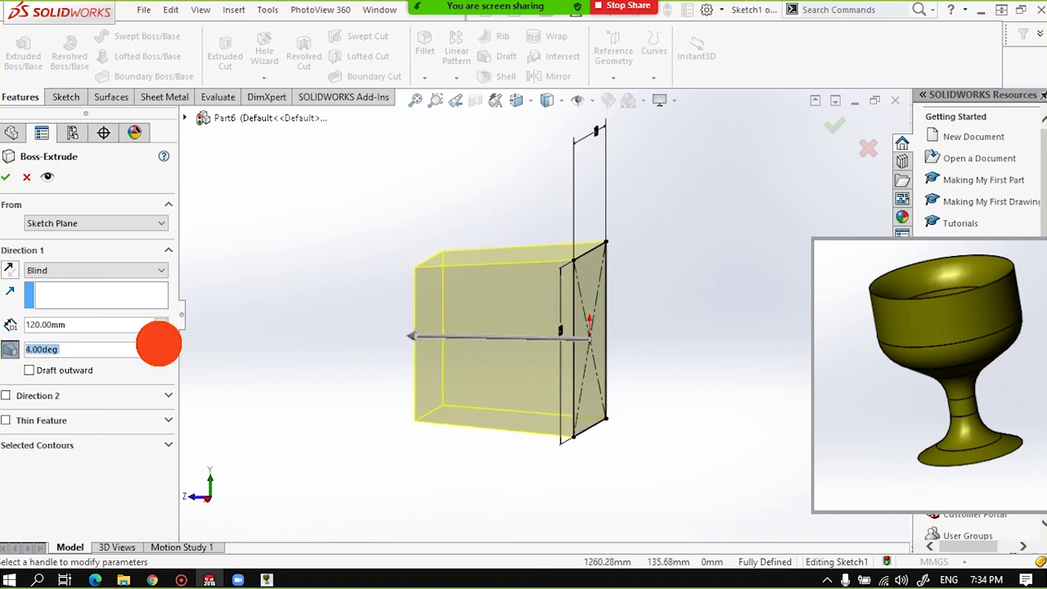
Inspect the taper, try 15° and 9°, then return the draft to 6.00°.
middle_drag(364, 341, 379, 330)
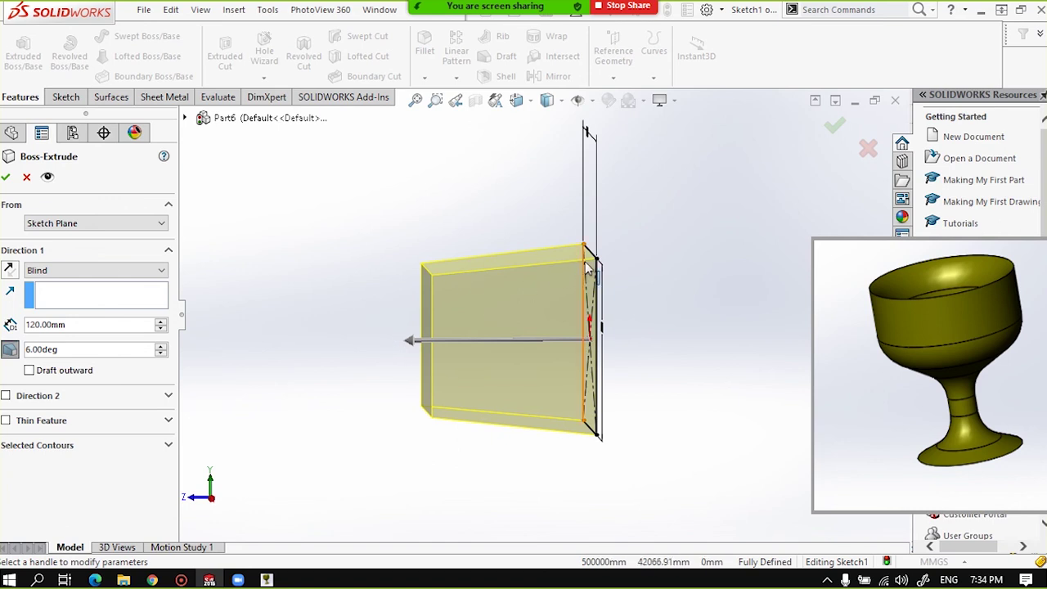
middle_drag(554, 264, 540, 279)
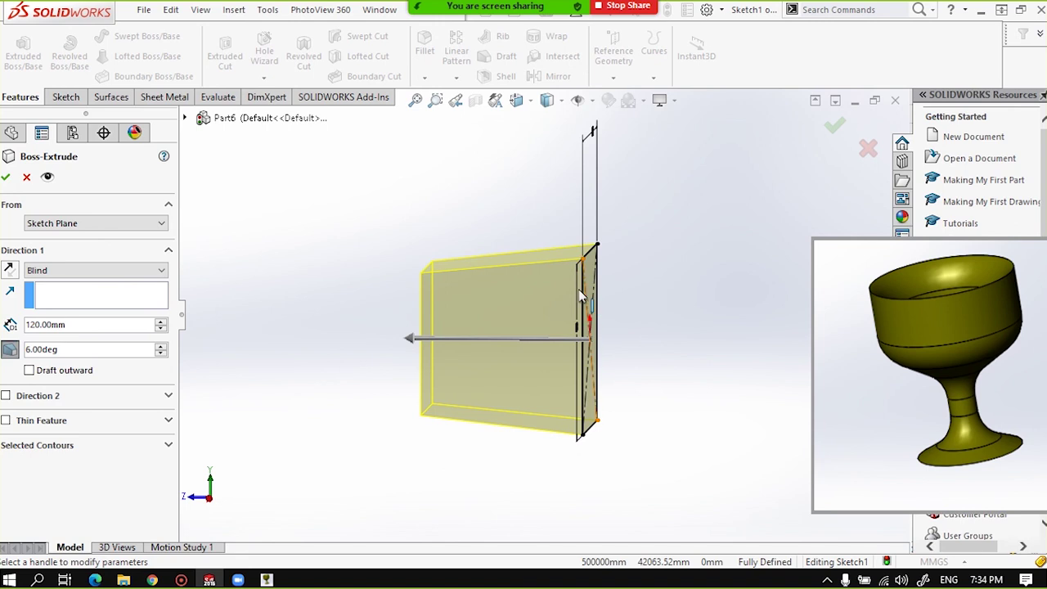
middle_drag(578, 280, 592, 280)
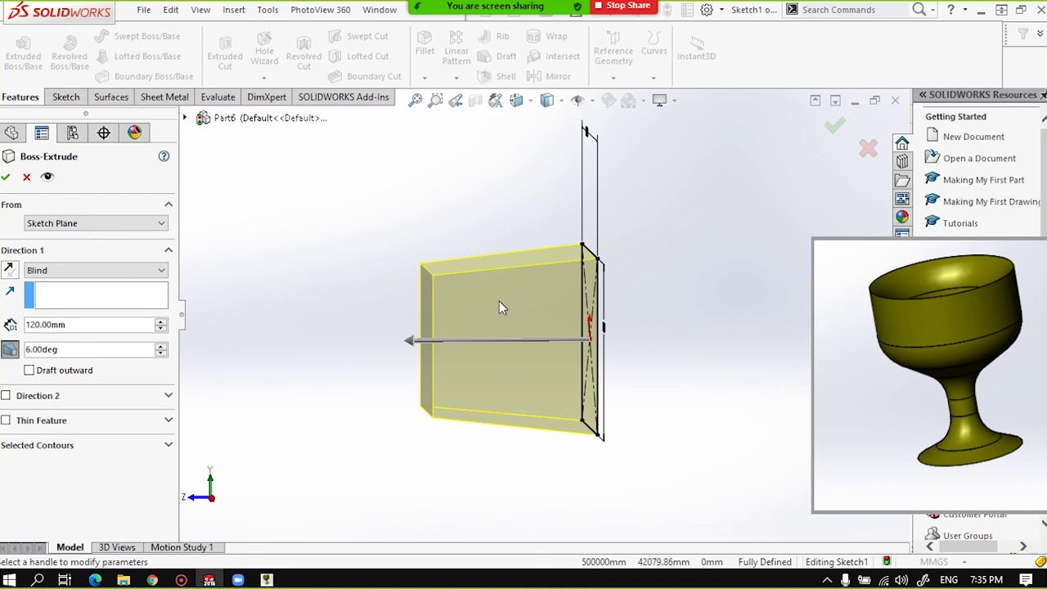
mouse_move(499, 301)
middle_down()
mouse_move(500, 289)
mouse_move(484, 313)
mouse_move(518, 296)
mouse_move(276, 369)
middle_up()
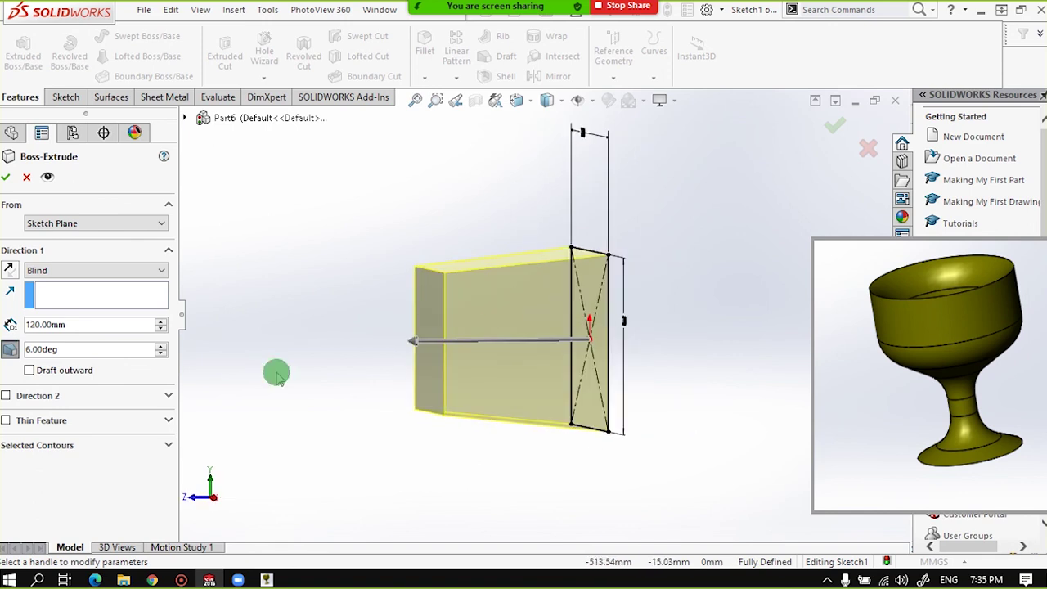
click(161, 346)
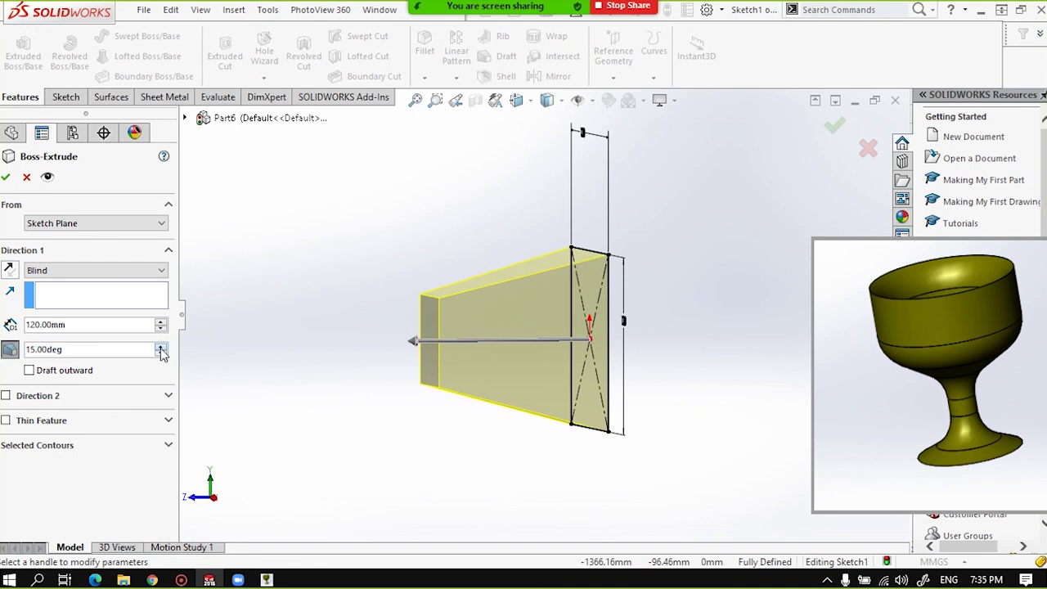
click(161, 353)
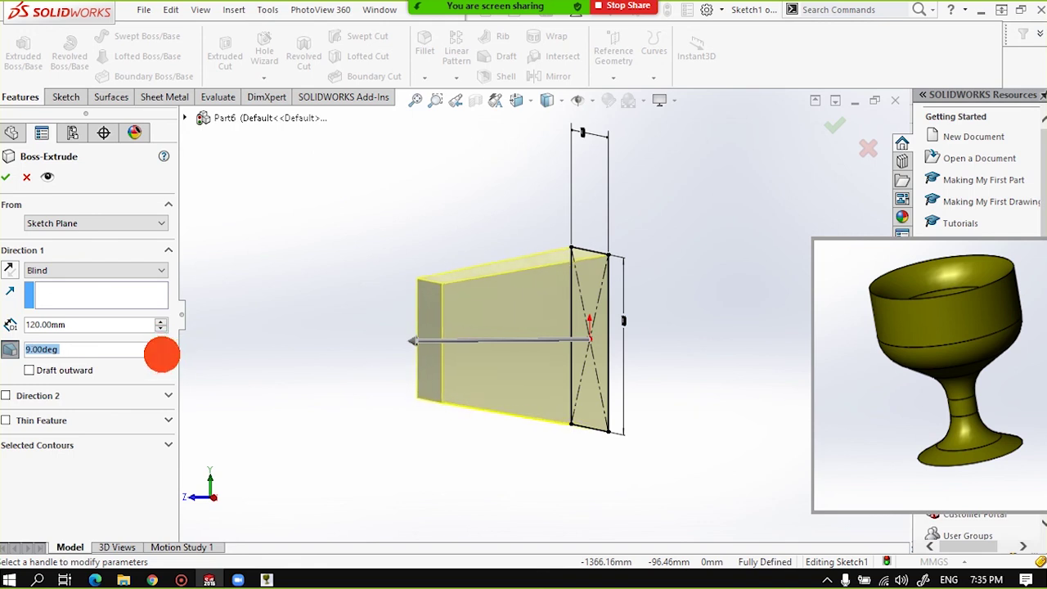
click(162, 354)
click(161, 353)
click(162, 353)
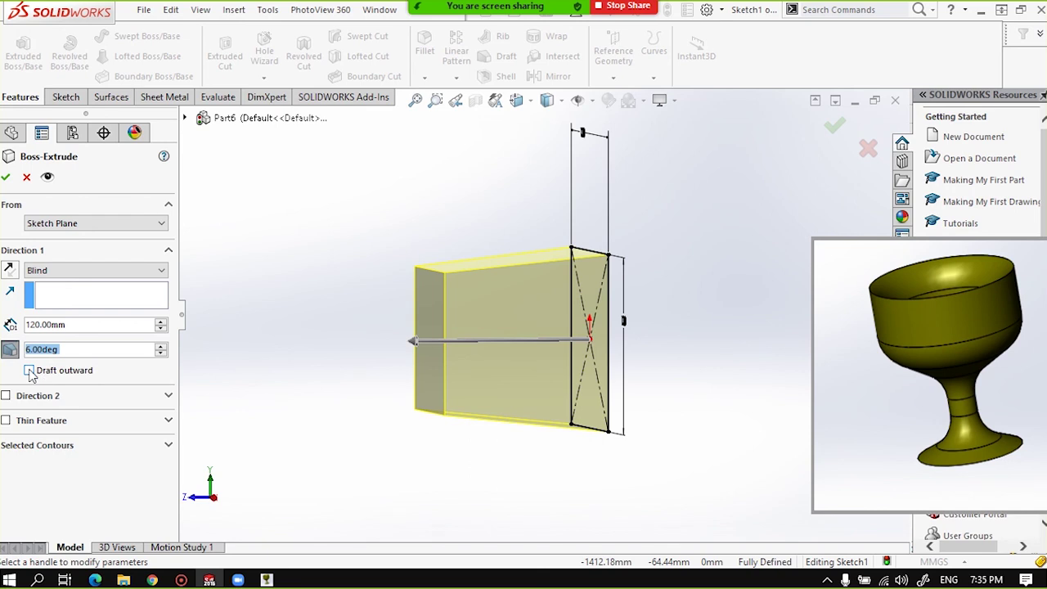
Flip Draft outward back and forth, trying outward draft angles of 8° and 1°.
click(28, 371)
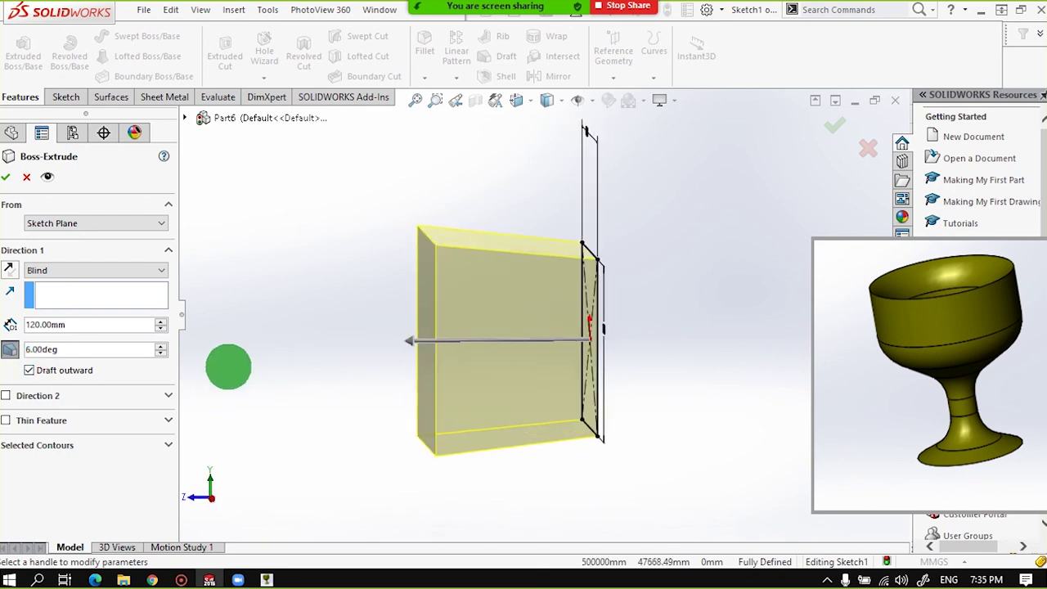
click(30, 371)
click(29, 371)
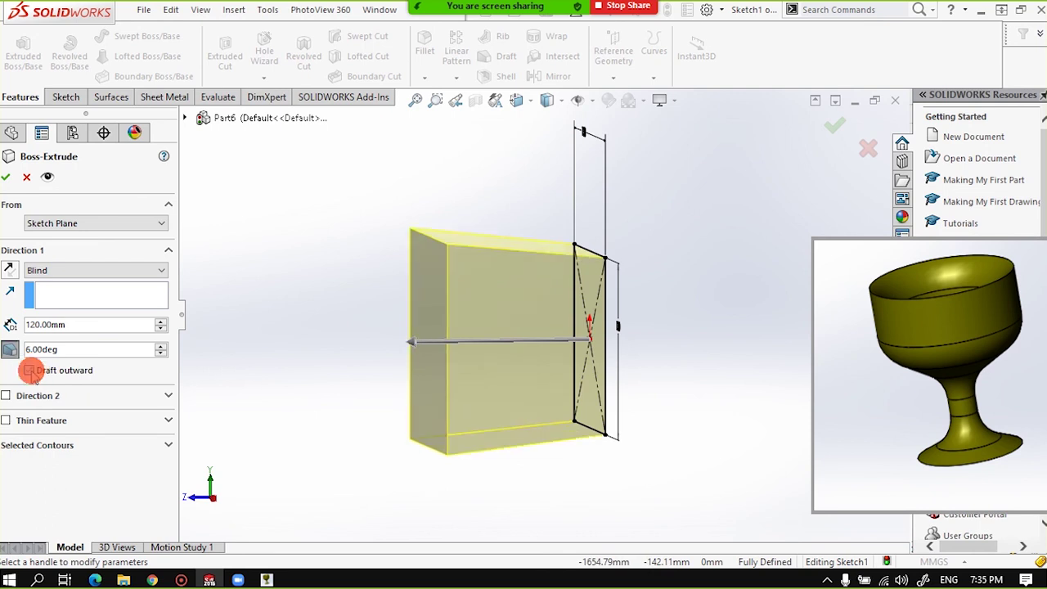
click(29, 371)
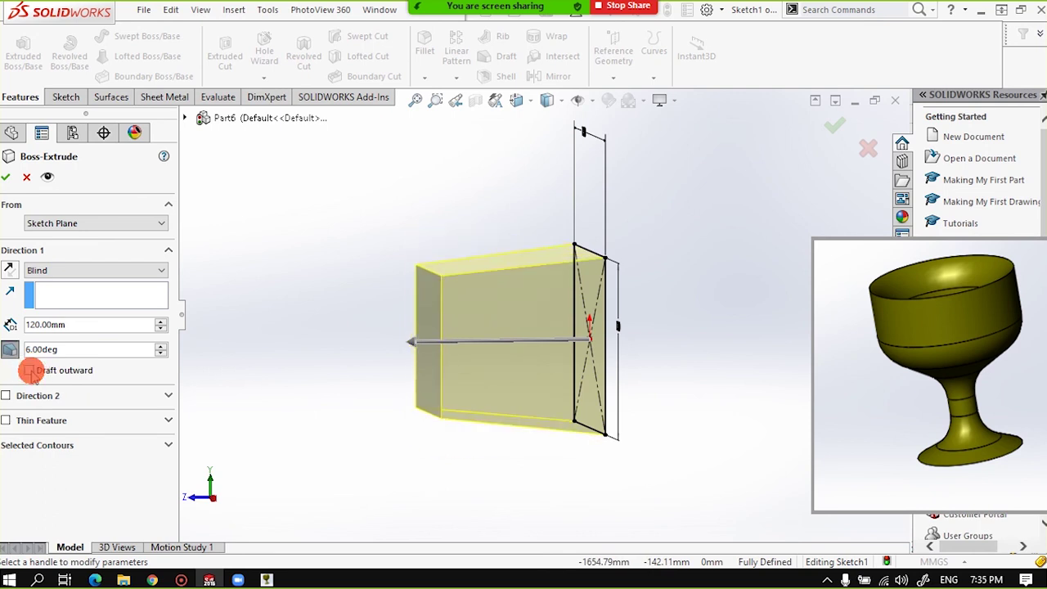
click(30, 371)
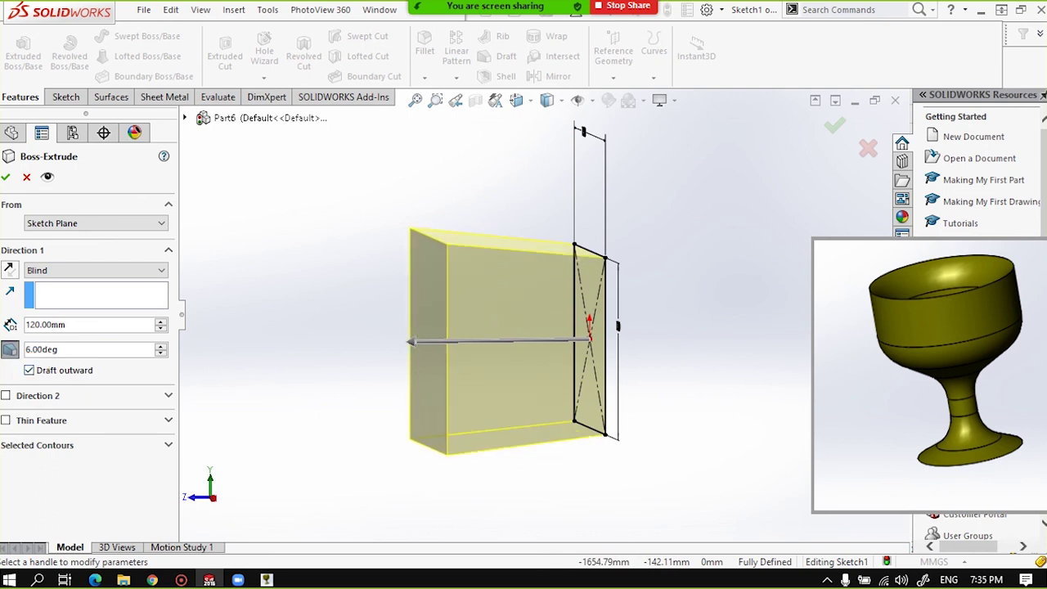
click(161, 345)
click(161, 345)
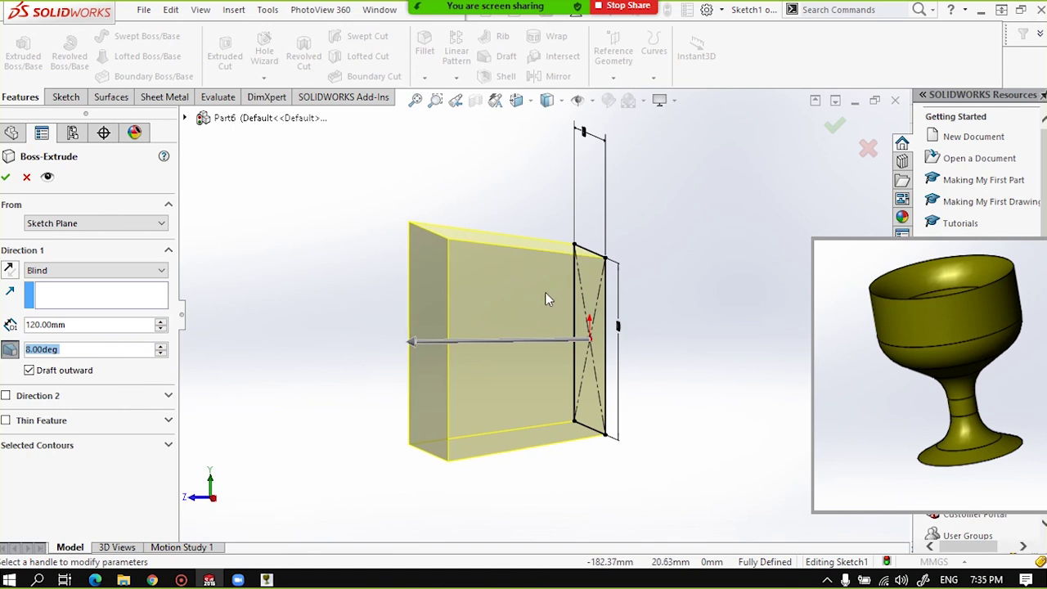
click(161, 353)
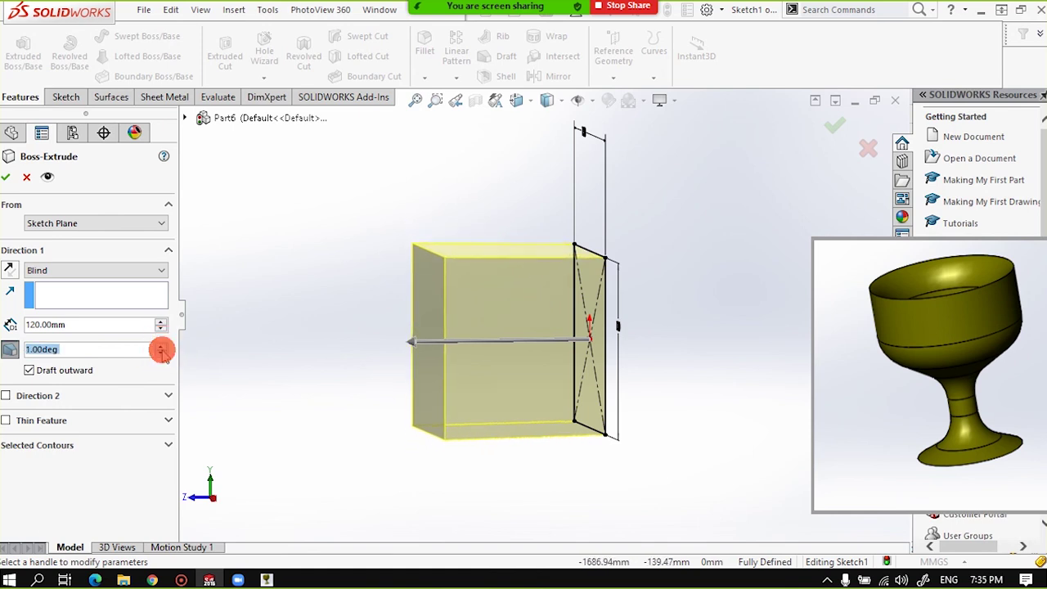
click(163, 352)
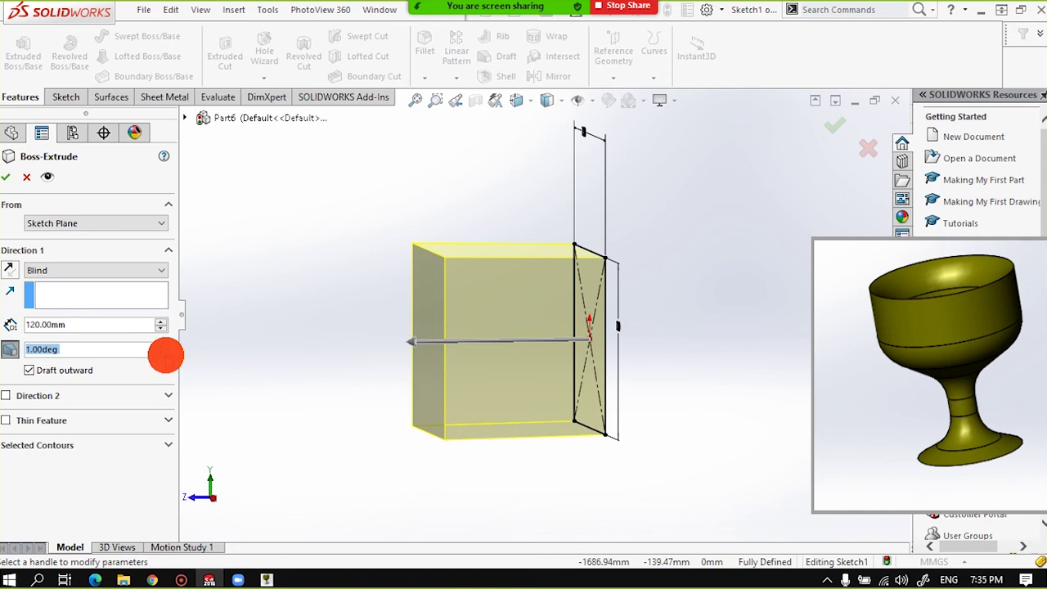
Switch the draft to taper inward and raise the angle through 15° to 28.00°.
click(29, 370)
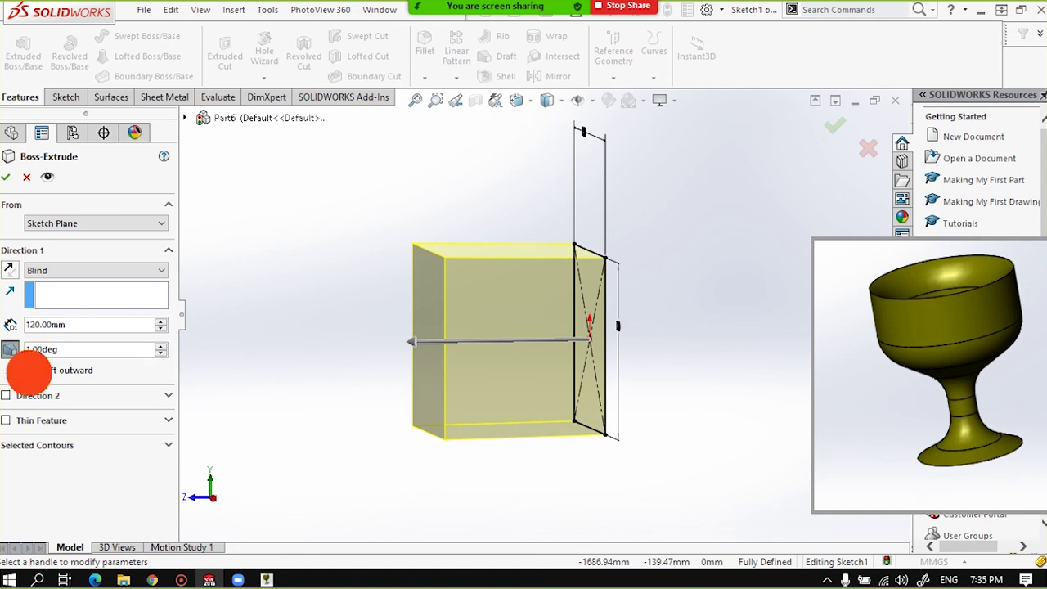
click(160, 353)
click(158, 353)
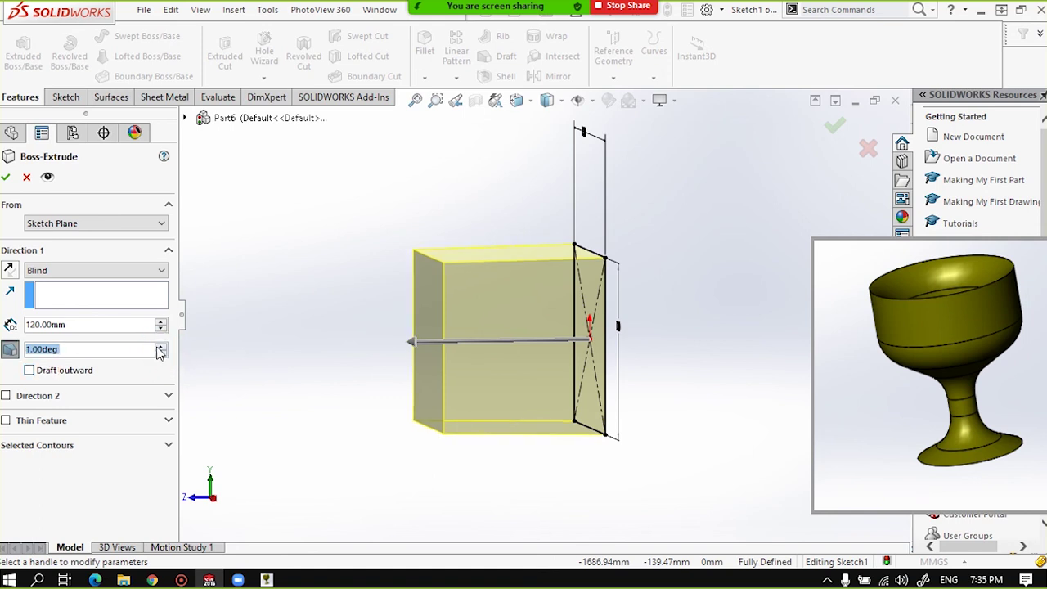
click(160, 347)
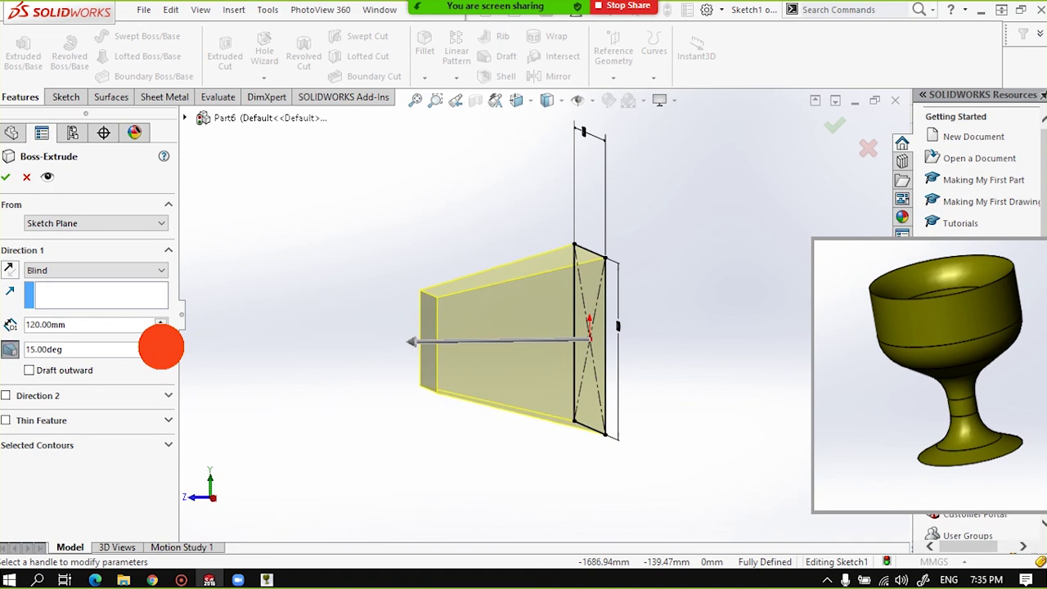
click(160, 347)
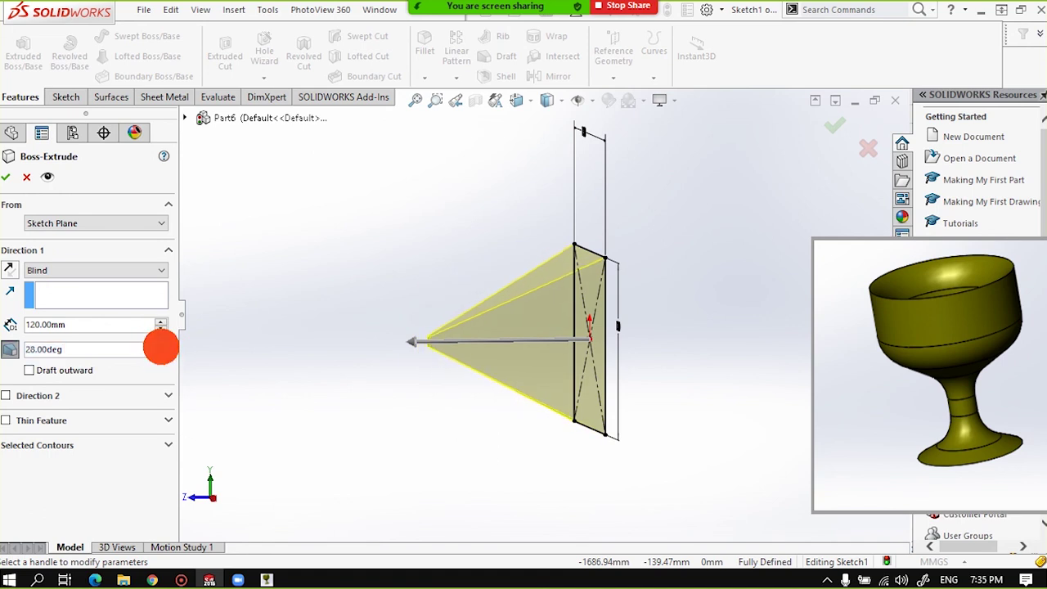
Orbit toward a front view of the 130 mm square sketch with its pyramid-like preview.
mouse_move(438, 401)
middle_down()
mouse_move(540, 313)
mouse_move(580, 333)
mouse_move(596, 363)
mouse_move(589, 416)
mouse_move(538, 270)
mouse_move(556, 196)
mouse_move(578, 243)
mouse_move(512, 393)
mouse_move(479, 436)
mouse_move(486, 421)
middle_up()
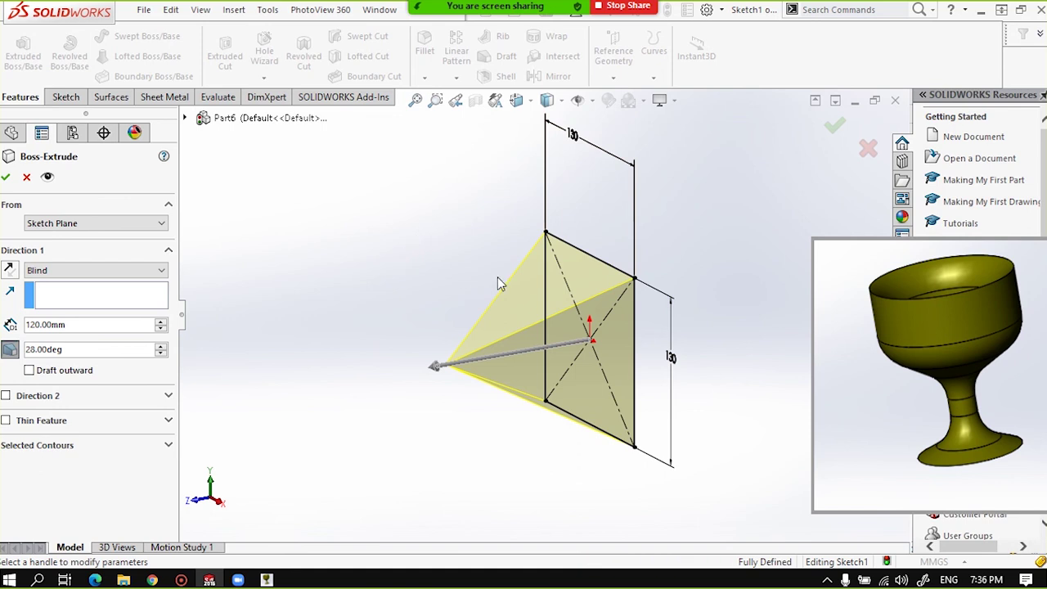
mouse_move(426, 260)
middle_down()
mouse_move(457, 257)
mouse_move(423, 297)
mouse_move(480, 311)
mouse_move(540, 247)
mouse_move(543, 213)
mouse_move(494, 299)
mouse_move(519, 240)
mouse_move(504, 215)
mouse_move(474, 307)
mouse_move(519, 253)
mouse_move(453, 250)
mouse_move(465, 303)
mouse_move(519, 311)
middle_up()
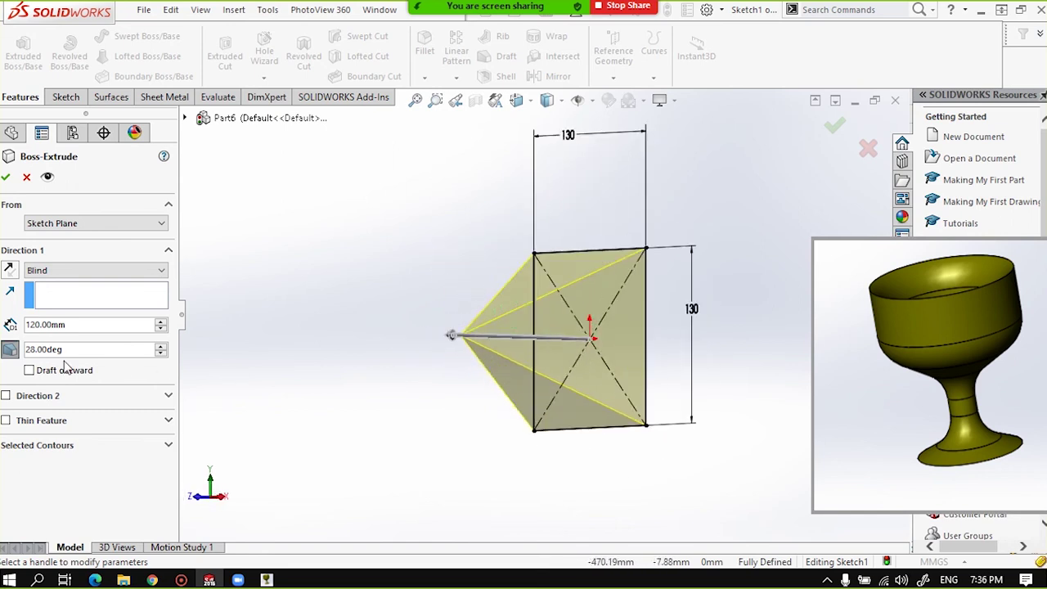
Turn off draft for a straight 120 mm box and add a 10.00 mm Blind Direction 2.
click(10, 349)
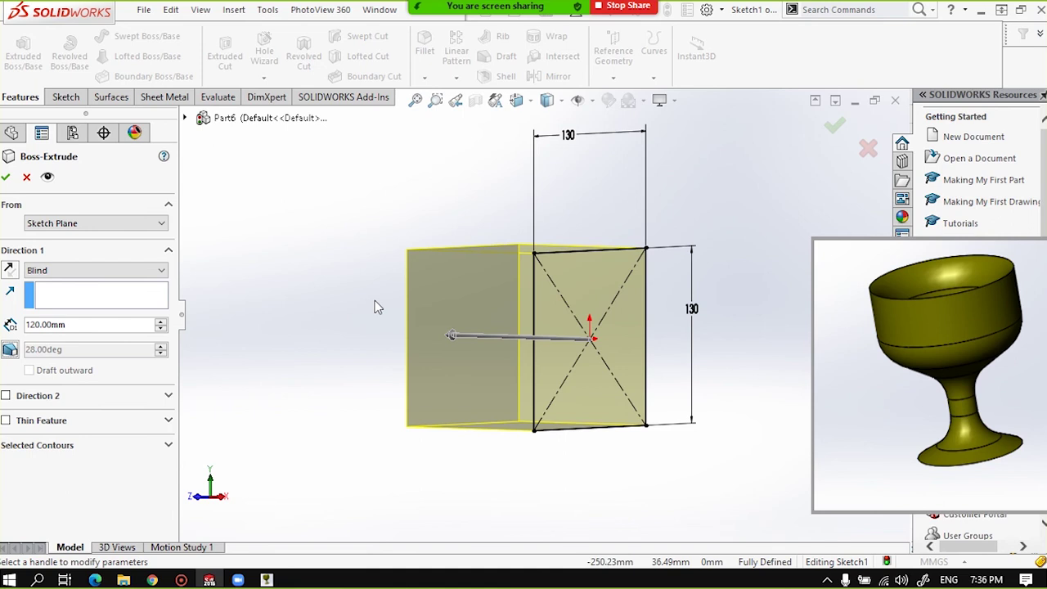
mouse_move(362, 338)
middle_down()
mouse_move(353, 362)
mouse_move(362, 368)
middle_up()
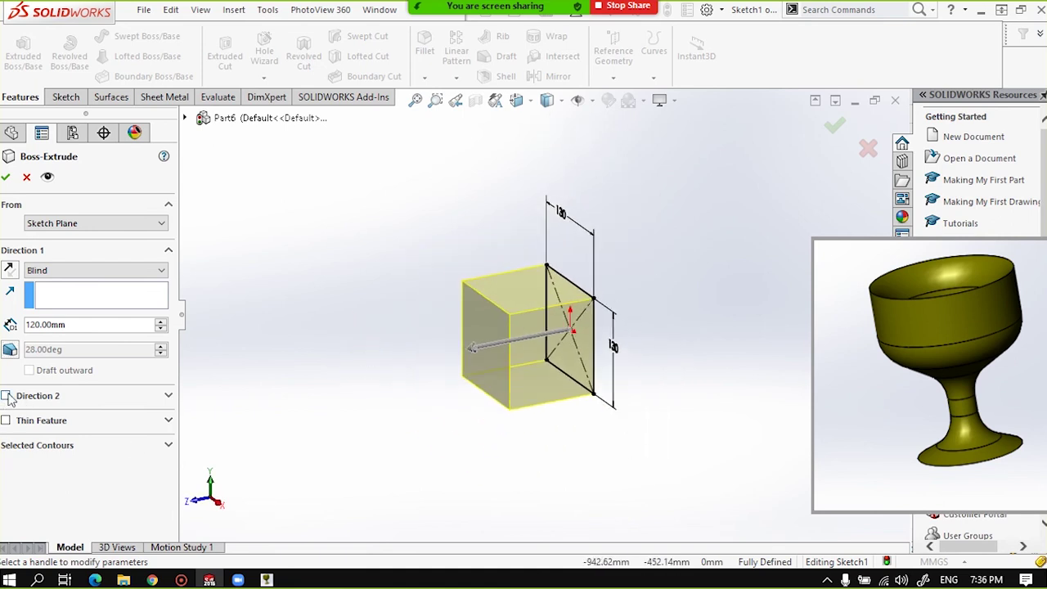
click(9, 264)
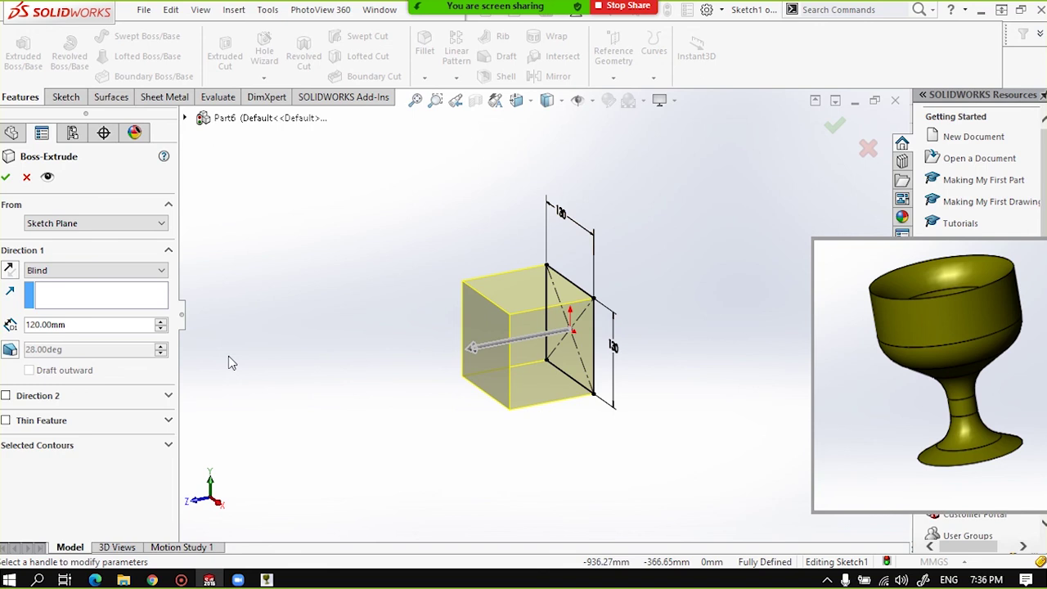
click(6, 396)
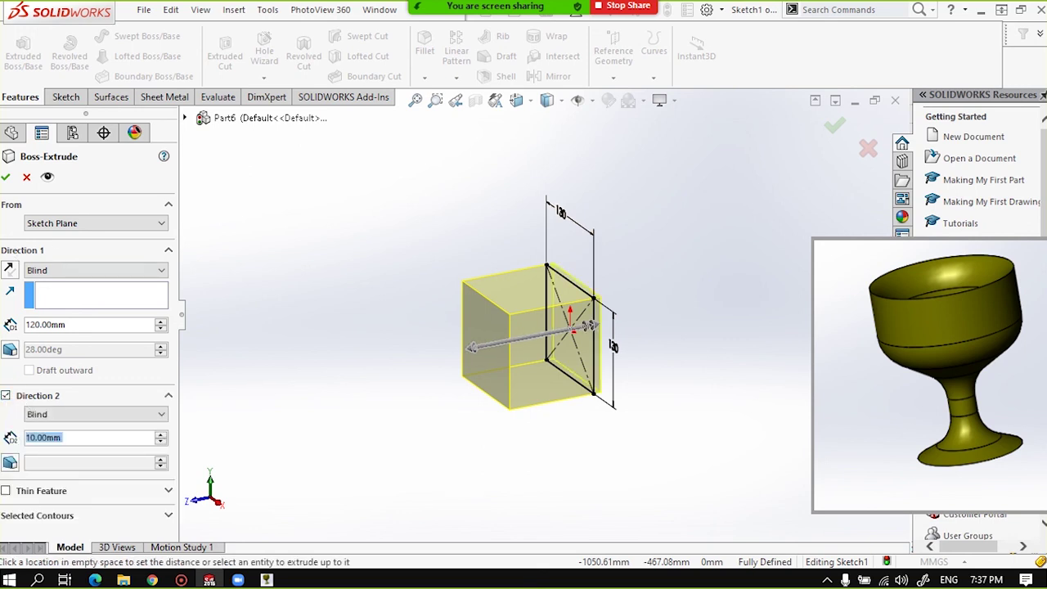
Keep Direction 2 as Blind and lengthen it to 320 mm.
click(67, 414)
click(70, 414)
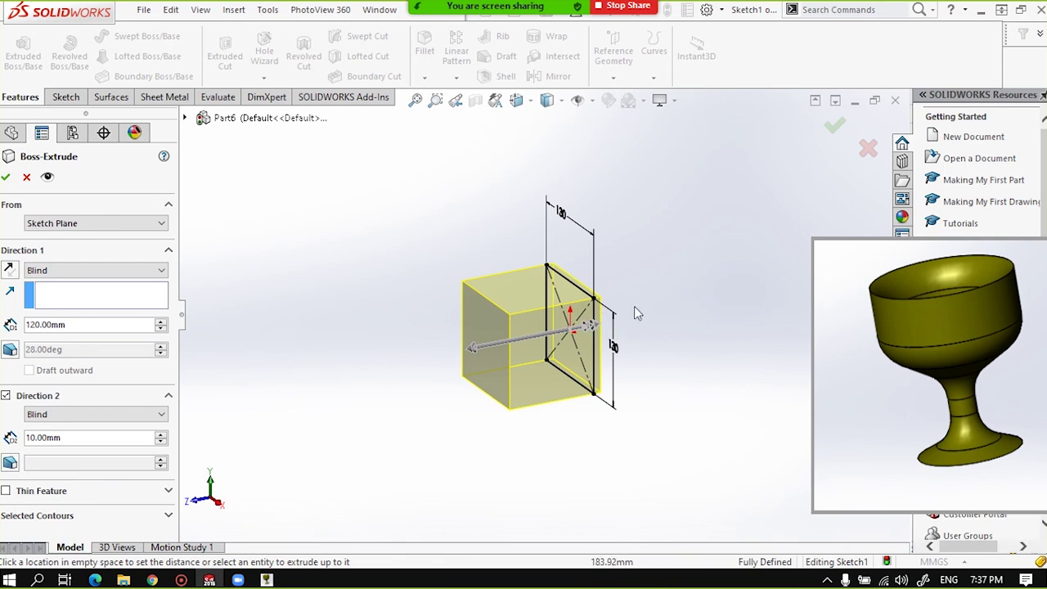
middle_drag(673, 297, 647, 297)
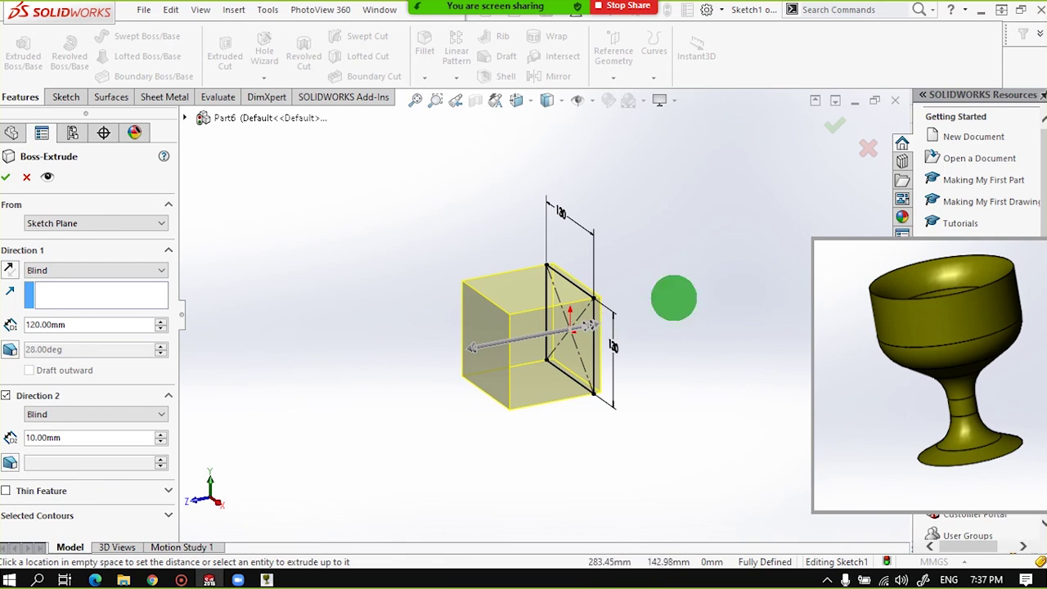
click(160, 435)
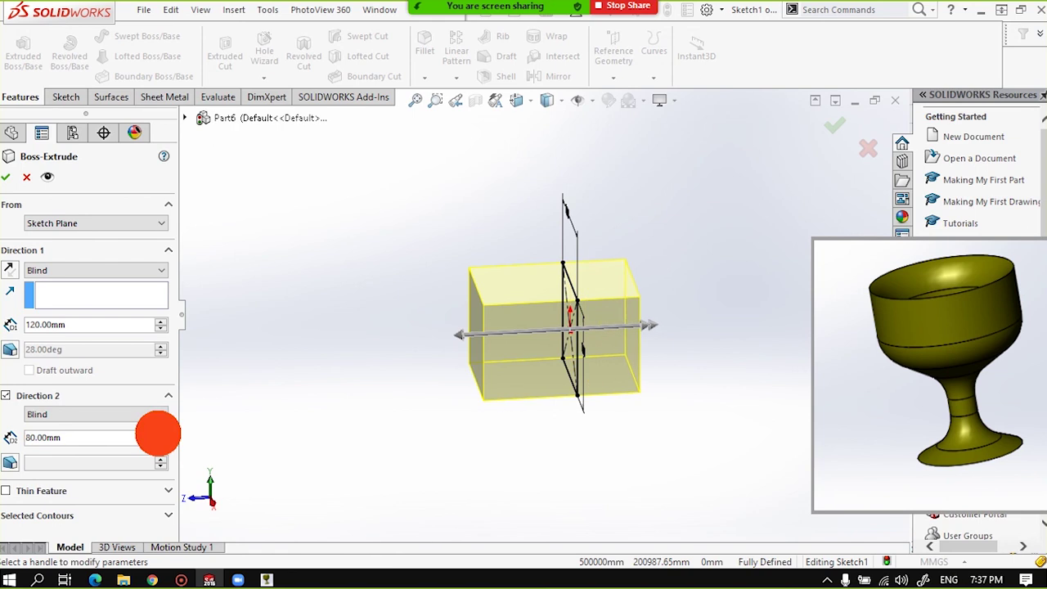
drag(158, 434, 158, 434)
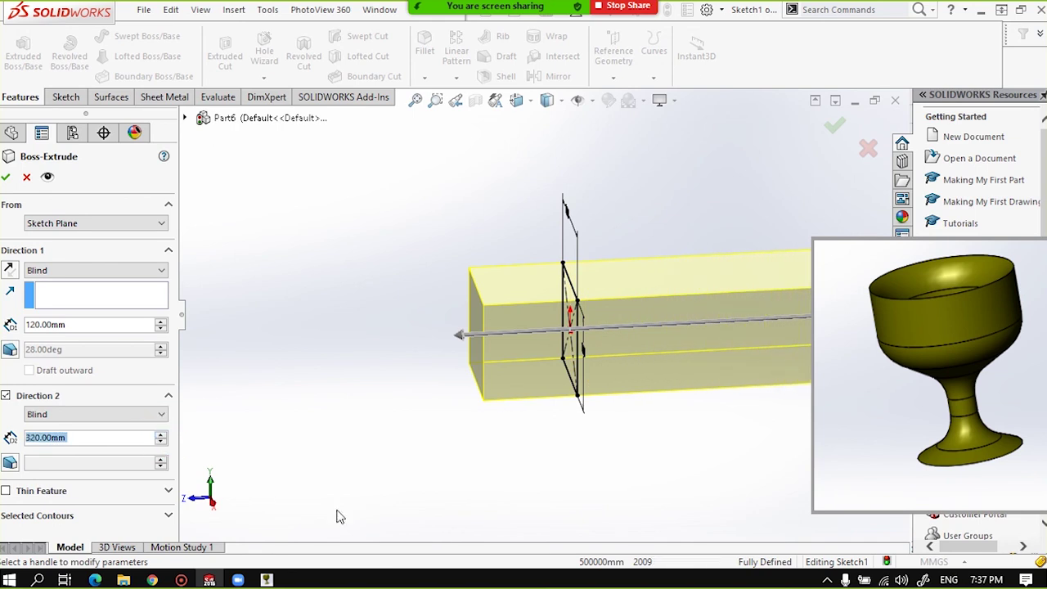
Add a 28° draft to Direction 2 and re-enable Direction 1's 28° draft.
click(18, 465)
mouse_move(170, 397)
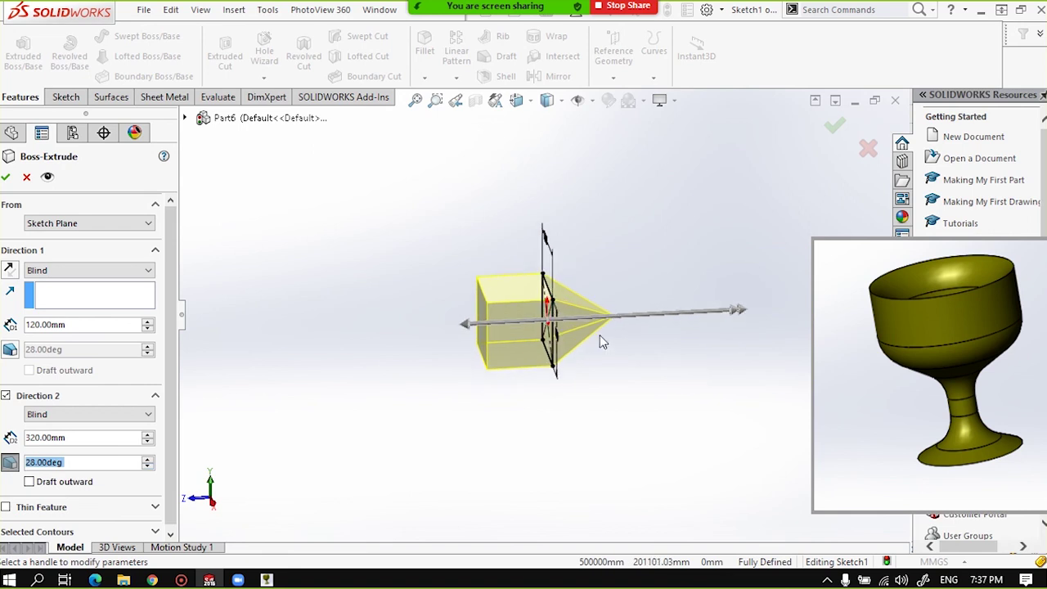
scroll(601, 342, down, 3)
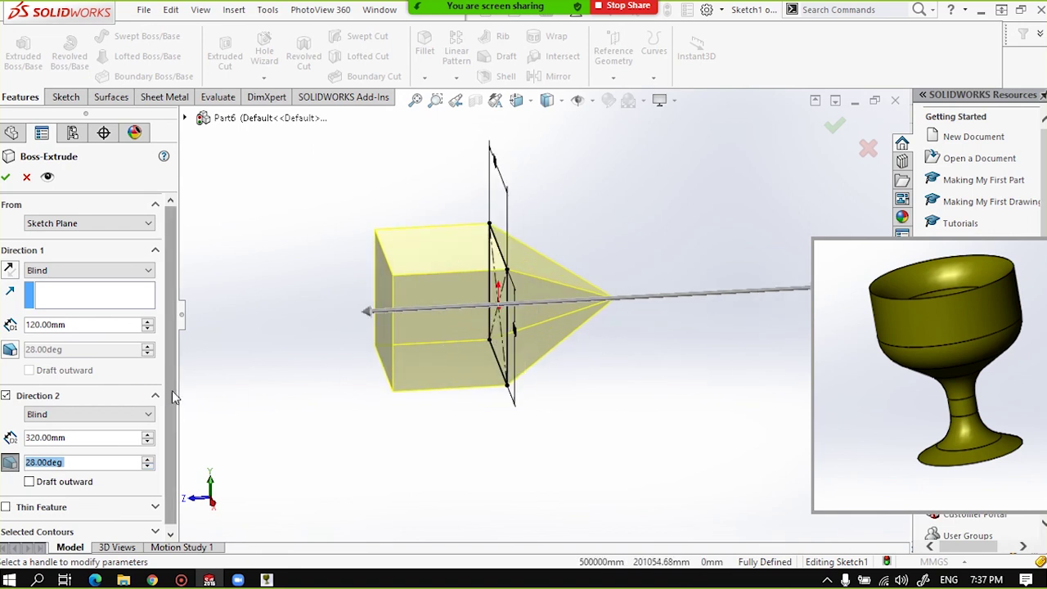
drag(167, 423, 167, 419)
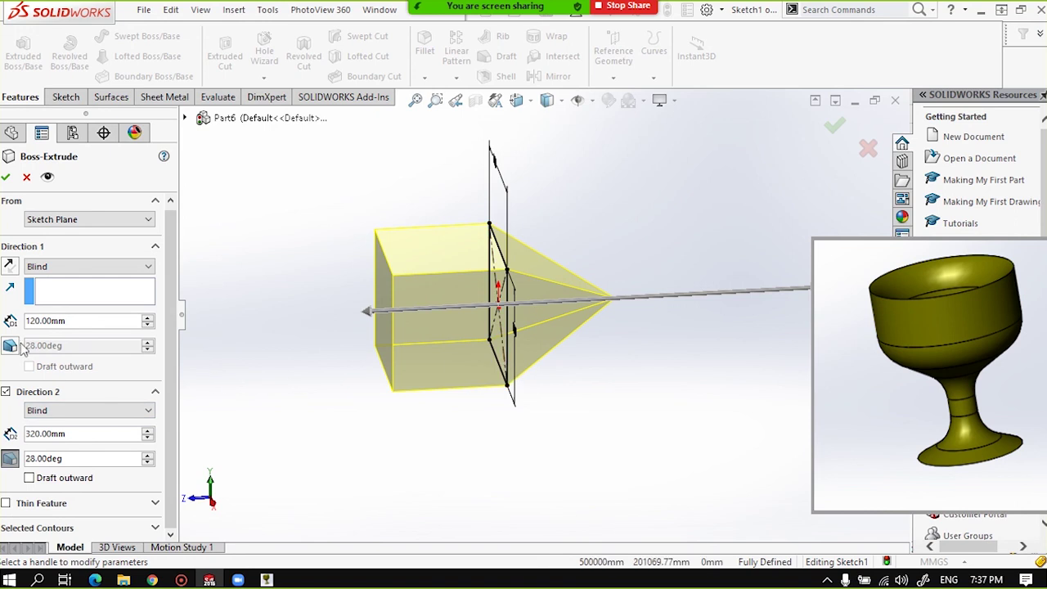
click(10, 346)
mouse_move(339, 390)
middle_down()
mouse_move(399, 251)
mouse_move(444, 323)
mouse_move(388, 378)
mouse_move(323, 409)
middle_up()
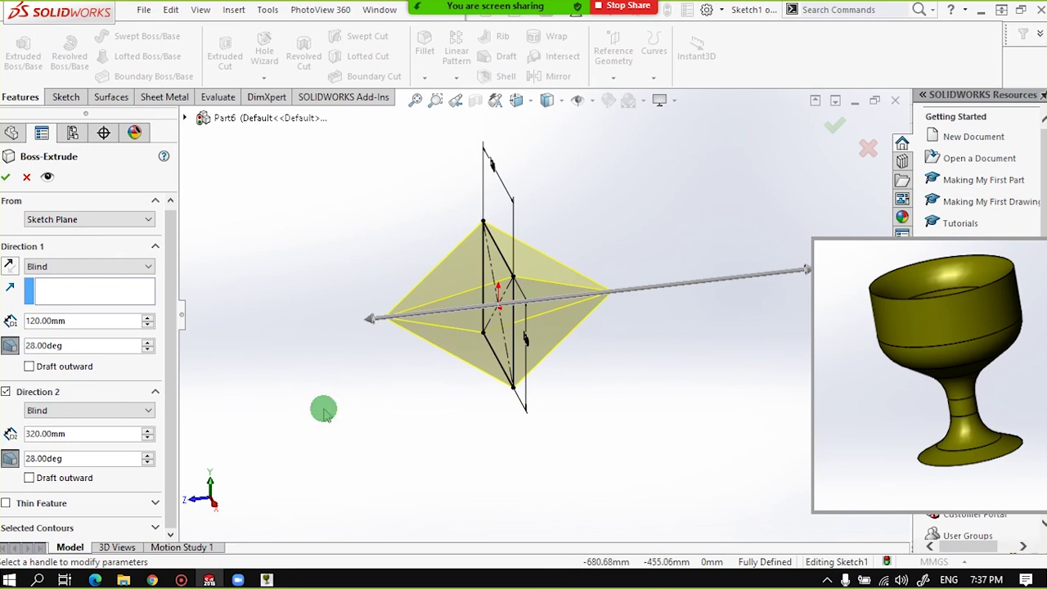
Try flaring Direction 2's draft outward and reducing it to 12°.
click(6, 394)
click(6, 394)
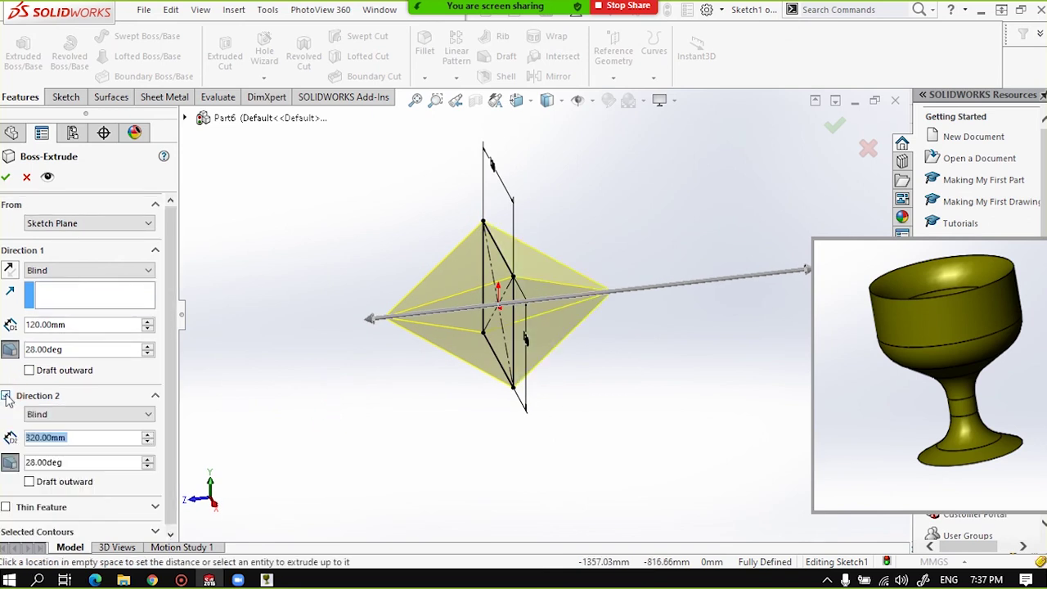
click(10, 463)
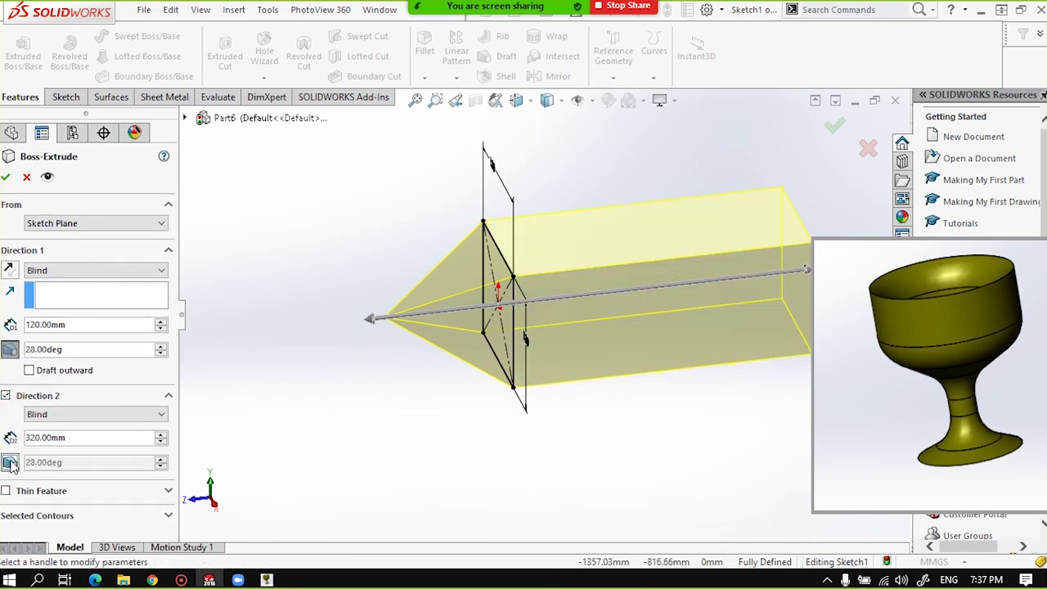
click(10, 463)
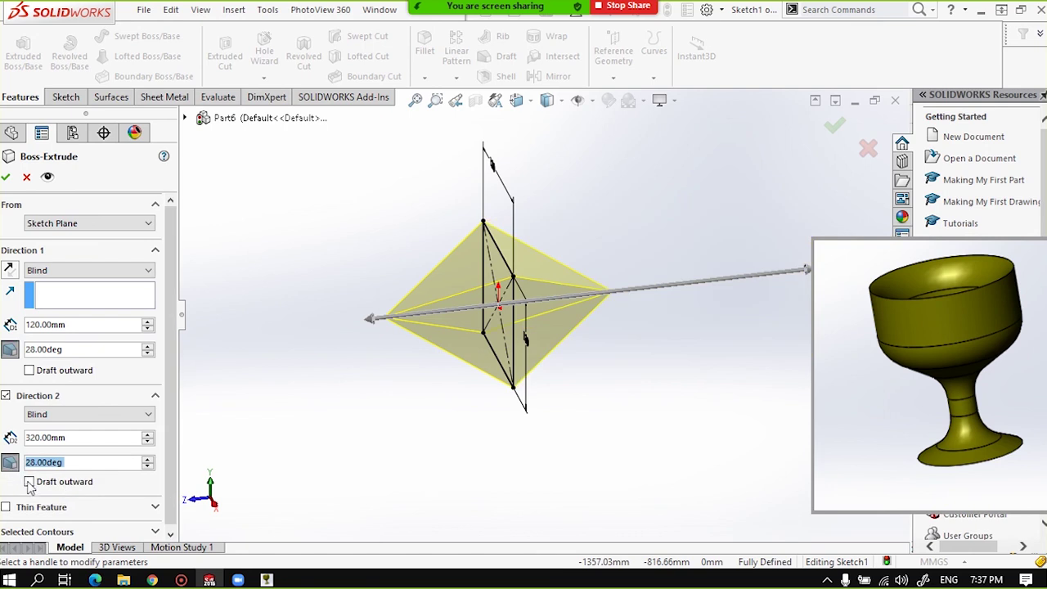
click(29, 482)
scroll(602, 292, up, 2)
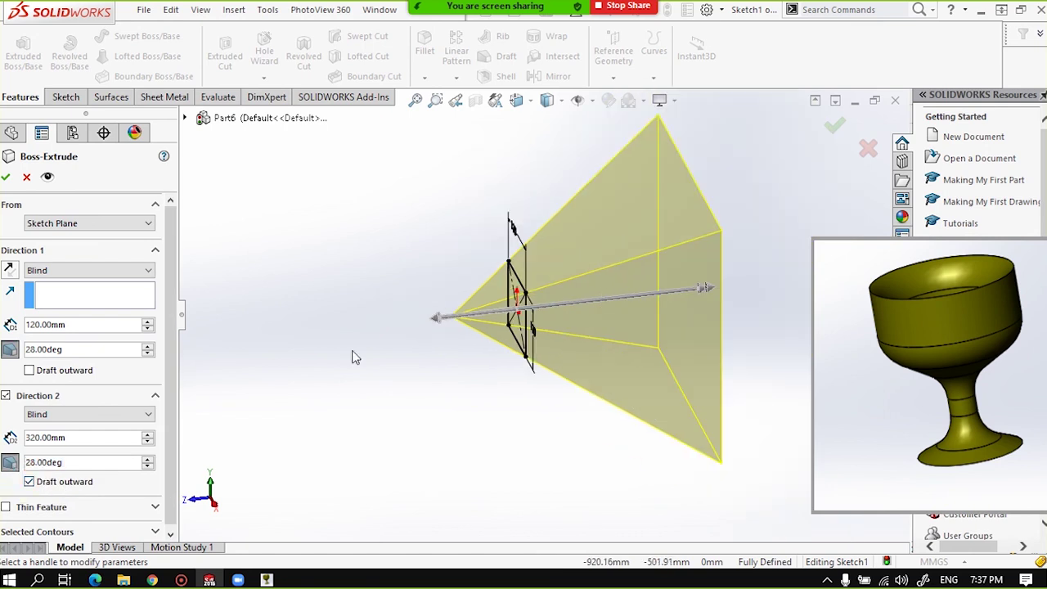
middle_drag(503, 371, 488, 320)
click(147, 465)
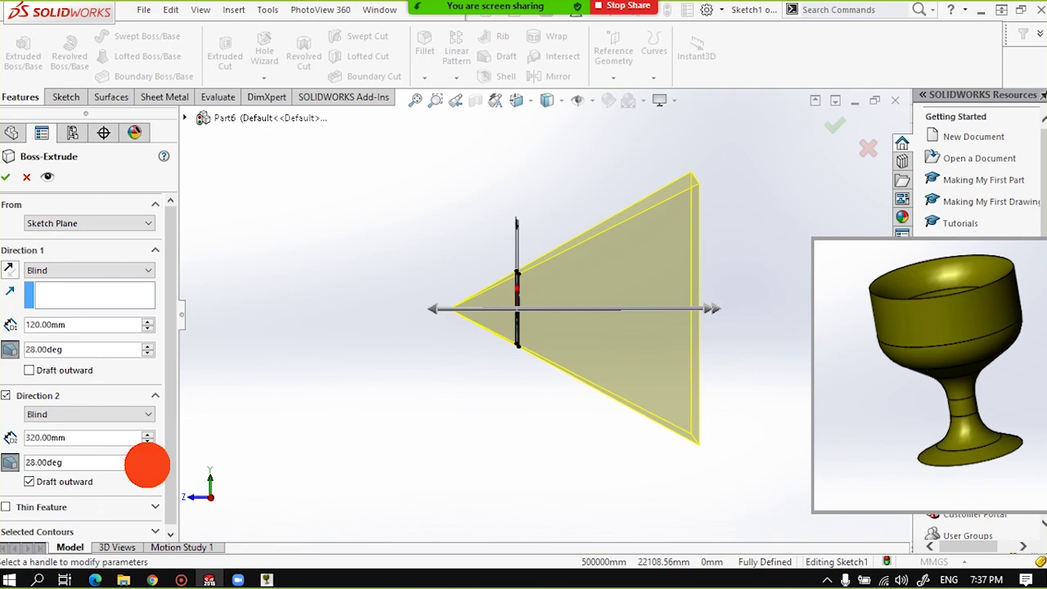
click(148, 465)
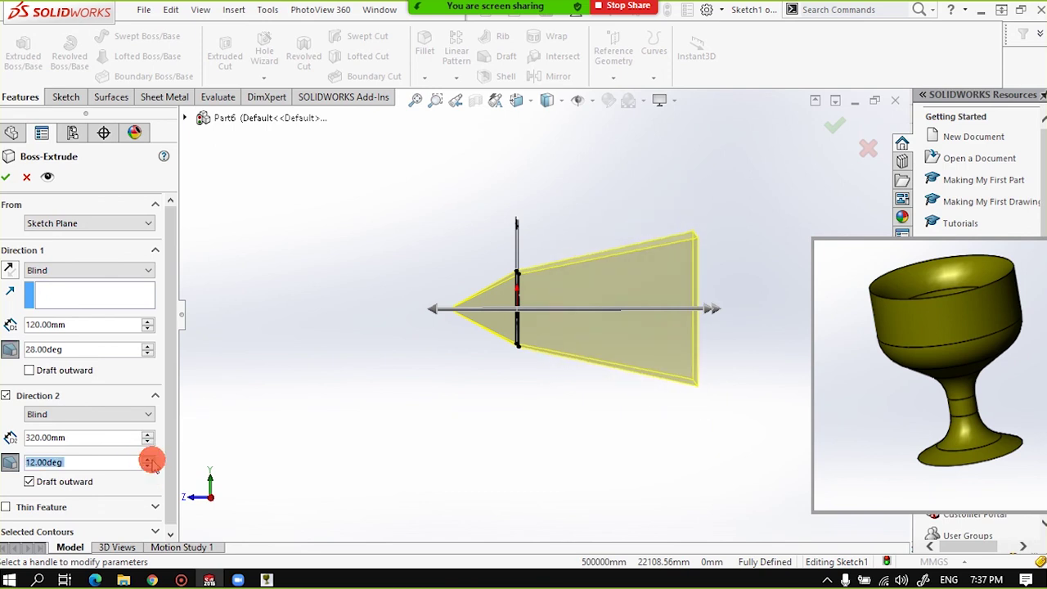
mouse_move(463, 344)
middle_down()
mouse_move(498, 363)
mouse_move(444, 365)
mouse_move(579, 374)
mouse_move(447, 369)
mouse_move(475, 375)
middle_up()
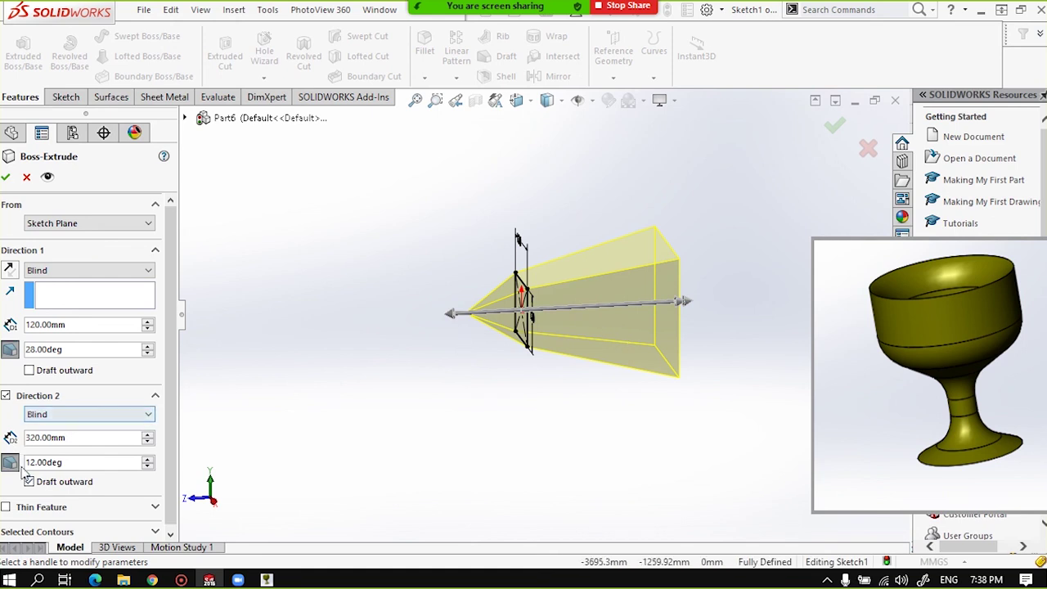
Keep Direction 2 Blind and switch off draft in both directions.
click(51, 418)
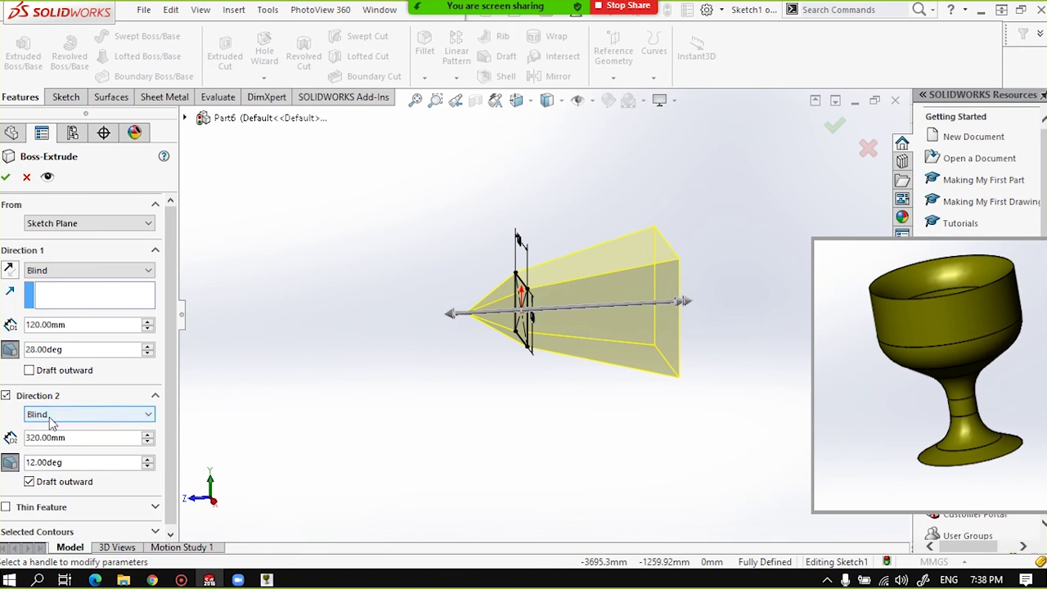
click(50, 420)
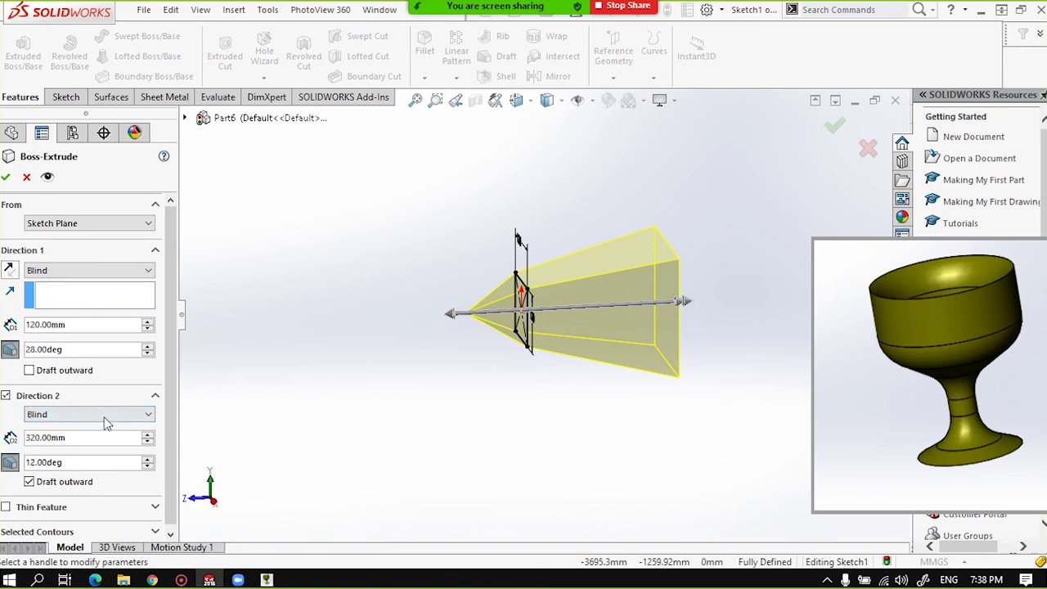
drag(171, 428, 171, 434)
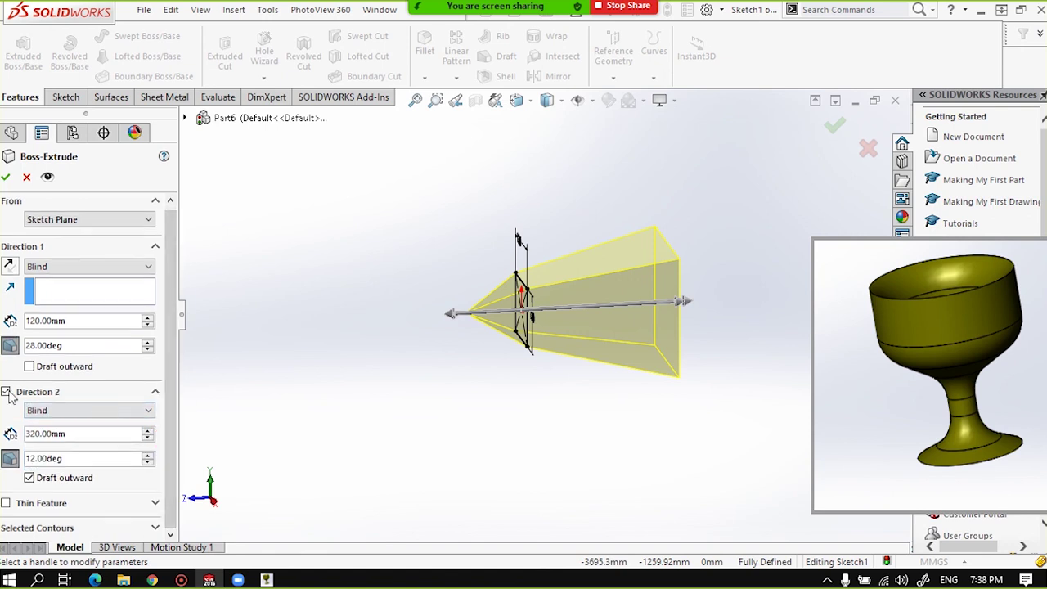
click(10, 459)
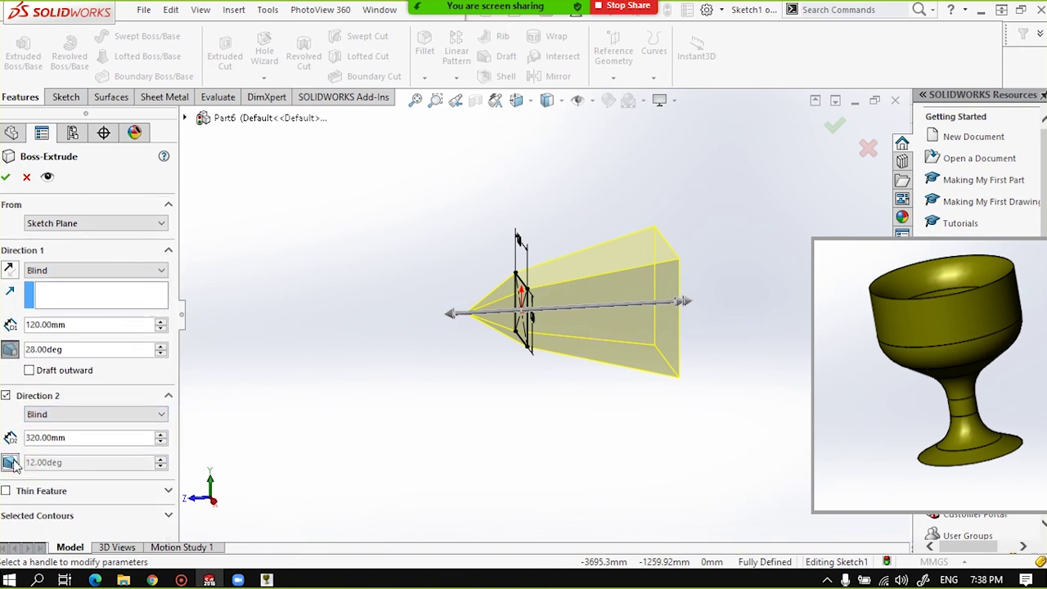
click(10, 346)
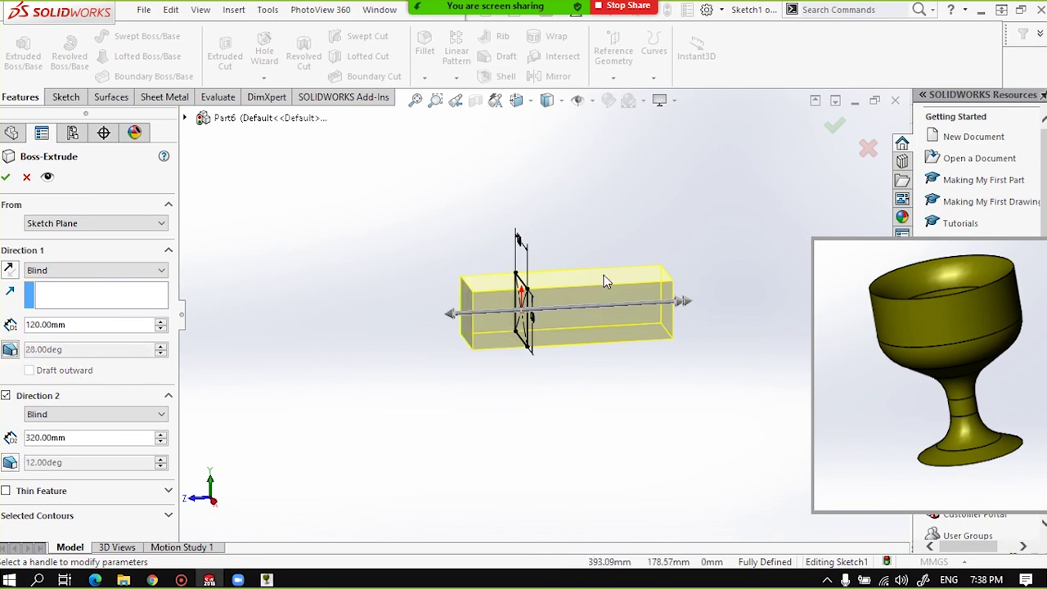
Uncheck Direction 2 so only the straight 120 mm box remains, and orbit the preview.
click(6, 396)
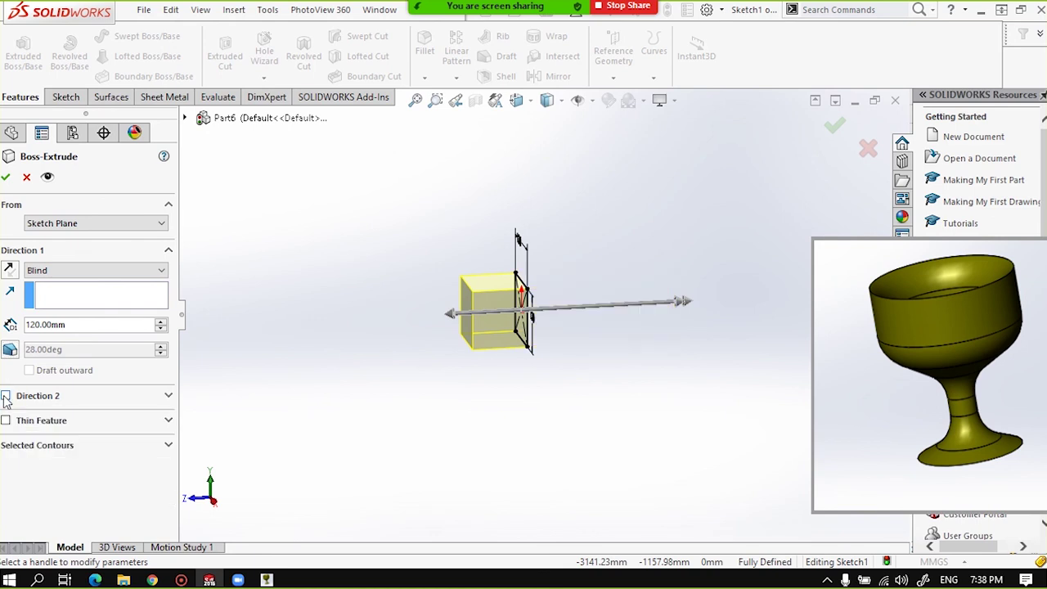
scroll(514, 291, down, 3)
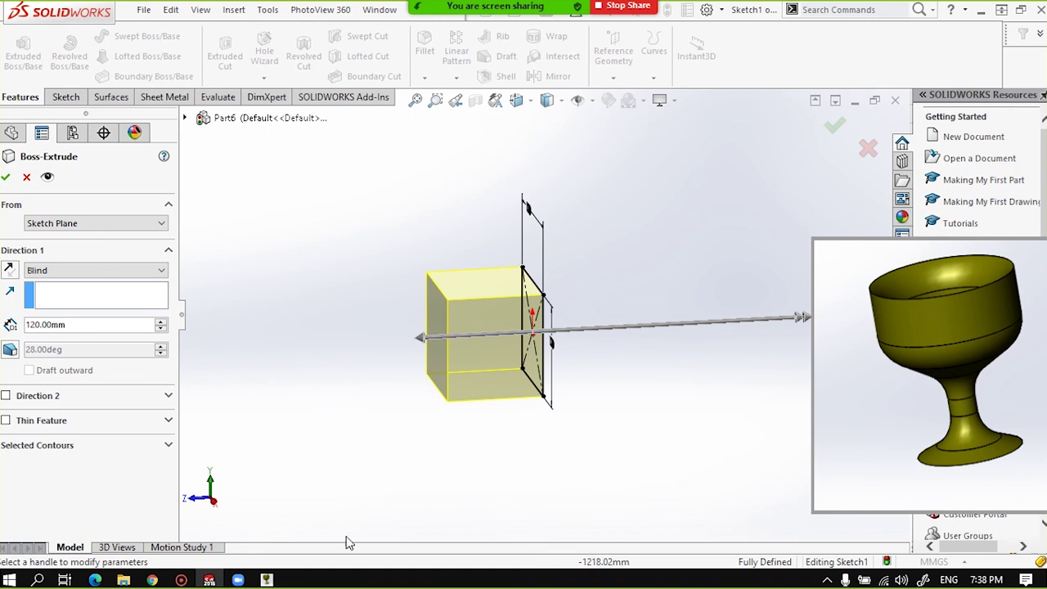
middle_drag(503, 331, 403, 347)
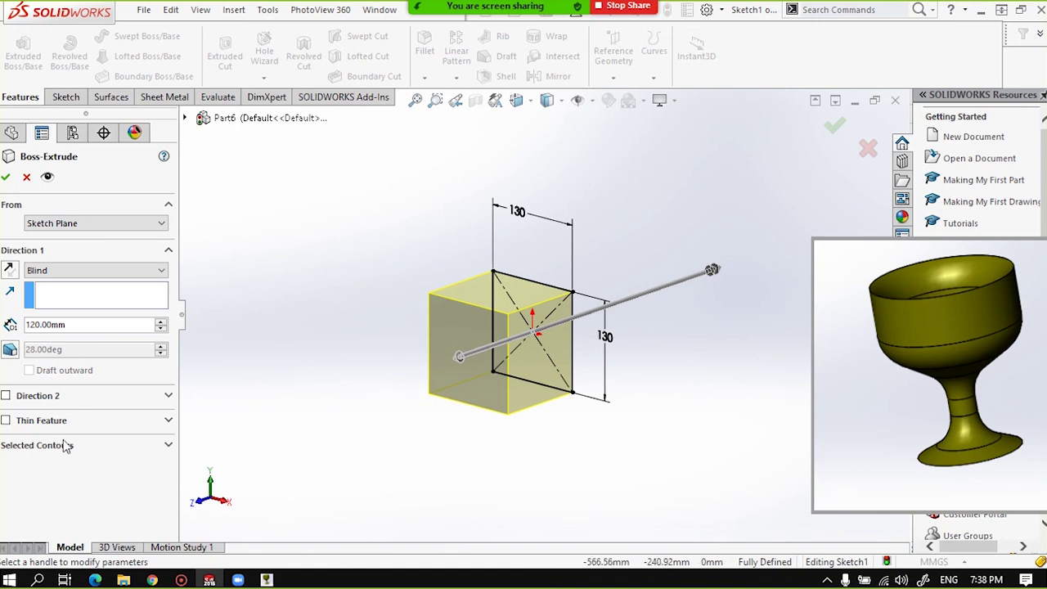
Make the extrusion a Thin Feature and orbit to a front-on view.
click(8, 422)
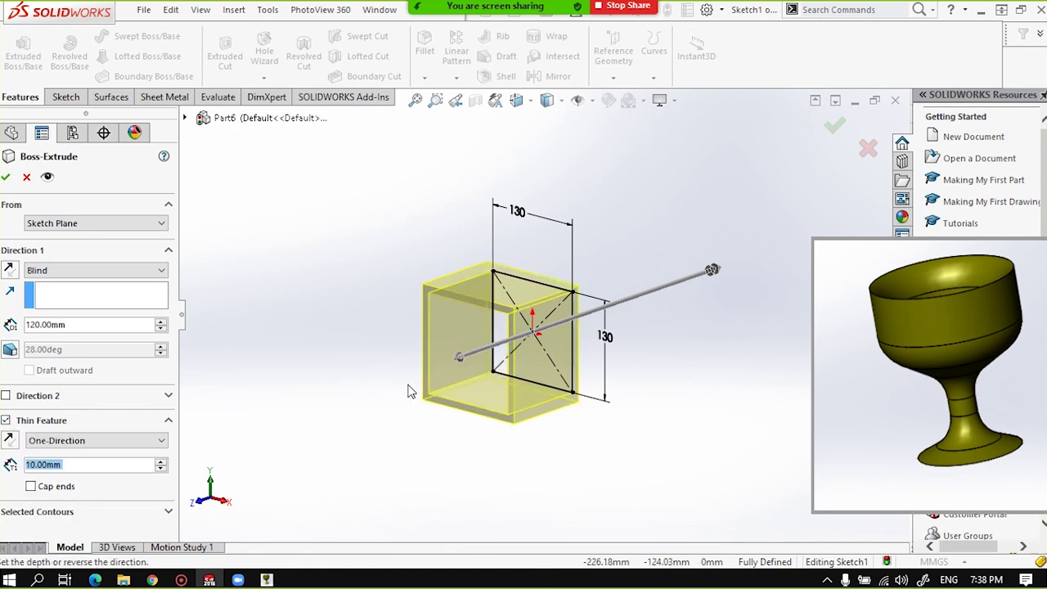
scroll(505, 325, down, 3)
mouse_move(511, 324)
middle_down()
mouse_move(532, 326)
mouse_move(520, 324)
middle_up()
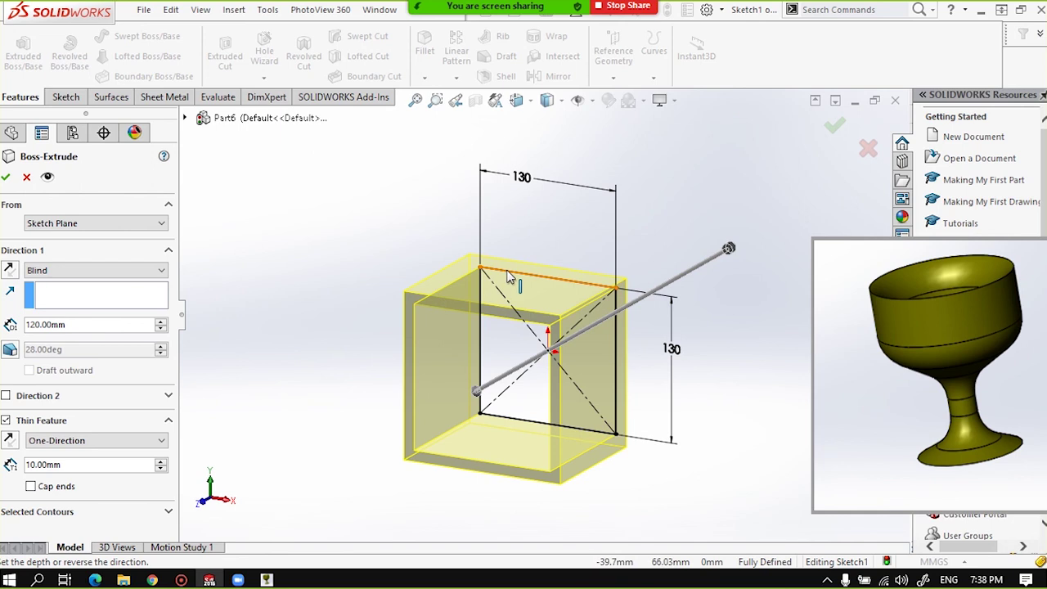
mouse_move(532, 352)
middle_down()
mouse_move(559, 346)
mouse_move(555, 325)
middle_up()
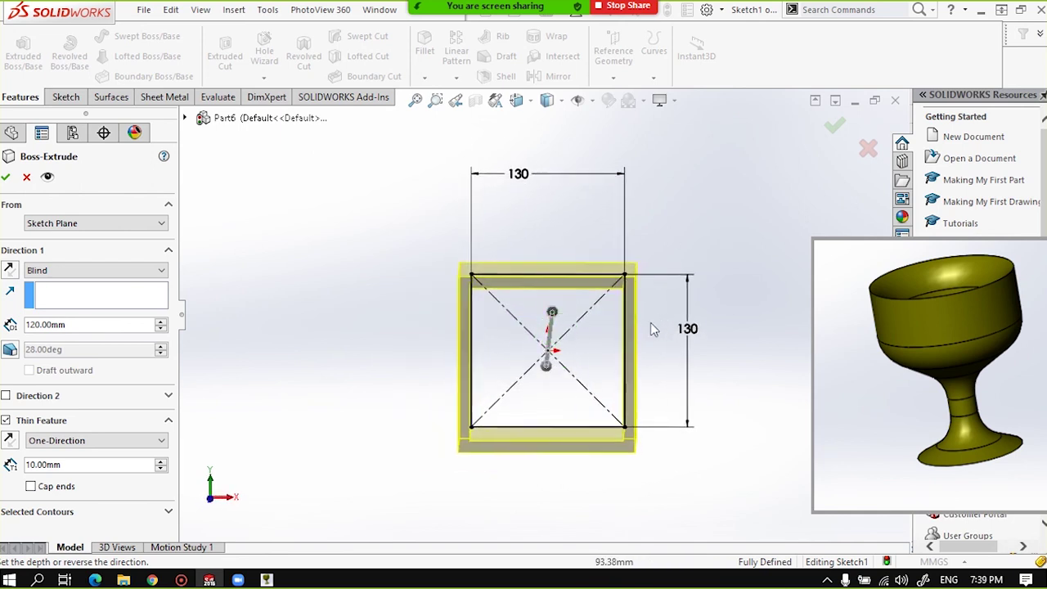
mouse_move(624, 289)
middle_down()
mouse_move(627, 275)
mouse_move(600, 295)
middle_up()
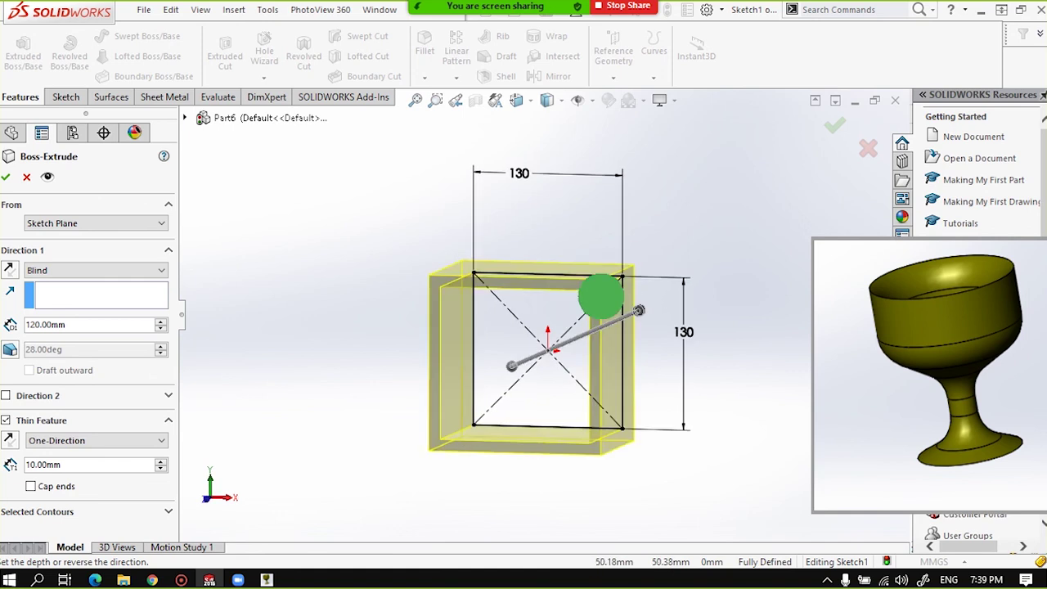
Flip the thin wall side until the tube wall lies inside the sketch square.
click(10, 441)
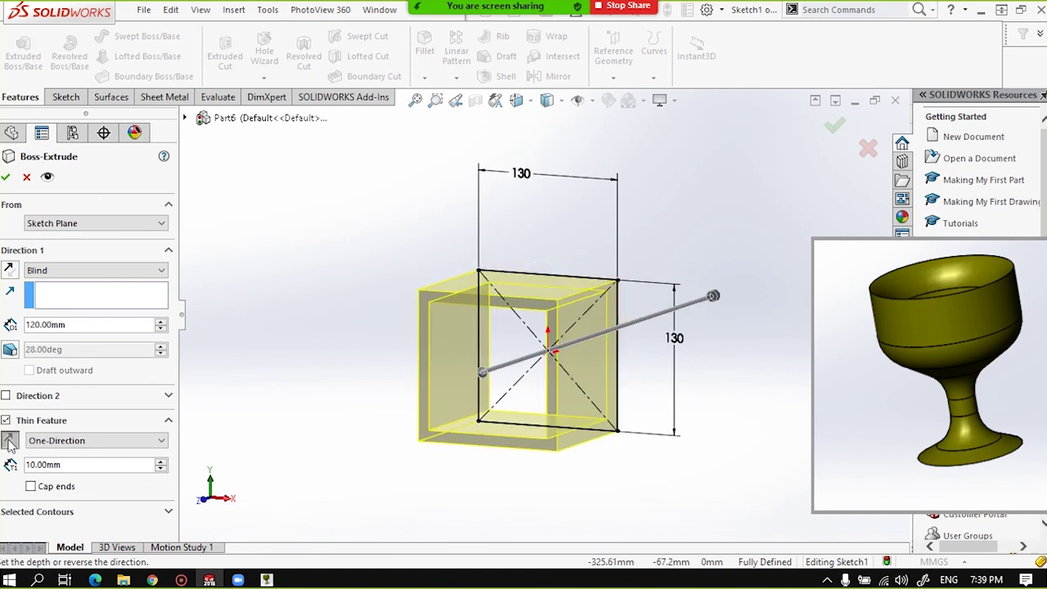
click(9, 441)
click(10, 441)
mouse_move(551, 346)
middle_down()
mouse_move(582, 336)
mouse_move(586, 299)
middle_up()
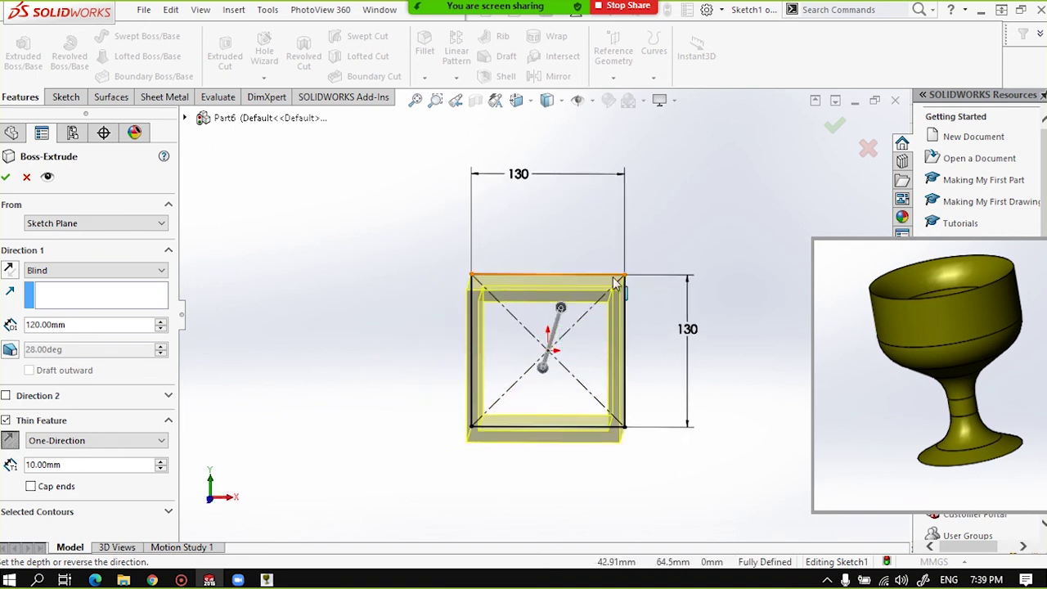
middle_drag(552, 333, 540, 335)
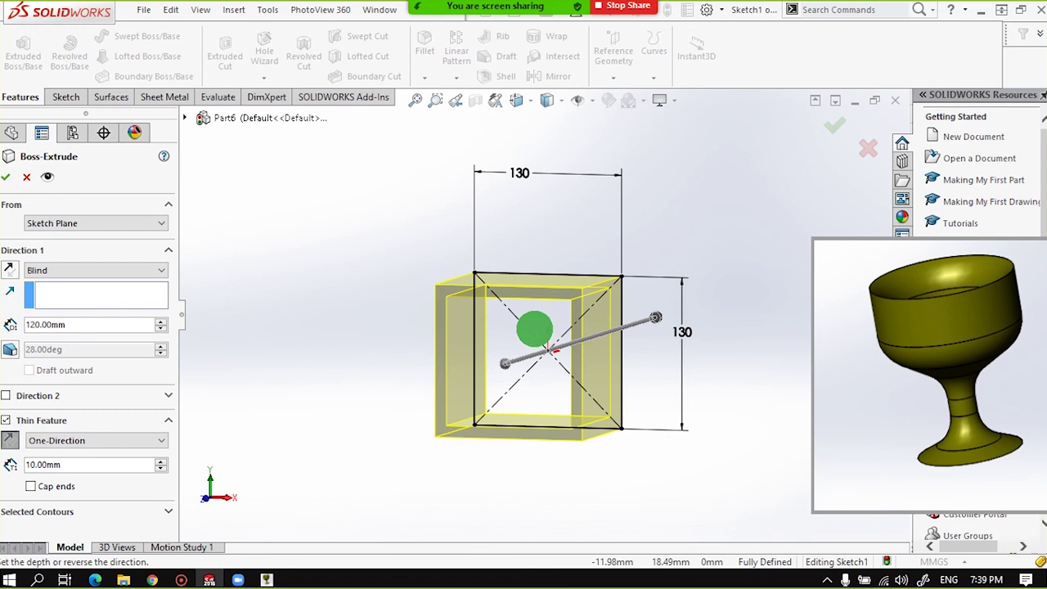
click(15, 442)
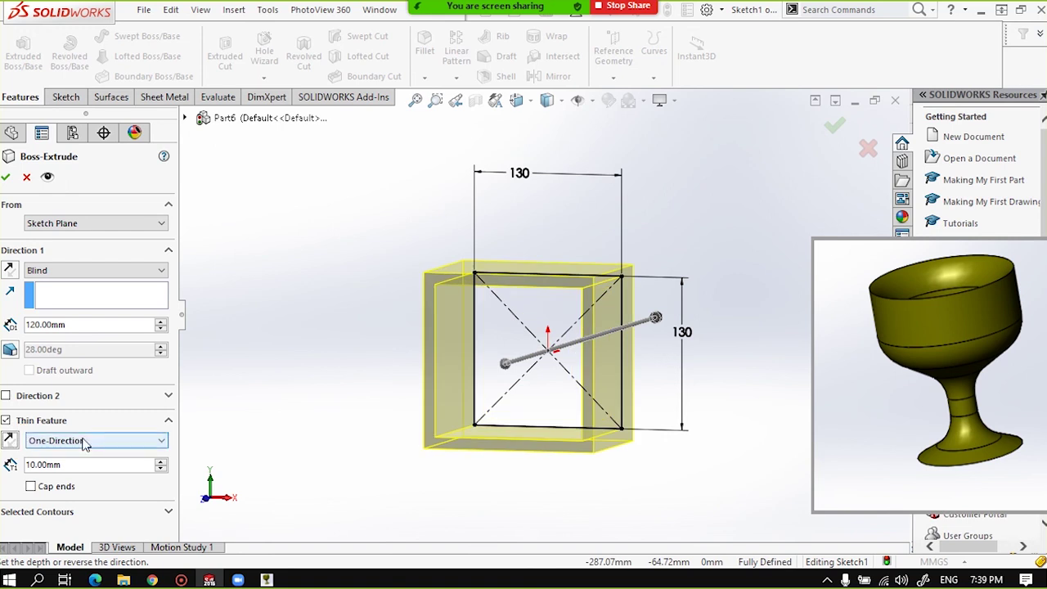
click(11, 441)
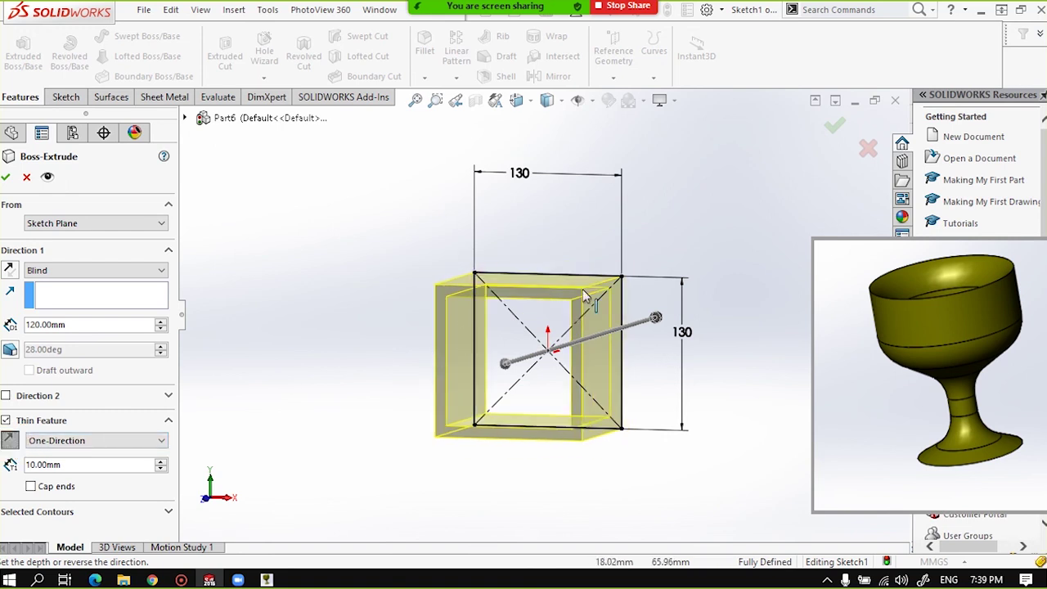
middle_drag(264, 486, 287, 455)
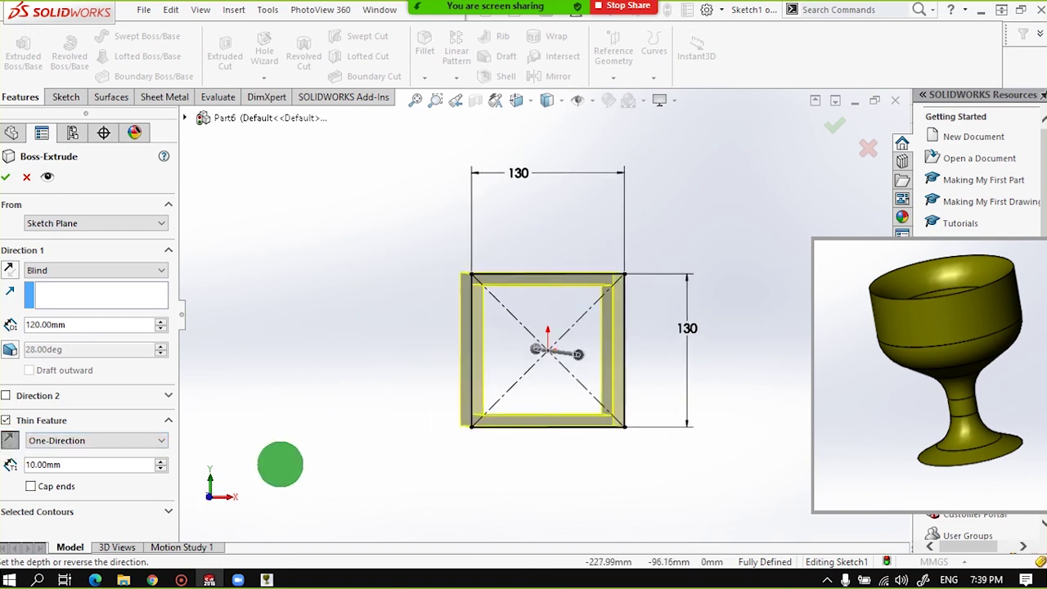
Try 20 mm and 40 mm wall thicknesses, then settle on 10 mm.
click(162, 463)
click(161, 463)
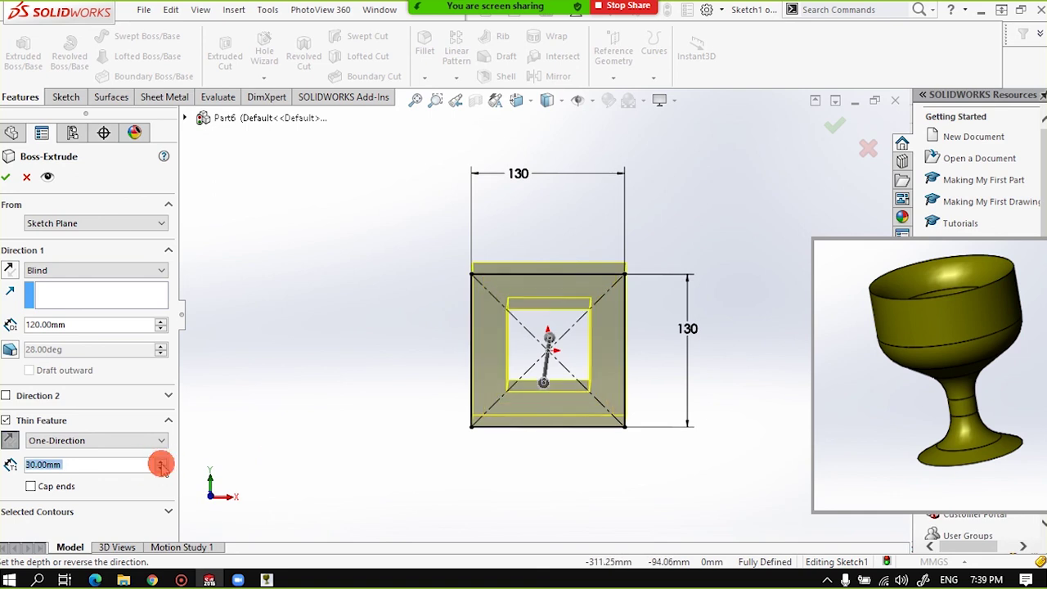
click(162, 463)
mouse_move(285, 411)
middle_down()
mouse_move(322, 395)
mouse_move(310, 395)
middle_up()
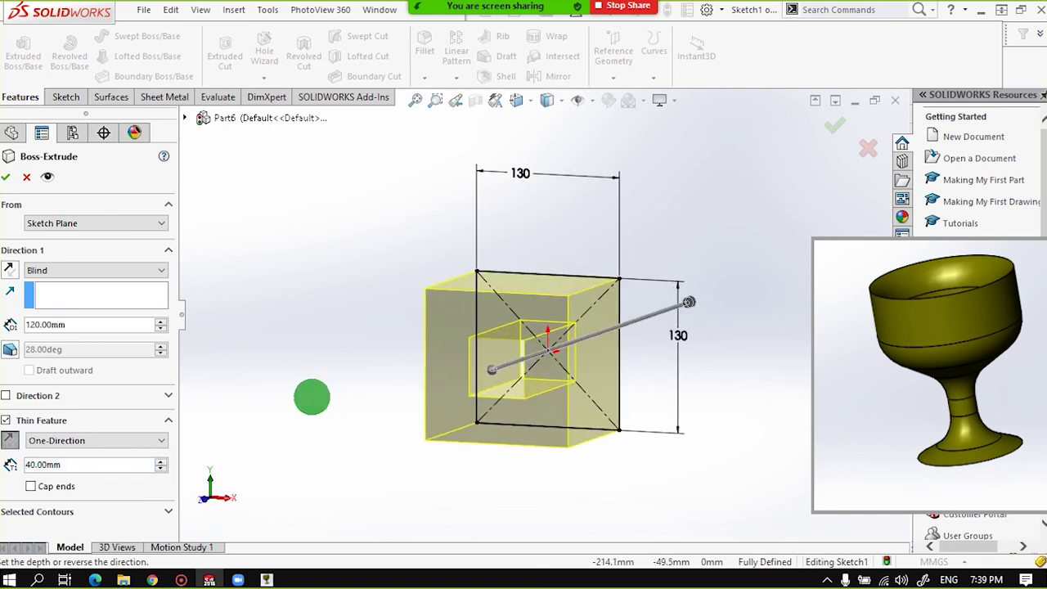
click(162, 468)
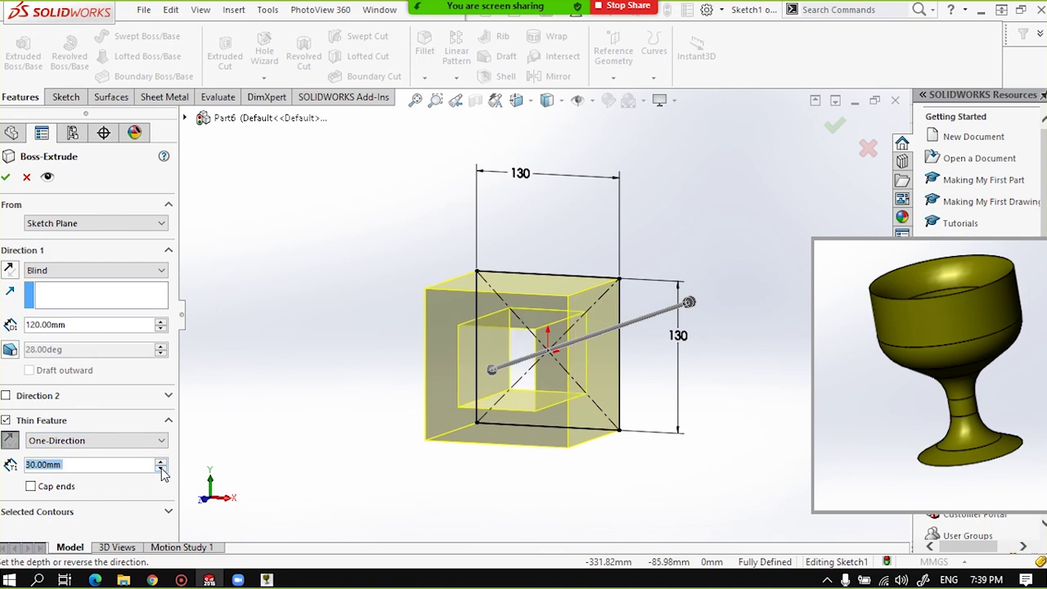
click(161, 468)
click(161, 468)
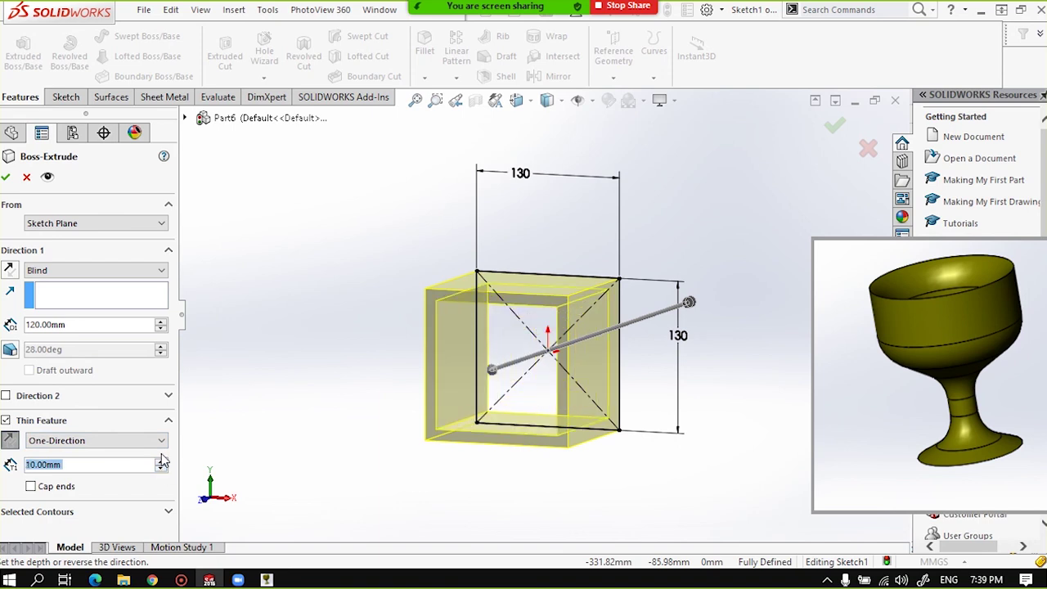
click(162, 461)
click(161, 468)
middle_drag(408, 383, 513, 328)
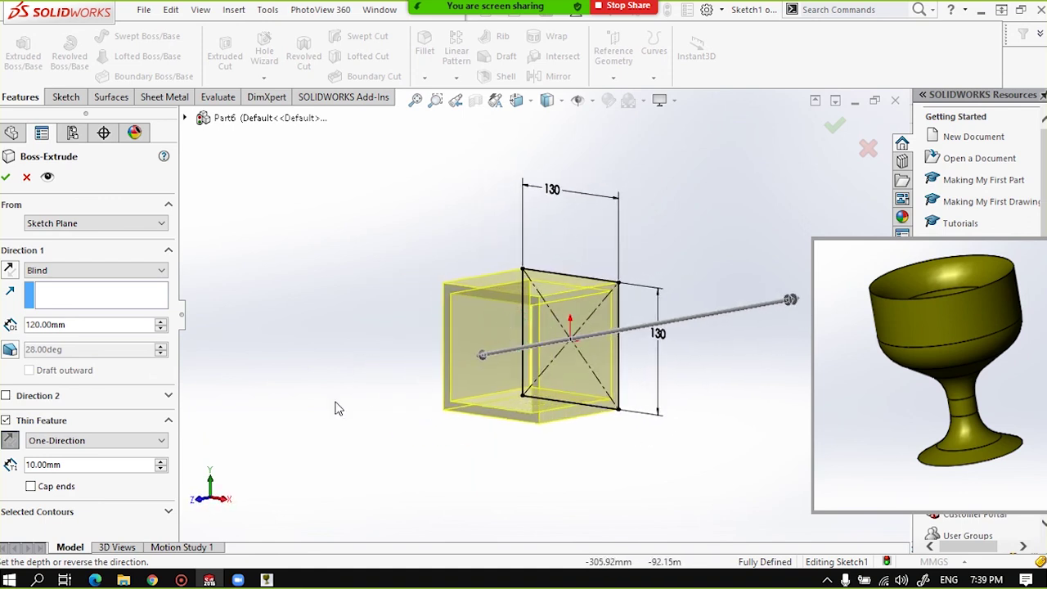
middle_drag(344, 400, 296, 417)
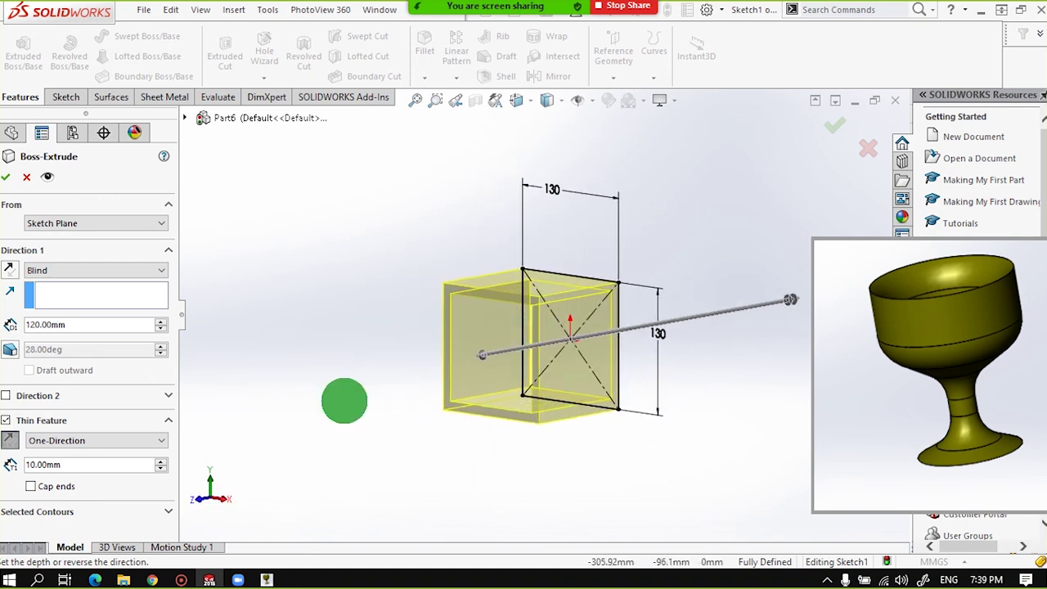
Turn on draft for the tube and step the angle down from 25° to 2°.
click(10, 349)
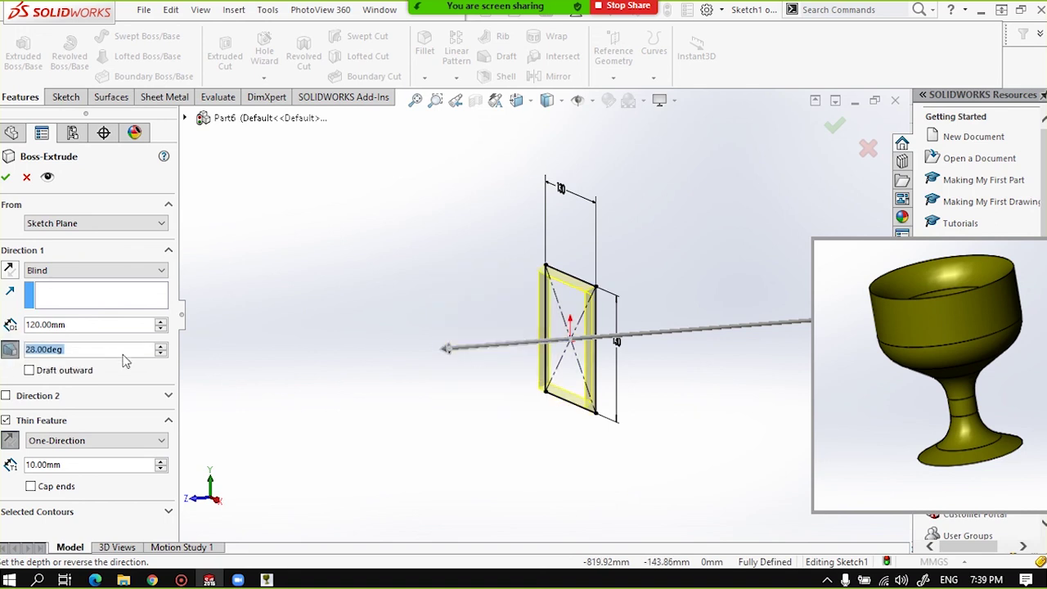
click(160, 353)
click(160, 354)
click(161, 353)
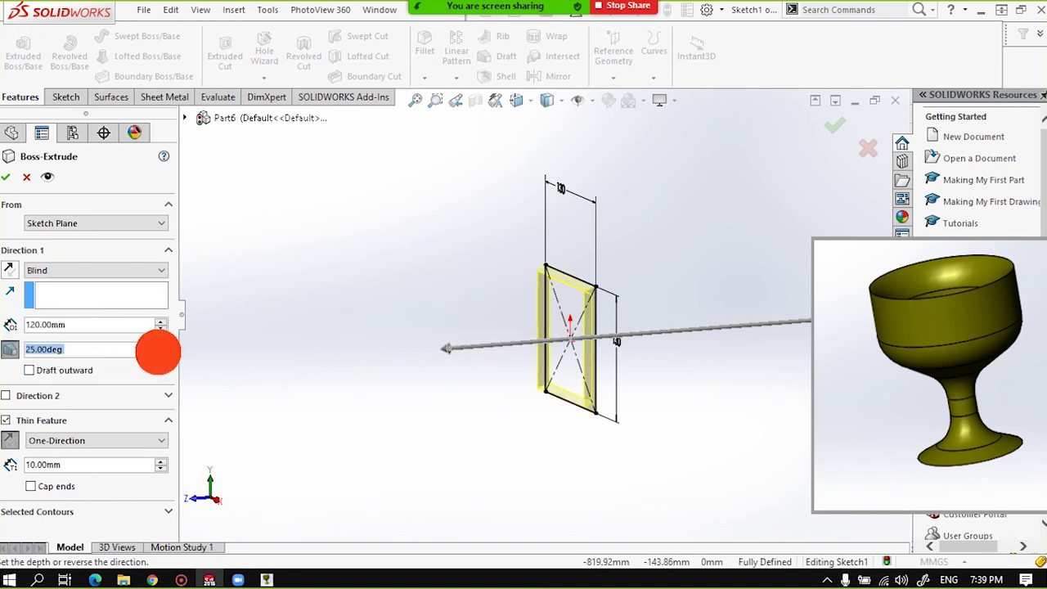
click(160, 353)
click(160, 353)
click(161, 353)
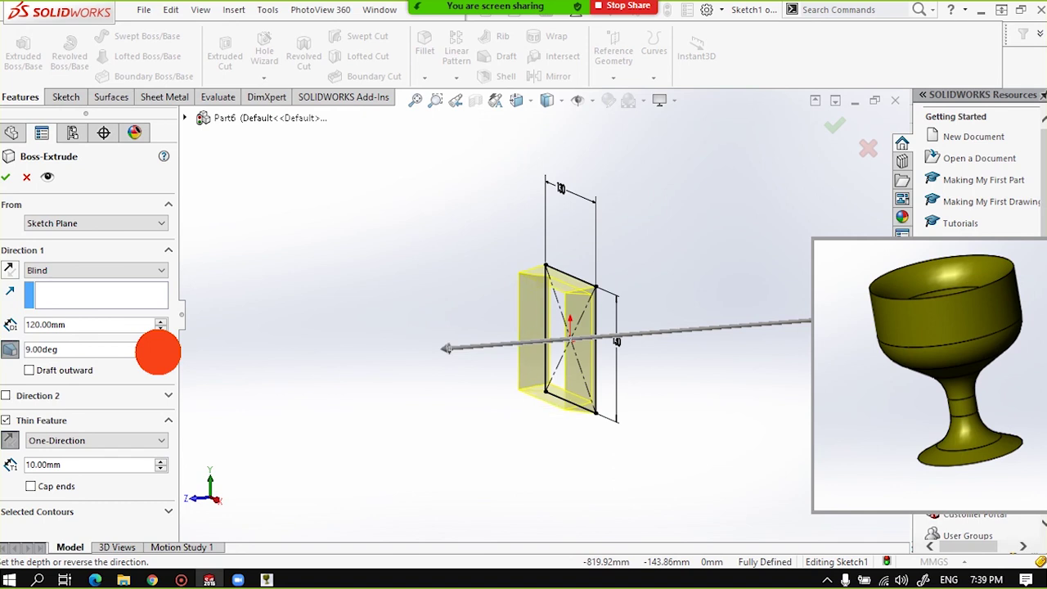
click(160, 353)
click(160, 354)
click(160, 353)
click(160, 353)
click(160, 353)
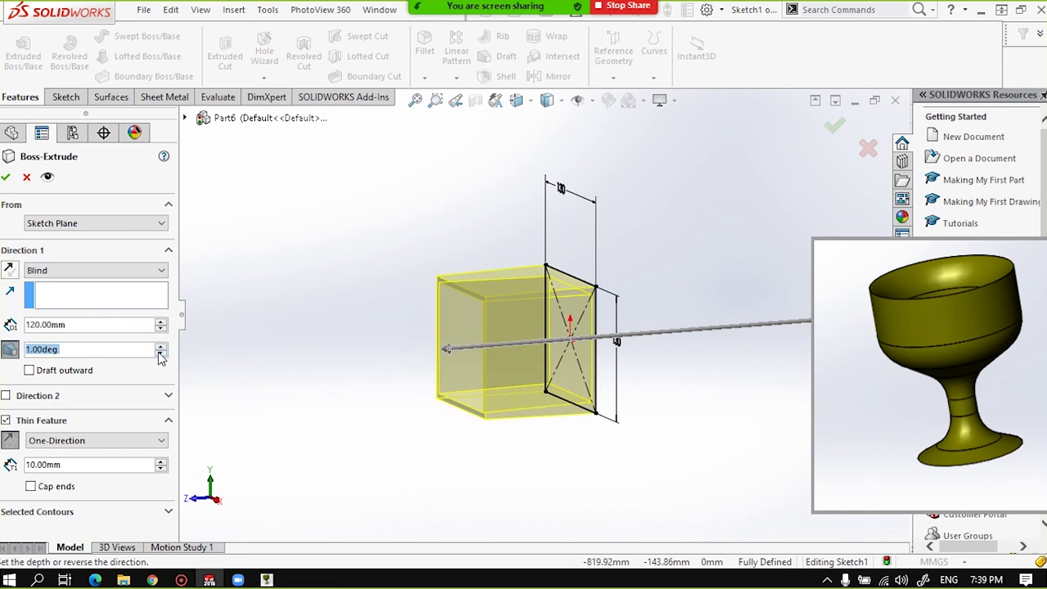
click(160, 346)
middle_drag(551, 319, 532, 299)
Reduce the draft to 1°, then switch the draft off entirely.
scroll(532, 302, down, 2)
scroll(393, 270, down, 1)
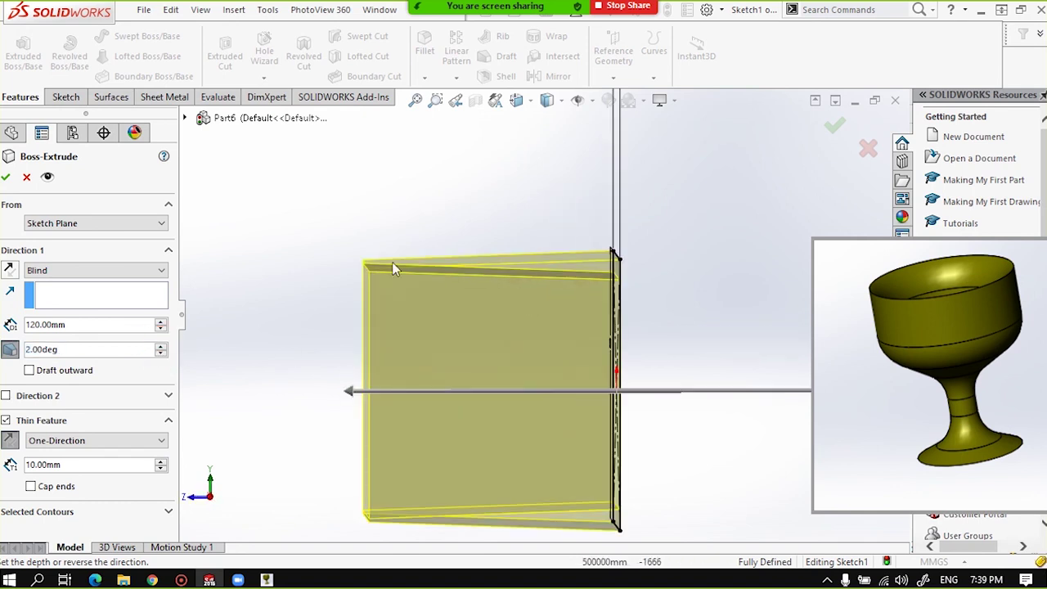
click(161, 355)
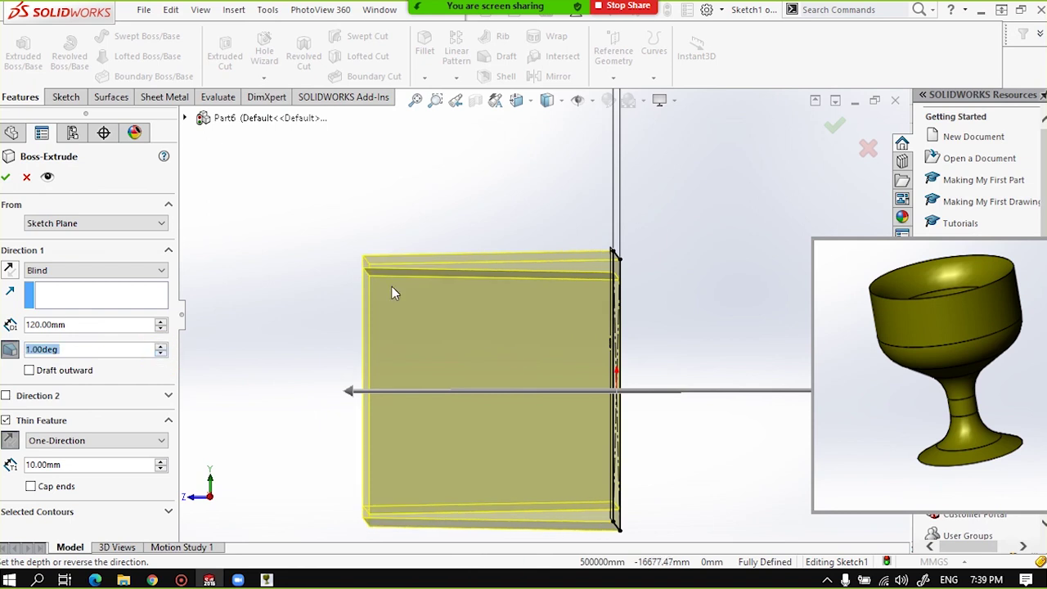
middle_drag(392, 288, 455, 293)
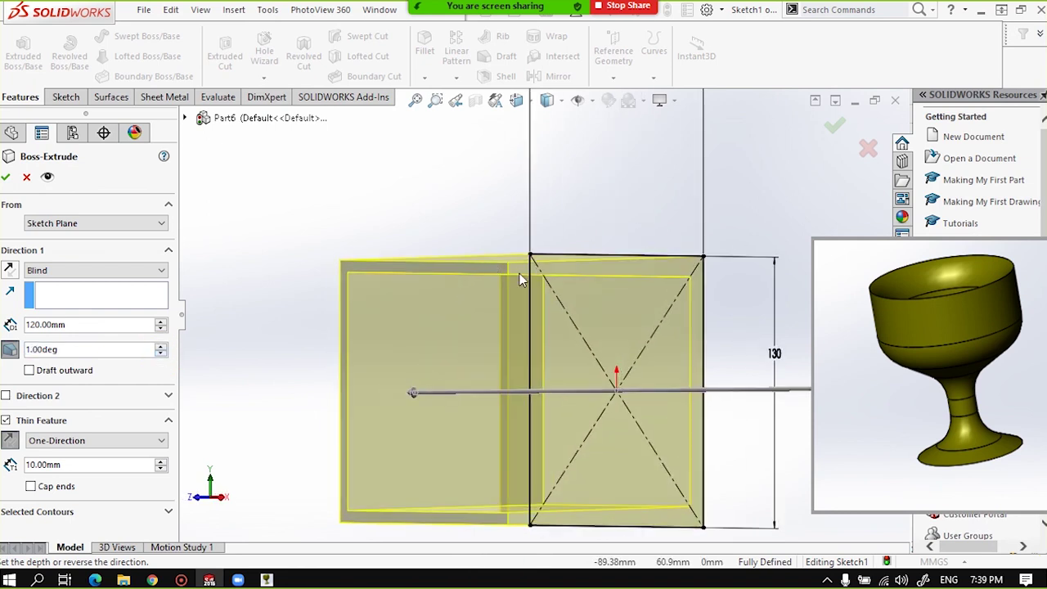
scroll(562, 298, down, 2)
scroll(506, 348, up, 2)
mouse_move(506, 347)
middle_down()
mouse_move(449, 355)
mouse_move(533, 334)
middle_up()
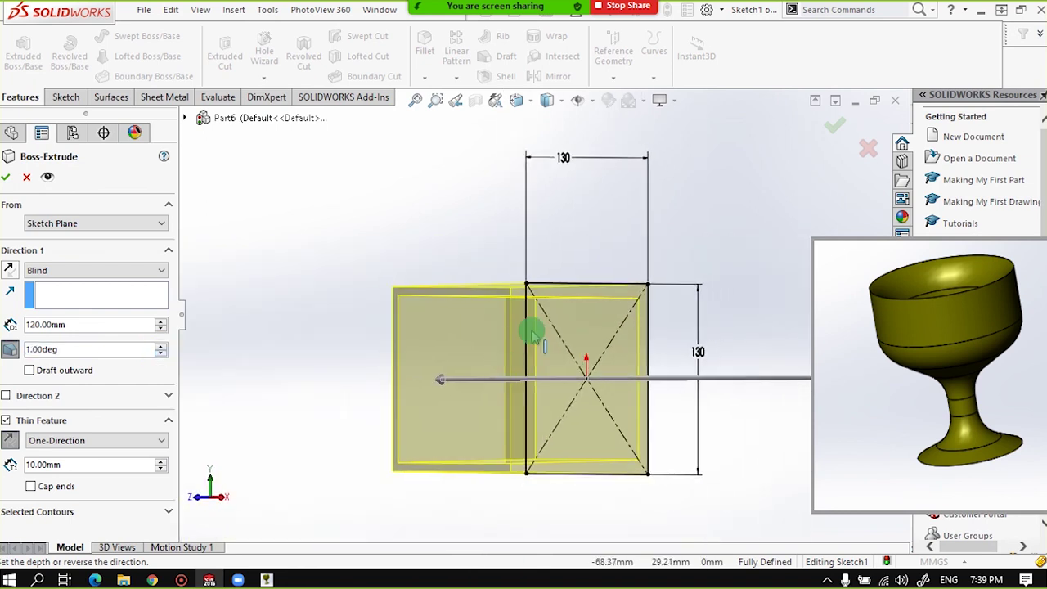
click(9, 350)
Review the finished thin-walled tube and select Extrude-Thin1 in the FeatureManager tree.
scroll(383, 388, up, 2)
middle_drag(437, 382, 478, 404)
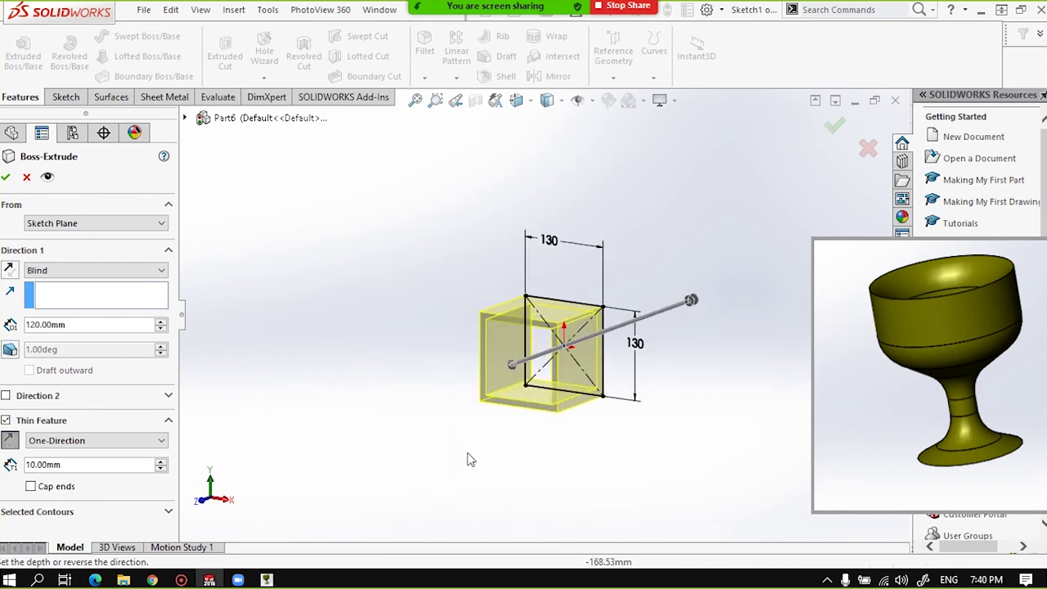
scroll(538, 323, down, 2)
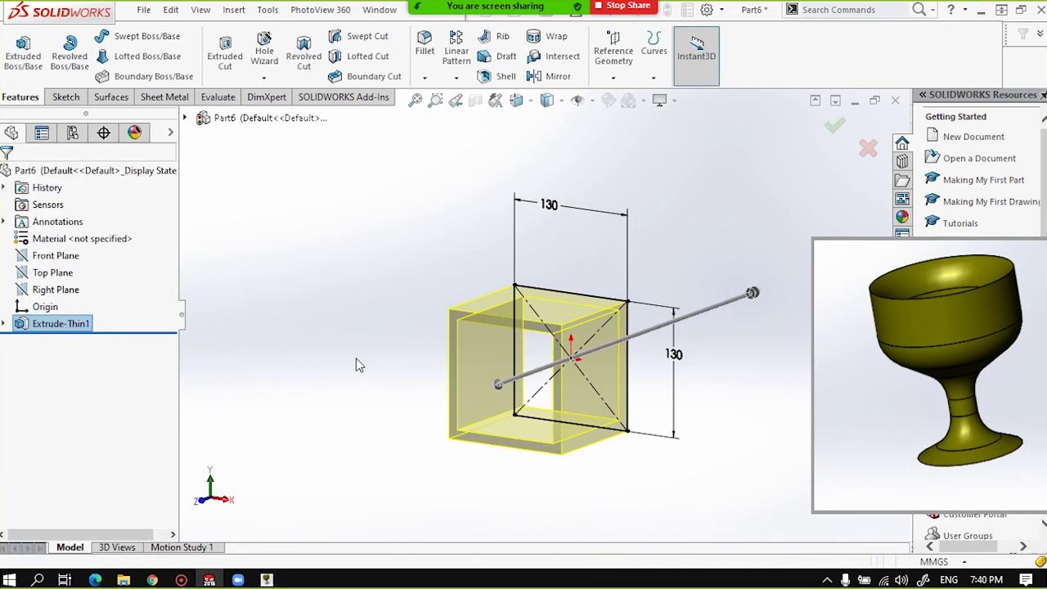
mouse_move(415, 388)
middle_down()
mouse_move(499, 395)
mouse_move(398, 387)
middle_up()
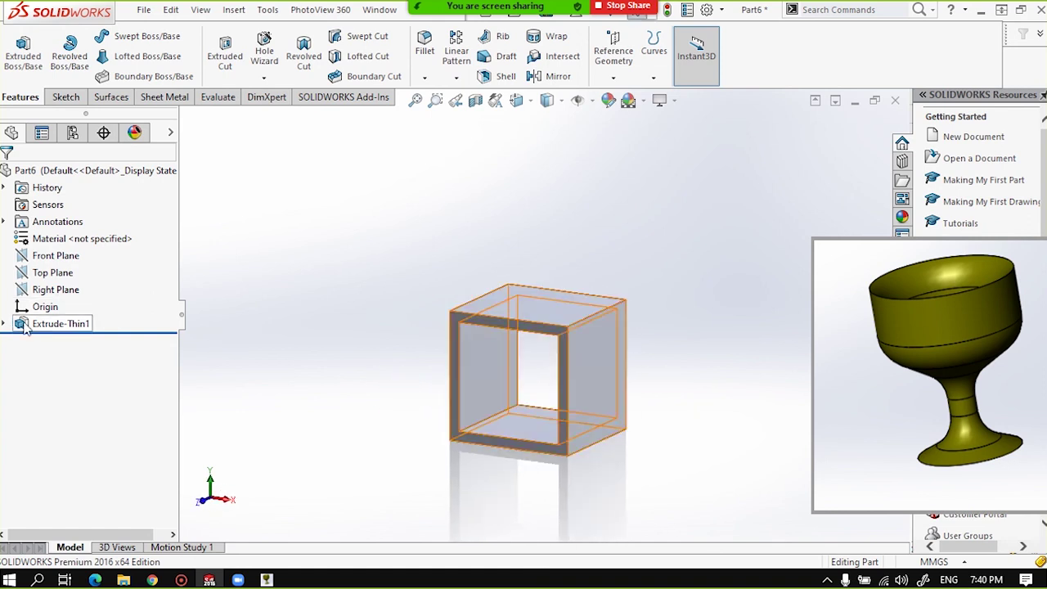
click(61, 324)
Reopen Extrude-Thin1 and switch its thin feature type to Two-Direction.
click(36, 281)
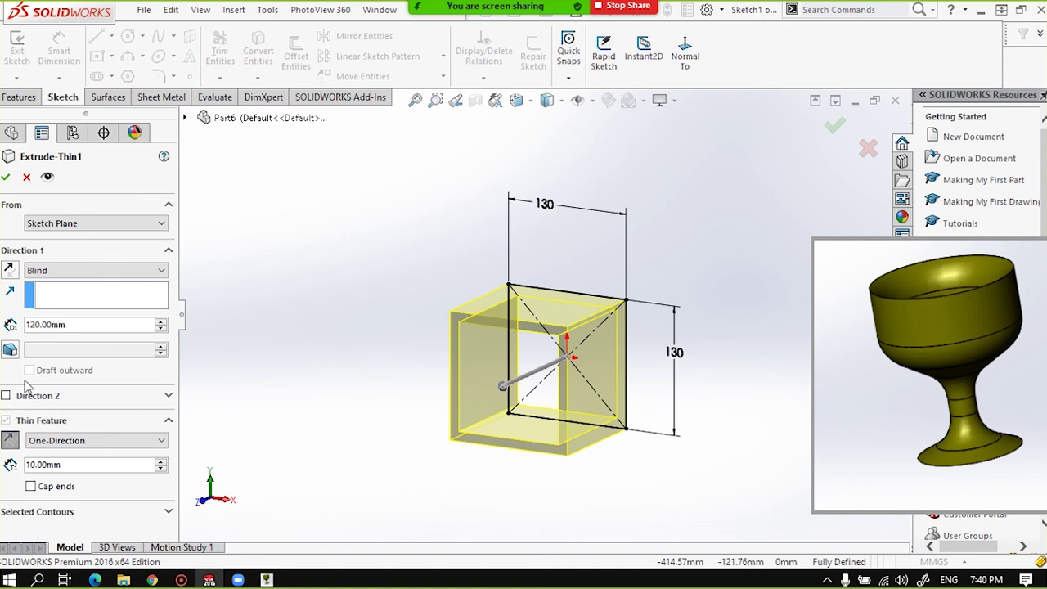
scroll(568, 394, up, 2)
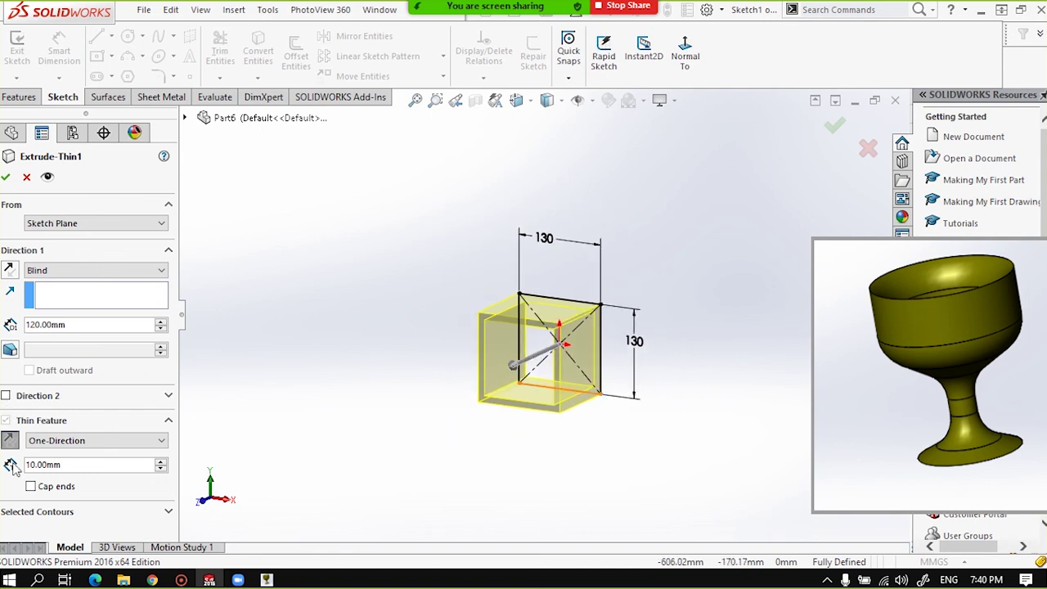
click(35, 445)
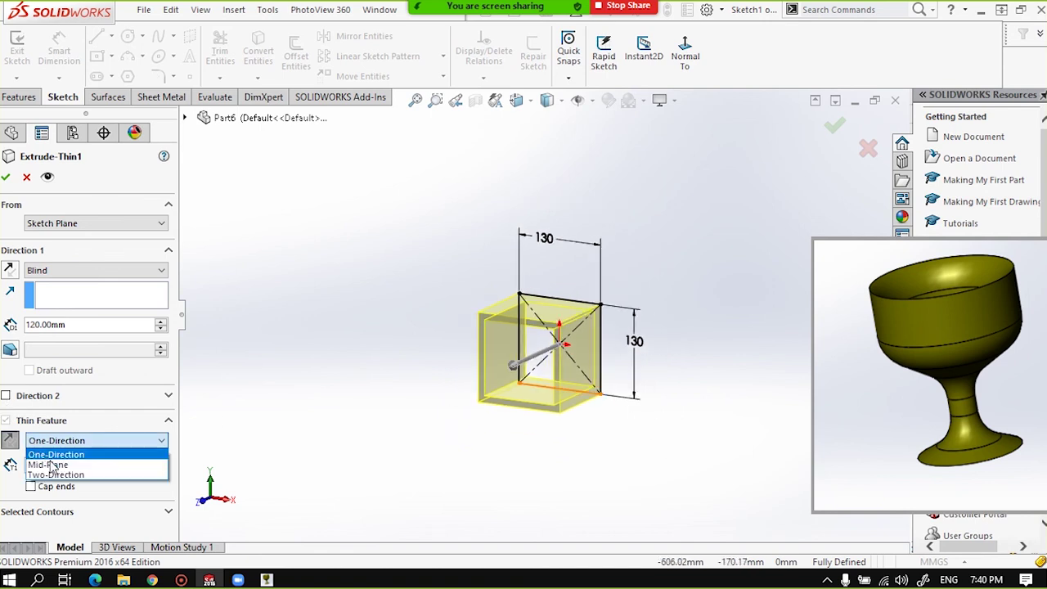
click(49, 463)
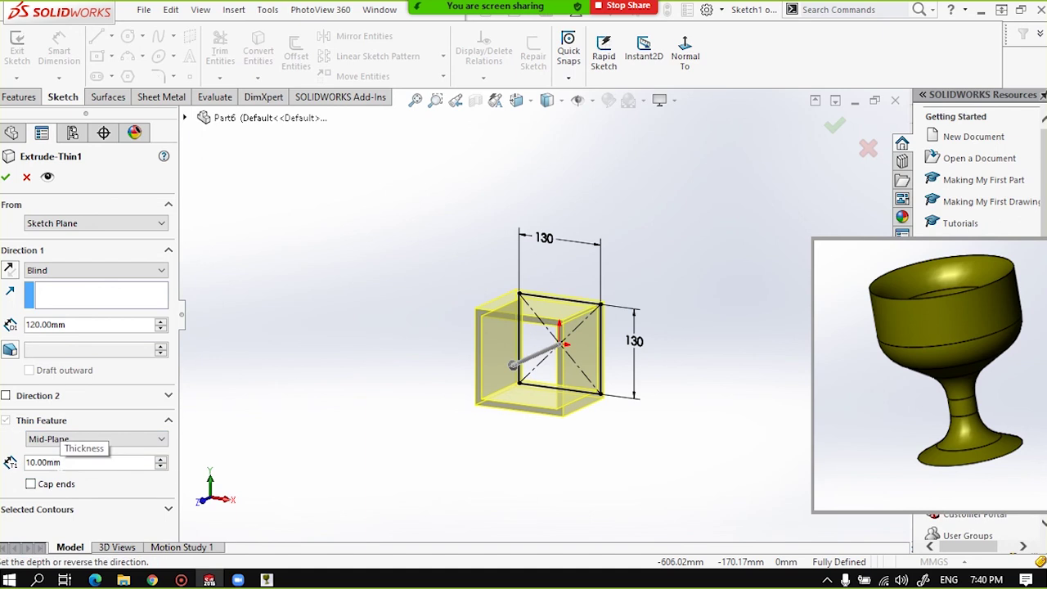
mouse_move(526, 367)
middle_down()
mouse_move(554, 334)
mouse_move(542, 313)
middle_up()
scroll(554, 334, down, 2)
scroll(542, 315, down, 2)
scroll(556, 295, up, 2)
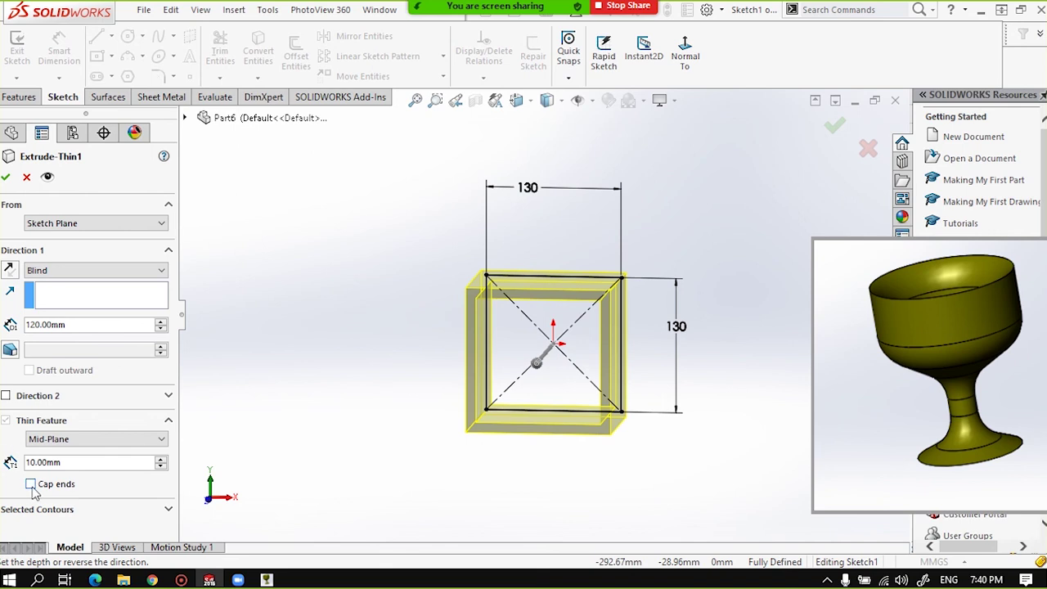
click(34, 444)
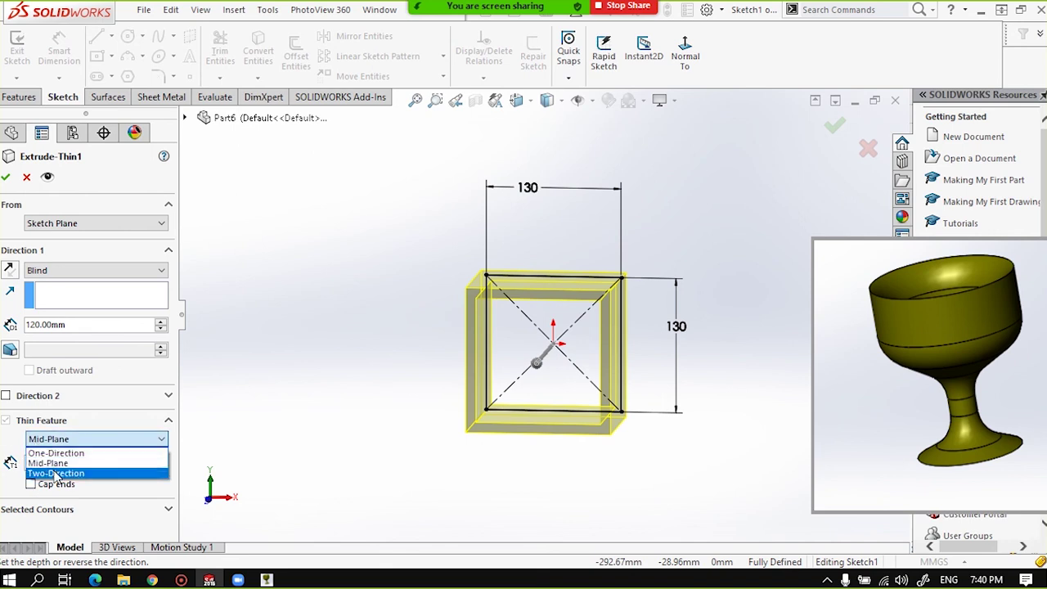
click(49, 473)
middle_drag(346, 368, 355, 341)
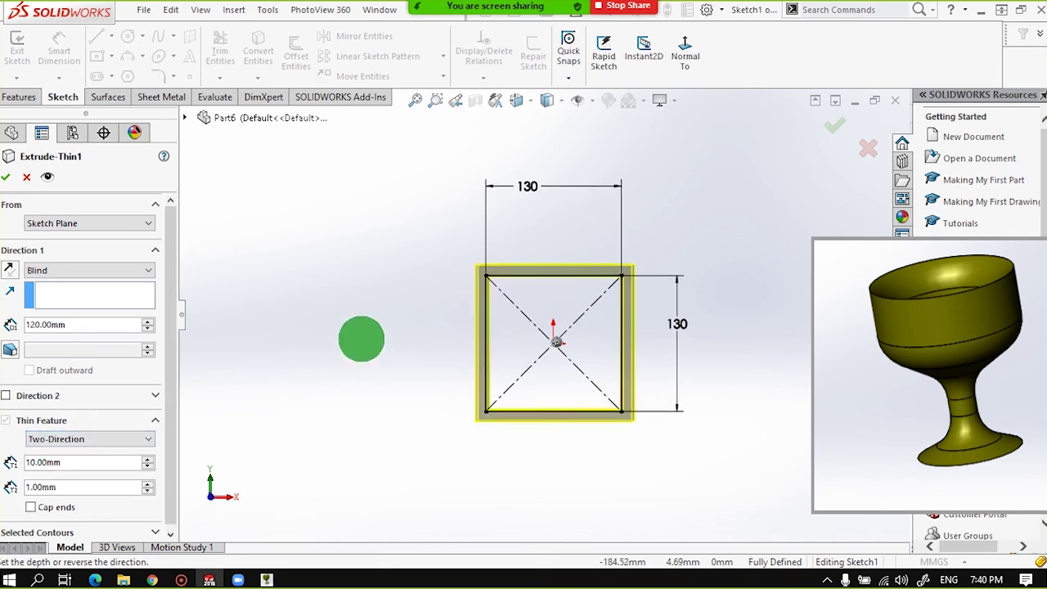
Set the two wall thicknesses to 20 mm and 11 mm.
click(147, 461)
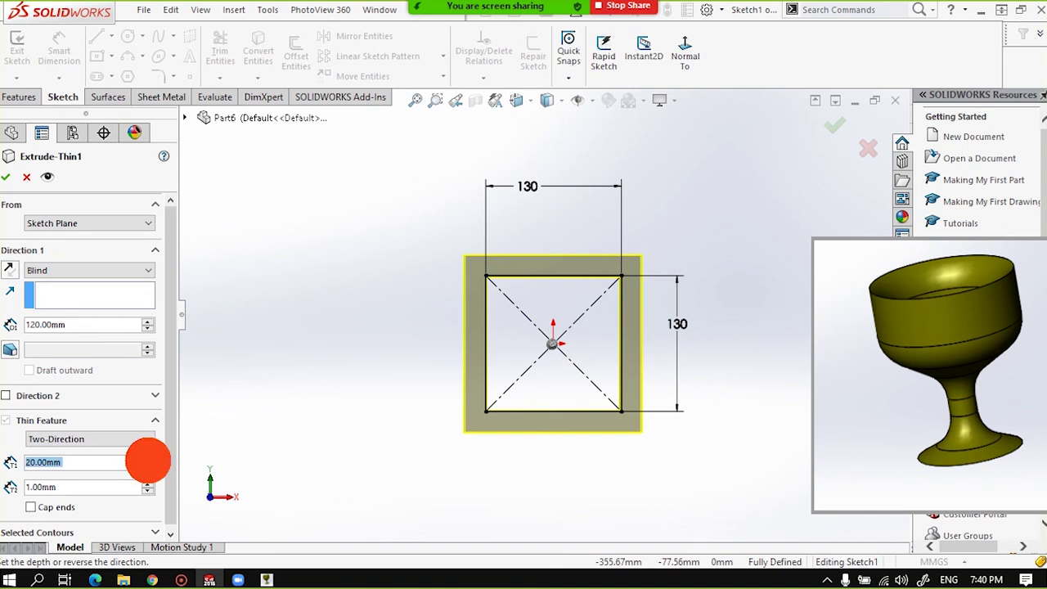
click(147, 488)
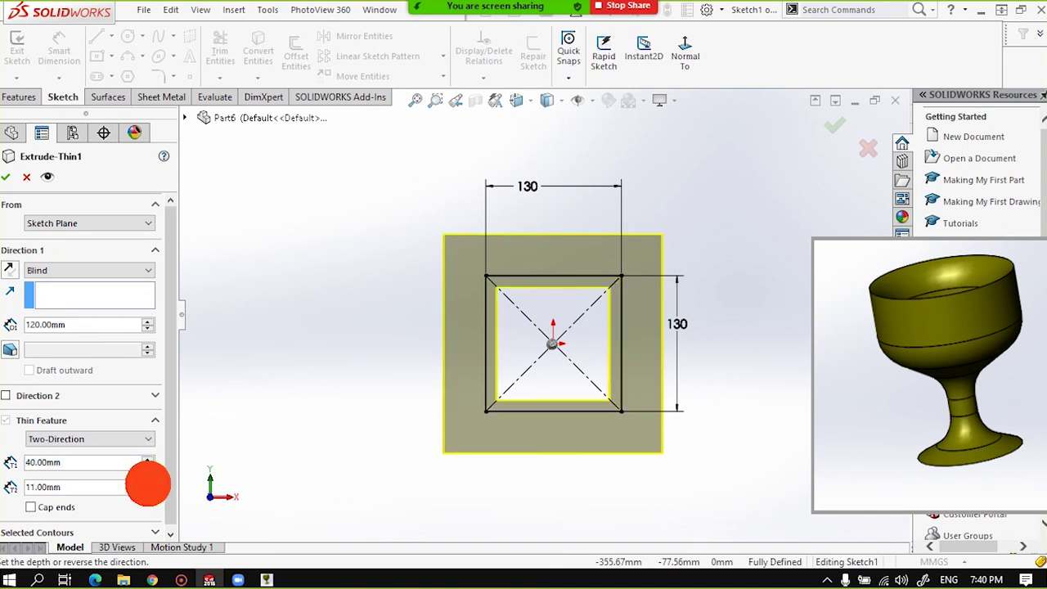
click(147, 488)
click(148, 491)
click(148, 492)
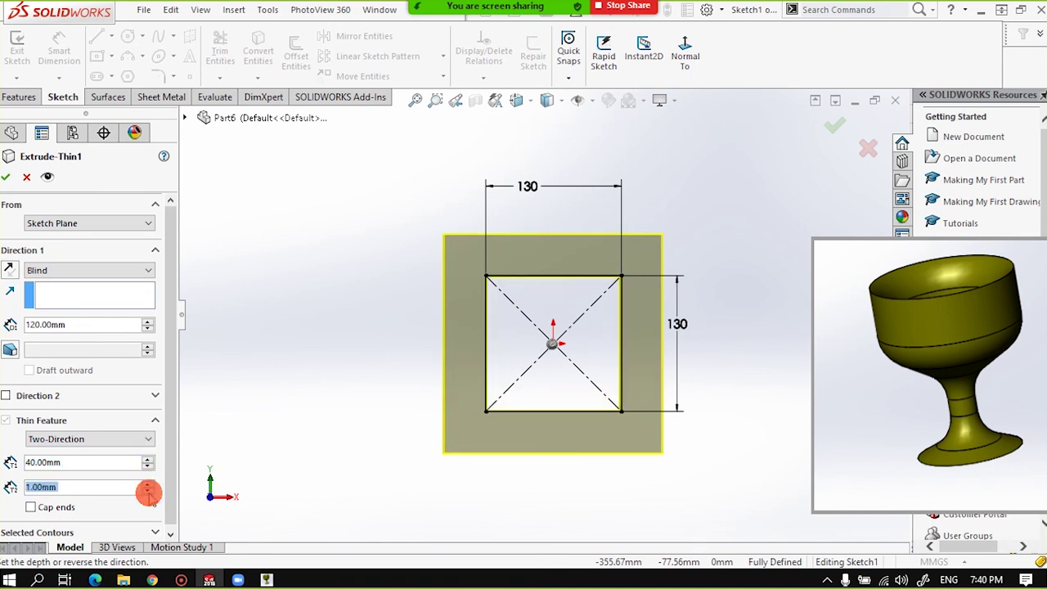
click(148, 483)
click(147, 466)
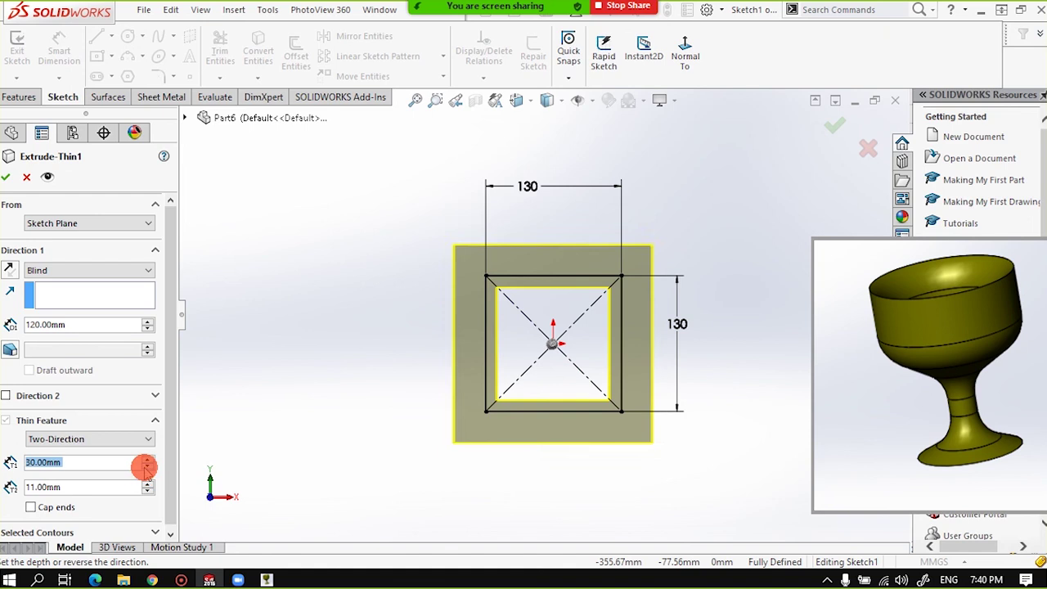
click(147, 466)
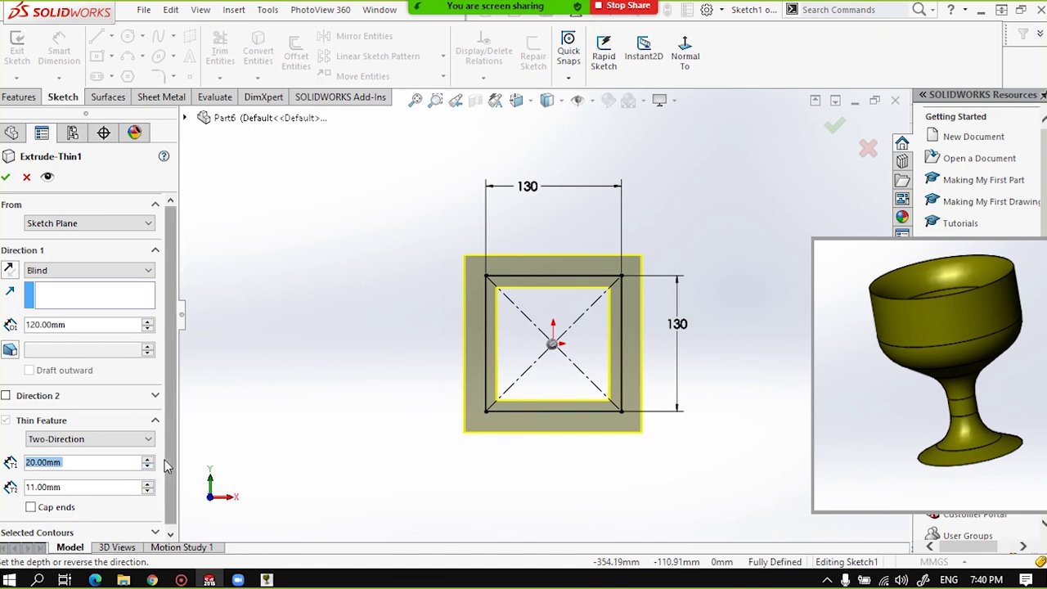
Turn the draft back on and raise the draft angle to 6°.
middle_drag(561, 360, 491, 368)
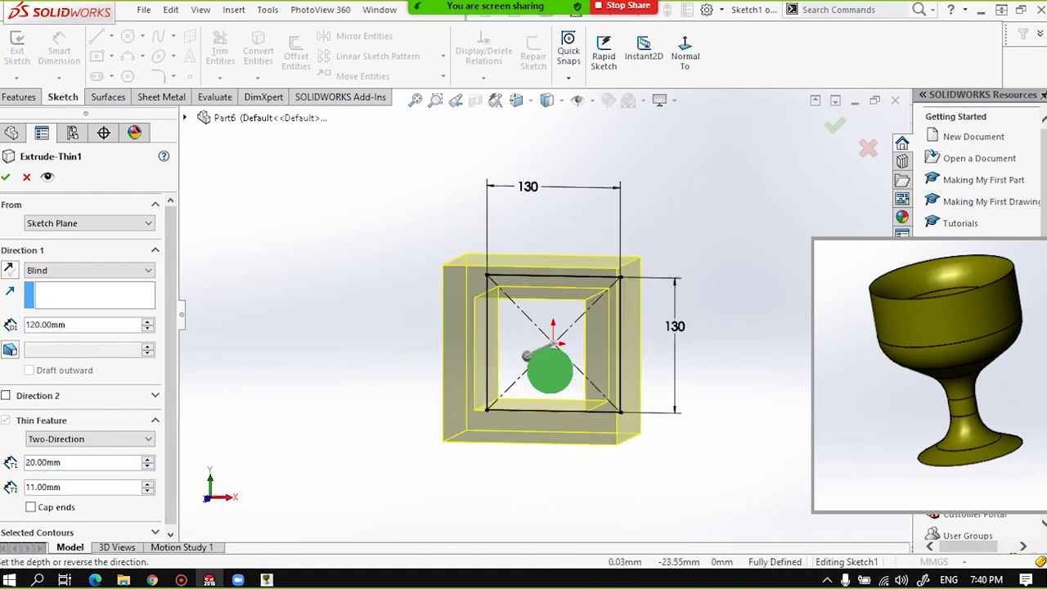
drag(171, 463, 176, 482)
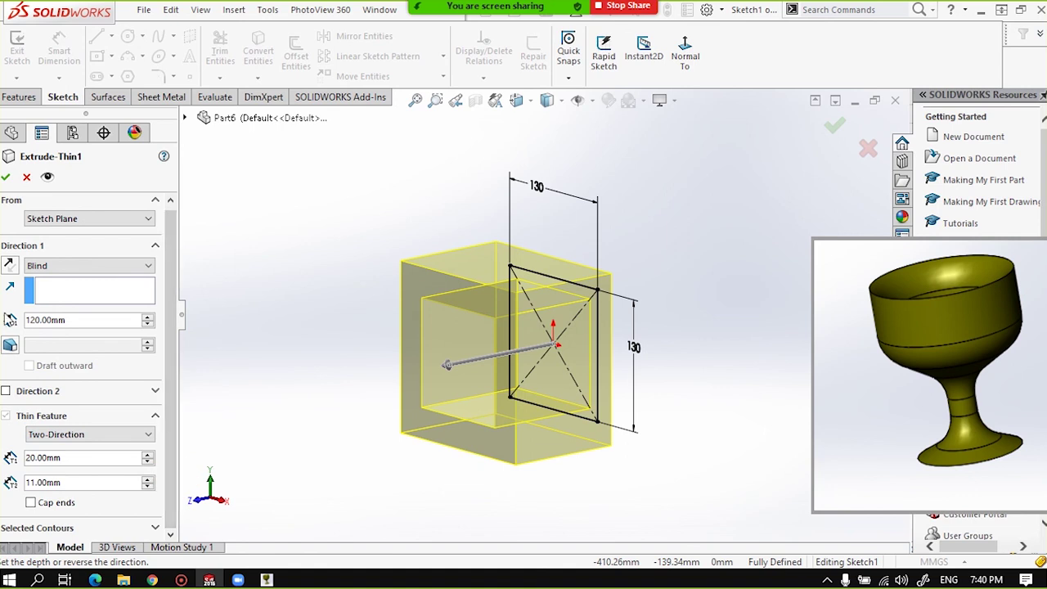
click(10, 346)
middle_drag(287, 357, 271, 351)
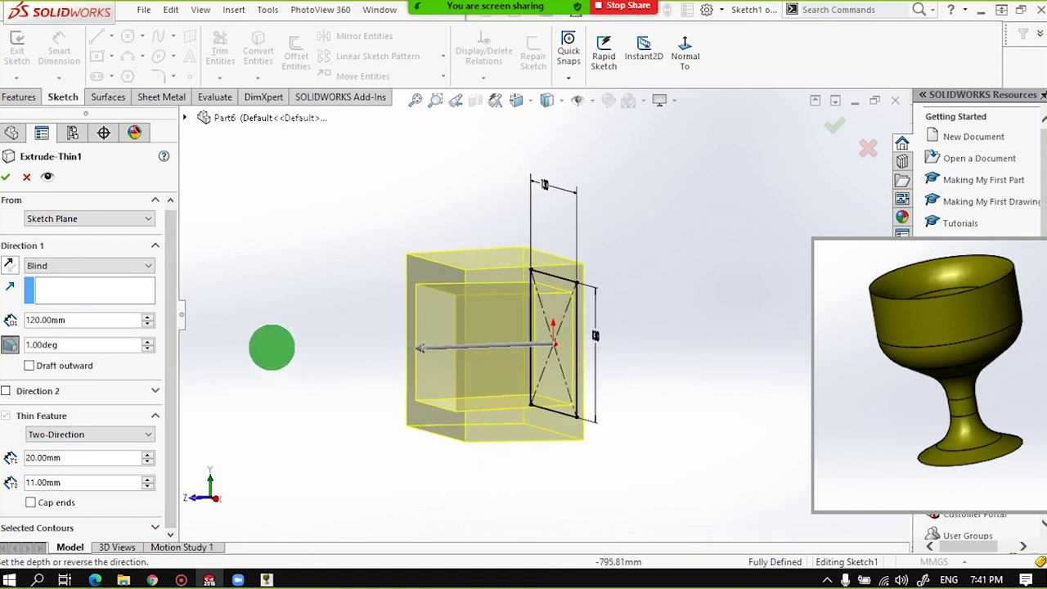
click(147, 341)
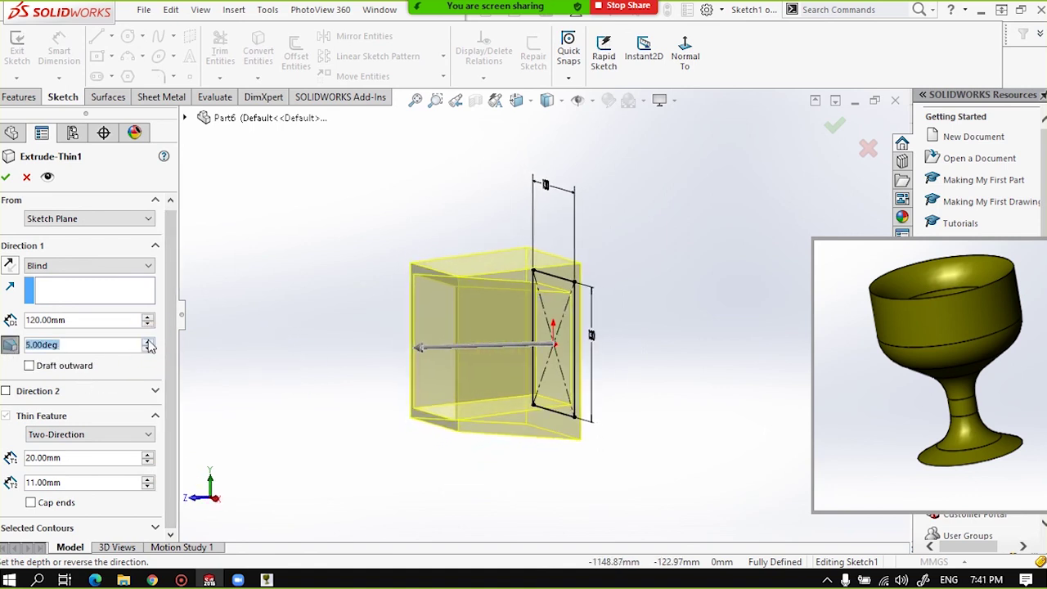
middle_drag(315, 395, 297, 388)
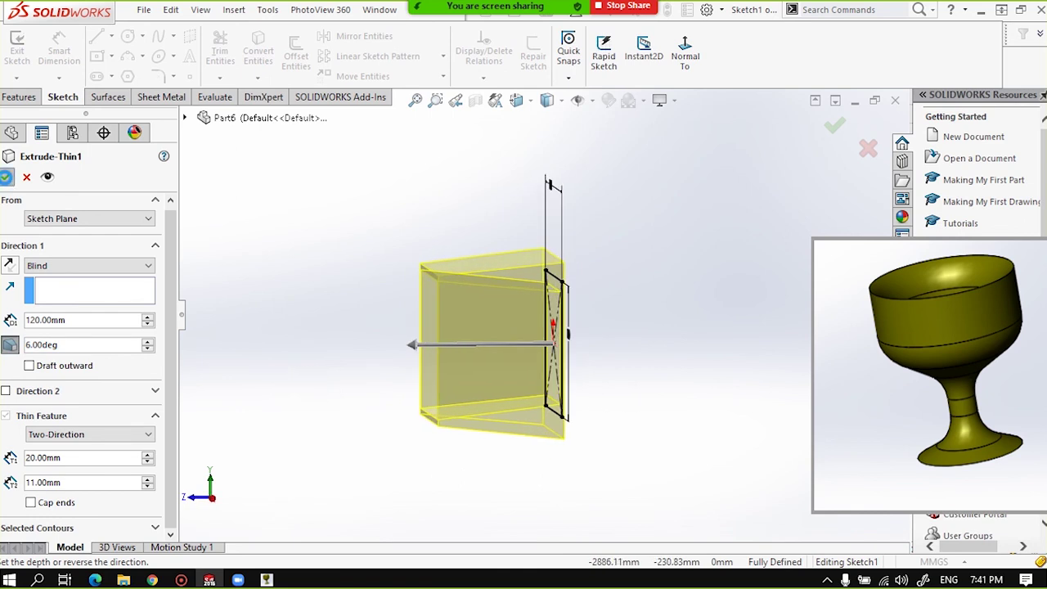
Accept the edited thin extrusion and view the part from the front, then at an angle.
key(Return)
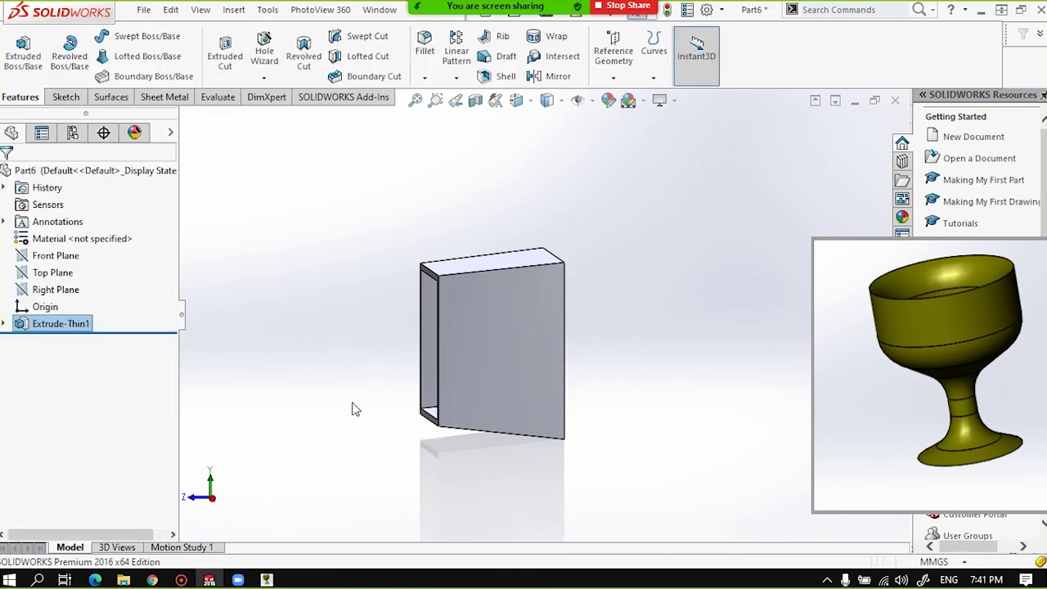
key(ctrl+1)
mouse_move(499, 372)
middle_down()
mouse_move(745, 420)
mouse_move(548, 345)
mouse_move(766, 367)
mouse_move(527, 368)
middle_up()
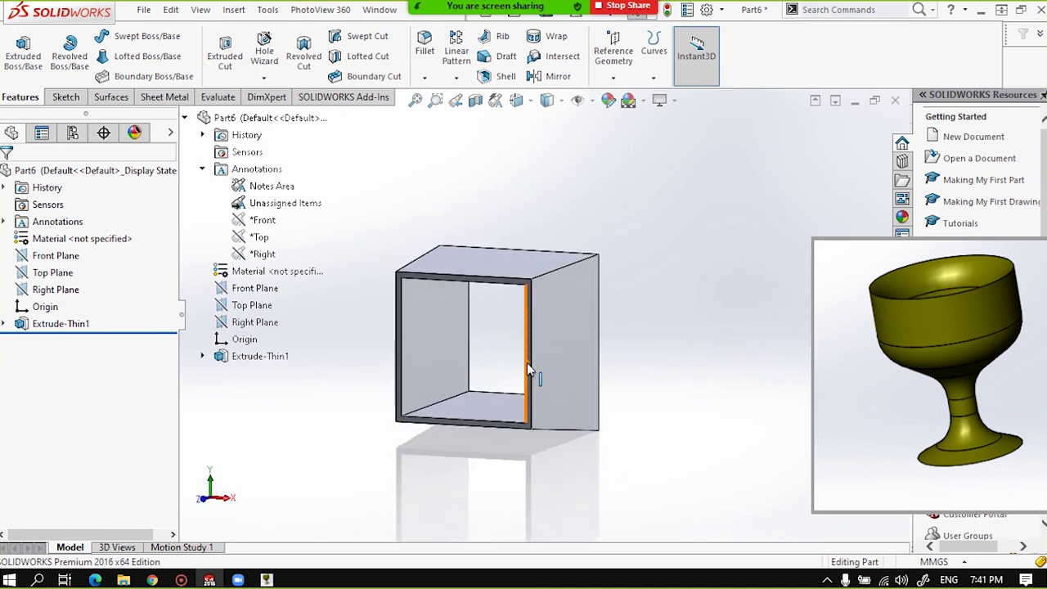
scroll(502, 347, up, 2)
scroll(491, 351, down, 1)
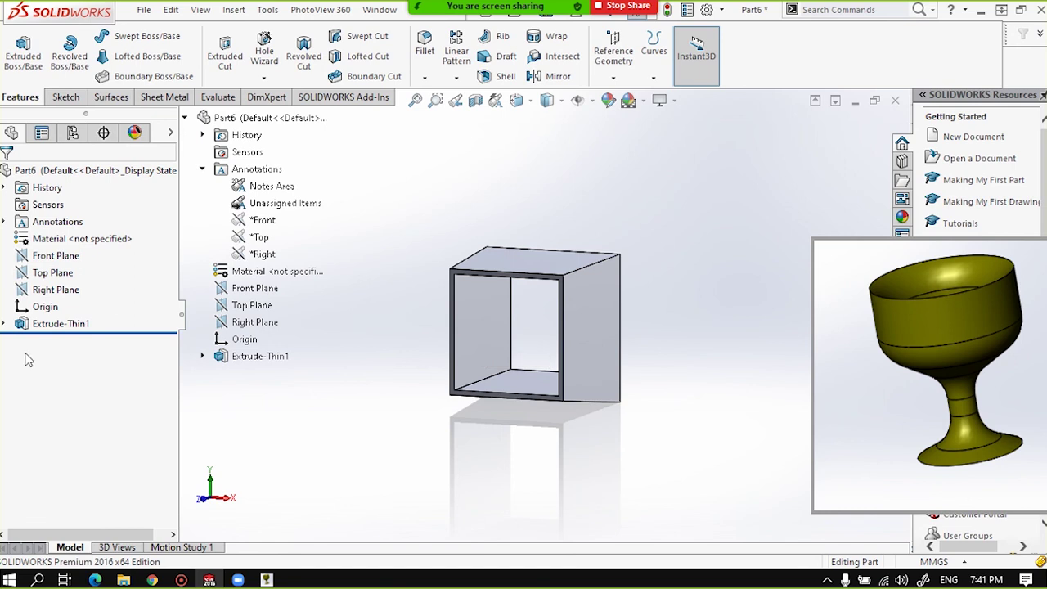
Delete Extrude-Thin1 and select the remaining Sketch1 square.
click(3, 323)
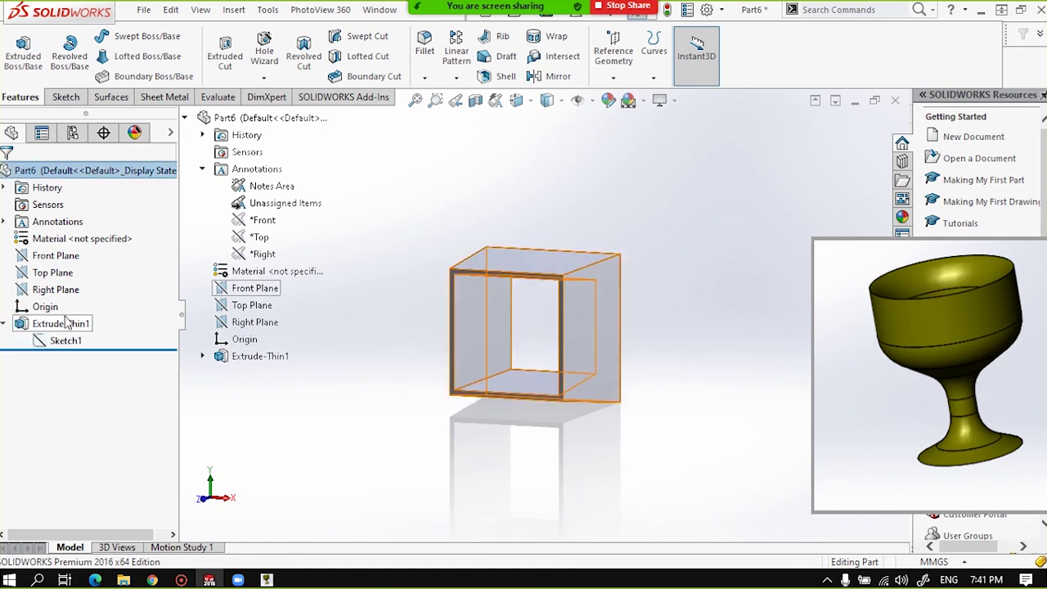
click(49, 325)
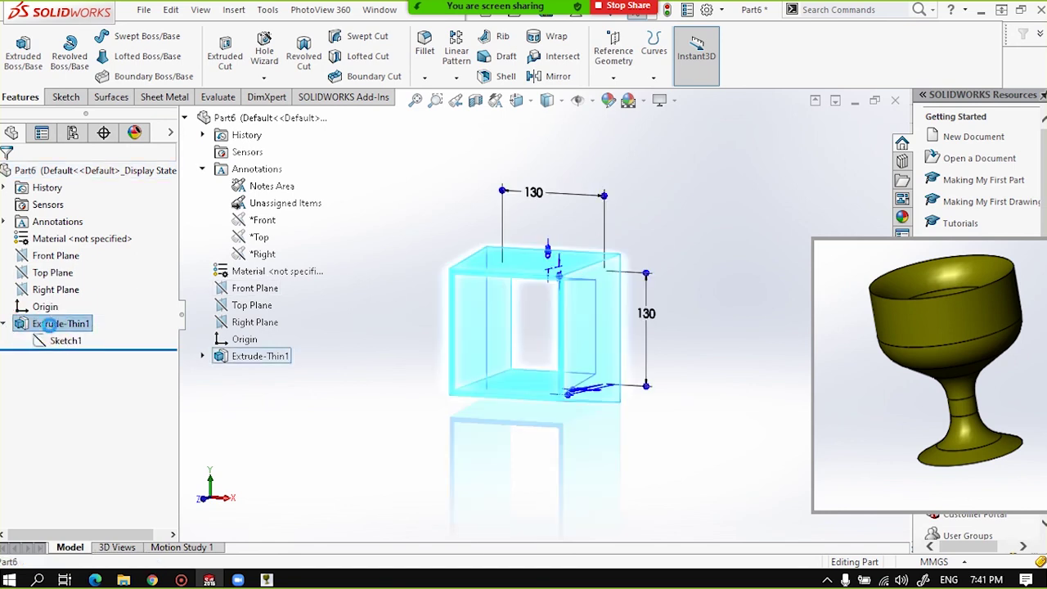
key(Delete)
click(619, 214)
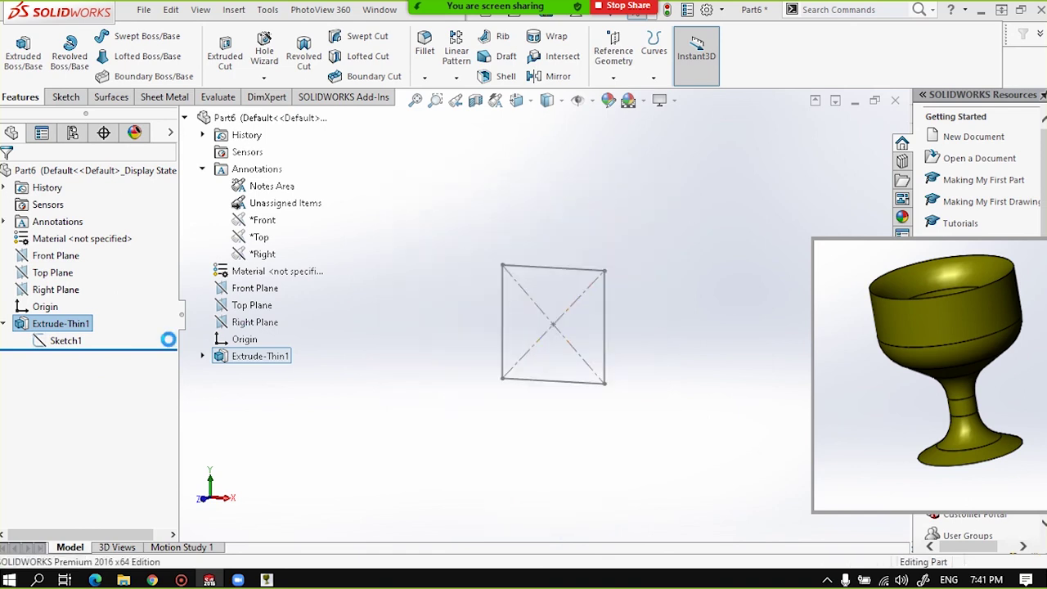
click(27, 327)
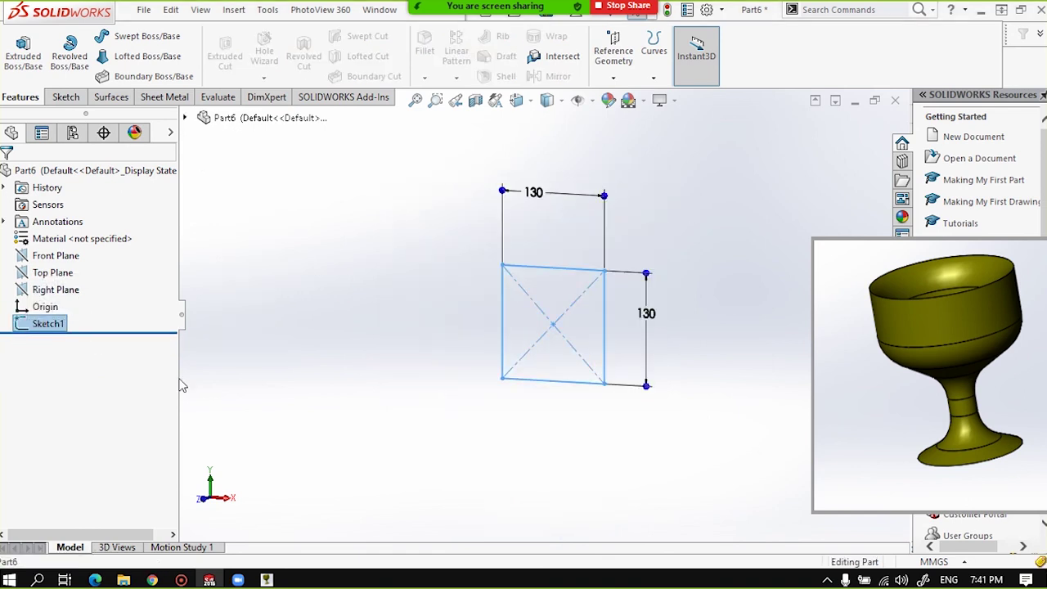
click(69, 100)
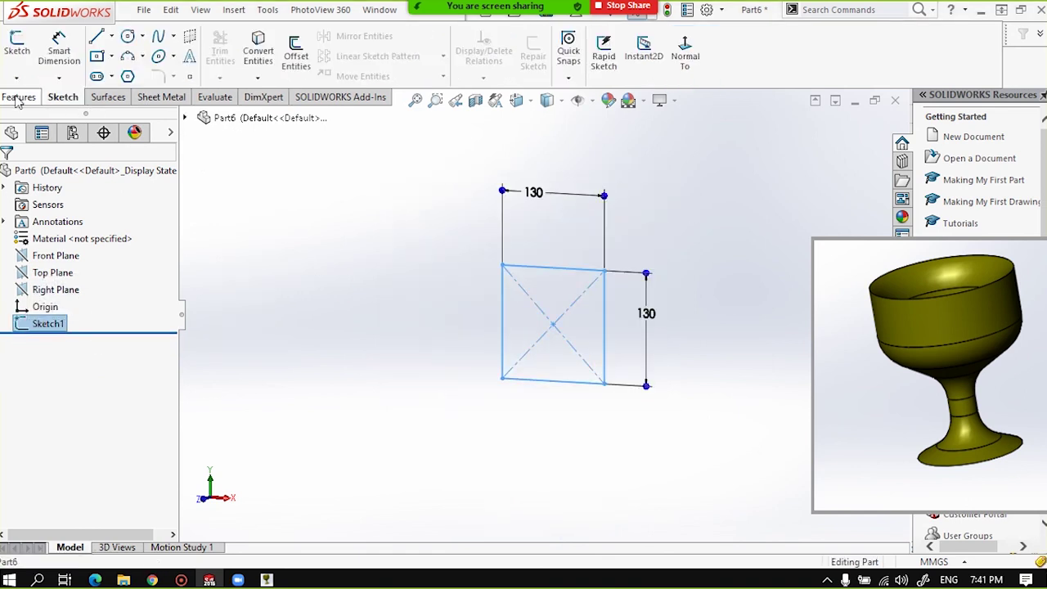
Extrude the 130 mm square blind to 170 mm as Boss-Extrude1.
click(18, 97)
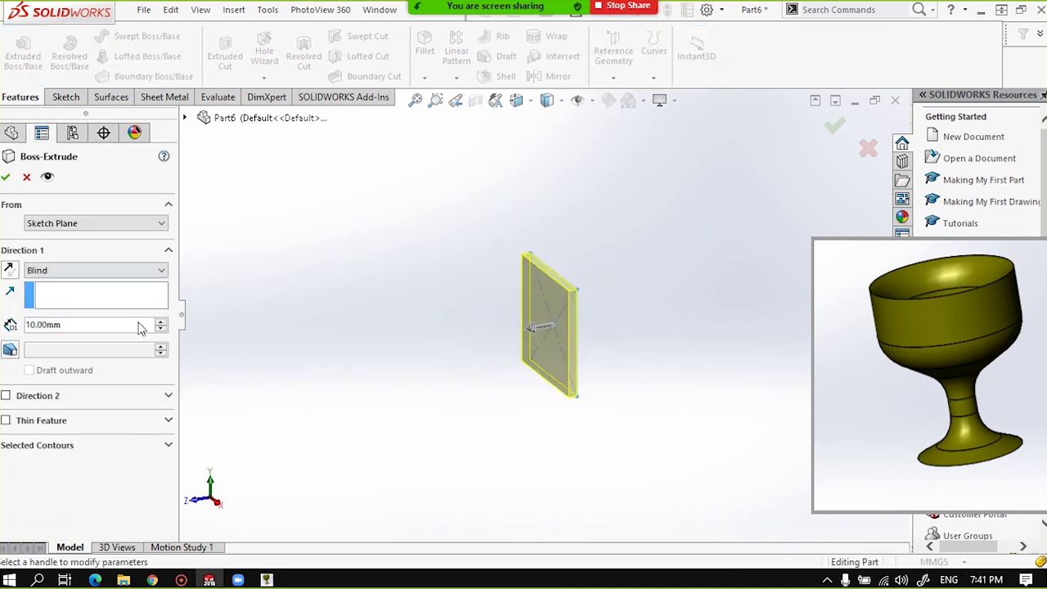
scroll(139, 327, up, 4)
scroll(139, 327, up, 8)
scroll(139, 327, up, 4)
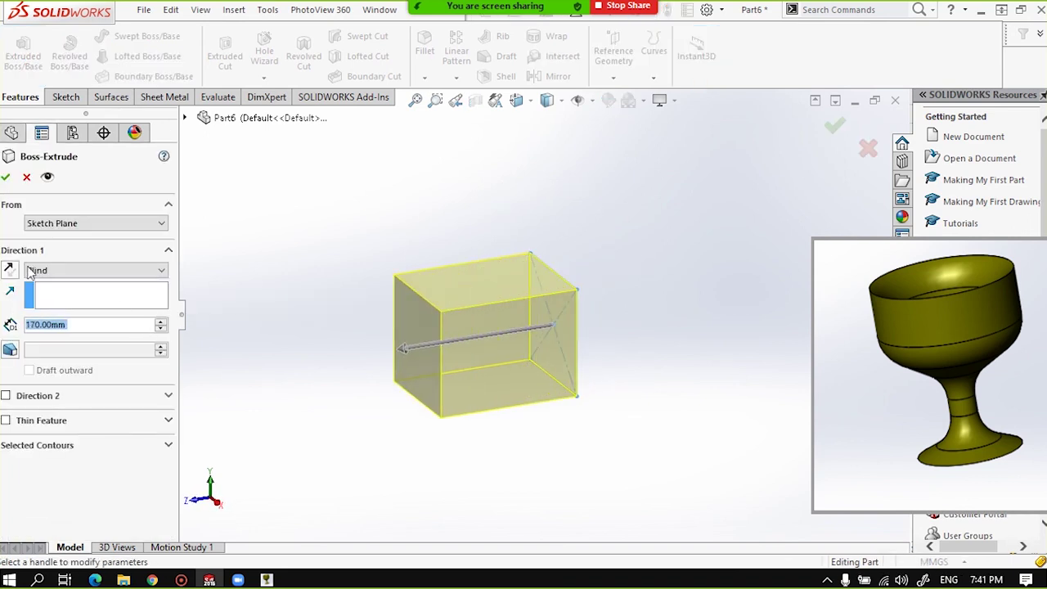
click(5, 178)
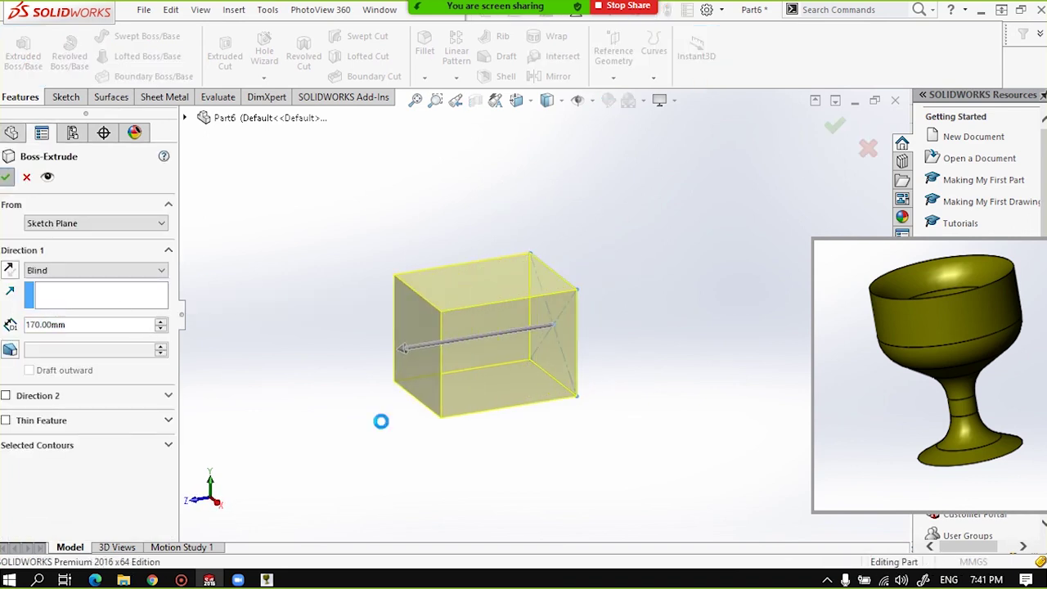
click(542, 503)
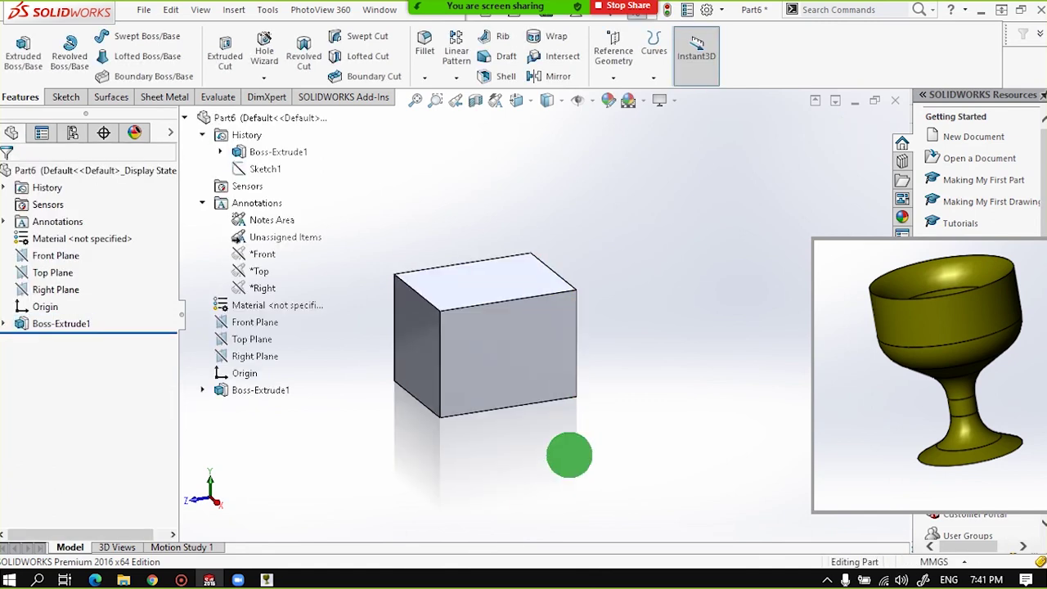
Orbit the box and select its front face to sketch on.
middle_drag(569, 455, 515, 448)
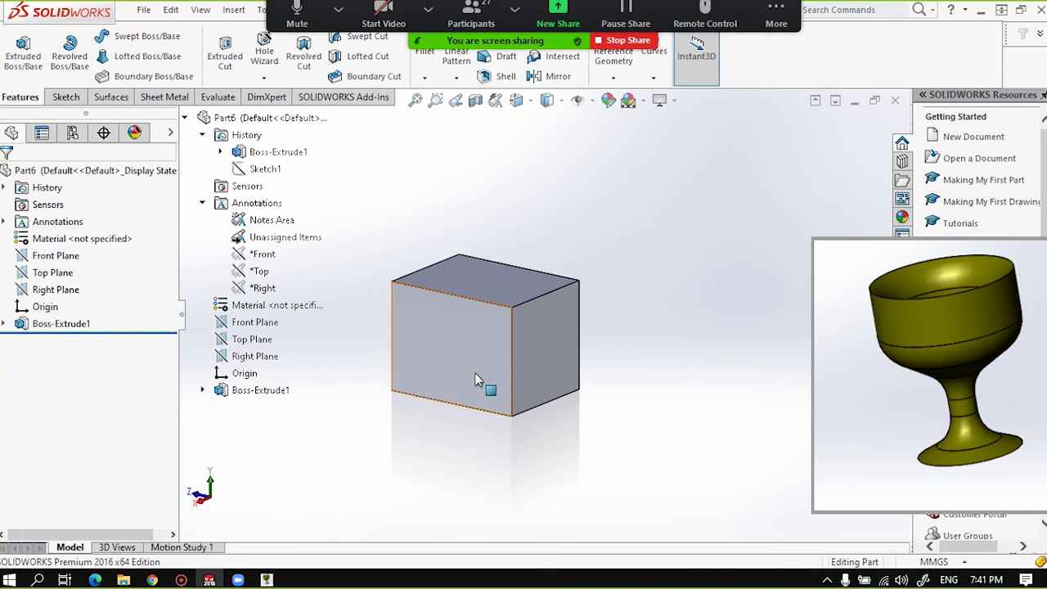
middle_drag(454, 316, 492, 321)
click(502, 305)
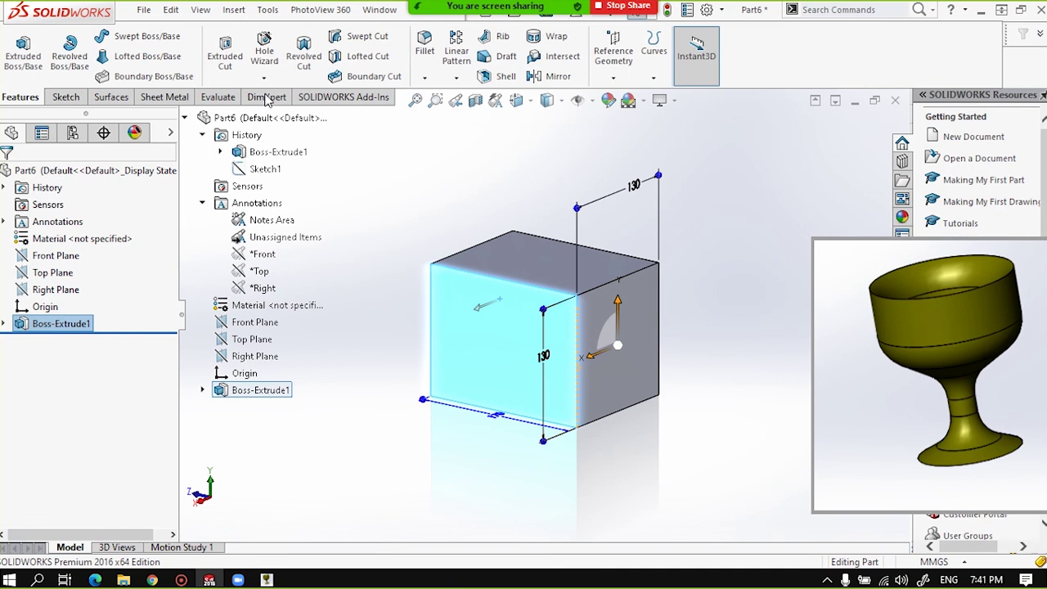
click(58, 98)
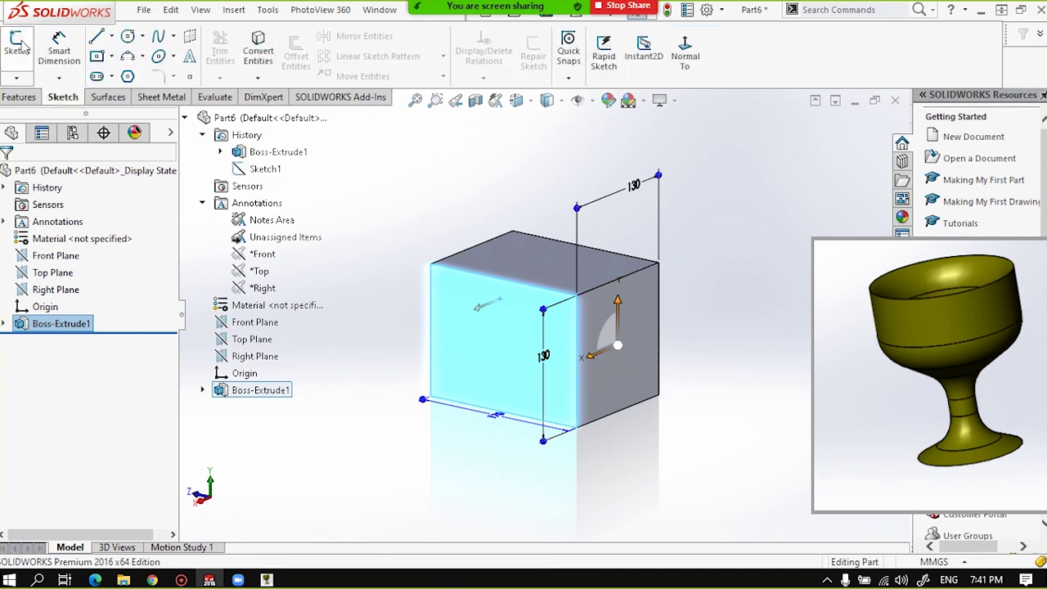
Sketch a circle on the box's front face.
click(20, 47)
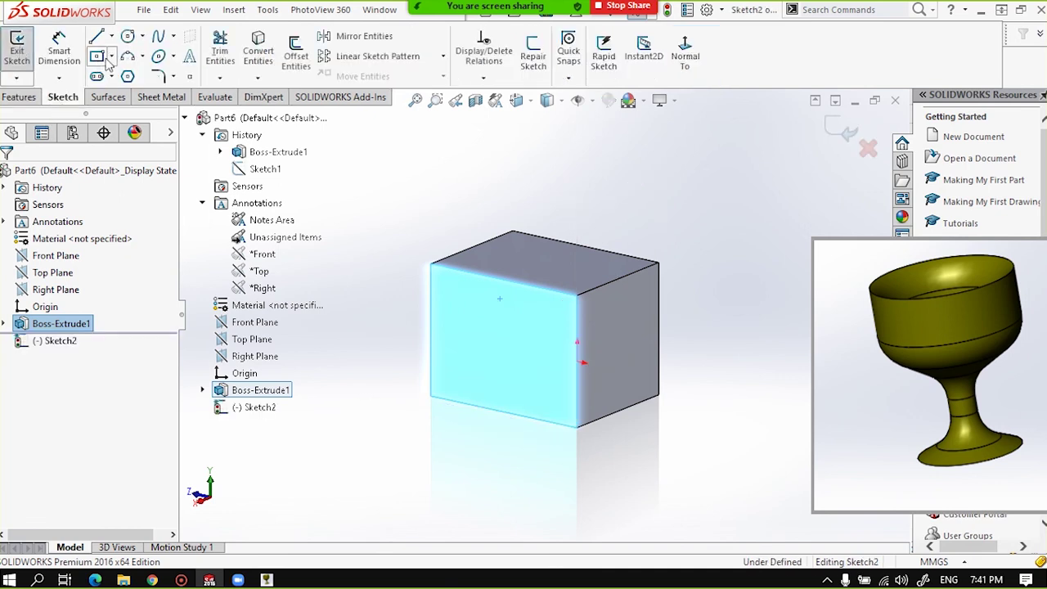
click(128, 37)
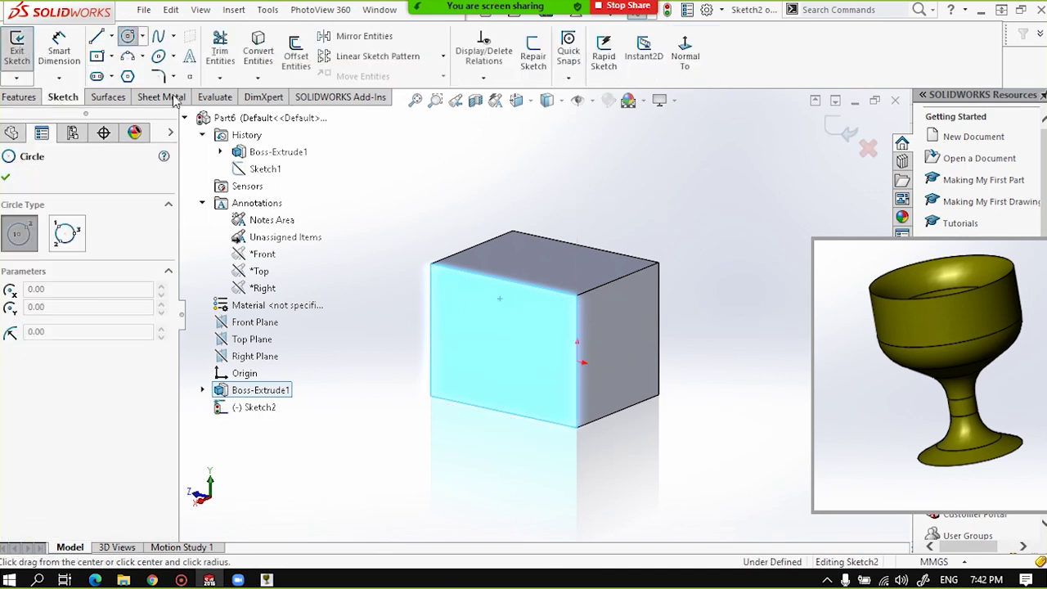
click(499, 340)
click(537, 347)
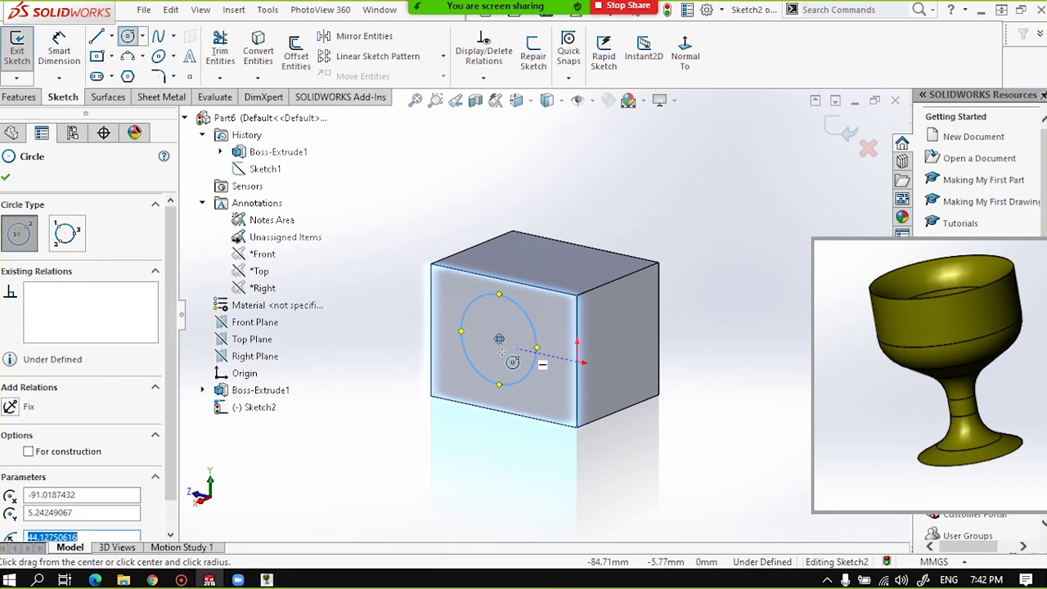
click(6, 179)
mouse_move(578, 345)
middle_down()
mouse_move(570, 321)
mouse_move(579, 350)
middle_up()
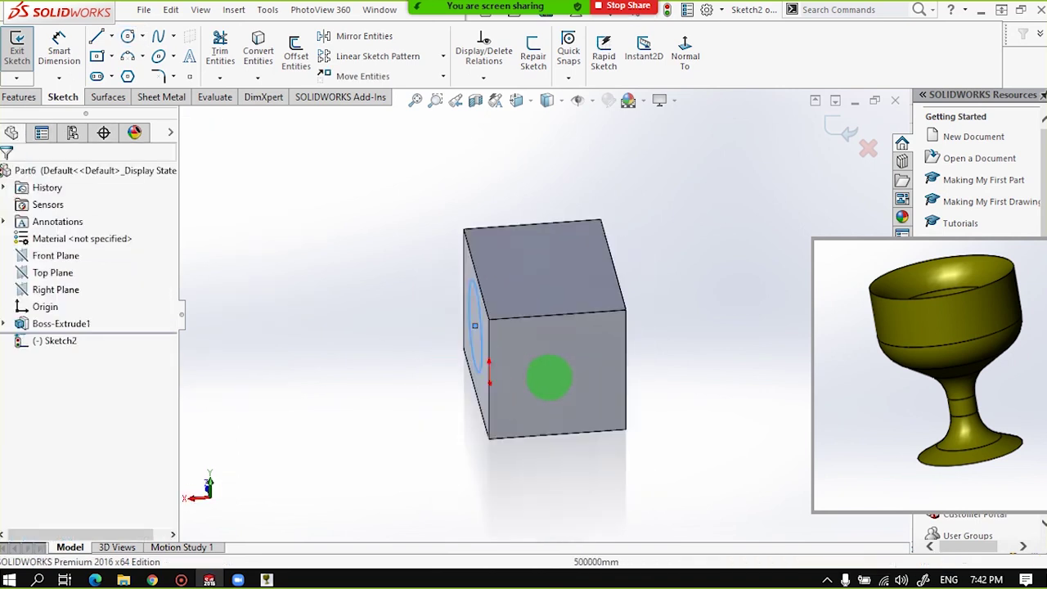
Start an Extruded Cut from the circle, set to Through All in one direction.
click(18, 97)
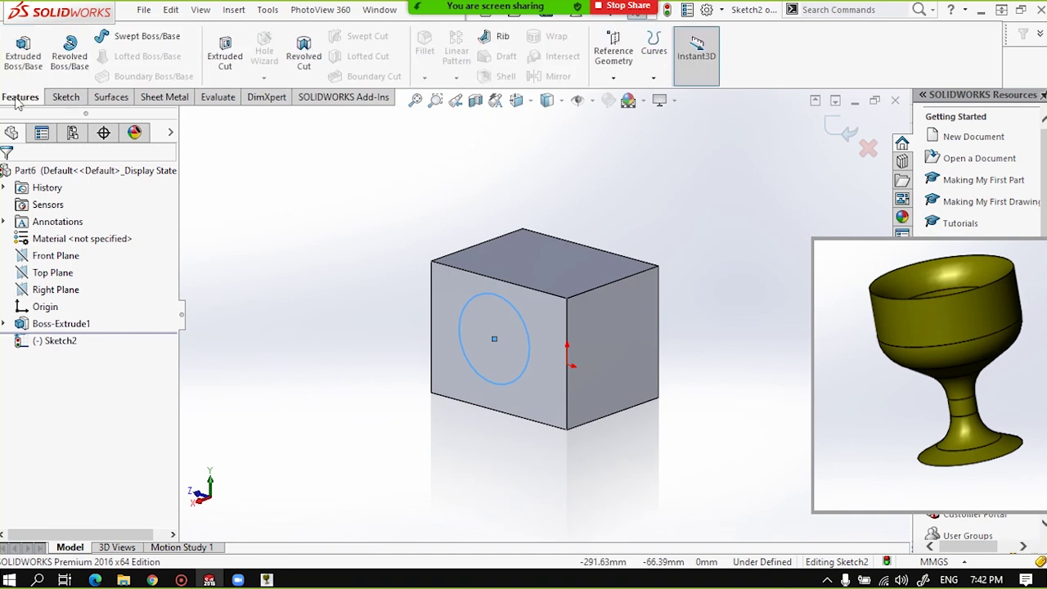
click(222, 41)
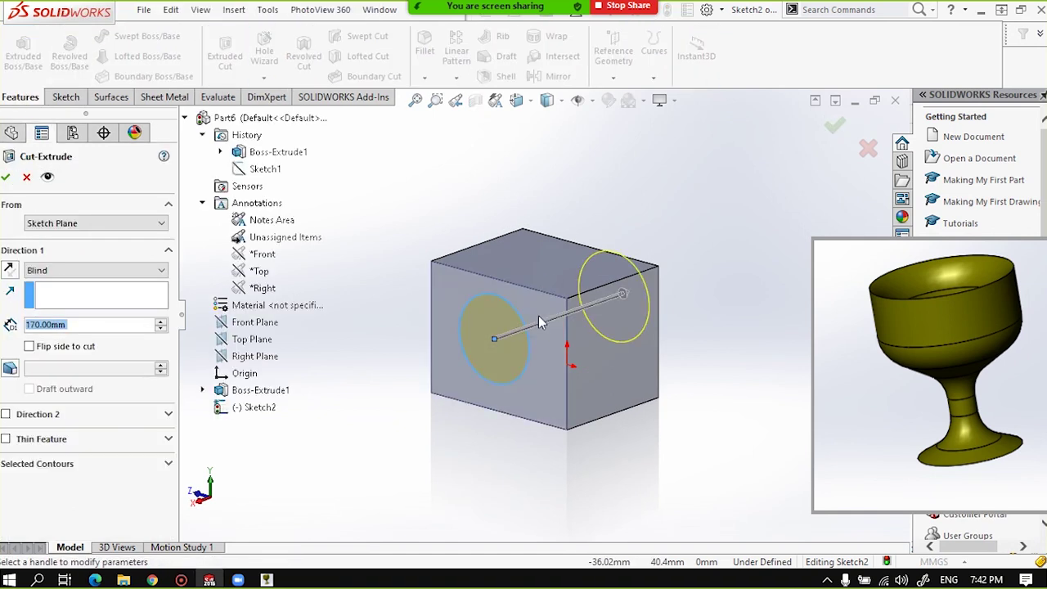
middle_drag(519, 317, 453, 320)
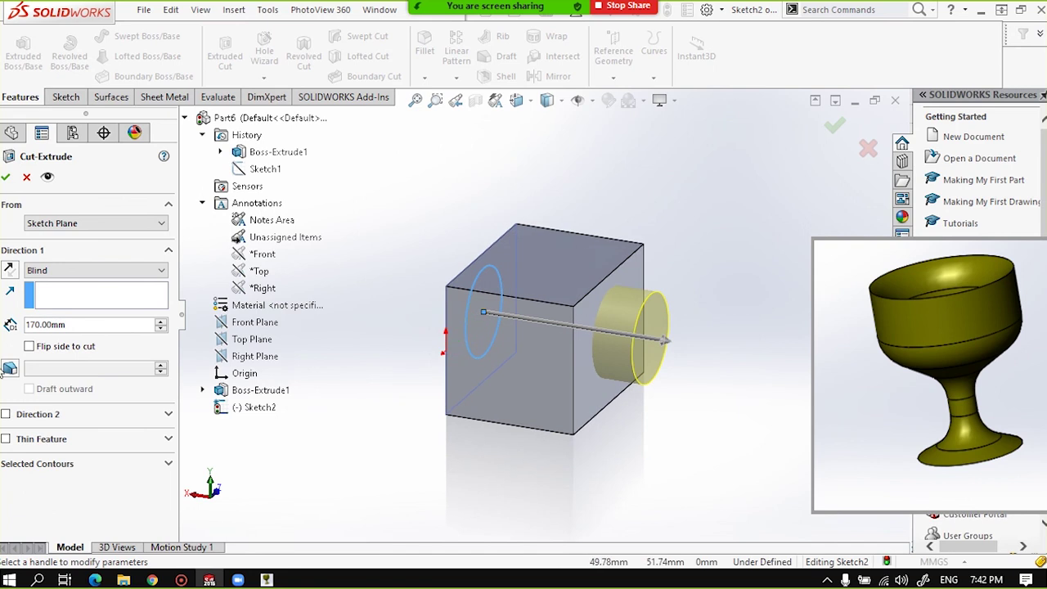
click(90, 270)
click(73, 285)
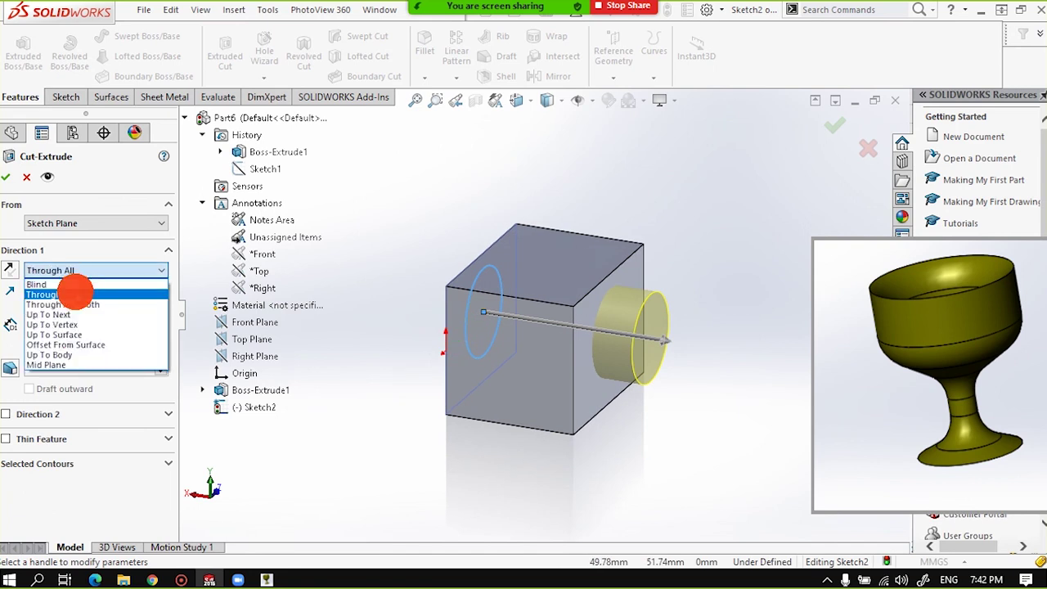
middle_drag(595, 314, 665, 320)
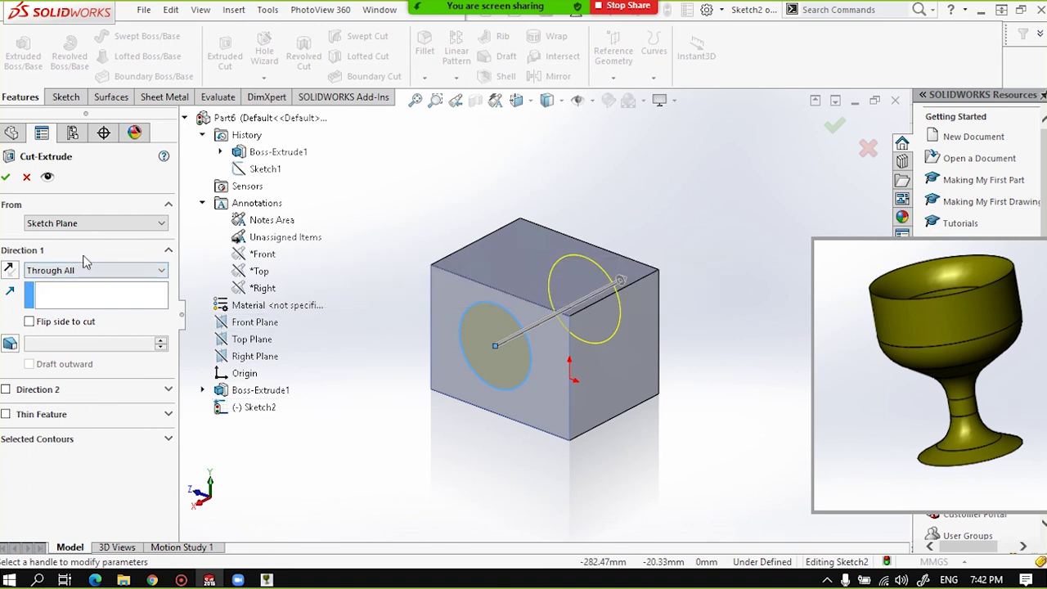
click(6, 390)
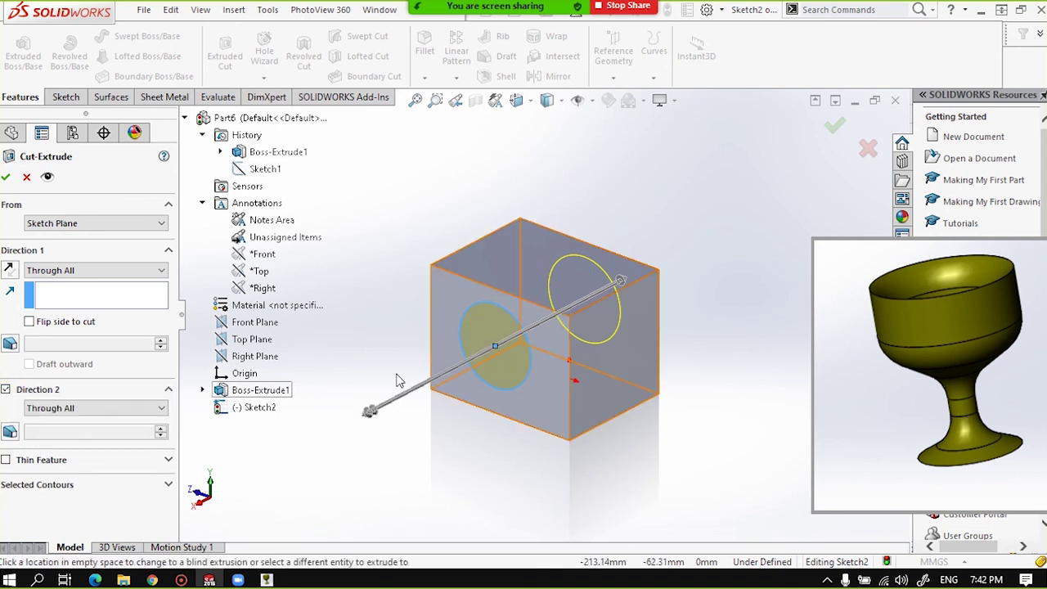
middle_drag(369, 374, 333, 384)
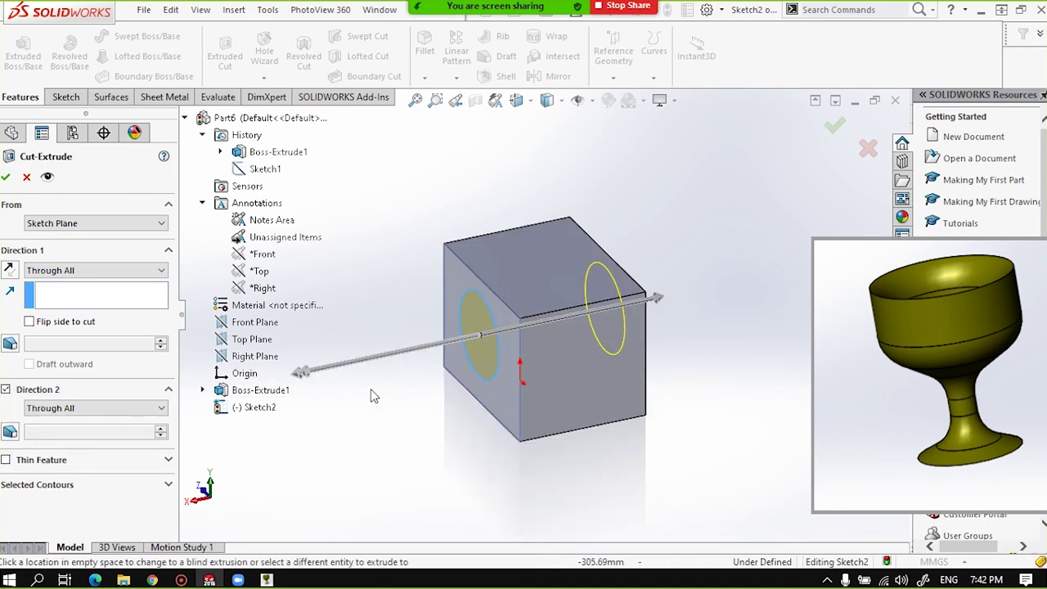
click(6, 390)
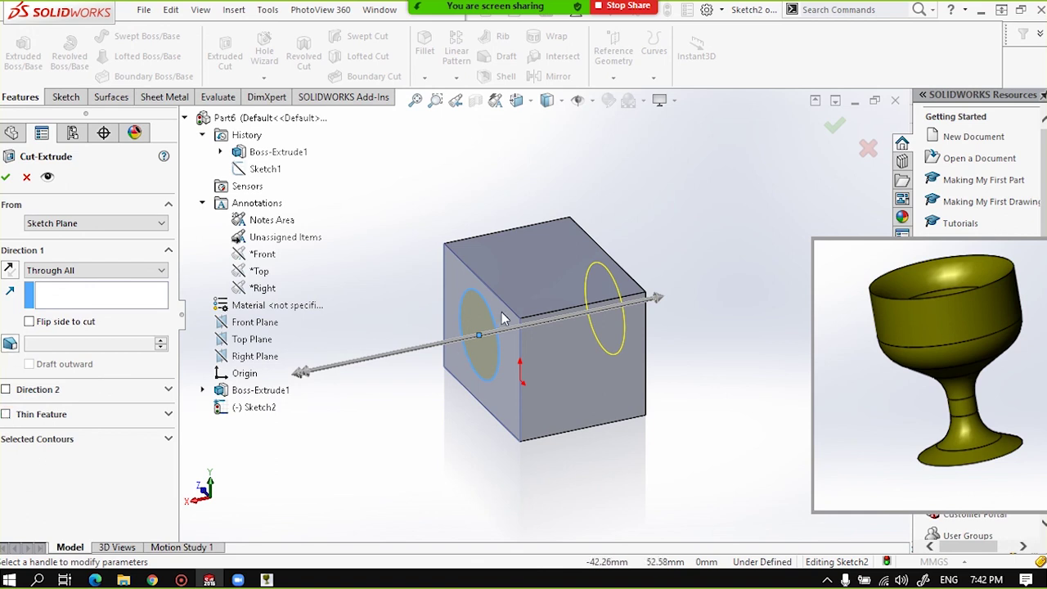
middle_drag(502, 311, 479, 253)
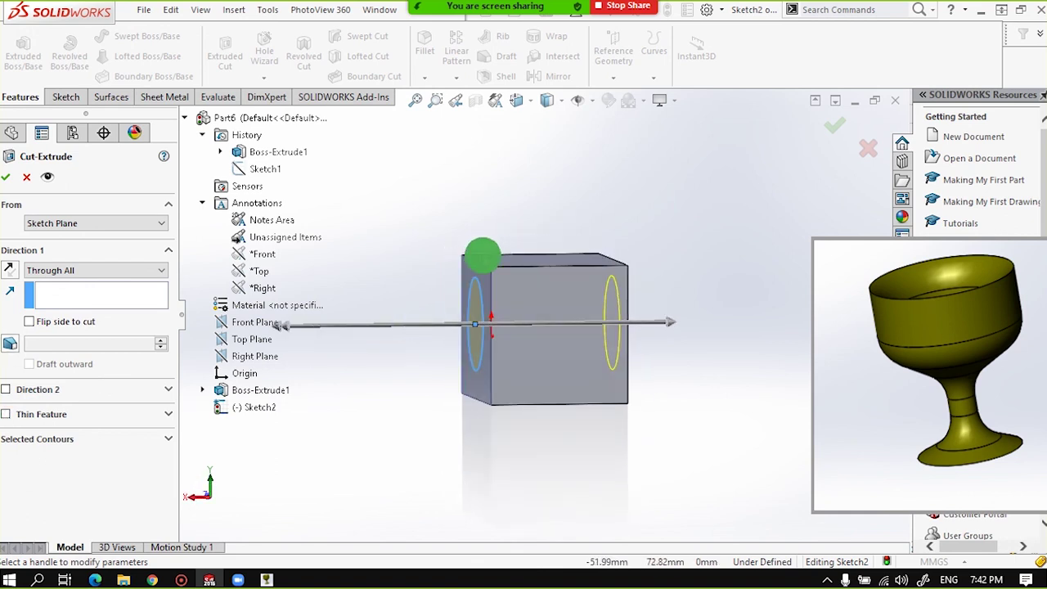
Give the Through All cut an 11° draft and confirm Cut-Extrude1.
click(10, 344)
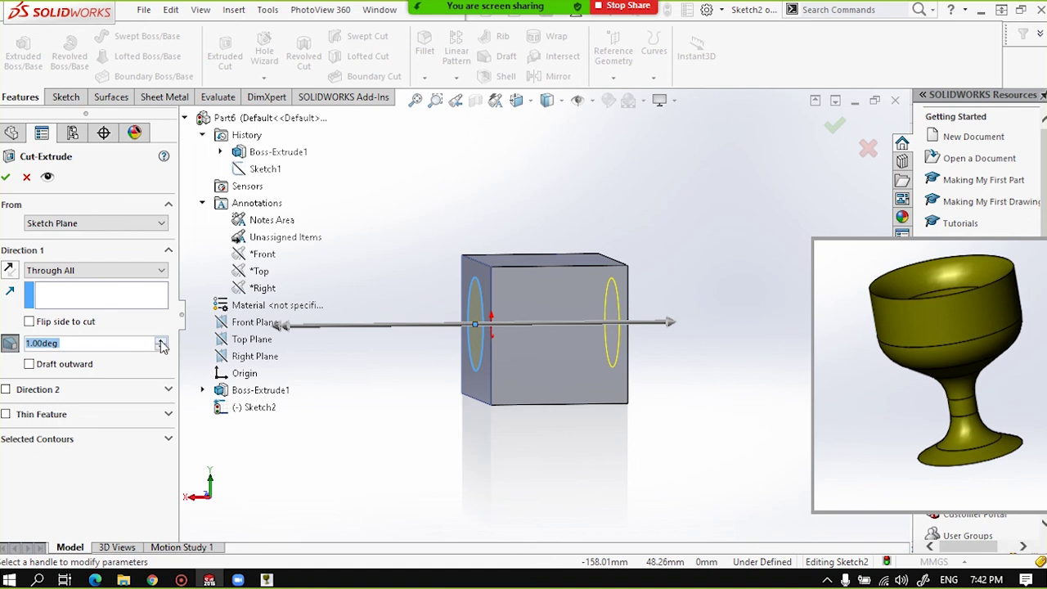
click(161, 340)
click(161, 340)
mouse_move(491, 339)
middle_down()
mouse_move(530, 370)
mouse_move(489, 299)
middle_up()
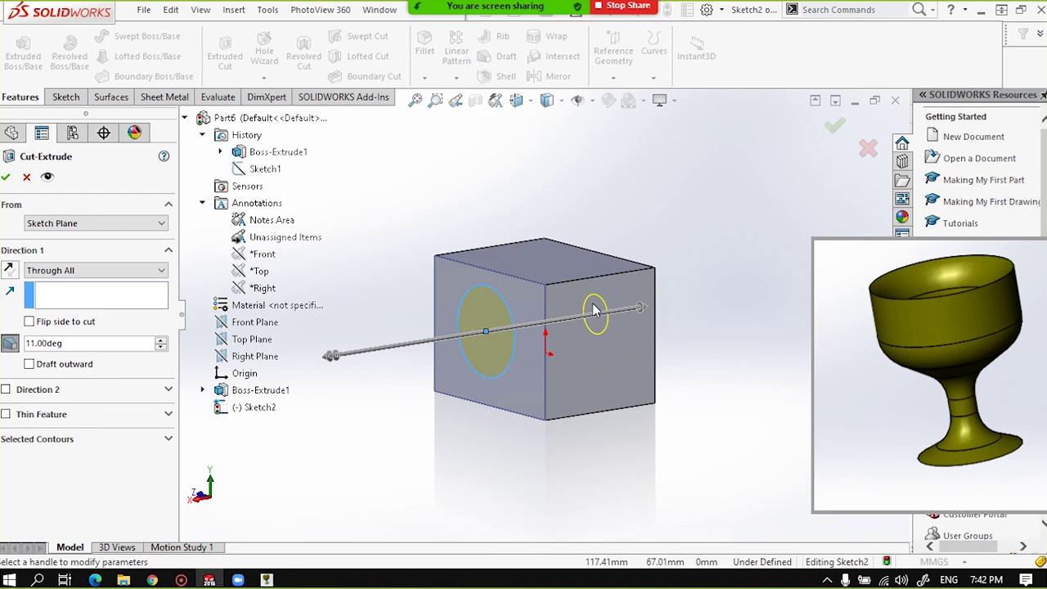
click(6, 173)
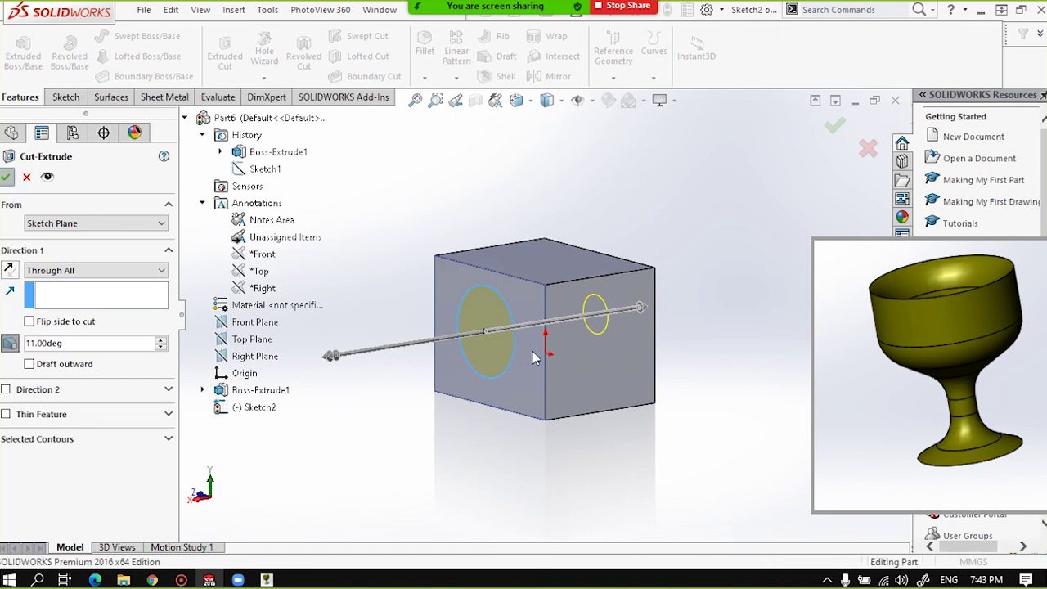
mouse_move(411, 218)
middle_down()
mouse_move(511, 319)
mouse_move(575, 285)
mouse_move(575, 313)
mouse_move(355, 333)
mouse_move(355, 313)
mouse_move(467, 297)
mouse_move(537, 321)
middle_up()
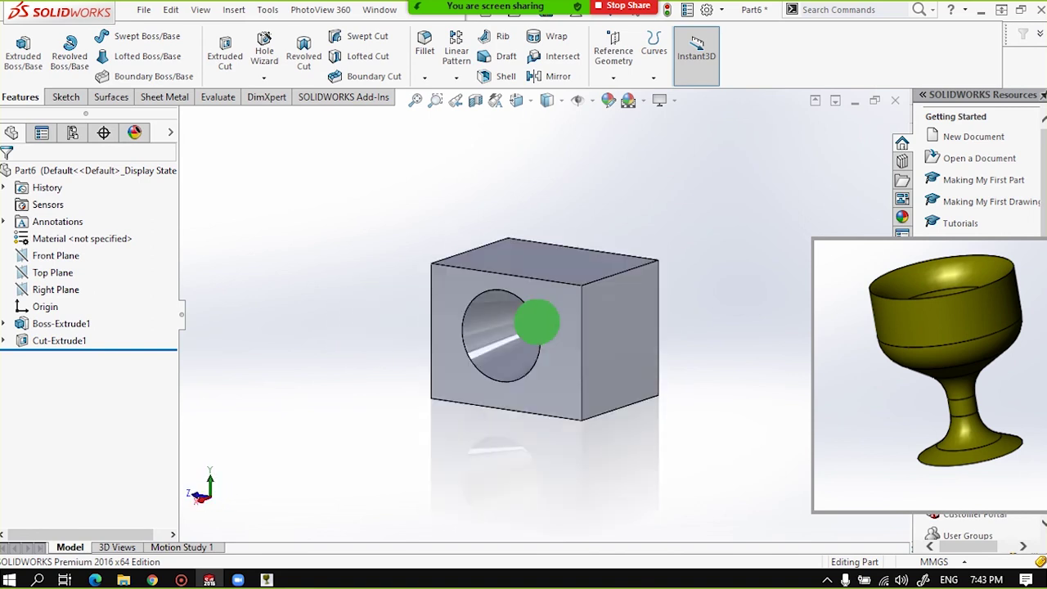
click(59, 341)
click(63, 309)
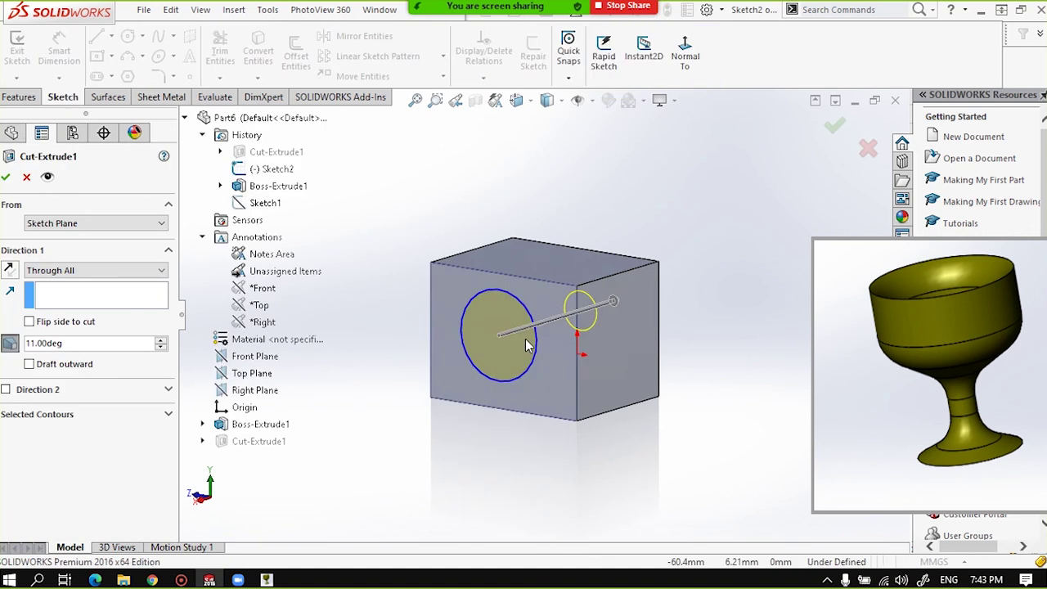
middle_drag(526, 344, 544, 331)
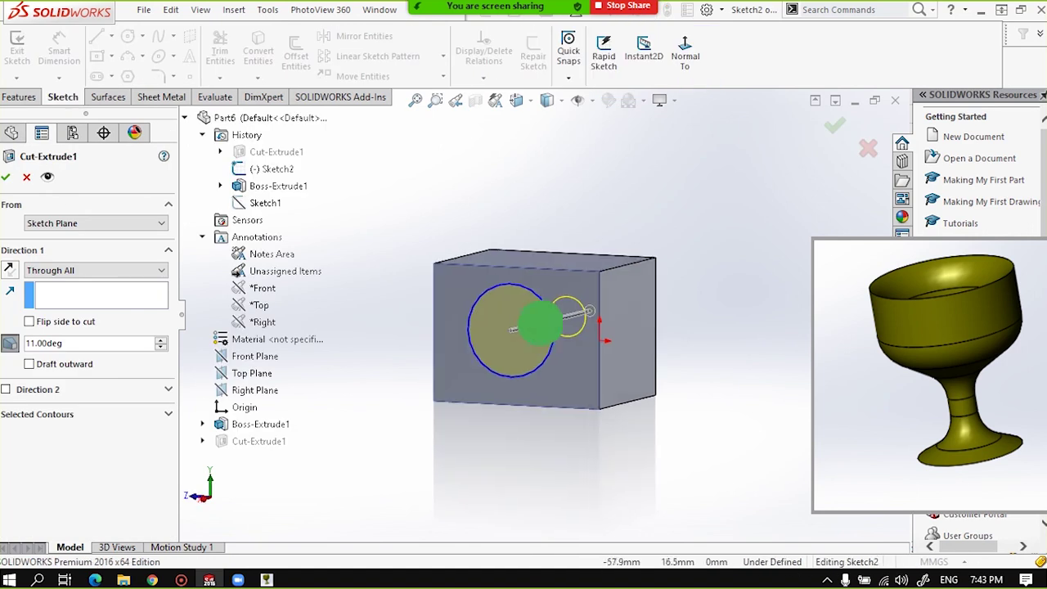
click(30, 364)
middle_drag(523, 368, 589, 368)
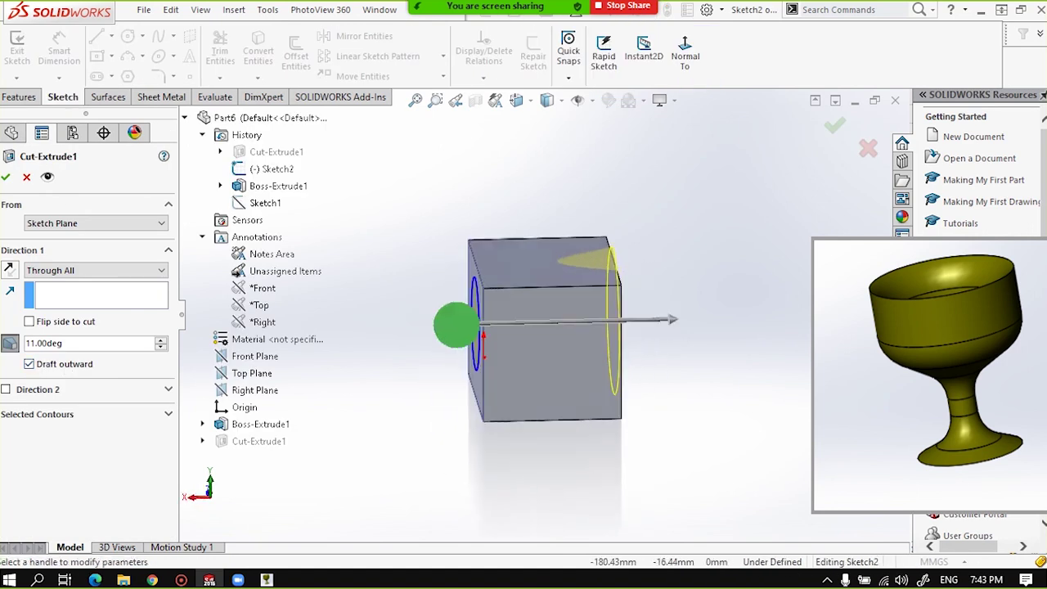
mouse_move(523, 344)
middle_down()
mouse_move(593, 260)
mouse_move(557, 307)
middle_up()
scroll(557, 301, down, 2)
click(6, 176)
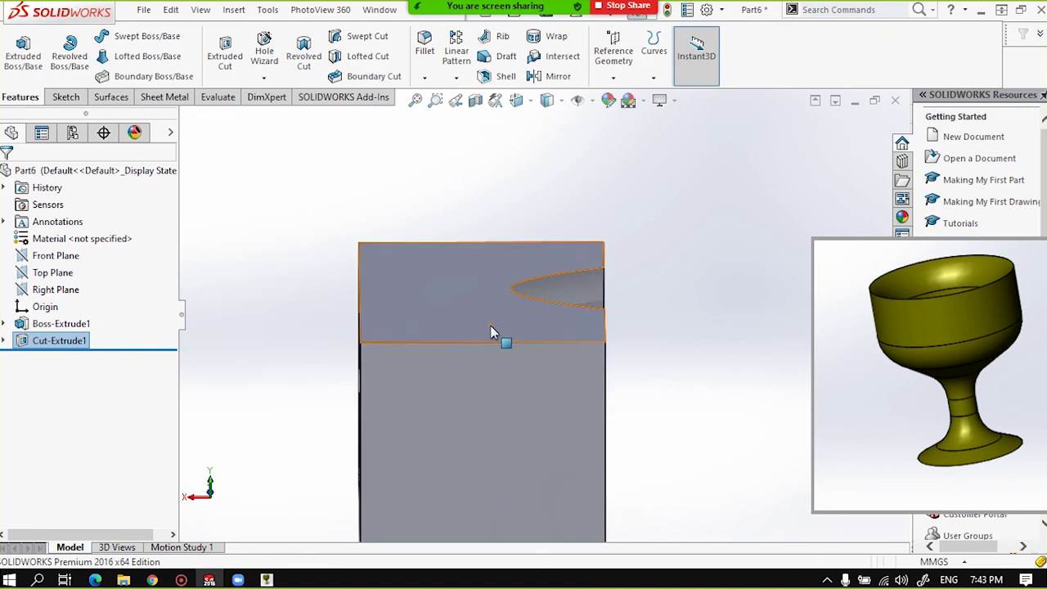
mouse_move(491, 326)
middle_down()
mouse_move(384, 300)
mouse_move(381, 264)
mouse_move(402, 189)
mouse_move(403, 288)
mouse_move(451, 357)
mouse_move(568, 346)
middle_up()
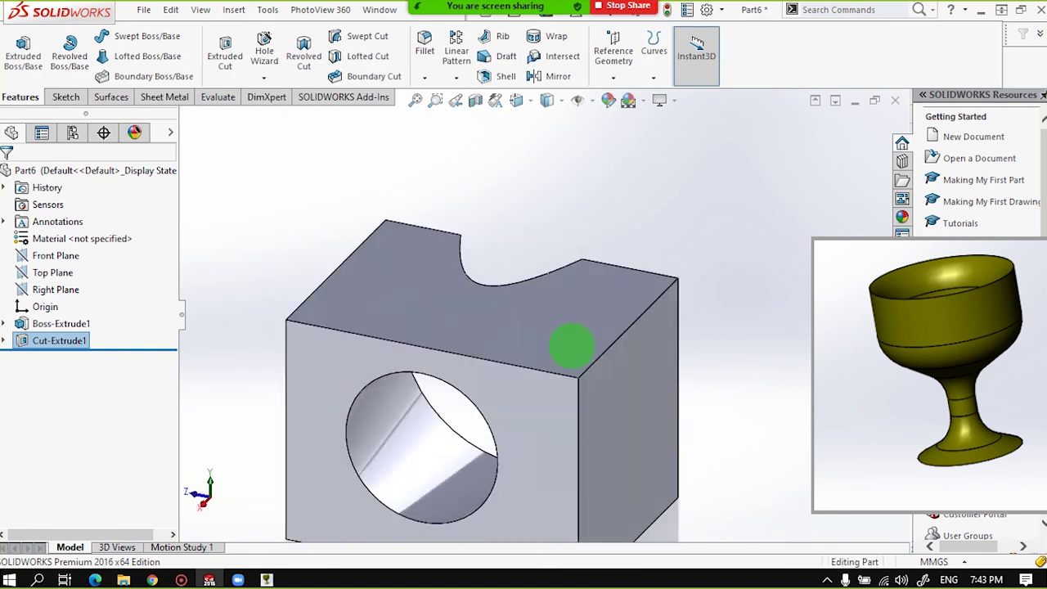
scroll(543, 367, up, 4)
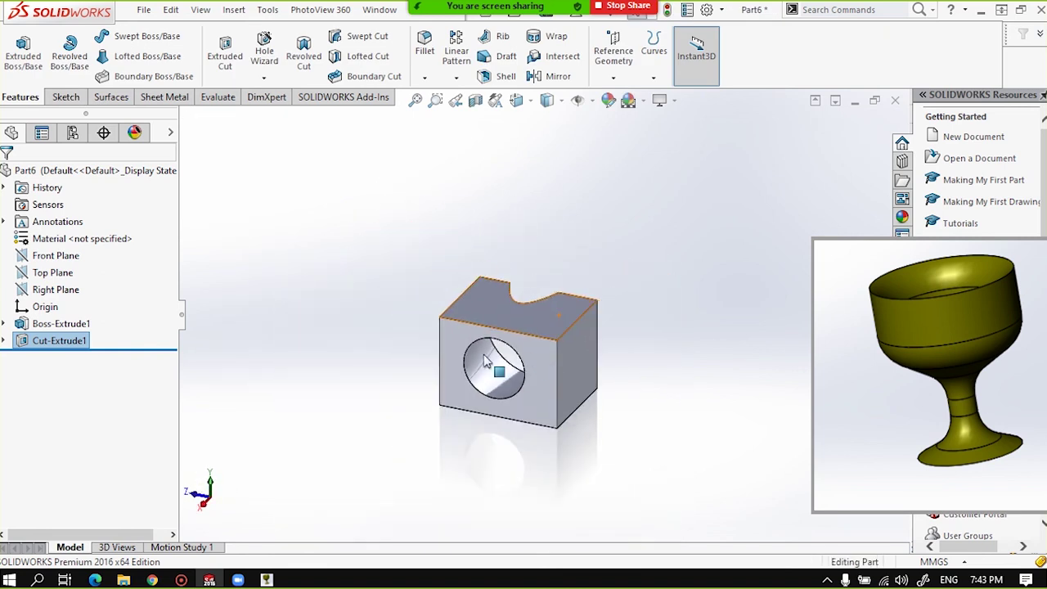
click(22, 345)
Edit Cut-Extrude1, try removing the draft and a Blind end condition, then cancel.
click(38, 338)
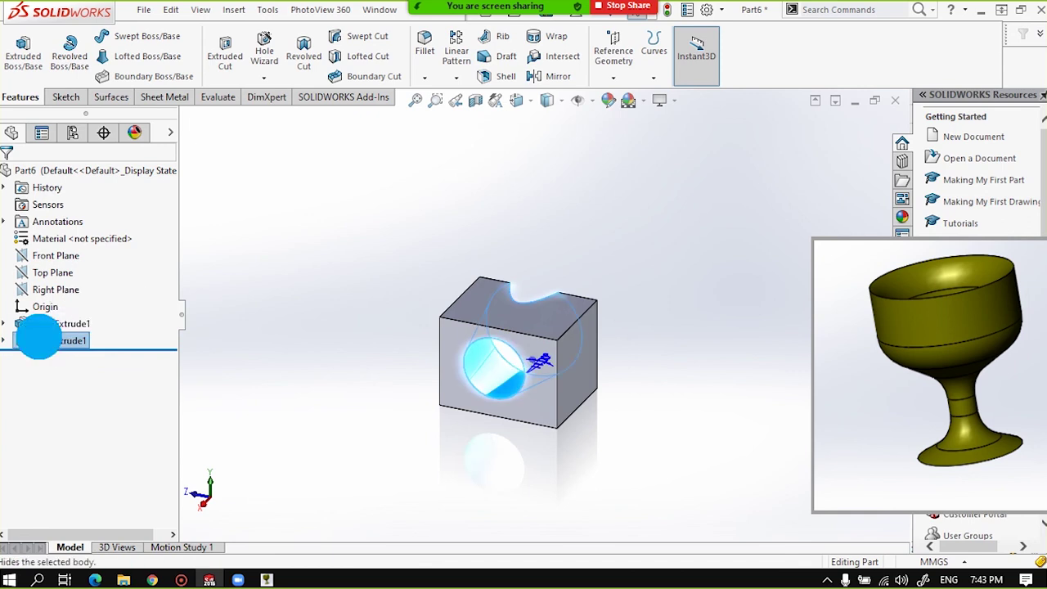
right_click(38, 338)
click(52, 227)
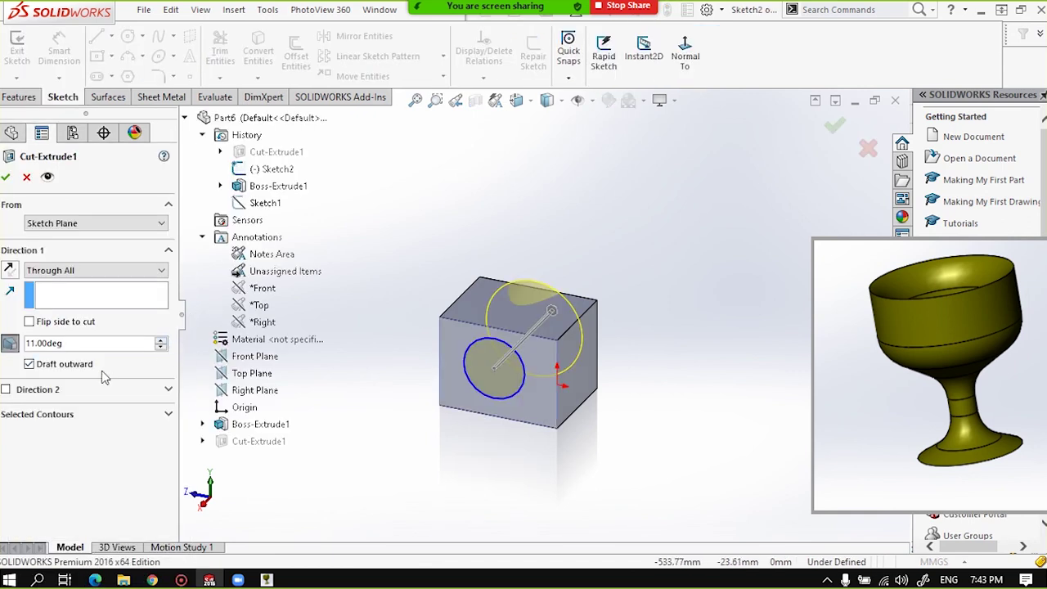
click(11, 342)
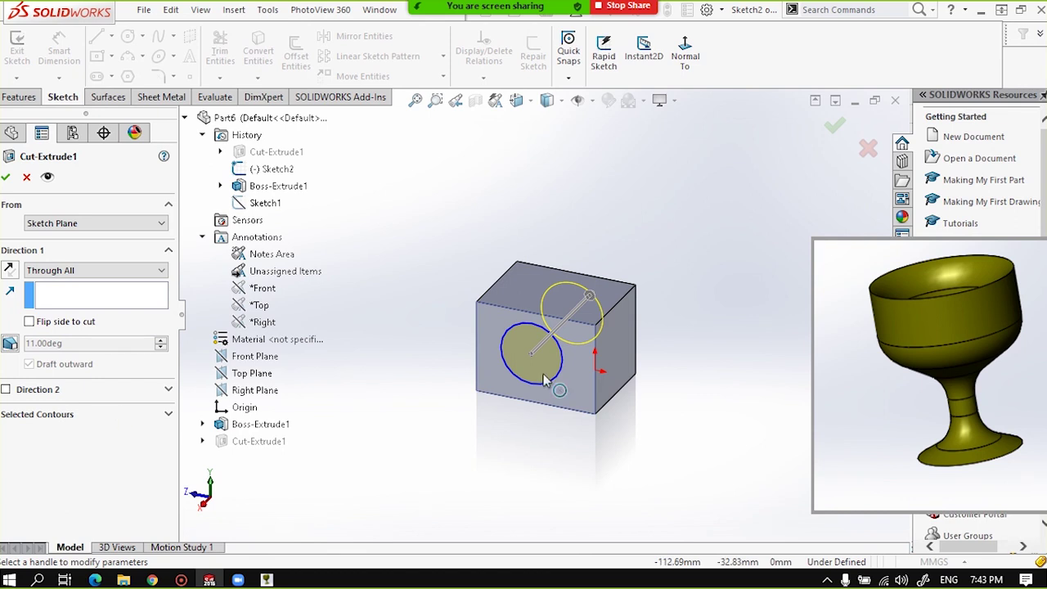
middle_drag(547, 380, 497, 327)
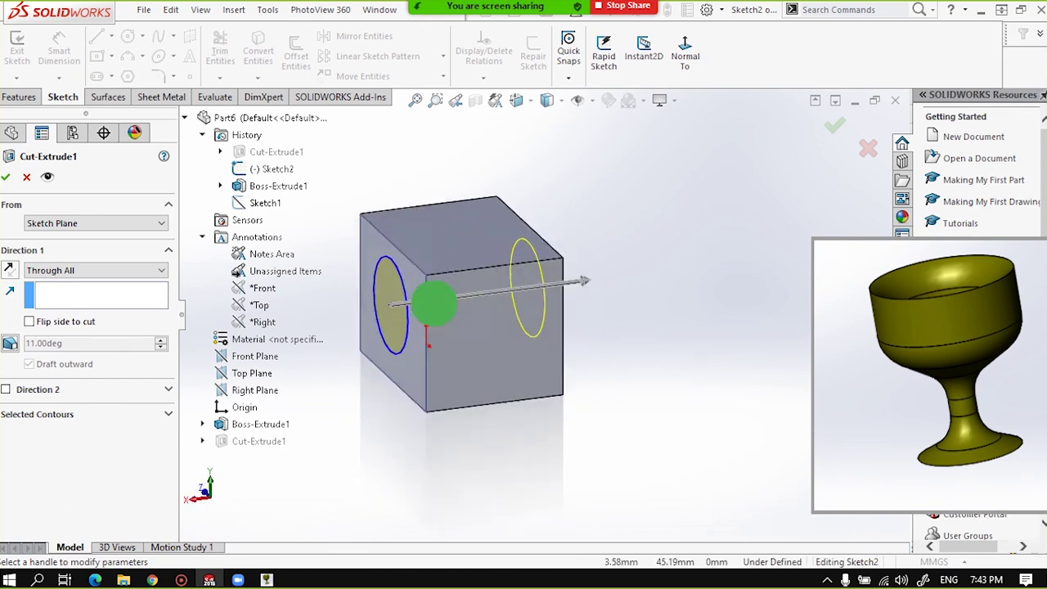
middle_drag(433, 303, 416, 285)
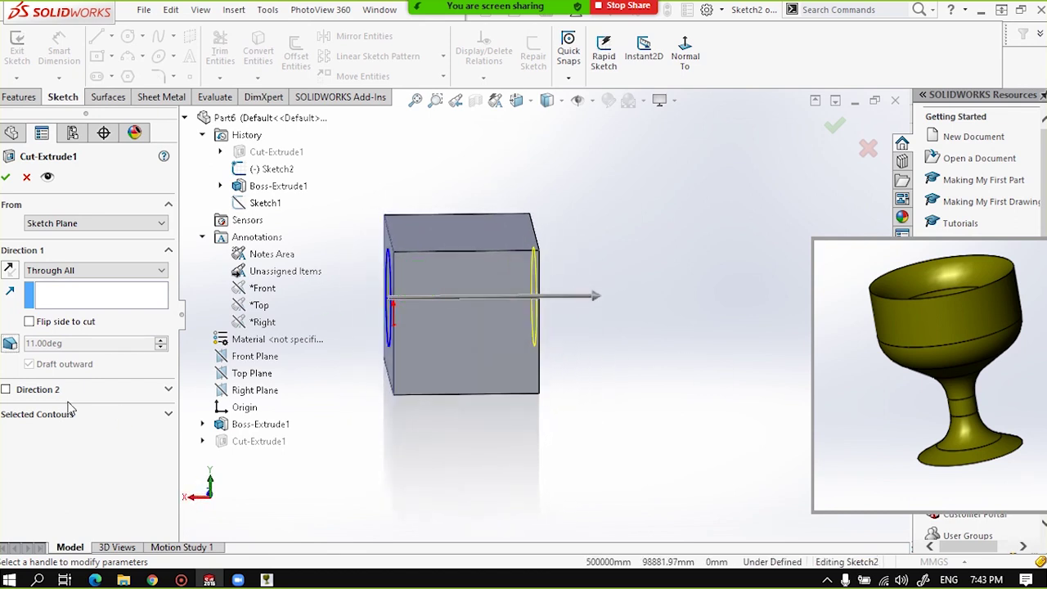
click(49, 270)
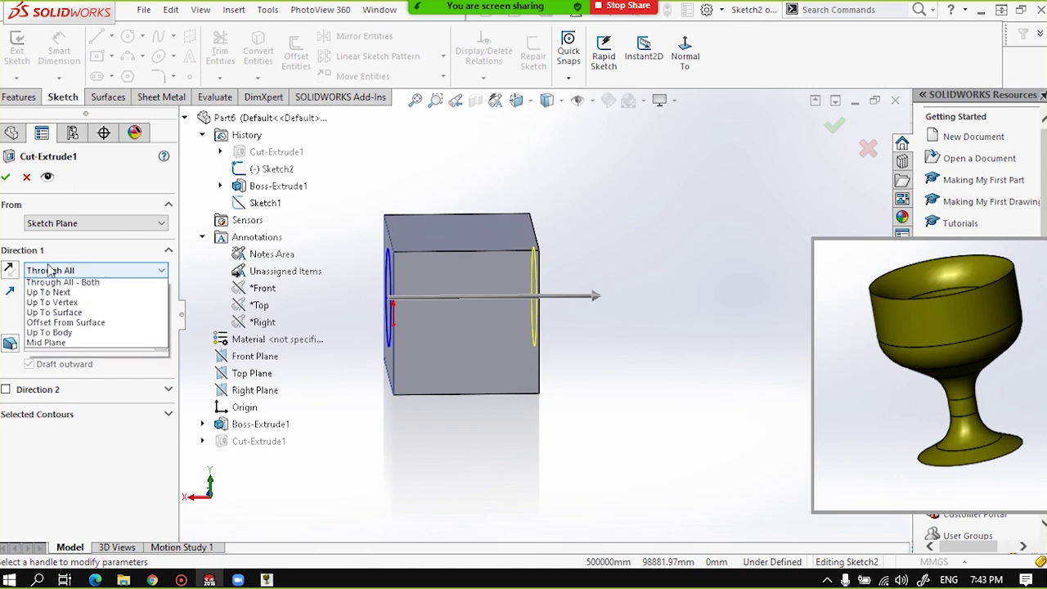
click(53, 283)
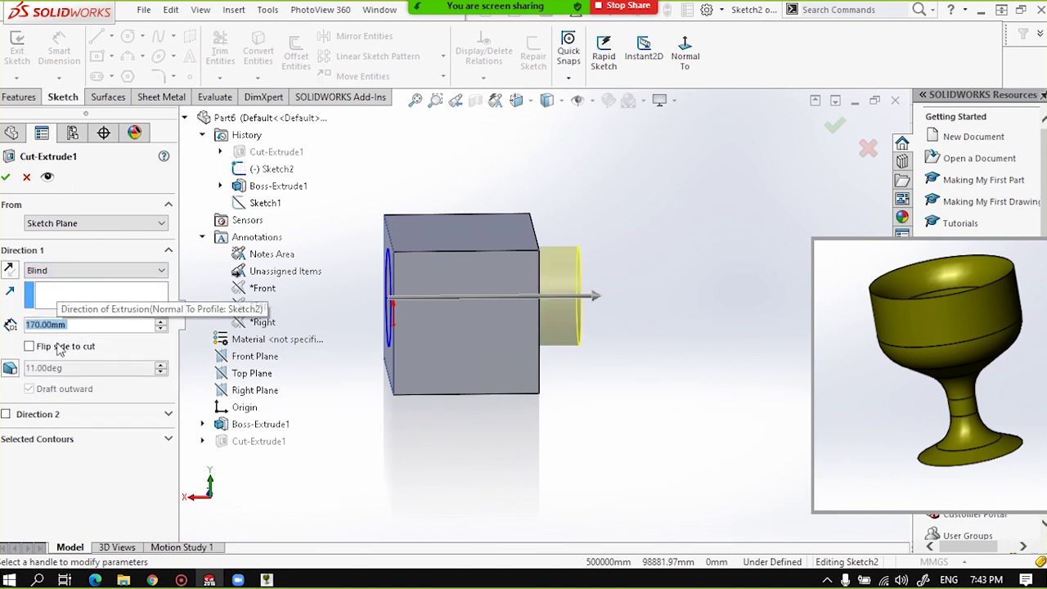
click(26, 176)
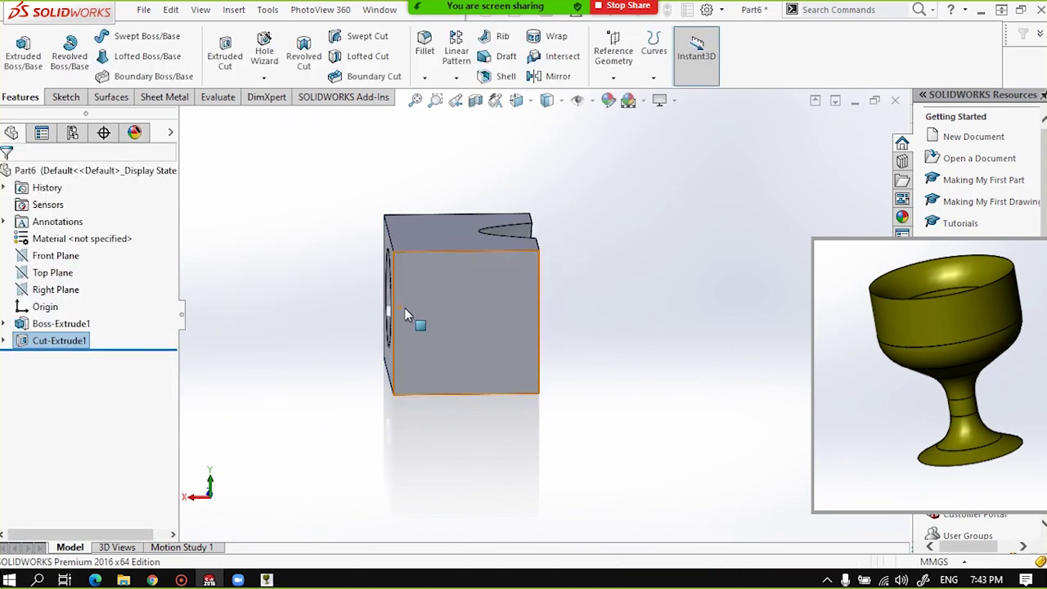
middle_drag(415, 317, 451, 316)
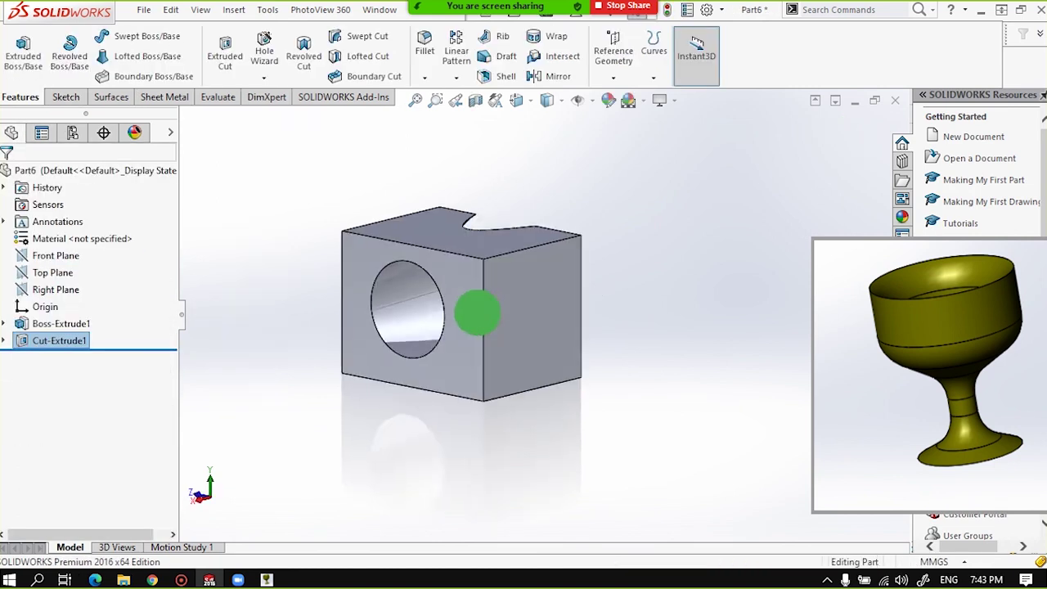
Re-edit Cut-Extrude1, clear the Draft outward and Draft options, and accept the cut.
right_click(29, 343)
click(50, 226)
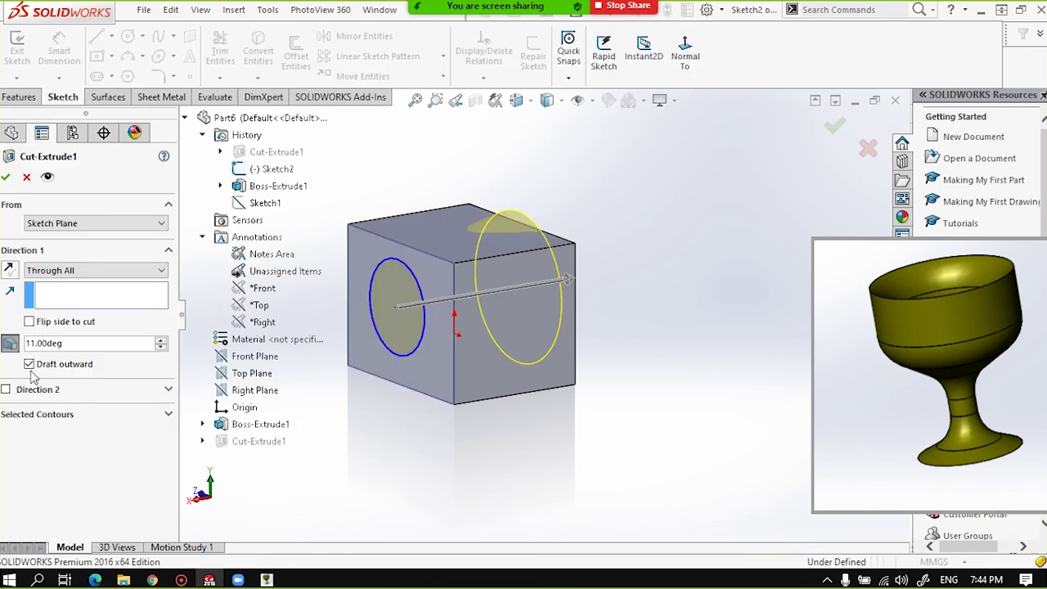
click(30, 365)
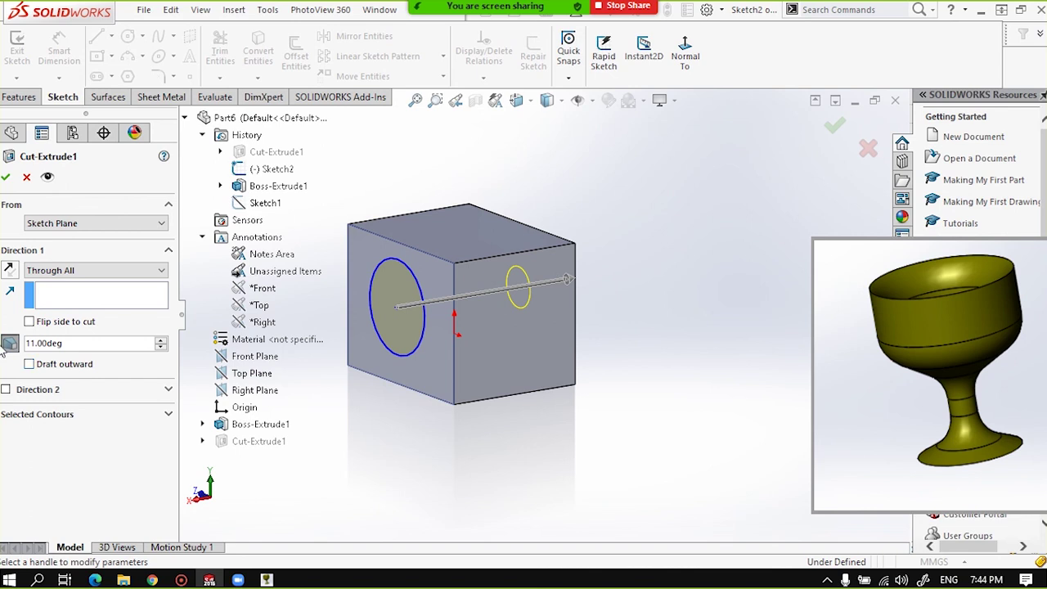
click(10, 343)
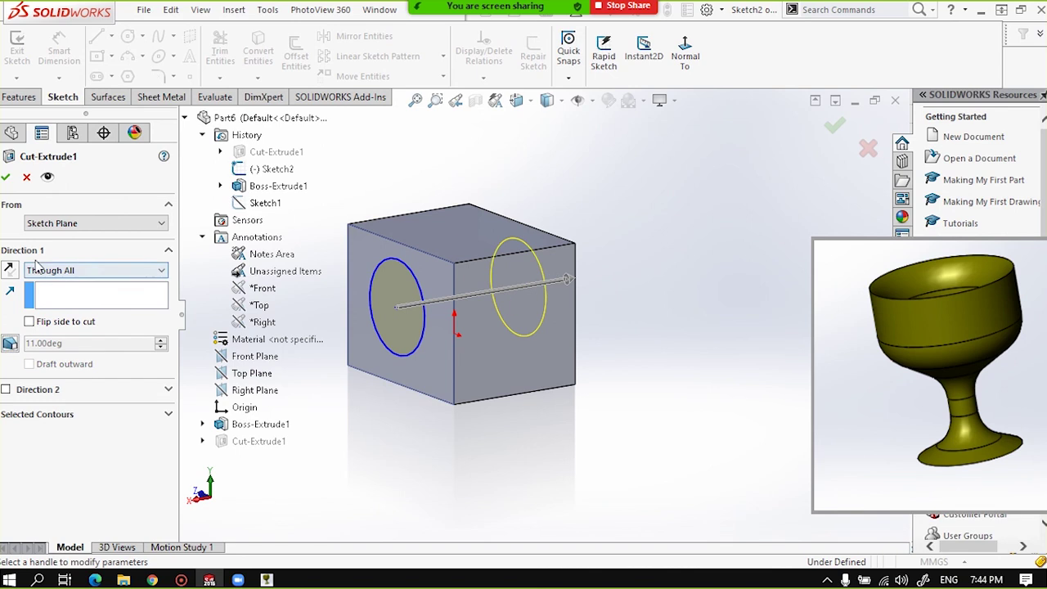
key(z)
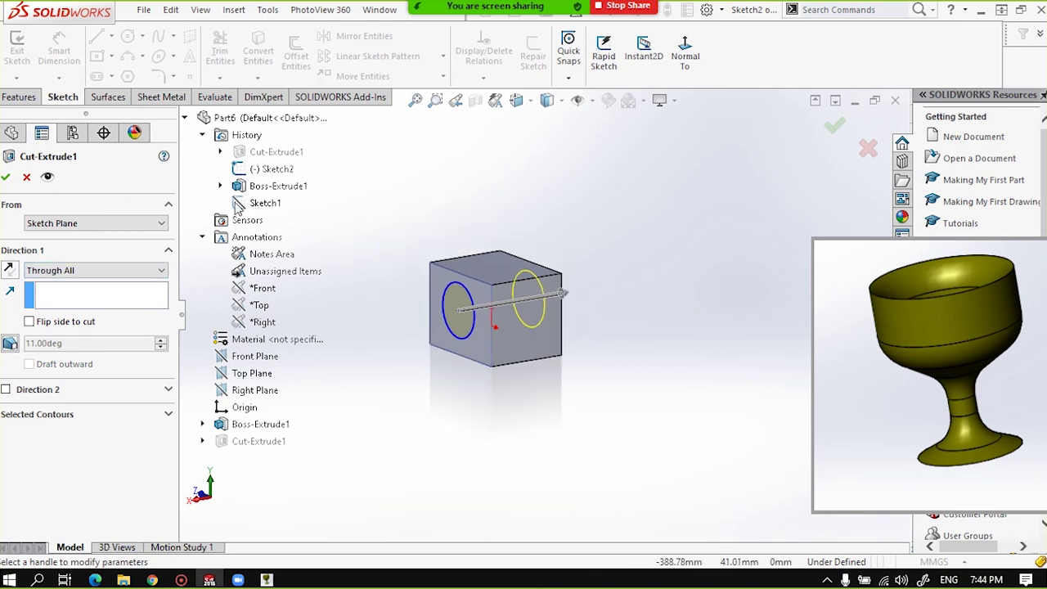
key(Return)
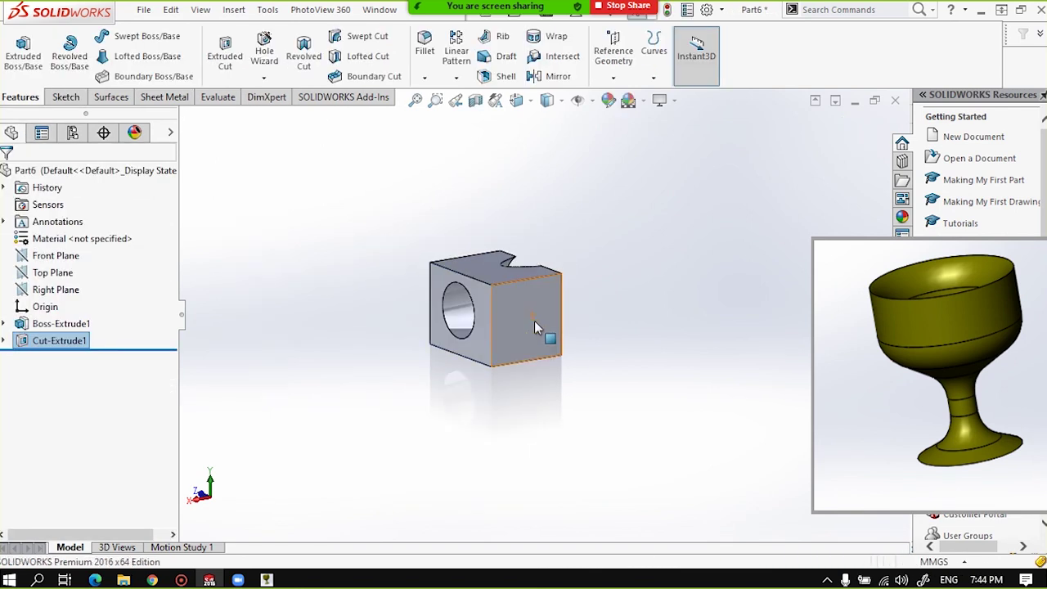
Delete Cut-Extrude1 and the leftover Sketch2.
click(29, 342)
click(28, 342)
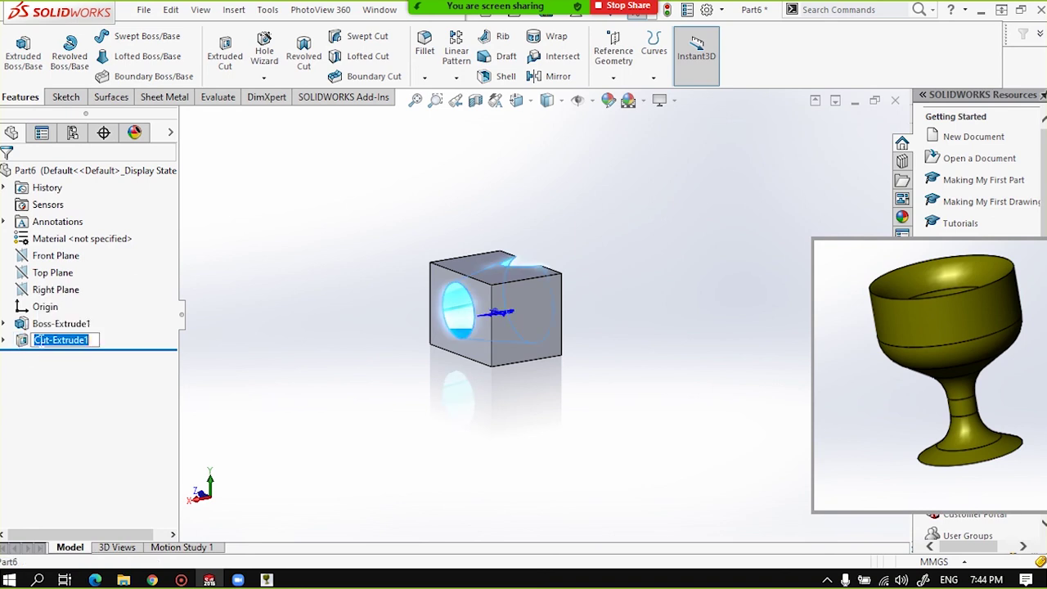
key(BackSpace)
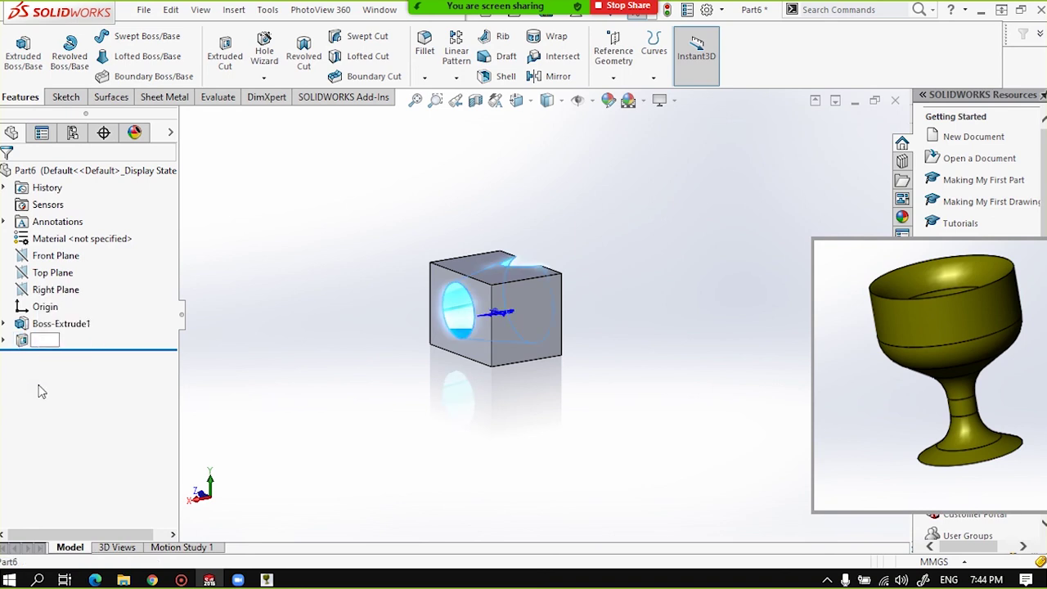
key(Escape)
key(Delete)
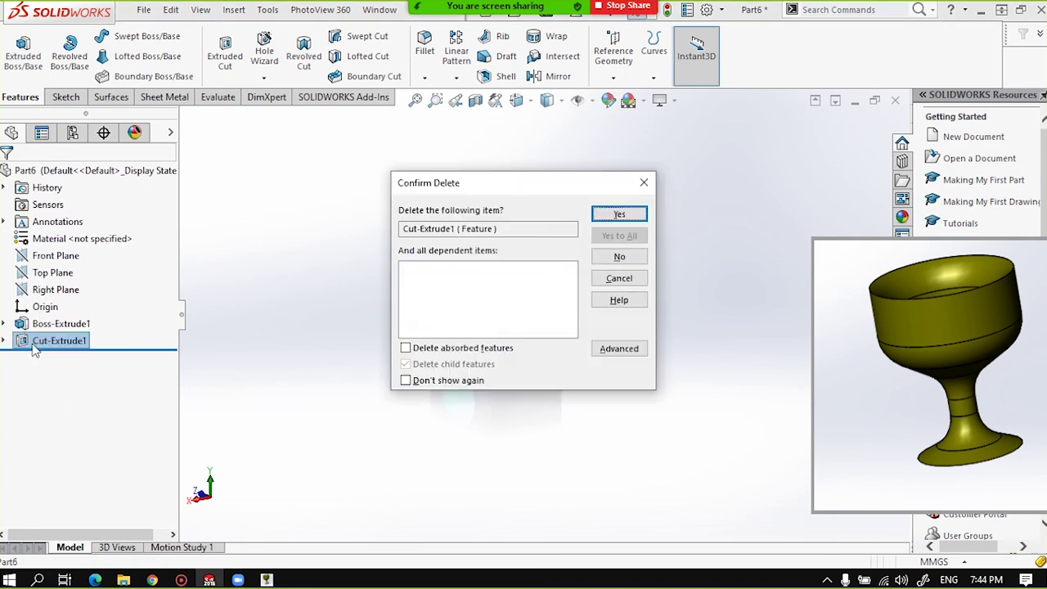
key(Return)
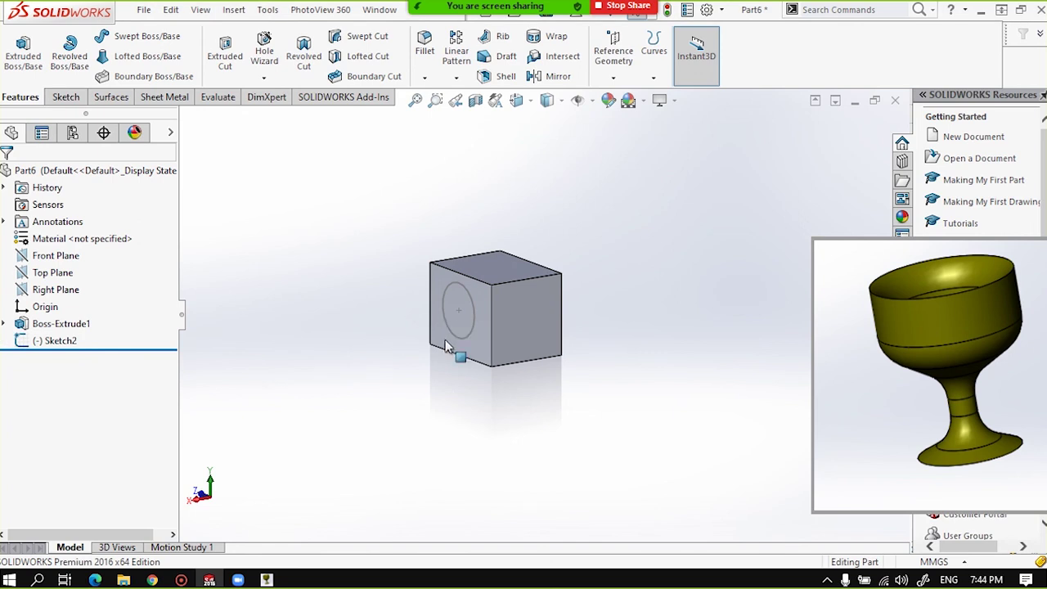
click(57, 340)
key(Delete)
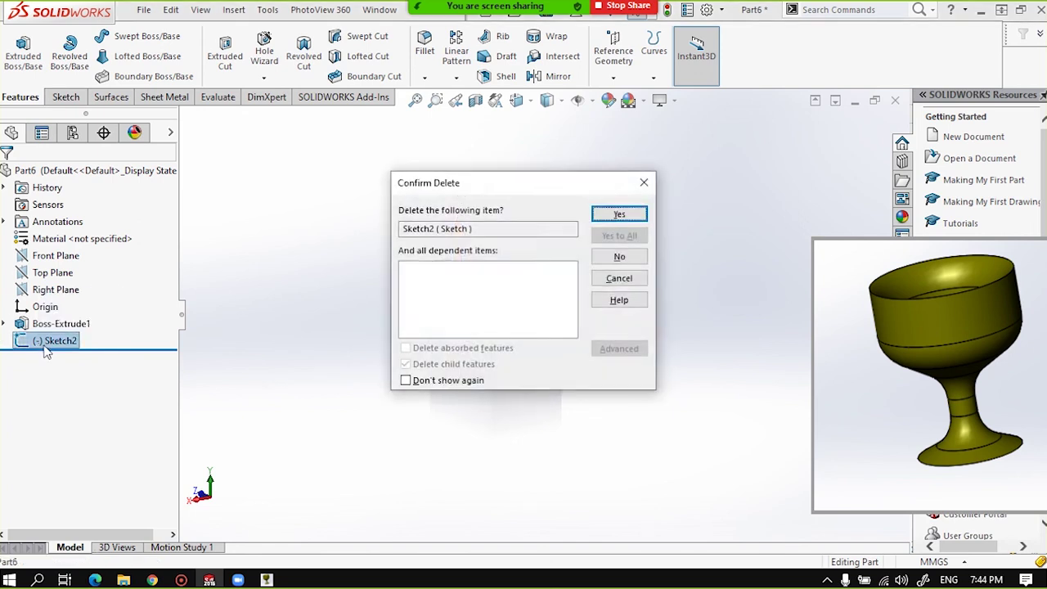
key(Return)
scroll(432, 334, down, 3)
scroll(549, 305, up, 3)
Sketch a new circle on the box's front face and start an Extruded Cut from it.
click(548, 306)
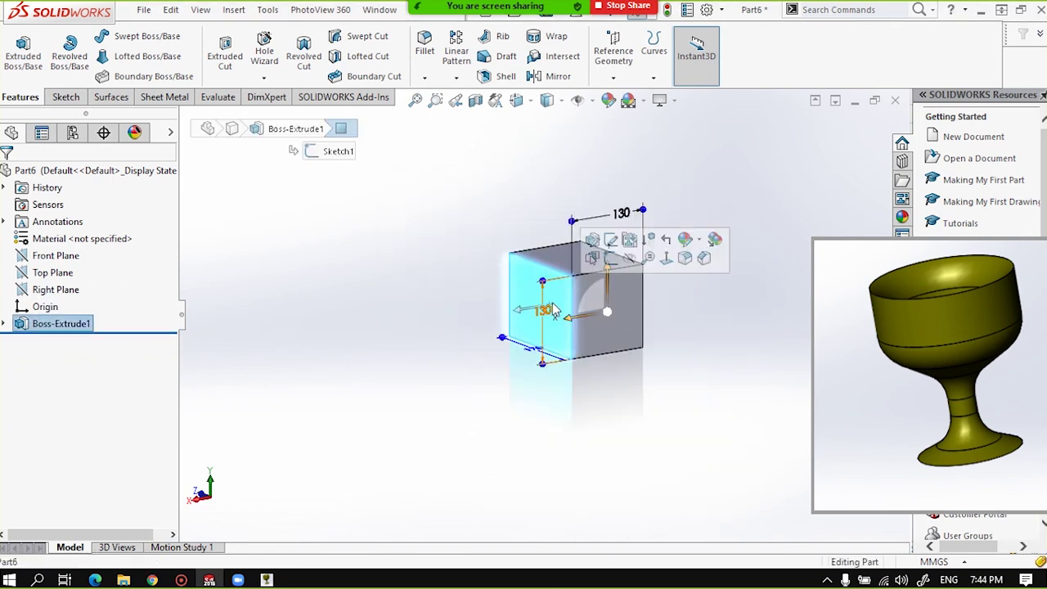
click(610, 257)
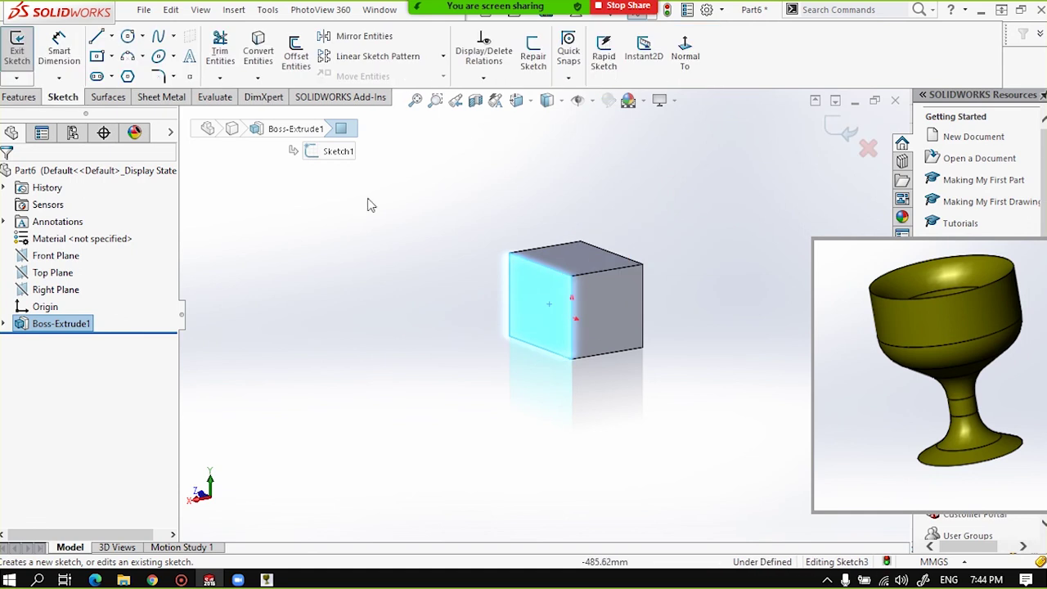
click(128, 36)
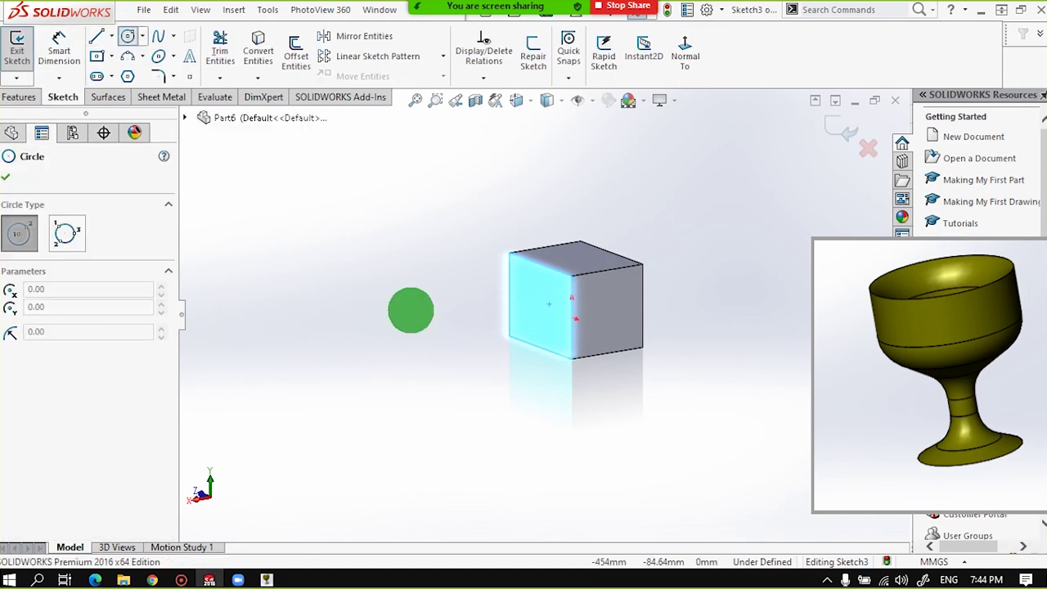
scroll(524, 319, up, 2)
scroll(561, 318, down, 2)
scroll(557, 331, down, 2)
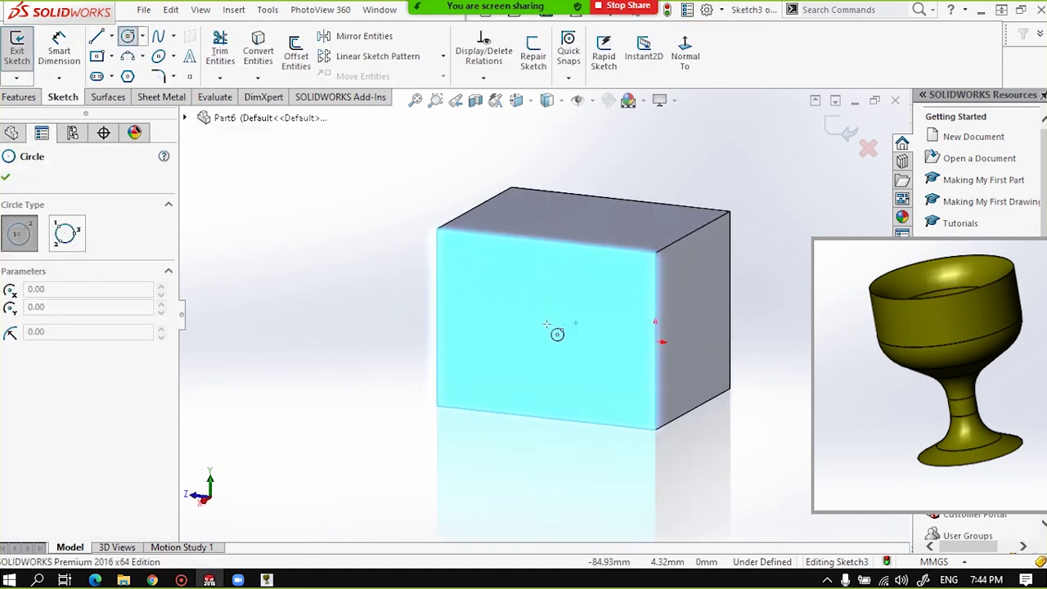
scroll(556, 333, down, 1)
click(548, 327)
click(576, 352)
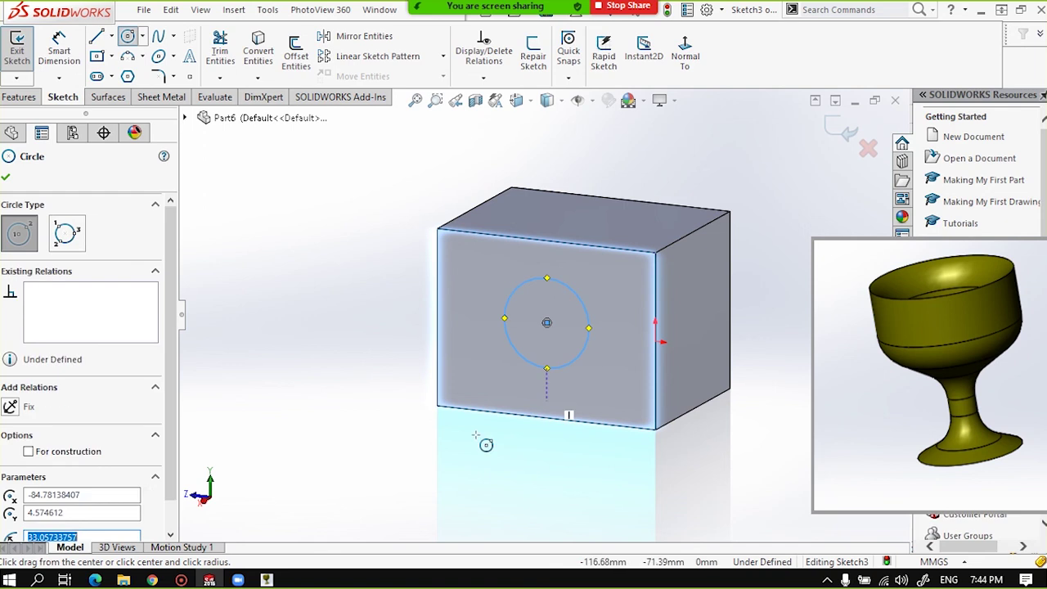
click(6, 176)
click(21, 97)
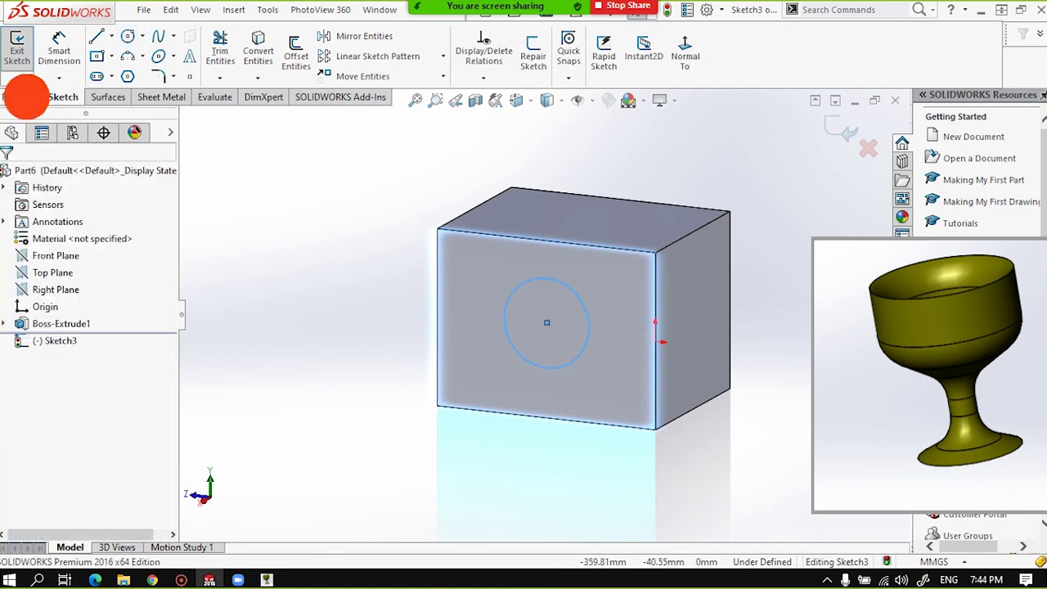
click(219, 51)
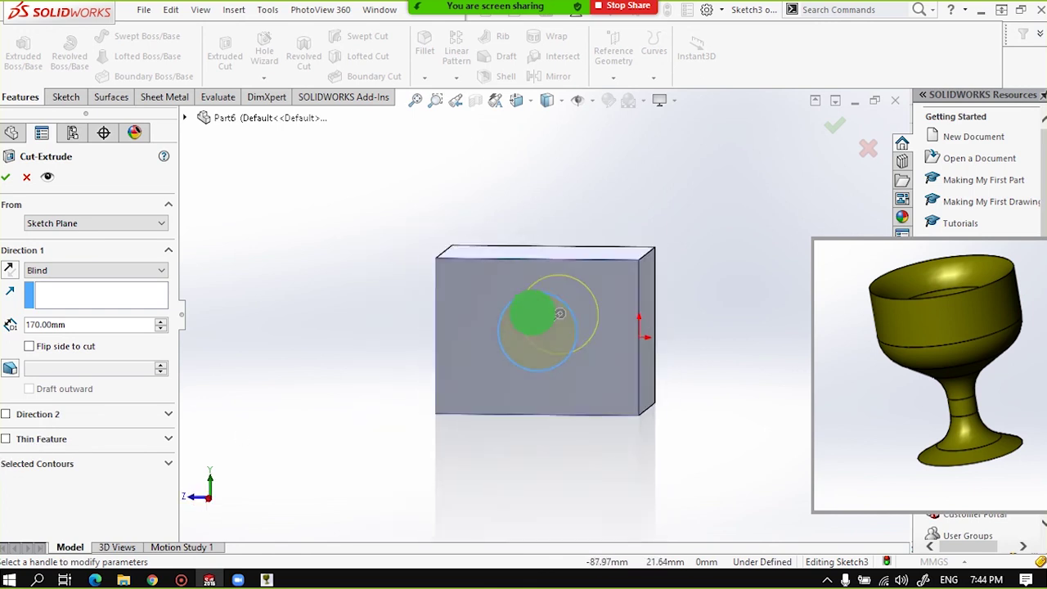
Make the cut a thin feature with a 10 mm wall reversed to the inside of the circle.
middle_drag(531, 312, 518, 312)
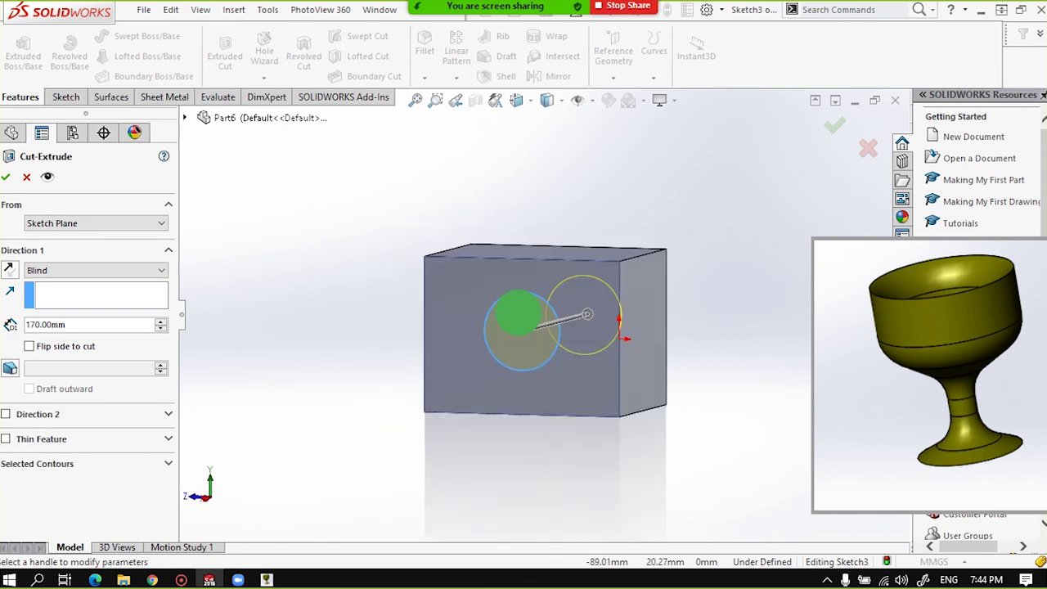
click(7, 439)
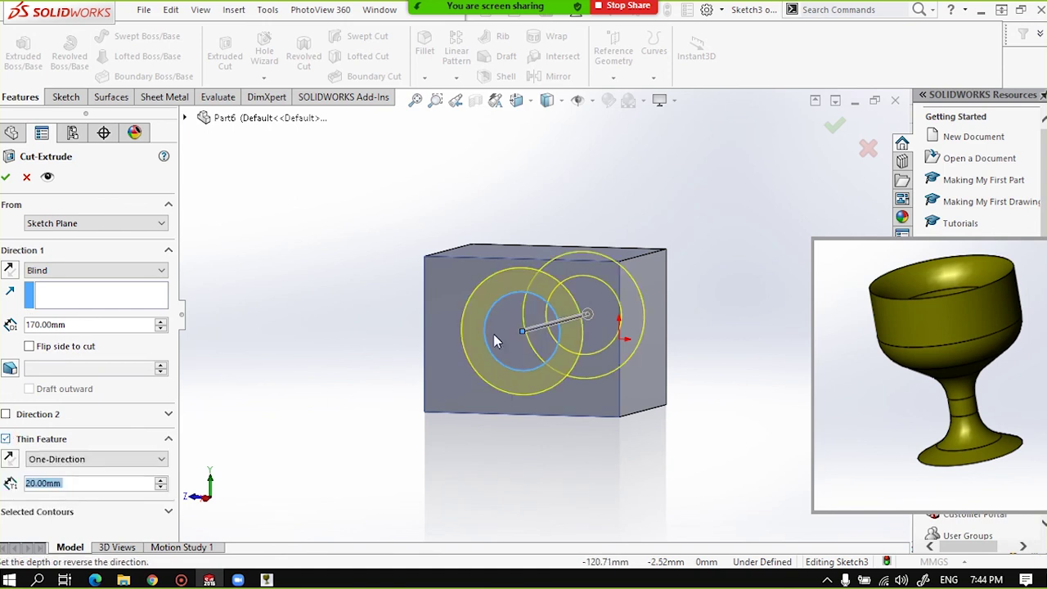
mouse_move(494, 339)
middle_down()
mouse_move(541, 324)
mouse_move(544, 305)
middle_up()
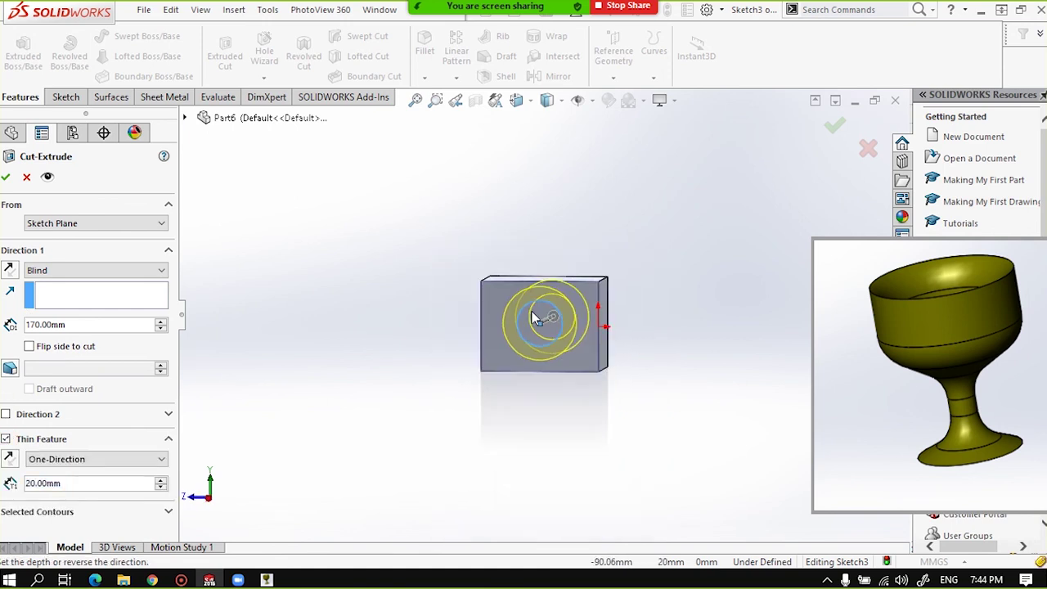
scroll(544, 304, down, 3)
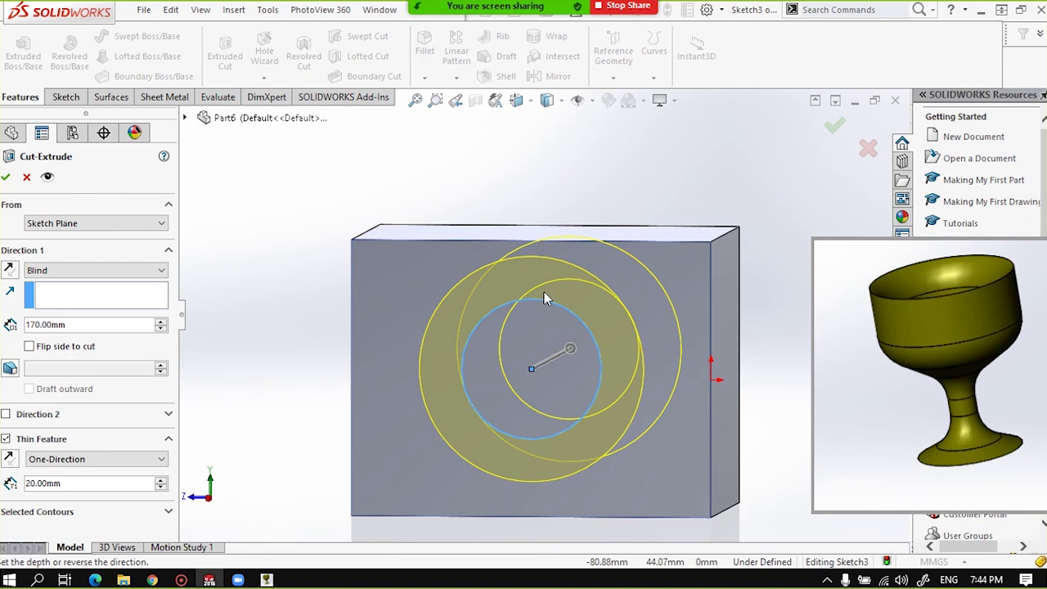
middle_drag(520, 352, 517, 273)
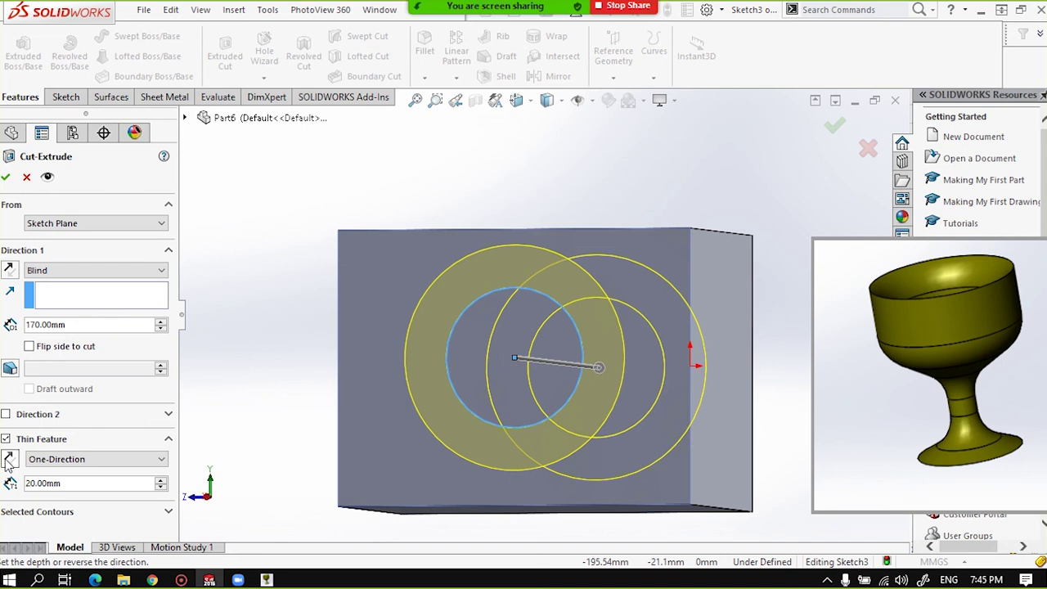
click(161, 488)
click(161, 481)
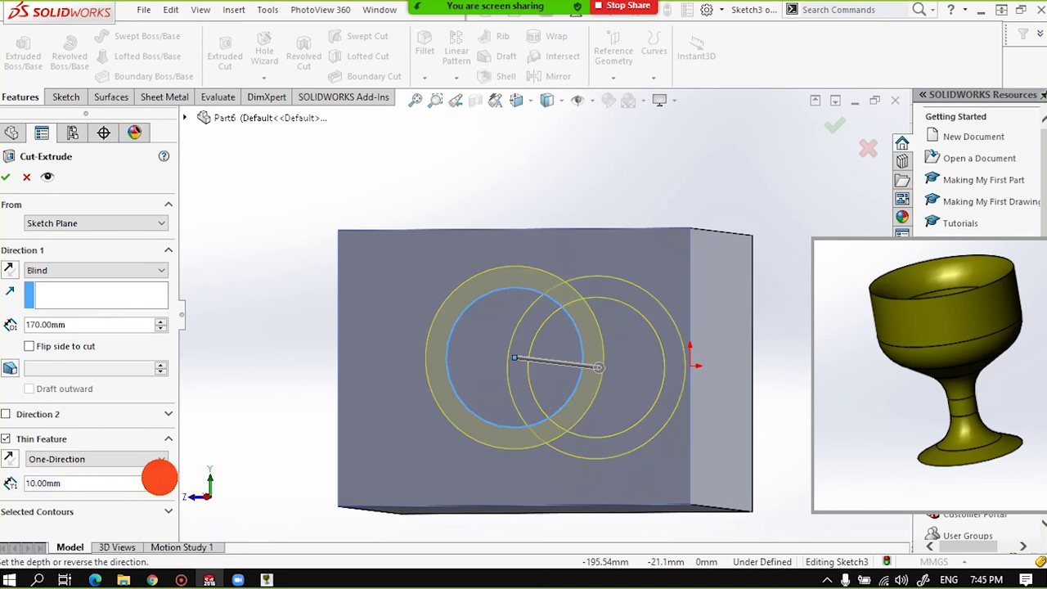
click(160, 488)
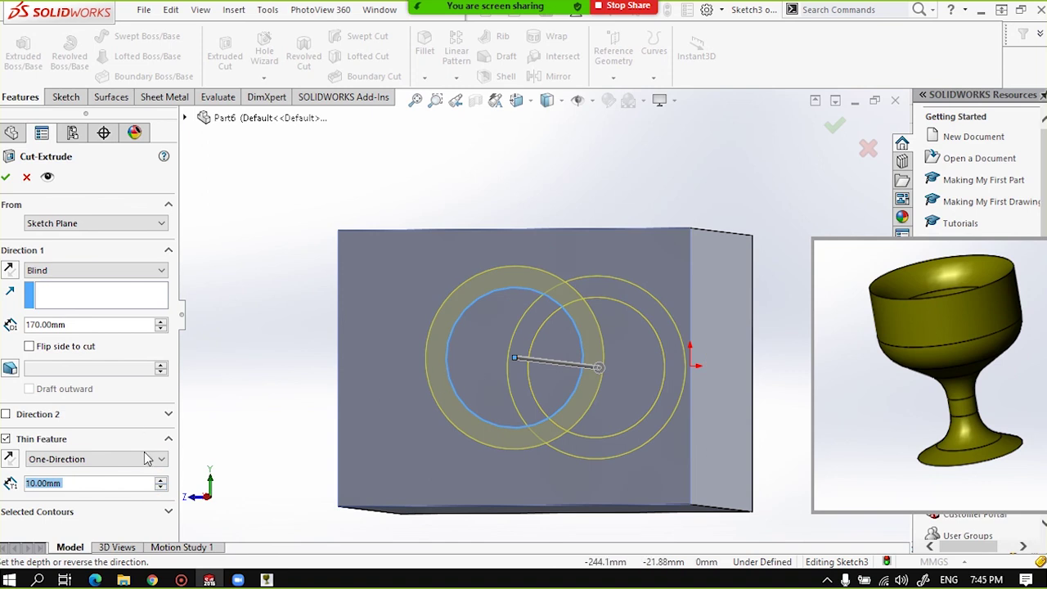
click(10, 461)
mouse_move(467, 369)
middle_down()
mouse_move(415, 384)
mouse_move(666, 340)
middle_up()
scroll(460, 384, up, 3)
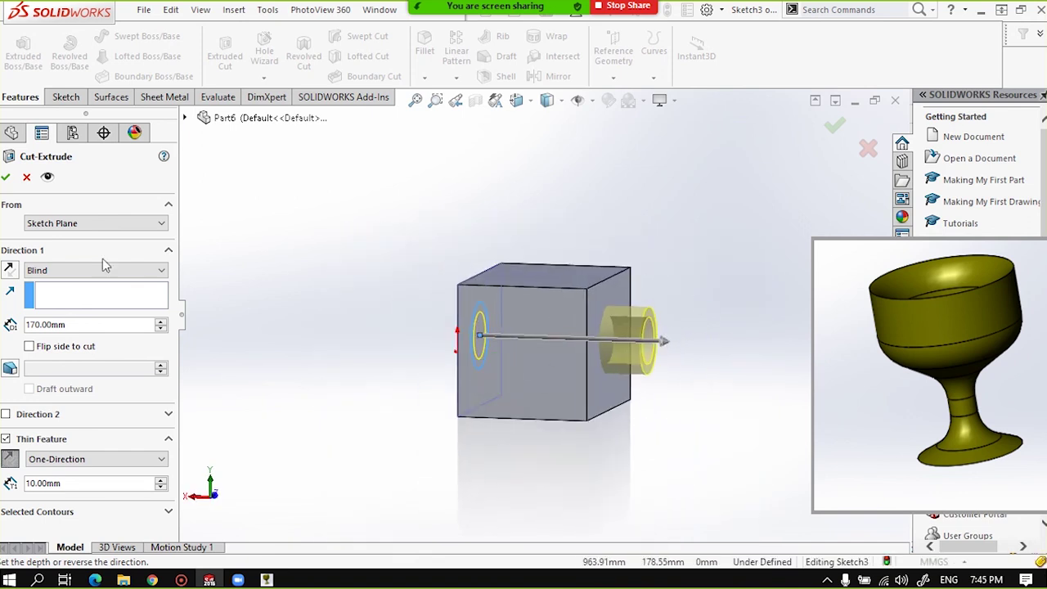
Confirm the ring cut, keeping all resulting bodies.
click(5, 176)
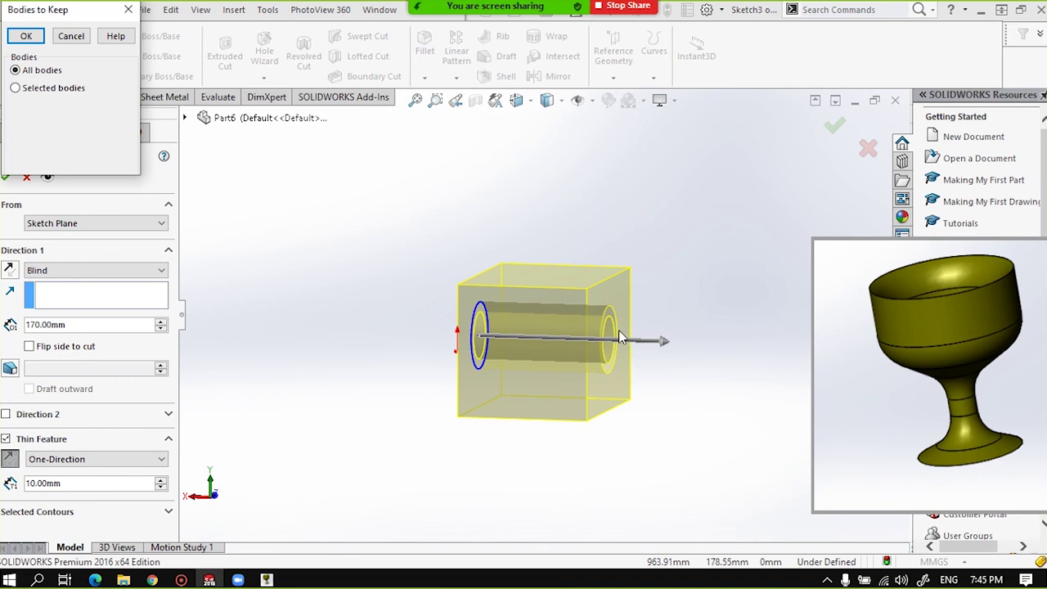
click(22, 36)
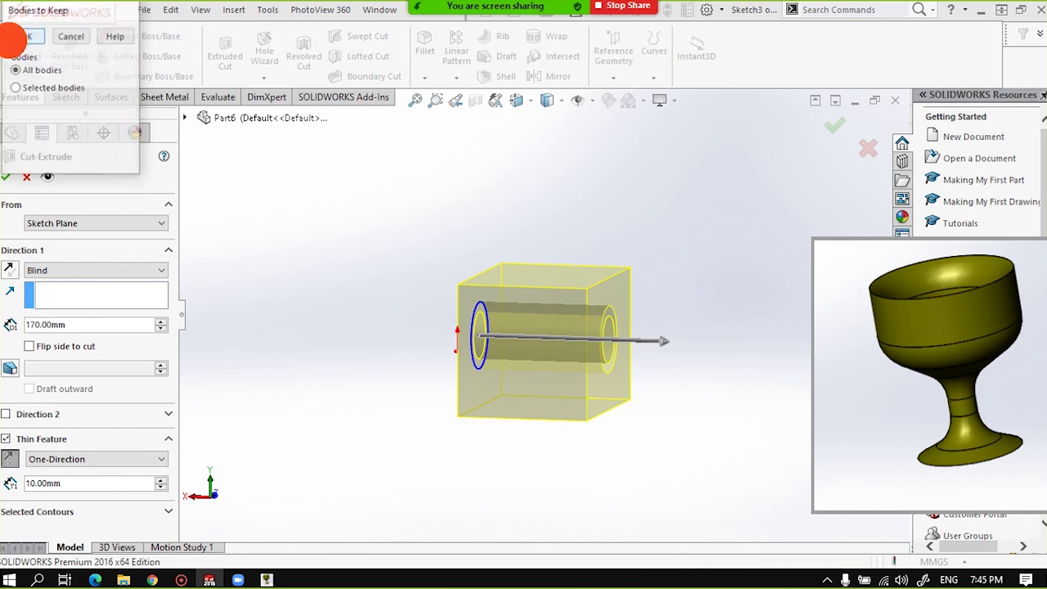
click(389, 335)
key(ctrl+3)
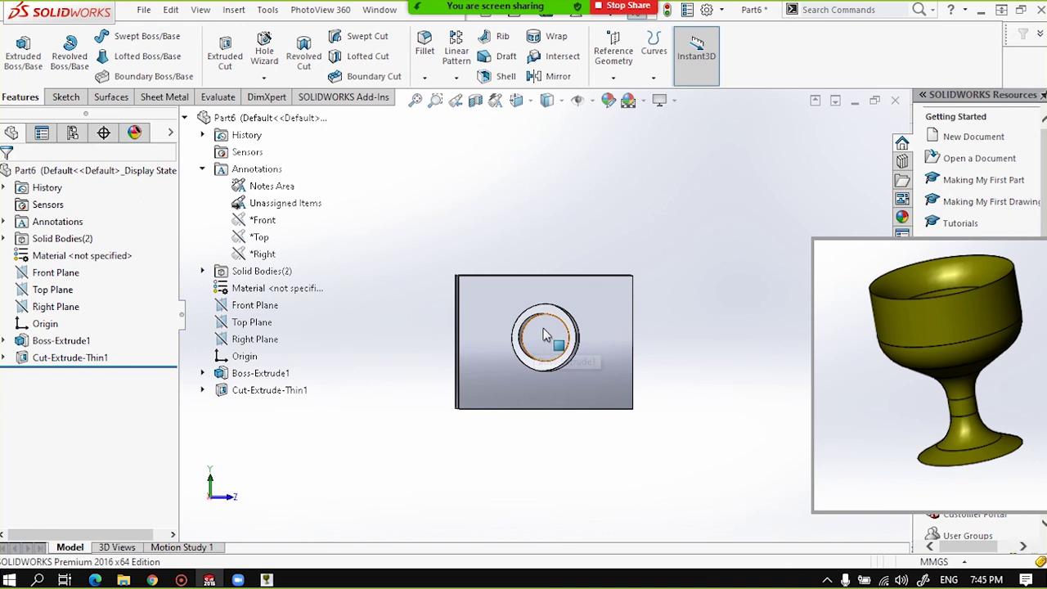
scroll(553, 340, down, 3)
scroll(553, 340, up, 2)
middle_drag(535, 332, 540, 343)
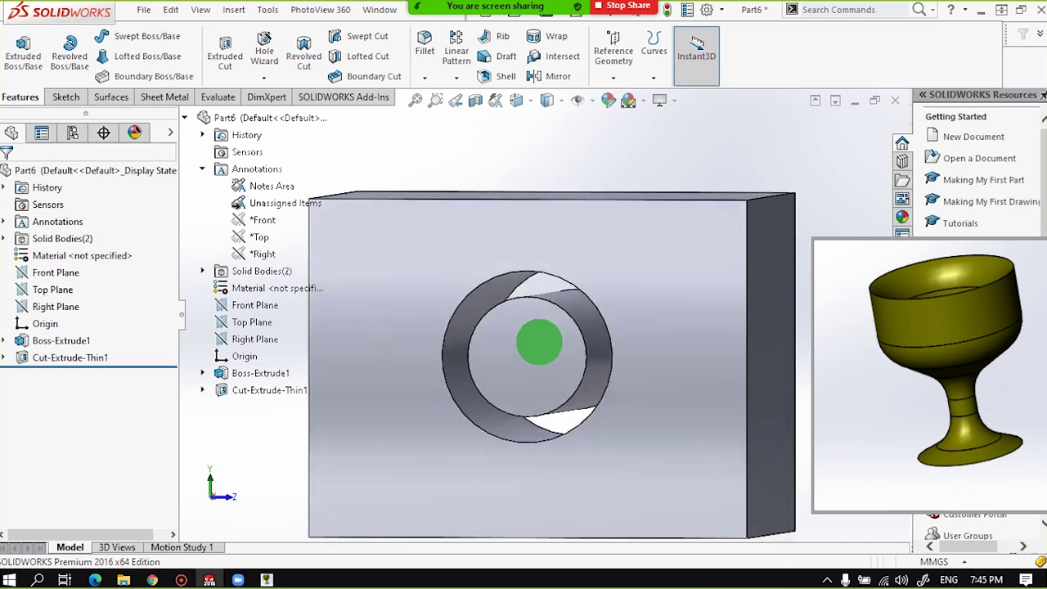
scroll(540, 343, up, 1)
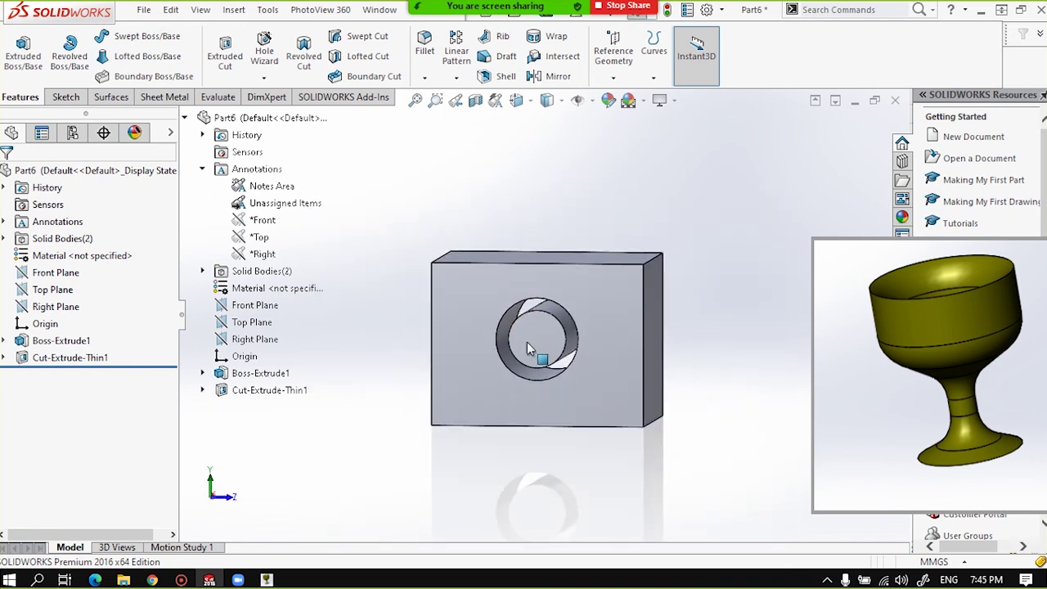
click(37, 360)
click(37, 361)
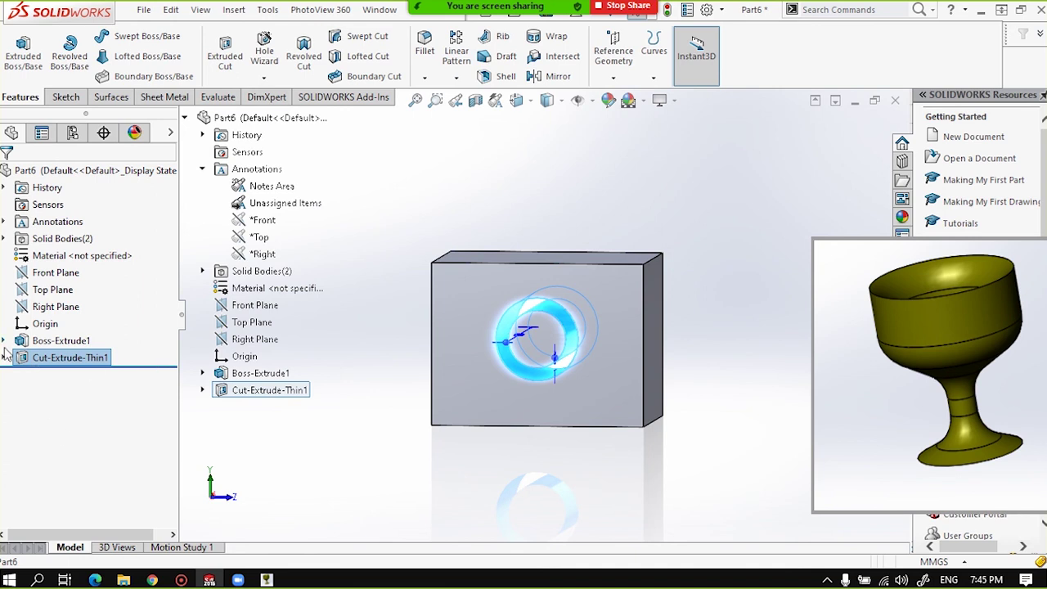
click(4, 357)
scroll(532, 405, up, 2)
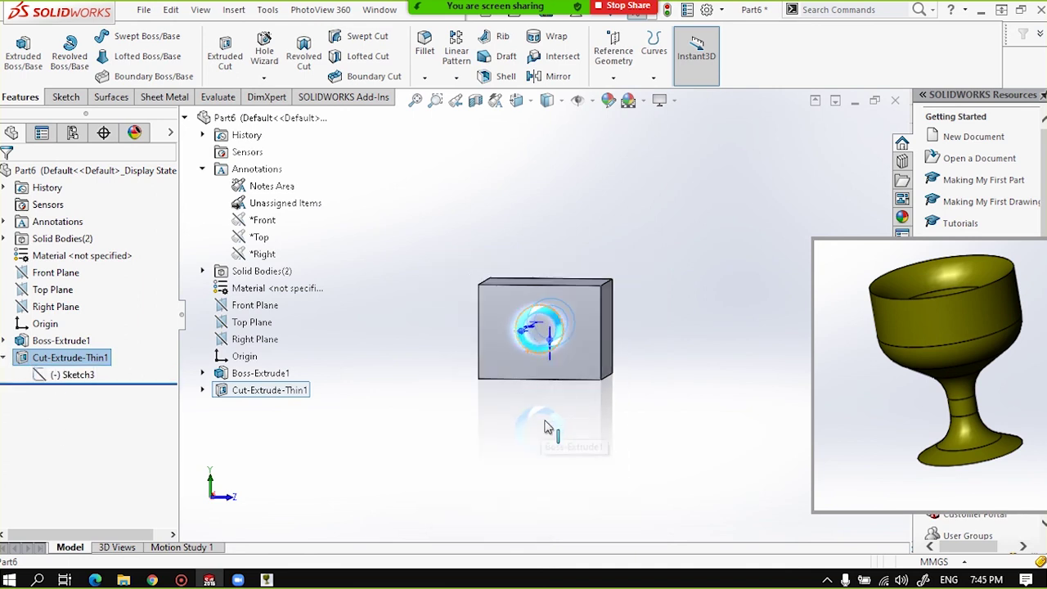
click(546, 427)
middle_drag(540, 348, 525, 319)
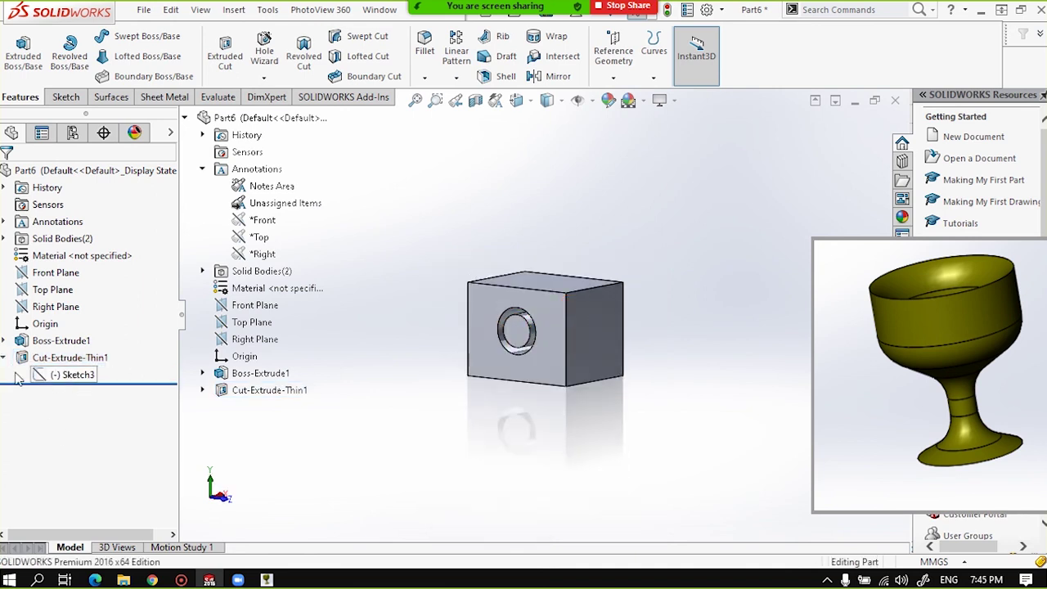
click(37, 358)
click(38, 322)
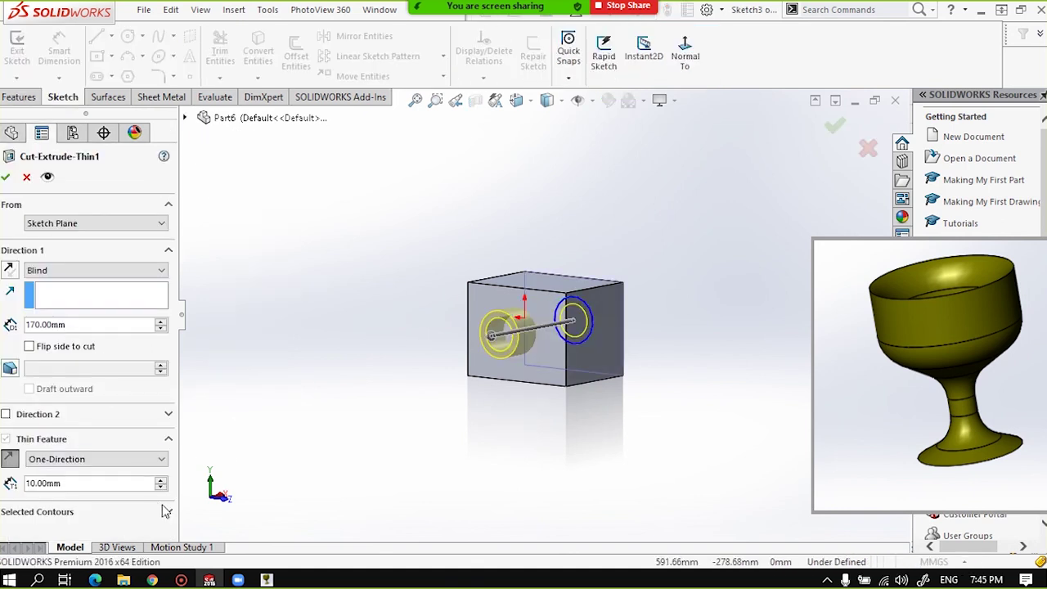
click(26, 176)
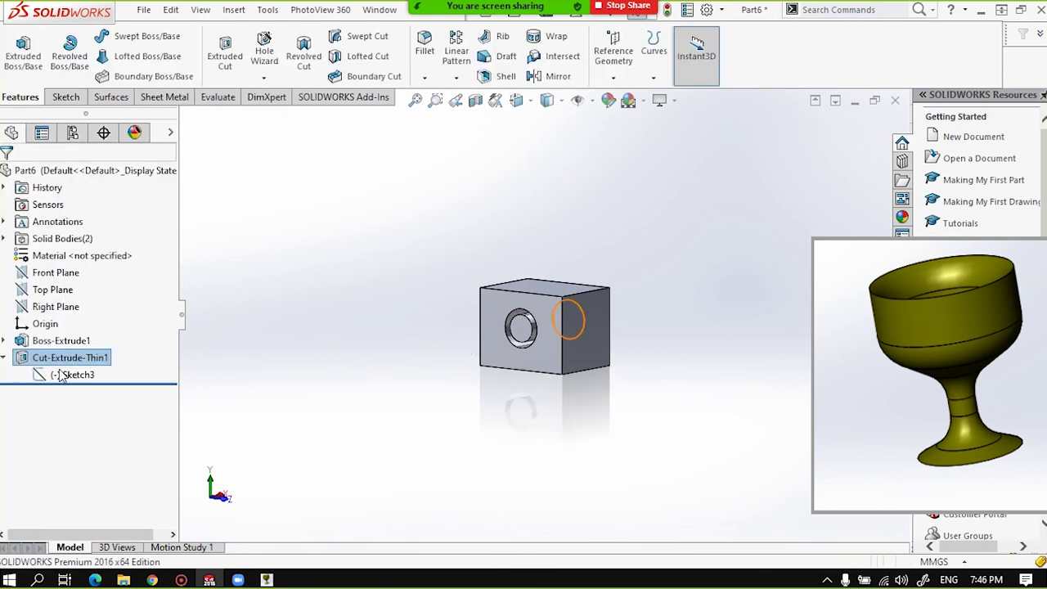
click(45, 340)
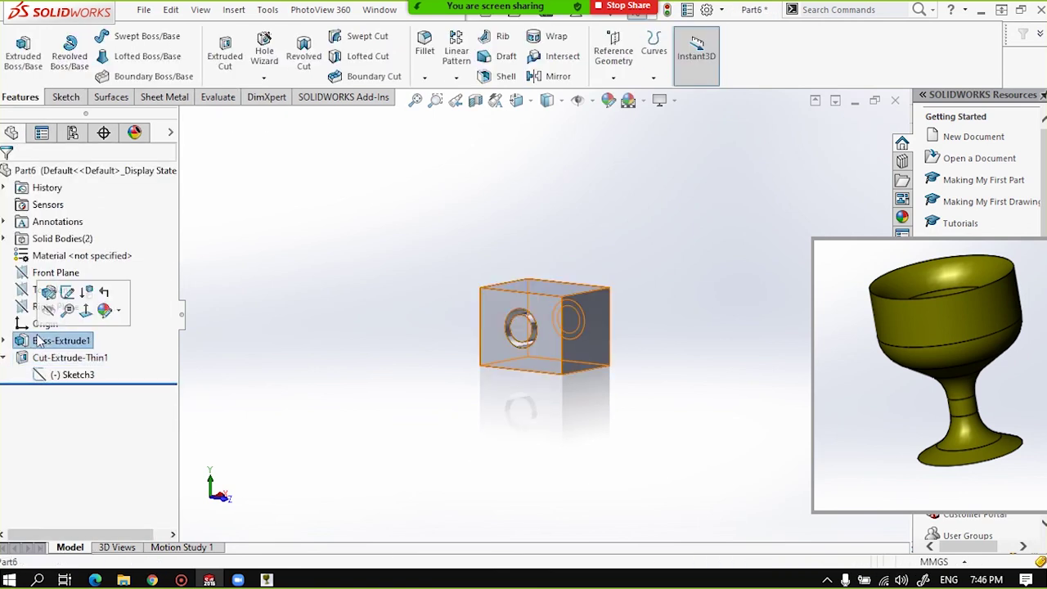
Reopen Boss-Extrude1 and the ring cut, closing both unchanged.
click(50, 294)
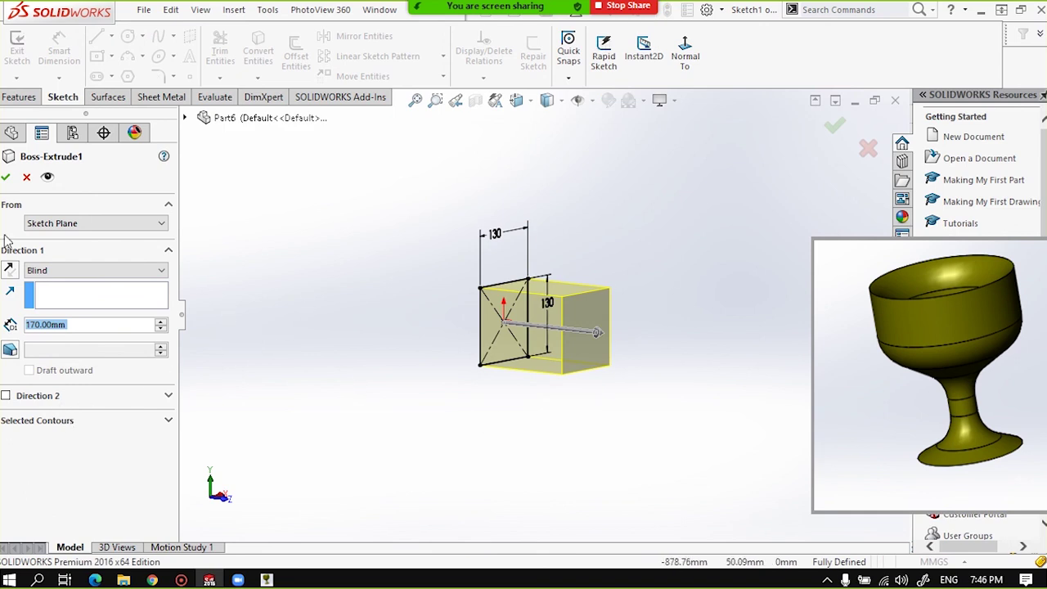
click(6, 177)
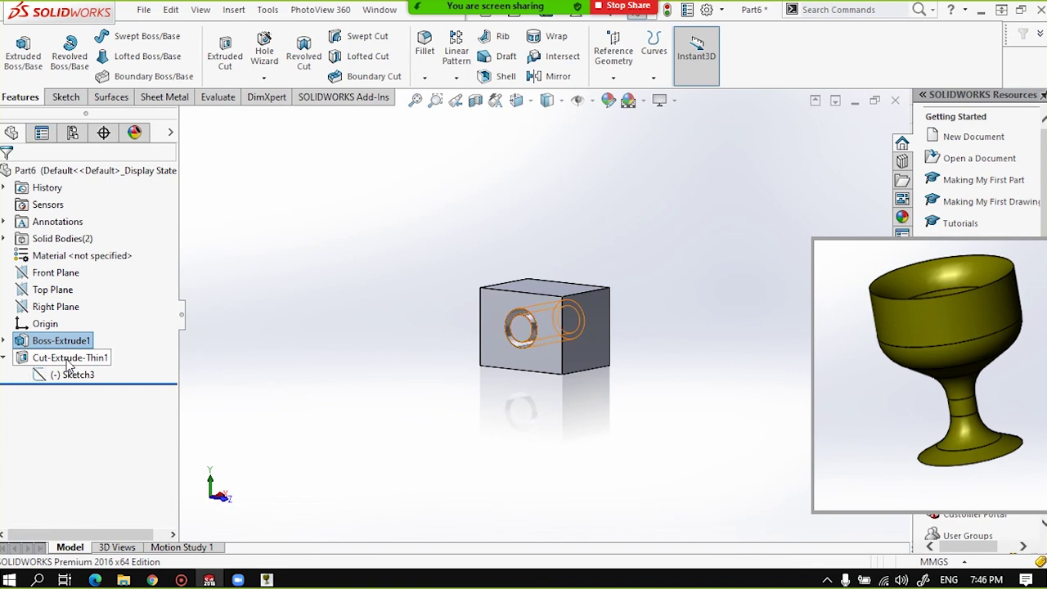
click(68, 362)
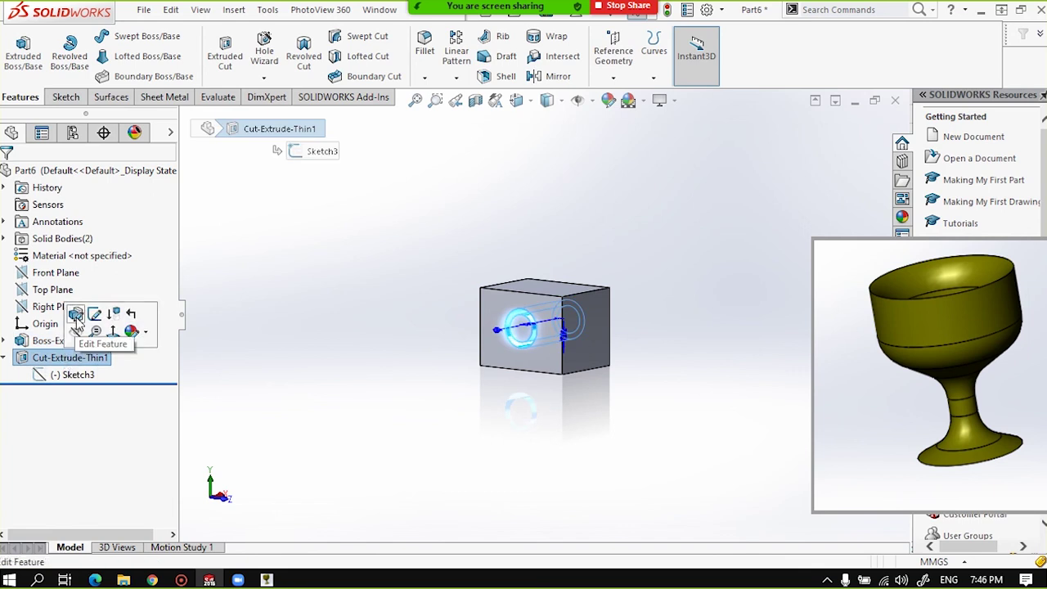
click(76, 318)
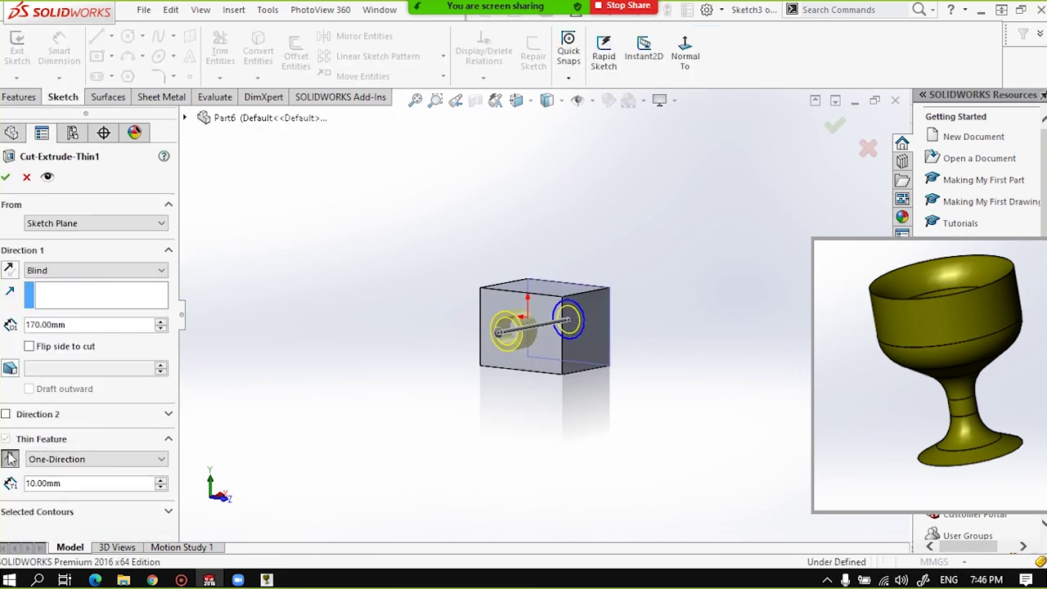
key(Return)
Delete Cut-Extrude-Thin1 and turn the box to face the circle sketch.
click(87, 374)
click(82, 357)
key(Delete)
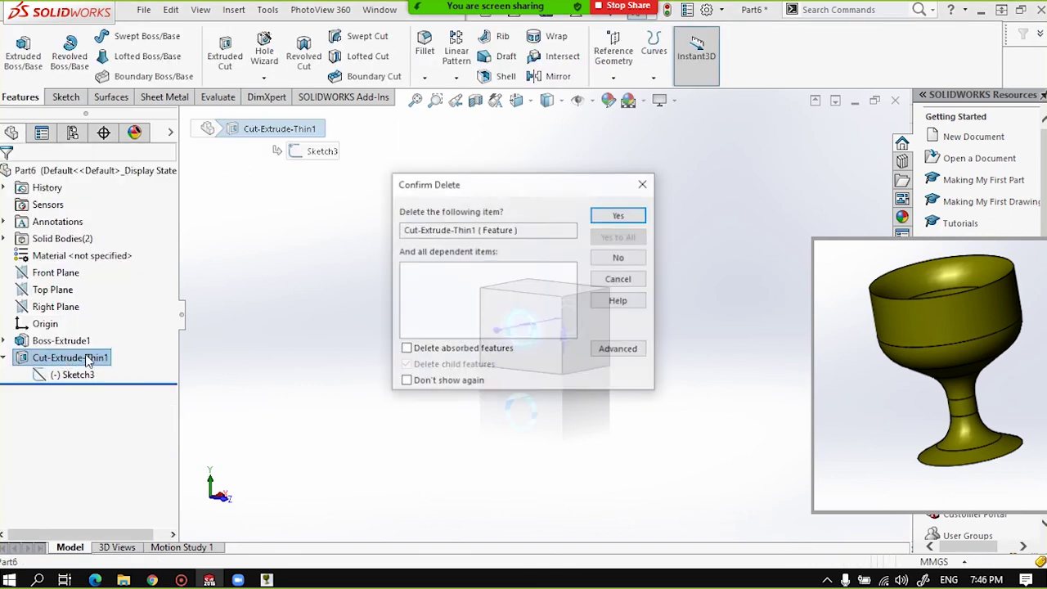
click(620, 216)
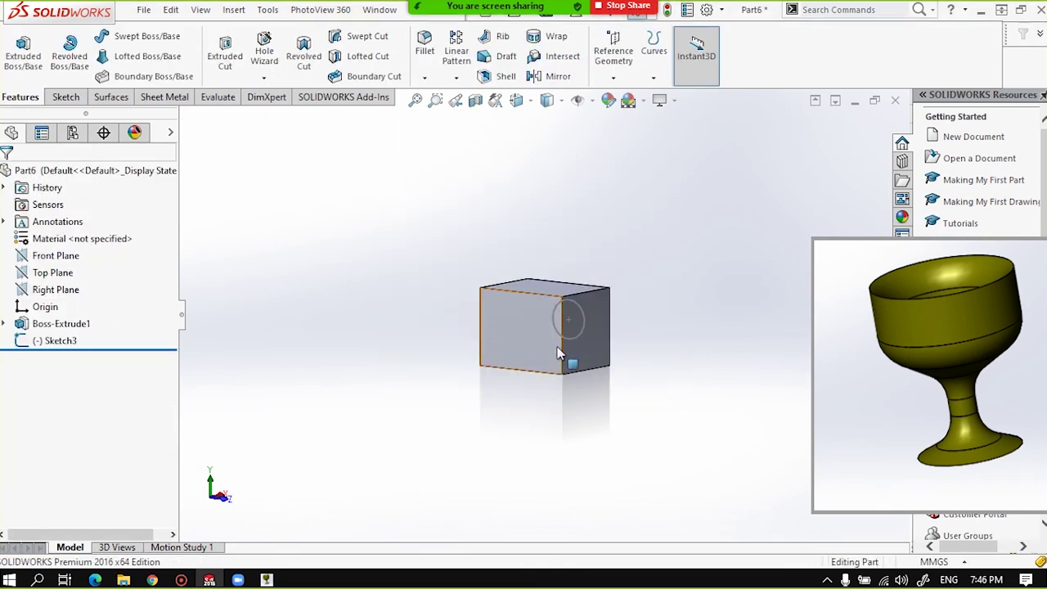
middle_drag(475, 328, 344, 346)
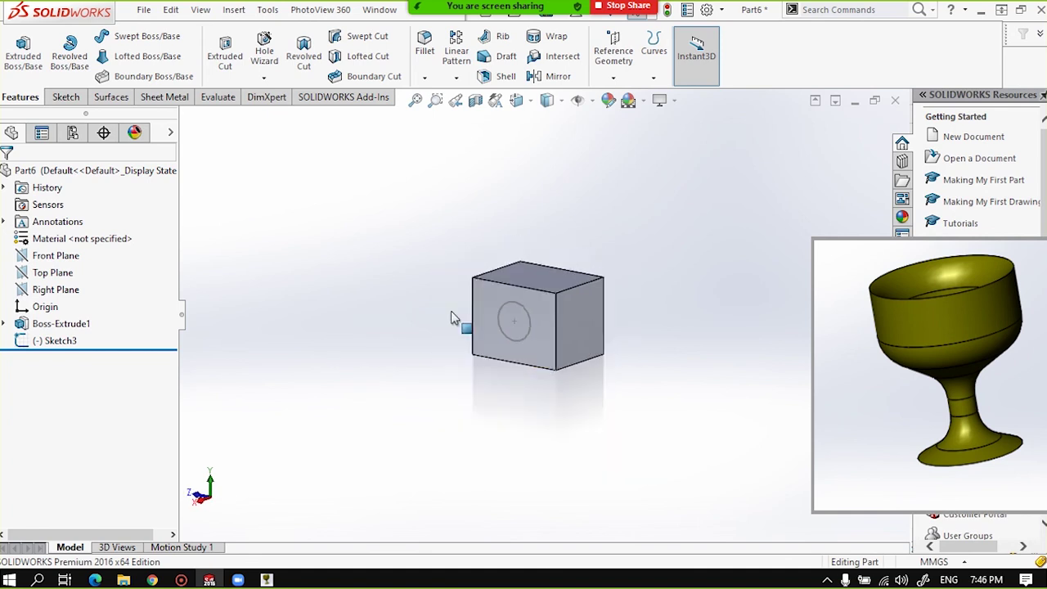
Start a Cut-Extrude from the front-face circle sketch and look at its Thin Feature and Direction 2 options.
scroll(451, 310, down, 3)
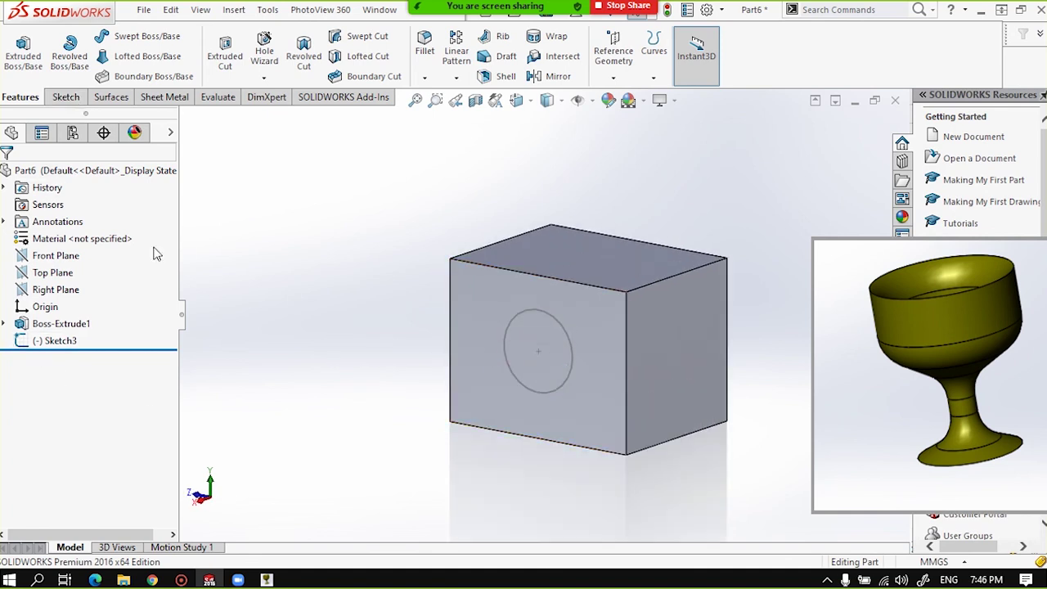
click(67, 341)
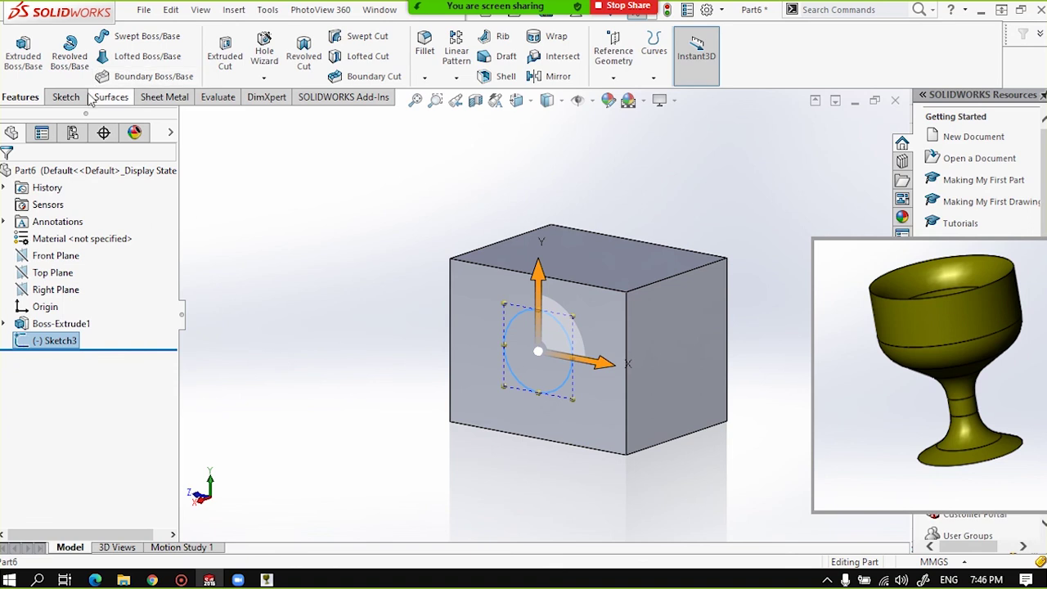
click(221, 59)
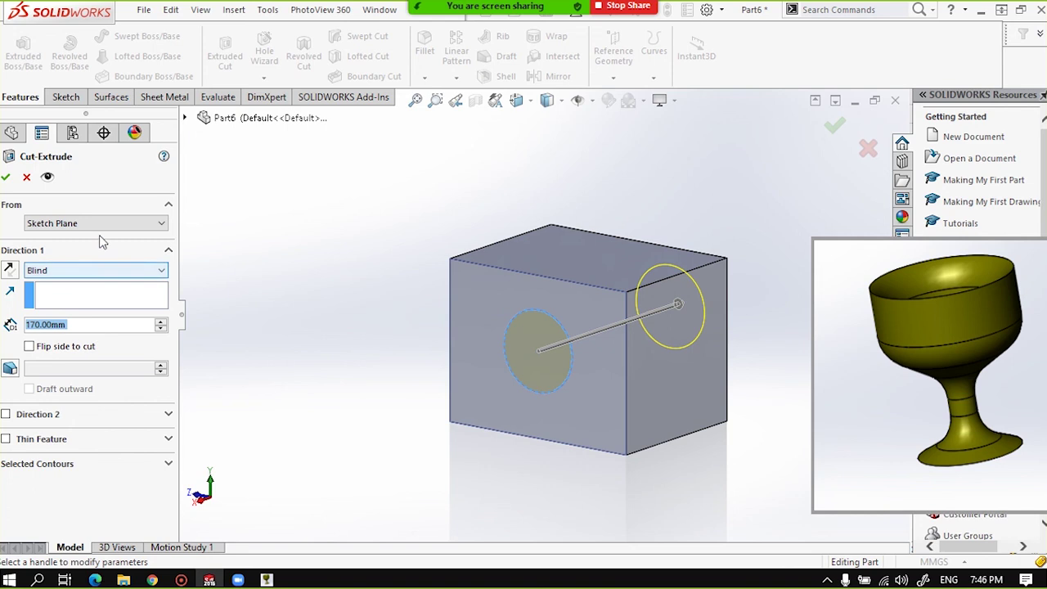
click(163, 439)
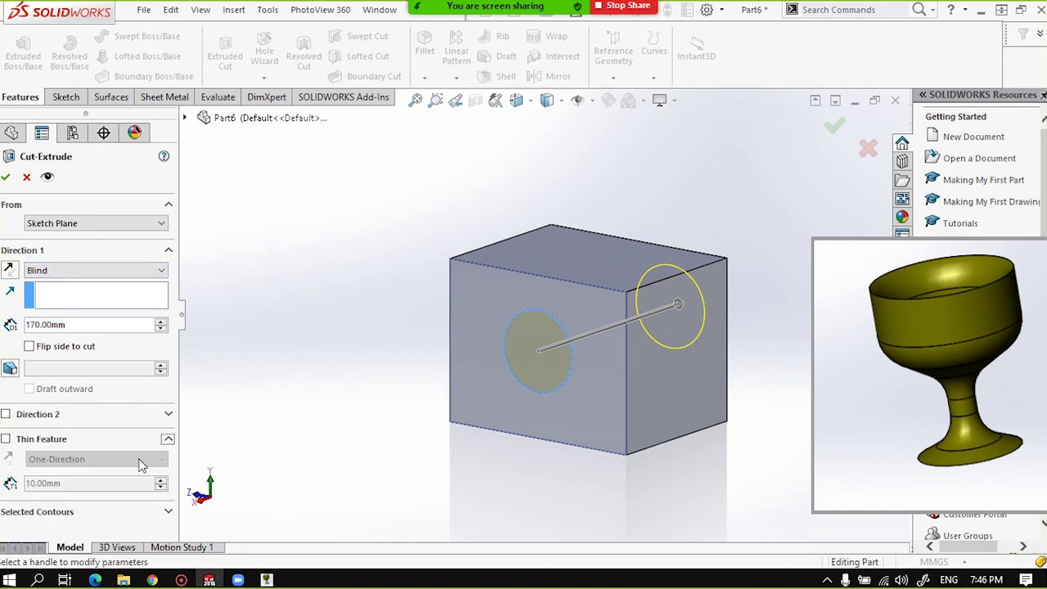
click(164, 440)
click(168, 415)
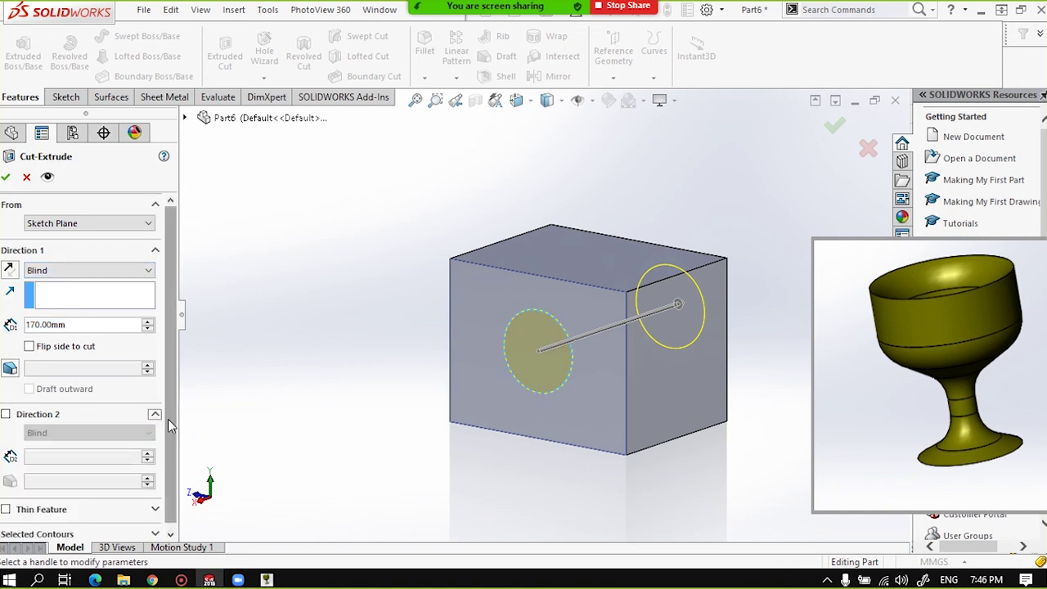
scroll(168, 419, down, 1)
click(154, 409)
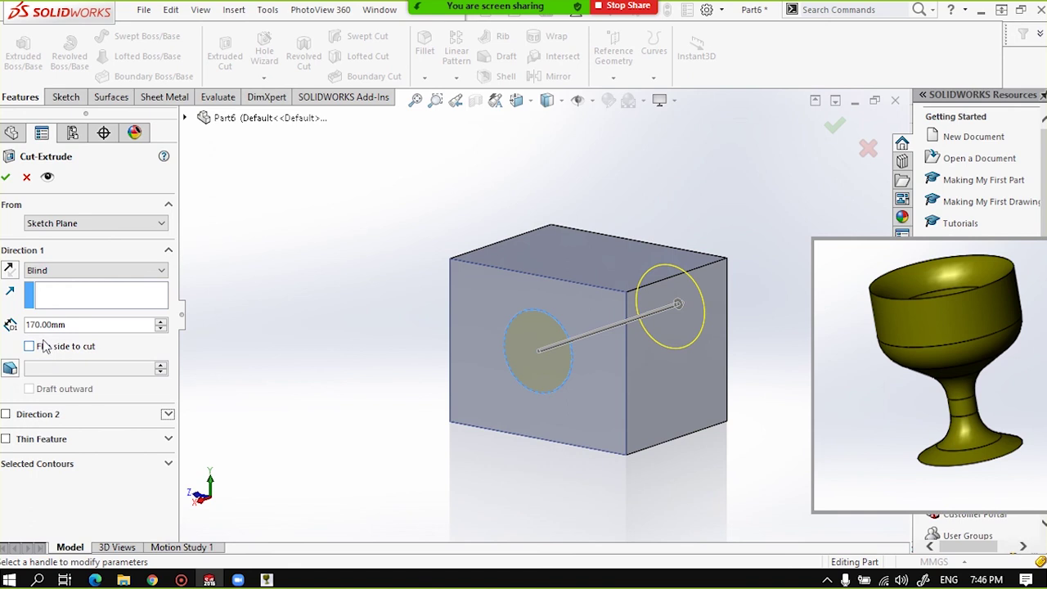
Try draft, Direction 2 and Thin Feature on the cut, turn them off, and cancel the cut.
click(10, 367)
click(9, 369)
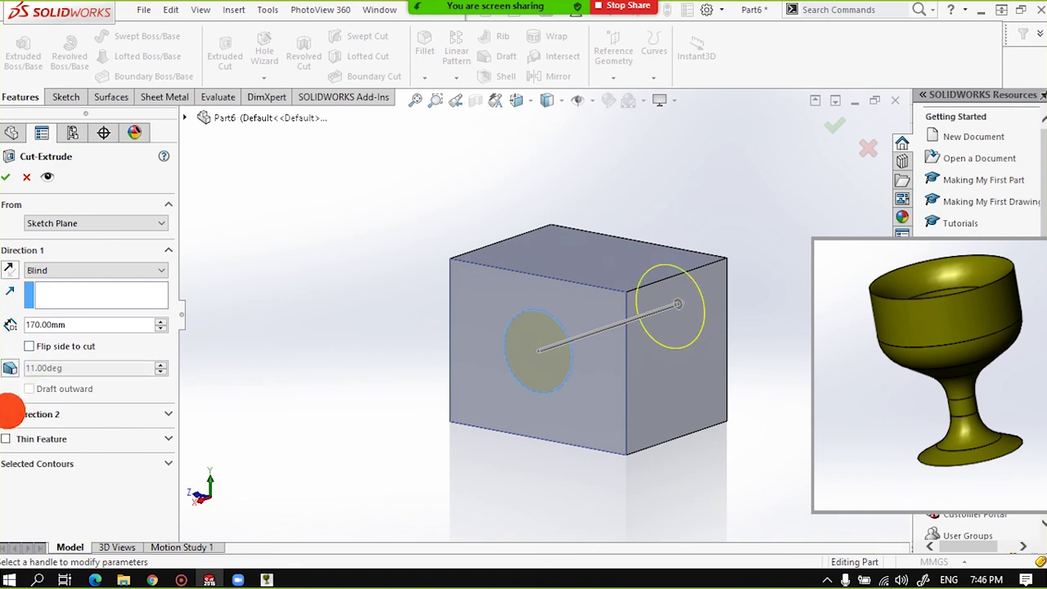
click(7, 415)
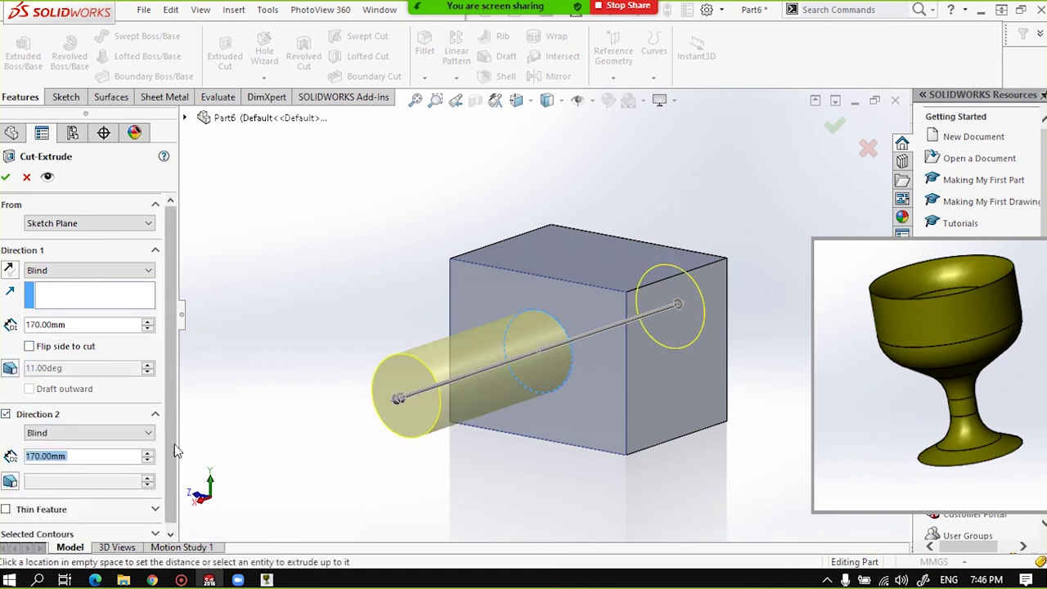
click(169, 486)
click(7, 412)
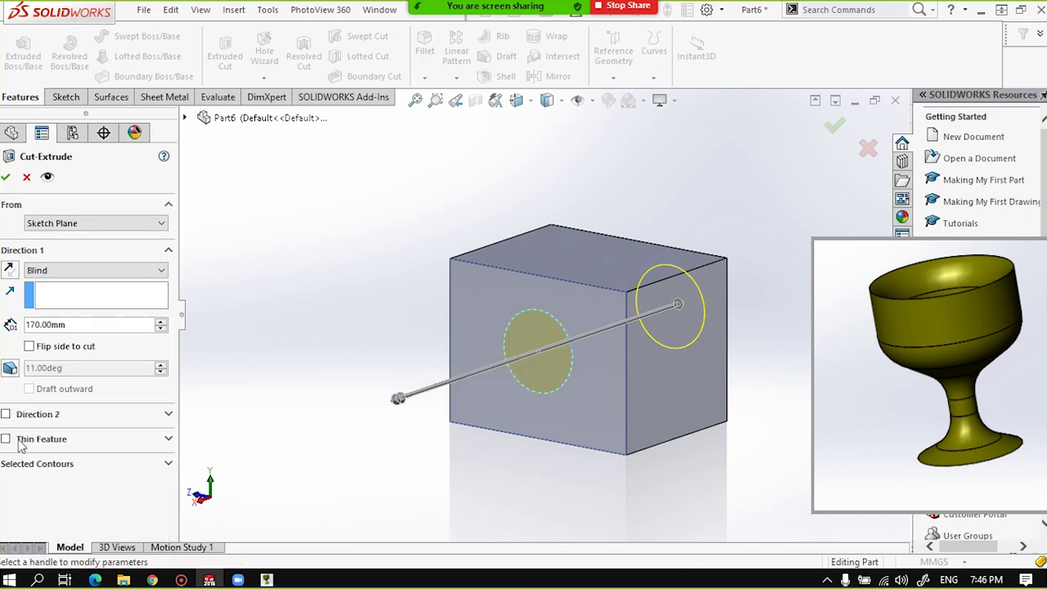
click(7, 439)
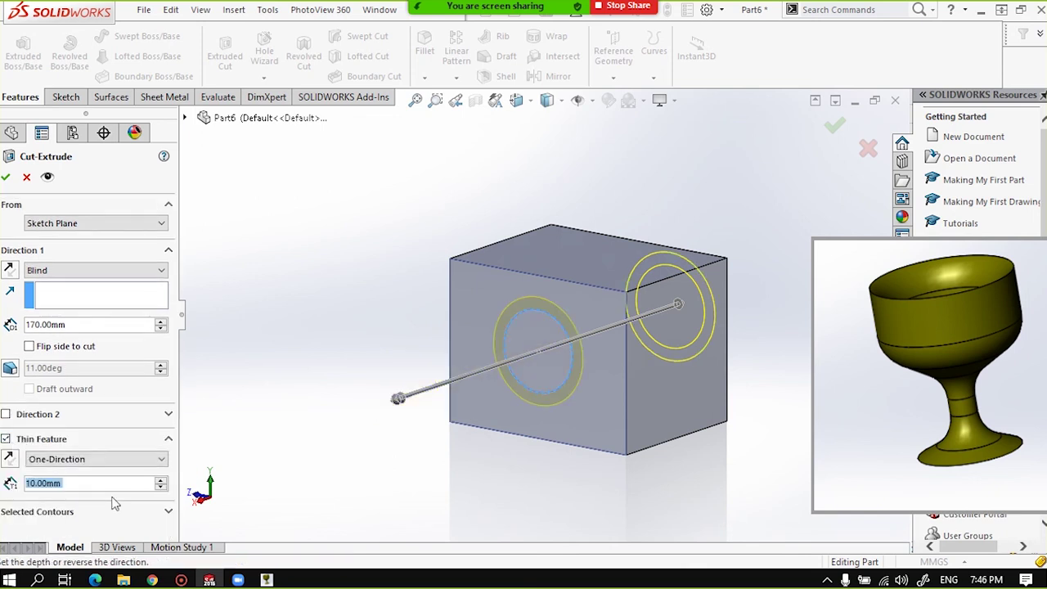
click(7, 439)
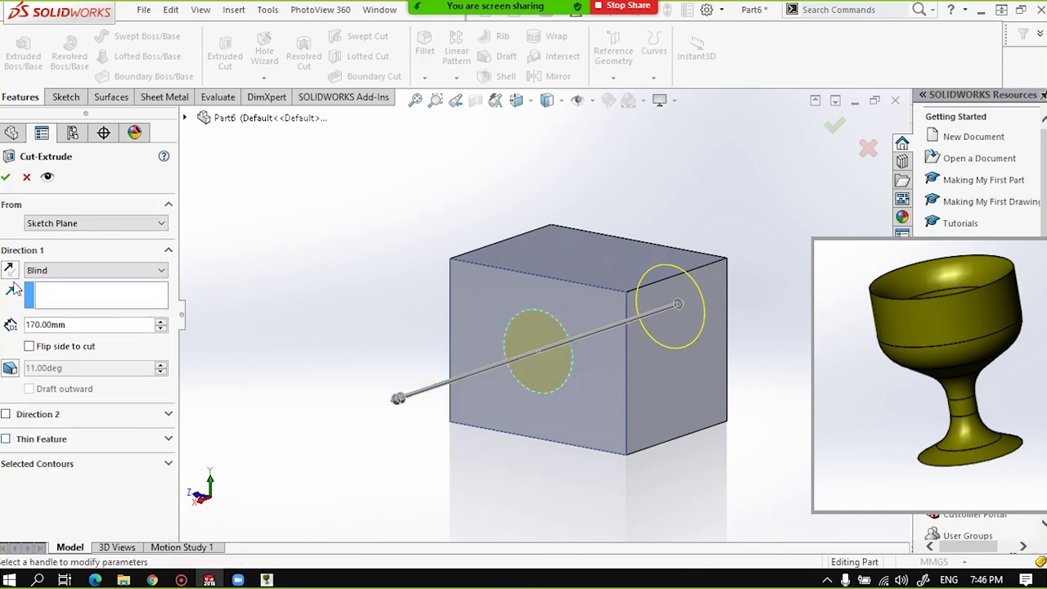
click(26, 177)
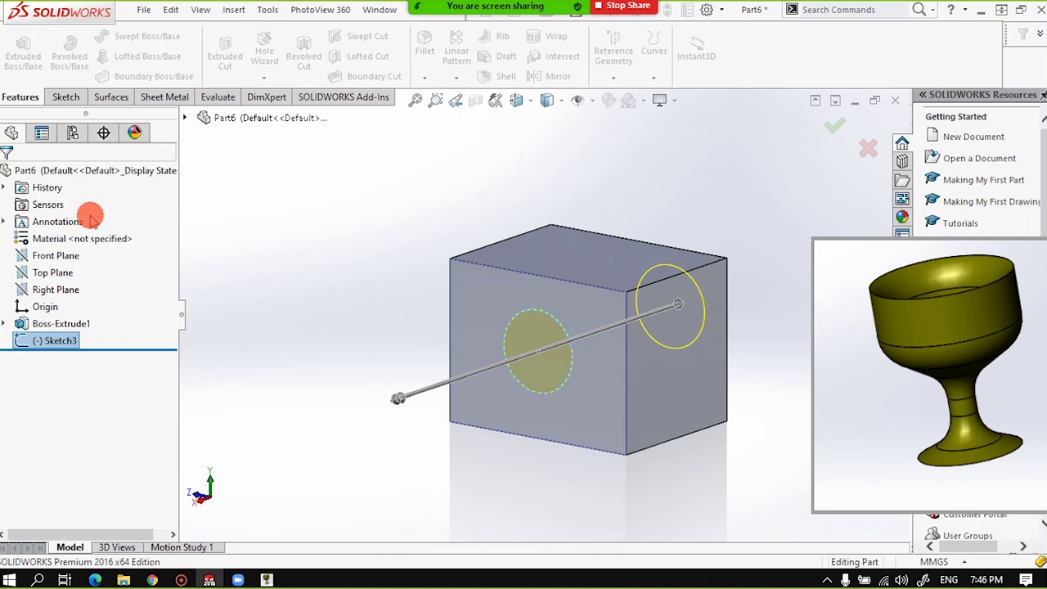
click(41, 324)
Reopen Boss-Extrude1, preview it in both directions, then cancel so the box stays unchanged.
click(49, 262)
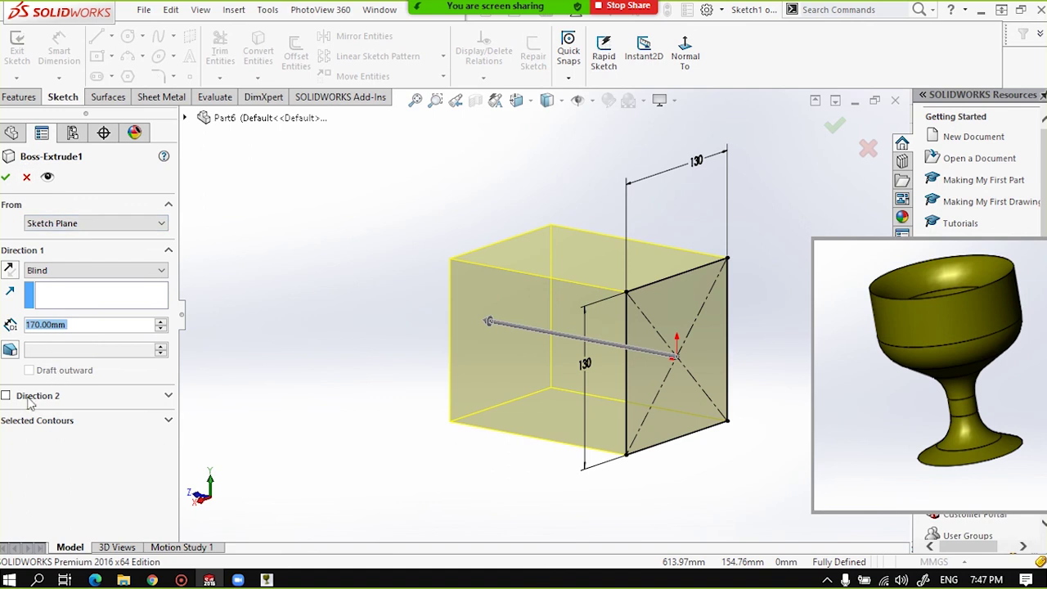
click(21, 422)
click(19, 420)
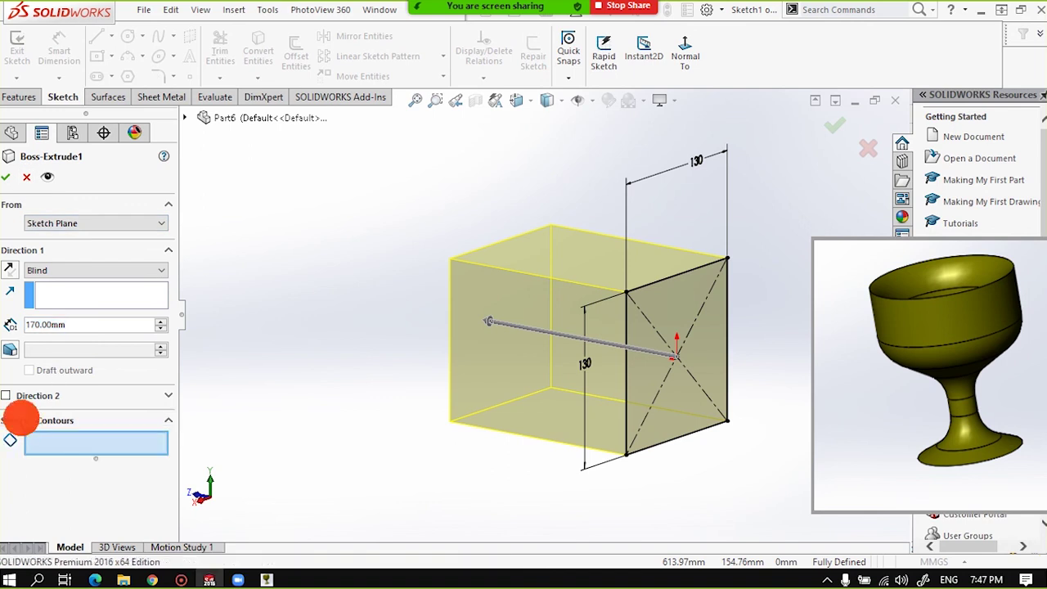
click(31, 396)
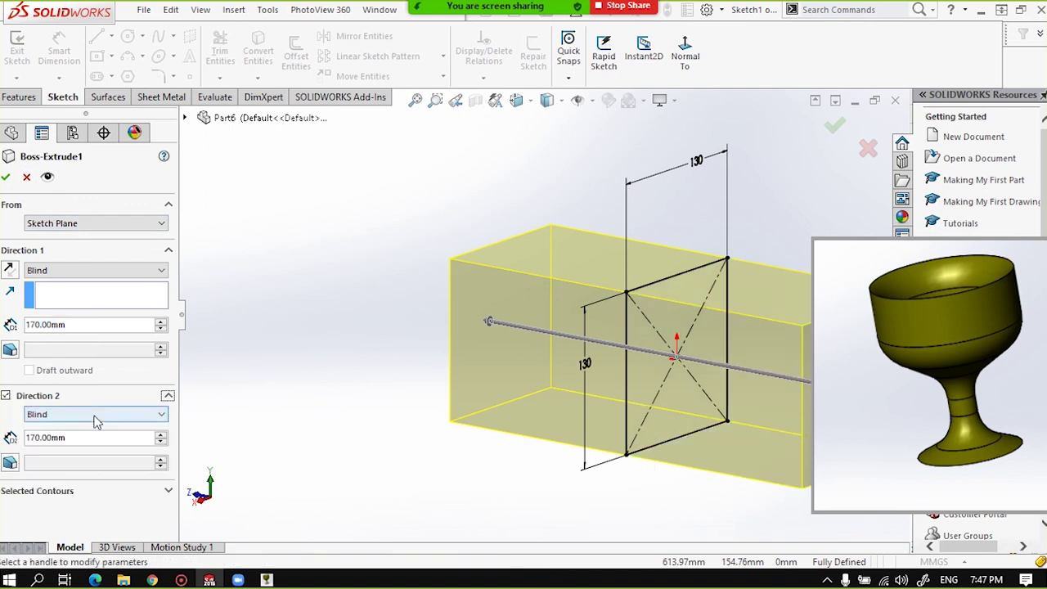
click(7, 395)
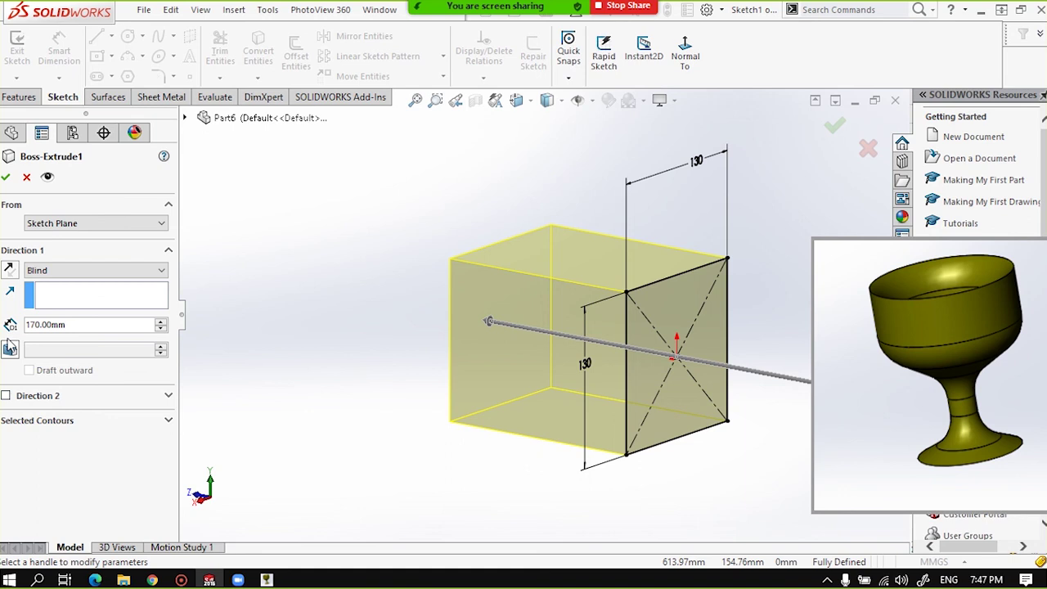
click(26, 178)
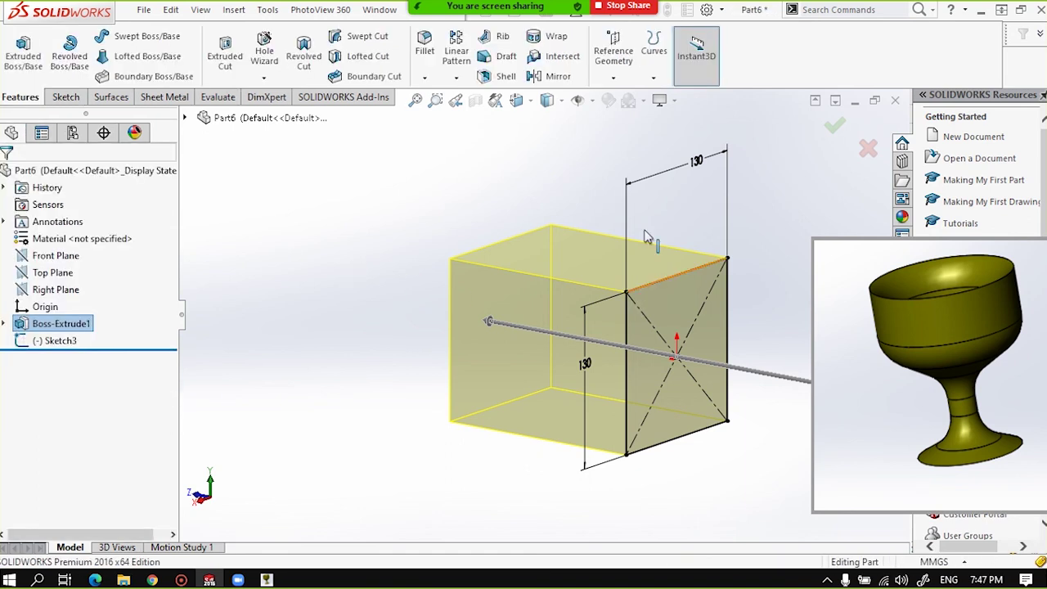
Select the circle sketch Sketch3 in the FeatureManager and delete it.
middle_drag(647, 234, 525, 183)
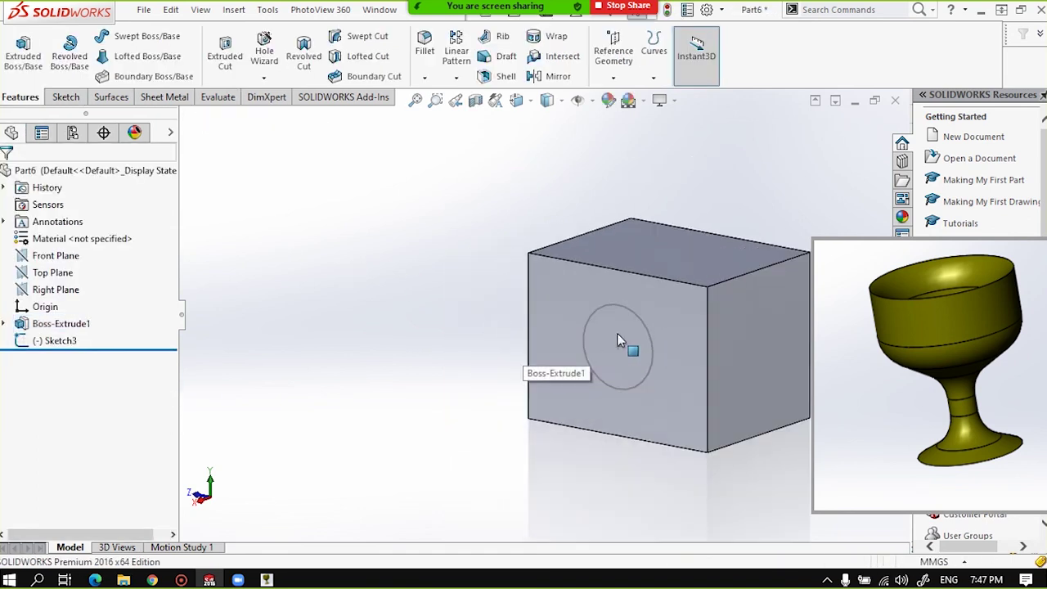
click(18, 325)
click(483, 297)
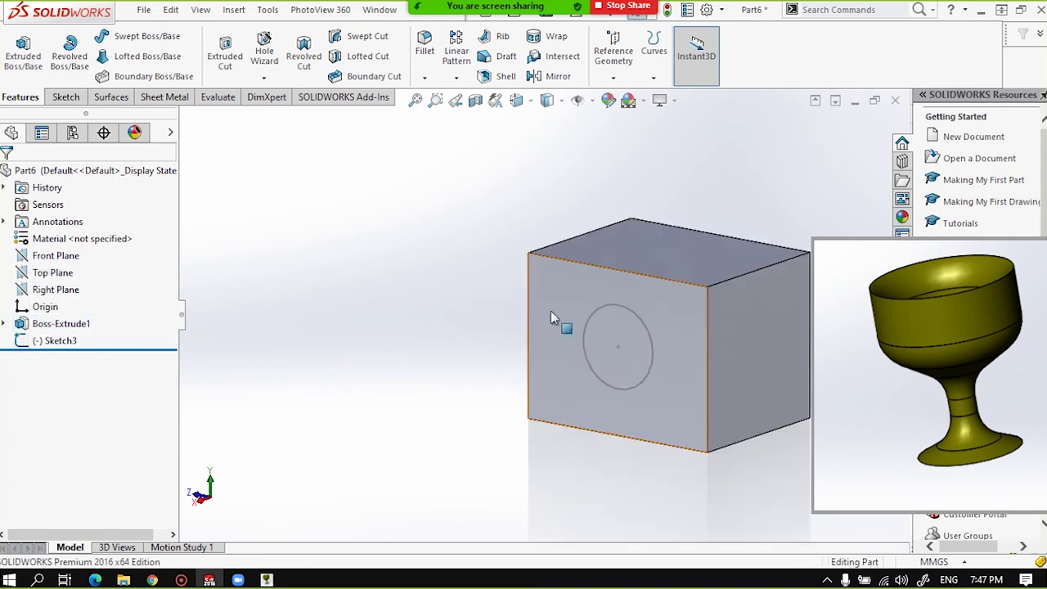
click(41, 342)
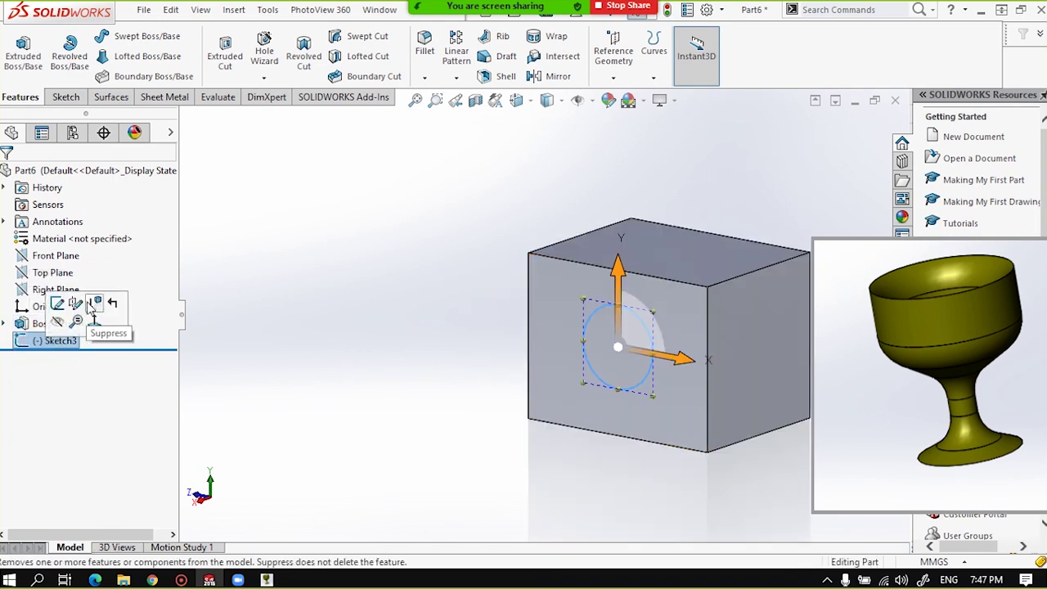
click(245, 225)
click(64, 96)
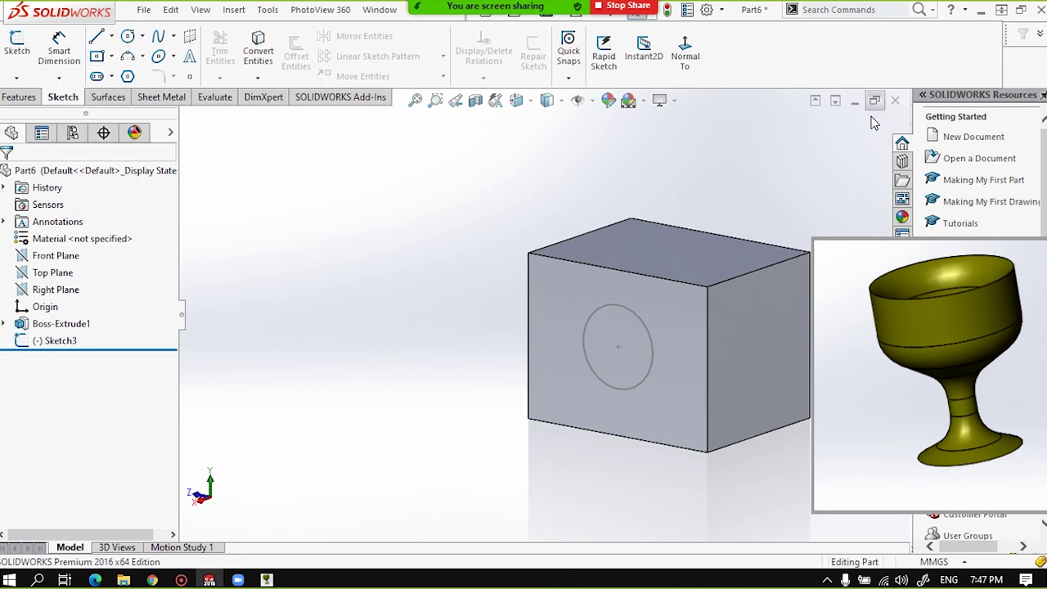
click(25, 346)
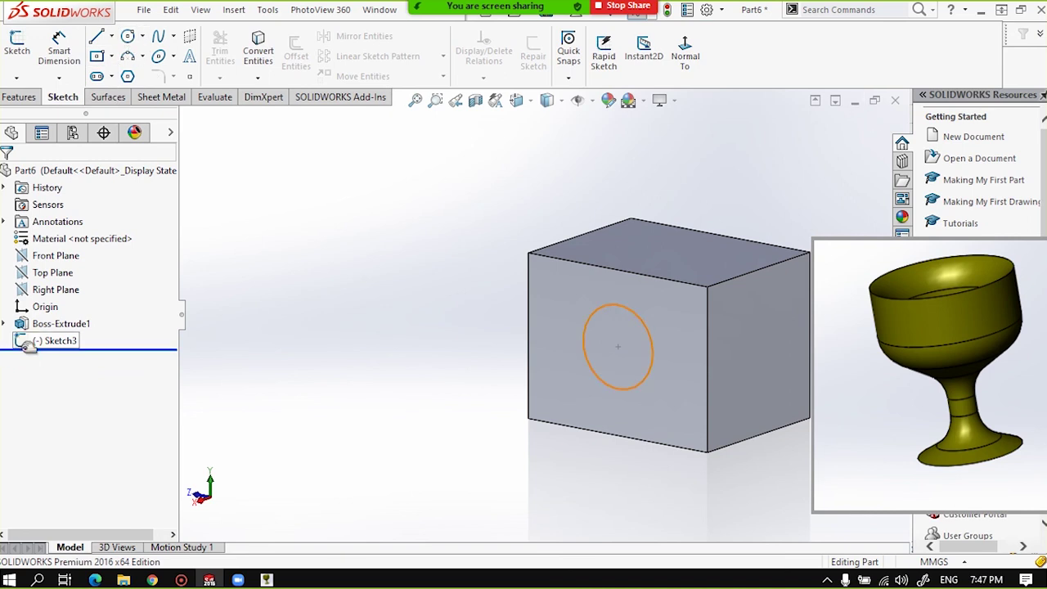
key(Delete)
Confirm the sketch deletion and start a new sketch on the box's front face.
click(620, 214)
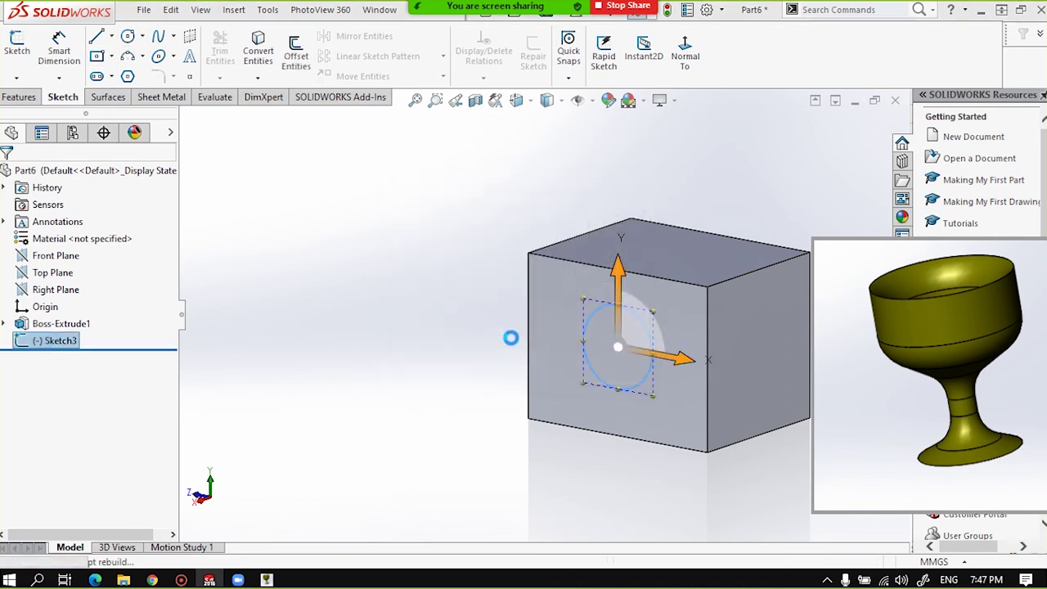
click(577, 337)
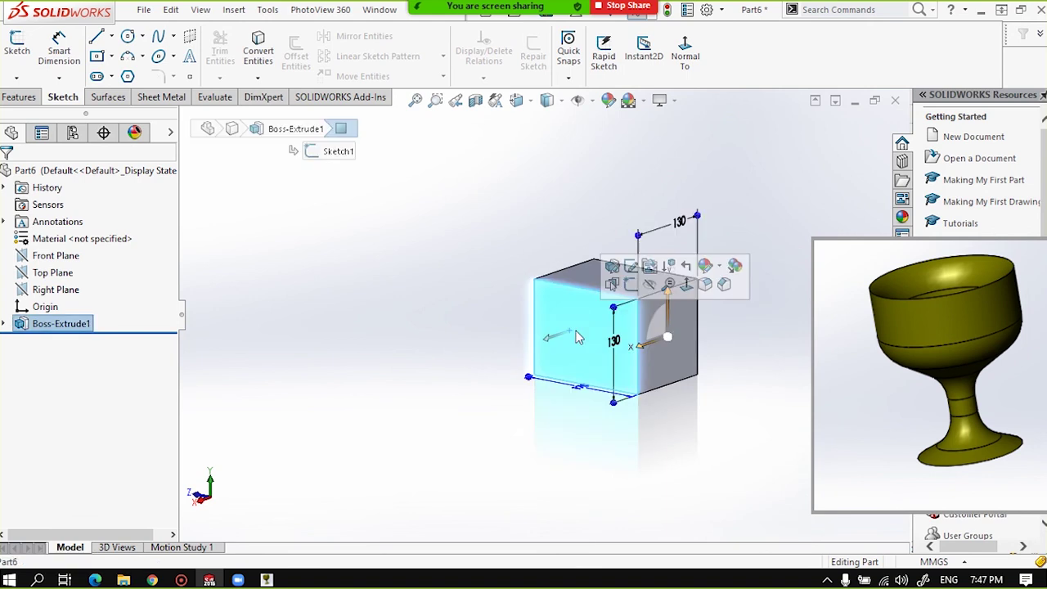
click(637, 287)
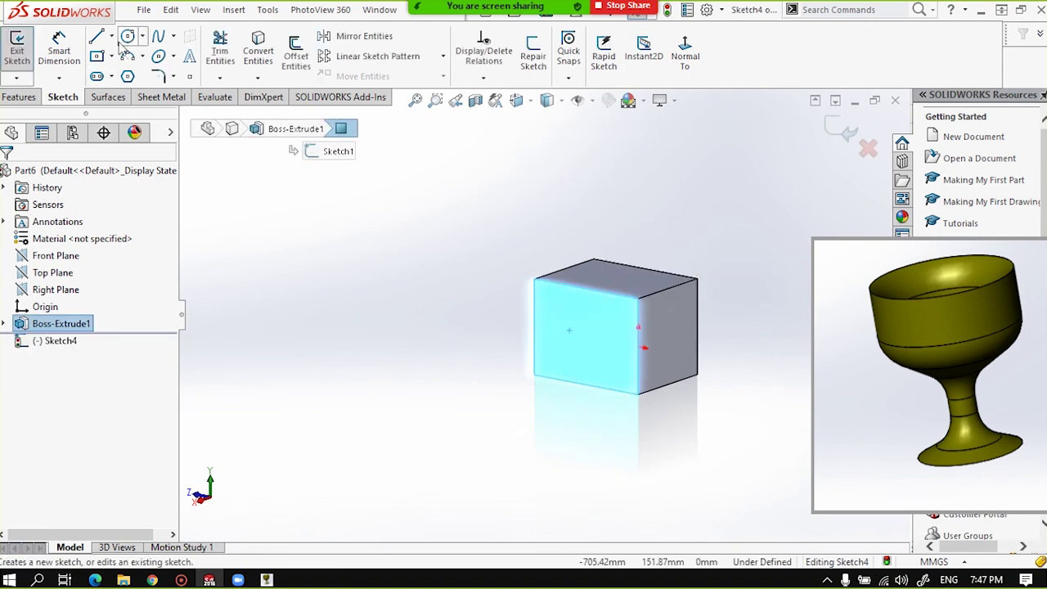
Draw a small centre rectangle on the front face and exit the sketch.
click(99, 59)
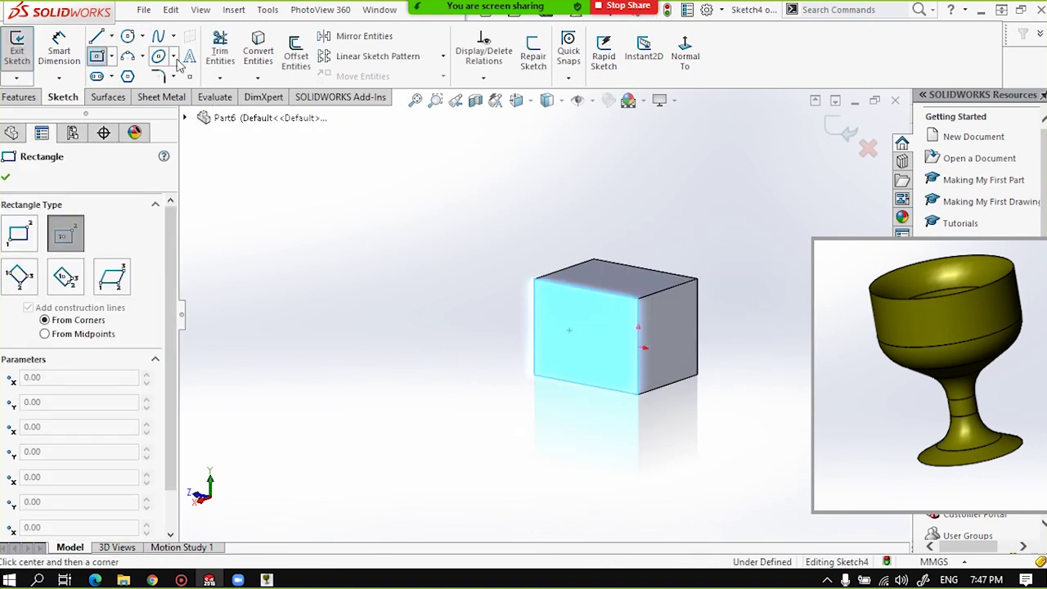
click(563, 321)
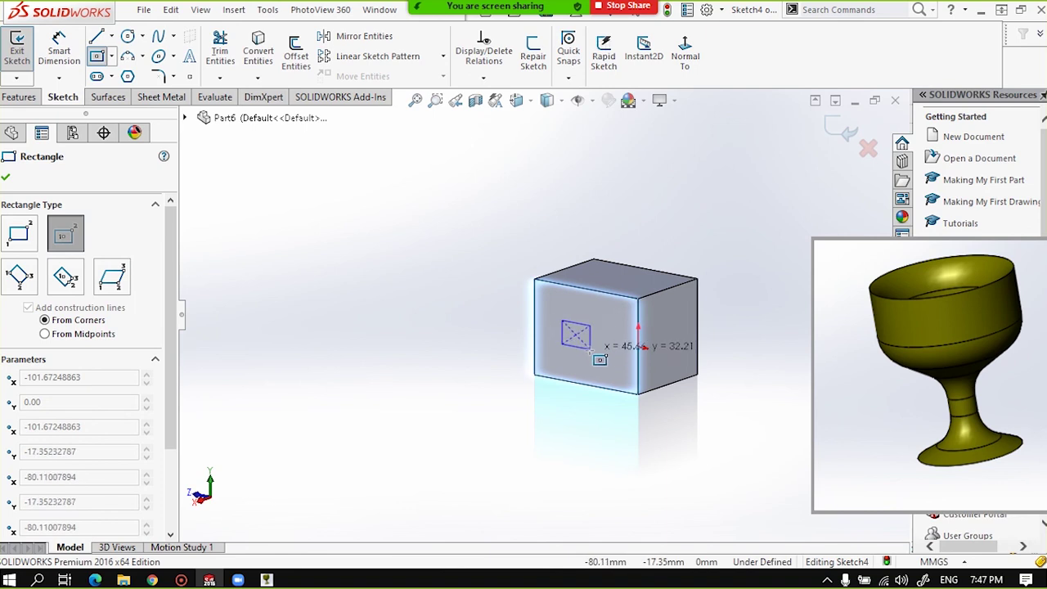
click(589, 350)
click(6, 180)
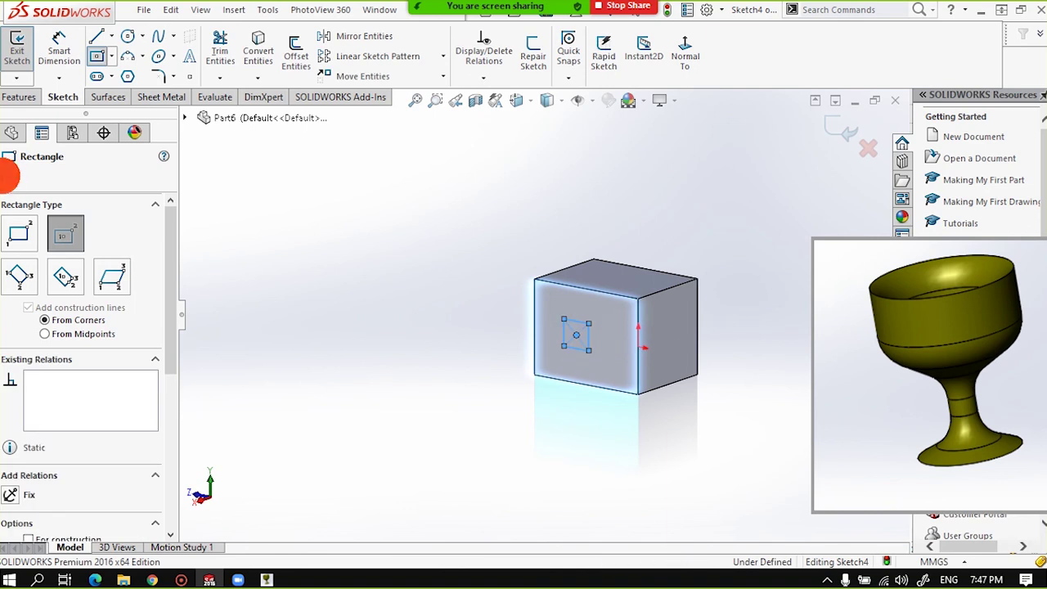
click(18, 97)
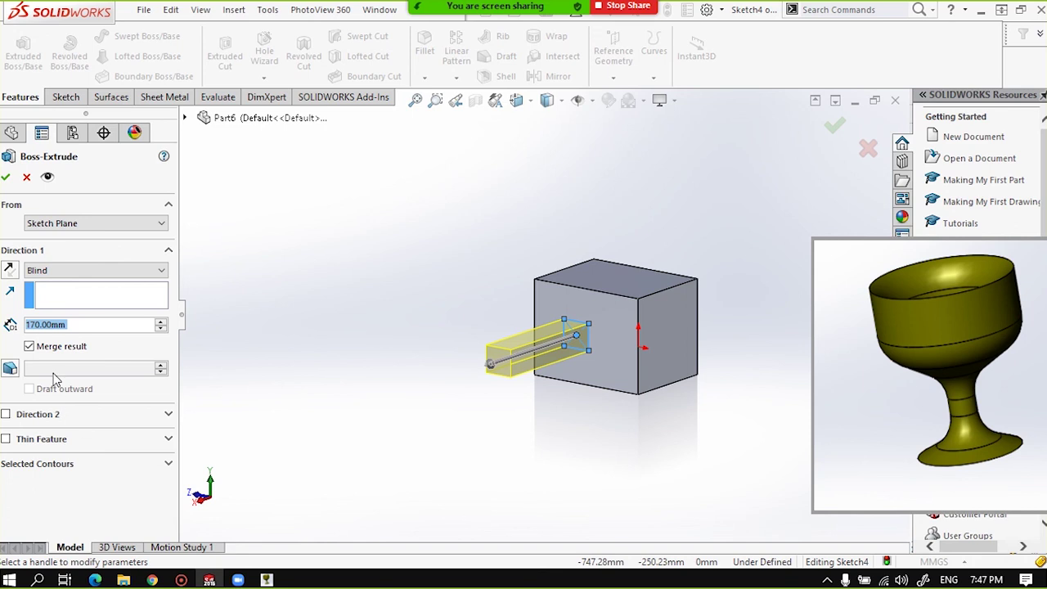
Make the 170 mm extrusion a 10 mm thin feature with capped ends and inspect the preview.
click(7, 439)
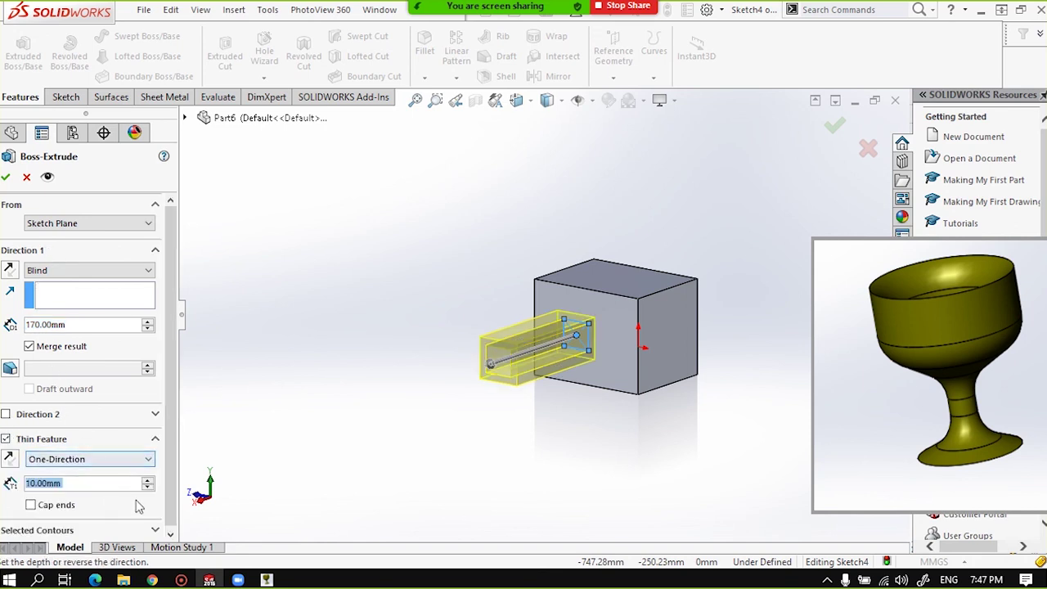
scroll(538, 337, down, 2)
scroll(463, 270, down, 3)
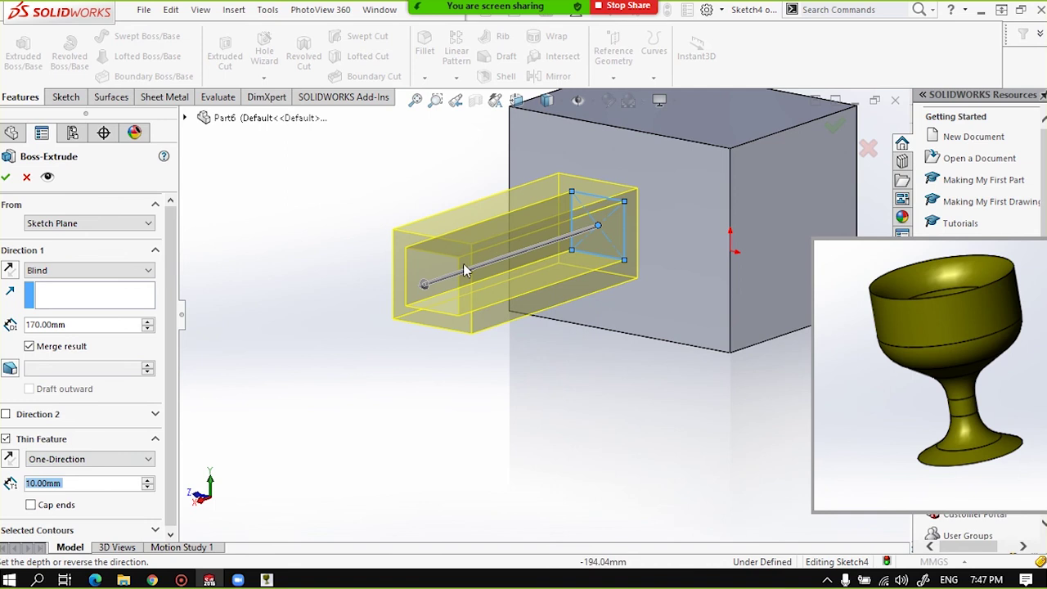
click(30, 505)
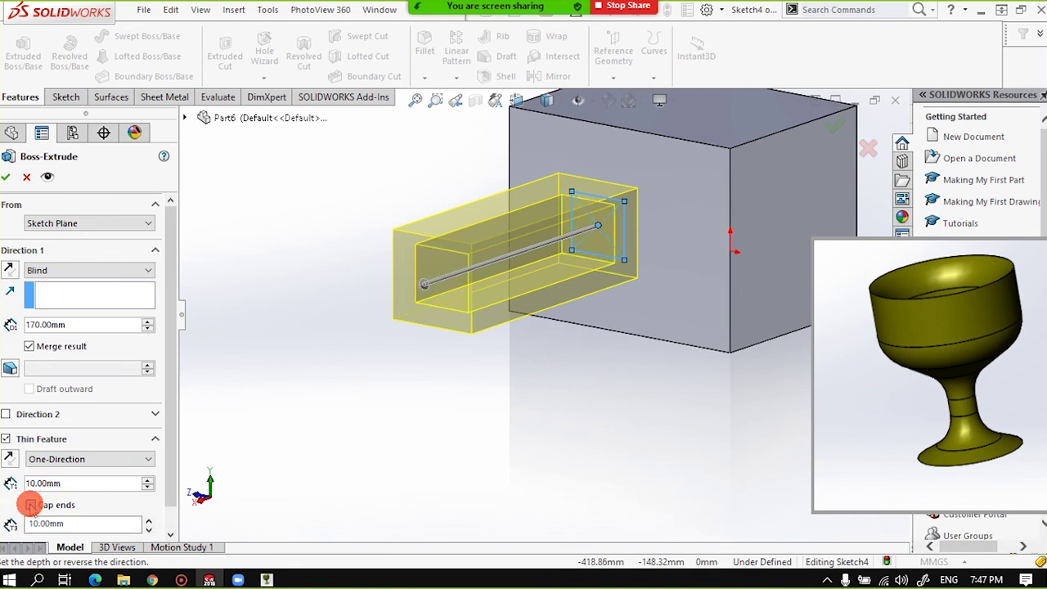
mouse_move(414, 281)
middle_down()
mouse_move(483, 264)
mouse_move(474, 254)
middle_up()
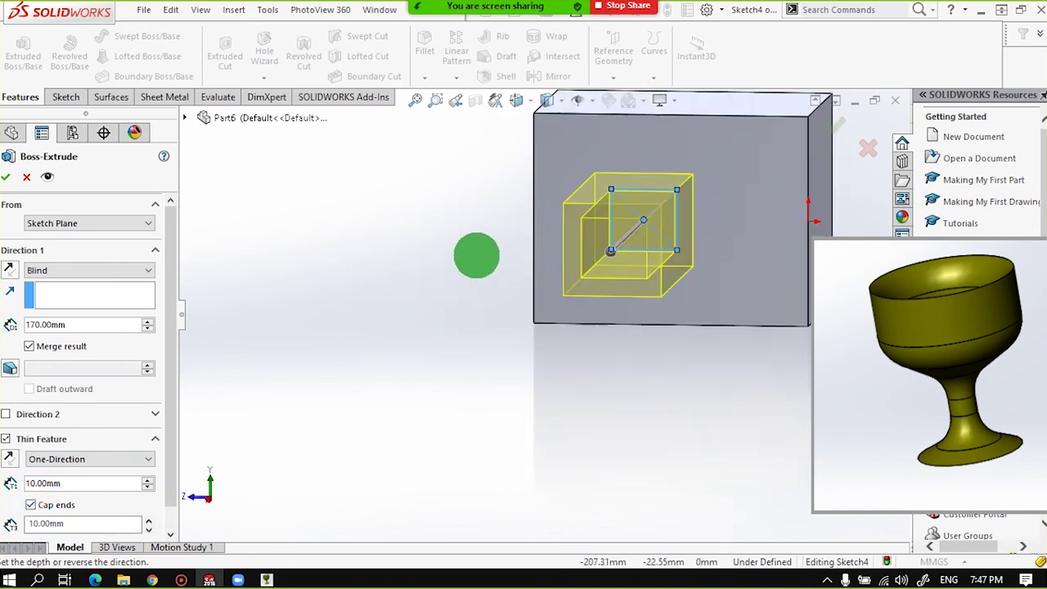
scroll(595, 303, down, 2)
mouse_move(594, 302)
middle_down()
mouse_move(603, 264)
mouse_move(591, 265)
middle_up()
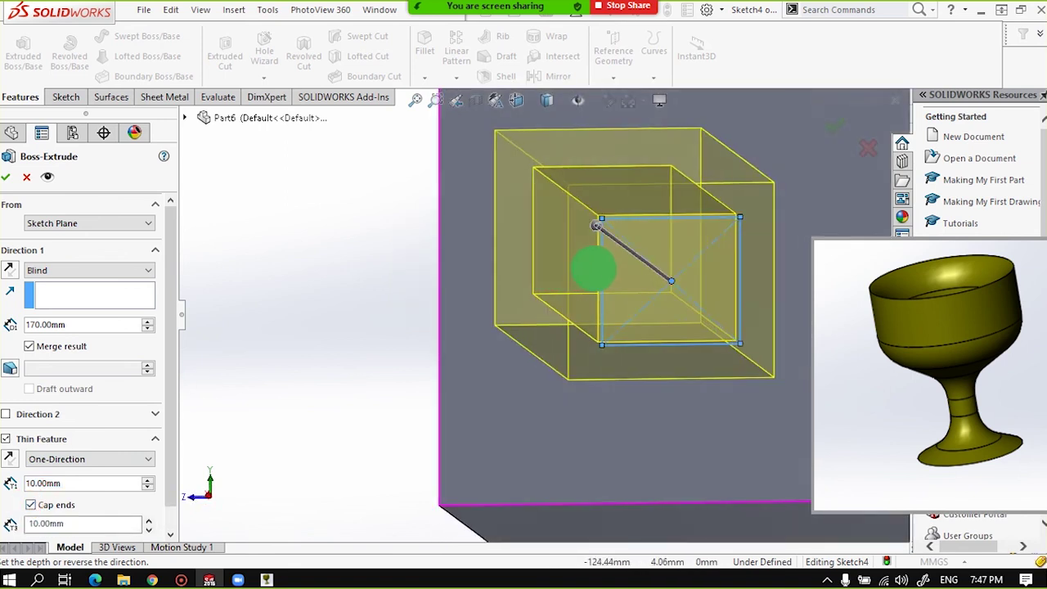
click(30, 505)
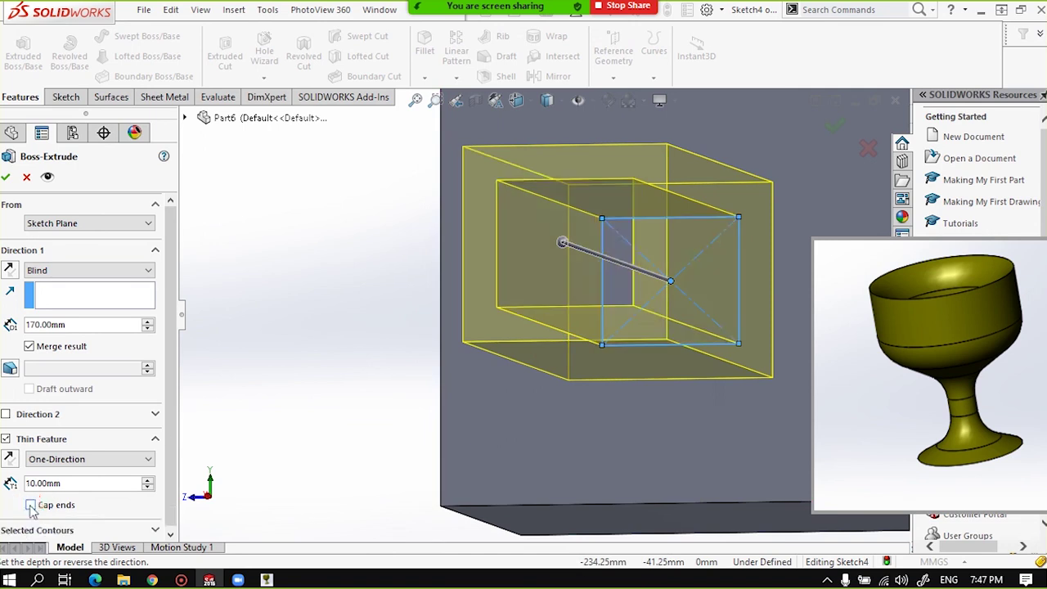
click(30, 506)
scroll(491, 299, up, 2)
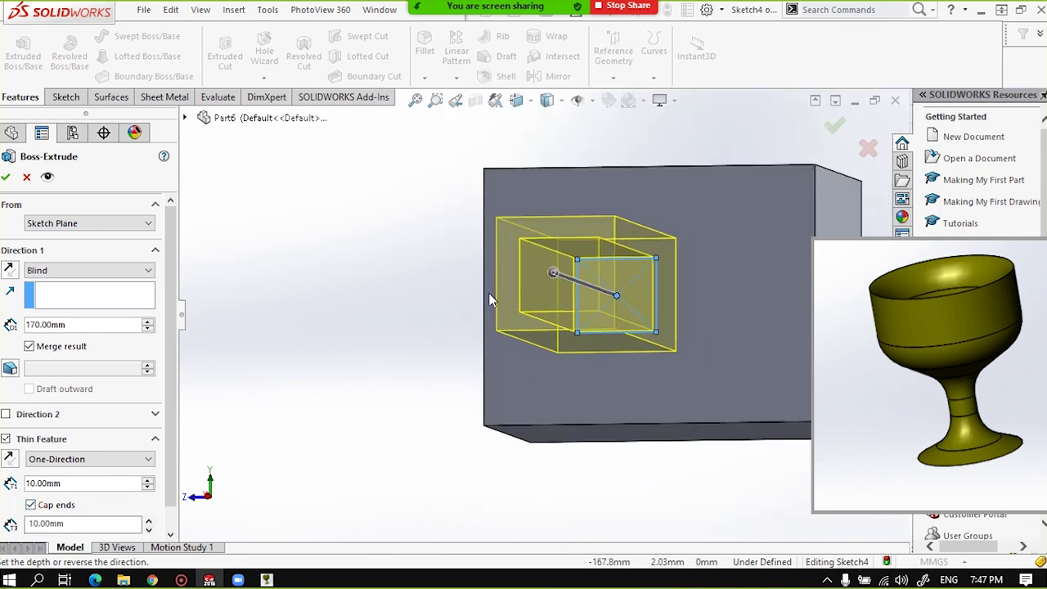
mouse_move(552, 278)
middle_down()
mouse_move(487, 310)
mouse_move(448, 310)
middle_up()
scroll(486, 305, down, 2)
scroll(452, 311, up, 2)
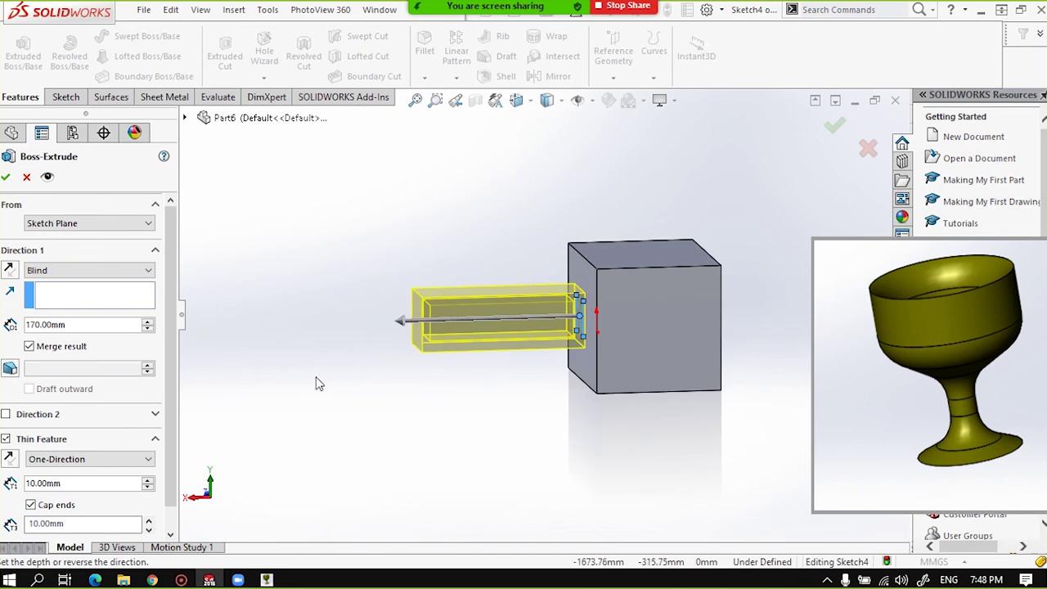
drag(170, 433, 171, 460)
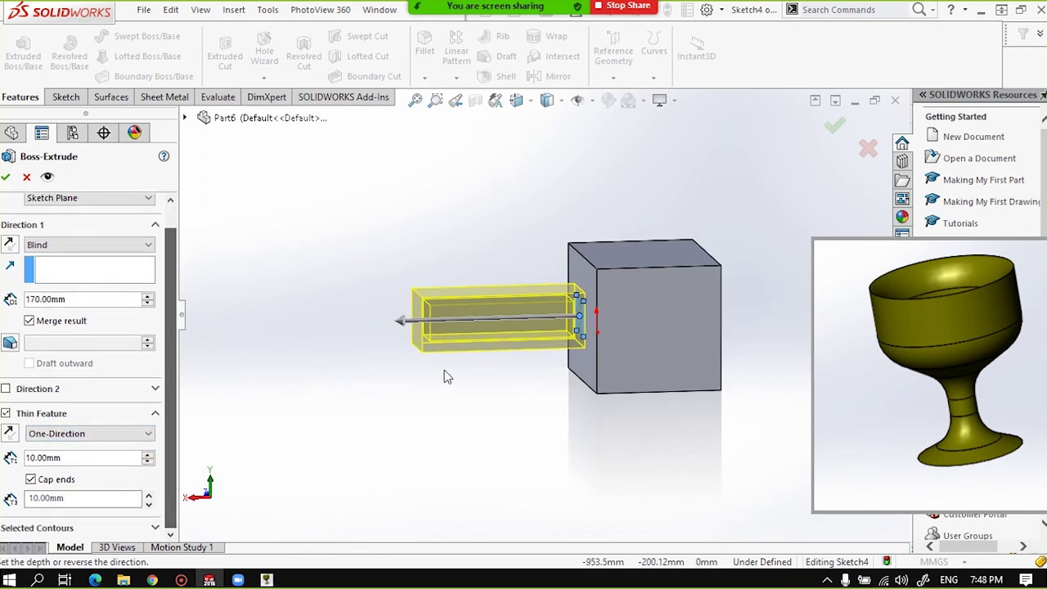
Compare the tube with and without end caps, then accept it with caps on.
click(31, 479)
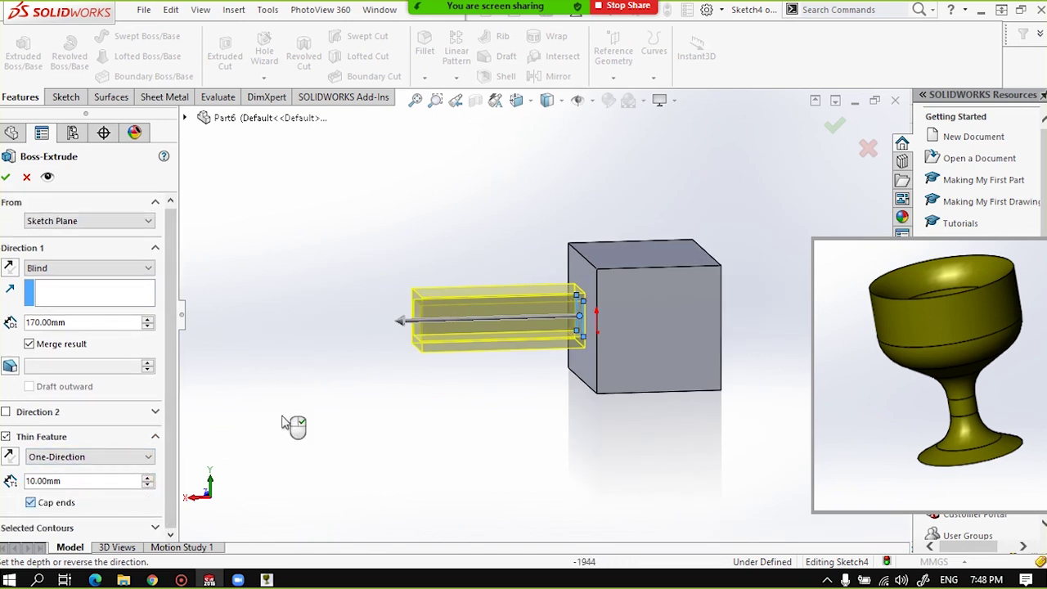
mouse_move(456, 382)
middle_down()
mouse_move(519, 386)
mouse_move(620, 320)
middle_up()
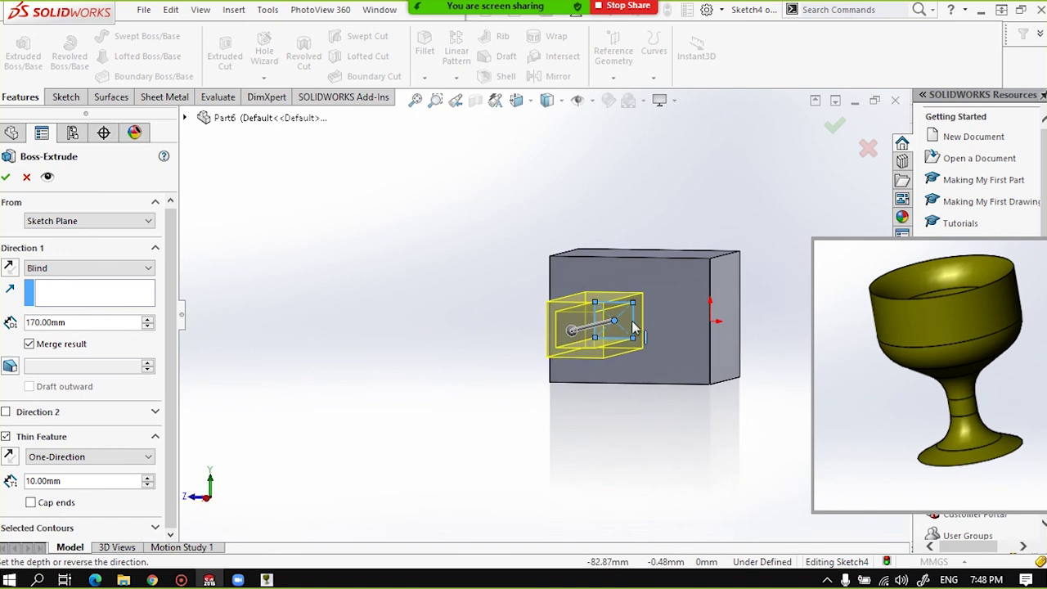
scroll(620, 320, down, 1)
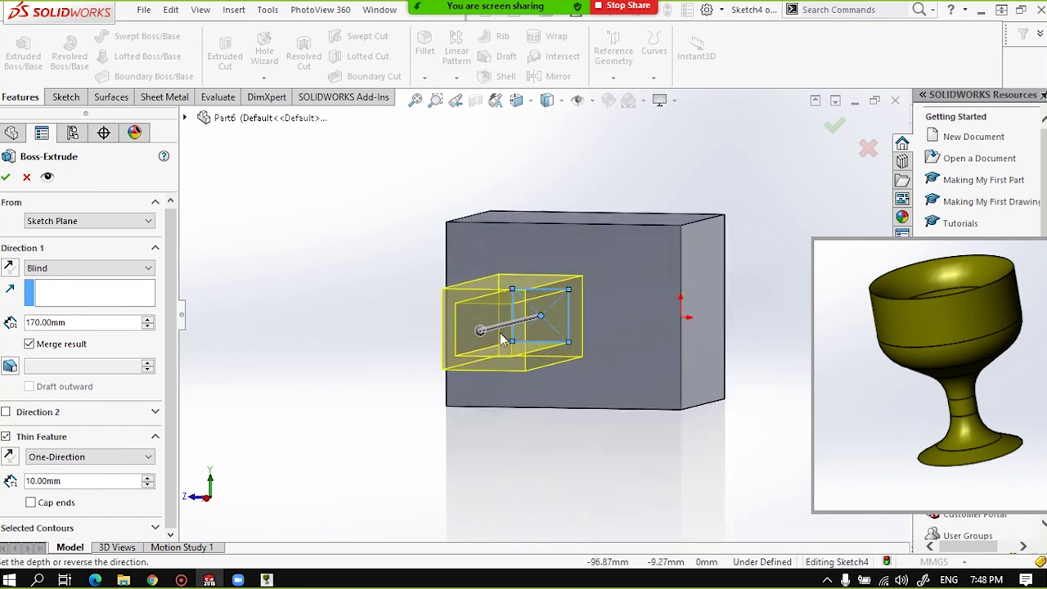
scroll(500, 332, down, 2)
scroll(480, 312, down, 2)
middle_drag(480, 312, 510, 284)
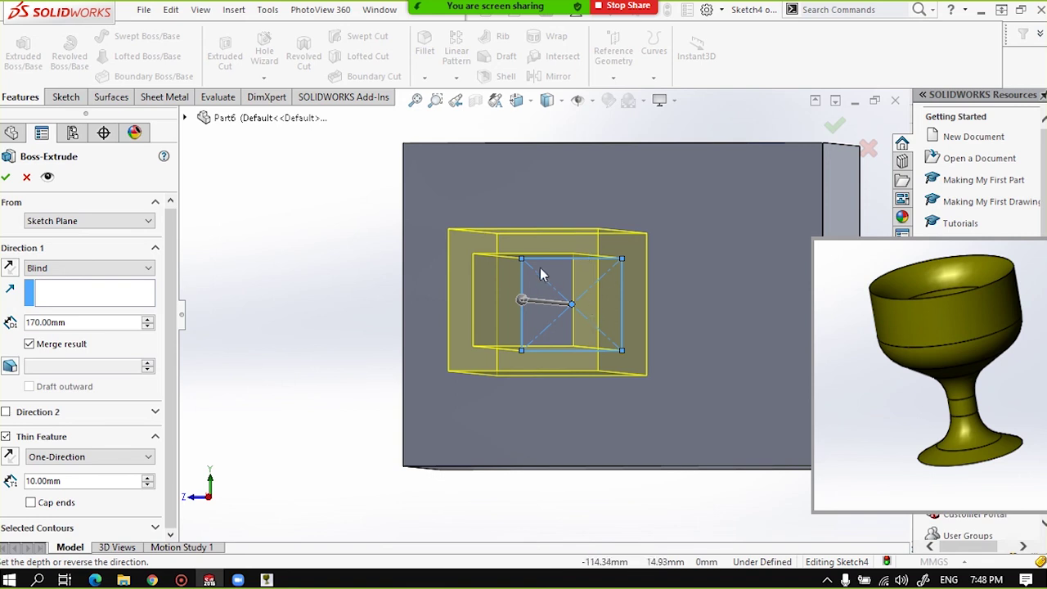
middle_drag(508, 307, 479, 323)
scroll(426, 339, up, 3)
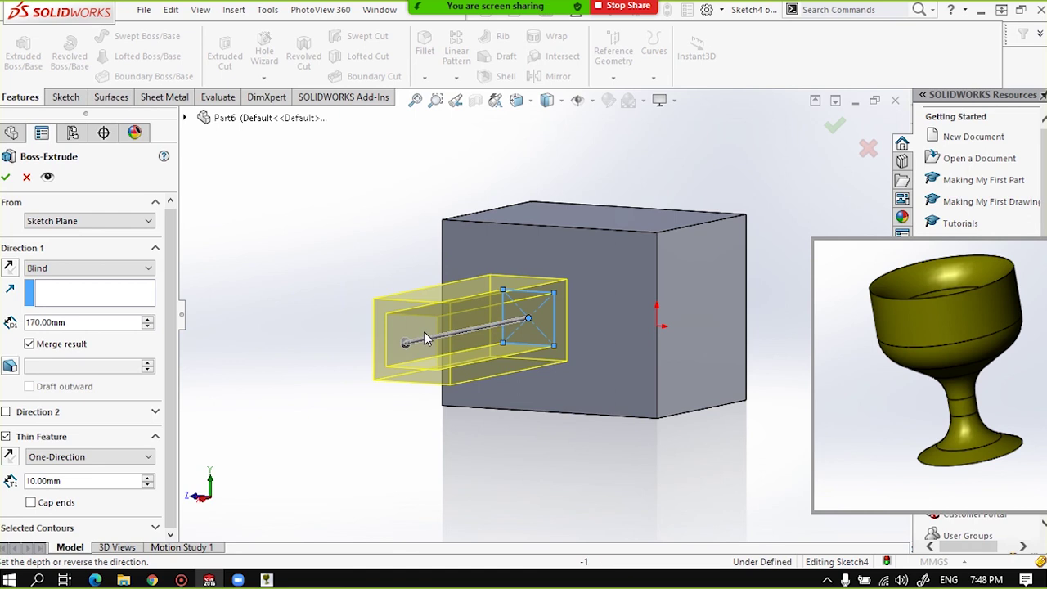
scroll(401, 342, up, 2)
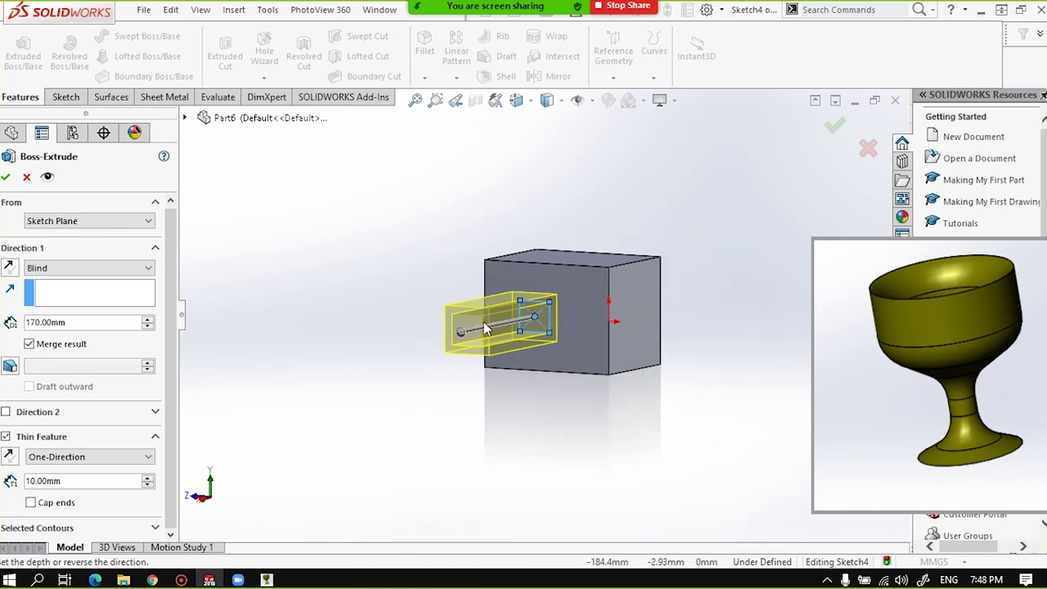
scroll(373, 386, down, 2)
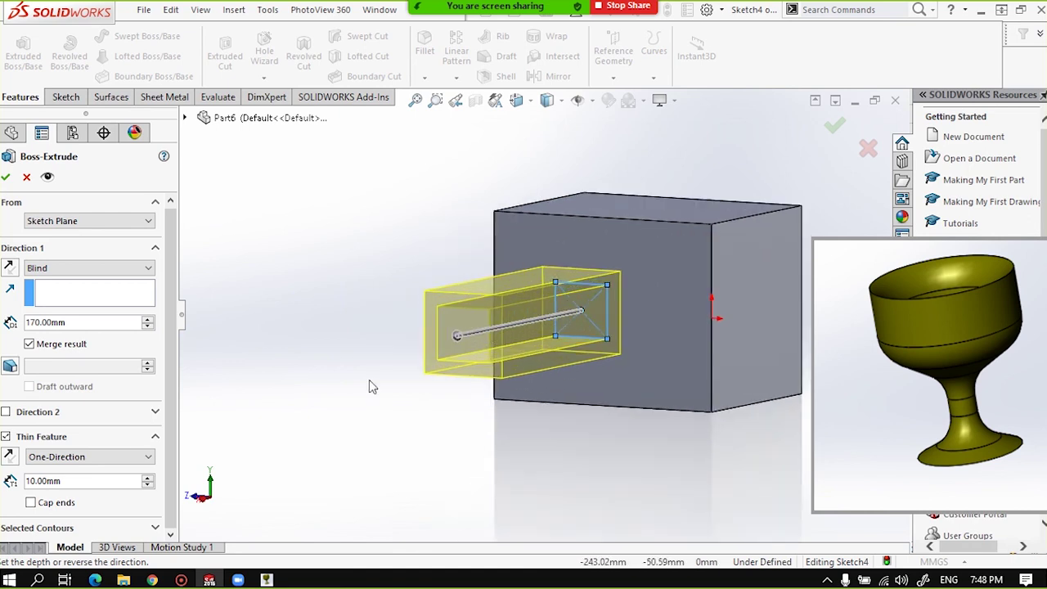
click(31, 503)
middle_drag(526, 286, 456, 290)
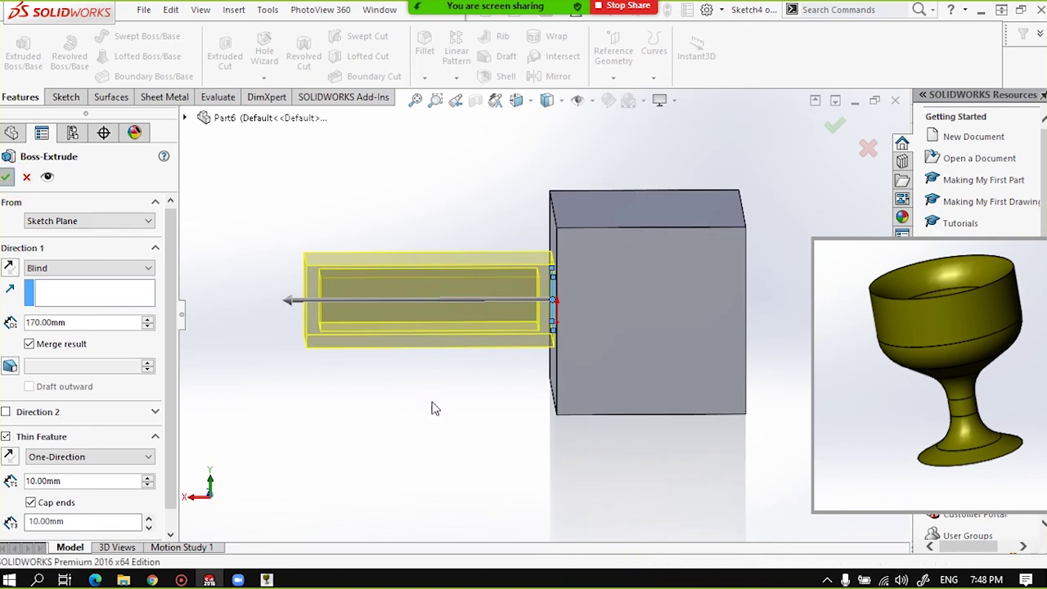
key(Return)
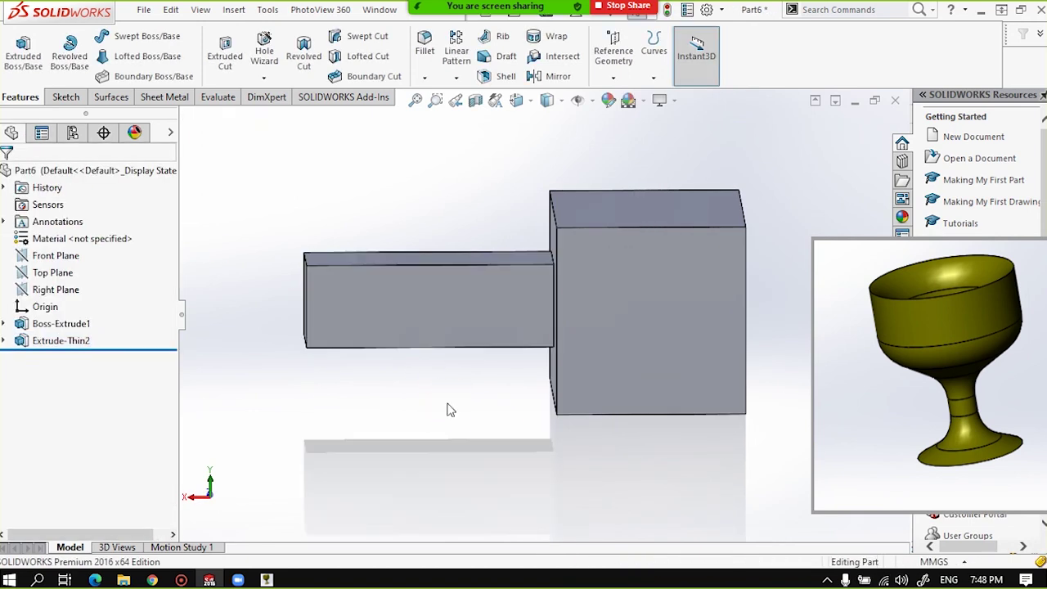
Switch the display style to Hidden Lines Visible and orbit to see the tube's hidden edges.
click(557, 104)
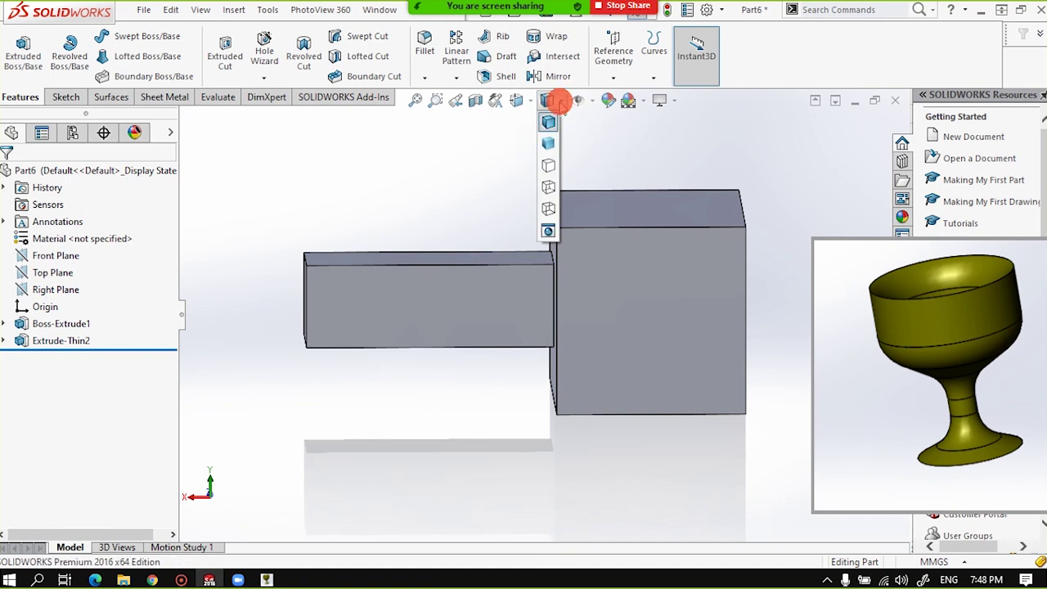
click(548, 188)
middle_drag(416, 344, 416, 327)
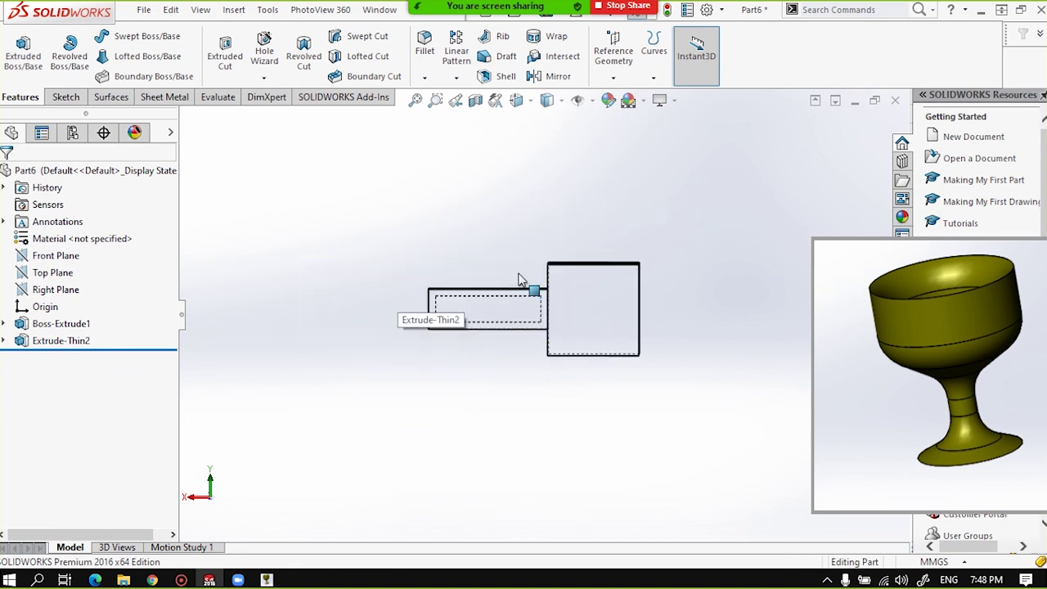
scroll(516, 327, down, 3)
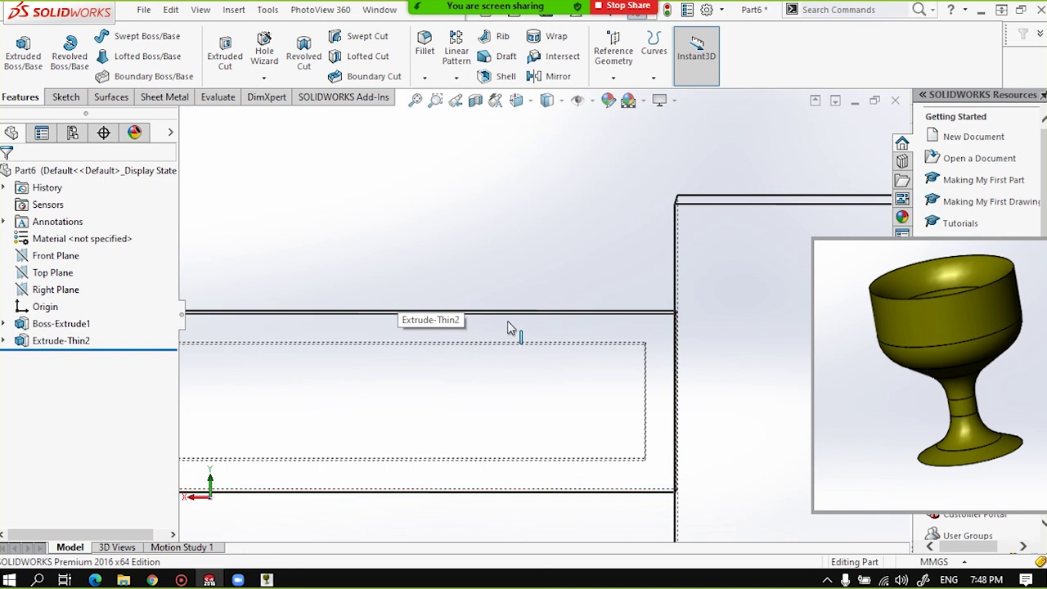
scroll(614, 375, up, 3)
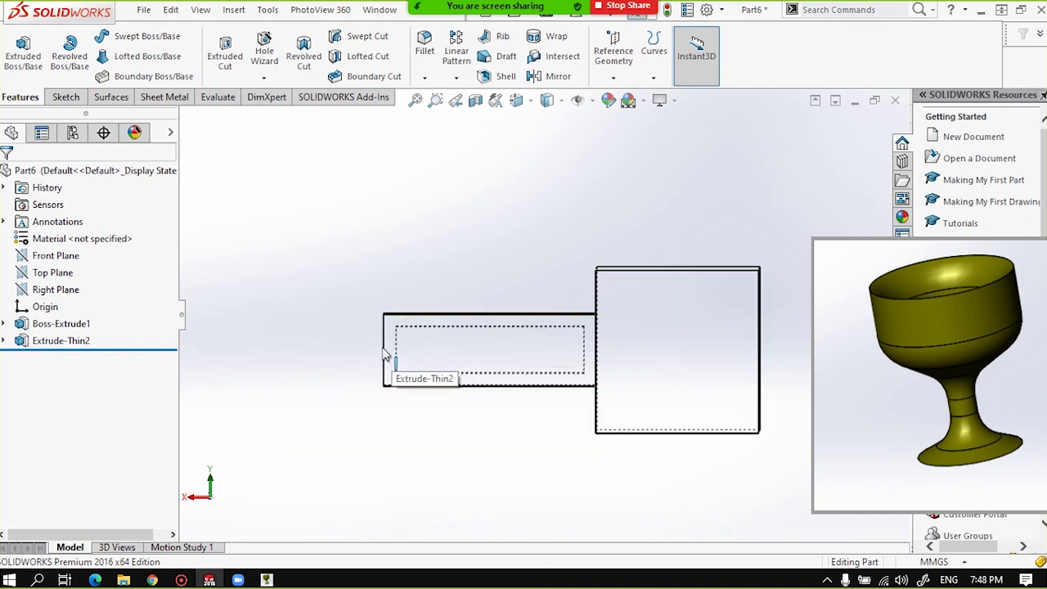
mouse_move(554, 297)
middle_down()
mouse_move(682, 281)
mouse_move(643, 335)
mouse_move(542, 335)
mouse_move(476, 371)
mouse_move(518, 371)
middle_up()
scroll(540, 343, up, 3)
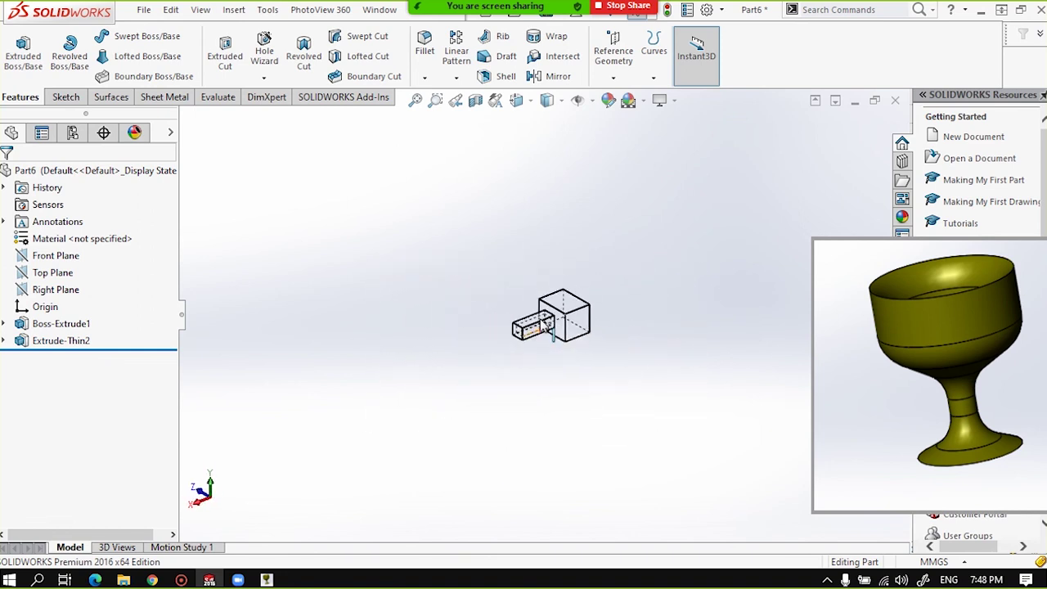
scroll(564, 347, down, 5)
Open Boss-Extrude1 for editing by mistake and cancel without changes.
click(5, 341)
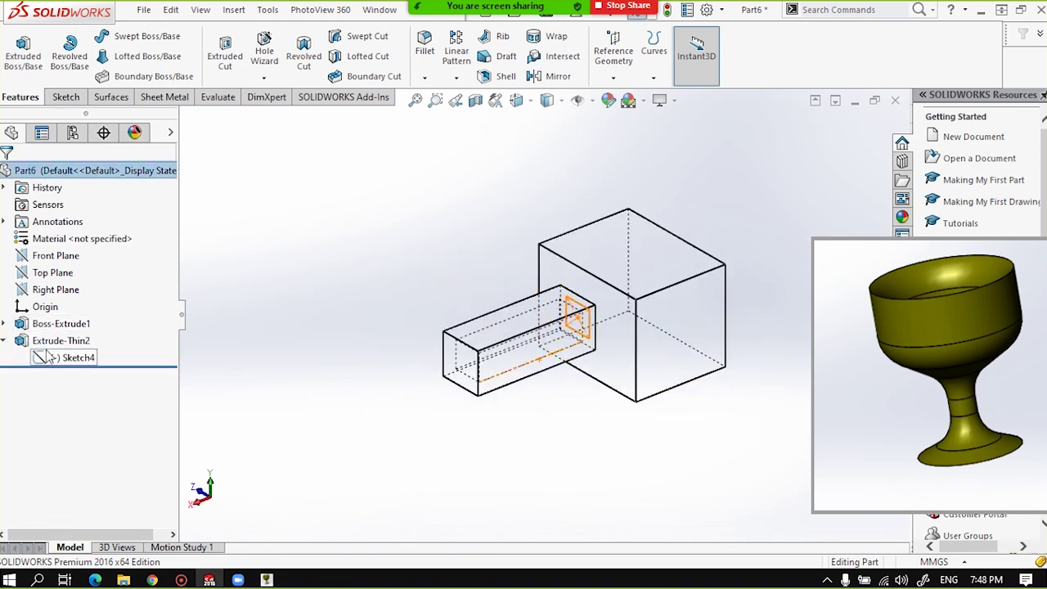
click(60, 323)
click(67, 277)
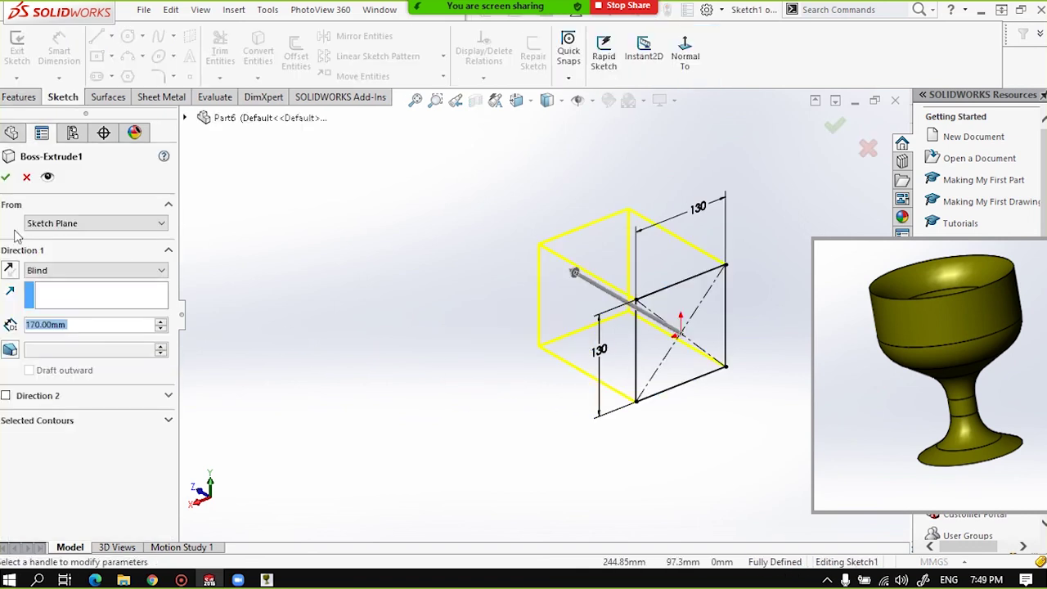
click(27, 178)
Edit Extrude-Thin2, uncheck Cap ends, and confirm so the tube is open-ended.
click(49, 341)
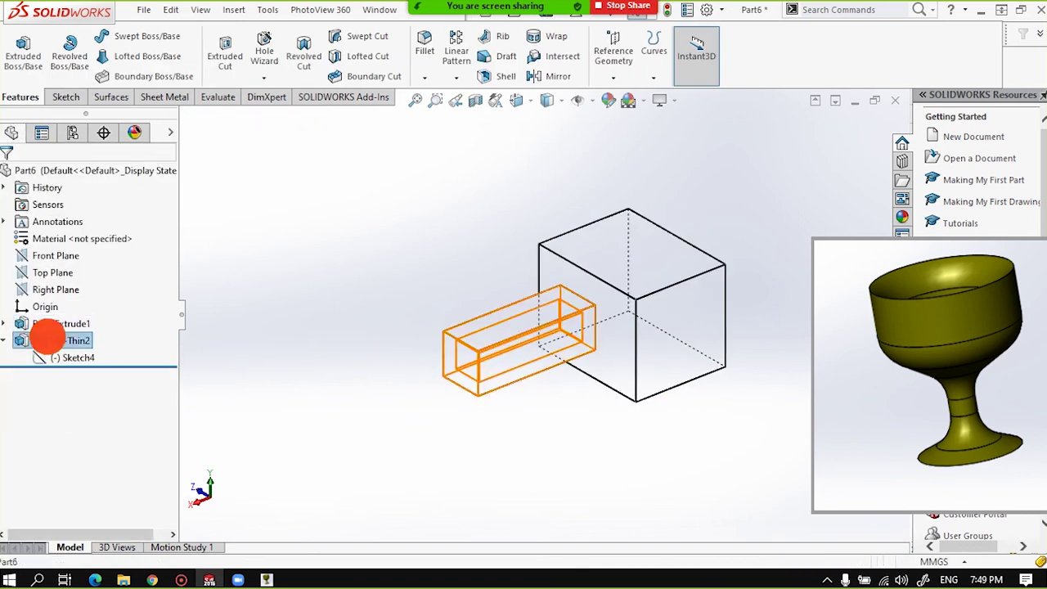
click(78, 294)
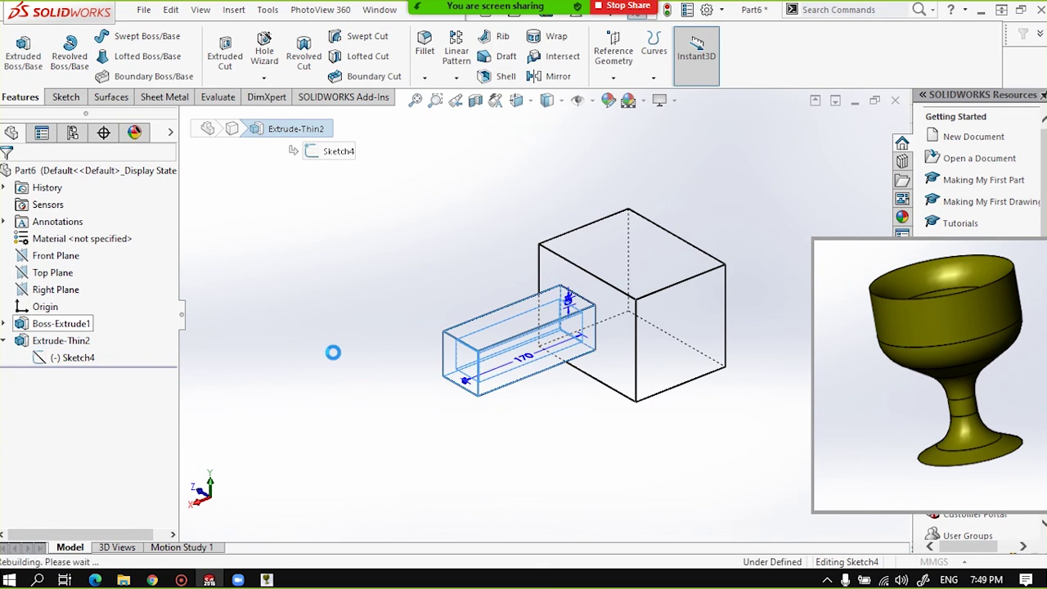
scroll(173, 416, down, 1)
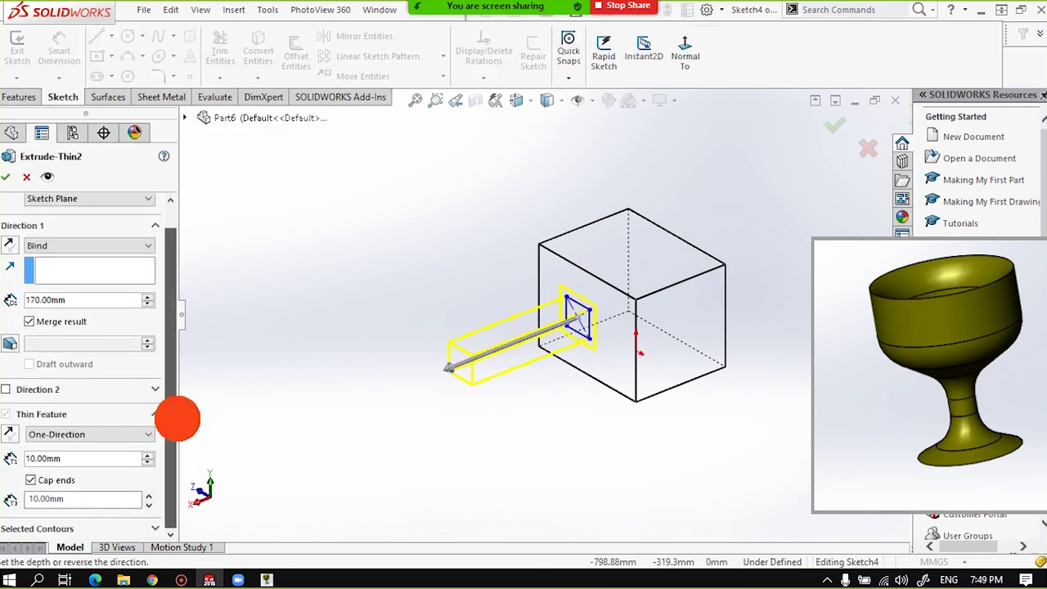
click(31, 480)
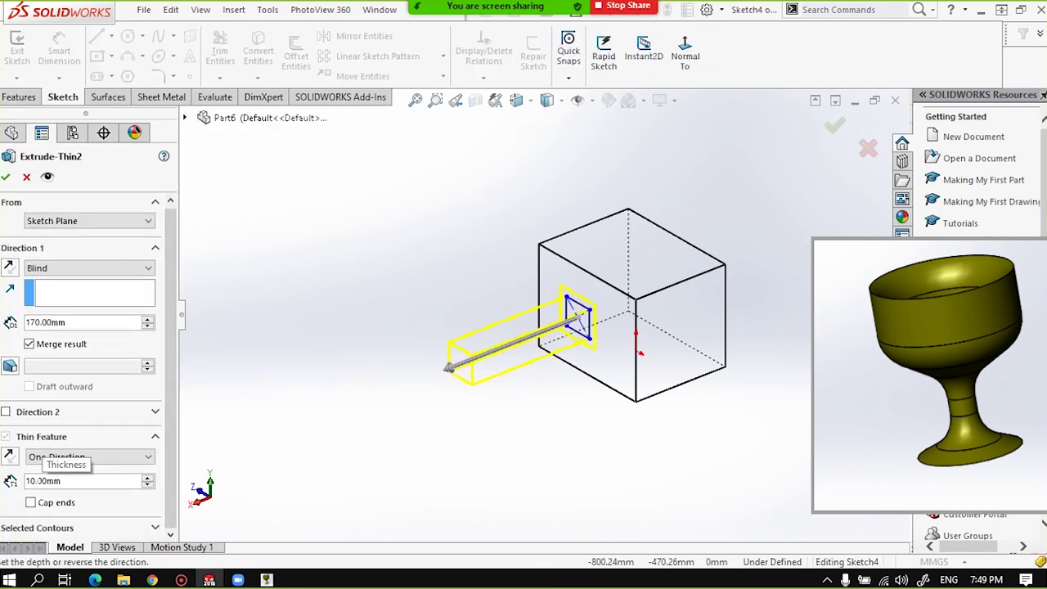
click(7, 178)
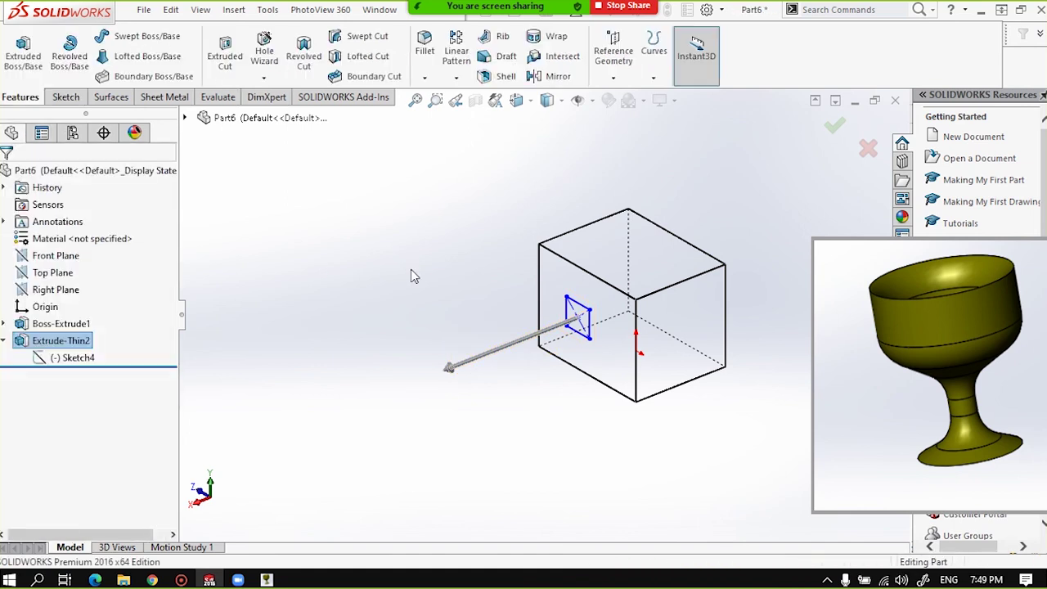
Switch to Shaded With Edges and orbit to look into the open tube end.
click(547, 100)
click(539, 232)
middle_drag(590, 407, 504, 417)
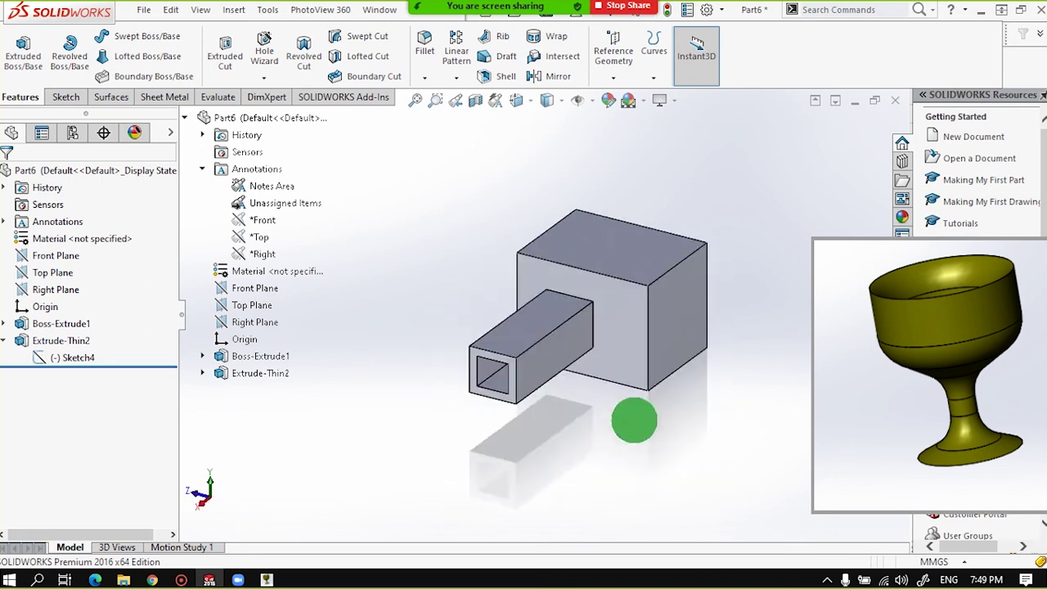
middle_drag(504, 417, 624, 388)
scroll(579, 325, up, 2)
scroll(578, 325, down, 2)
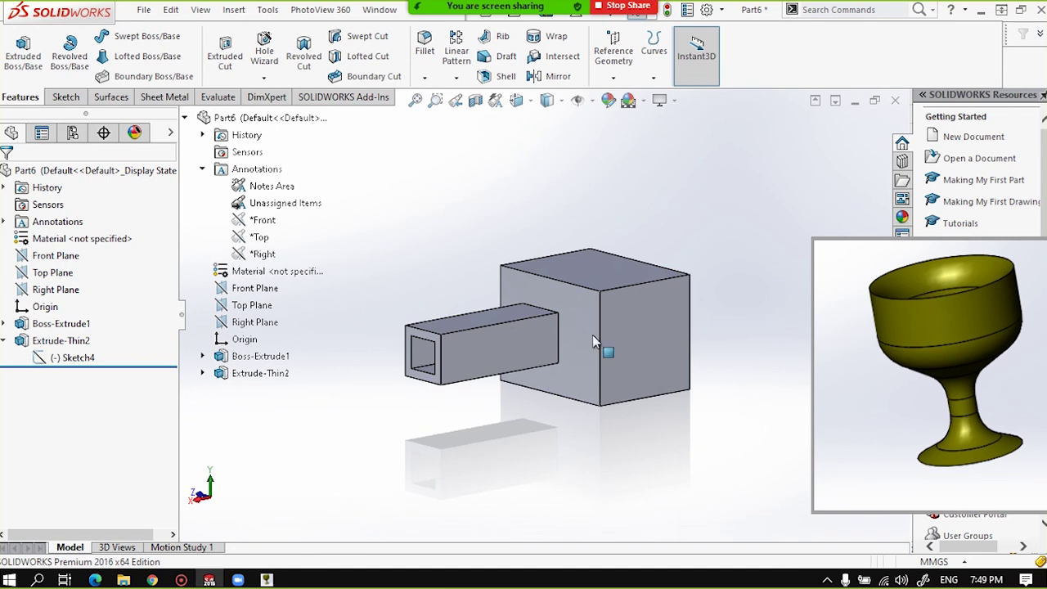
Orbit and zoom around the part to inspect the tube from other angles.
mouse_move(603, 349)
middle_down()
mouse_move(495, 348)
mouse_move(645, 351)
mouse_move(578, 340)
middle_up()
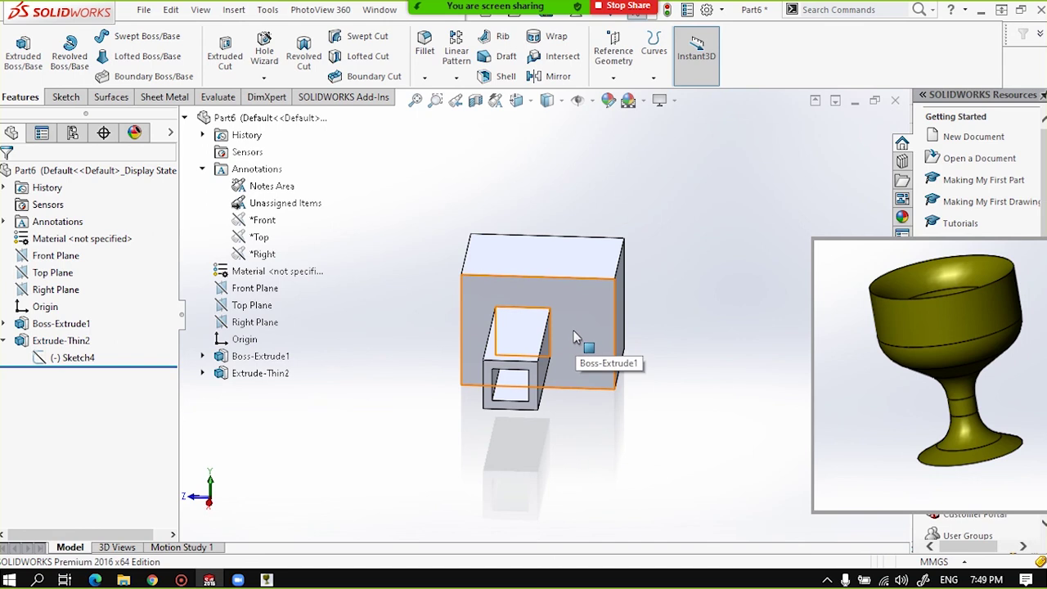
mouse_move(593, 307)
middle_down()
mouse_move(453, 292)
mouse_move(463, 323)
middle_up()
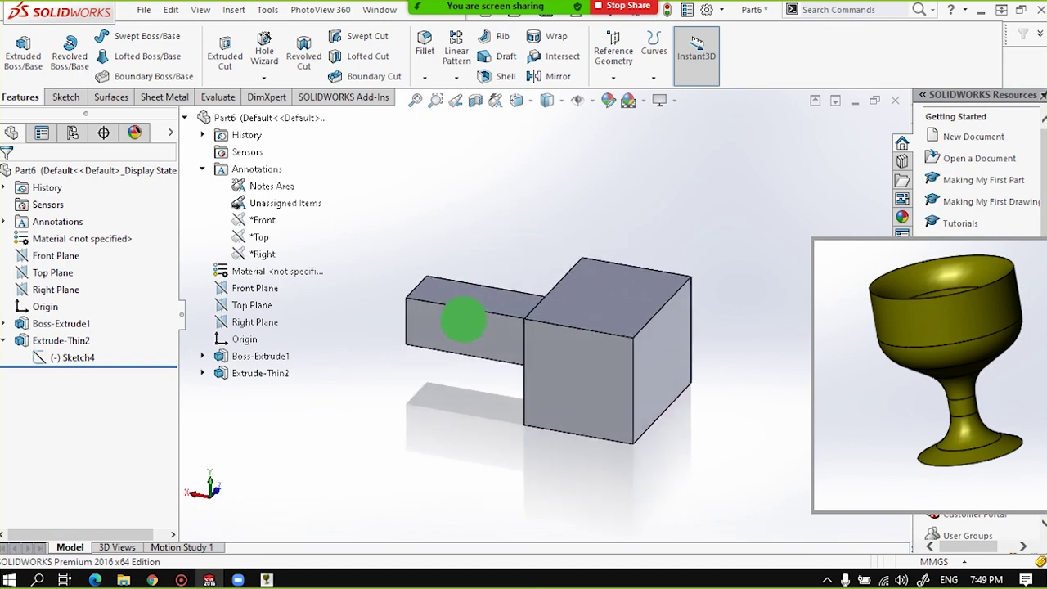
scroll(590, 326, up, 4)
scroll(484, 335, down, 4)
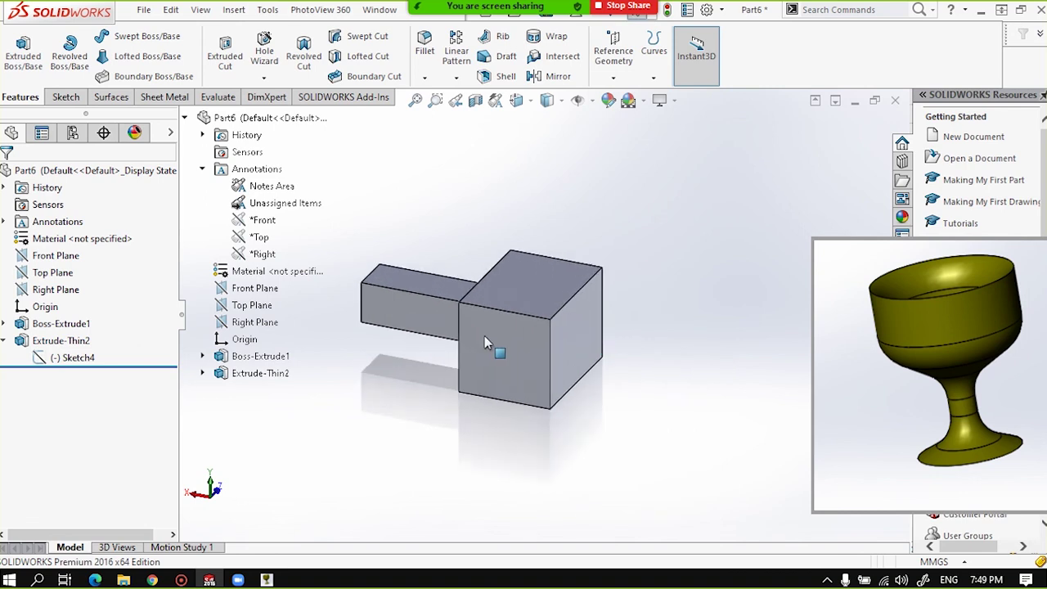
scroll(485, 342, down, 2)
scroll(508, 349, down, 2)
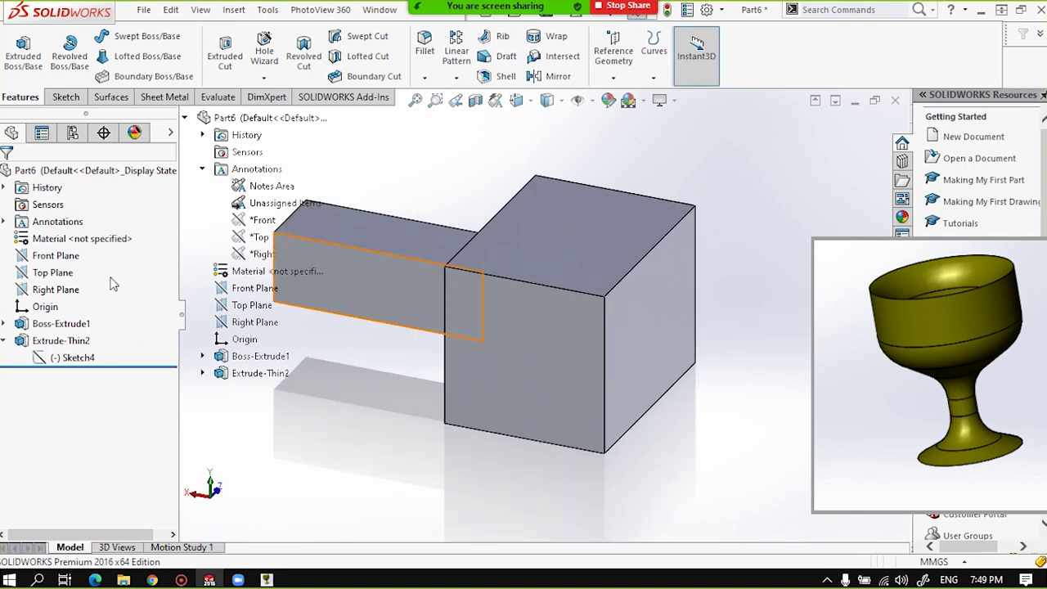
scroll(492, 312, up, 3)
scroll(493, 308, up, 1)
scroll(489, 368, down, 2)
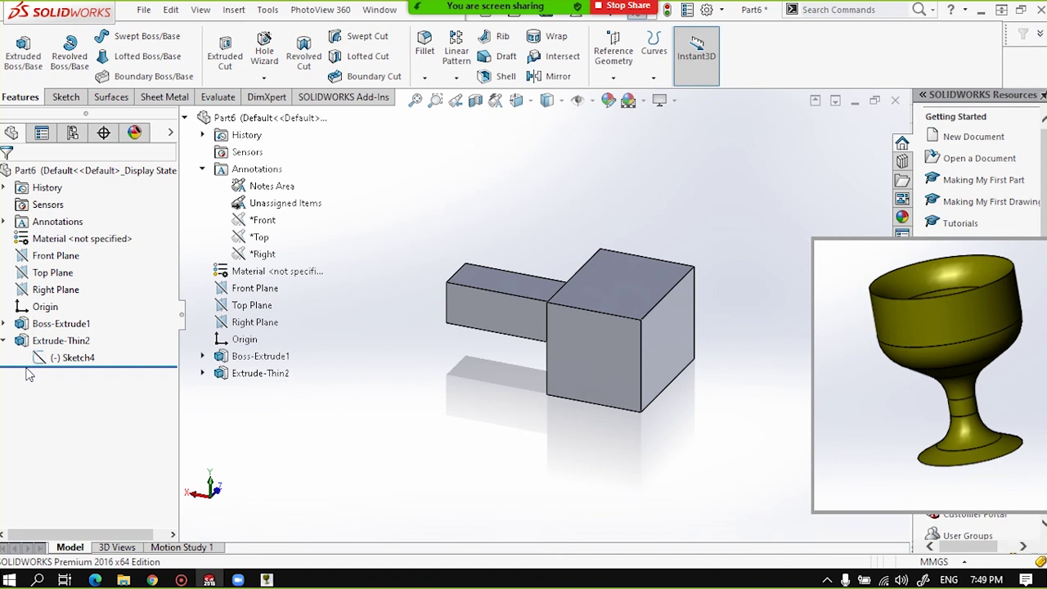
Start a new sketch on the block's square end face and view it Normal To.
scroll(670, 304, up, 2)
scroll(546, 332, down, 3)
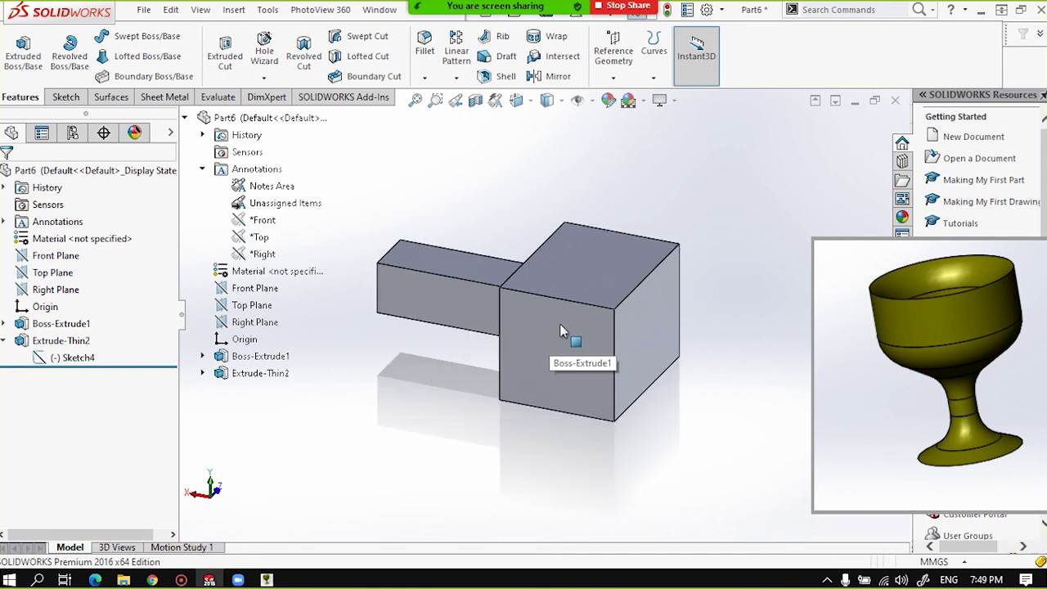
middle_drag(548, 343, 581, 276)
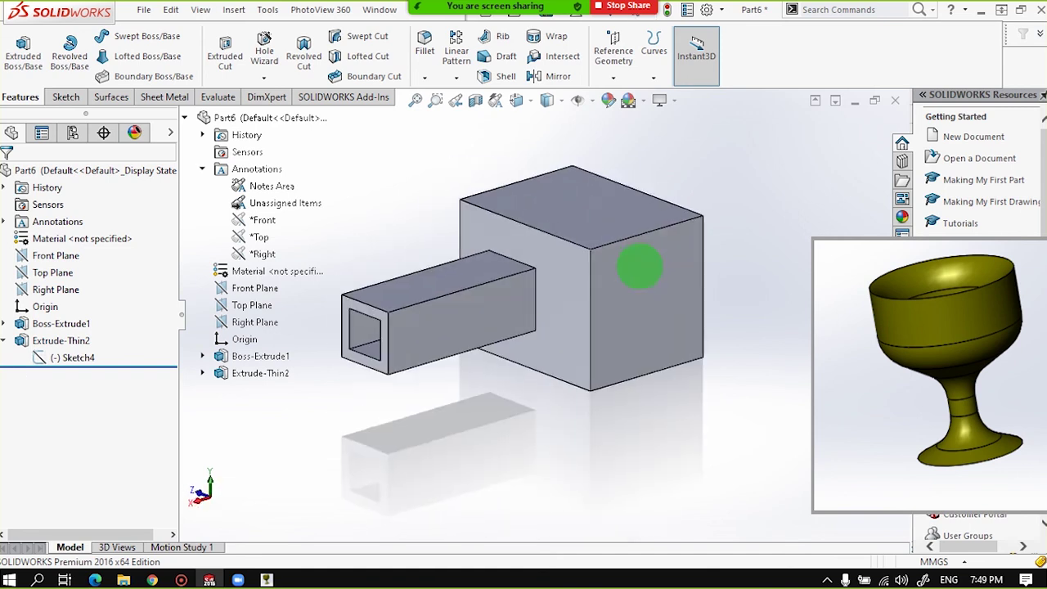
scroll(530, 307, up, 2)
scroll(551, 280, down, 2)
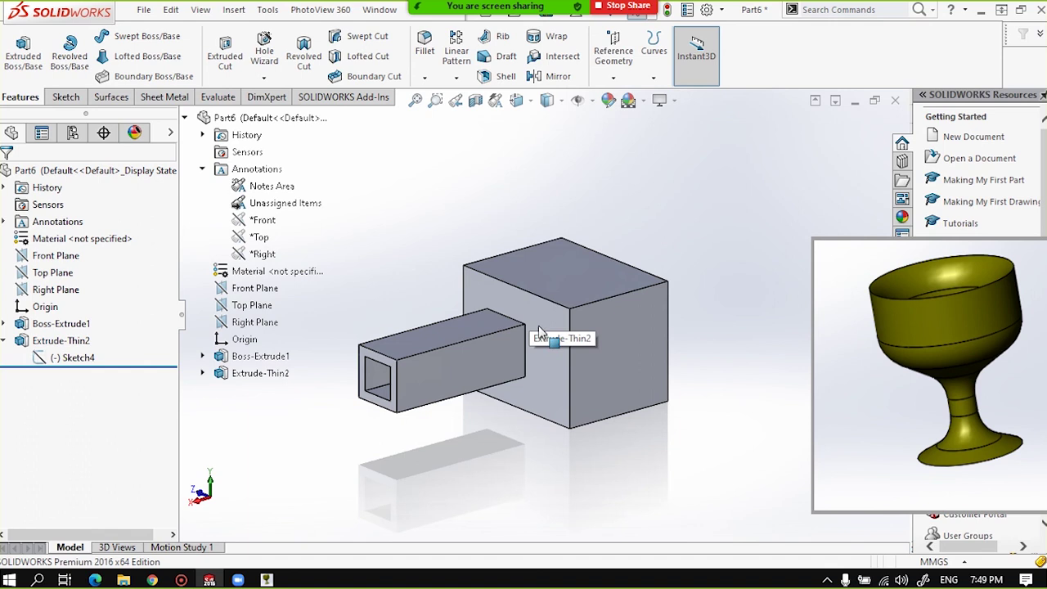
scroll(540, 332, down, 1)
ctrl+middle_drag(479, 358, 503, 360)
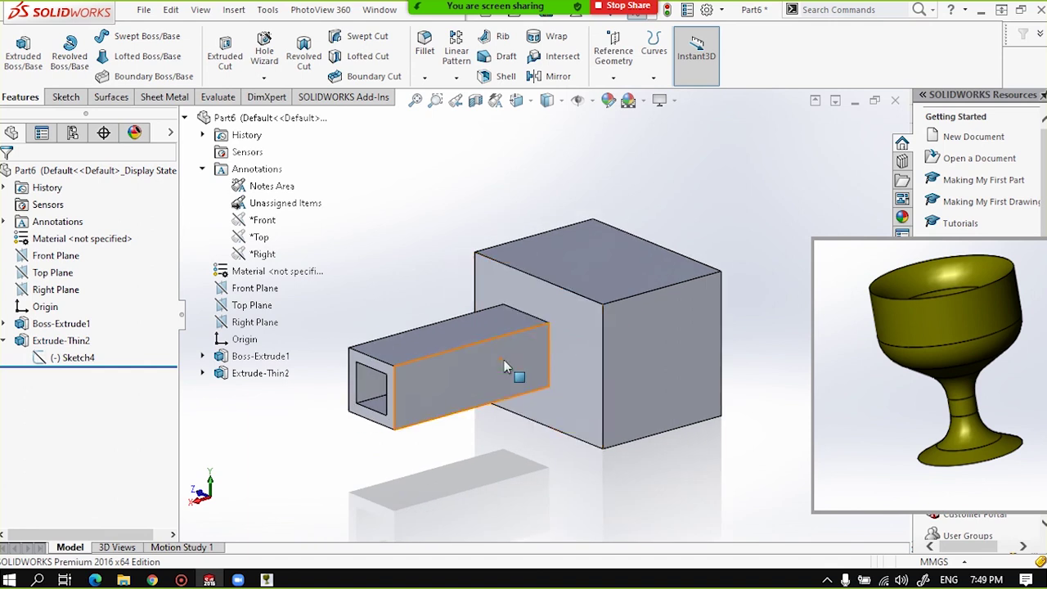
middle_drag(661, 362, 600, 357)
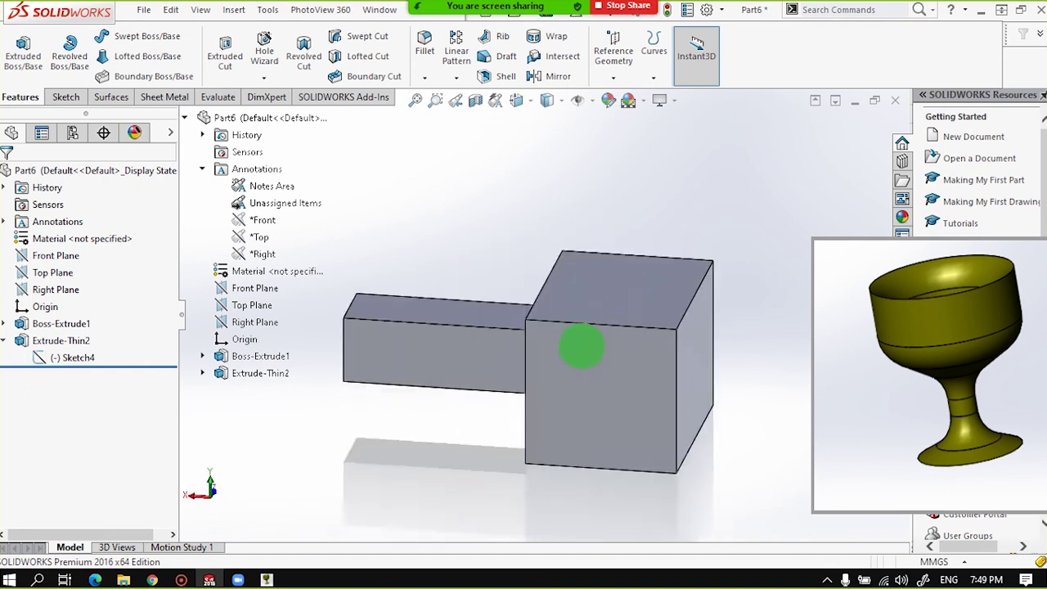
scroll(593, 361, down, 1)
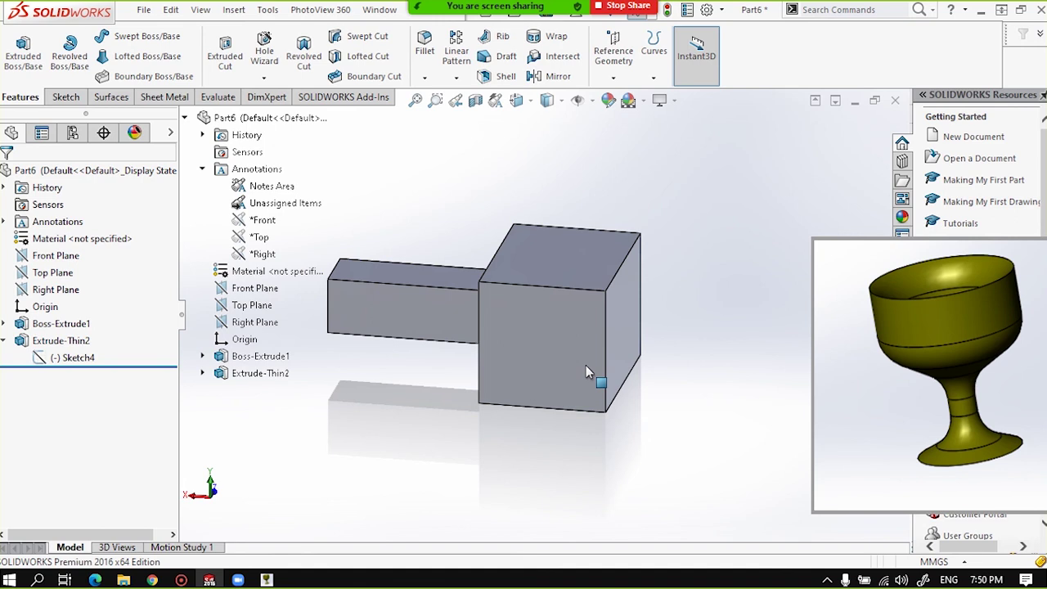
middle_drag(605, 352, 629, 304)
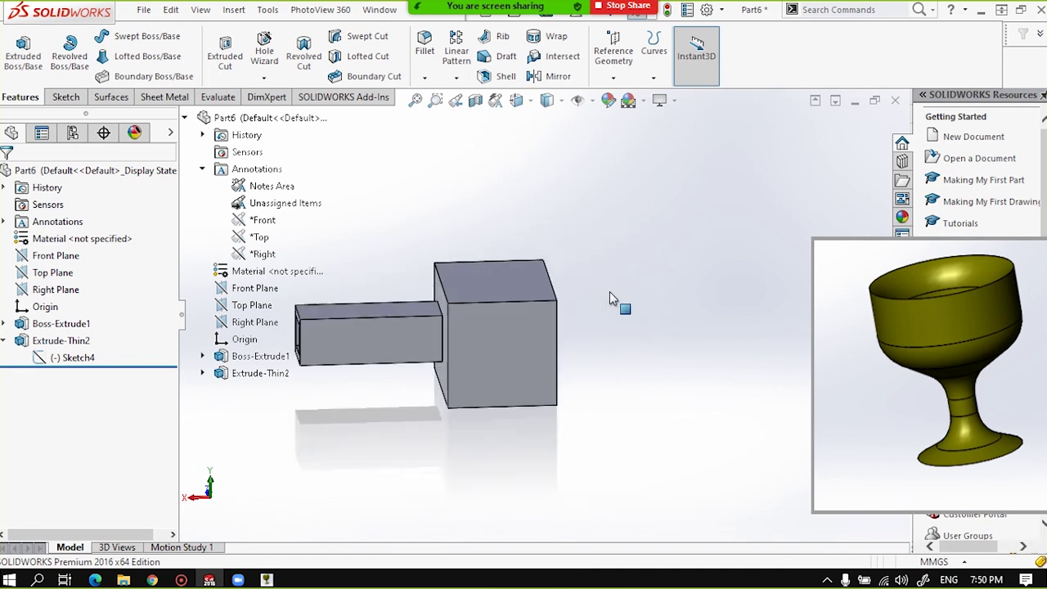
scroll(498, 355, down, 3)
scroll(529, 321, down, 2)
scroll(474, 357, up, 1)
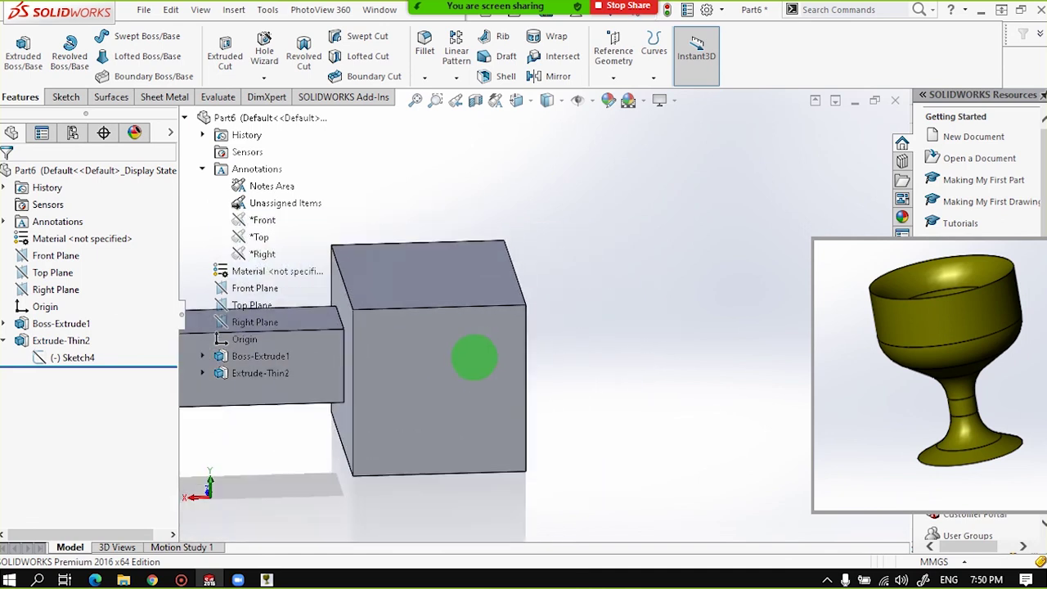
scroll(514, 344, up, 1)
scroll(554, 311, up, 2)
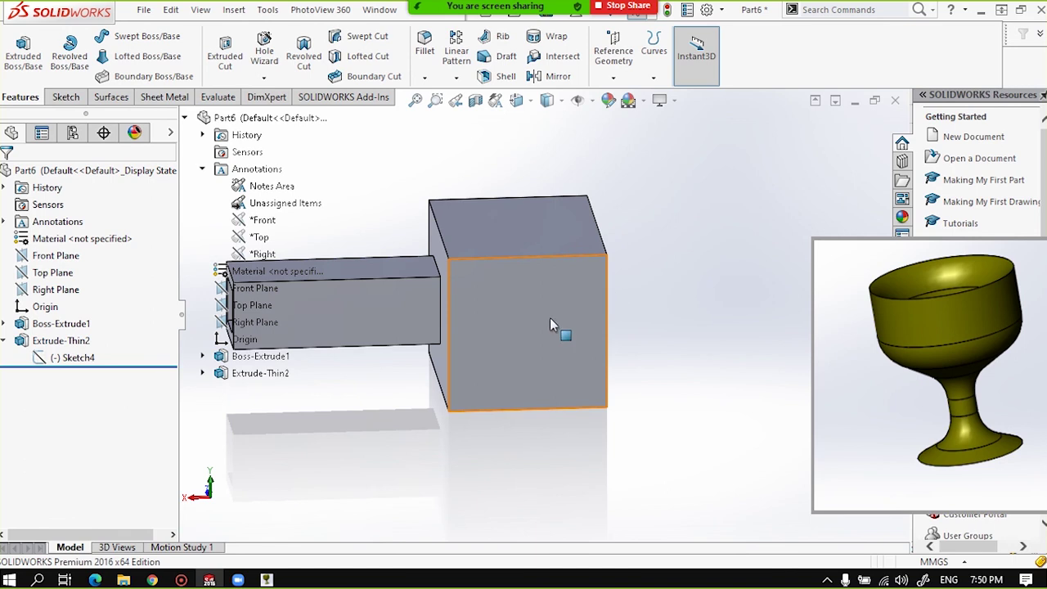
middle_drag(586, 315, 452, 323)
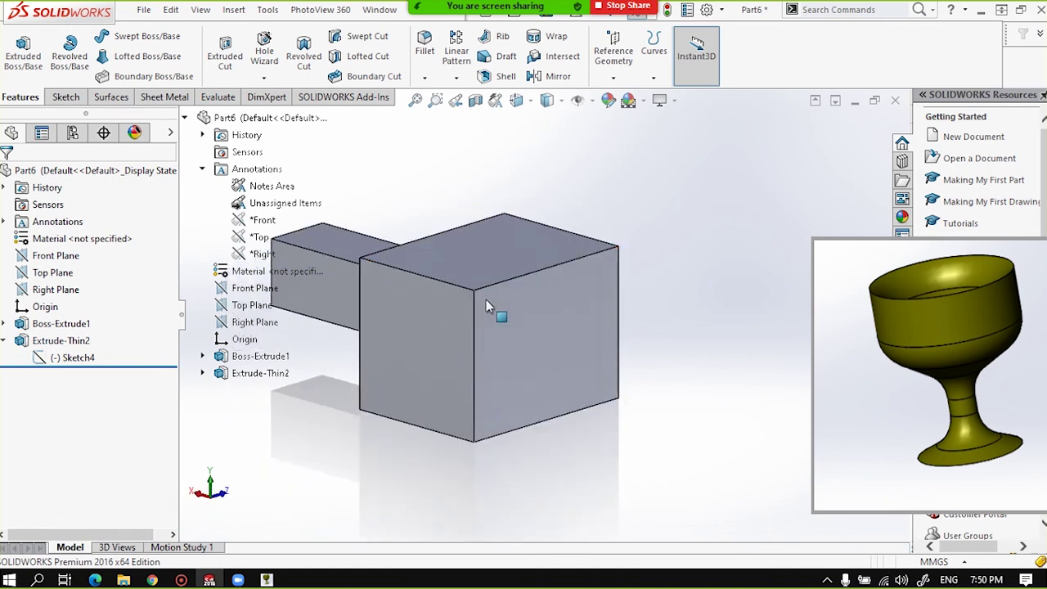
middle_drag(444, 372, 510, 367)
scroll(573, 325, up, 3)
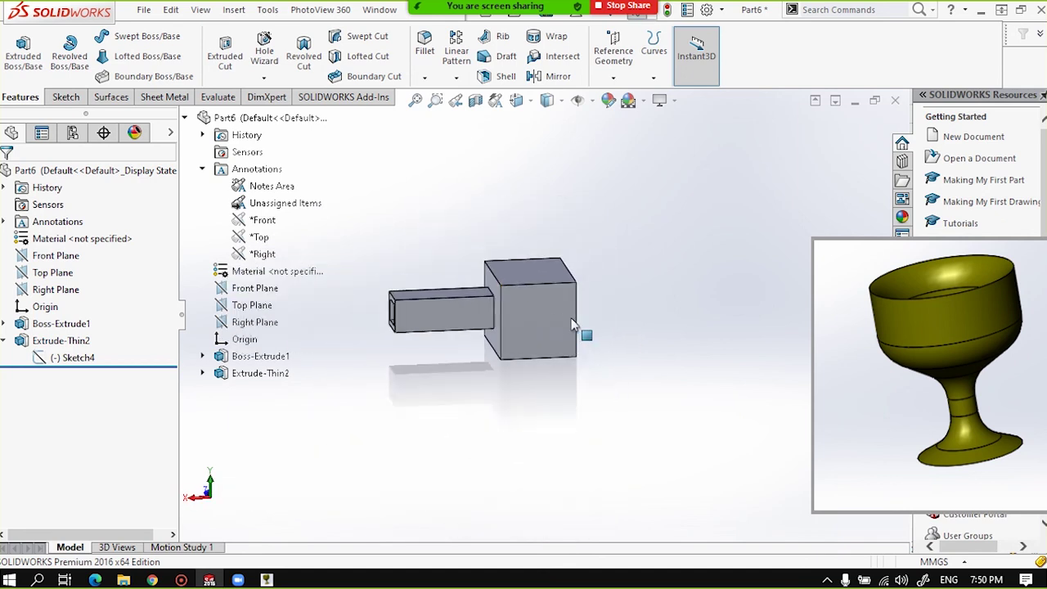
click(552, 321)
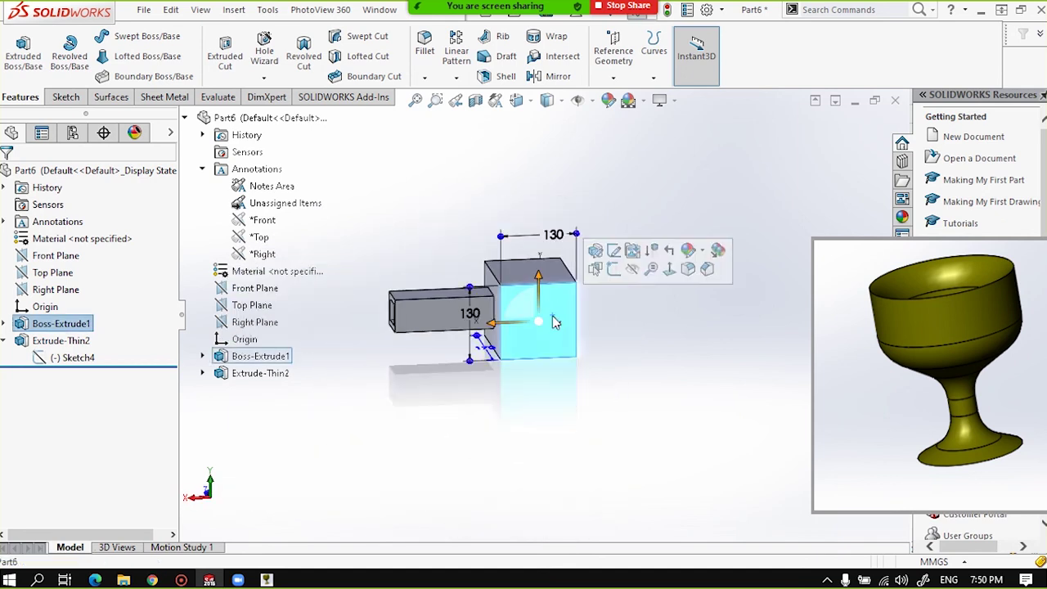
click(609, 274)
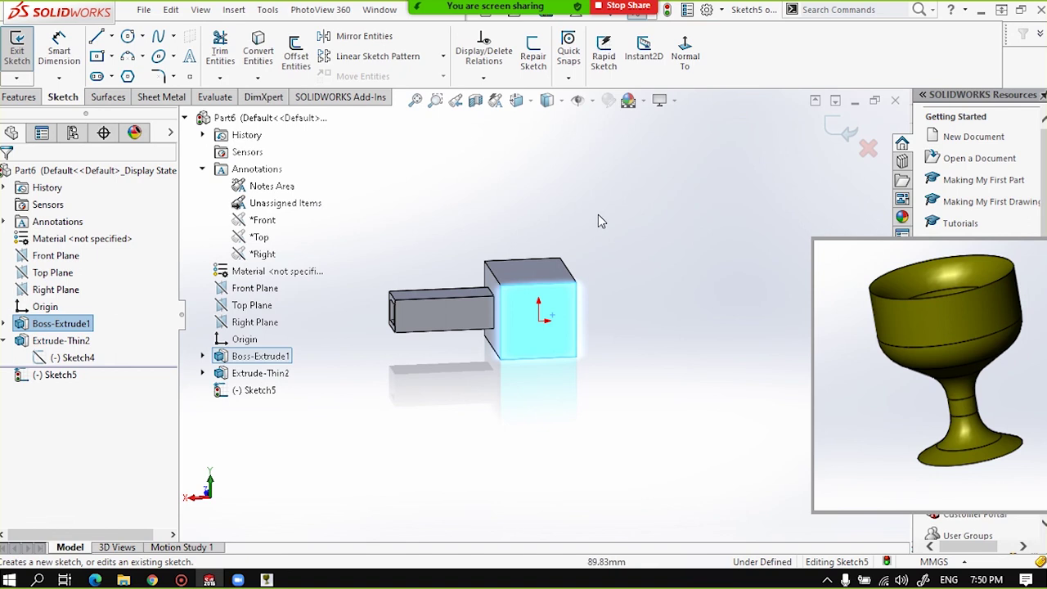
click(681, 58)
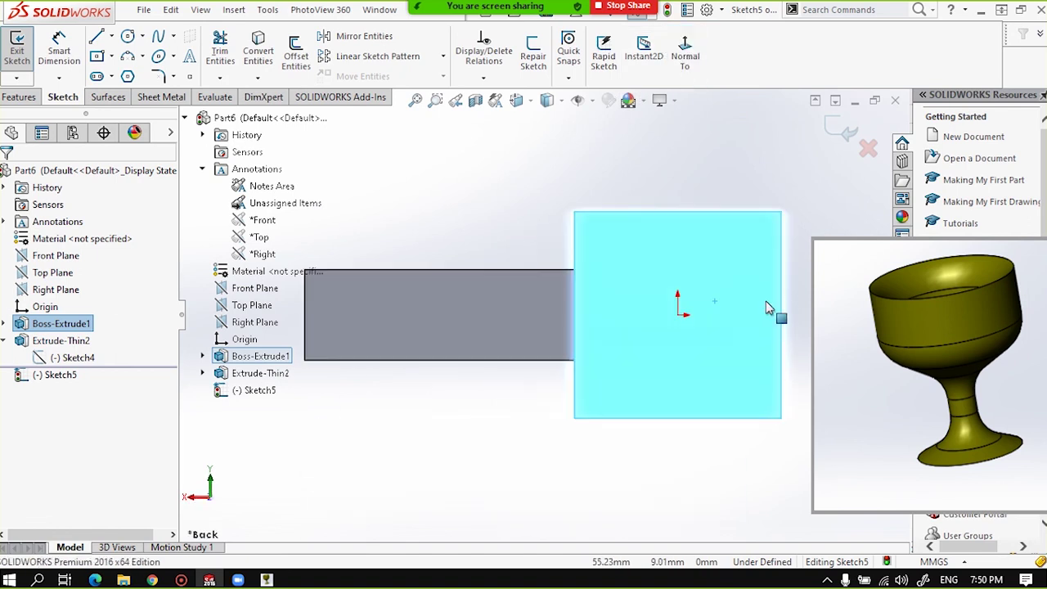
Move the goblet reference image aside and stop it staying on top.
drag(842, 303, 783, 317)
right_click(783, 317)
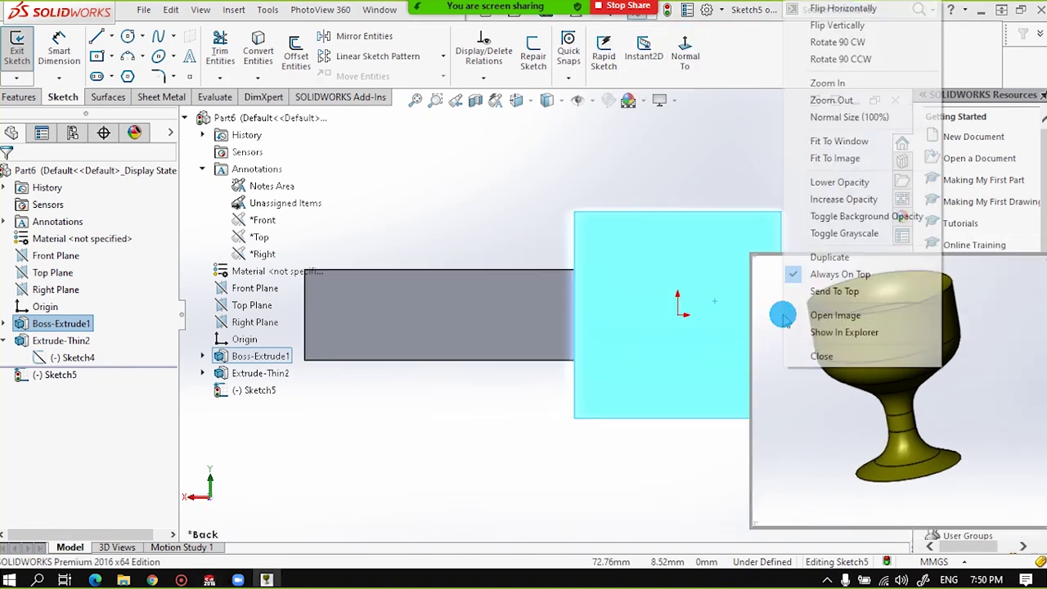
click(805, 275)
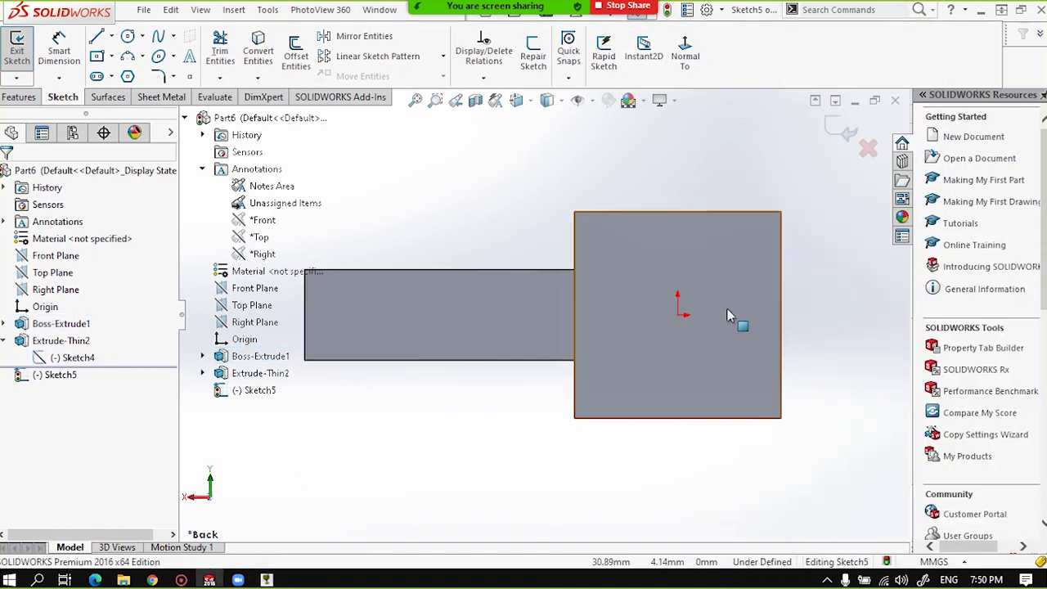
Draw a vertical line along the square face's right edge.
scroll(676, 299, up, 2)
scroll(505, 338, down, 2)
scroll(515, 327, up, 2)
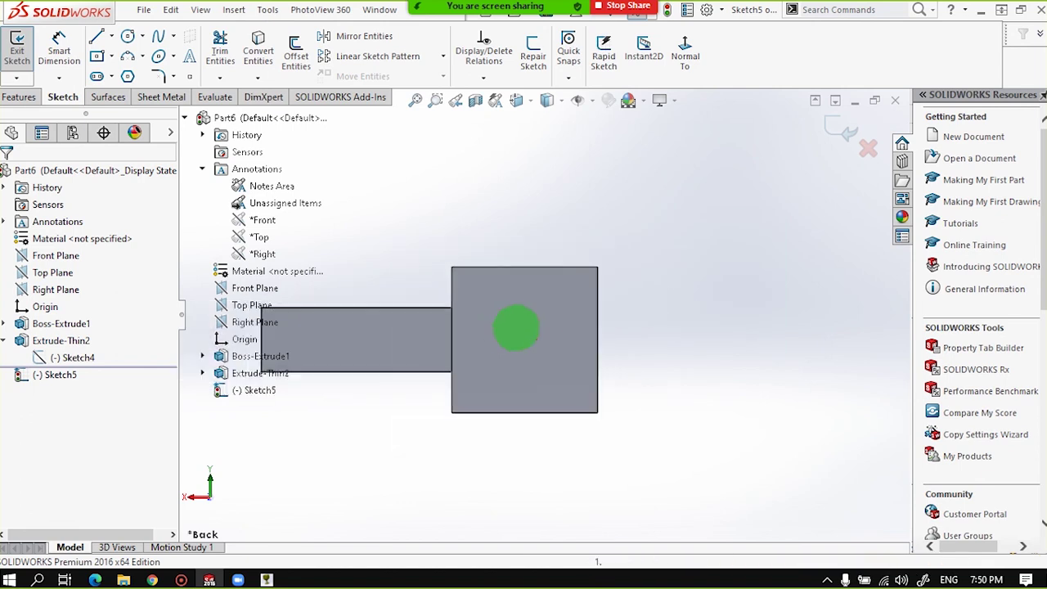
ctrl+middle_drag(515, 322, 564, 303)
scroll(653, 294, down, 1)
scroll(629, 303, down, 2)
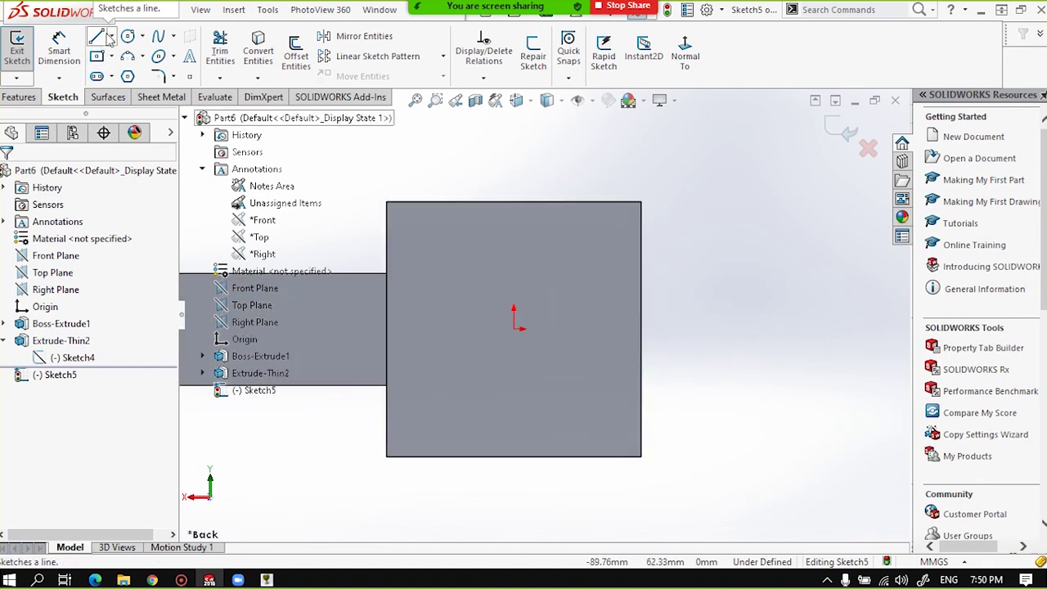
click(112, 39)
click(114, 51)
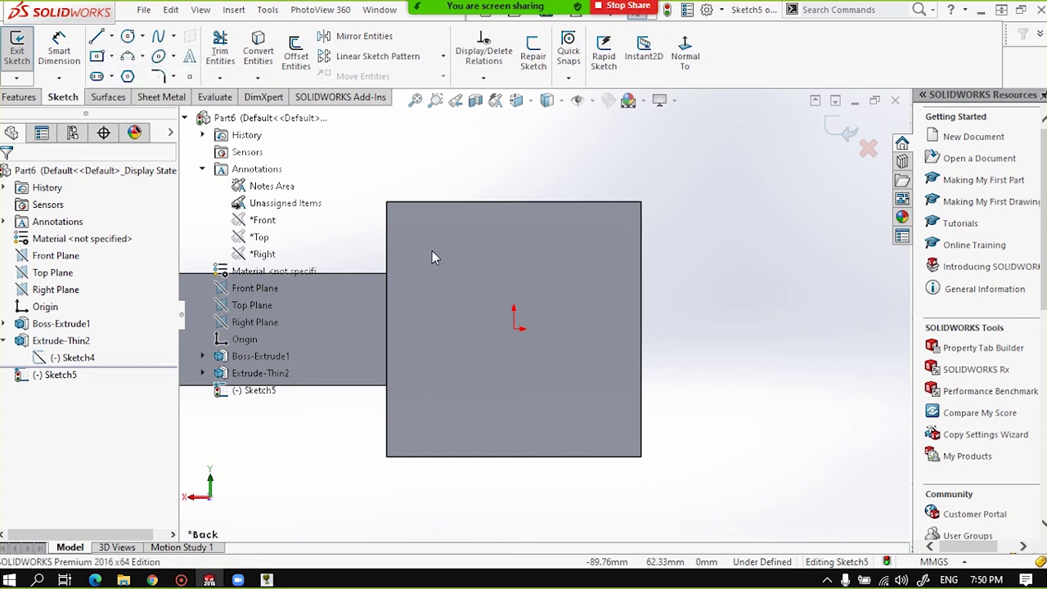
click(643, 242)
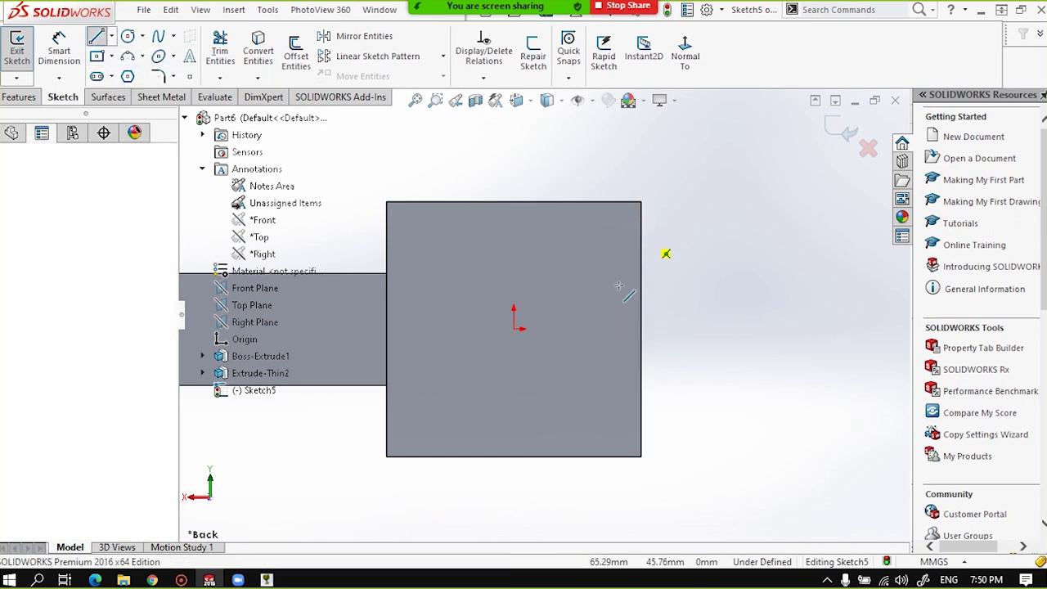
click(643, 406)
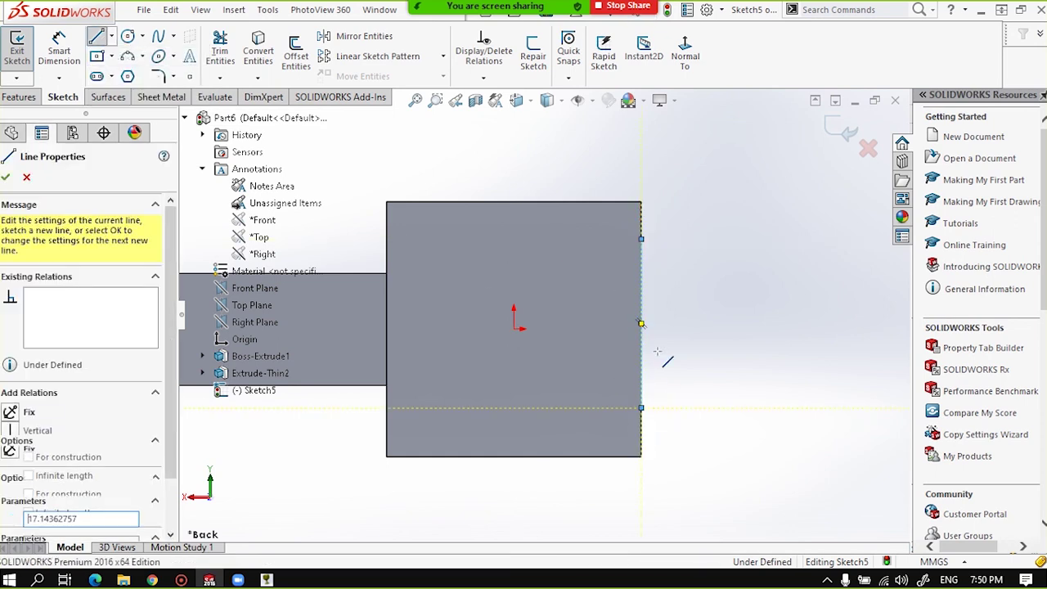
right_click(706, 311)
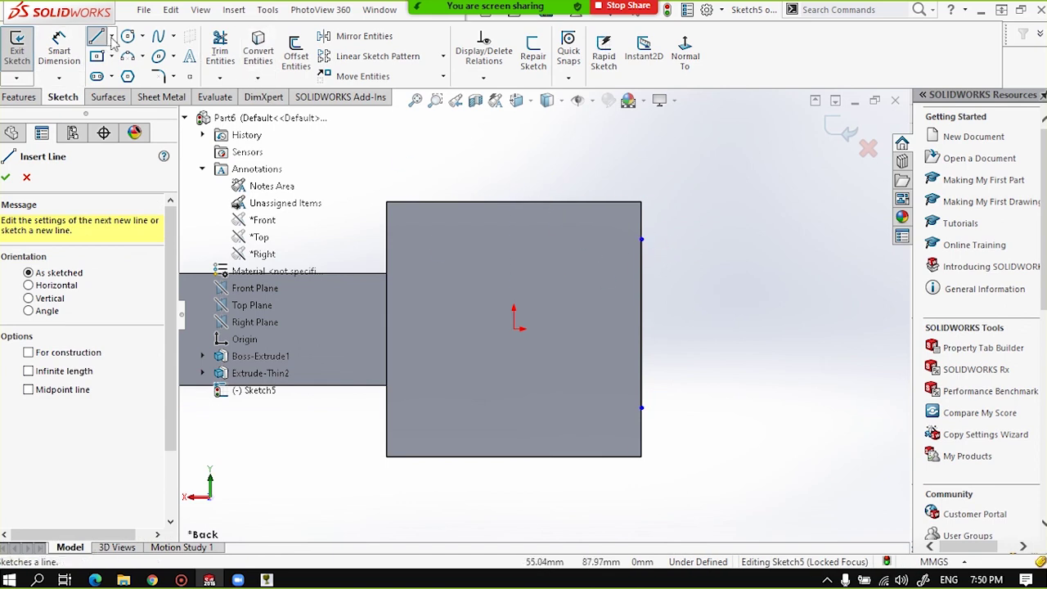
Choose 3 Point Arc and start the arc at the line's top end.
click(141, 36)
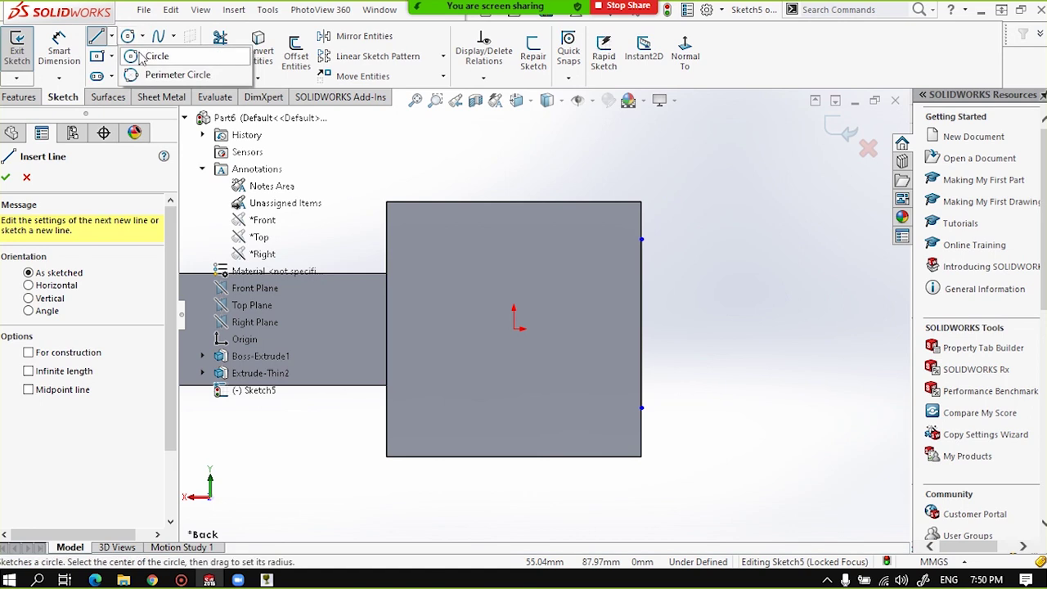
click(397, 152)
click(140, 56)
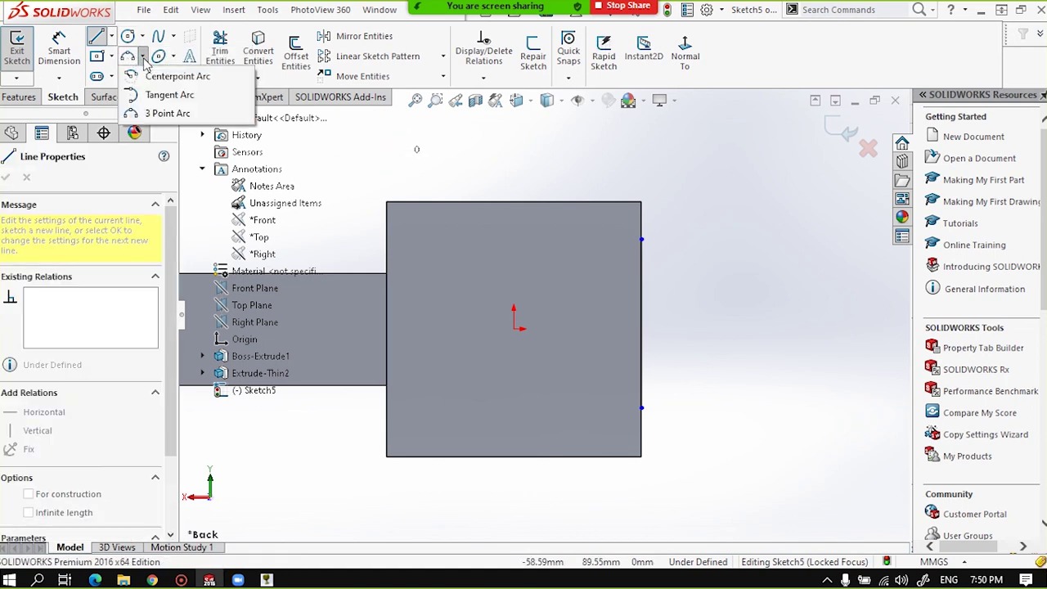
click(161, 114)
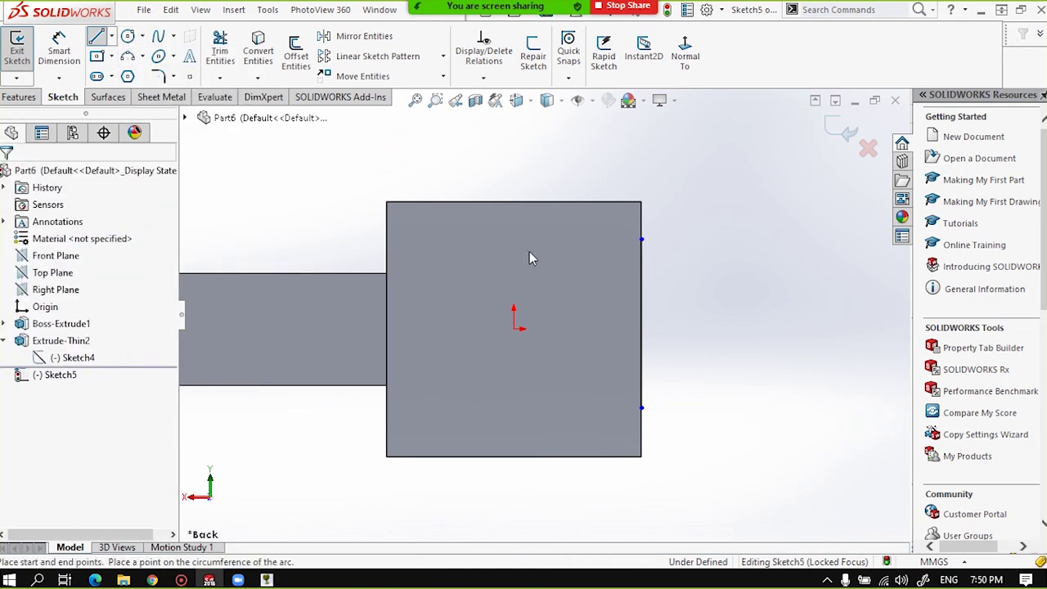
click(642, 241)
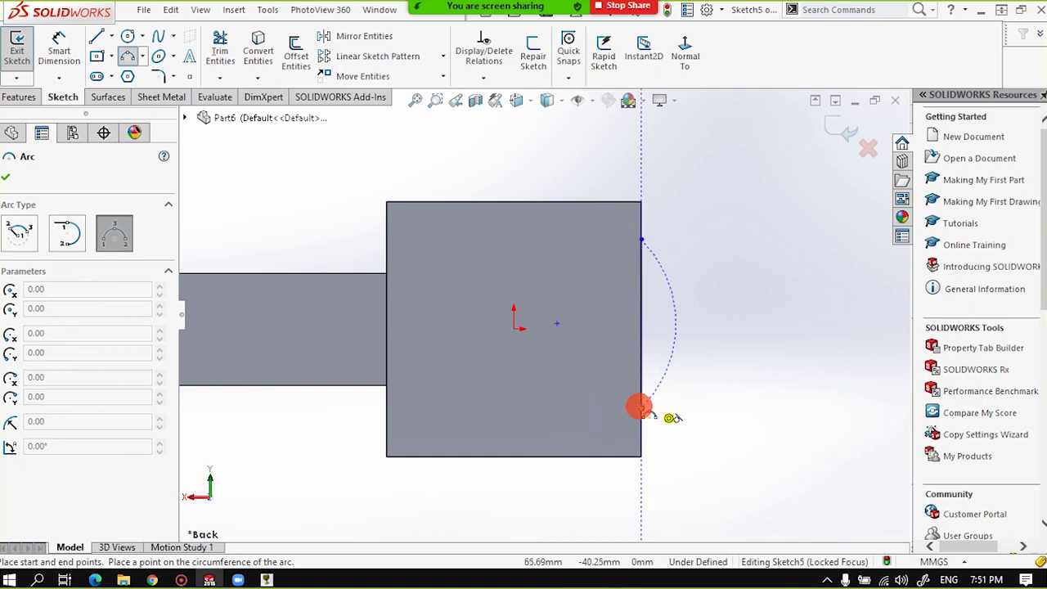
End the arc at the line's bottom end, bulging into the block to form a semicircular profile.
click(641, 407)
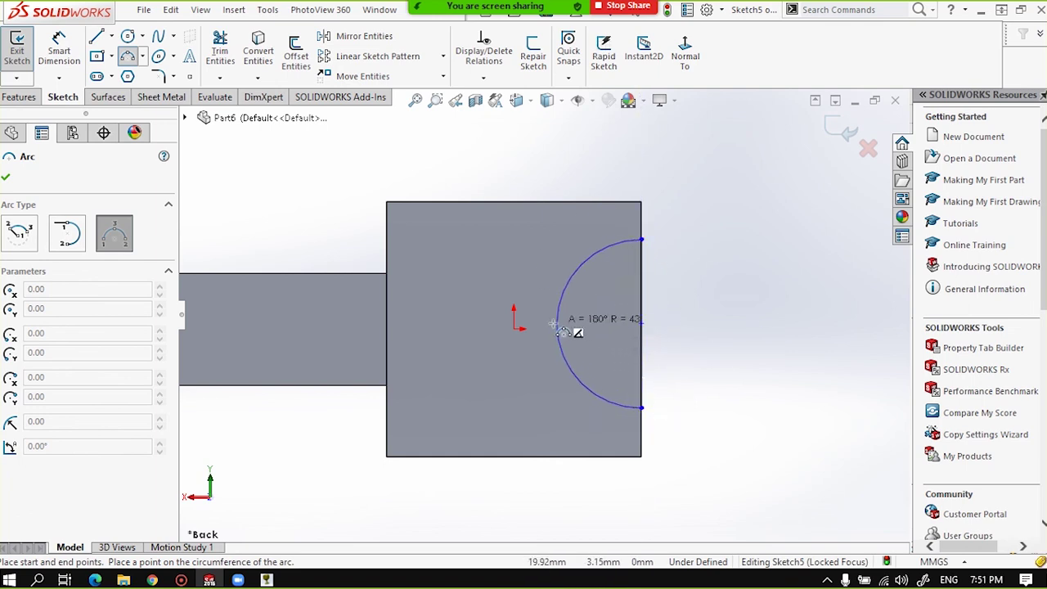
click(556, 324)
scroll(544, 317, up, 3)
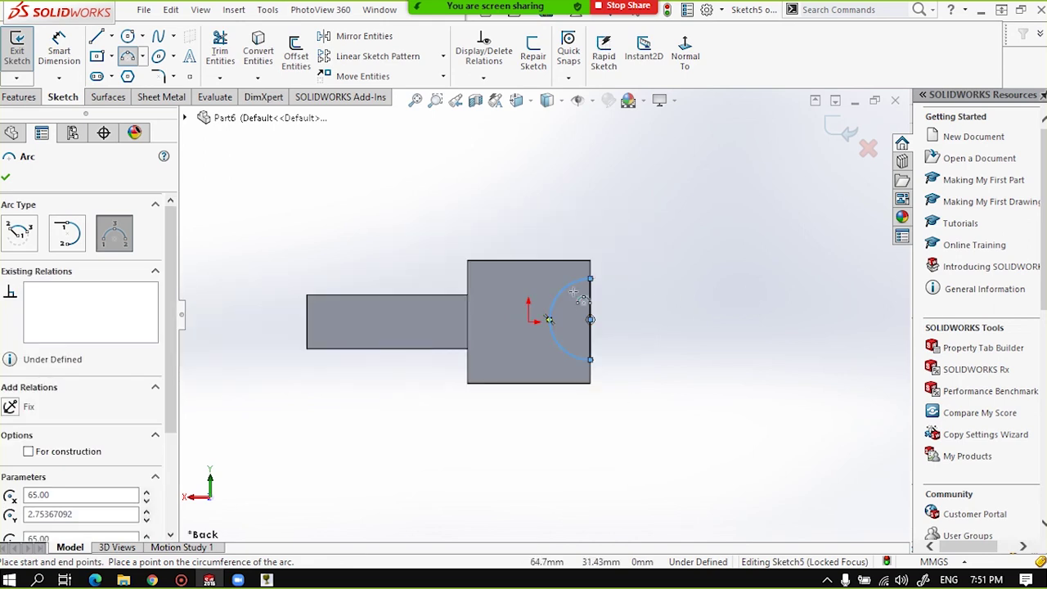
middle_drag(549, 319, 506, 338)
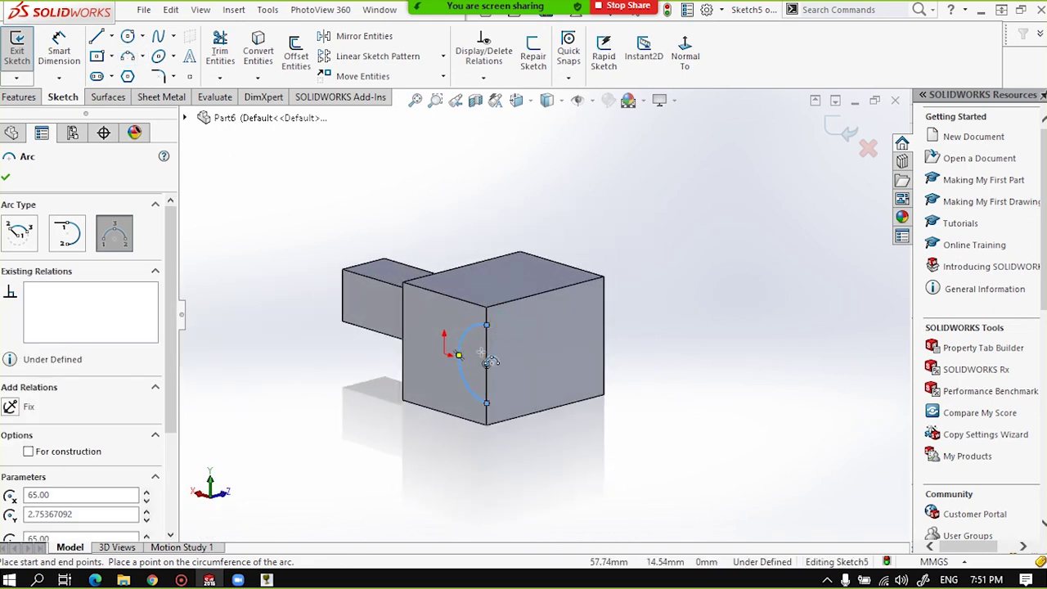
scroll(509, 323, down, 5)
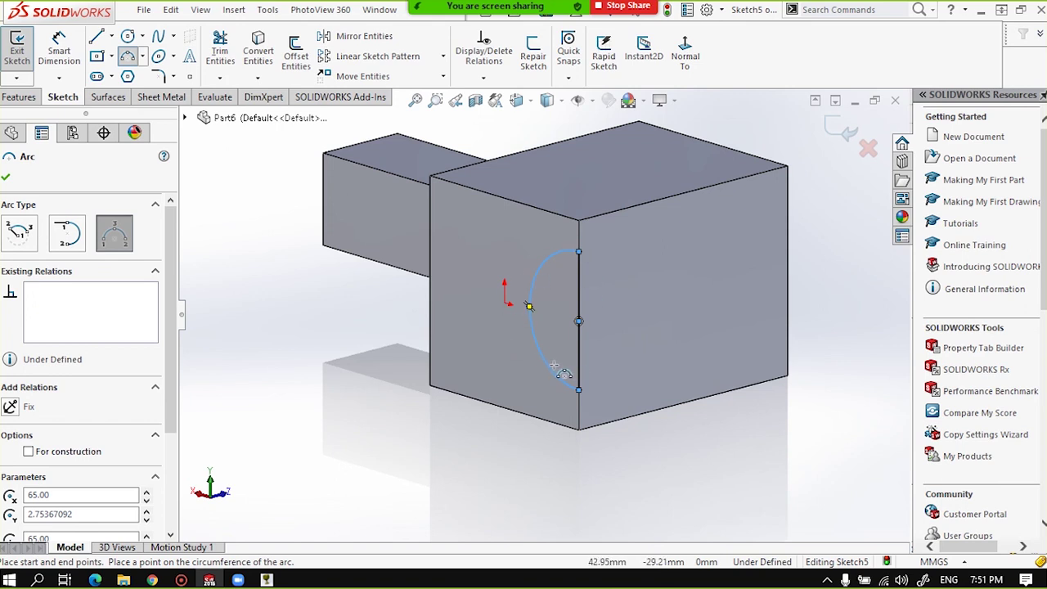
click(20, 98)
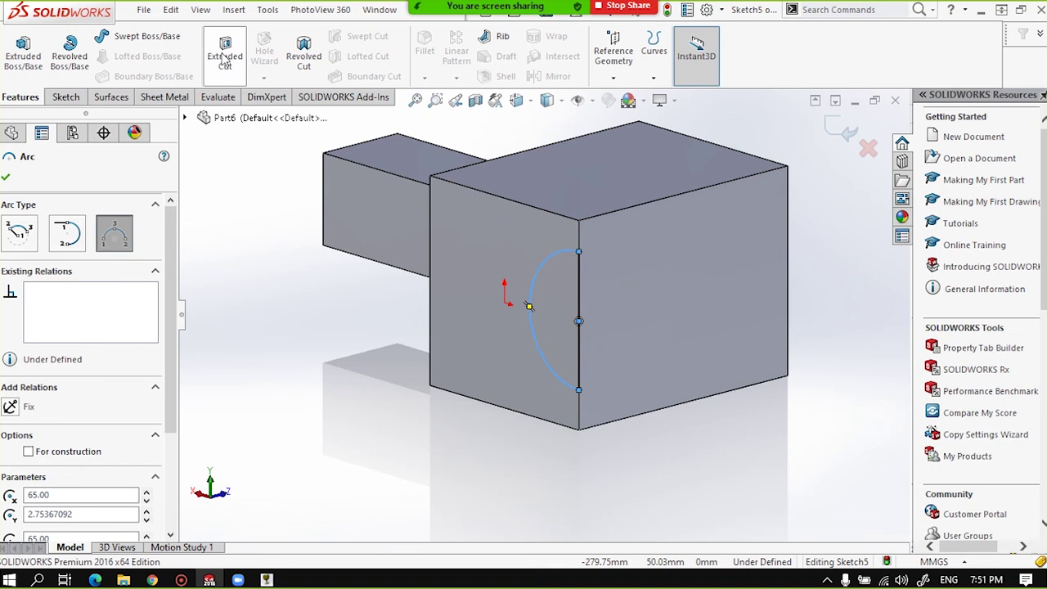
Revolve-cut the half-circle sketch 360° about Line1, creating Cut-Revolve1's hemispherical pocket.
click(297, 63)
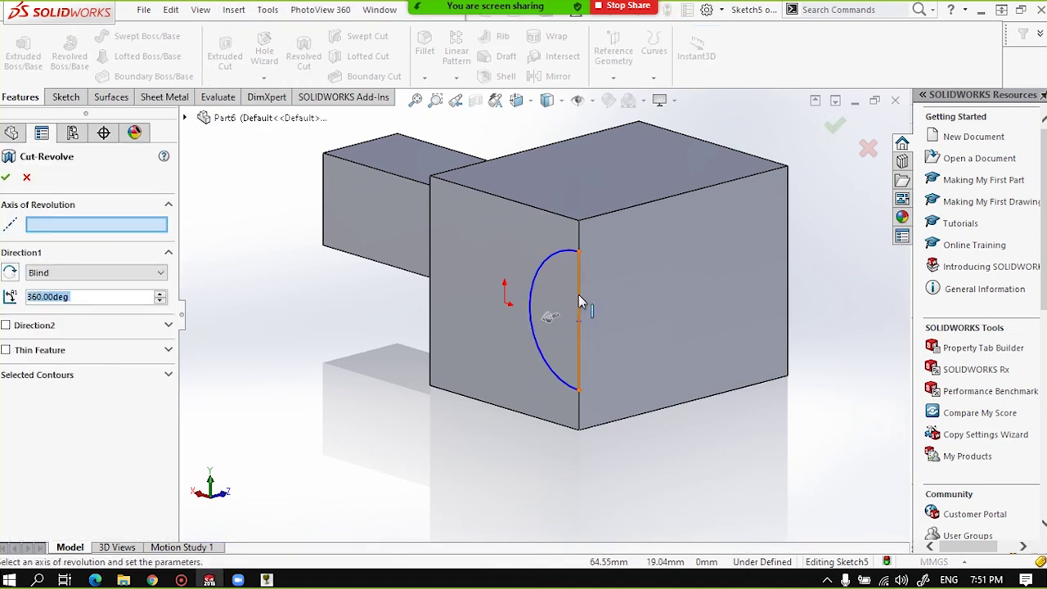
click(36, 226)
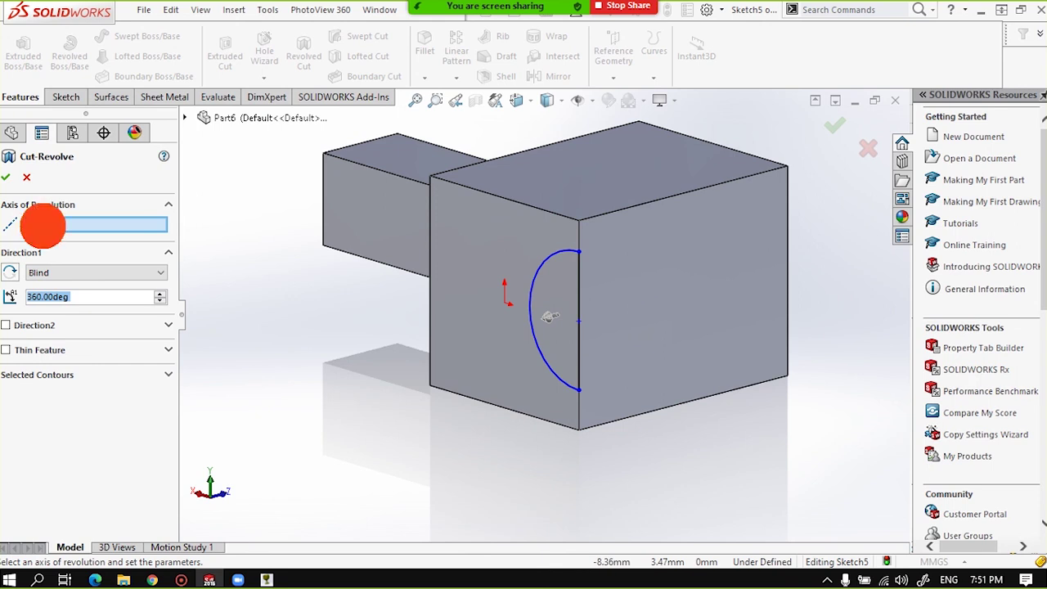
click(579, 294)
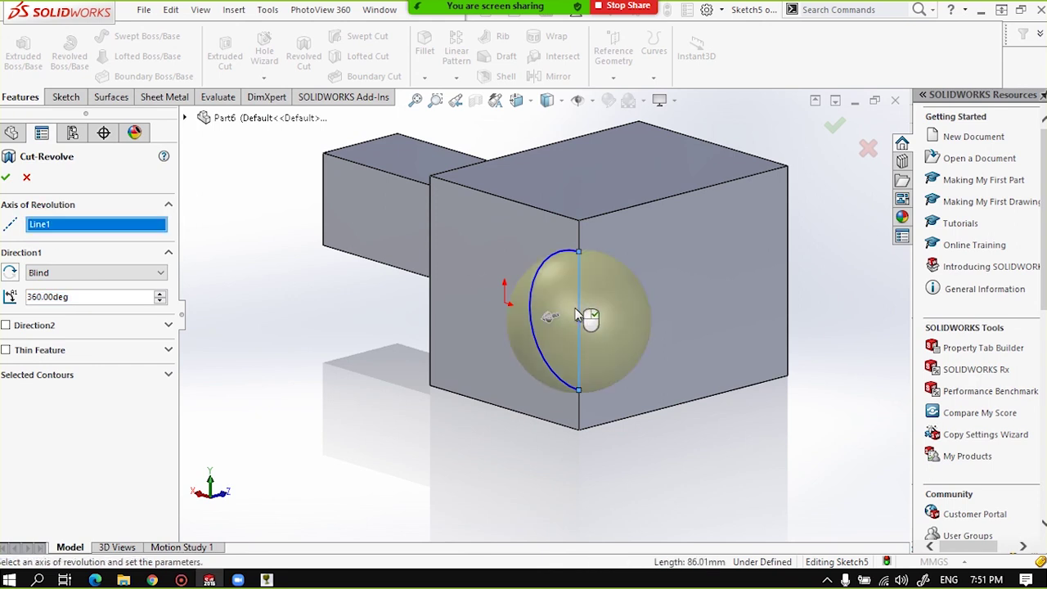
middle_drag(523, 335, 471, 309)
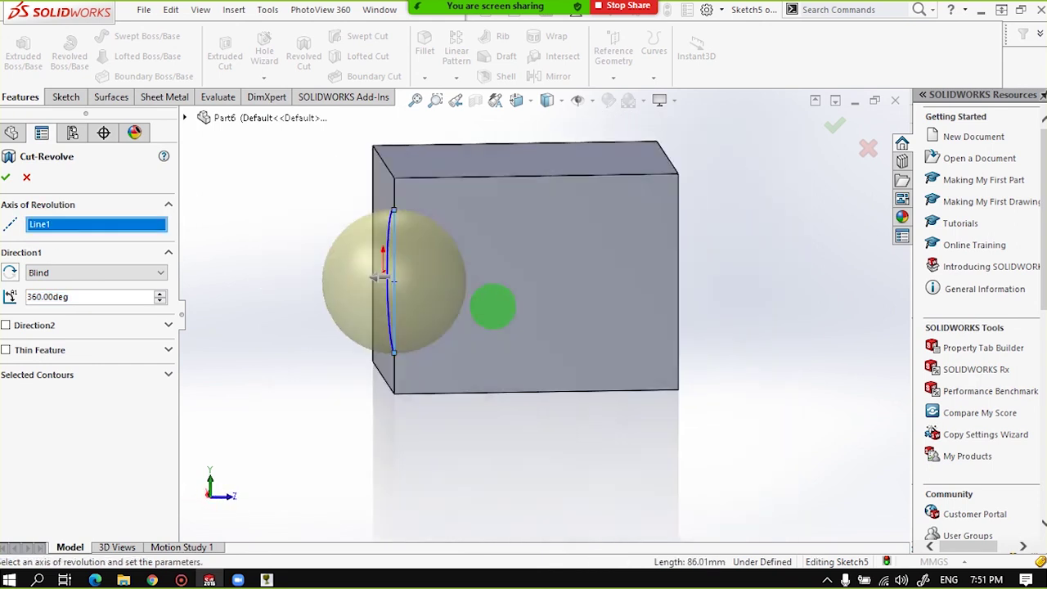
scroll(397, 288, up, 3)
scroll(374, 255, down, 4)
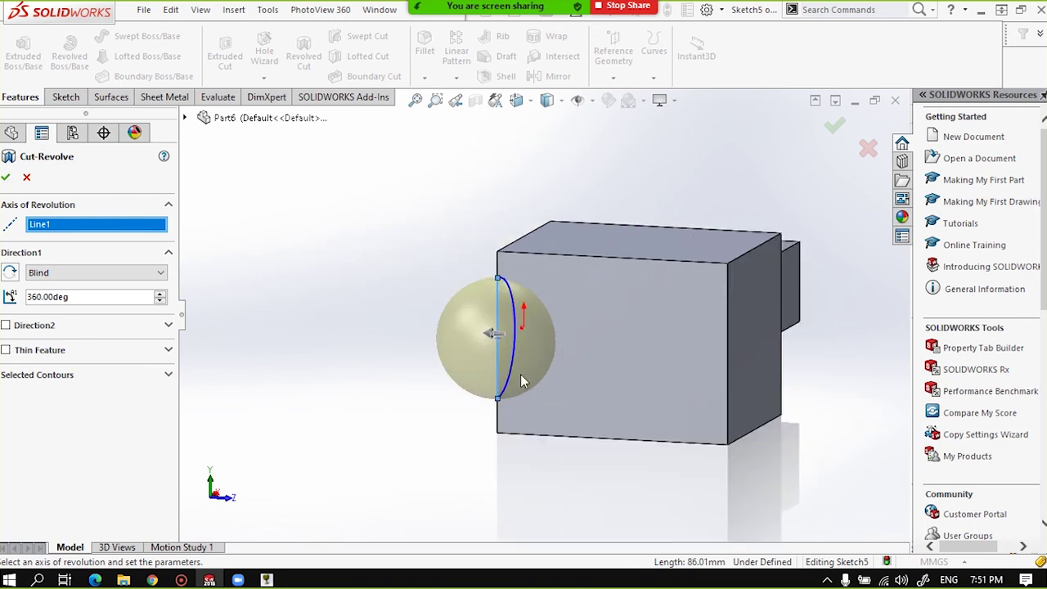
scroll(527, 357, down, 2)
click(6, 176)
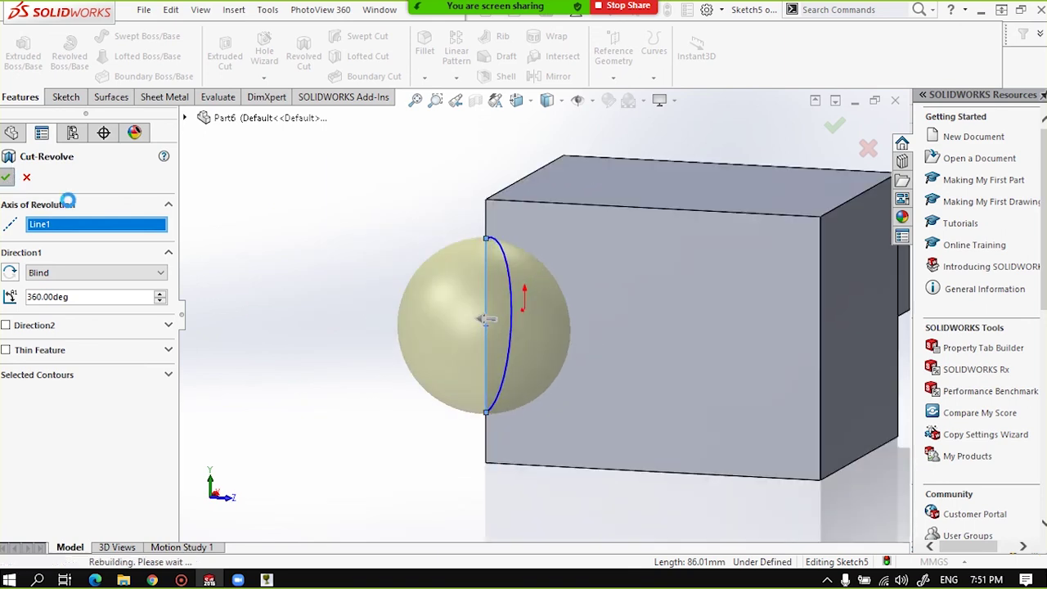
click(331, 238)
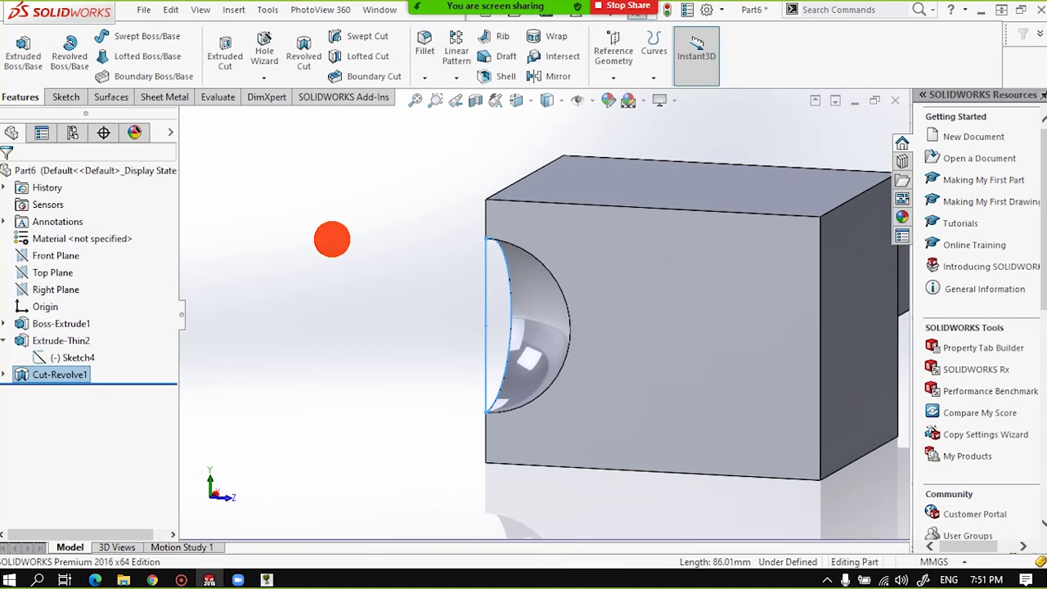
mouse_move(461, 320)
middle_down()
mouse_move(594, 332)
mouse_move(631, 290)
mouse_move(649, 287)
mouse_move(570, 322)
mouse_move(468, 322)
mouse_move(486, 299)
mouse_move(482, 320)
mouse_move(531, 329)
mouse_move(500, 358)
mouse_move(534, 311)
mouse_move(544, 327)
middle_up()
scroll(764, 279, up, 3)
scroll(764, 279, down, 3)
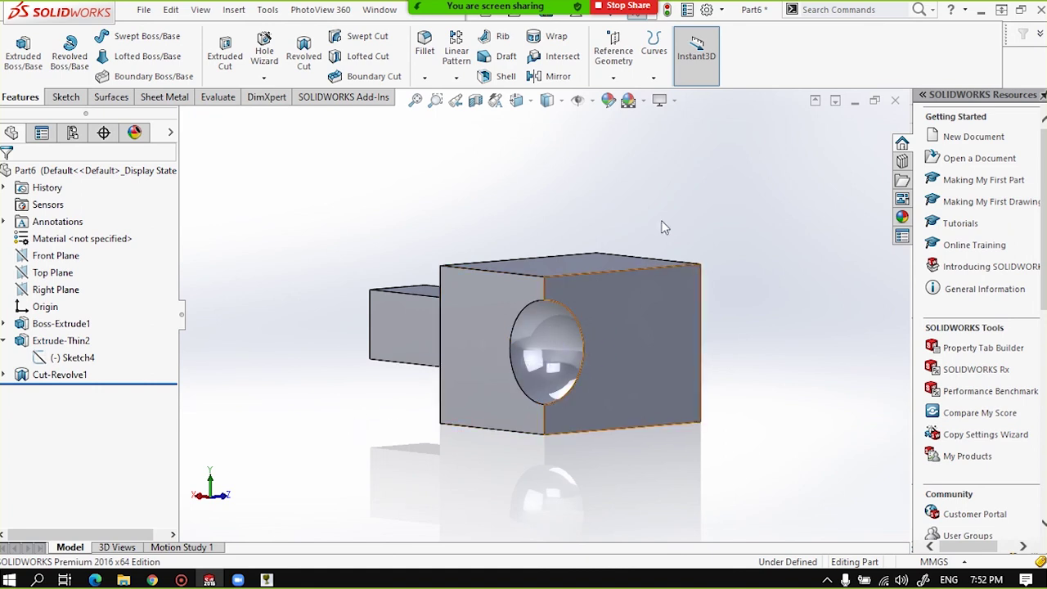
Start a sketch on the block's top face and draw a straight line across it.
middle_drag(592, 287, 565, 341)
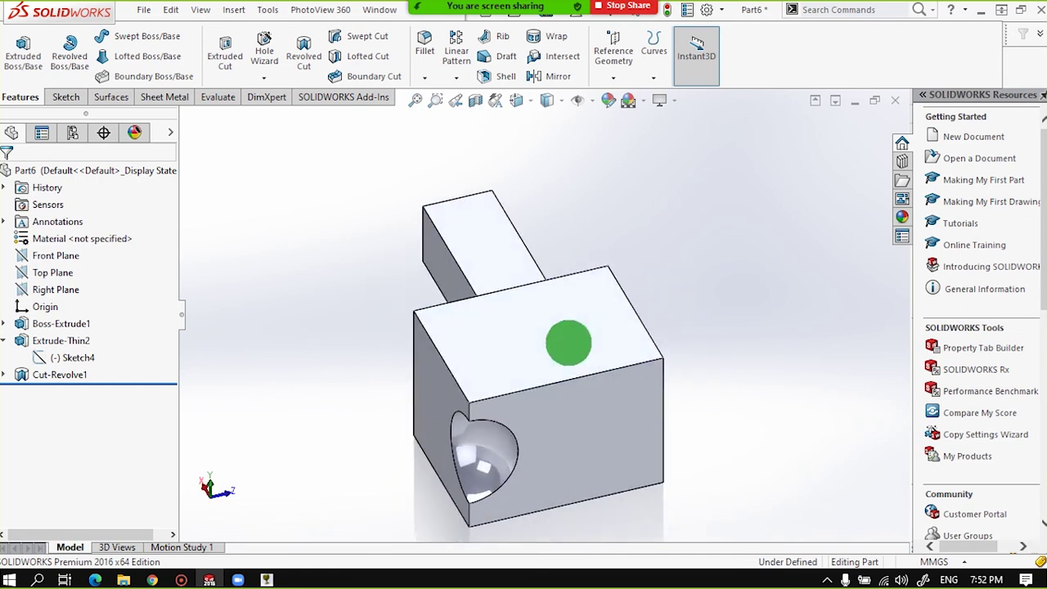
click(557, 335)
scroll(554, 334, down, 1)
scroll(568, 332, down, 2)
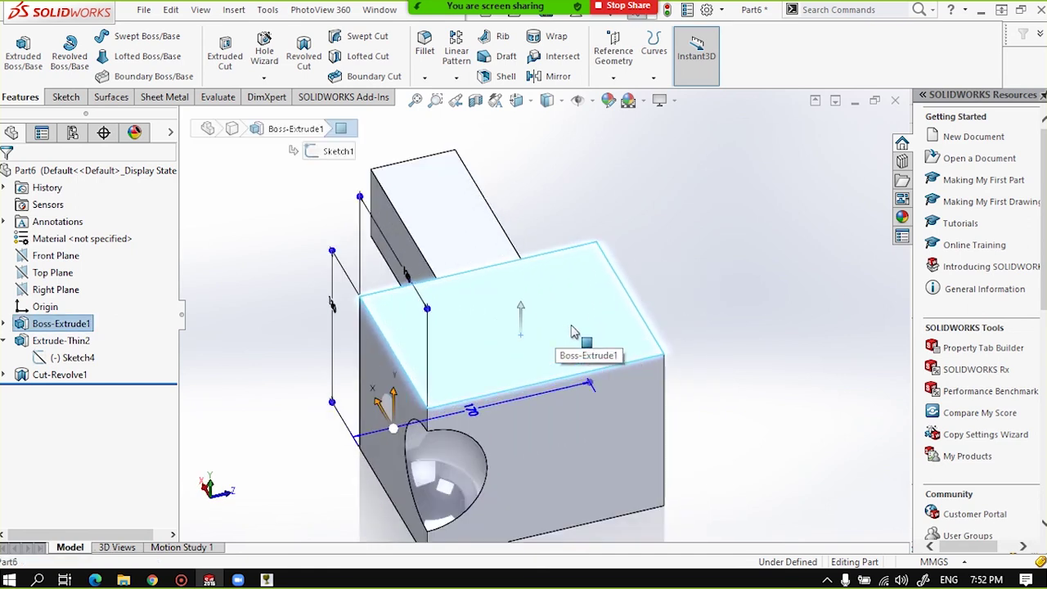
click(65, 97)
click(17, 51)
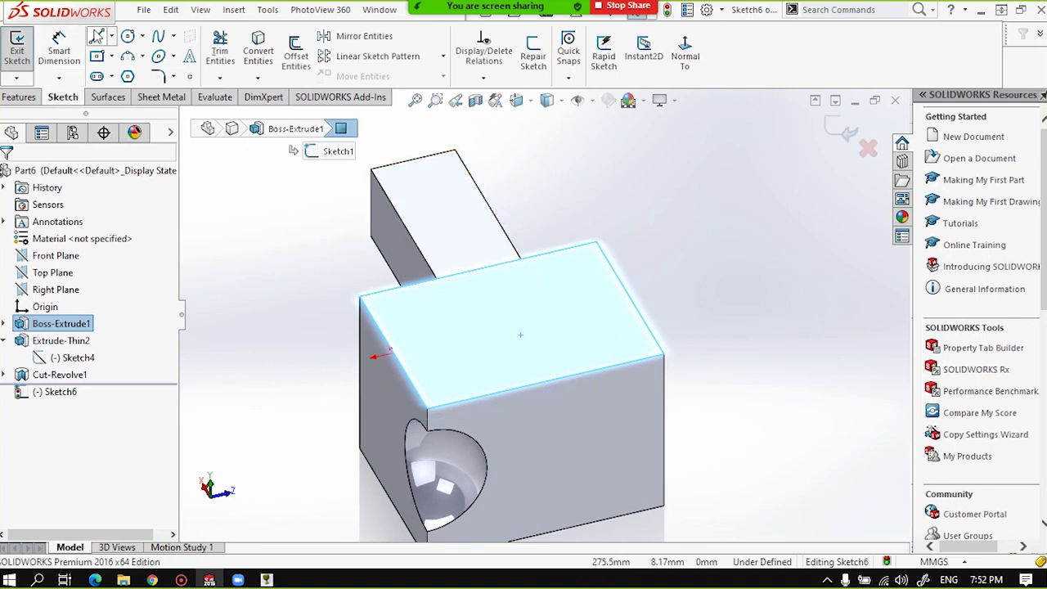
click(493, 288)
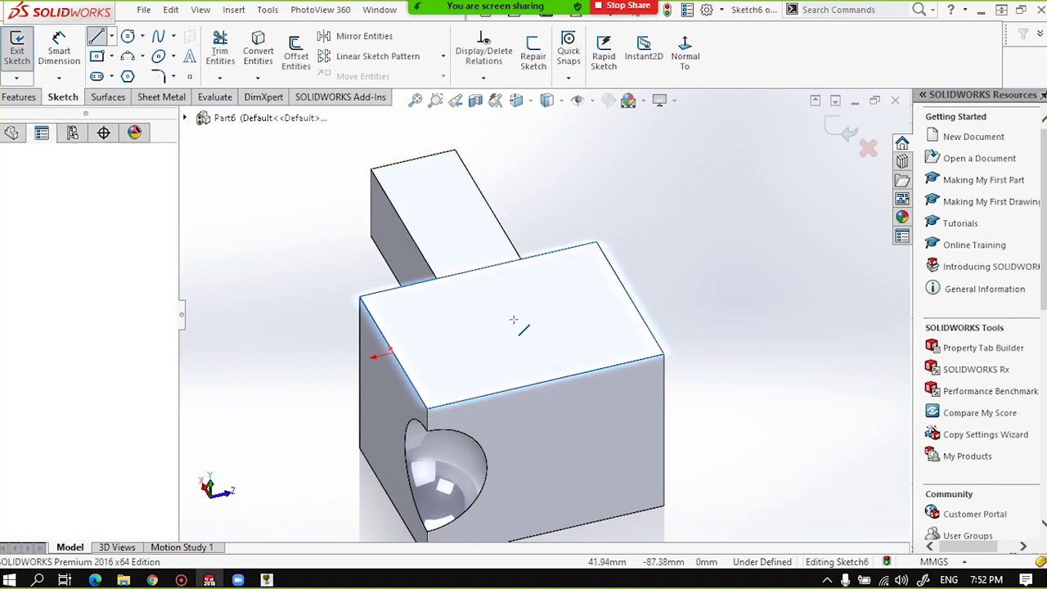
click(541, 366)
key(Escape)
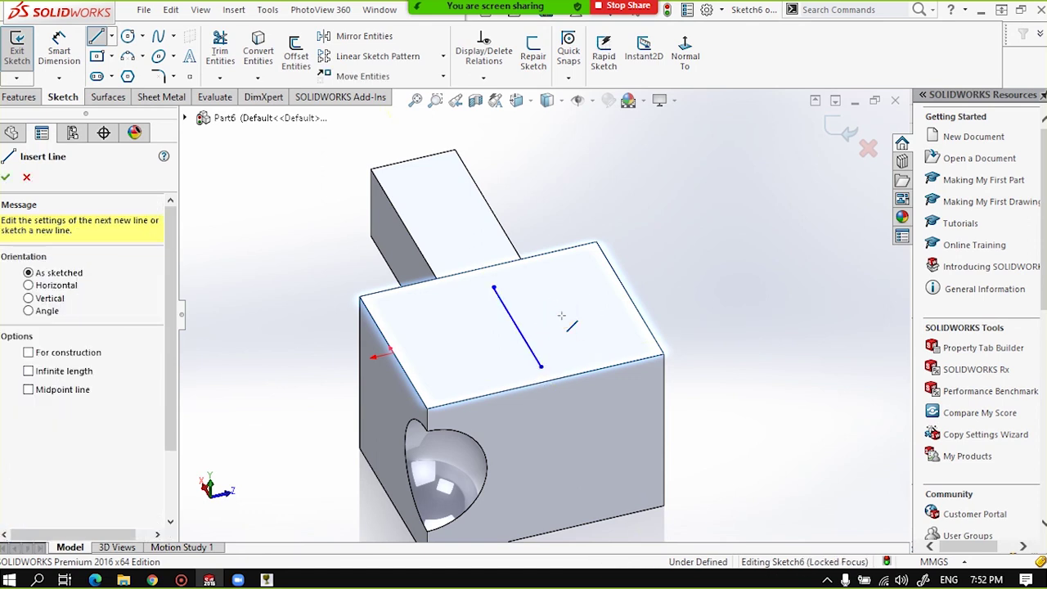
Add a shallow three-point arc between the line's ends and adjust its endpoints.
click(129, 54)
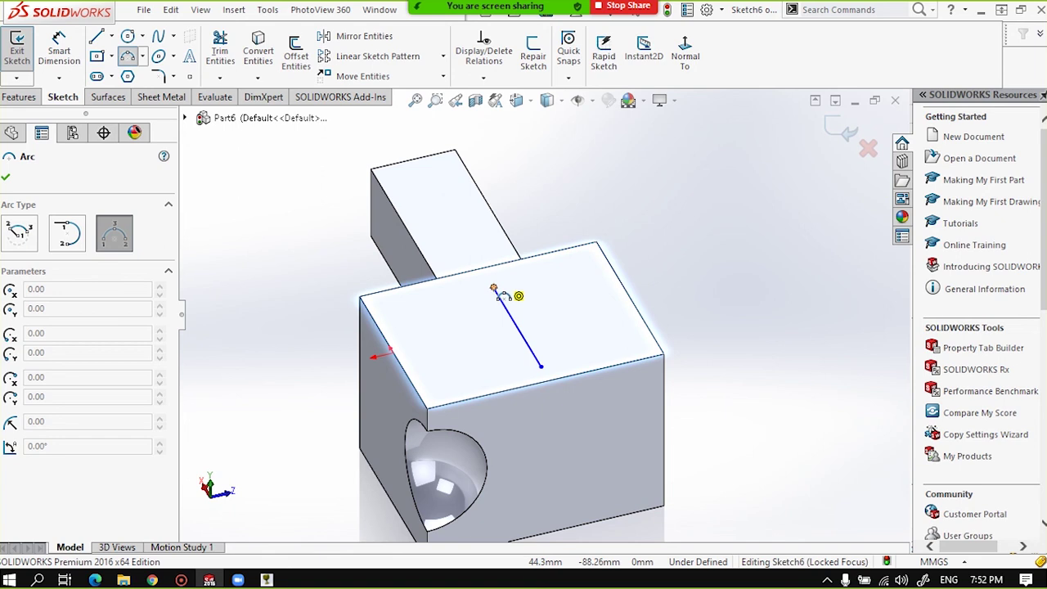
click(493, 288)
click(541, 366)
scroll(540, 293, up, 2)
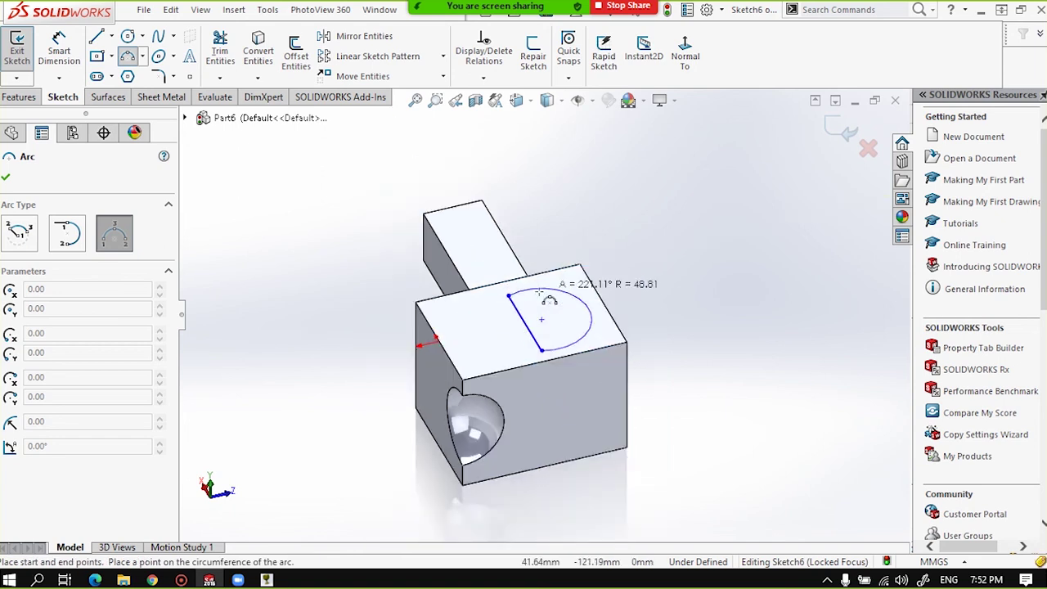
scroll(544, 303, down, 3)
scroll(568, 372, down, 3)
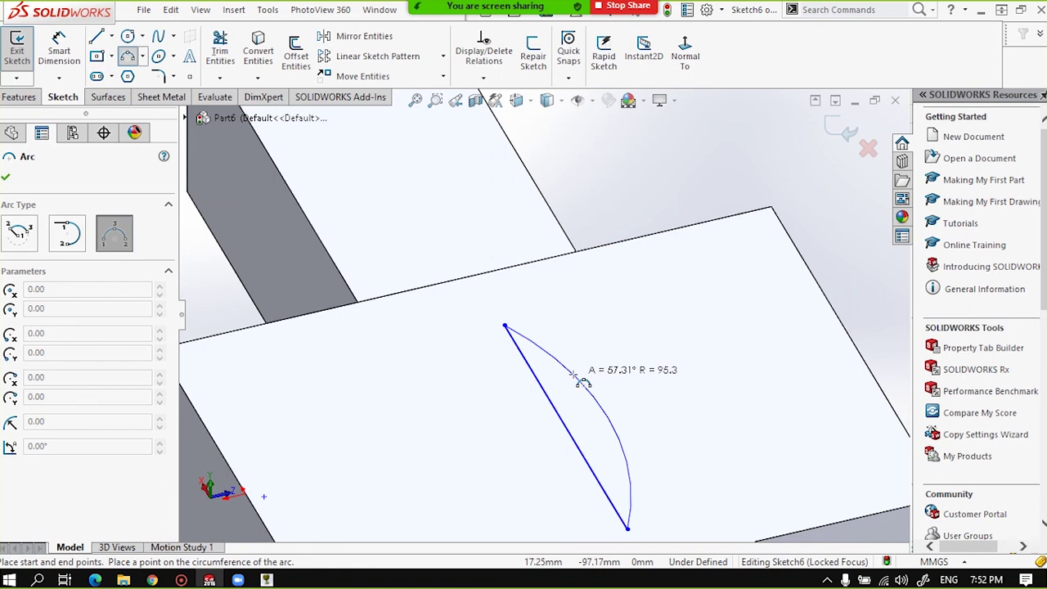
click(575, 376)
scroll(564, 352, up, 3)
scroll(558, 335, down, 1)
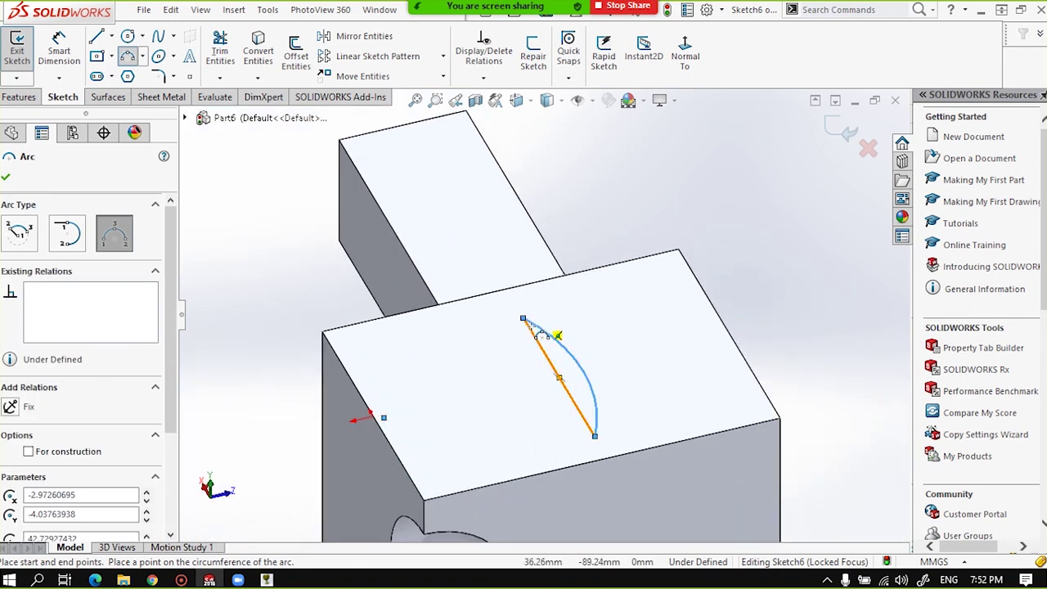
key(Escape)
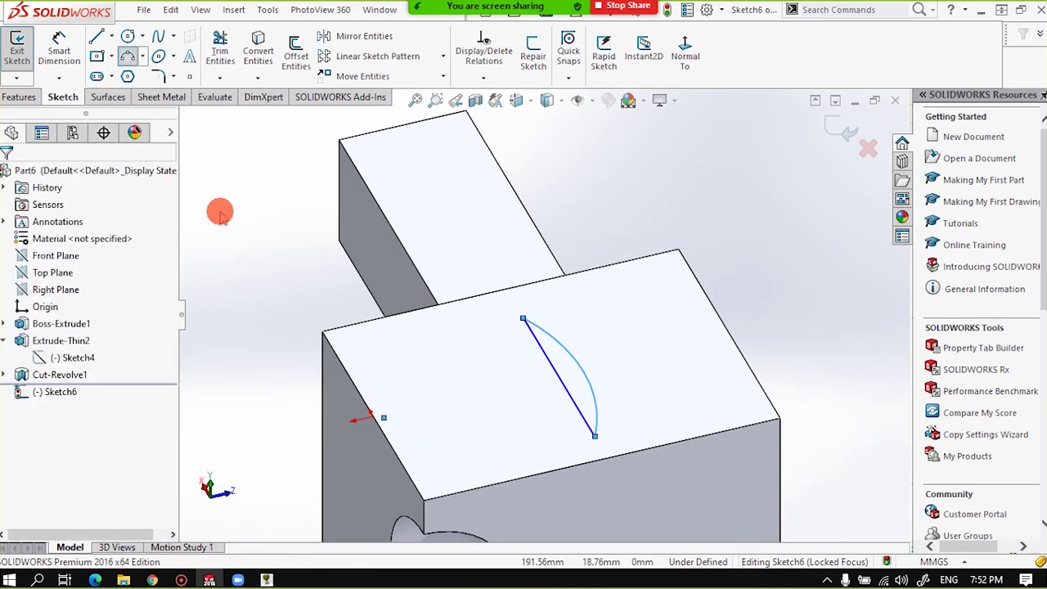
drag(524, 319, 513, 301)
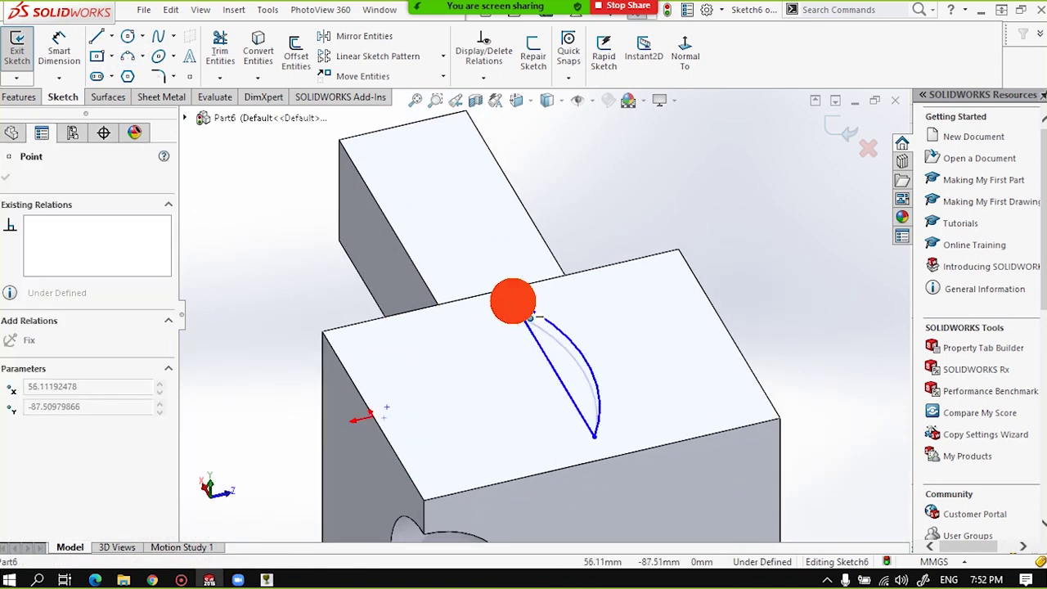
mouse_move(596, 441)
mouse_down()
mouse_move(599, 454)
mouse_move(596, 446)
mouse_up()
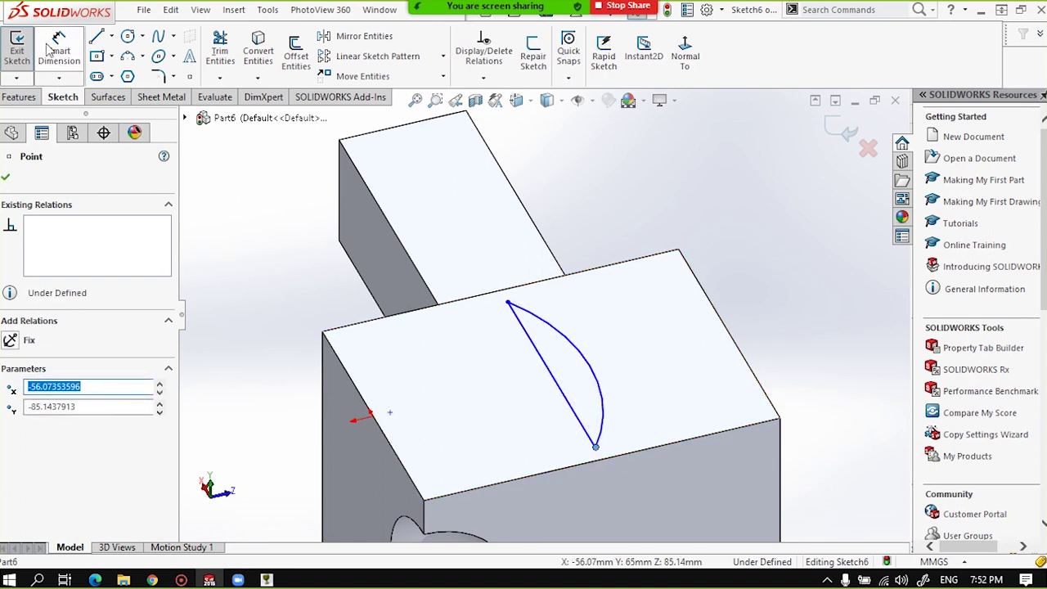
click(20, 99)
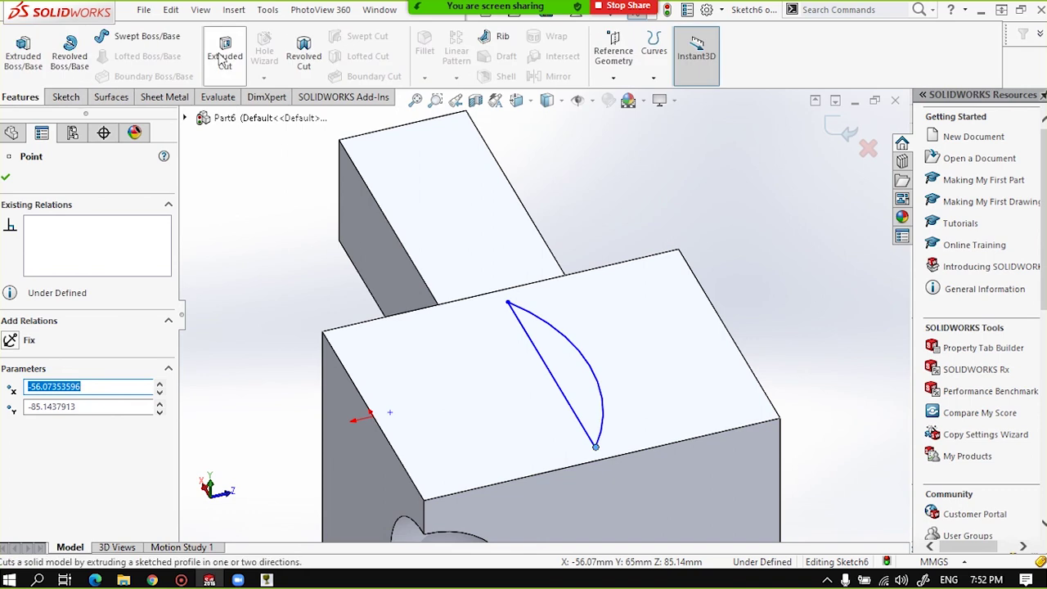
Revolve-cut Sketch6 360° about its straight line, creating Cut-Revolve2's lens-shaped recess.
click(303, 55)
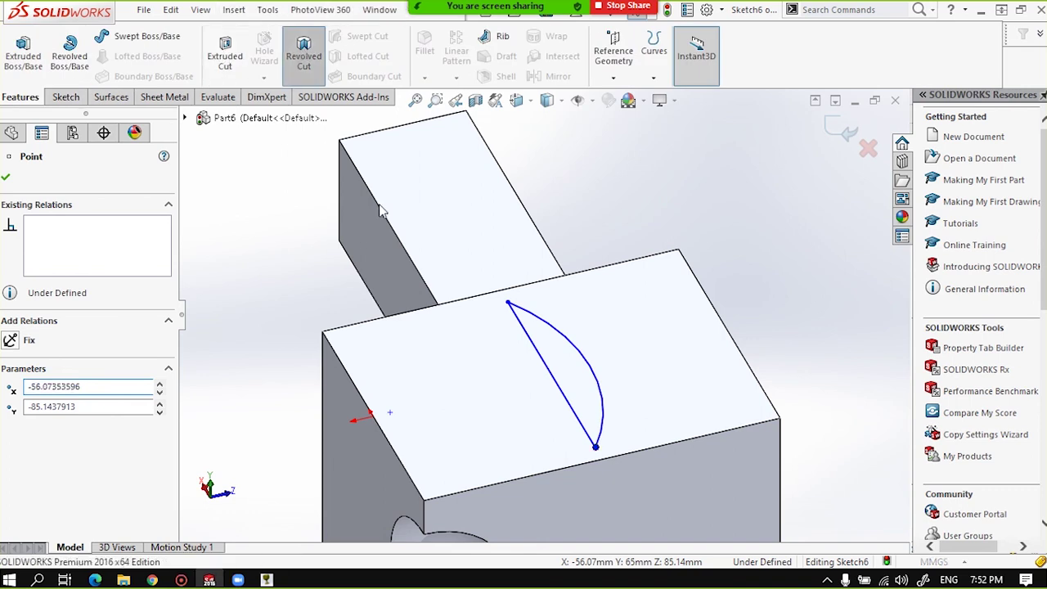
click(531, 342)
mouse_move(444, 369)
middle_down()
mouse_move(451, 319)
mouse_move(521, 247)
mouse_move(547, 322)
mouse_move(477, 411)
mouse_move(459, 398)
middle_up()
click(5, 177)
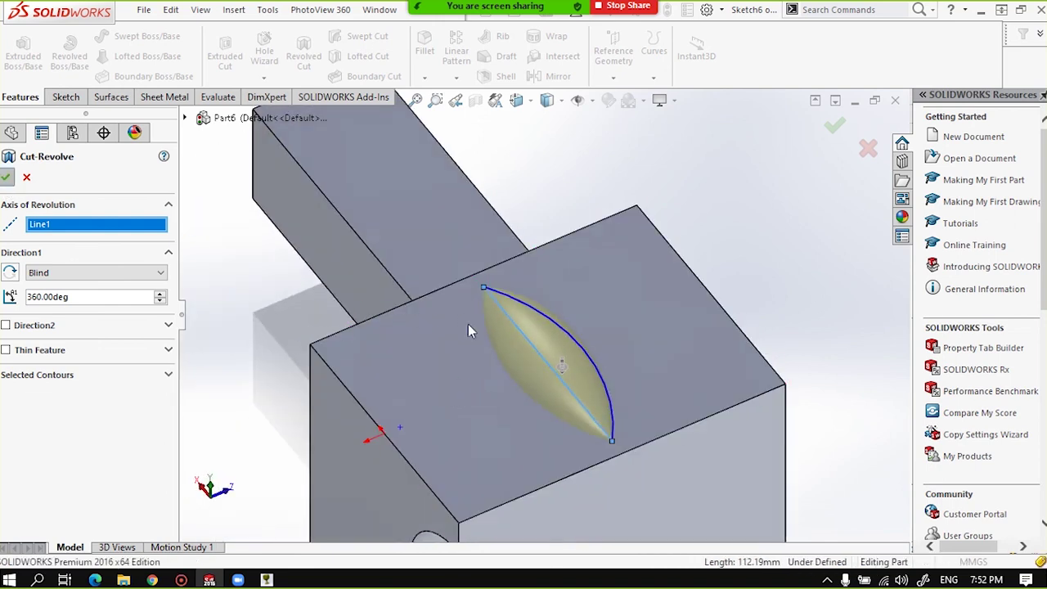
mouse_move(459, 367)
middle_down()
mouse_move(657, 290)
mouse_move(584, 401)
mouse_move(540, 343)
middle_up()
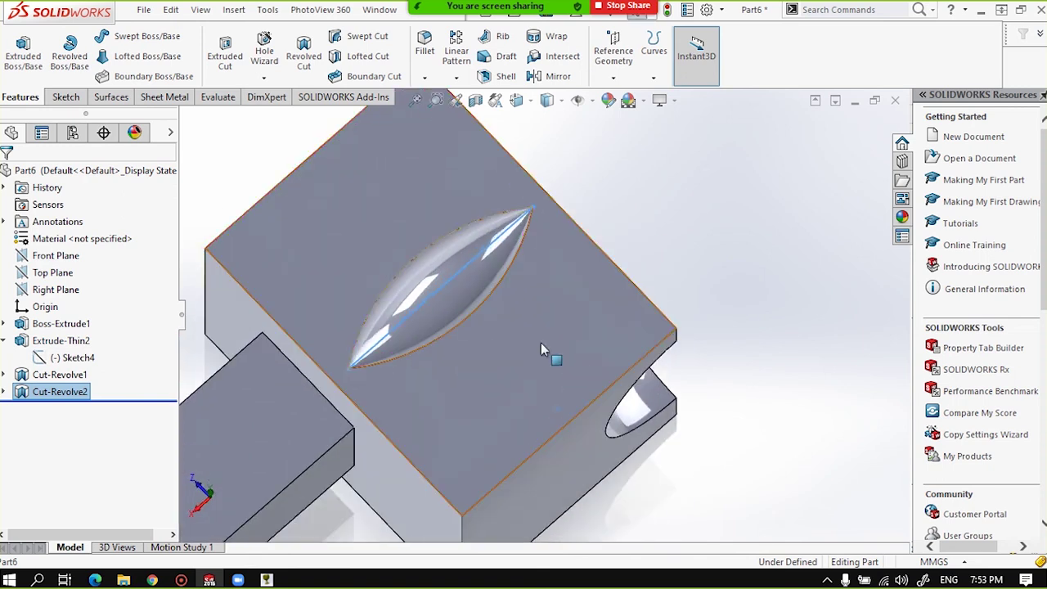
mouse_move(449, 399)
middle_down()
mouse_move(417, 335)
mouse_move(314, 257)
mouse_move(458, 393)
mouse_move(468, 373)
mouse_move(591, 376)
mouse_move(553, 392)
middle_up()
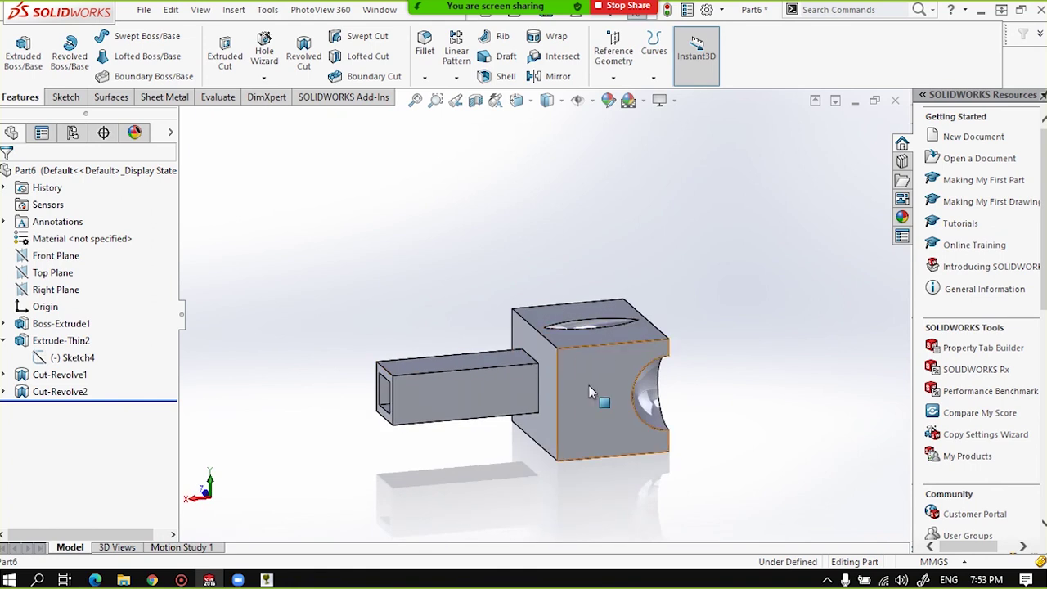
Zoom and orbit until the block's front face is seen squarely, filling the view.
scroll(589, 391, down, 1)
scroll(589, 342, up, 3)
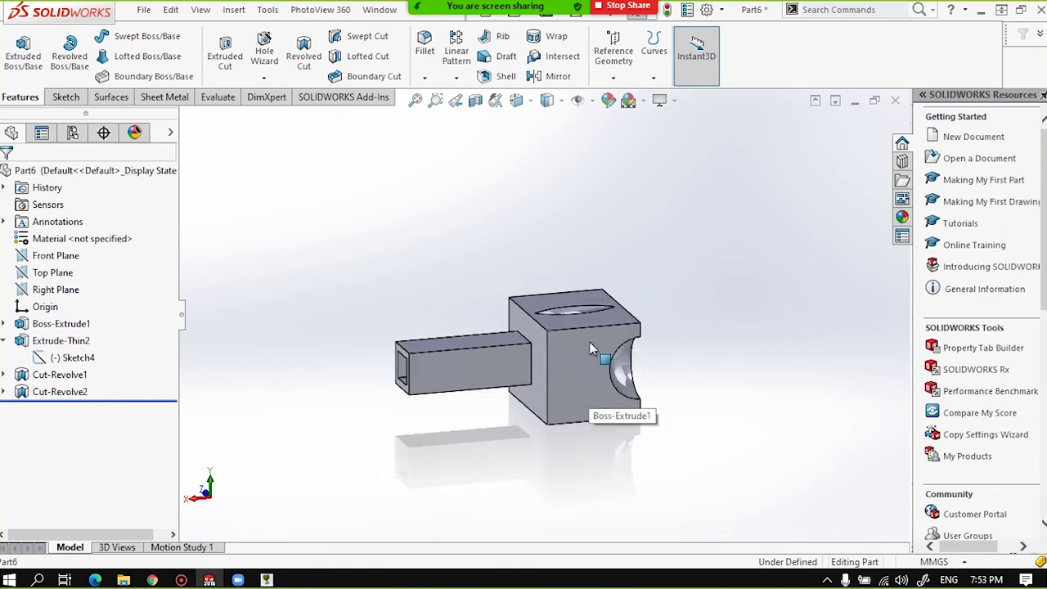
scroll(587, 344, down, 3)
middle_drag(575, 346, 564, 352)
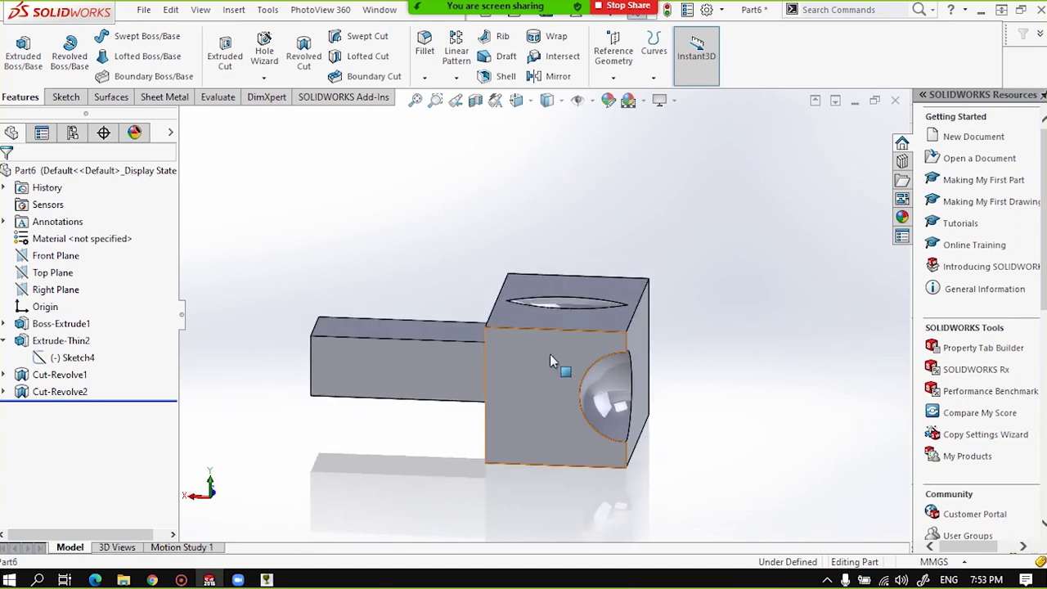
scroll(550, 354, up, 3)
scroll(546, 347, down, 2)
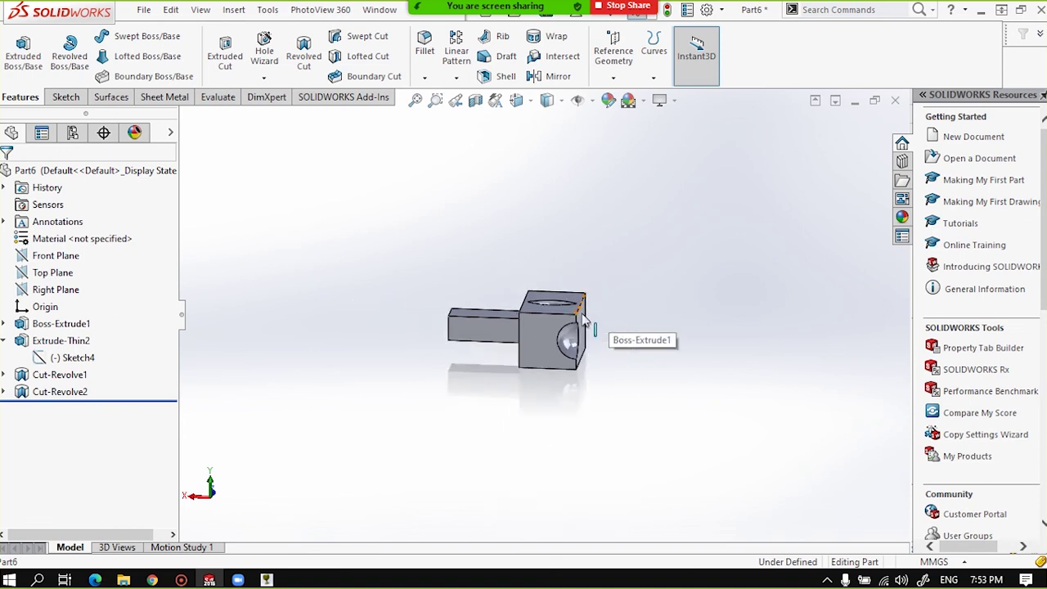
scroll(564, 319, down, 2)
scroll(507, 359, down, 2)
middle_drag(487, 427, 460, 363)
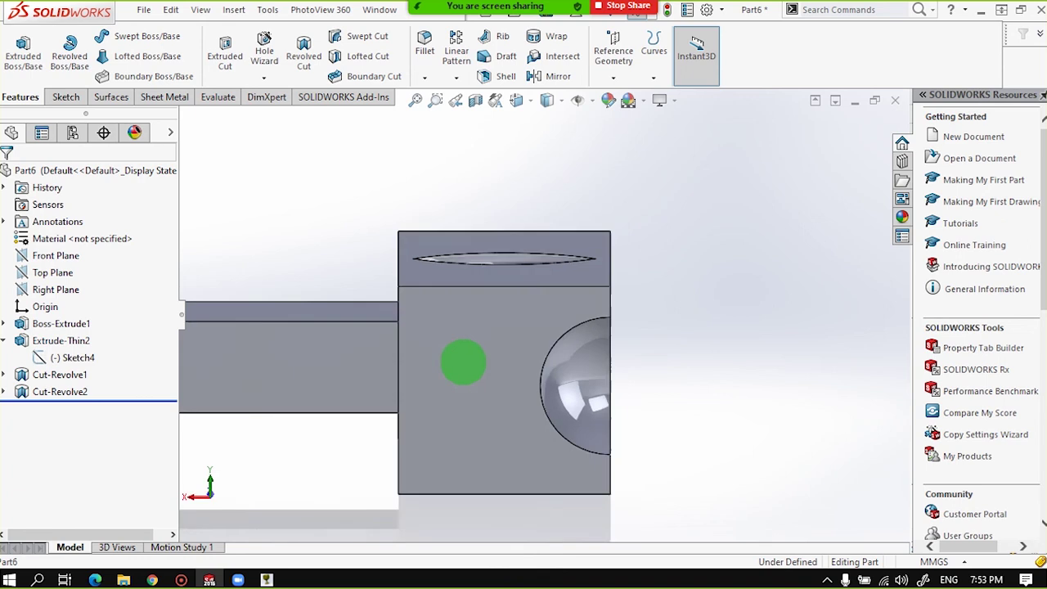
Start a sketch on the block's front face and draw a tall narrow corner rectangle.
click(457, 358)
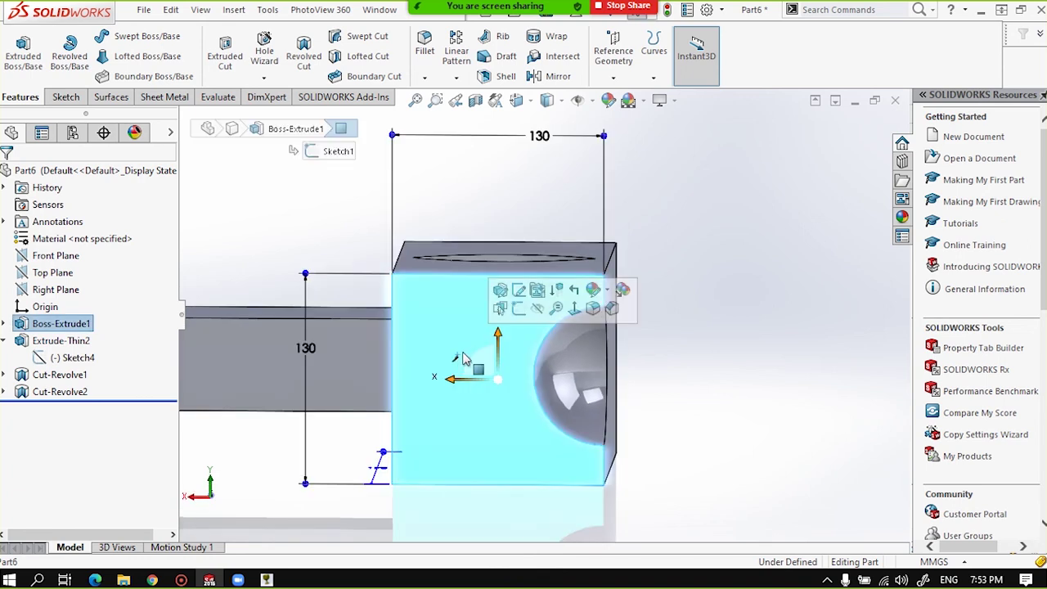
click(514, 308)
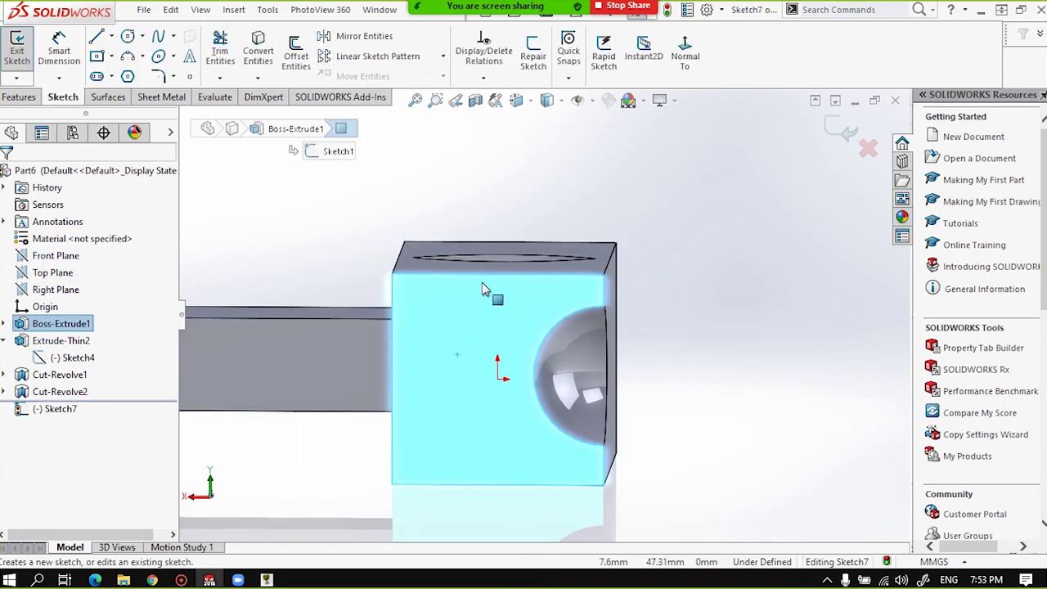
click(96, 56)
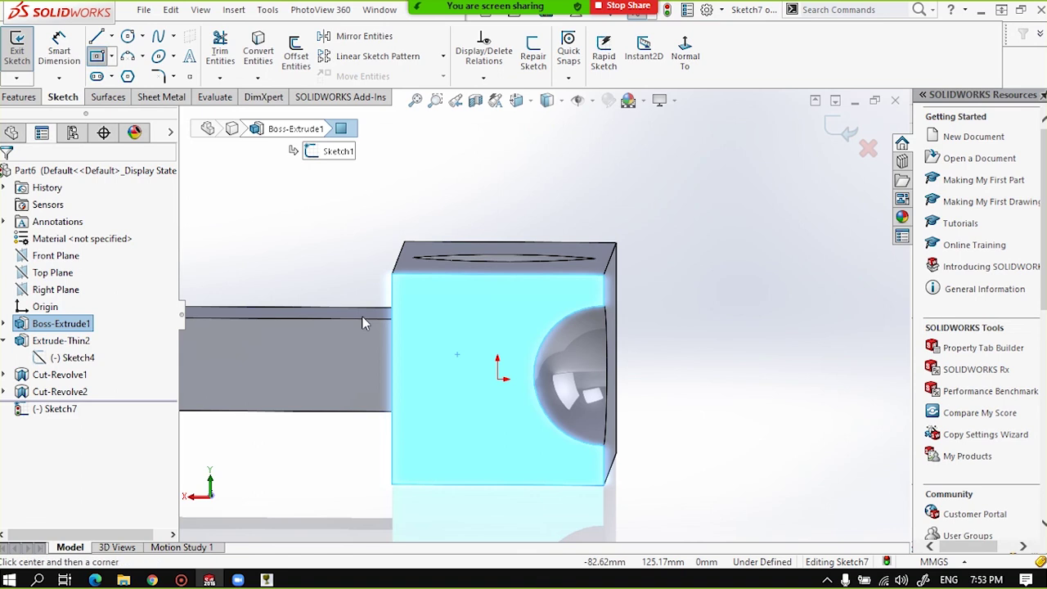
click(396, 294)
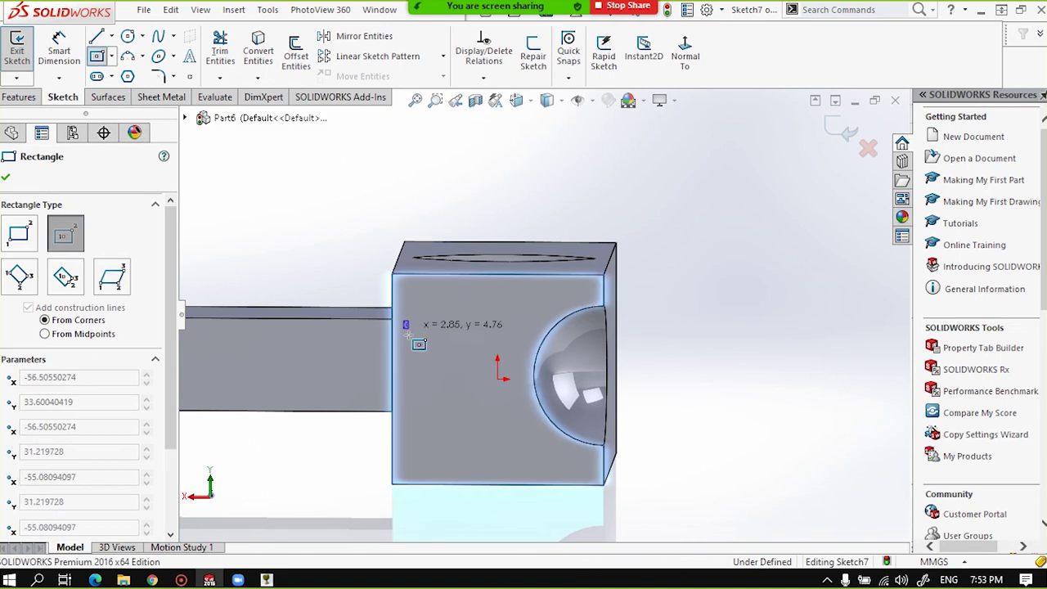
key(Escape)
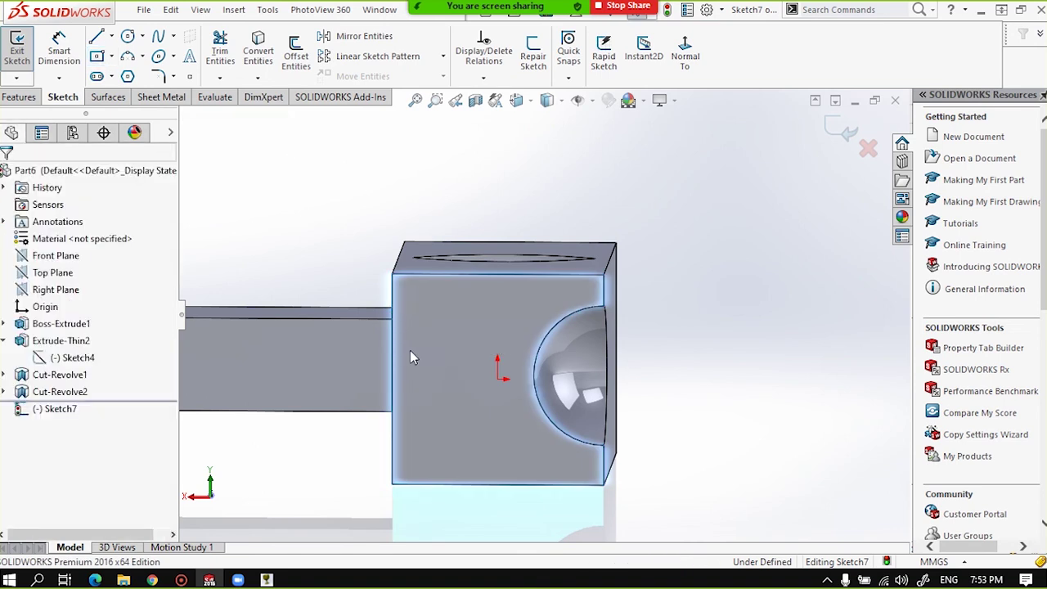
click(111, 57)
click(135, 73)
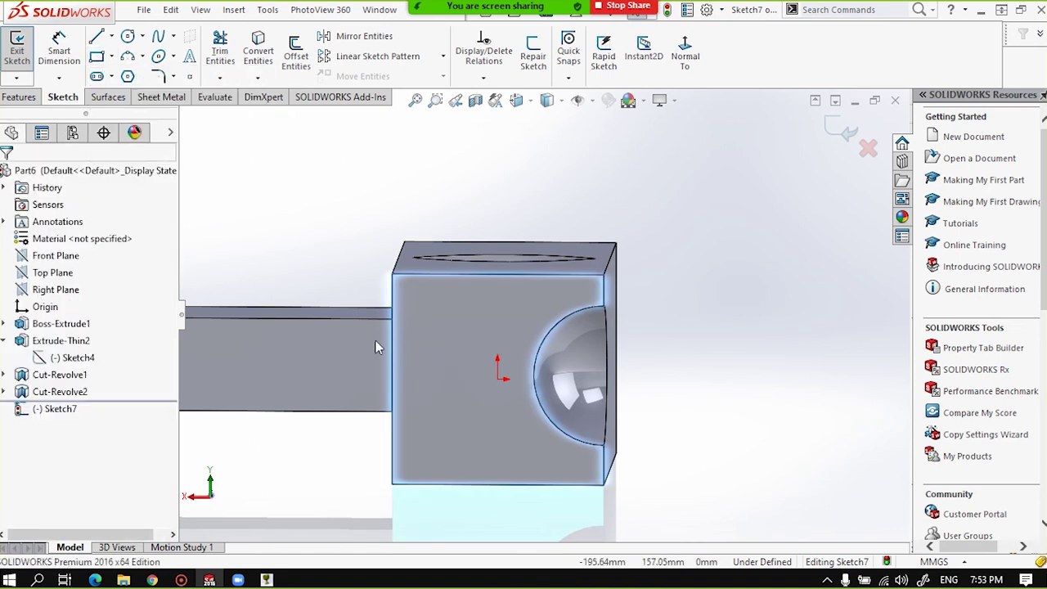
click(409, 343)
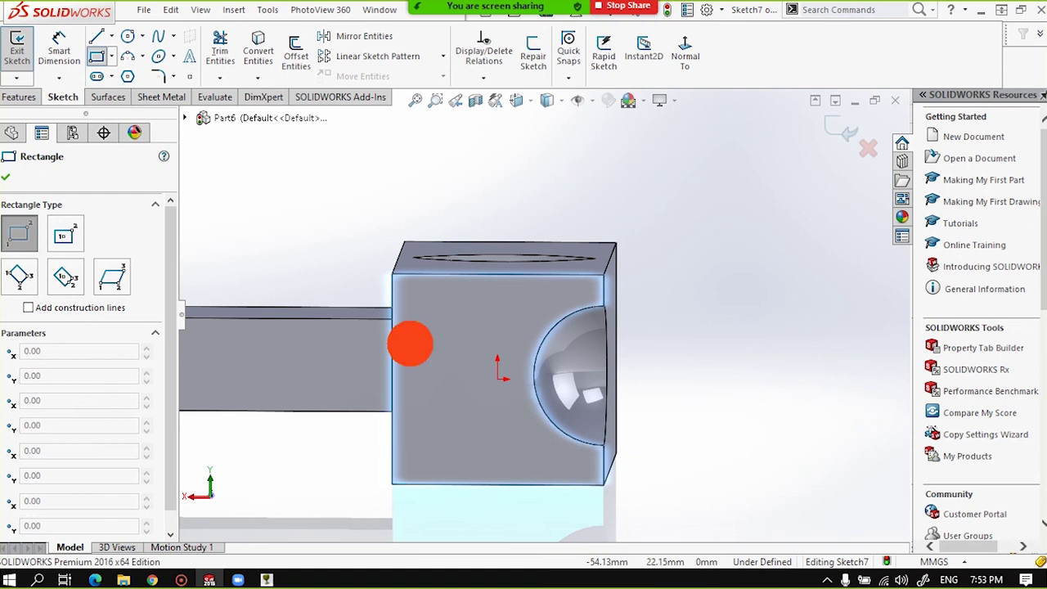
click(454, 470)
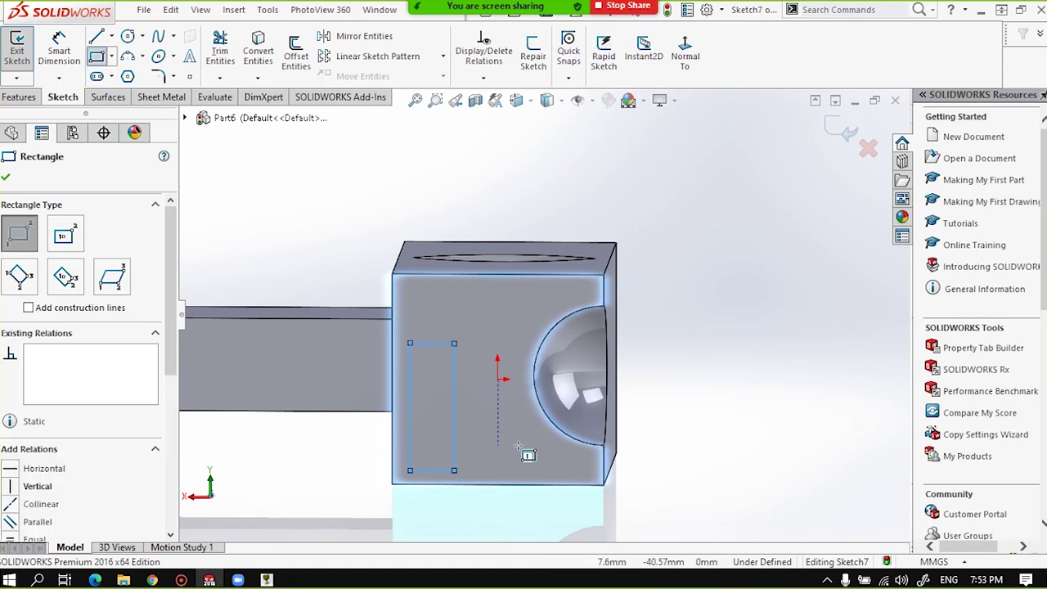
Draw a vertical centerline along the front face's right edge.
click(111, 37)
click(136, 73)
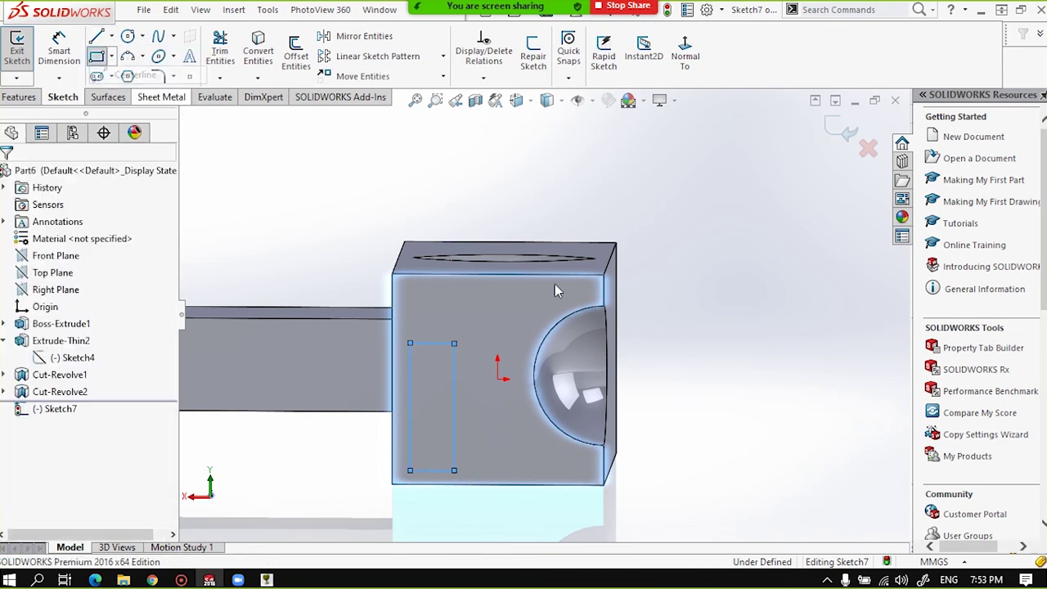
click(603, 274)
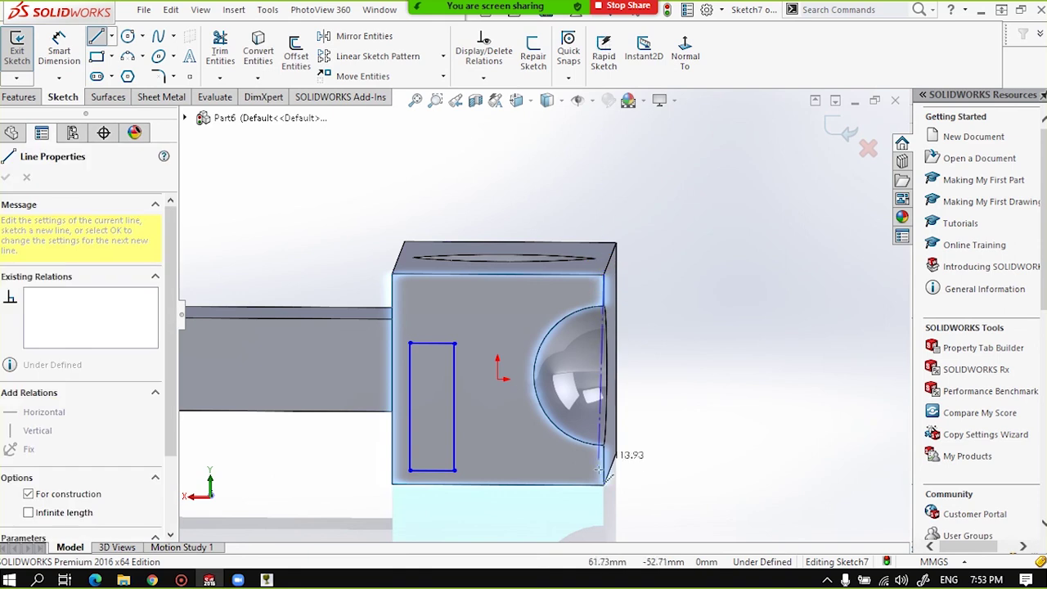
double_click(743, 358)
scroll(625, 377, up, 3)
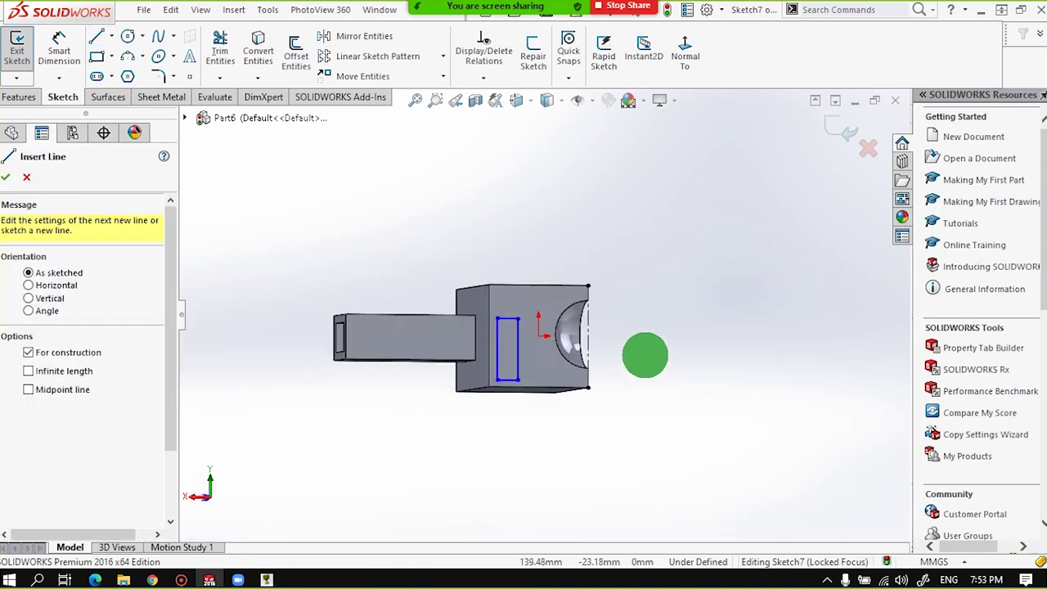
scroll(615, 335, down, 3)
Revolve-cut the narrow rectangle 360° about centerline Line5, creating Cut-Revolve3.
click(5, 176)
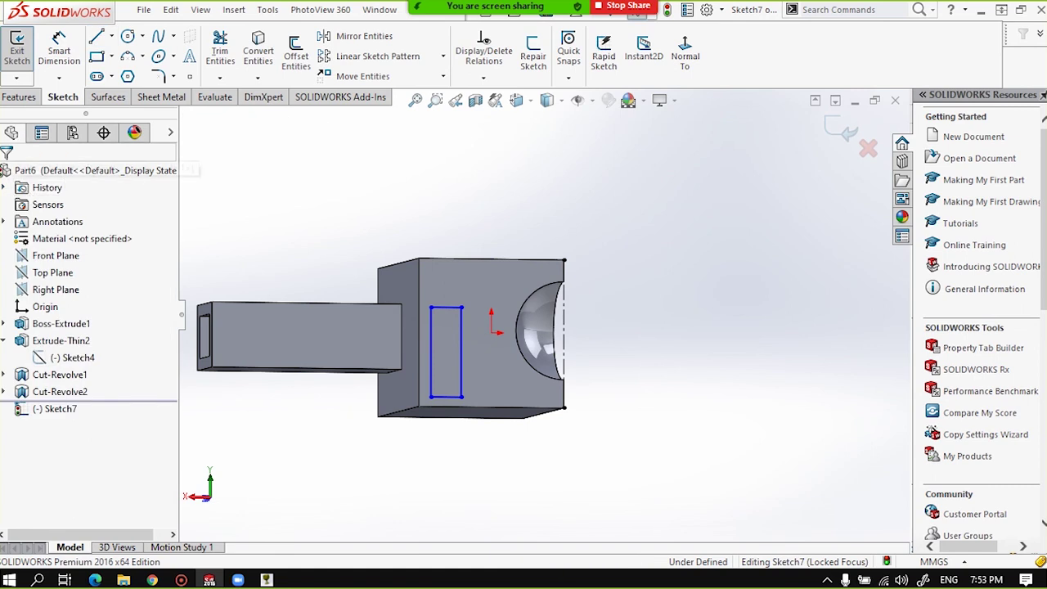
click(12, 102)
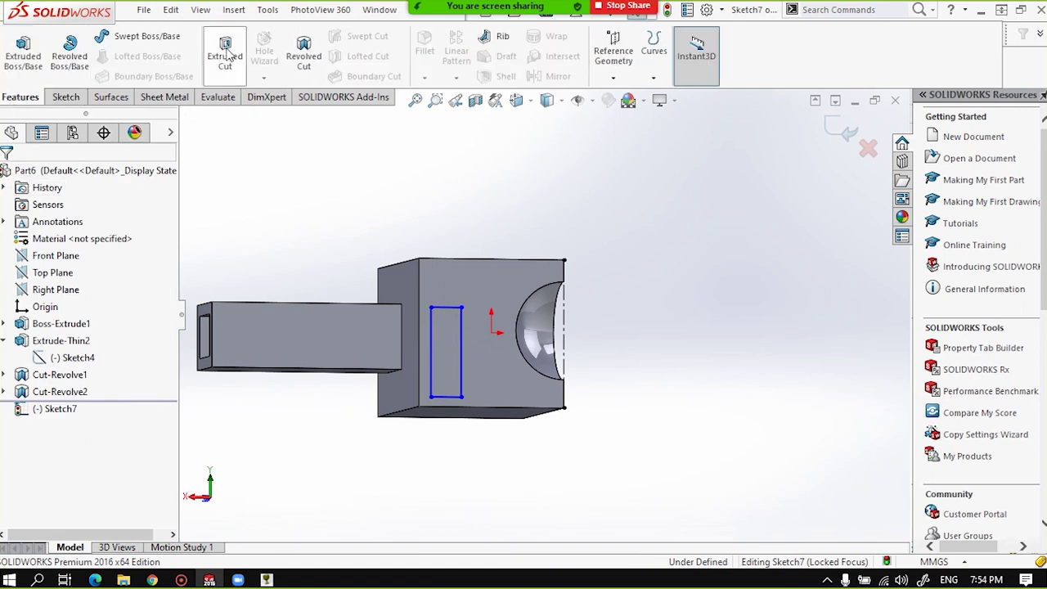
click(297, 54)
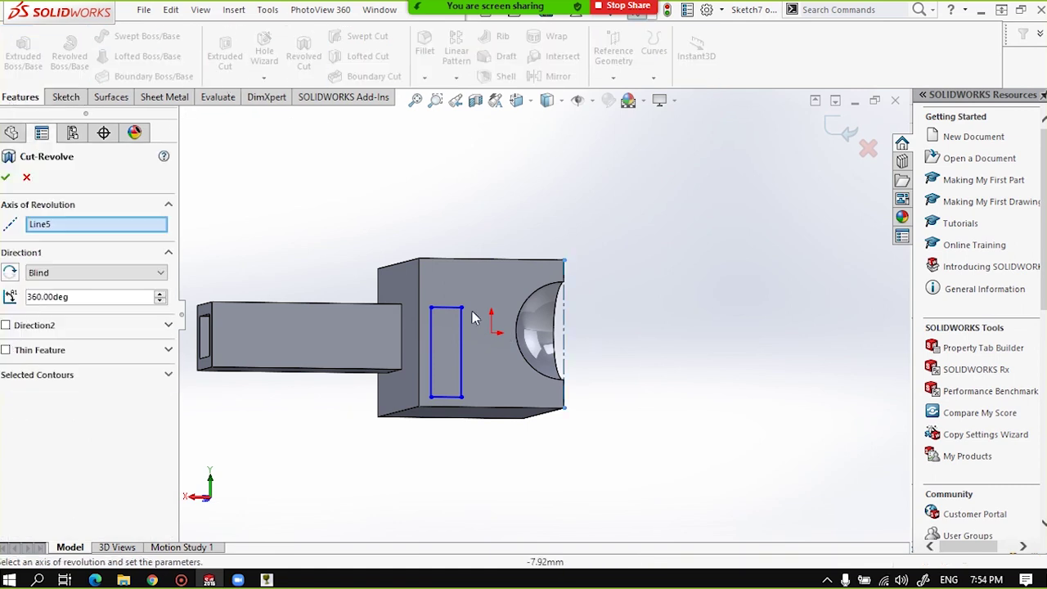
mouse_move(457, 279)
middle_down()
mouse_move(409, 374)
mouse_move(390, 369)
mouse_move(377, 327)
mouse_move(442, 330)
mouse_move(443, 353)
middle_up()
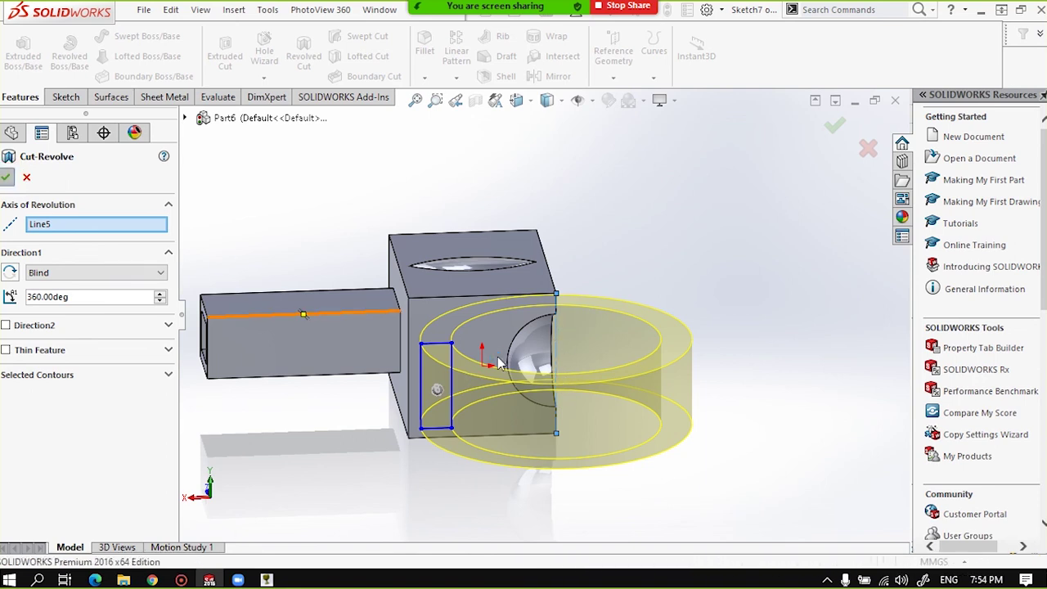
key(Return)
scroll(500, 372, up, 2)
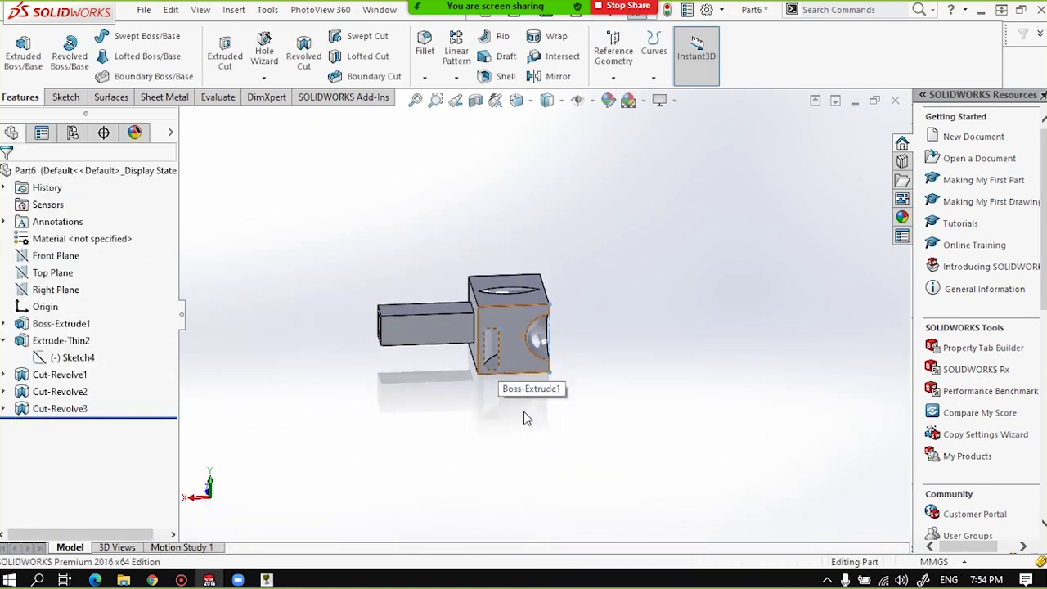
scroll(524, 412, down, 2)
scroll(509, 348, down, 4)
mouse_move(542, 303)
middle_down()
mouse_move(556, 279)
mouse_move(461, 273)
mouse_move(590, 267)
mouse_move(566, 194)
mouse_move(567, 262)
mouse_move(552, 314)
middle_up()
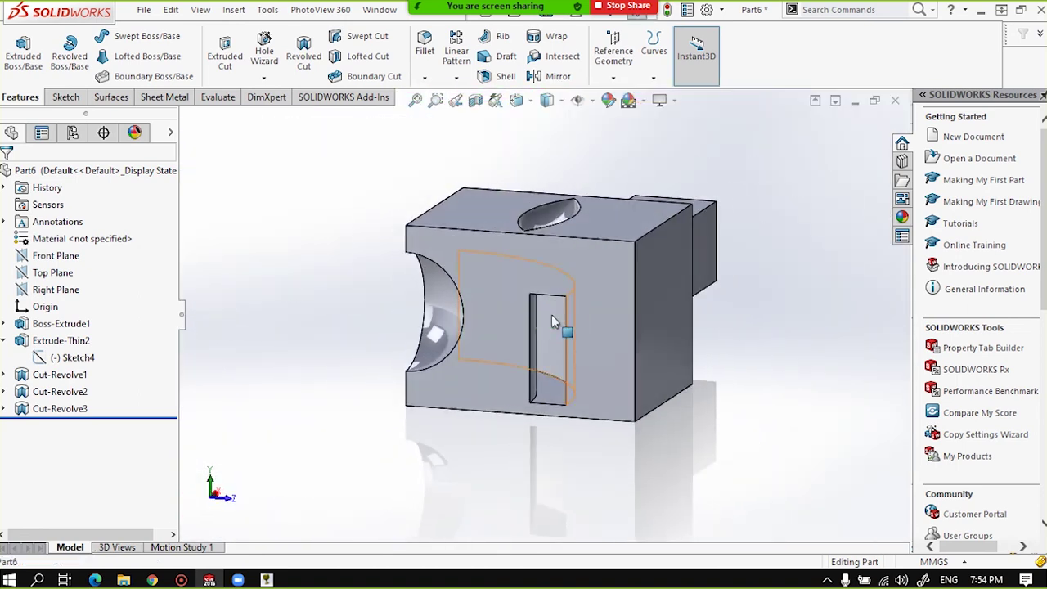
mouse_move(392, 292)
middle_down()
mouse_move(507, 320)
mouse_move(664, 331)
mouse_move(676, 306)
mouse_move(657, 292)
mouse_move(629, 316)
mouse_move(614, 376)
mouse_move(594, 393)
mouse_move(570, 341)
mouse_move(625, 341)
mouse_move(619, 407)
mouse_move(620, 299)
mouse_move(643, 299)
mouse_move(714, 337)
middle_up()
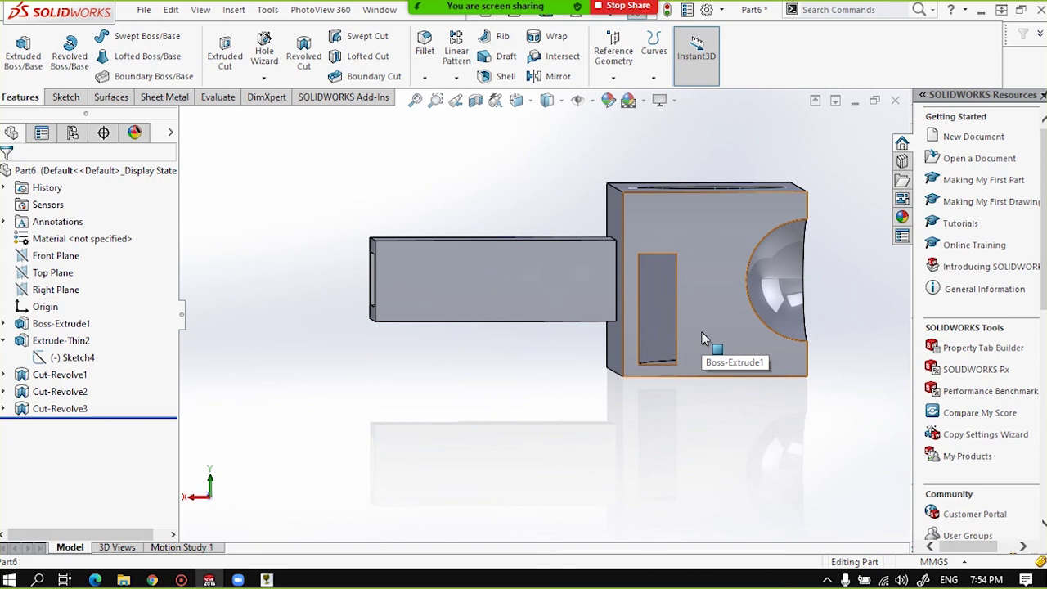
Reopen Sketch7 under Cut-Revolve3 for editing.
click(49, 414)
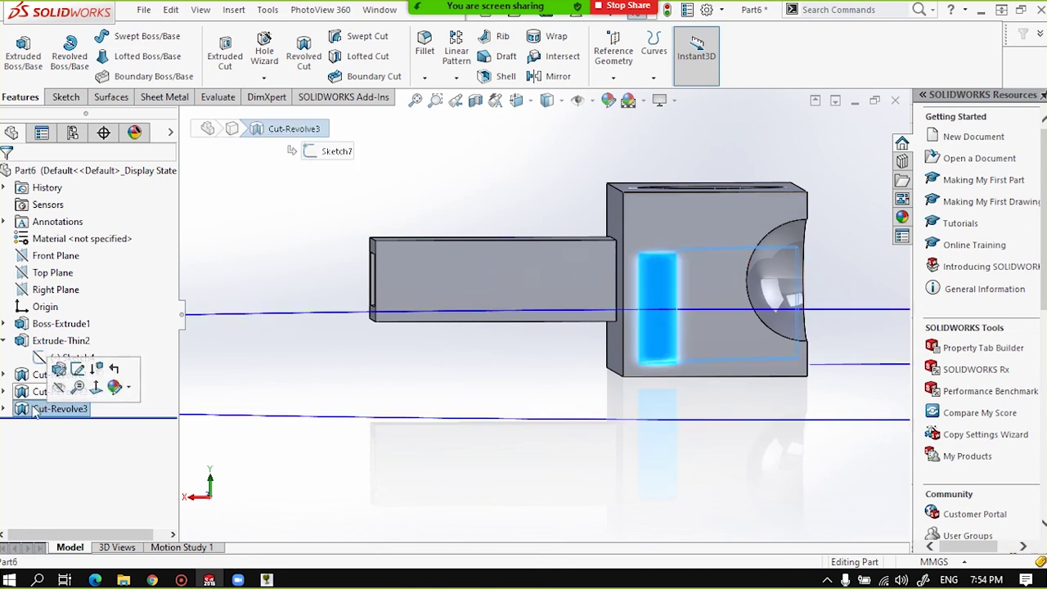
click(4, 409)
click(52, 432)
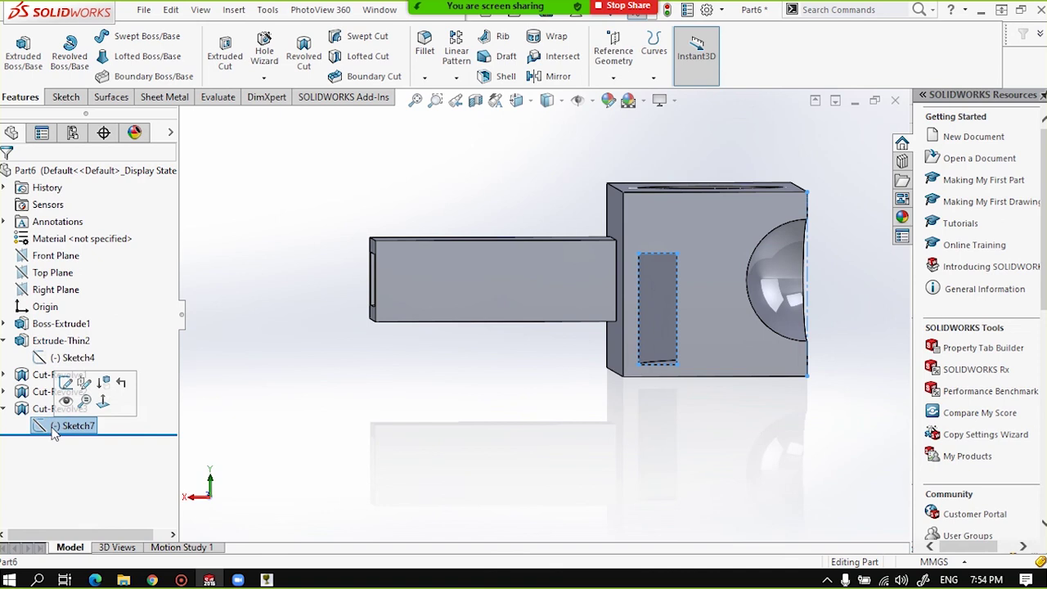
click(65, 383)
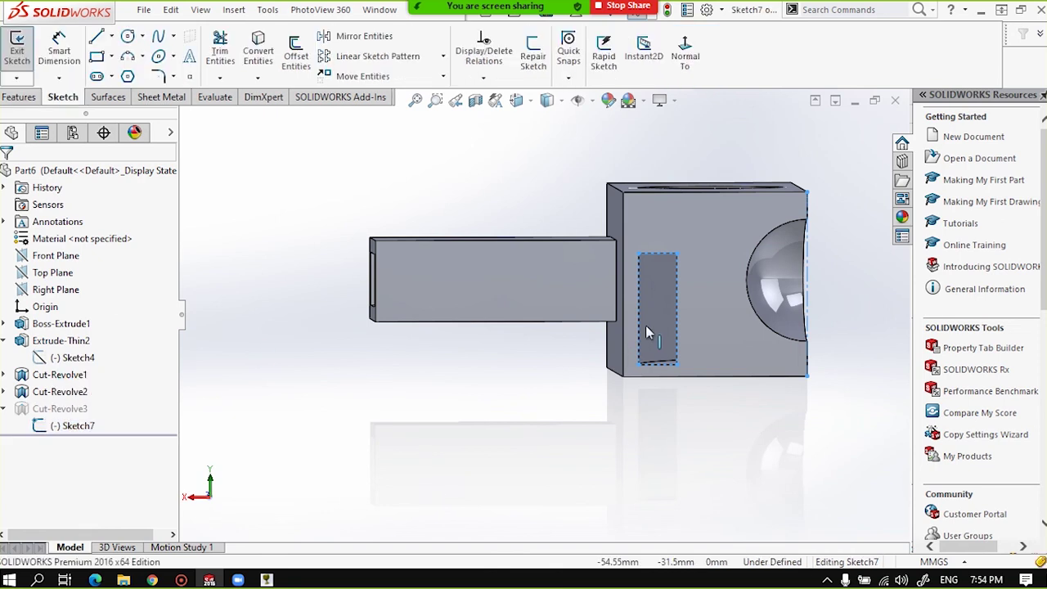
scroll(718, 292, down, 2)
scroll(697, 285, down, 2)
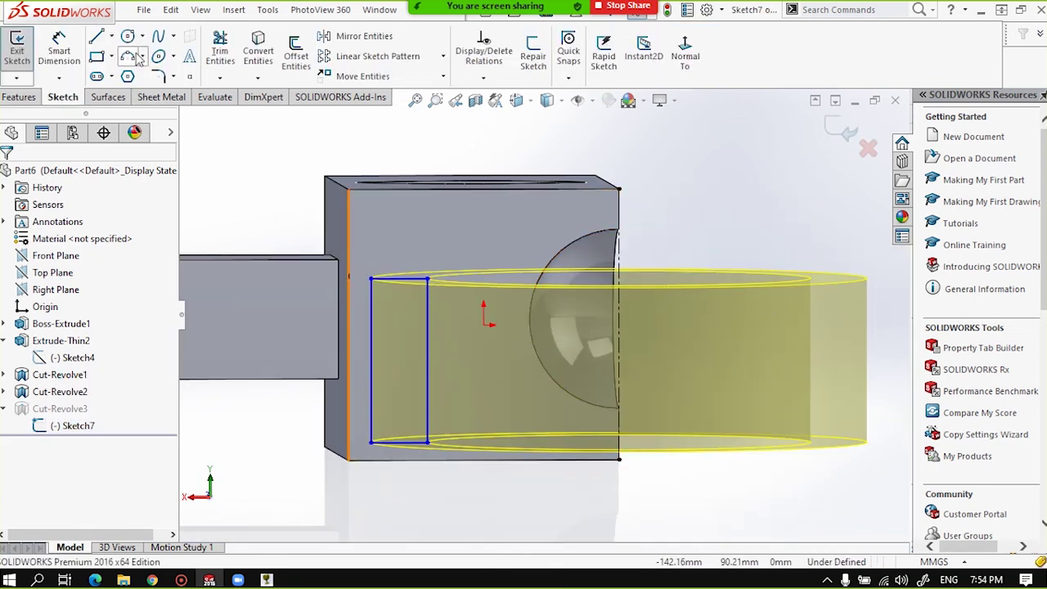
Add another rectangle and a small circle to Sketch7 on the front face.
click(96, 55)
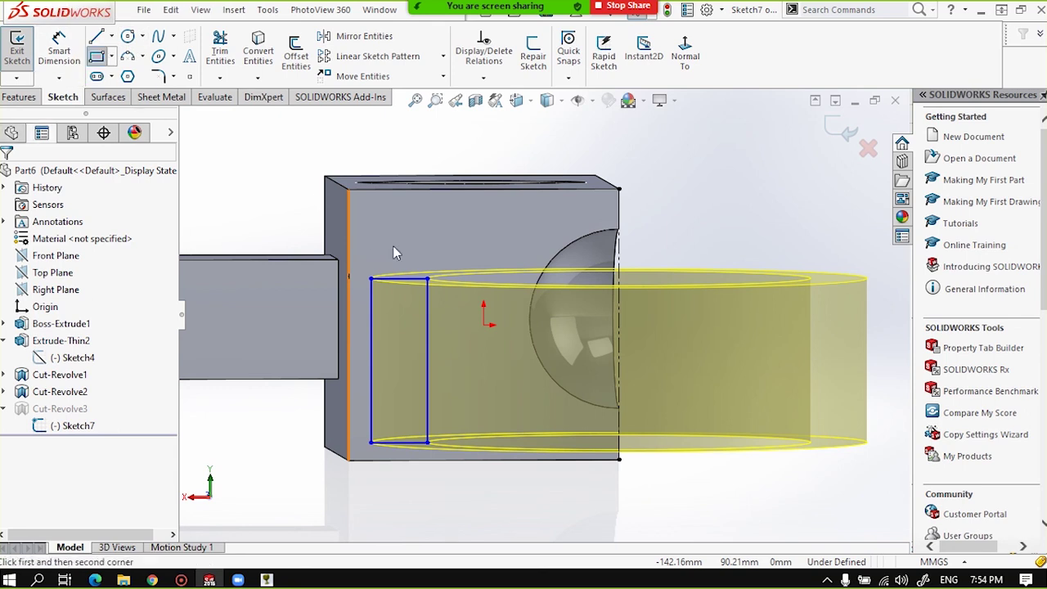
mouse_move(445, 279)
mouse_down()
mouse_move(482, 386)
mouse_move(489, 325)
mouse_move(488, 441)
mouse_up()
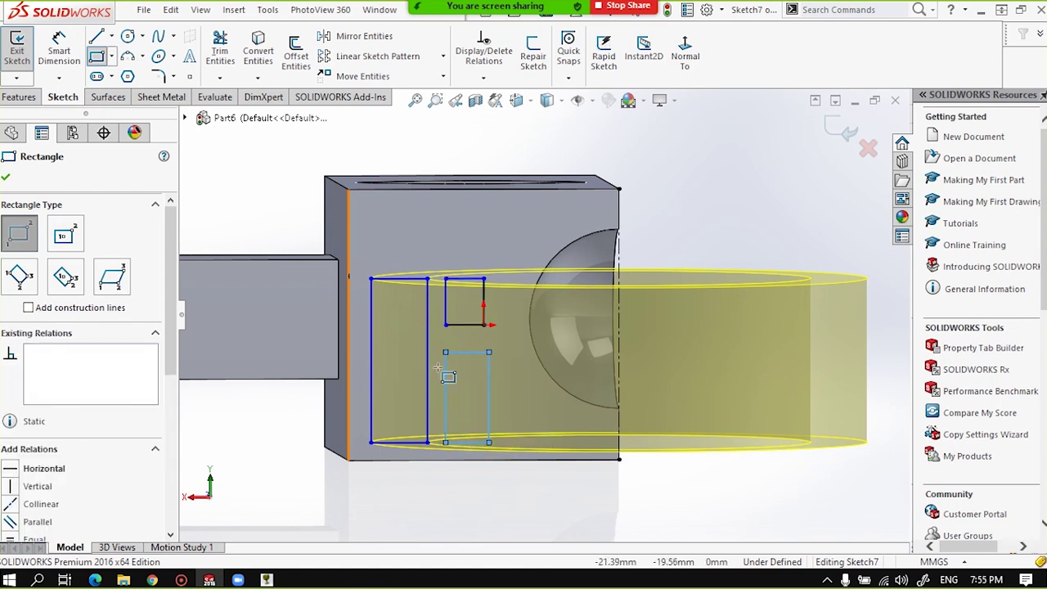
click(131, 49)
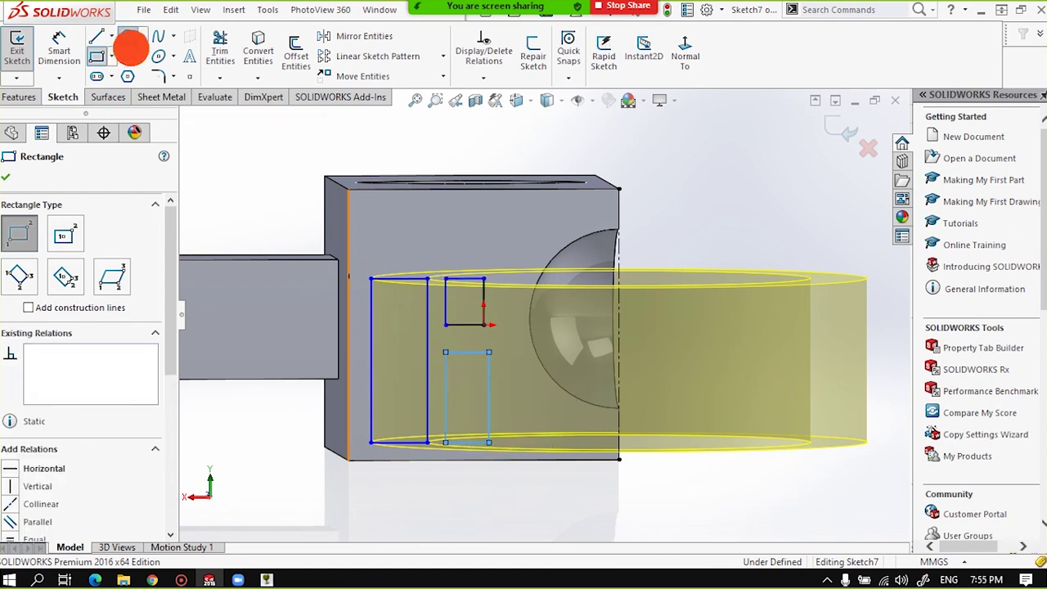
click(513, 408)
click(521, 419)
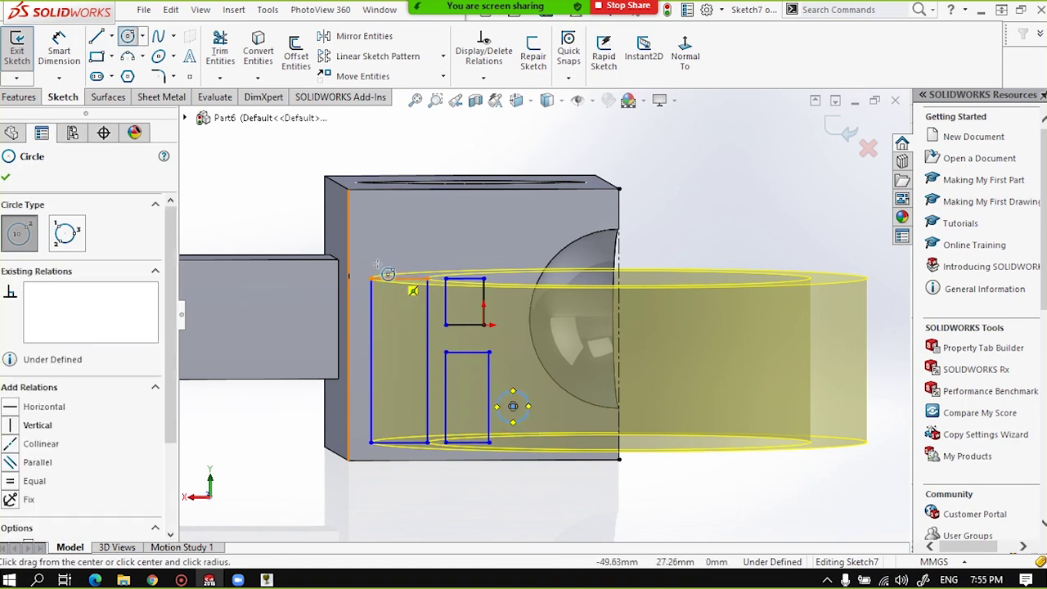
middle_drag(507, 409, 327, 306)
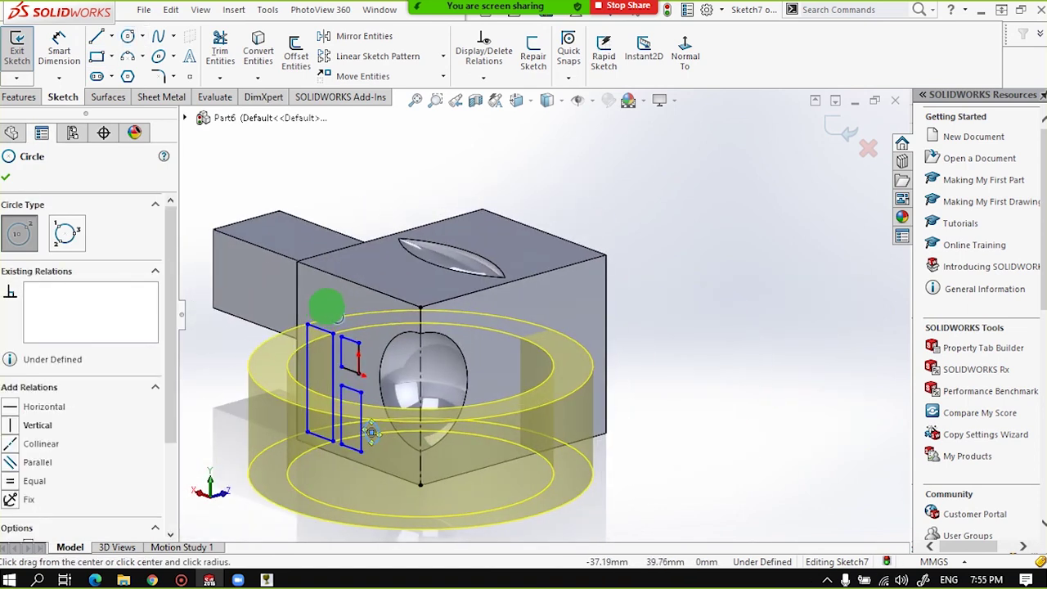
scroll(337, 316, up, 3)
scroll(443, 347, down, 2)
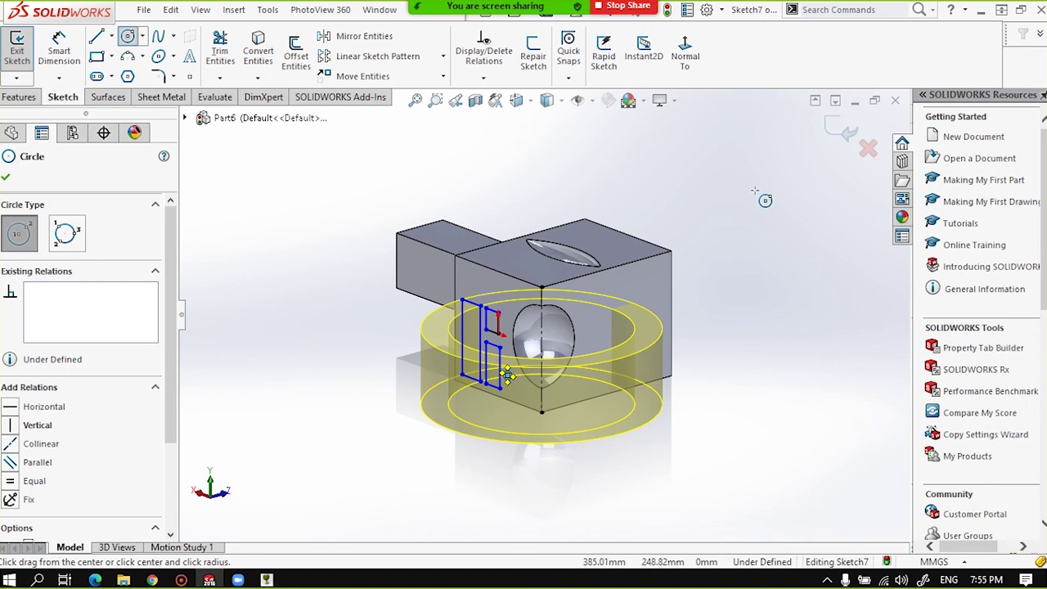
click(835, 126)
key(ctrl+b)
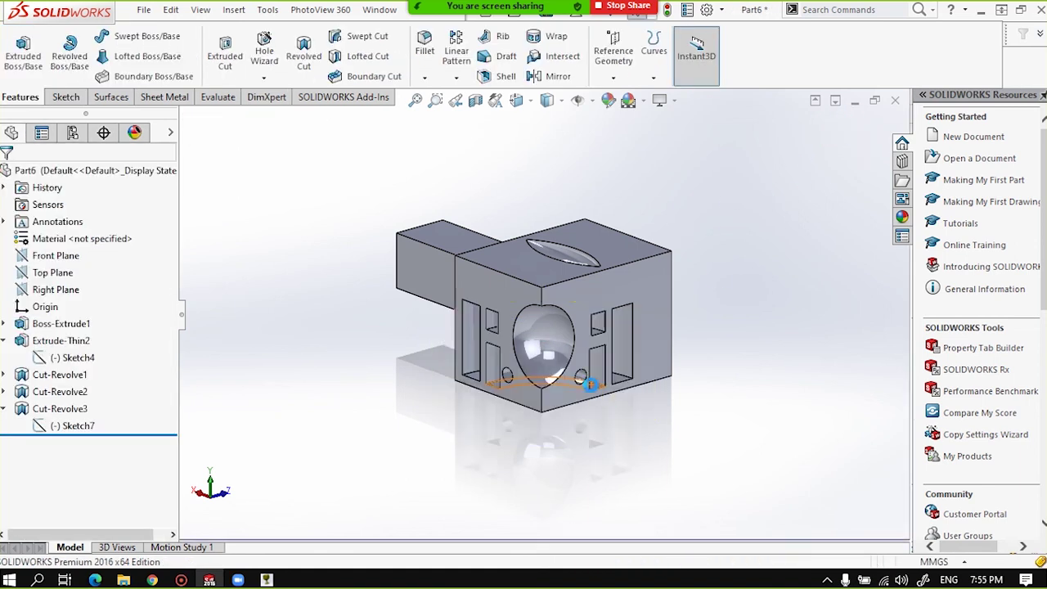
mouse_move(537, 355)
middle_down()
mouse_move(444, 320)
mouse_move(600, 322)
mouse_move(553, 369)
middle_up()
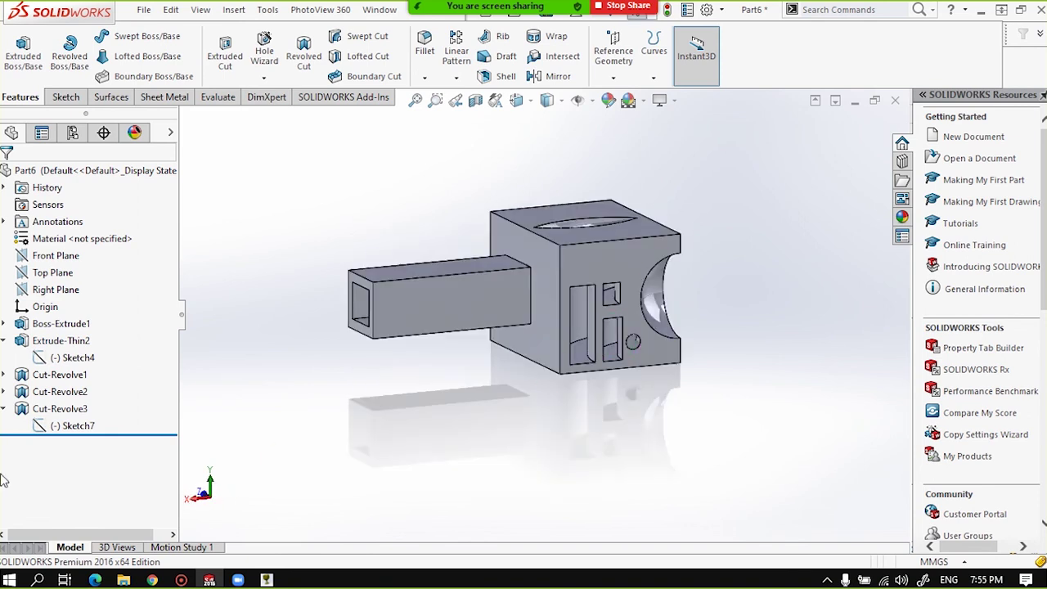
click(29, 409)
click(63, 427)
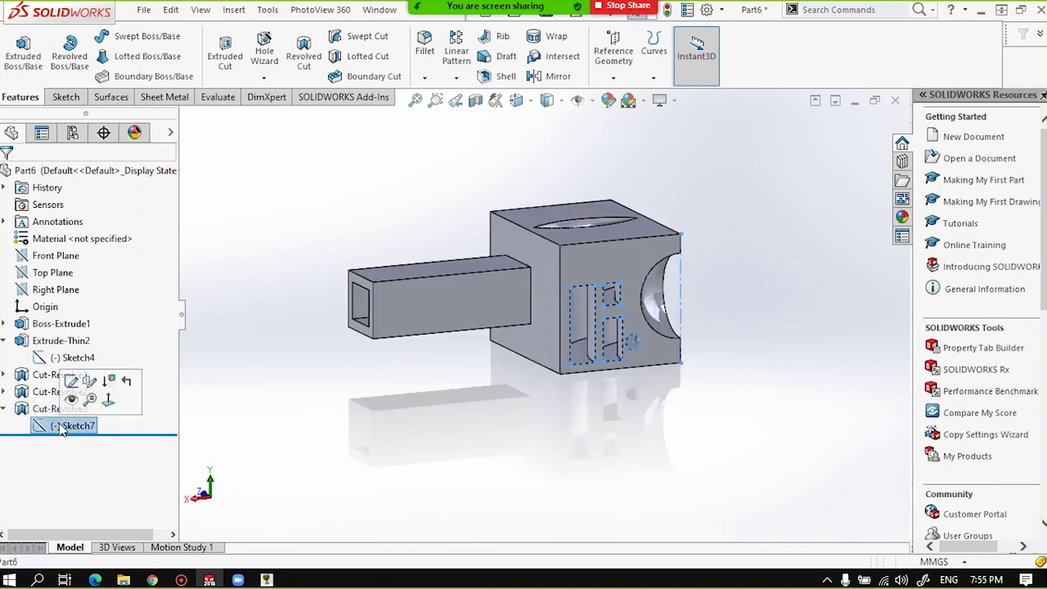
scroll(573, 327, down, 3)
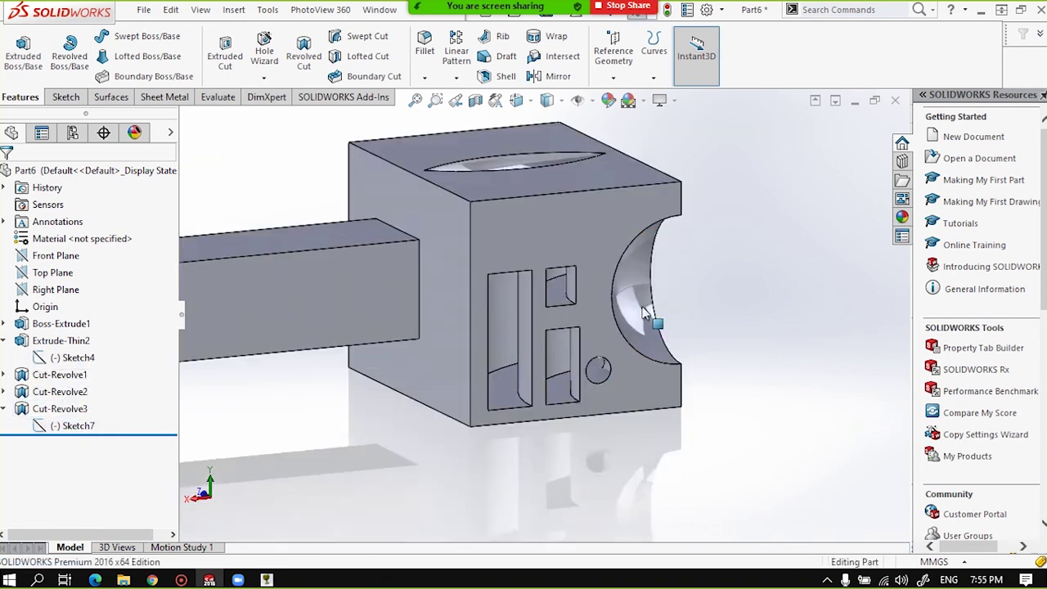
scroll(563, 319, down, 2)
scroll(563, 319, down, 2)
scroll(544, 269, down, 1)
scroll(551, 257, down, 1)
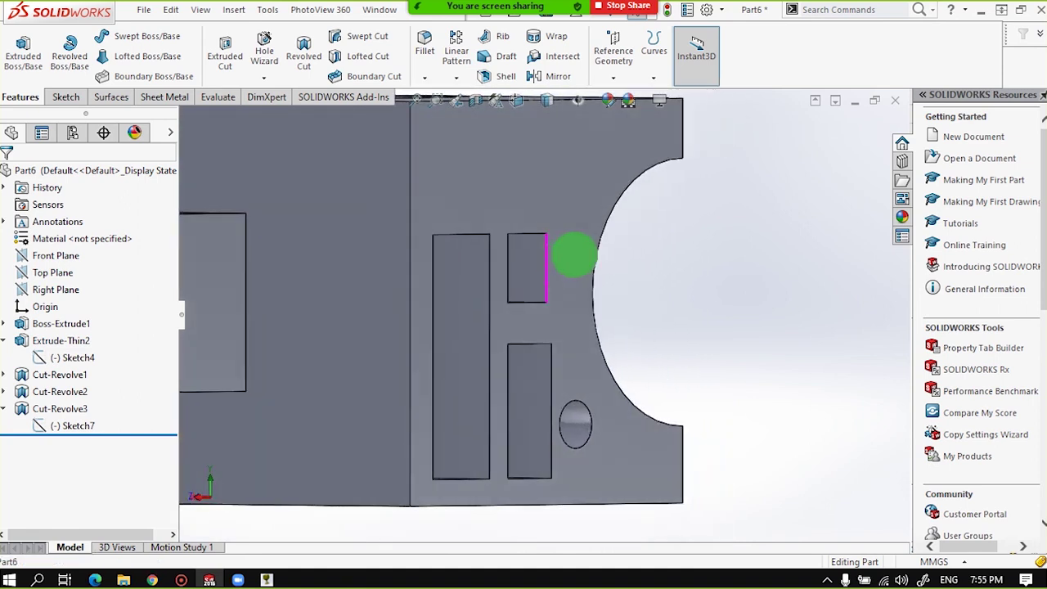
scroll(538, 258, down, 1)
middle_drag(538, 257, 556, 327)
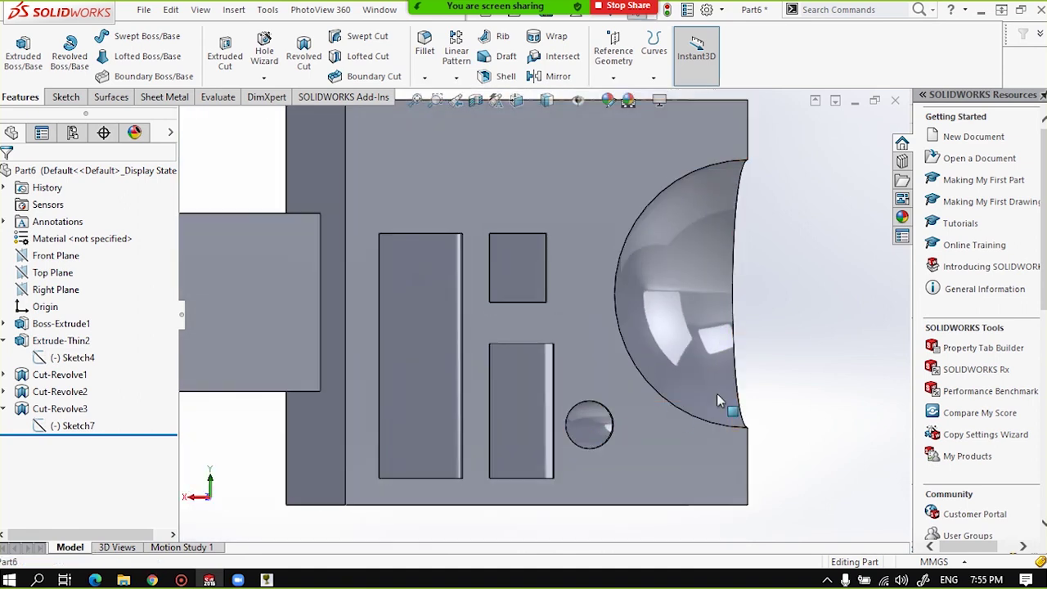
scroll(696, 376, up, 3)
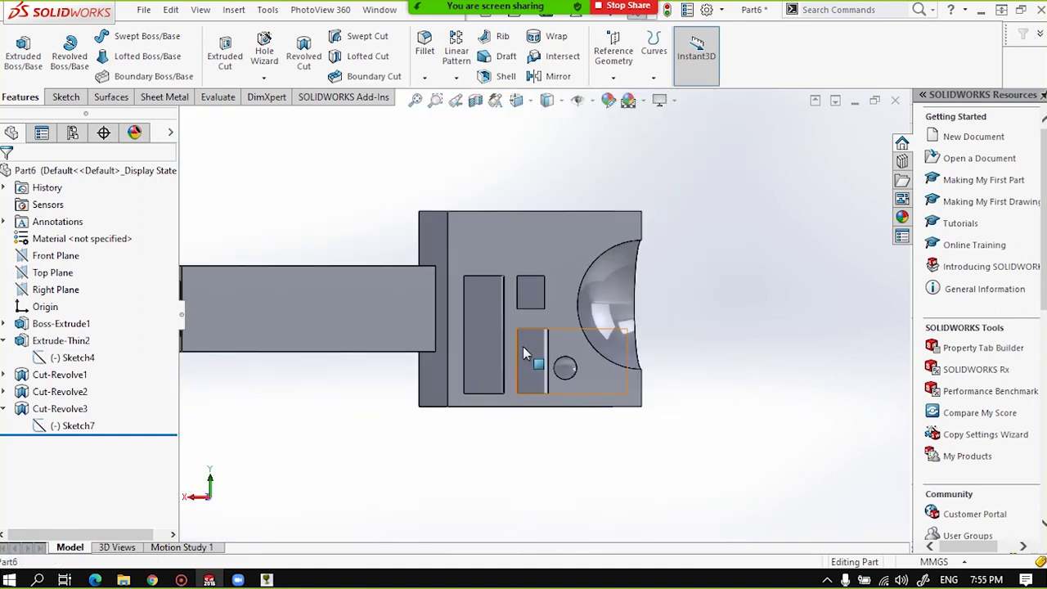
mouse_move(526, 343)
middle_down()
mouse_move(434, 356)
mouse_move(404, 348)
mouse_move(462, 405)
mouse_move(616, 374)
middle_up()
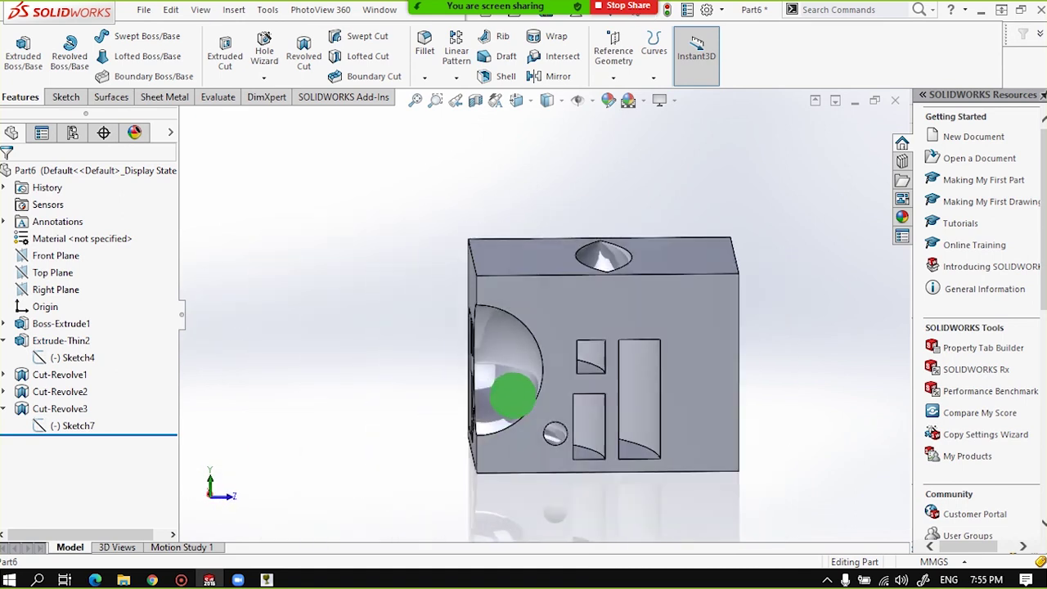
scroll(601, 356, down, 3)
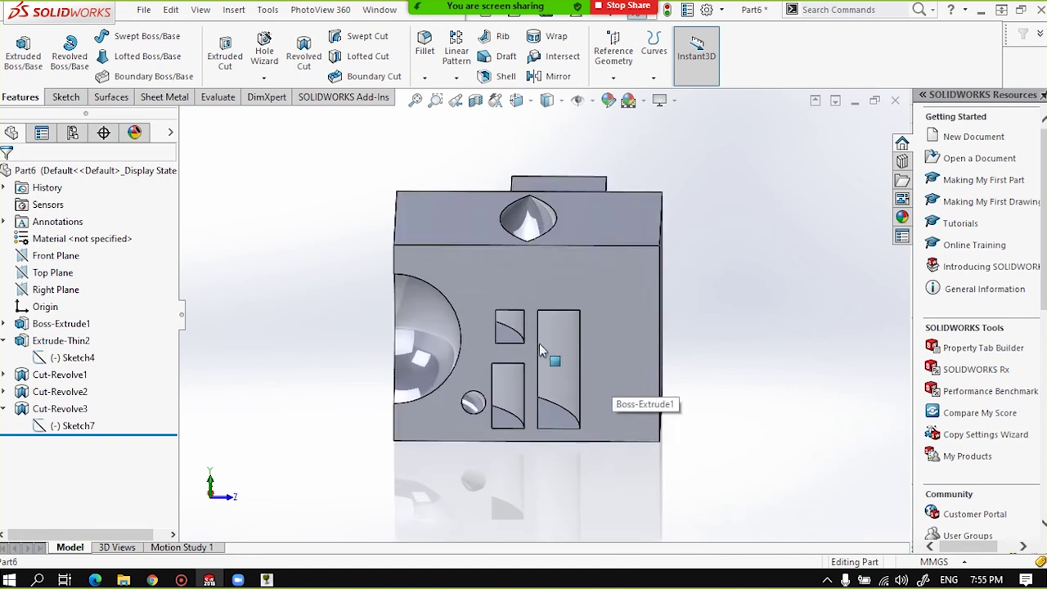
middle_drag(540, 344, 611, 393)
scroll(612, 393, up, 3)
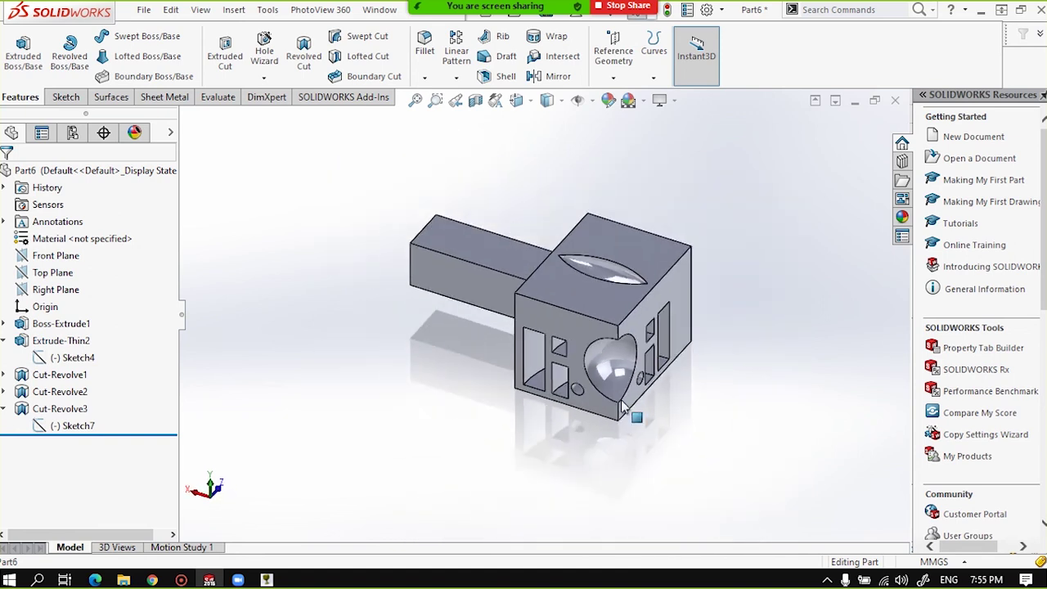
scroll(610, 401, up, 1)
scroll(597, 381, down, 3)
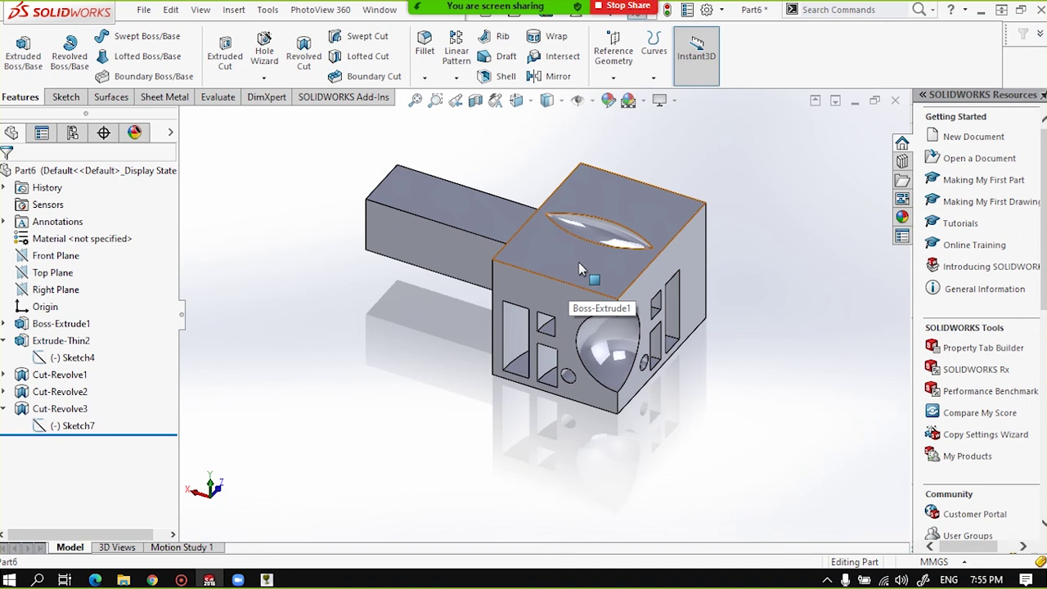
scroll(579, 270, up, 2)
scroll(582, 295, down, 4)
mouse_move(583, 298)
middle_down()
mouse_move(595, 301)
mouse_move(564, 305)
mouse_move(572, 313)
middle_up()
click(578, 308)
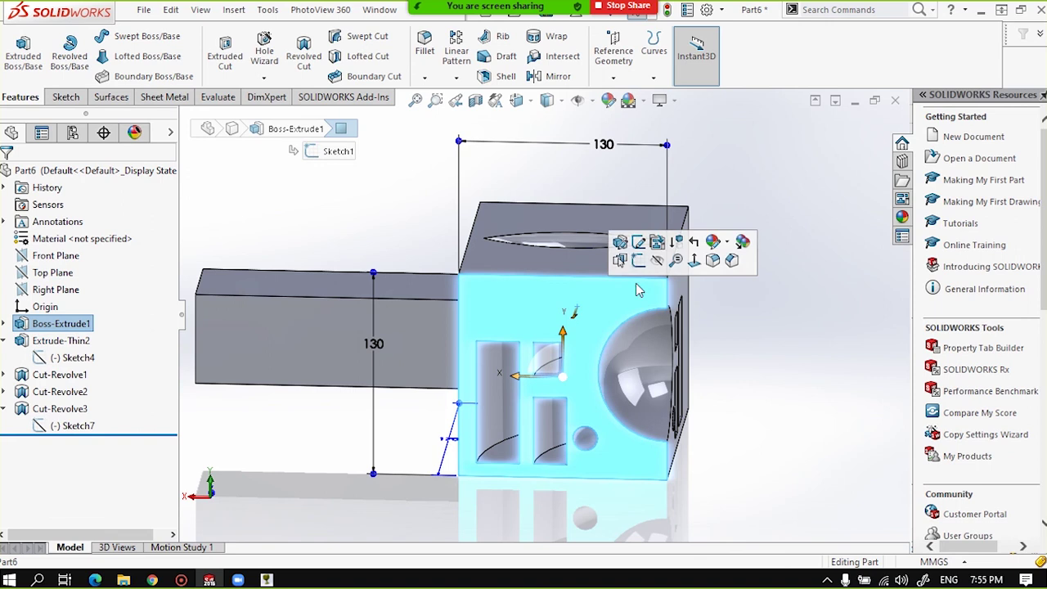
Start a sketch on the block's front face with a corner rectangle over the lower slot.
click(638, 265)
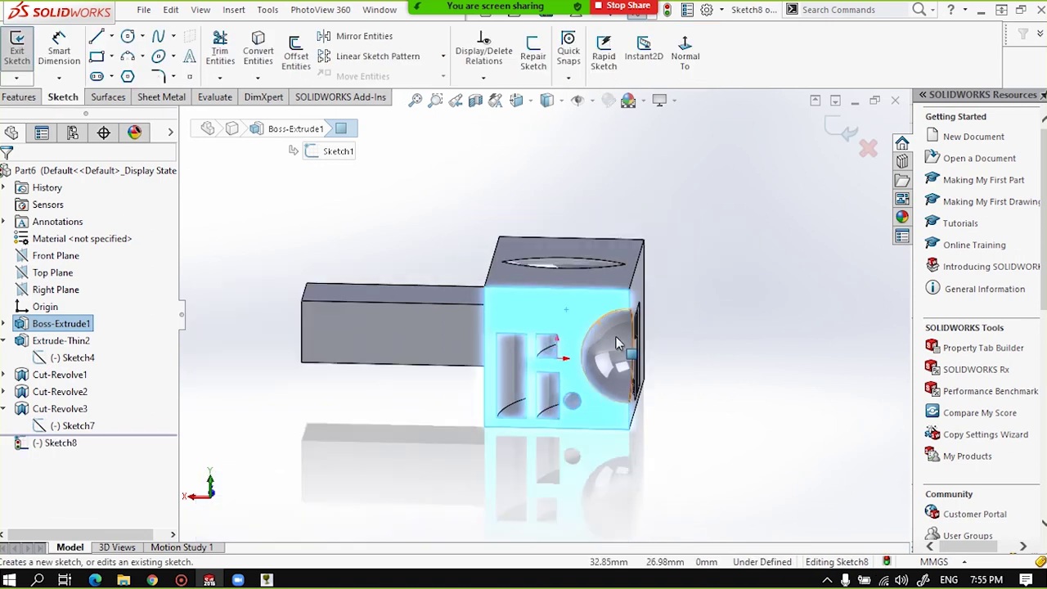
click(715, 489)
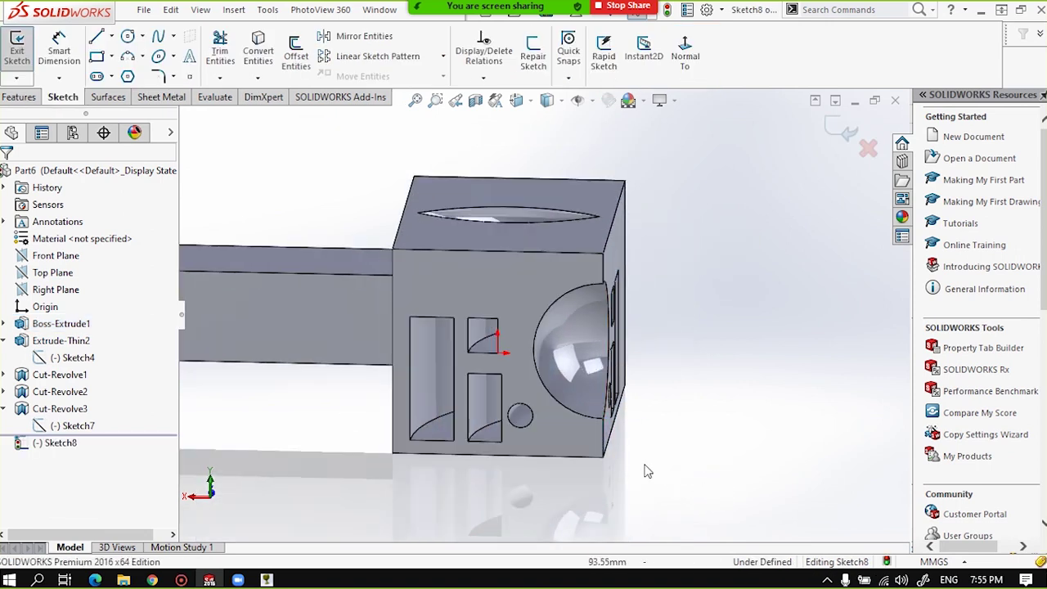
middle_drag(568, 458, 561, 444)
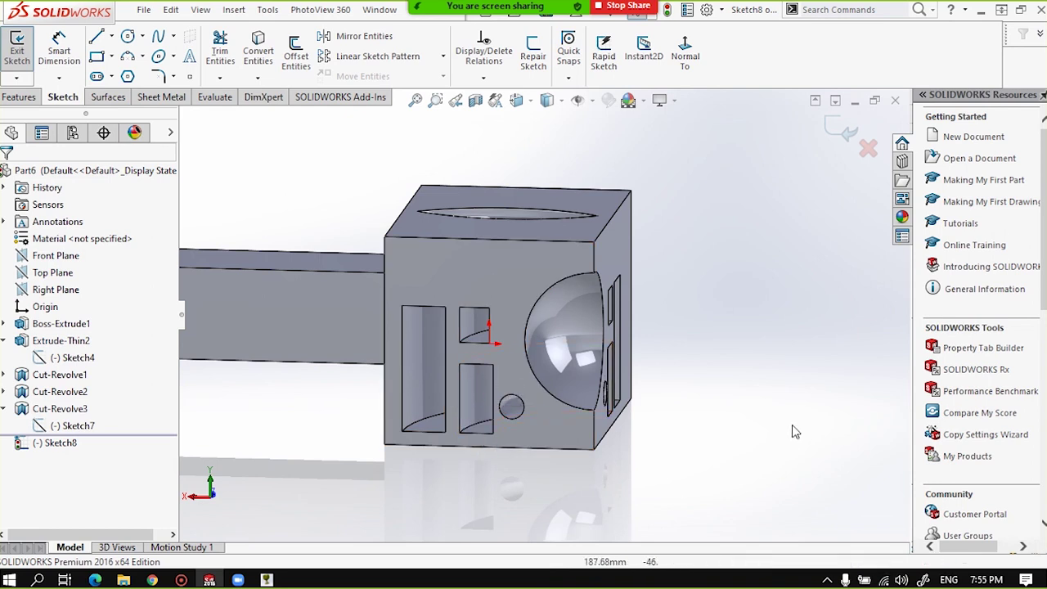
scroll(498, 374, down, 2)
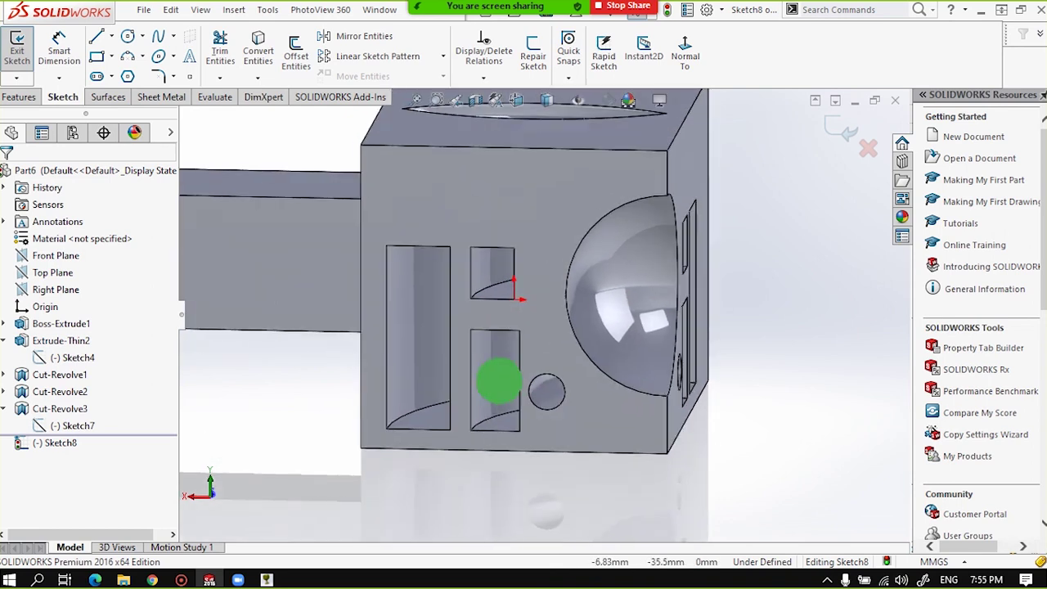
middle_drag(498, 380, 483, 361)
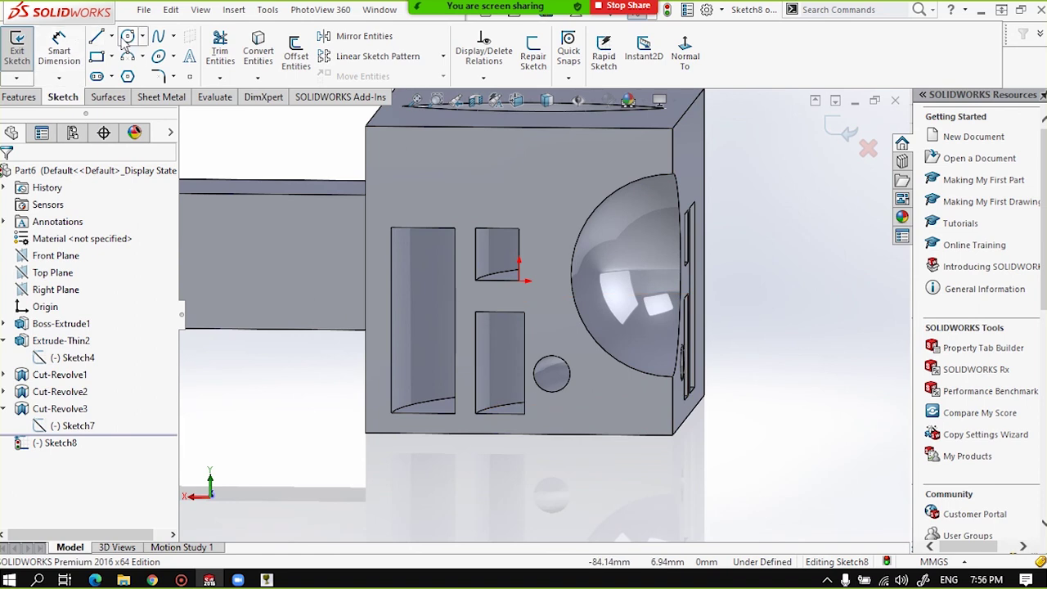
click(476, 311)
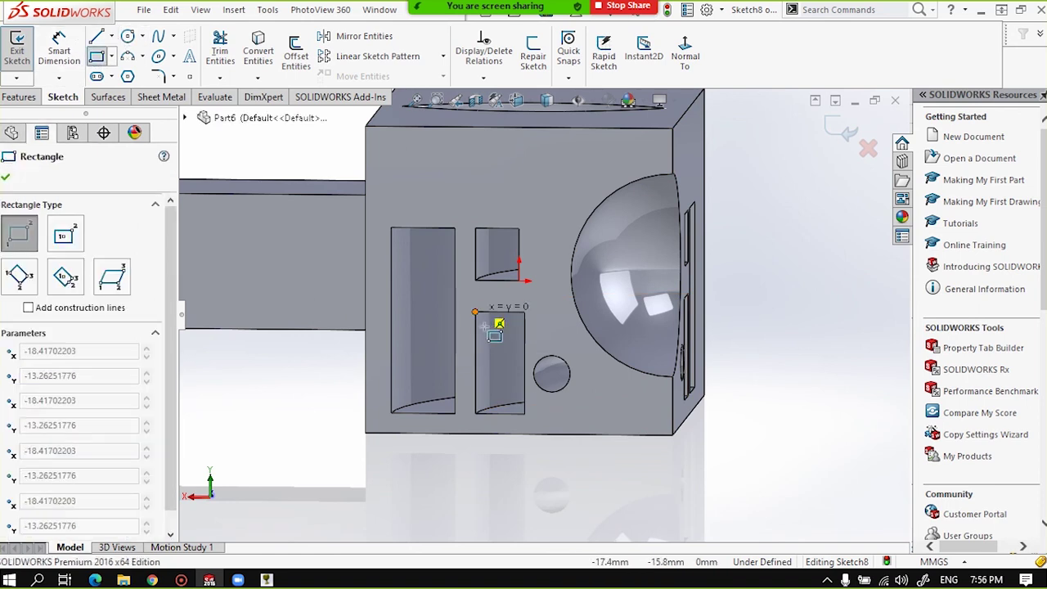
click(524, 413)
click(474, 308)
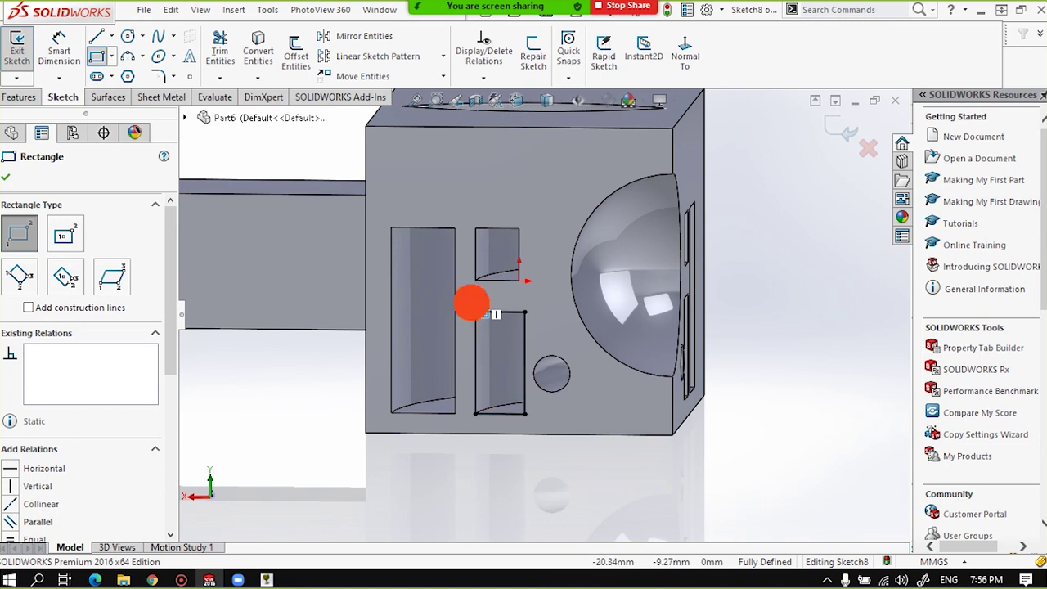
key(Escape)
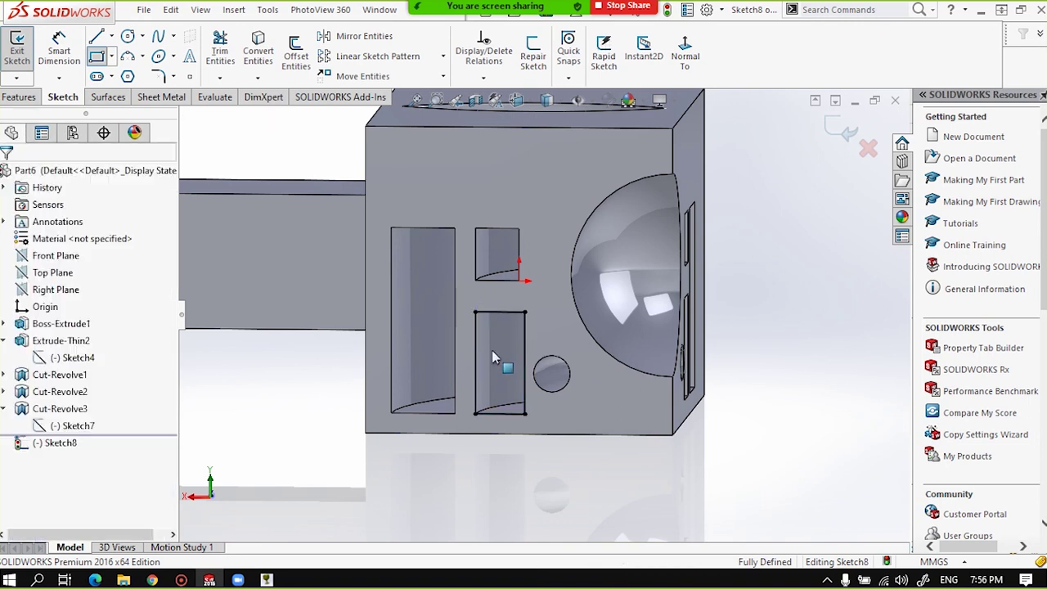
click(467, 302)
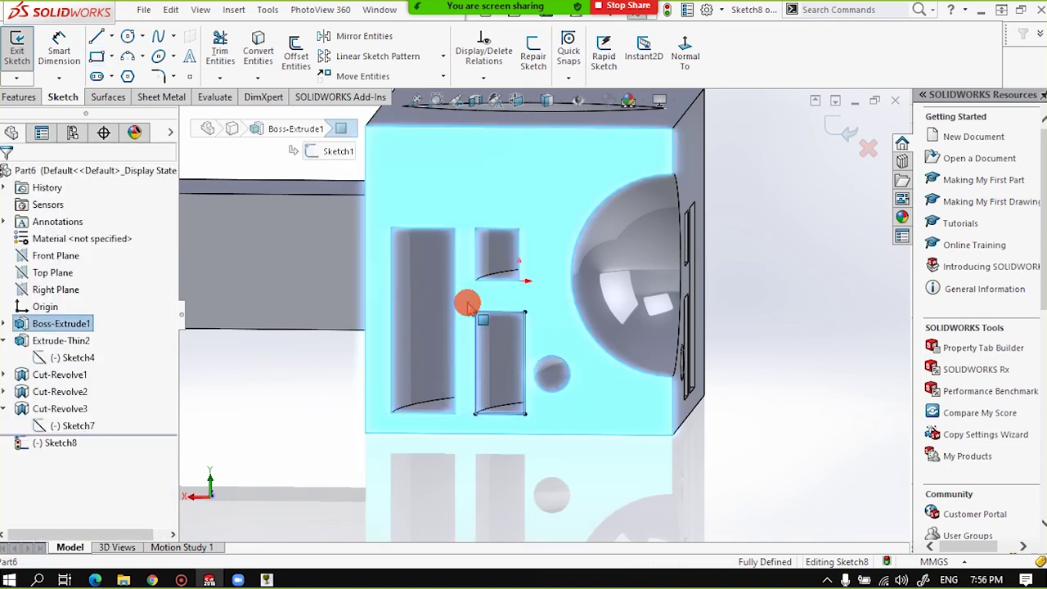
click(102, 57)
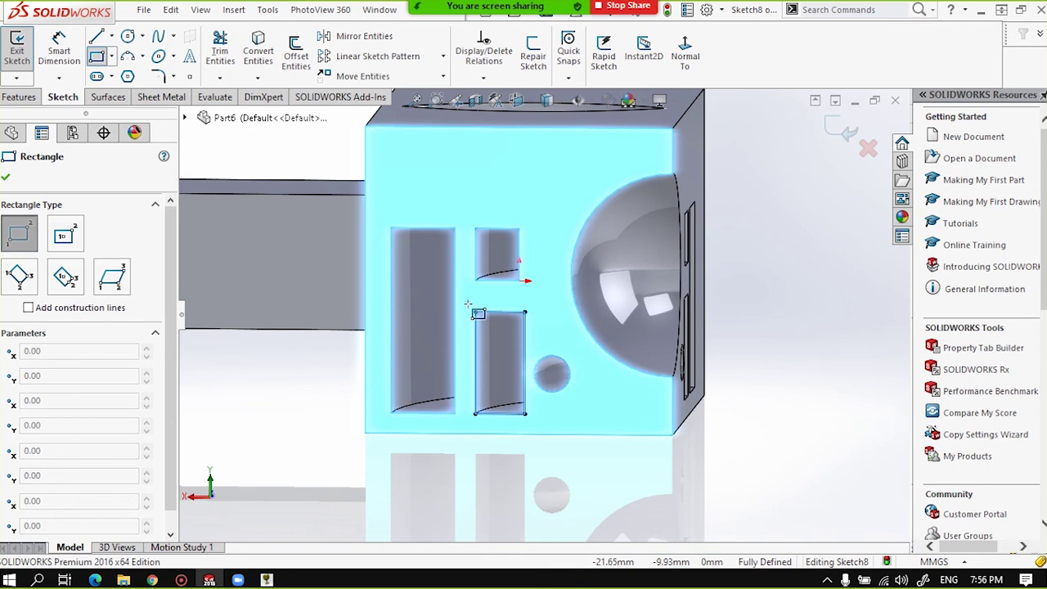
click(467, 300)
key(Escape)
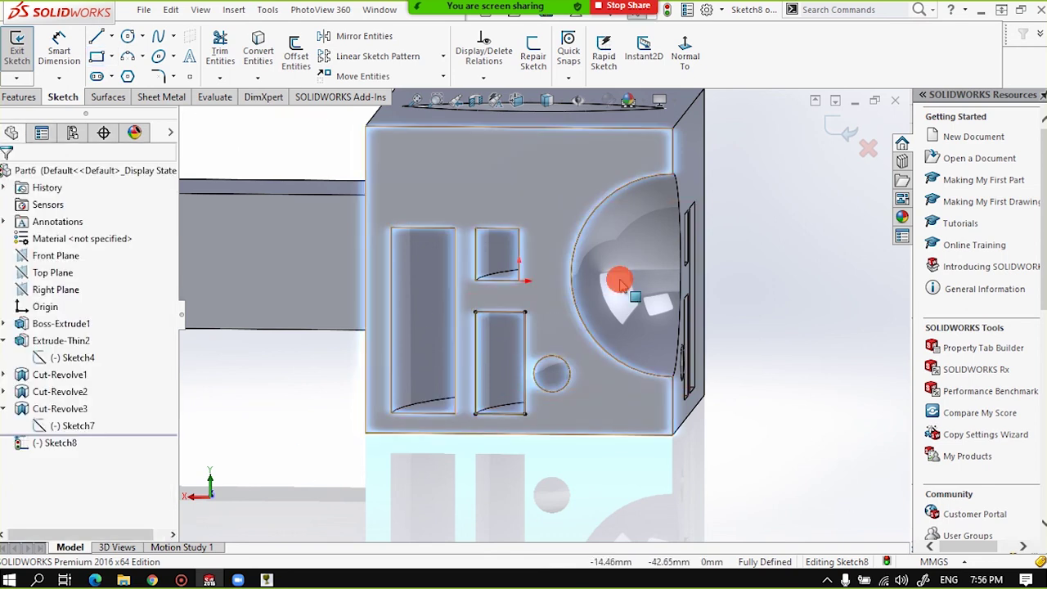
Add a vertical construction line down the front face's right edge, top to bottom.
middle_drag(591, 306, 456, 346)
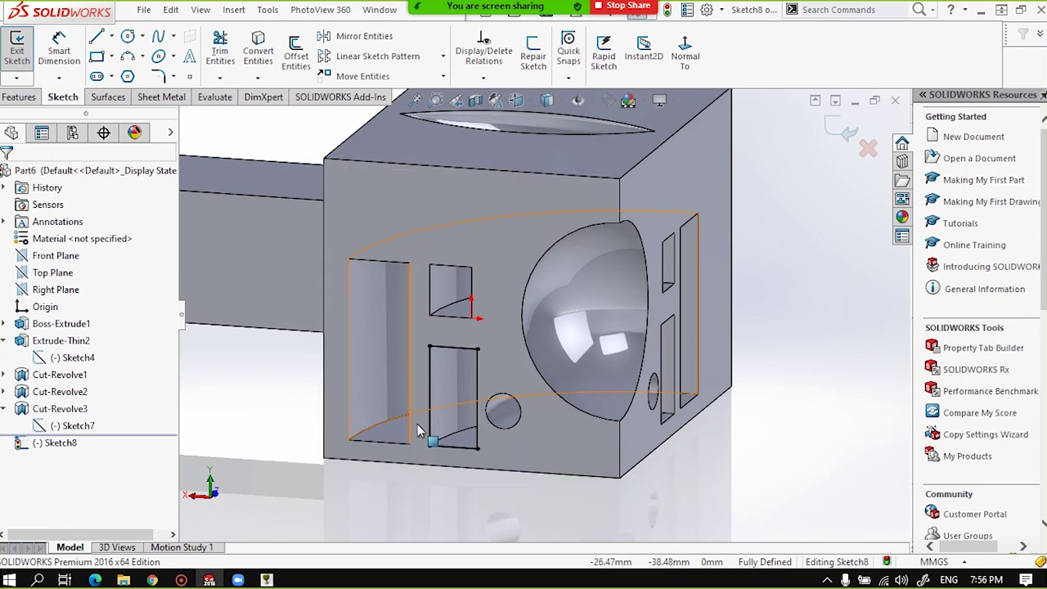
click(112, 37)
click(122, 51)
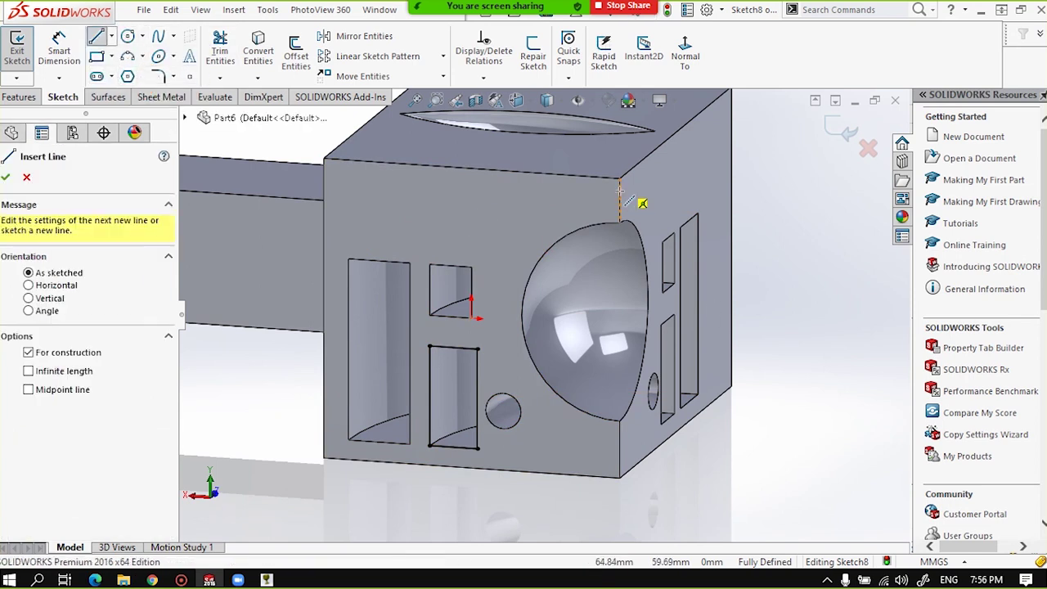
click(619, 325)
click(619, 458)
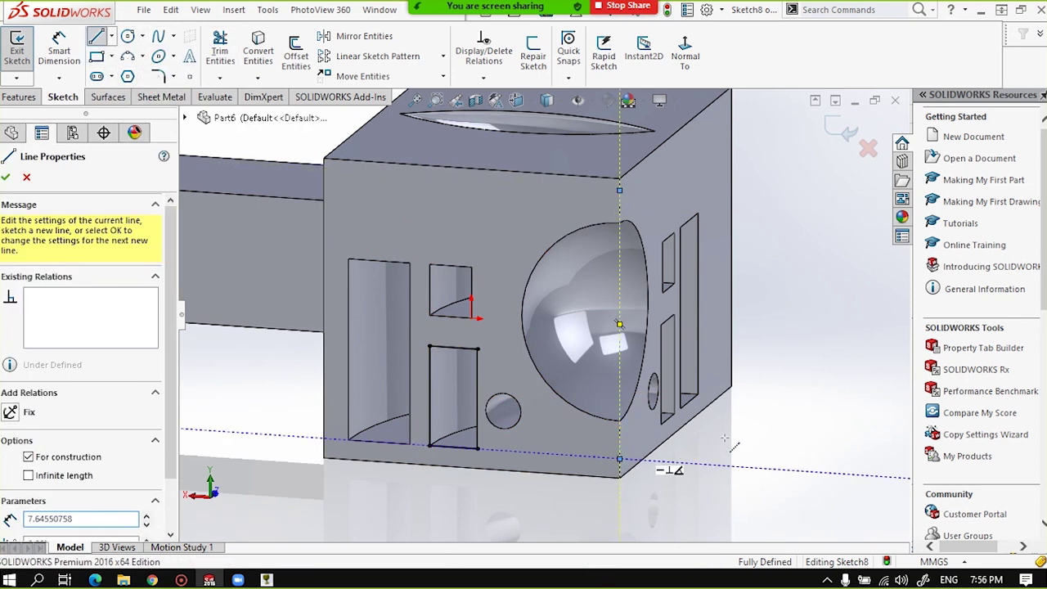
double_click(859, 364)
middle_drag(712, 330, 715, 310)
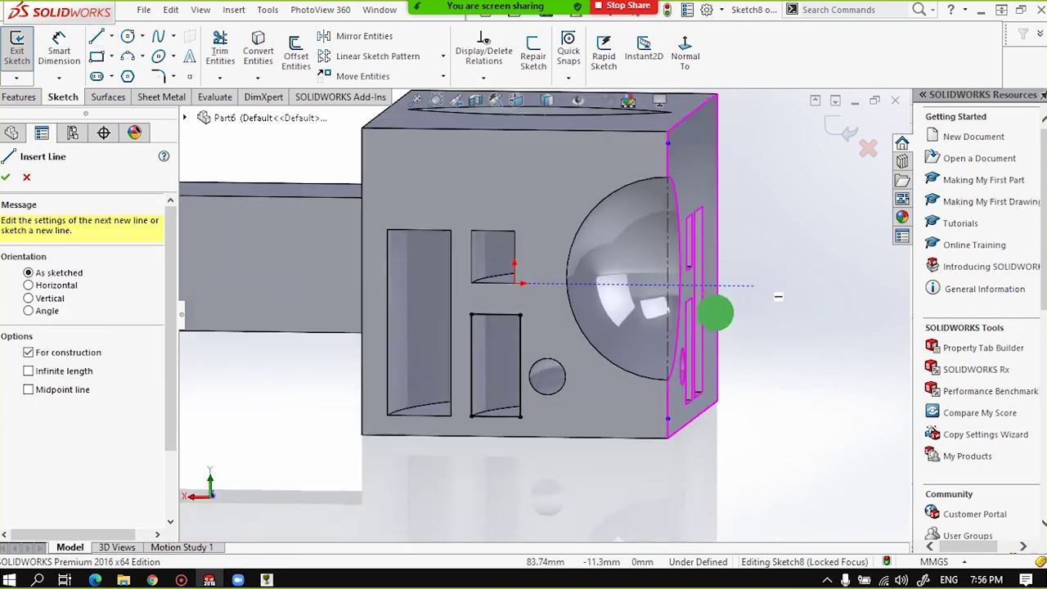
scroll(681, 346, up, 3)
click(16, 98)
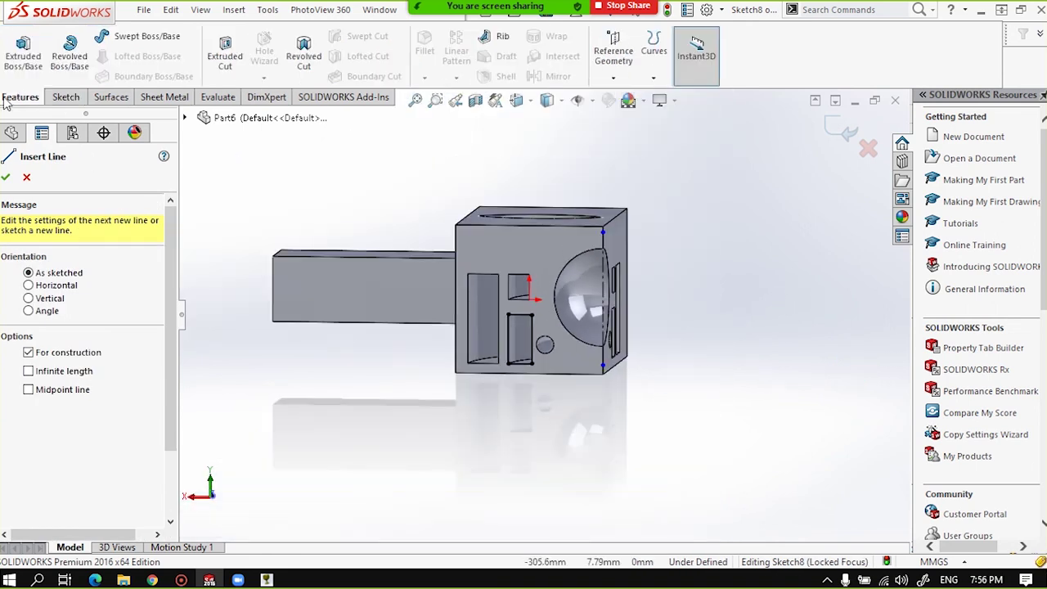
Revolve the sketch about the construction line, ending Up To Vertex at the block's top corner.
click(72, 53)
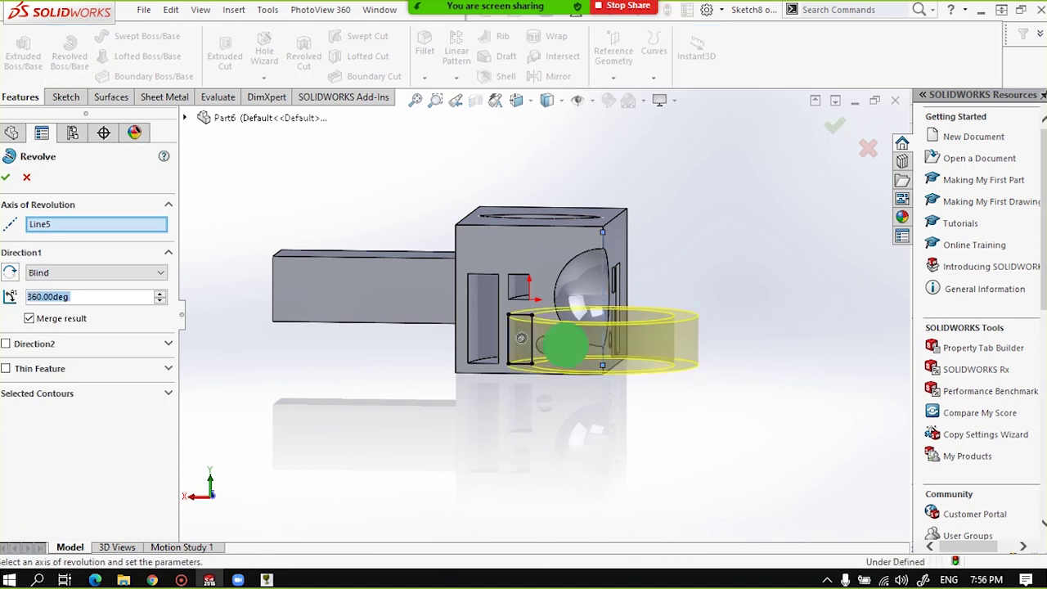
middle_drag(608, 326, 488, 403)
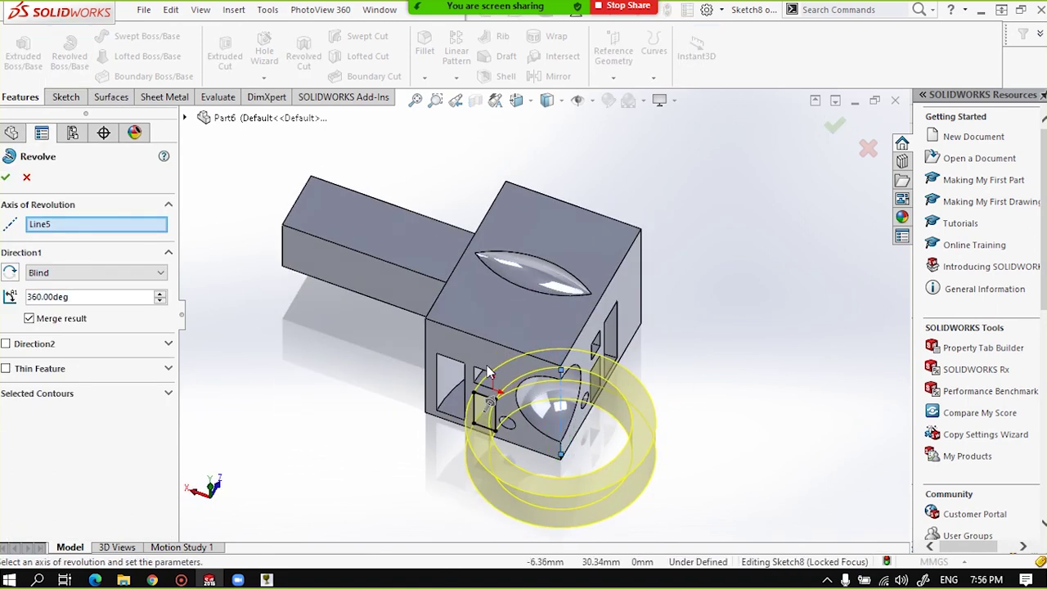
click(139, 273)
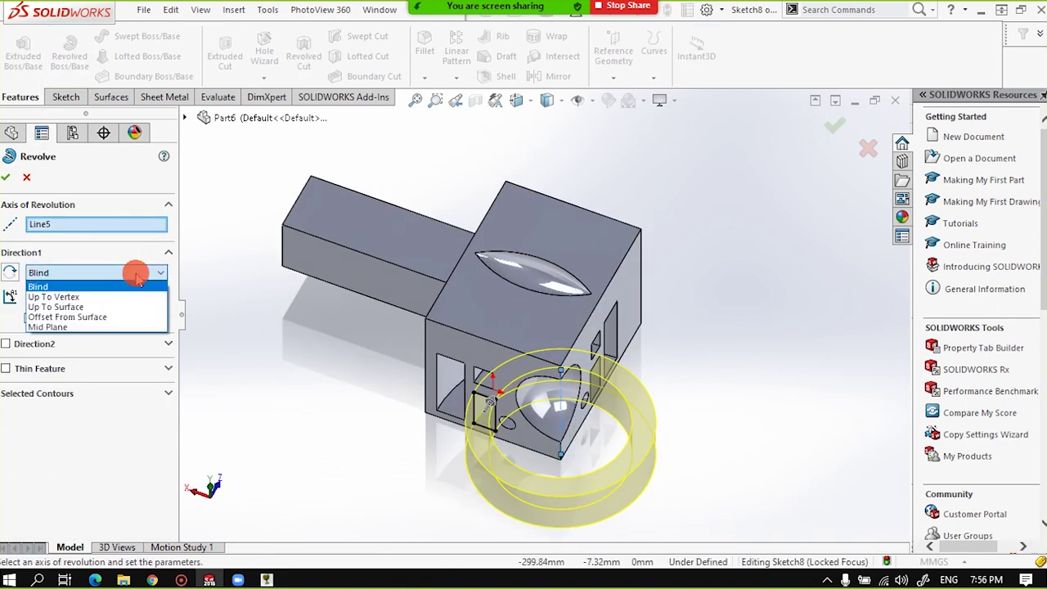
click(96, 297)
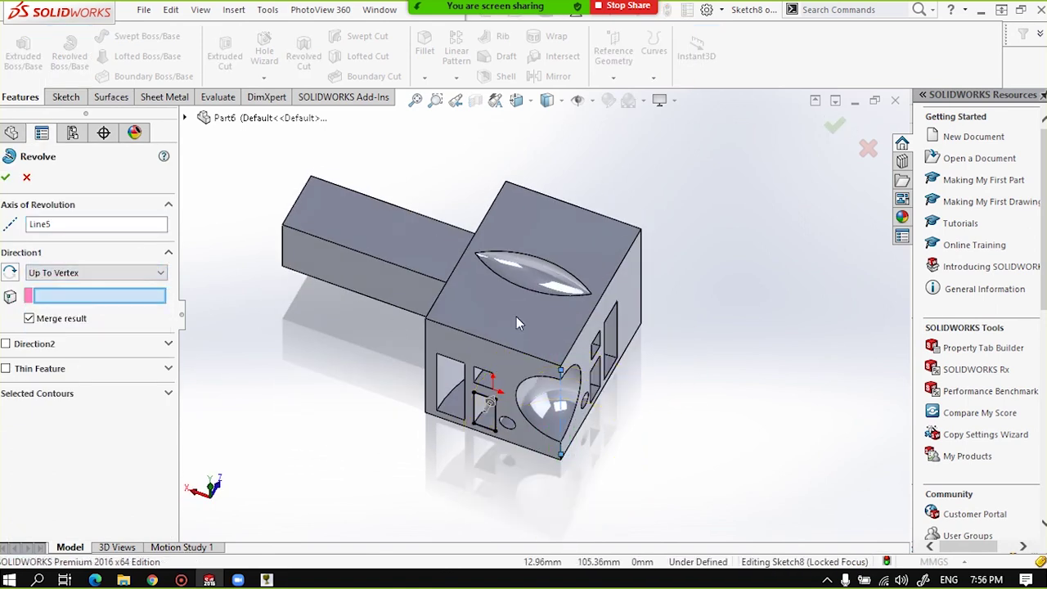
click(641, 231)
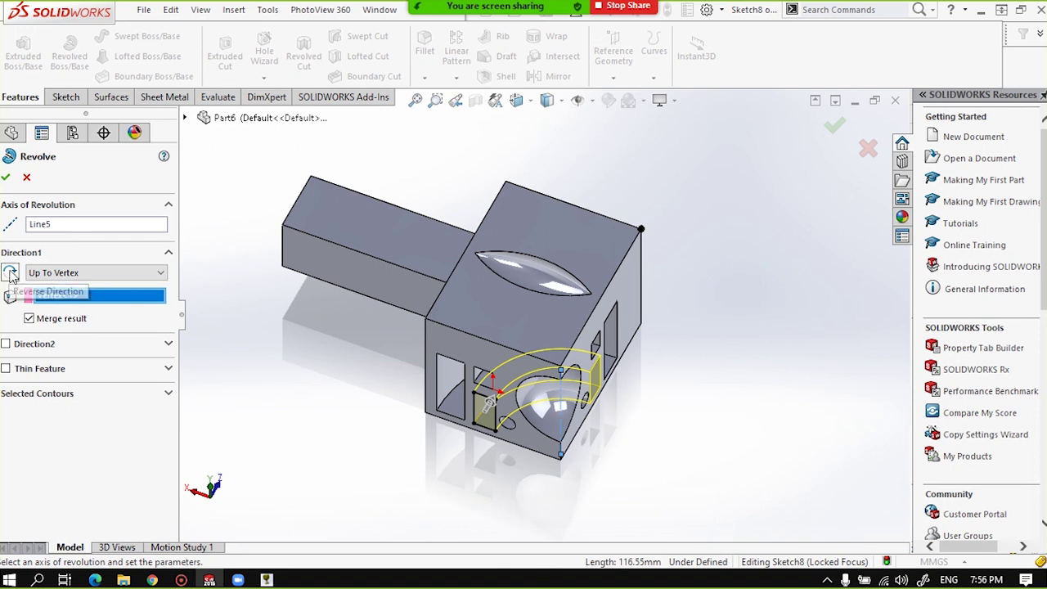
click(10, 274)
click(9, 274)
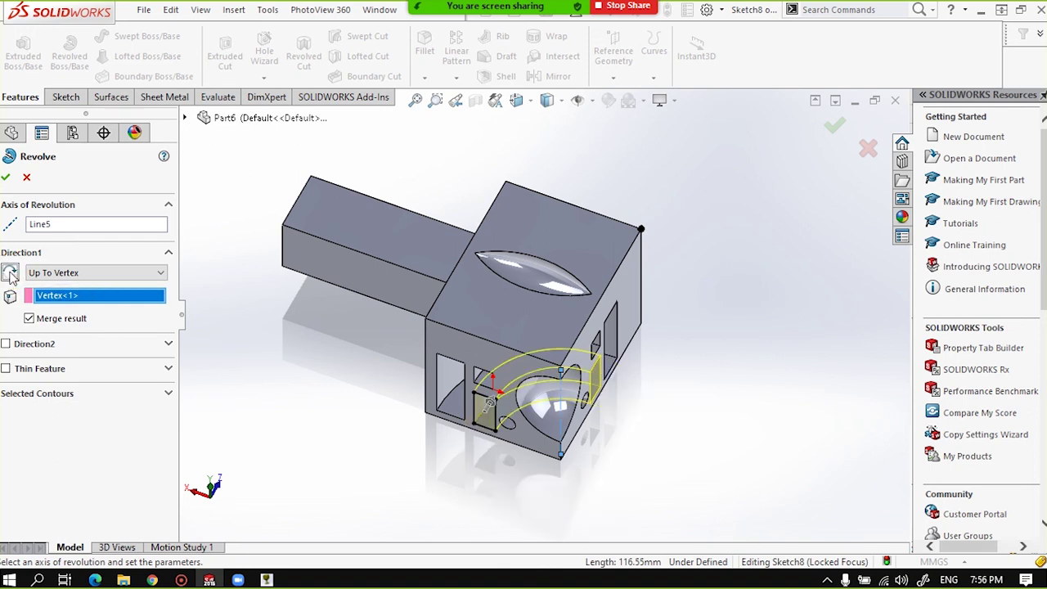
click(11, 276)
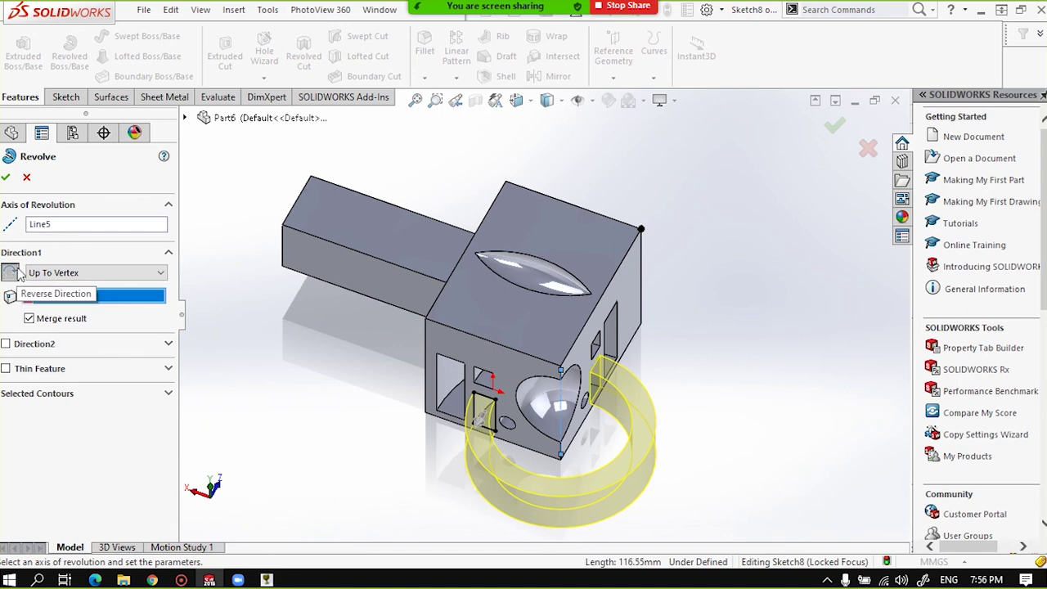
mouse_move(622, 404)
middle_down()
mouse_move(584, 382)
mouse_move(549, 321)
middle_up()
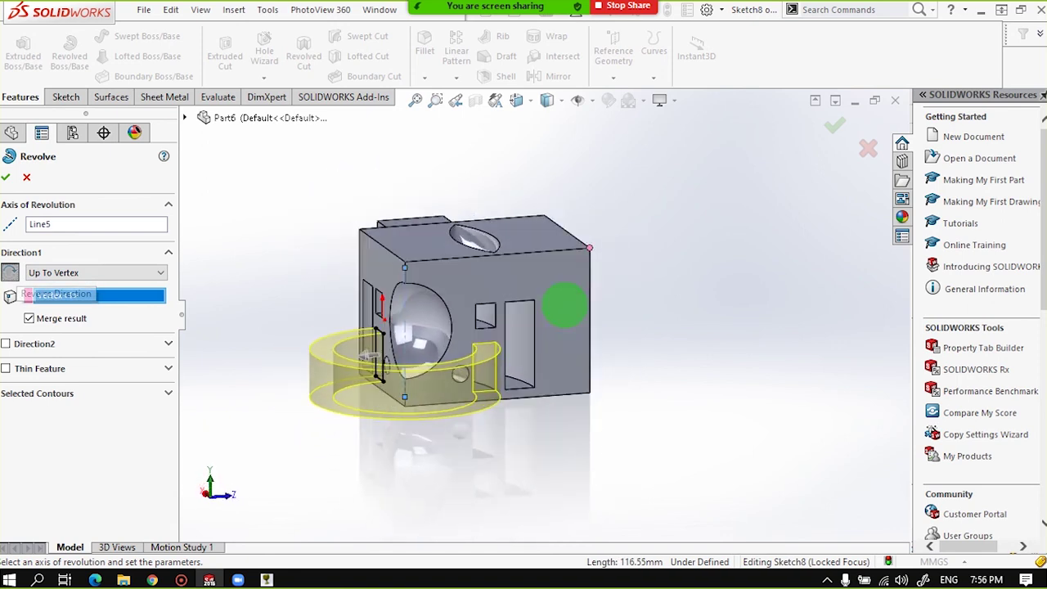
scroll(550, 321, down, 2)
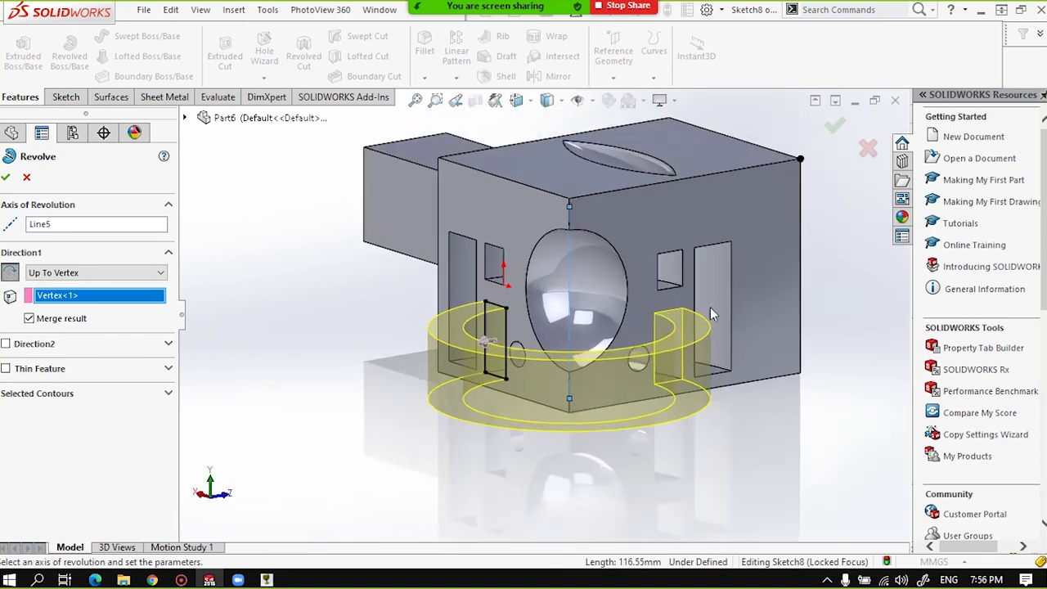
scroll(710, 306, down, 1)
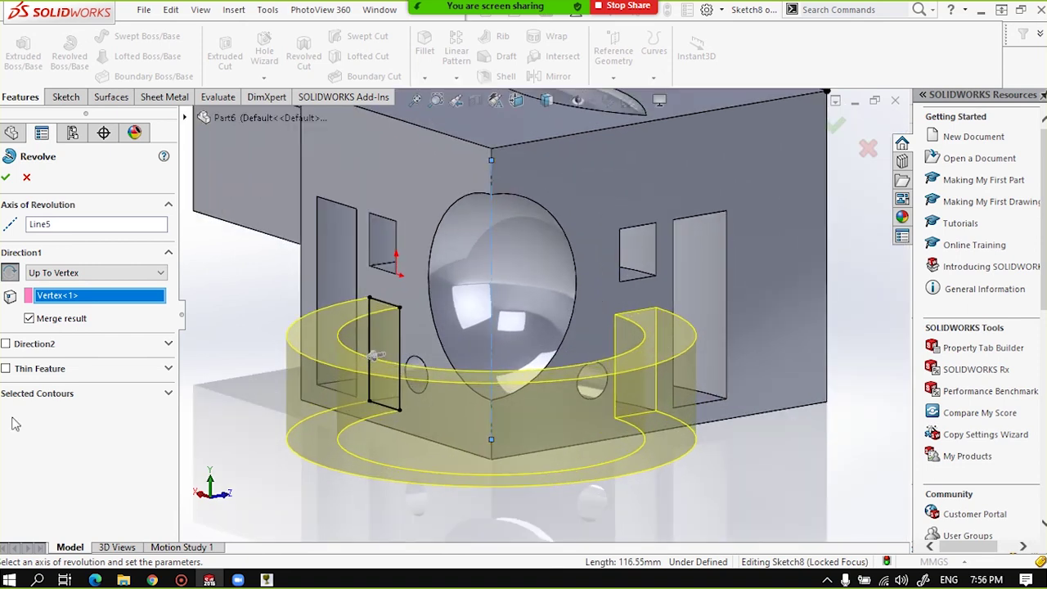
Make the revolve a 2 mm thin feature and accept the ring.
click(7, 368)
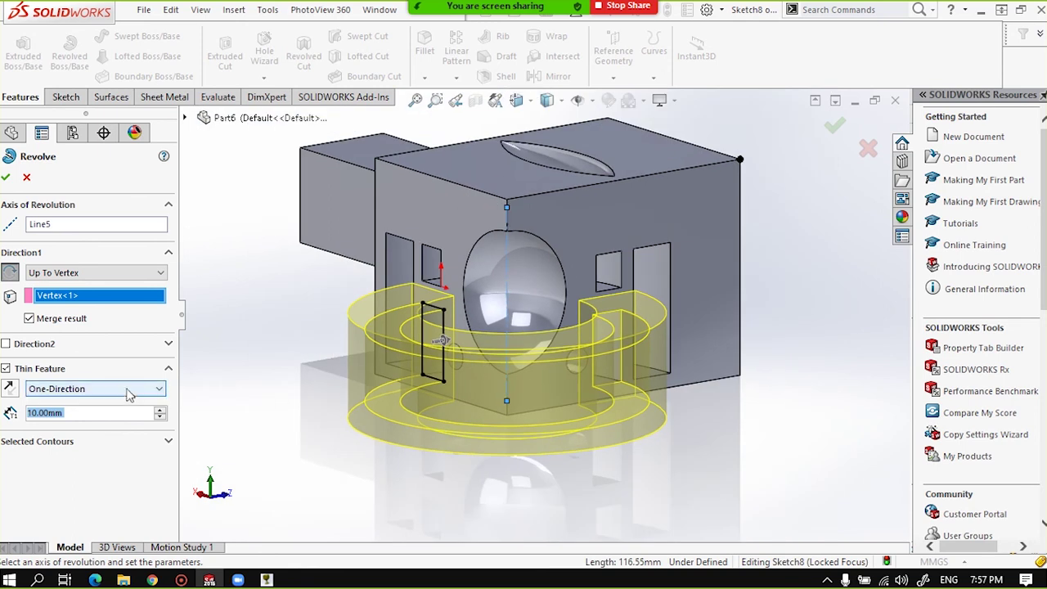
scroll(573, 321, down, 1)
scroll(575, 321, down, 2)
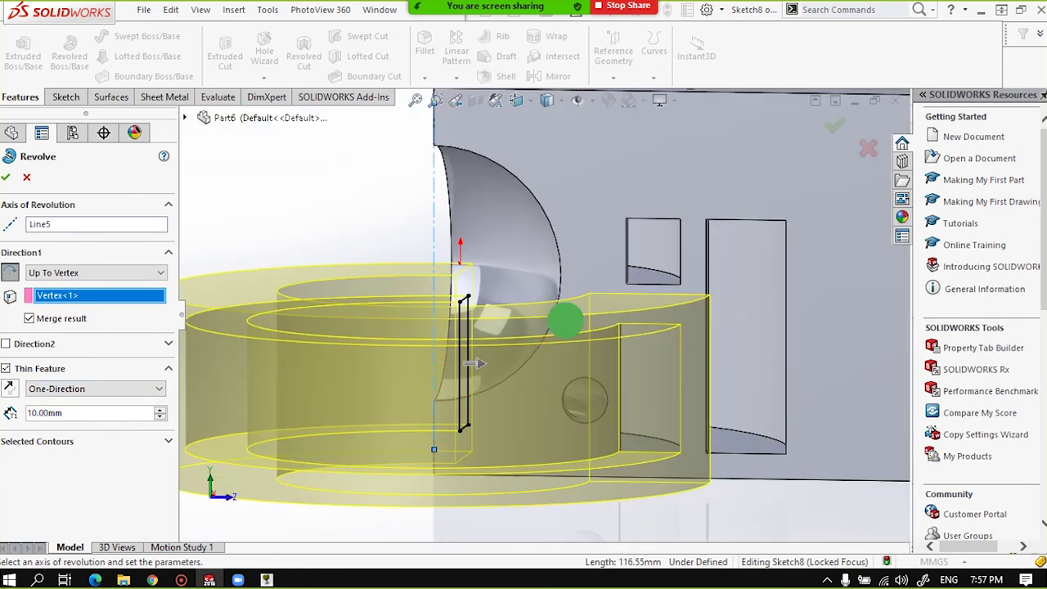
click(9, 394)
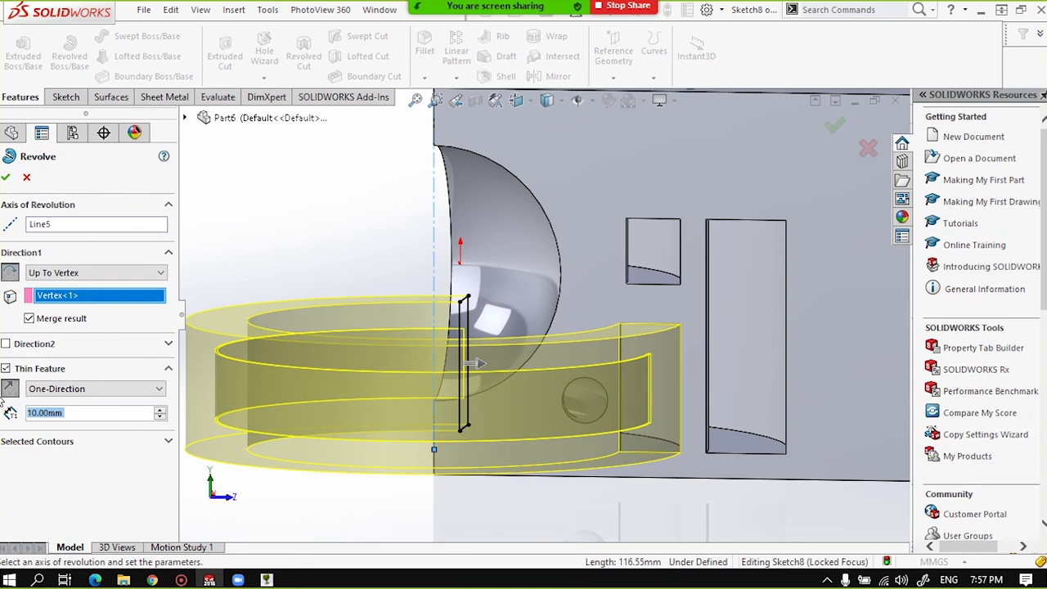
click(9, 397)
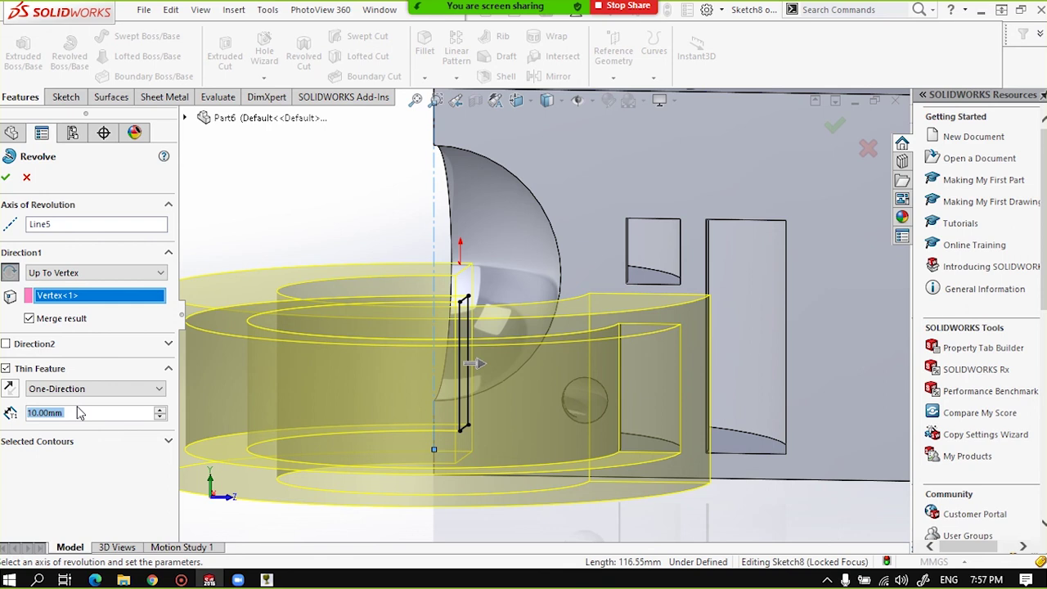
text(2)
key(Return)
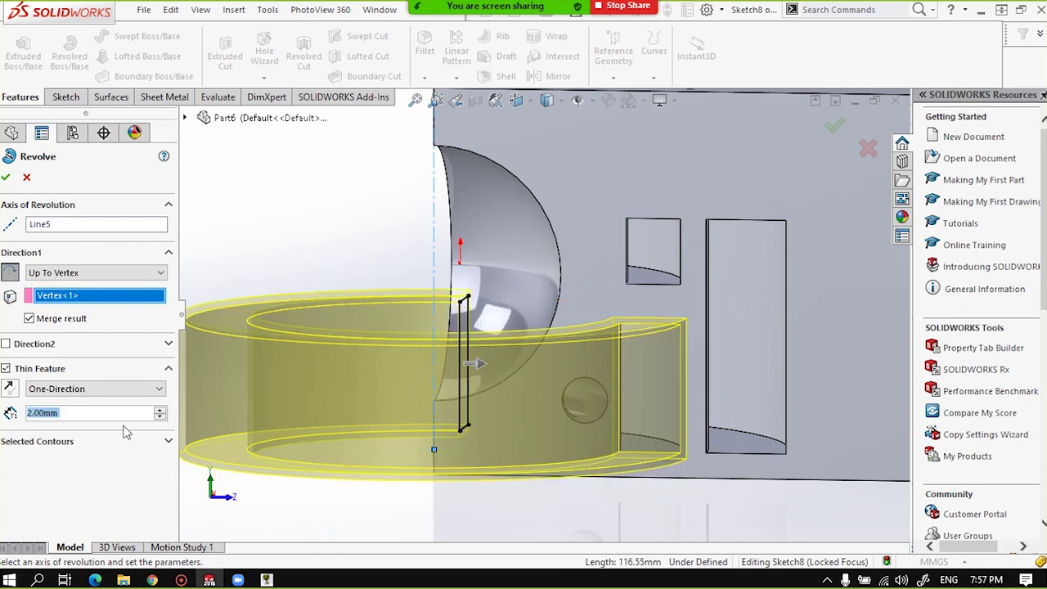
scroll(602, 226, down, 2)
scroll(669, 361, down, 2)
scroll(633, 315, down, 2)
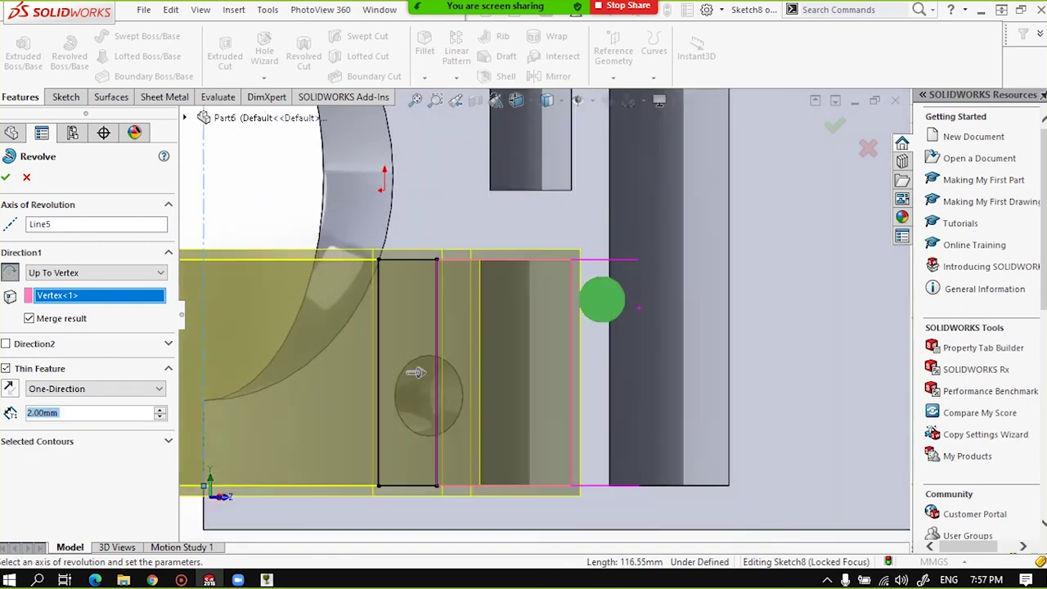
scroll(629, 299, down, 2)
scroll(627, 304, up, 2)
scroll(627, 305, up, 3)
middle_drag(628, 304, 491, 397)
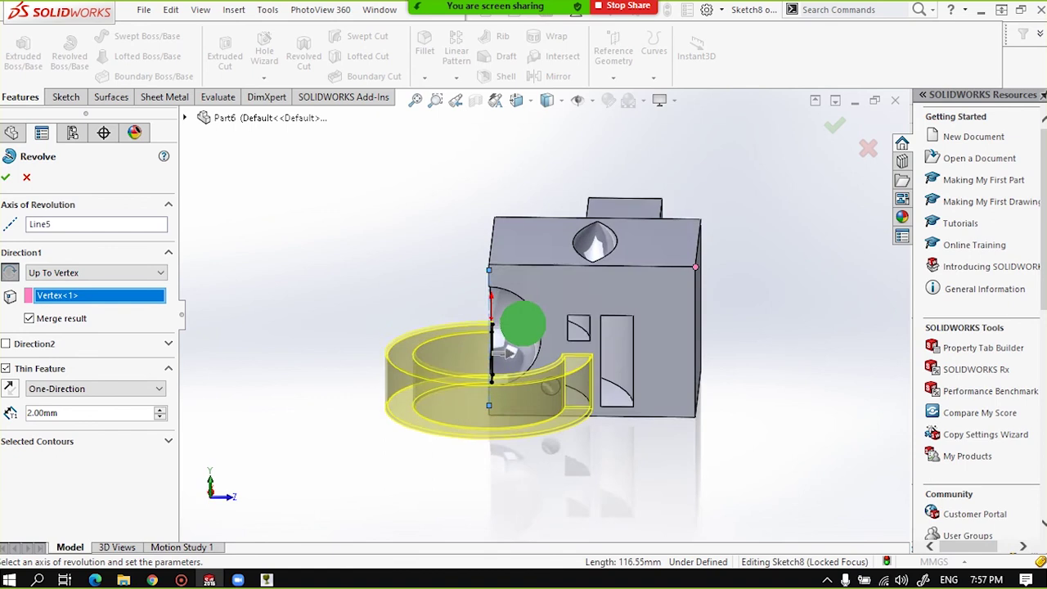
click(8, 177)
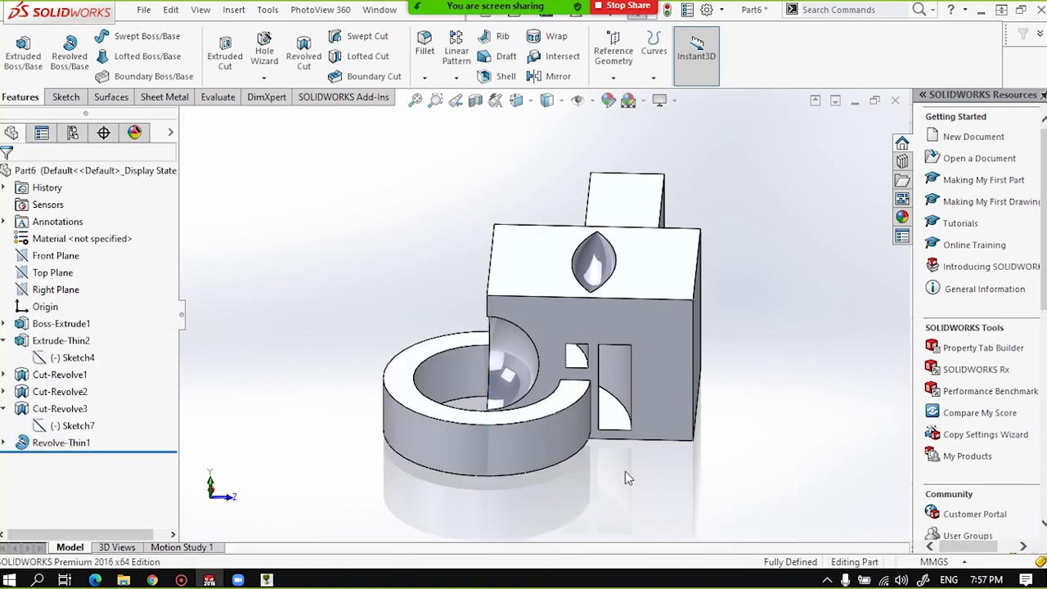
View the part in Hidden Lines Visible and Wireframe styles, then return to Shaded.
mouse_move(625, 471)
middle_down()
mouse_move(744, 444)
mouse_move(740, 467)
mouse_move(760, 475)
mouse_move(722, 434)
mouse_move(744, 430)
mouse_move(605, 461)
middle_up()
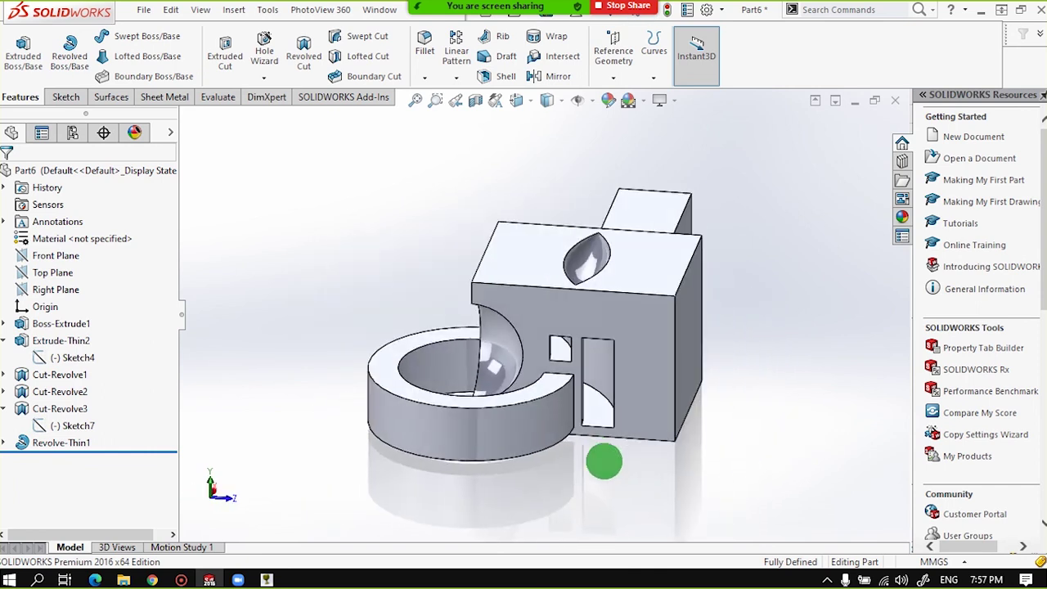
click(555, 100)
click(544, 189)
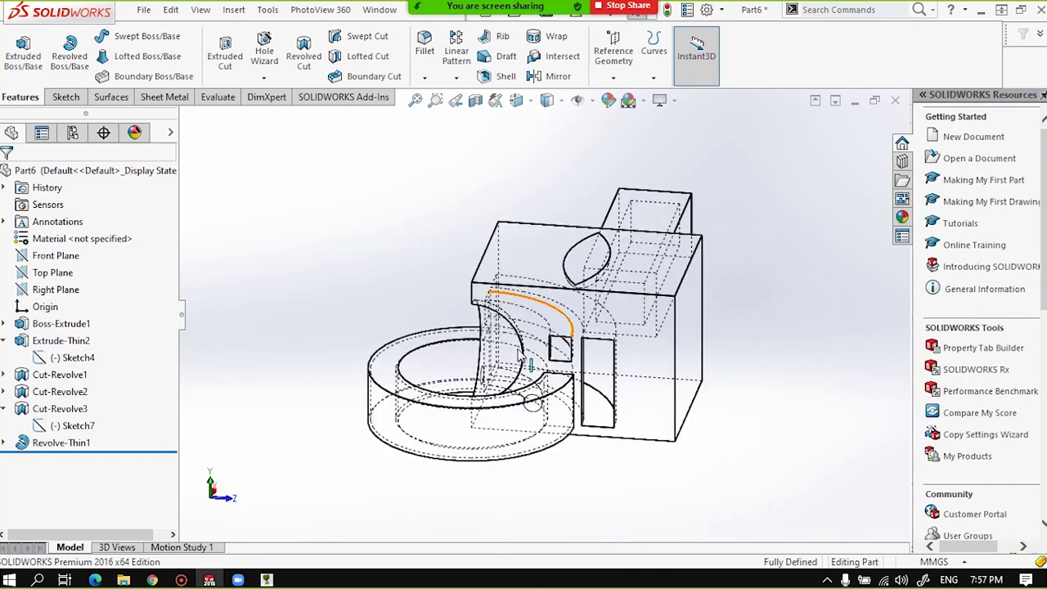
mouse_move(507, 352)
middle_down()
mouse_move(483, 286)
mouse_move(518, 367)
mouse_move(603, 385)
mouse_move(616, 320)
middle_up()
click(561, 101)
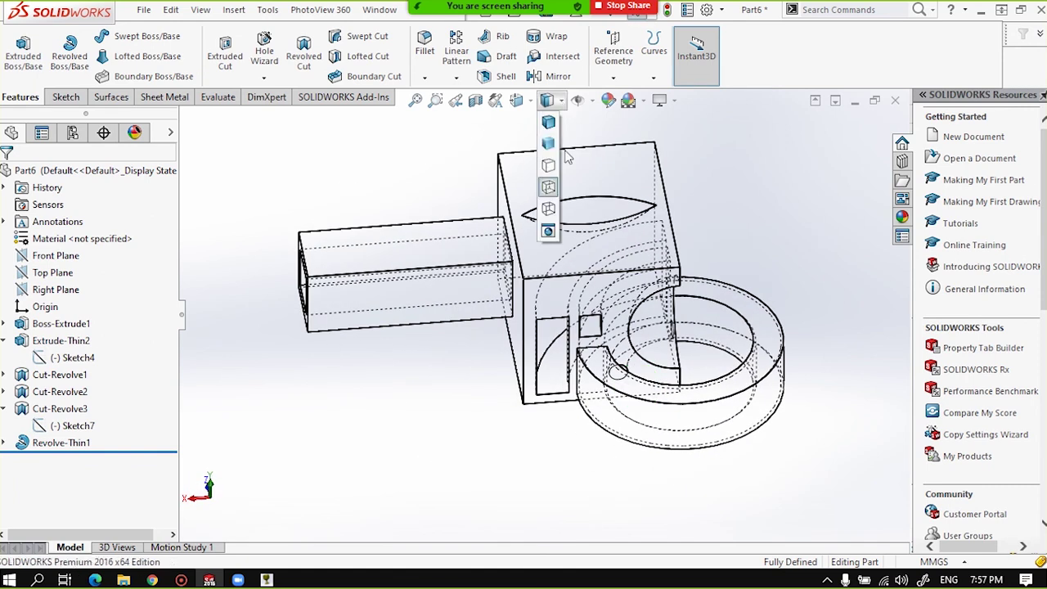
click(548, 208)
mouse_move(543, 277)
middle_down()
mouse_move(502, 267)
mouse_move(521, 292)
middle_up()
click(591, 101)
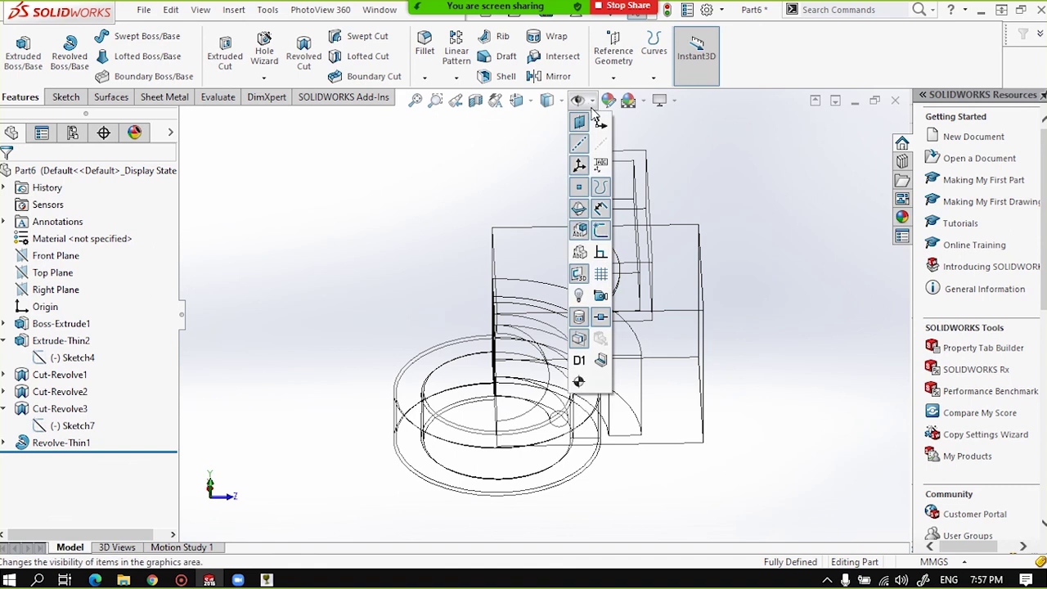
click(563, 102)
click(551, 188)
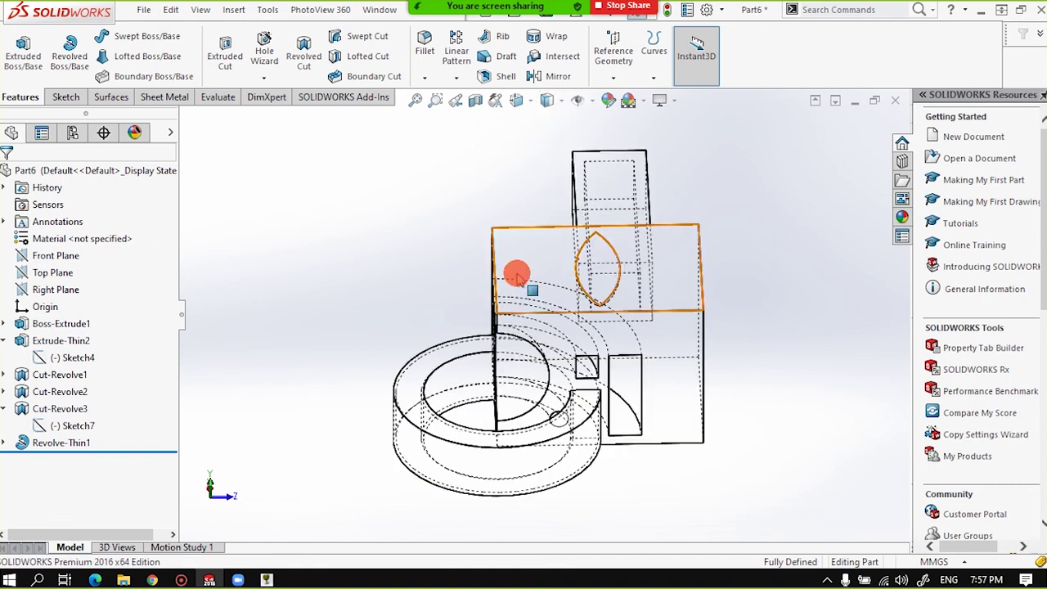
middle_drag(374, 420, 383, 382)
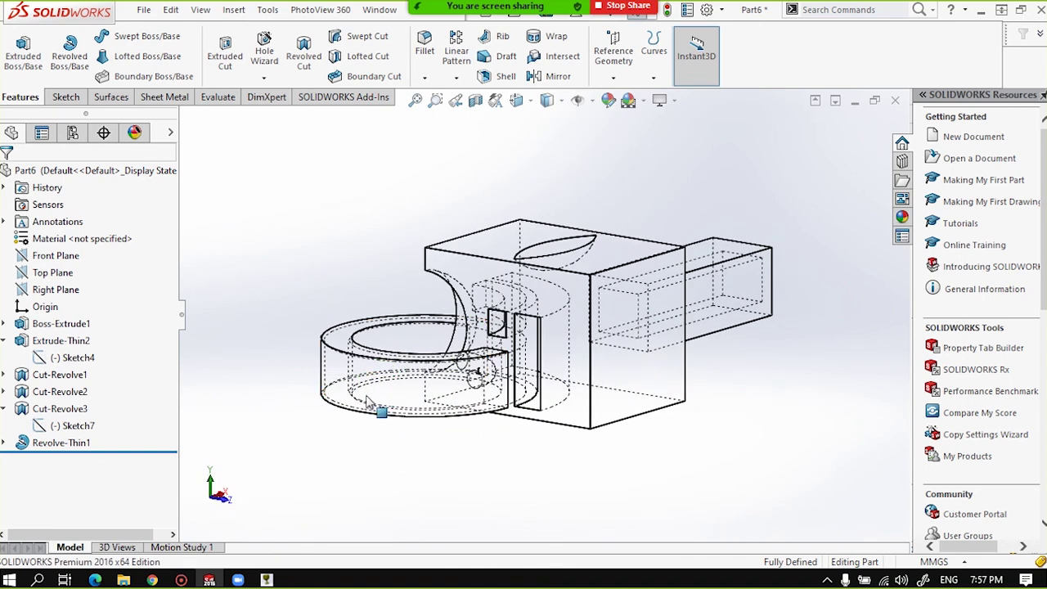
mouse_move(358, 340)
middle_down()
mouse_move(392, 409)
mouse_move(461, 456)
mouse_move(449, 355)
mouse_move(540, 287)
middle_up()
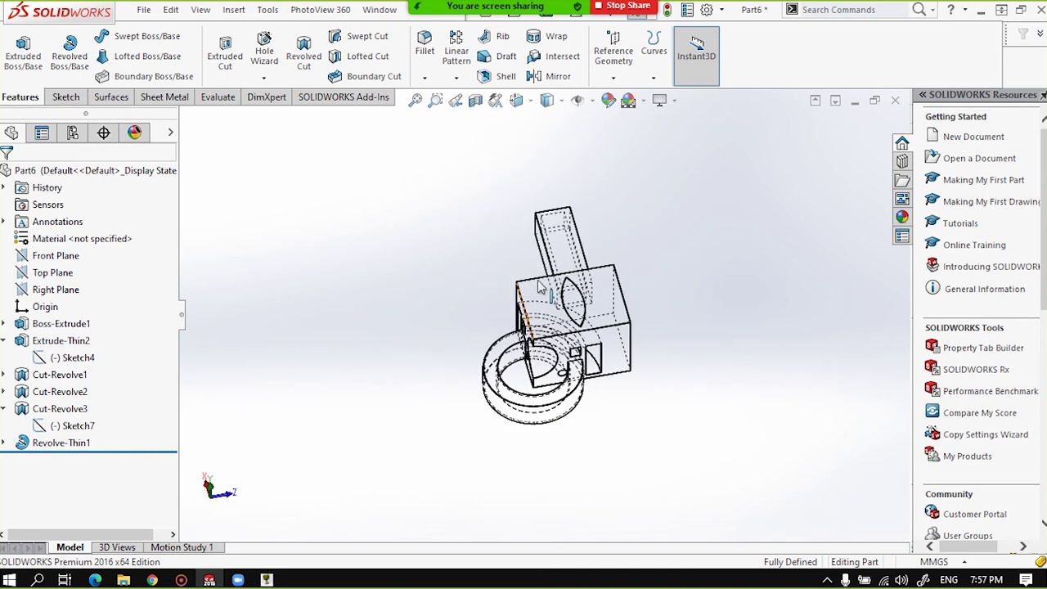
click(547, 99)
click(548, 151)
Orbit the shaded part to an isometric front view showing the open square tube.
mouse_move(594, 471)
middle_down()
mouse_move(561, 332)
mouse_move(561, 385)
middle_up()
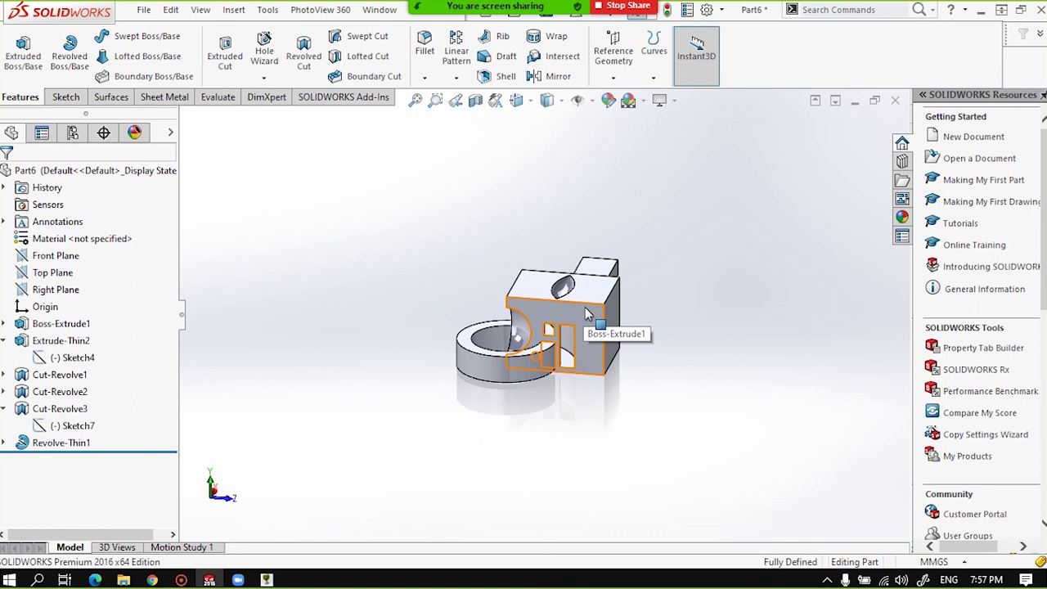
scroll(585, 313, down, 1)
scroll(586, 314, down, 1)
scroll(576, 360, down, 1)
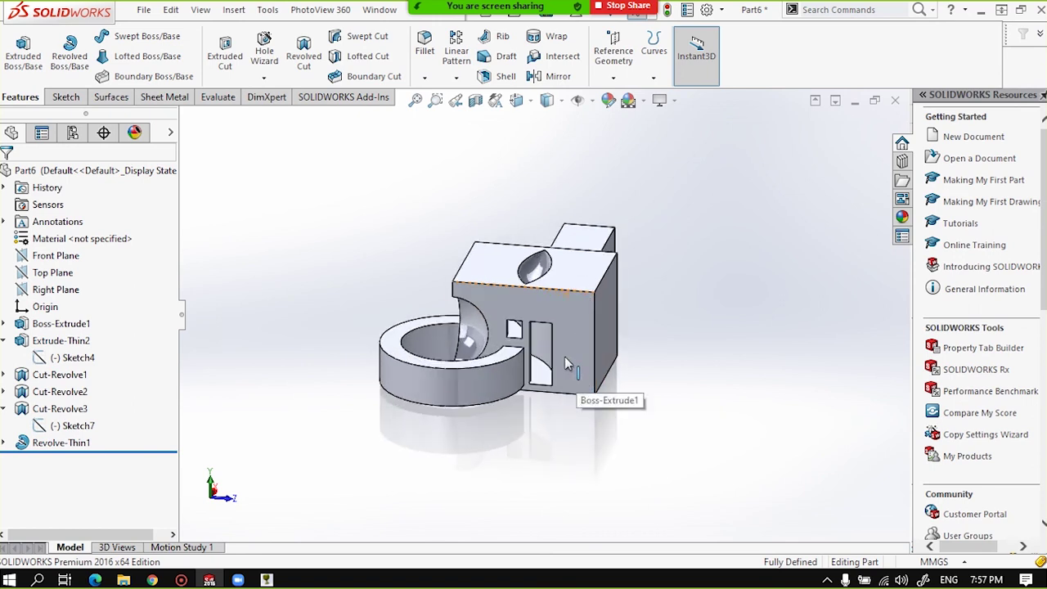
scroll(564, 357, down, 1)
mouse_move(560, 348)
middle_down()
mouse_move(598, 335)
mouse_move(660, 350)
mouse_move(706, 346)
mouse_move(760, 326)
mouse_move(729, 334)
mouse_move(654, 460)
mouse_move(646, 446)
middle_up()
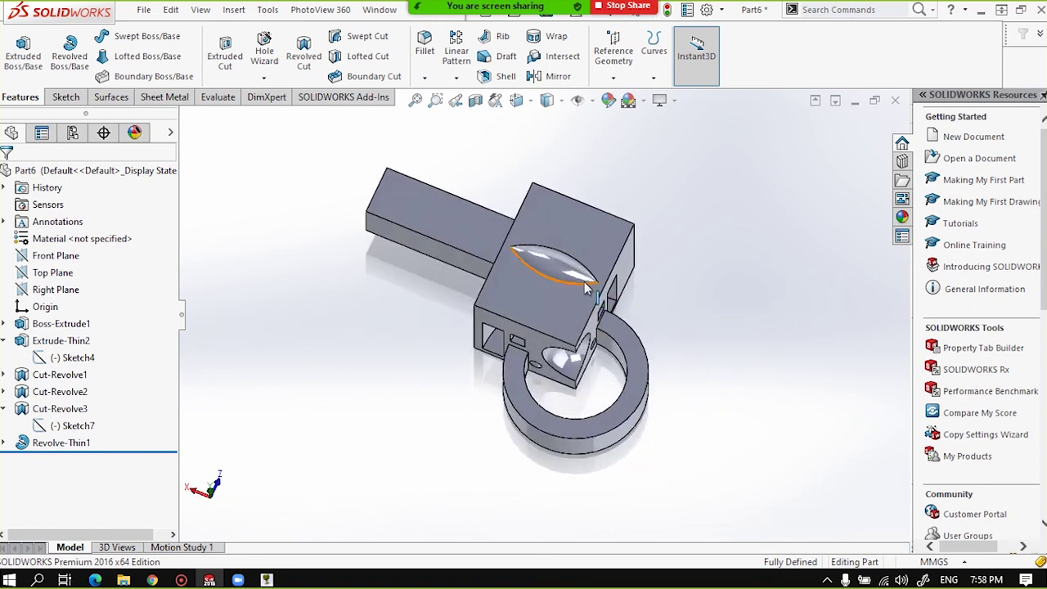
scroll(524, 295, down, 2)
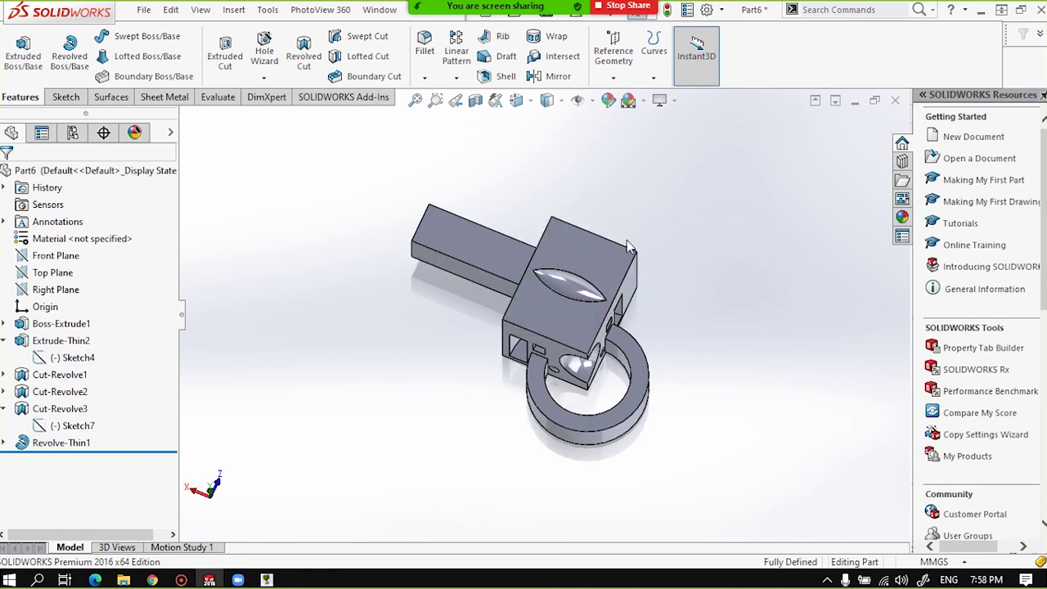
mouse_move(556, 330)
middle_down()
mouse_move(588, 245)
mouse_move(650, 203)
mouse_move(631, 237)
middle_up()
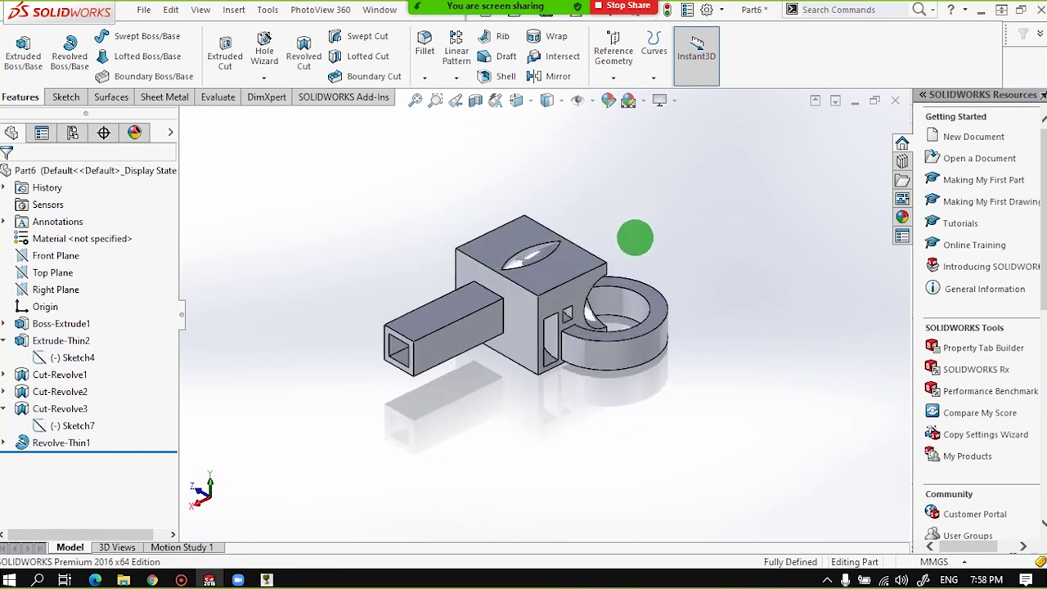
click(547, 100)
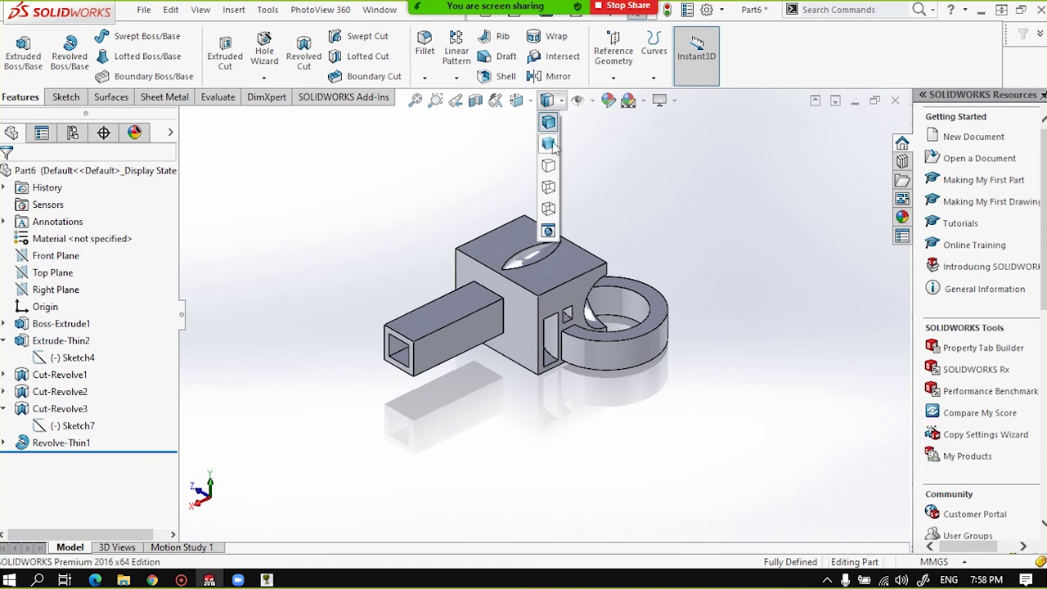
click(517, 99)
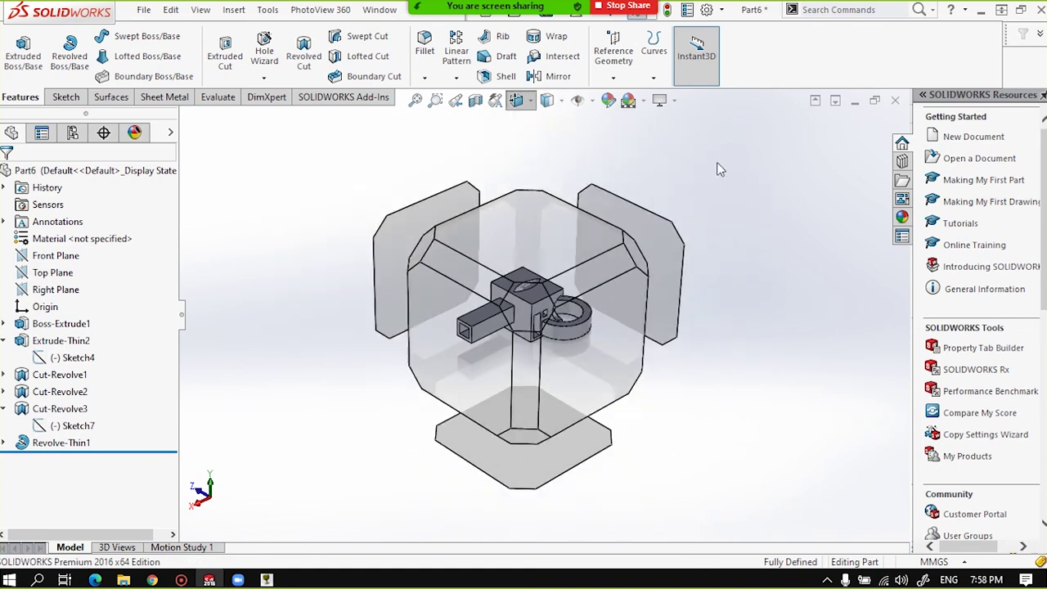
click(758, 379)
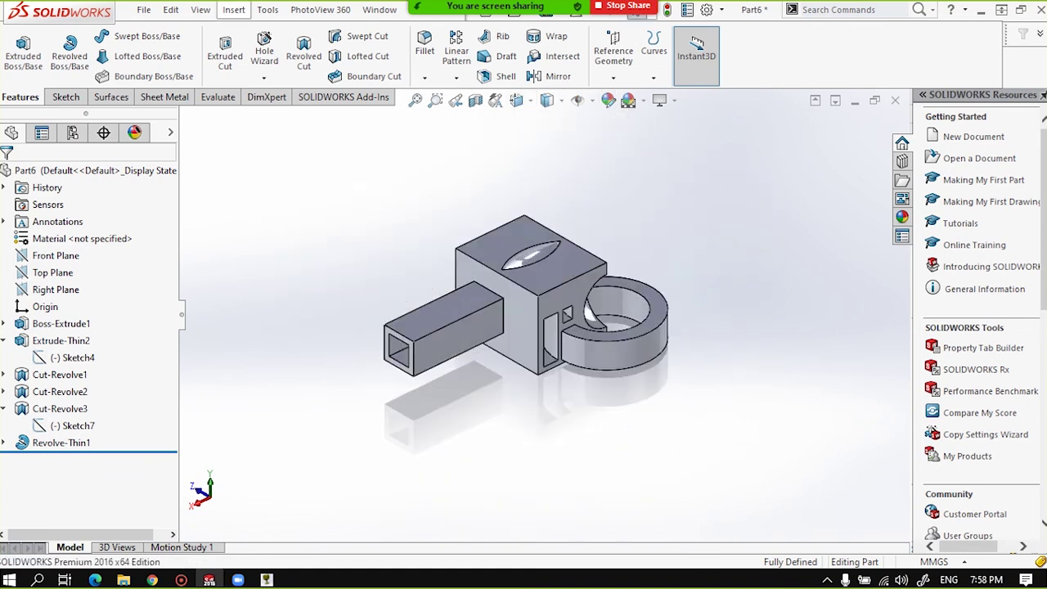
scroll(536, 245, up, 2)
scroll(549, 327, down, 4)
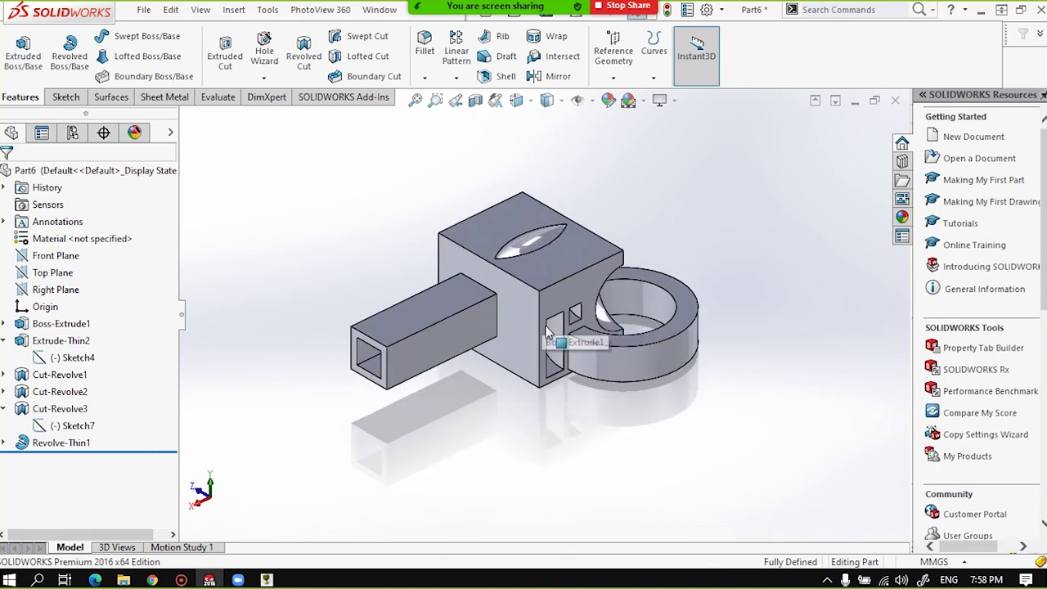
scroll(548, 318, down, 3)
scroll(544, 294, up, 3)
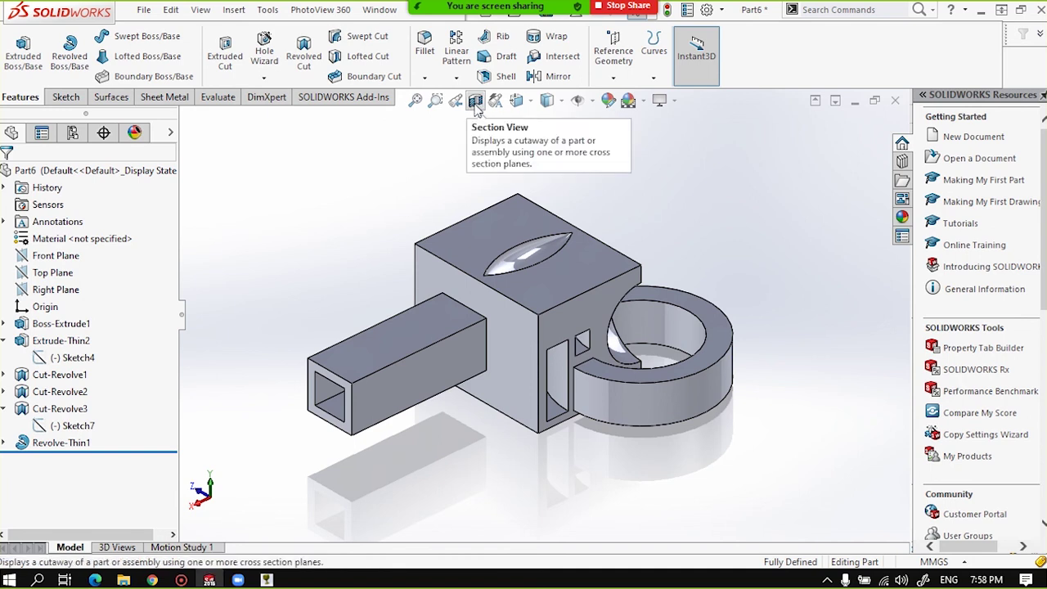
Section the part along the Front Plane at about 56 mm offset and accept the cut.
click(475, 100)
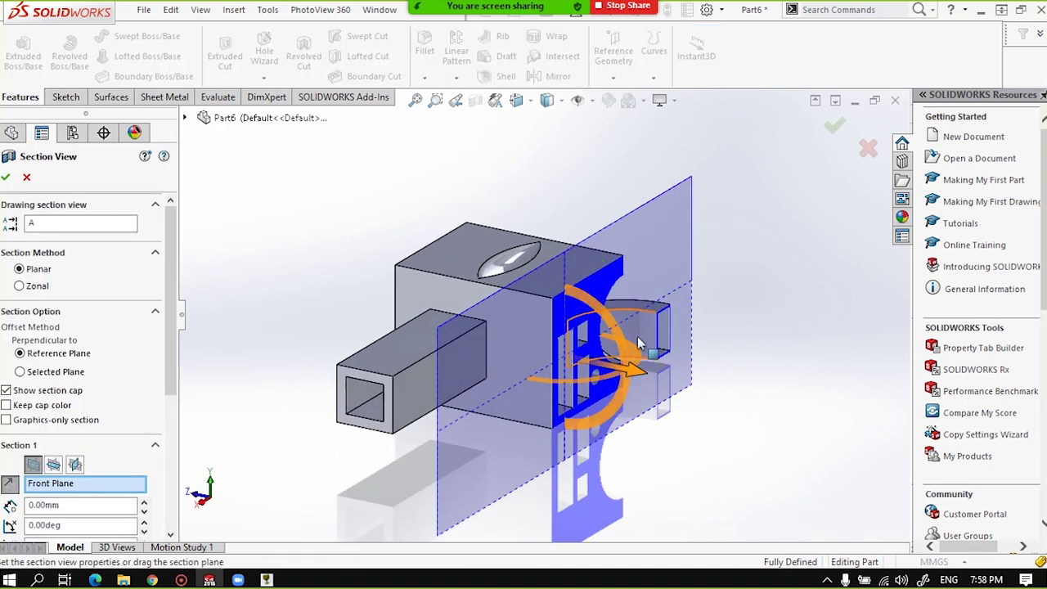
drag(629, 372, 561, 331)
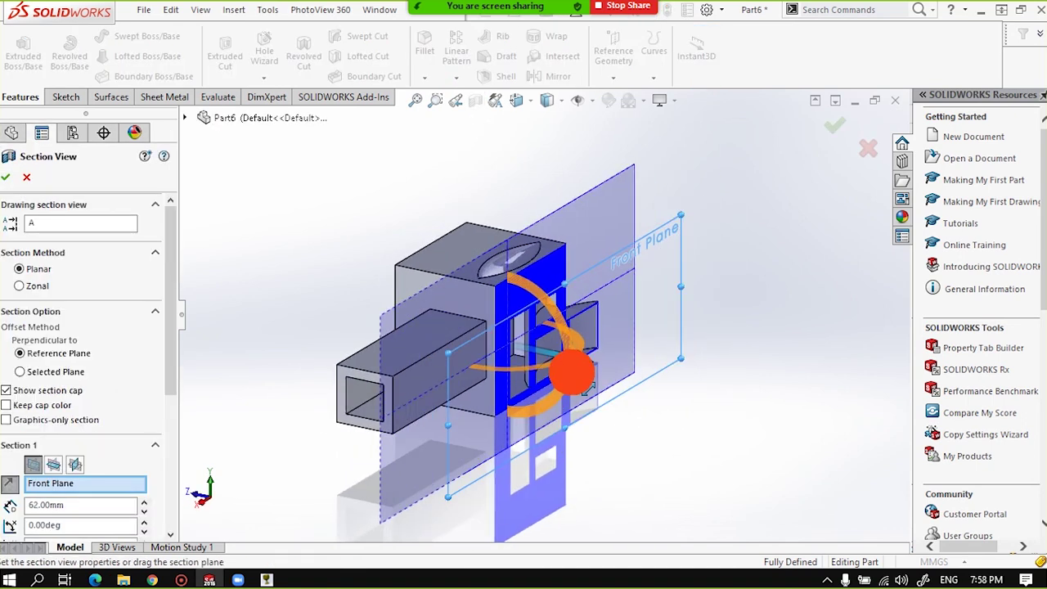
scroll(562, 332, down, 5)
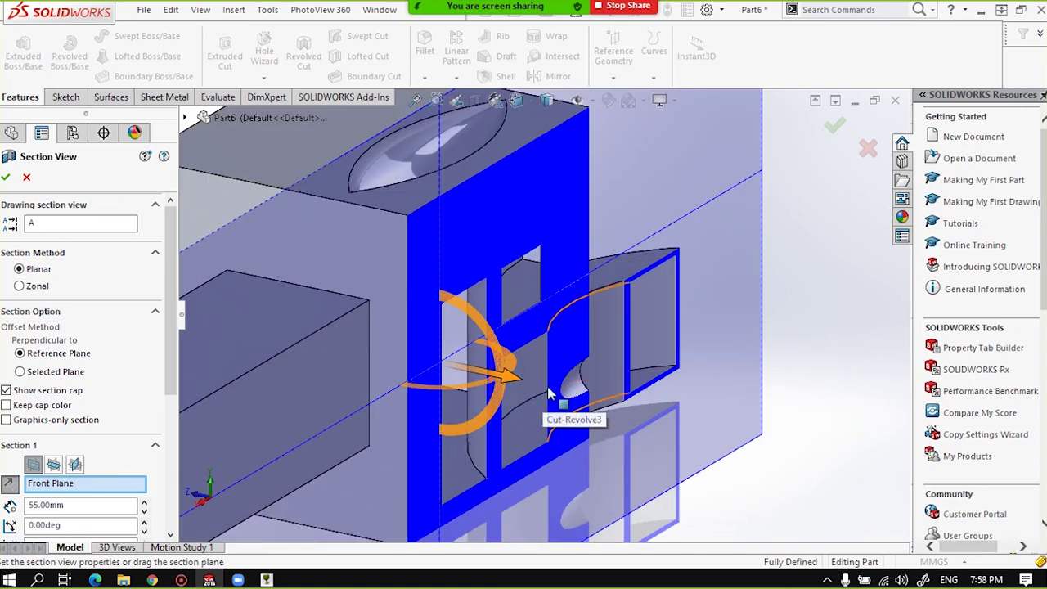
scroll(573, 392, down, 2)
mouse_move(581, 395)
mouse_down()
mouse_move(511, 397)
mouse_move(413, 328)
mouse_move(537, 348)
mouse_up()
scroll(538, 348, up, 3)
scroll(610, 381, up, 2)
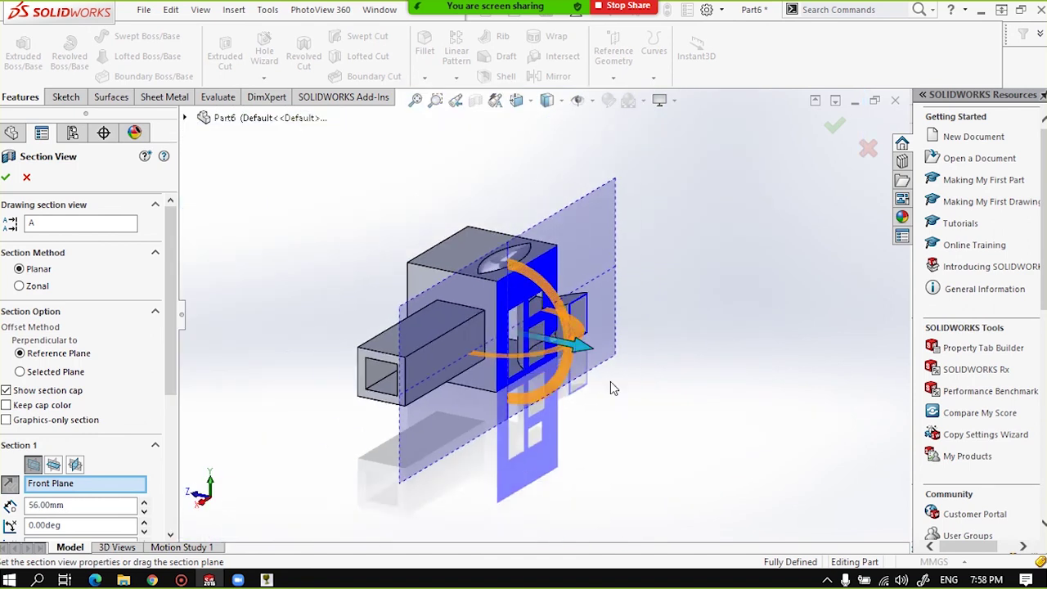
scroll(592, 420, down, 2)
click(836, 127)
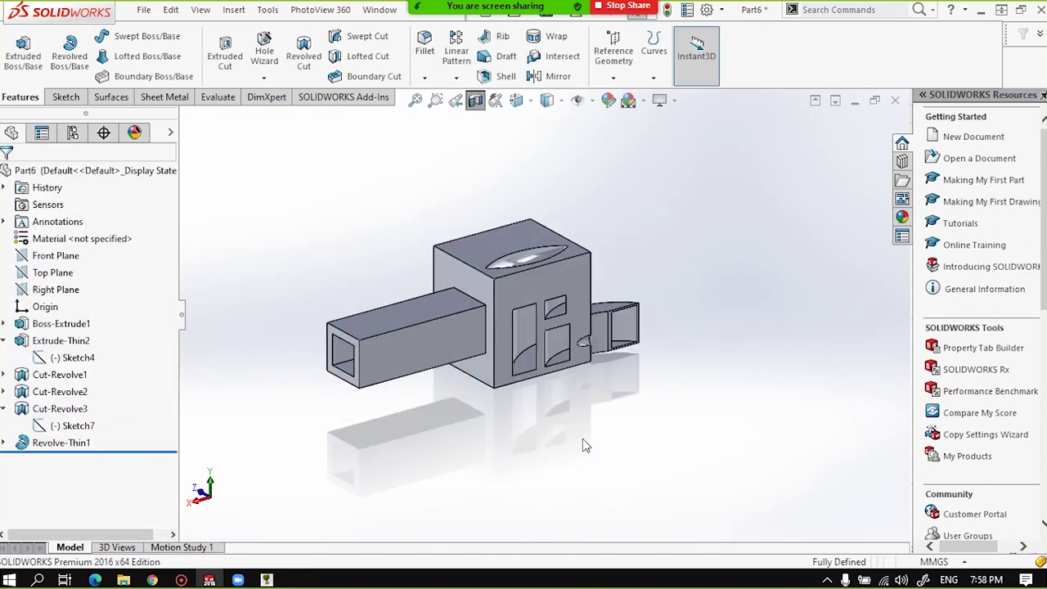
Orbit around the Front Plane cutaway to inspect both sides, then switch Section View off.
middle_drag(558, 376, 437, 306)
scroll(523, 350, down, 2)
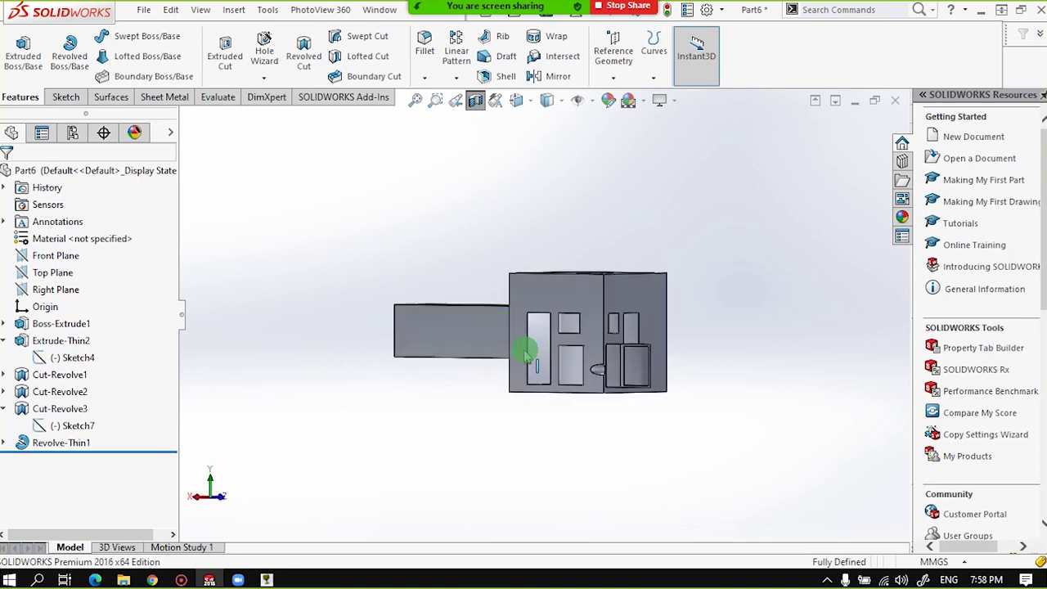
scroll(607, 345, down, 3)
mouse_move(606, 346)
middle_down()
mouse_move(731, 369)
mouse_move(588, 382)
middle_up()
scroll(589, 378, up, 4)
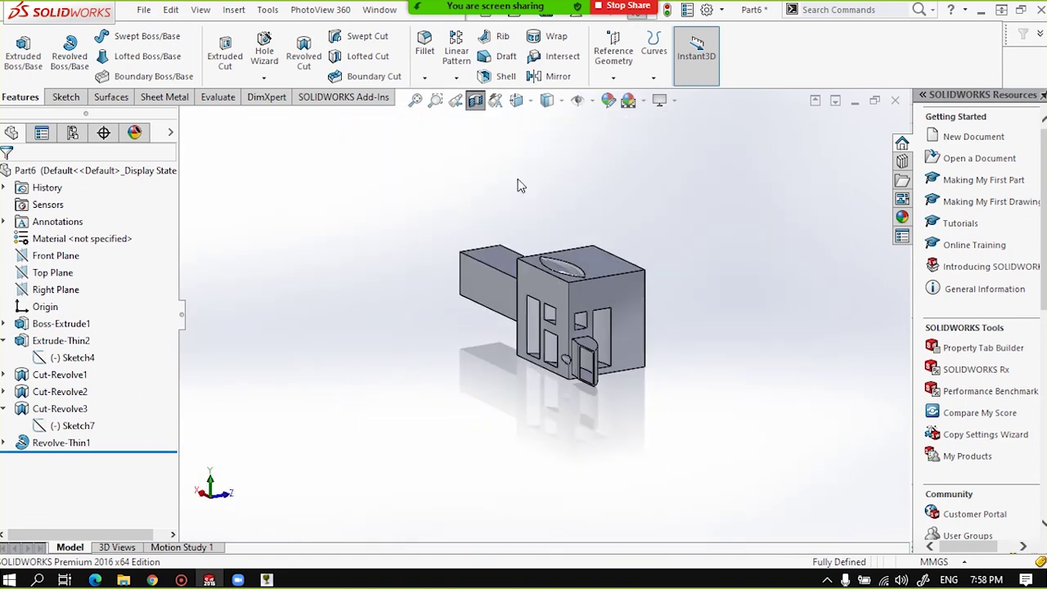
click(475, 100)
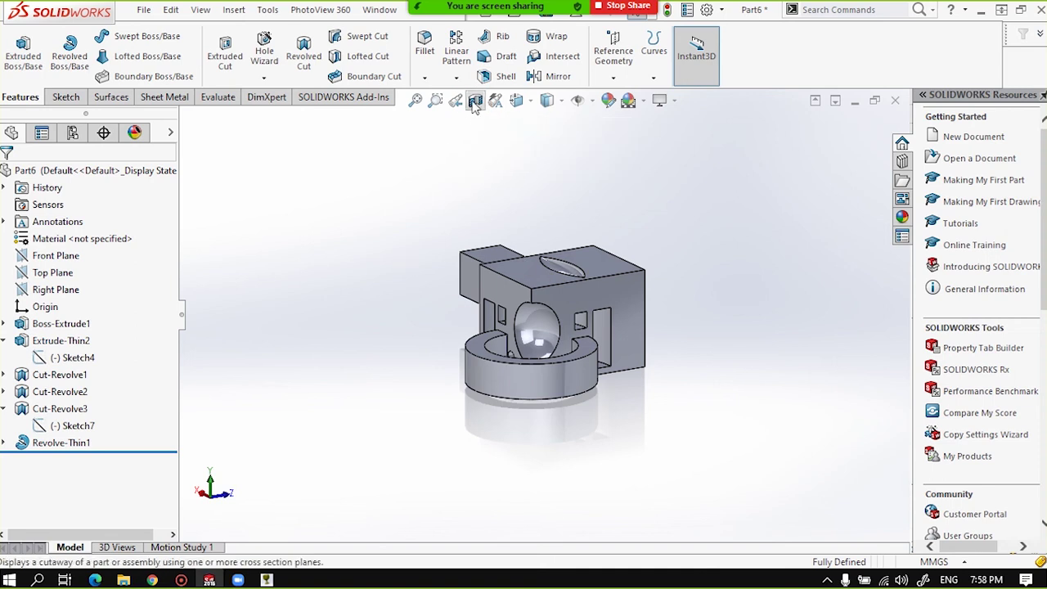
Section the part horizontally along the Top Plane at a -15 mm offset and accept.
click(475, 101)
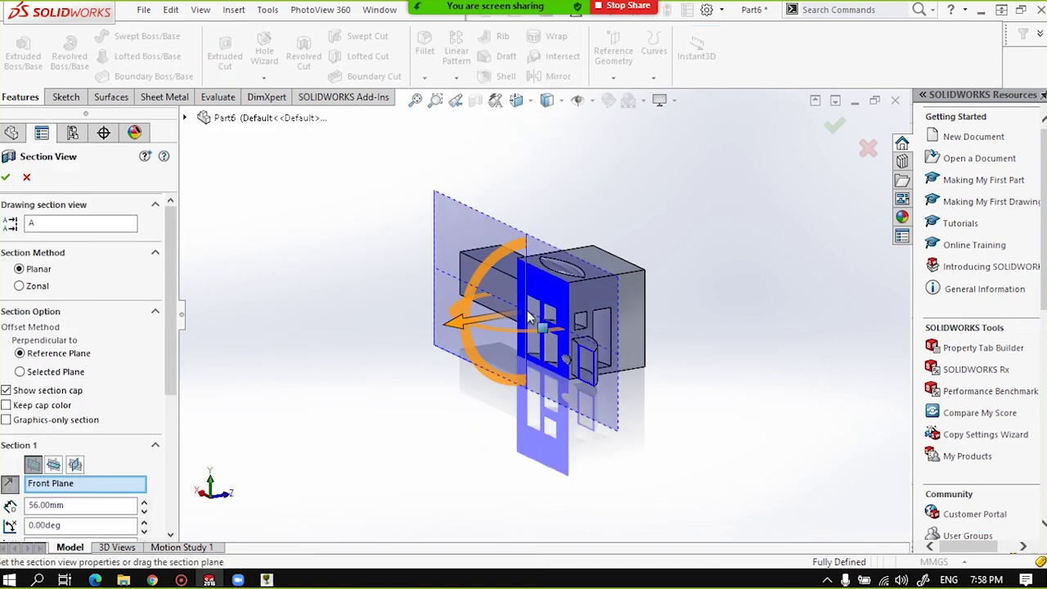
drag(170, 362, 170, 414)
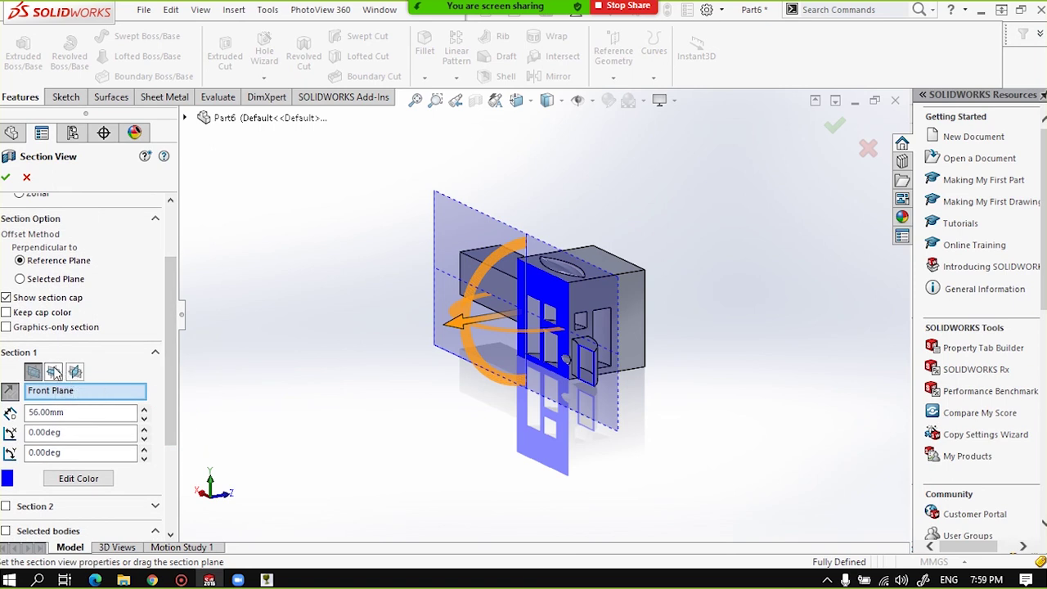
click(54, 372)
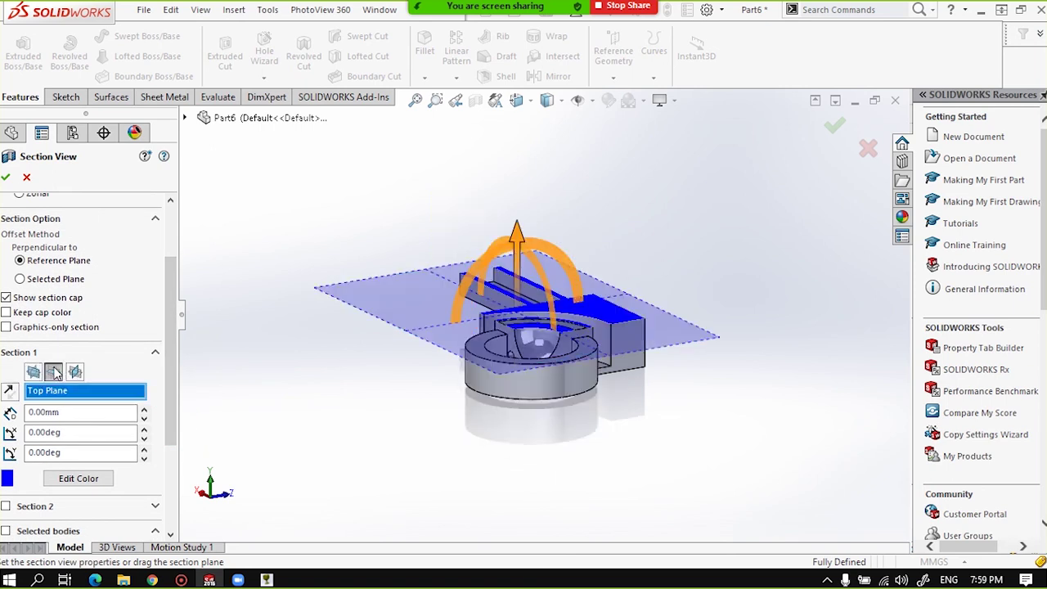
middle_drag(441, 249, 500, 268)
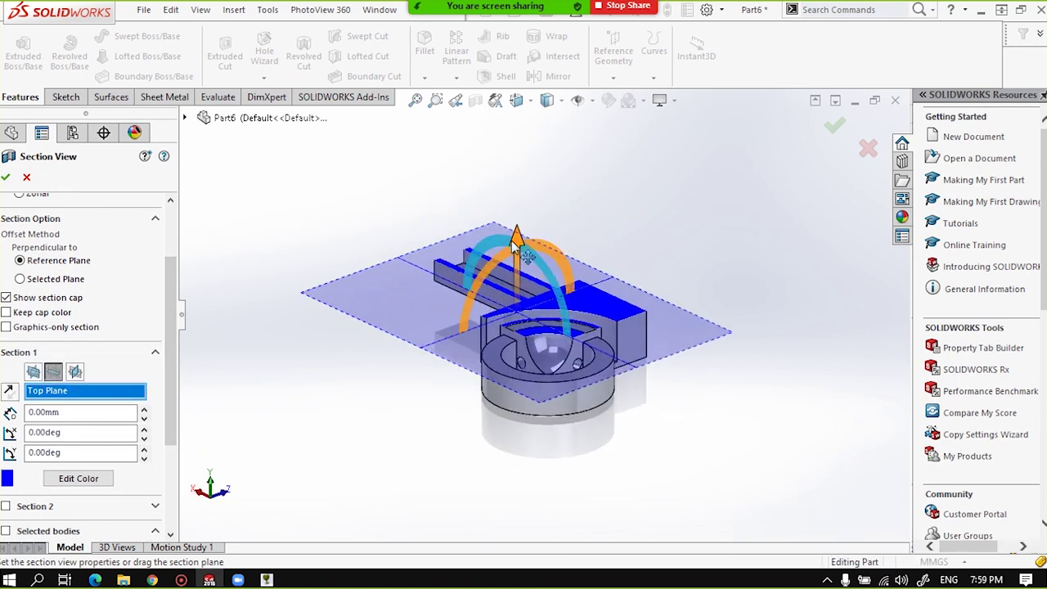
mouse_move(517, 242)
mouse_down()
mouse_move(528, 196)
mouse_move(533, 257)
mouse_up()
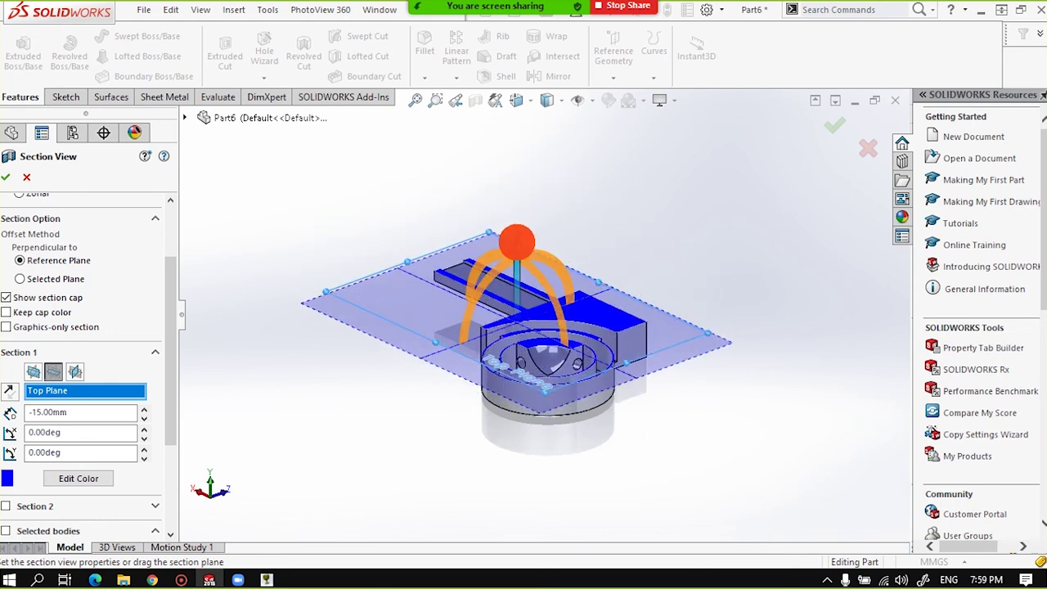
click(833, 125)
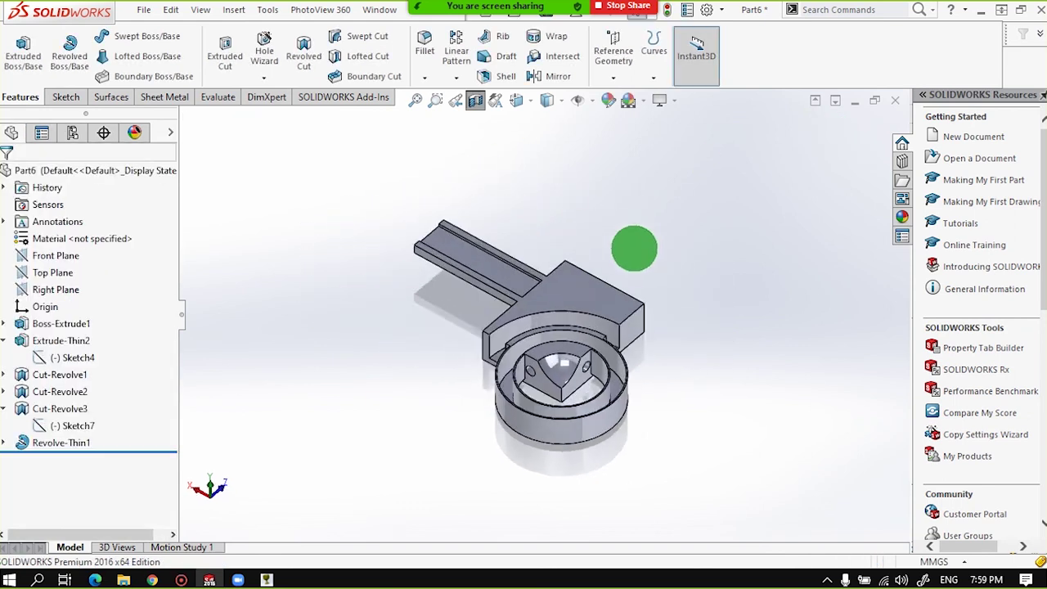
Orbit and zoom over the horizontal cut to inspect the ring and open tube channel.
mouse_move(634, 248)
middle_down()
mouse_move(678, 351)
mouse_move(578, 298)
mouse_move(617, 205)
mouse_move(617, 227)
mouse_move(523, 310)
middle_up()
scroll(561, 328, up, 2)
scroll(638, 355, down, 6)
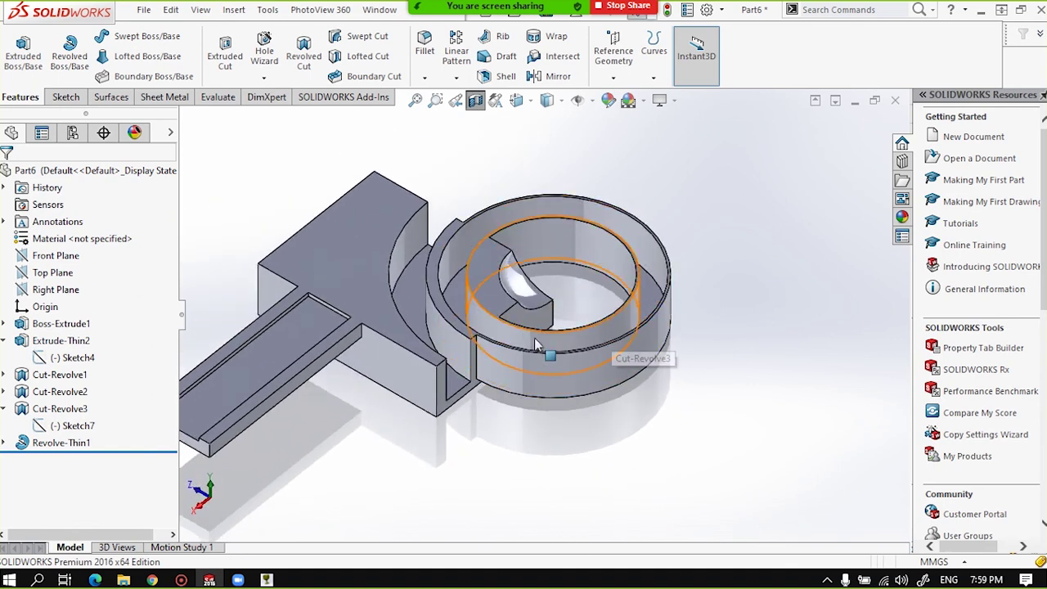
mouse_move(502, 360)
middle_down()
mouse_move(425, 374)
mouse_move(474, 376)
middle_up()
key(z)
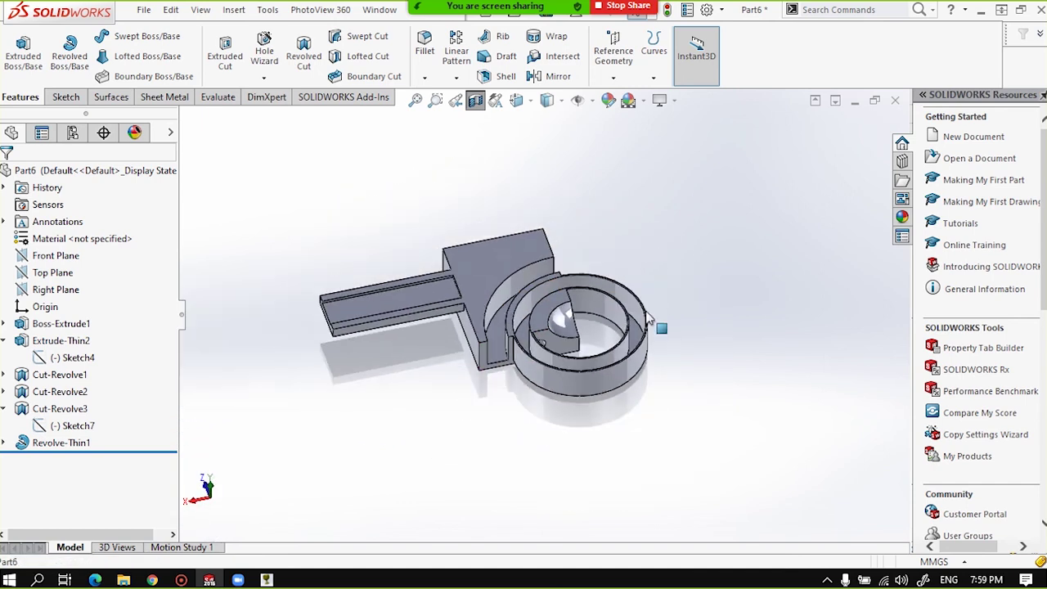
mouse_move(431, 432)
middle_down()
mouse_move(420, 382)
mouse_move(474, 346)
middle_up()
scroll(442, 369, down, 5)
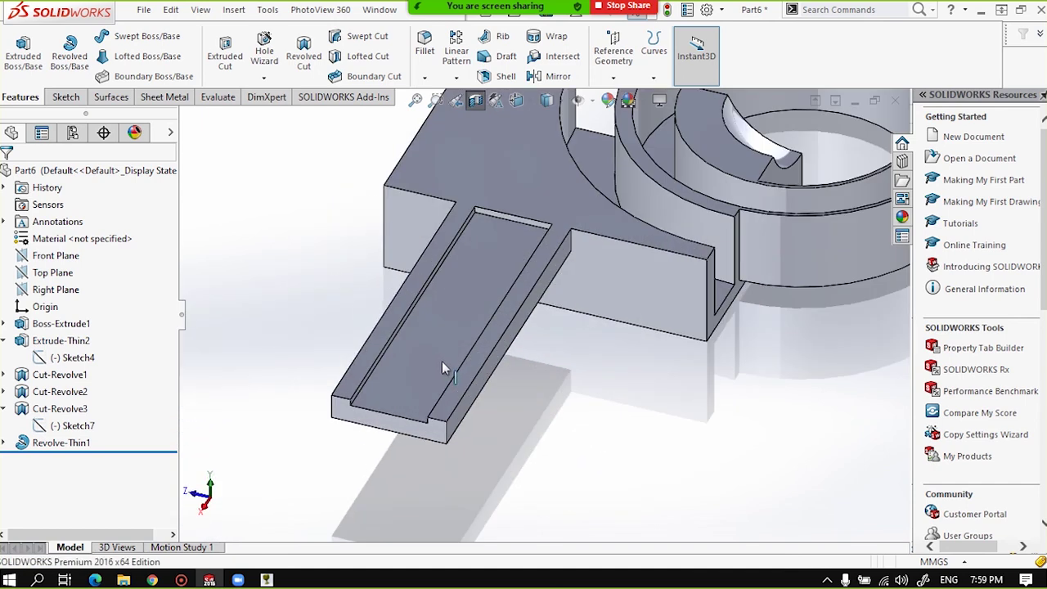
scroll(467, 276, up, 2)
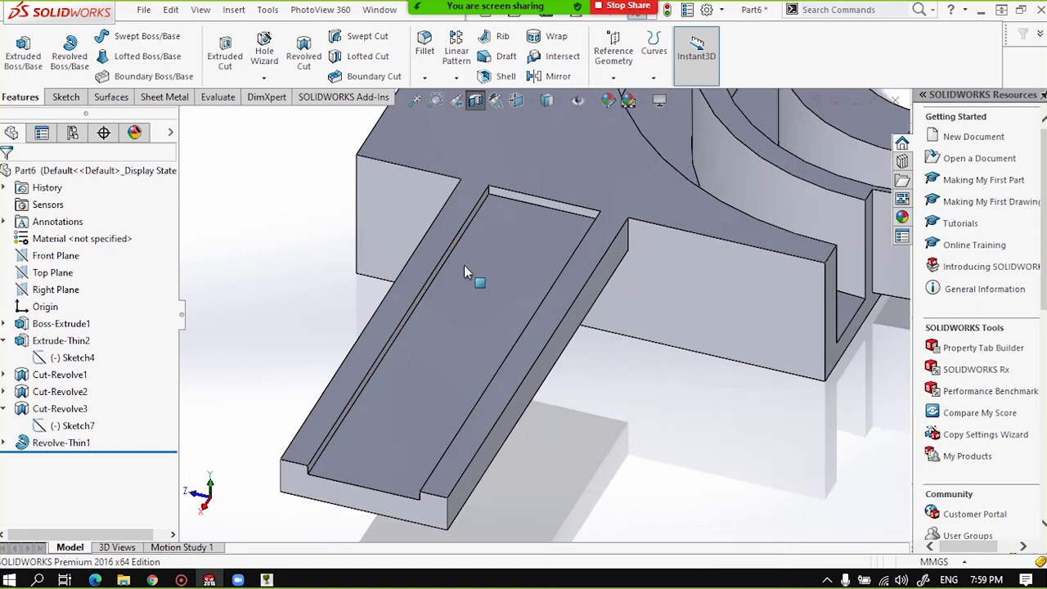
scroll(467, 276, up, 2)
scroll(467, 275, up, 1)
scroll(731, 389, up, 1)
Orbit to view the tube end and lens cut, then return to an isometric view.
mouse_move(731, 390)
middle_down()
mouse_move(649, 381)
mouse_move(619, 243)
middle_up()
mouse_move(507, 164)
middle_down()
mouse_move(568, 209)
mouse_move(696, 166)
mouse_move(619, 226)
mouse_move(584, 234)
mouse_move(615, 249)
middle_up()
scroll(692, 184, up, 3)
scroll(500, 409, down, 2)
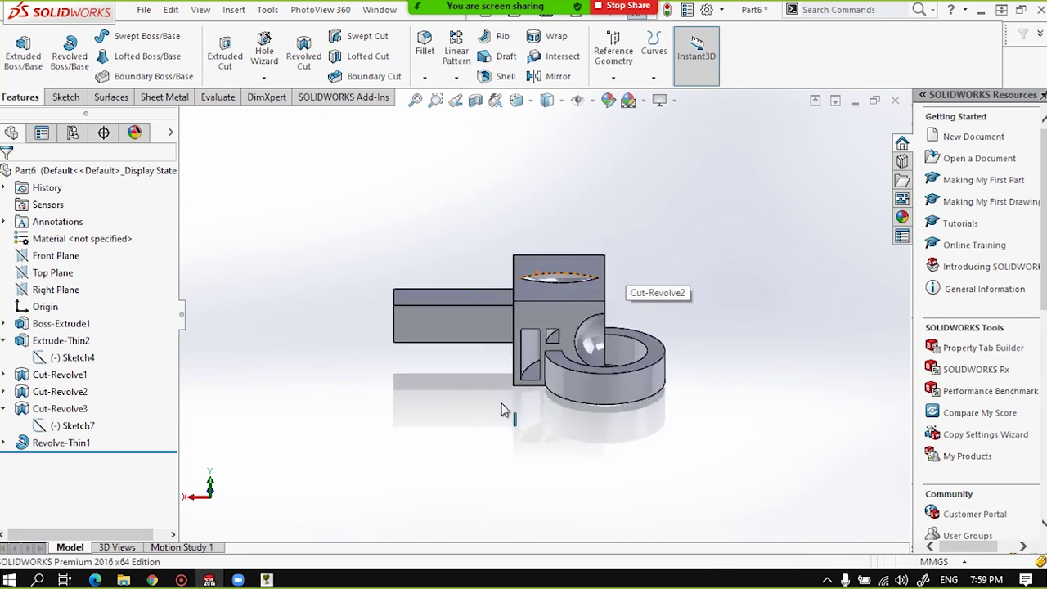
scroll(542, 351, down, 2)
scroll(539, 337, up, 2)
scroll(539, 337, down, 2)
mouse_move(539, 337)
middle_down()
mouse_move(577, 456)
mouse_move(563, 428)
mouse_move(548, 436)
mouse_move(623, 377)
mouse_move(678, 251)
middle_up()
scroll(565, 409, up, 2)
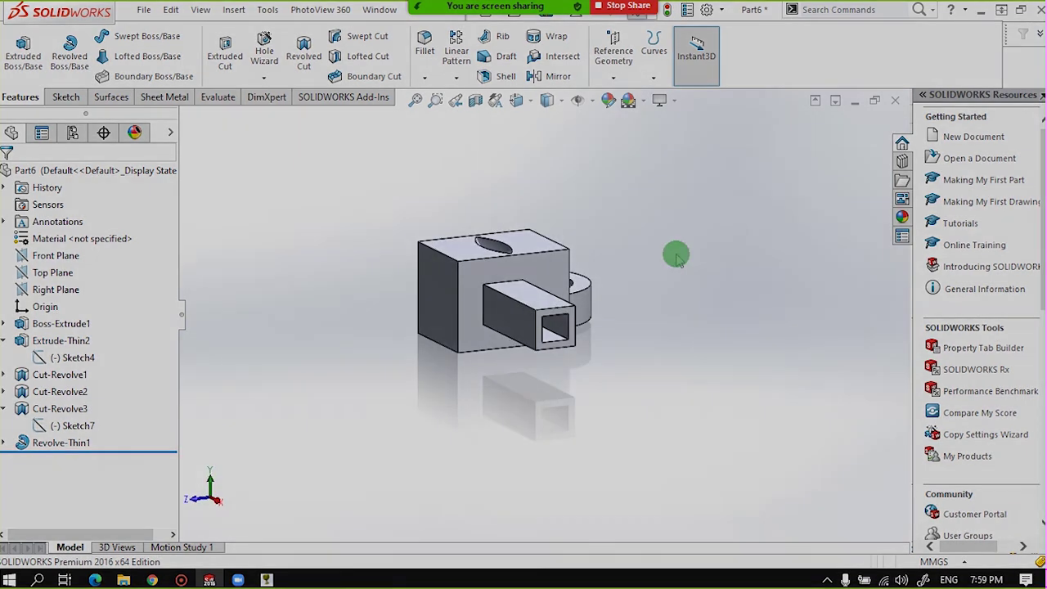